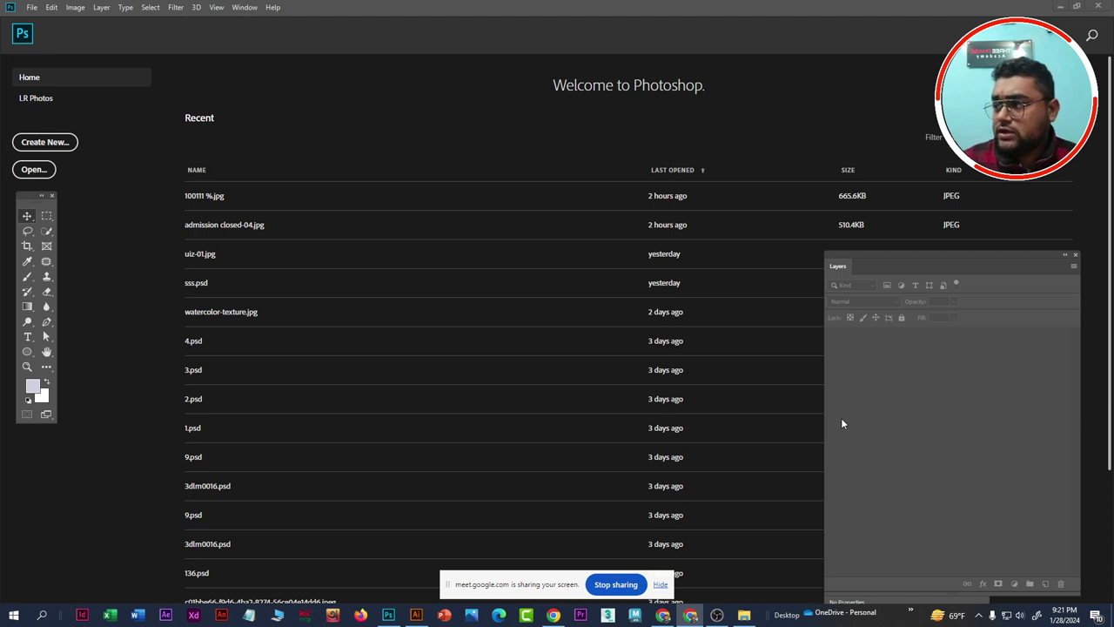
Browse the marquee and lasso selection tool variants in the toolbar
left_click(47, 218)
right_click(47, 217)
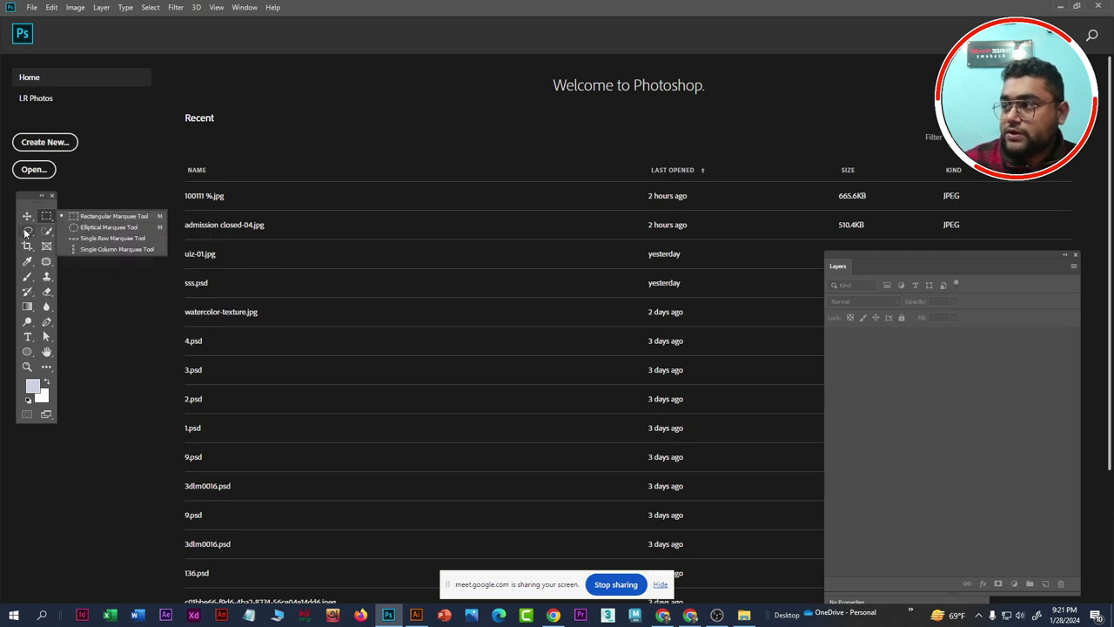
right_click(28, 228)
left_click(29, 220)
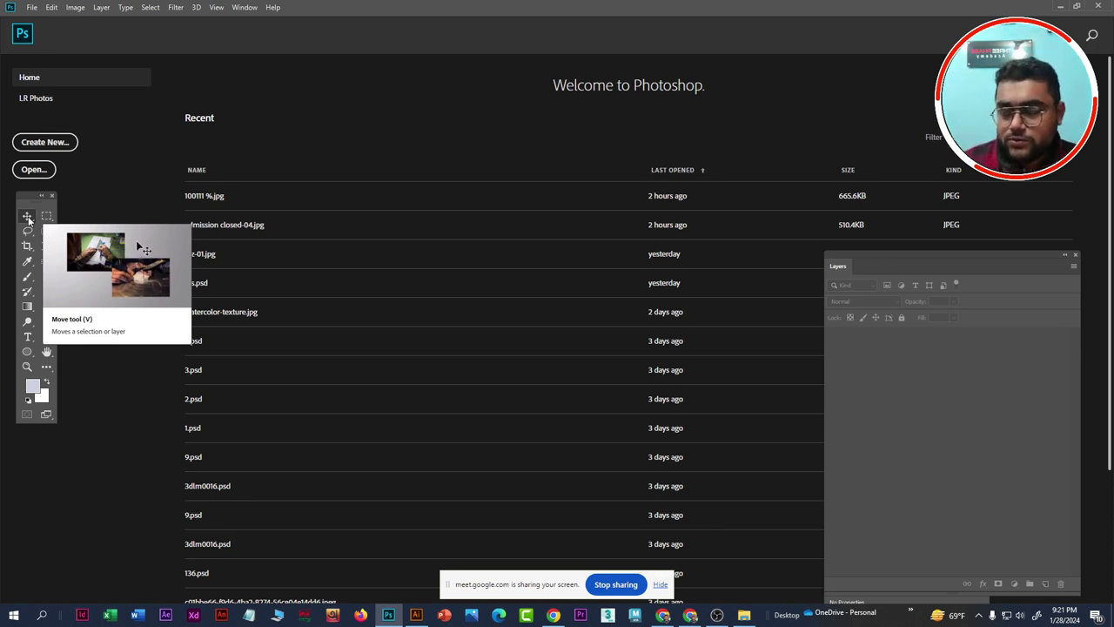
left_click(28, 219)
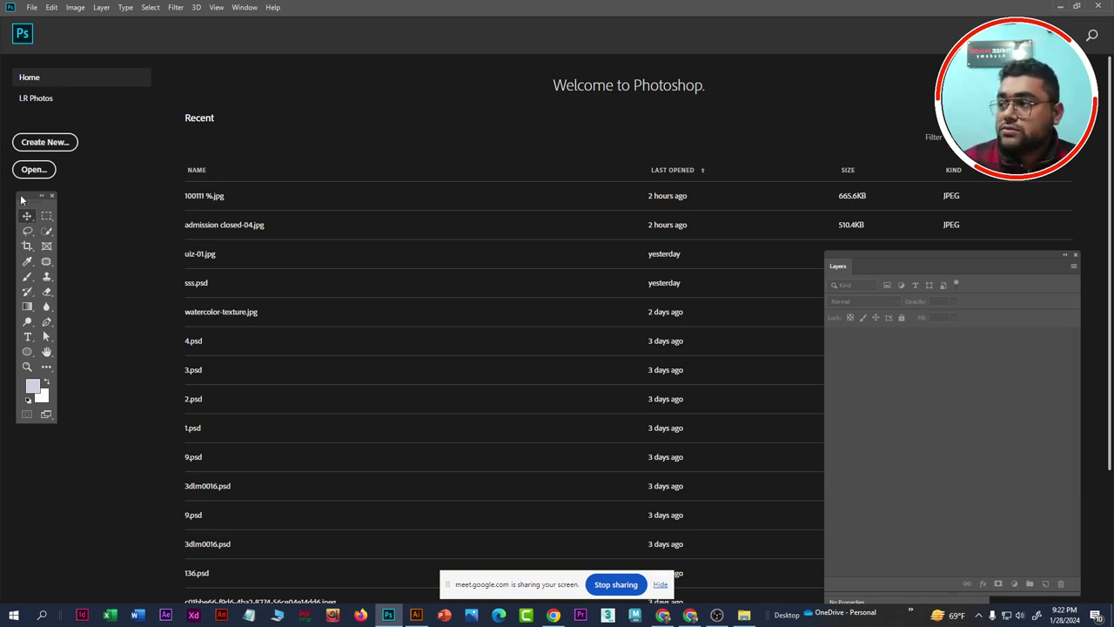
Create a new 640 × 501 px document and unlock its background as Layer 0
left_click(47, 140)
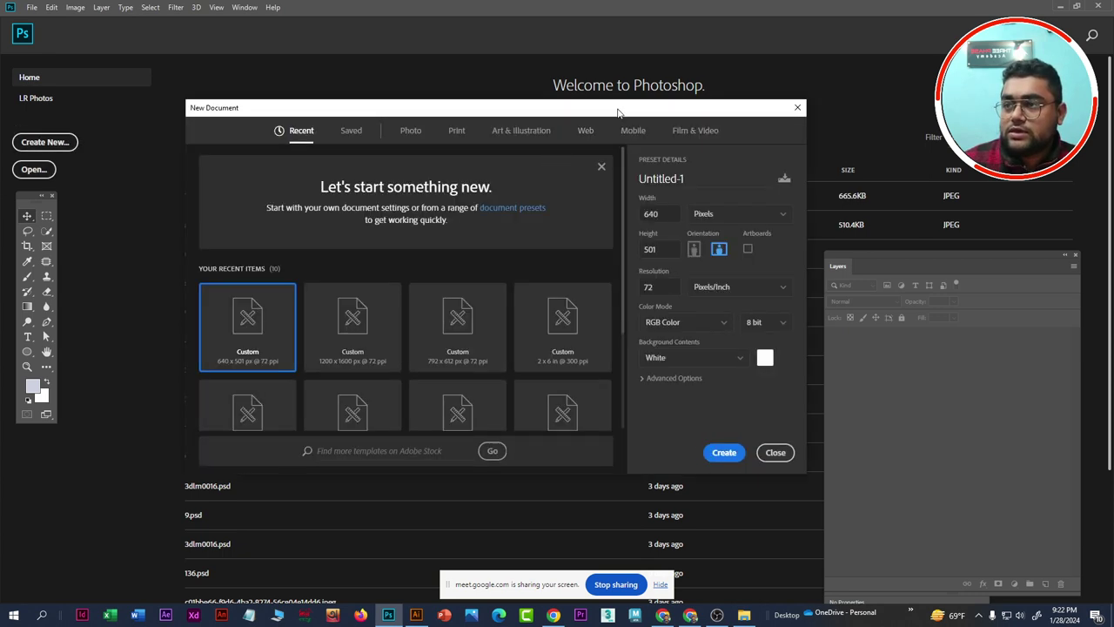
left_click_drag(618, 112, 587, 81)
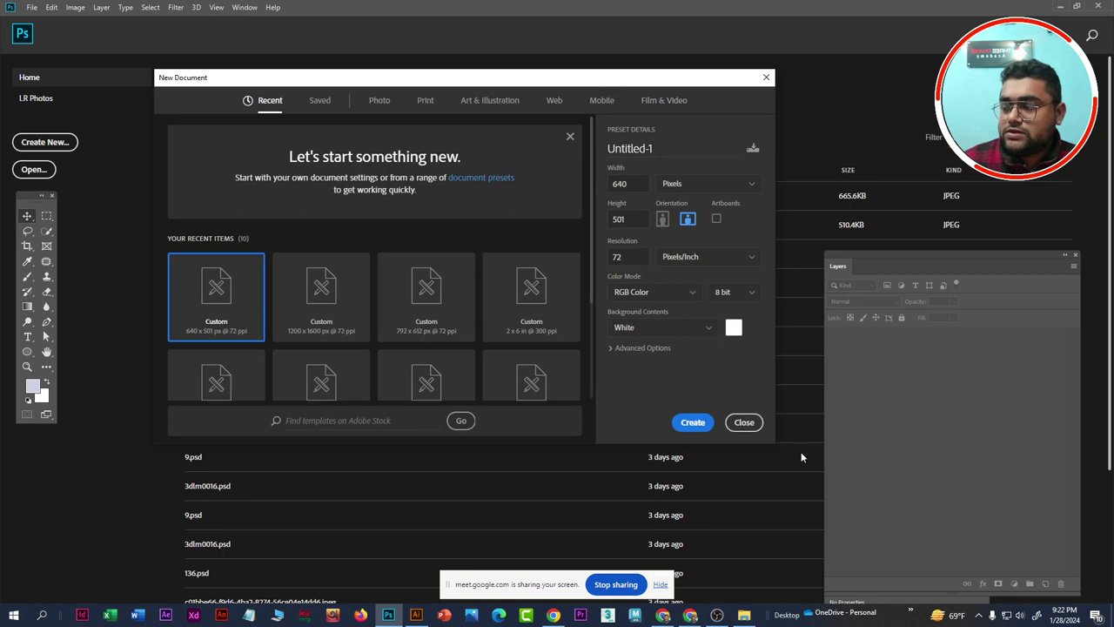
left_click(696, 427)
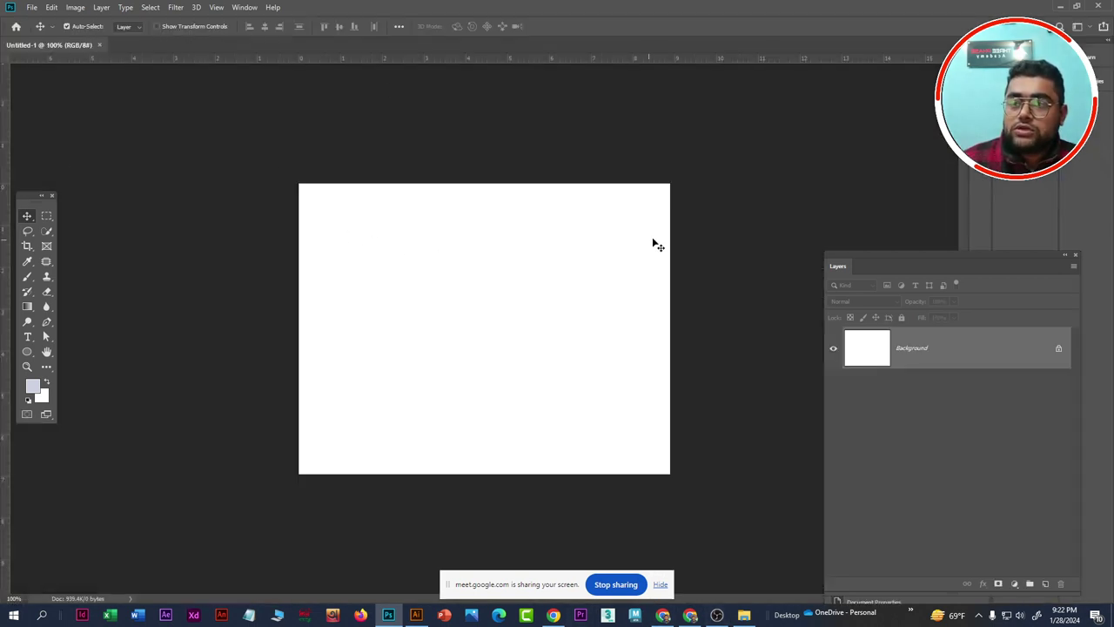
left_click_drag(914, 254, 876, 96)
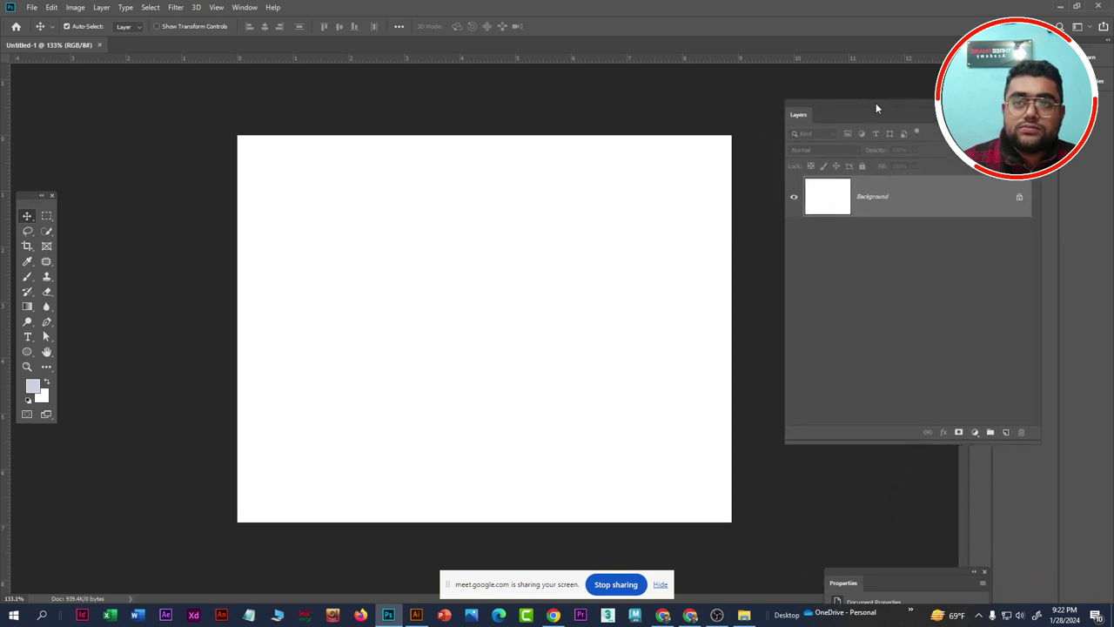
left_click(1021, 190)
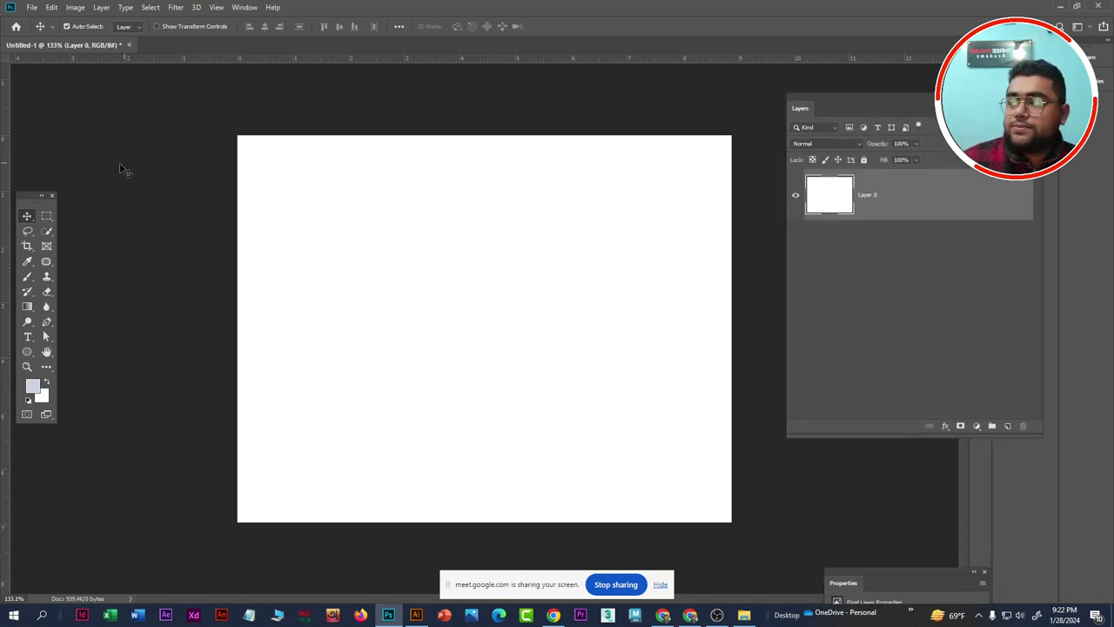
left_click_drag(41, 195, 39, 83)
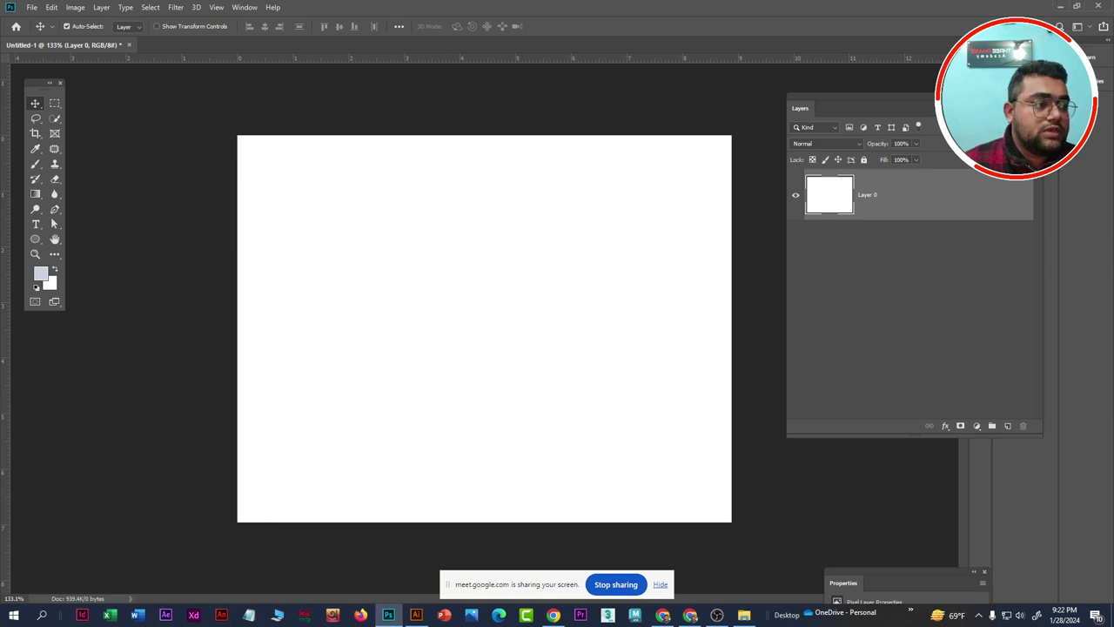
left_click(690, 614)
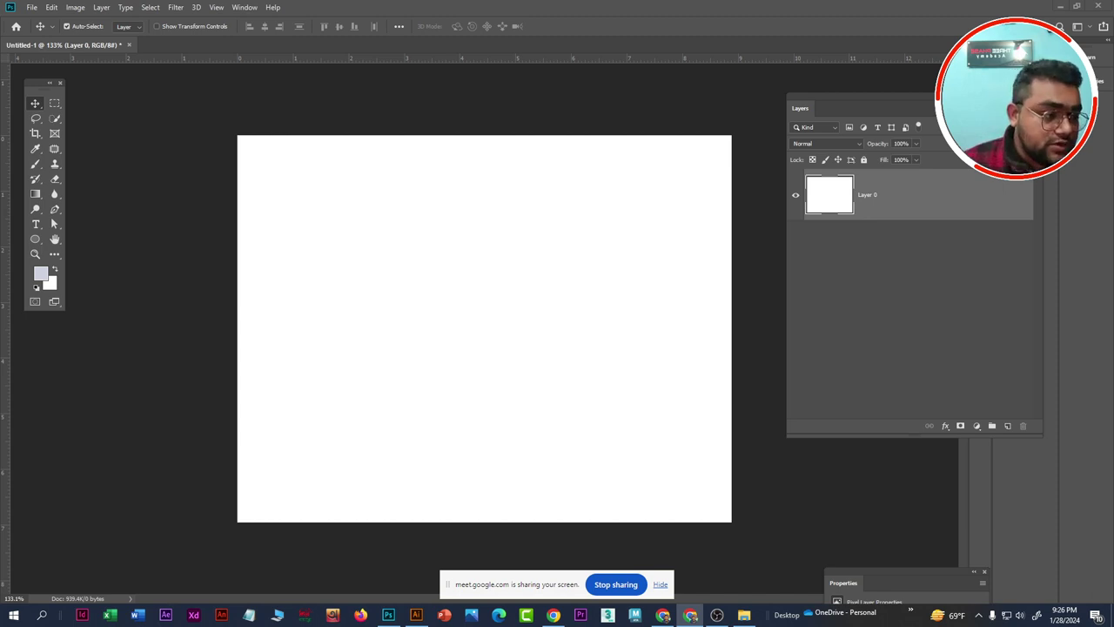
Switch to the Rectangular Marquee Tool and rearrange the tools and layer panels
left_click(54, 110)
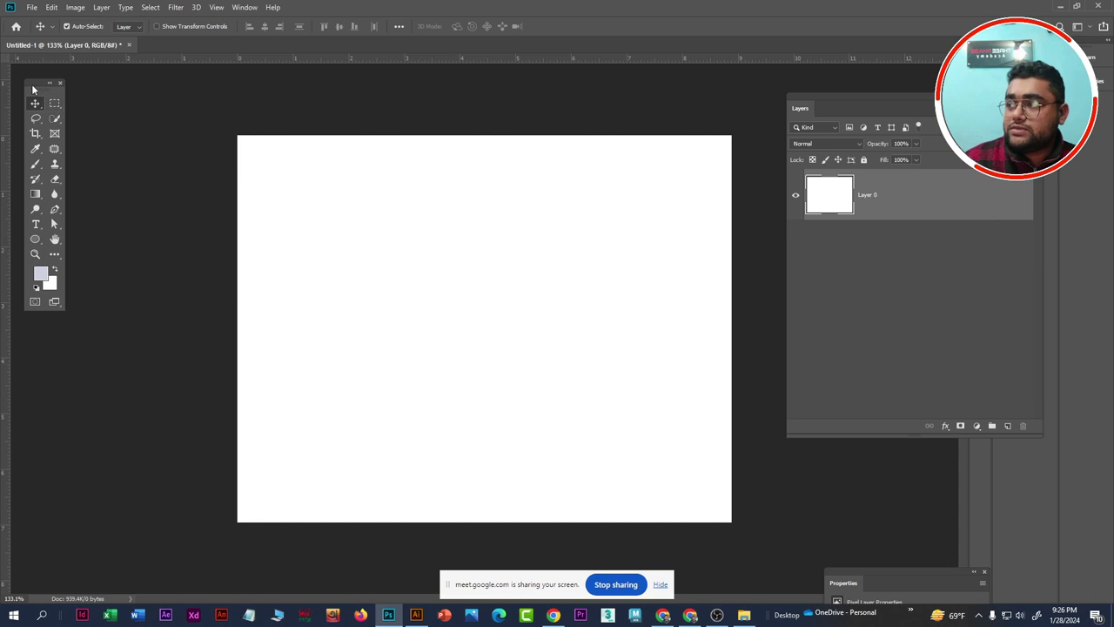
left_click_drag(36, 84, 94, 122)
left_click(113, 141)
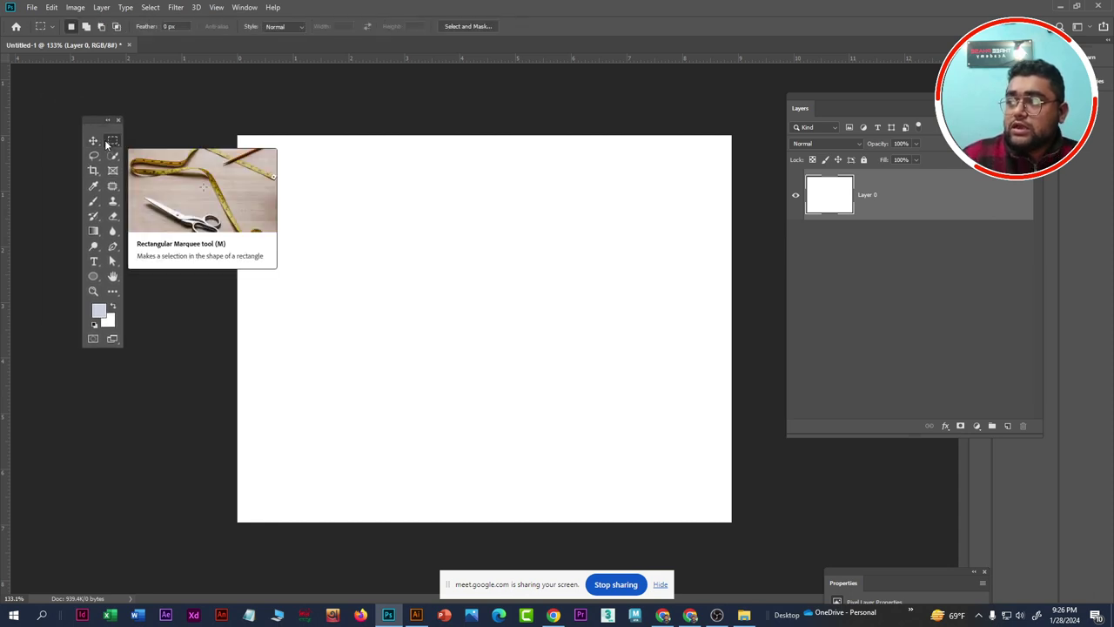
right_click(112, 141)
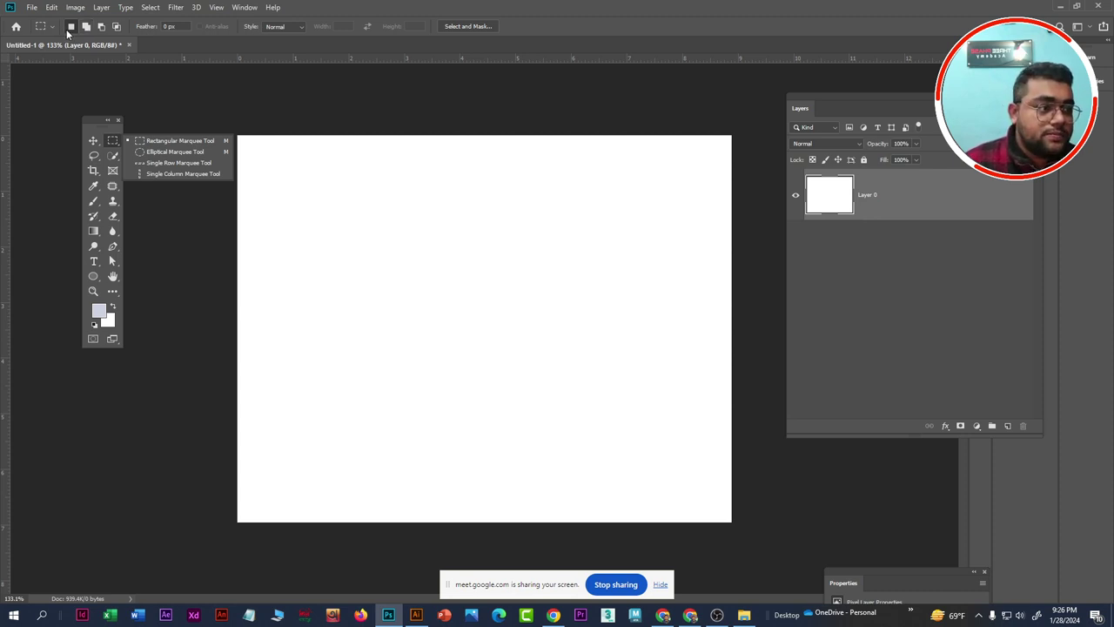
key("alt+Tab")
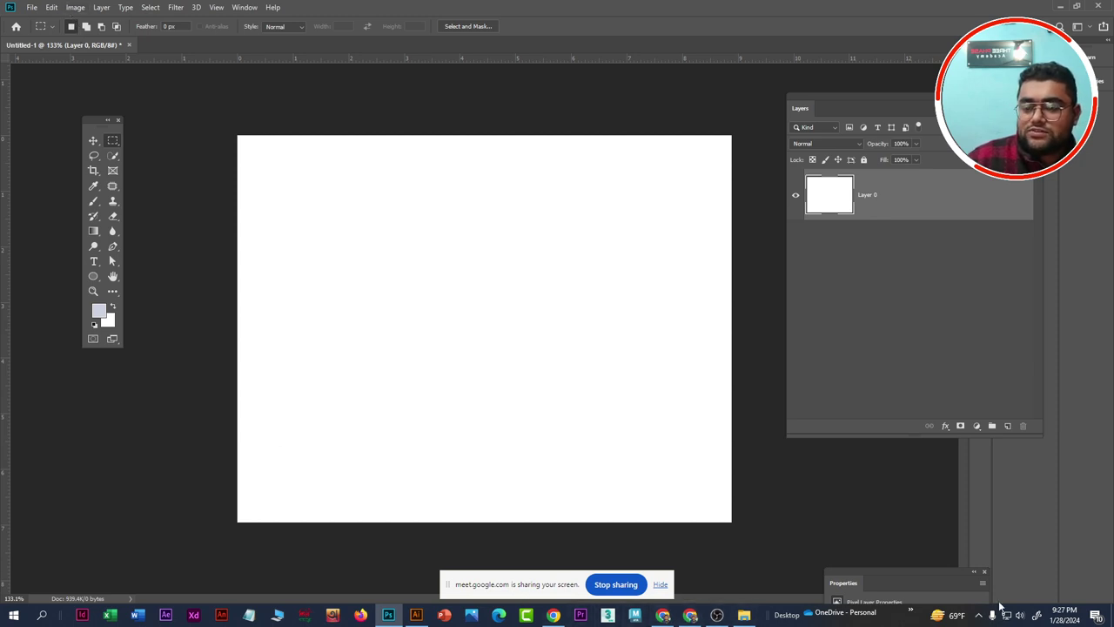
mouse_move(866, 573)
left_mouse_down()
mouse_move(869, 457)
mouse_move(774, 359)
mouse_move(642, 389)
mouse_move(920, 470)
mouse_move(830, 456)
left_mouse_up()
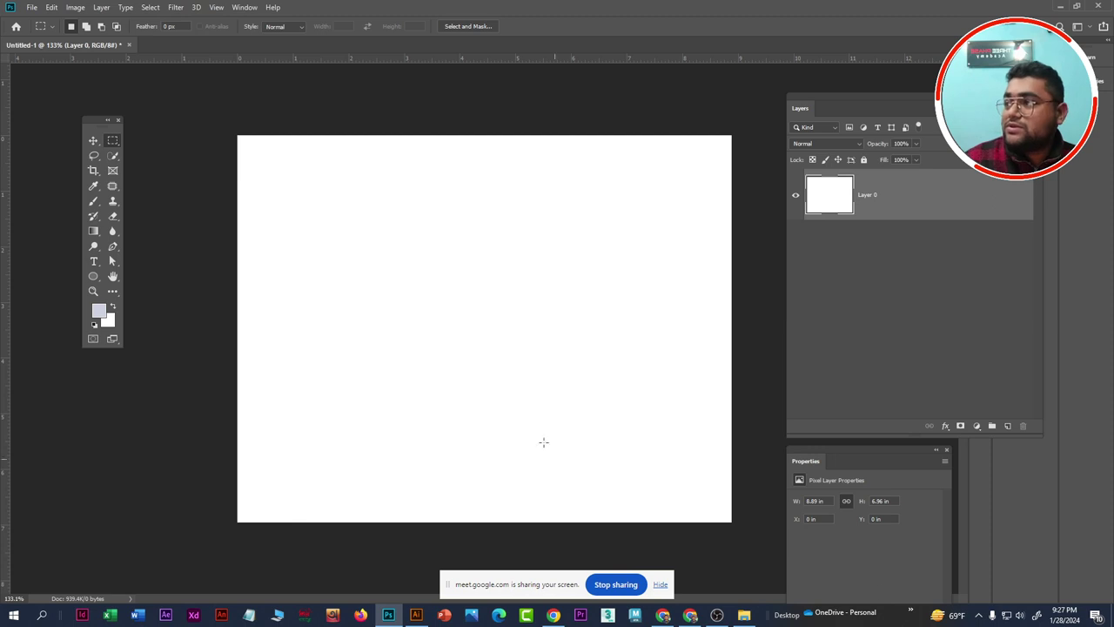
left_click_drag(107, 125, 97, 111)
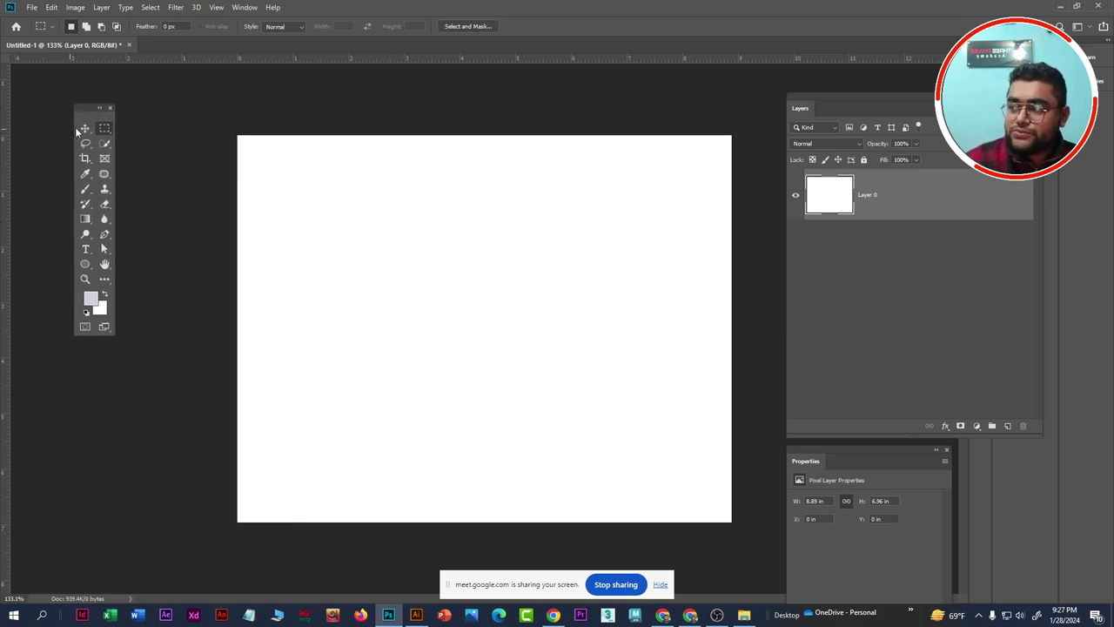
left_click_drag(87, 108, 71, 107)
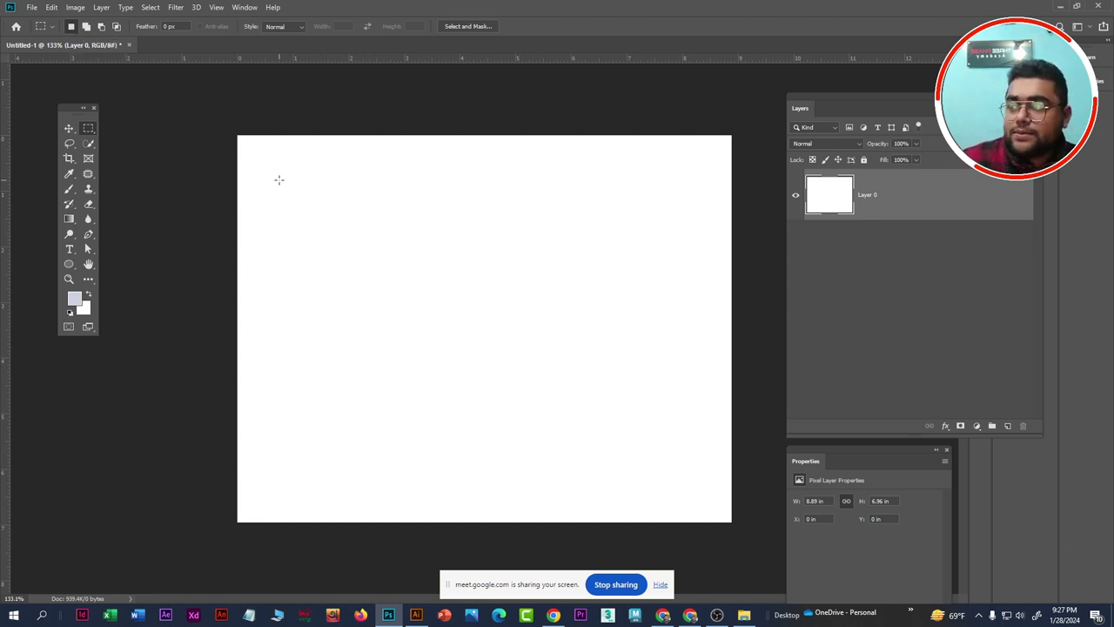
Drag practice rectangular selections, ending with a square near the top centre
left_click_drag(278, 179, 405, 304)
left_click(409, 308)
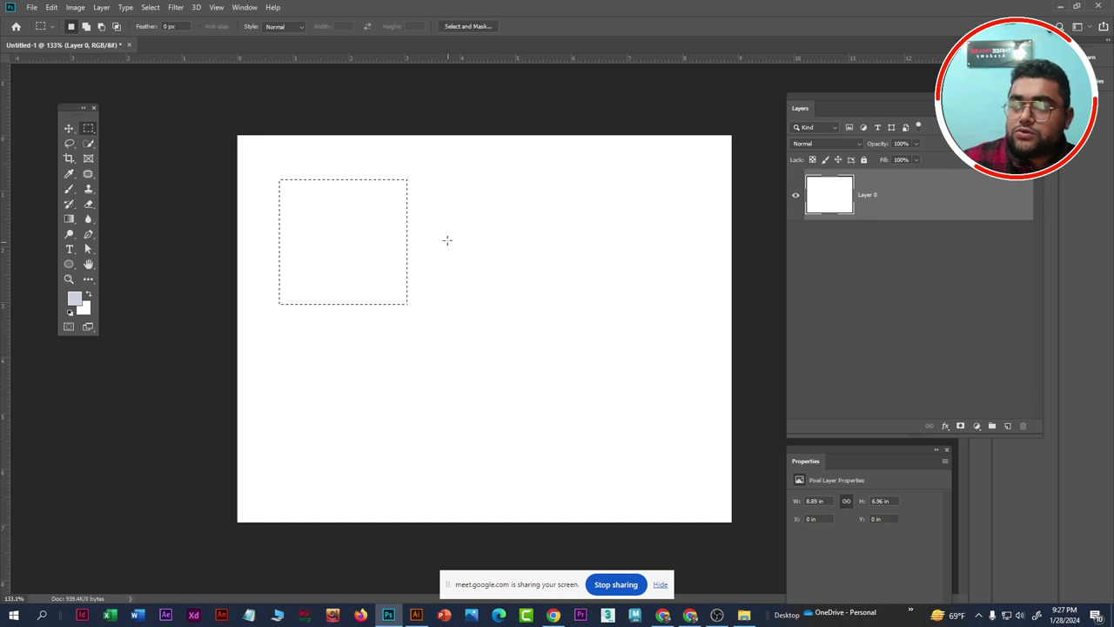
left_click_drag(448, 219, 557, 328)
left_click(566, 339)
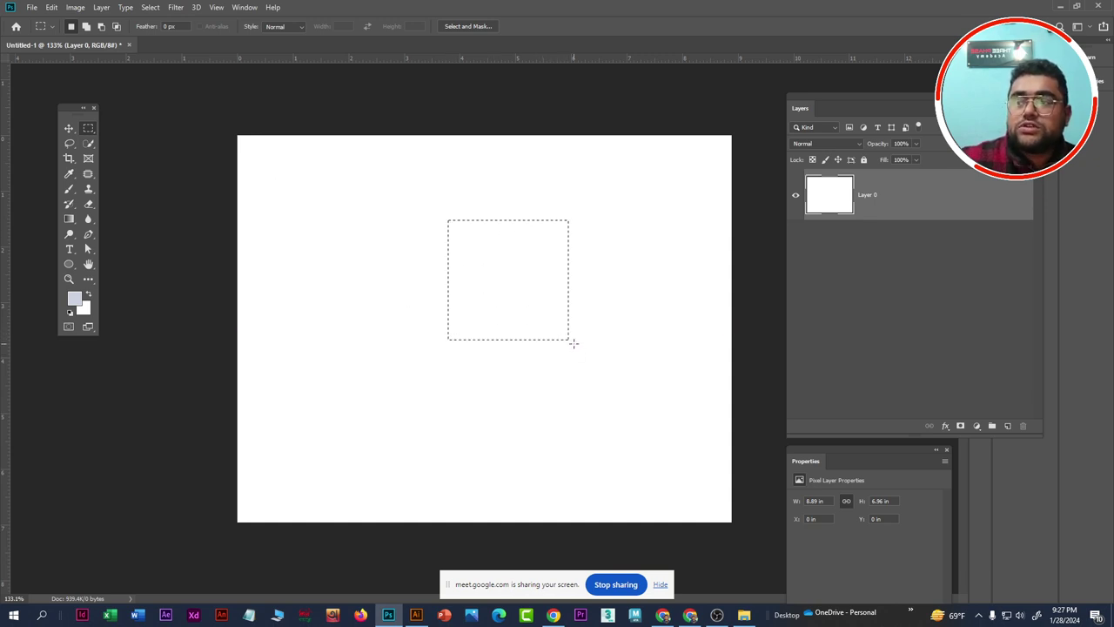
Switch to the Elliptical Marquee Tool, draw a test circle, then deselect it
right_click(89, 129)
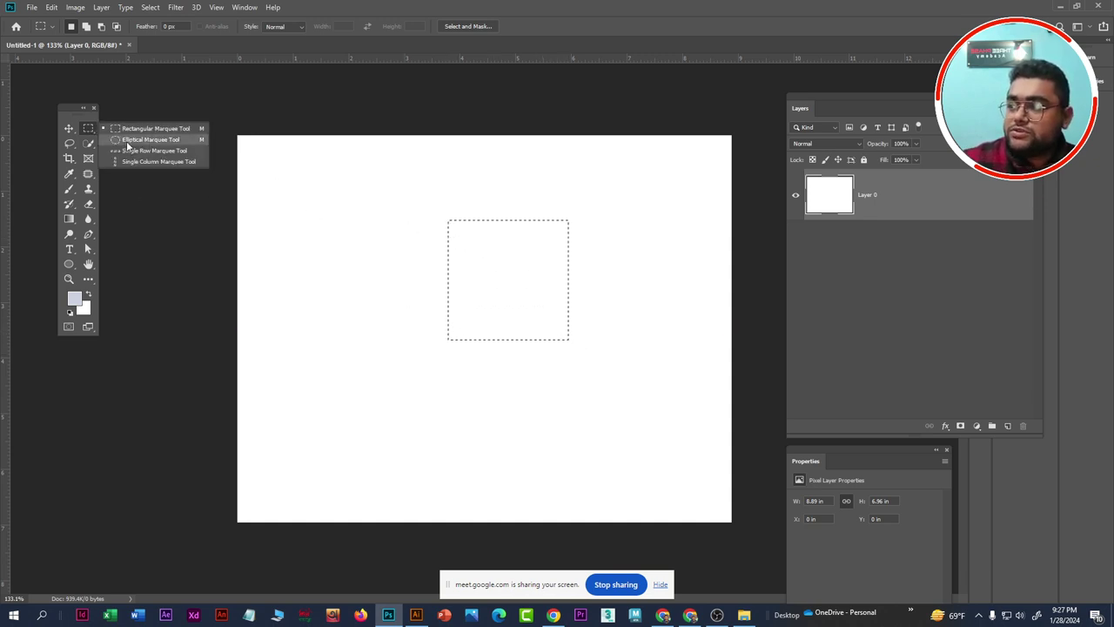
left_click(133, 141)
left_click_drag(305, 261, 427, 388)
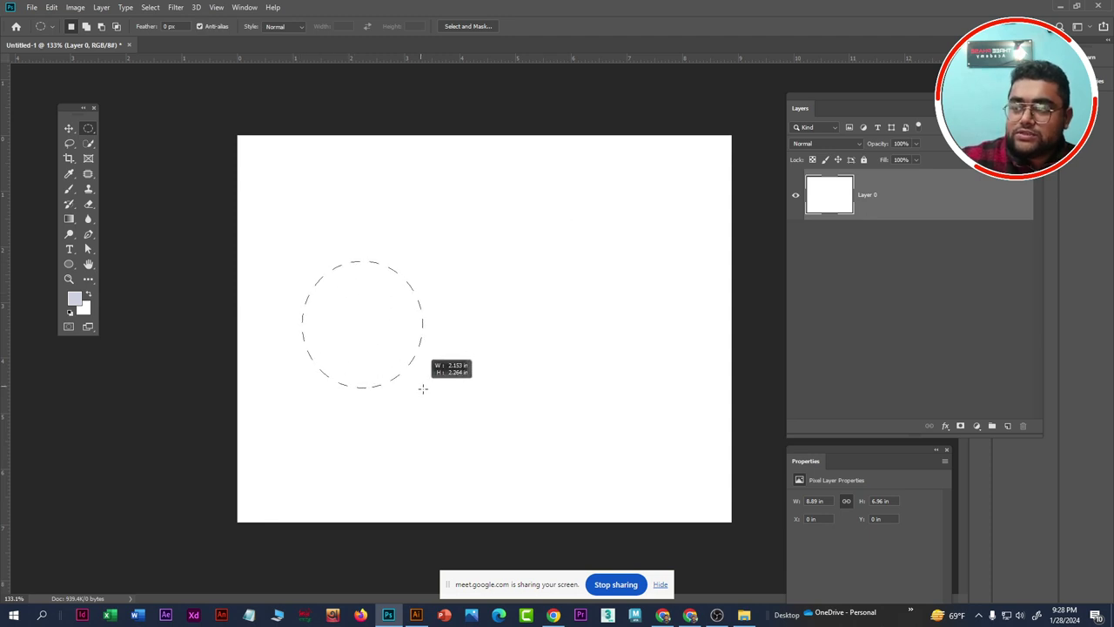
left_click(424, 390)
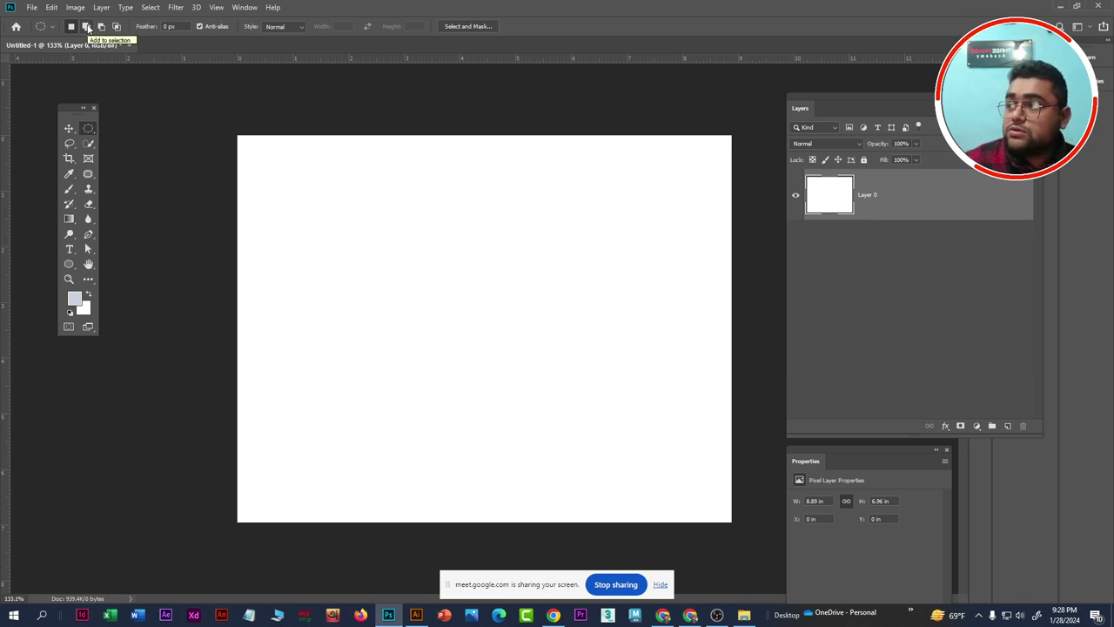
Merge two overlapping circles in Add to selection mode and add a new Layer 1
left_click(87, 28)
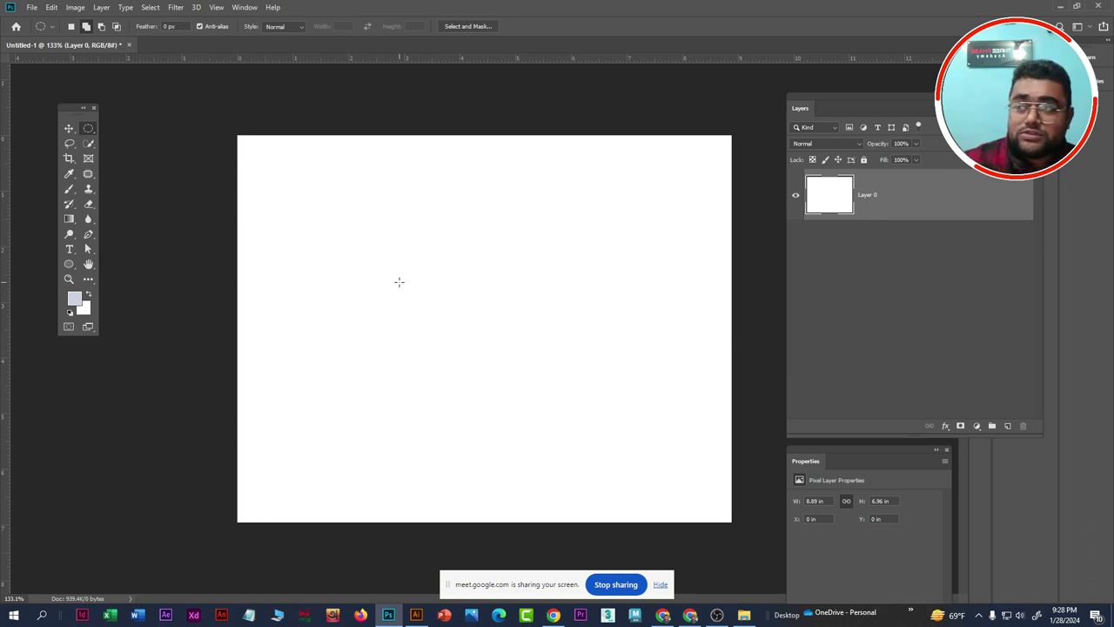
left_click_drag(319, 215, 484, 367)
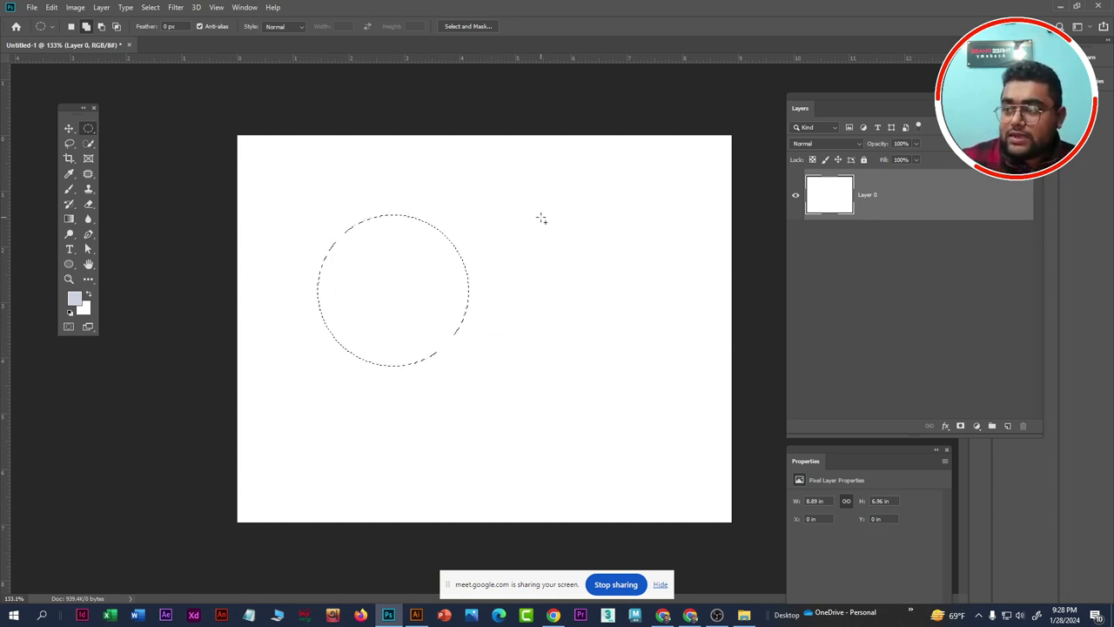
mouse_move(541, 216)
left_mouse_down()
mouse_move(464, 346)
mouse_move(386, 375)
mouse_move(390, 360)
left_mouse_up()
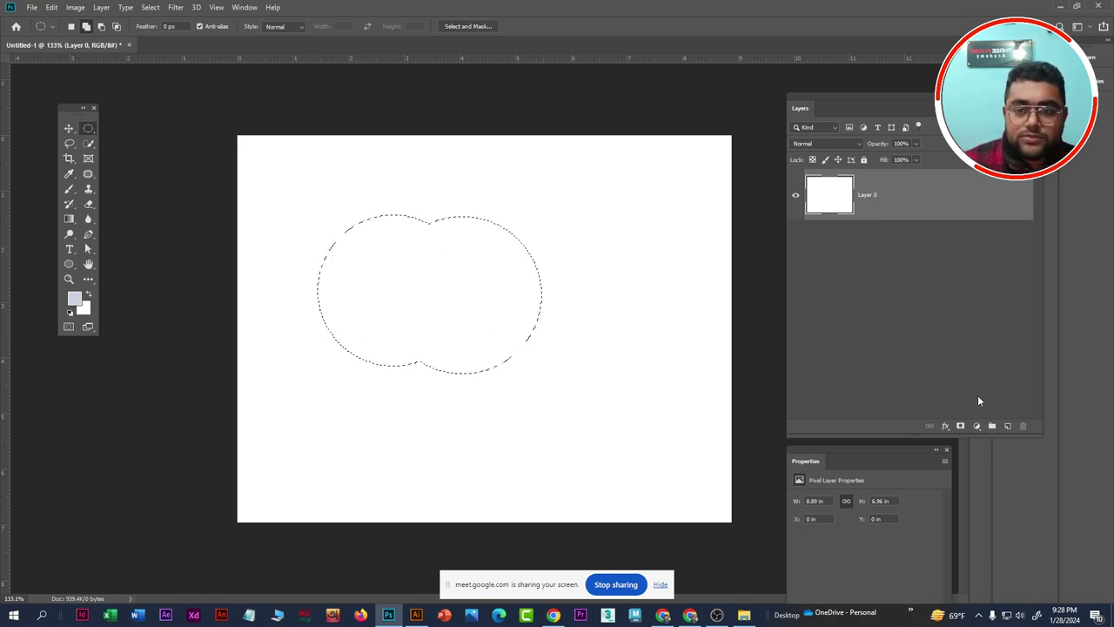
left_click(1007, 426)
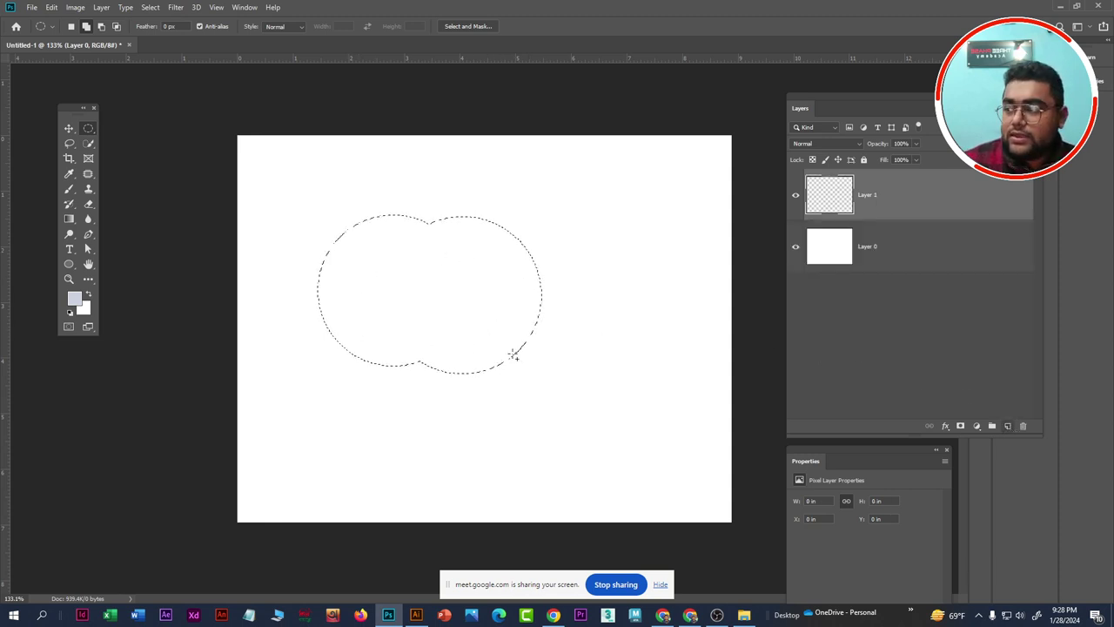
Fill the double-circle selection with bright red and move it up and left
left_click(74, 299)
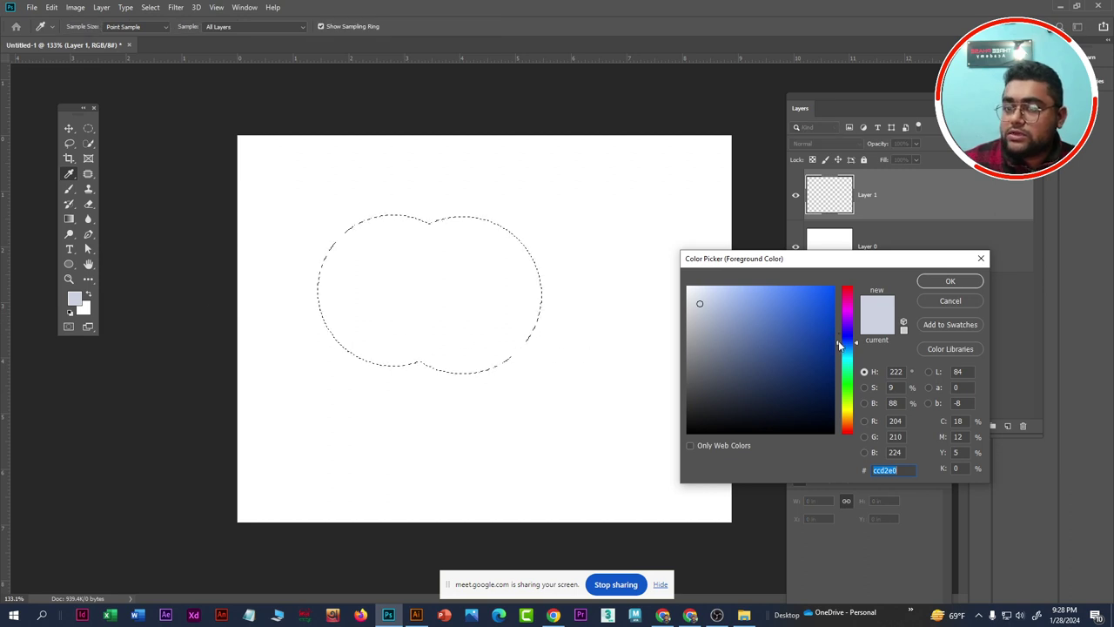
mouse_move(847, 368)
left_mouse_down()
mouse_move(846, 425)
mouse_move(836, 287)
mouse_move(851, 299)
mouse_move(850, 289)
left_mouse_up()
left_click(850, 290)
left_click(950, 280)
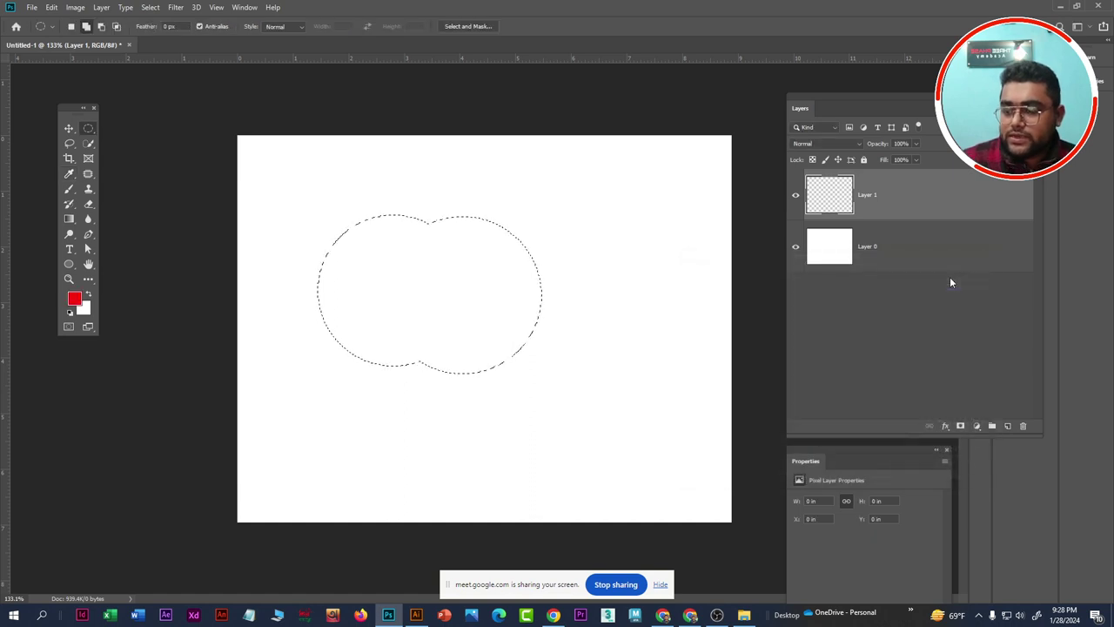
key("alt+BackSpace")
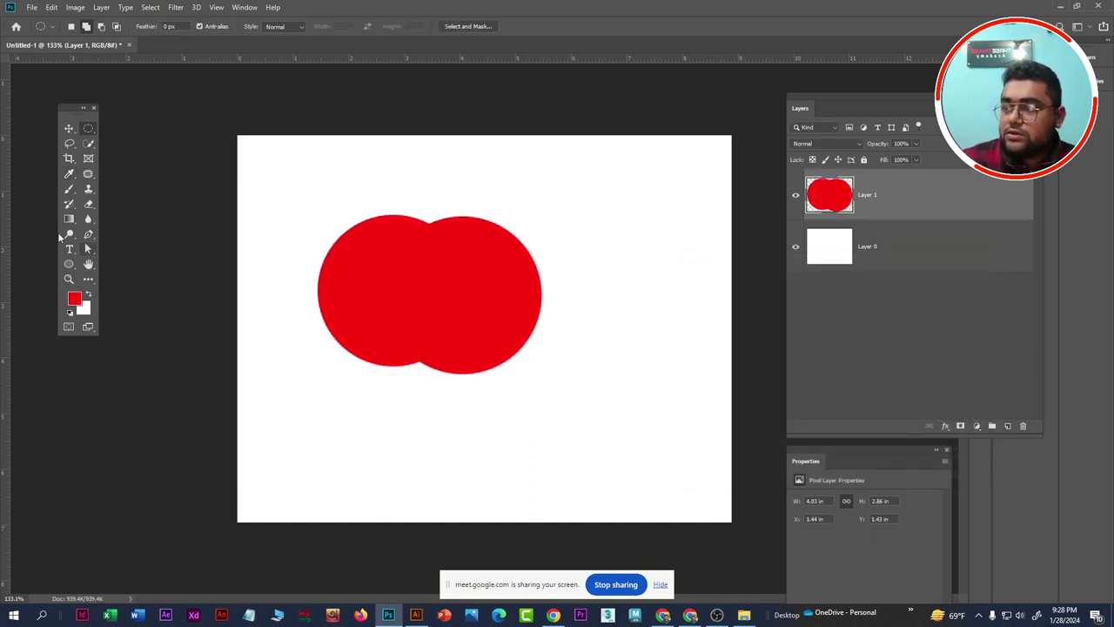
left_click(69, 128)
mouse_move(441, 291)
left_mouse_down()
mouse_move(502, 321)
mouse_move(437, 315)
mouse_move(430, 265)
left_mouse_up()
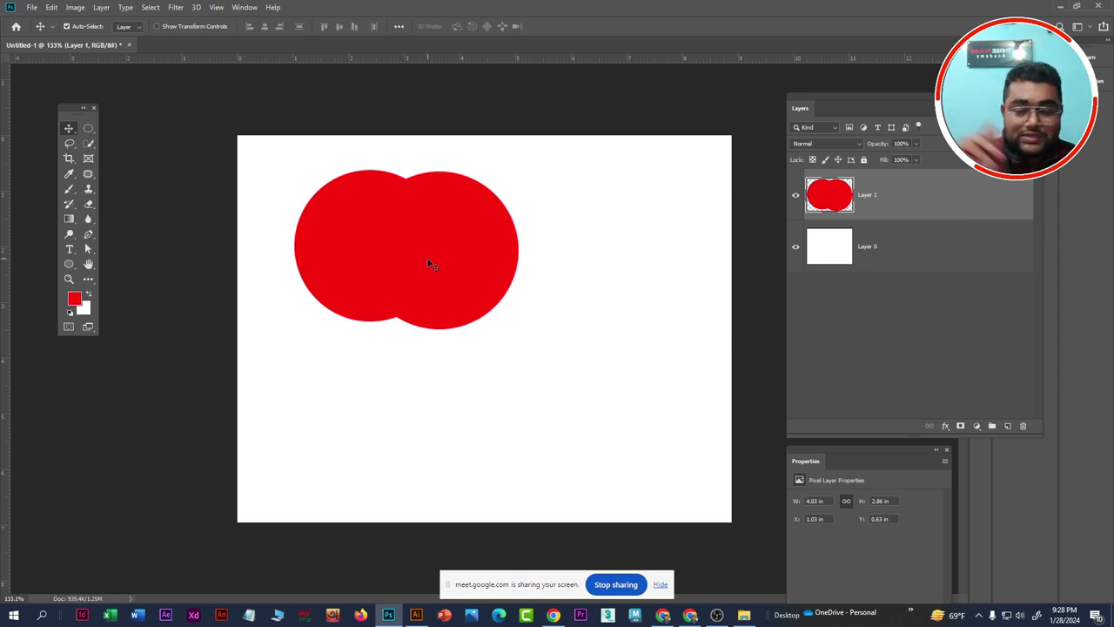
Delete the red circles layer and add a new empty layer
left_click(87, 127)
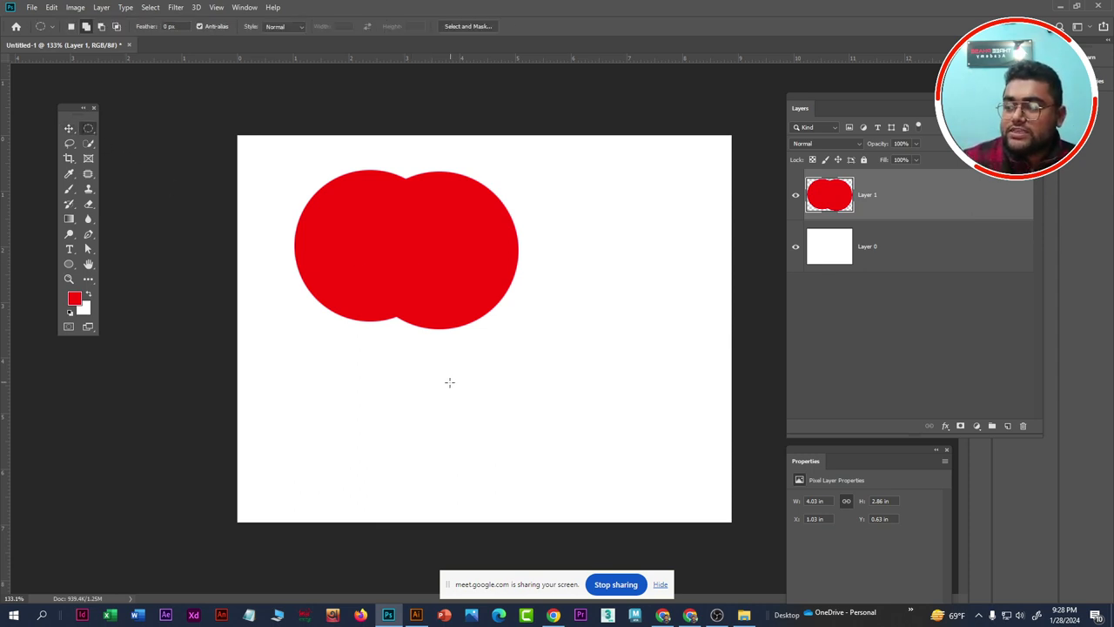
mouse_move(347, 360)
left_mouse_down()
mouse_move(492, 450)
mouse_move(483, 473)
left_mouse_up()
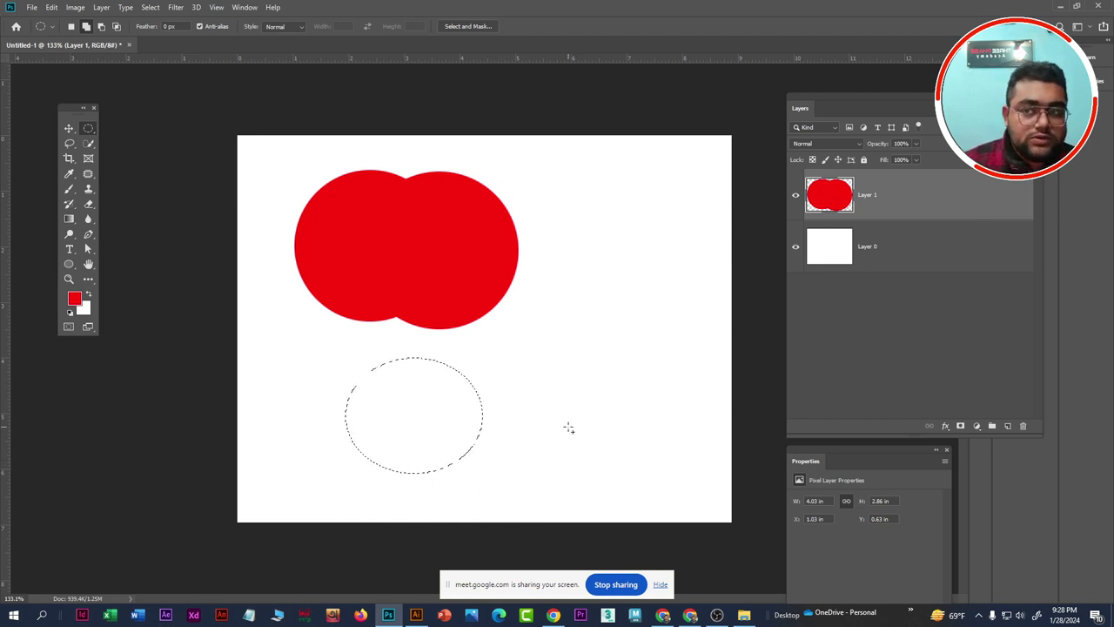
key("ctrl+d")
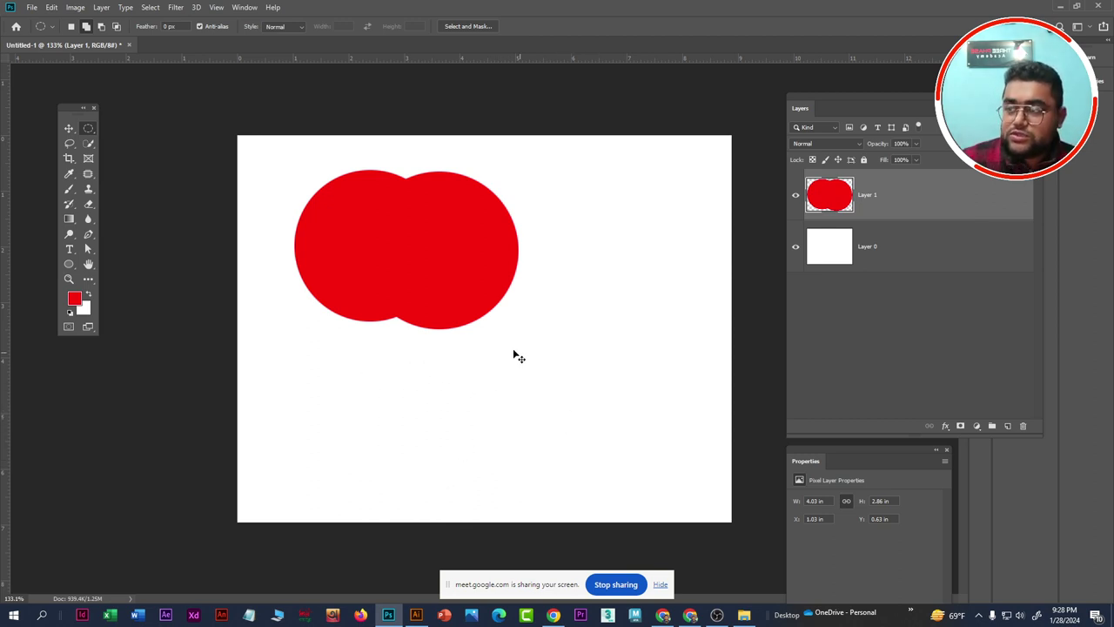
key("ctrl+shift+Down")
key("ctrl+shift+Down")
key("ctrl+shift+Down")
key("ctrl+shift+Right")
key("ctrl+shift+Right")
key("Delete")
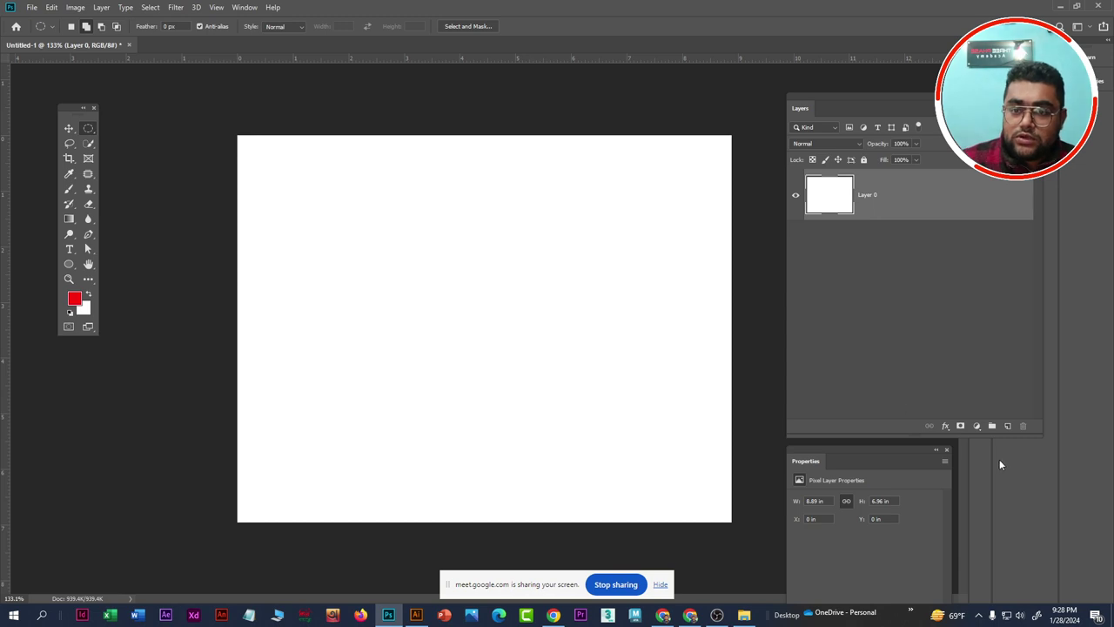
left_click(1008, 427)
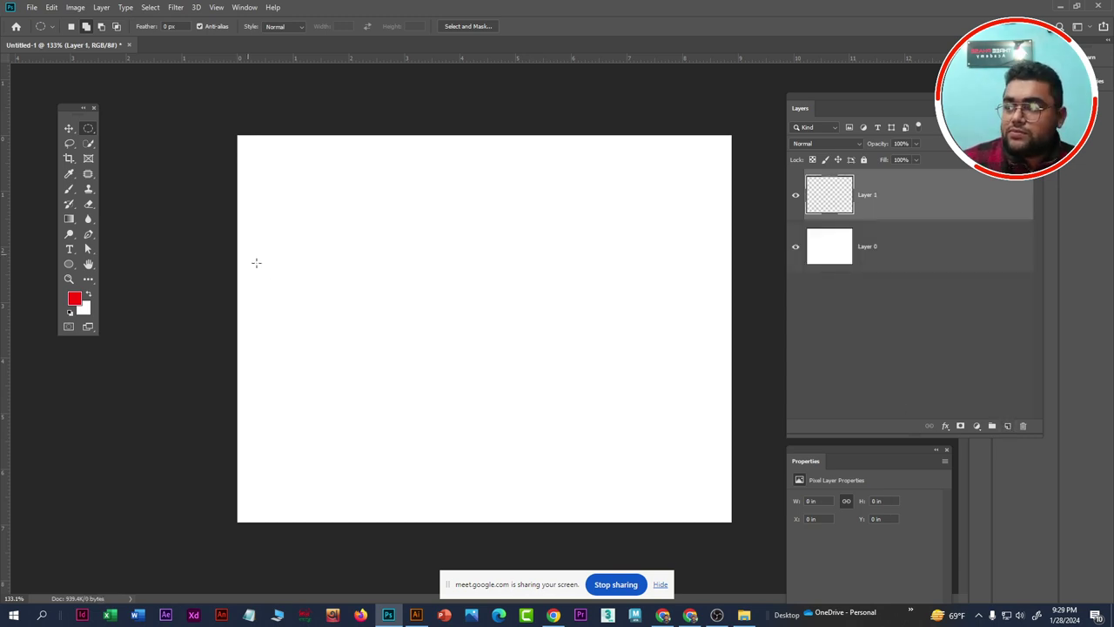
Select a large circle plus eight small surrounding circles in Add to selection mode
mouse_move(388, 252)
left_mouse_down()
mouse_move(539, 391)
mouse_move(571, 436)
left_mouse_up()
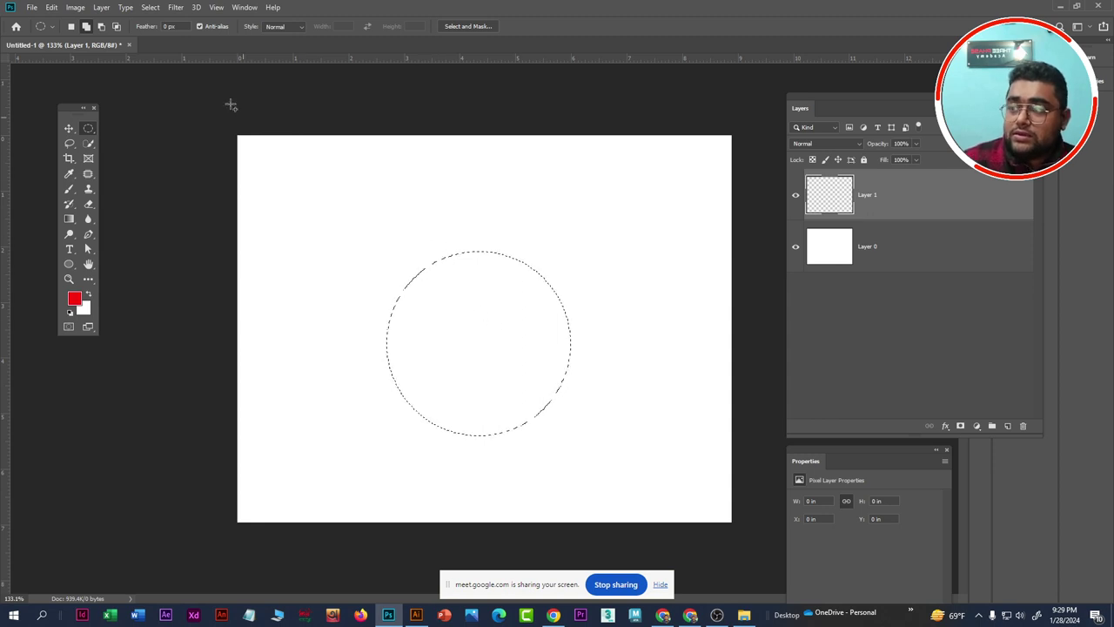
left_click(87, 27)
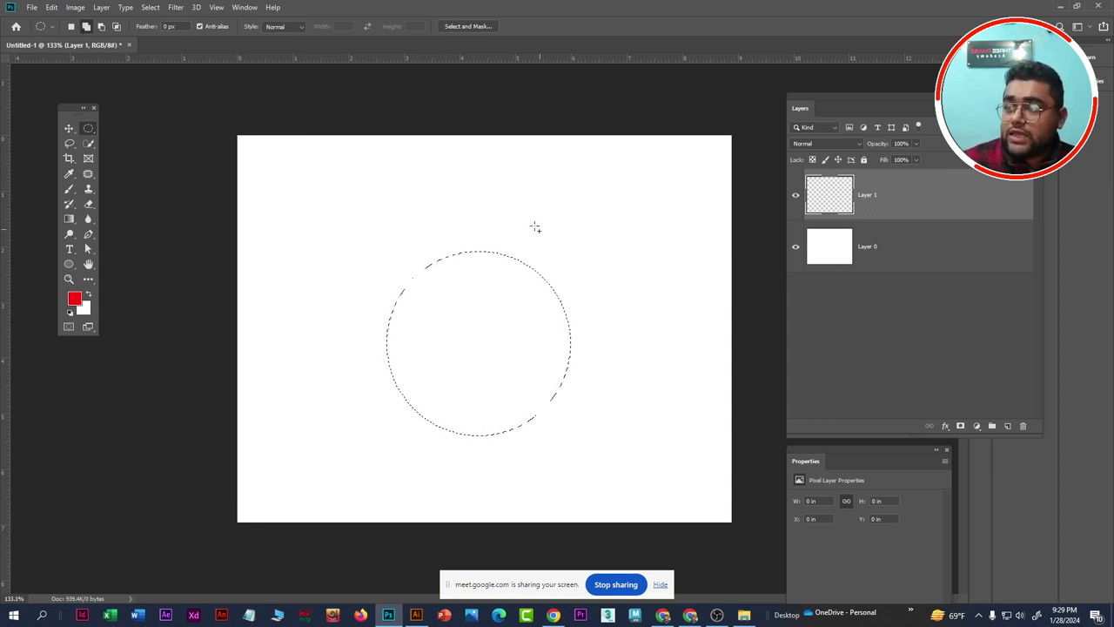
mouse_move(481, 194)
left_mouse_down()
mouse_move(564, 250)
mouse_move(527, 240)
mouse_move(587, 284)
mouse_move(625, 350)
left_mouse_up()
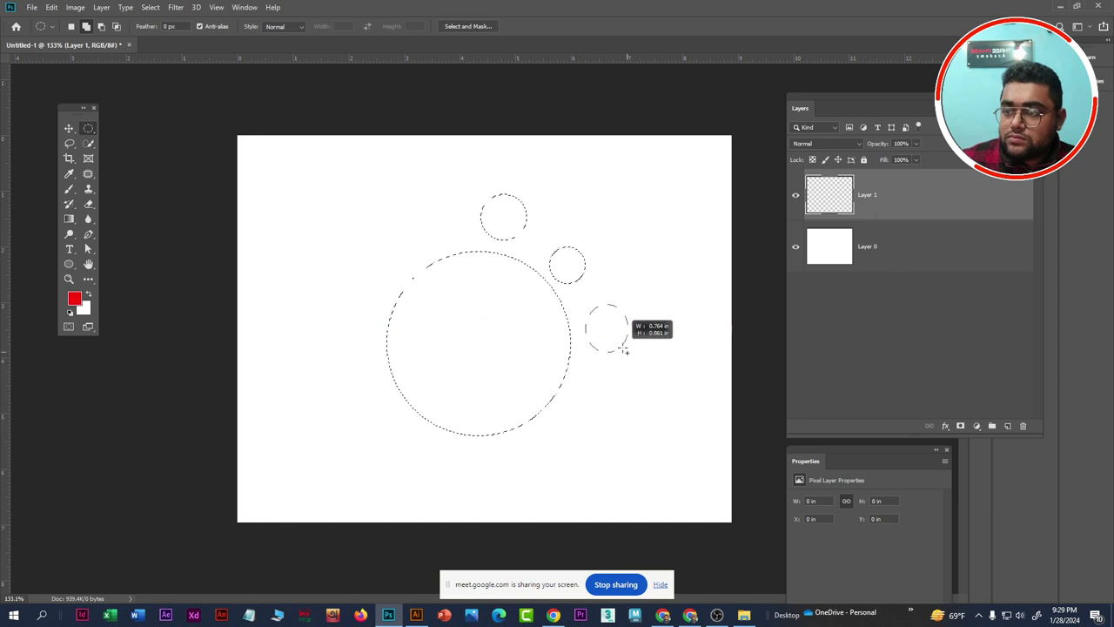
left_click_drag(625, 349, 630, 353)
left_click_drag(578, 386, 616, 427)
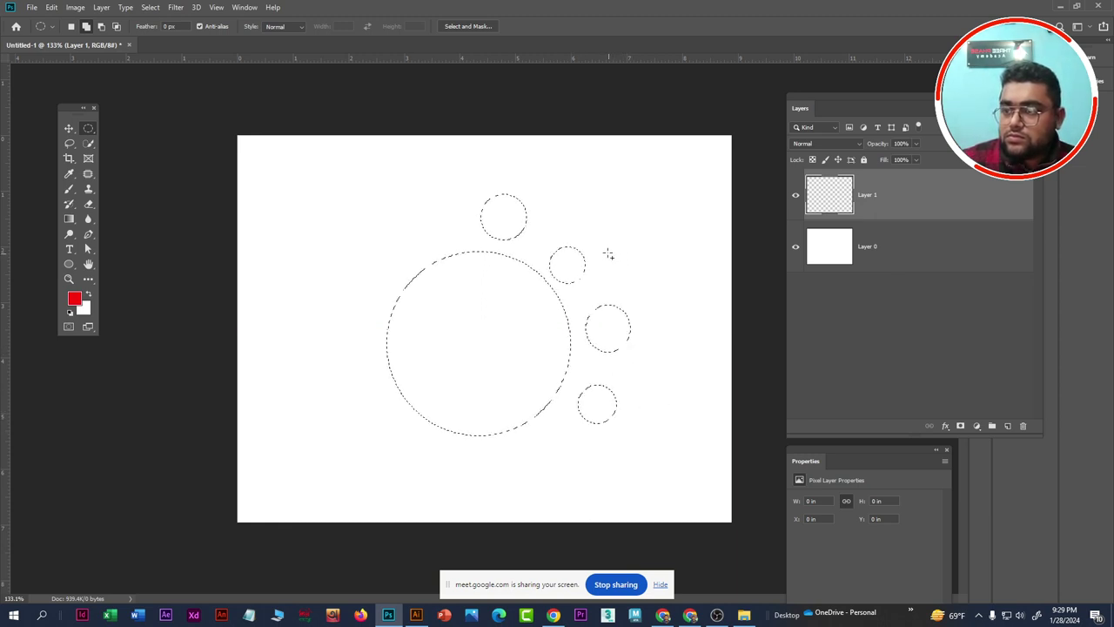
mouse_move(548, 202)
left_mouse_down()
mouse_move(686, 342)
mouse_move(672, 404)
left_mouse_up()
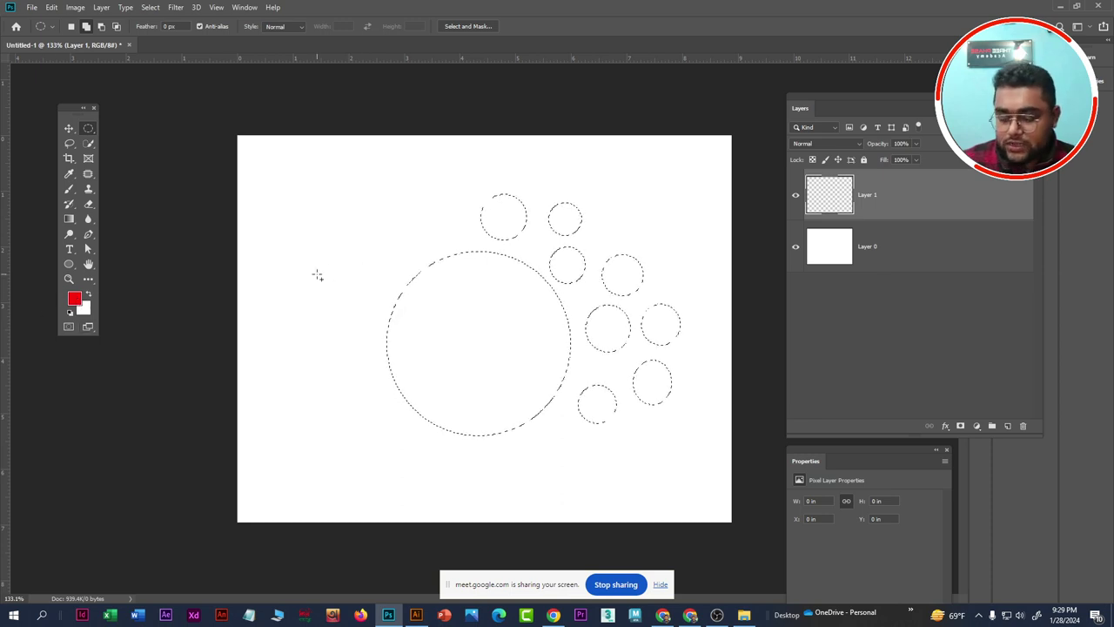
Fill the nine circles with red, deselect, and nudge them slightly left
key("alt+BackSpace")
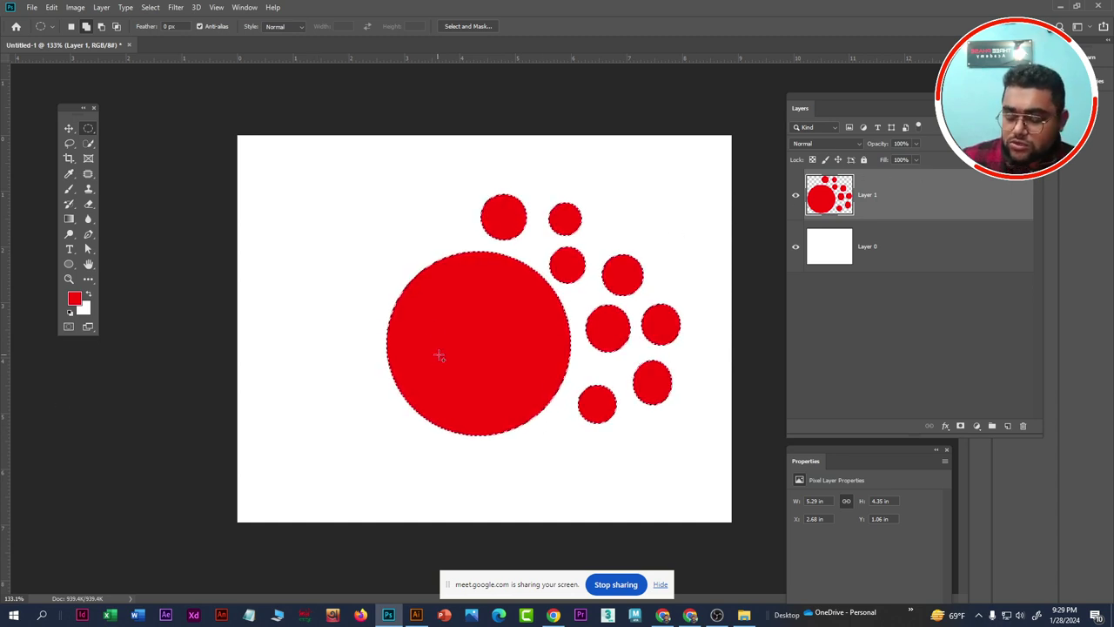
key("ctrl+d")
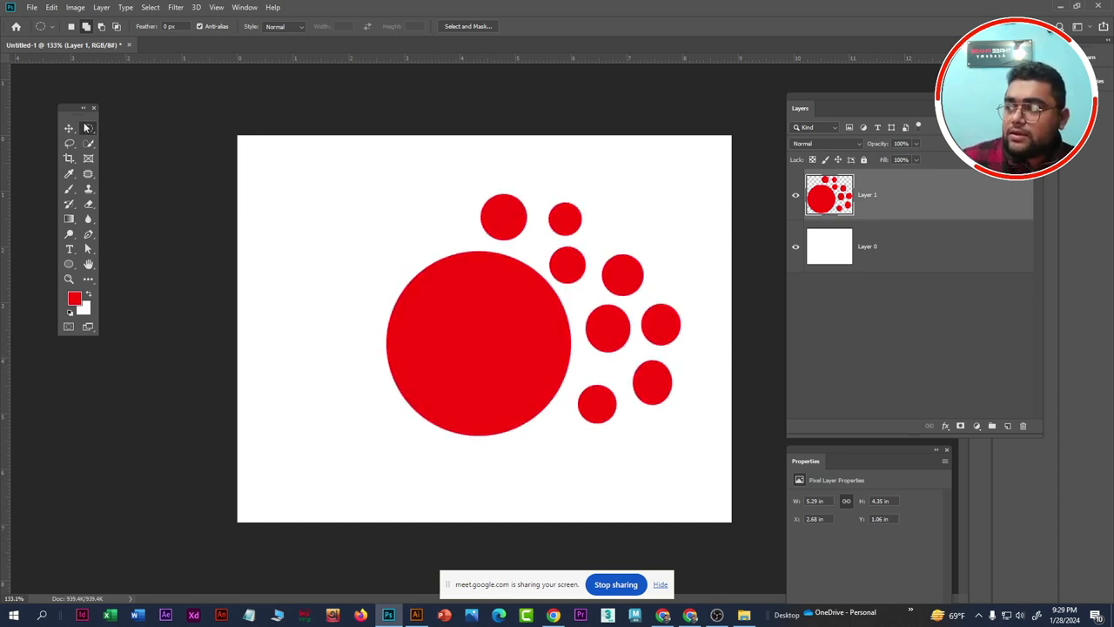
left_click(69, 128)
left_click_drag(493, 336, 471, 330)
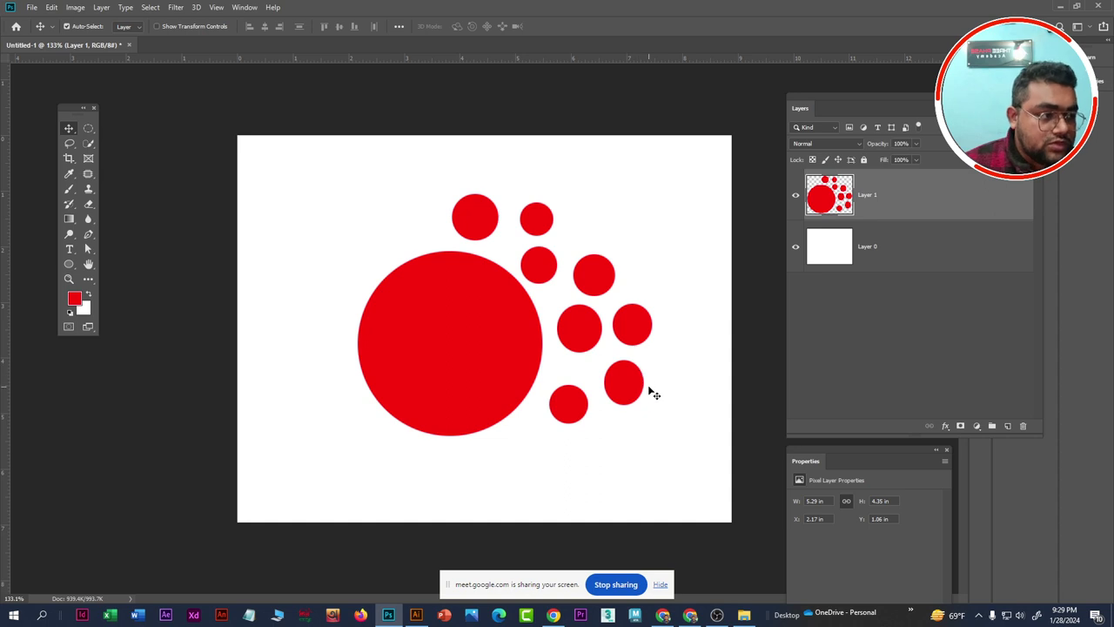
Move the red circle cluster down-left and scale it to about half size
left_click_drag(527, 376, 357, 335)
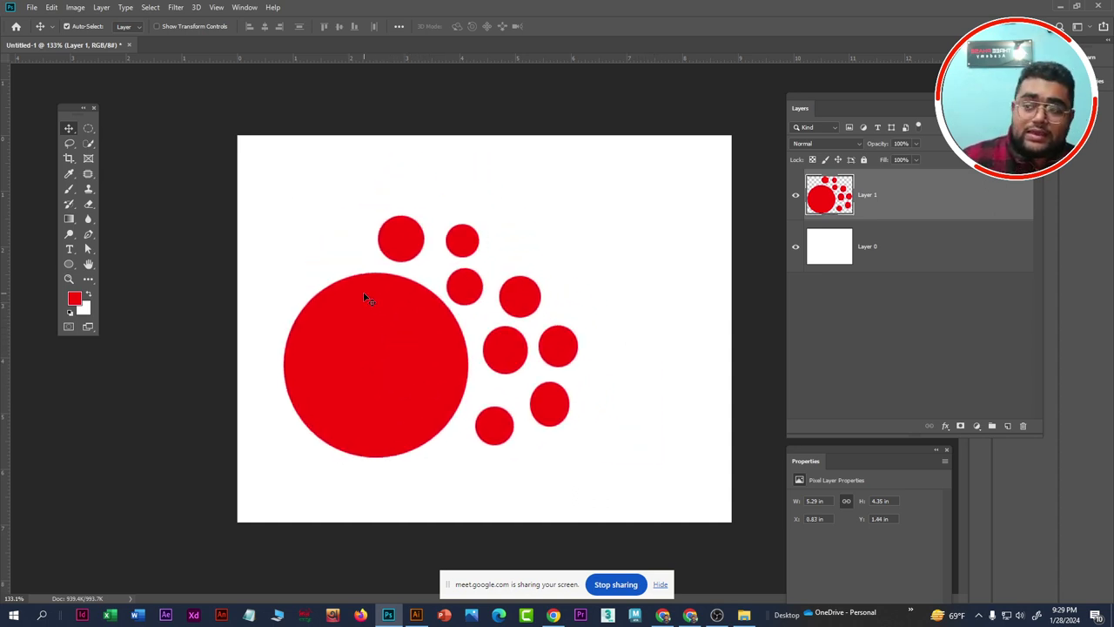
mouse_move(406, 337)
left_mouse_down()
mouse_move(386, 361)
mouse_move(379, 411)
mouse_move(380, 389)
left_mouse_up()
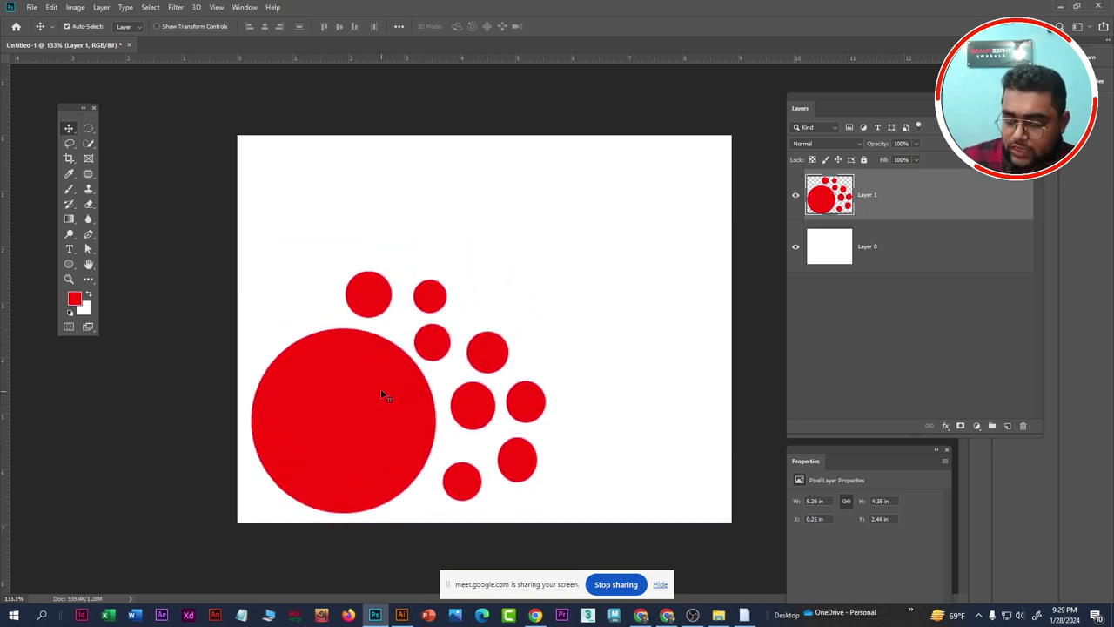
key("ctrl+t")
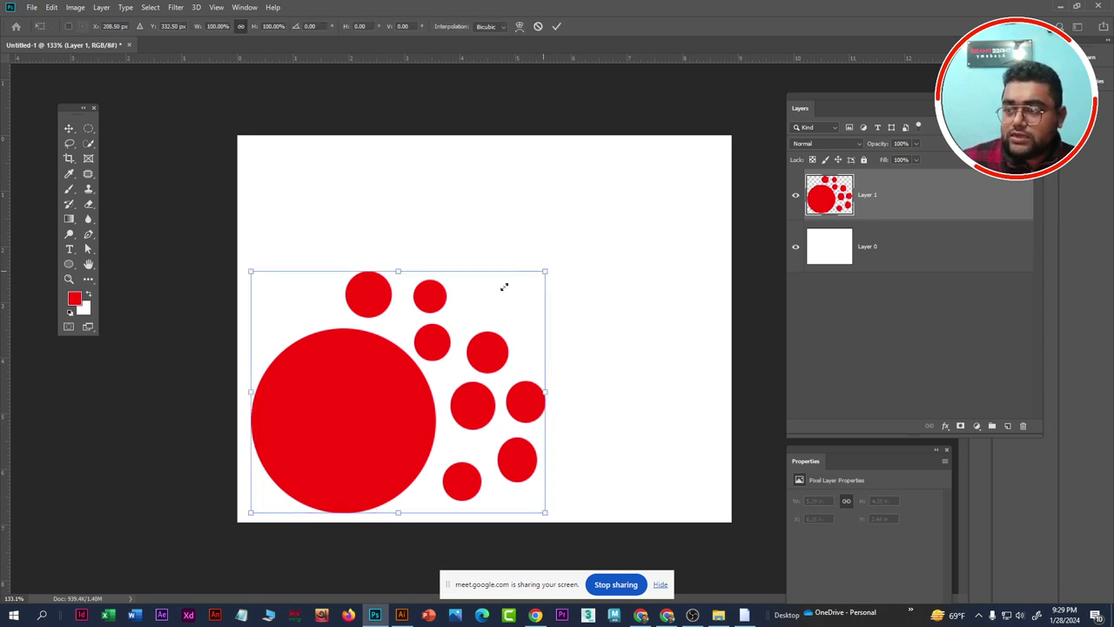
left_click_drag(504, 287, 398, 370)
key("Return")
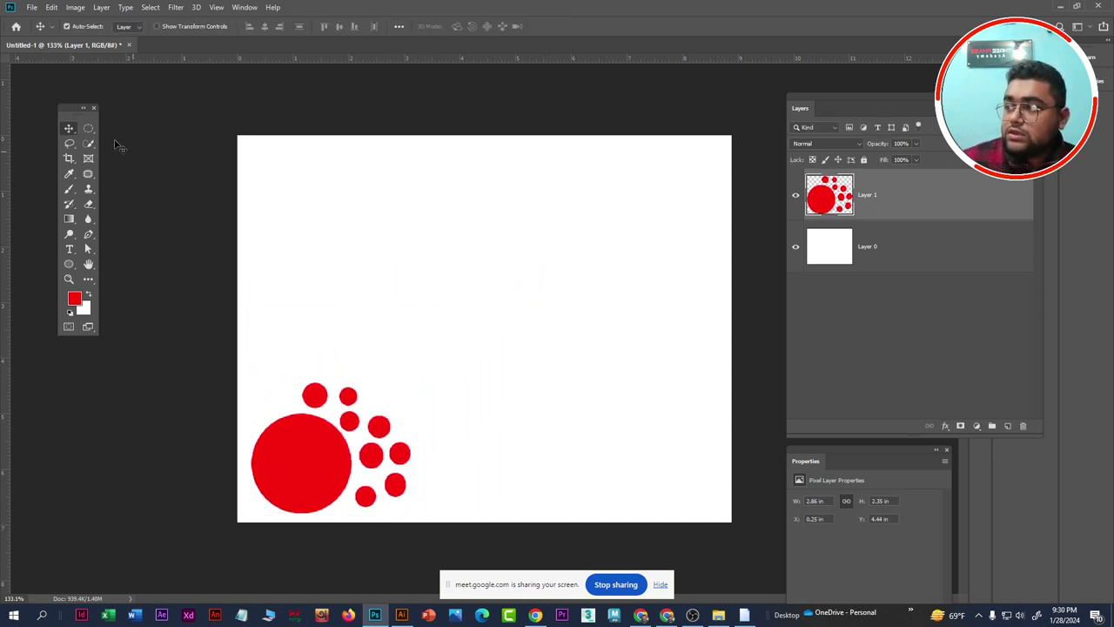
left_click(88, 128)
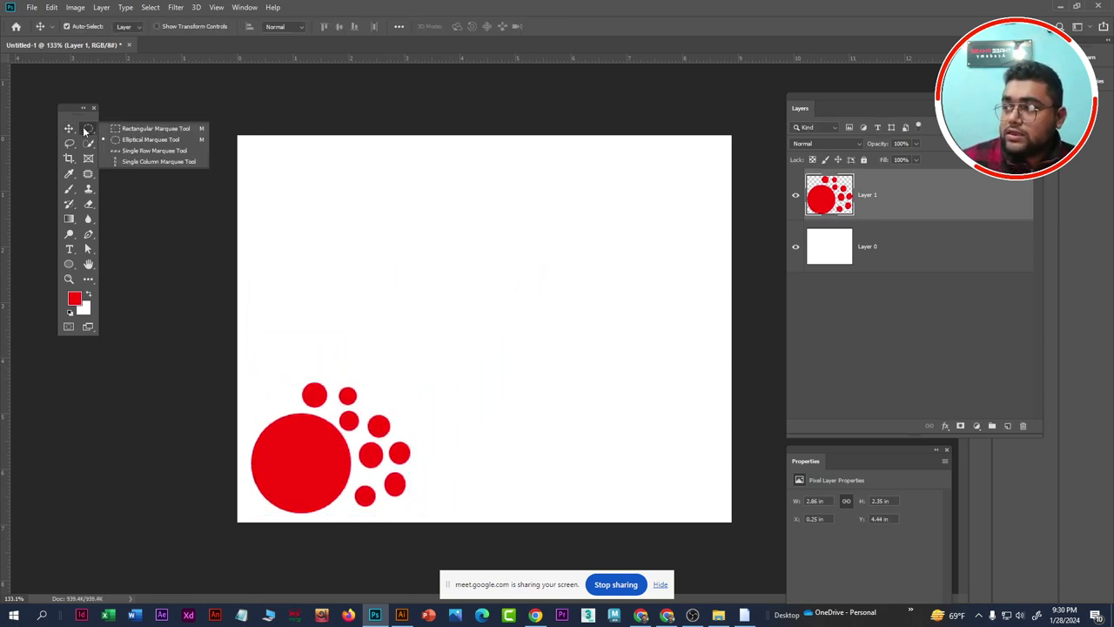
Select a circle, then add a rectangle over its top to form an arch-shaped selection
left_click(151, 141)
left_click_drag(438, 246, 599, 397)
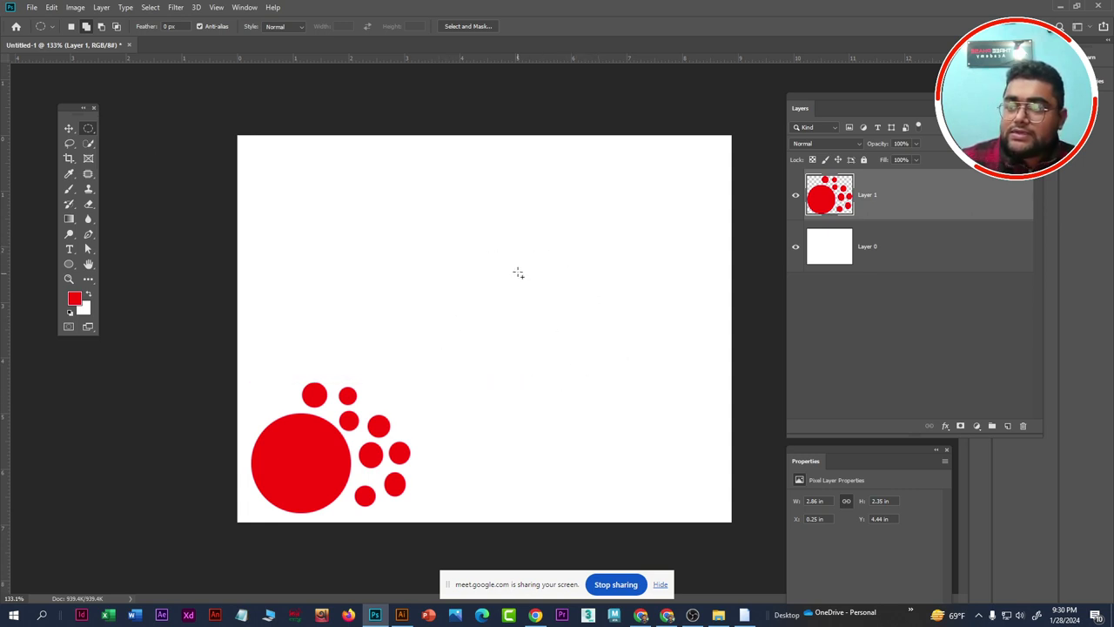
left_click(88, 128)
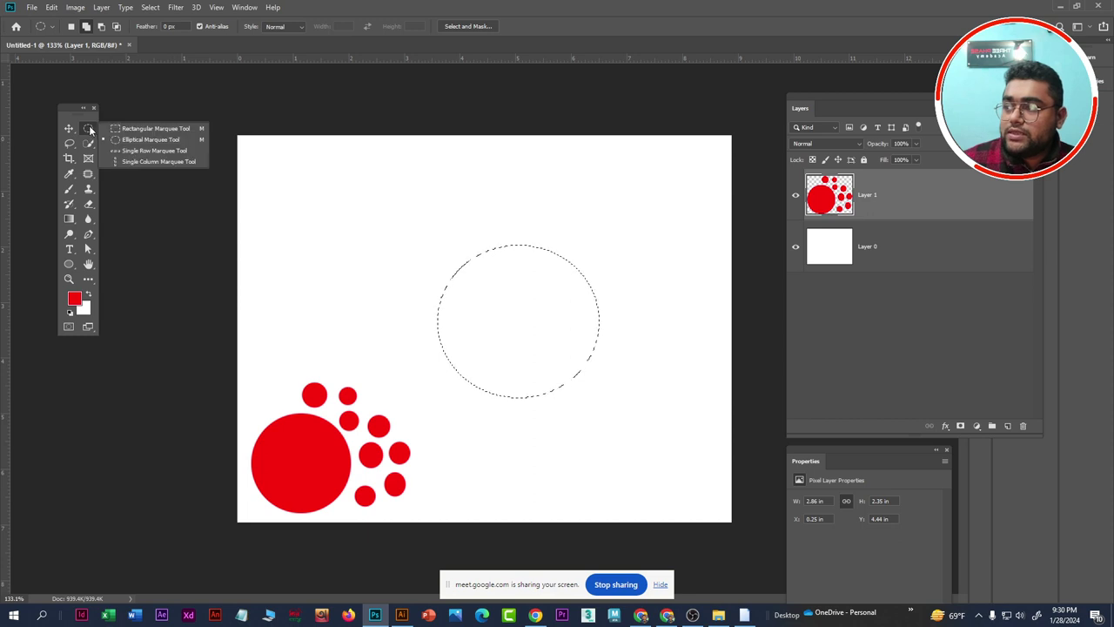
left_click(138, 129)
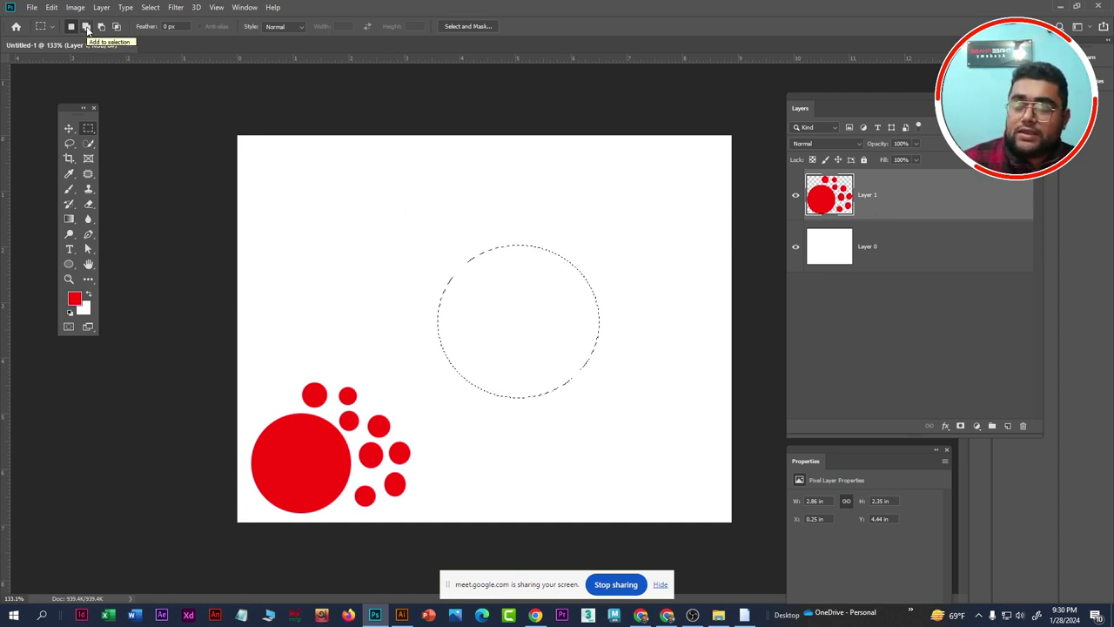
left_click(88, 27)
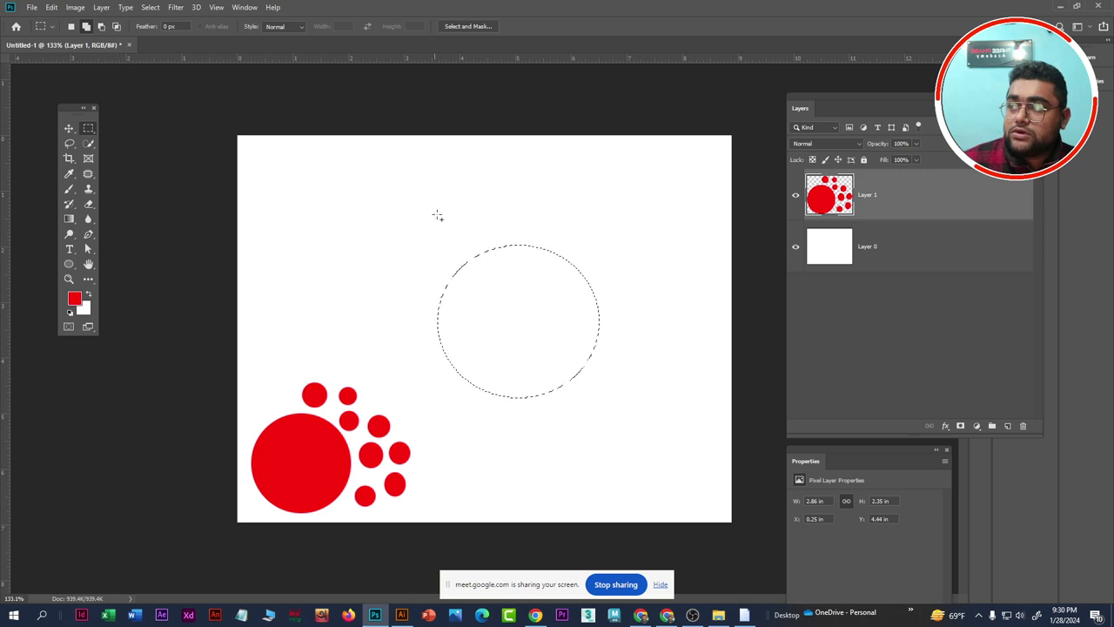
left_click_drag(419, 192, 615, 321)
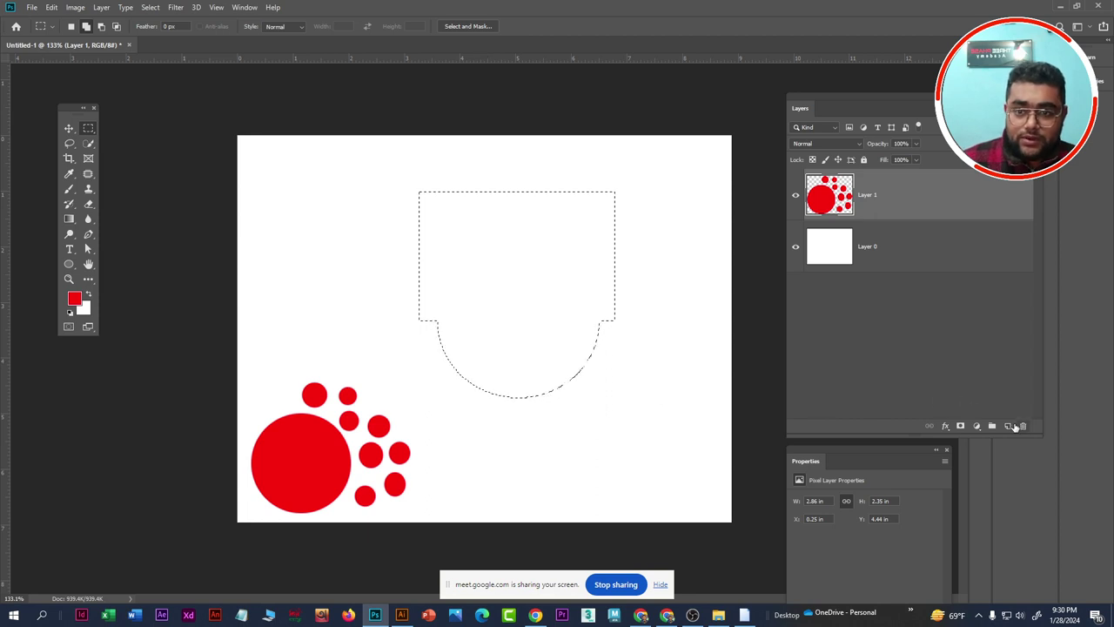
On new Layer 2, fill the arch selection with background colour #006cff and deselect
left_click(1007, 426)
left_click(84, 311)
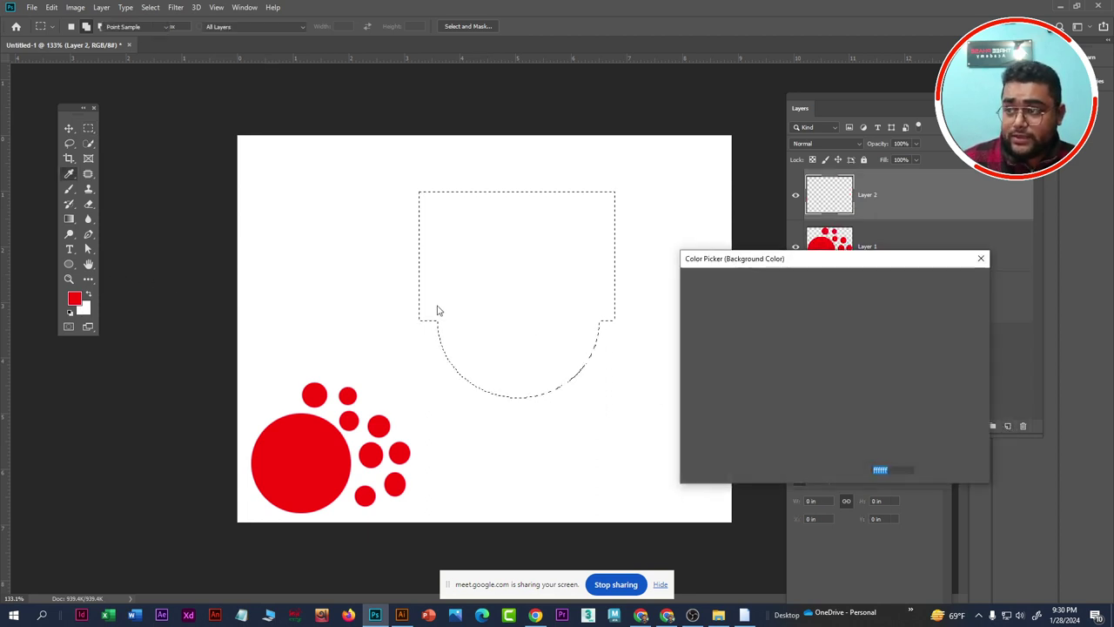
type("006cff")
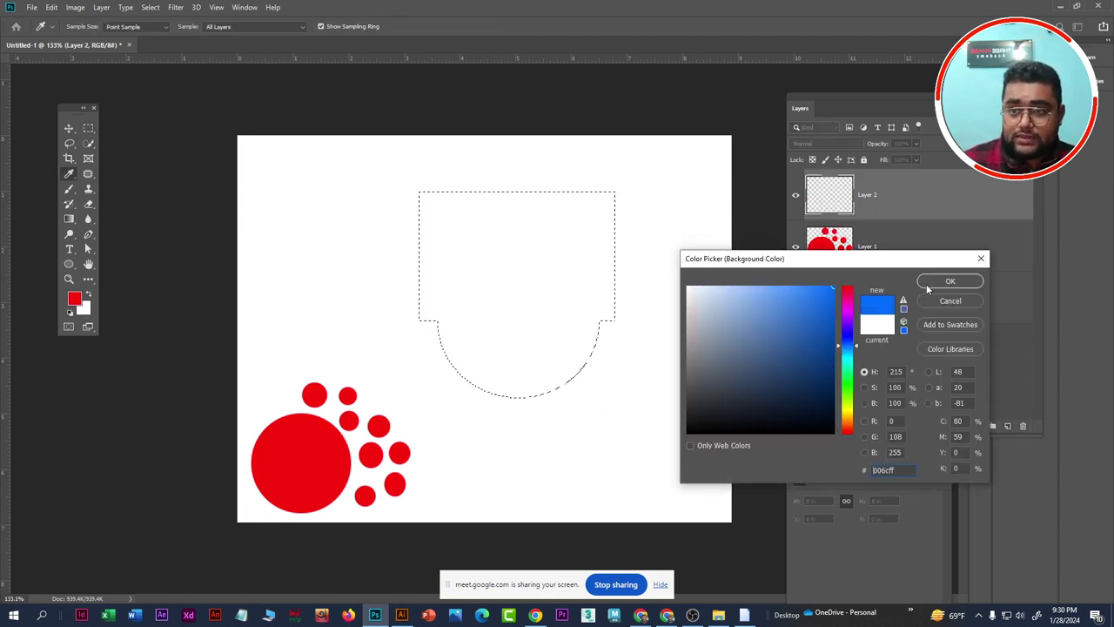
left_click(951, 281)
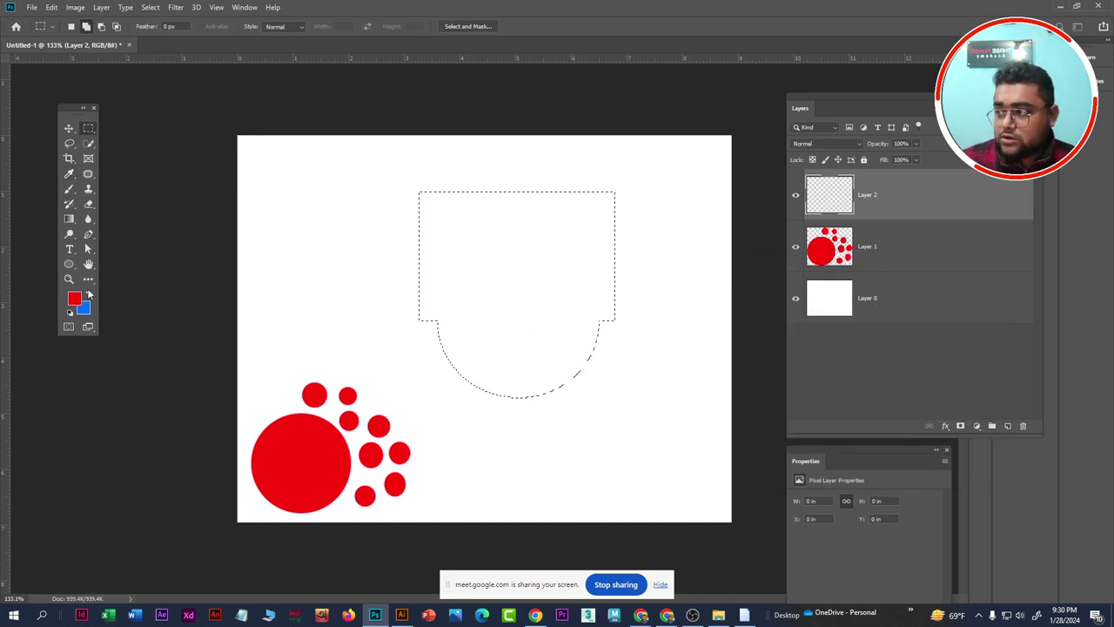
key("ctrl+BackSpace")
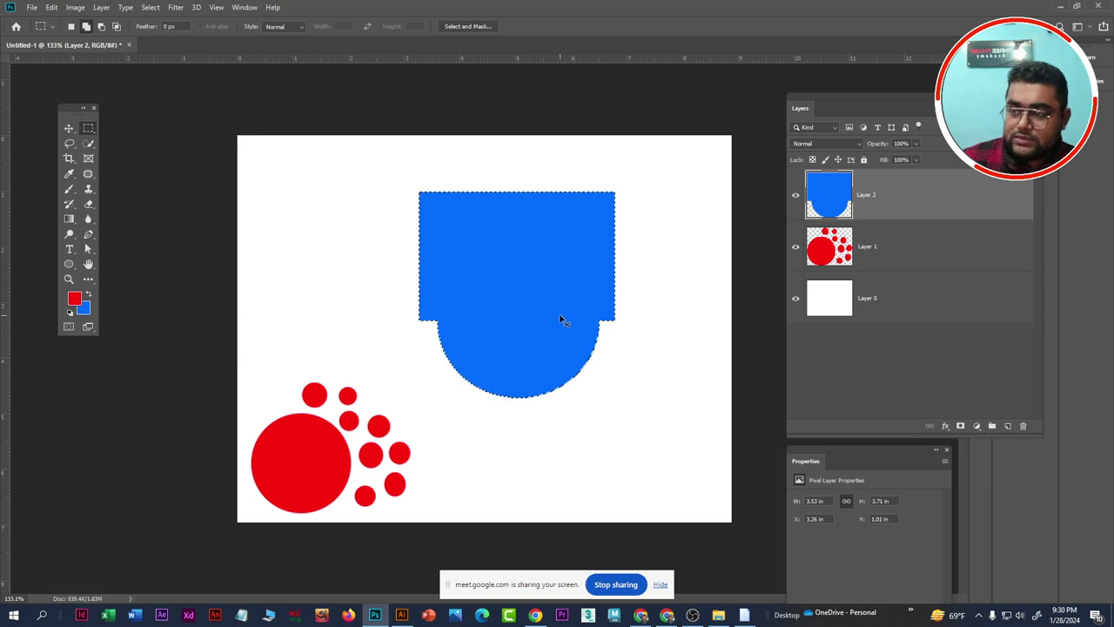
key("ctrl+d")
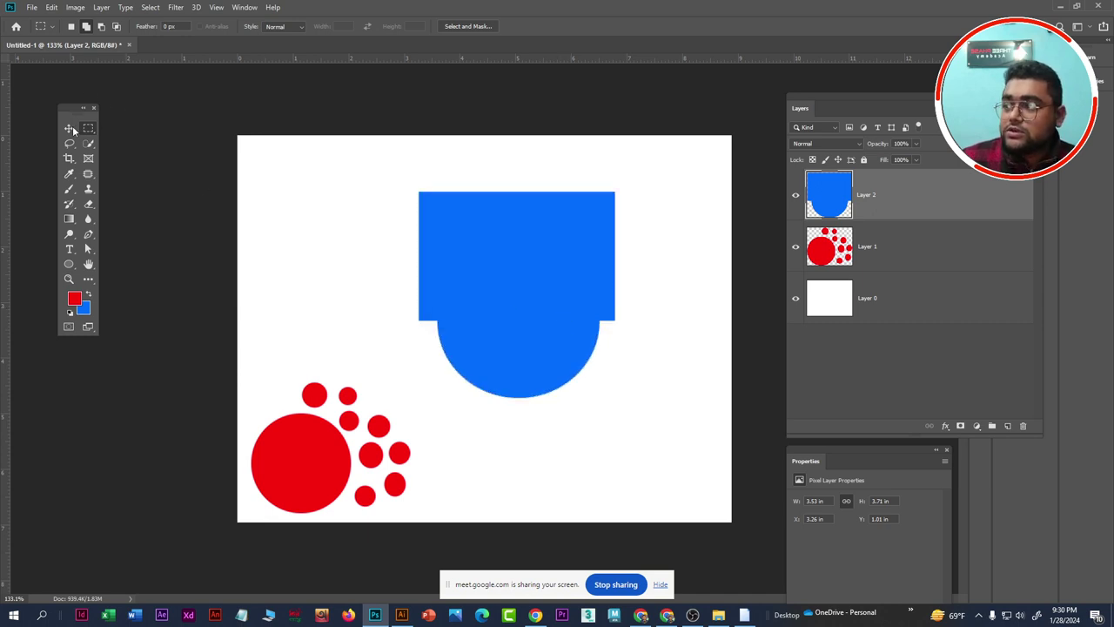
Move the blue shape bottom-right, halve its size, and add empty Layer 3
left_click(70, 129)
left_click_drag(552, 278, 580, 322)
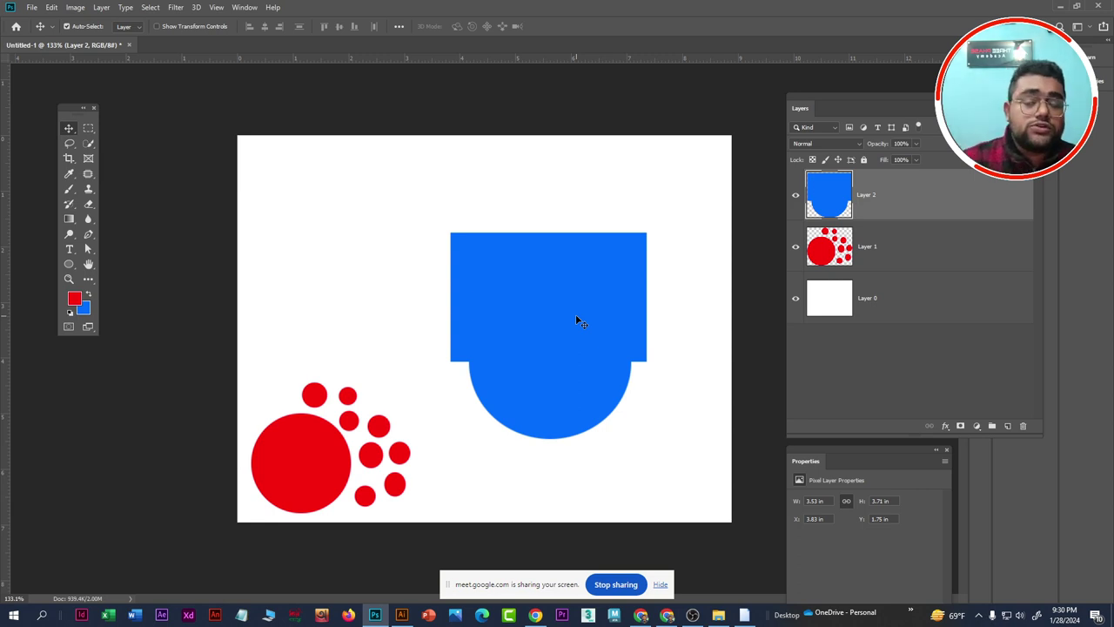
mouse_move(565, 295)
left_mouse_down()
mouse_move(585, 385)
mouse_move(609, 368)
left_mouse_up()
key("ctrl+t")
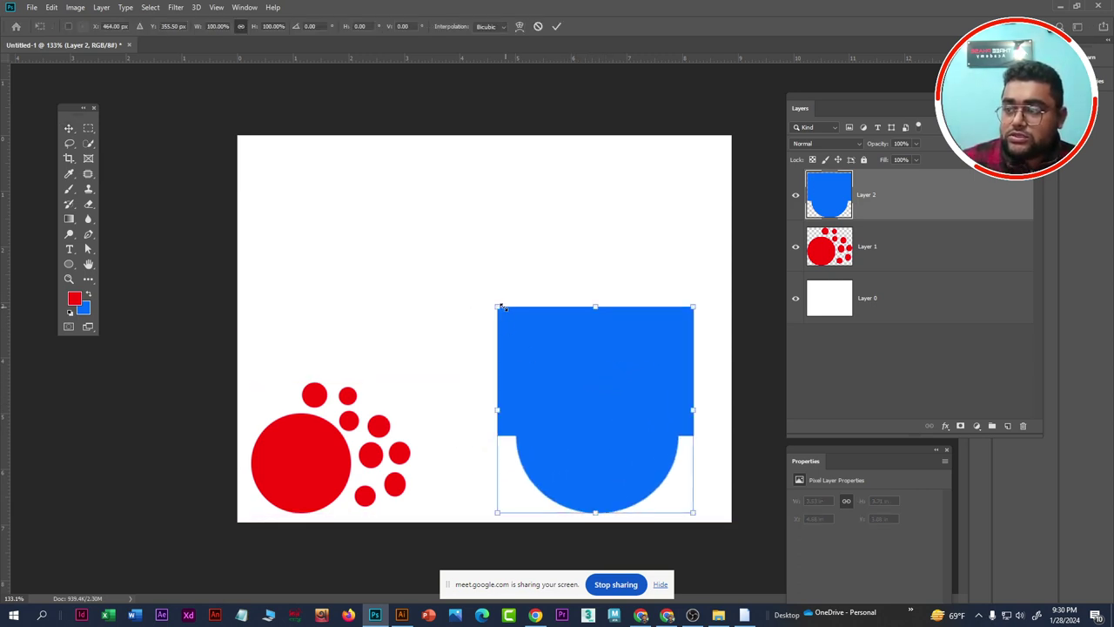
left_click_drag(501, 307, 608, 407)
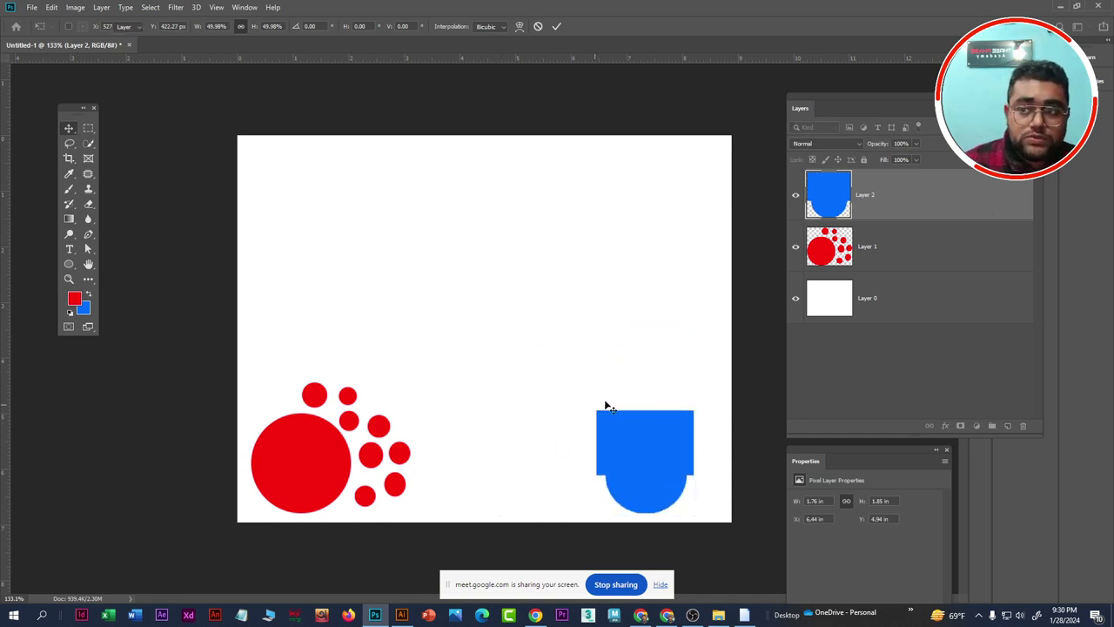
key("Return")
left_click(667, 615)
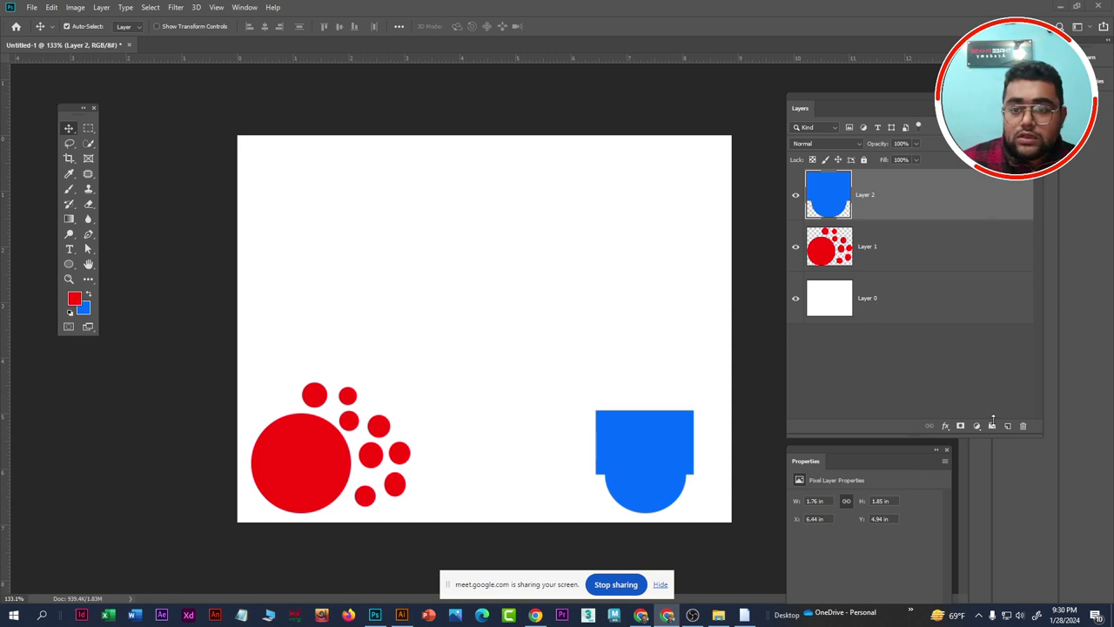
left_click(1006, 427)
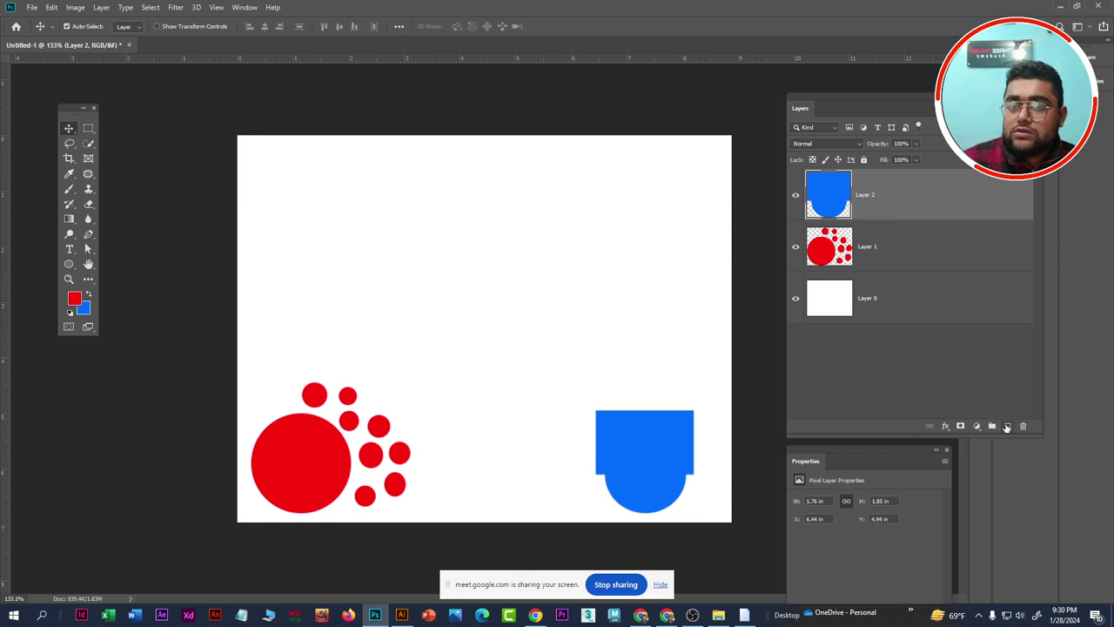
left_click(1006, 426)
Draw an elliptical circle selection above the canvas centre
right_click(90, 129)
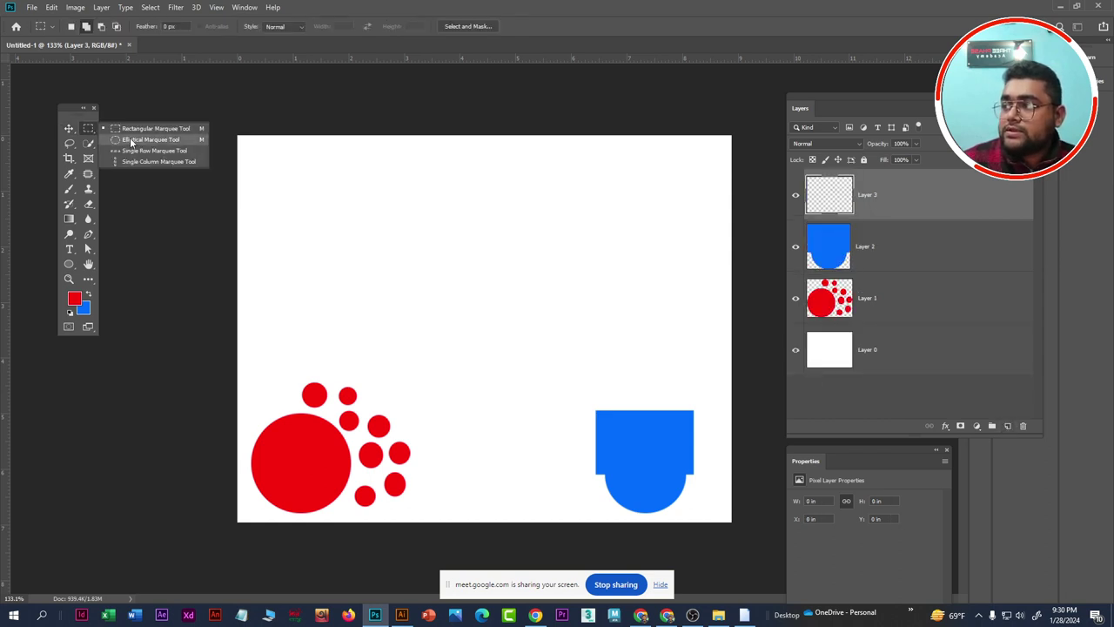
left_click(130, 139)
left_click_drag(420, 220, 591, 349)
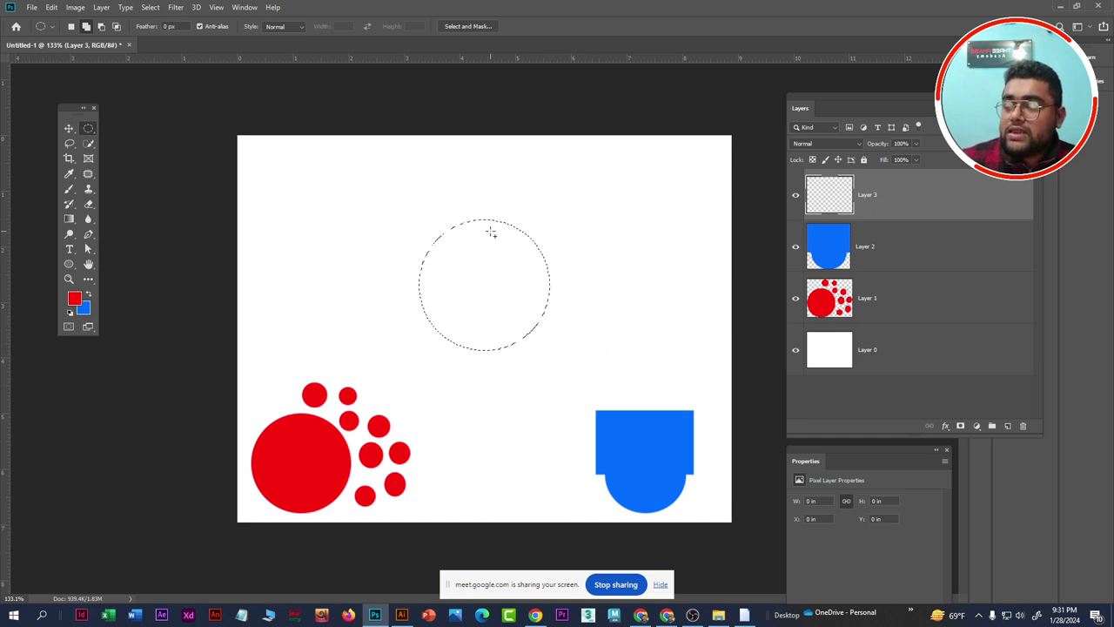
Try a plain freehand Lasso selection, then undo it to restore the circle
left_click(70, 145)
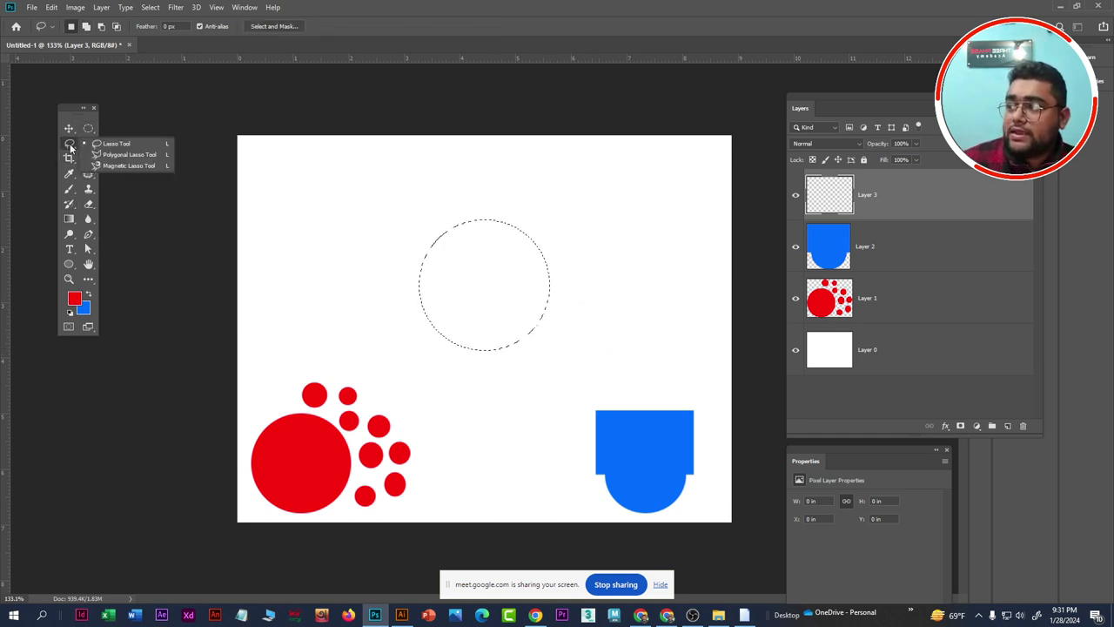
left_click(132, 146)
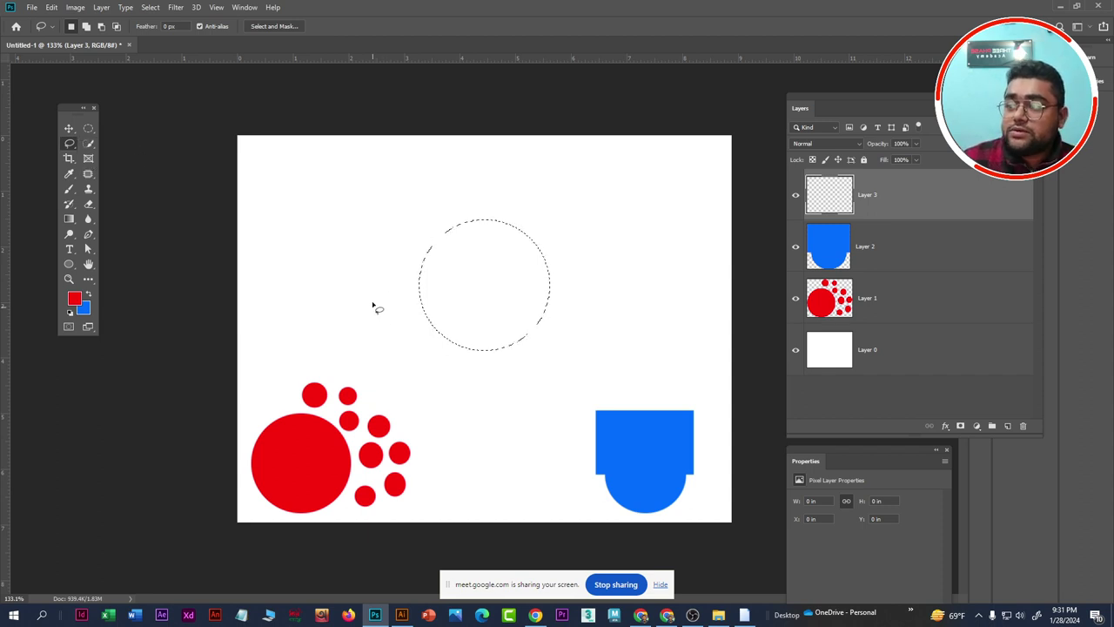
left_click_drag(537, 280, 525, 267)
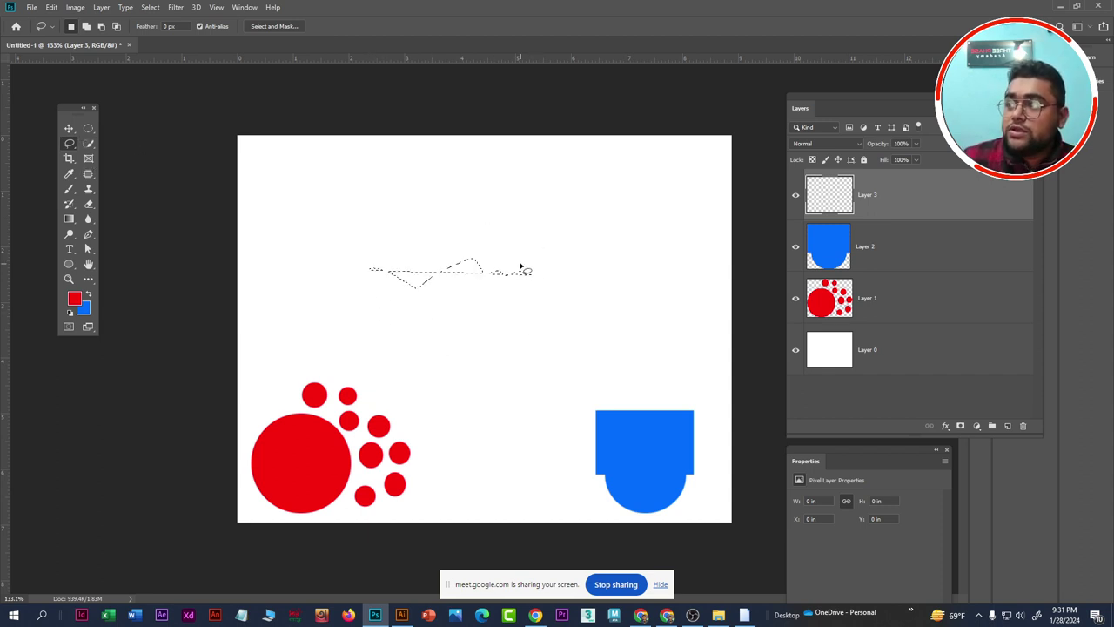
key("ctrl+z")
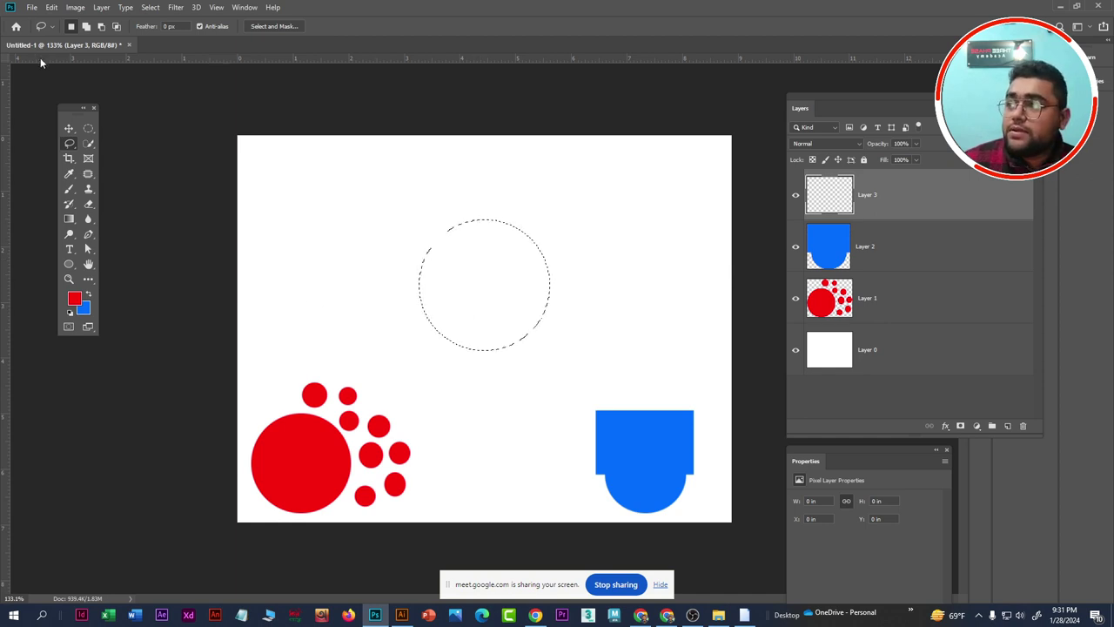
Add a freeform Lasso outline in Add to Selection mode, then undo it, keeping only the circle
left_click(86, 26)
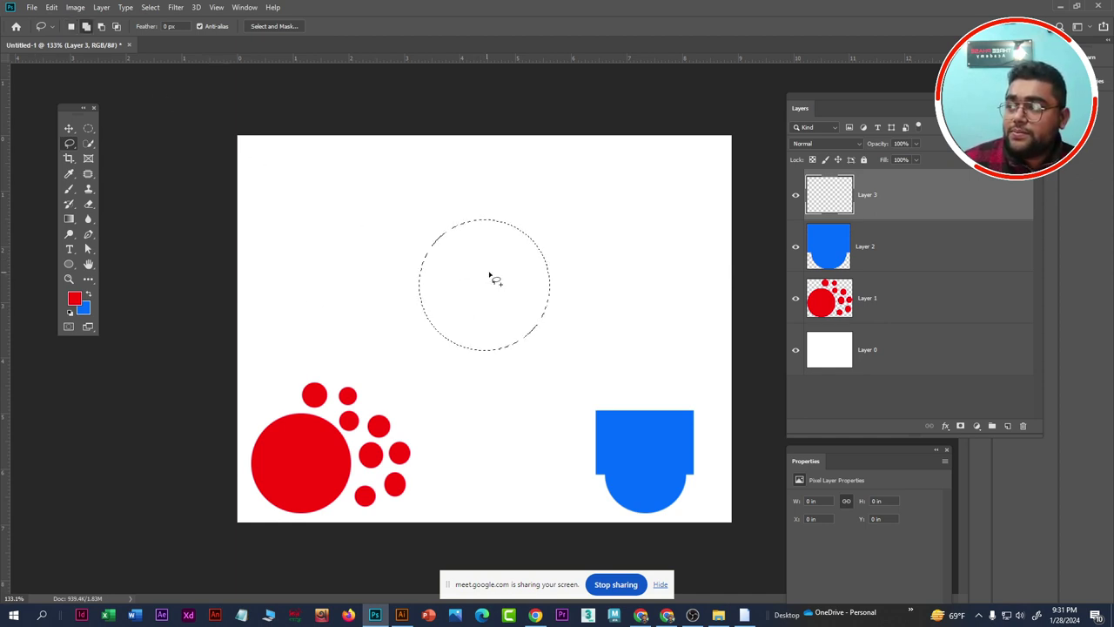
left_click_drag(463, 280, 583, 278)
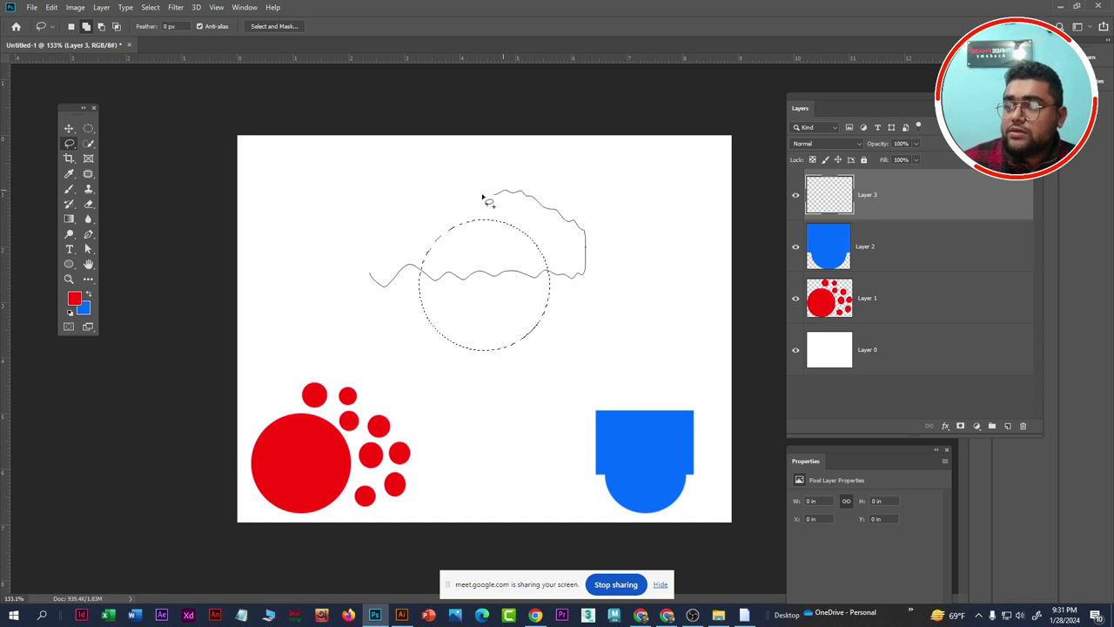
left_click_drag(371, 277, 372, 278)
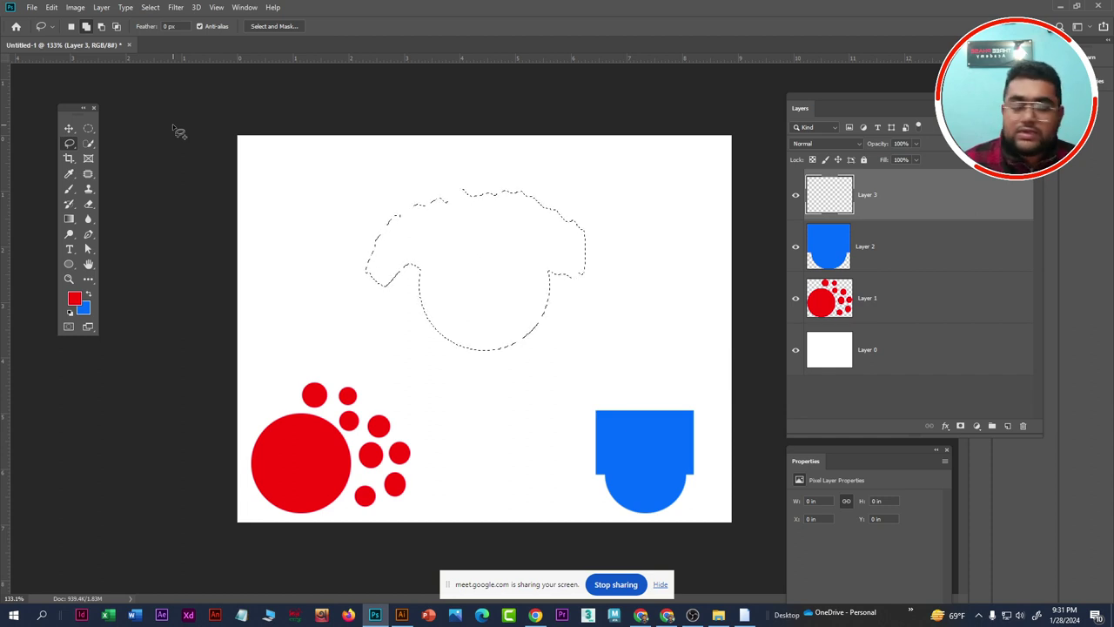
left_click(87, 26)
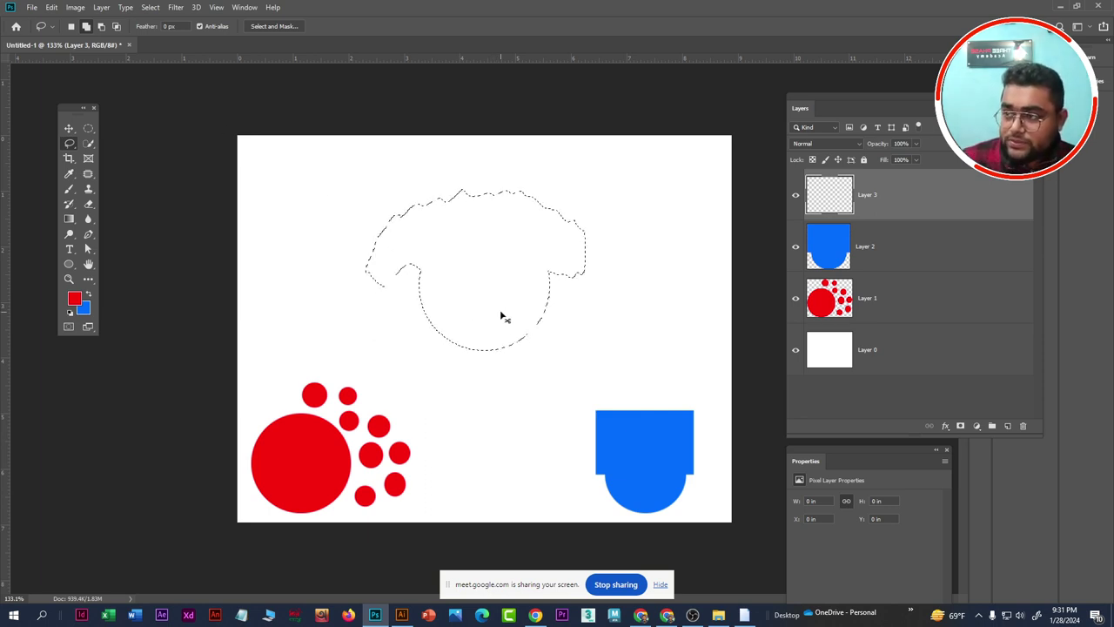
key("ctrl+z")
Deselect the circle and switch the Lasso's selection mode from Add to another combine option
key("ctrl+d")
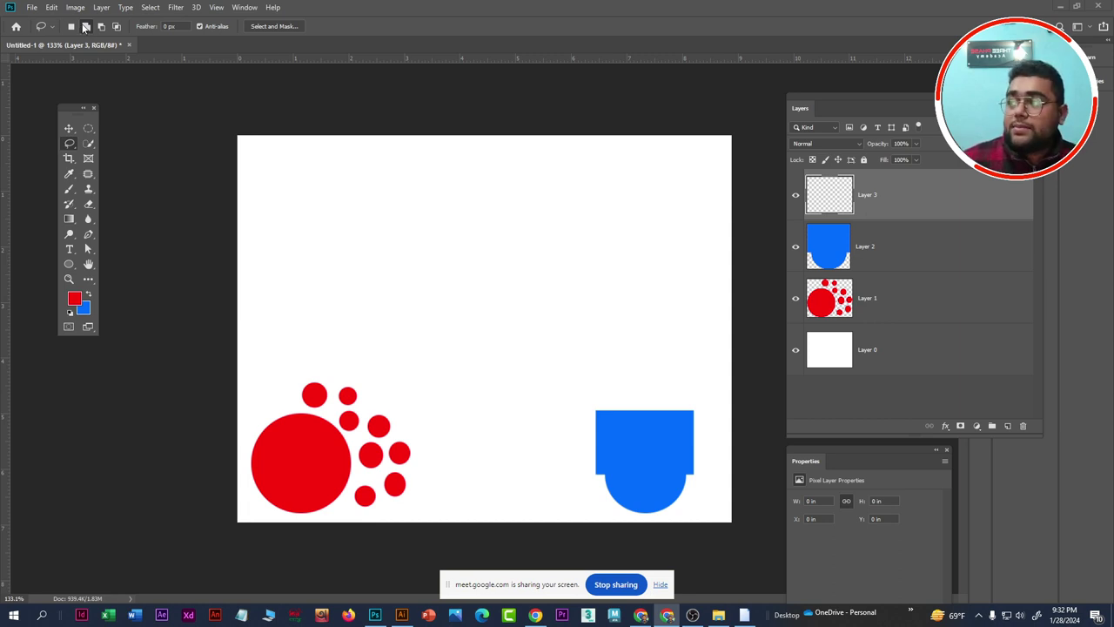
left_click(84, 27)
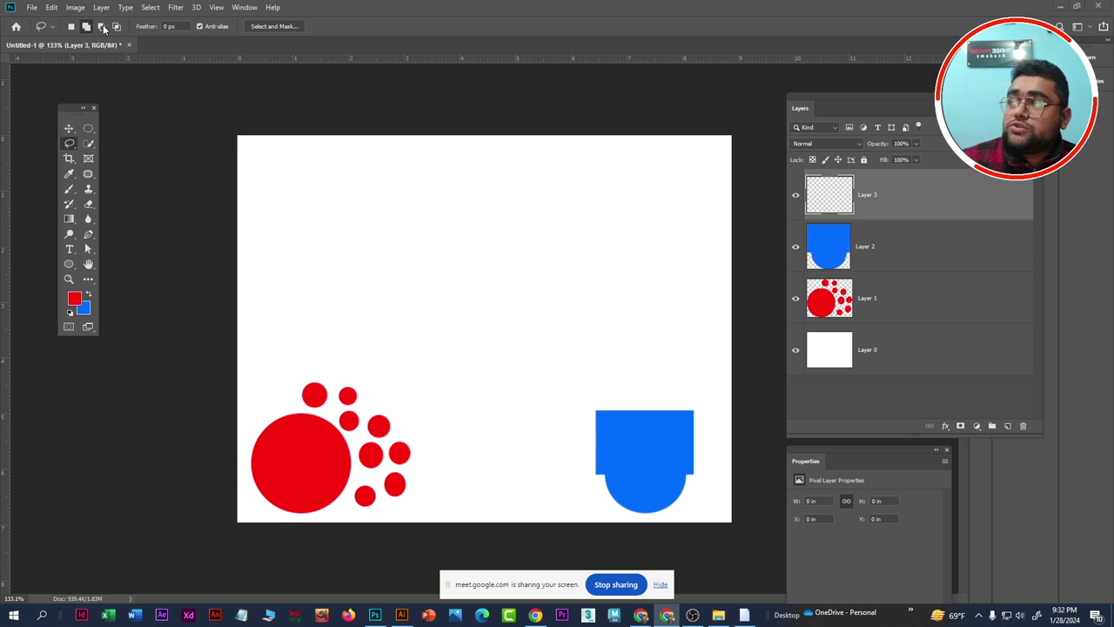
left_click(101, 28)
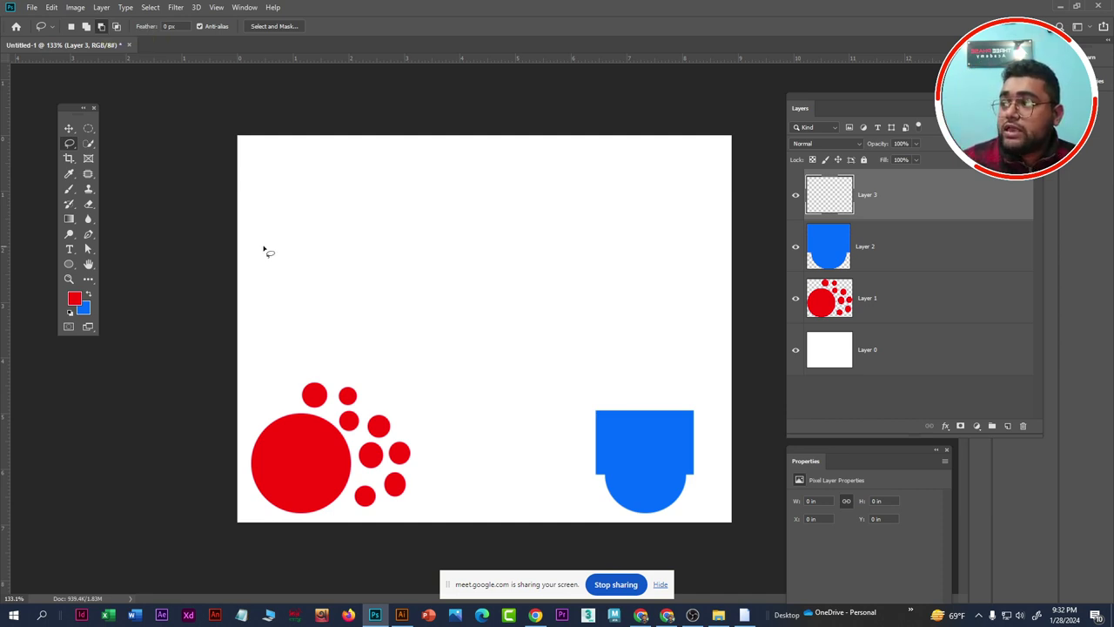
Select a circle, then subtract a rectangle over its top half to leave a half-circle
left_click(88, 129)
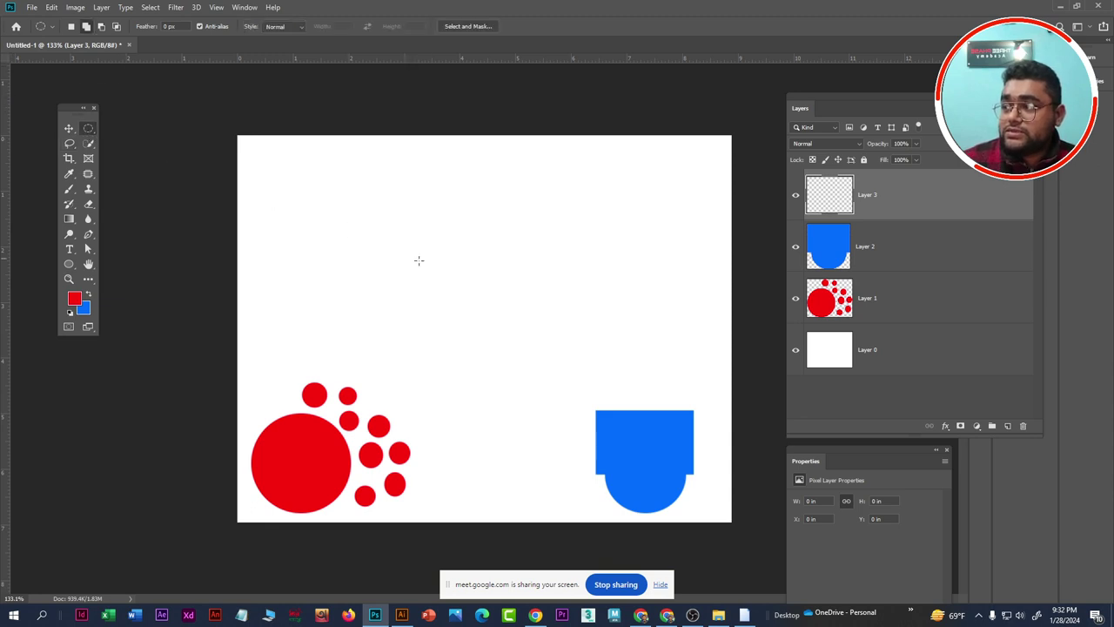
left_click_drag(402, 229, 580, 361)
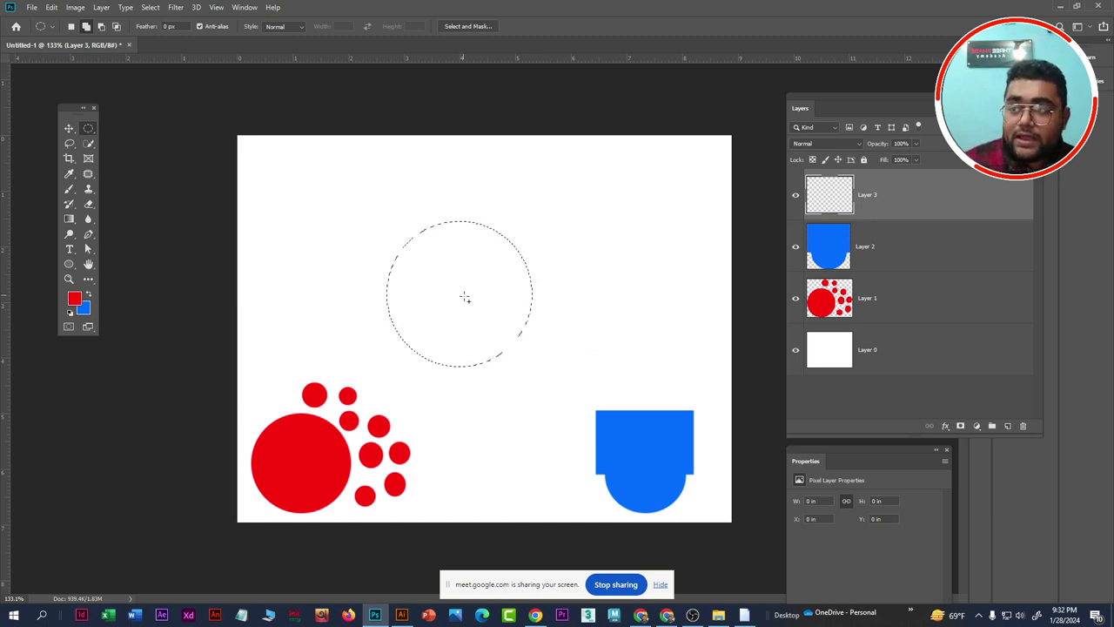
right_click(88, 131)
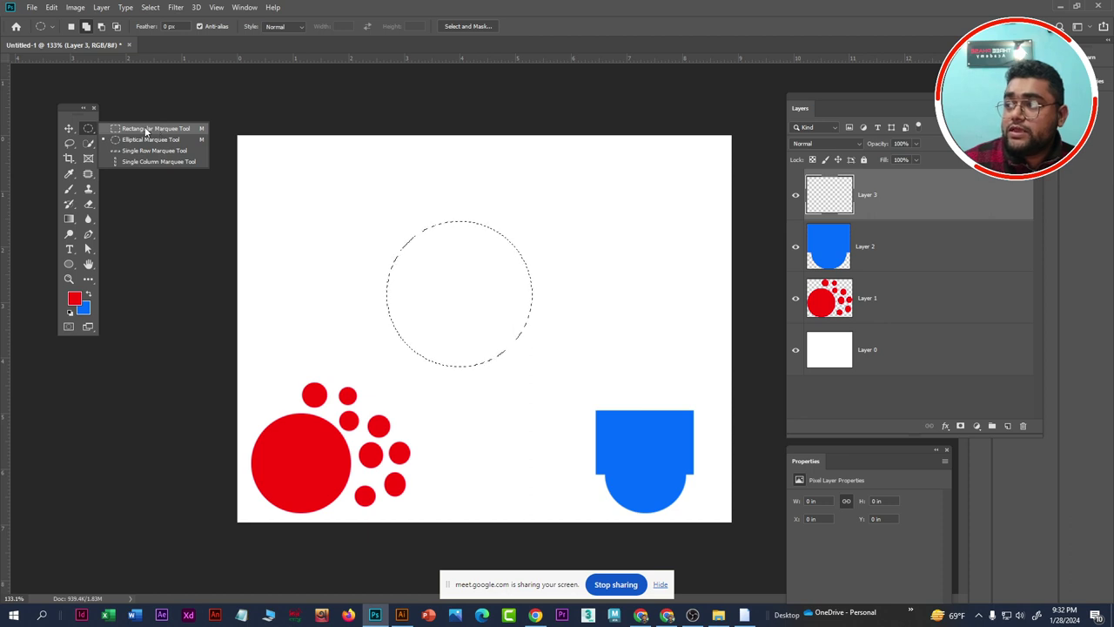
left_click(124, 130)
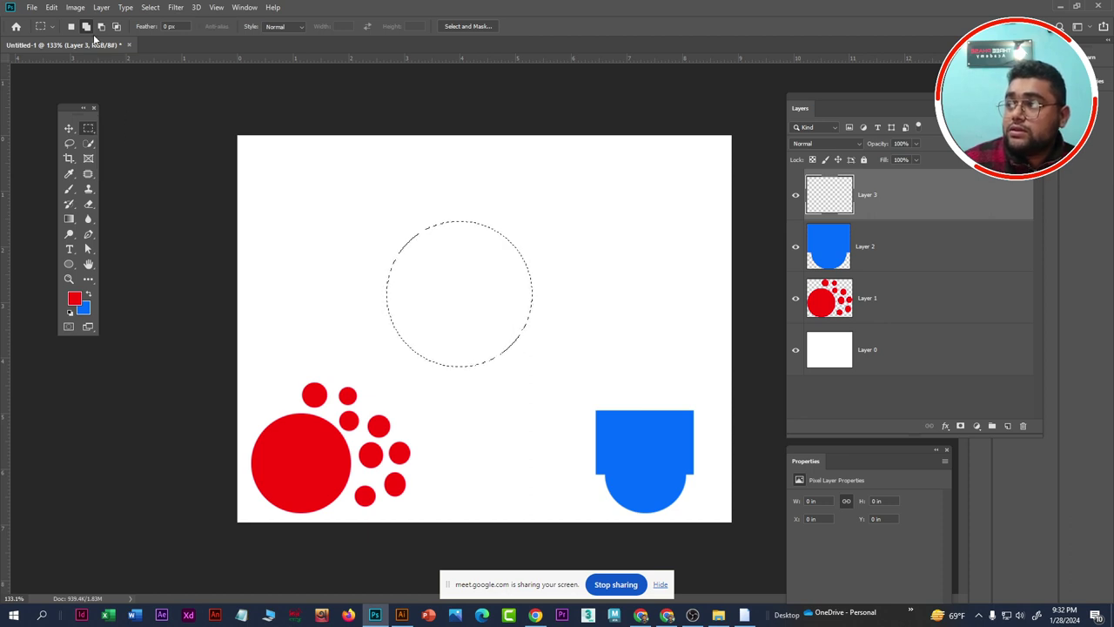
left_click(101, 27)
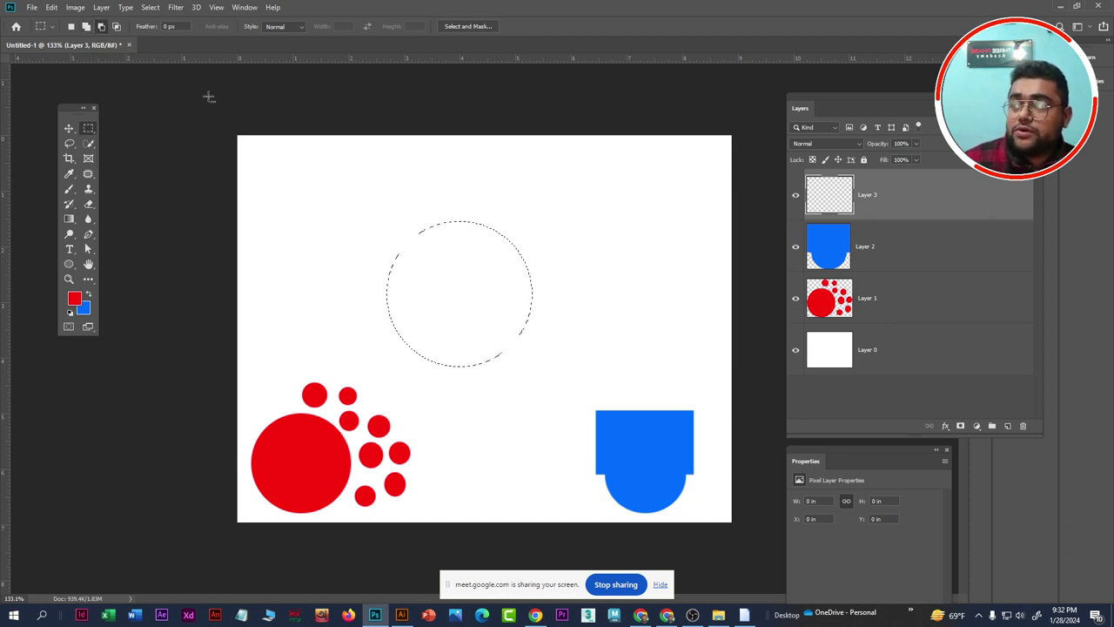
mouse_move(336, 192)
left_mouse_down()
mouse_move(574, 304)
mouse_move(509, 241)
mouse_move(574, 301)
mouse_move(567, 294)
left_mouse_up()
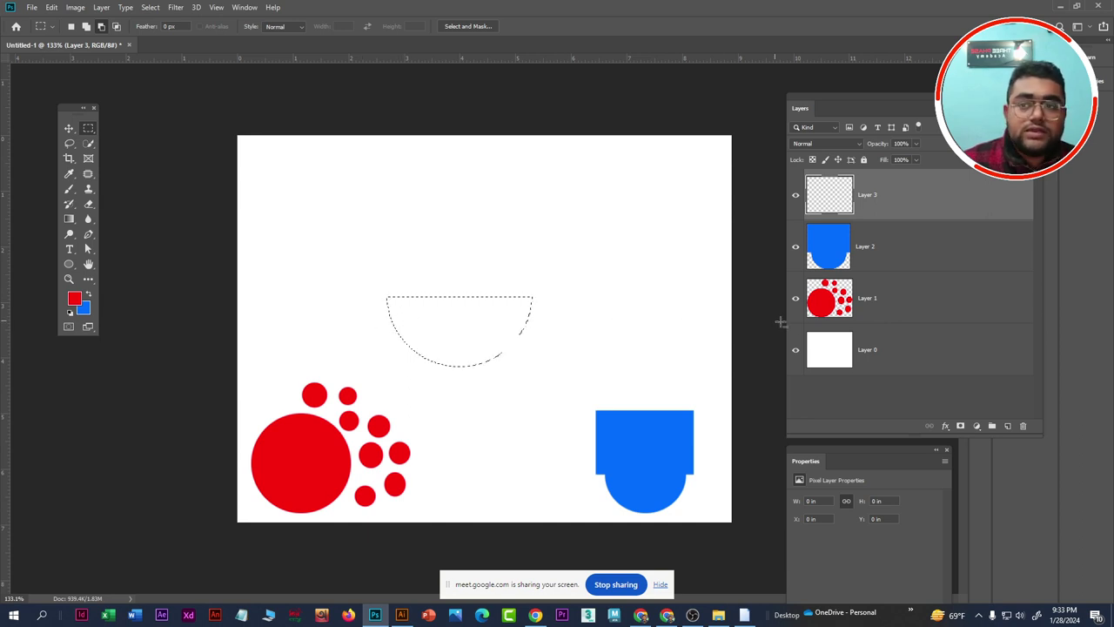
Fill the half-circle blue, move it toward the bottom centre, and add empty Layer 4
key("ctrl+BackSpace")
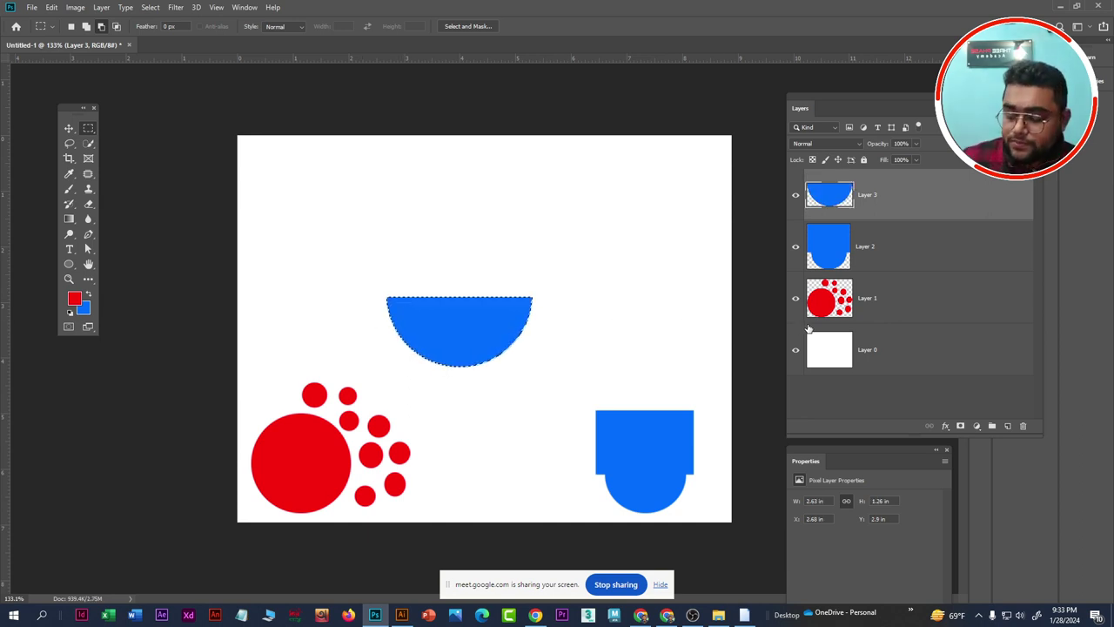
key("ctrl+d")
left_click(68, 128)
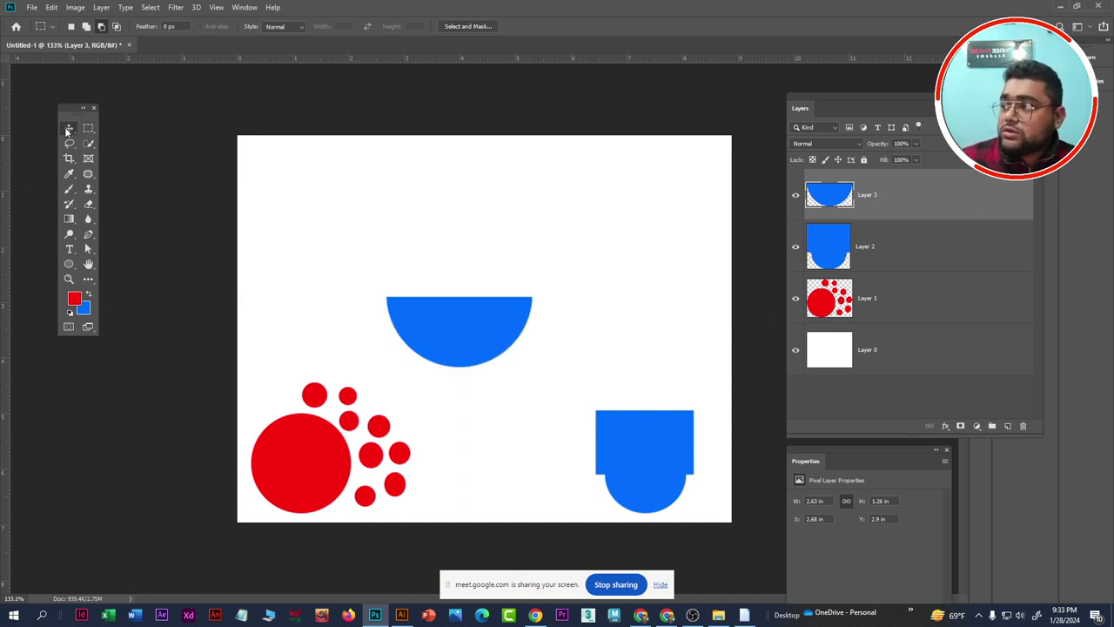
mouse_move(505, 327)
left_mouse_down()
mouse_move(530, 377)
mouse_move(516, 408)
left_mouse_up()
left_click(1008, 426)
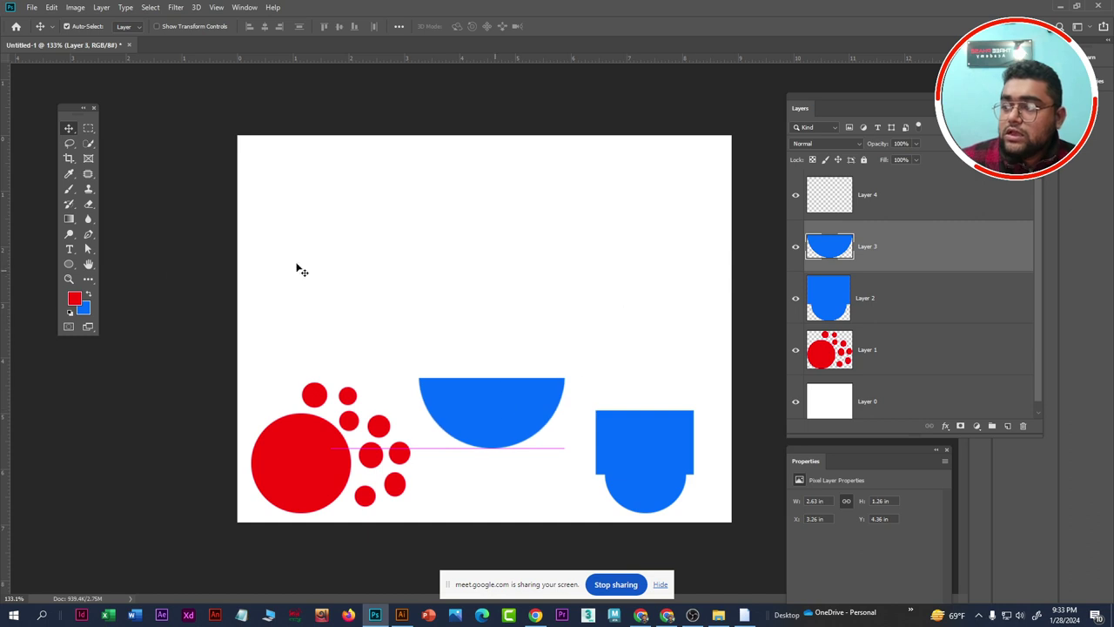
right_click(88, 128)
left_click(122, 138)
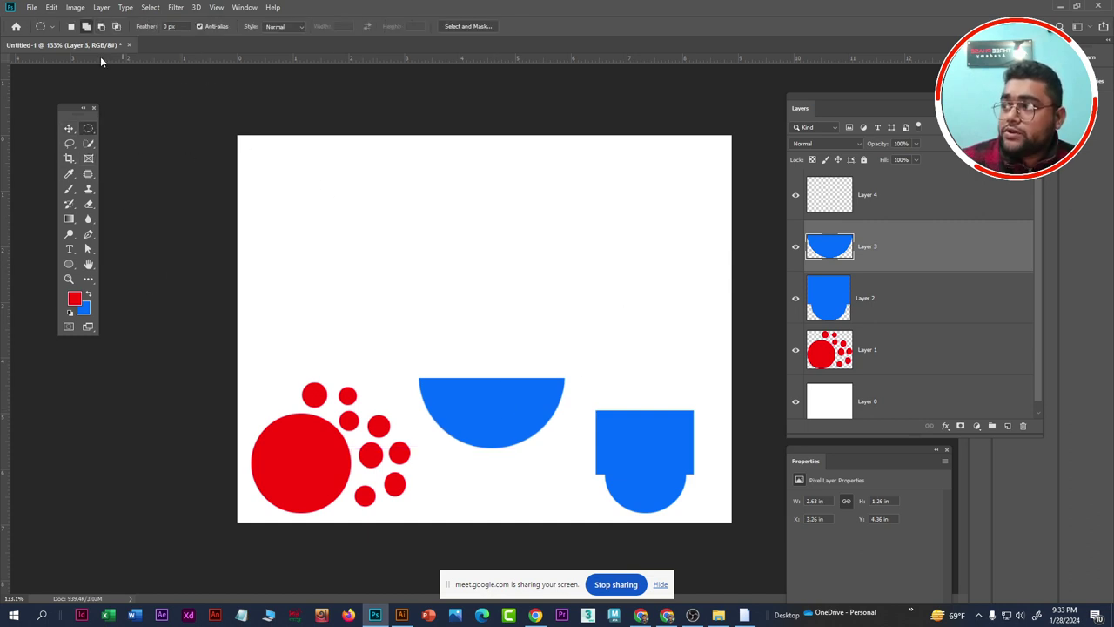
left_click_drag(367, 193, 529, 336)
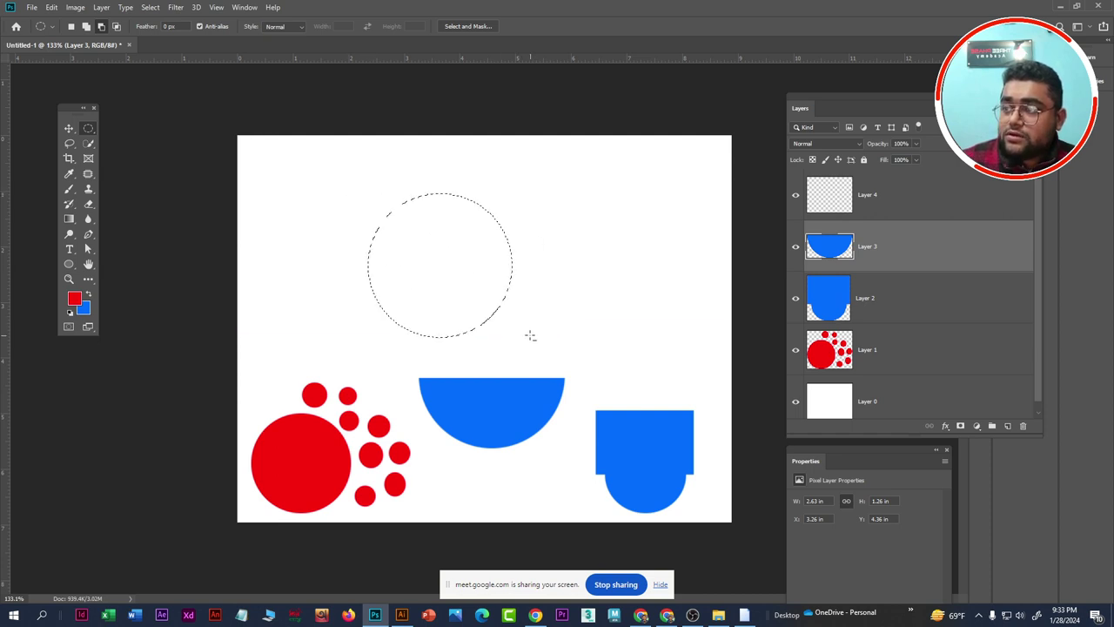
left_click(102, 27)
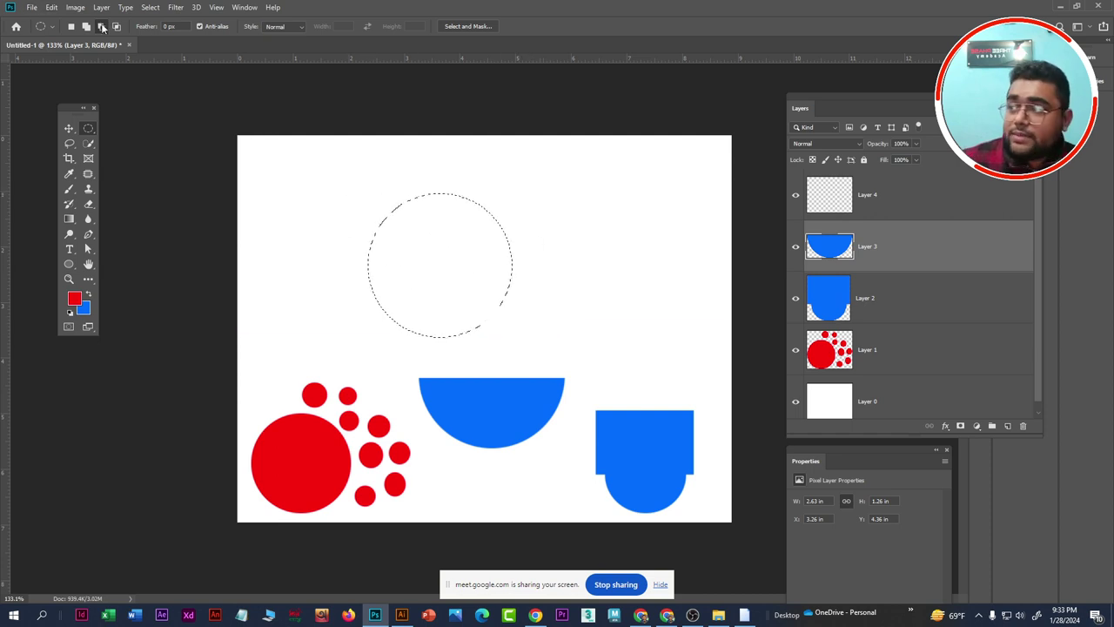
left_click_drag(518, 183, 384, 325)
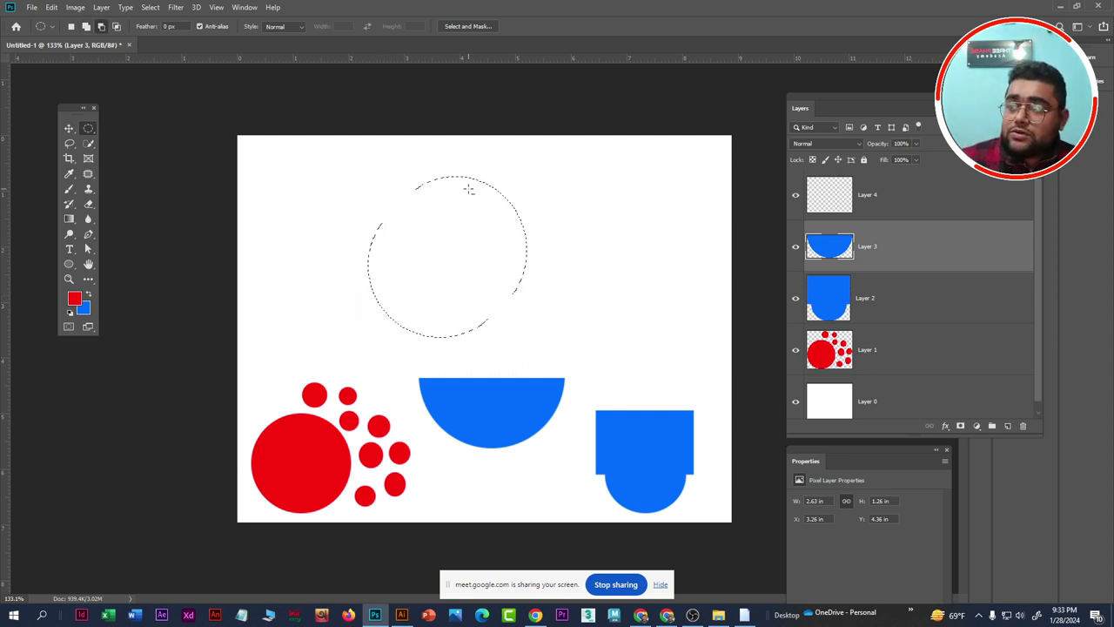
key("ctrl+d")
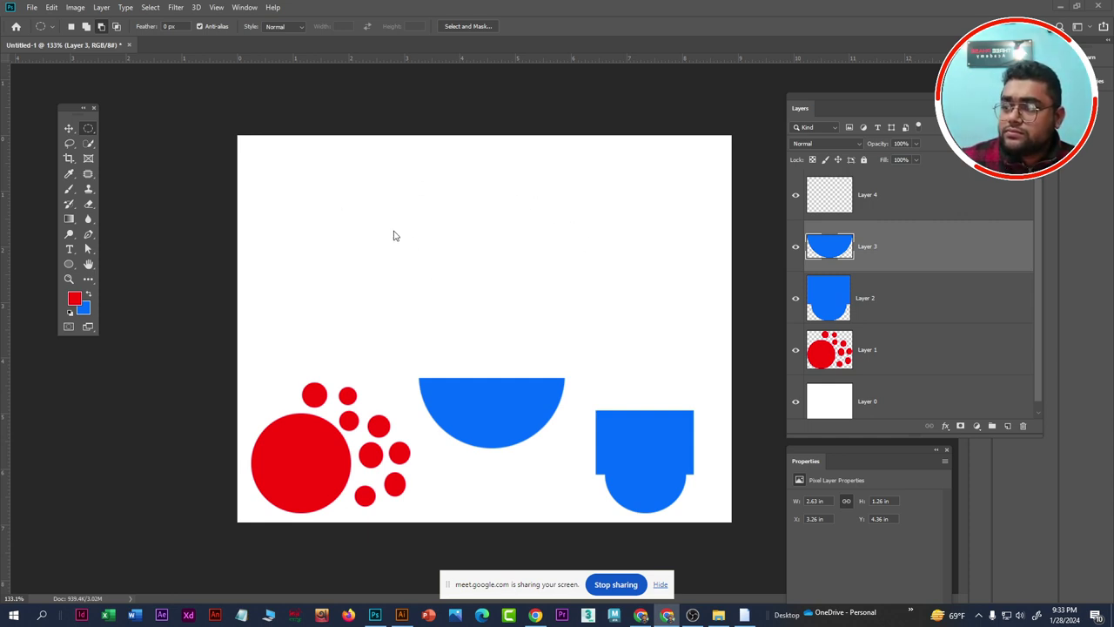
key("ctrl+shift+d")
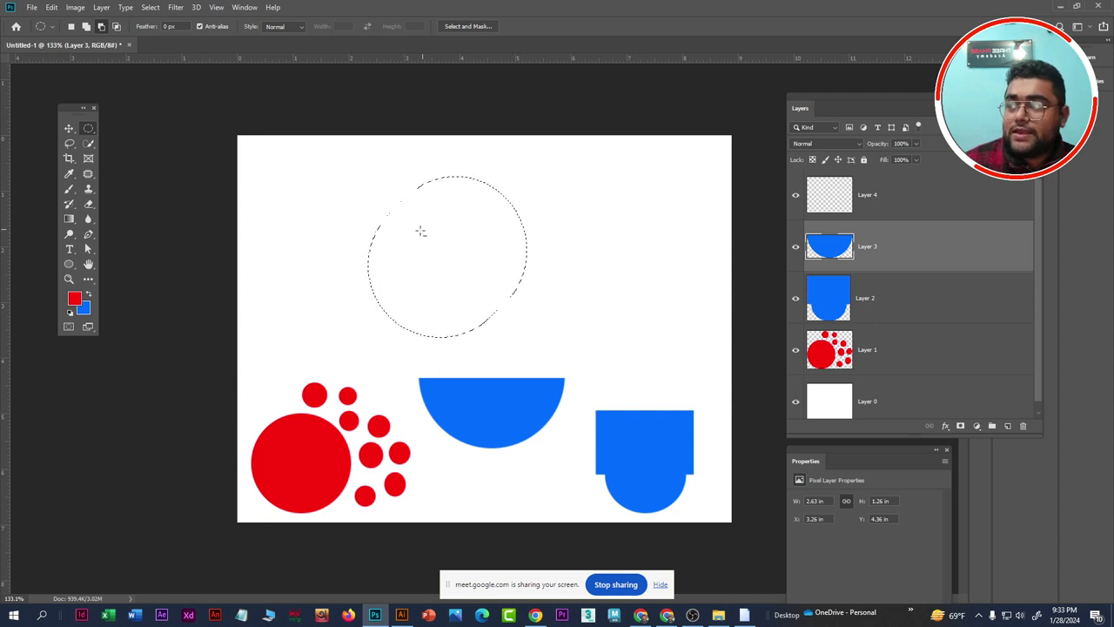
left_click(101, 27)
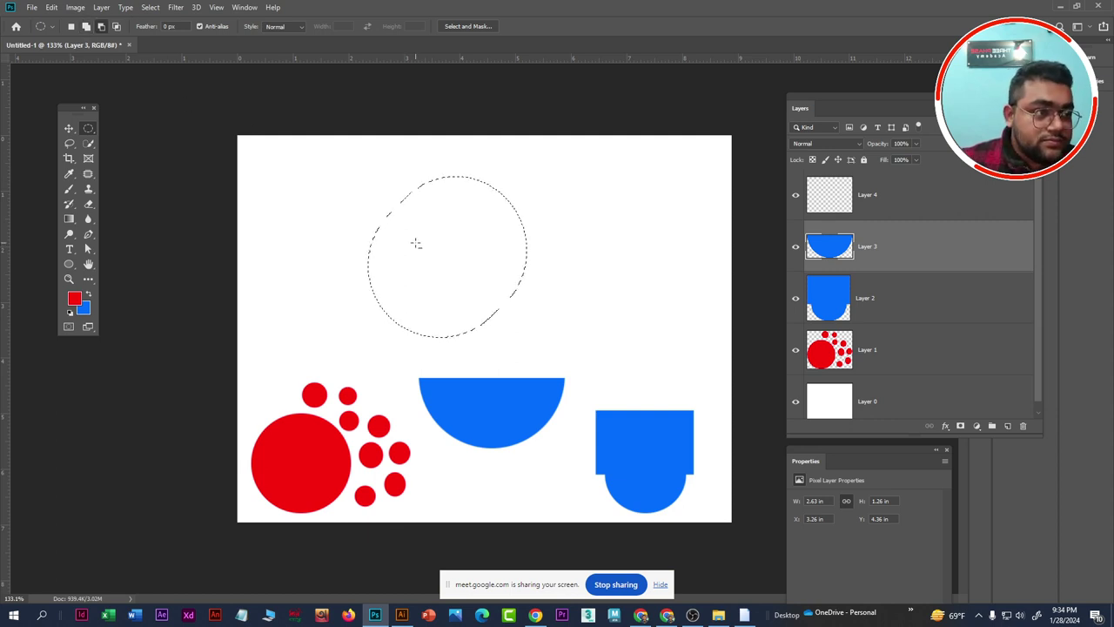
left_click_drag(416, 244, 506, 231)
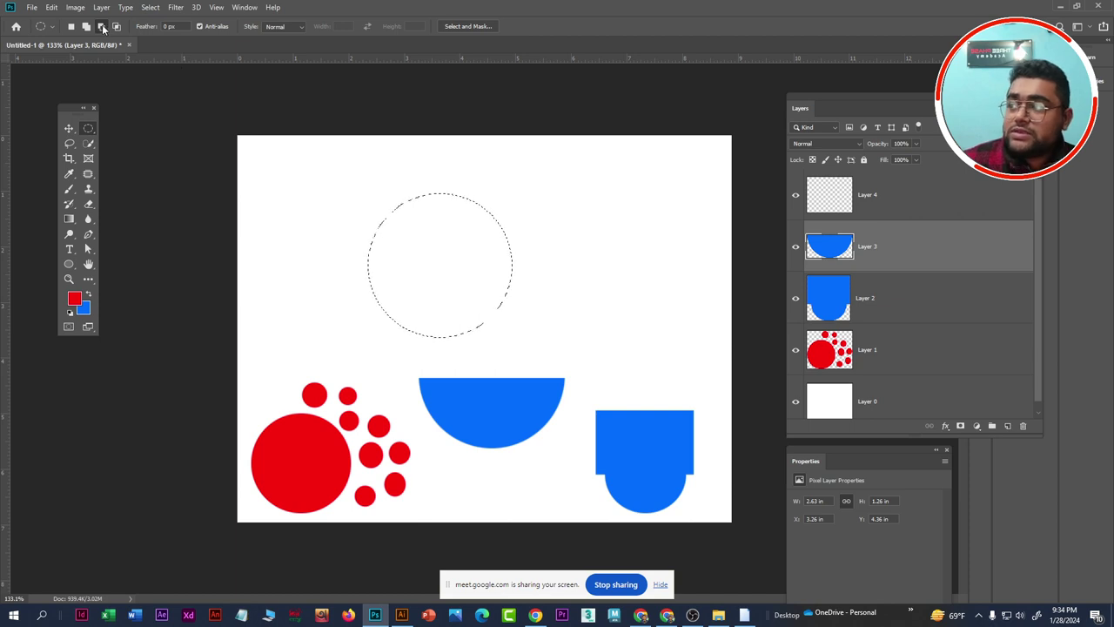
Subtract an offset ellipse from the selection to leave a crescent
right_click(88, 129)
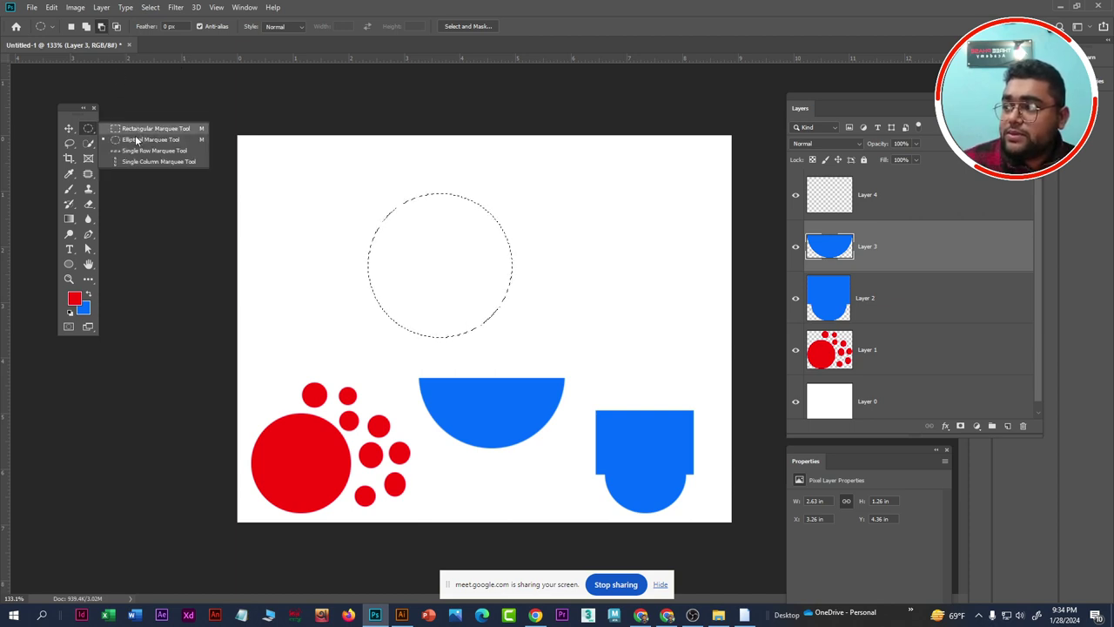
left_click(136, 140)
left_click_drag(533, 158, 382, 324)
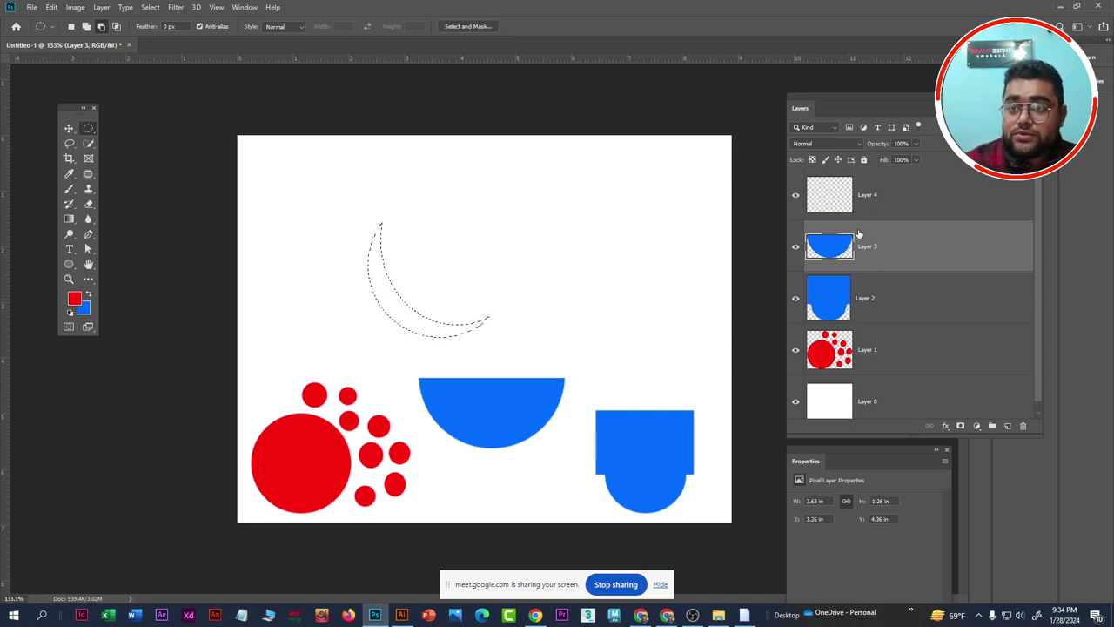
On Layer 4, set the foreground to near-black and fill the crescent, then deselect
left_click(917, 191)
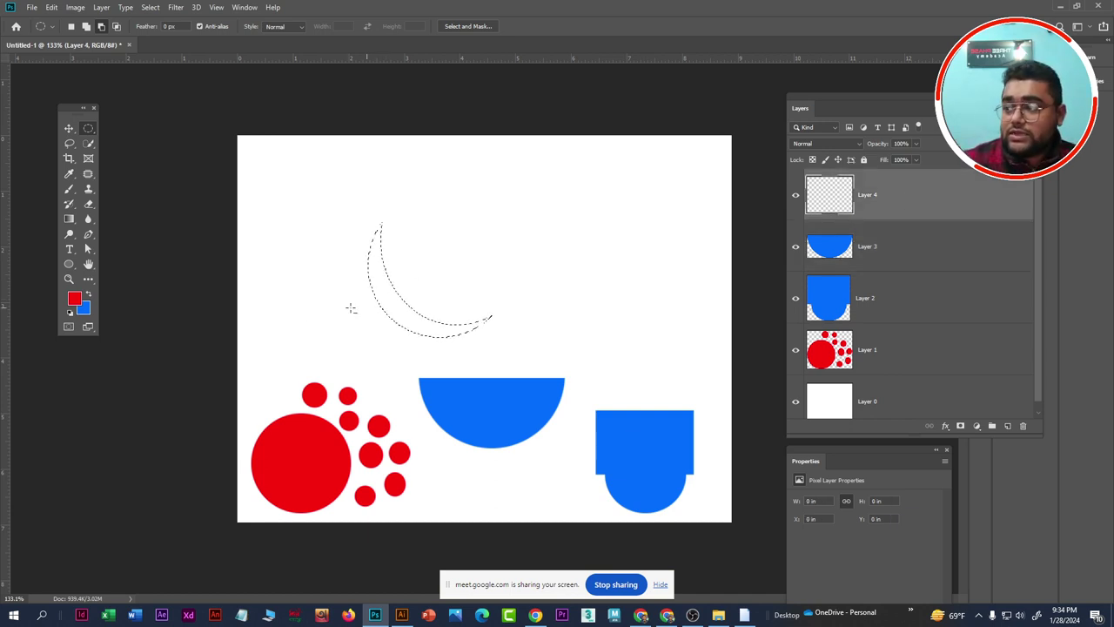
left_click(76, 302)
left_click_drag(723, 348, 687, 428)
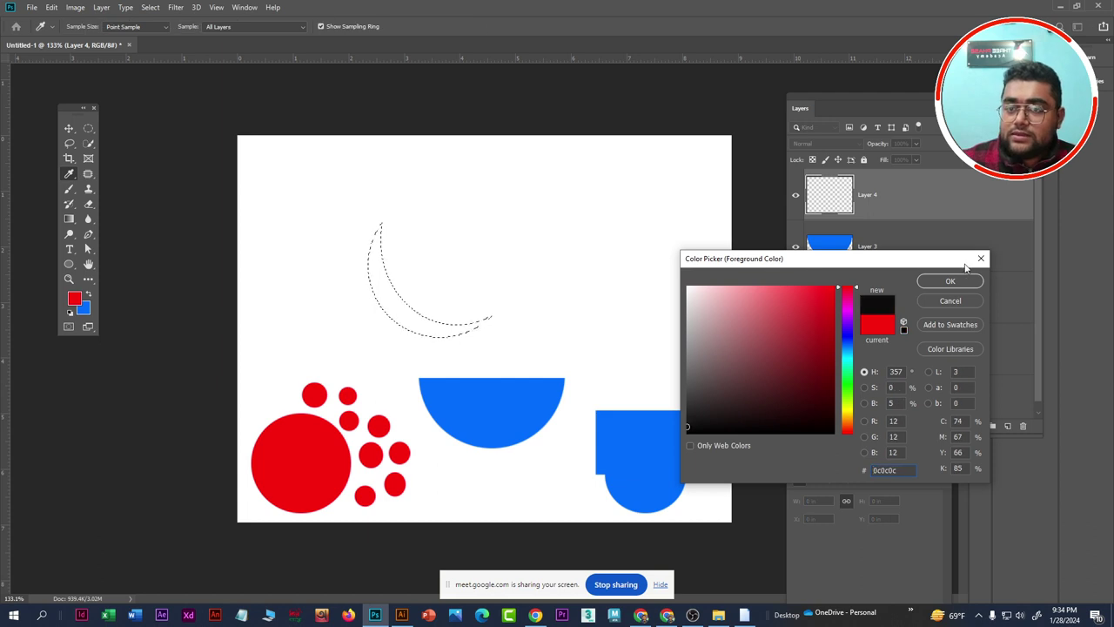
left_click(953, 280)
key("alt+BackSpace")
key("ctrl+d")
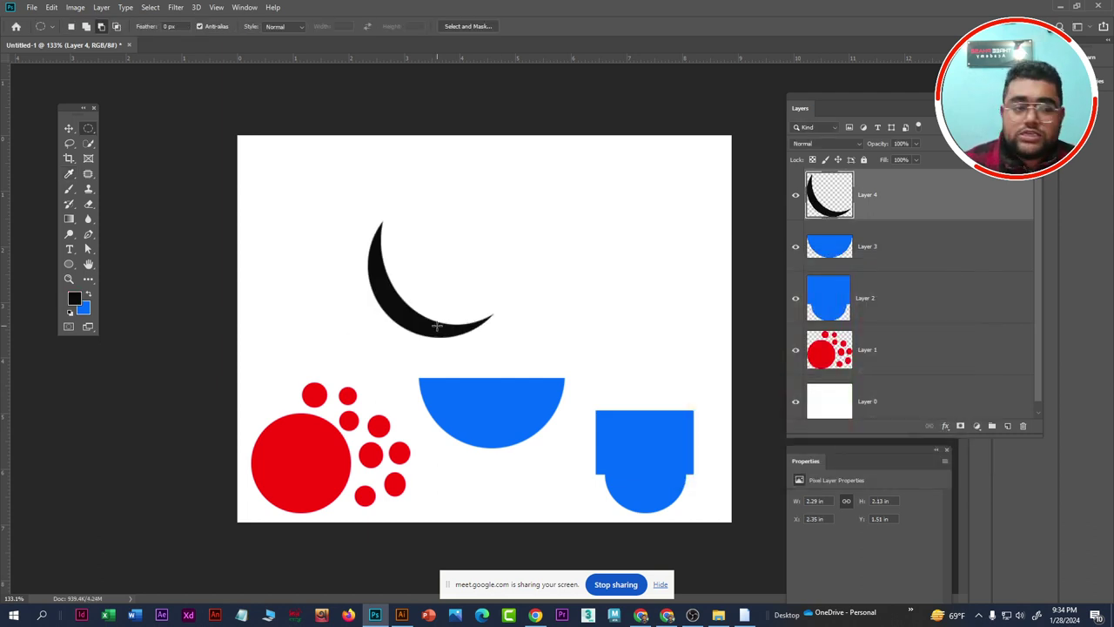
Move the black crescent toward the upper left and add empty Layer 5
left_click(69, 128)
mouse_move(399, 315)
left_mouse_down()
mouse_move(336, 304)
mouse_move(315, 314)
left_mouse_up()
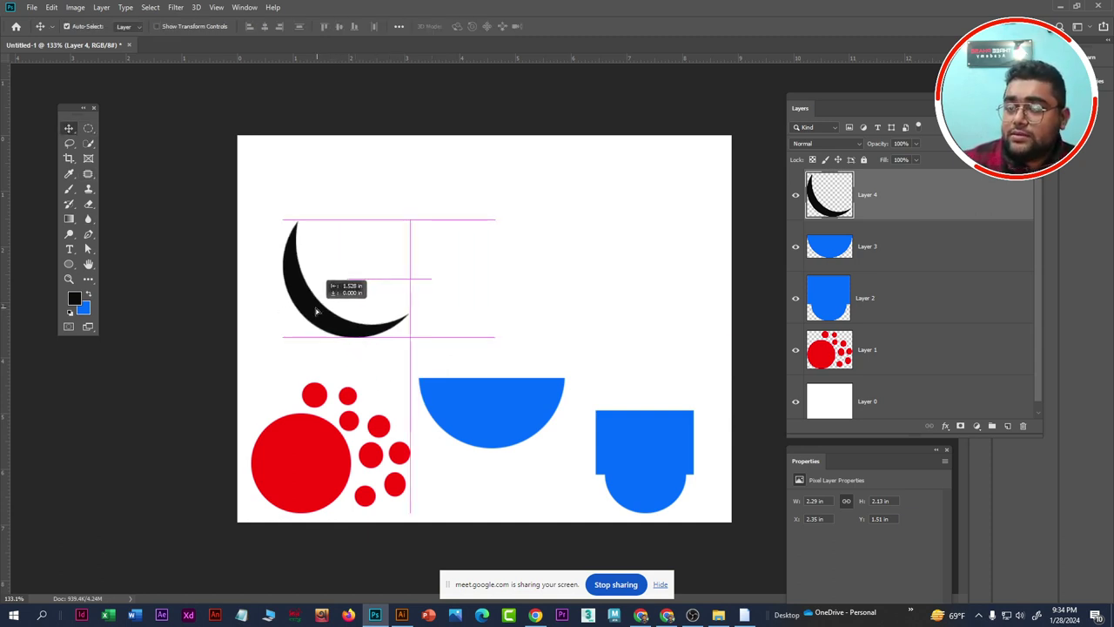
left_click(1008, 426)
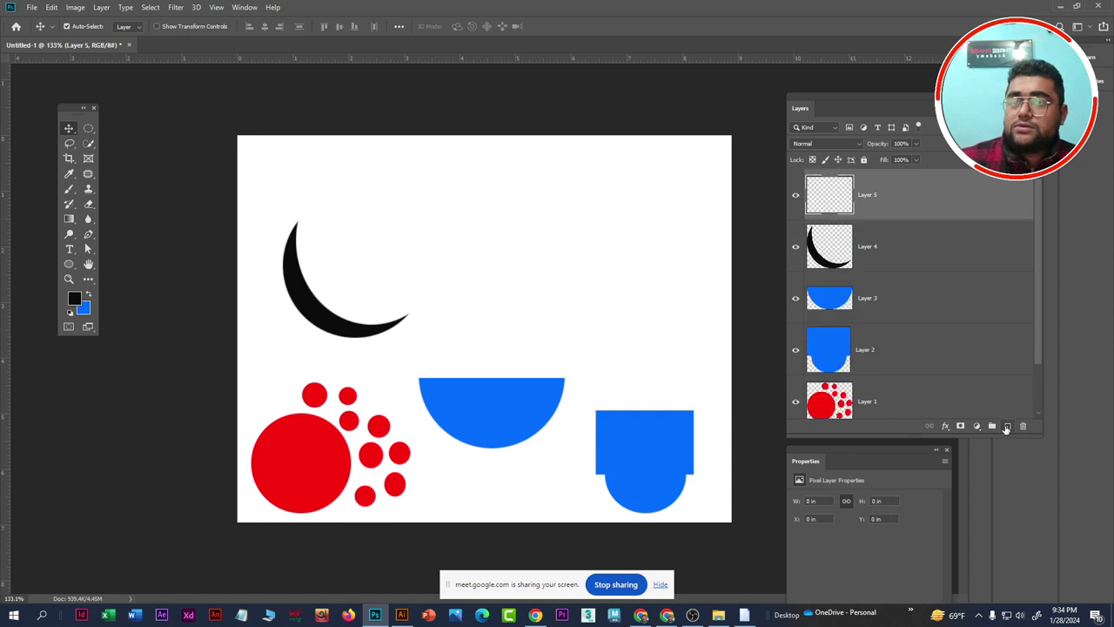
Draw a circular selection to the right of the crescent and zoom in on it
right_click(89, 129)
left_click(139, 139)
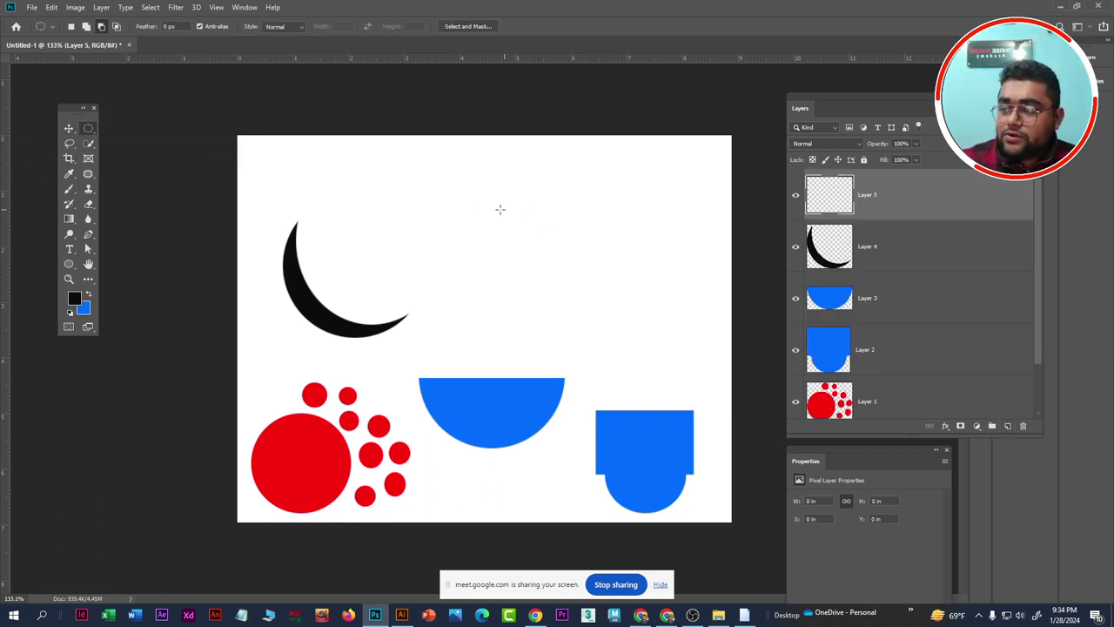
left_click_drag(484, 208, 644, 340)
key("ctrl+plus")
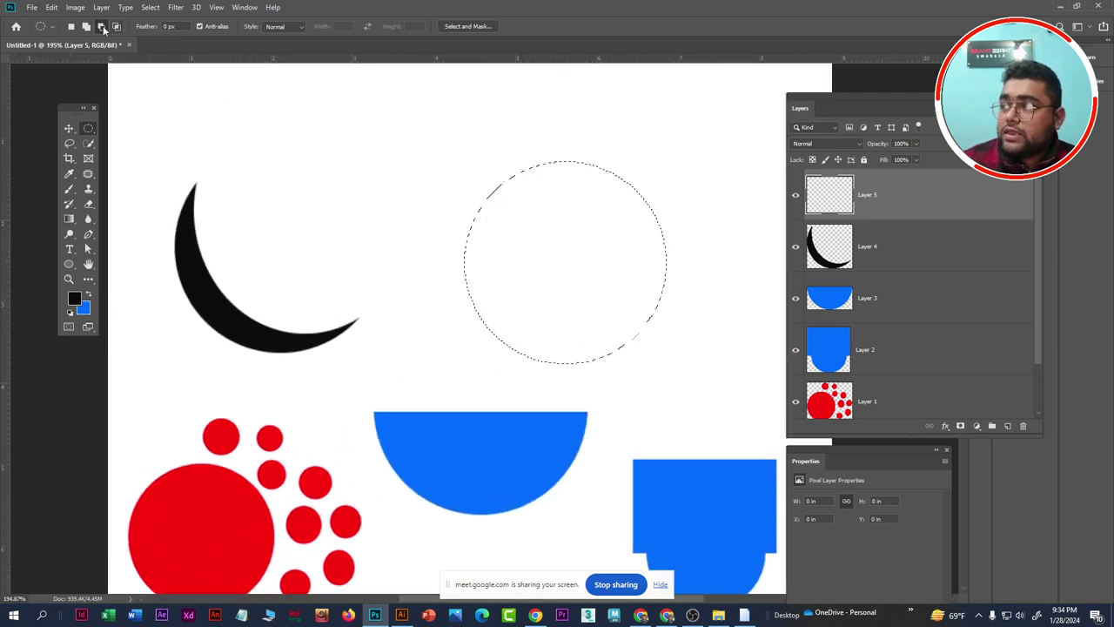
Cut a jagged top off the circle with the Lasso, fill it blue, deselect, and zoom out
right_click(70, 143)
left_click(113, 145)
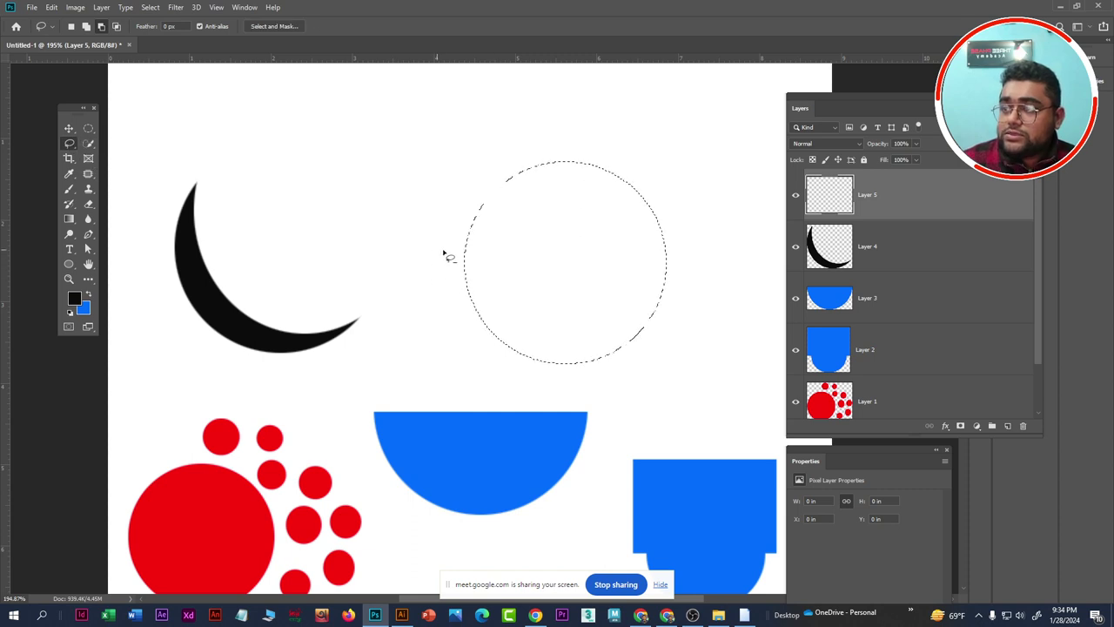
mouse_move(445, 261)
left_mouse_down()
mouse_move(545, 259)
mouse_move(579, 271)
mouse_move(659, 259)
mouse_move(683, 231)
mouse_move(634, 136)
mouse_move(485, 149)
mouse_move(447, 204)
mouse_move(446, 261)
left_mouse_up()
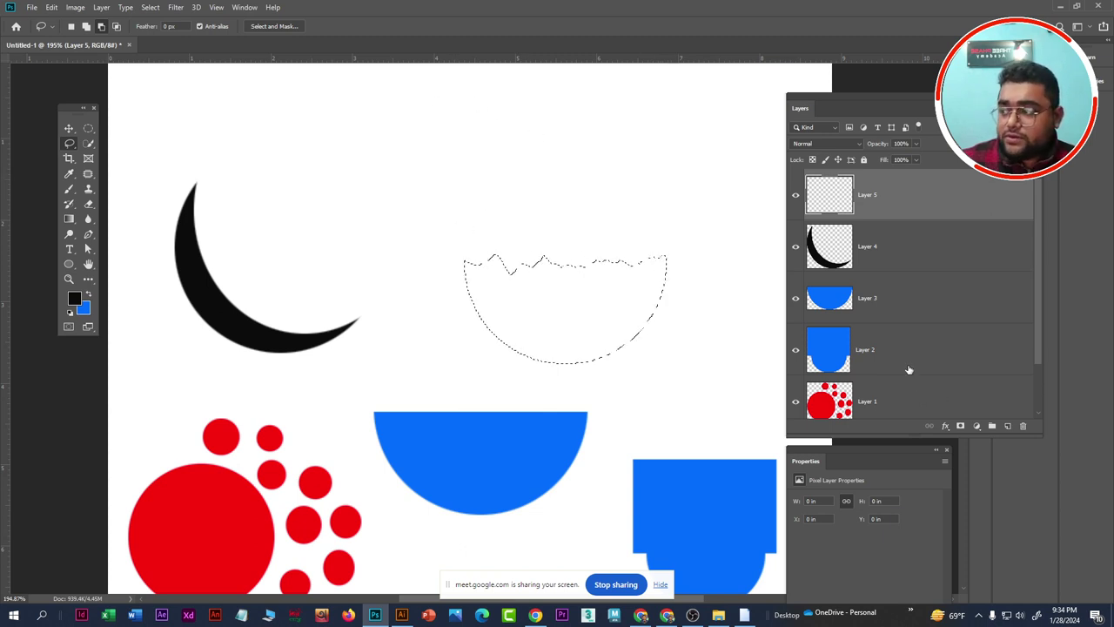
key("ctrl+BackSpace")
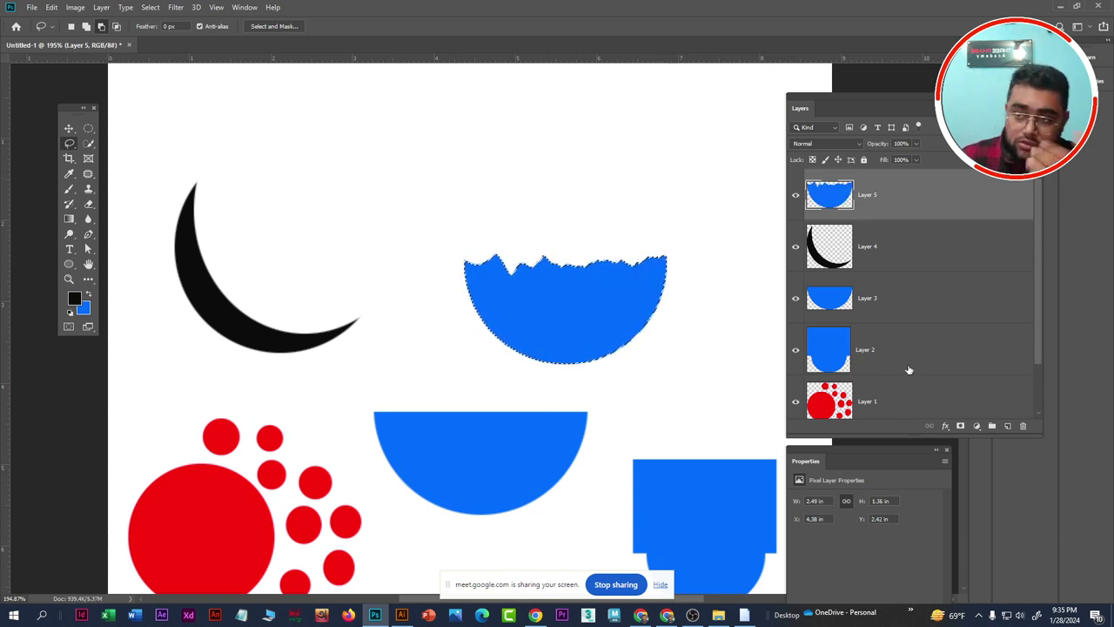
key("ctrl+d")
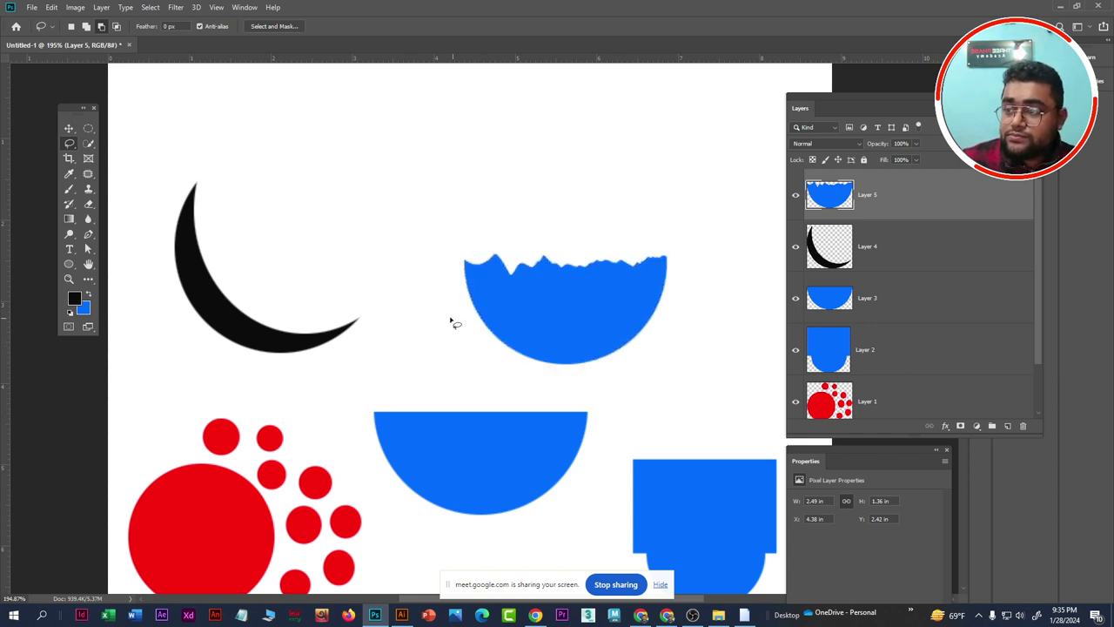
scroll(450, 319, "down", 2)
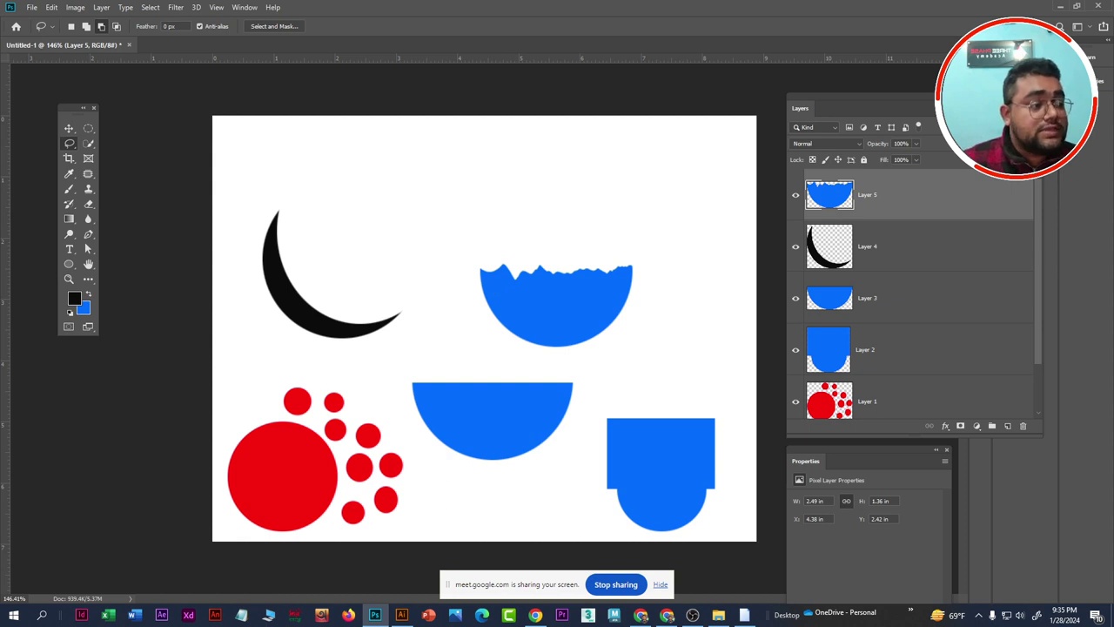
key("alt+Tab")
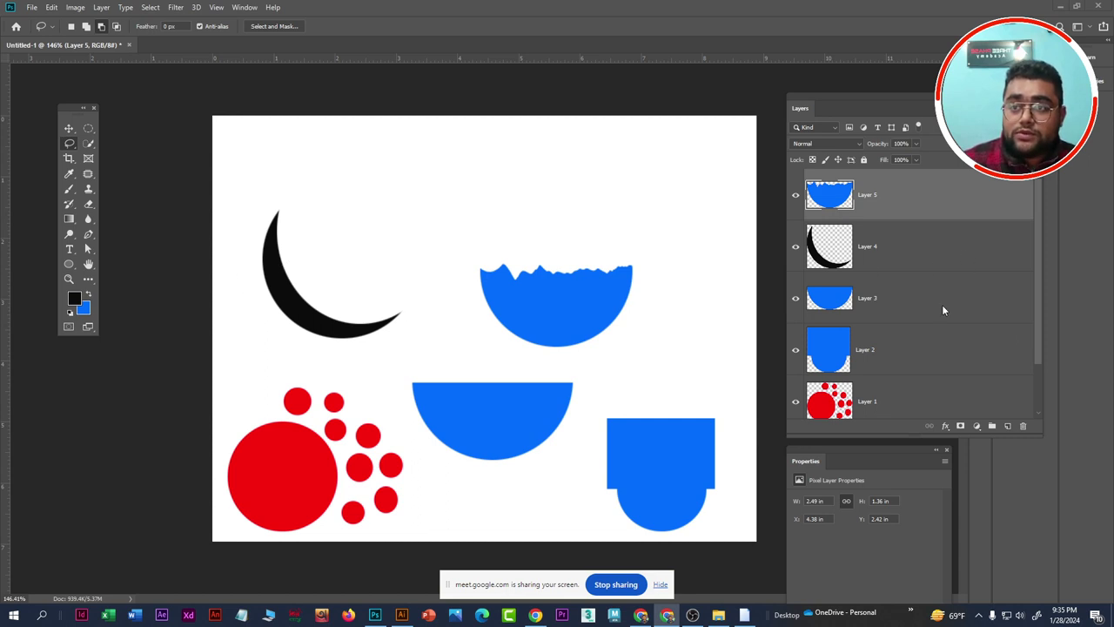
On new Layer 6, intersect two overlapping circles into a lens and fill it black
left_click(1008, 426)
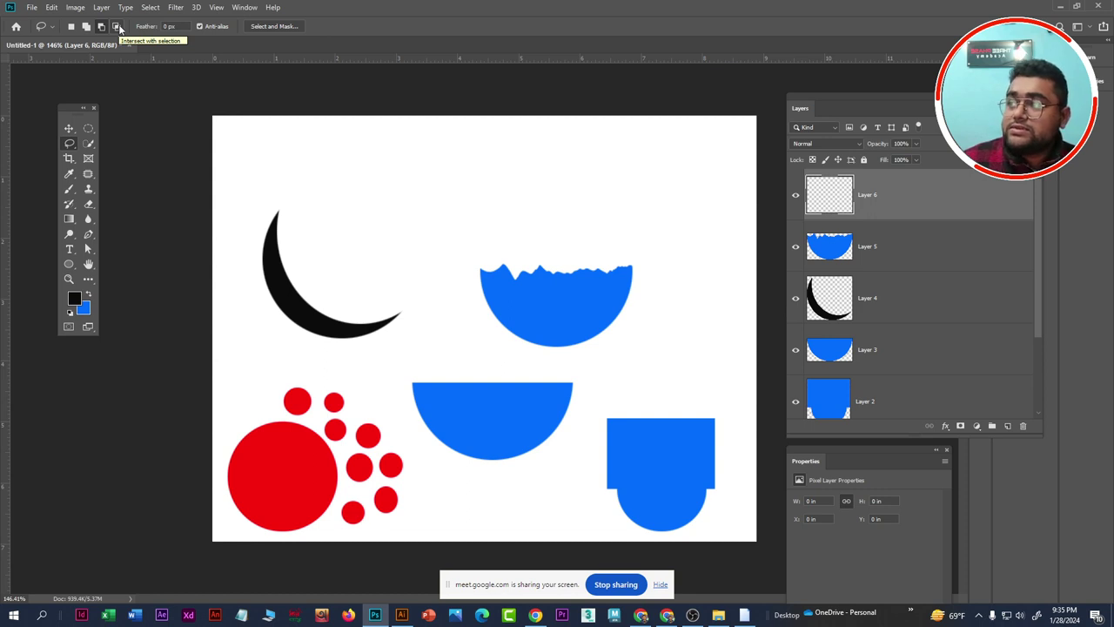
left_click(119, 29)
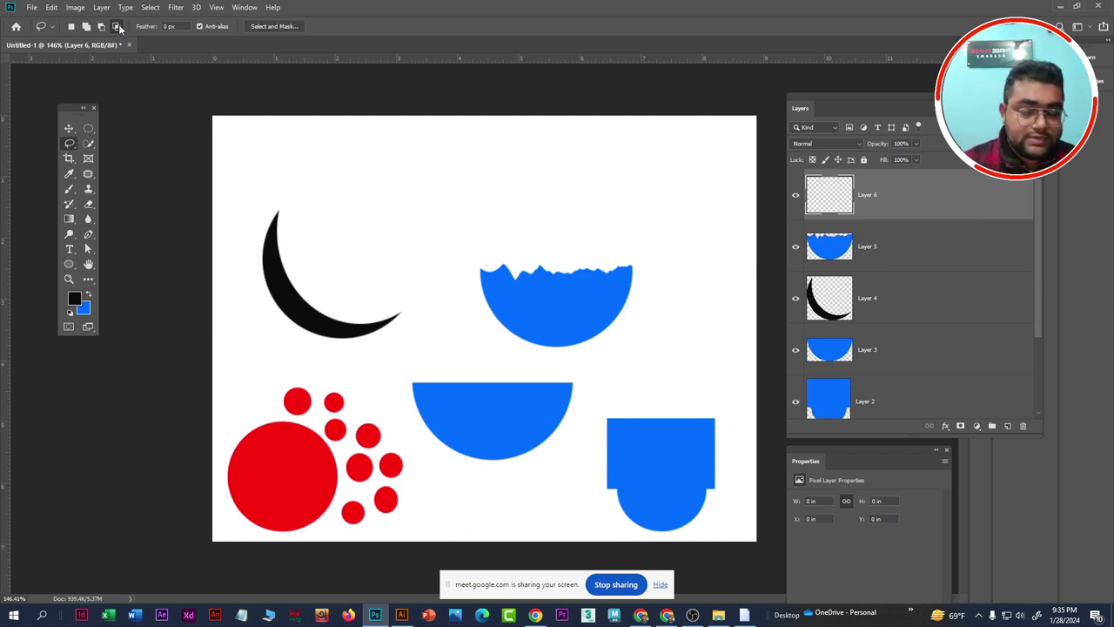
left_click(88, 128)
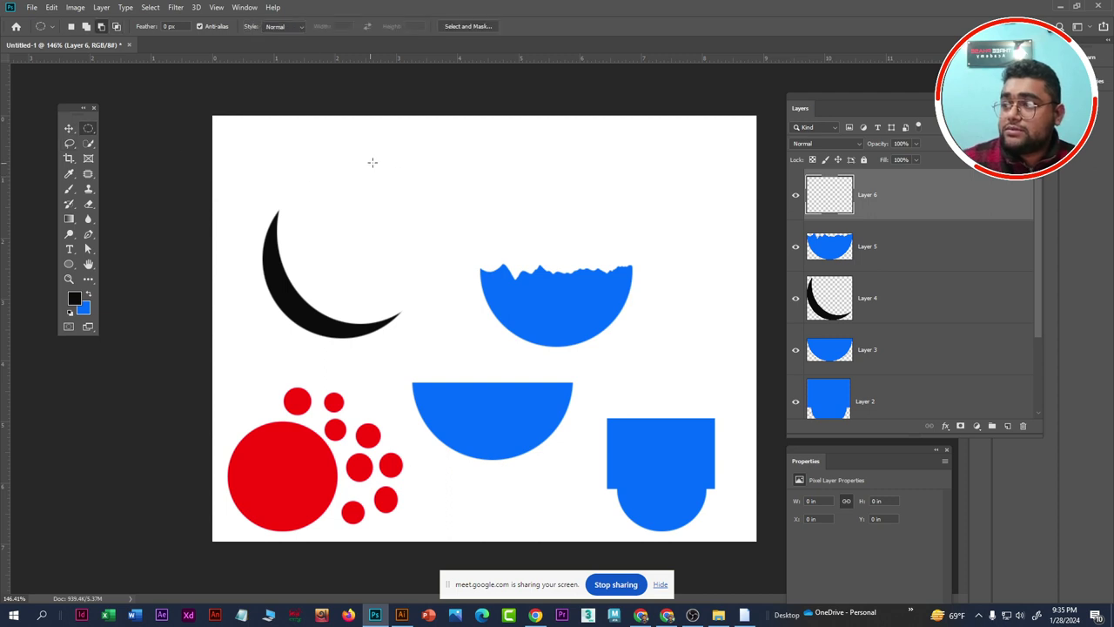
left_click_drag(386, 152, 478, 248)
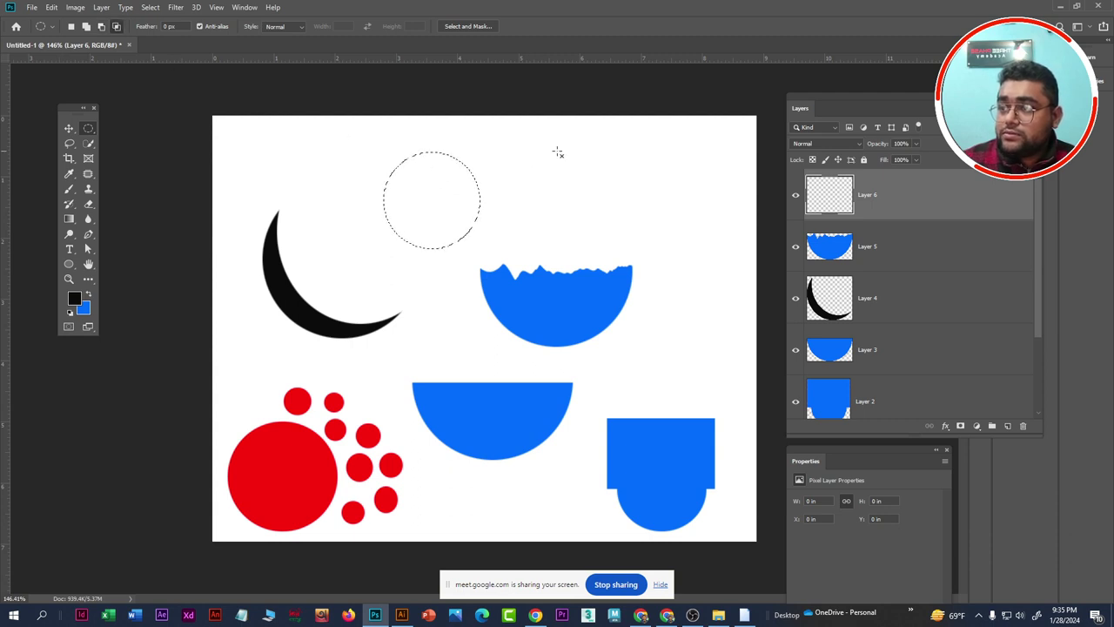
mouse_move(558, 149)
left_mouse_down()
mouse_move(464, 228)
mouse_move(455, 254)
left_mouse_up()
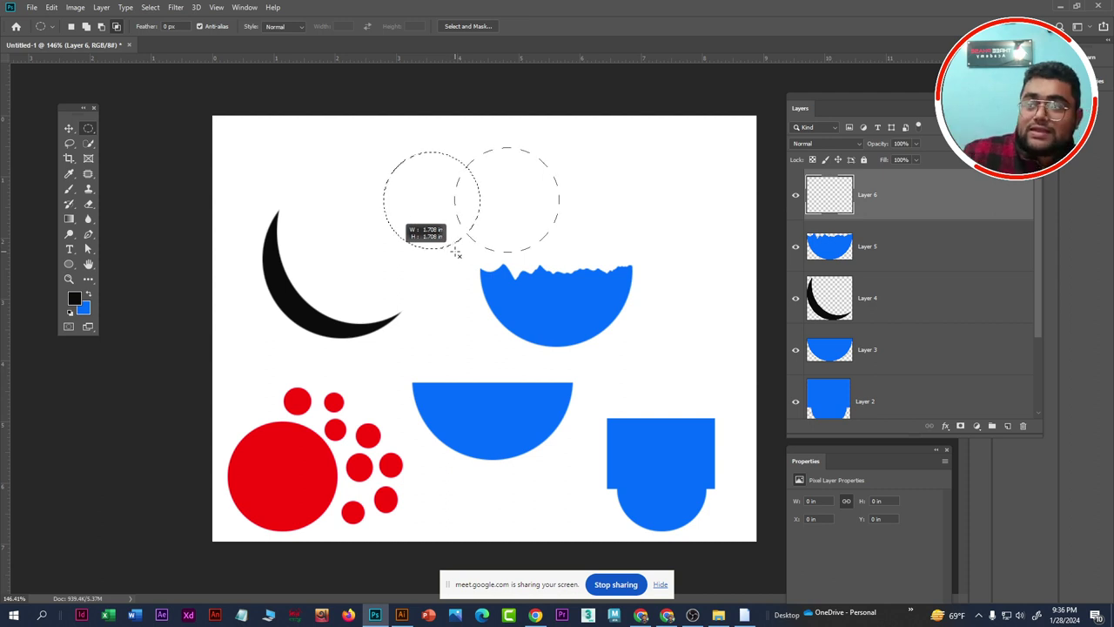
mouse_move(456, 254)
left_mouse_down()
mouse_move(457, 235)
mouse_move(450, 247)
left_mouse_up()
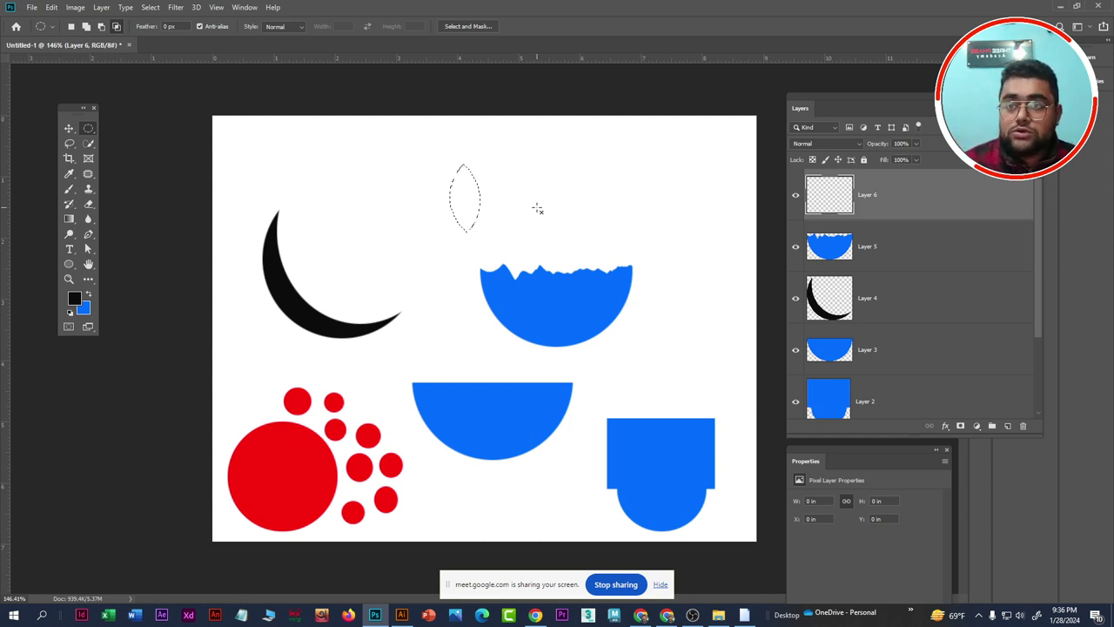
key("alt+BackSpace")
key("ctrl+d")
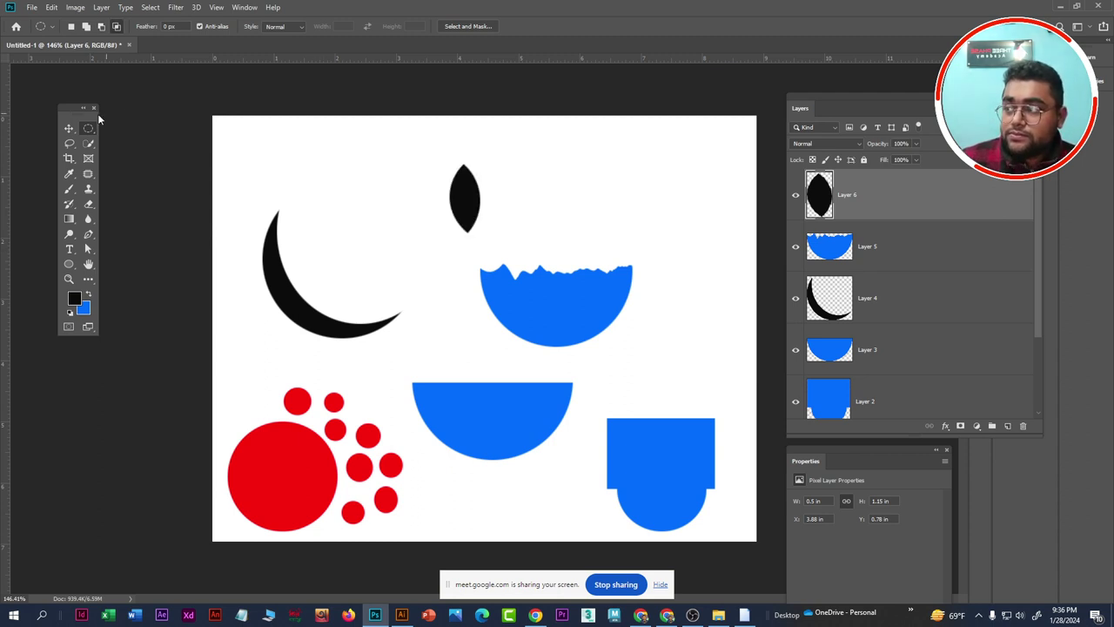
Move the black lens beside the crescent's tip and add empty Layer 7
left_click(69, 128)
left_click_drag(465, 198, 437, 310)
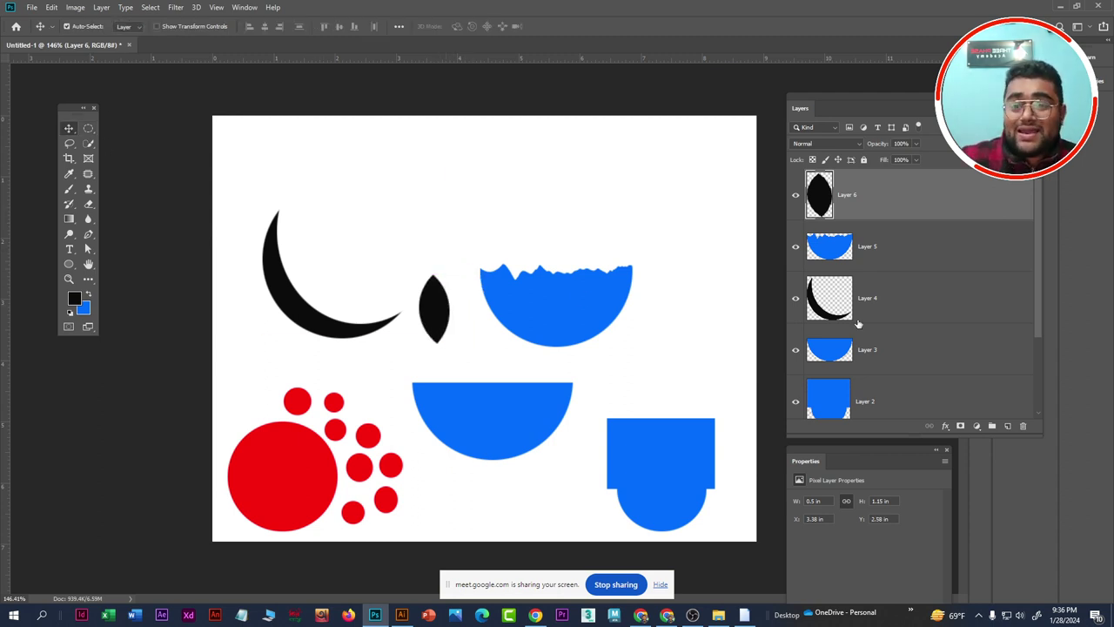
left_click(1008, 425)
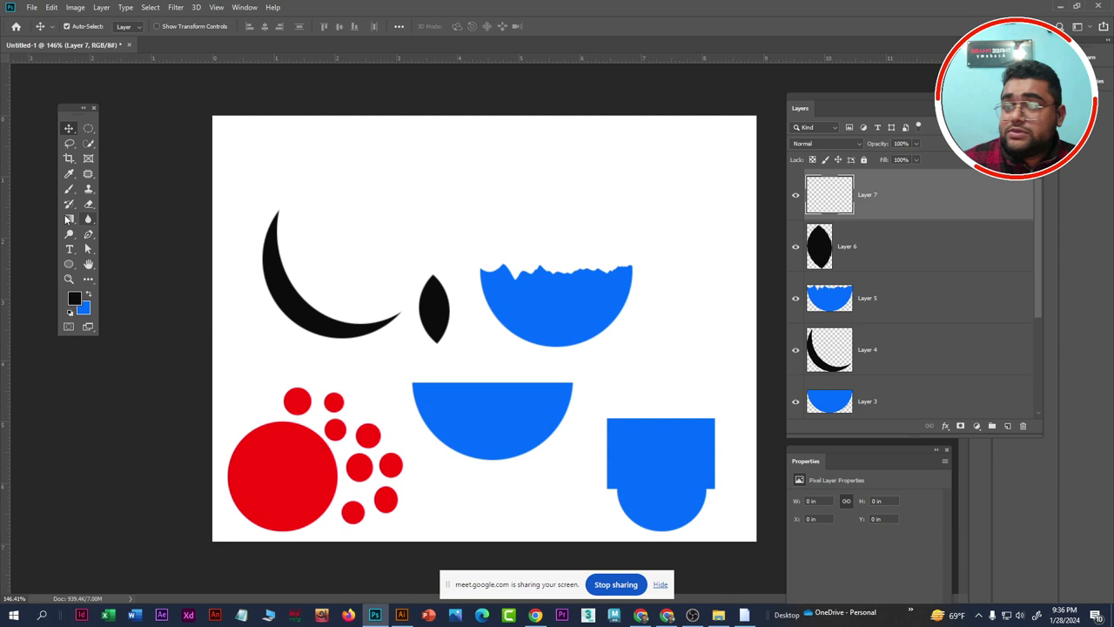
Draw an elliptical selection near the top centre on Layer 7
left_click(87, 131)
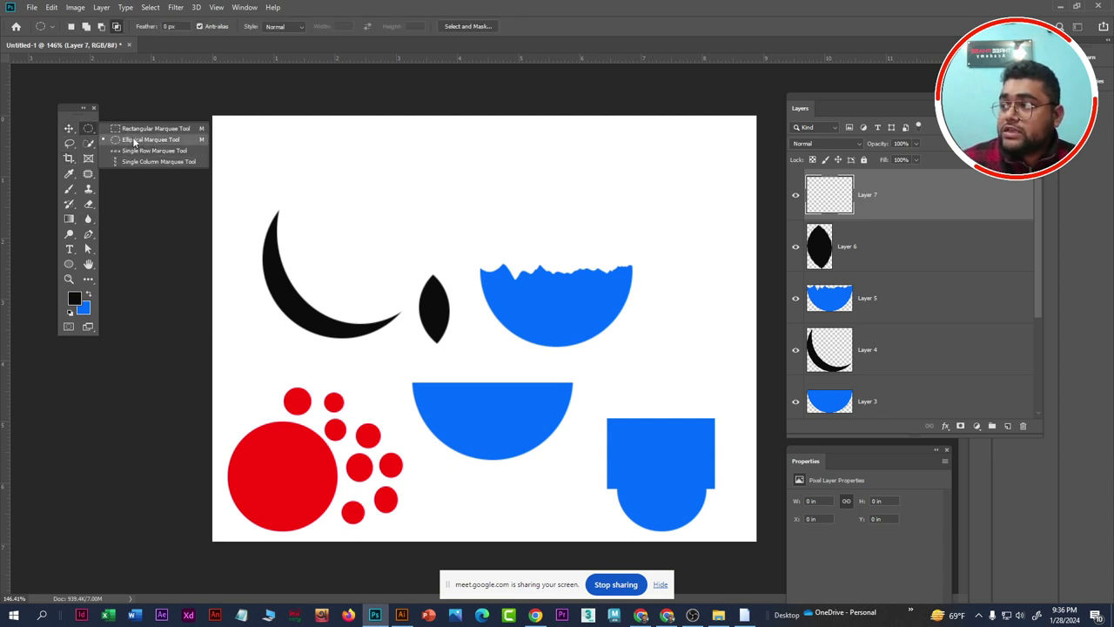
left_click(133, 141)
left_click_drag(366, 150, 492, 251)
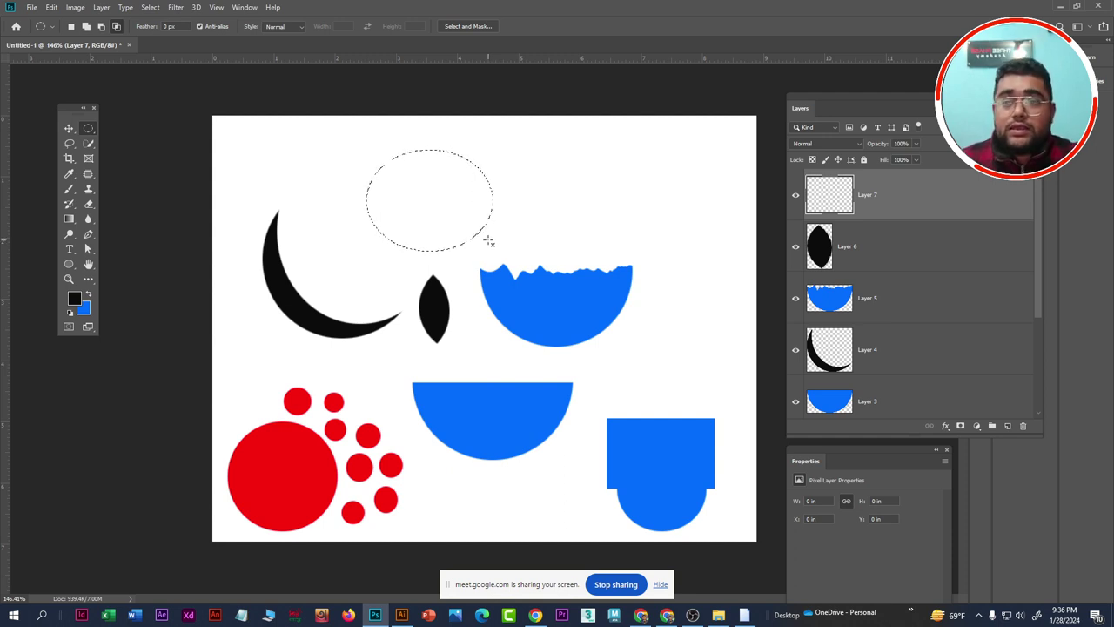
Add a rectangle over the ellipse's upper part, then undo back to the plain ellipse
right_click(88, 128)
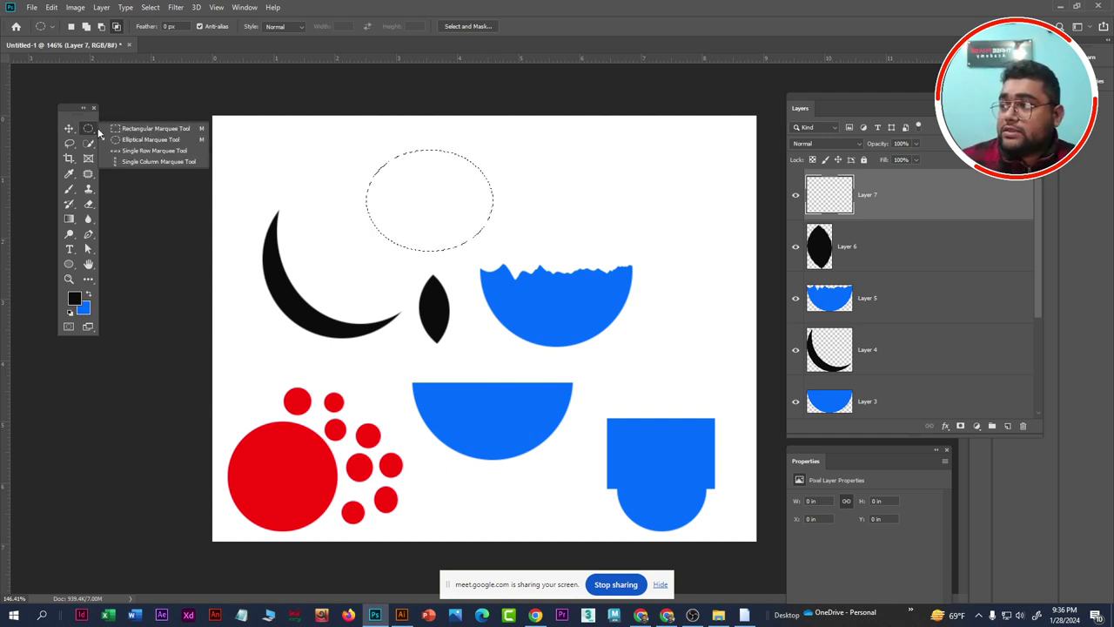
left_click(141, 129)
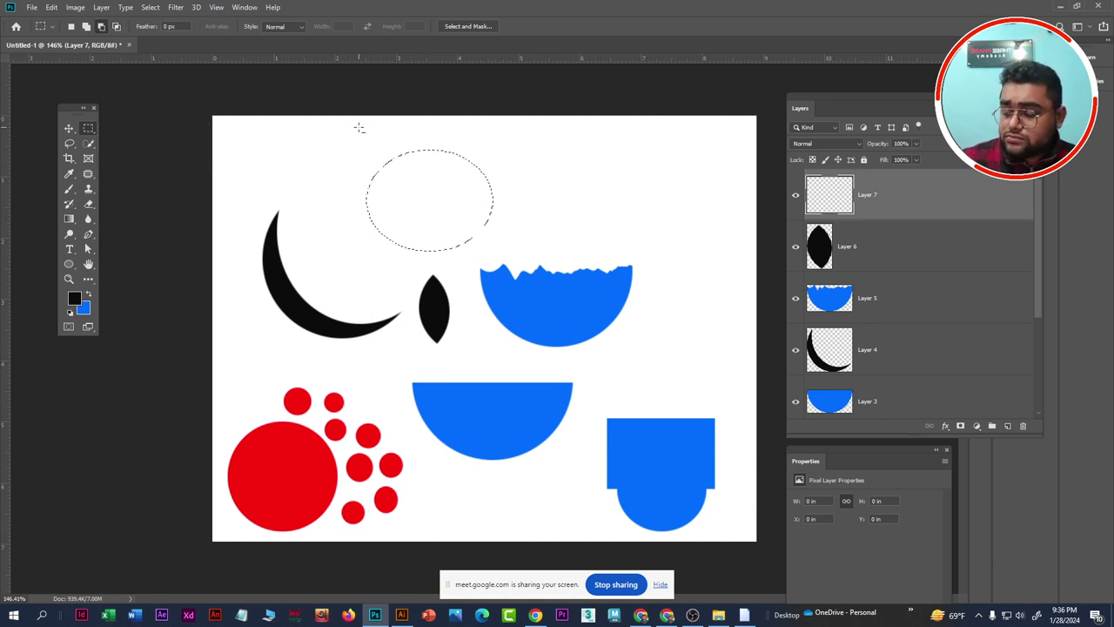
mouse_move(350, 128)
left_mouse_down()
mouse_move(522, 218)
mouse_move(503, 201)
left_mouse_up()
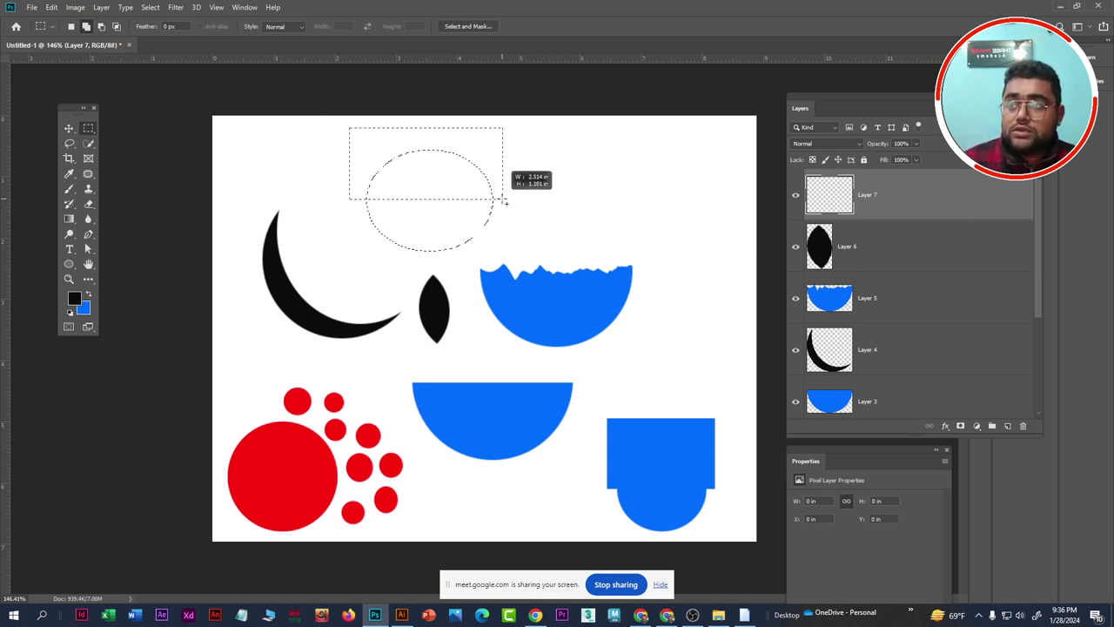
left_click_drag(503, 201, 503, 206)
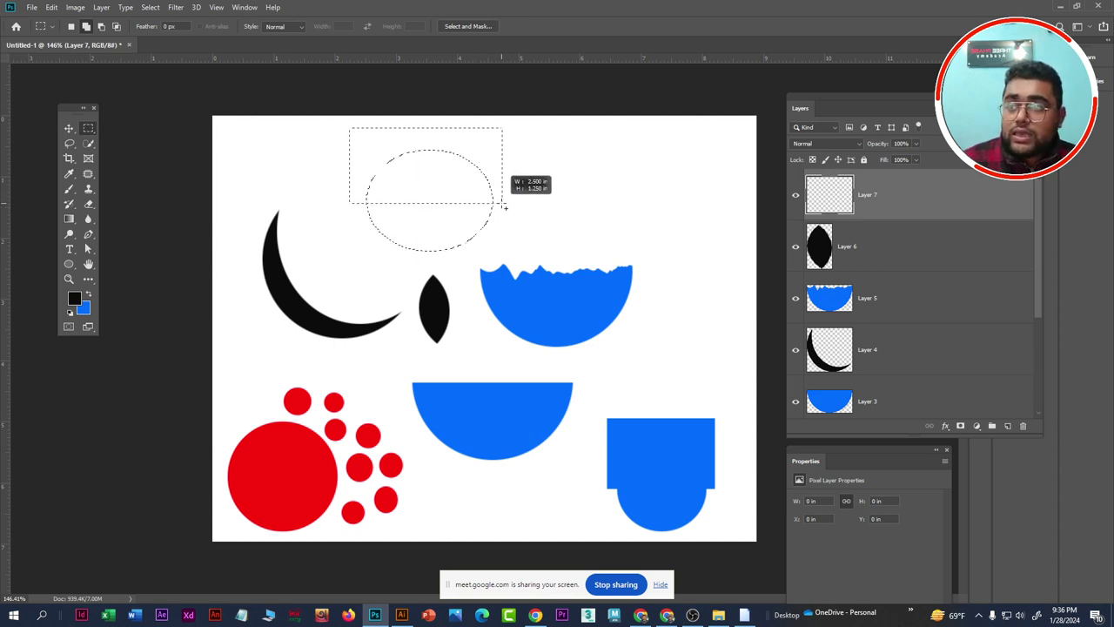
left_click_drag(503, 207, 503, 207)
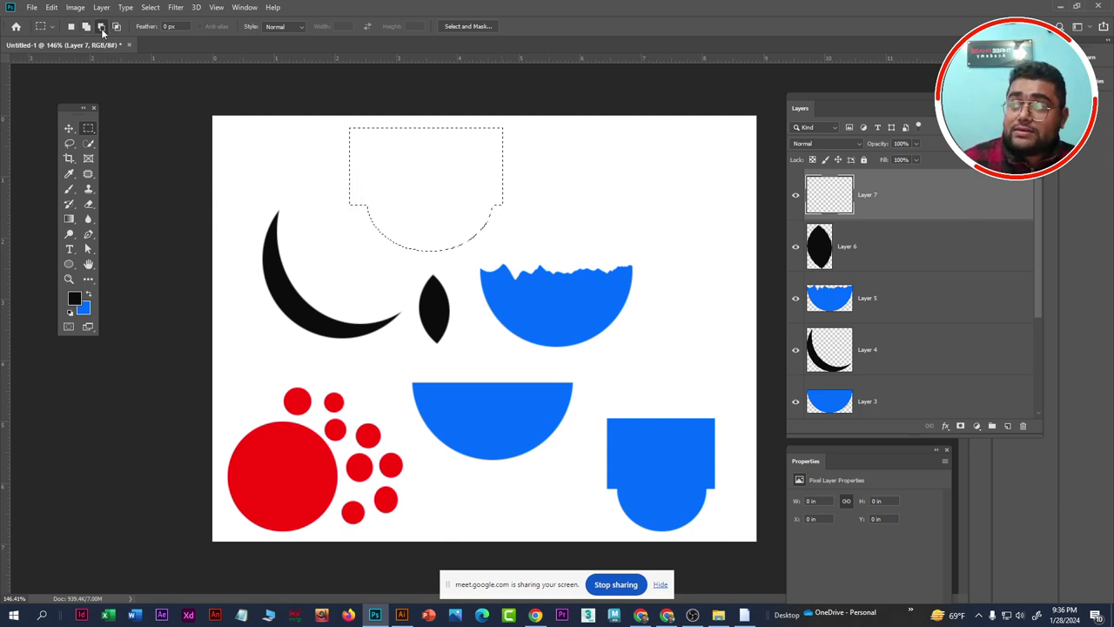
left_click(102, 27)
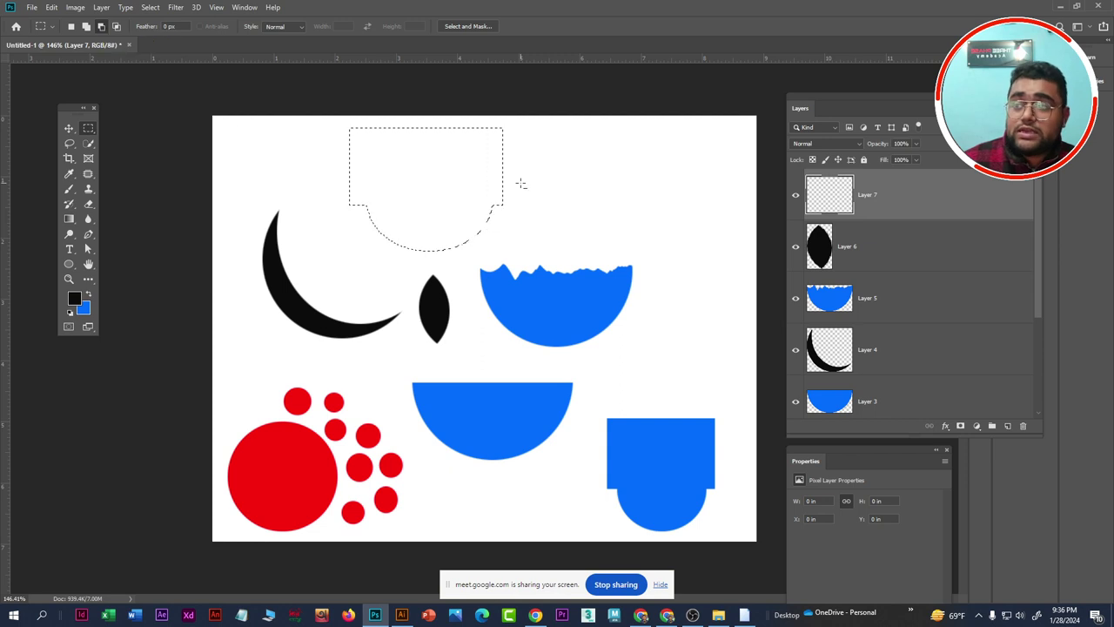
key("ctrl+z")
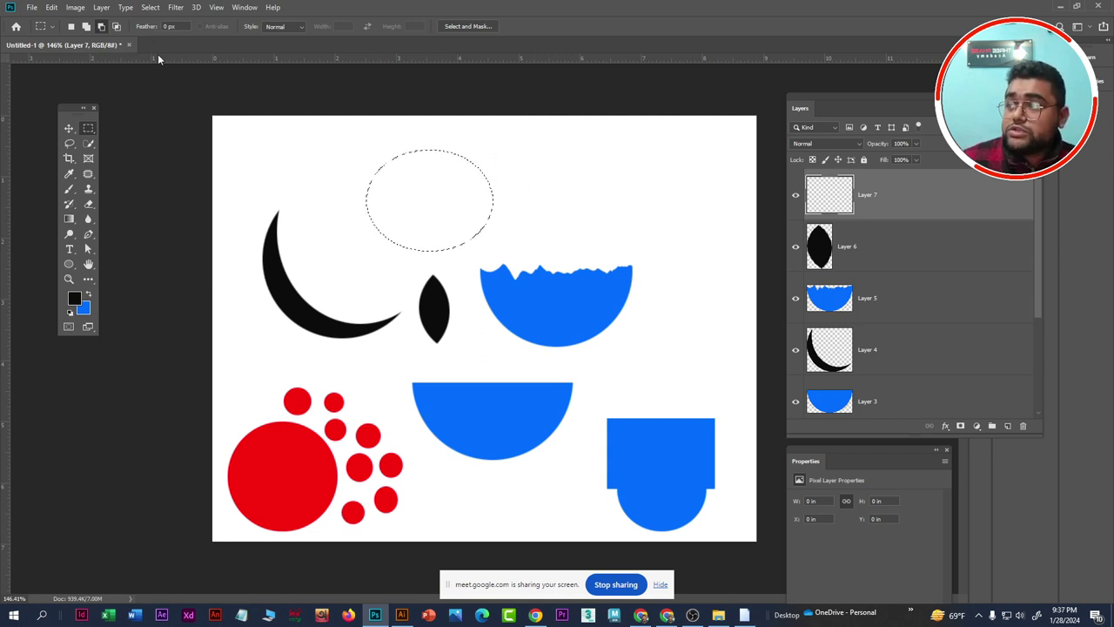
Intersect a rectangle with the ellipse's top half and fill the half-ellipse black
left_click(117, 27)
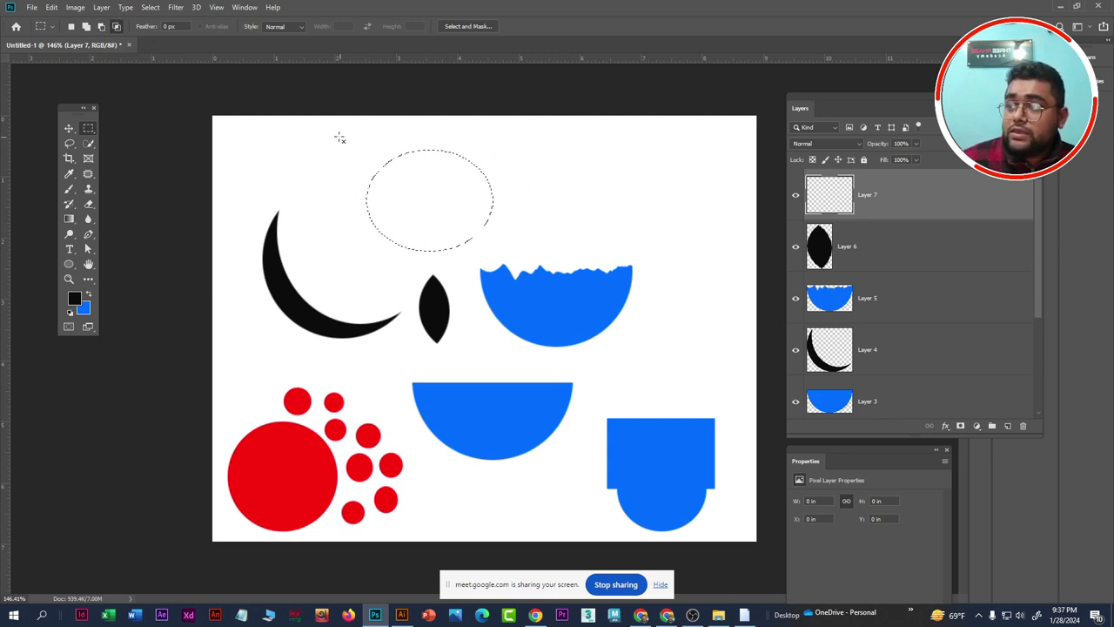
left_click_drag(334, 129, 527, 207)
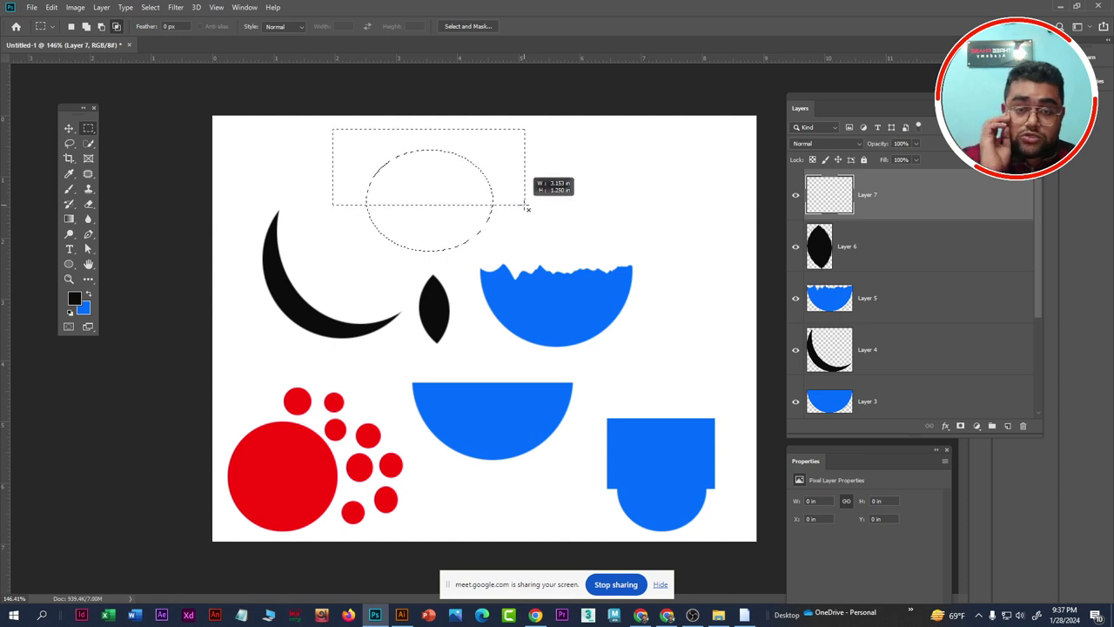
left_click_drag(526, 208, 511, 201)
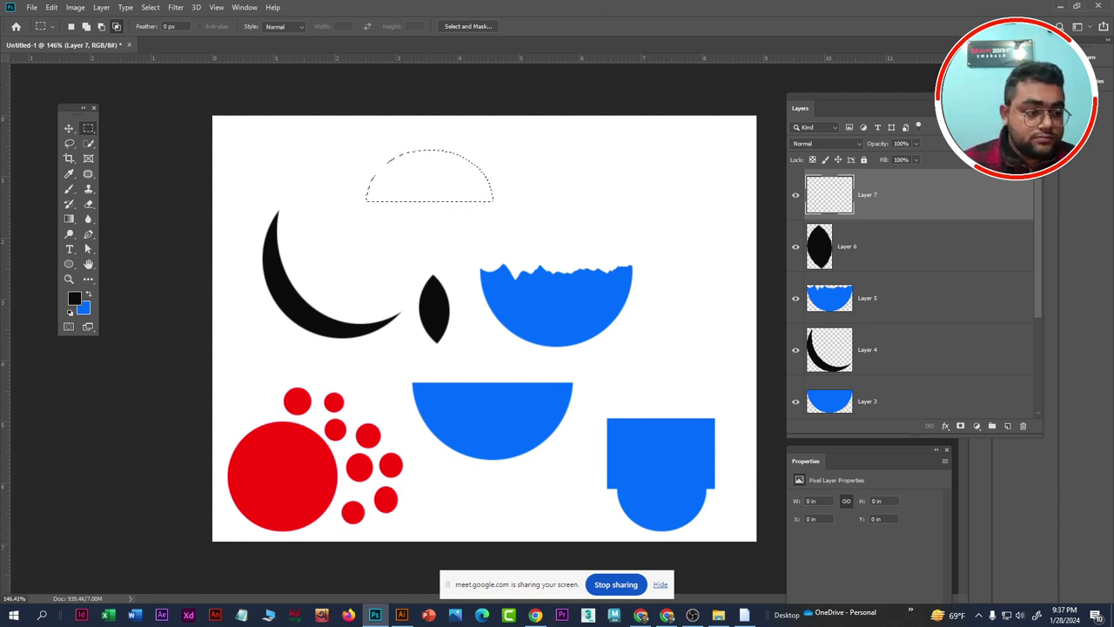
key("alt+Tab")
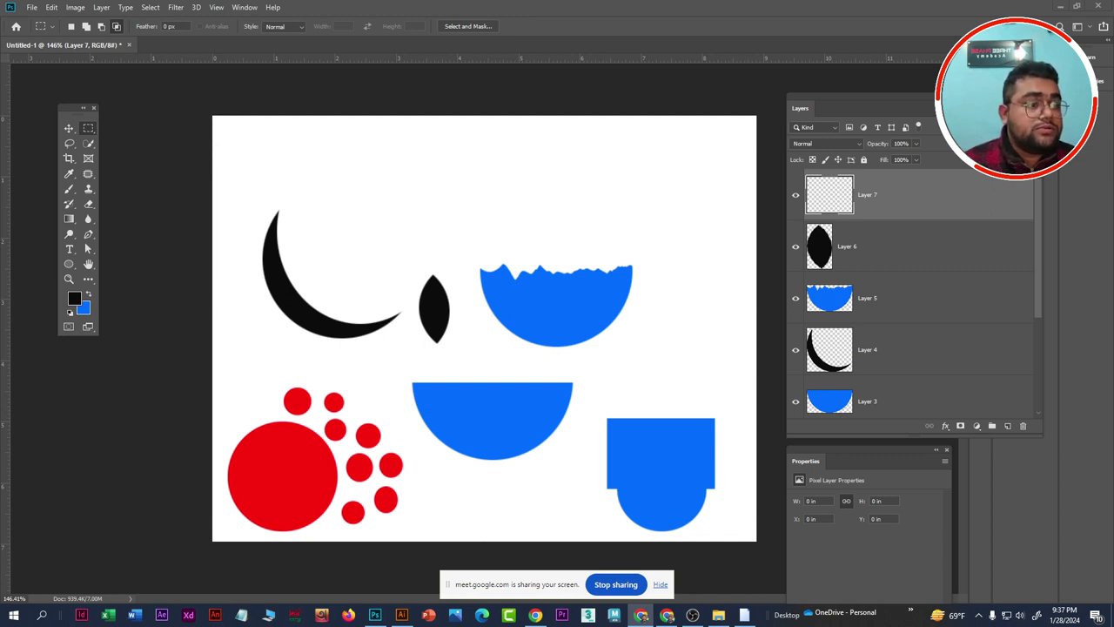
left_click(374, 614)
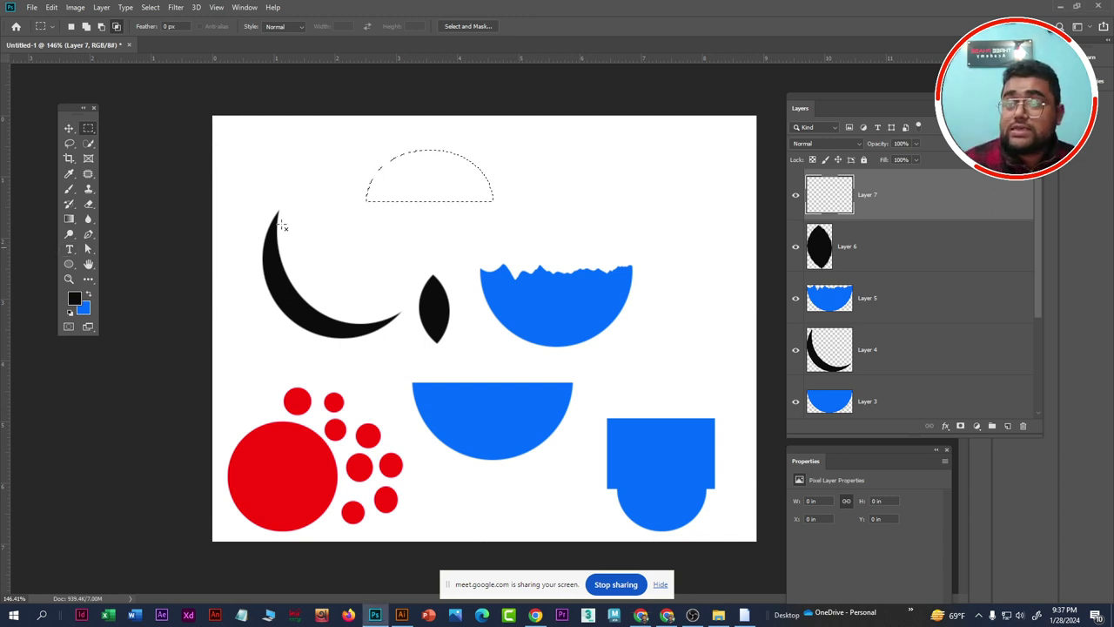
key("alt+BackSpace")
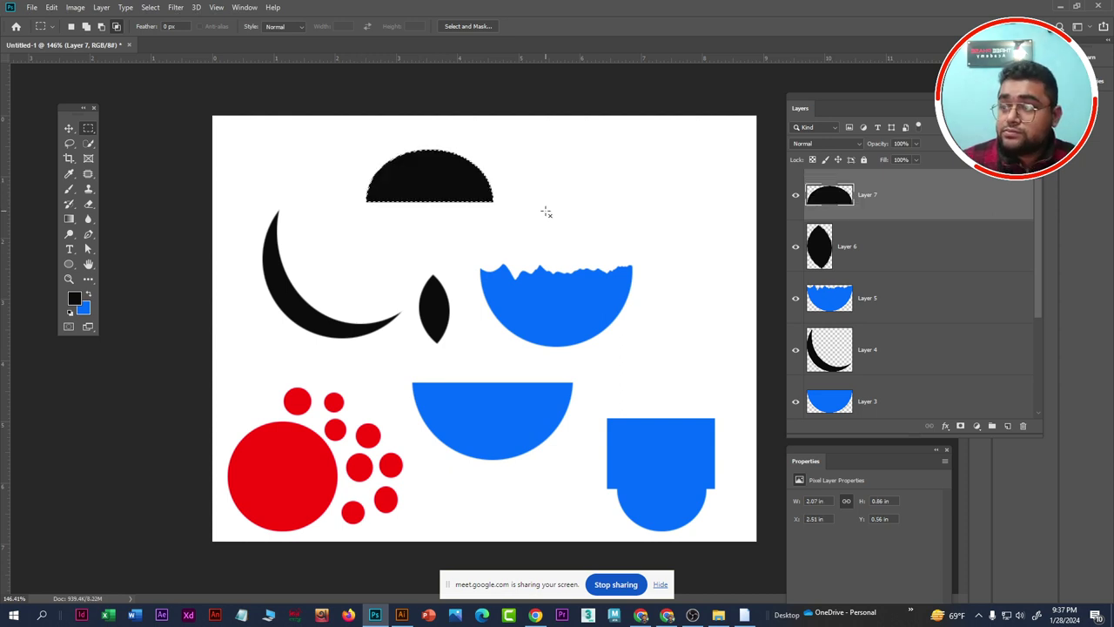
Deselect the dome and enlarge the Layers panel to show every layer
key("ctrl+d")
scroll(914, 375, "down", 1)
scroll(917, 395, "down", 1)
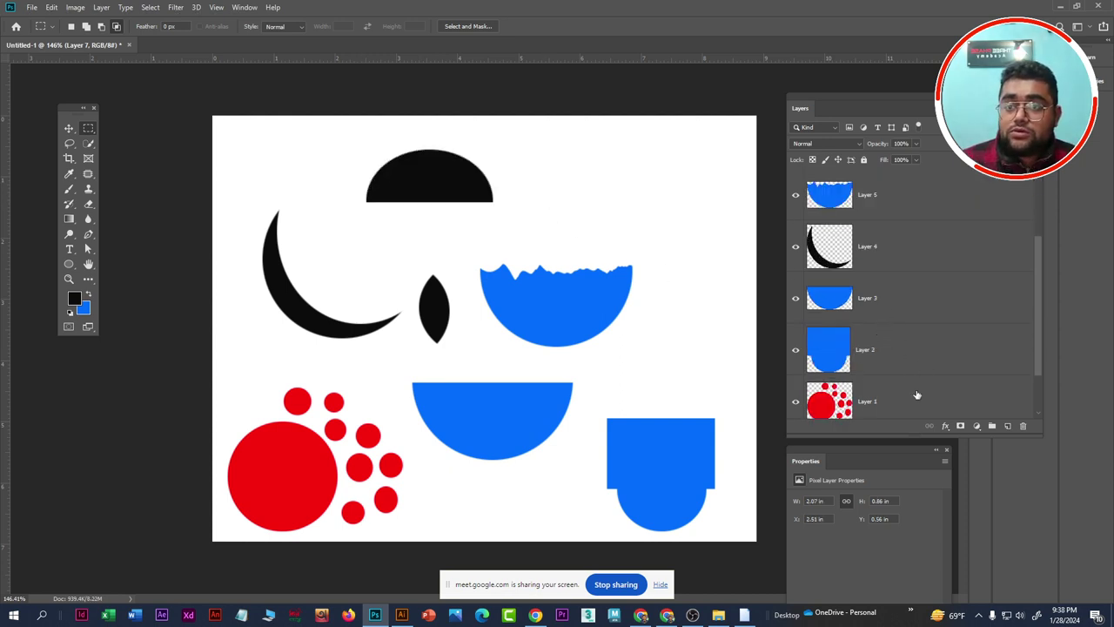
left_click_drag(886, 435, 886, 599)
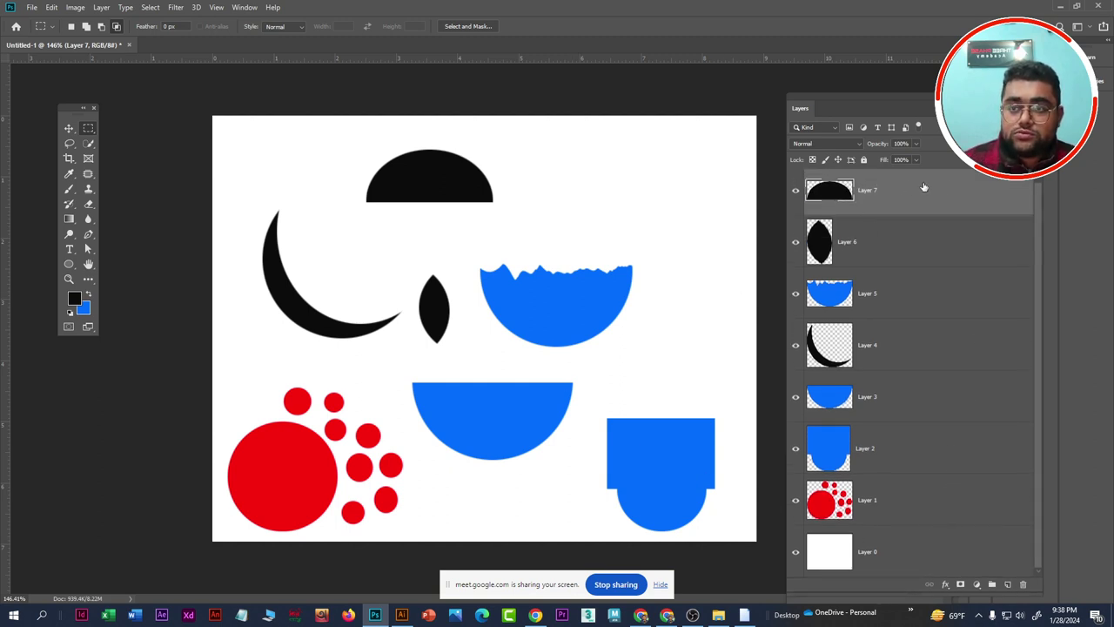
Group Layers 1–7 with Ctrl+G, ungroup them again, and reselect all seven
left_click(918, 511, "shift")
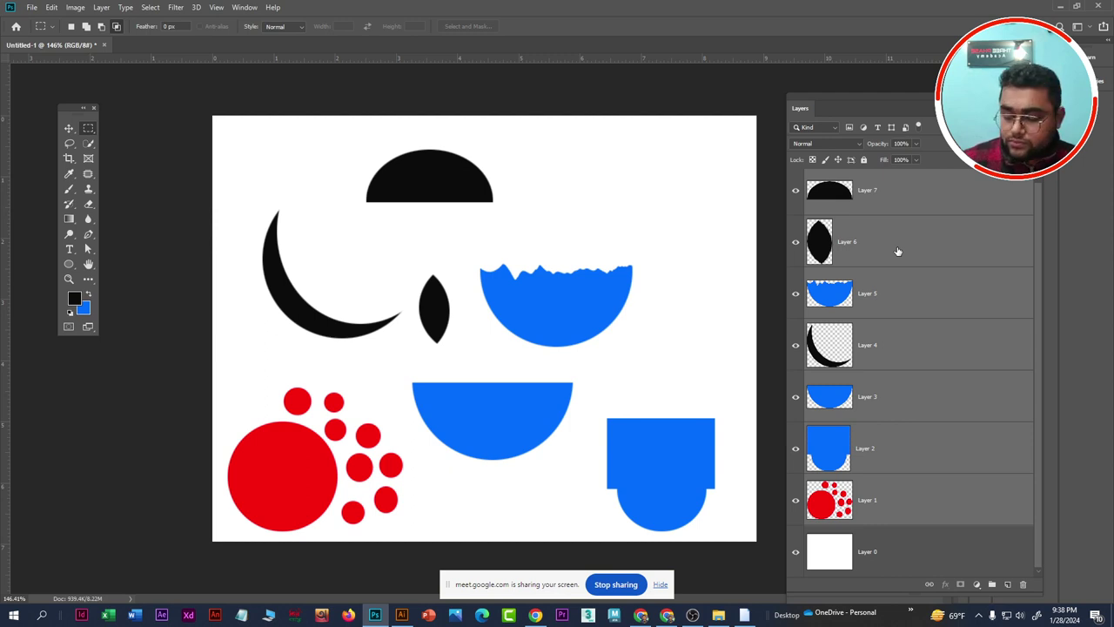
key("ctrl+g")
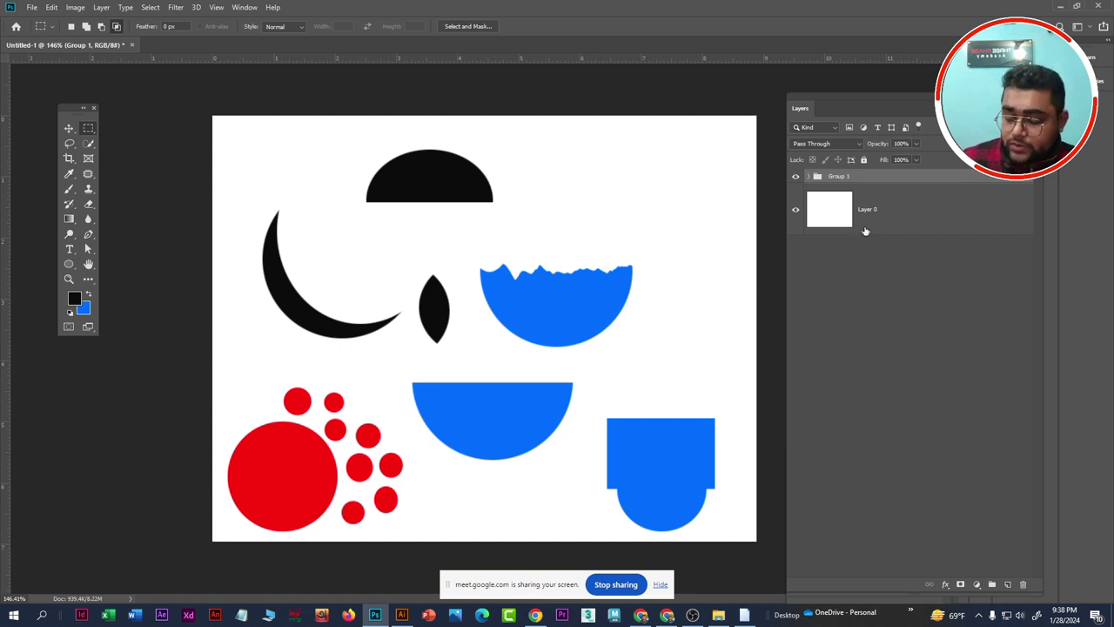
key("ctrl+shift+g")
left_click(928, 206)
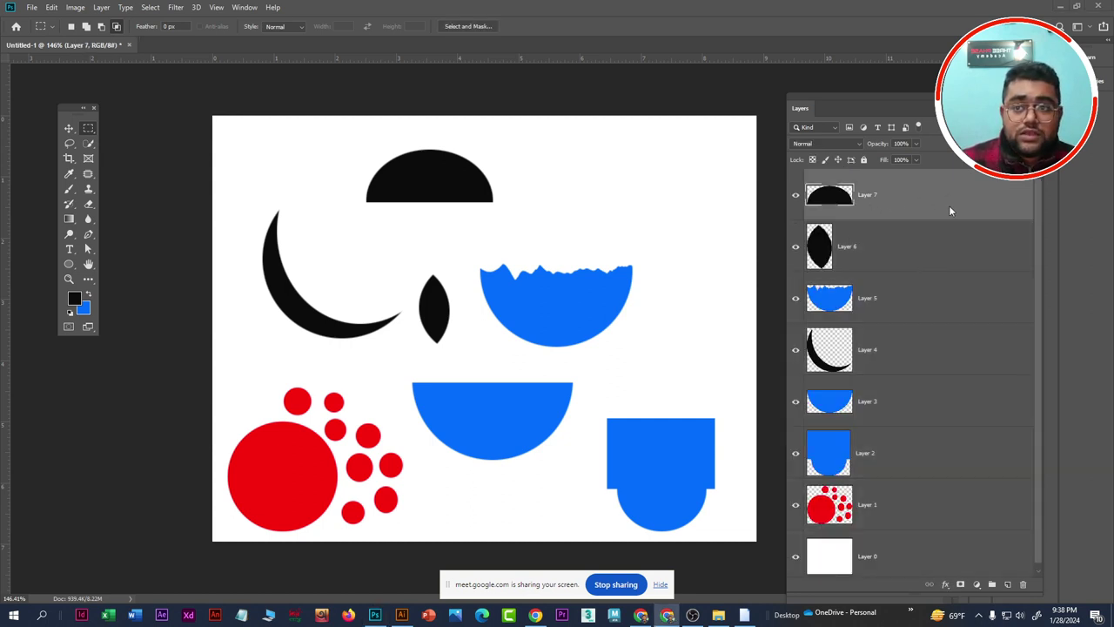
left_click(920, 513, "shift")
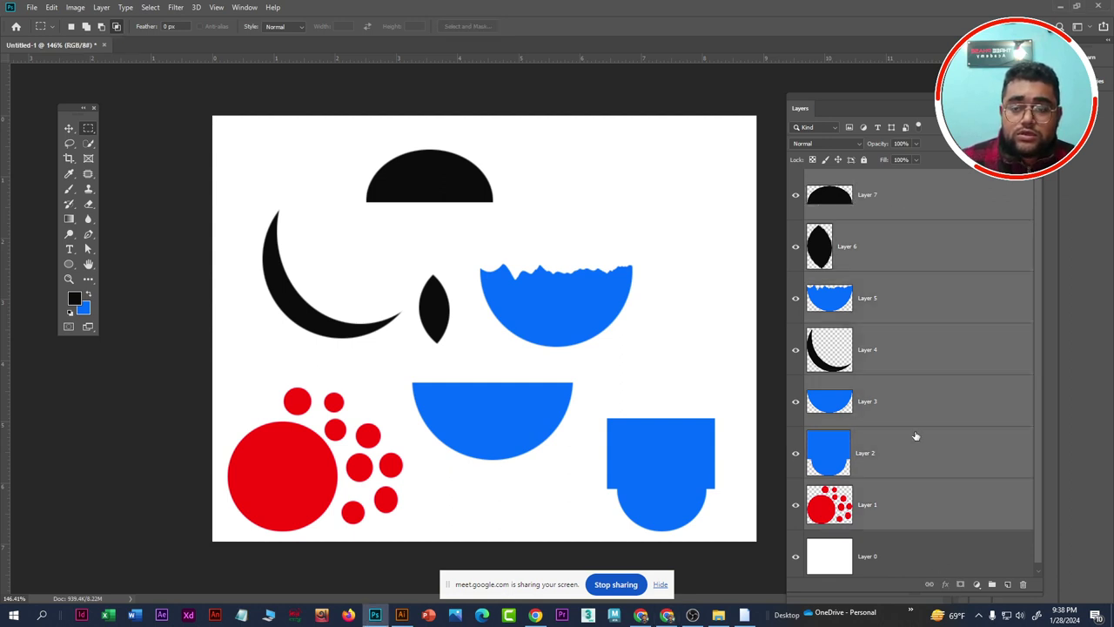
Create Group 1 from Layers 1–7 via the context menu, then toggle its visibility off and on
right_click(908, 197)
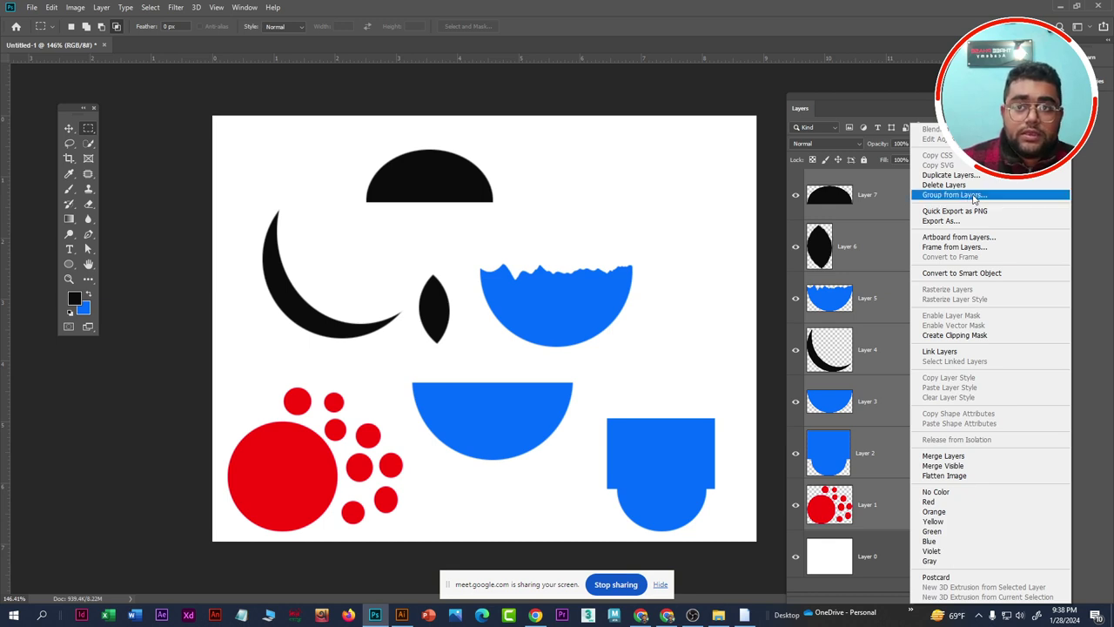
left_click(974, 200)
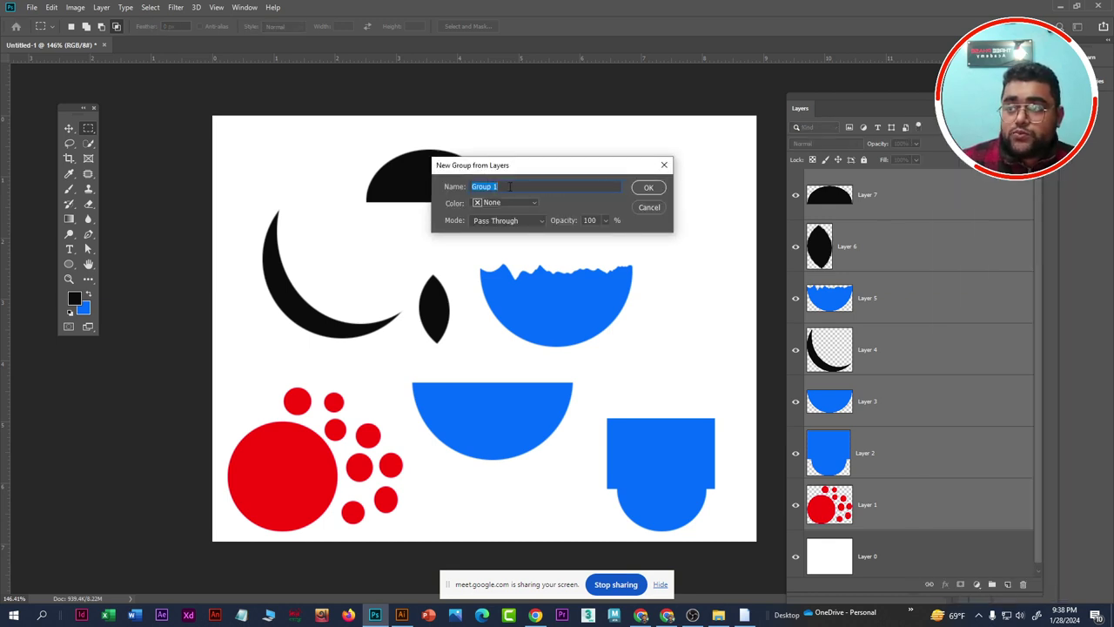
left_click(648, 189)
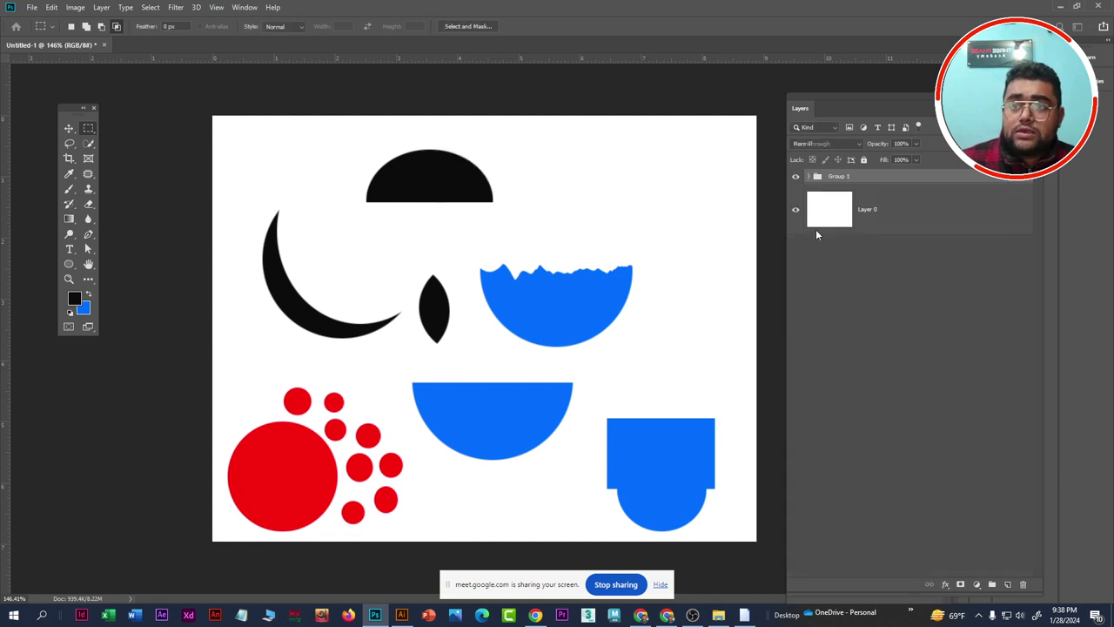
left_click(794, 177)
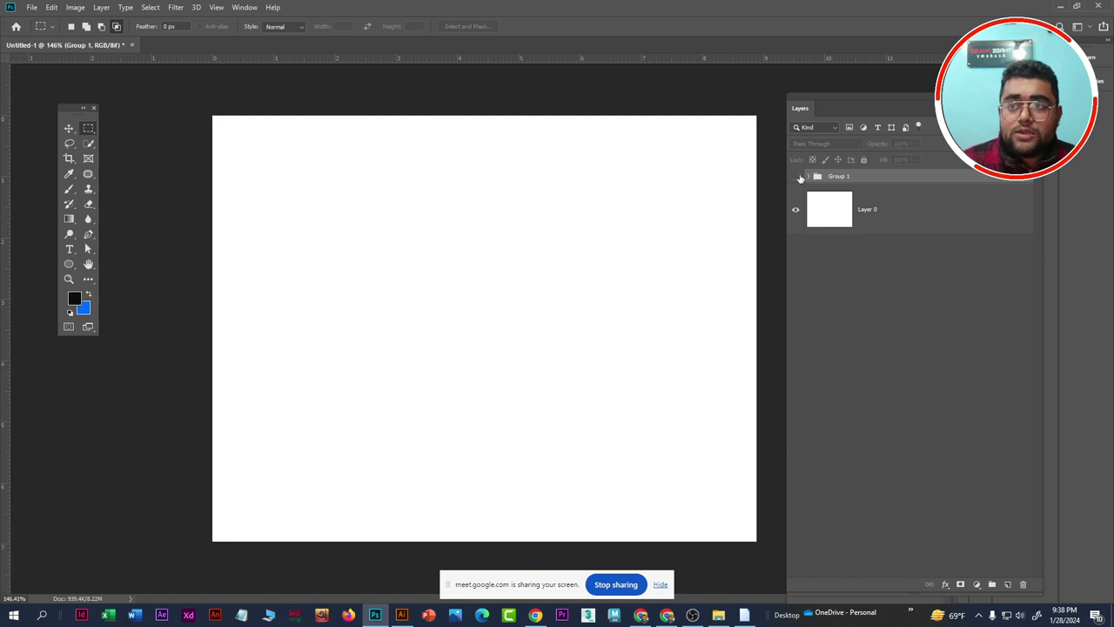
left_click(794, 176)
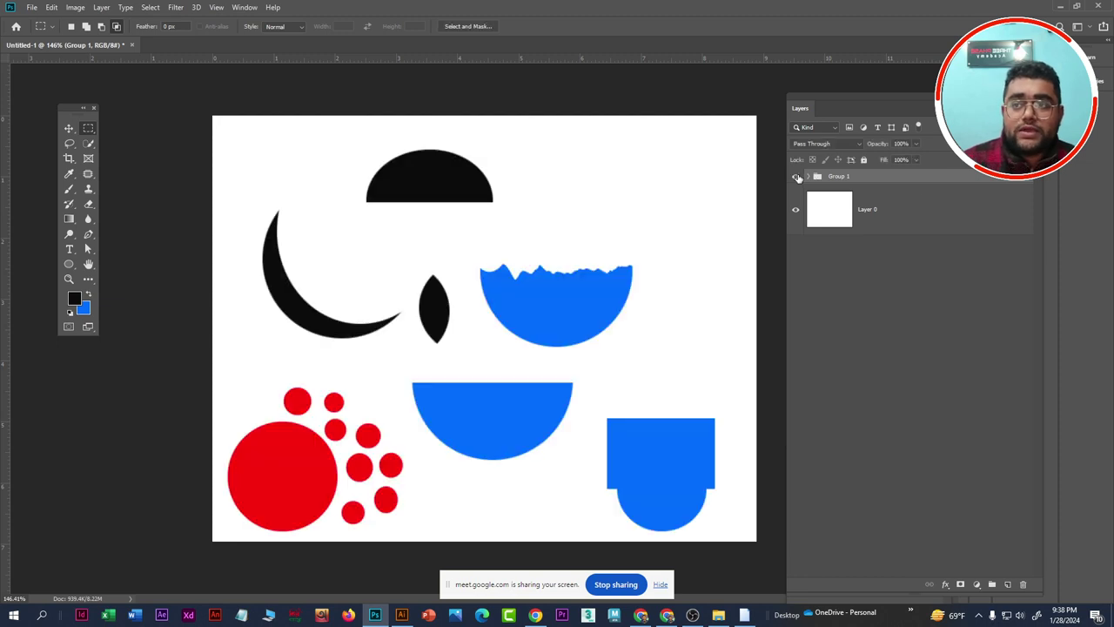
Ungroup and regroup Layers 1–7 into Group 1, then hide the group
right_click(877, 178)
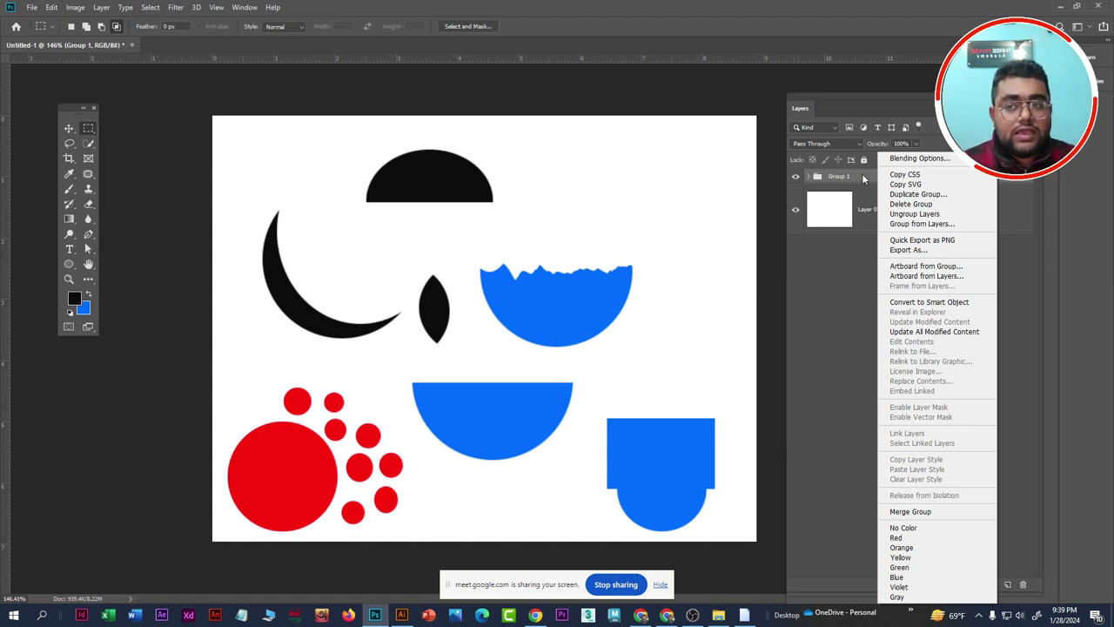
key("Escape")
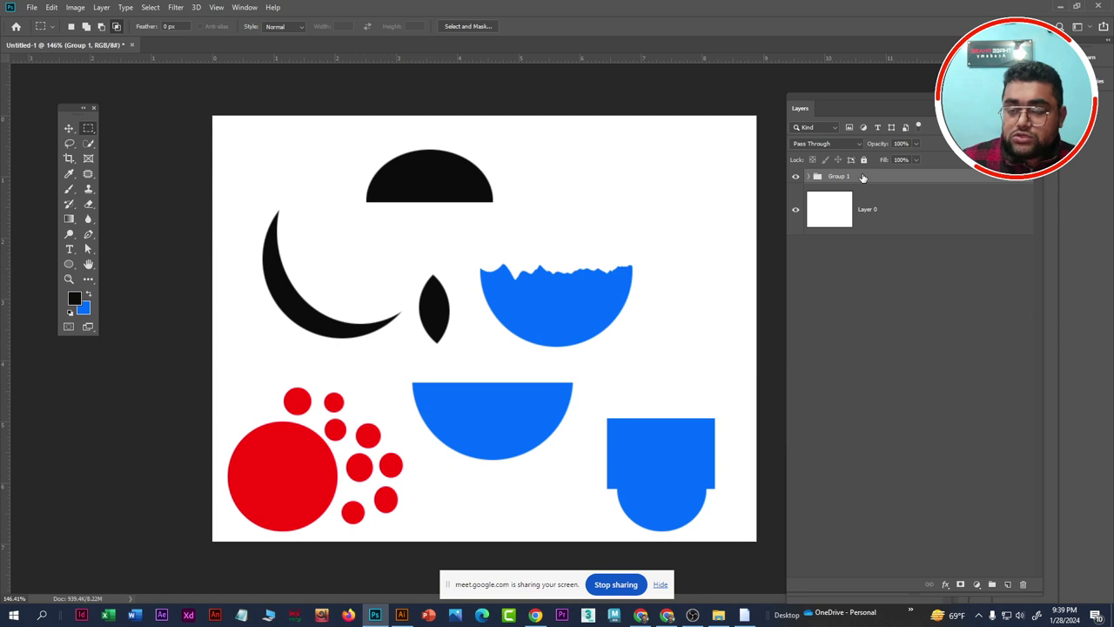
key("ctrl+shift+g")
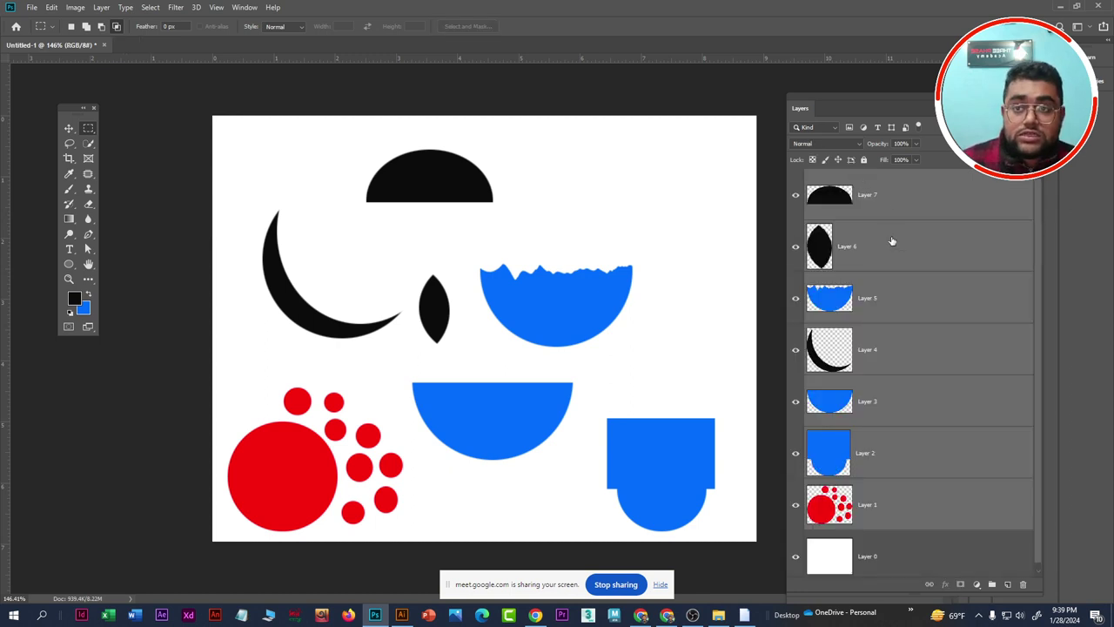
key("ctrl+g")
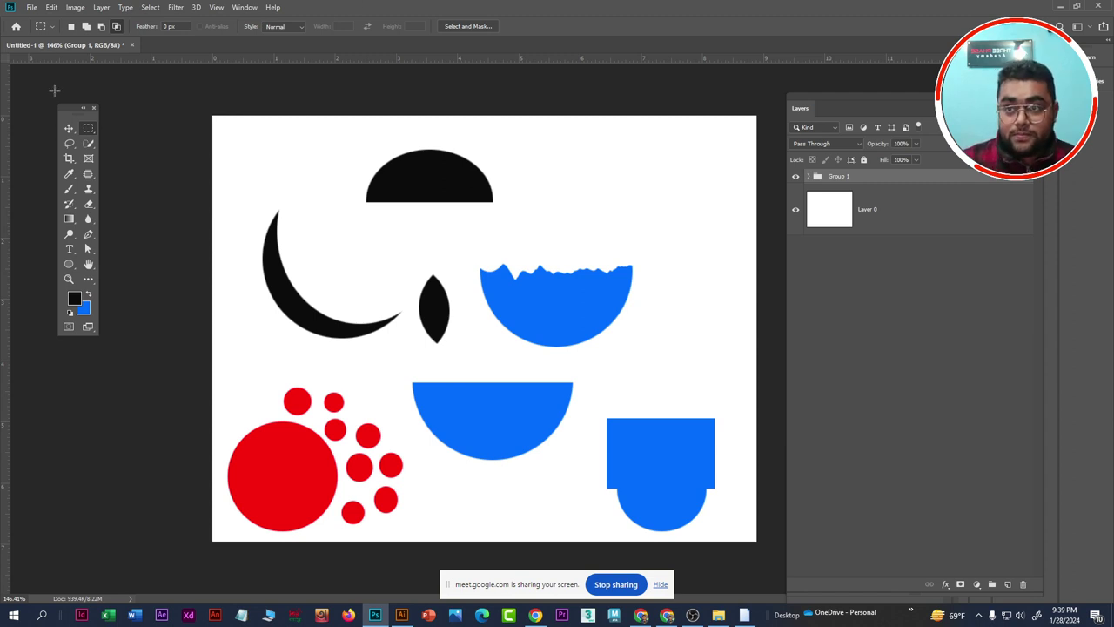
left_click(795, 178)
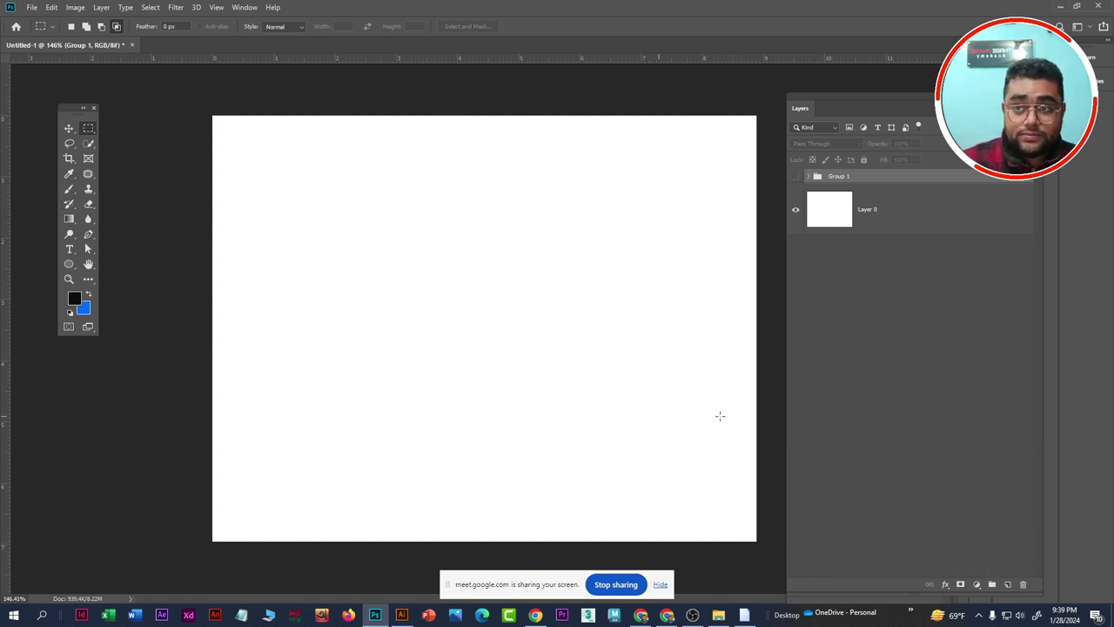
Add Layer 8 above Group 1 and select a round head circle near the canvas centre
left_click(1008, 584)
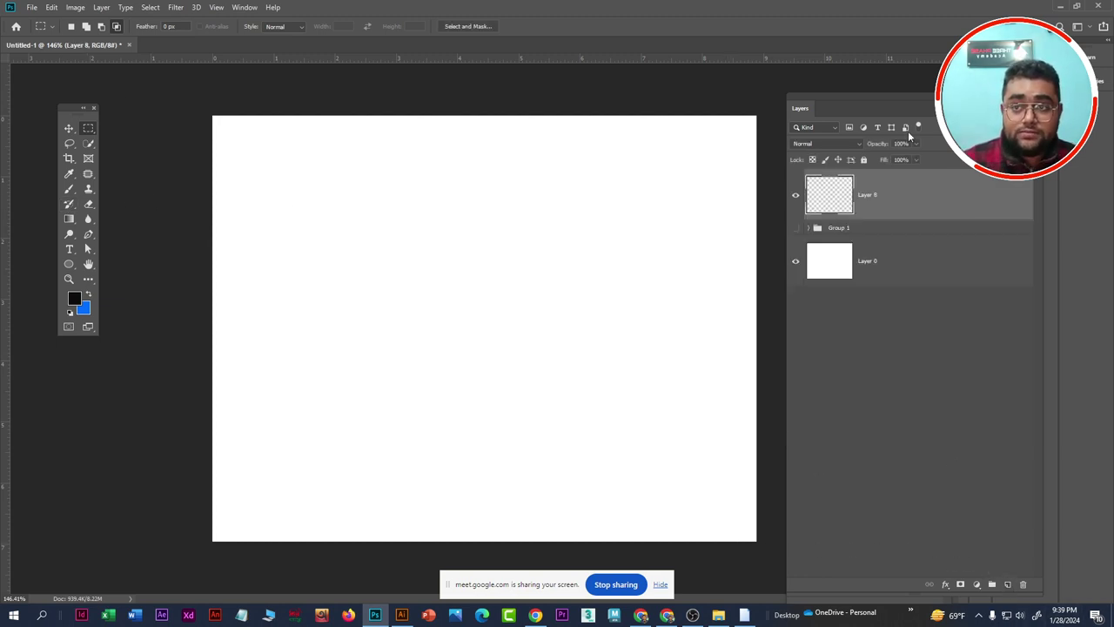
right_click(89, 127)
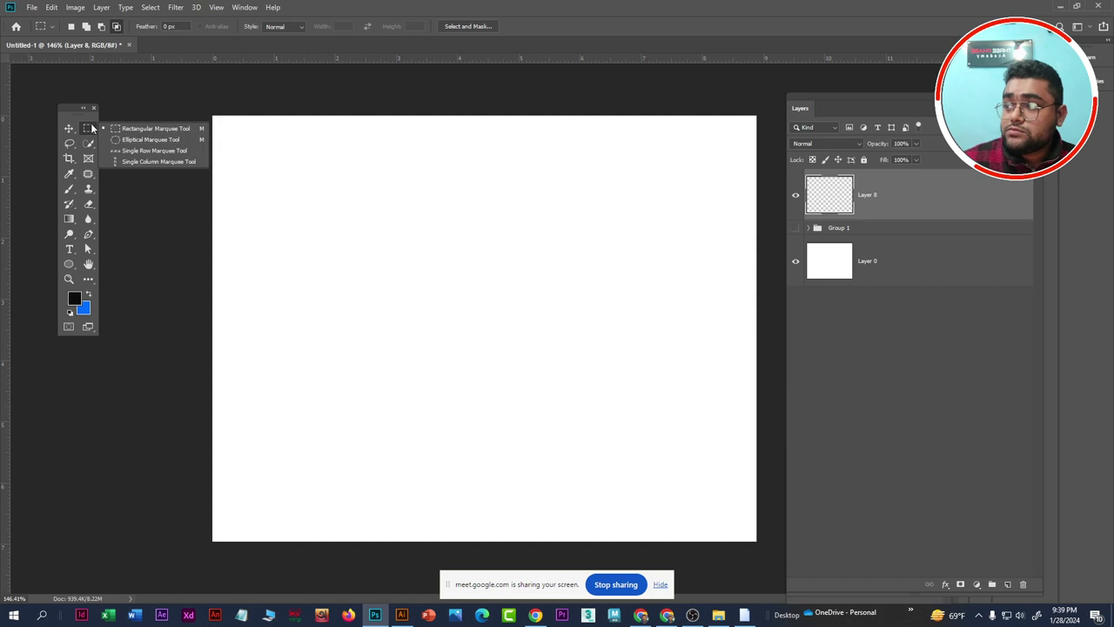
left_click(154, 140)
left_click_drag(384, 221, 594, 433)
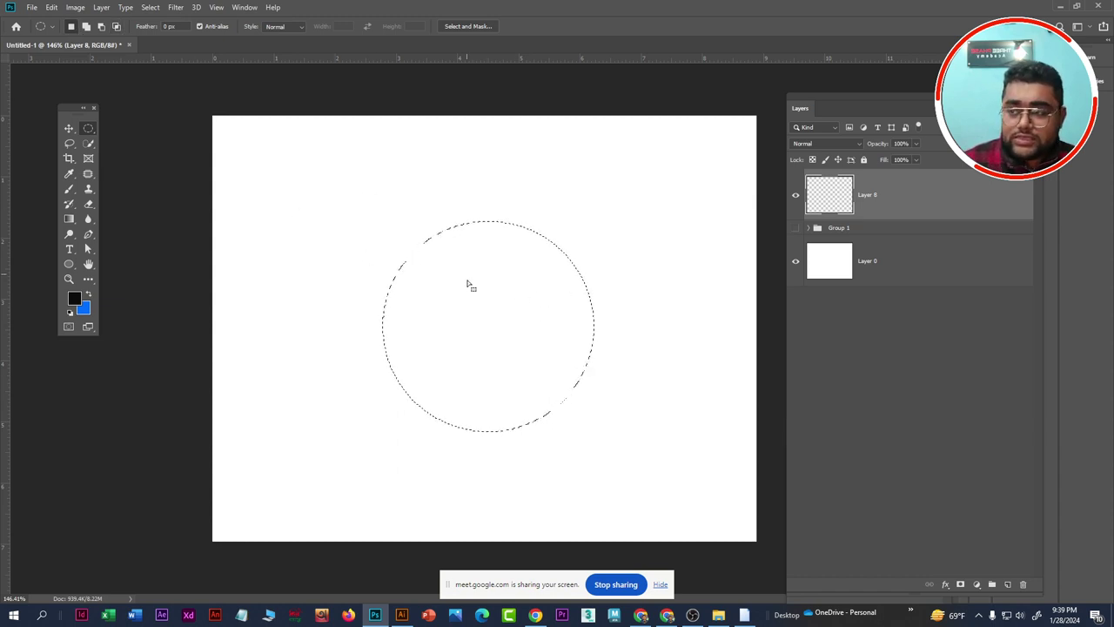
left_click_drag(341, 238, 593, 467)
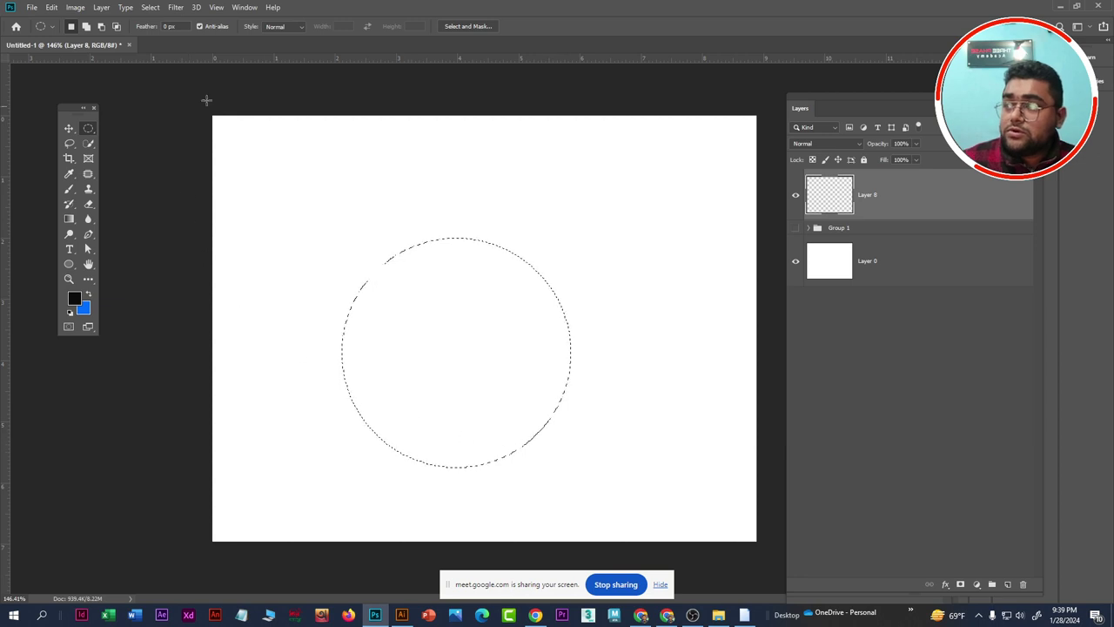
In Add to Selection mode, add a tall elliptical ear on each side of the head
left_click(85, 27)
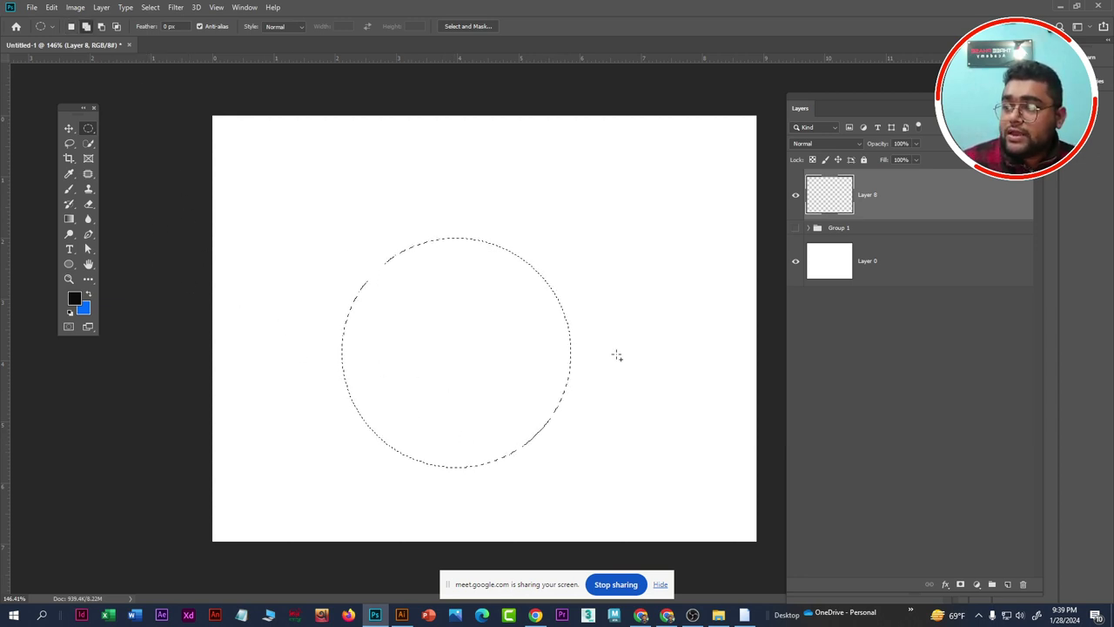
mouse_move(612, 253)
left_mouse_down()
mouse_move(555, 391)
mouse_move(566, 385)
left_mouse_up()
key("Escape")
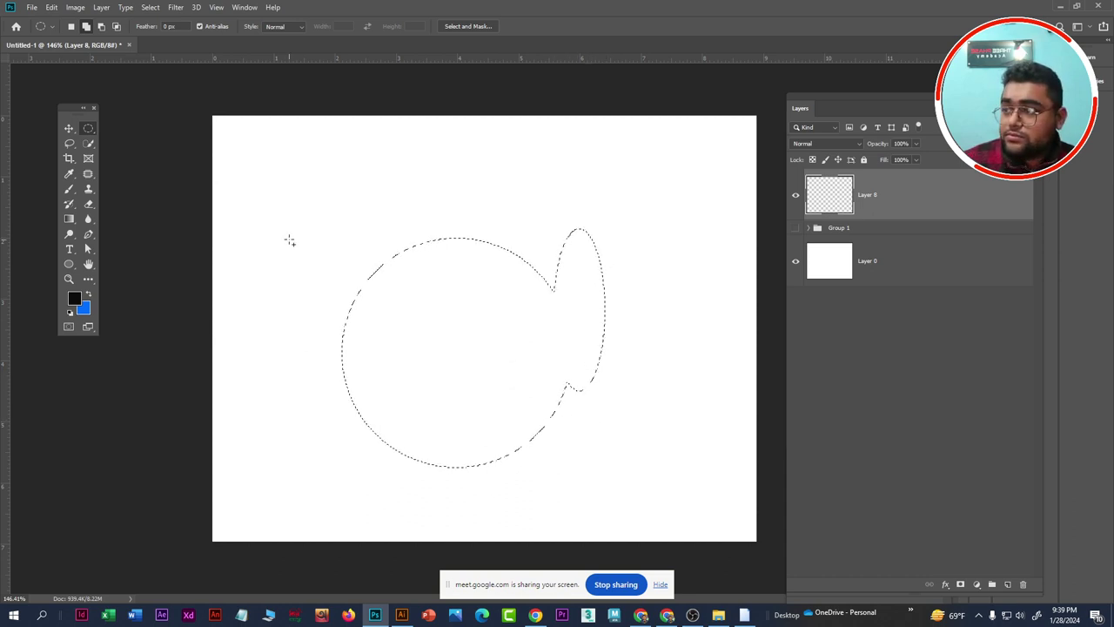
left_click_drag(291, 213, 362, 378)
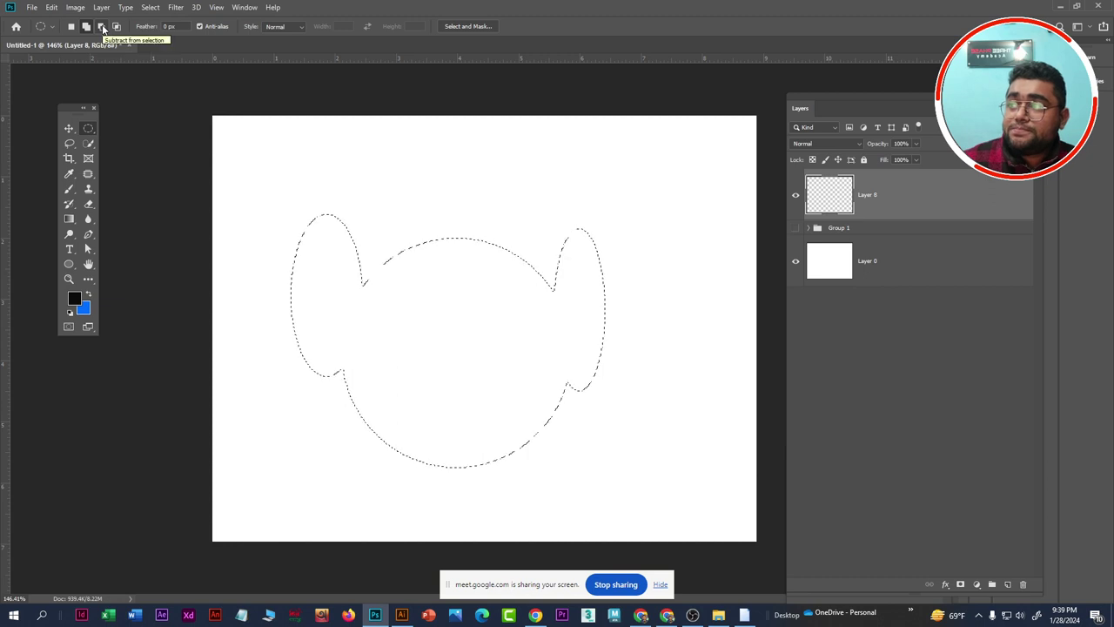
In Subtract mode, cut two eye ovals, a nose hole and a thin mouth slit from the face selection
left_click(102, 26)
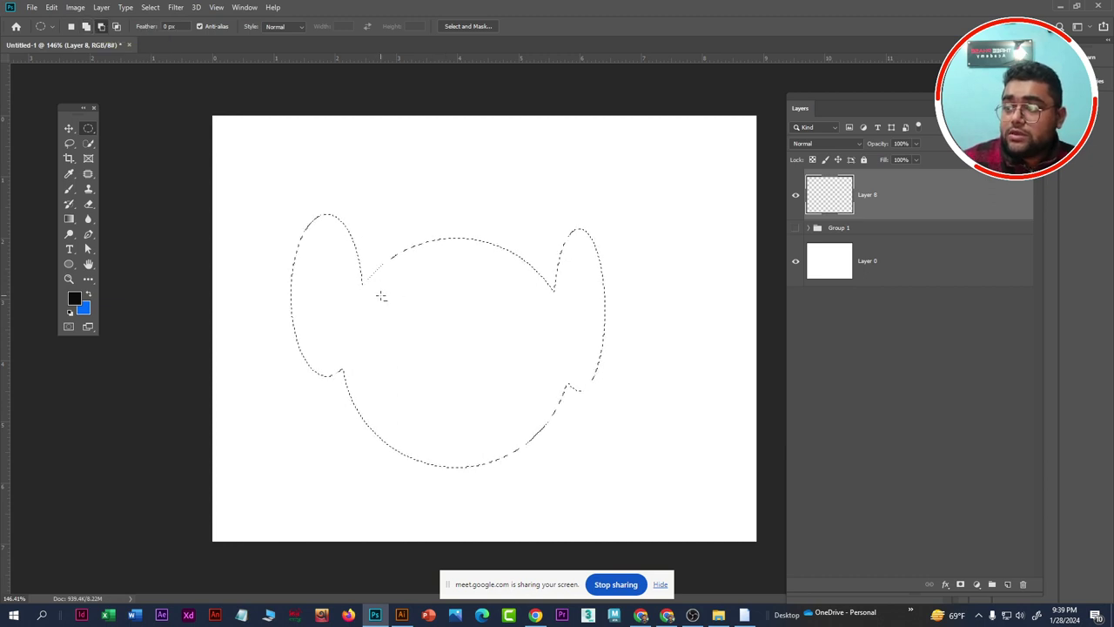
left_click_drag(381, 296, 444, 317)
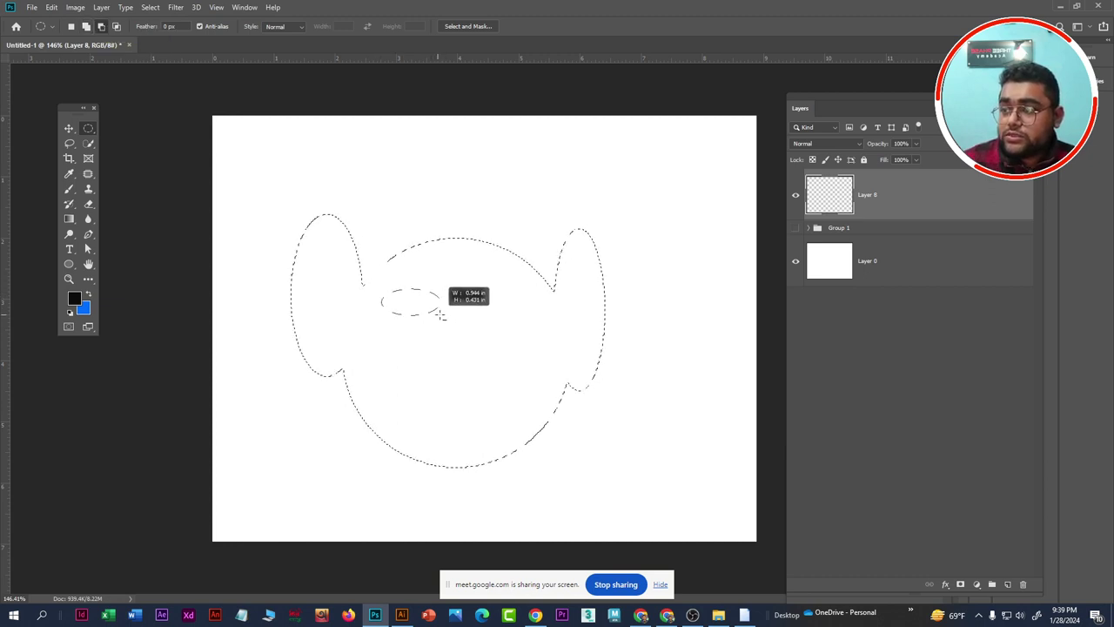
mouse_move(444, 316)
left_mouse_down()
mouse_move(522, 316)
mouse_move(539, 337)
left_mouse_up()
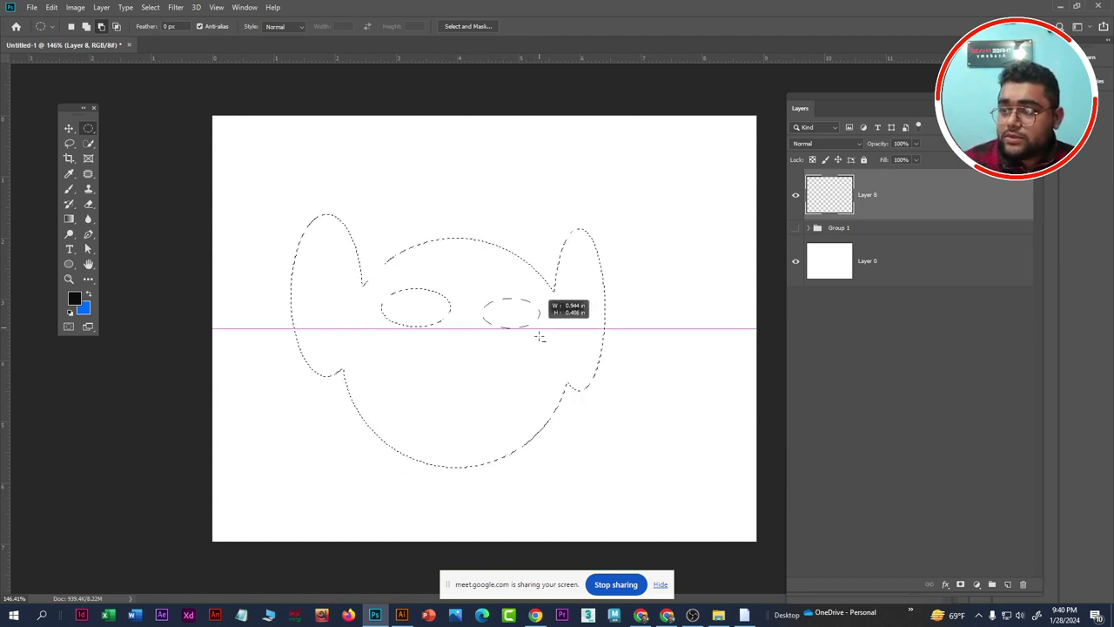
left_click_drag(539, 337, 540, 331)
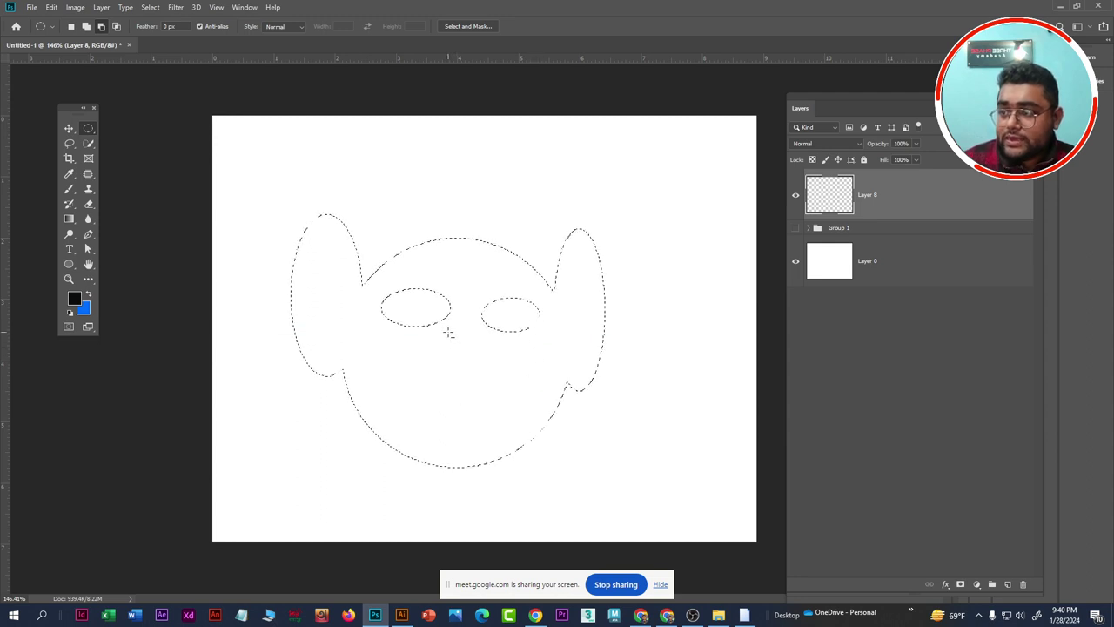
left_click_drag(448, 332, 472, 408)
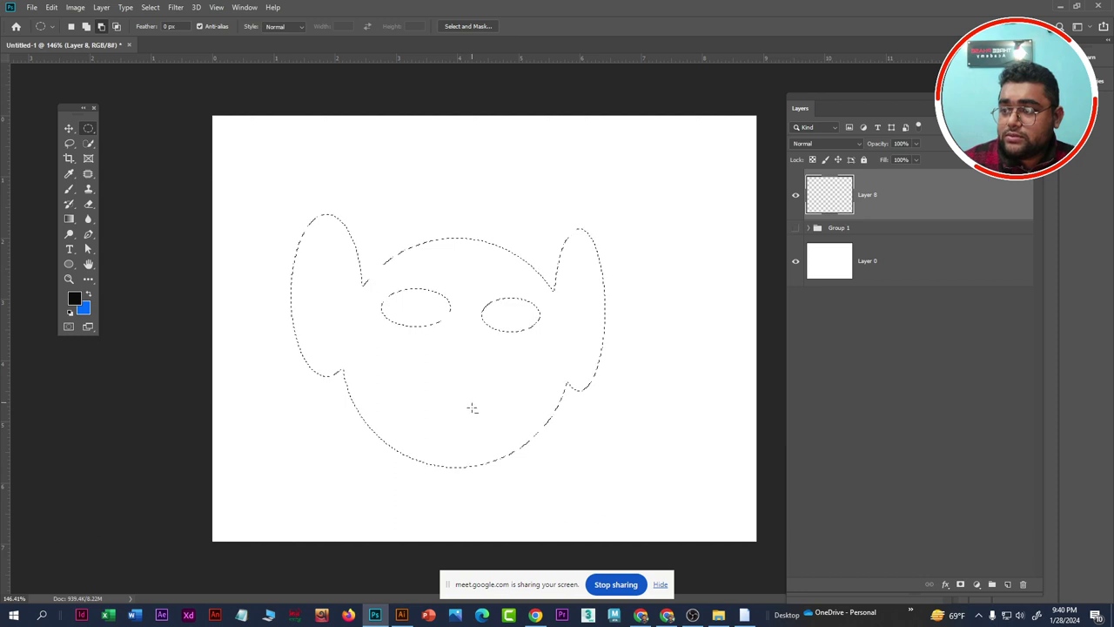
left_click_drag(415, 420, 503, 428)
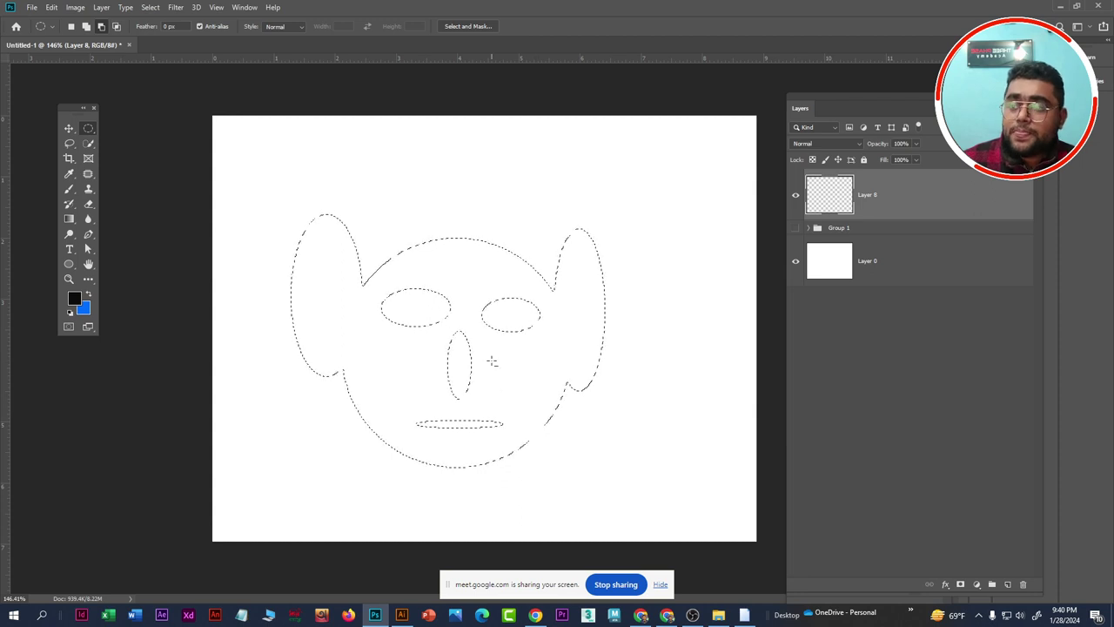
scroll(492, 361, "down", 1)
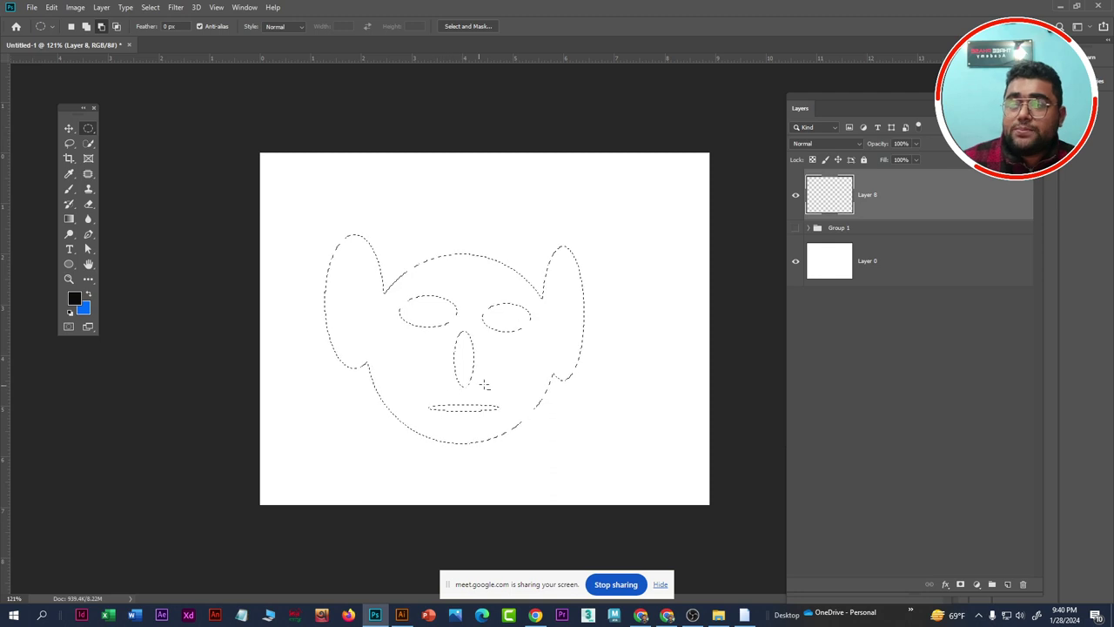
scroll(548, 381, "up", 2)
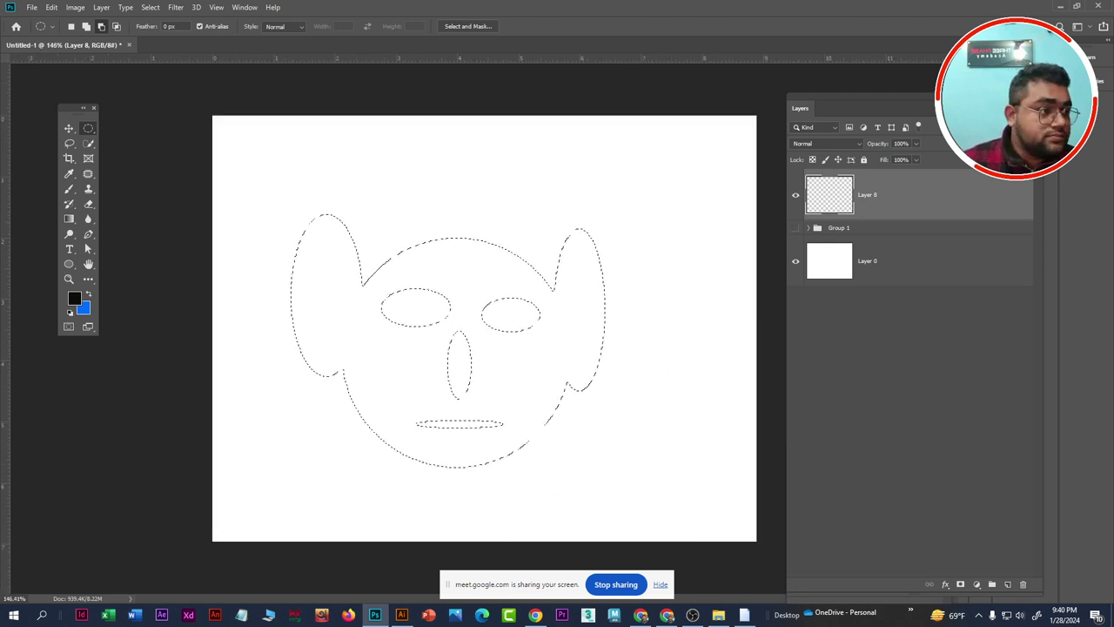
key("alt+Tab")
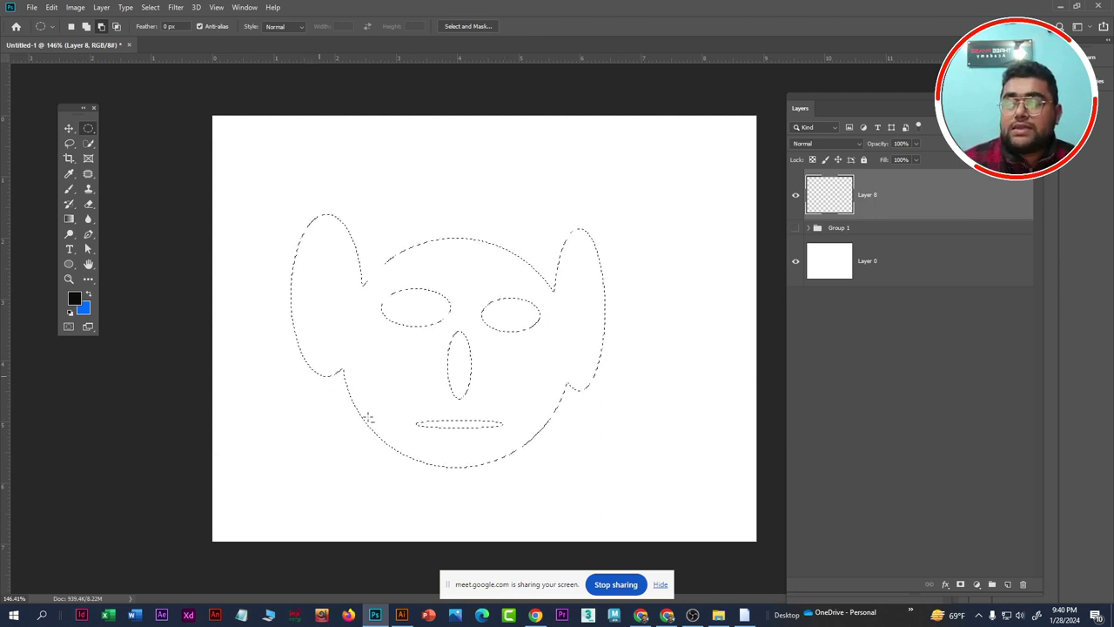
Set the background colour to yellow
left_click(86, 309)
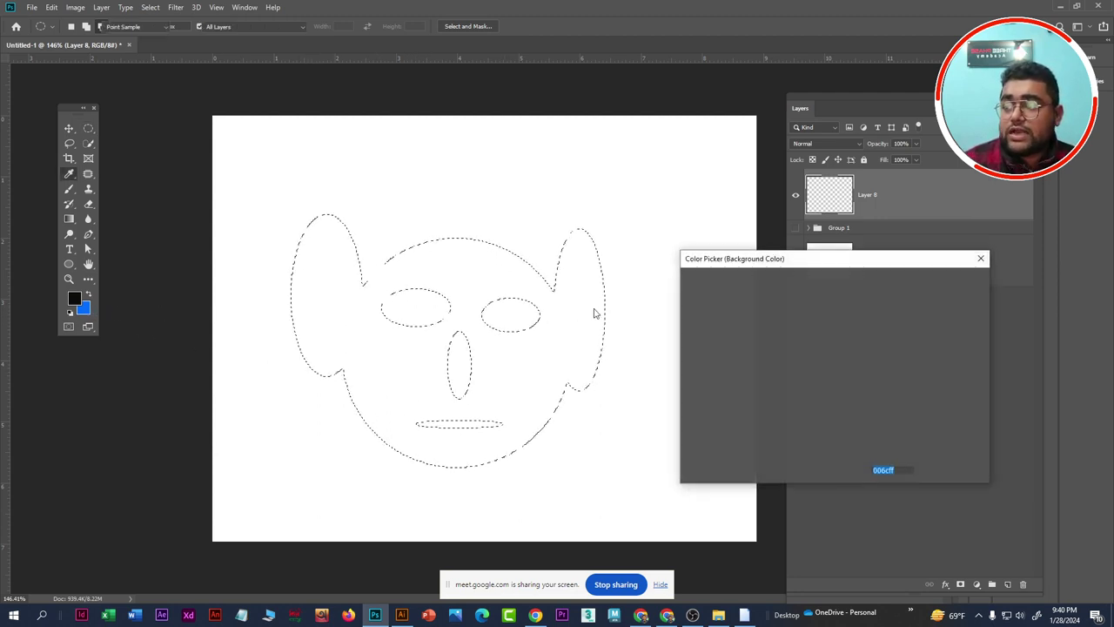
left_click_drag(851, 370, 850, 416)
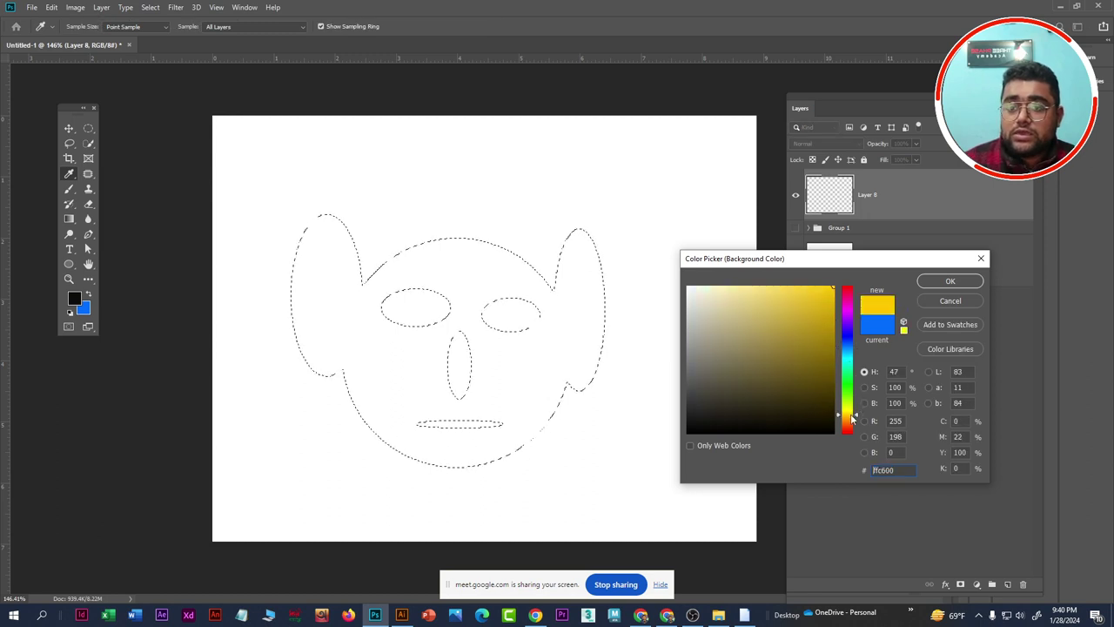
left_click(953, 281)
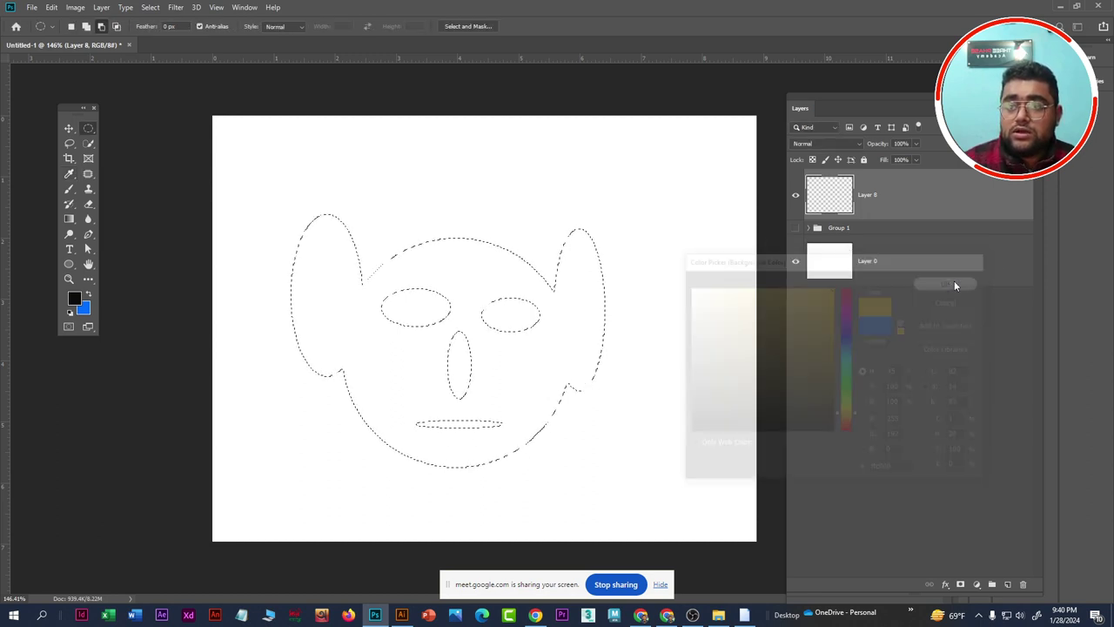
Fill the face selection with the yellow background colour and deselect it
key("alt+BackSpace")
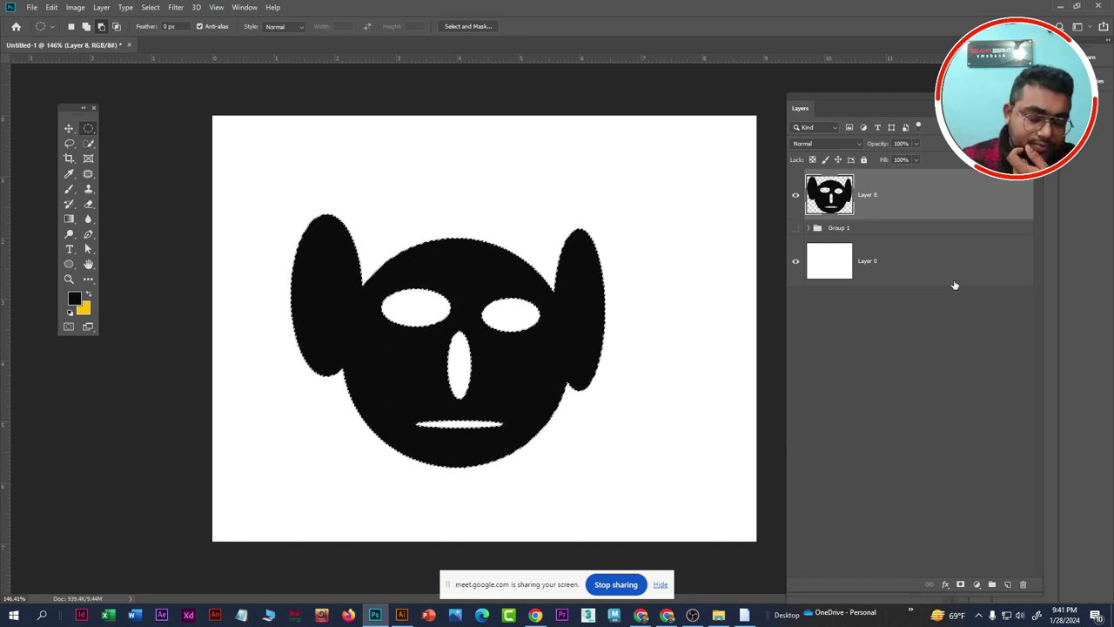
key("Delete")
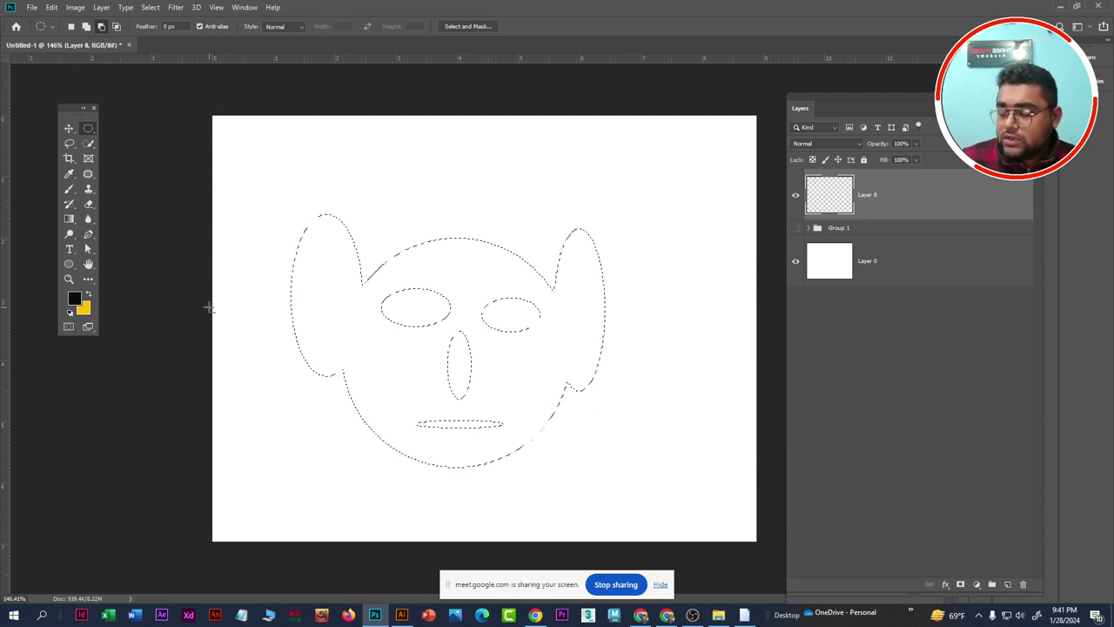
key("ctrl+BackSpace")
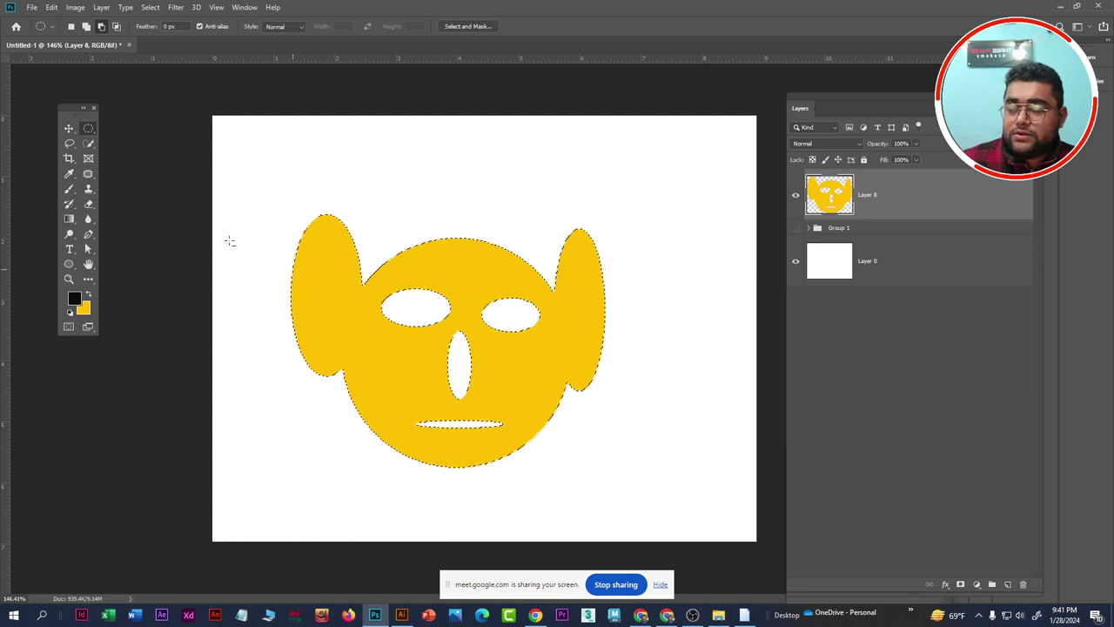
left_click(69, 128)
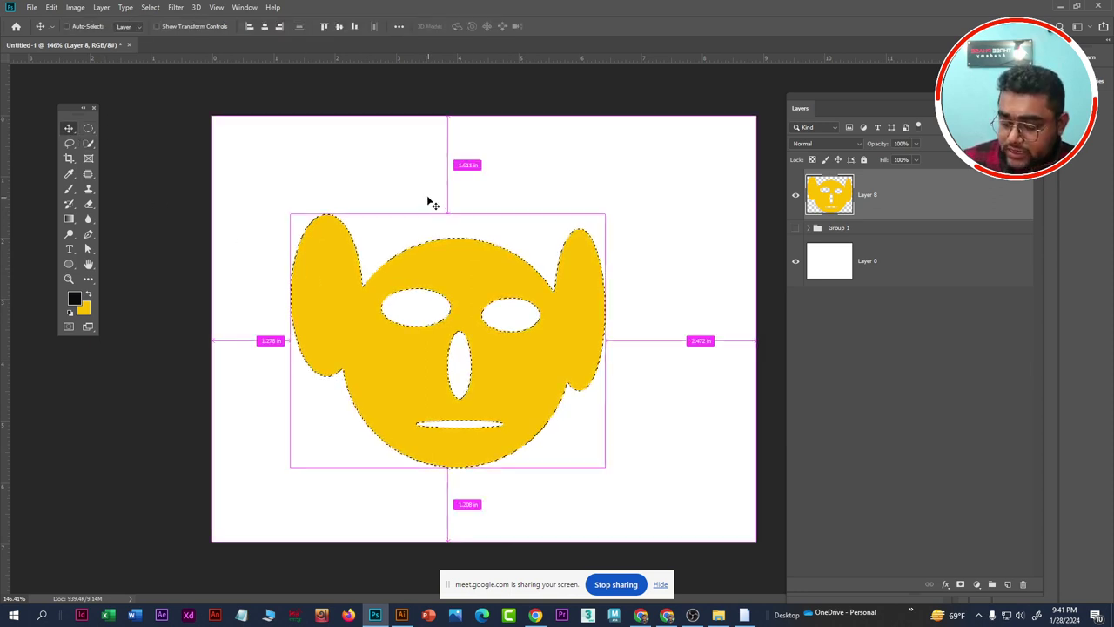
key("ctrl+d")
Nudge the face up-right, then add Layer 9 beneath it filled with black
left_click_drag(511, 365, 523, 354)
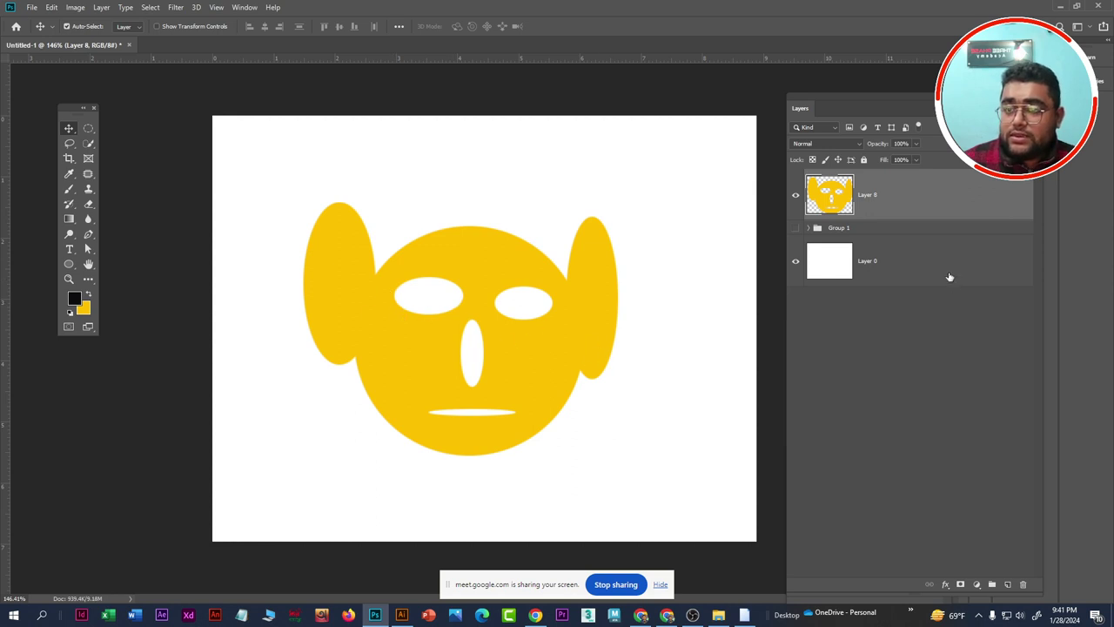
left_click(1008, 584)
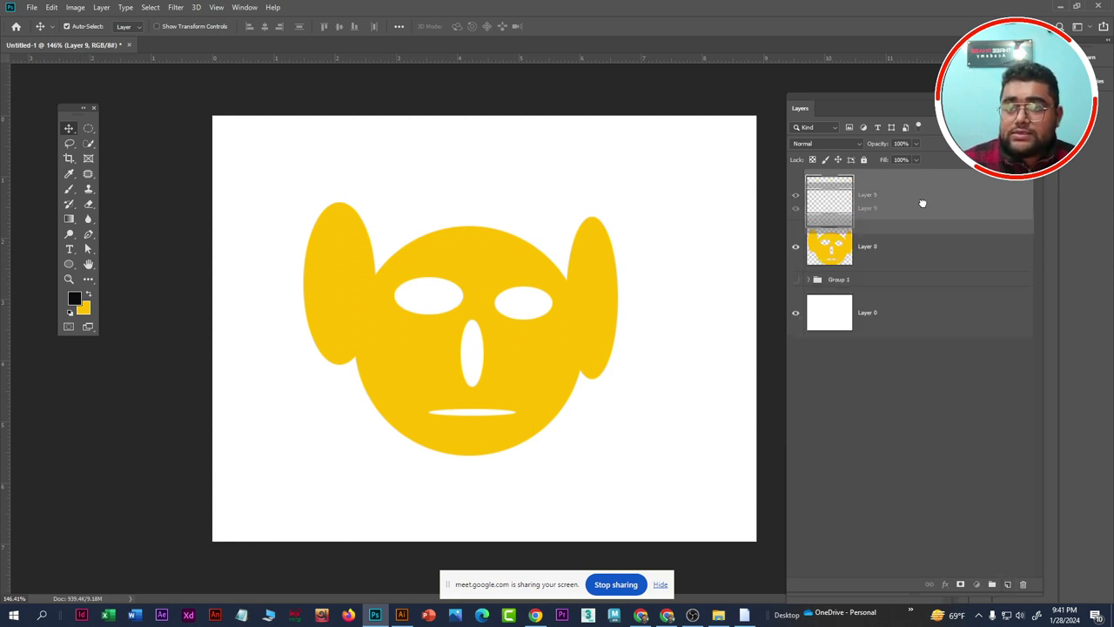
left_click_drag(921, 204, 928, 257)
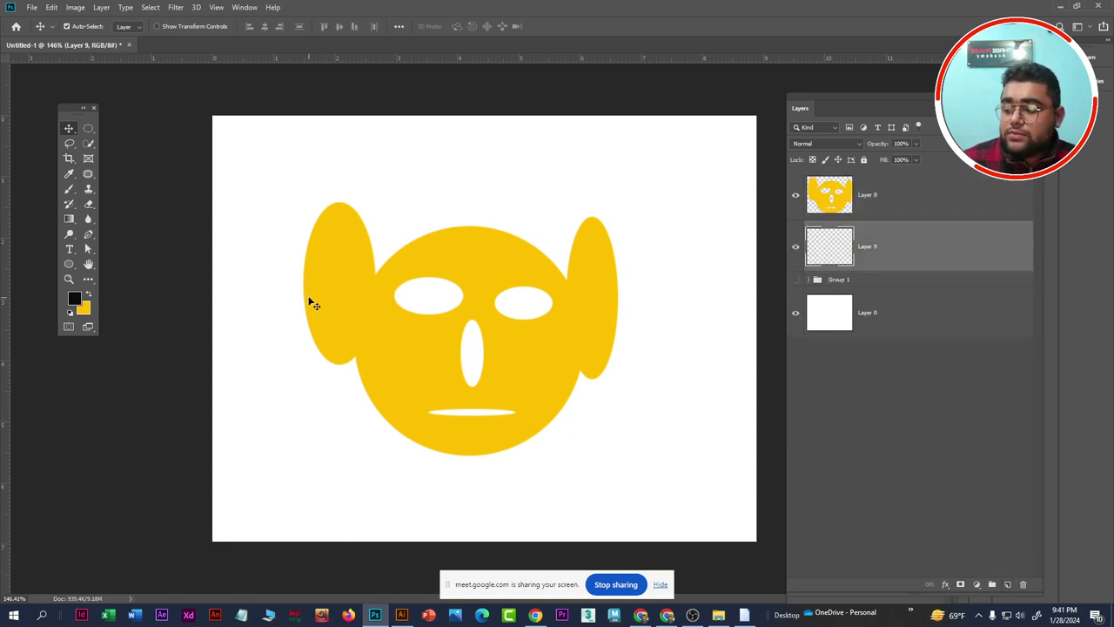
key("ctrl+BackSpace")
key("ctrl+z")
key("alt+BackSpace")
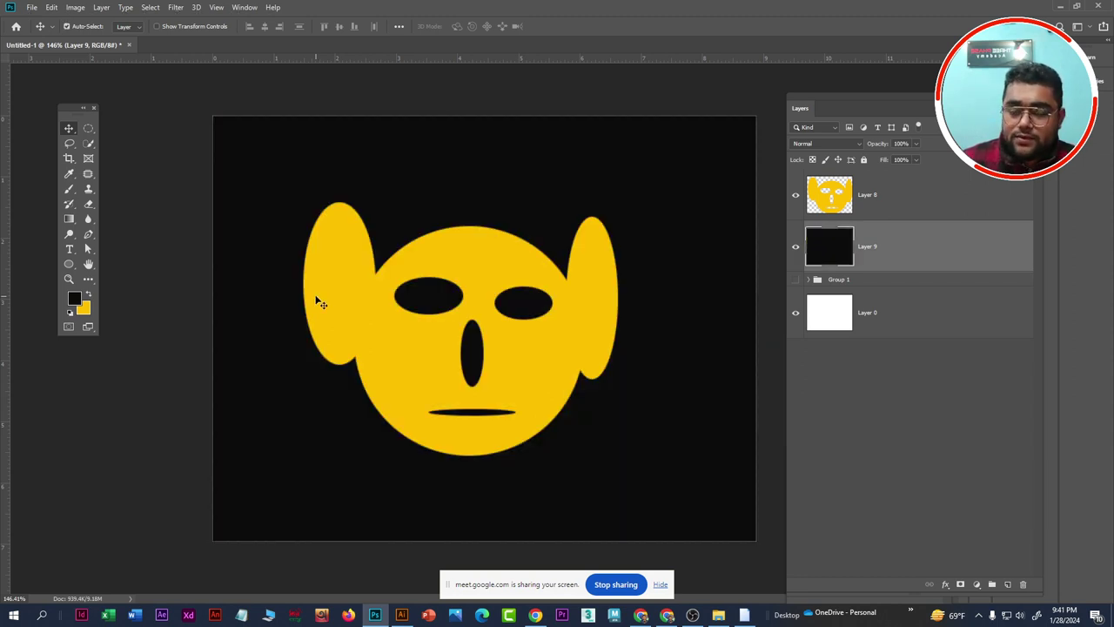
Hide Layer 9 and the white background, and shift the face slightly right
left_click(795, 247)
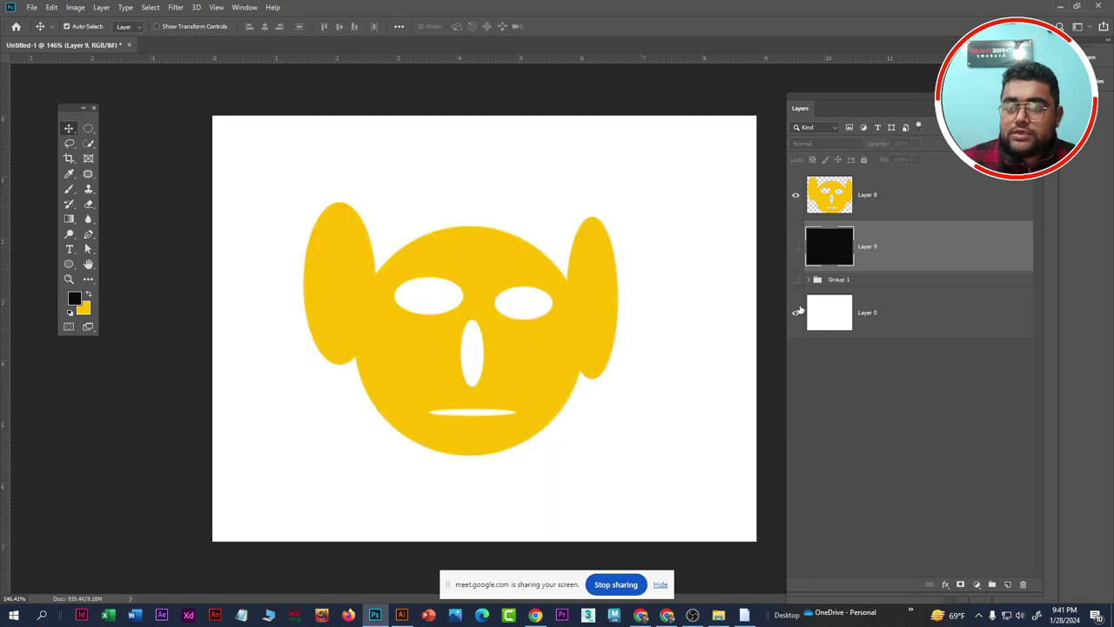
left_click(796, 312)
left_click_drag(500, 331, 525, 331)
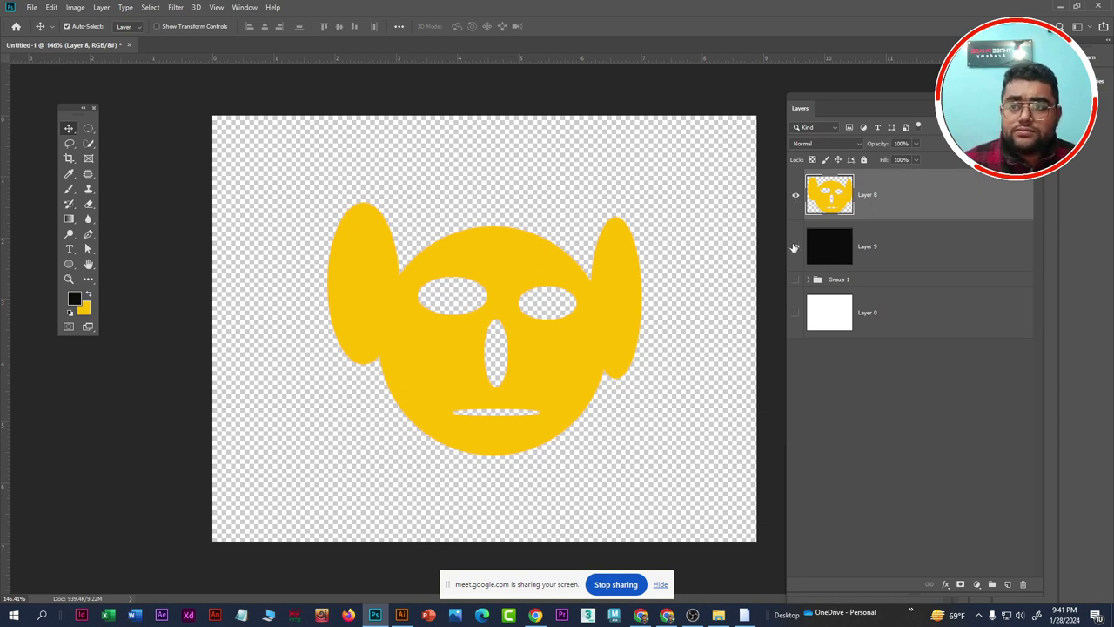
Show Layer 9's black fill behind the yellow face and set the marquee to Add to selection
left_click(795, 247)
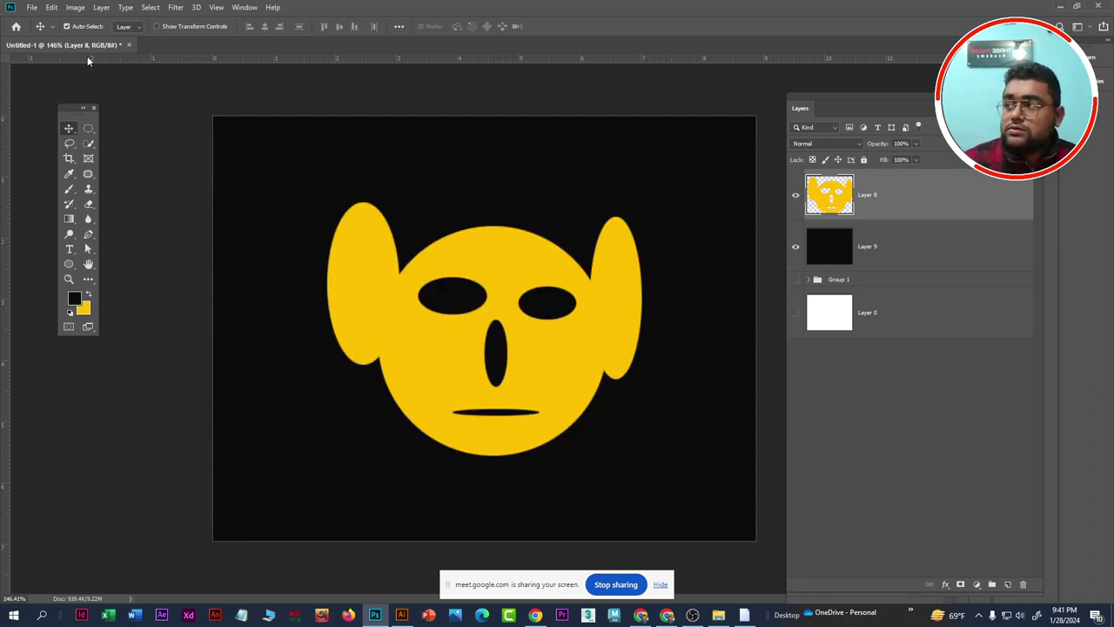
left_click(89, 129)
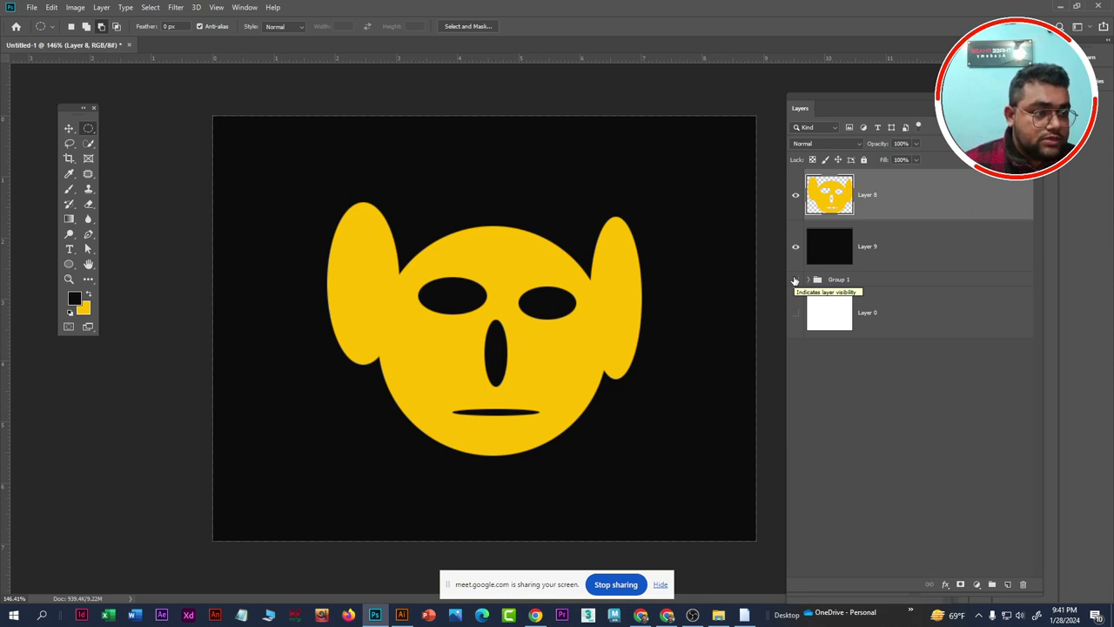
key("alt+Tab")
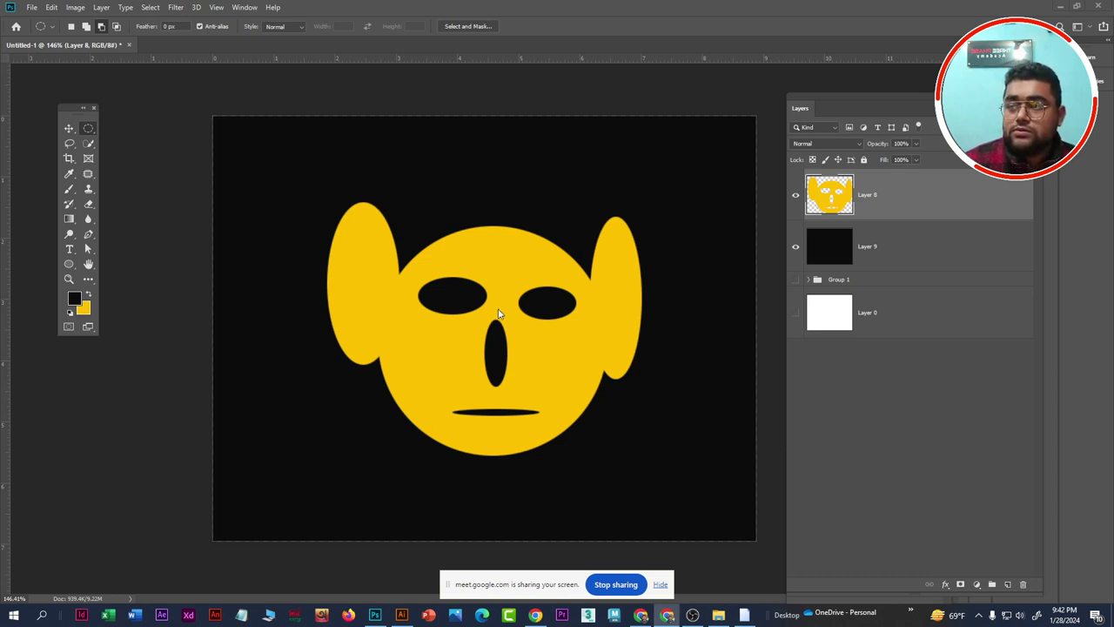
left_click(464, 314)
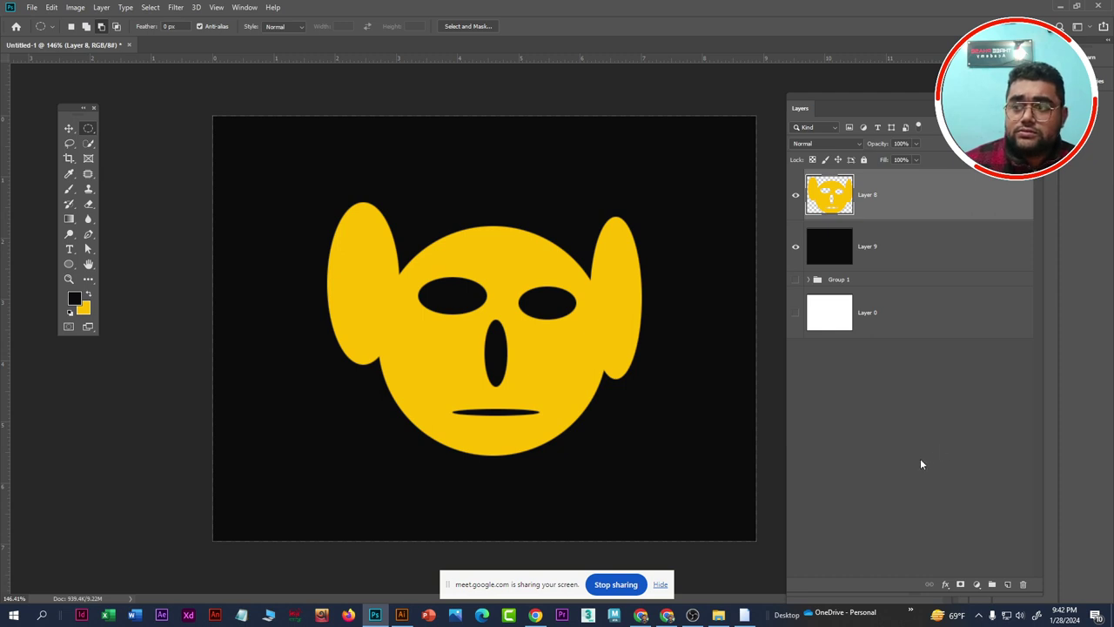
left_click(85, 26)
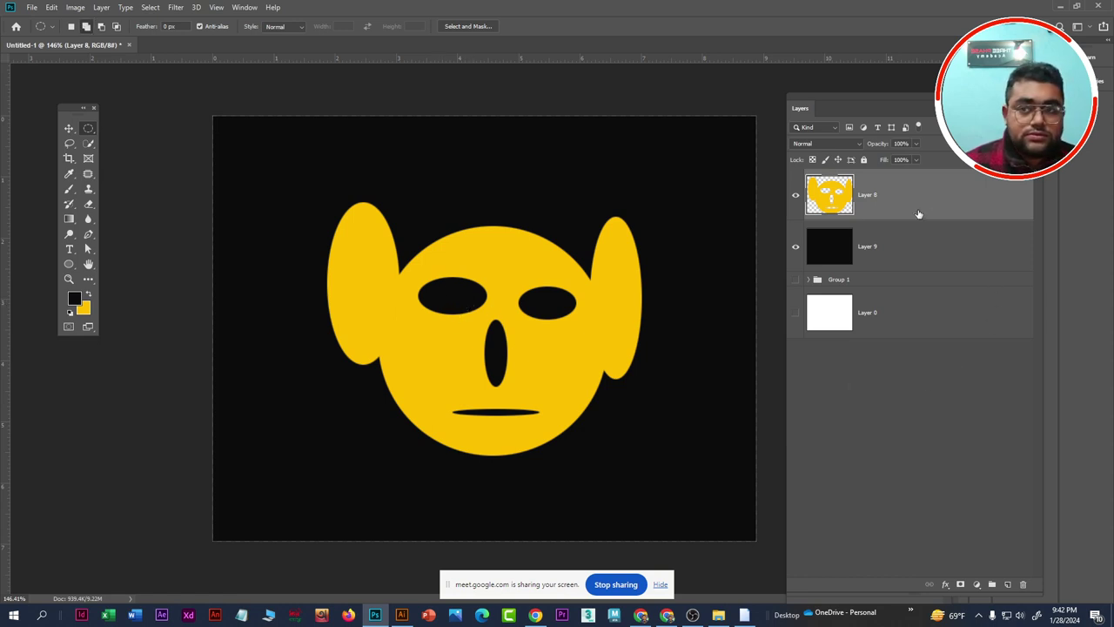
left_click(69, 128)
key("ctrl+minus")
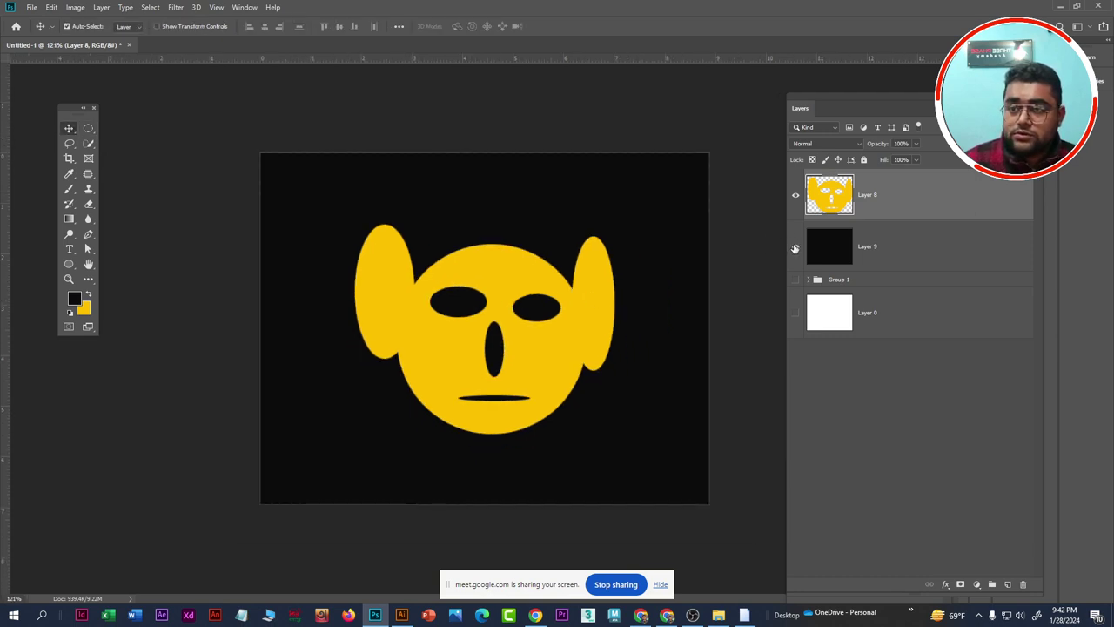
Hide Layer 9 and delete both the yellow face layer and the black layer
left_click(795, 246)
key("ctrl+plus")
key("Delete")
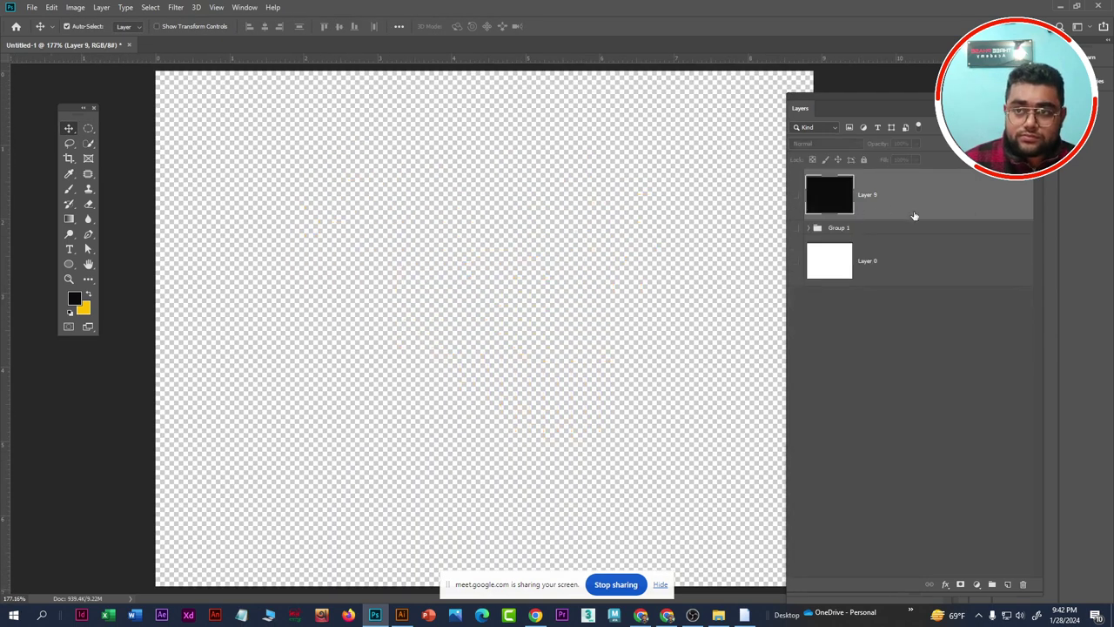
key("Delete")
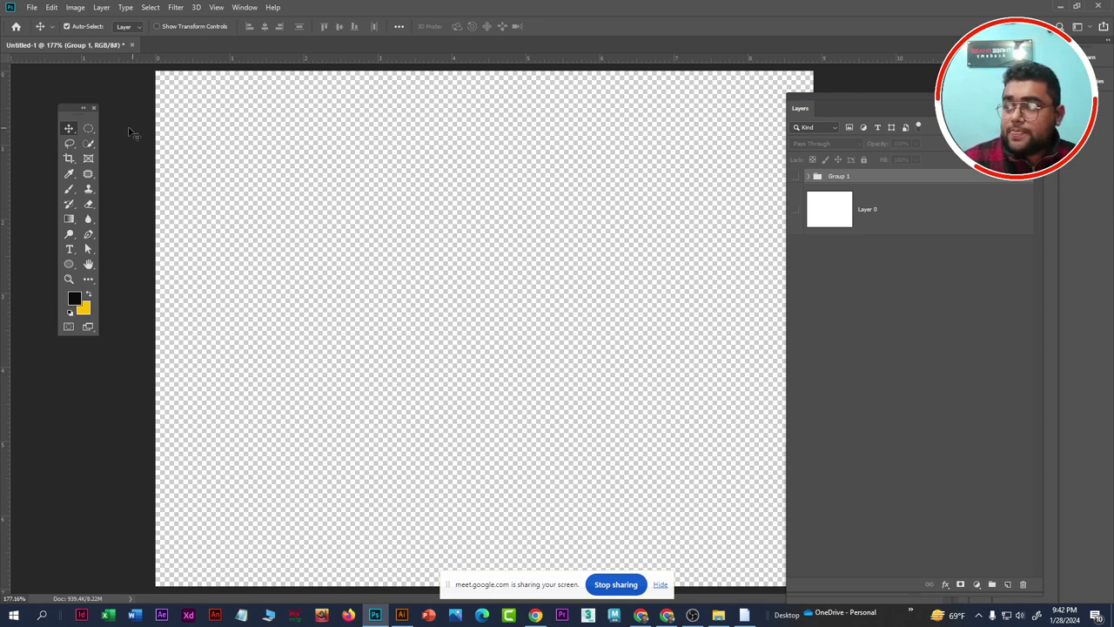
Pick the Elliptical Marquee and make the white background Layer 0 visible again
left_click(88, 128)
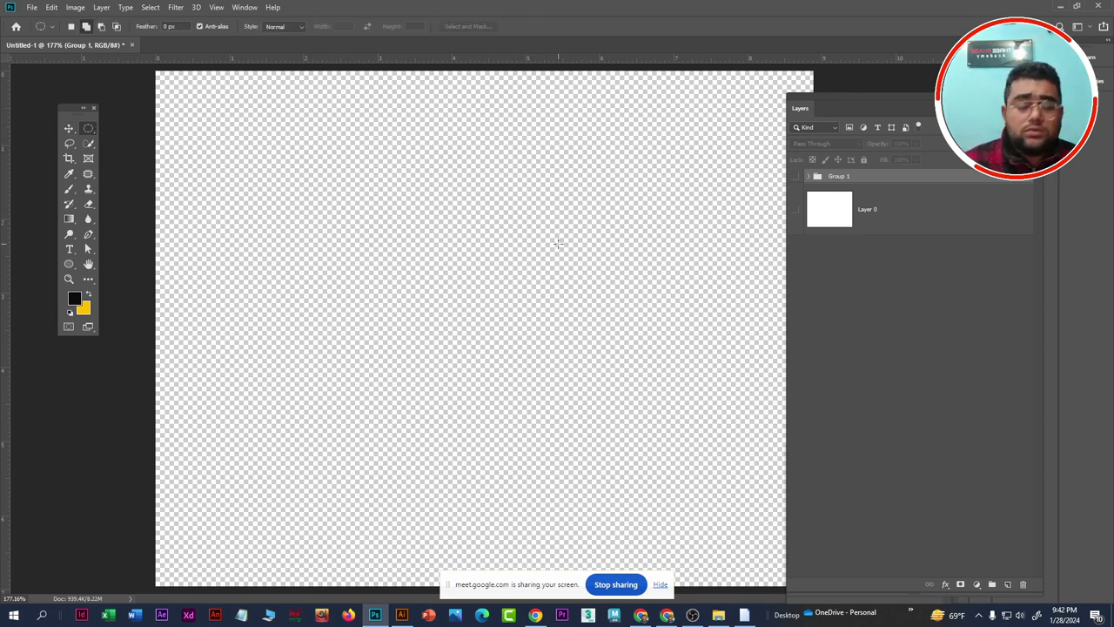
key("ctrl+minus")
scroll(602, 272, "down", 2)
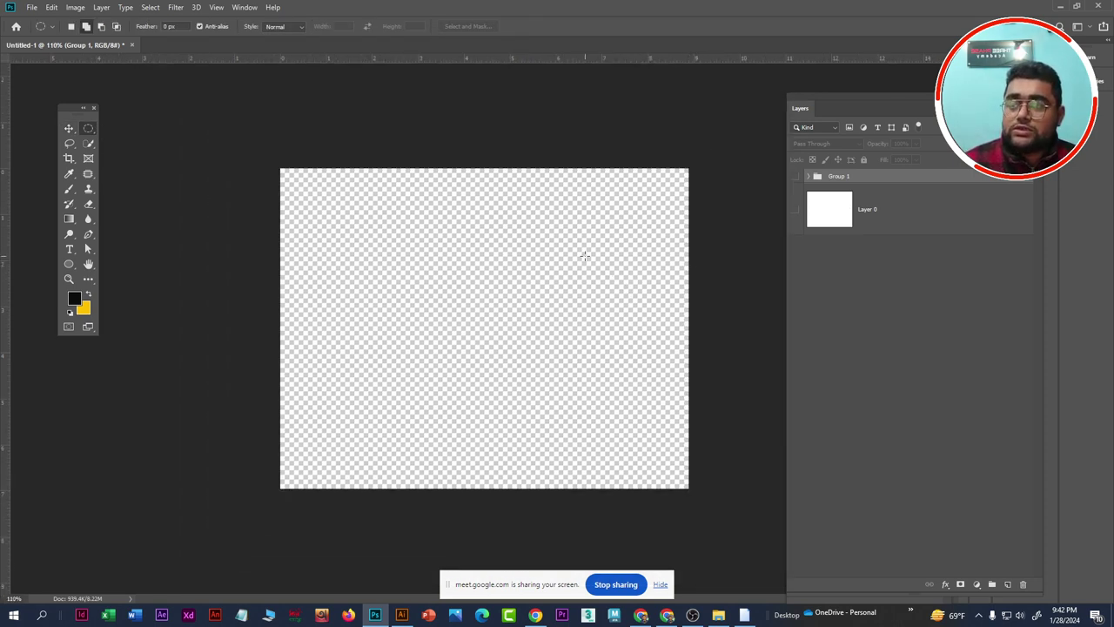
scroll(582, 254, "up", 1)
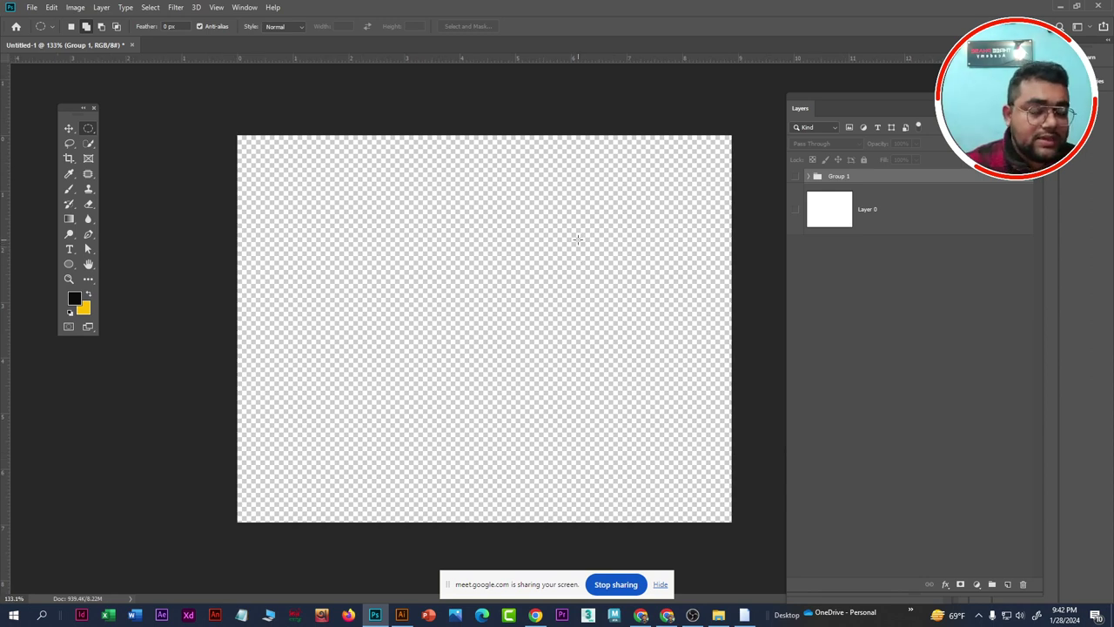
left_click(888, 219)
left_click(796, 210)
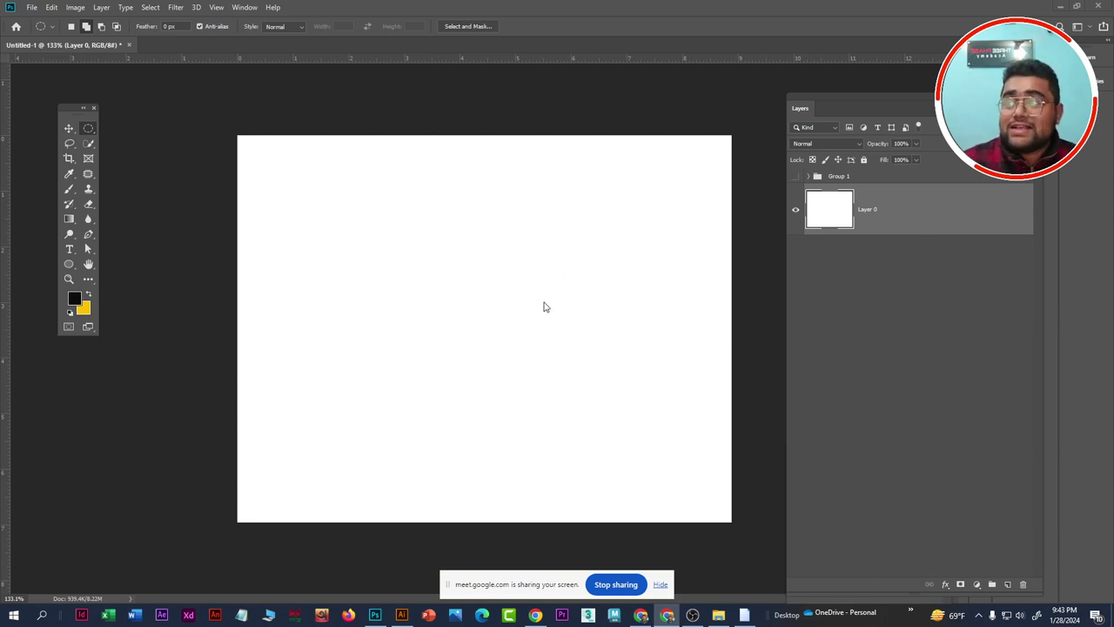
Copy the 'Soften Edges with Feathering' before/after image from Chrome and paste it into Photoshop
key("alt+Tab")
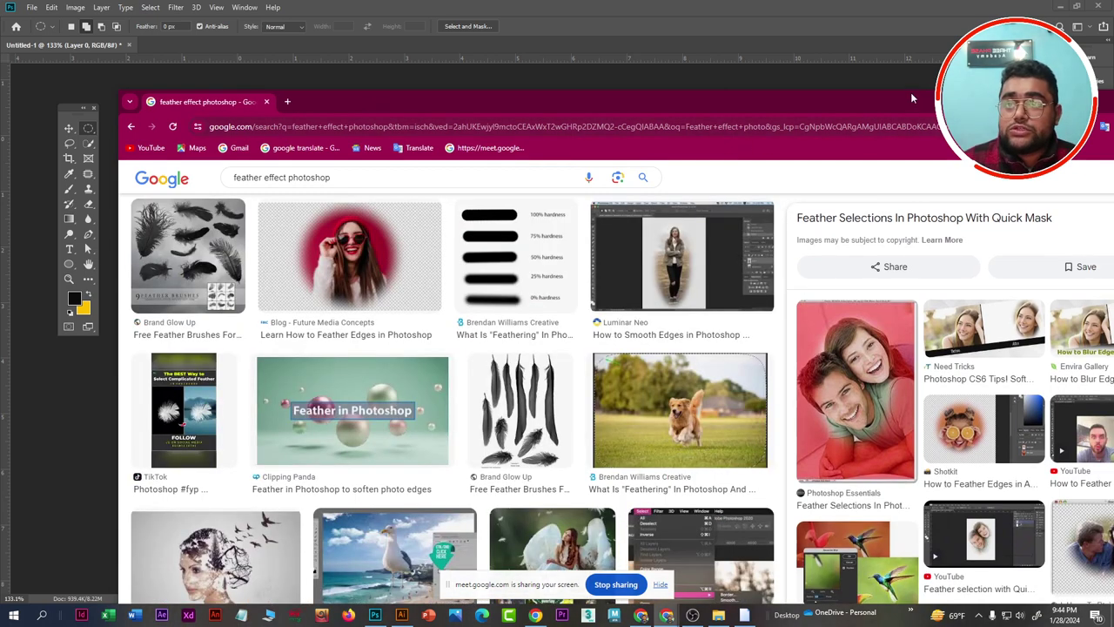
left_click_drag(901, 122, 835, 4)
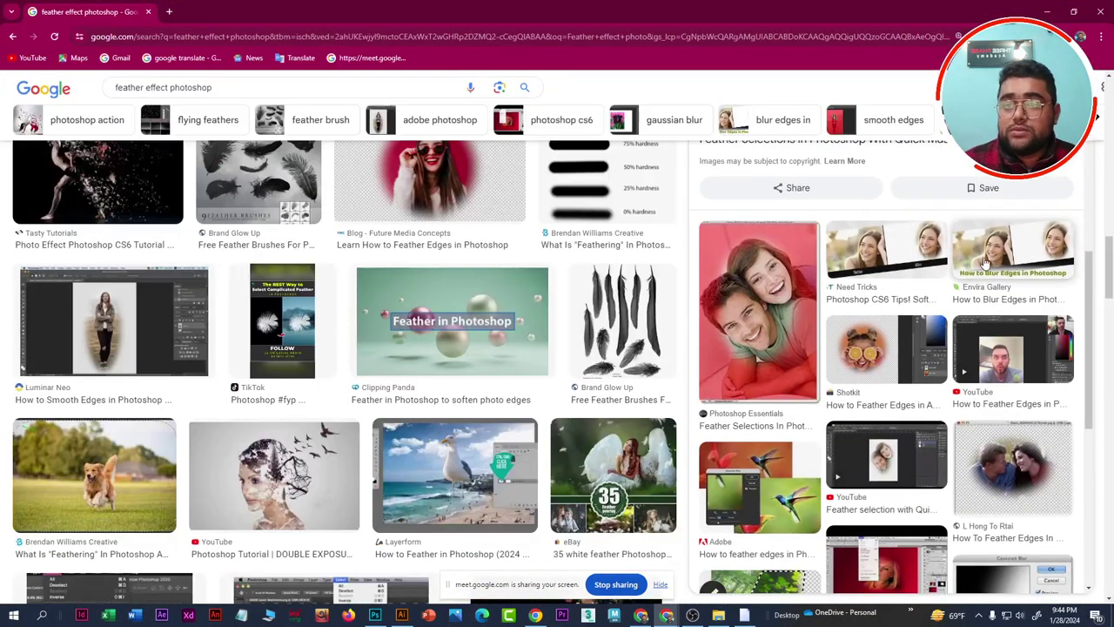
left_click(907, 253)
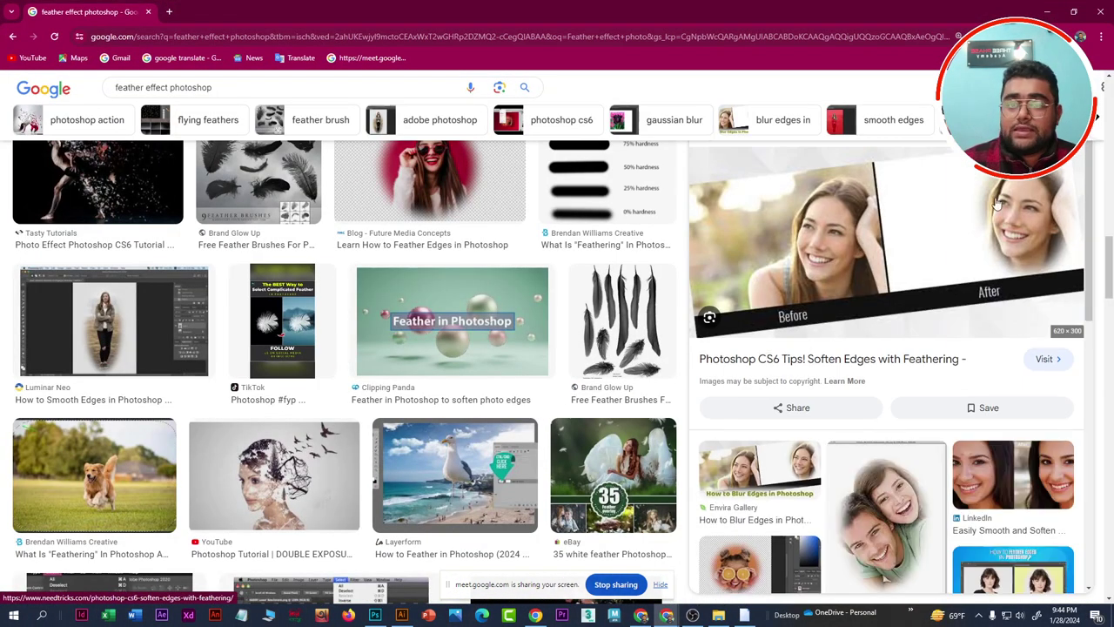
right_click(824, 206)
left_click(889, 393)
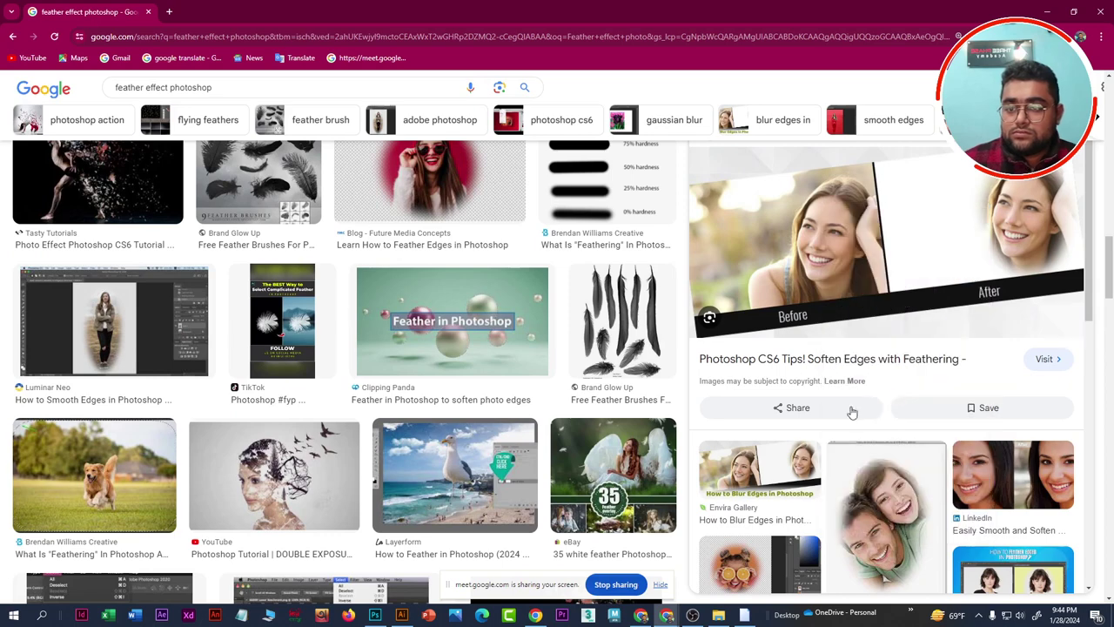
left_click(374, 615)
key("ctrl+v")
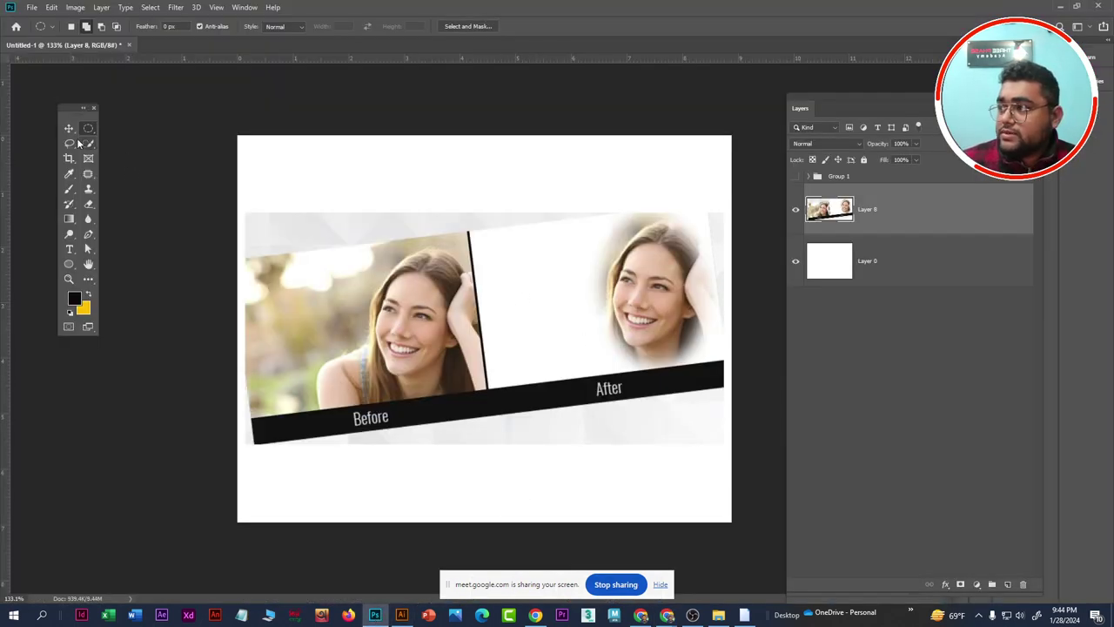
Zoom in to inspect the pasted before/after image, then hide its layer and select Group 1
key("v")
scroll(348, 368, "up", 2)
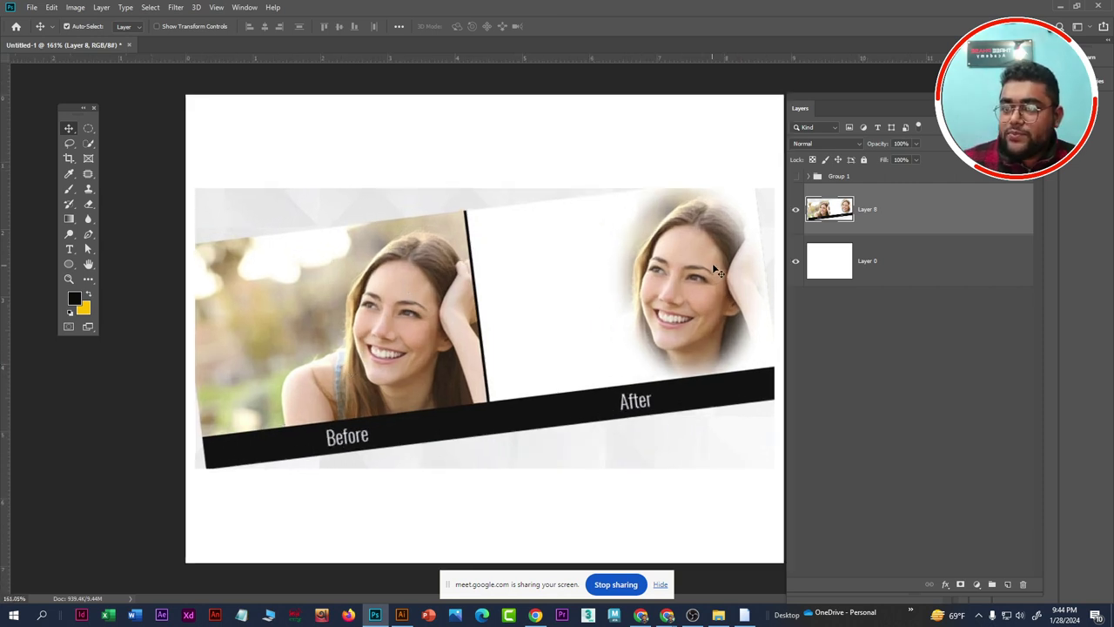
scroll(712, 263, "up", 1)
scroll(688, 239, "up", 1)
scroll(661, 215, "up", 1)
scroll(651, 212, "down", 1)
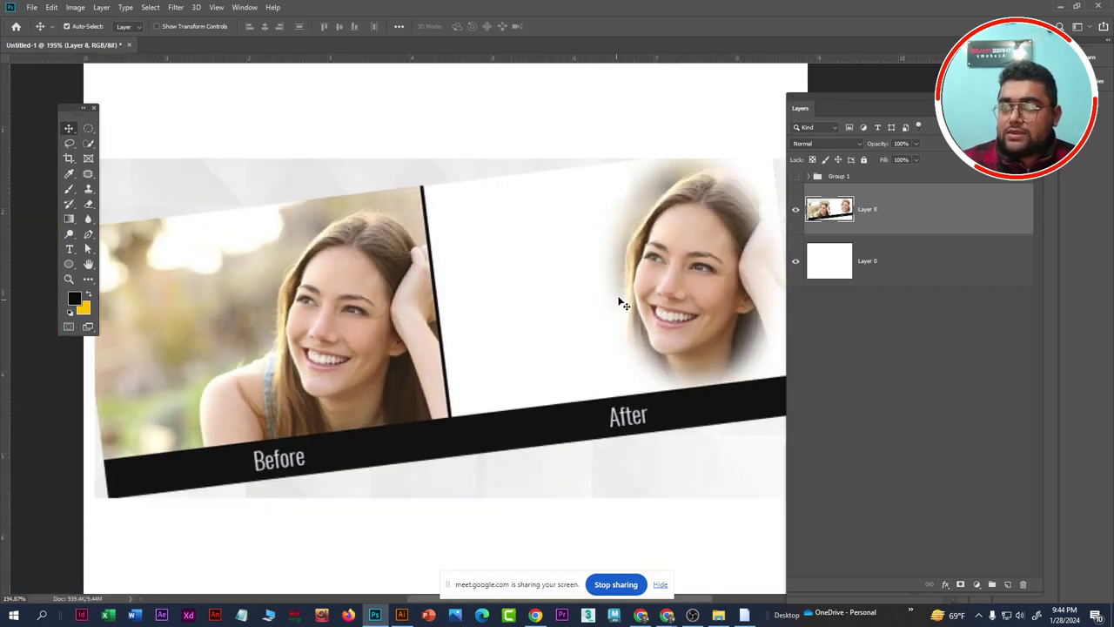
scroll(657, 252, "down", 1)
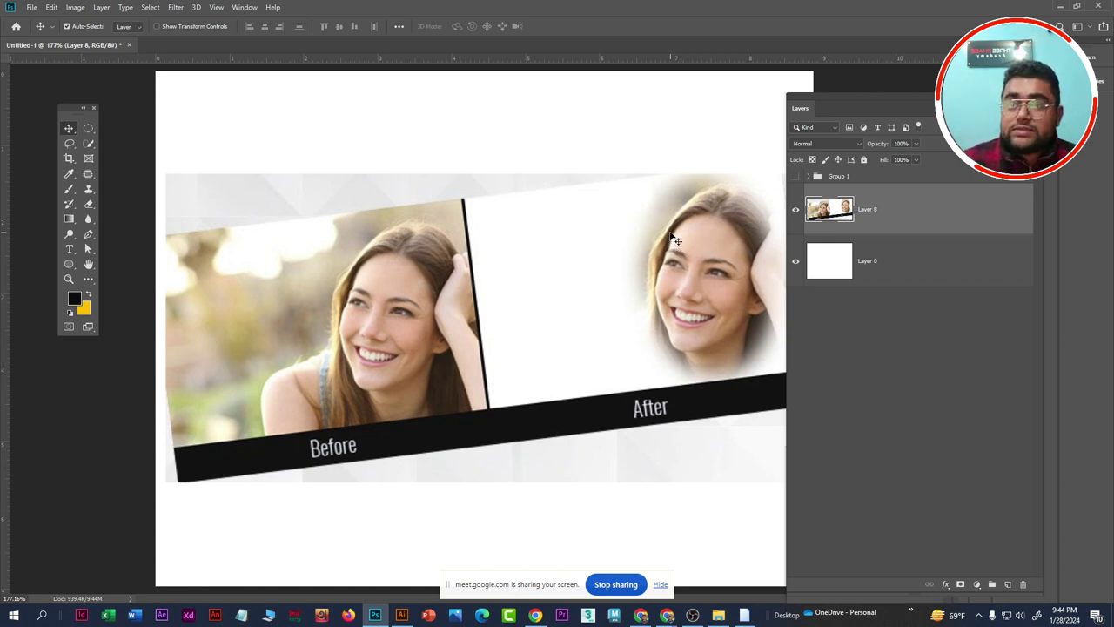
scroll(550, 269, "down", 1)
scroll(549, 269, "down", 2)
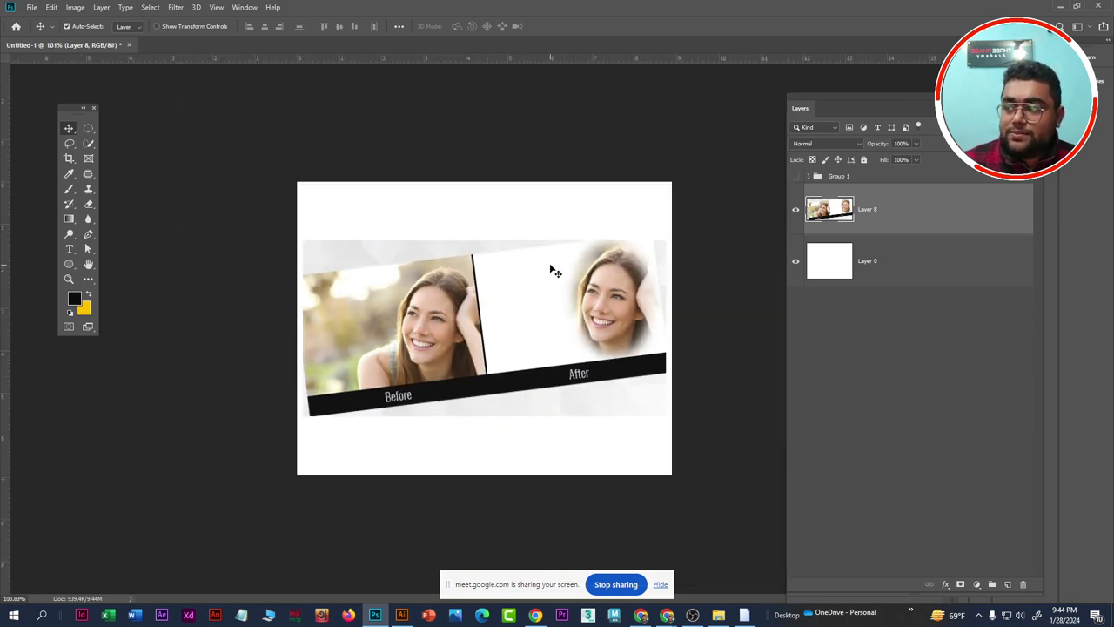
scroll(549, 269, "up", 2)
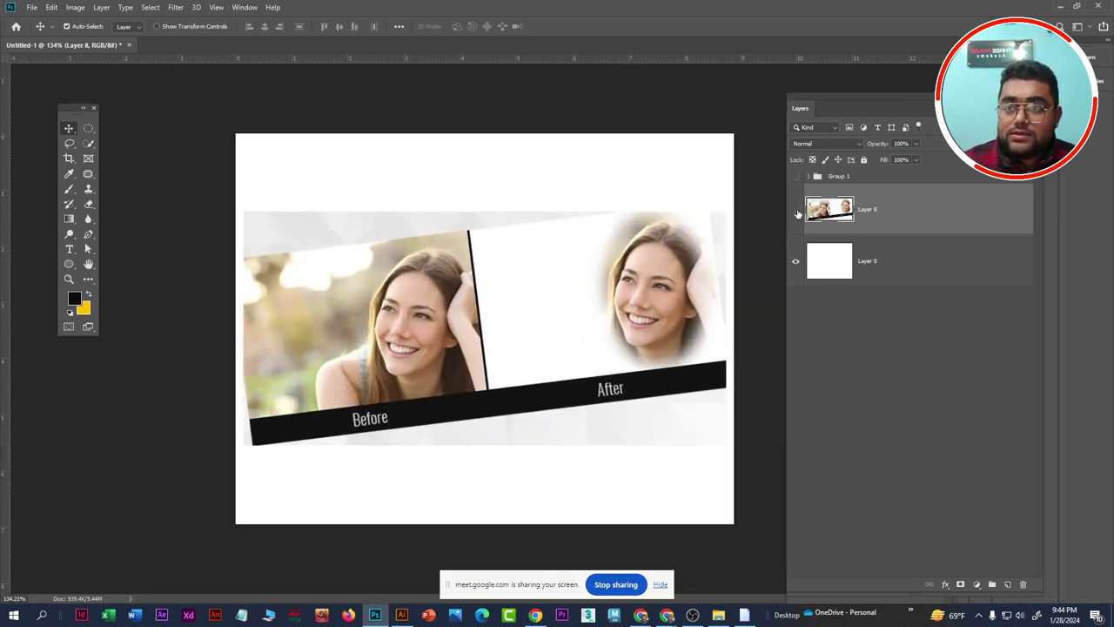
left_click(795, 210)
left_click(905, 179)
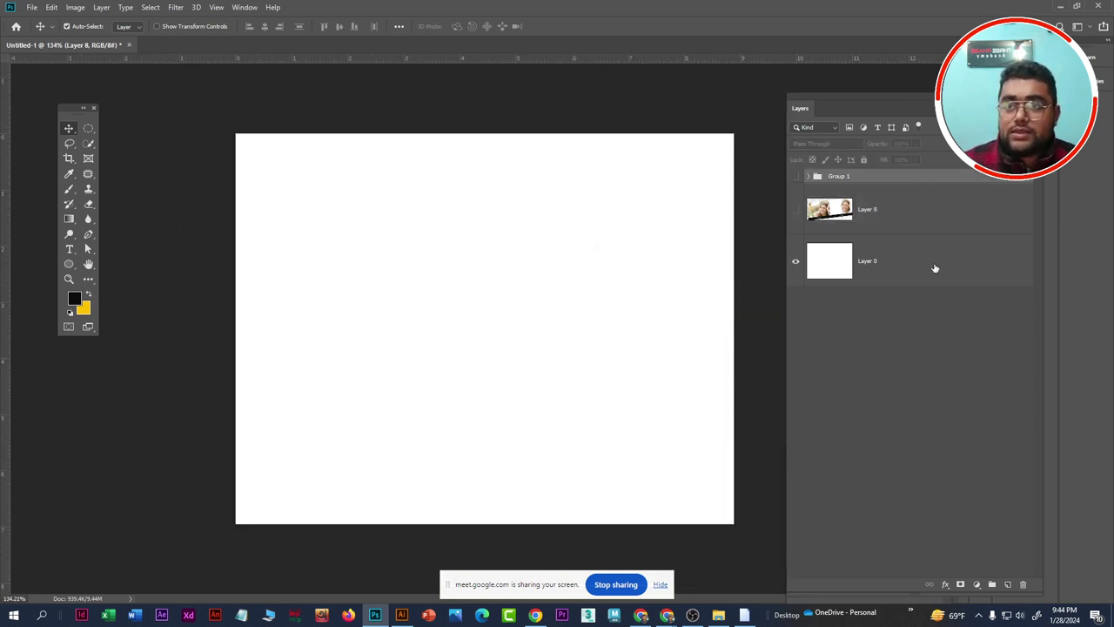
On a new layer, fill a circular selection left of centre with yellow and deselect
left_click(1008, 584)
left_click(87, 128)
mouse_move(359, 231)
left_mouse_down()
mouse_move(452, 340)
mouse_move(548, 396)
left_mouse_up()
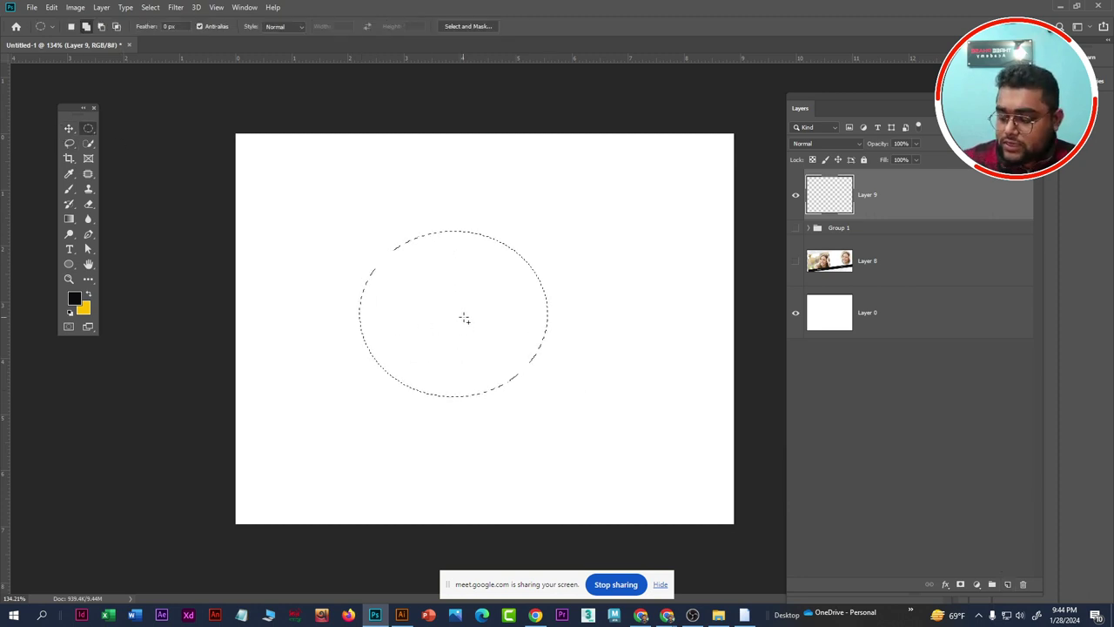
key("ctrl+d")
left_click_drag(258, 220, 427, 398)
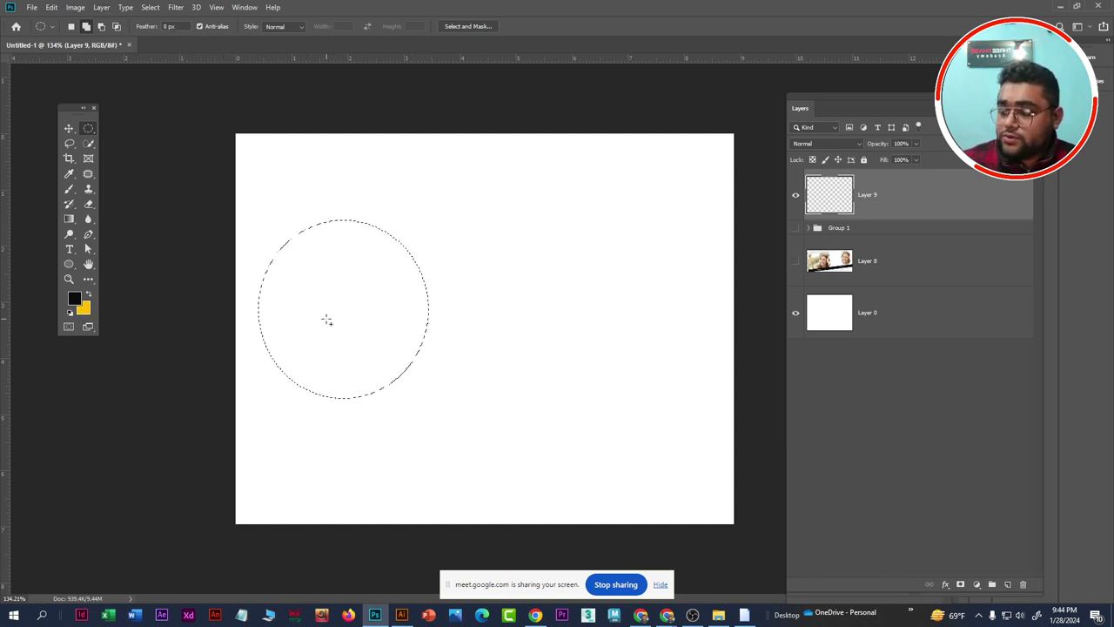
key("ctrl+BackSpace")
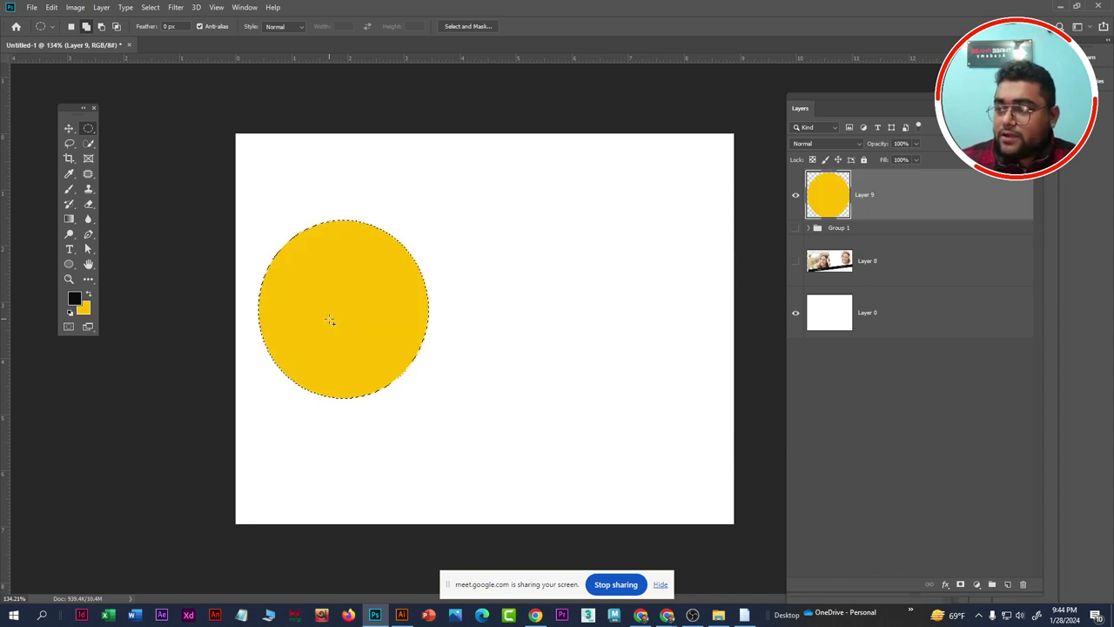
key("ctrl+d")
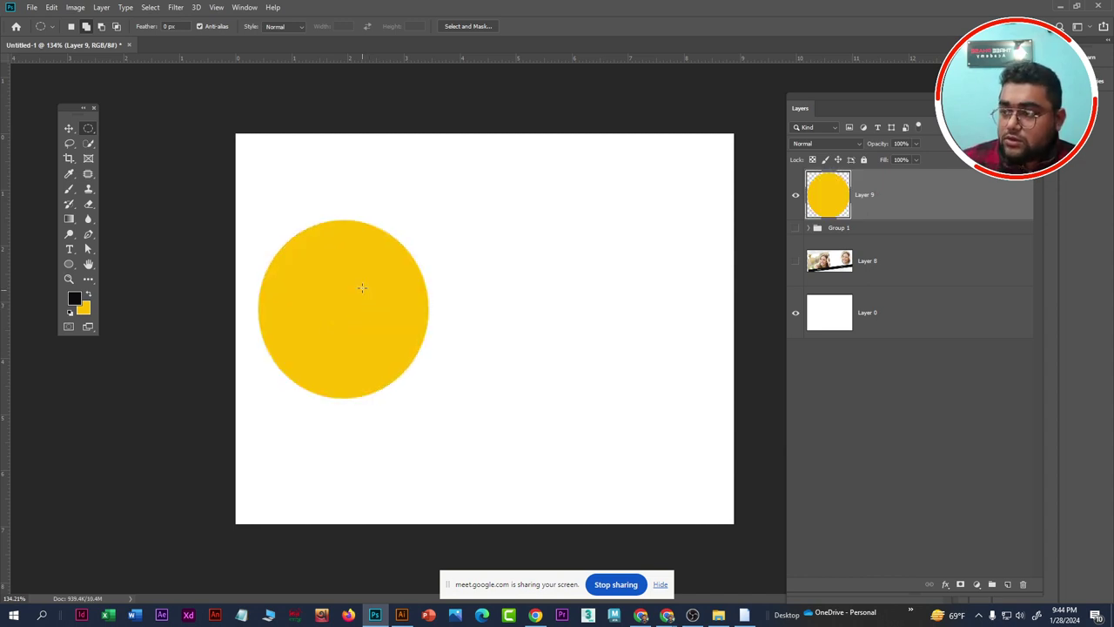
scroll(427, 309, "up", 5)
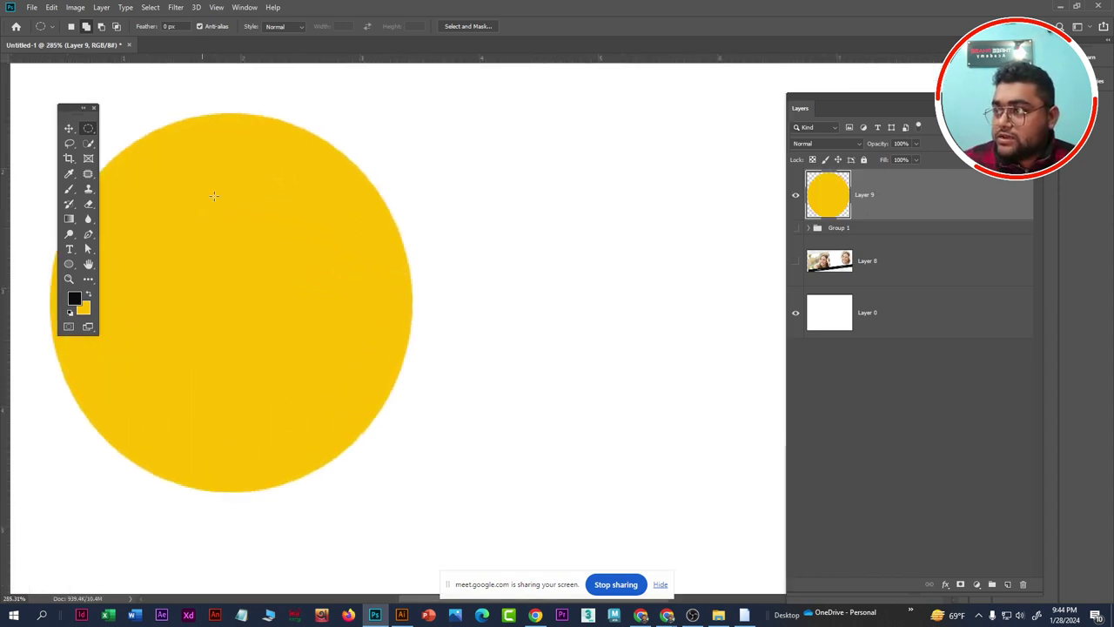
scroll(214, 196, "down", 2)
scroll(336, 261, "down", 2)
scroll(349, 271, "down", 2)
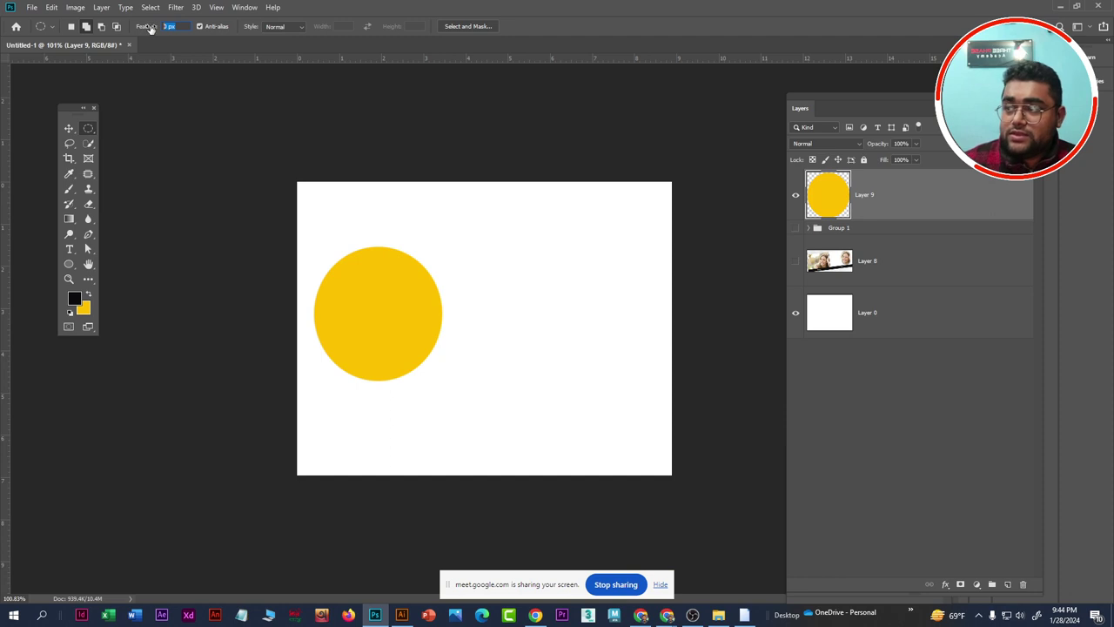
Draw a 30 px feathered circle beside the solid one and fill it yellow on a new layer
type("30")
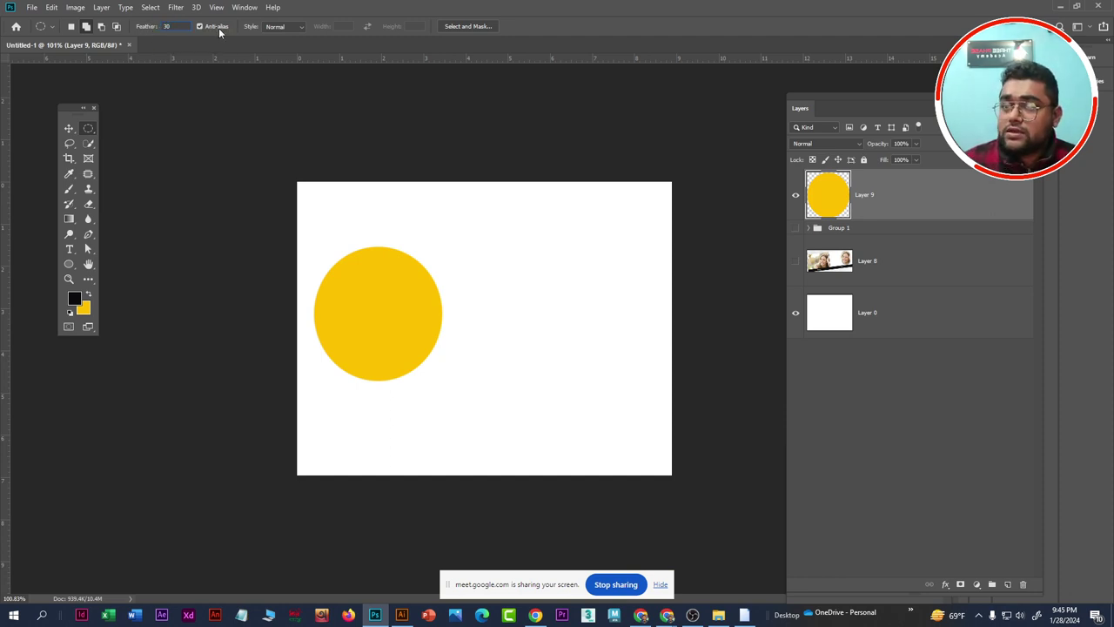
left_click_drag(548, 311, 614, 380)
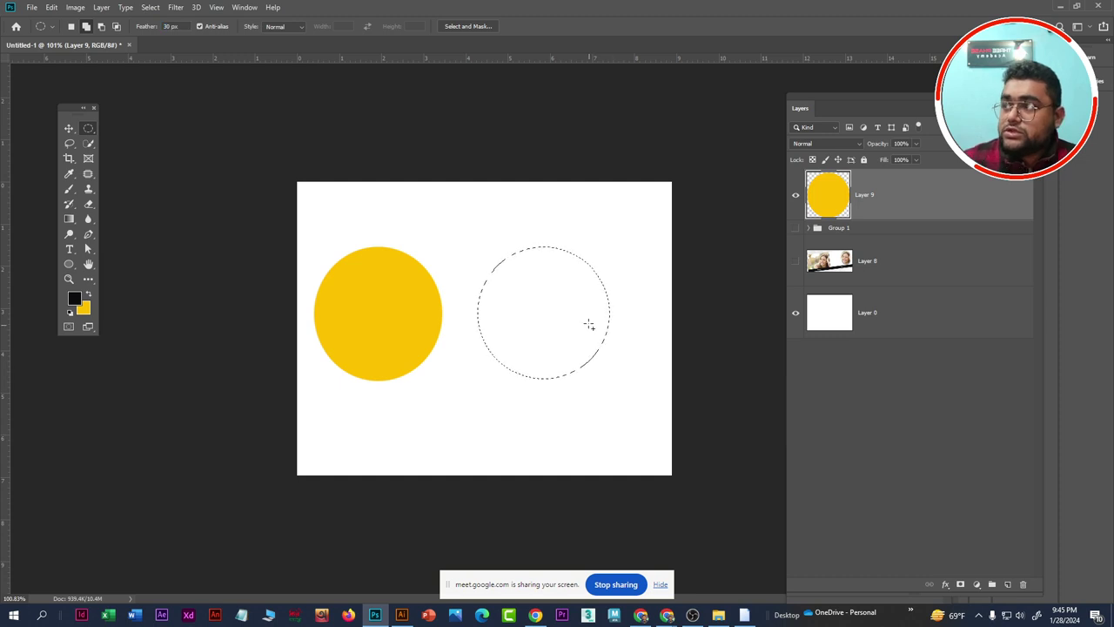
left_click(1007, 584)
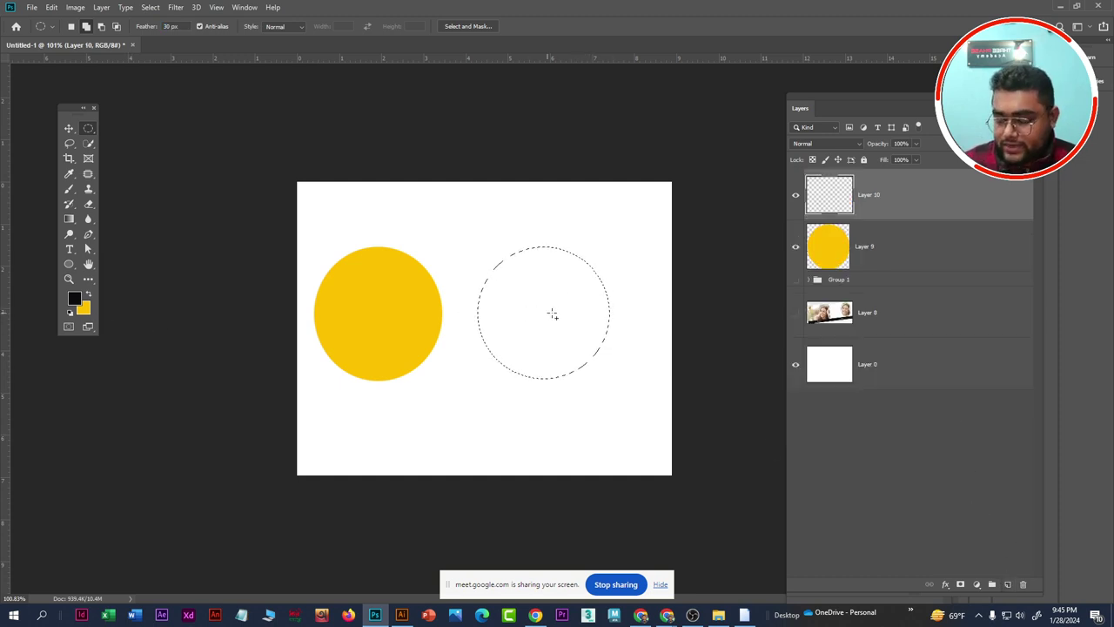
key("ctrl+BackSpace")
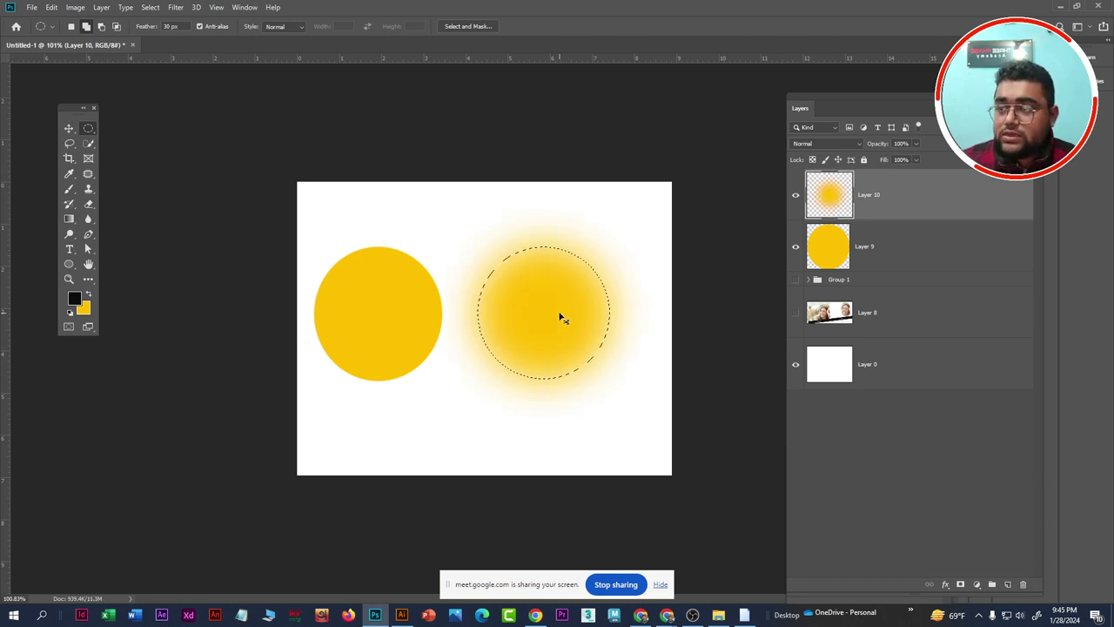
key("ctrl+d")
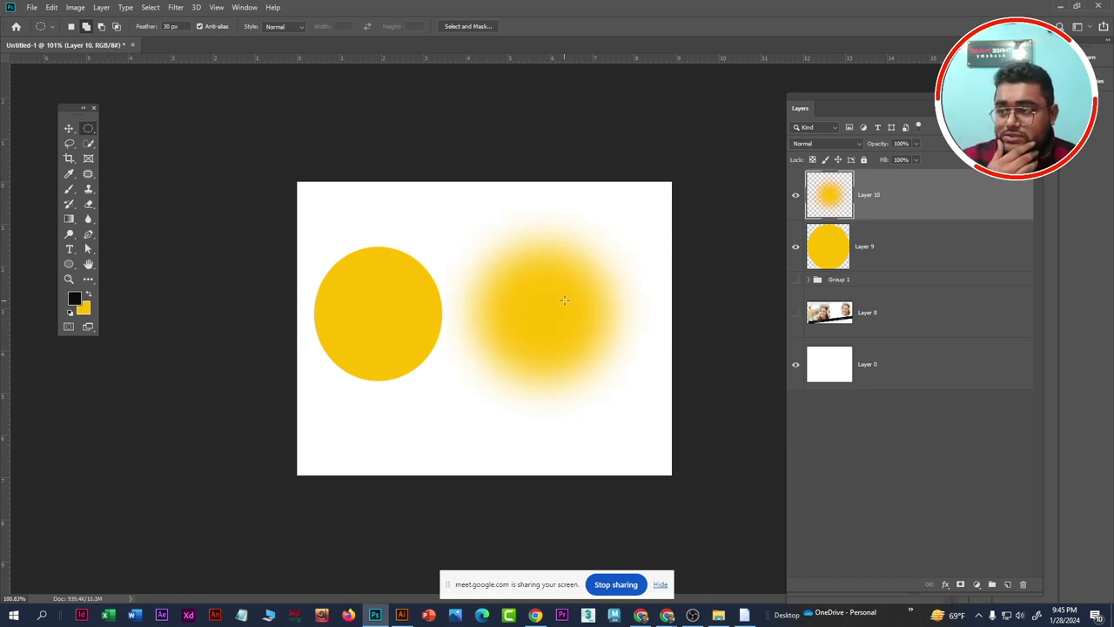
Move the feathered circle up-left next to the solid circle and lower the solid one slightly
key("ctrl+plus")
key("ctrl+plus")
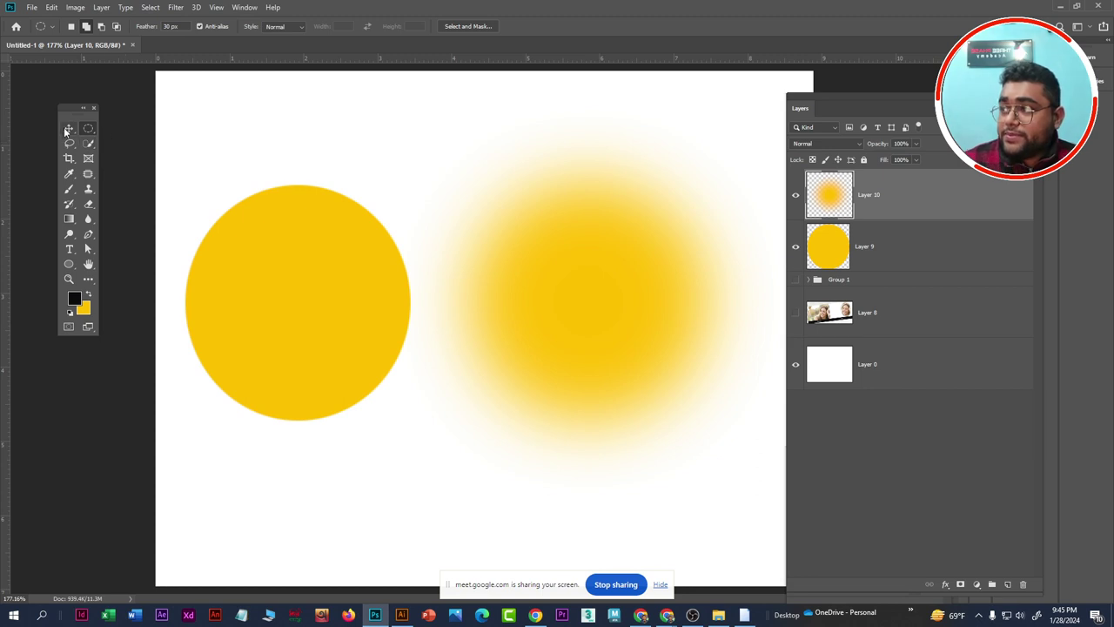
left_click(69, 128)
mouse_move(667, 276)
left_mouse_down()
mouse_move(604, 224)
mouse_move(614, 298)
left_mouse_up()
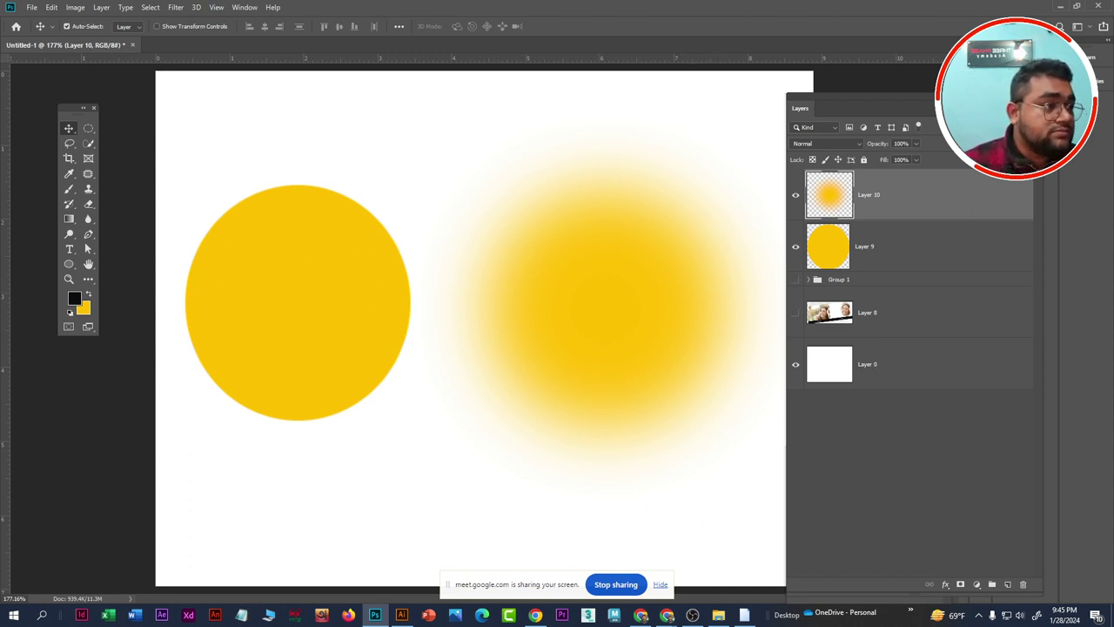
left_click_drag(340, 281, 340, 286)
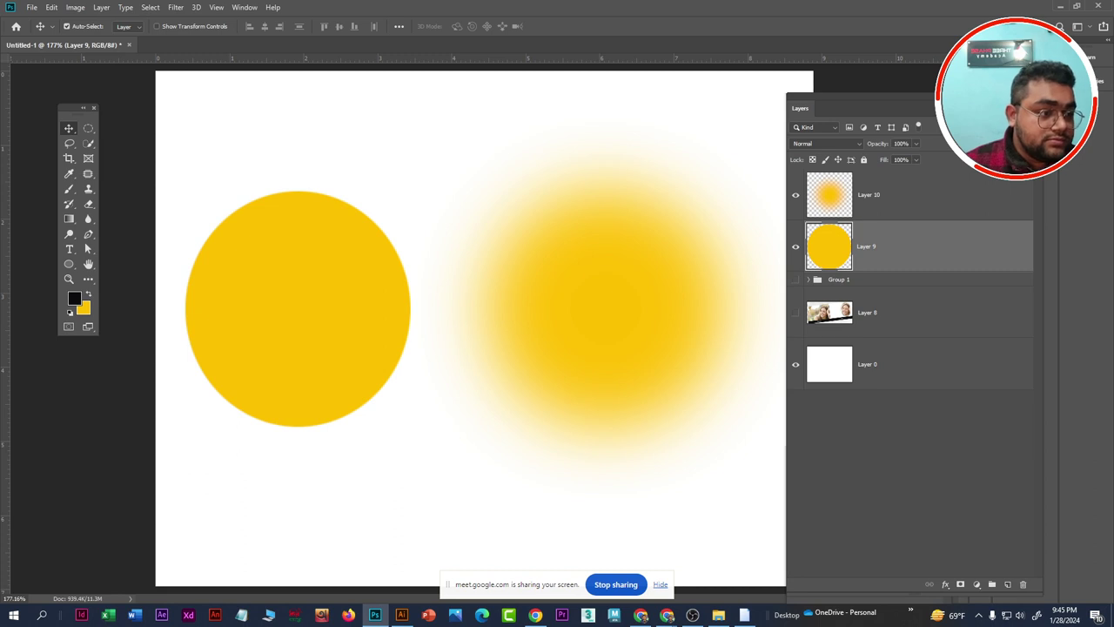
left_click(667, 614)
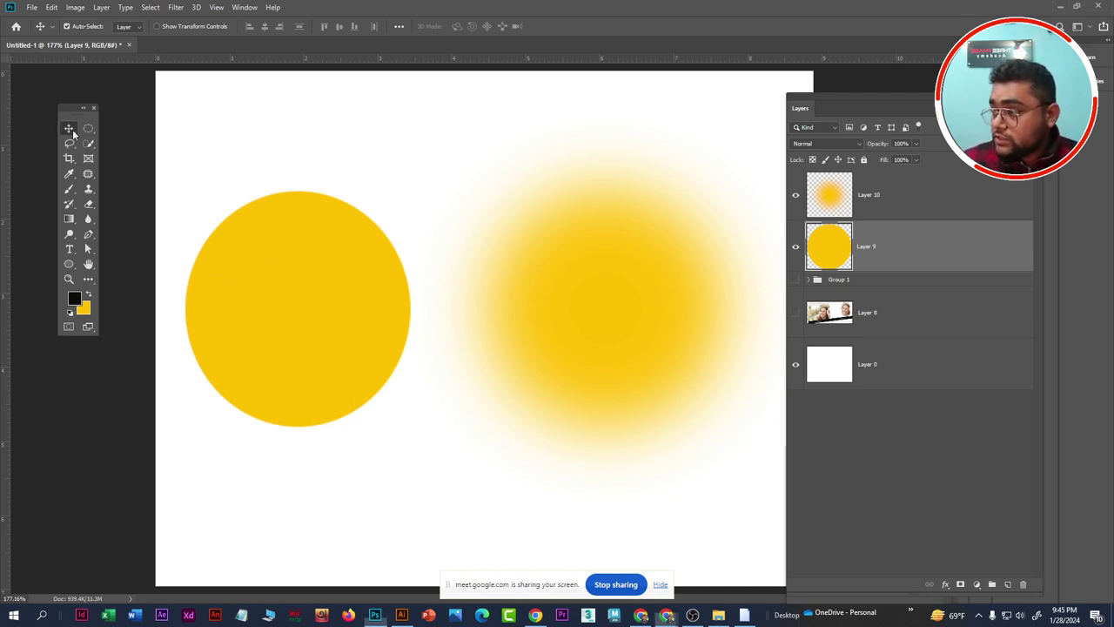
Fine-tune both circles so the feathered circle sits level with the solid one
left_click_drag(260, 290, 252, 283)
left_click(622, 299)
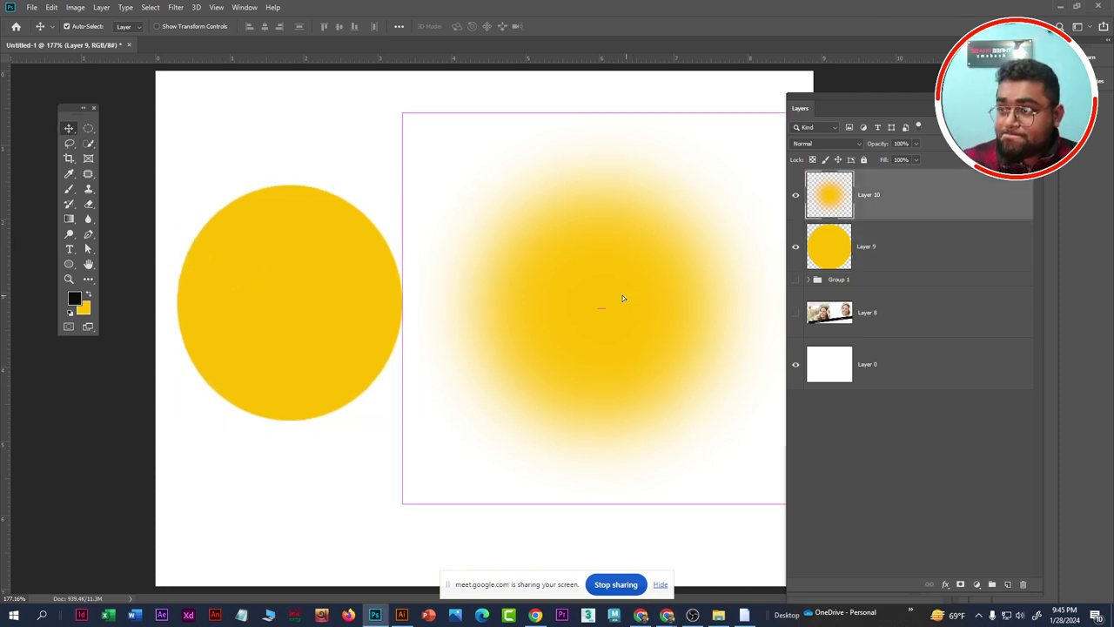
left_click_drag(622, 299, 619, 295)
scroll(483, 308, "down", 3)
scroll(497, 316, "up", 2)
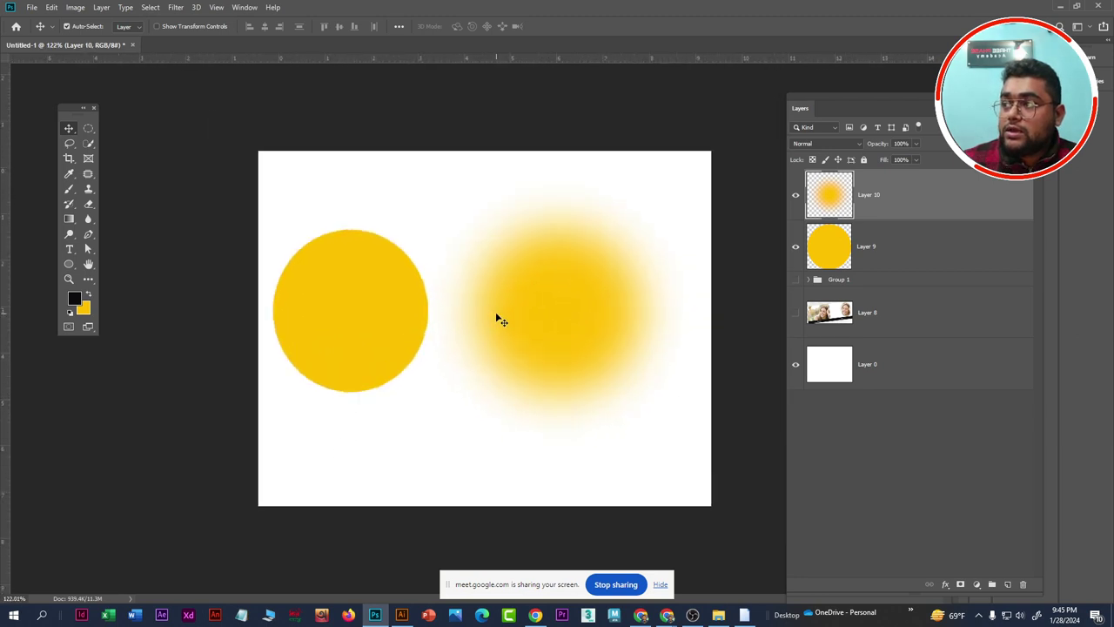
scroll(495, 312, "up", 1)
left_click(88, 128)
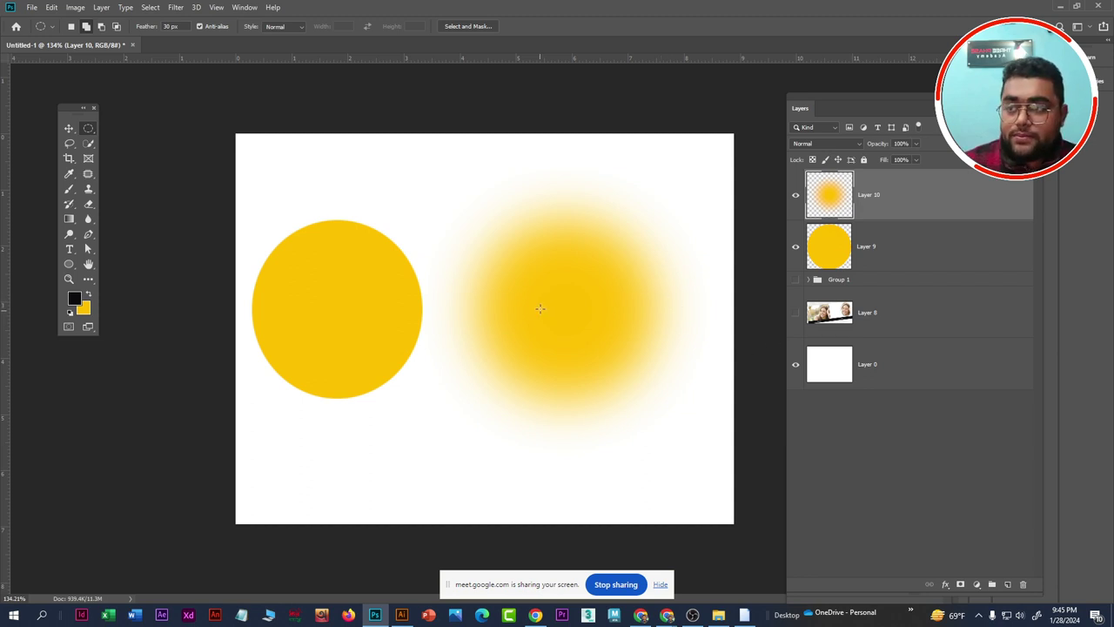
left_click(68, 128)
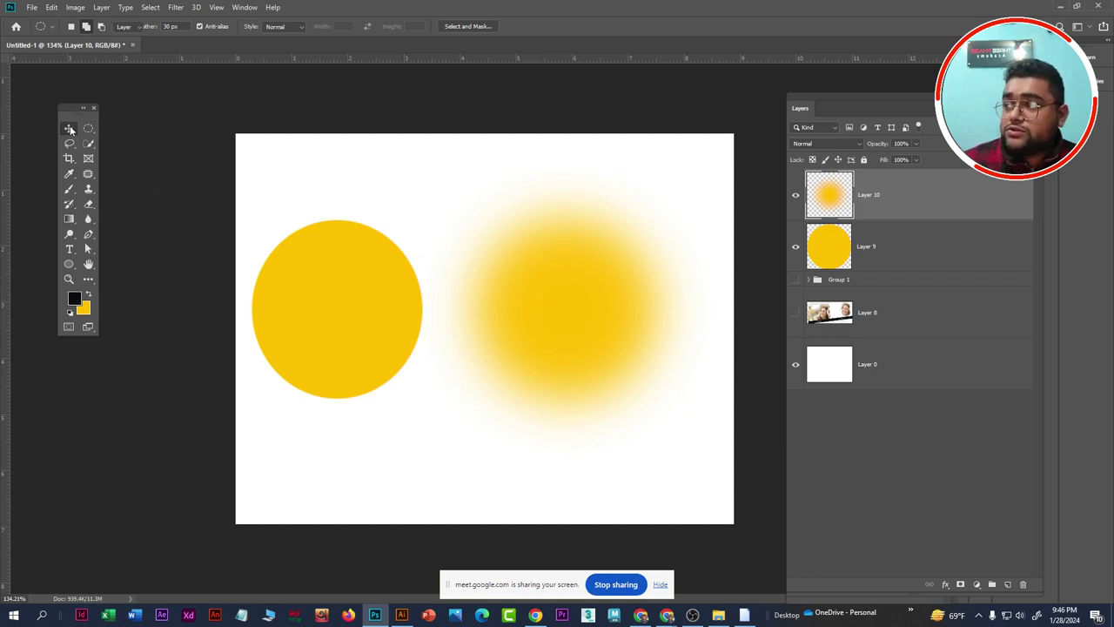
left_click(88, 128)
Delete both circle layers, add a new Layer 9 filled black, and an empty Layer 10 above
key("Delete")
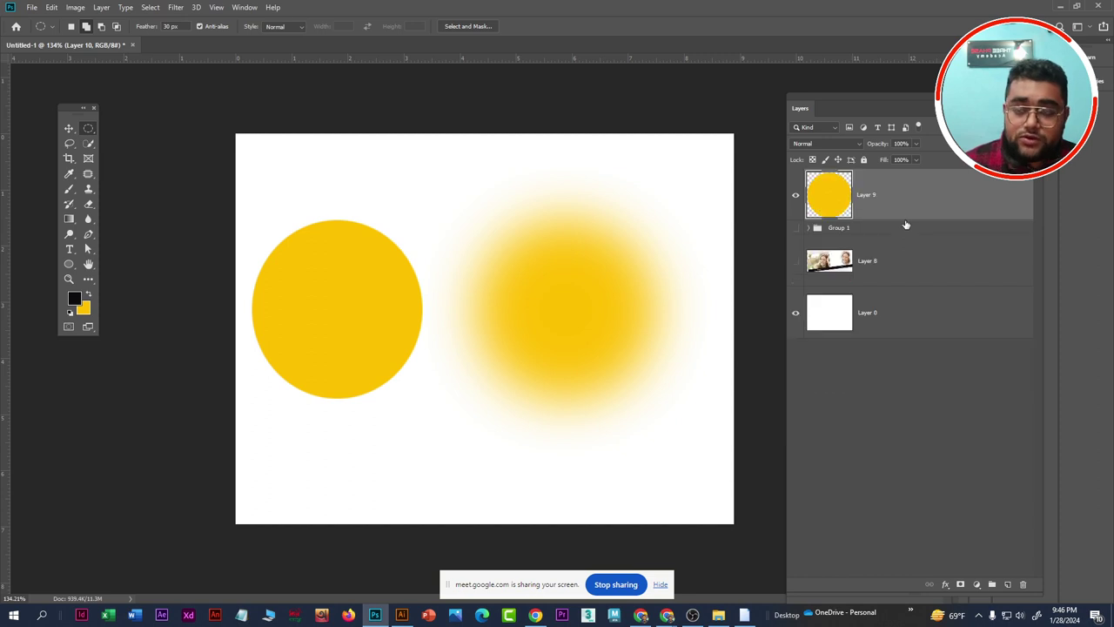
key("Delete")
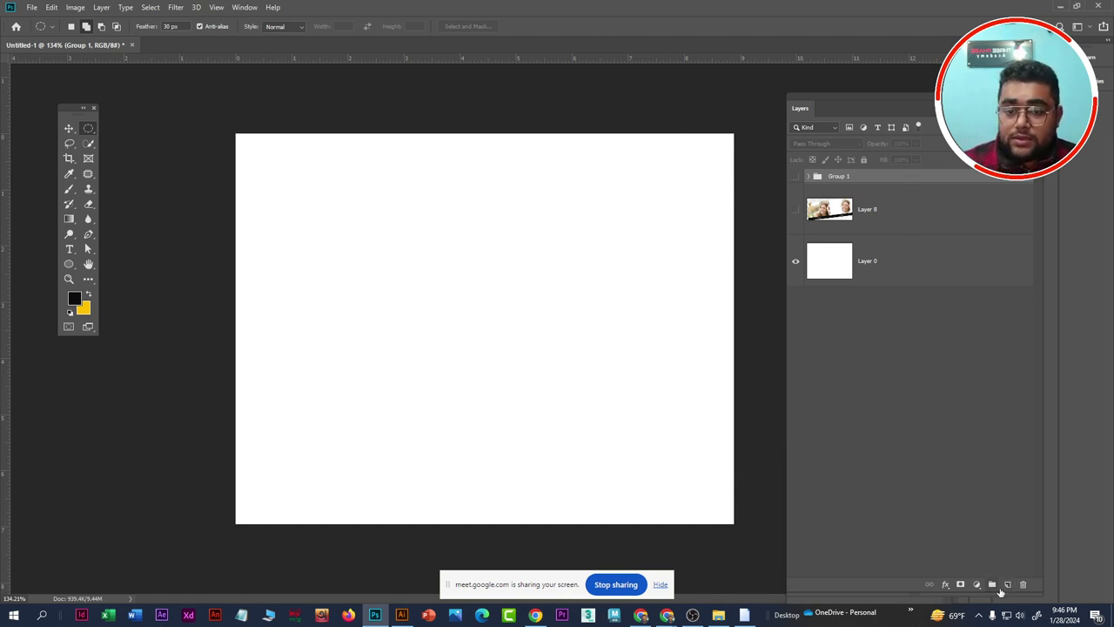
left_click(1007, 584)
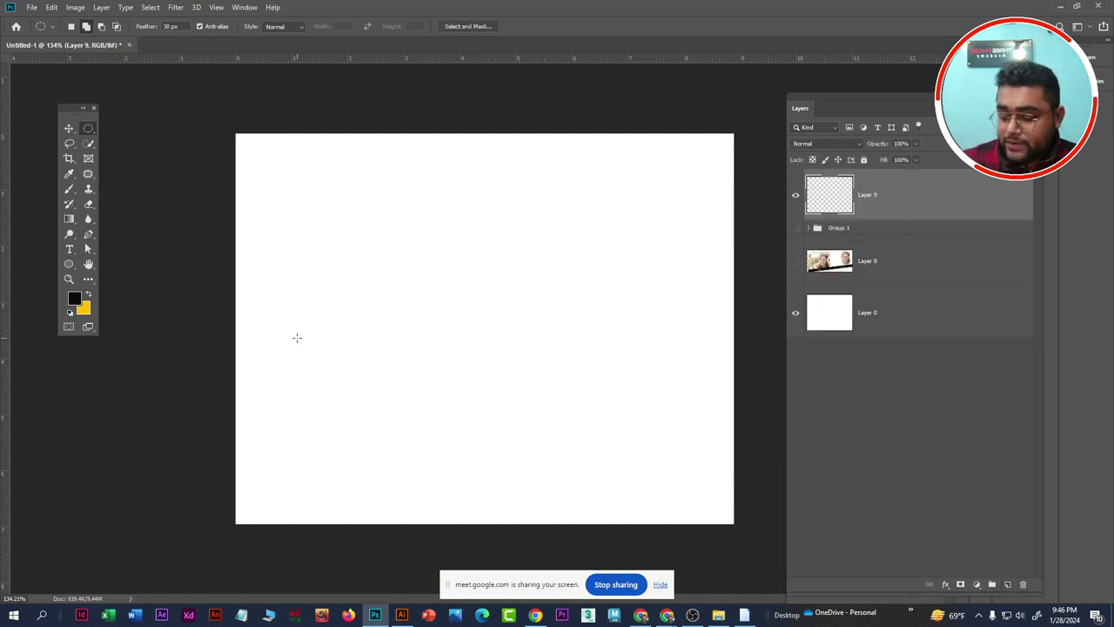
key("alt+BackSpace")
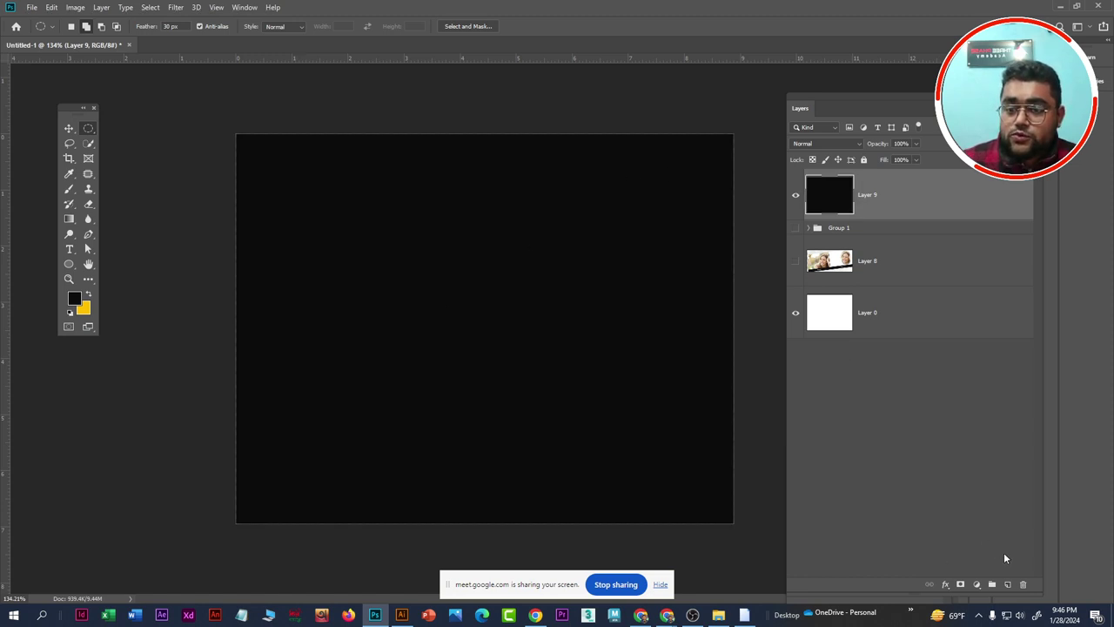
left_click(1007, 584)
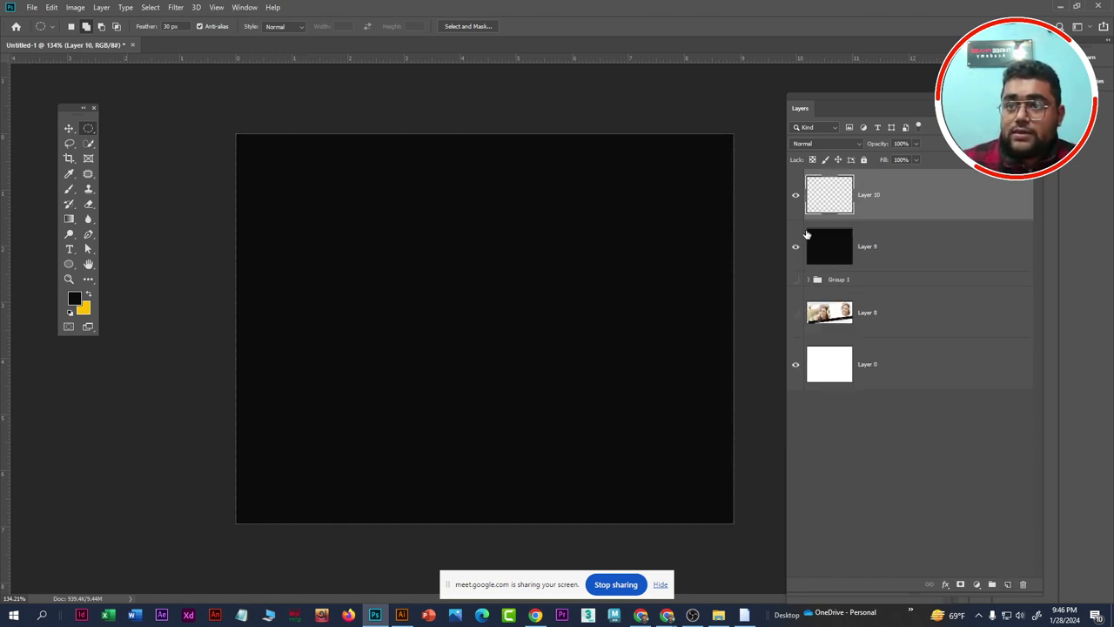
right_click(88, 129)
left_click(150, 139)
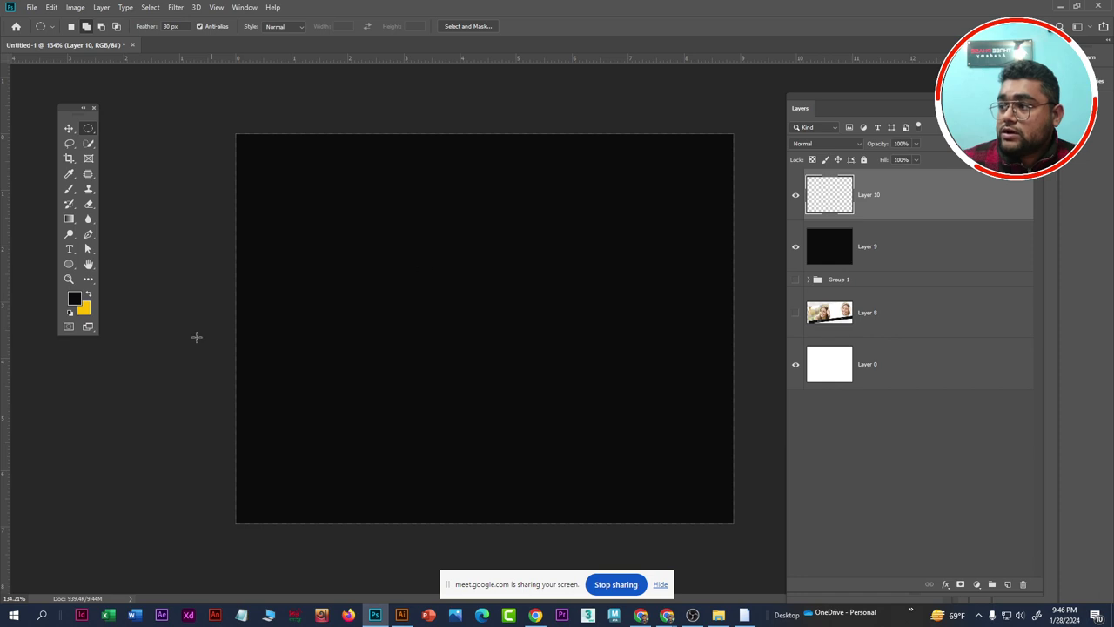
Set the background colour to white (ffffff), then draw and drop a test circular selection
key("i")
left_click(83, 308)
type("ffffff")
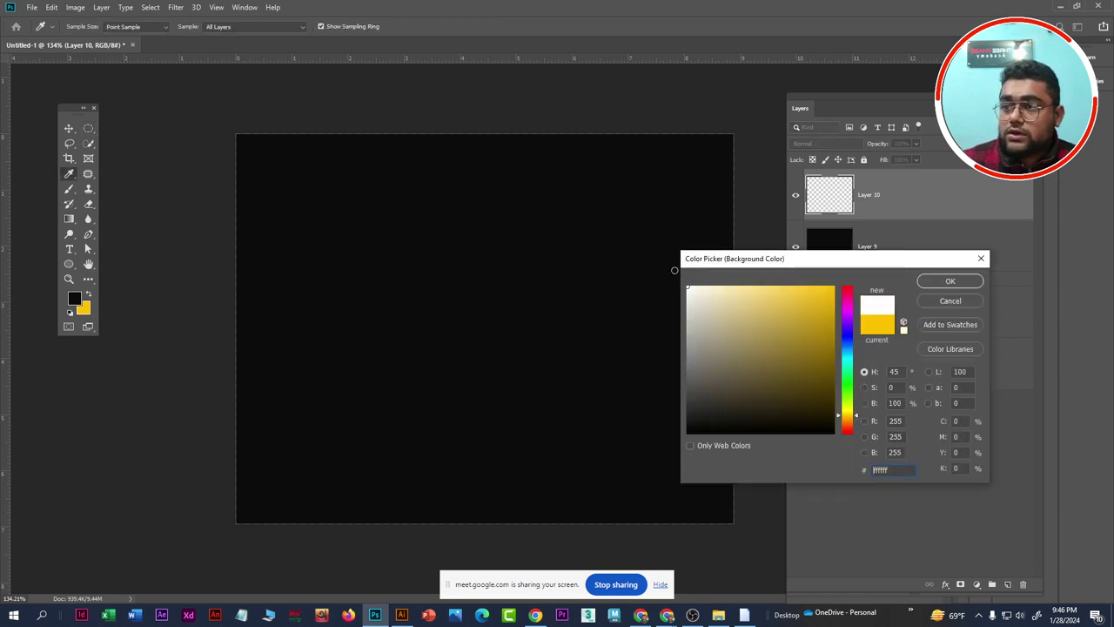
left_click(949, 283)
left_click_drag(383, 252, 562, 426)
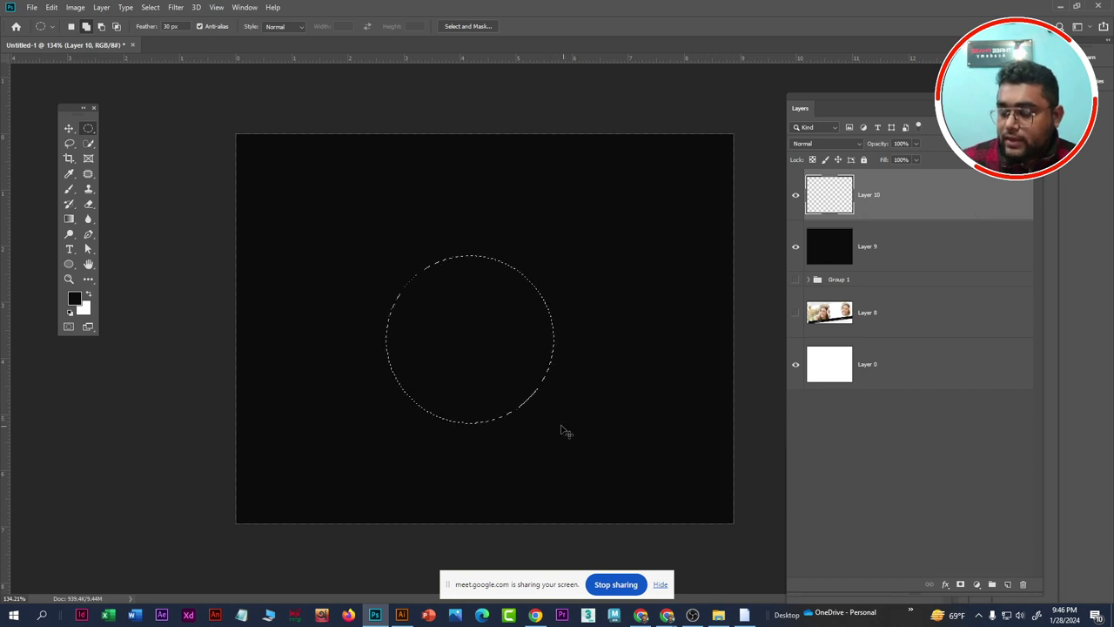
left_click(559, 422)
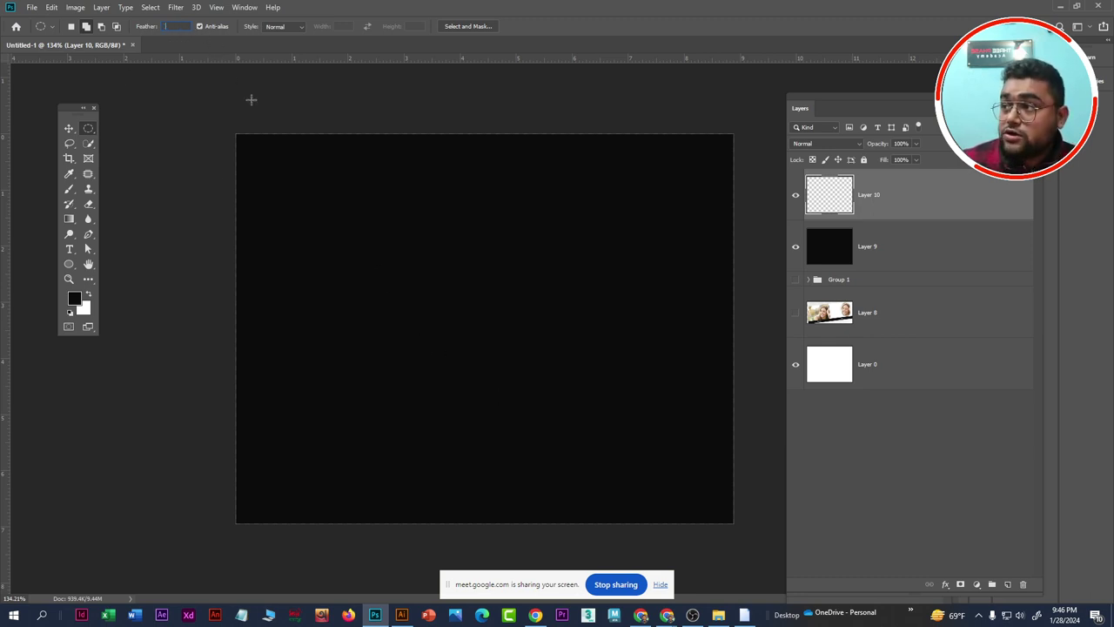
Dismiss the feather error and draw a circular selection near the canvas centre
key("Return")
left_click(539, 228)
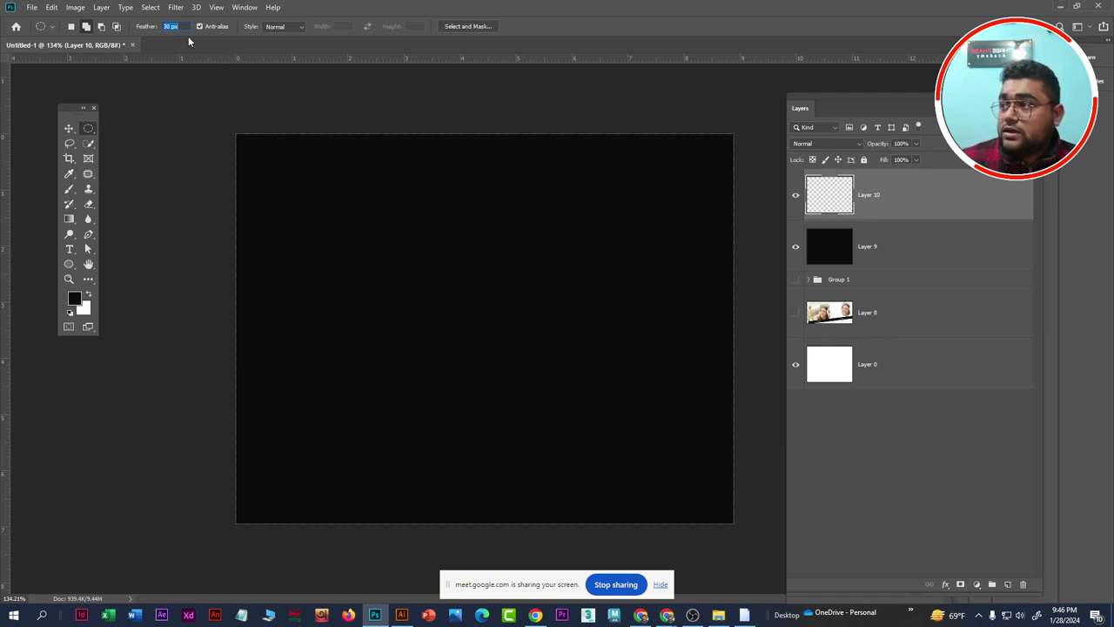
type("0")
left_click(69, 128)
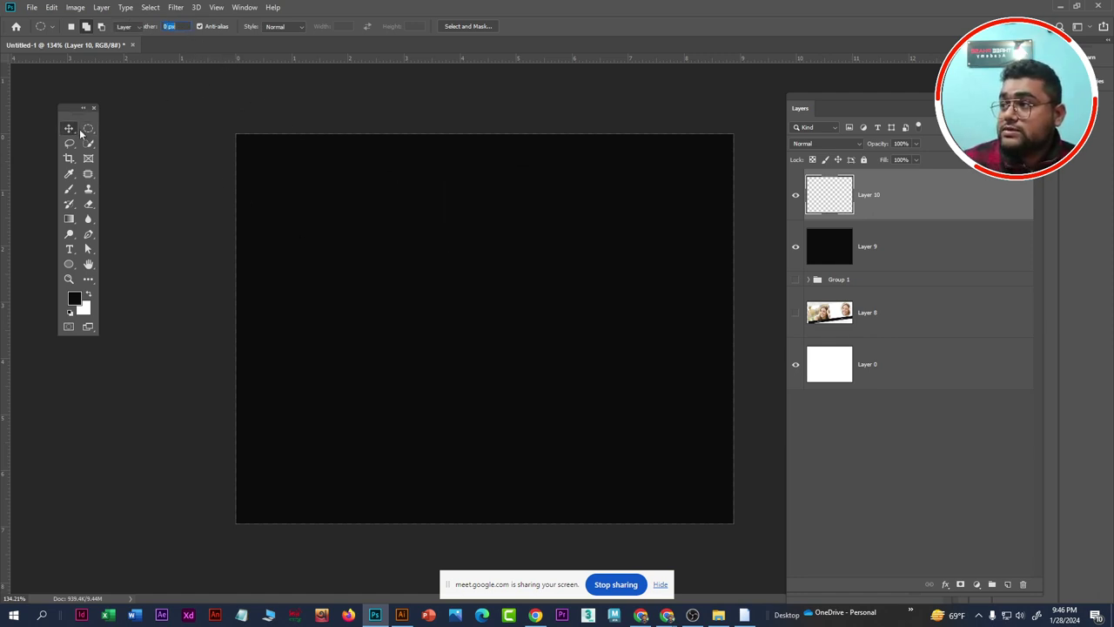
left_click(89, 128)
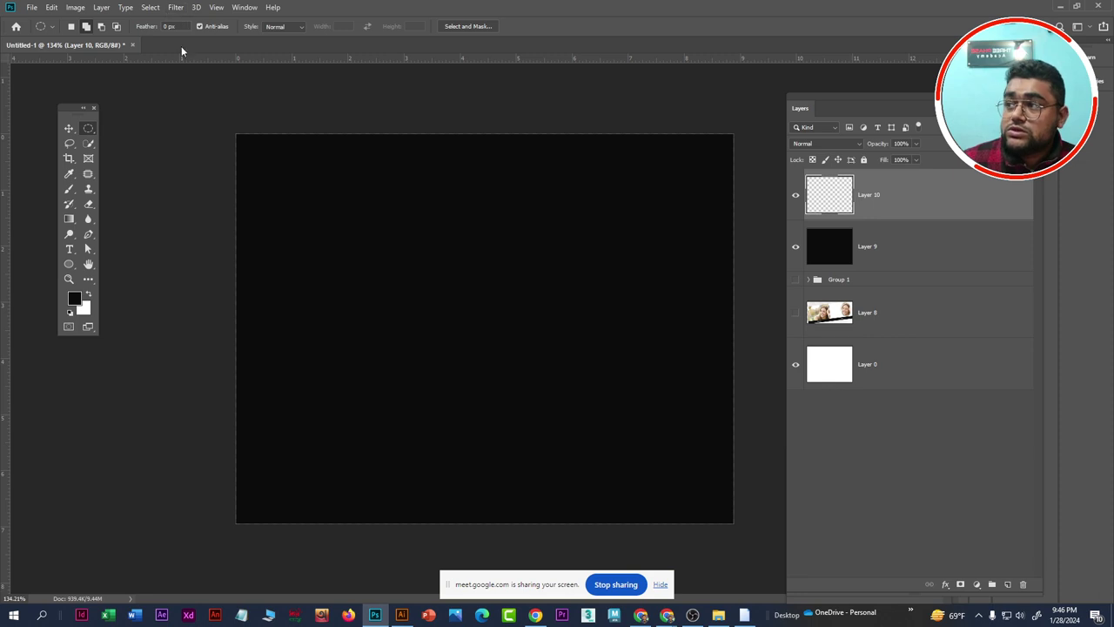
left_click_drag(356, 201, 548, 385)
left_click(487, 302)
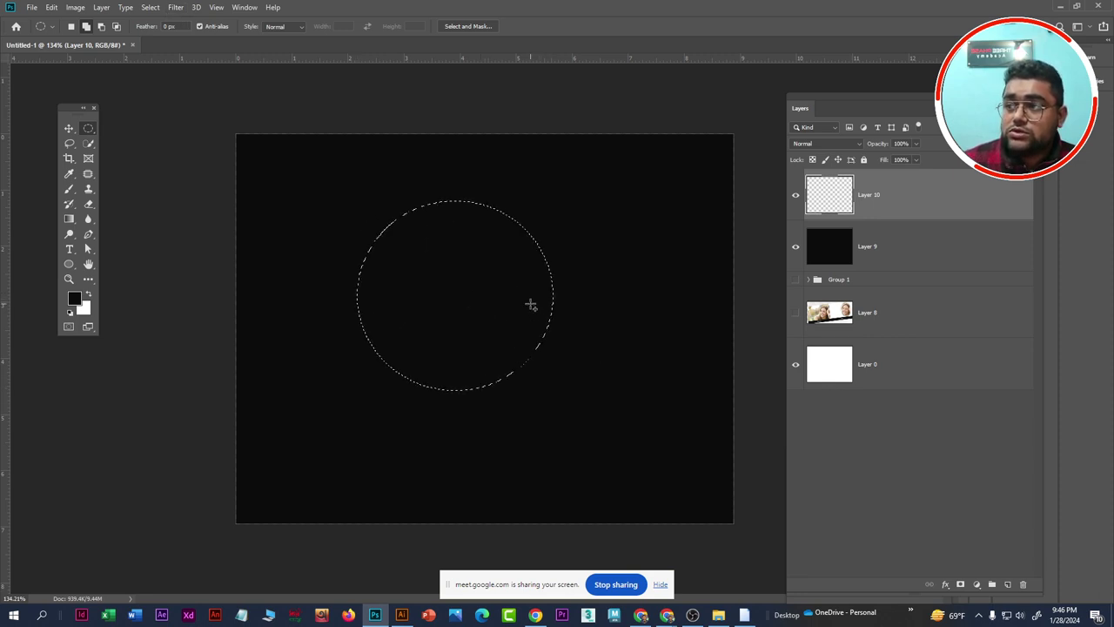
Set the Elliptical Marquee feather amount to 30 px
left_click(168, 26)
type("3")
key("Return")
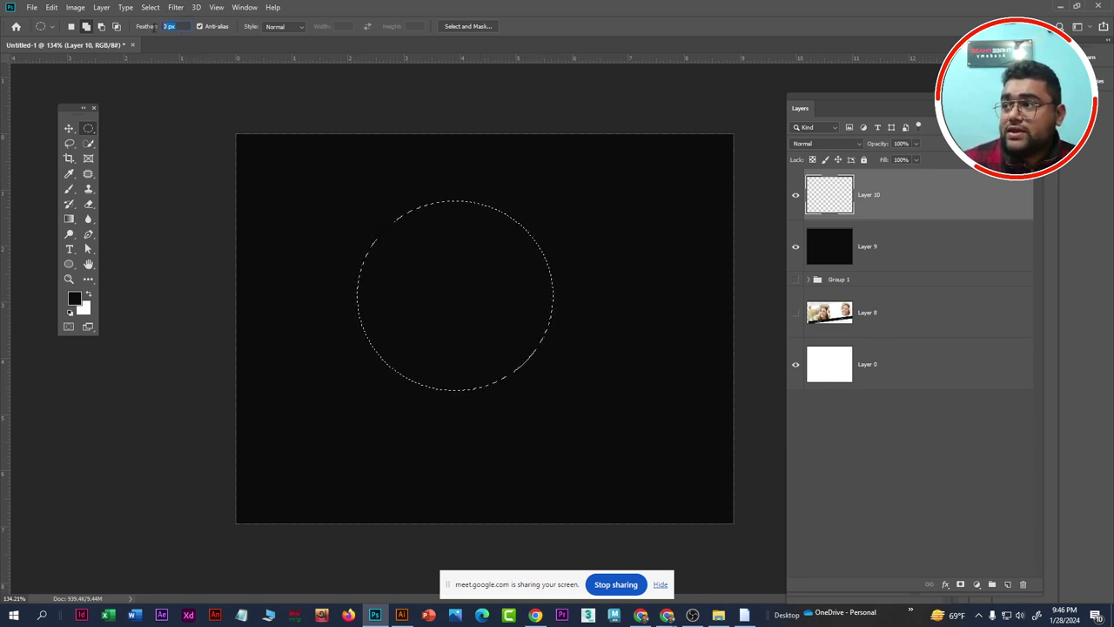
type("30")
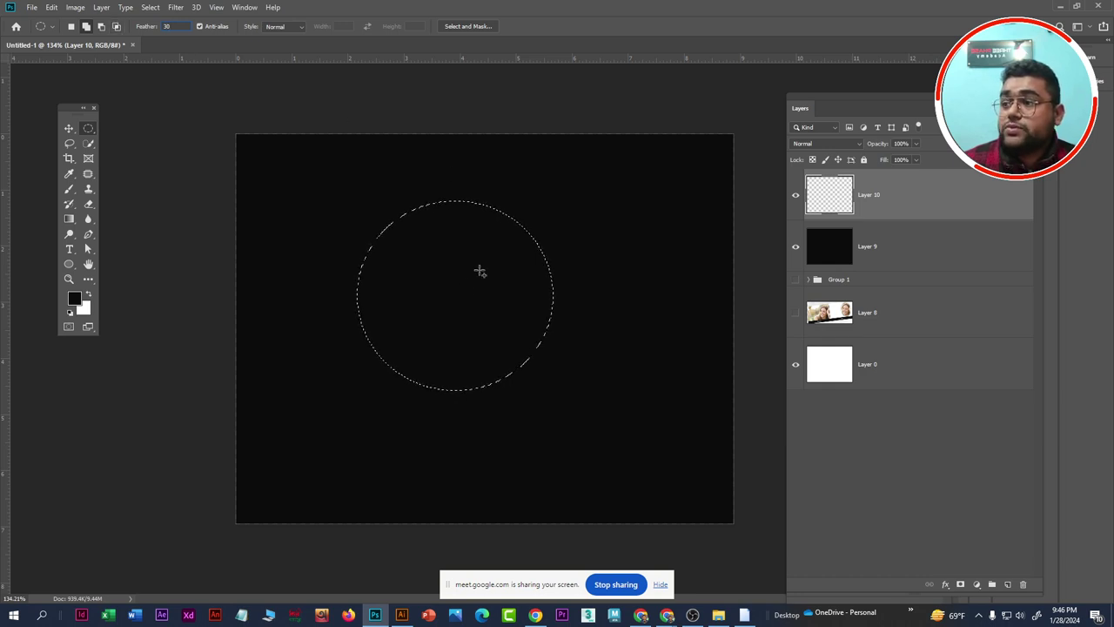
key("Return")
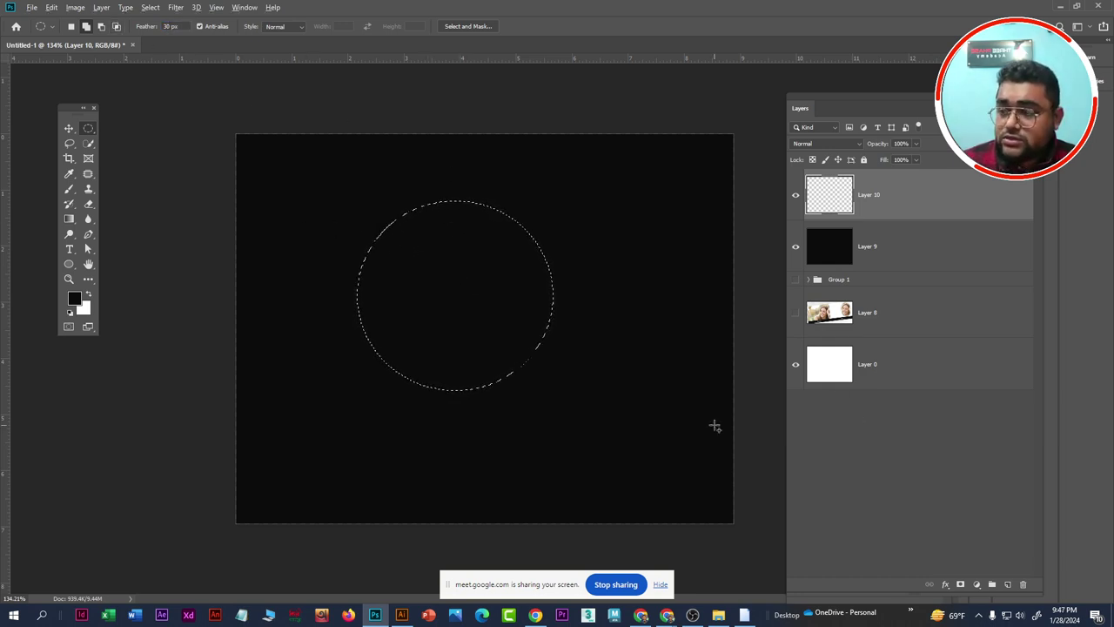
Fill the circle with white instead of black, then erase the fill and deselect
key("alt+BackSpace")
key("ctrl+z")
key("ctrl+BackSpace")
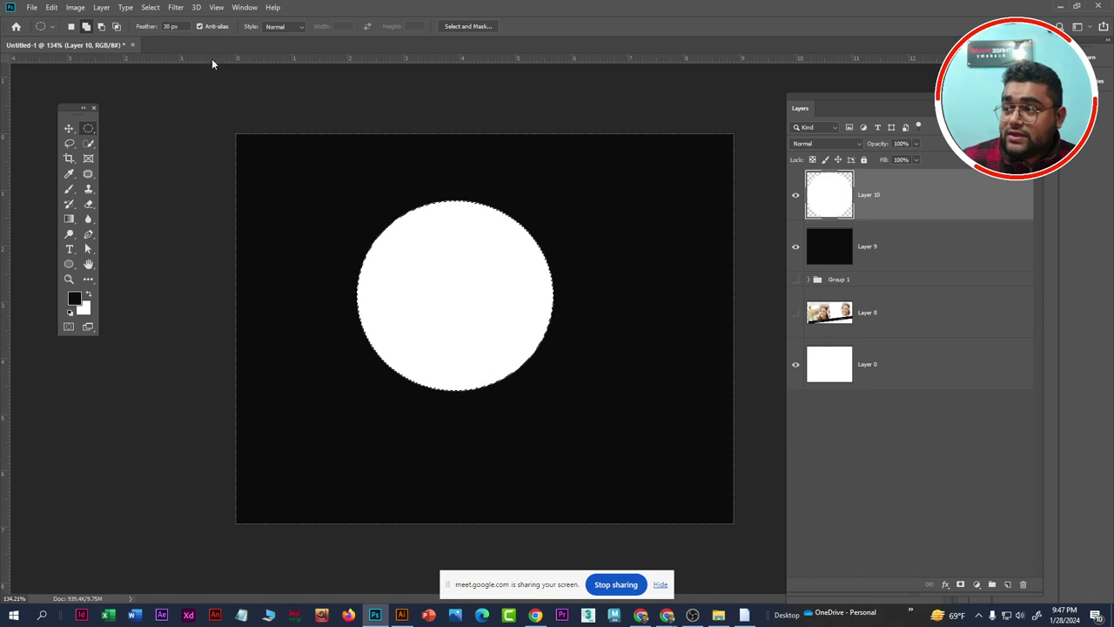
key("Delete")
key("ctrl+d")
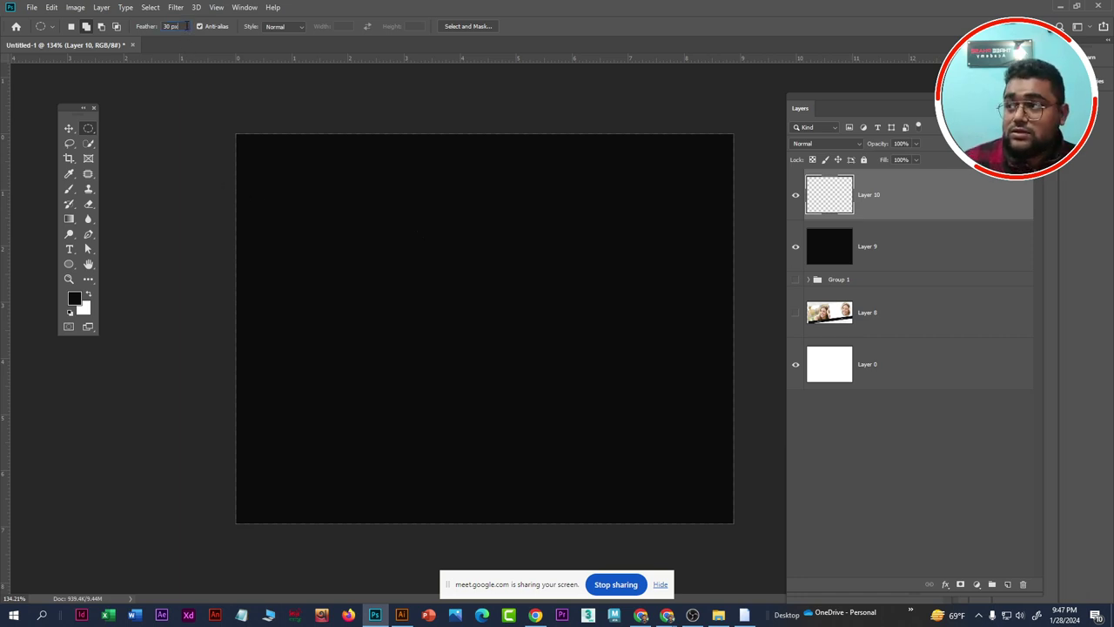
Fill a 20 px feathered circle with white on Layer 10, deselect, then hide Layer 10
left_click(140, 26)
type("20")
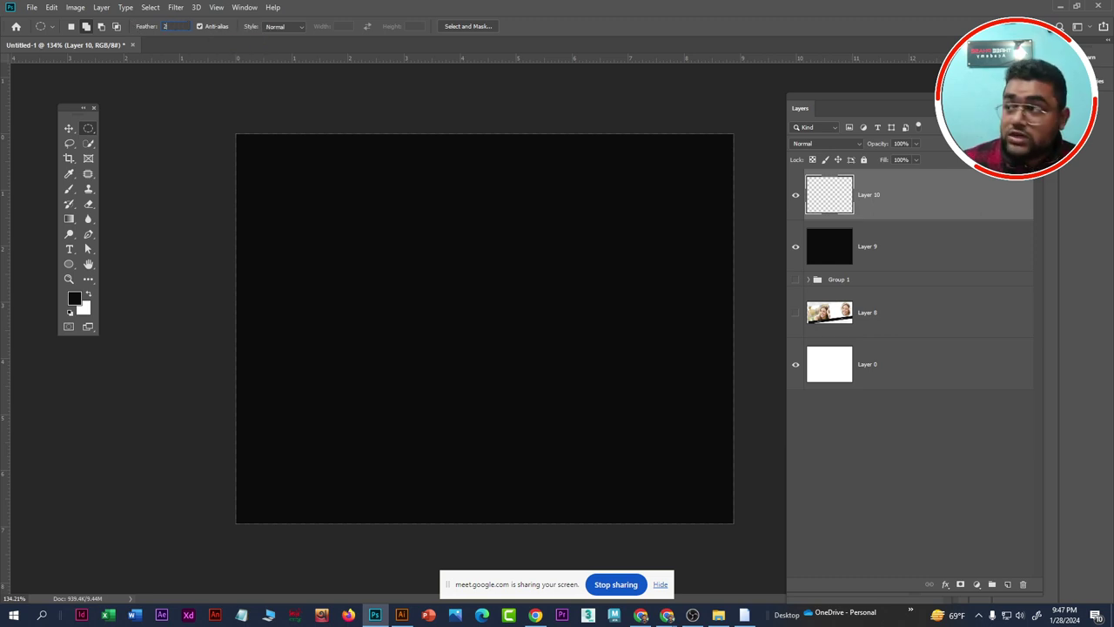
key("Return")
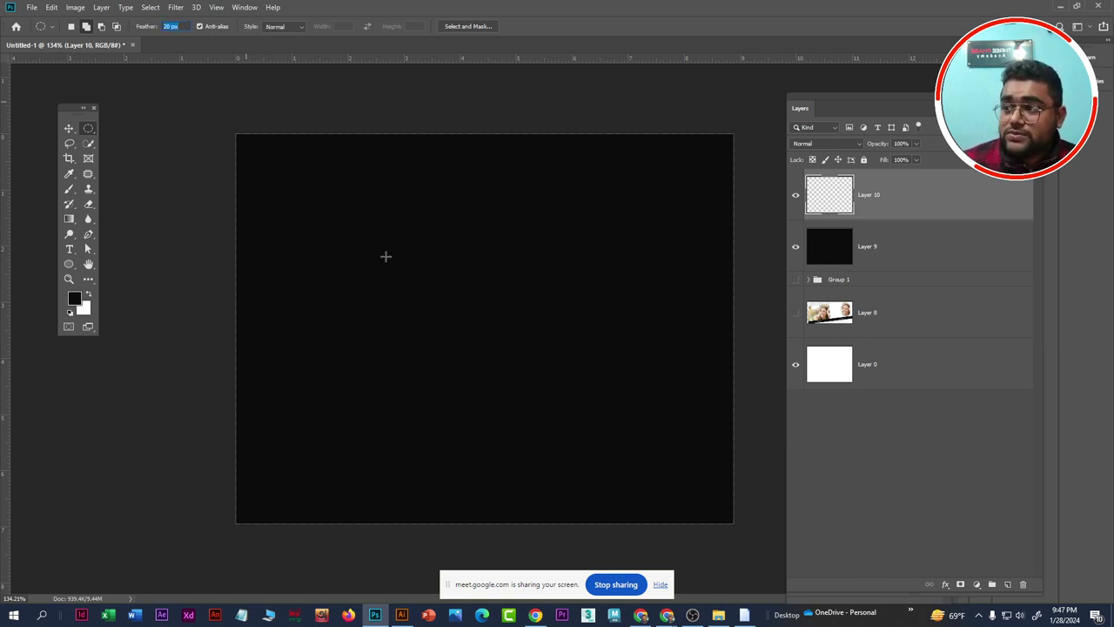
left_click_drag(368, 226, 542, 398)
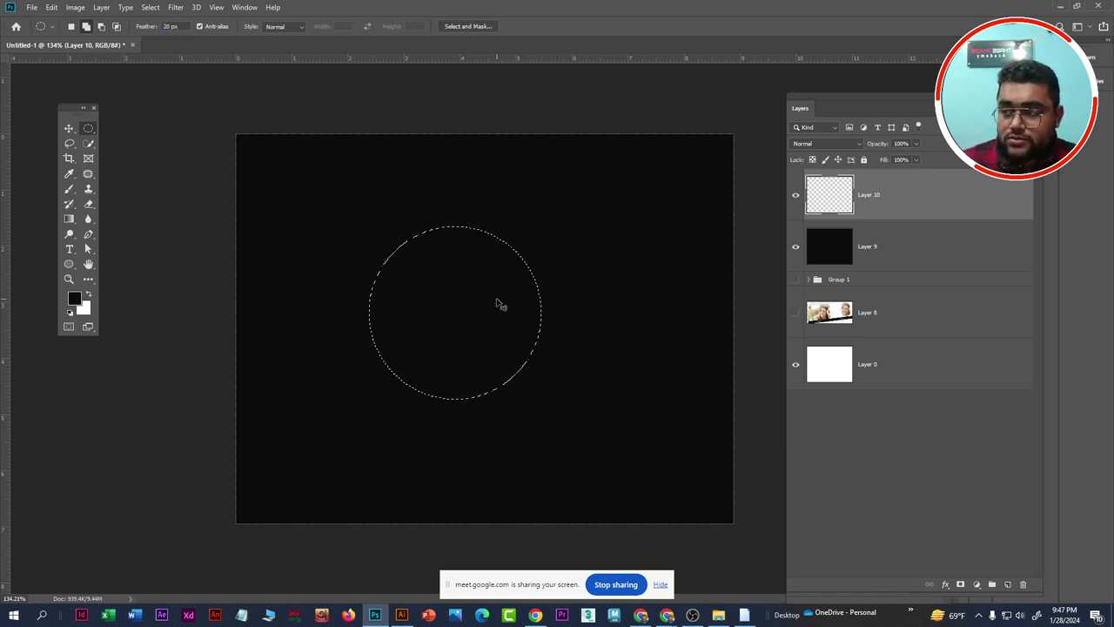
key("ctrl+BackSpace")
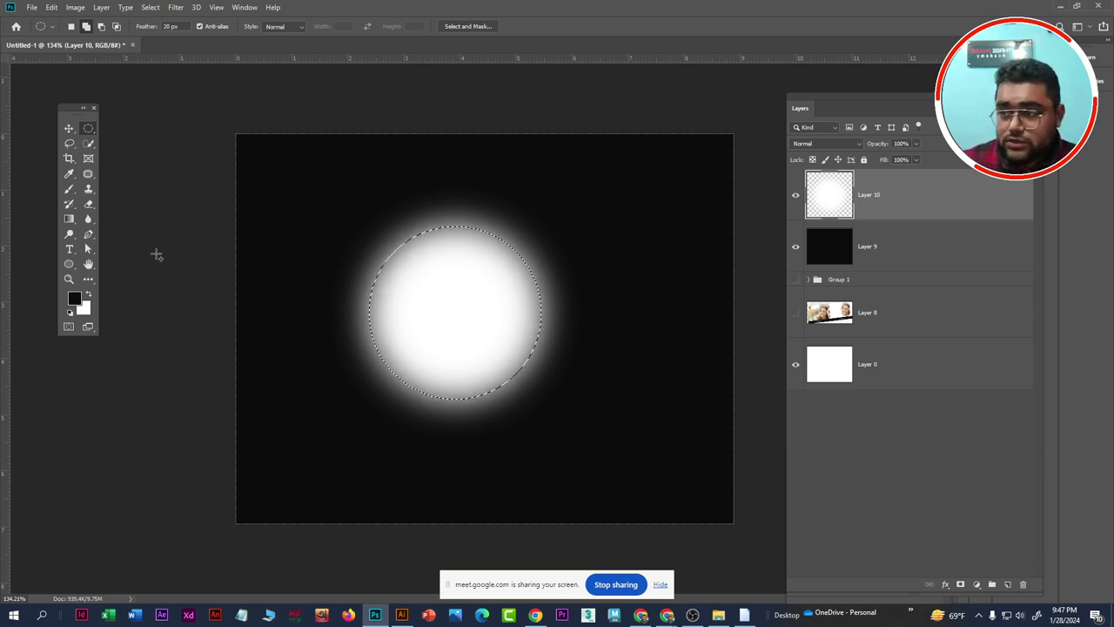
key("ctrl+d")
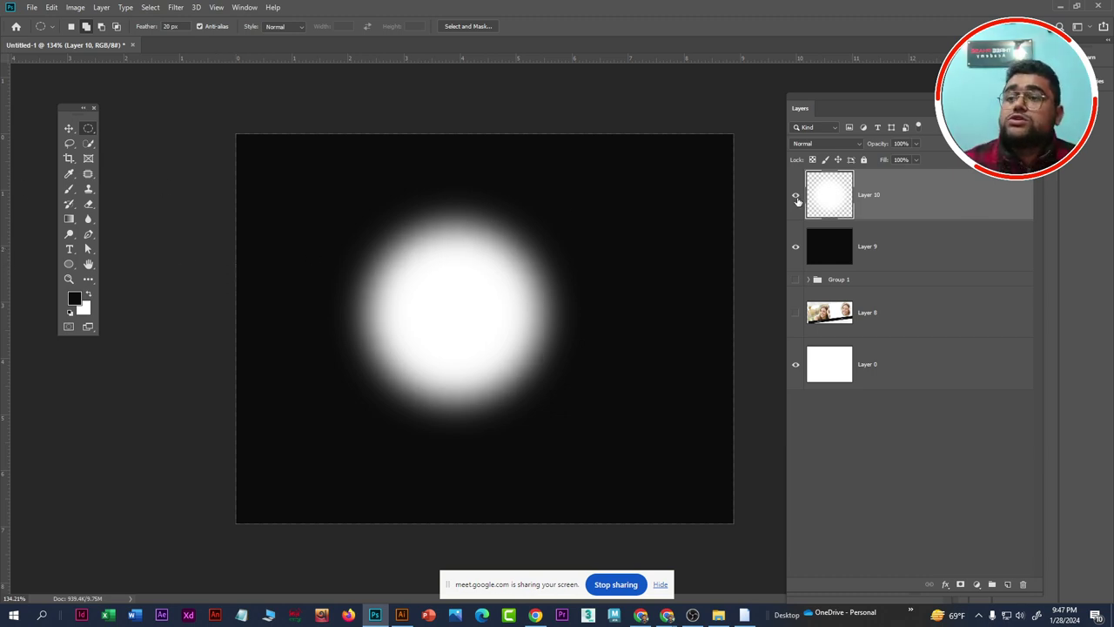
left_click(796, 199)
Draw a freeform blob selection across the canvas centre with the Lasso tool
left_click(150, 27)
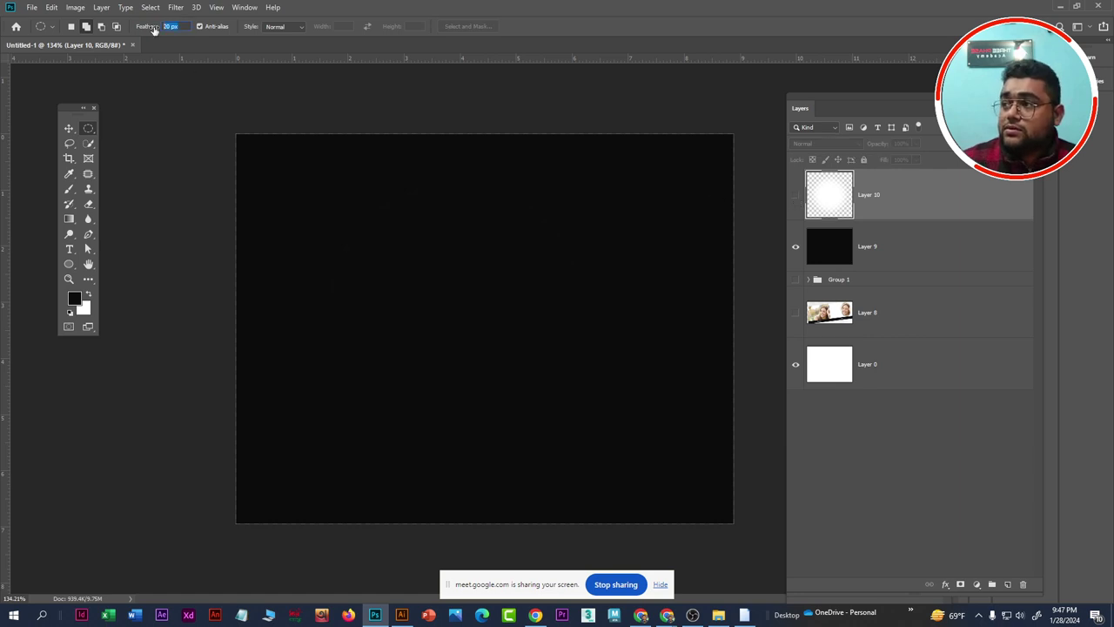
type("0")
left_click(69, 128)
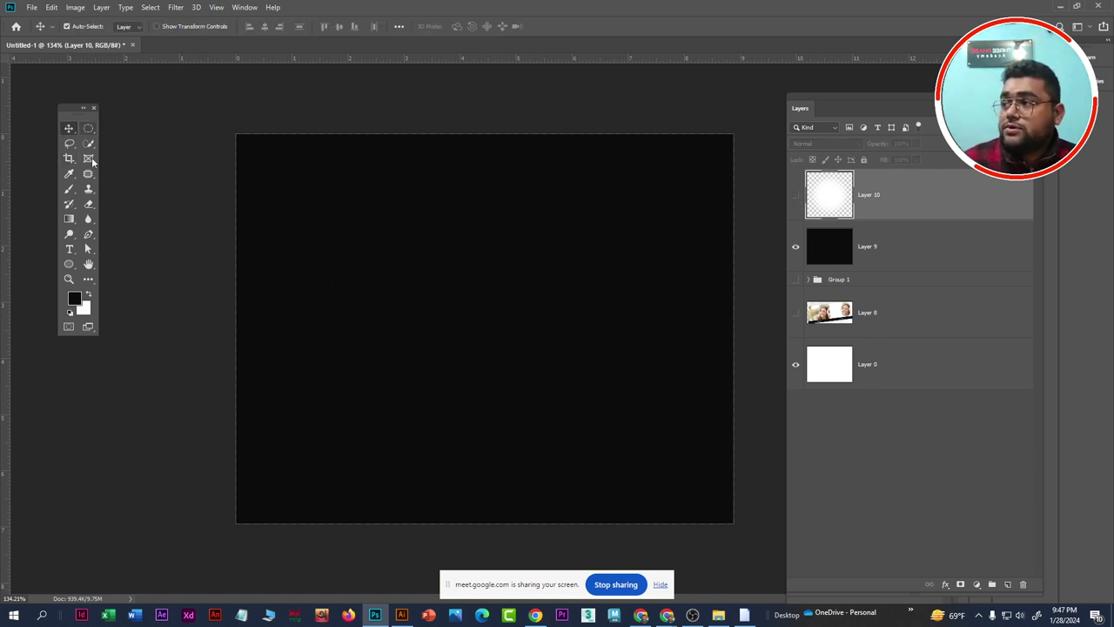
left_click(70, 145)
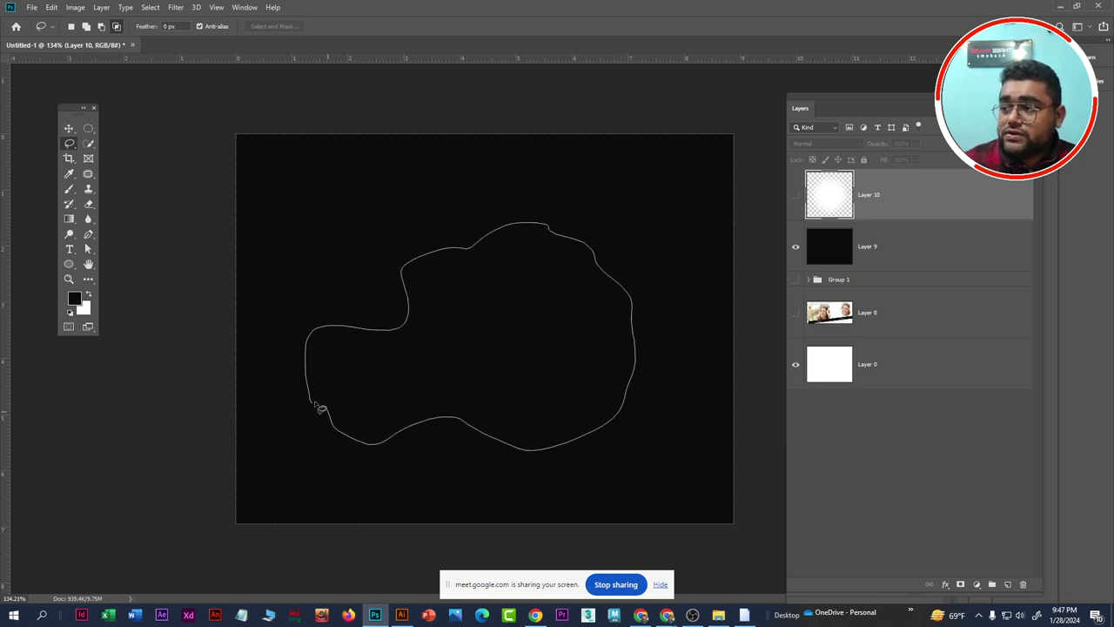
left_click_drag(309, 405, 311, 402)
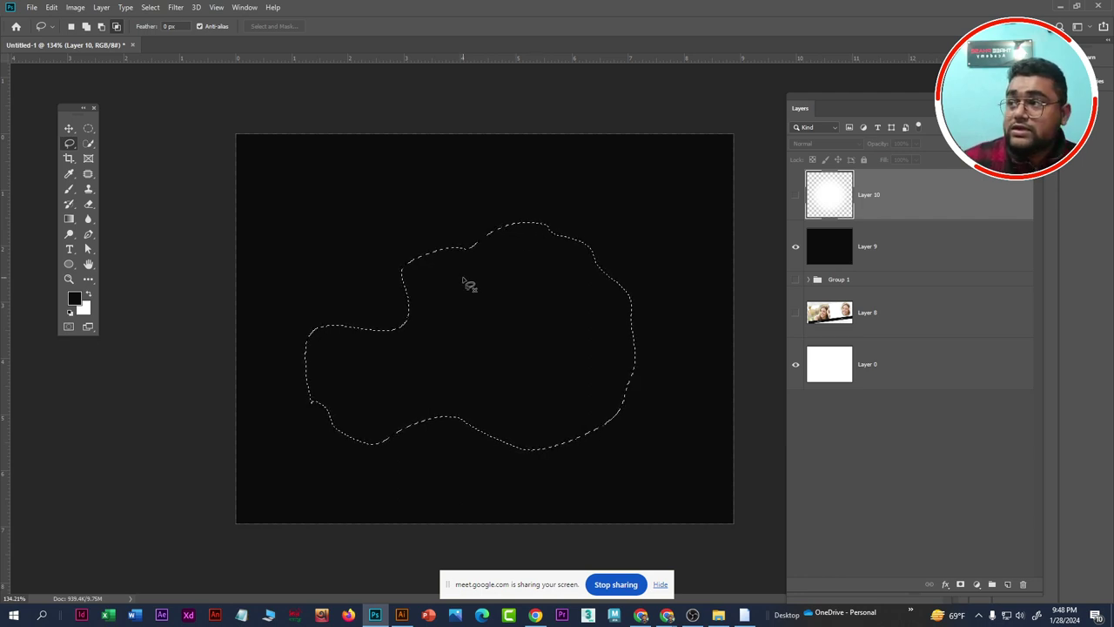
Feather the blob selection by 30 pixels via Select > Modify > Feather
left_click(153, 11)
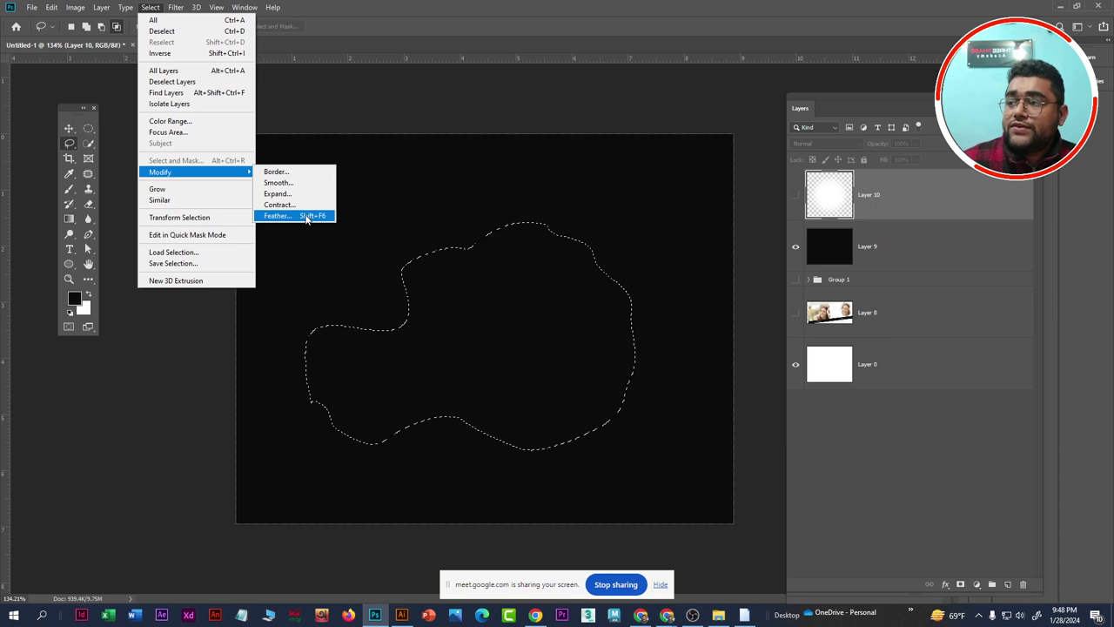
mouse_move(160, 172)
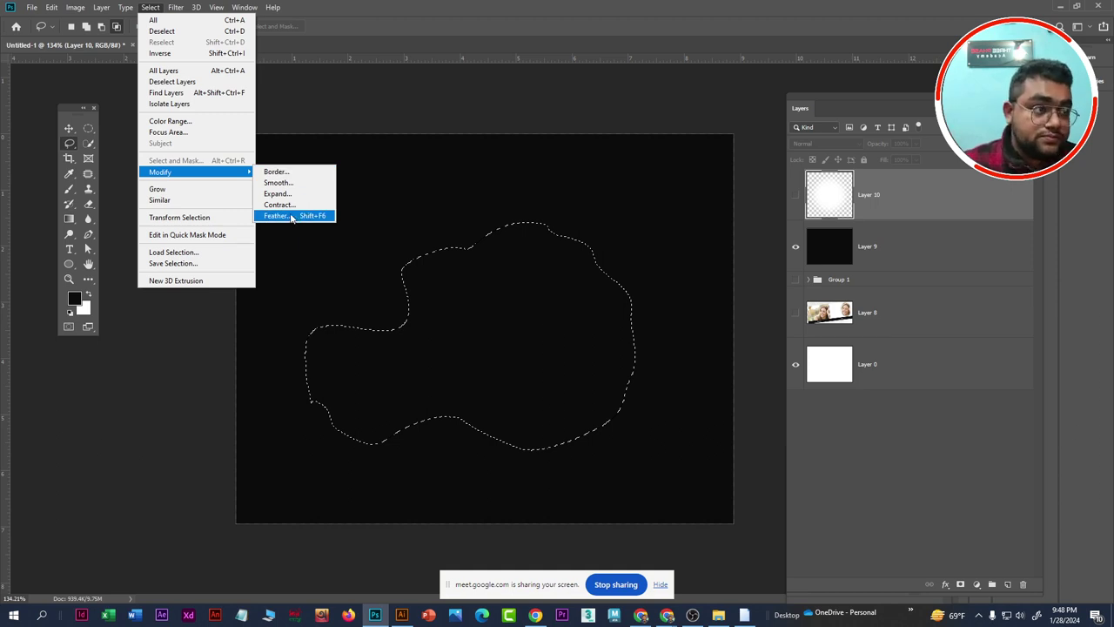
left_click(150, 7)
left_click(151, 7)
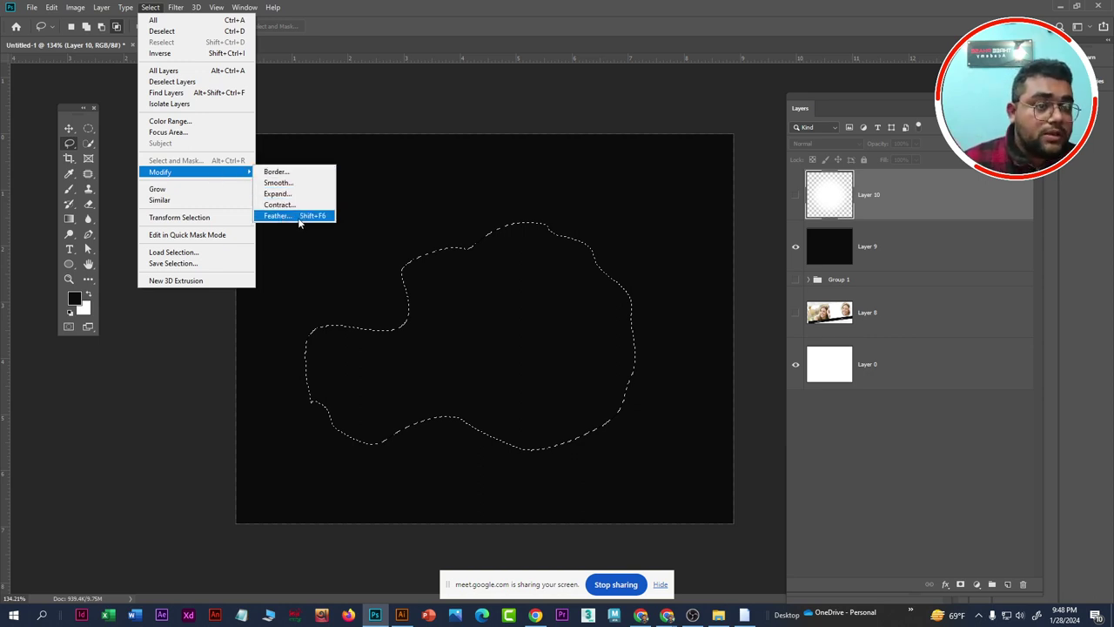
left_click(298, 217)
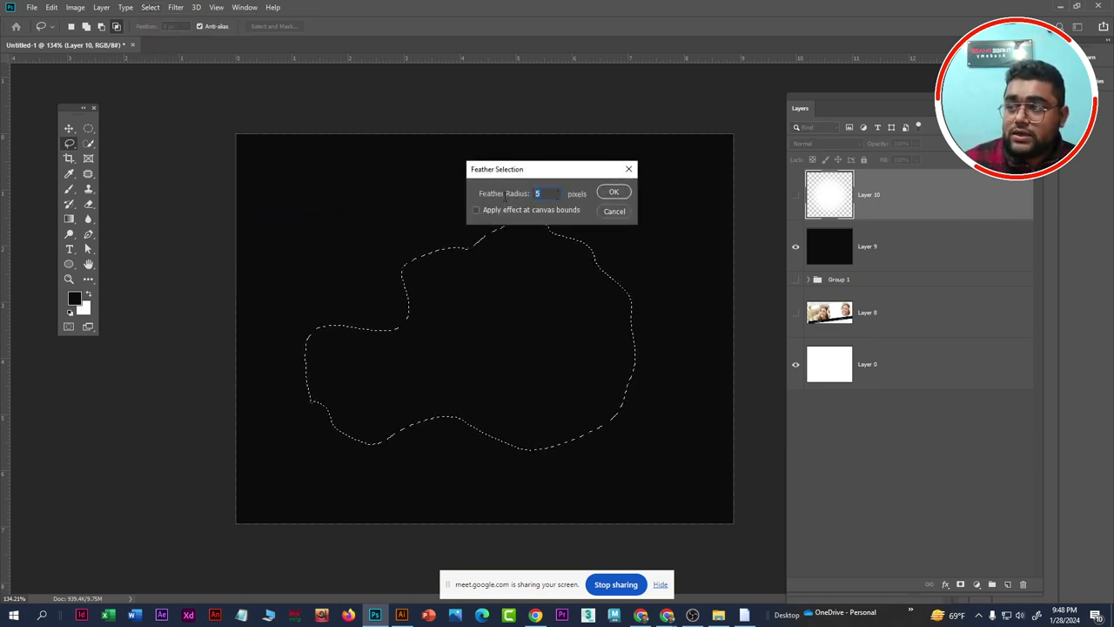
type("30")
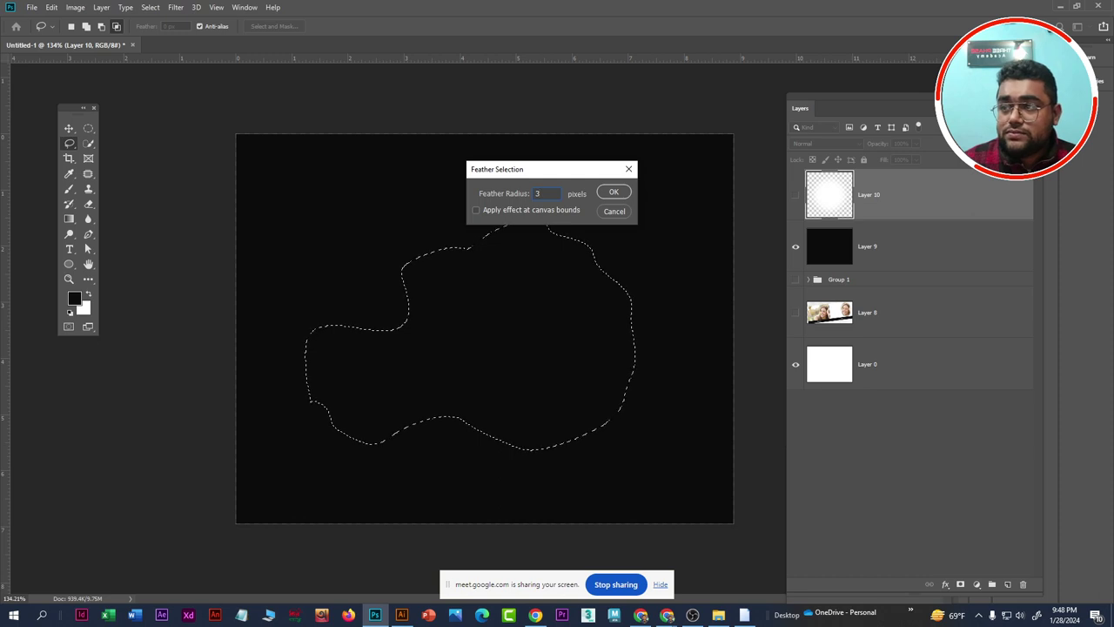
left_click(614, 192)
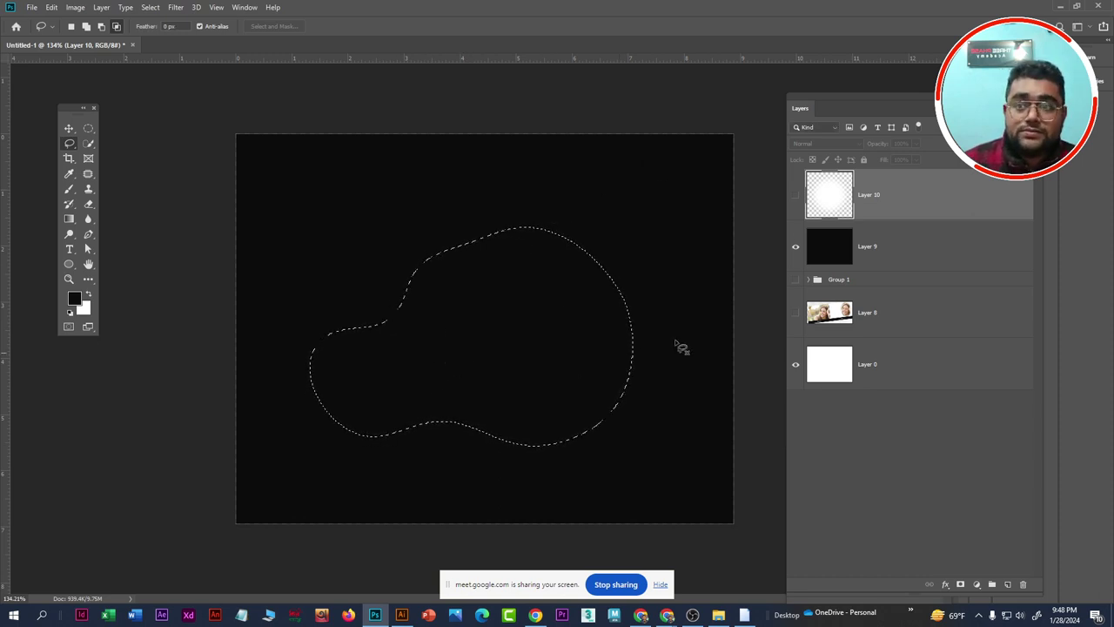
On a new Layer 11, fill the feathered blob with red (ff0000)
left_click(1006, 584)
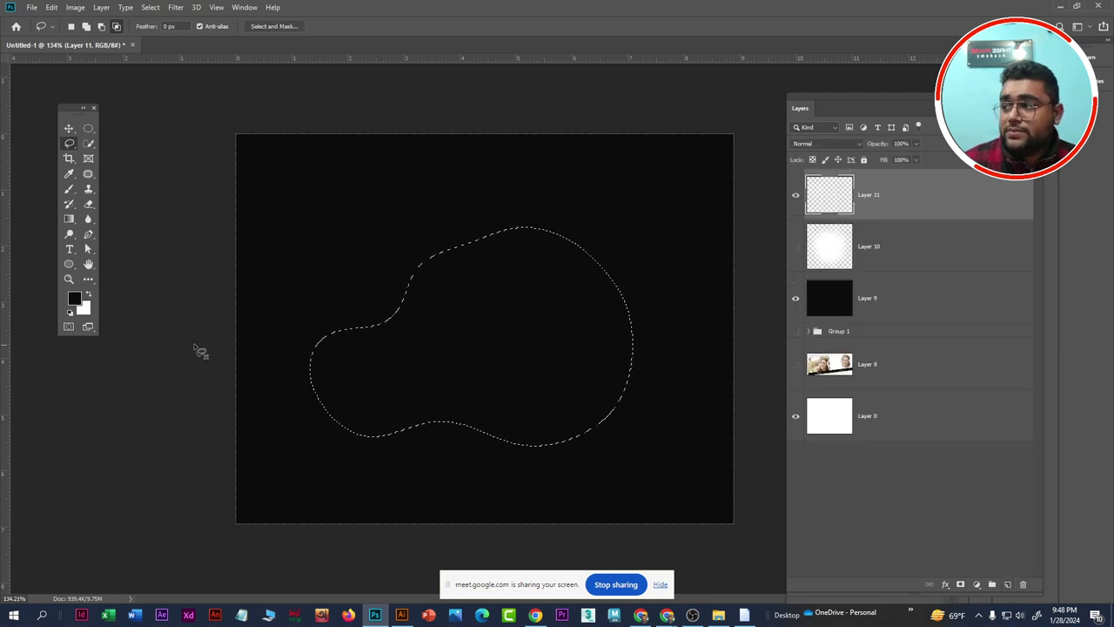
left_click(85, 309)
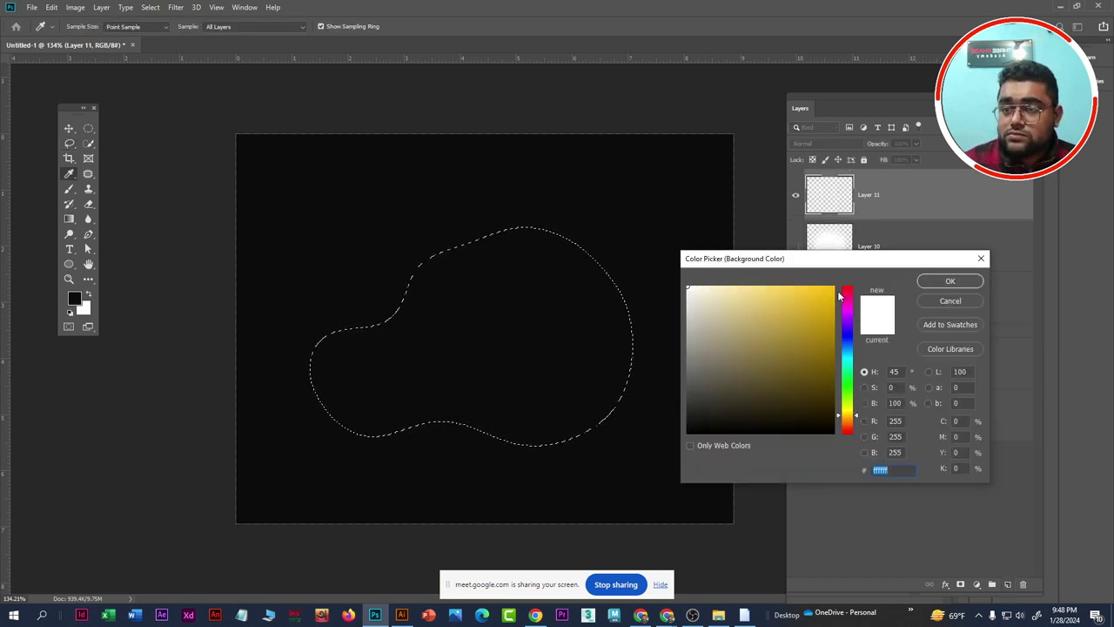
type("ff0000")
left_click(957, 281)
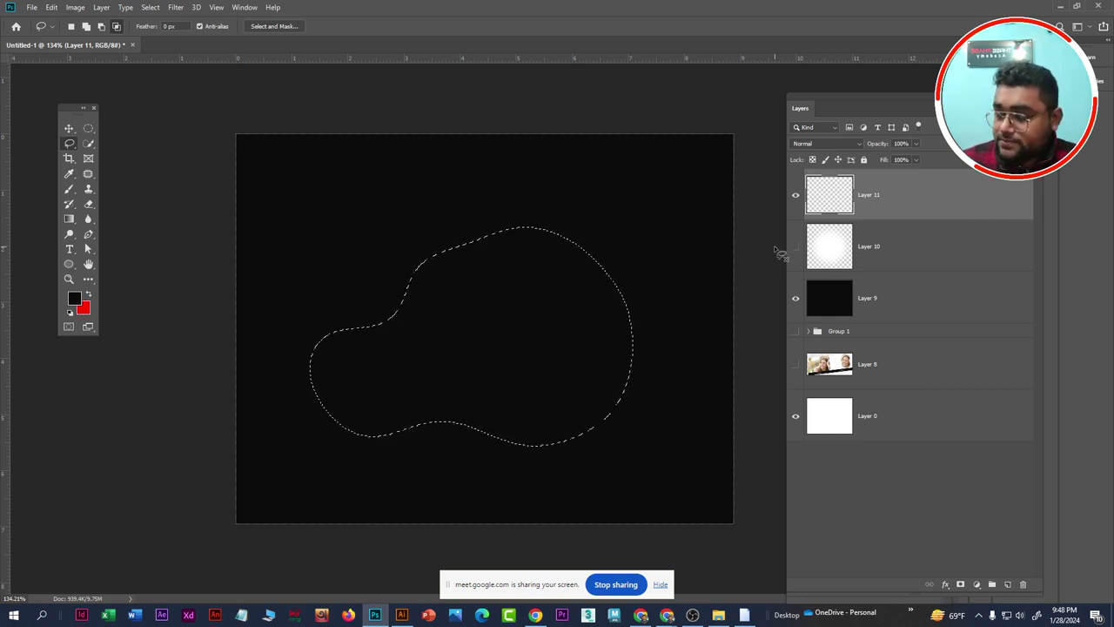
key("ctrl+BackSpace")
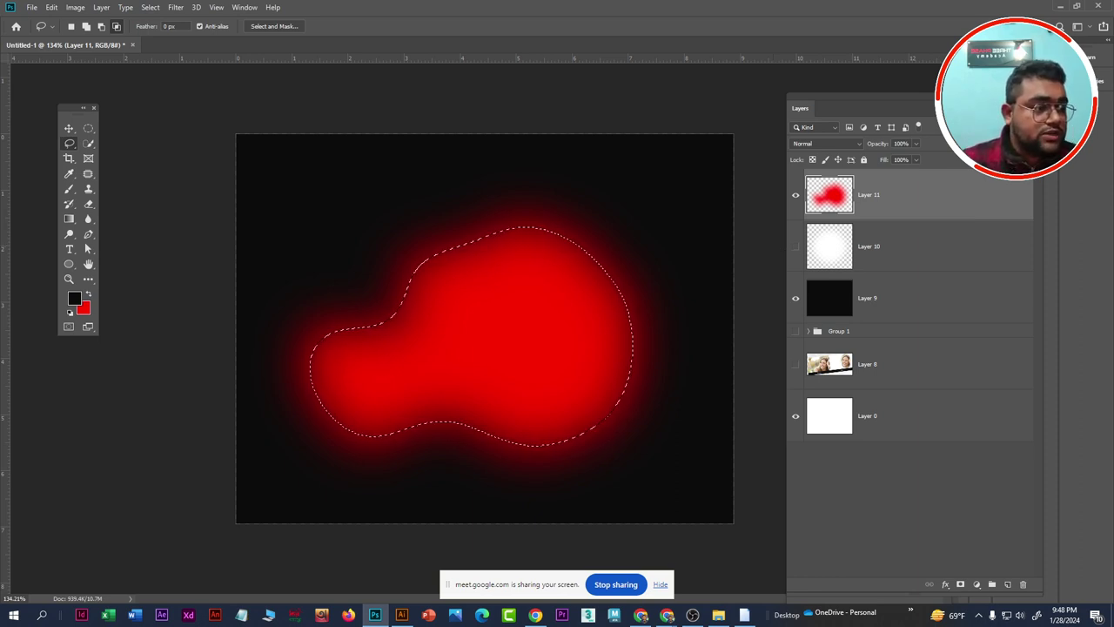
key("alt+Tab")
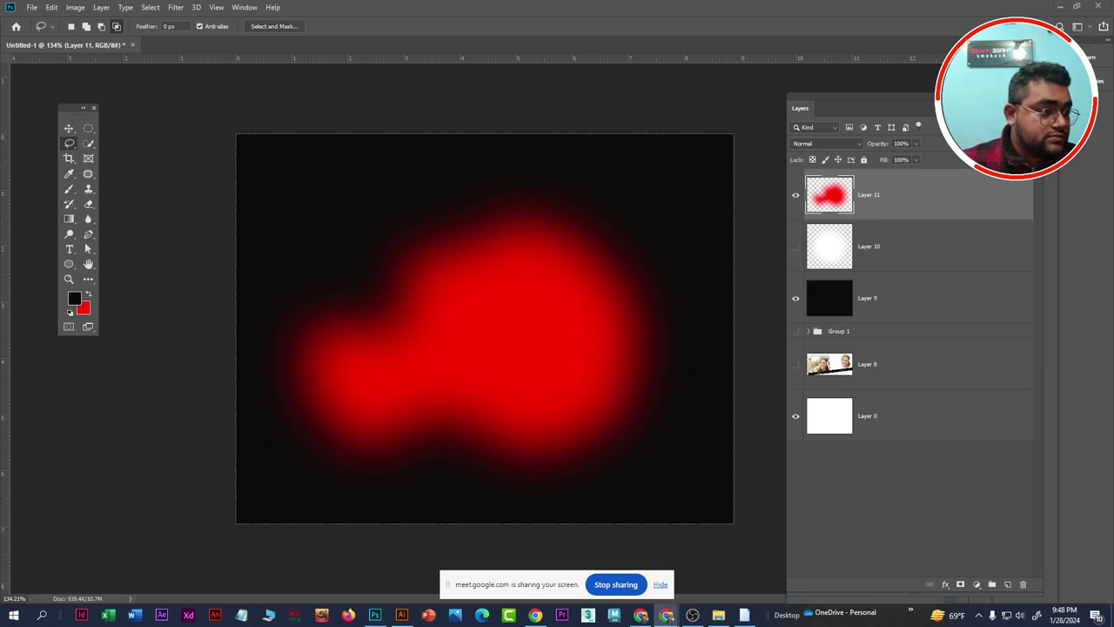
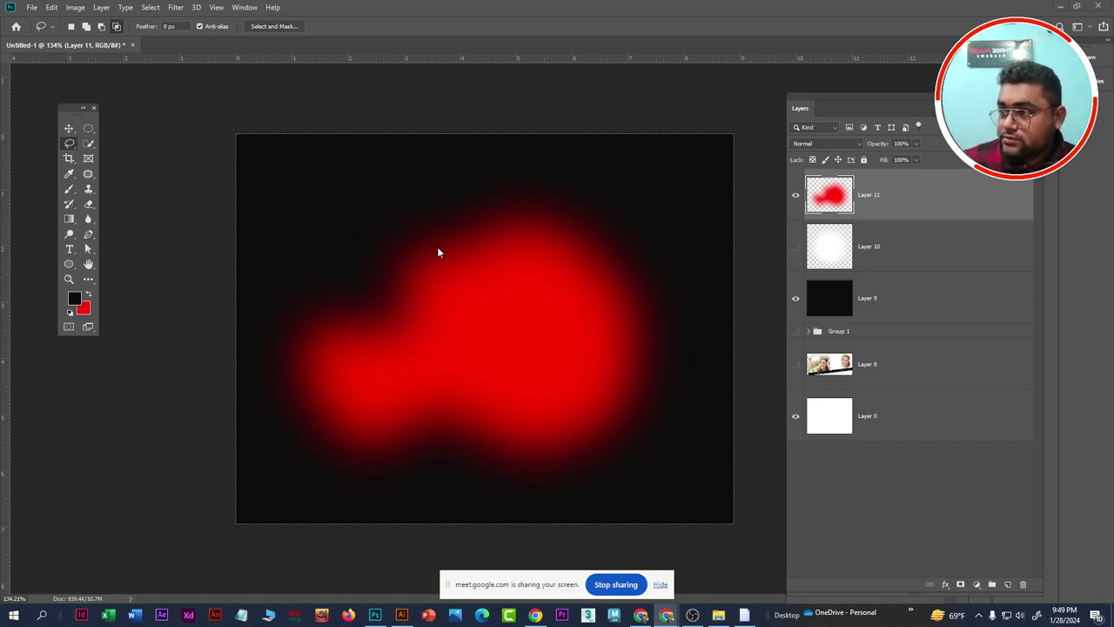
Deselect and delete the red blurred Layer 11, leaving the plain black Layer 9 canvas
left_click(80, 94)
left_click(68, 128)
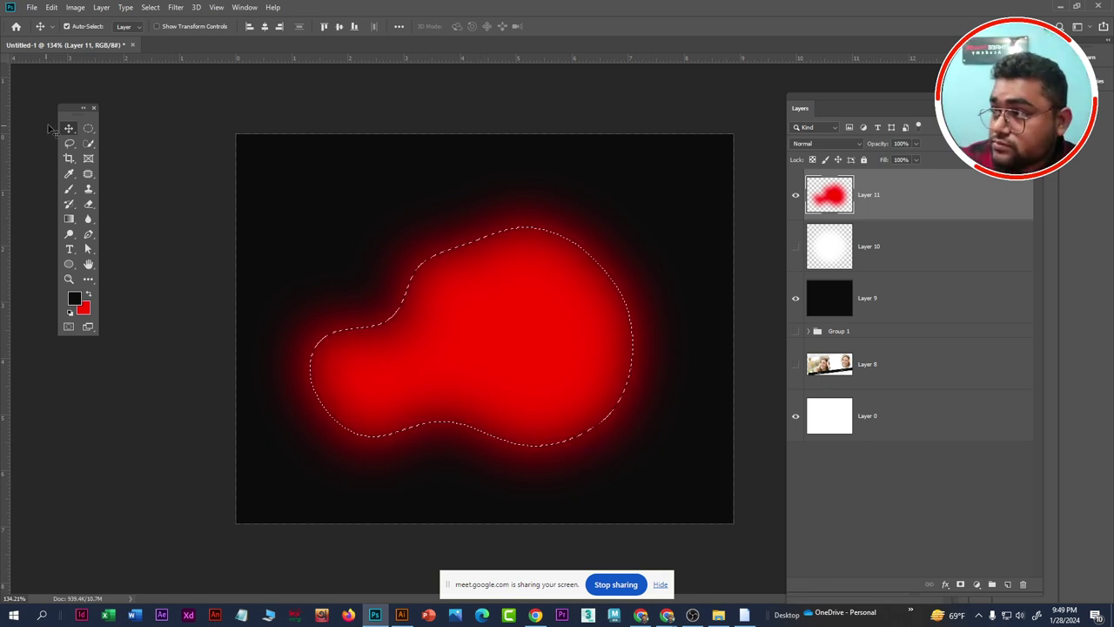
left_click(679, 278)
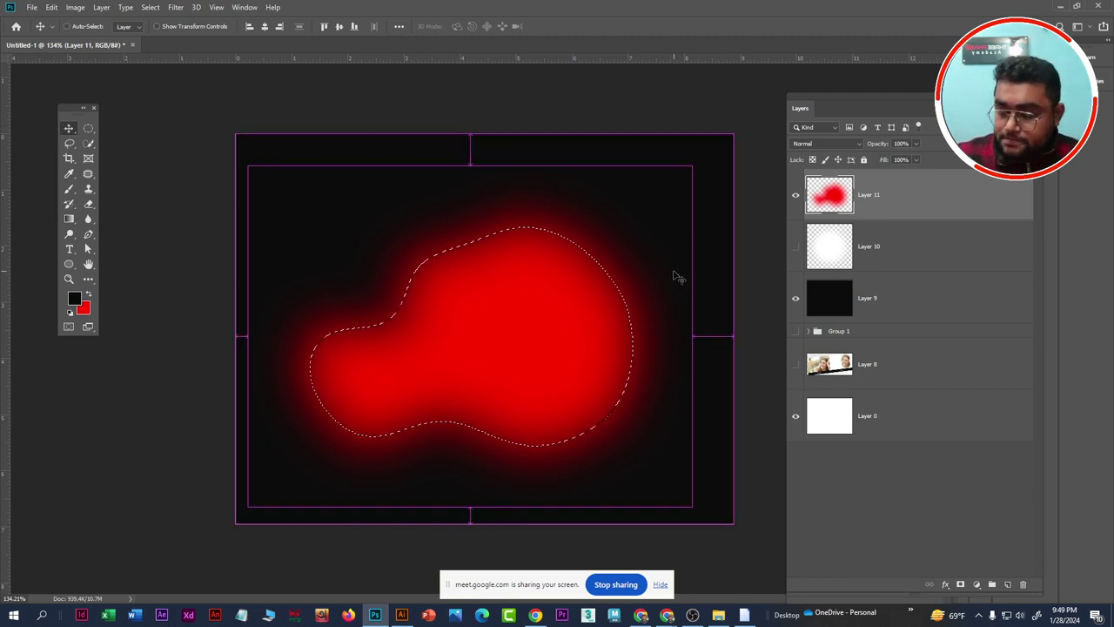
key("ctrl+d")
key("Delete")
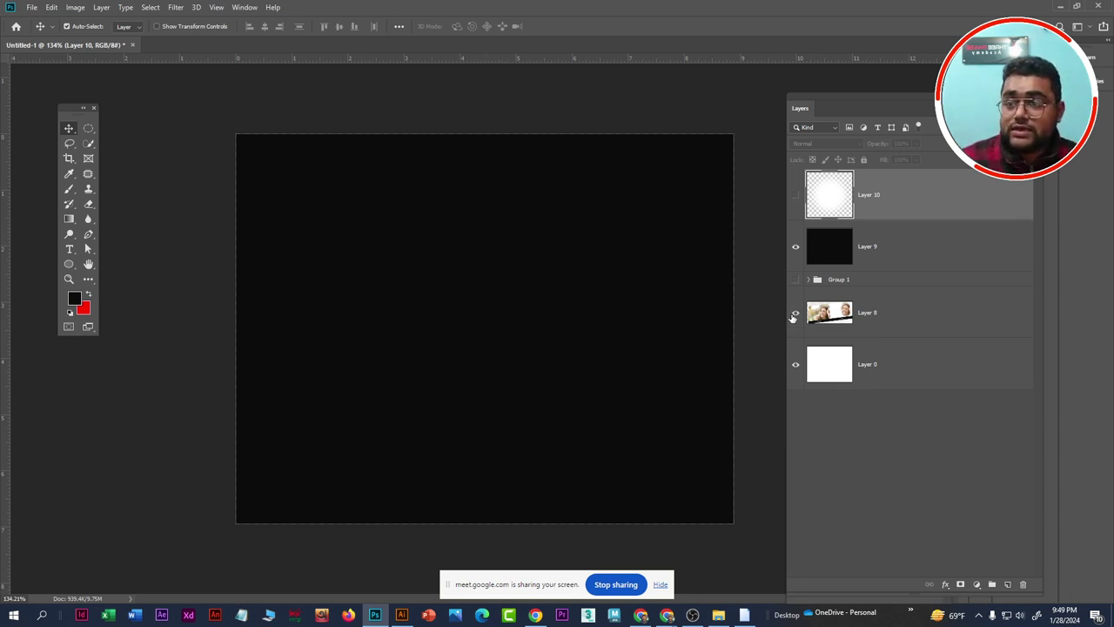
Hide the black Layer 9 and the Before/After Layer 8
left_click(873, 316)
left_click(796, 254)
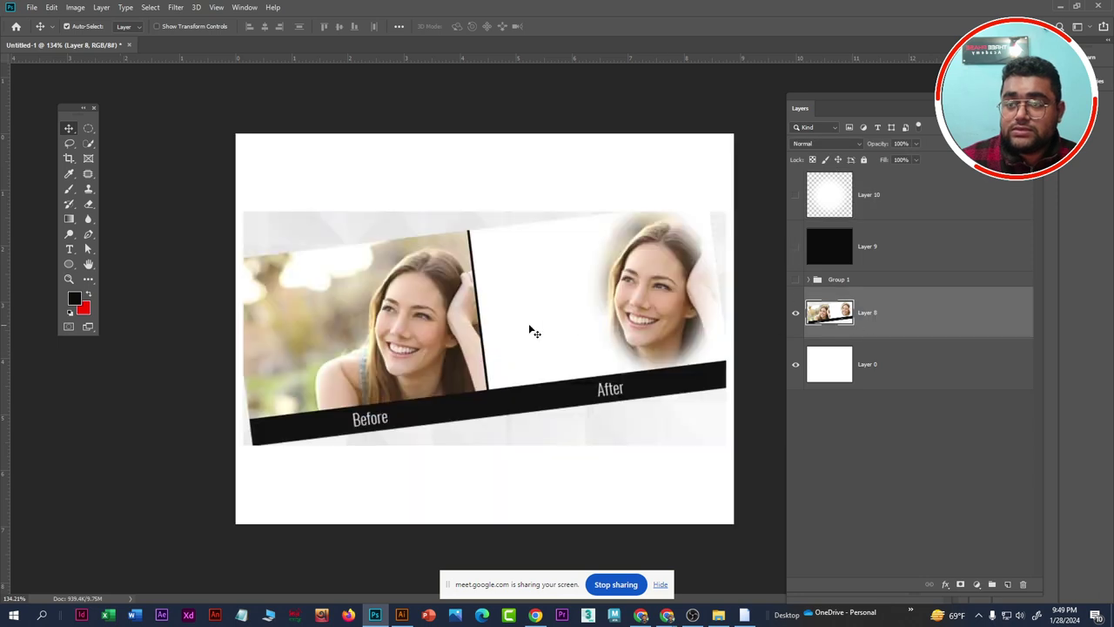
left_click(795, 315)
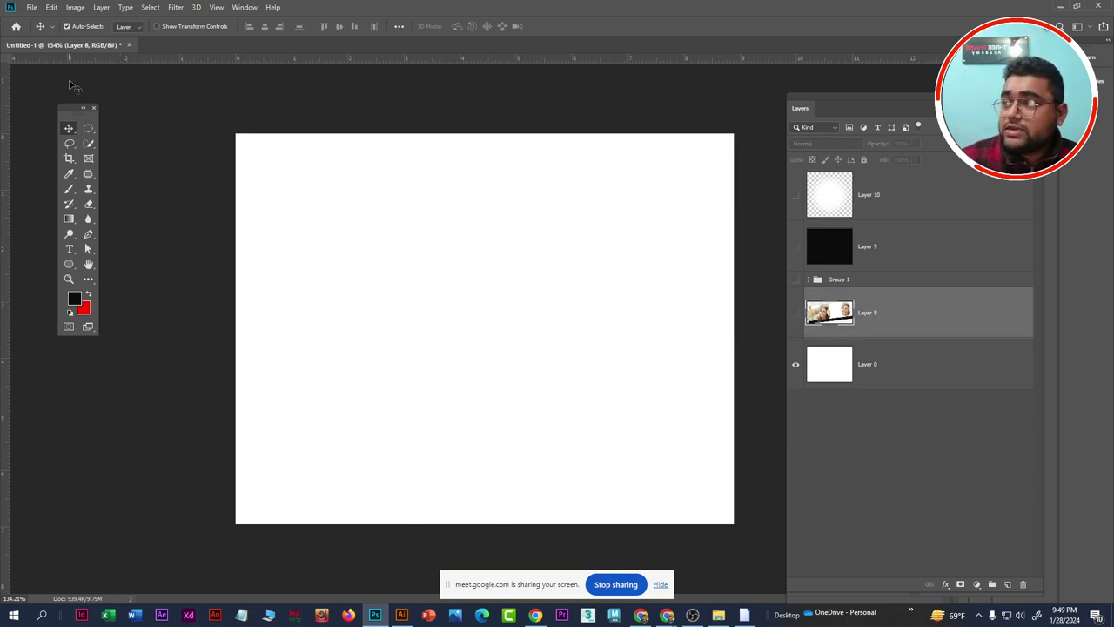
Open pexels-kelly-lacy-2382904.jpg from the APWF 202411 > Ps Class 02 folder
left_click(37, 9)
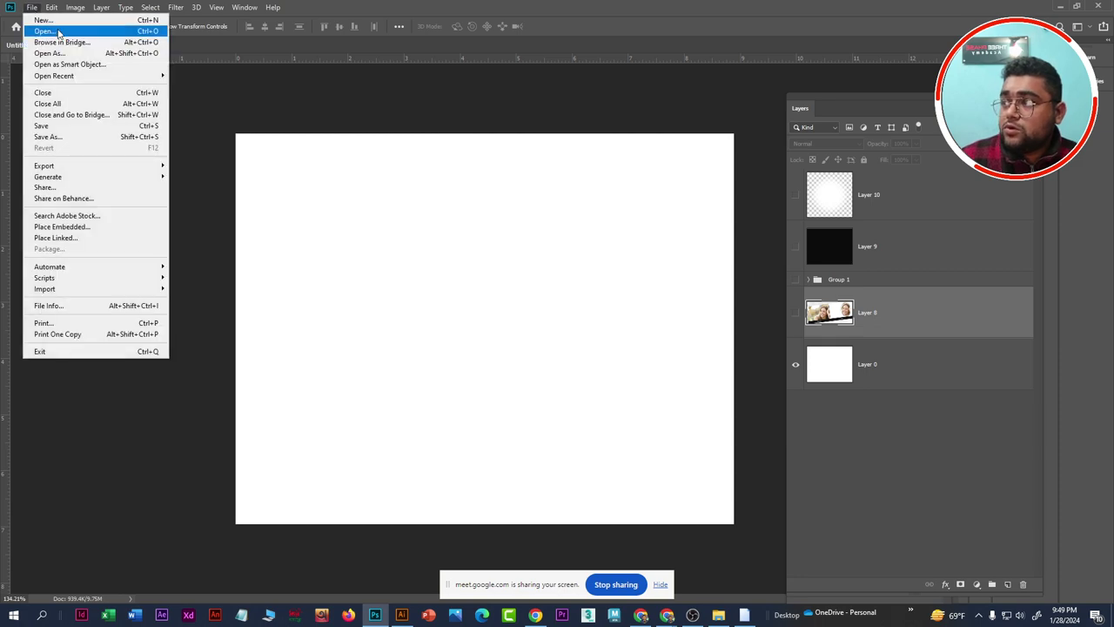
left_click(45, 31)
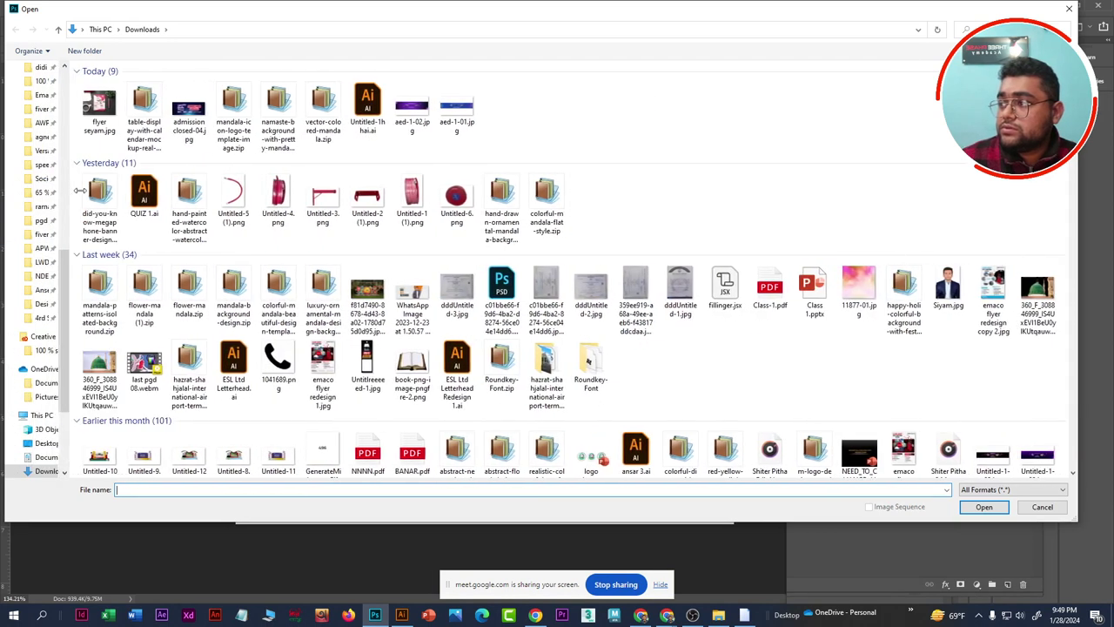
left_click(51, 261)
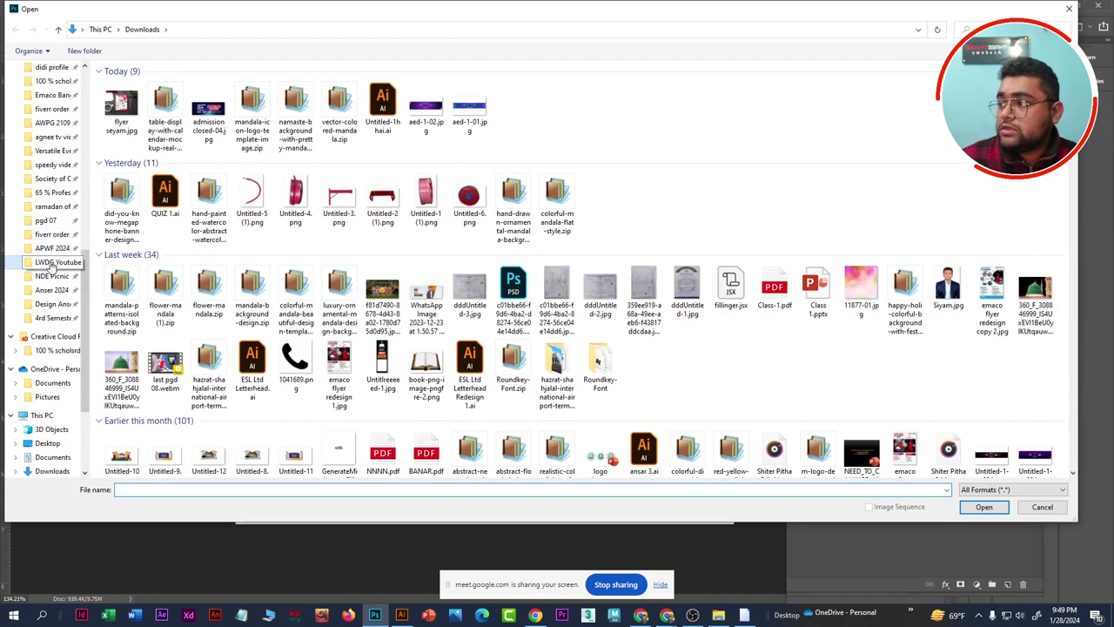
left_click(49, 250)
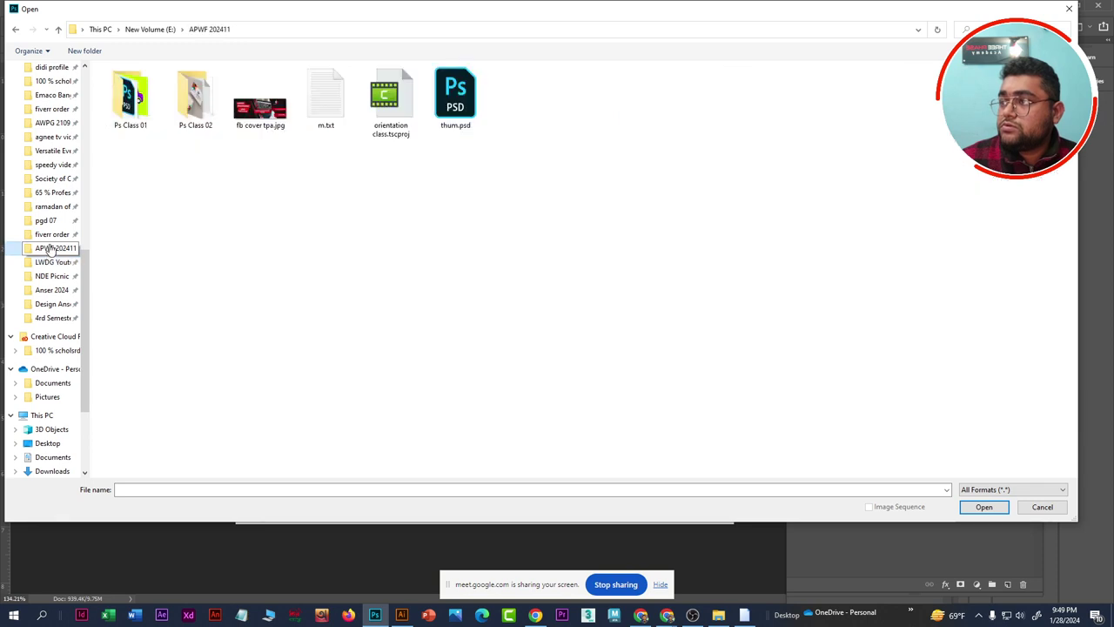
double_click(196, 100)
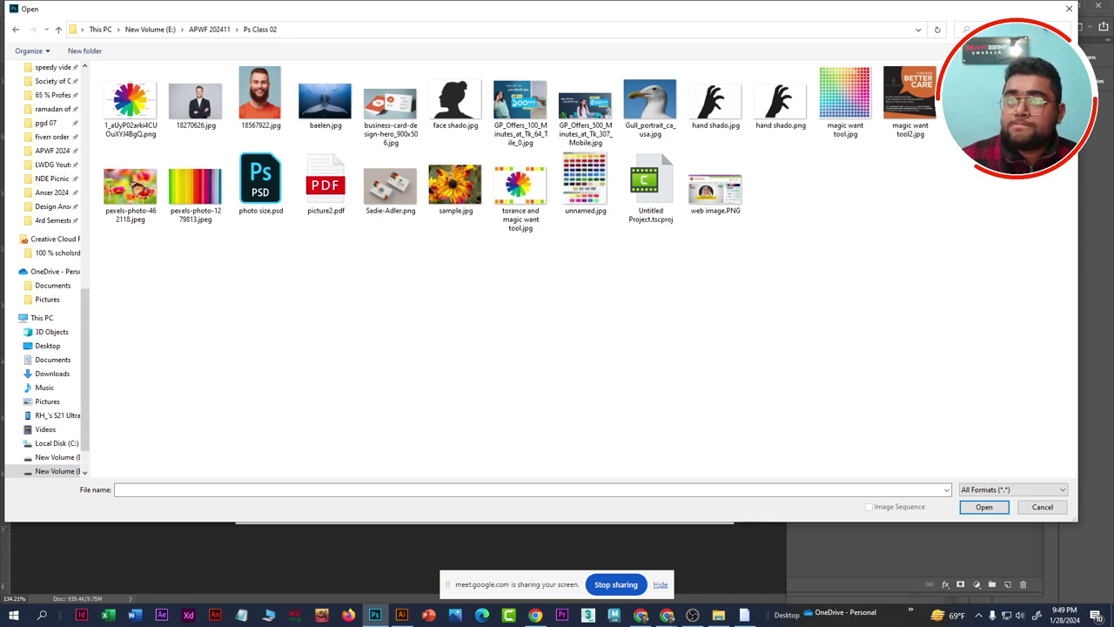
double_click(195, 92)
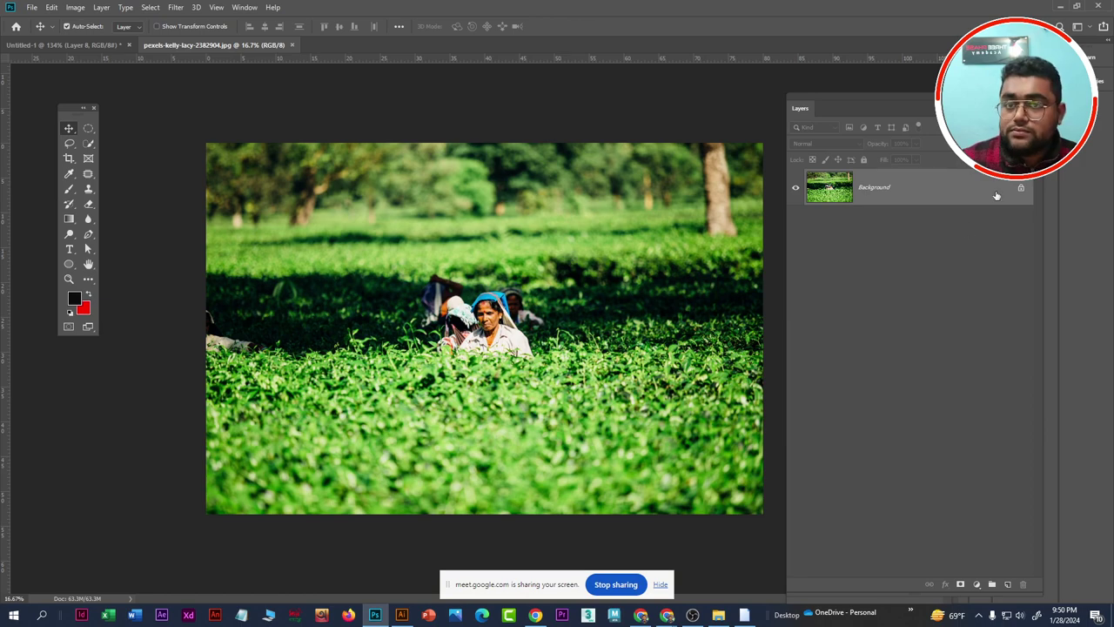
Unlock the tea photo's Background layer so it becomes Layer 0
left_click(1021, 189)
scroll(410, 331, "down", 1)
scroll(522, 332, "up", 2)
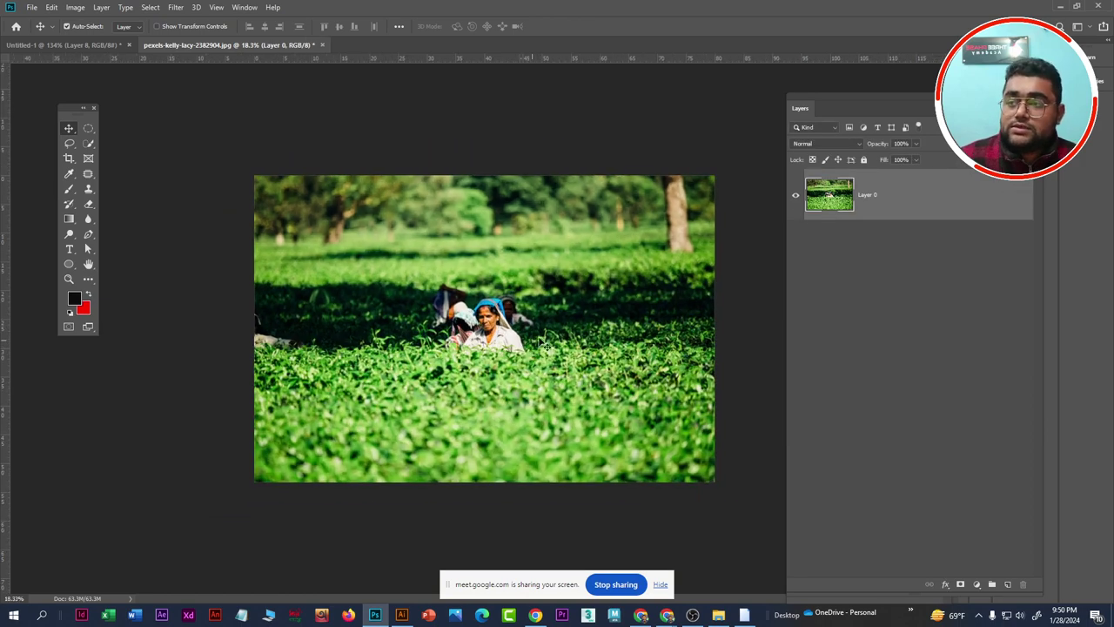
scroll(518, 335, "up", 2)
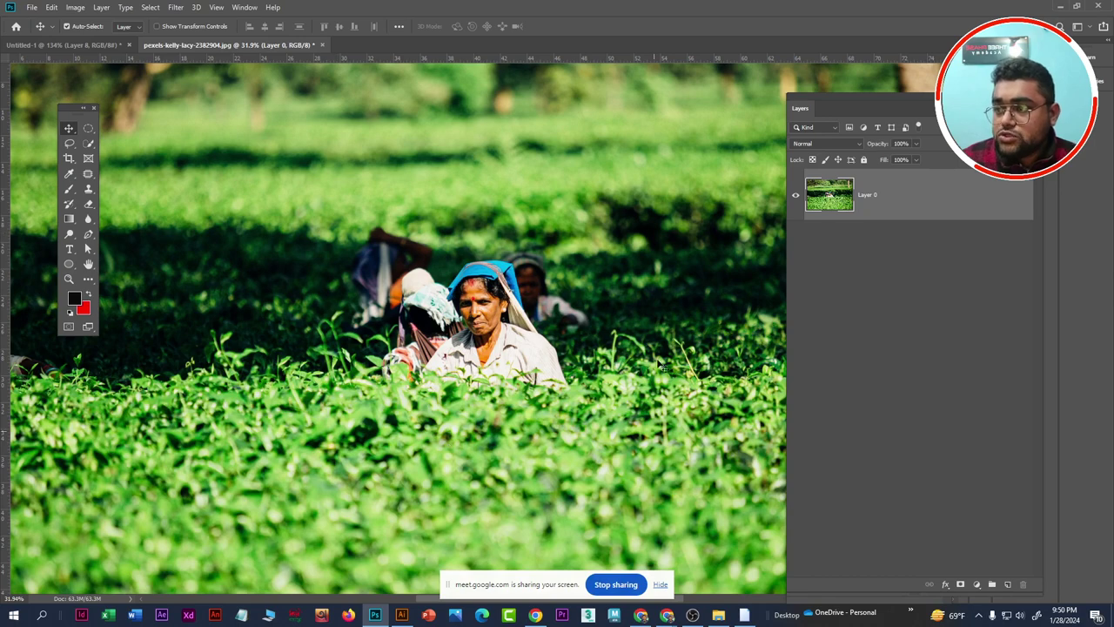
scroll(523, 322, "down", 2)
scroll(544, 329, "up", 2)
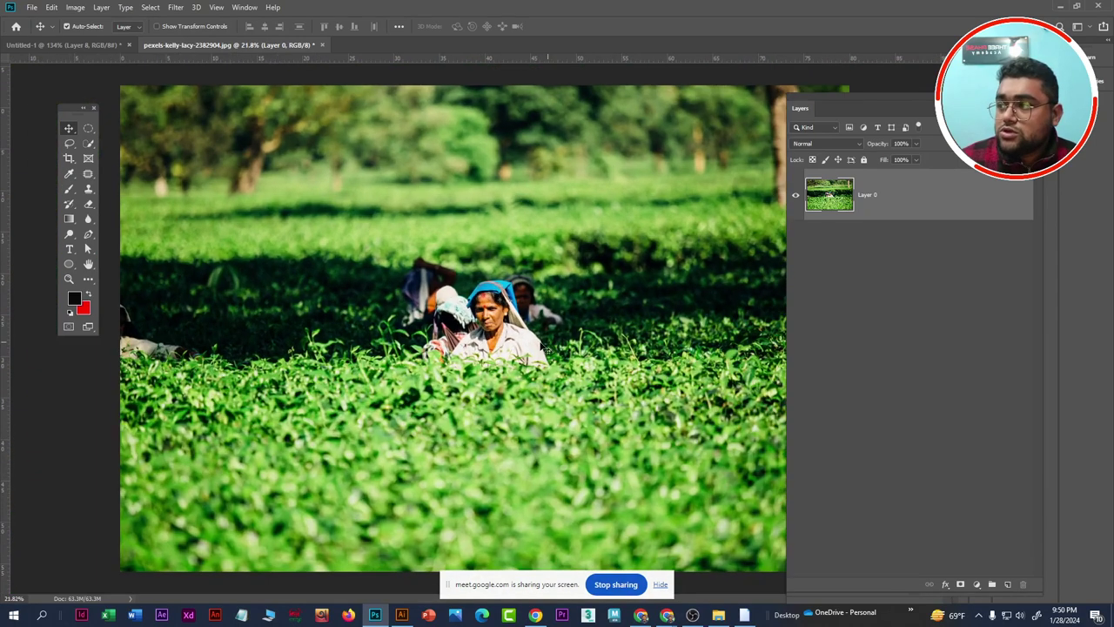
Draw a circular elliptical selection around the women and copy it
left_click(88, 128)
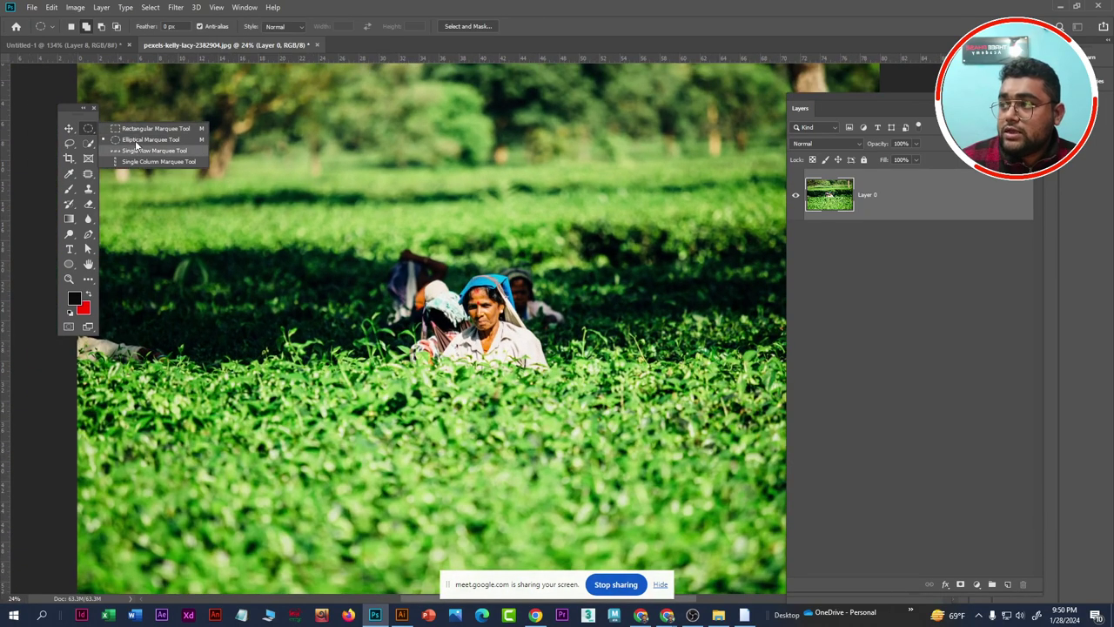
left_click(135, 140)
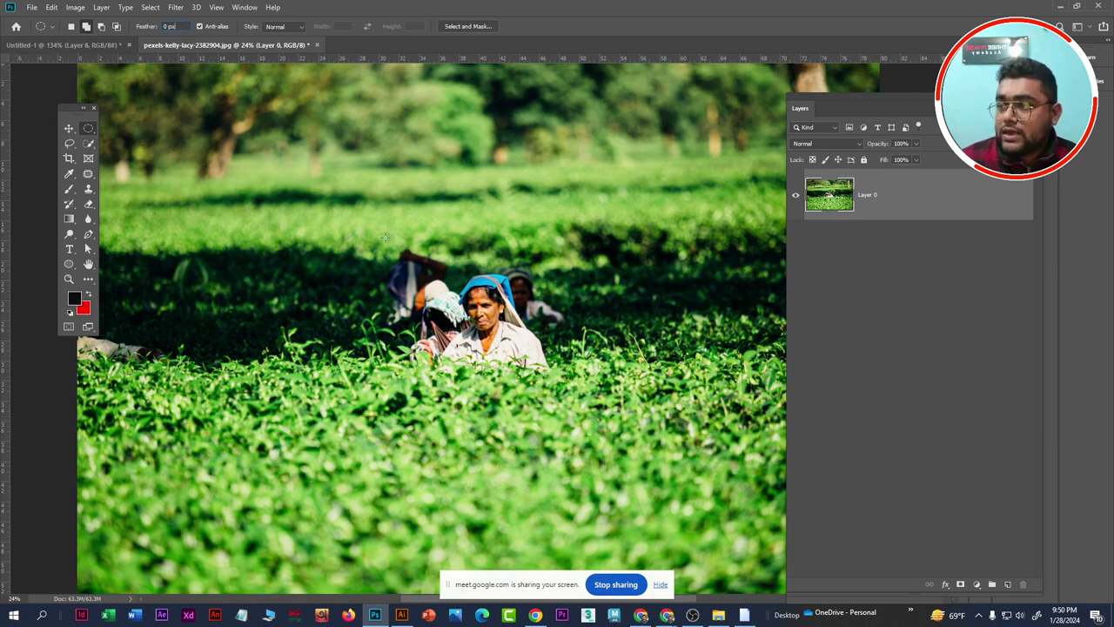
left_click_drag(384, 237, 582, 414)
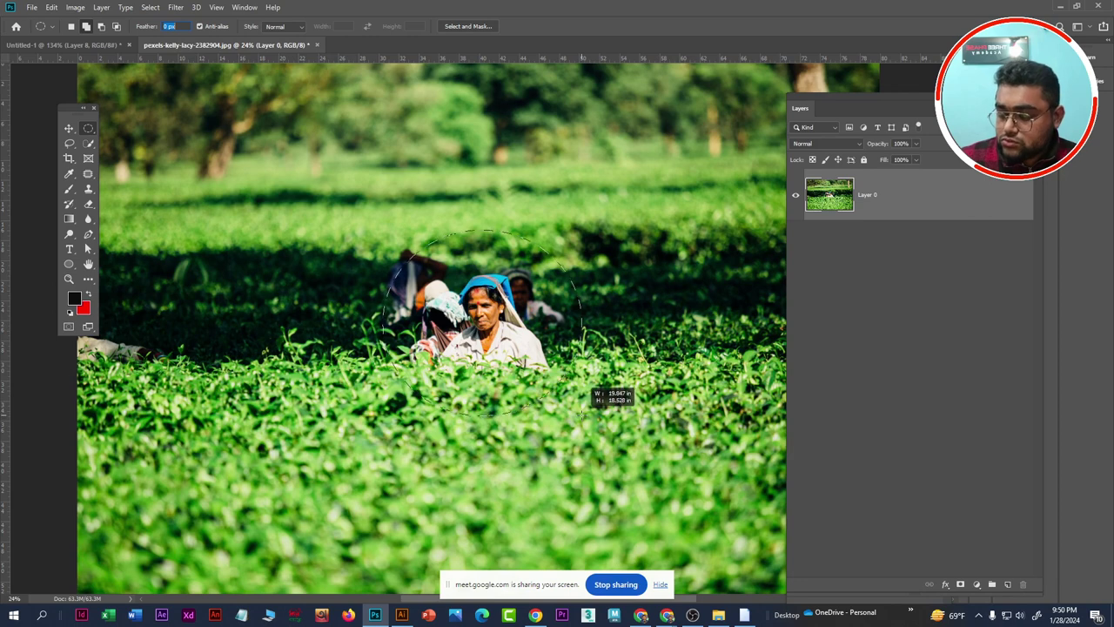
left_click_drag(583, 416, 571, 416)
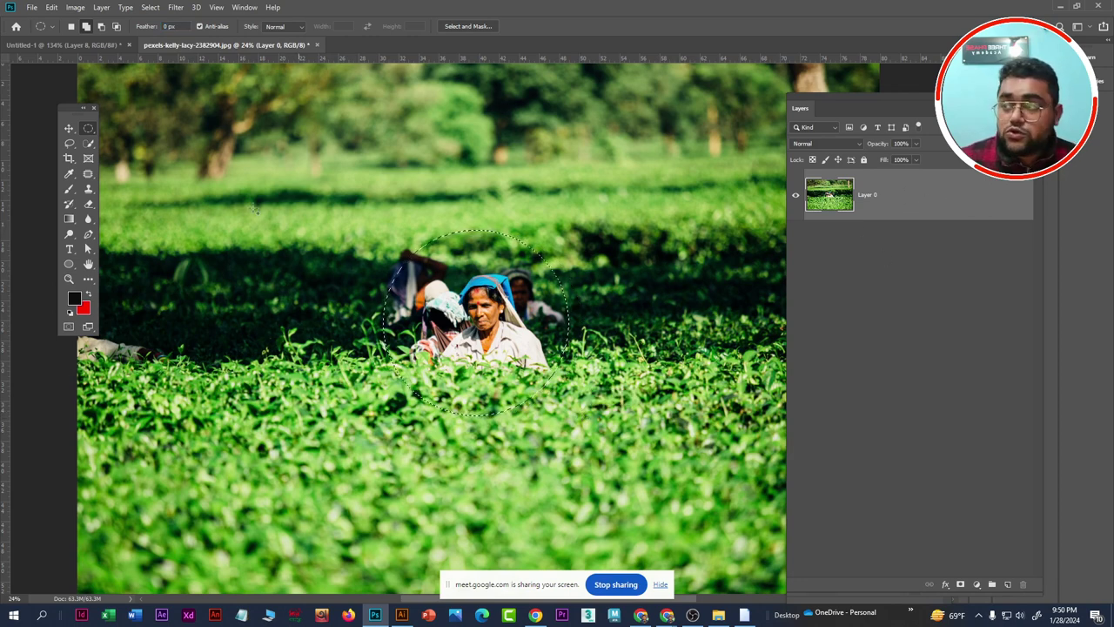
left_click(51, 7)
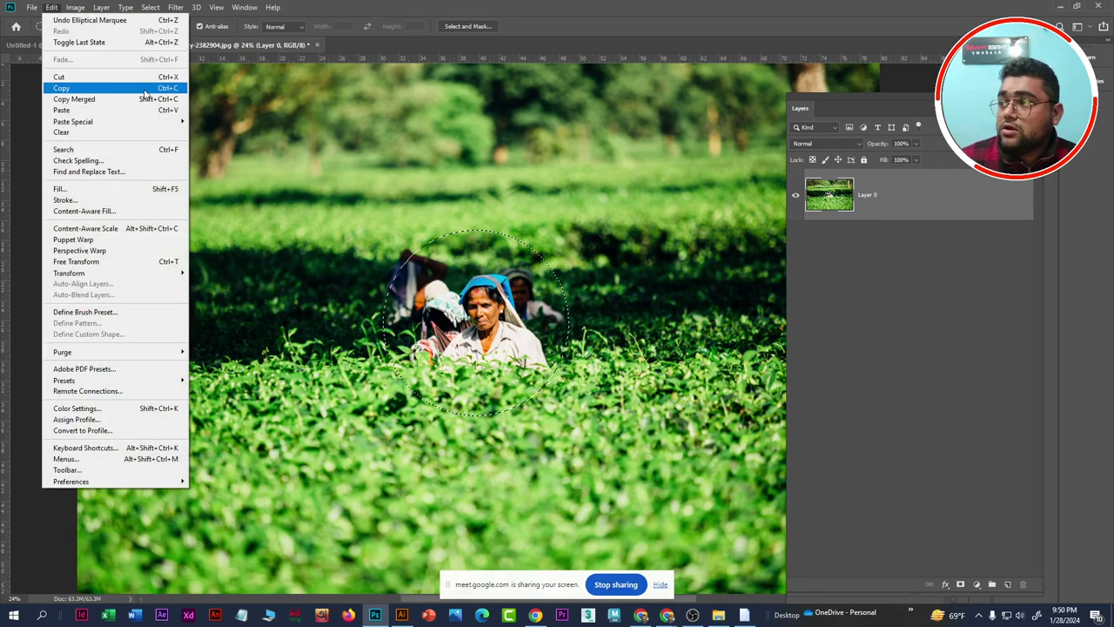
left_click(148, 91)
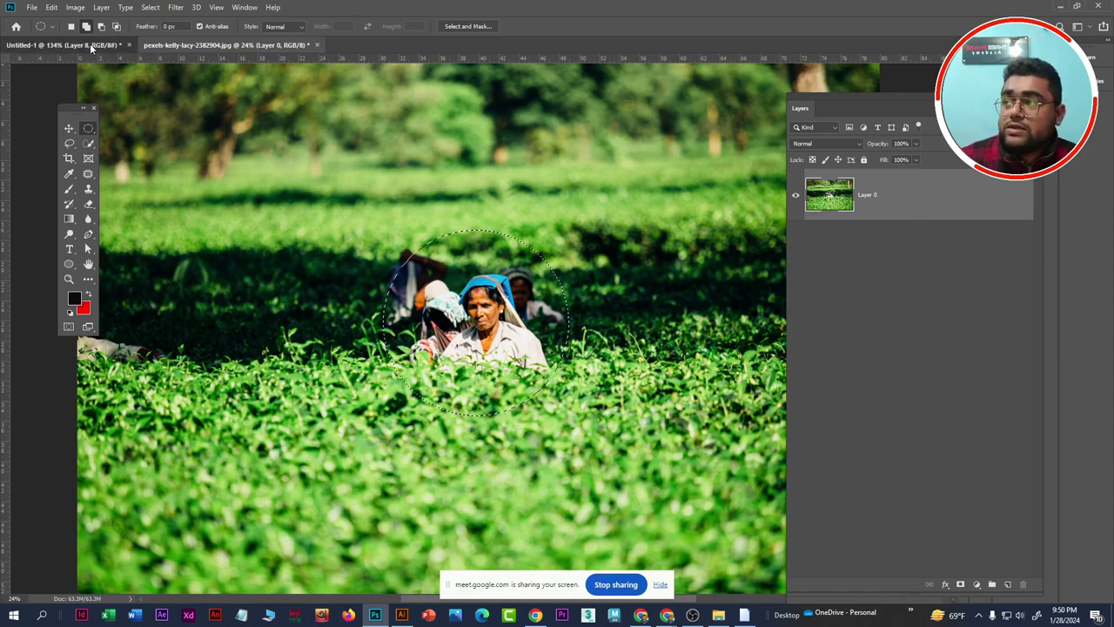
Paste the copied circle into the Untitled-1 document as Layer 11
left_click(90, 43)
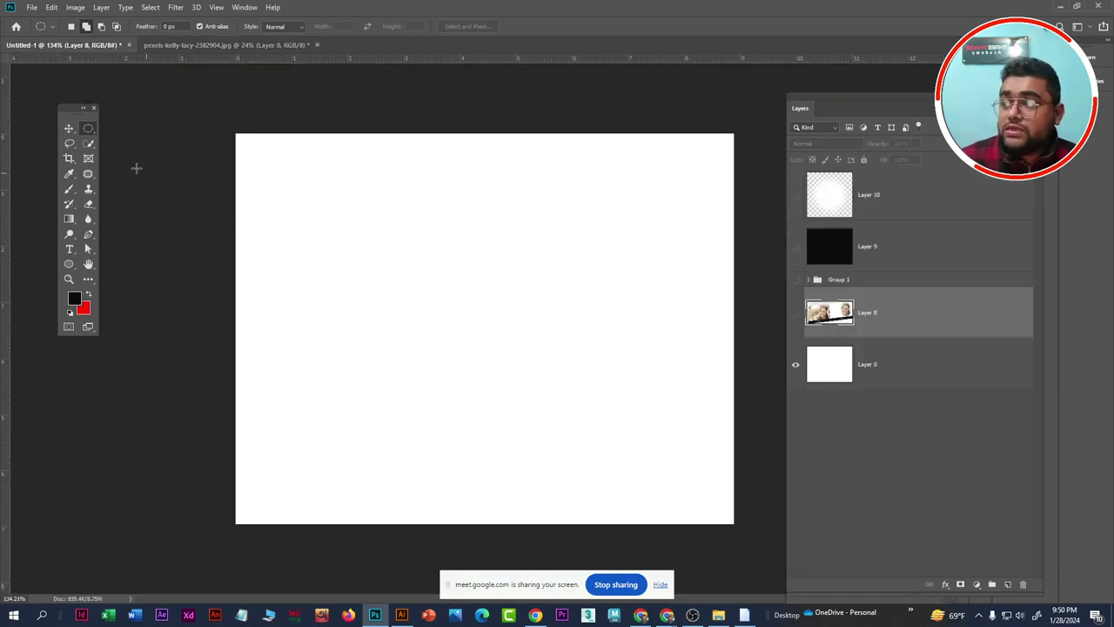
left_click(69, 128)
left_click(52, 7)
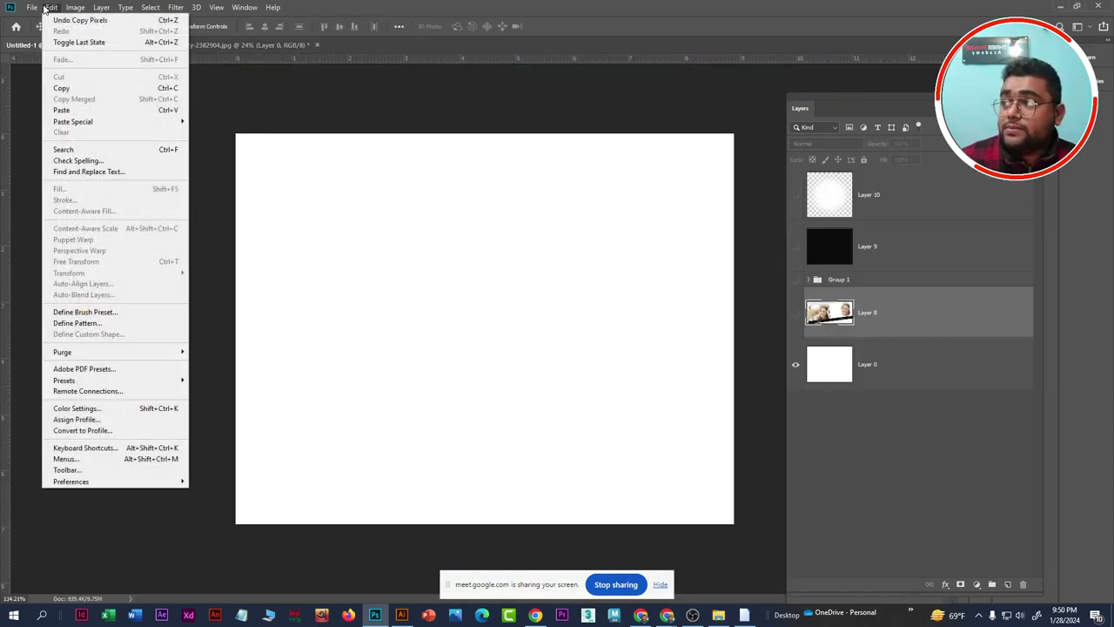
left_click(62, 110)
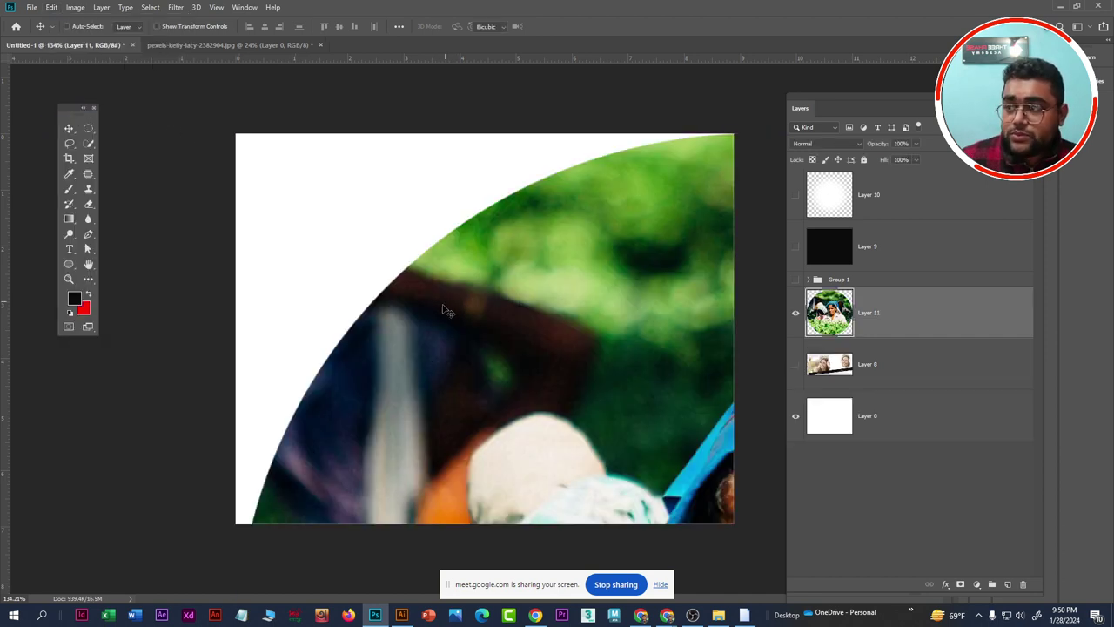
Scale the pasted circle down to about a quarter size and nudge it left
key("ctrl+t")
scroll(448, 311, "down", 5)
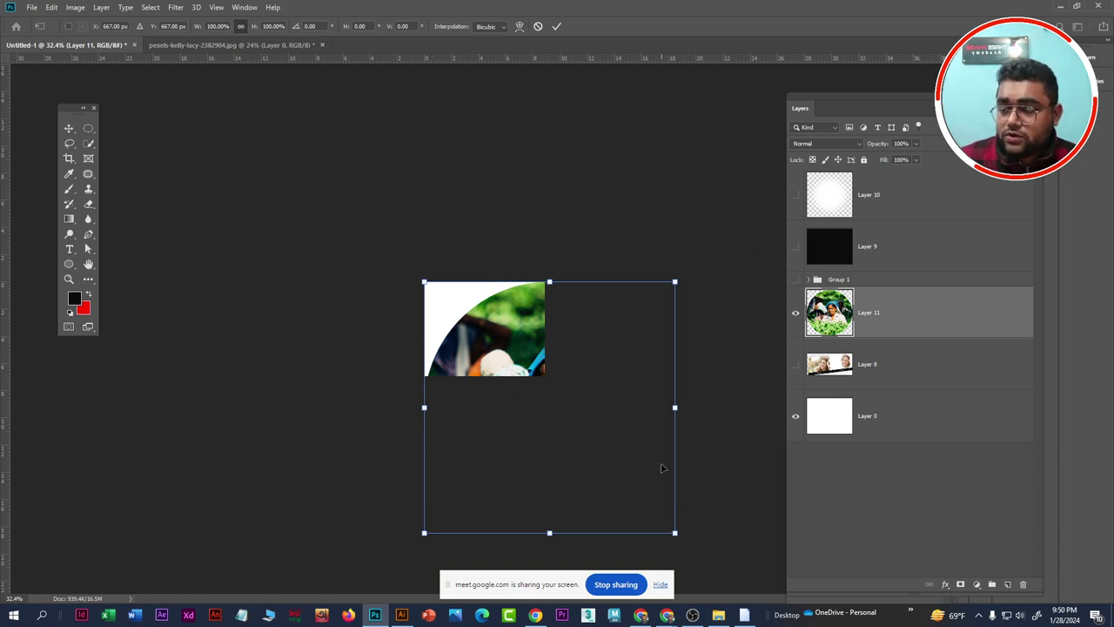
mouse_move(676, 534)
left_mouse_down()
mouse_move(490, 336)
mouse_move(470, 340)
mouse_move(490, 351)
left_mouse_up()
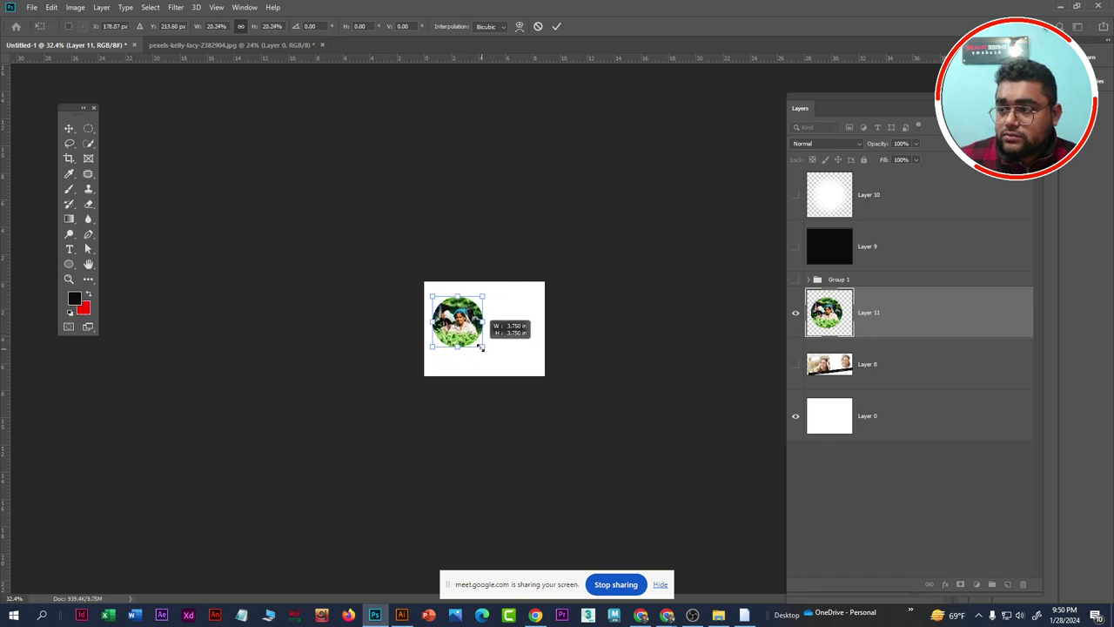
key("Return")
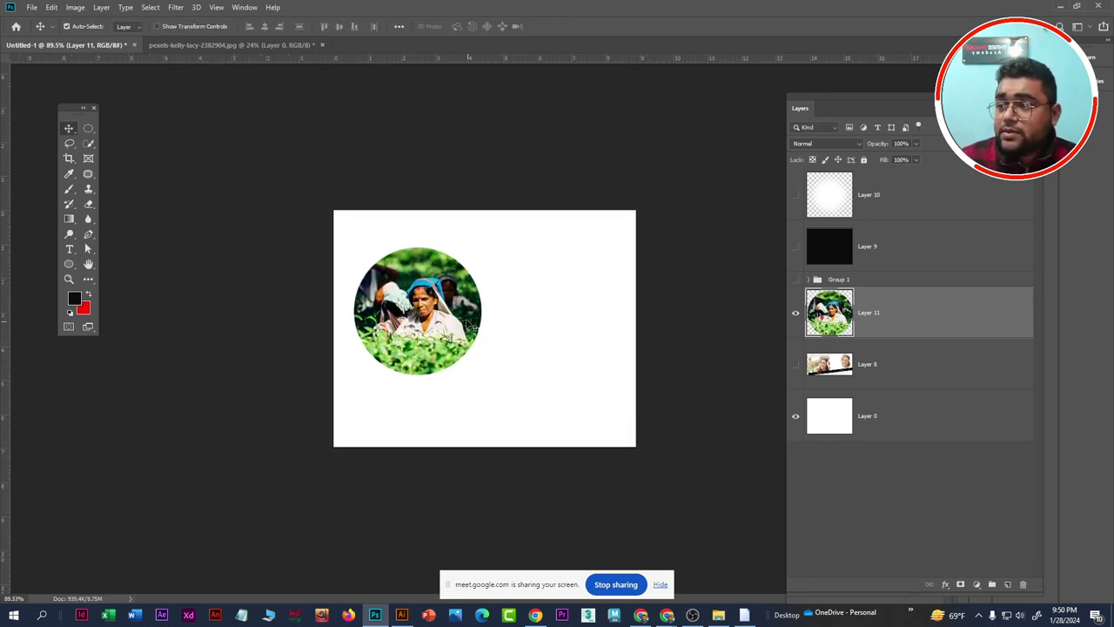
scroll(490, 351, "up", 5)
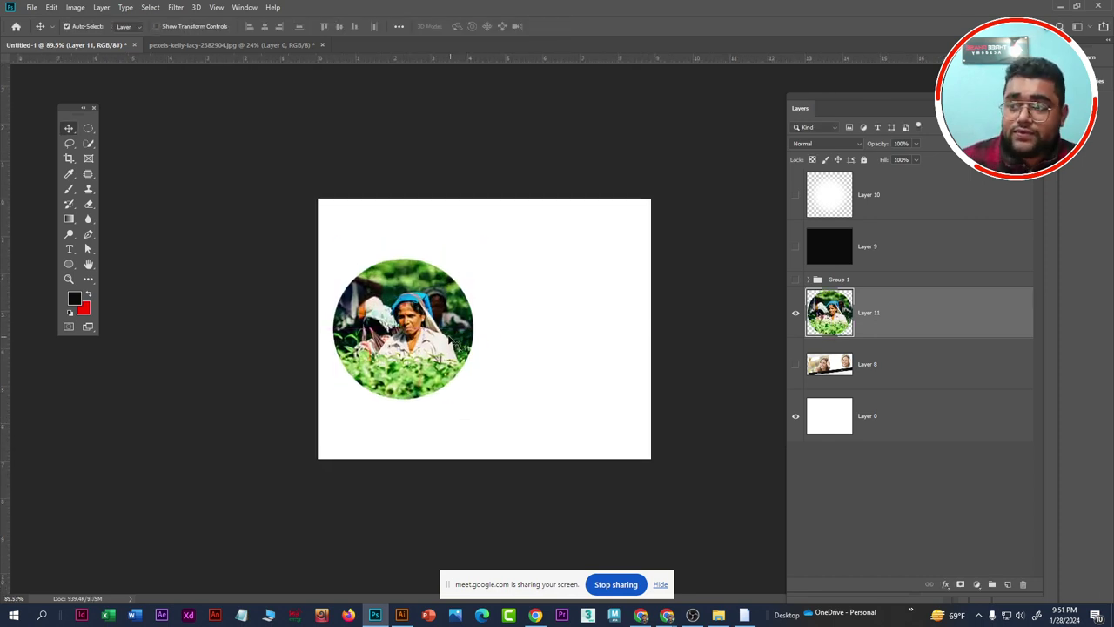
left_click_drag(442, 343, 437, 342)
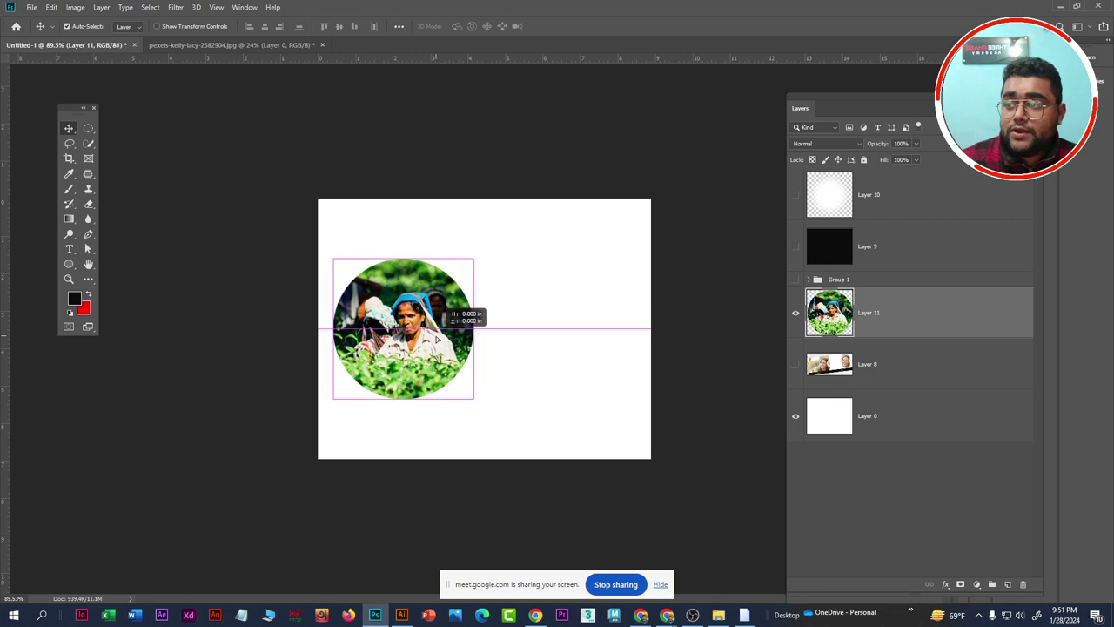
Select a 20 px feathered circle around the women and drag it into Untitled-1 as Layer 12
left_click(240, 45)
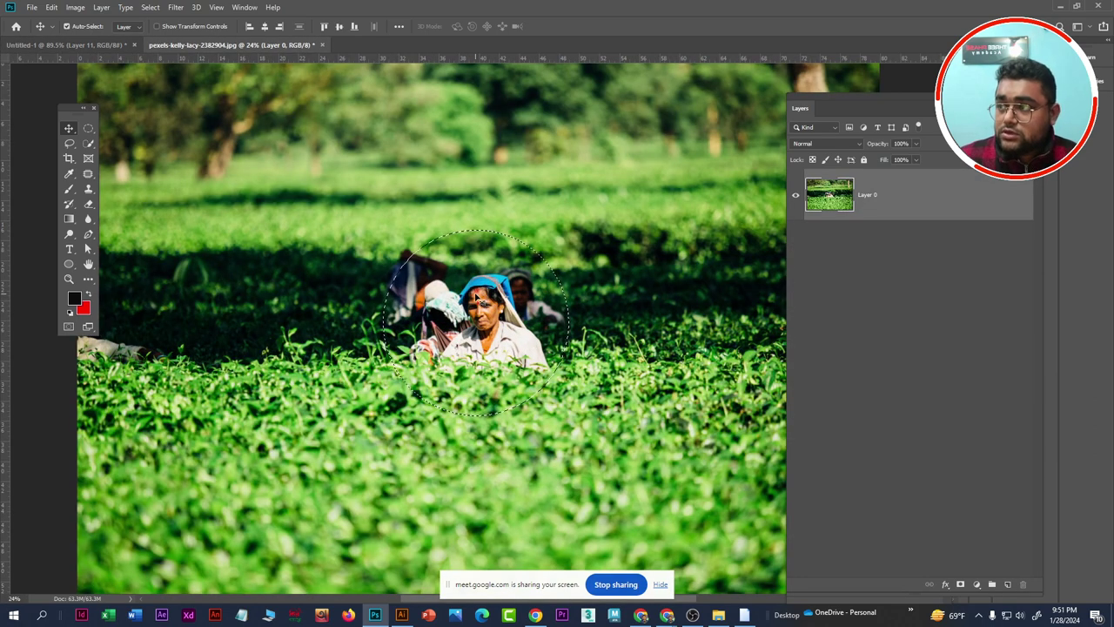
key("ctrl+d")
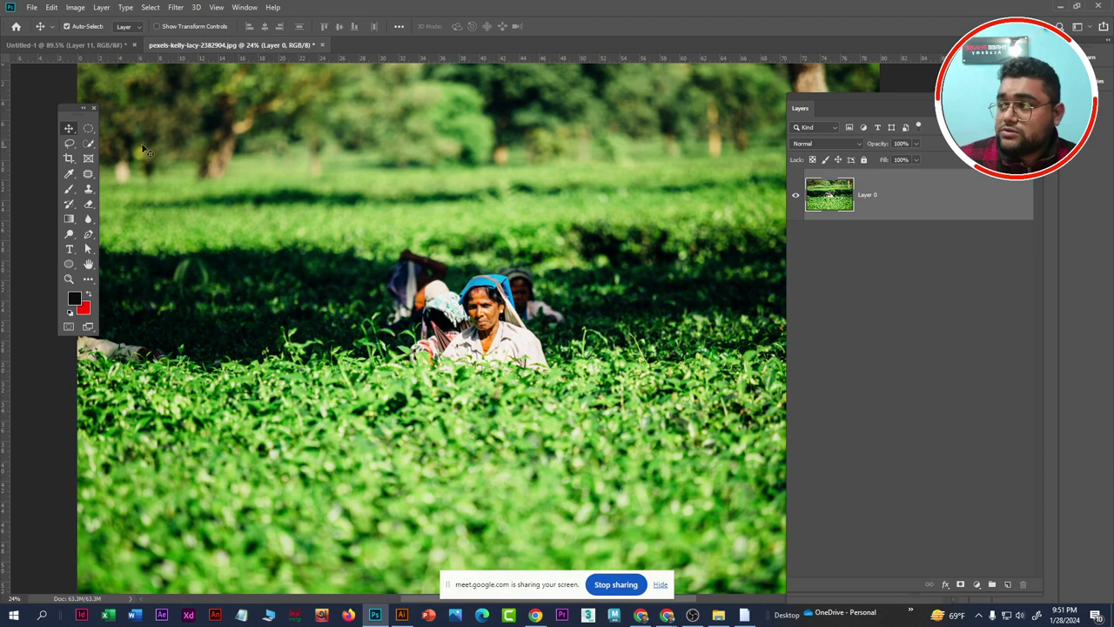
left_click(88, 128)
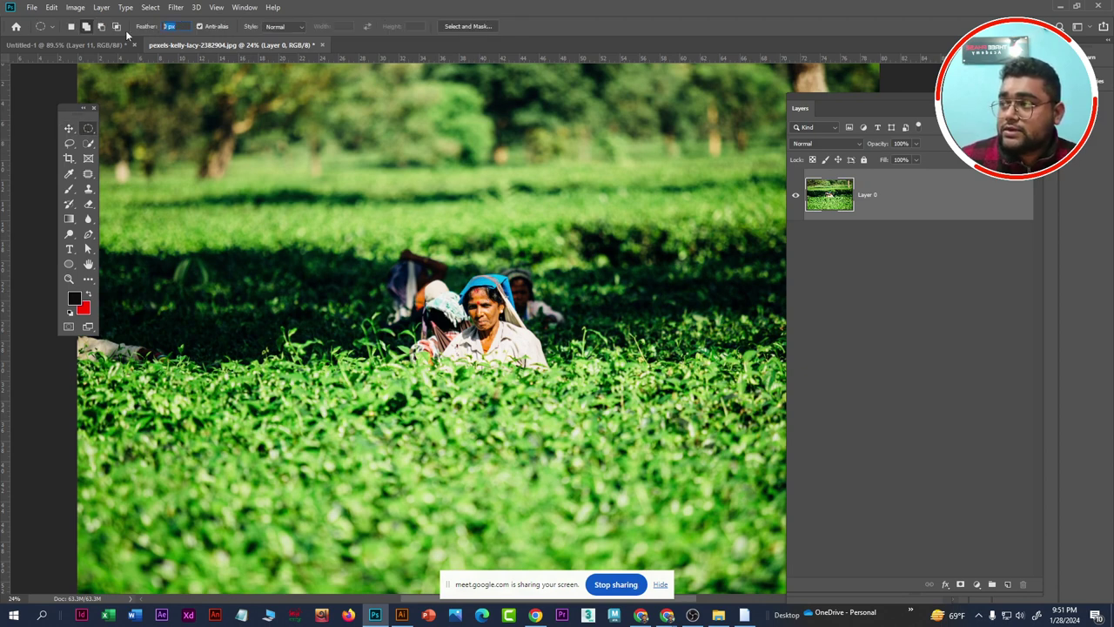
type("3")
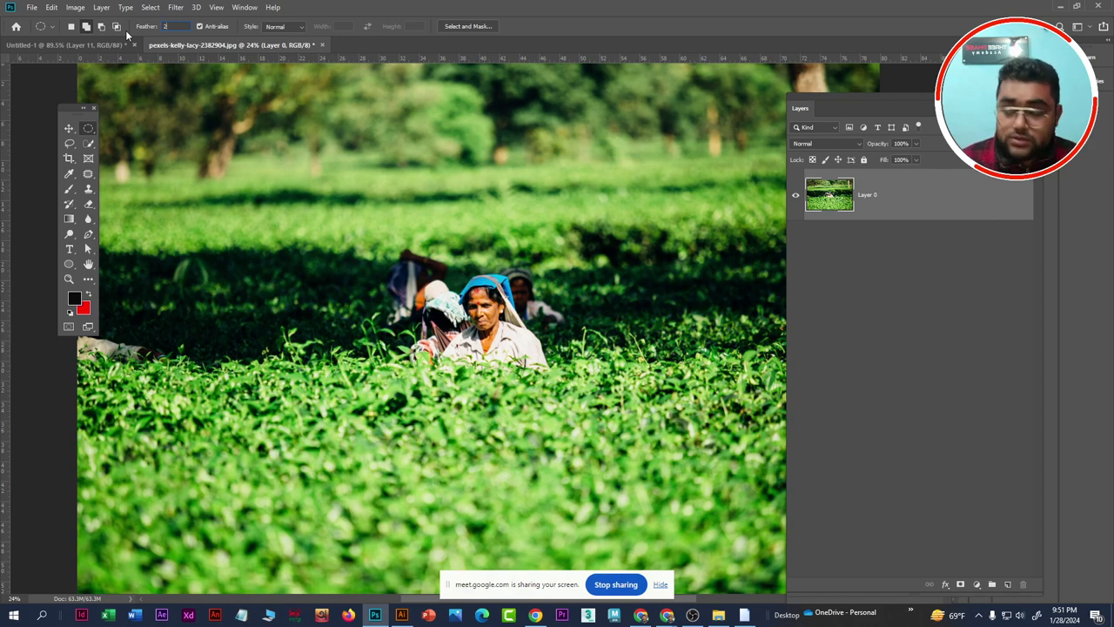
mouse_move(357, 214)
left_mouse_down()
mouse_move(571, 398)
mouse_move(552, 381)
left_mouse_up()
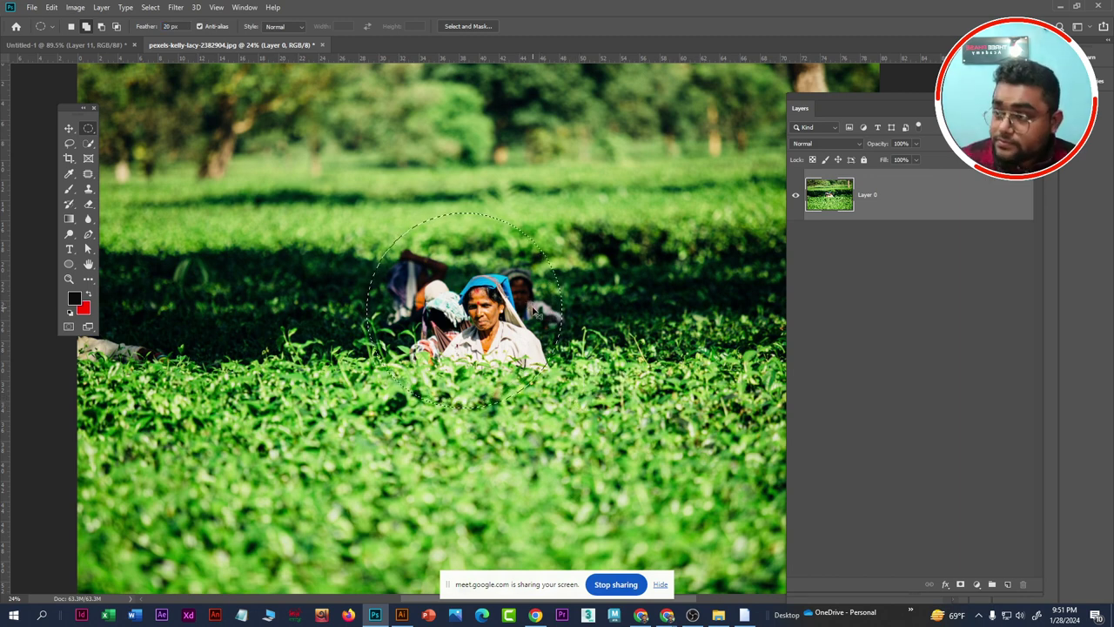
left_click(69, 128)
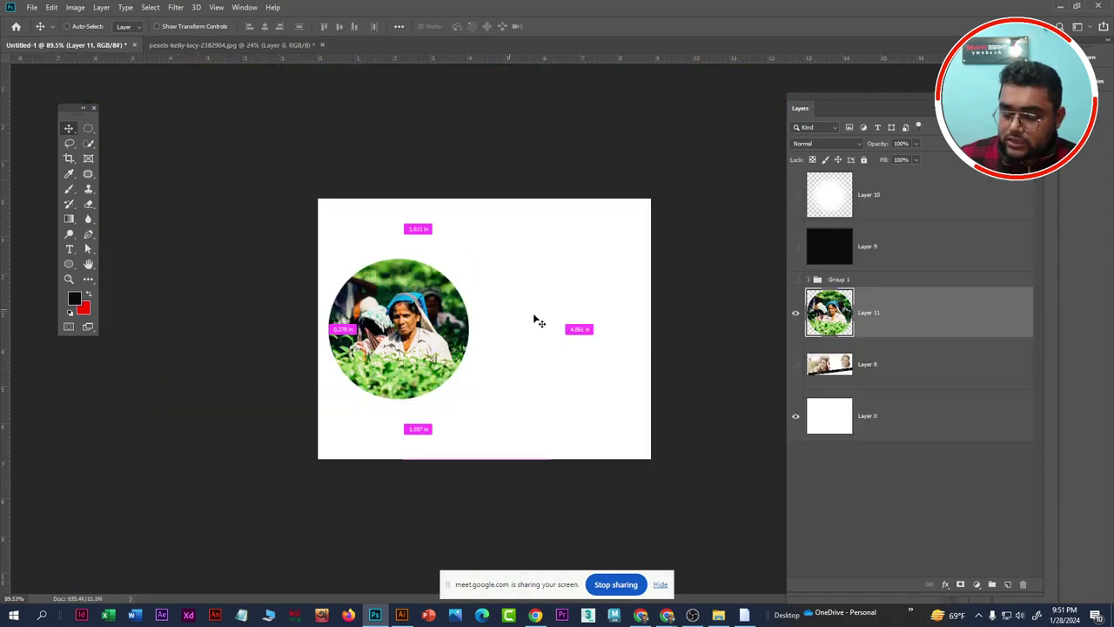
left_click_drag(112, 33, 562, 326)
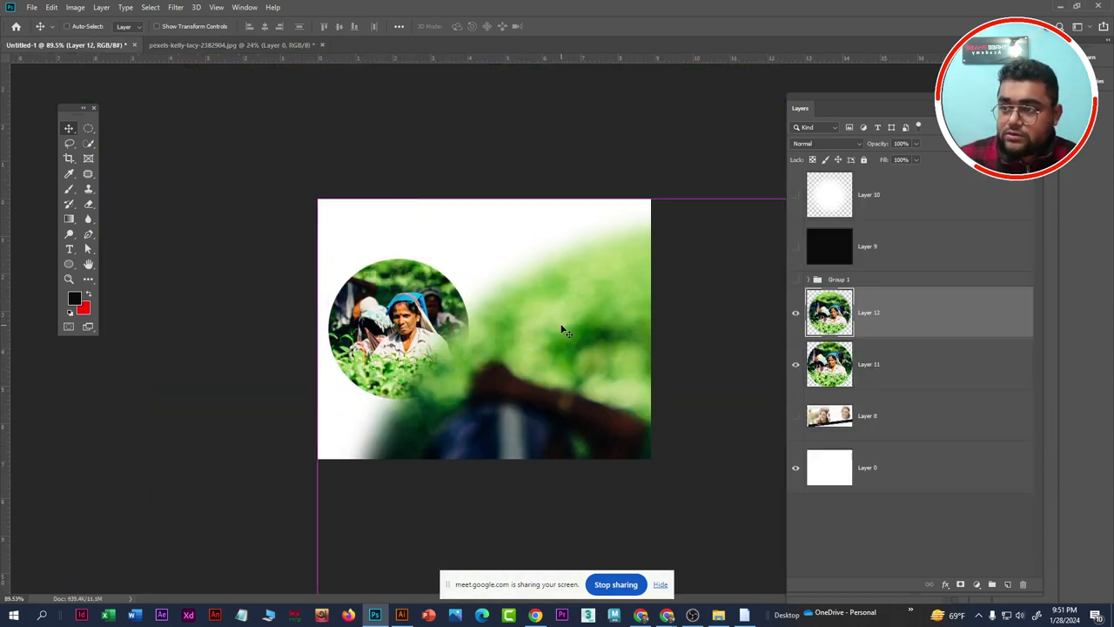
Scale the feathered Layer 12 circle to about 20% and align it level beside Layer 11
scroll(562, 326, "down", 5, "alt")
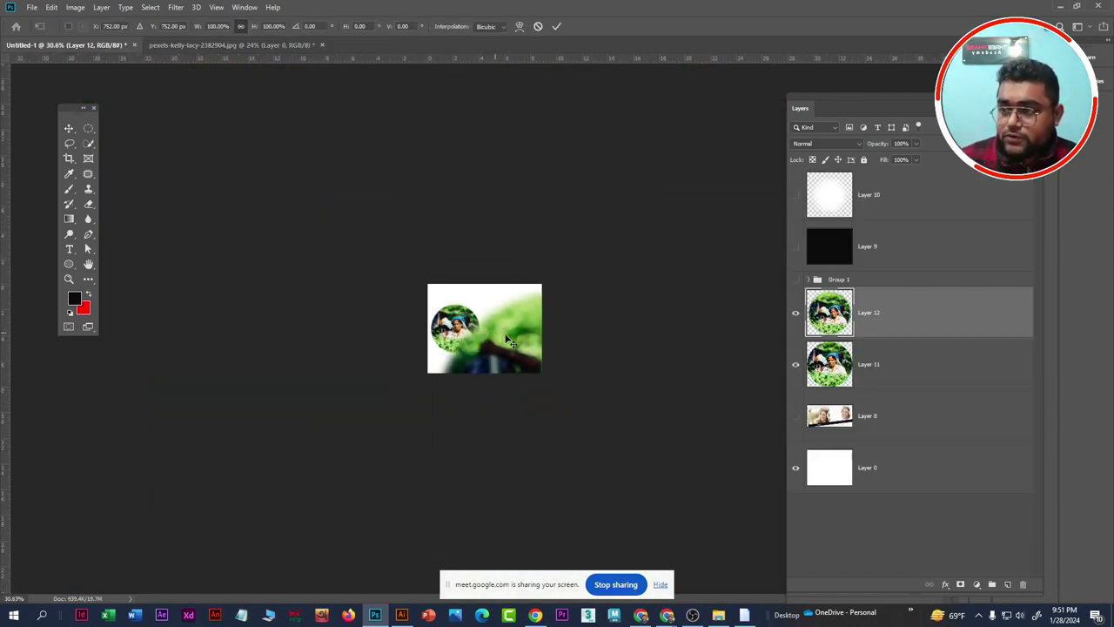
key("ctrl+t")
scroll(694, 555, "down", 1, "alt")
mouse_move(676, 531)
left_mouse_down()
mouse_move(500, 341)
mouse_move(513, 334)
left_mouse_up()
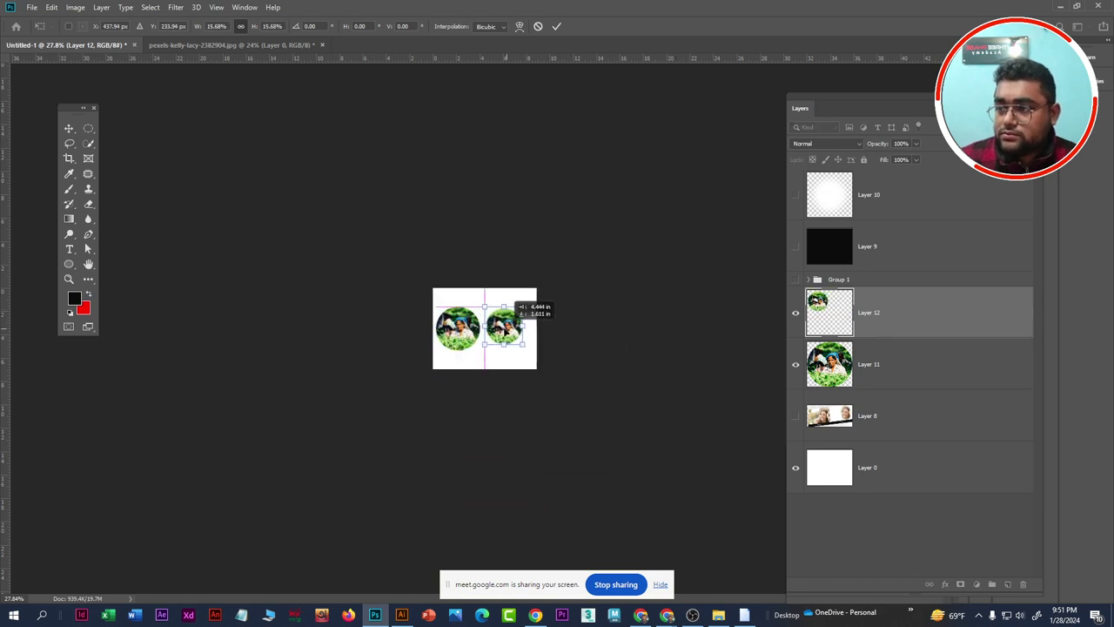
scroll(511, 328, "up", 3)
scroll(511, 327, "up", 2, "alt")
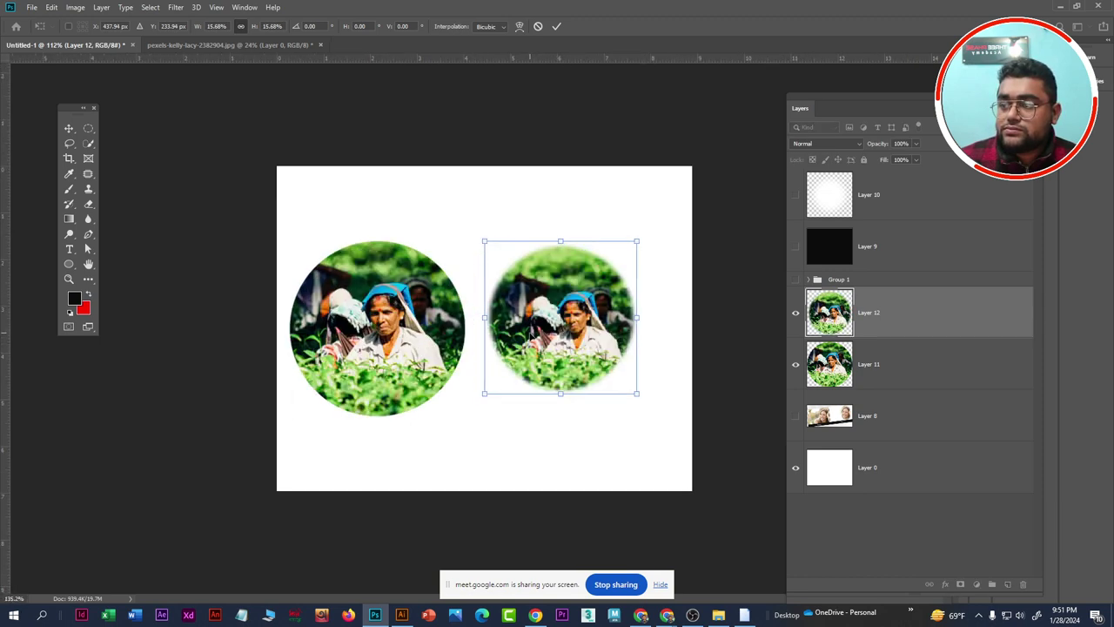
left_click_drag(576, 409, 571, 453)
left_click_drag(571, 385, 580, 365)
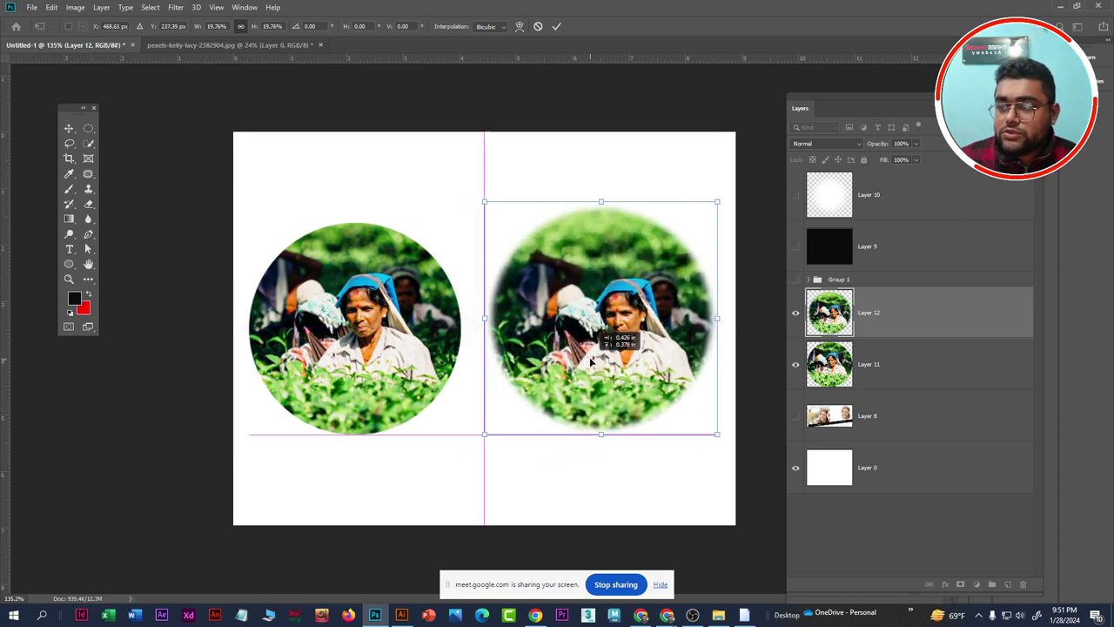
key("Return")
left_click_drag(609, 295, 610, 307)
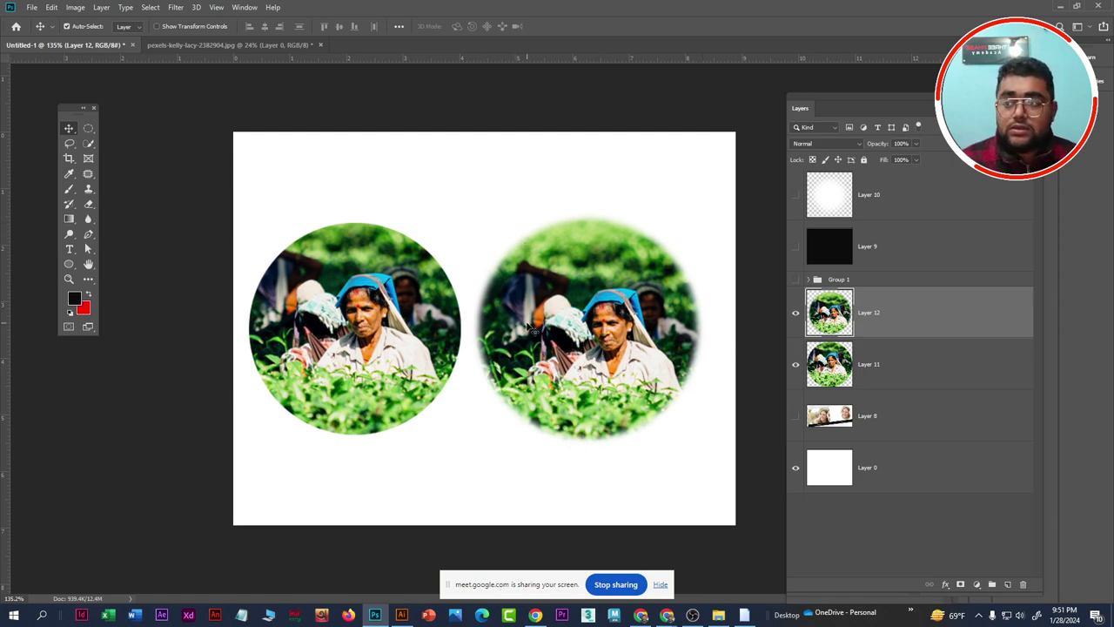
key("alt+bracketleft")
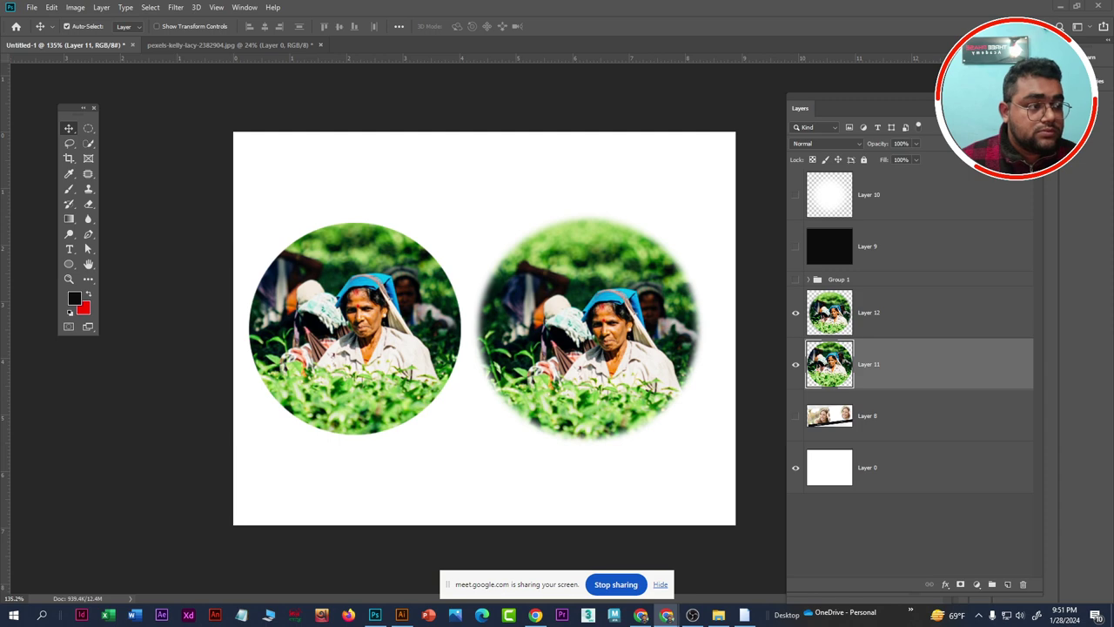
Move the Before/After Layer 8 to the top of the layer stack, leaving it hidden
left_click(861, 422)
left_click(794, 416)
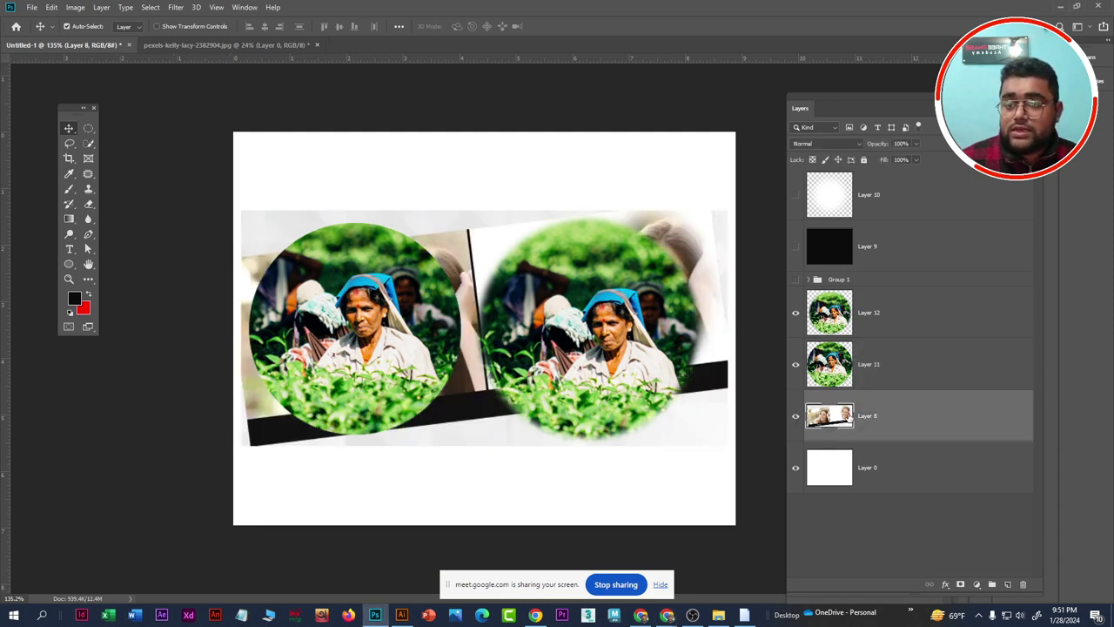
left_click_drag(853, 418, 853, 183)
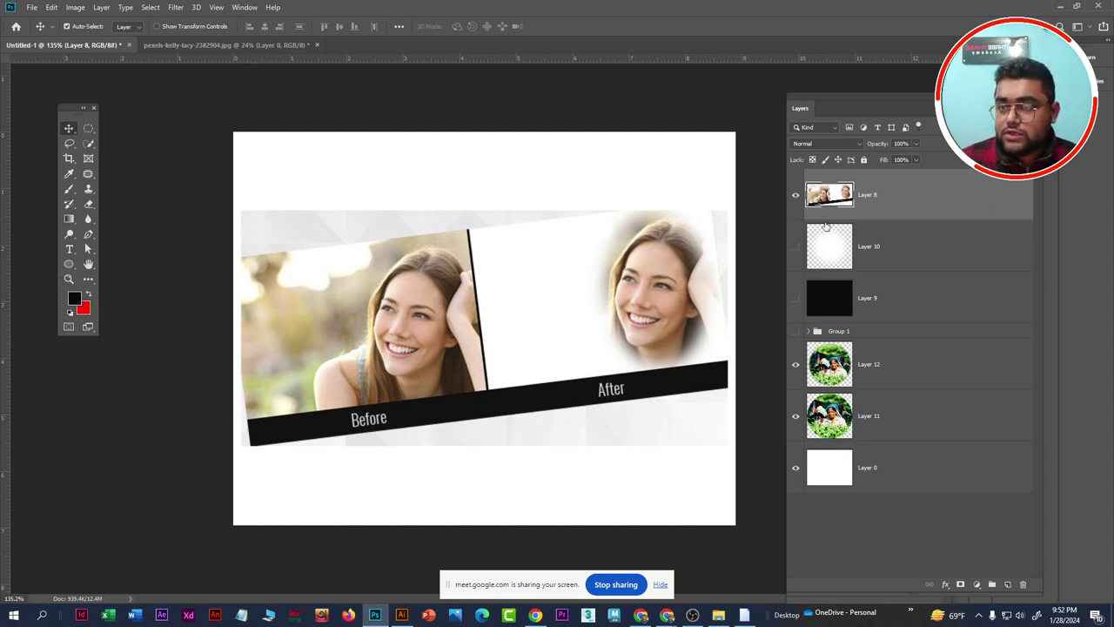
left_click(795, 196)
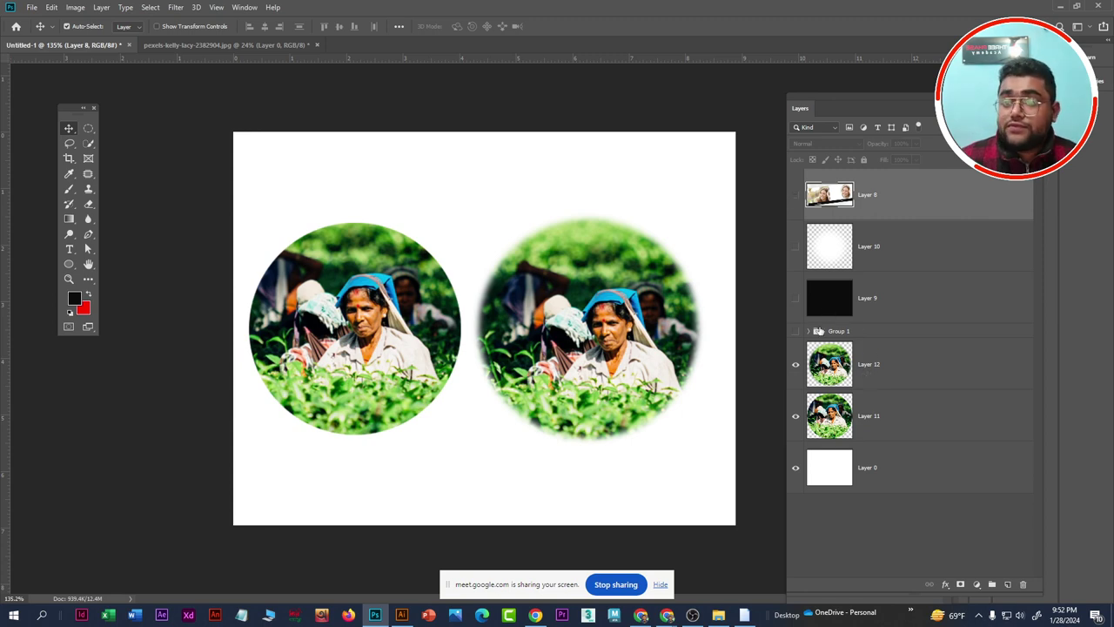
Hide both circle layers, move Layer 8 down, show black Layer 9, and delete Layer 10
left_click_drag(798, 370, 797, 414)
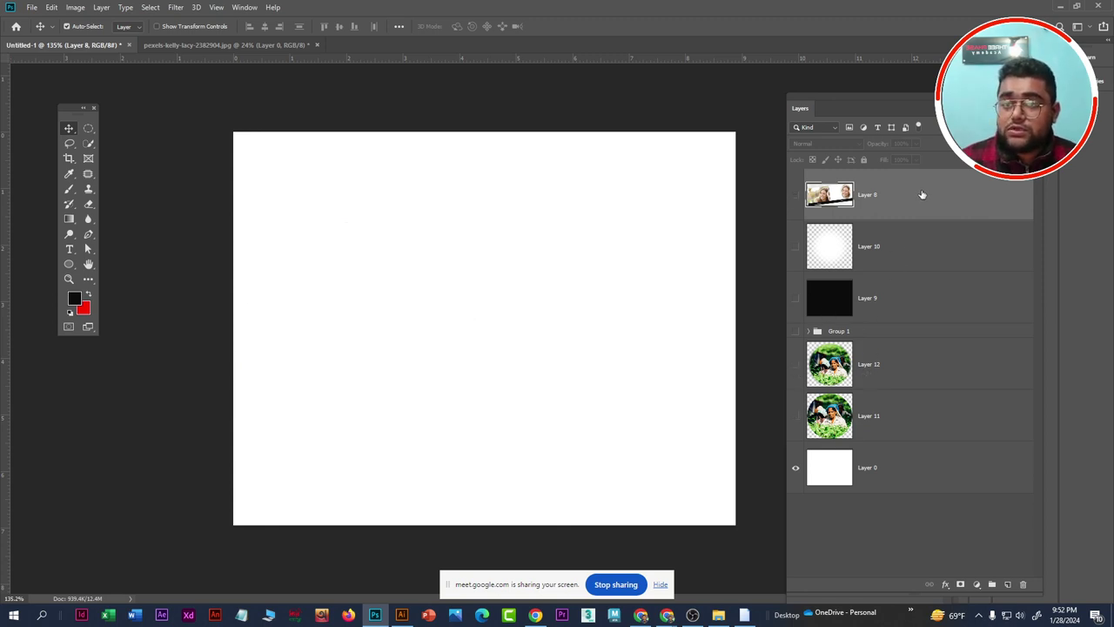
mouse_move(920, 194)
left_mouse_down()
mouse_move(932, 347)
mouse_move(927, 303)
left_mouse_up()
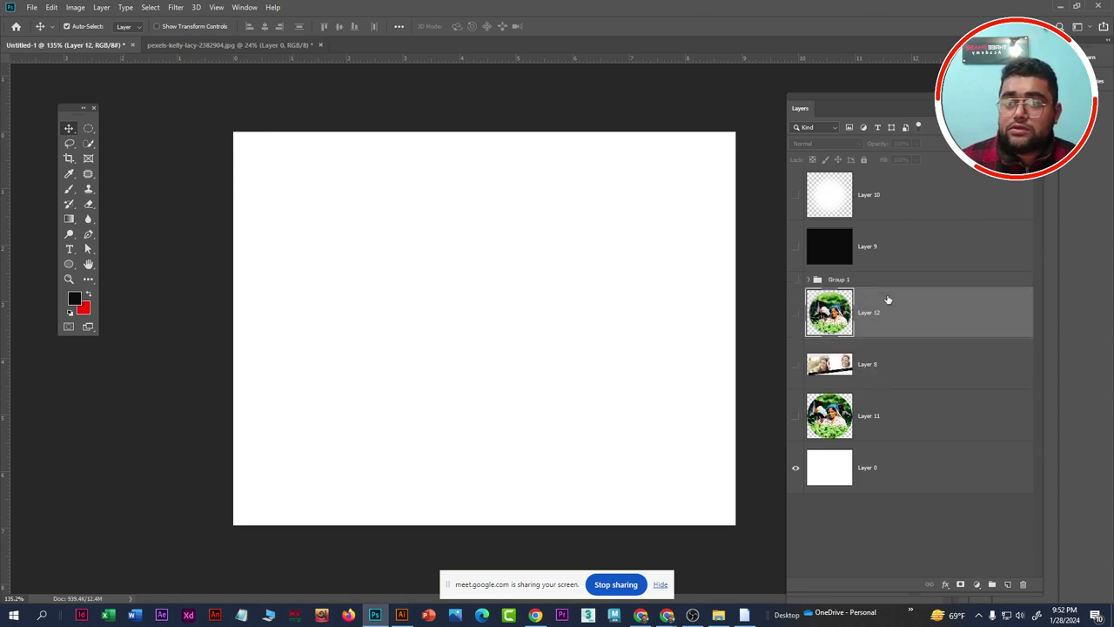
left_click(900, 238)
left_click(795, 247)
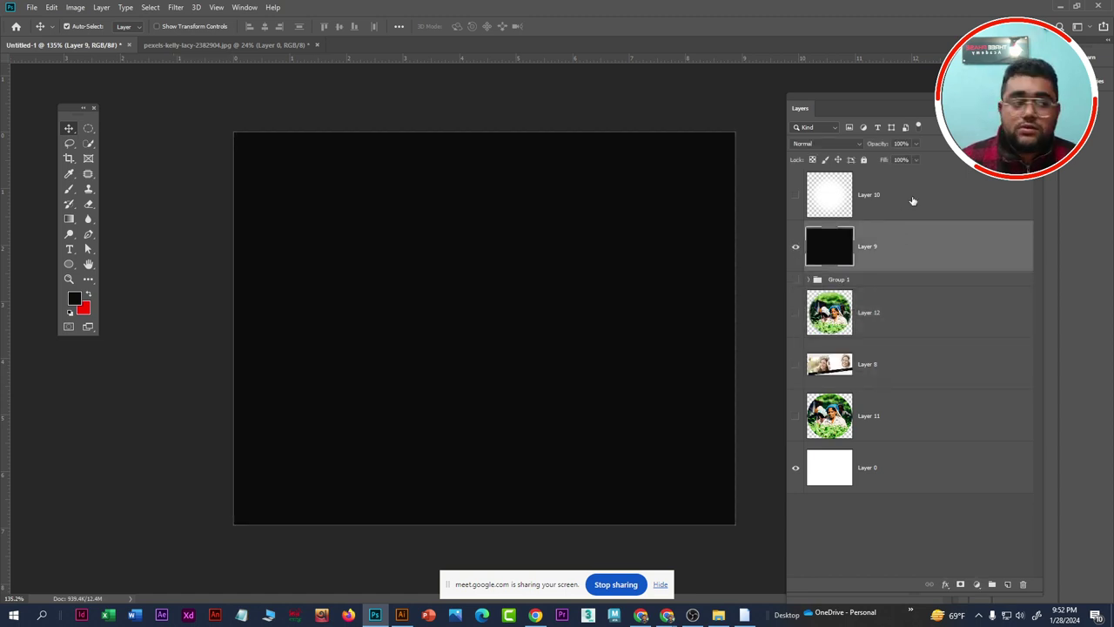
left_click(913, 201)
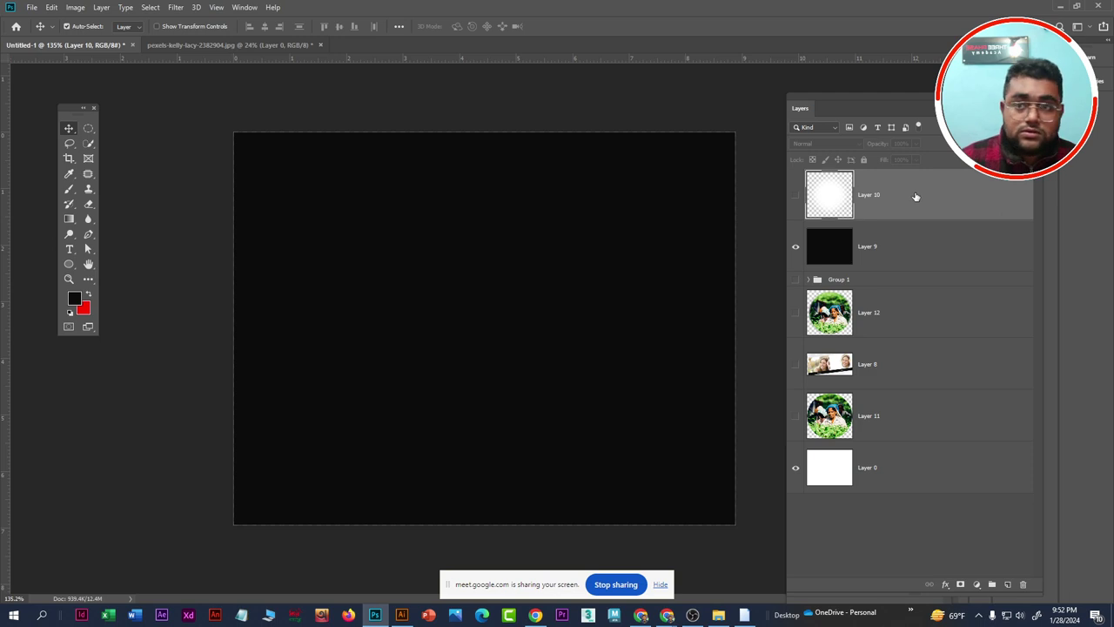
key("Delete")
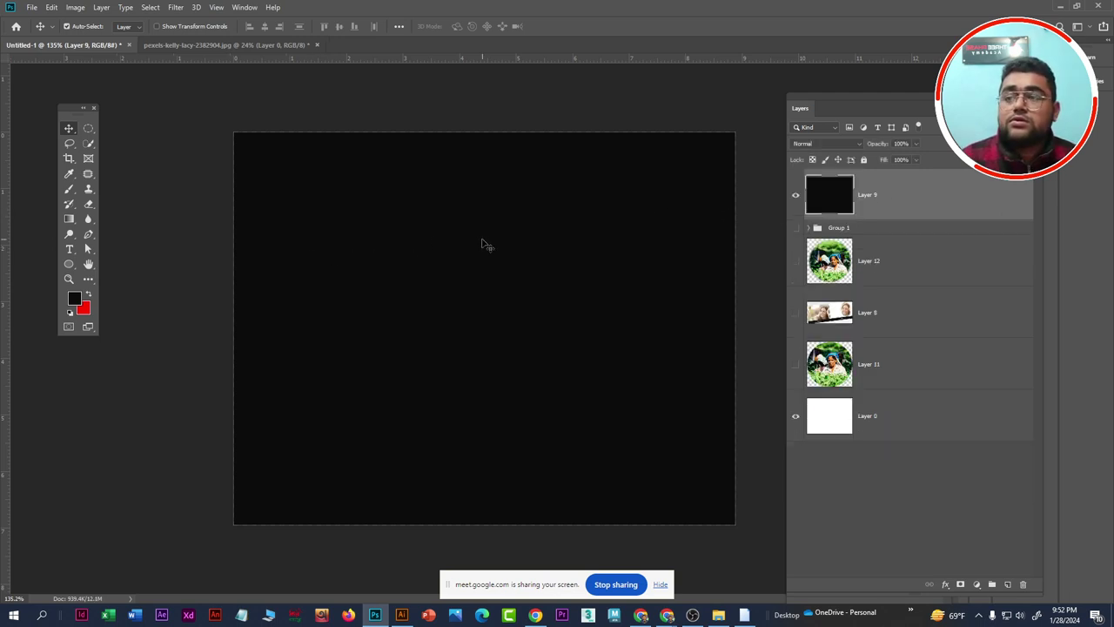
Bring Layer 12 above Layer 9, centre the circle, and load its outline as a selection
left_click(873, 261)
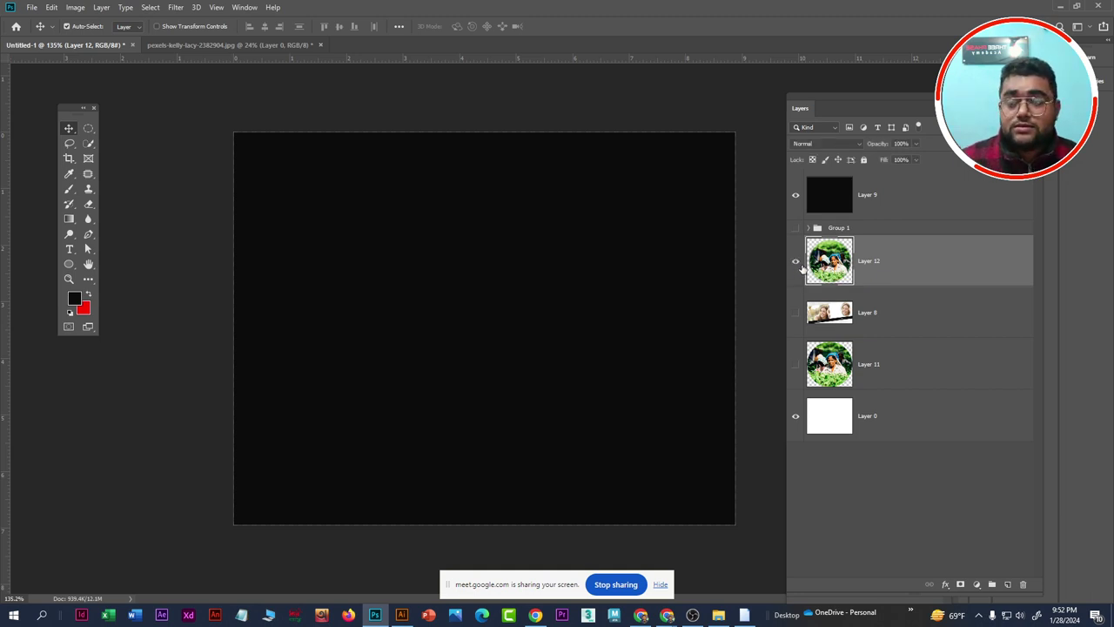
key("ctrl+shift+bracketright")
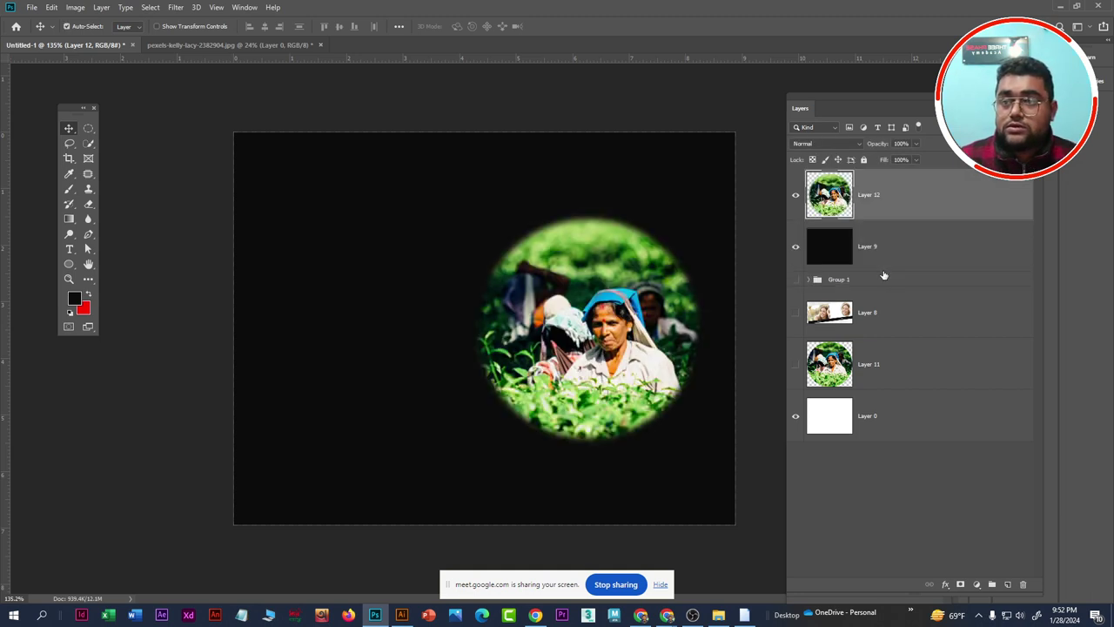
left_click_drag(607, 340, 556, 342)
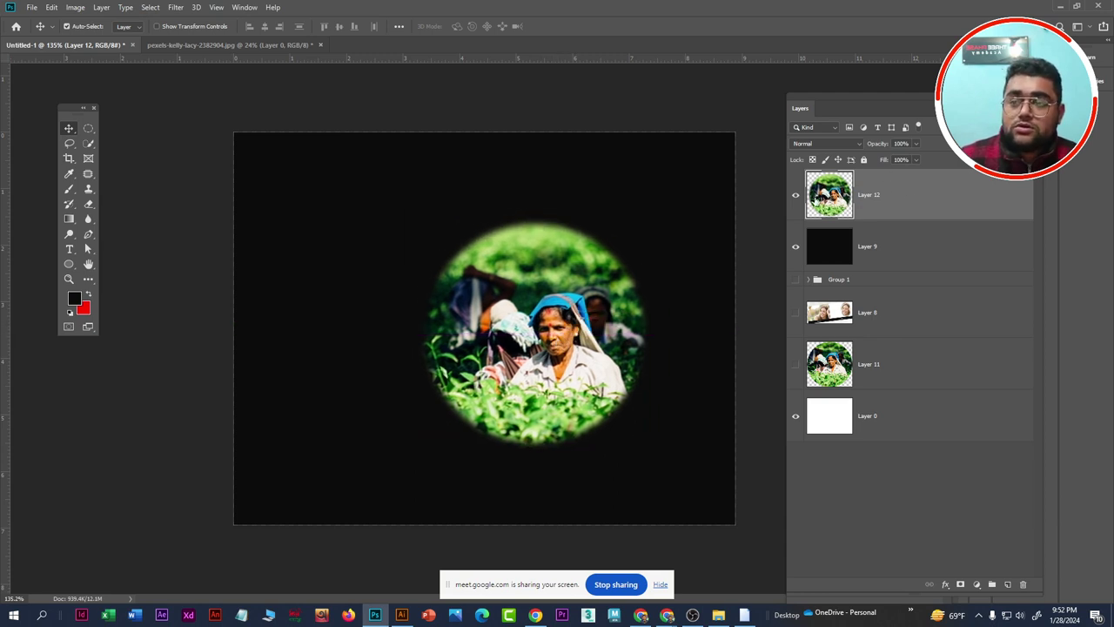
left_click(835, 199, "ctrl")
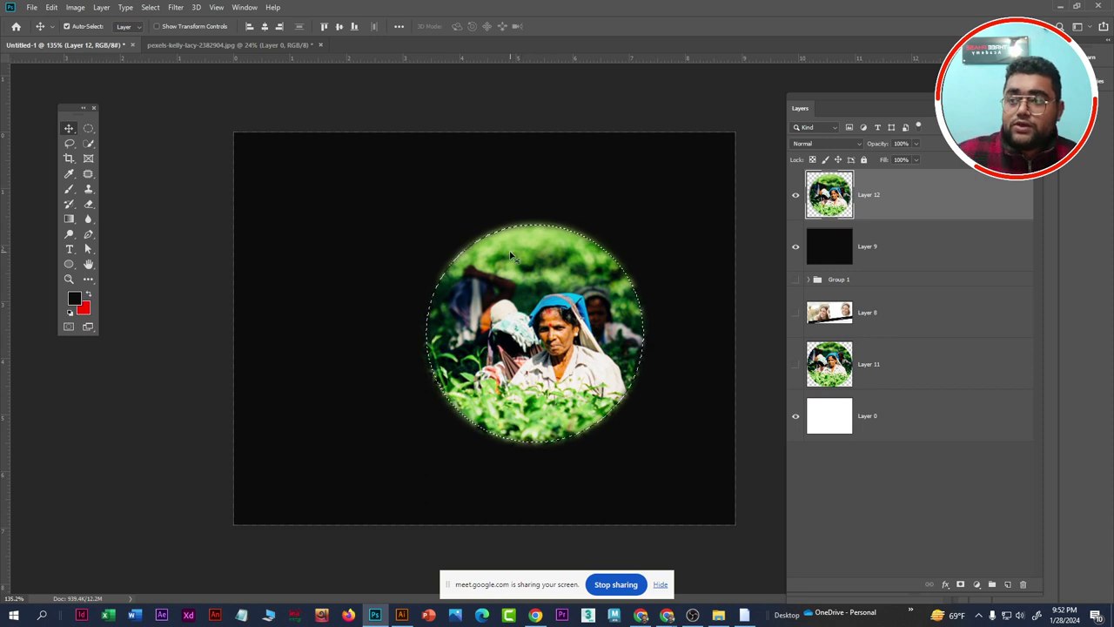
left_click(150, 7)
mouse_move(160, 172)
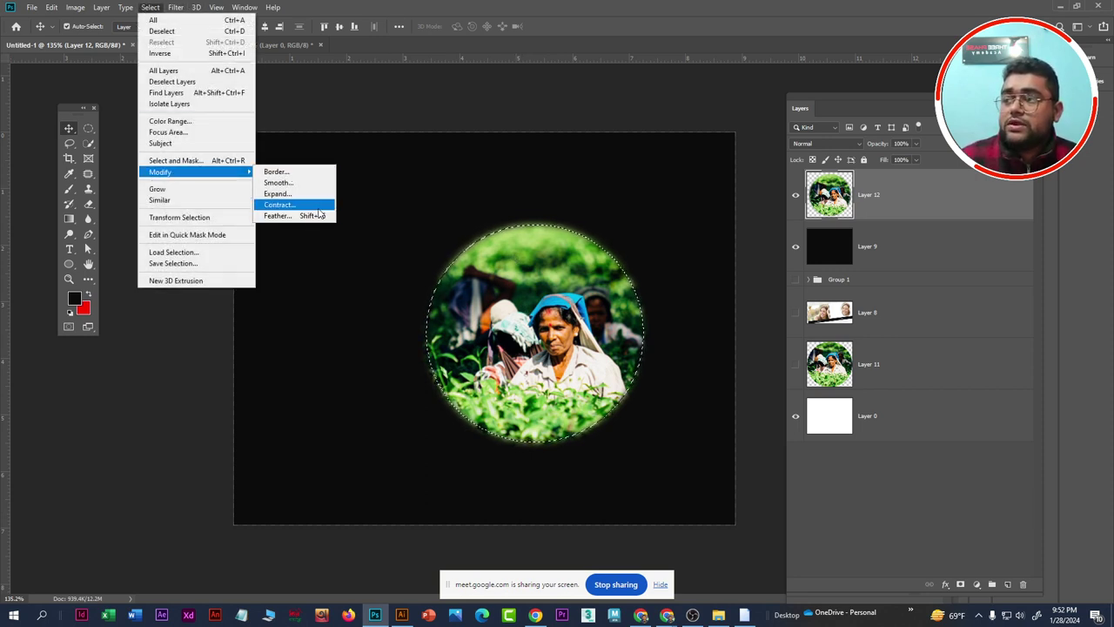
left_click(316, 216)
type("50")
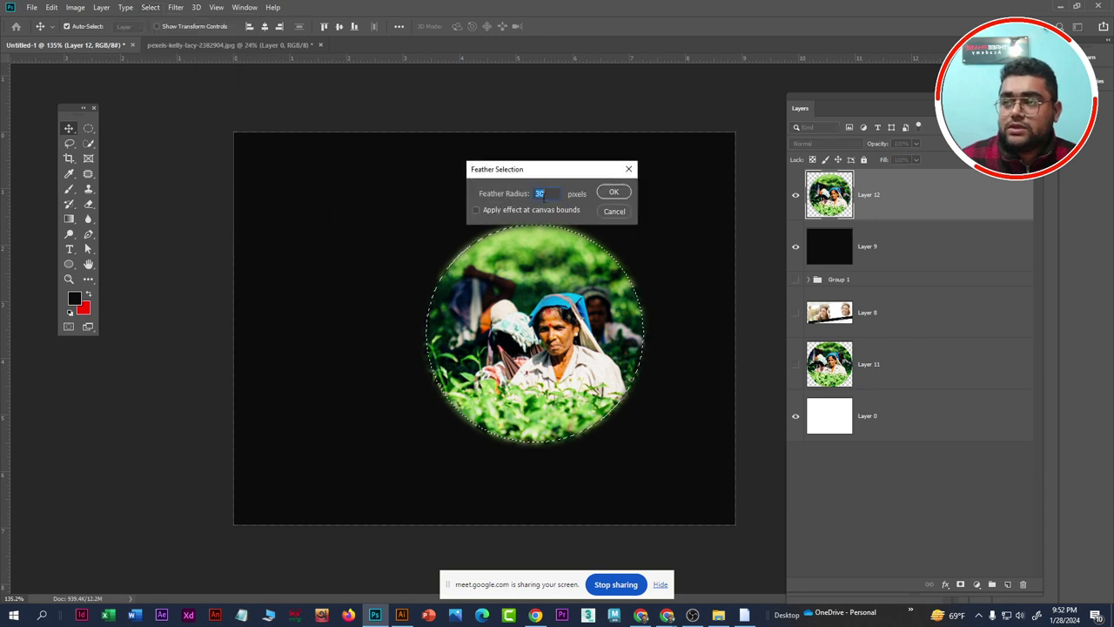
left_click(614, 191)
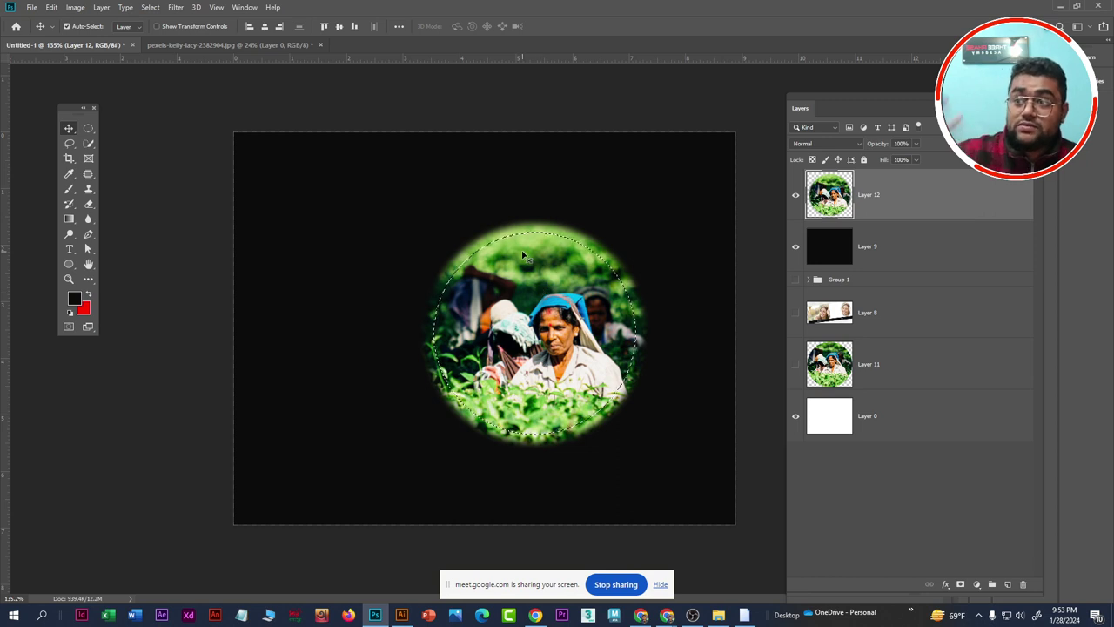
left_click(149, 7)
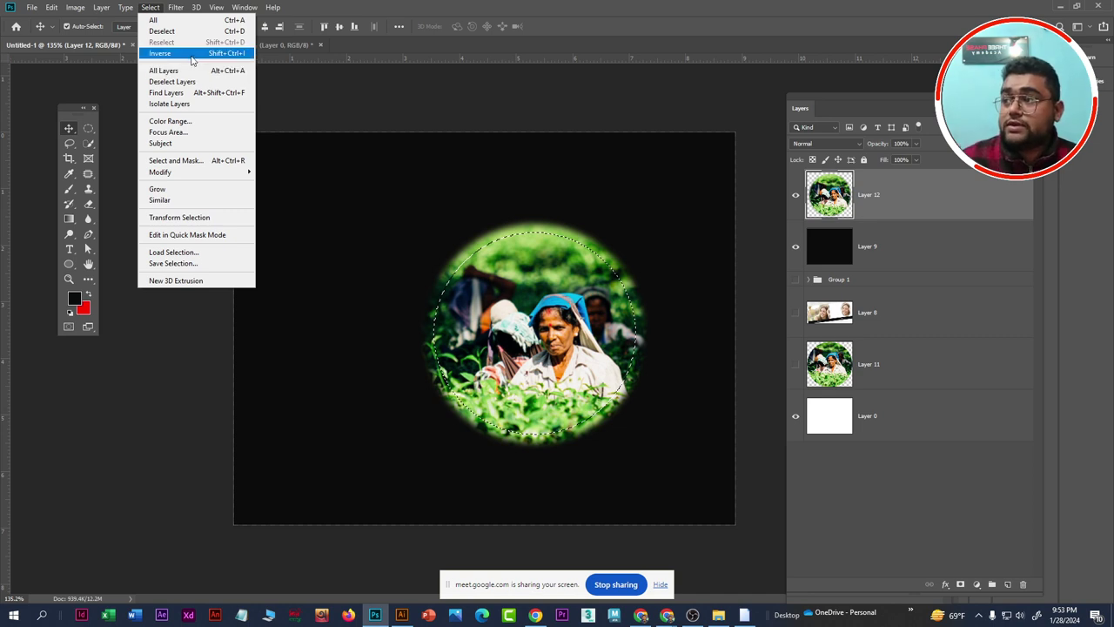
left_click(173, 56)
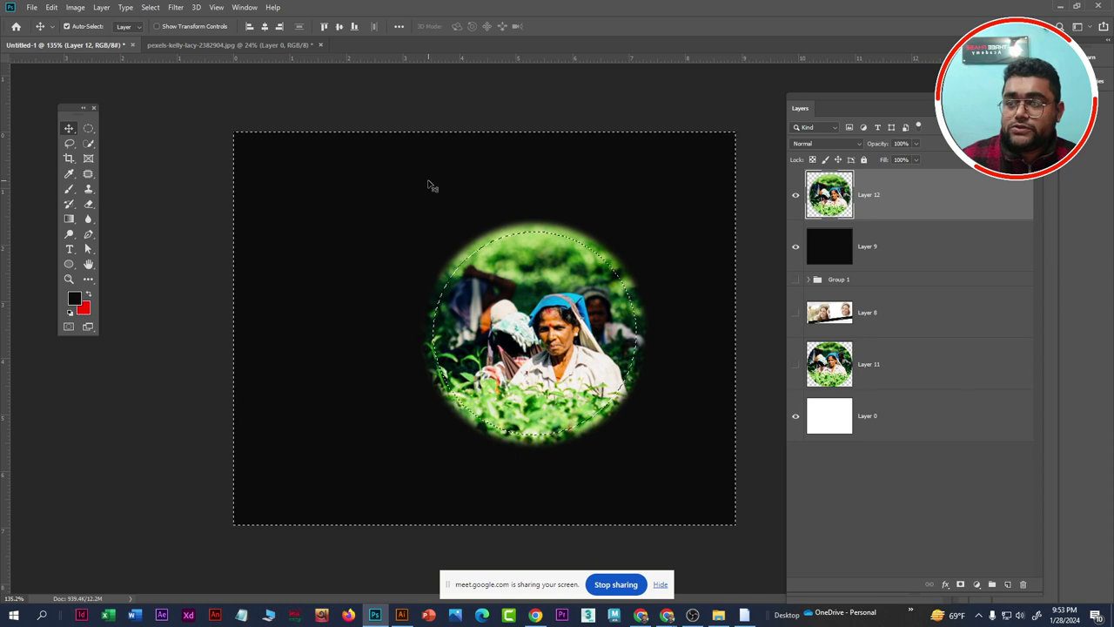
key("Delete")
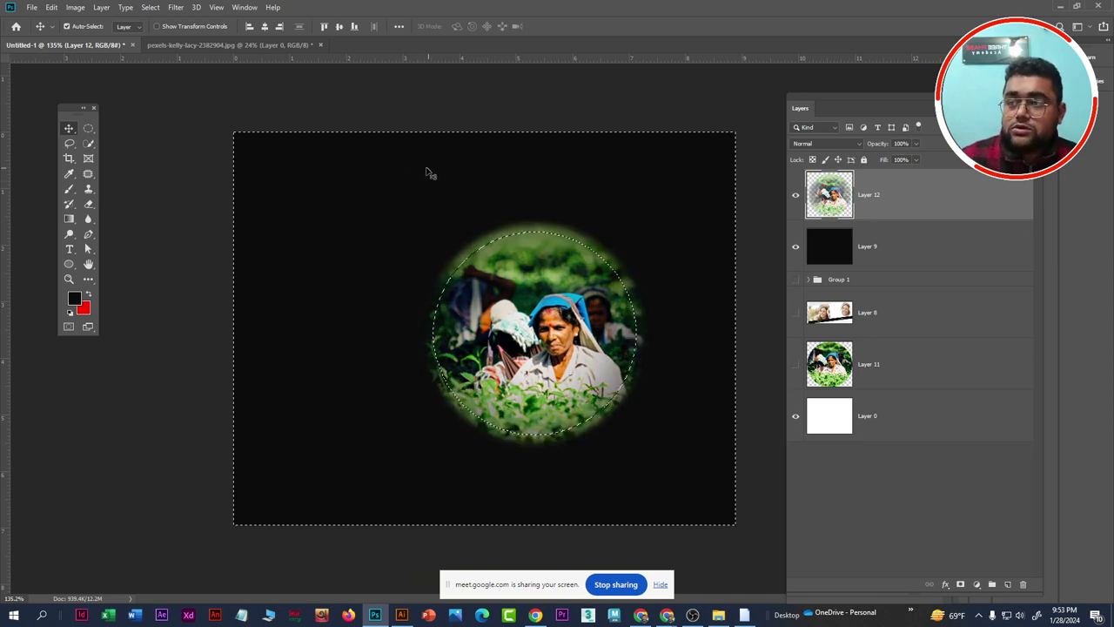
key("ctrl")
key("ctrl+z")
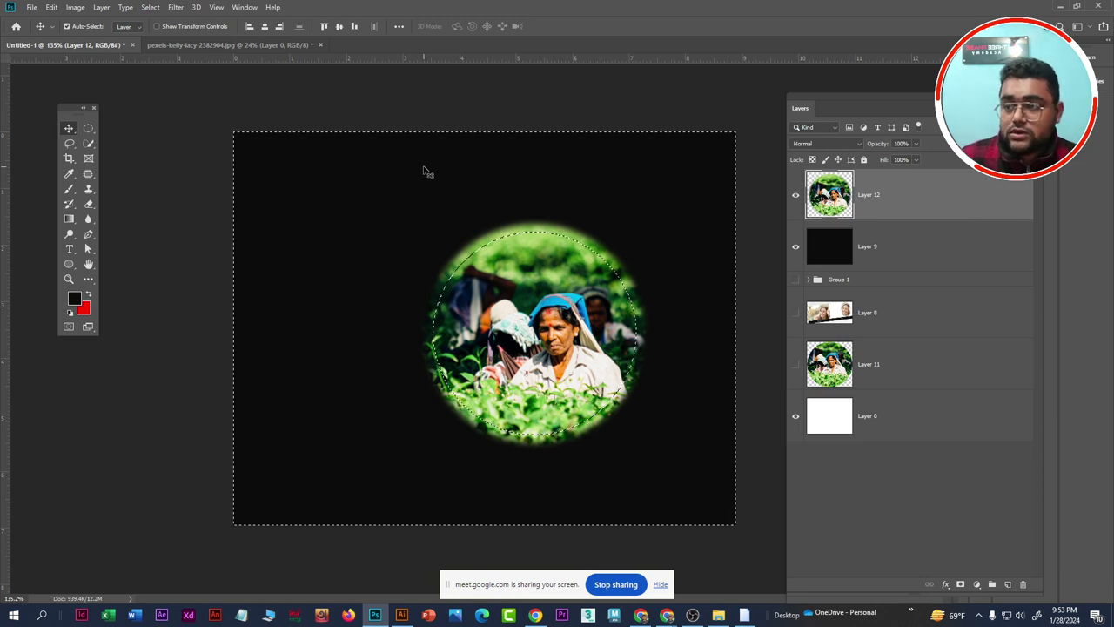
key("ctrl")
key("ctrl+d")
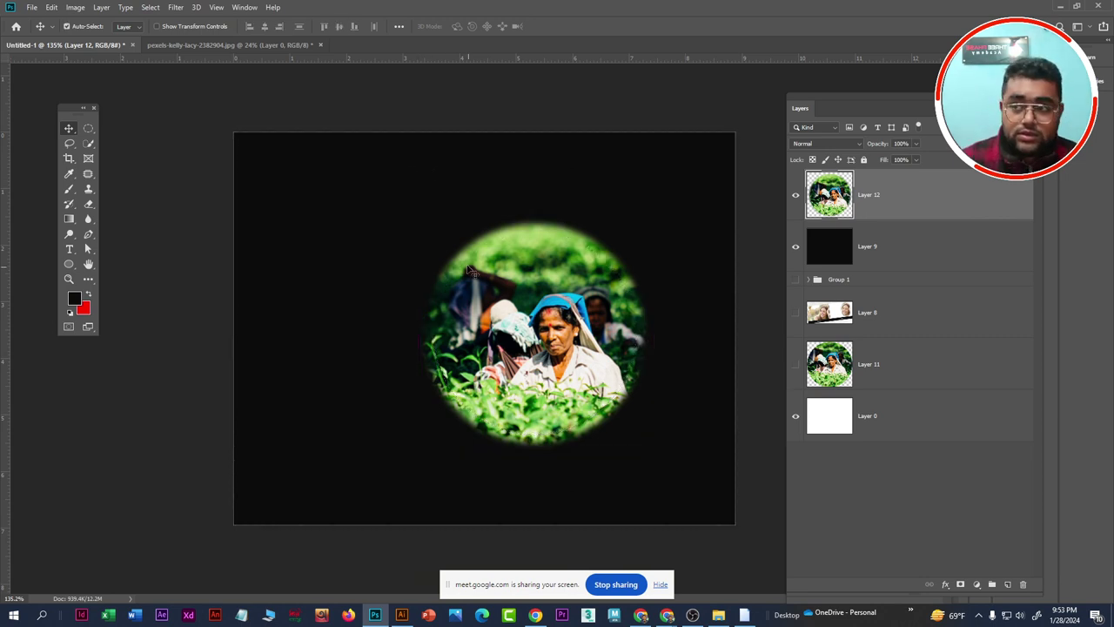
Shift the circular tea-picker photo slightly left and up on the canvas
left_click(151, 7)
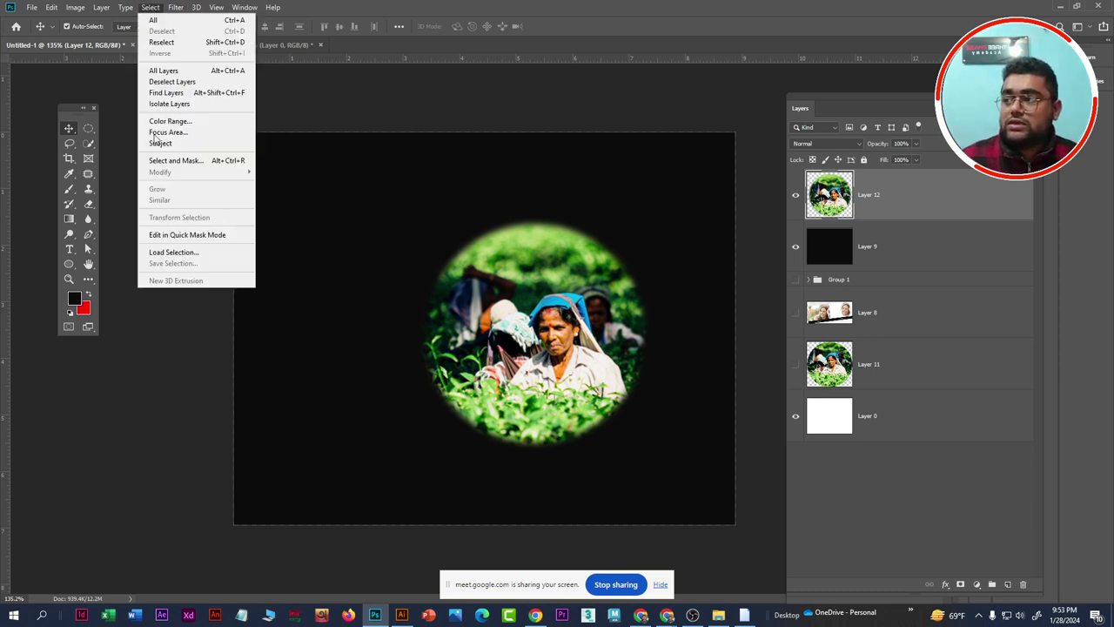
left_click(886, 202)
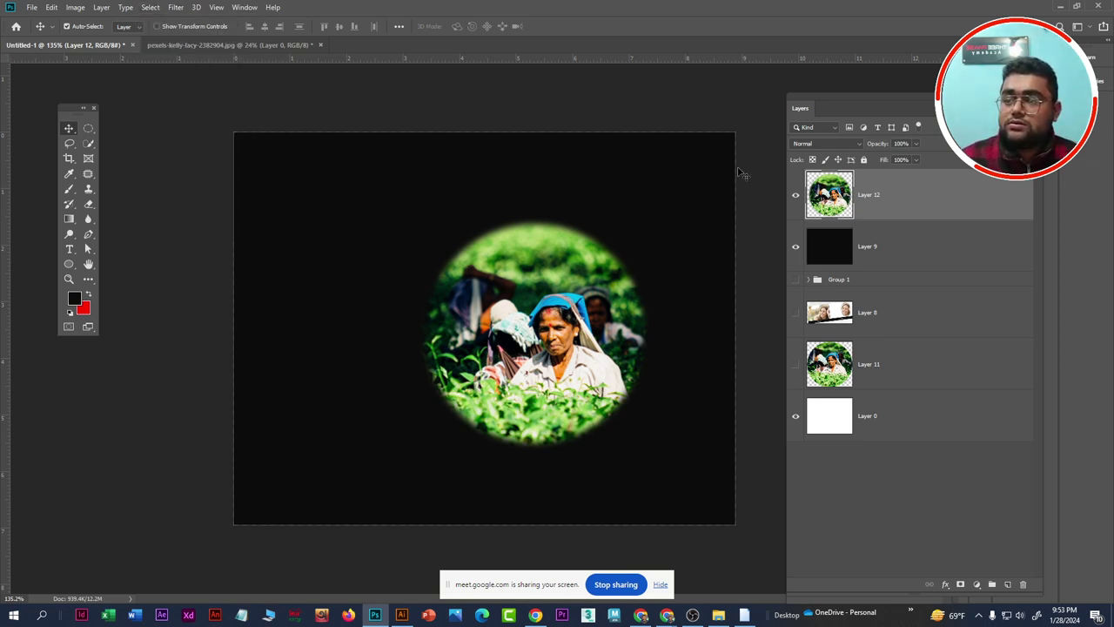
left_click_drag(595, 360, 544, 350)
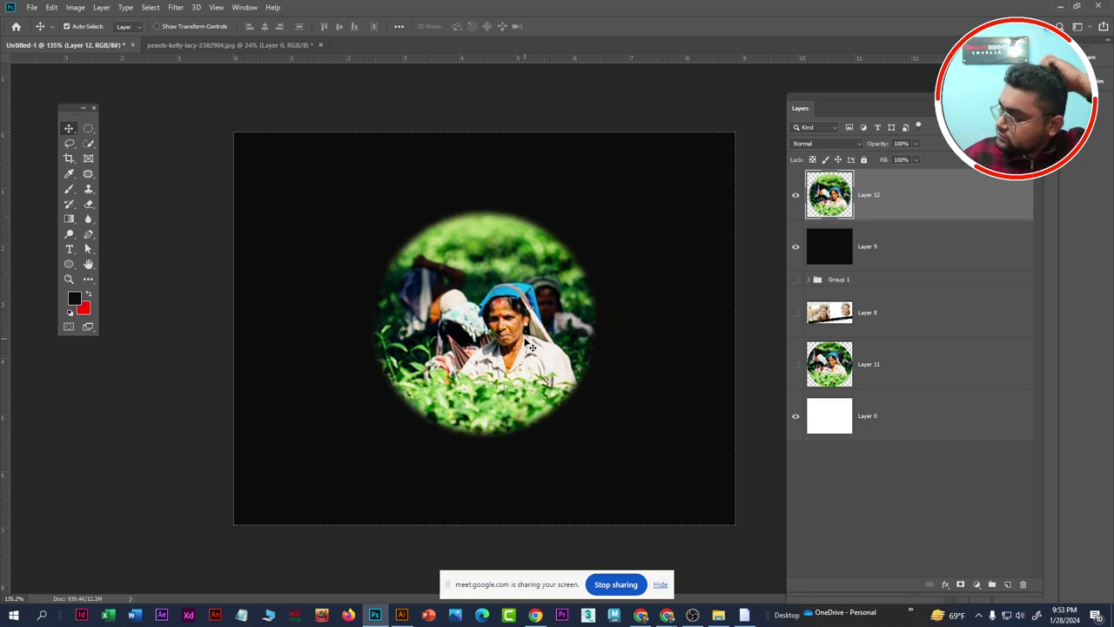
Hide Layer 12, move it below Layer 9, and add empty Layer 13 on top
left_click(795, 196)
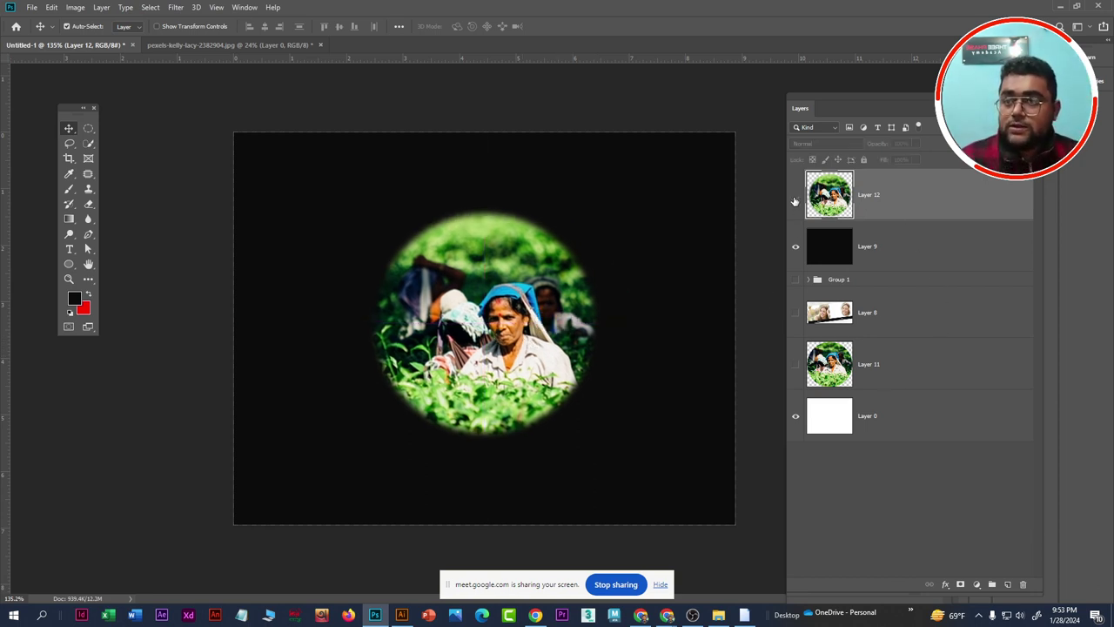
mouse_move(968, 217)
left_mouse_down()
mouse_move(923, 193)
mouse_move(924, 266)
left_mouse_up()
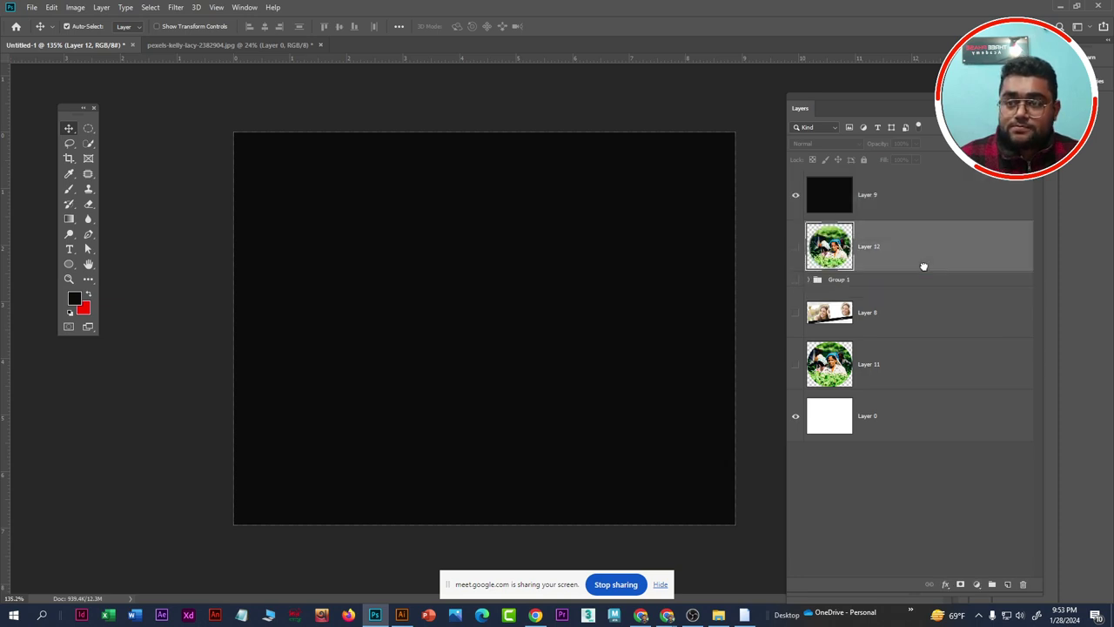
left_click(893, 205)
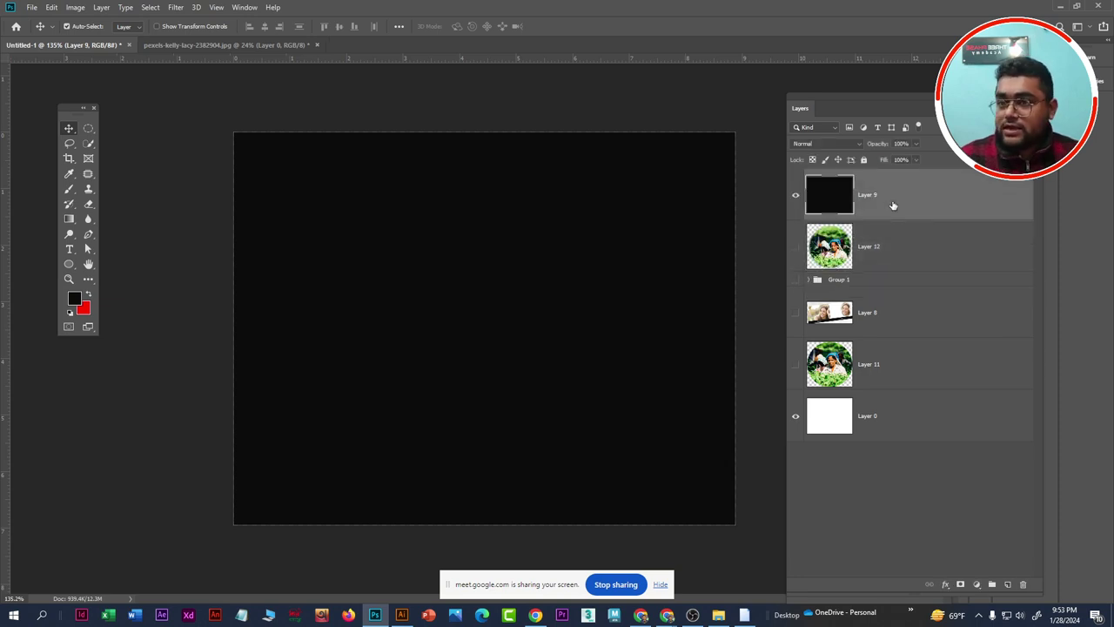
left_click(1008, 584)
Draw a trial elliptical circle and overlapping ellipse, then clear the selection
left_click_drag(88, 136, 140, 146)
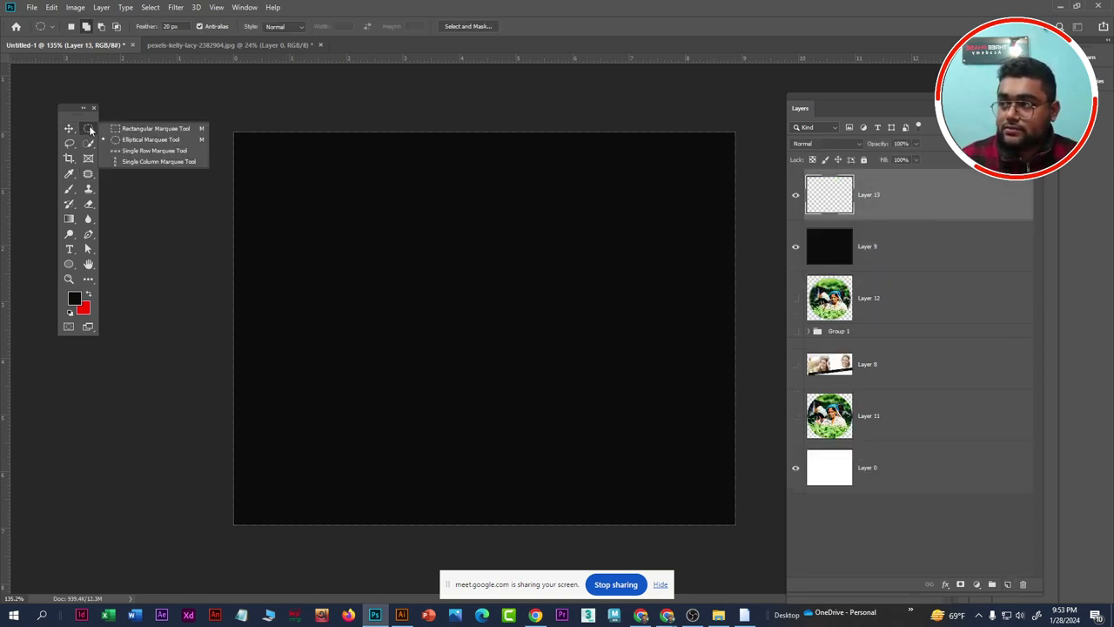
left_click(138, 139)
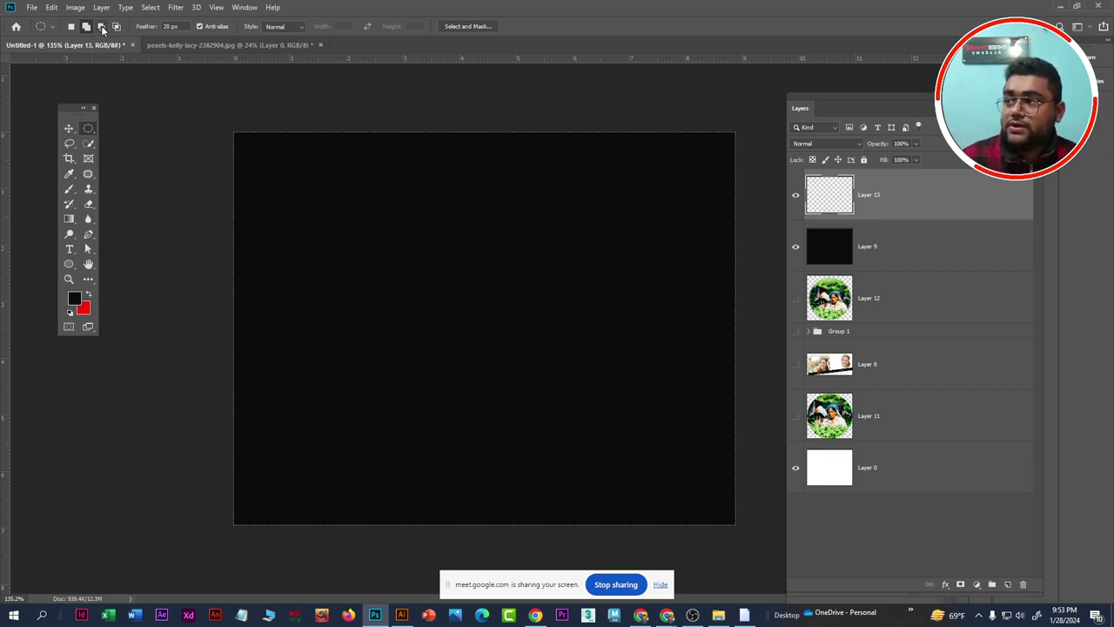
left_click_drag(346, 234, 557, 416)
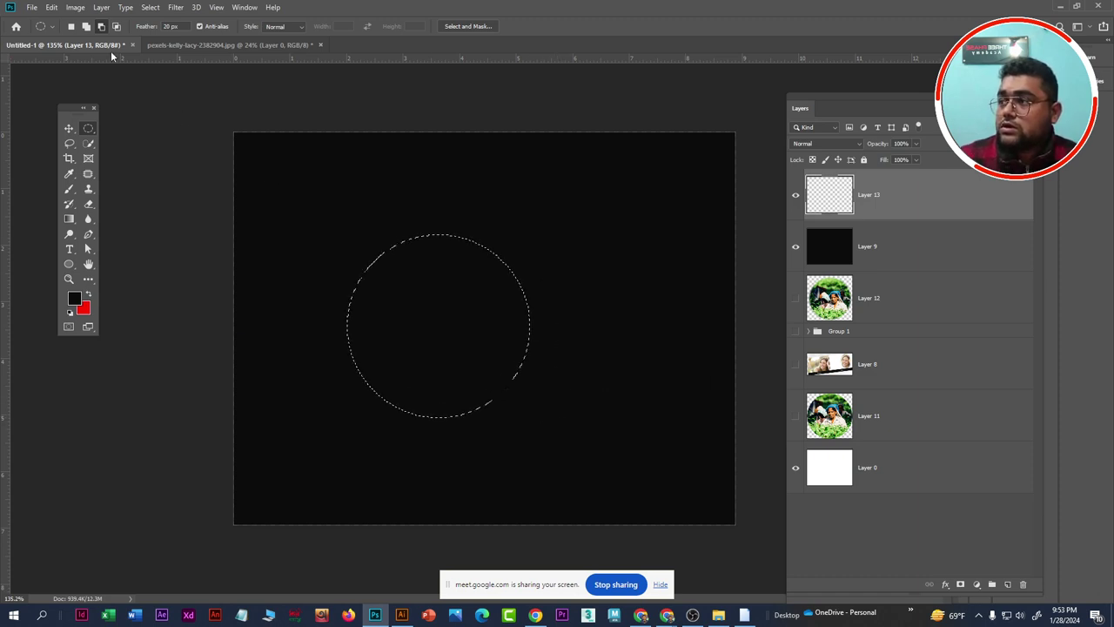
mouse_move(578, 192)
left_mouse_down()
mouse_move(422, 369)
mouse_move(531, 313)
left_mouse_up()
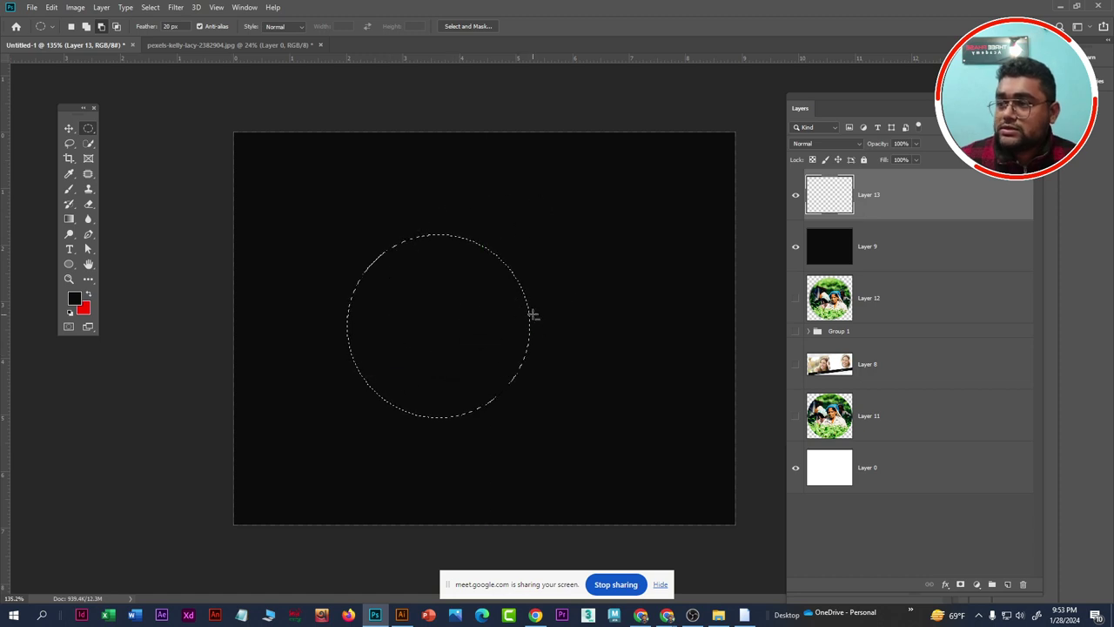
left_click(525, 311)
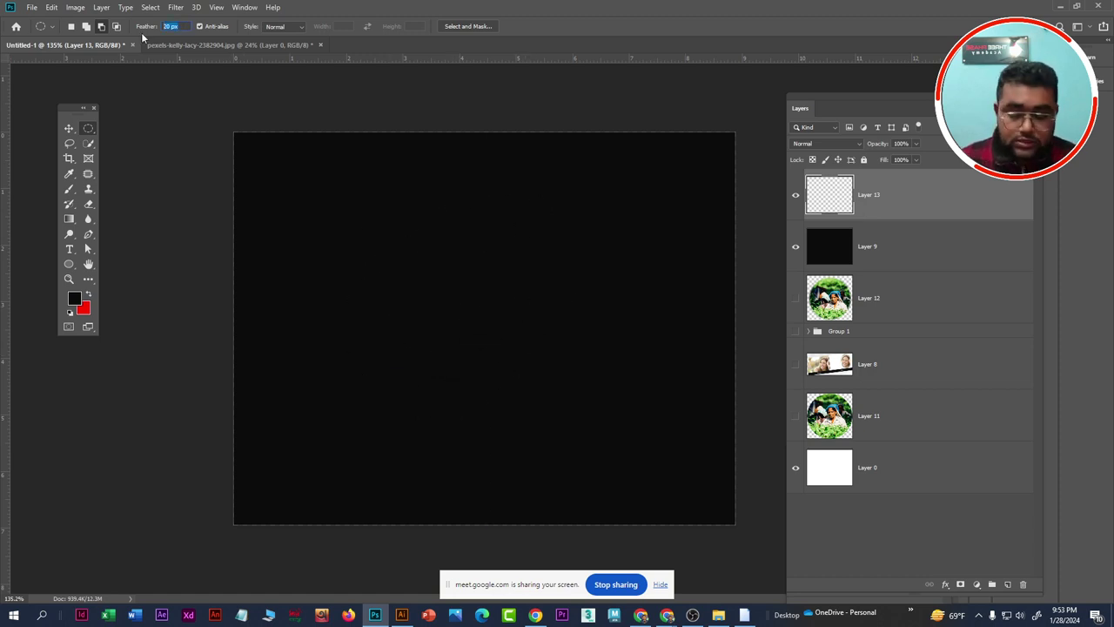
type("0")
Draw an unfeathered circle and subtract an overlapping ellipse to leave a crescent selection
left_click(69, 128)
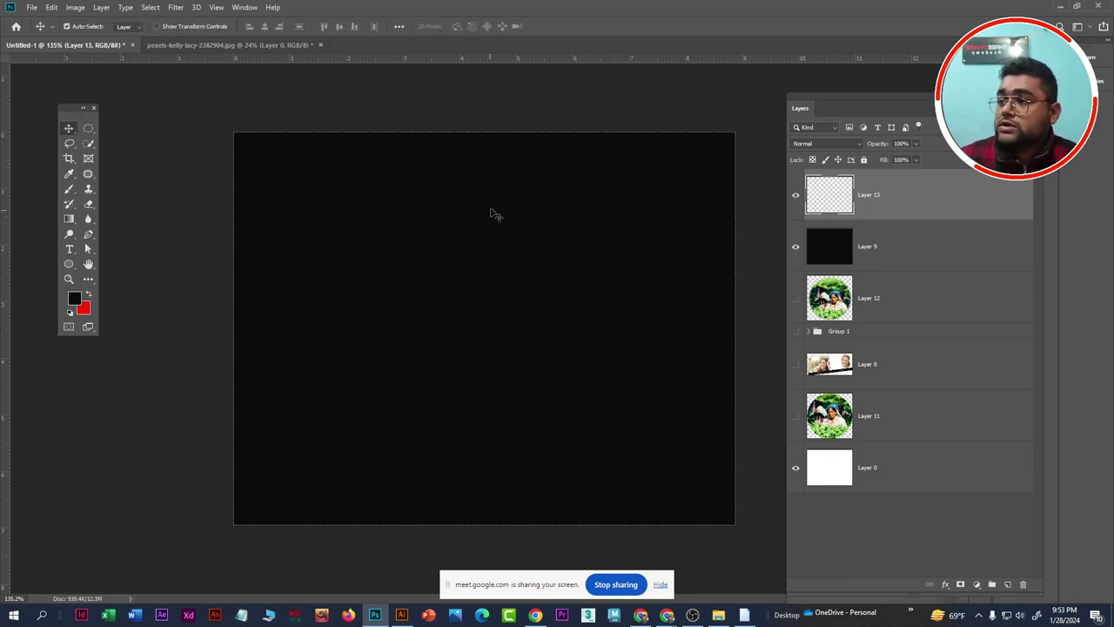
left_click(89, 130)
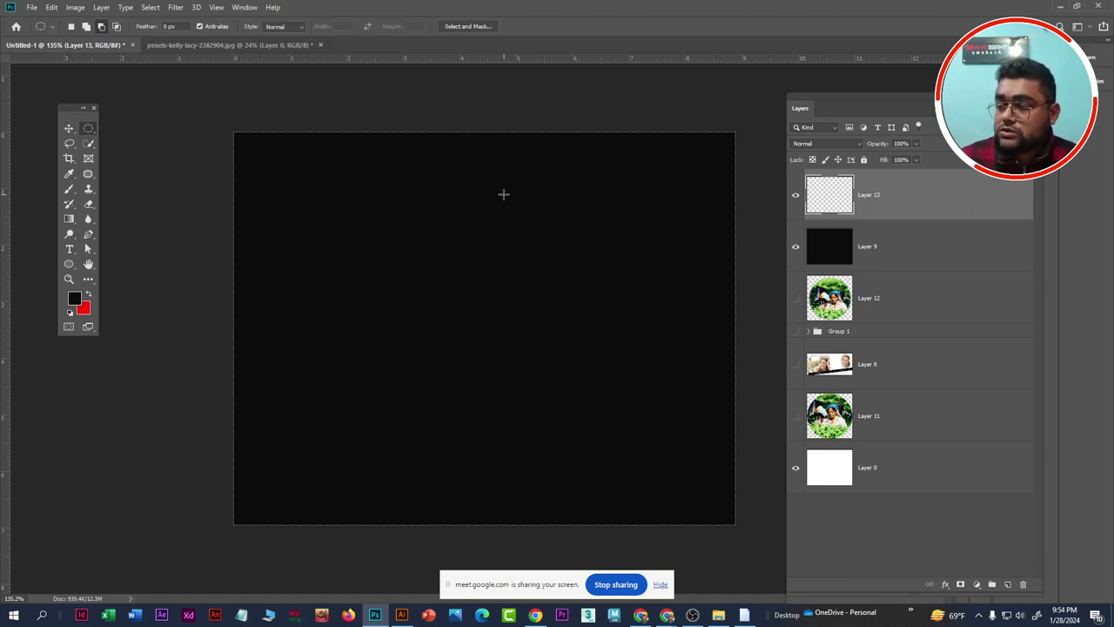
mouse_move(544, 218)
left_mouse_down()
mouse_move(341, 425)
mouse_move(544, 217)
left_mouse_up()
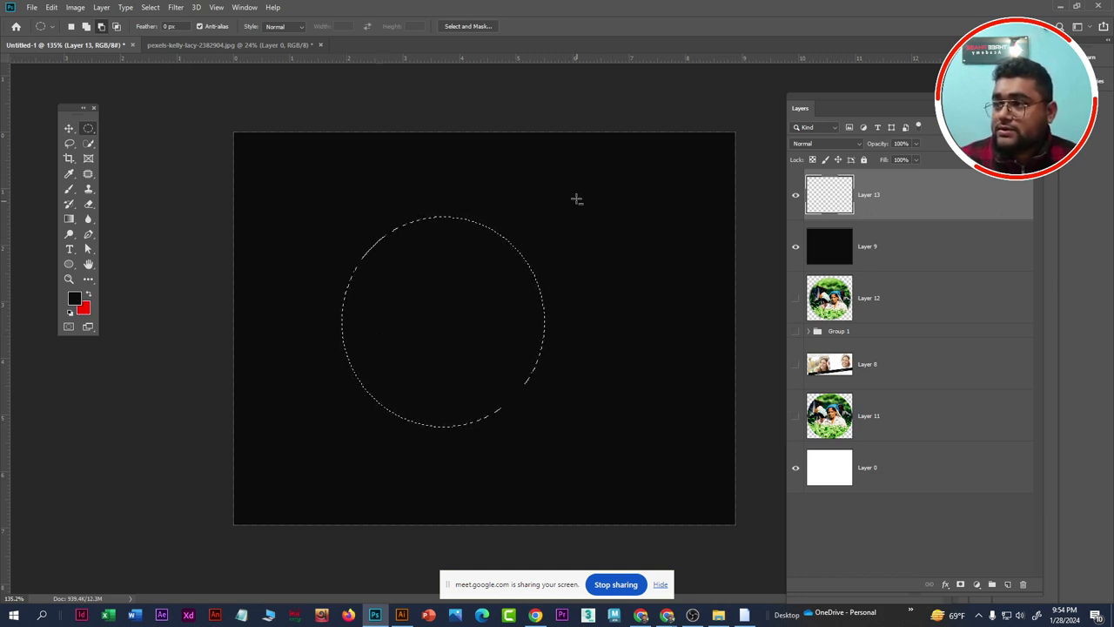
mouse_move(601, 166)
left_mouse_down()
mouse_move(386, 402)
mouse_move(369, 399)
left_mouse_up()
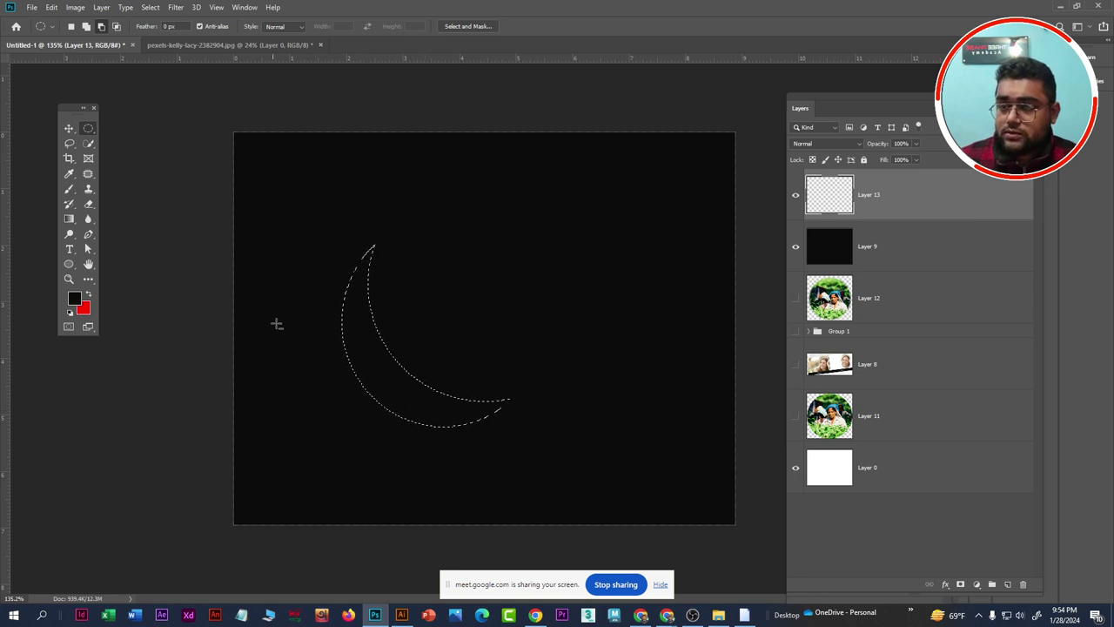
Fill the crescent selection on Layer 13 with white, deselect, and nudge it slightly left
left_click(84, 310)
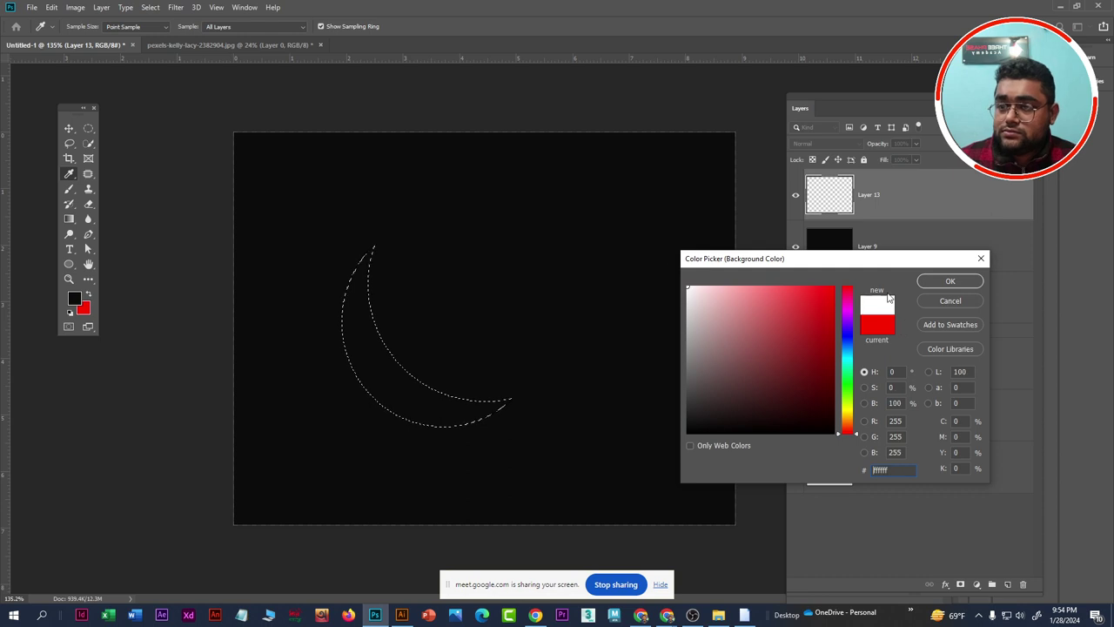
key("Escape")
key("d")
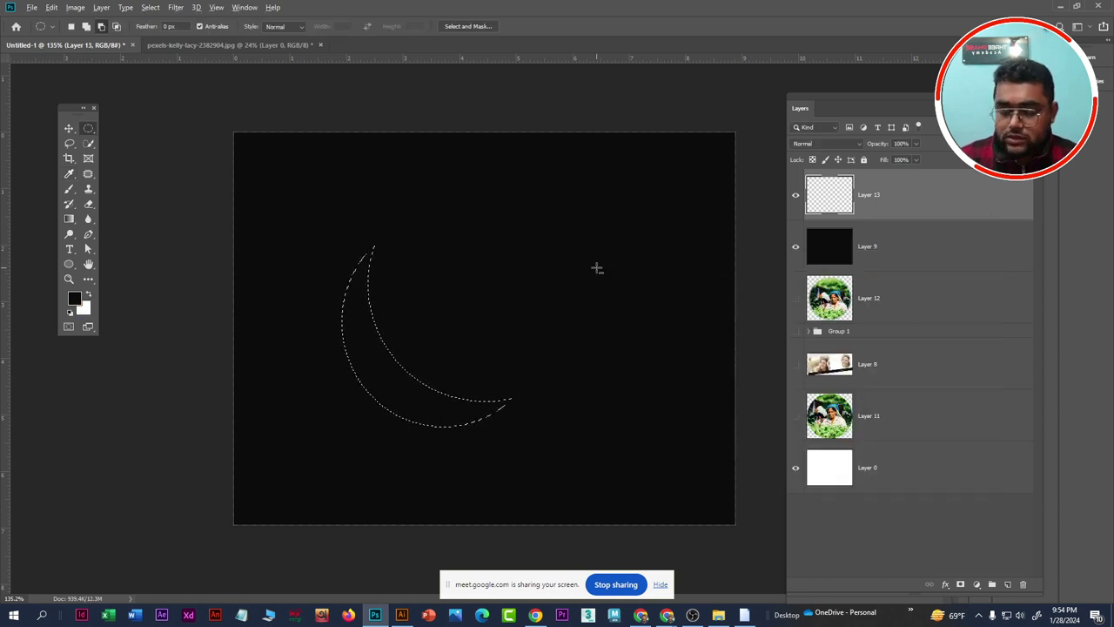
key("alt+BackSpace")
key("ctrl+z")
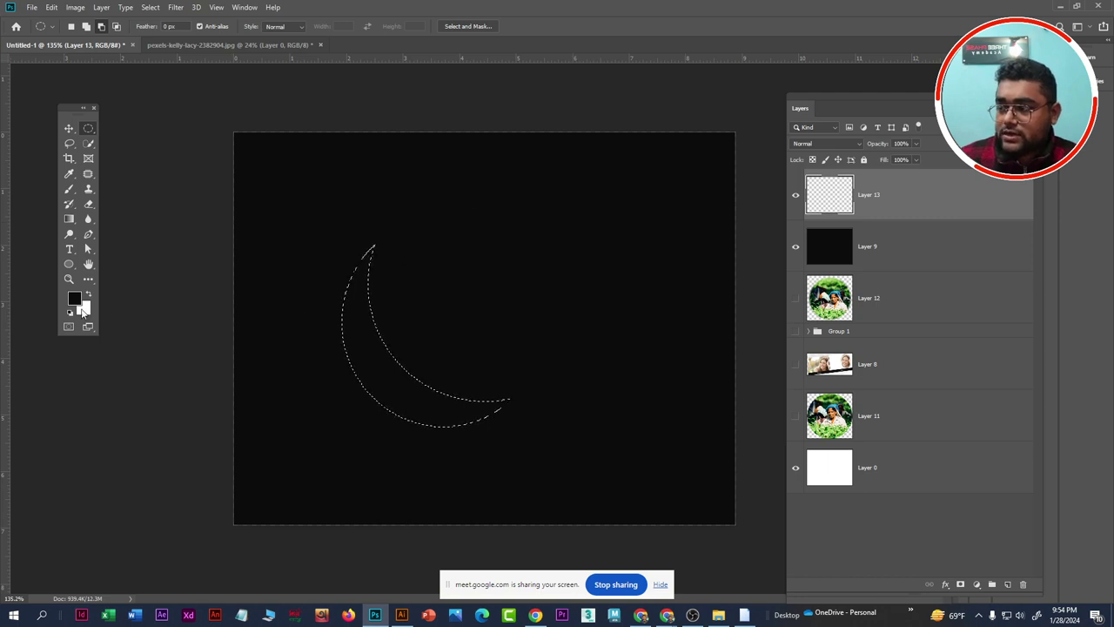
key("ctrl+BackSpace")
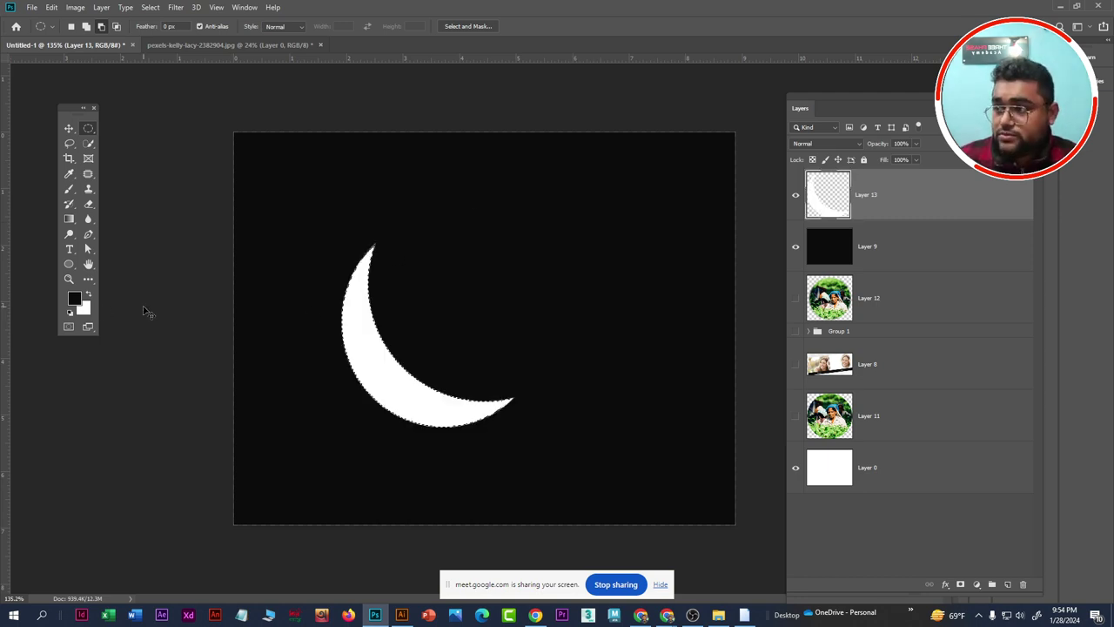
key("ctrl+d")
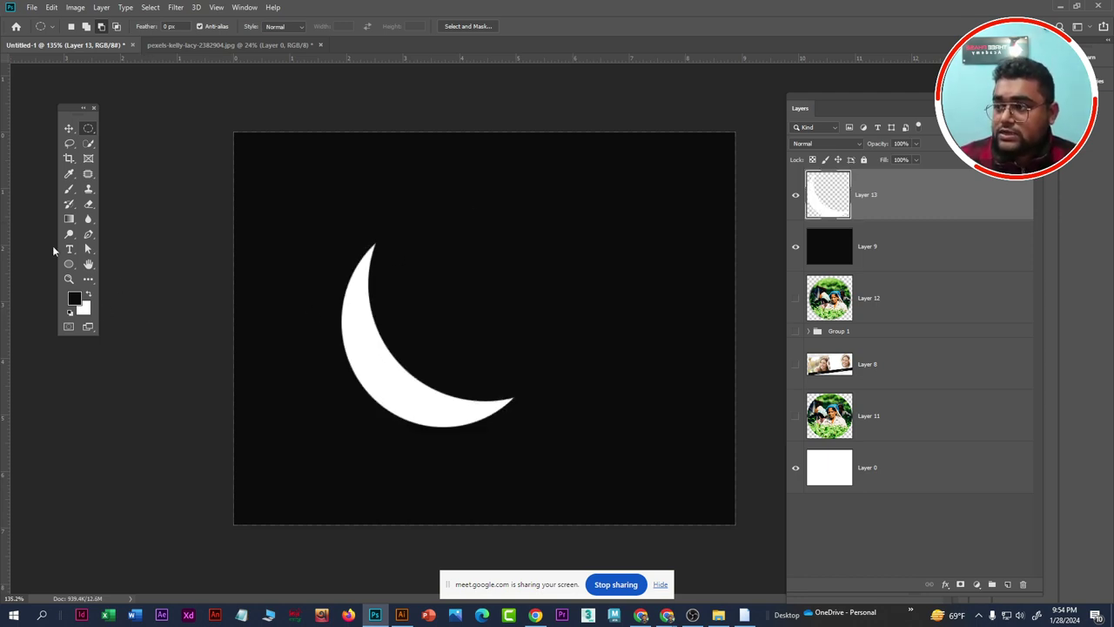
left_click(69, 127)
left_click_drag(399, 380, 391, 399)
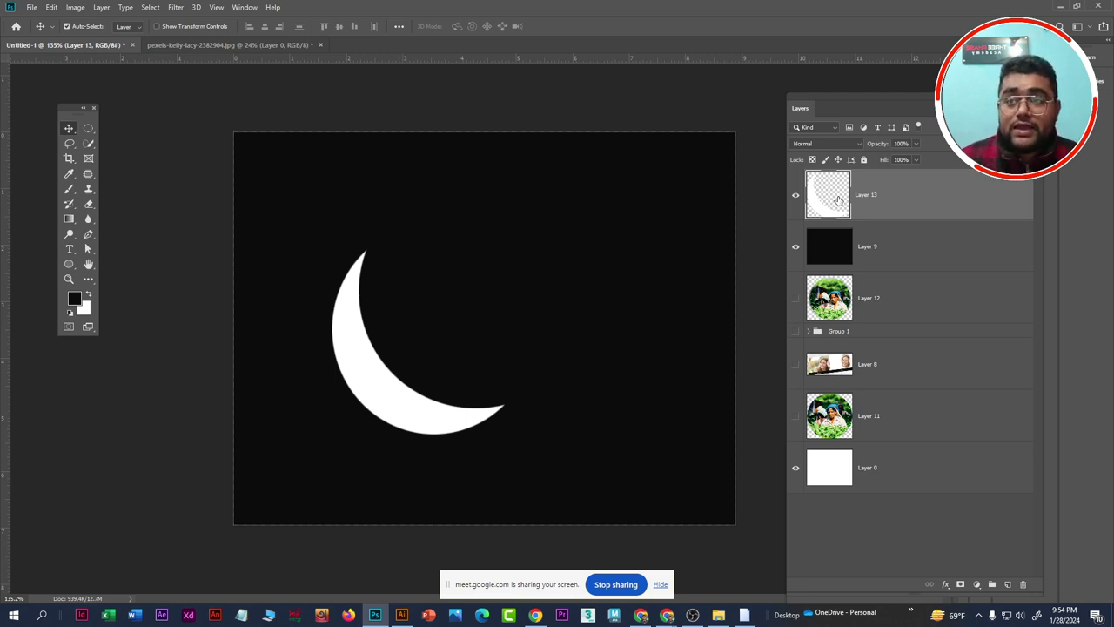
Duplicate Layer 13 as 'Layer 13 copy', hide the copy, and reselect Layer 13
right_click(927, 199)
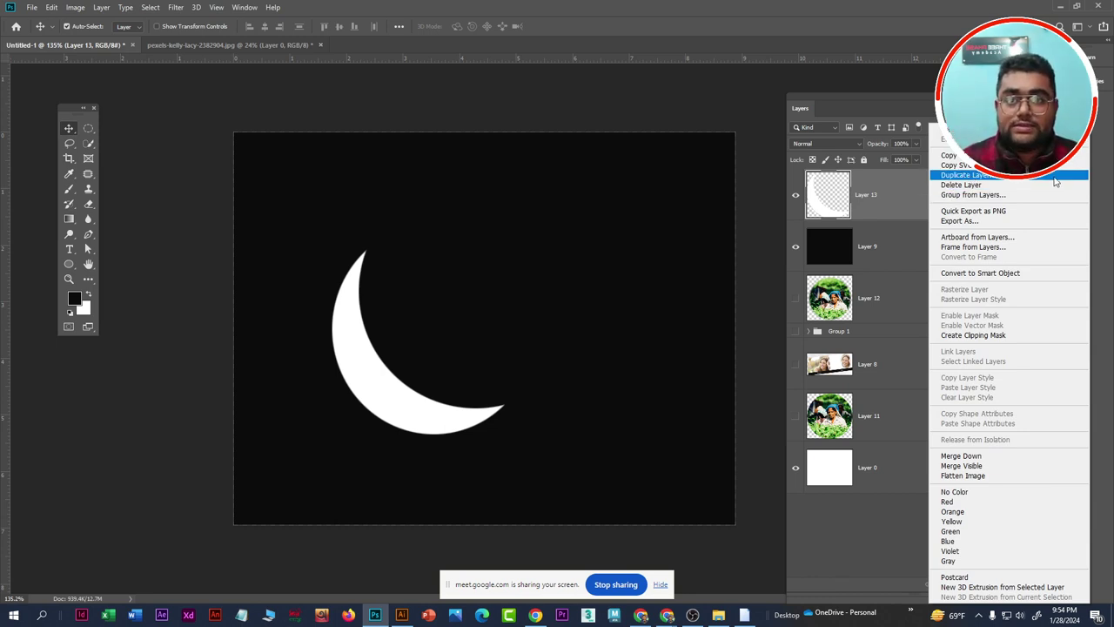
left_click(976, 177)
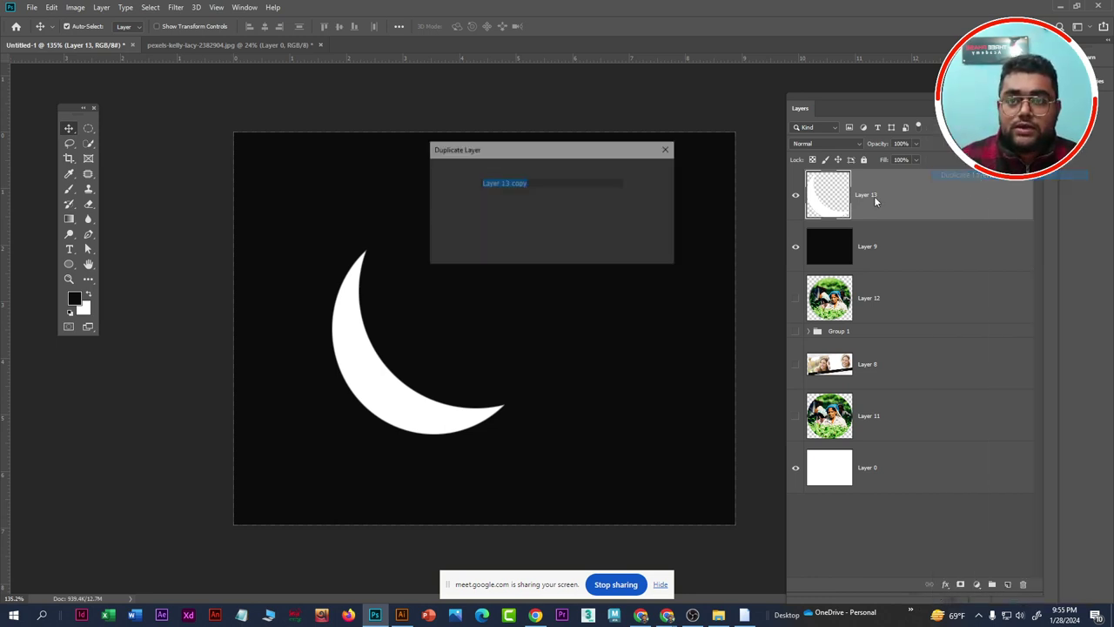
left_click(660, 173)
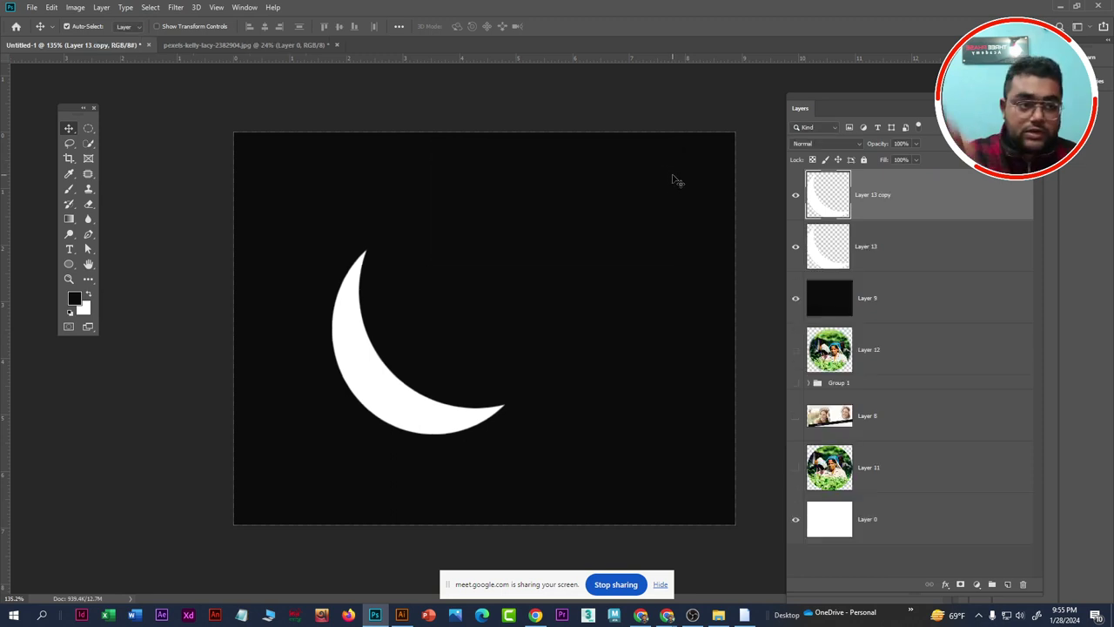
left_click(888, 249)
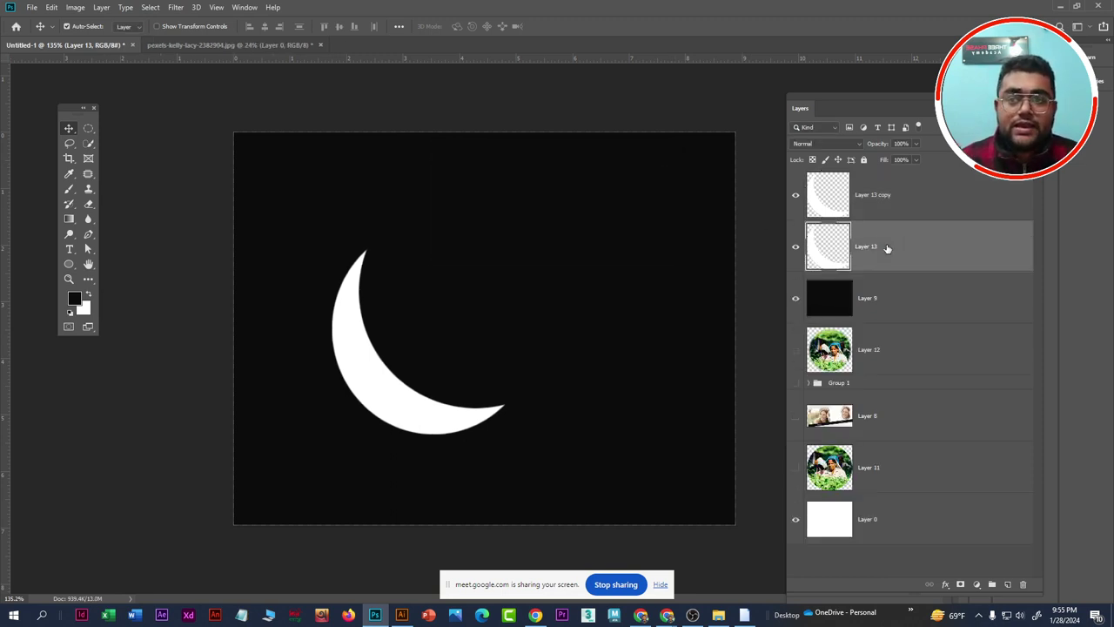
left_click(829, 202)
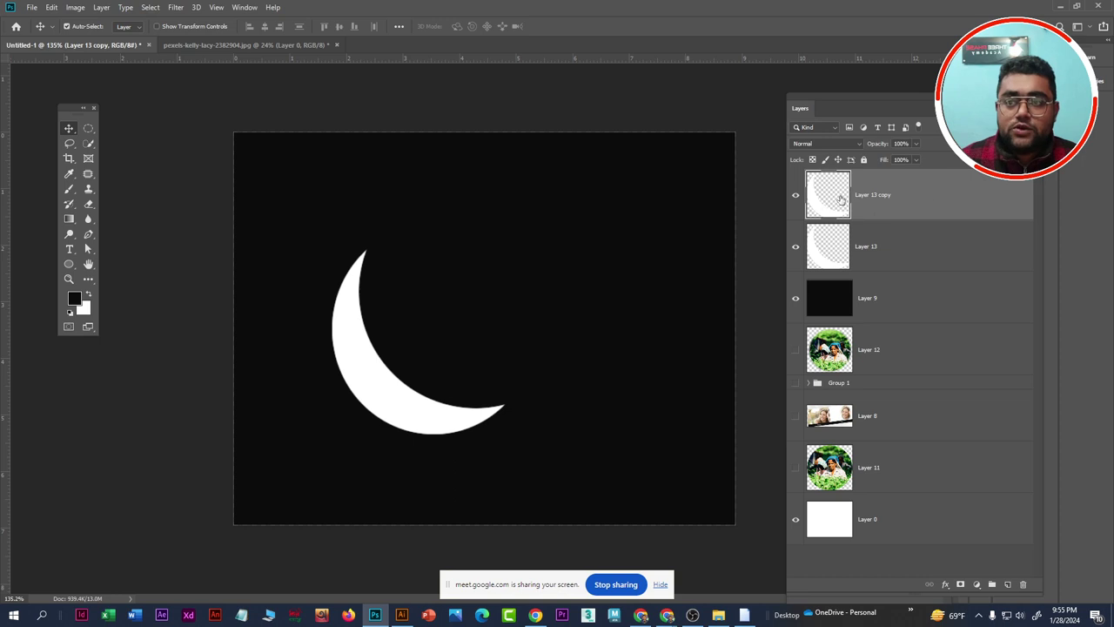
left_click(796, 196)
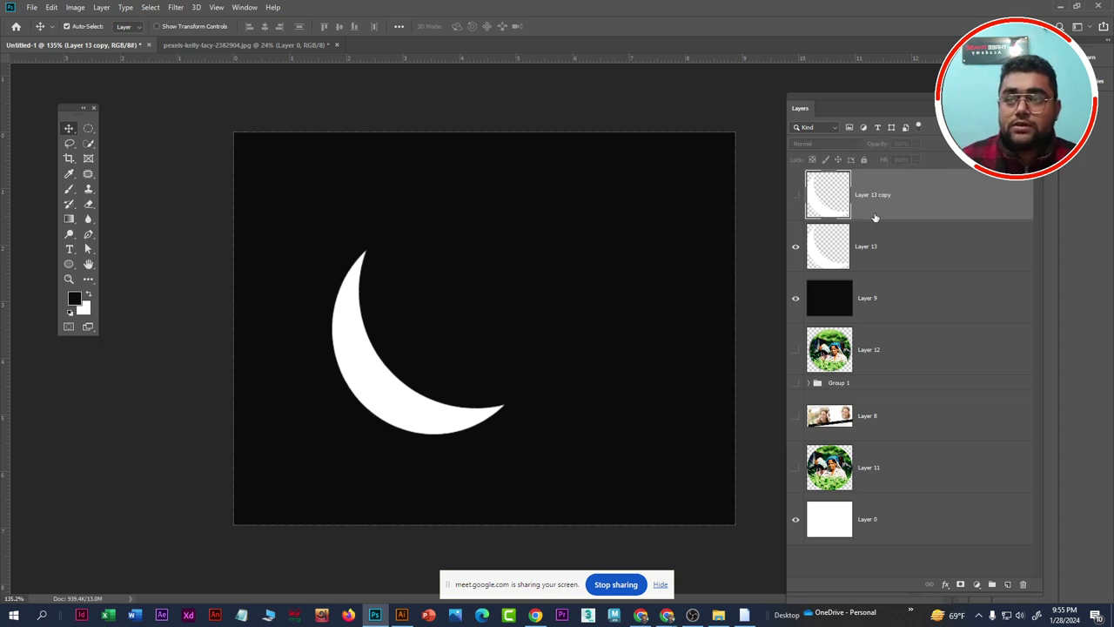
left_click(871, 250)
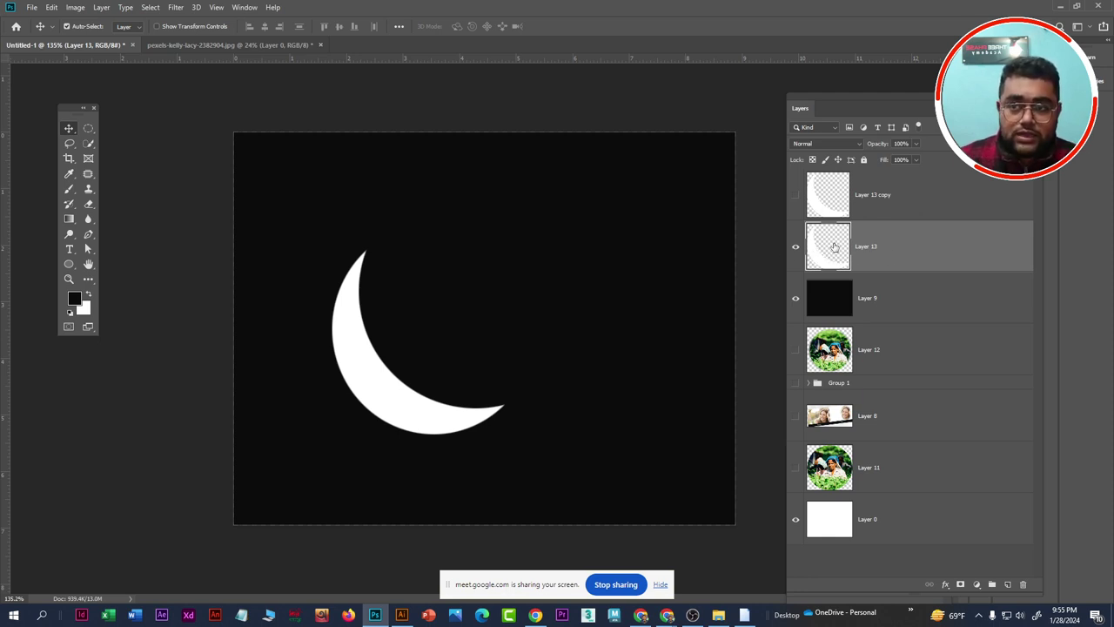
Load Layer 13's crescent as a selection and feather it by 30 pixels
key("ctrl")
left_click(833, 250, "ctrl")
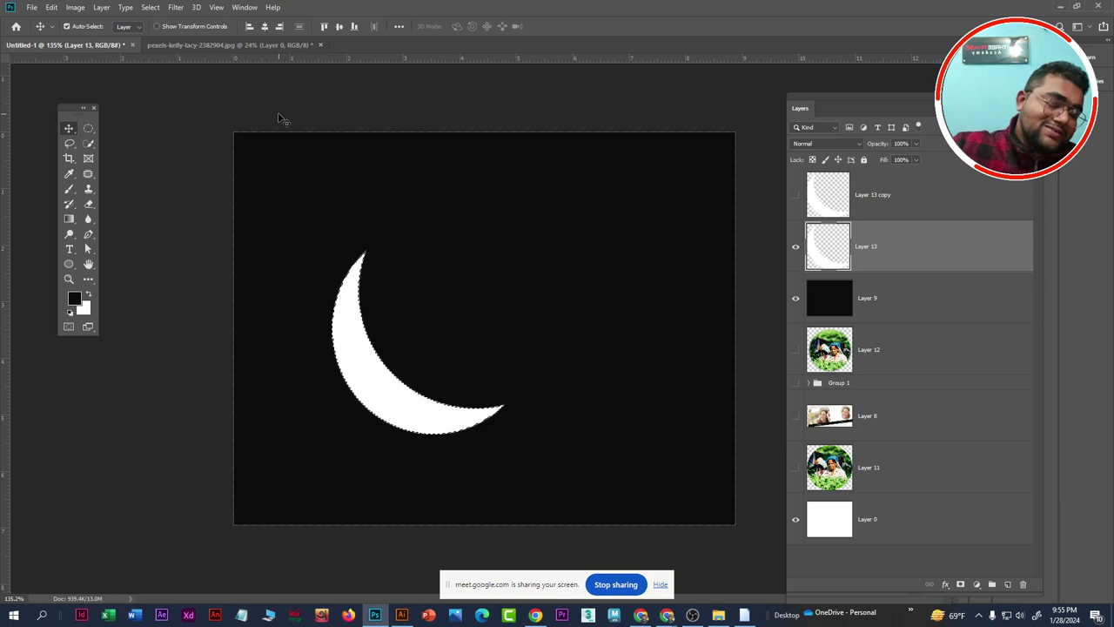
left_click(149, 11)
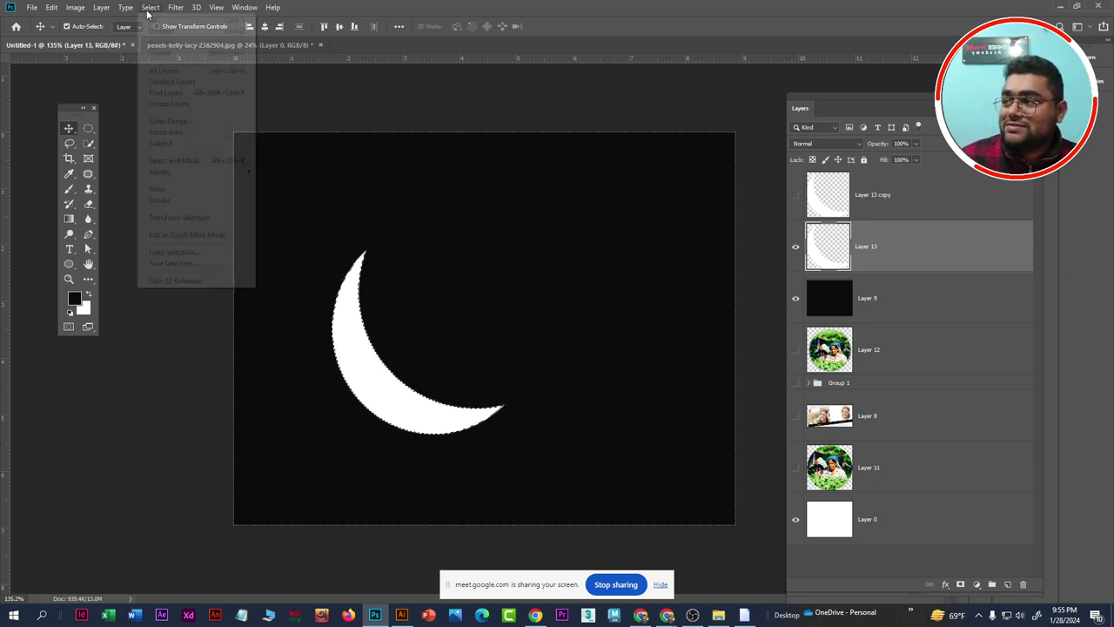
mouse_move(160, 172)
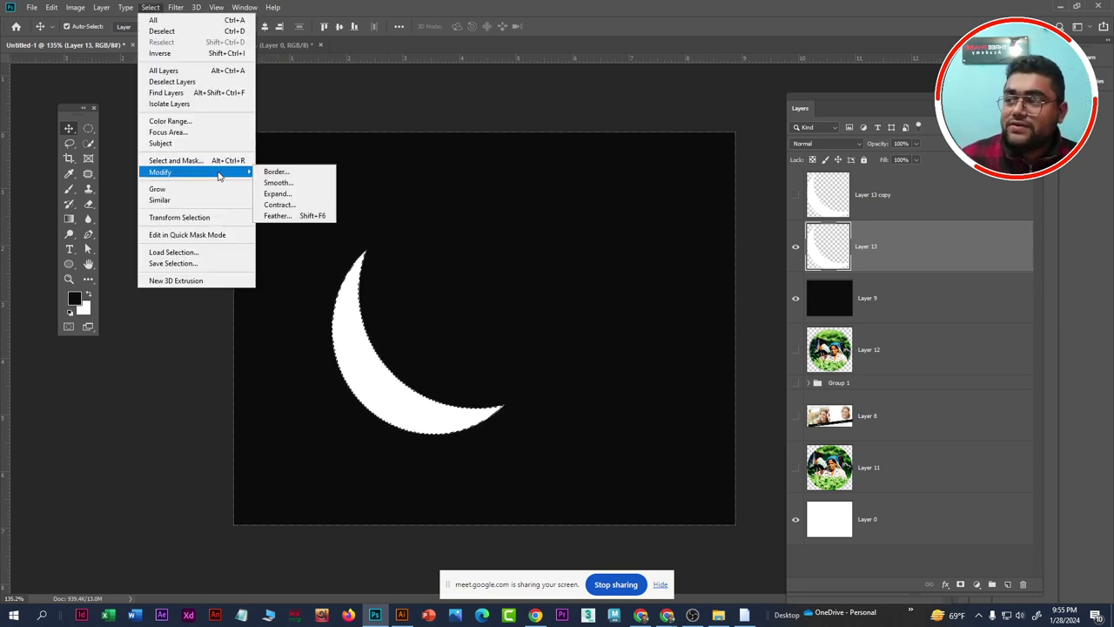
left_click(298, 216)
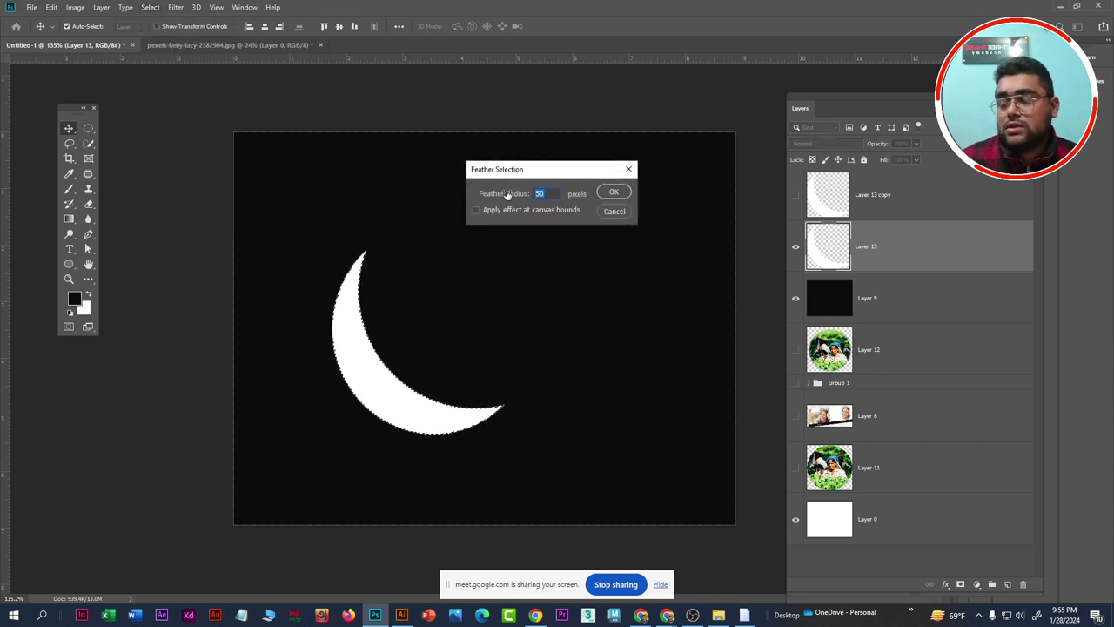
type("30")
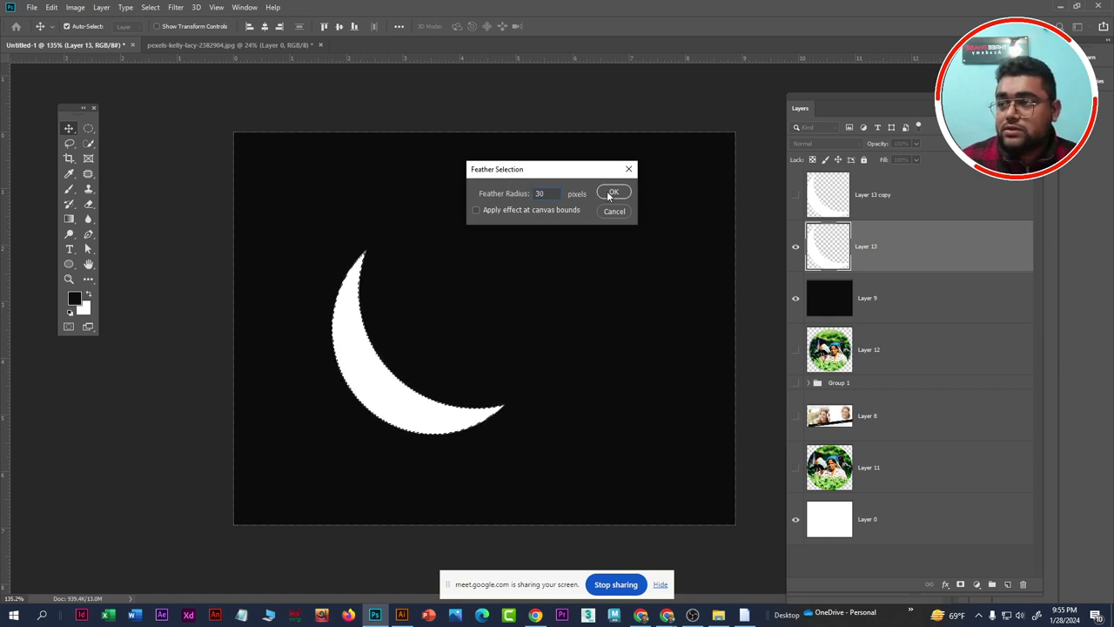
left_click(611, 192)
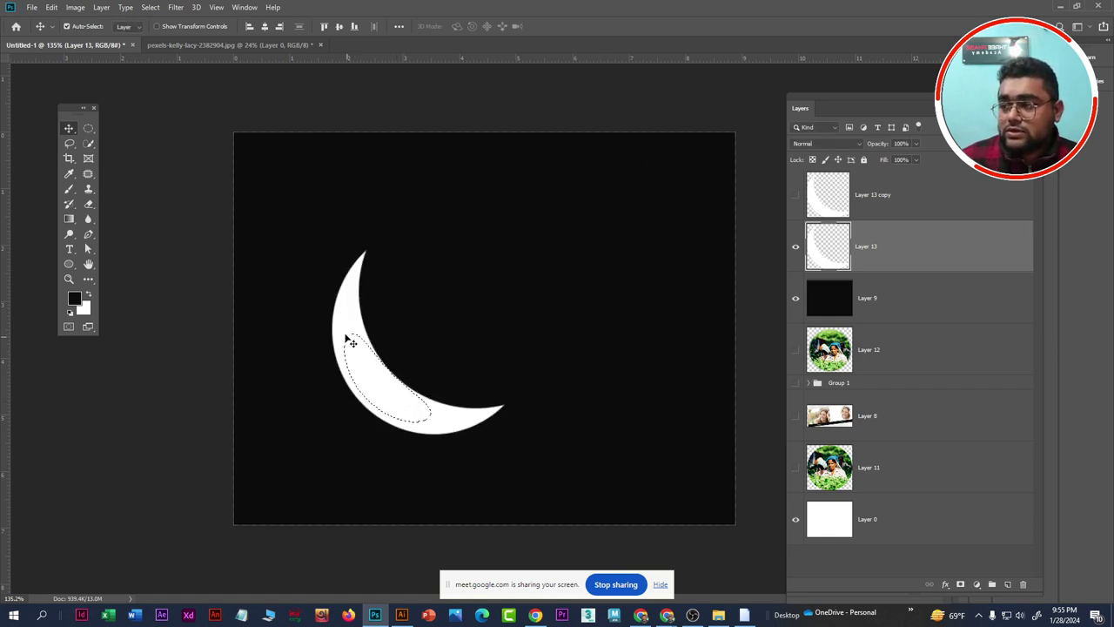
Undo the 30-pixel feather and reopen Feather Selection with Shift+F6
key("ctrl")
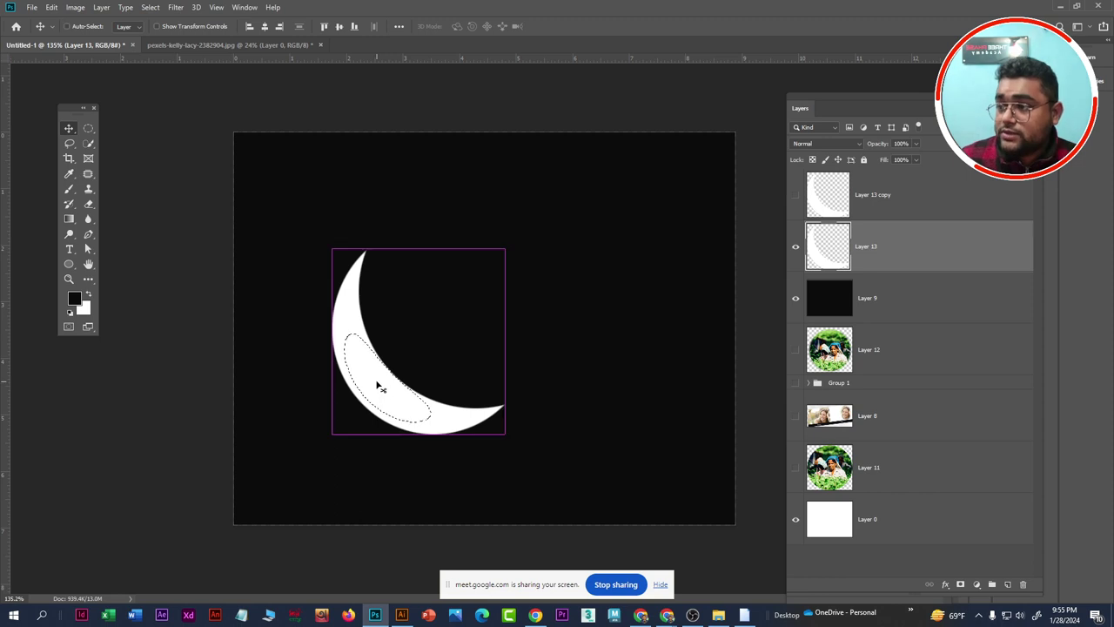
key("ctrl+d")
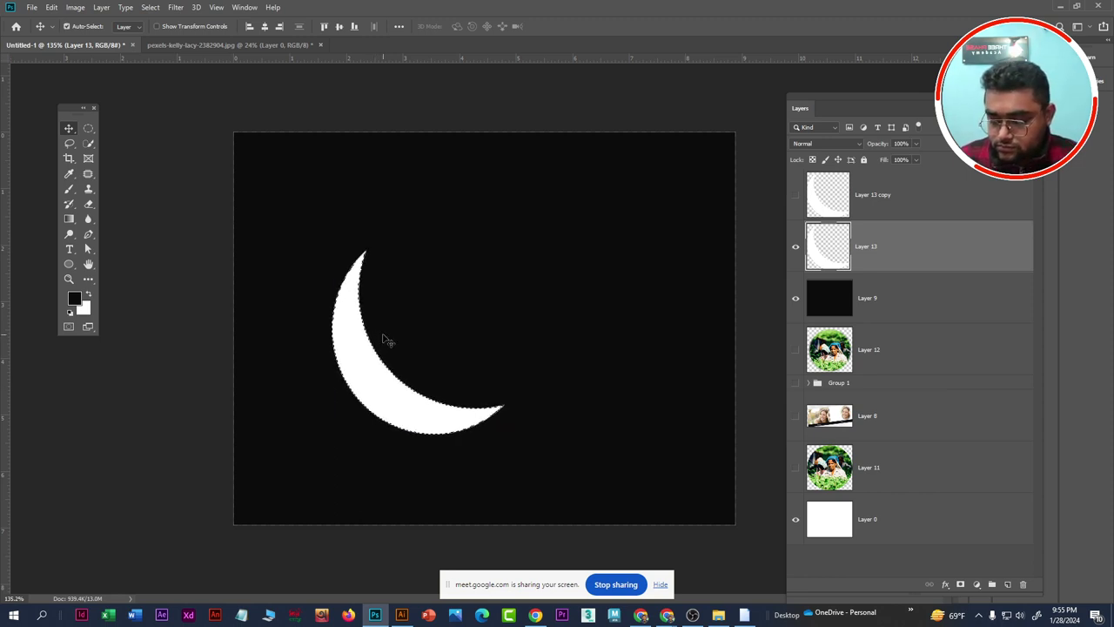
key("shift+F6")
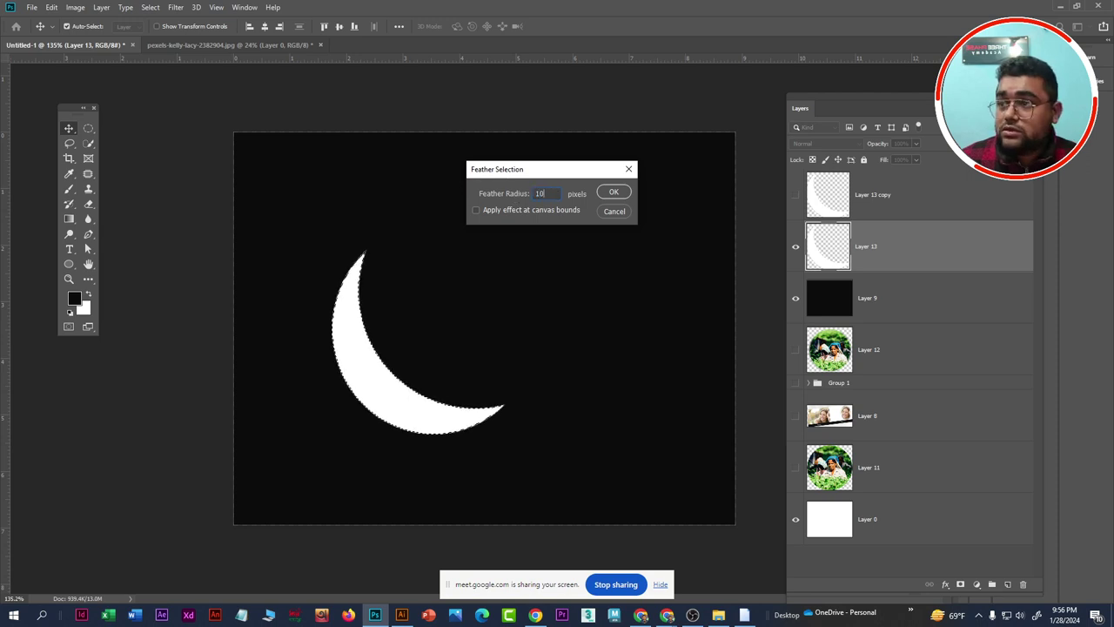
Apply the 10-pixel feather and fill the crescent selection white for a soft glow
left_click(613, 191)
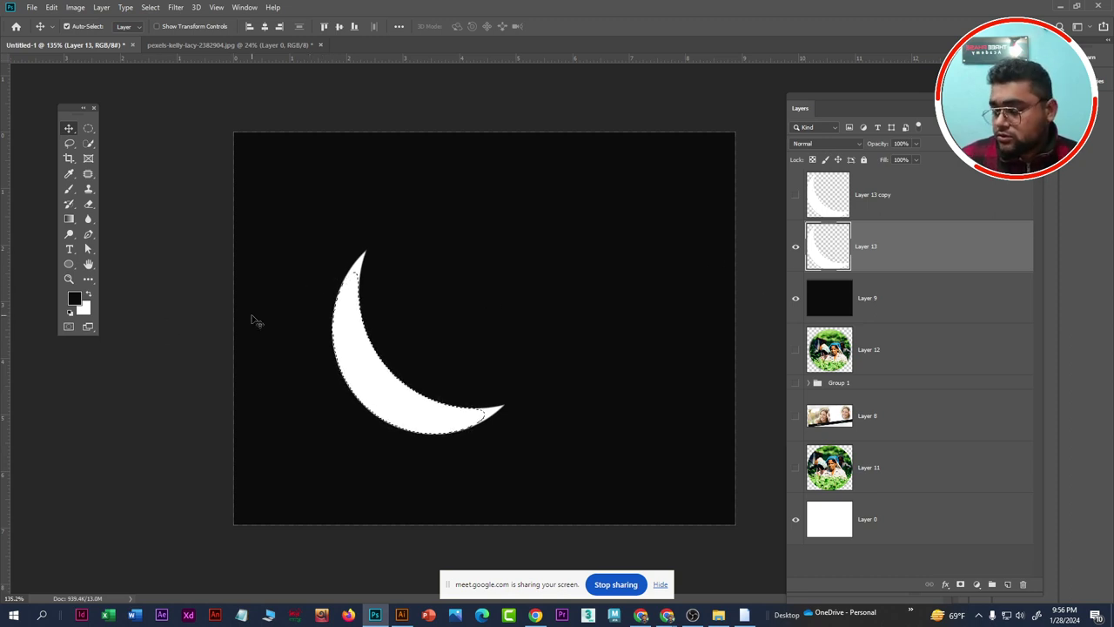
key("ctrl+alt+f")
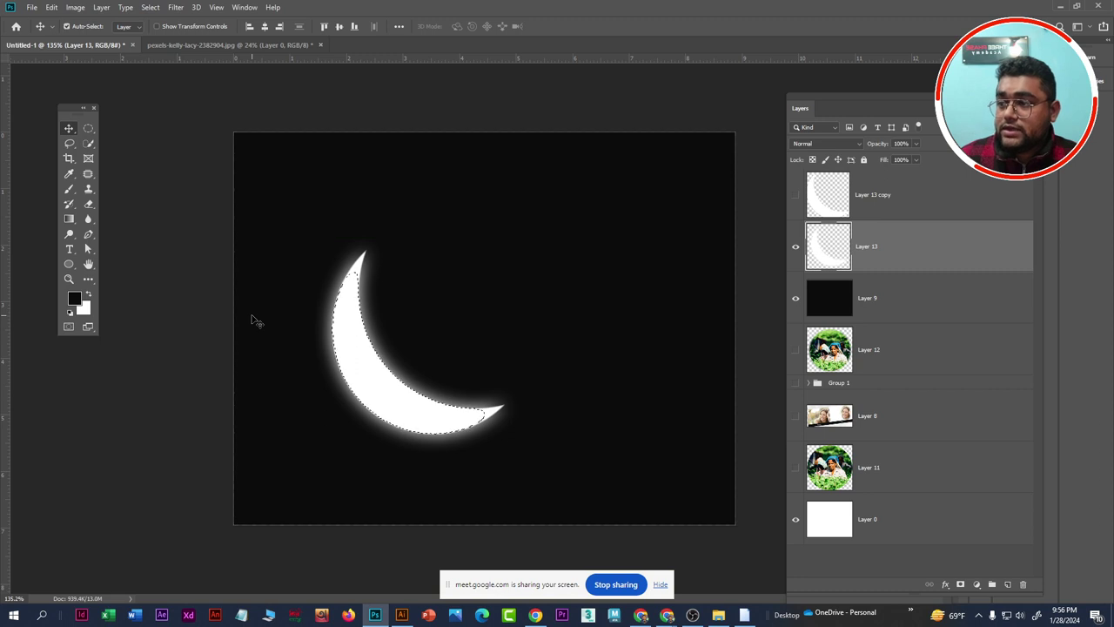
key("ctrl+d")
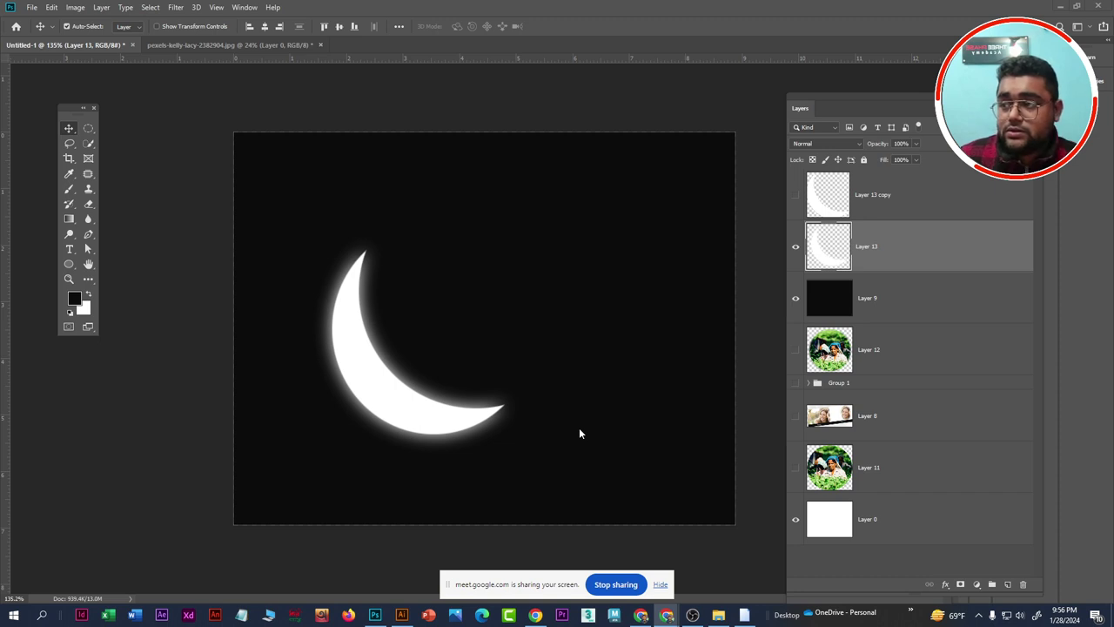
left_click(825, 263, "ctrl")
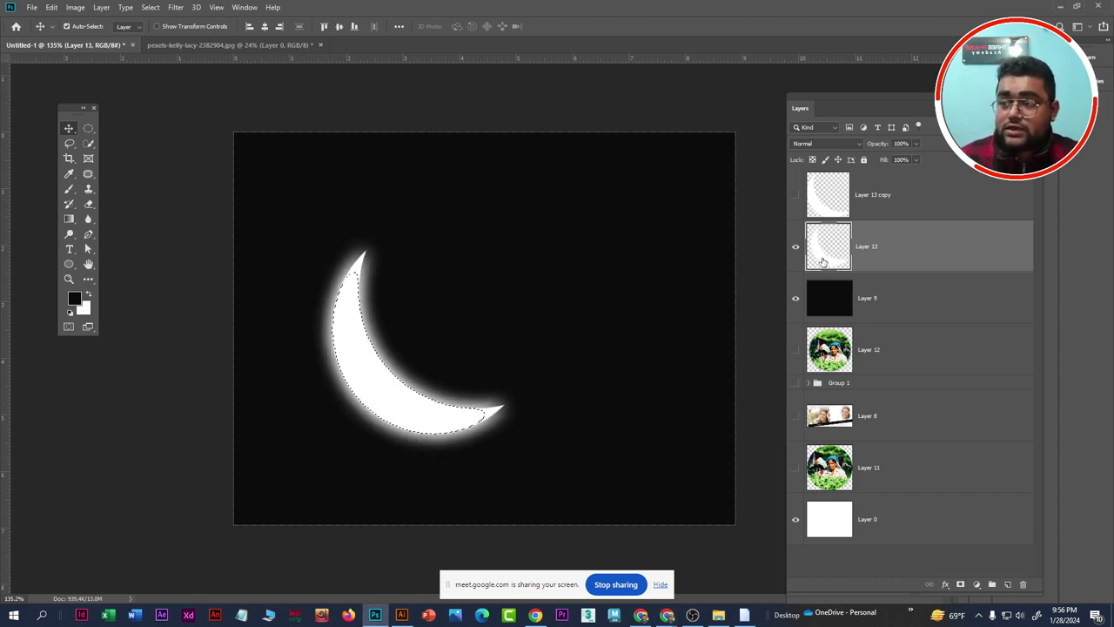
key("ctrl+d")
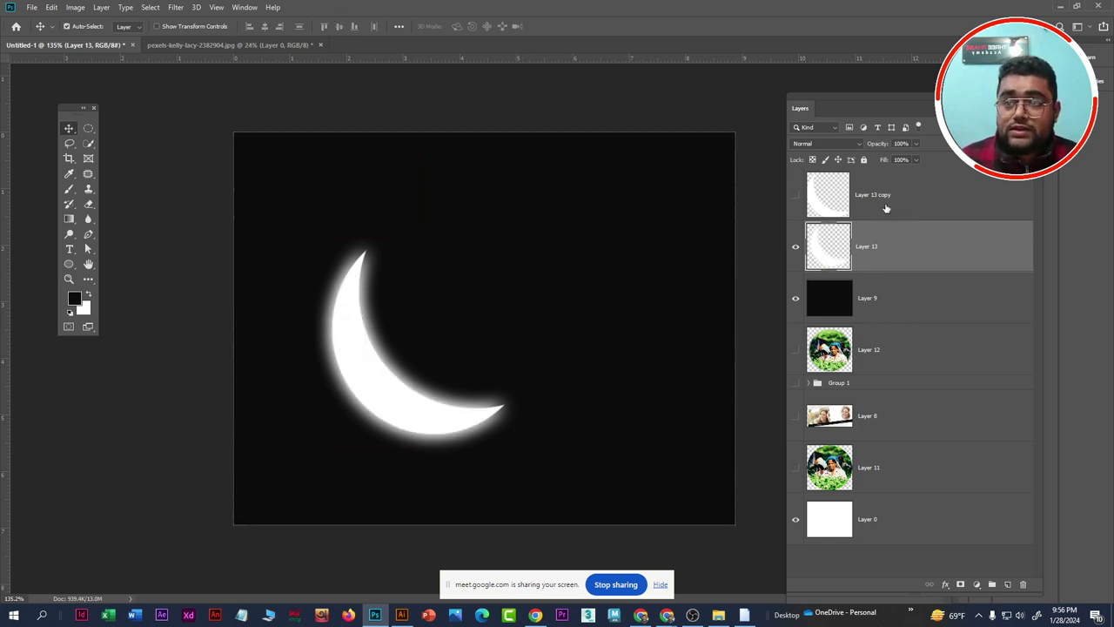
Select Layer 13 copy and make it visible again
left_click(821, 202)
left_click(795, 197)
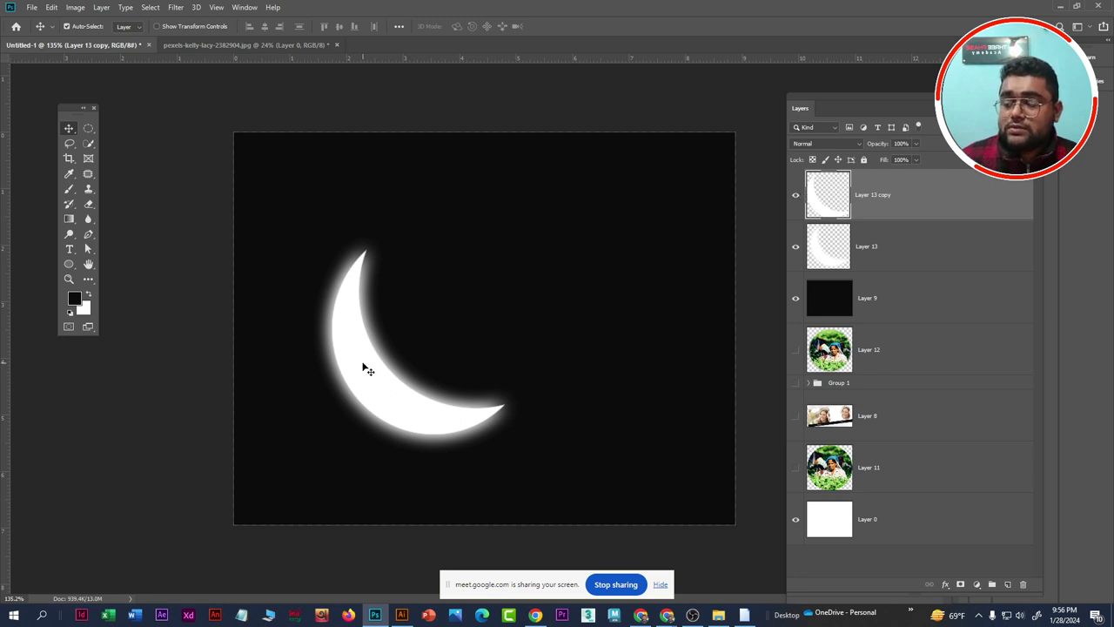
scroll(365, 370, "down", 5)
scroll(443, 373, "up", 2)
scroll(442, 368, "up", 2)
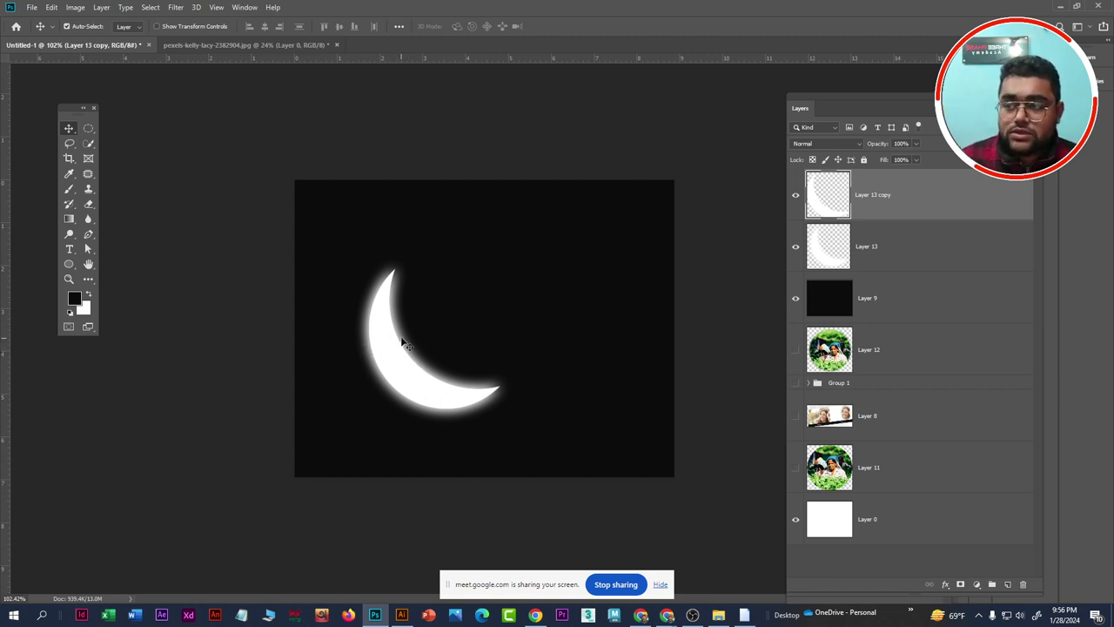
Move both moon layers down and to the left
left_click(914, 263, "shift")
left_click_drag(421, 389, 381, 432)
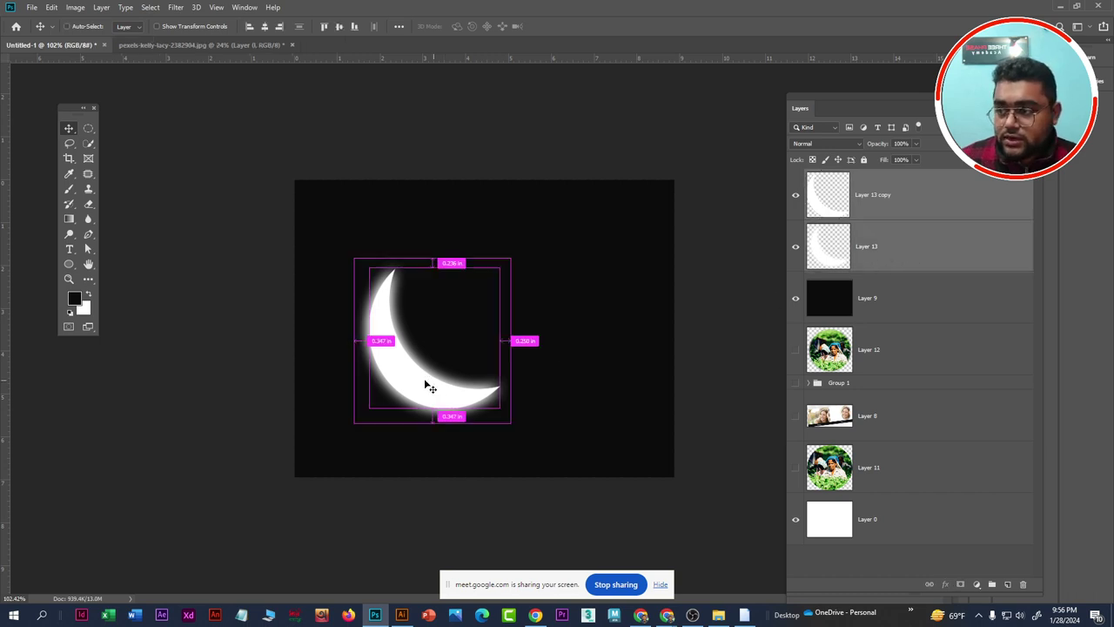
left_click(955, 194)
Draw an elliptical selection, fill it white on new Layer 14, and nudge the circle upward
right_click(88, 128)
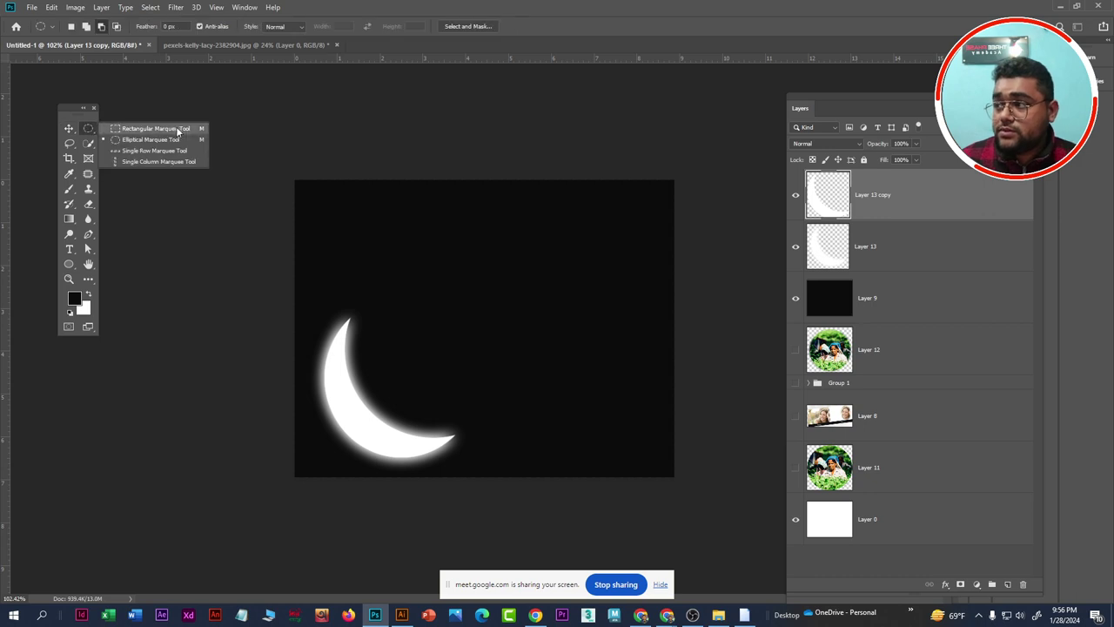
left_click(146, 139)
left_click_drag(467, 275, 572, 388)
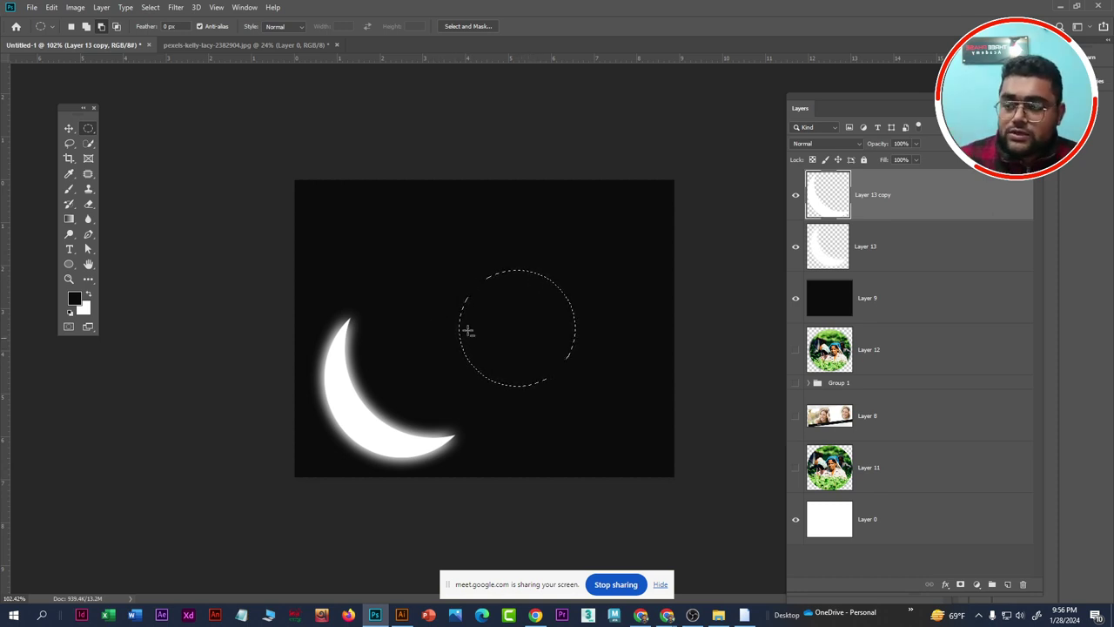
left_click(1008, 584)
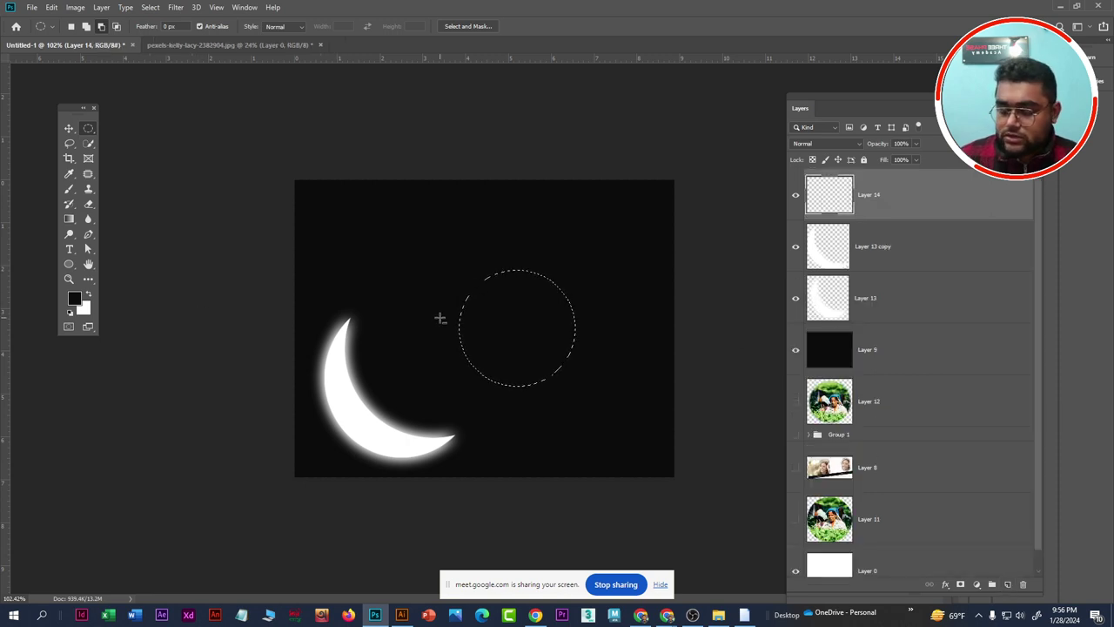
key("ctrl+BackSpace")
key("ctrl+d")
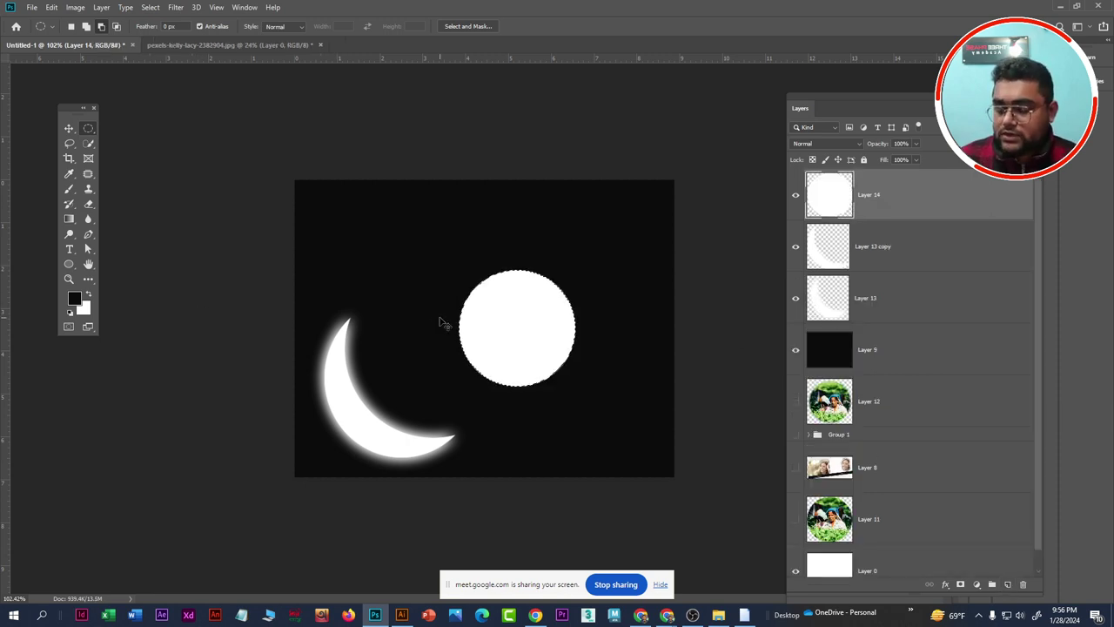
left_click(68, 130)
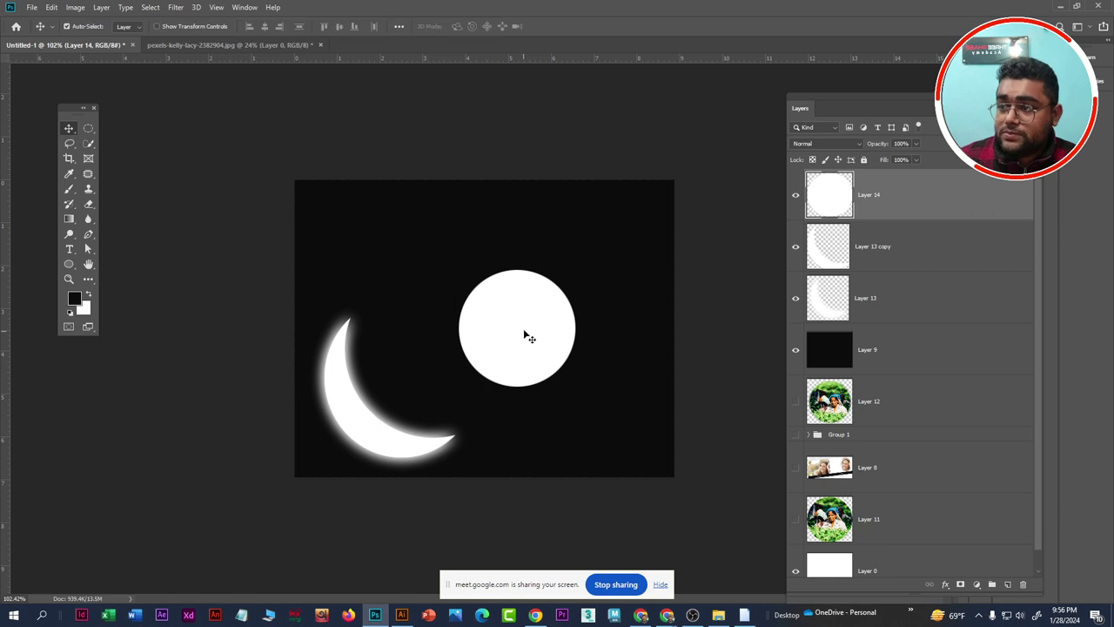
left_click_drag(530, 328, 521, 287)
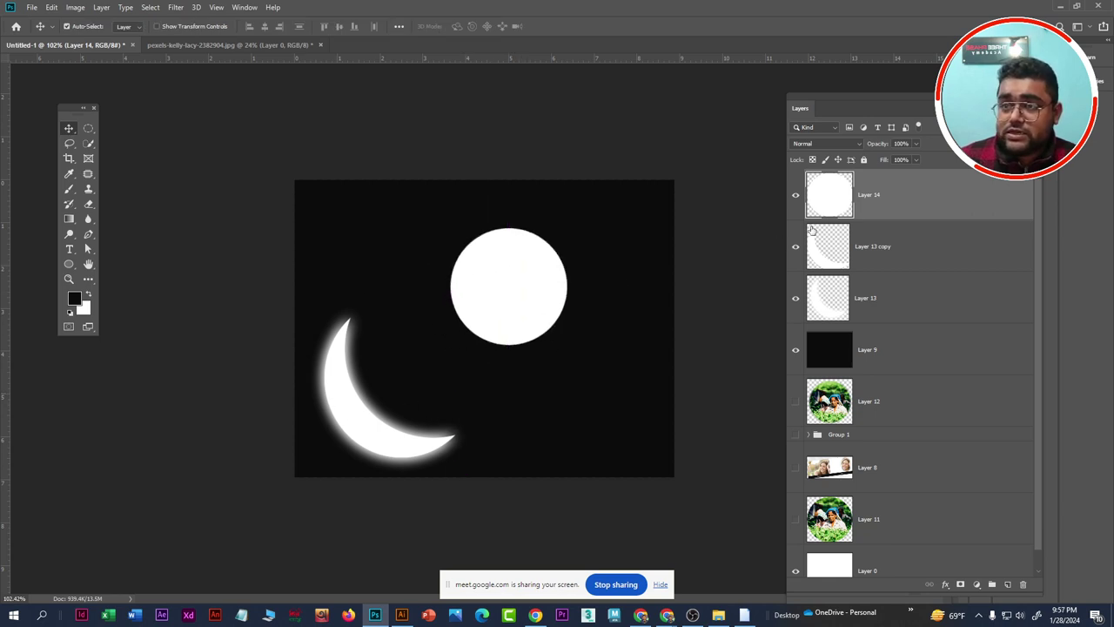
left_click(795, 195)
left_click(795, 196)
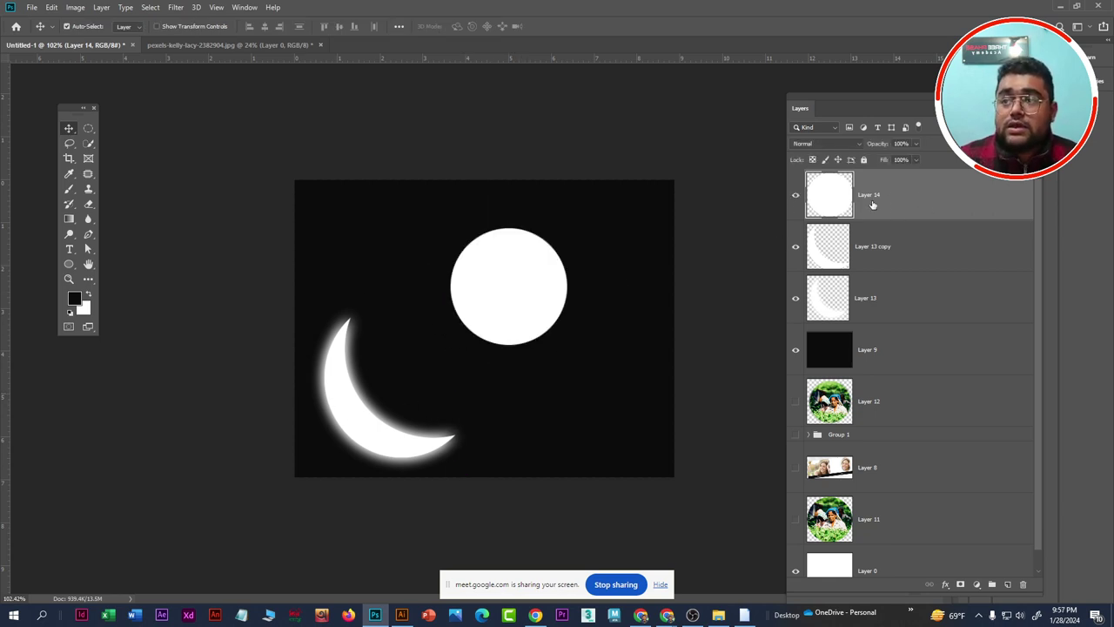
Duplicate Layer 14 as 'Layer 14 copy', hide the copy, and load Layer 14's circle as a selection
right_click(945, 186)
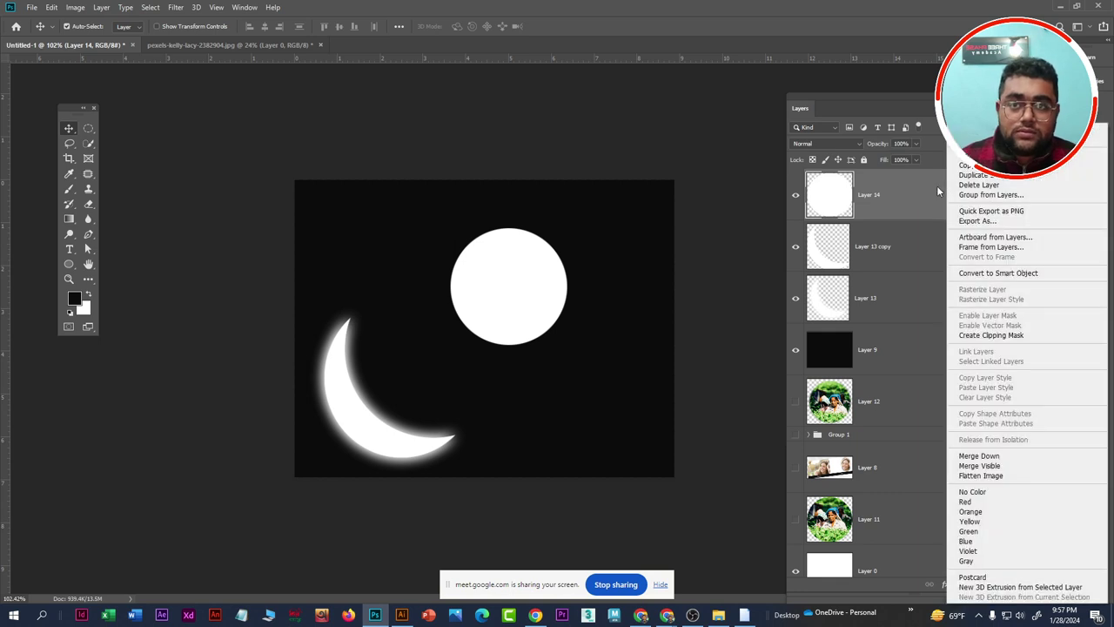
left_click(997, 177)
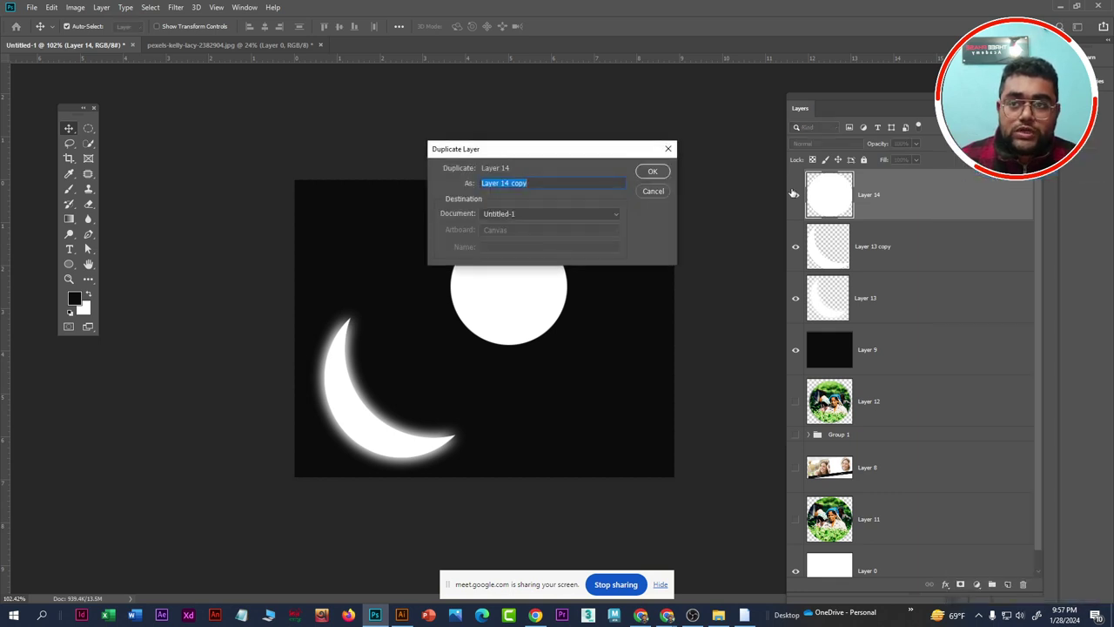
left_click(656, 172)
left_click(925, 245)
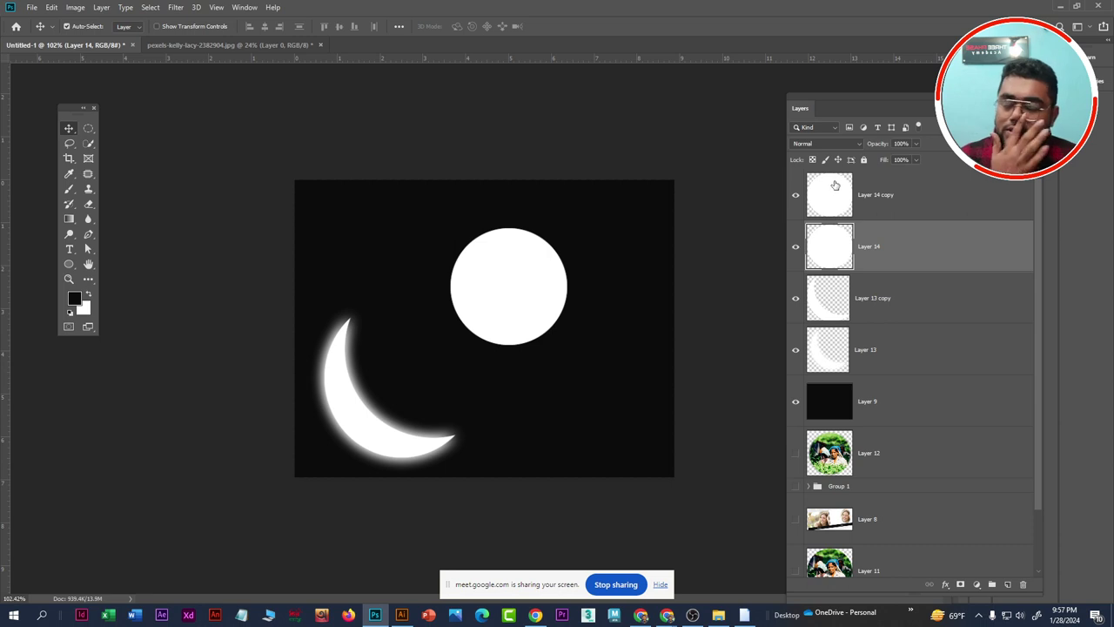
left_click(796, 197)
left_click(840, 247, "ctrl")
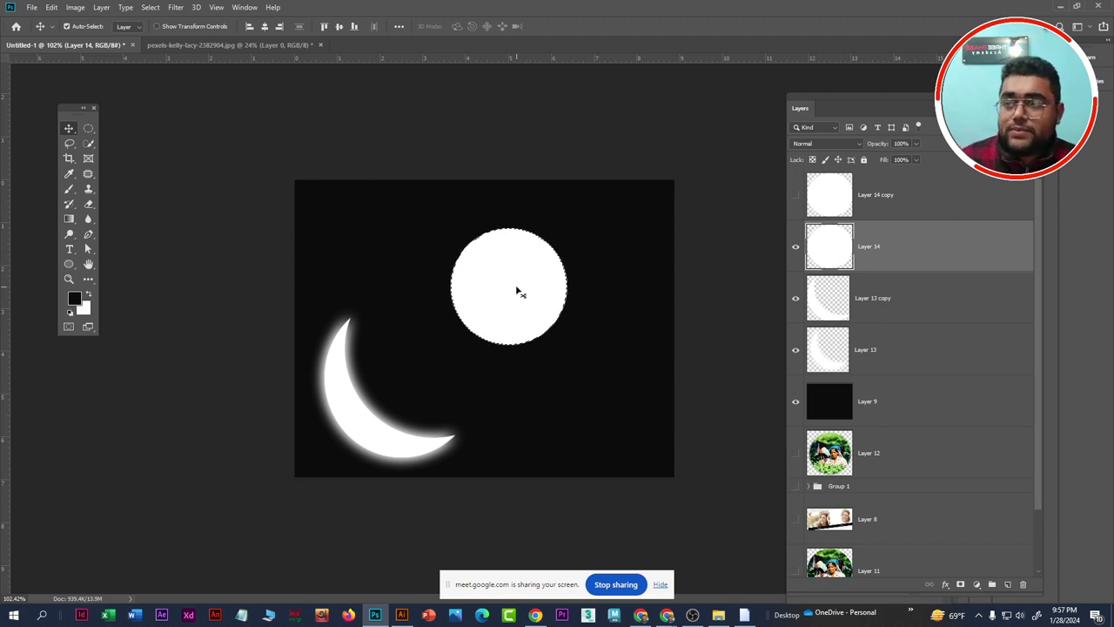
Feather the circle selection by 10 pixels, fill it white twice, then show Layer 14 copy
left_click(149, 8)
mouse_move(160, 172)
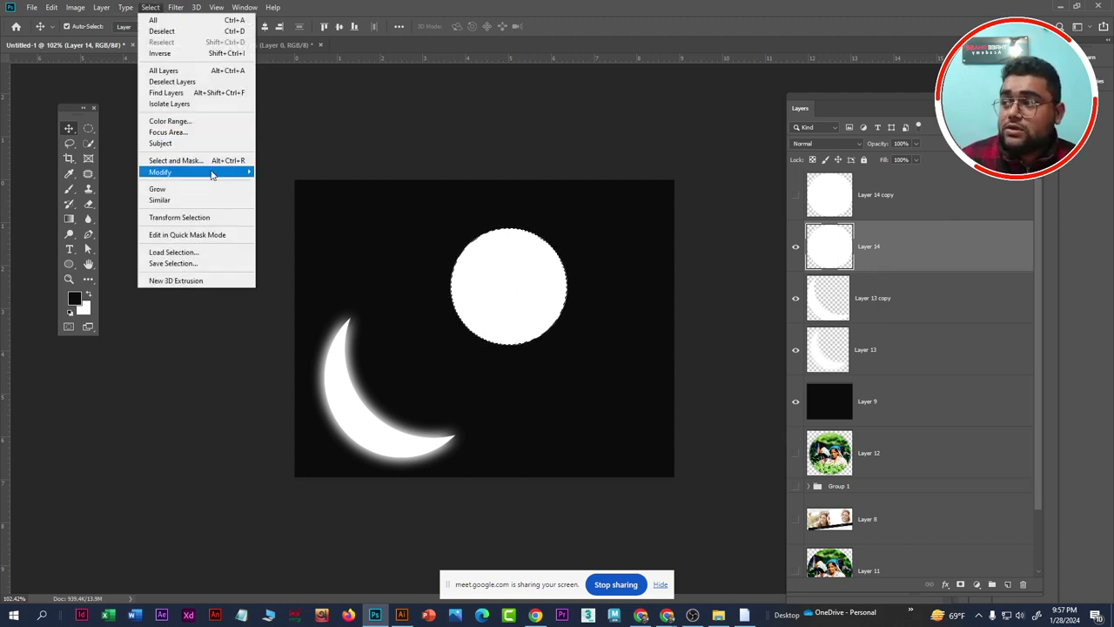
left_click(315, 215)
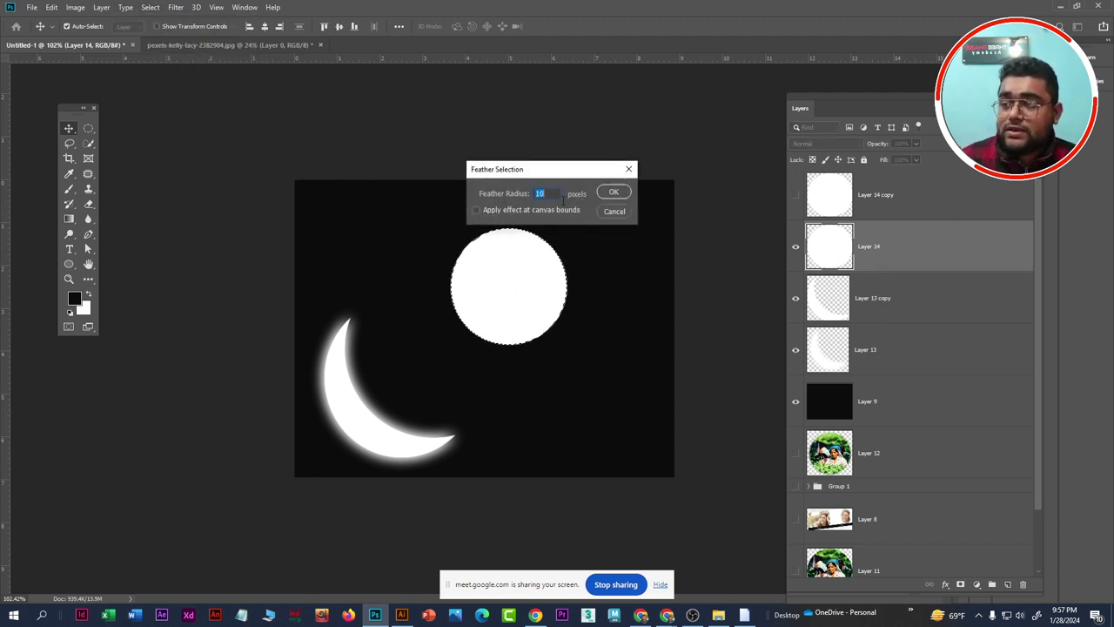
left_click(616, 192)
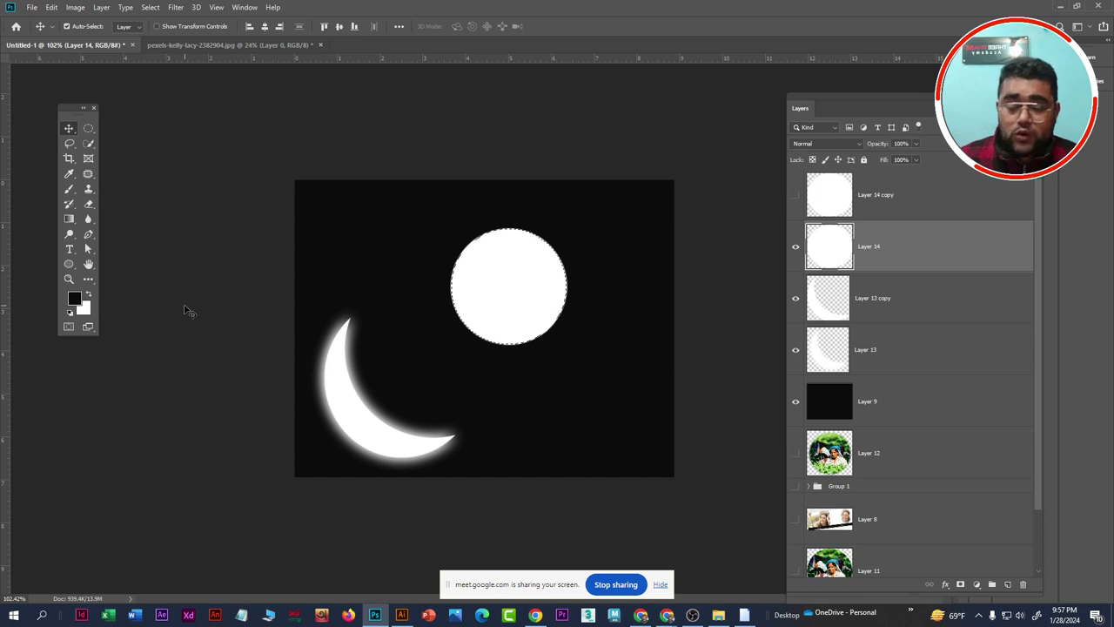
key("ctrl+BackSpace")
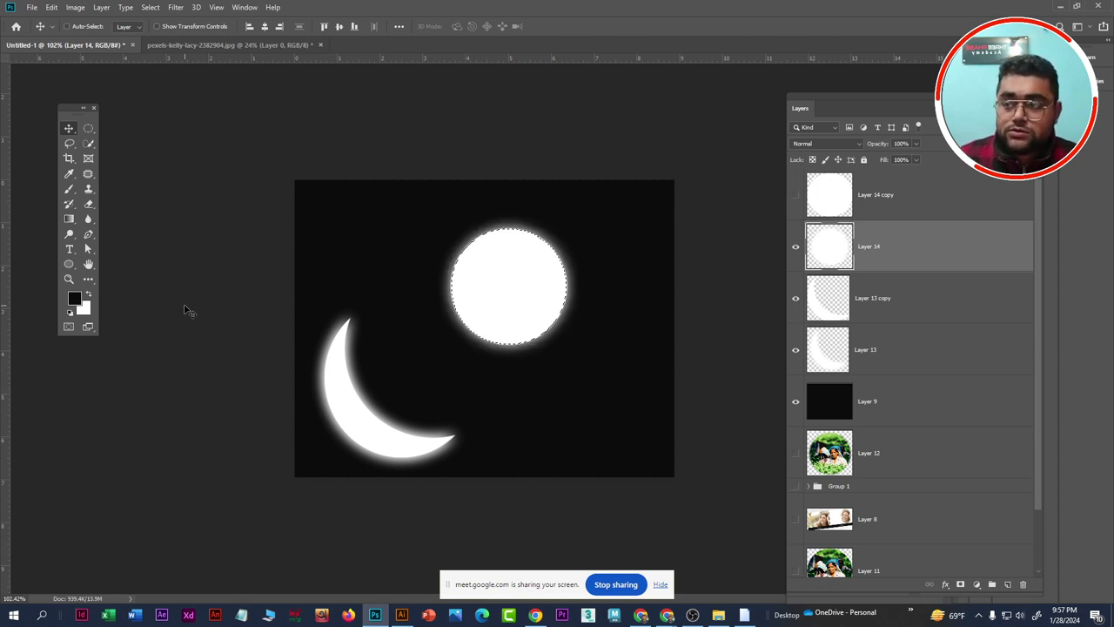
key("ctrl+BackSpace")
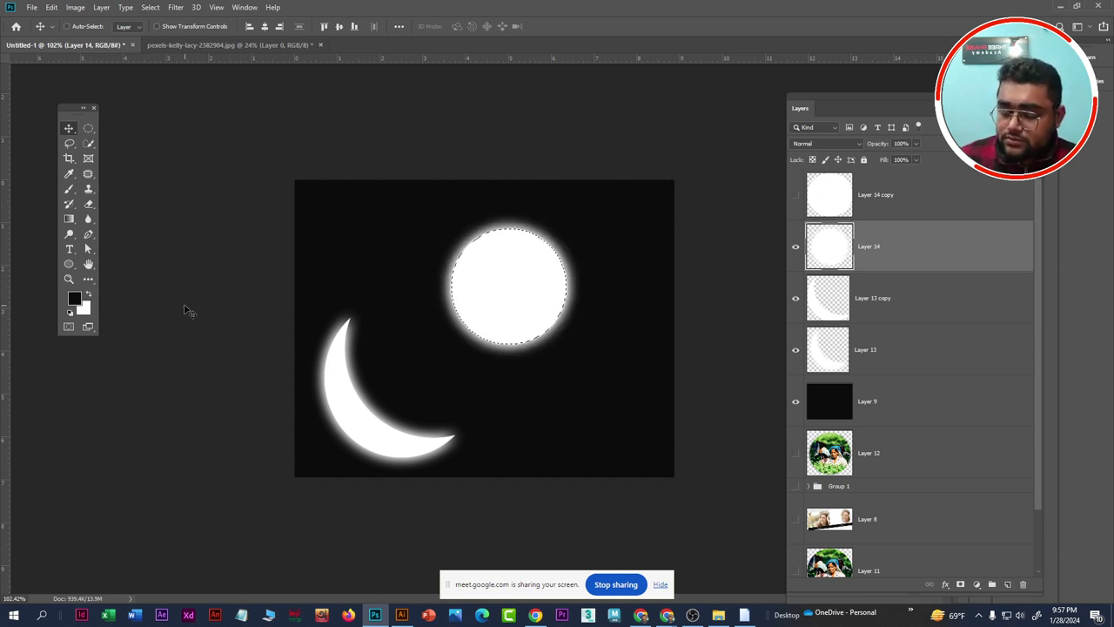
key("ctrl+d")
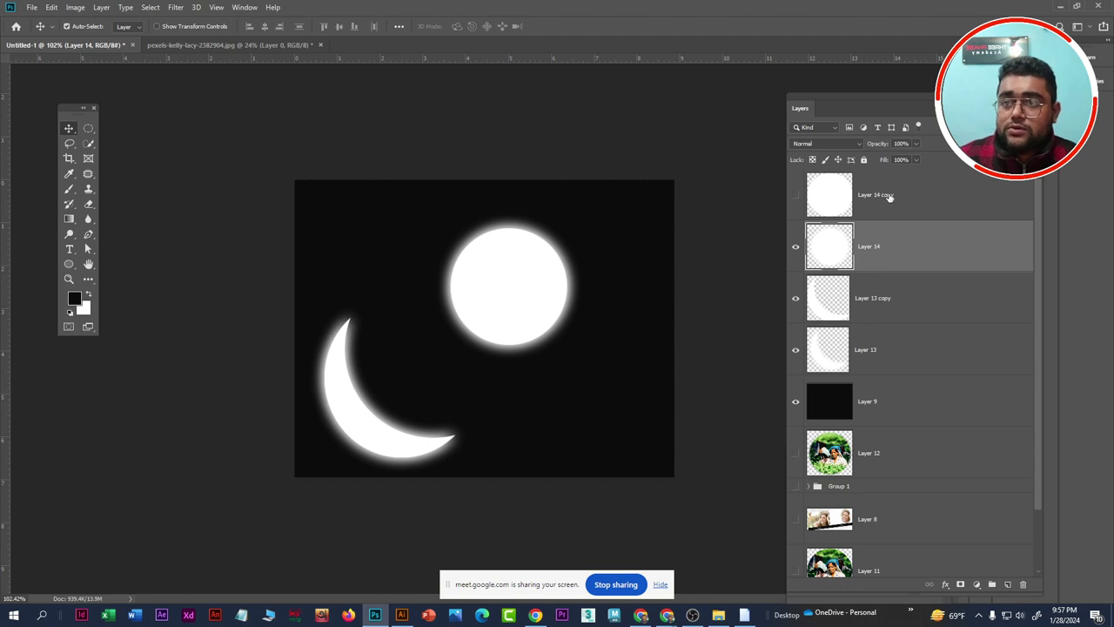
left_click(841, 201)
left_click(796, 199)
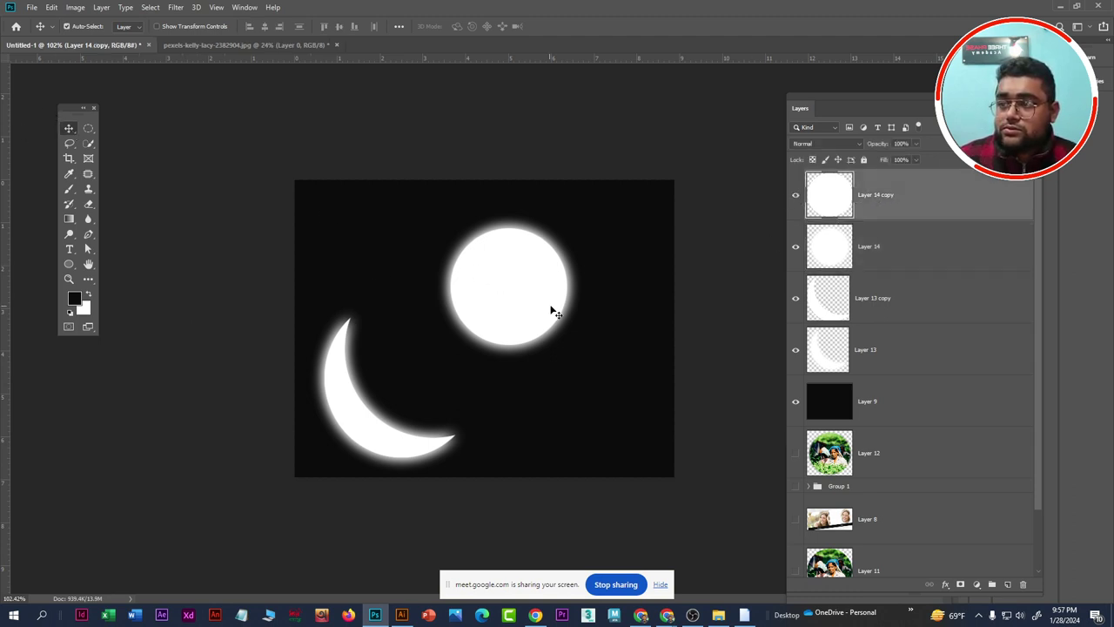
scroll(550, 315, "down", 3)
scroll(531, 315, "down", 3)
scroll(529, 316, "up", 2)
scroll(522, 315, "up", 2)
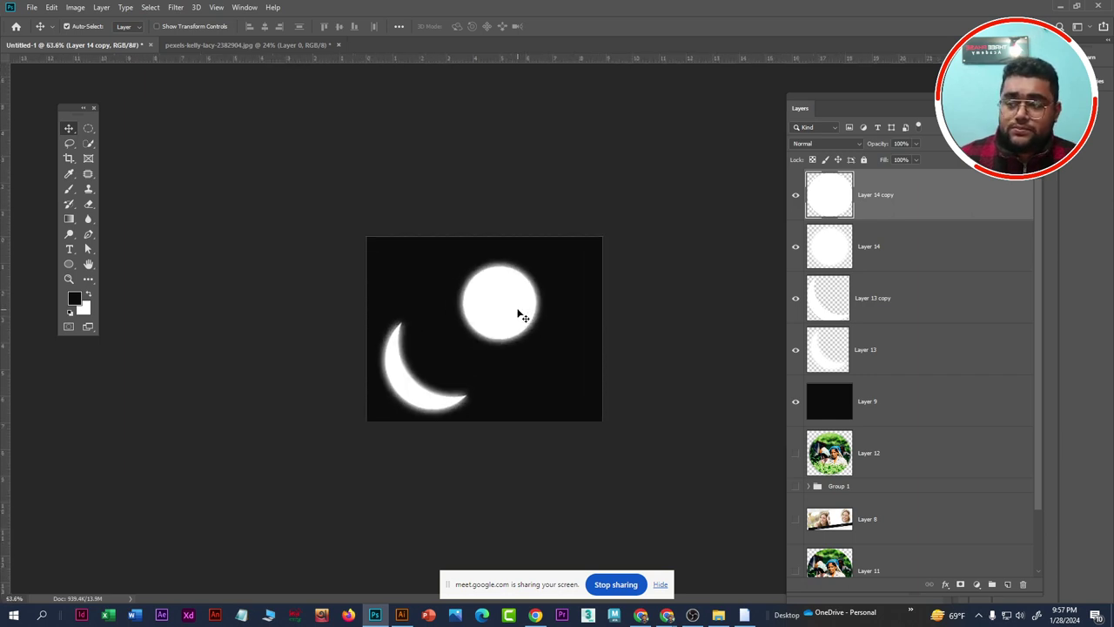
scroll(497, 306, "down", 1)
scroll(497, 305, "down", 3)
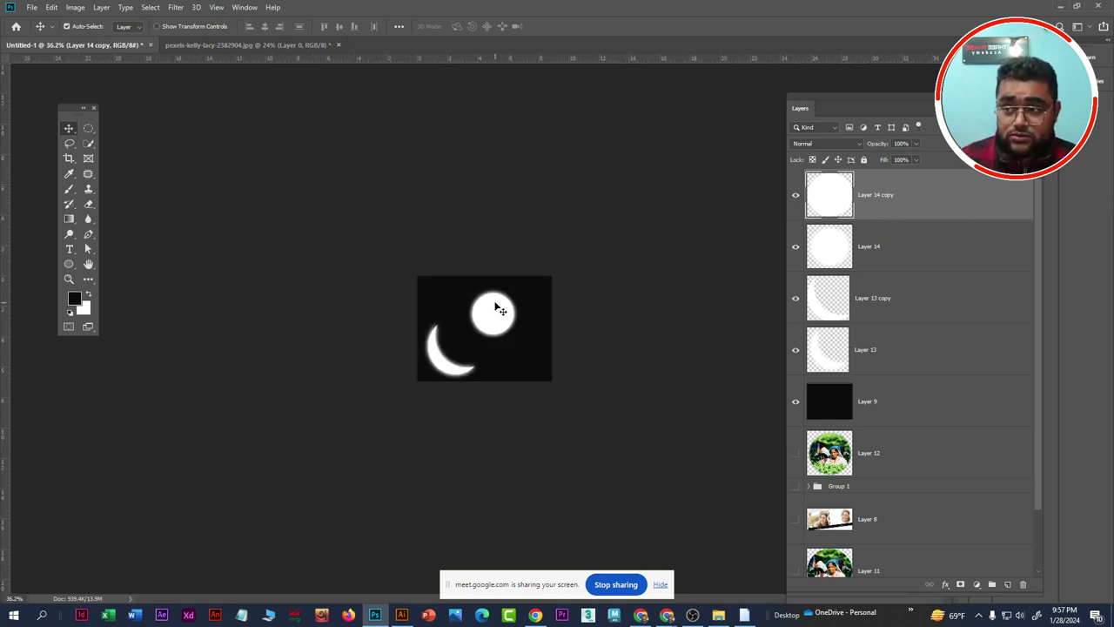
scroll(497, 304, "up", 3)
scroll(517, 300, "up", 3)
scroll(518, 299, "up", 1)
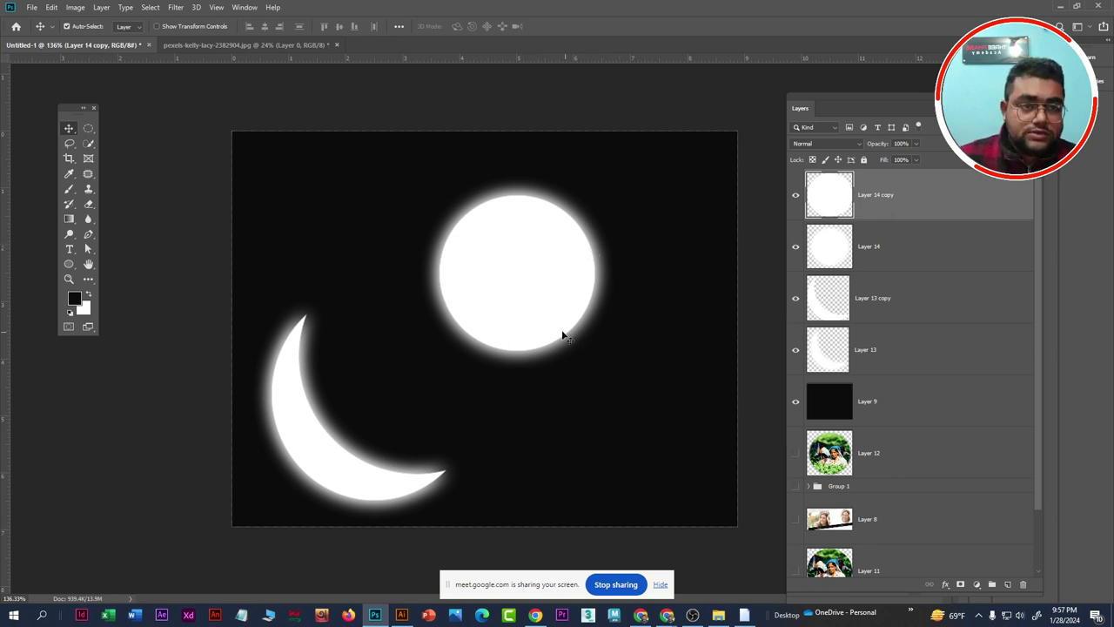
scroll(515, 320, "down", 3)
scroll(516, 319, "down", 2)
scroll(516, 320, "down", 1)
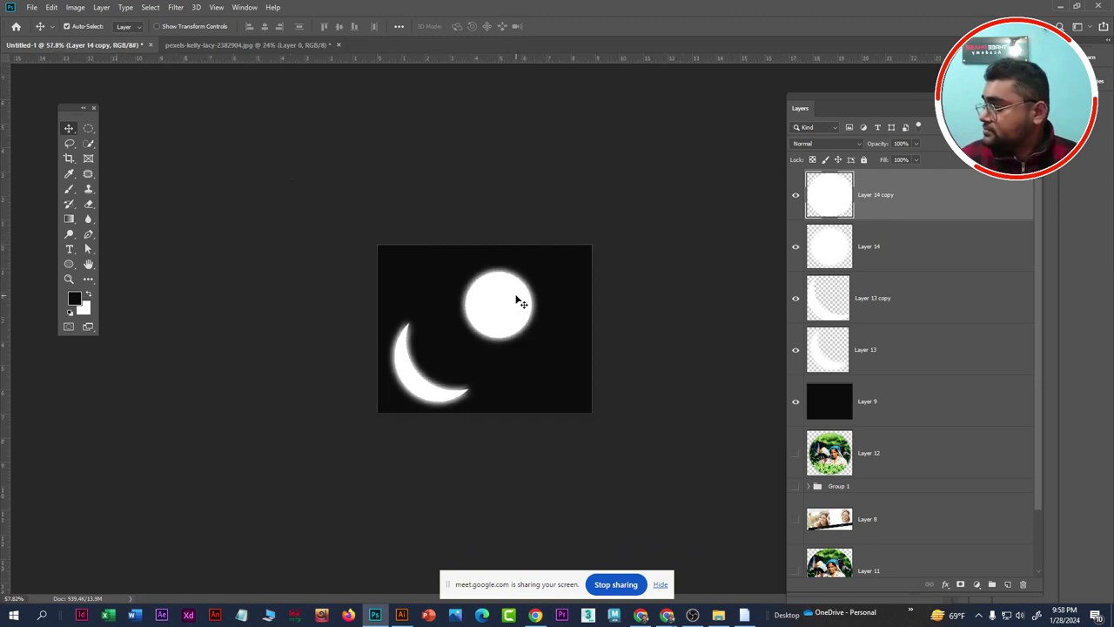
scroll(516, 300, "up", 3)
scroll(517, 303, "up", 1)
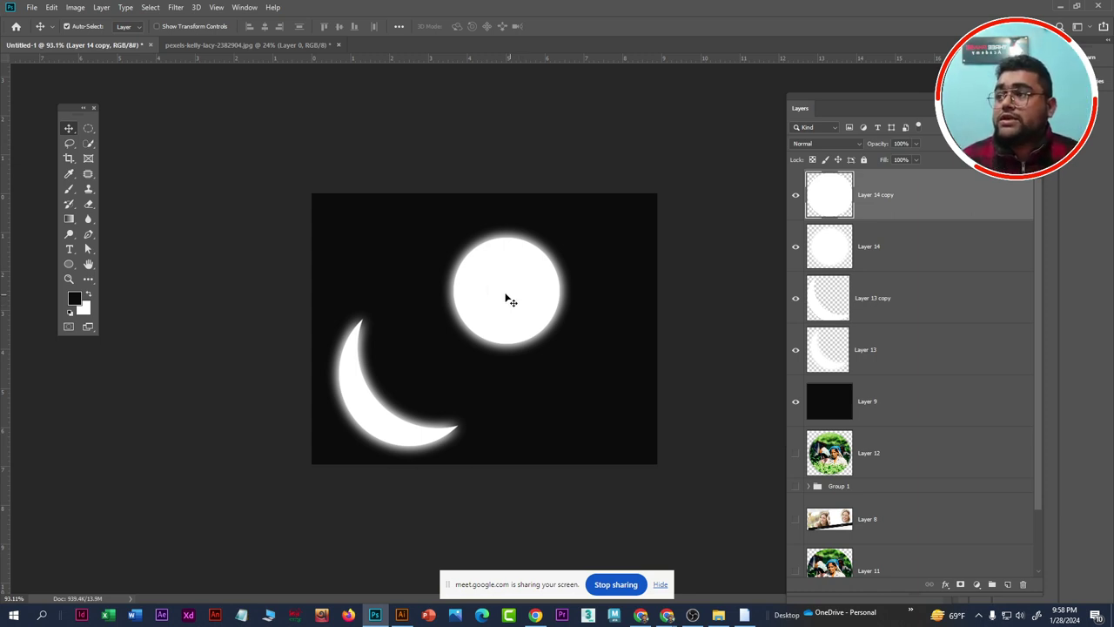
Select the Marquee tool and hide Layer 14 copy, Layer 14, Layer 13 and Layer 9
left_click(88, 128)
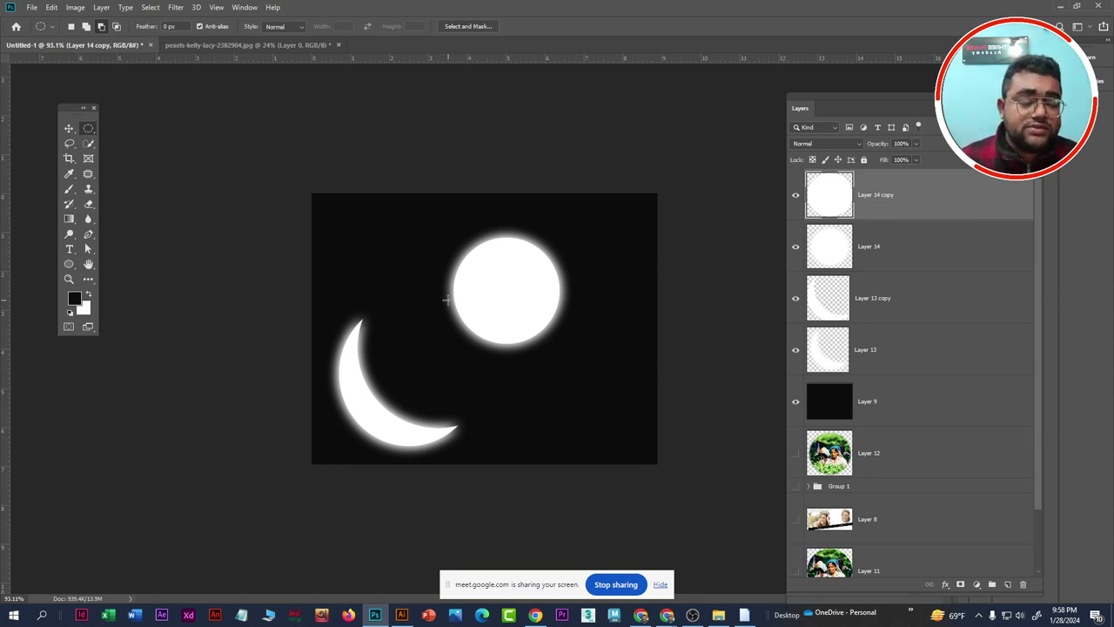
left_click(795, 195)
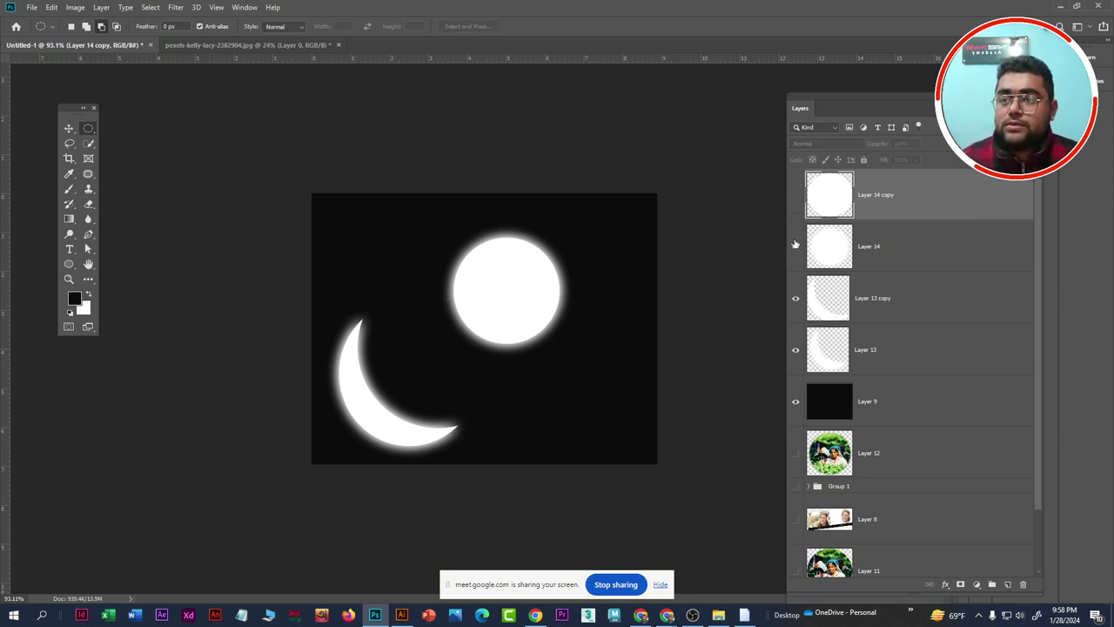
left_click(794, 259)
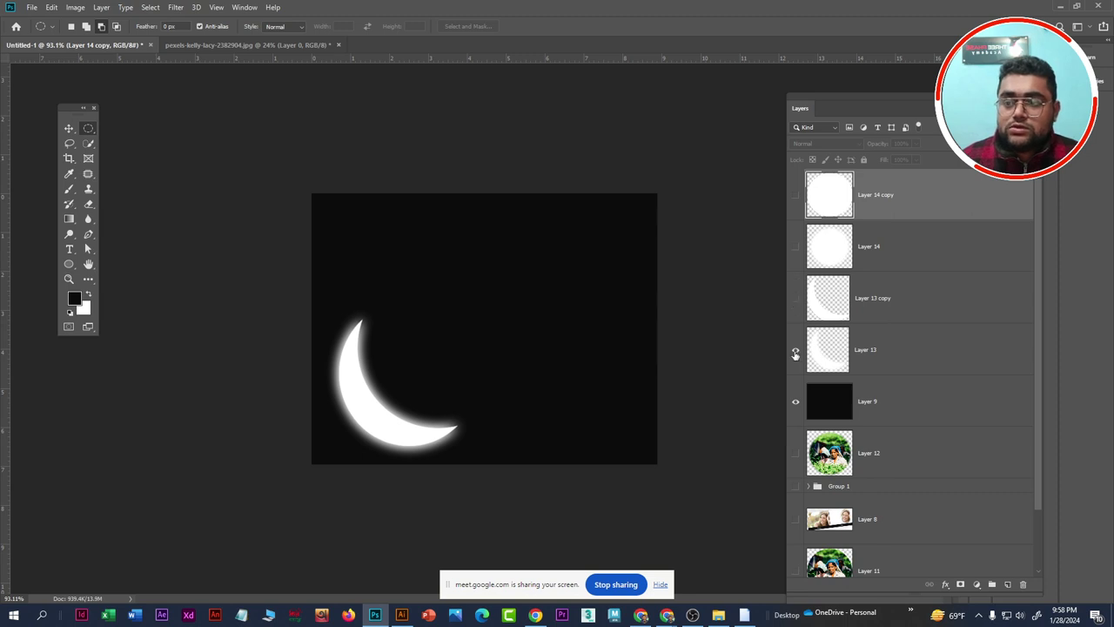
left_click(794, 350)
left_click(799, 409)
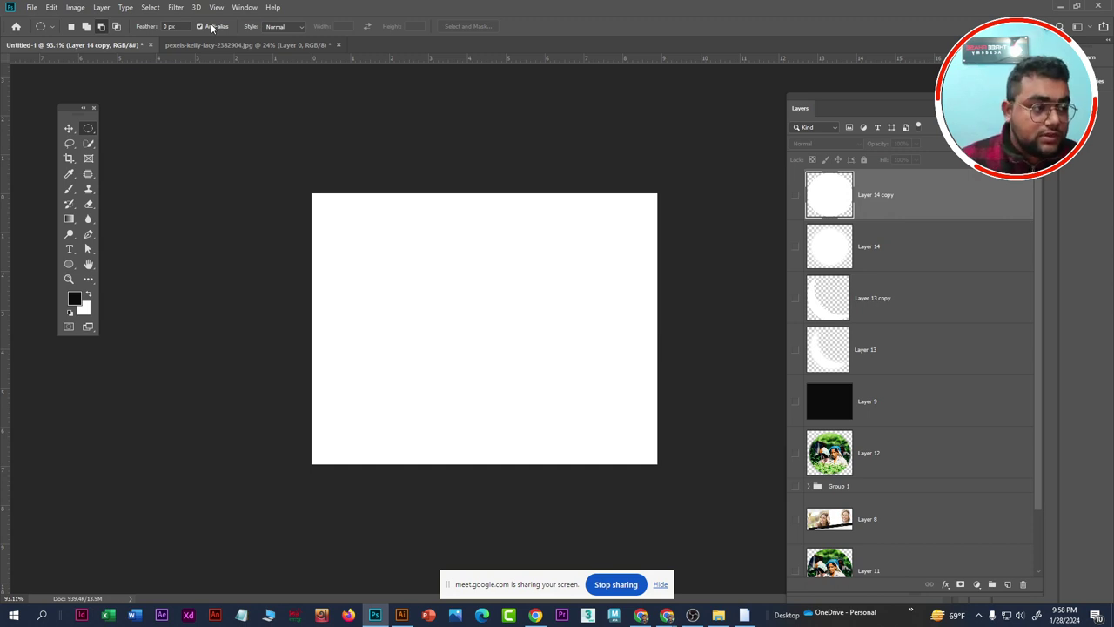
Add new Layer 15 and set the marquee tool to Elliptical
left_click(1007, 584)
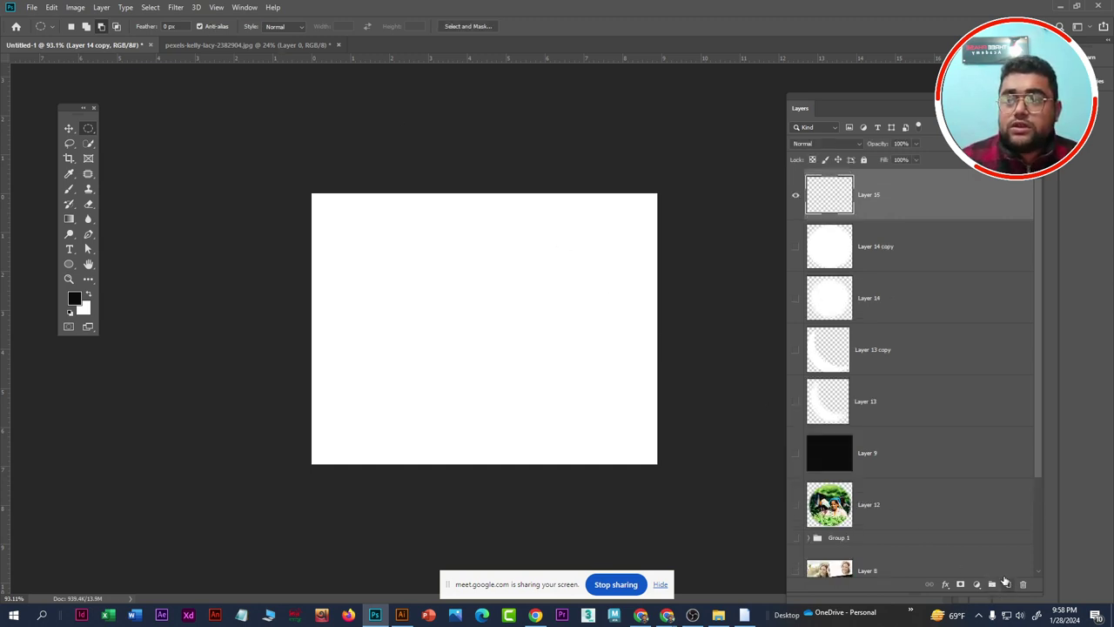
right_click(88, 128)
left_click(133, 132)
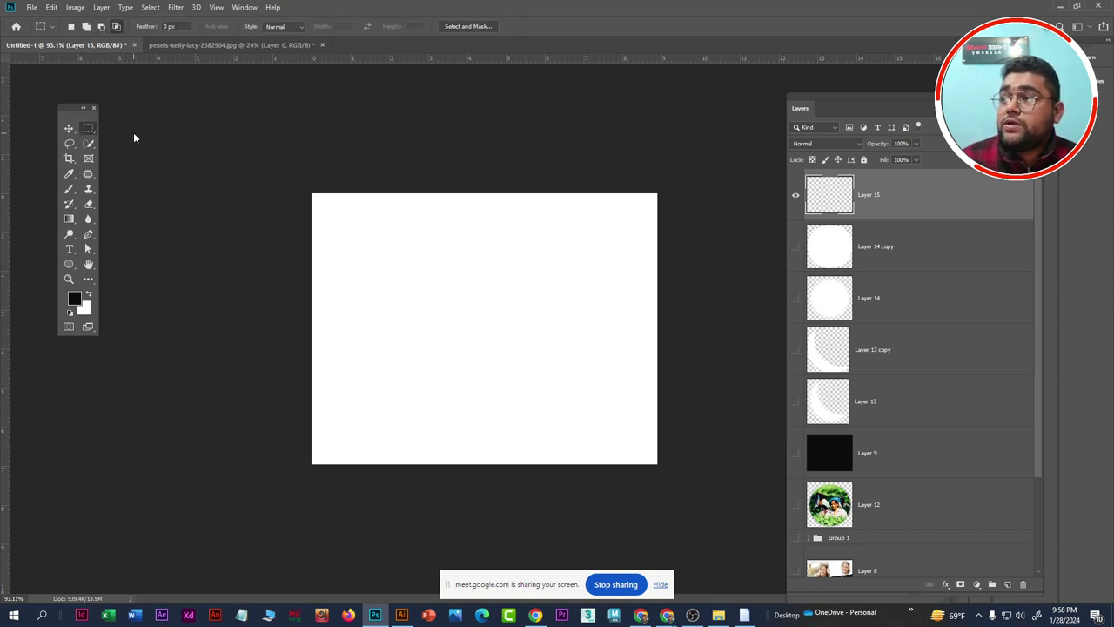
right_click(89, 129)
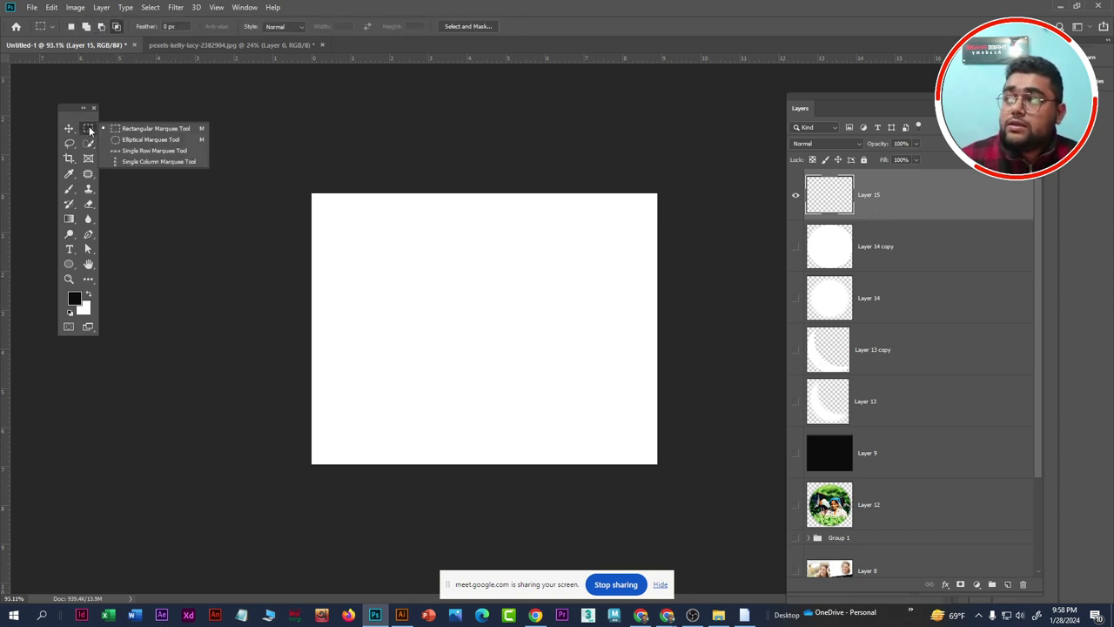
left_click(137, 141)
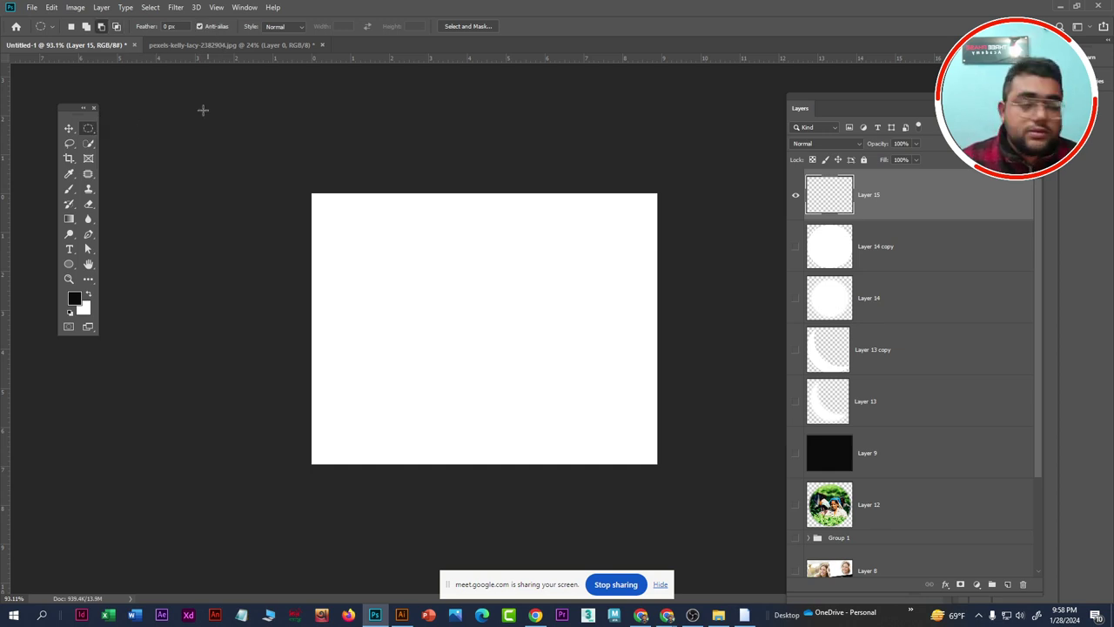
right_click(89, 128)
left_click(146, 129)
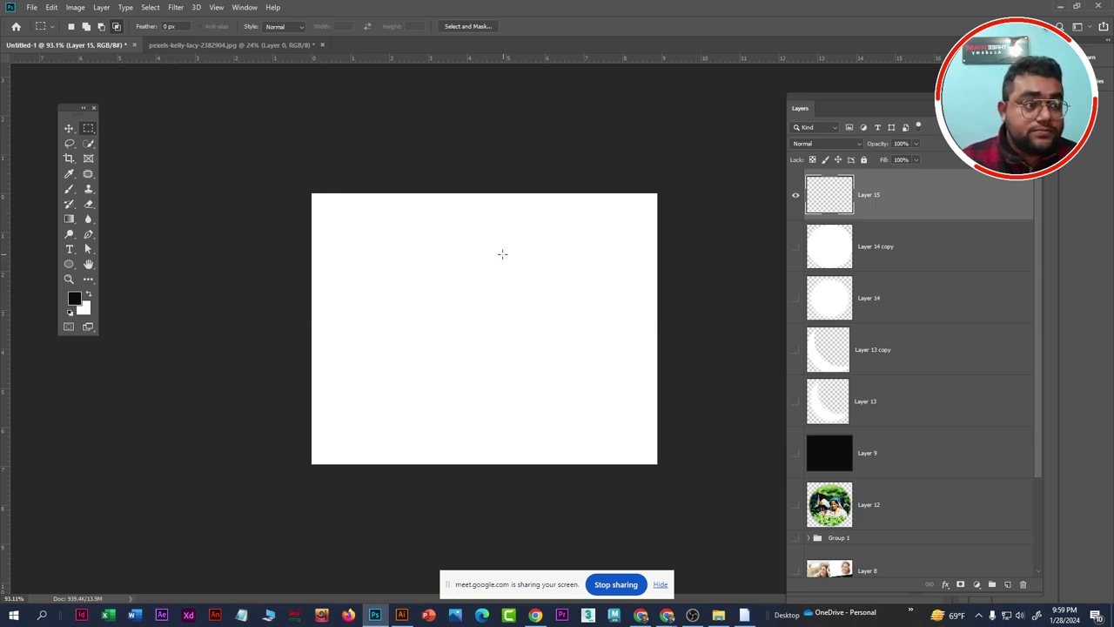
right_click(89, 128)
left_click(137, 142)
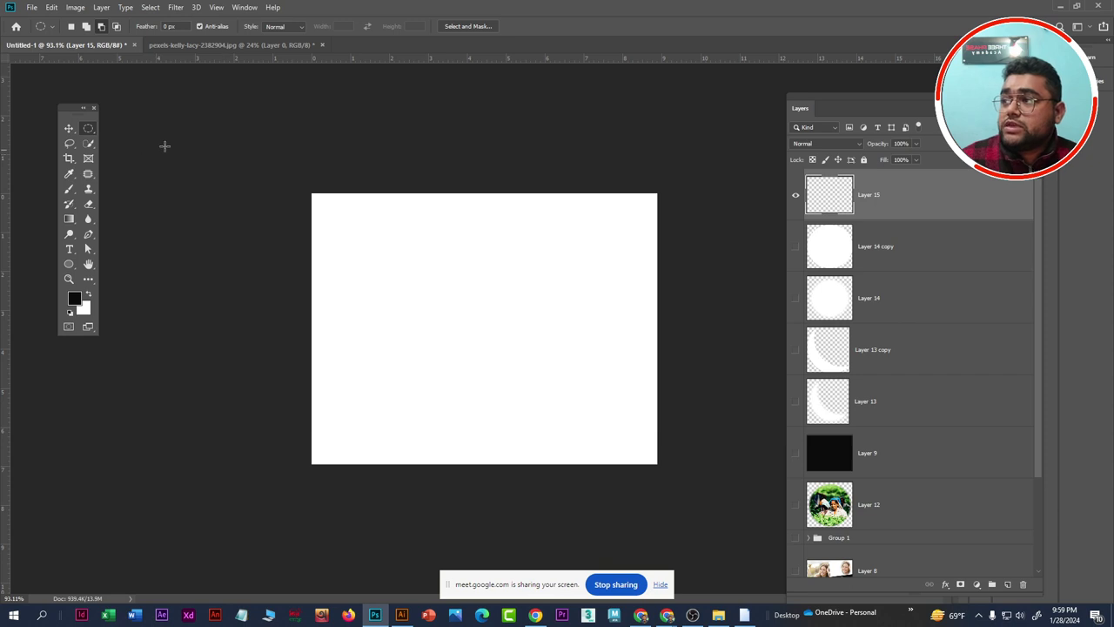
scroll(452, 187, "up", 1)
Set the background colour to red F50000 and show Layer 9 again
left_click(83, 308)
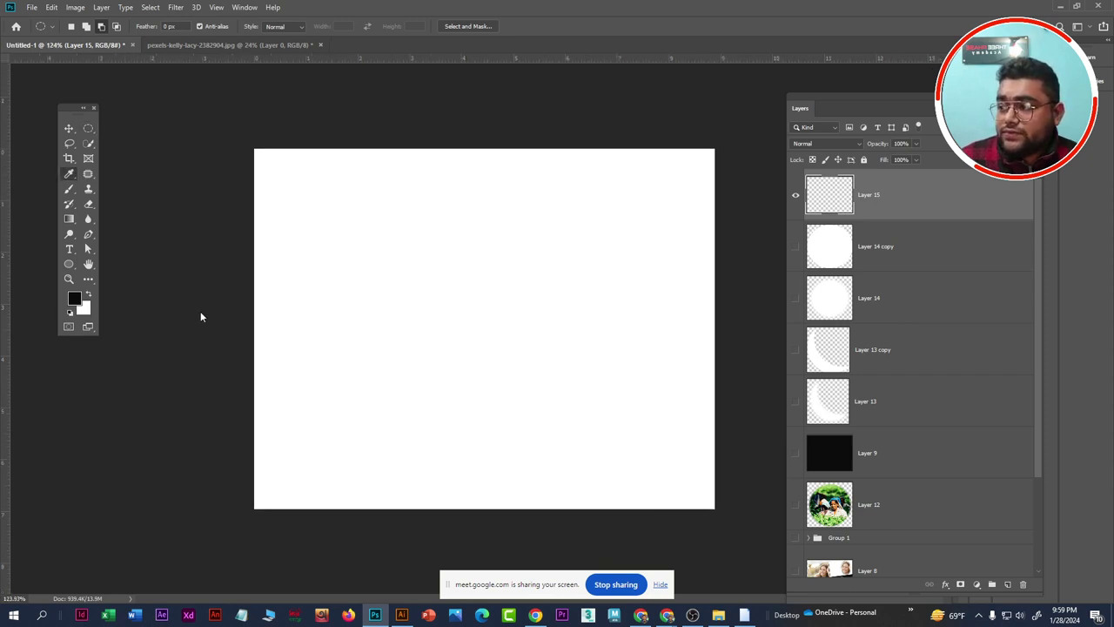
type("f50000")
left_click_drag(849, 290, 836, 286)
left_click(951, 282)
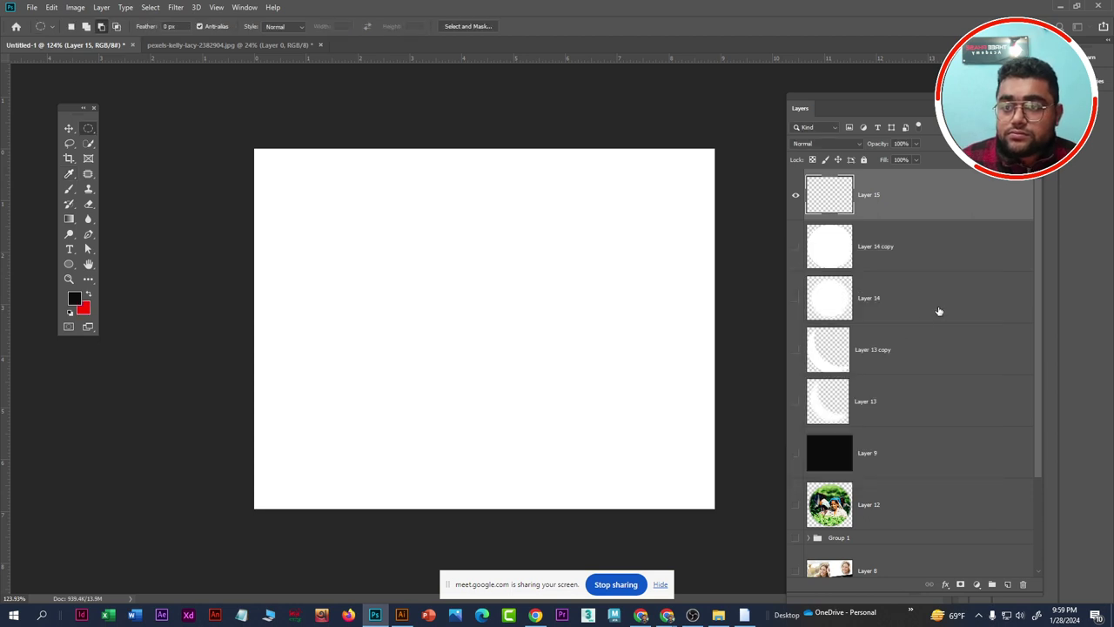
left_click(796, 454)
Move Layer 9 to the top, then fill a circular selection red on new Layer 16
left_click_drag(919, 454, 977, 186)
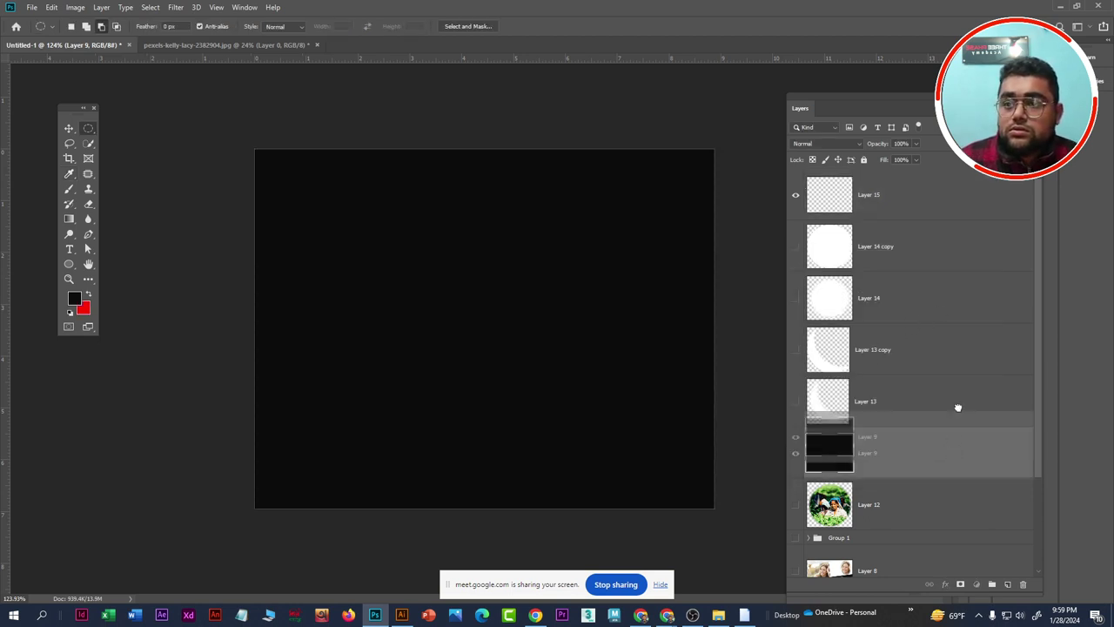
key("ctrl+plus")
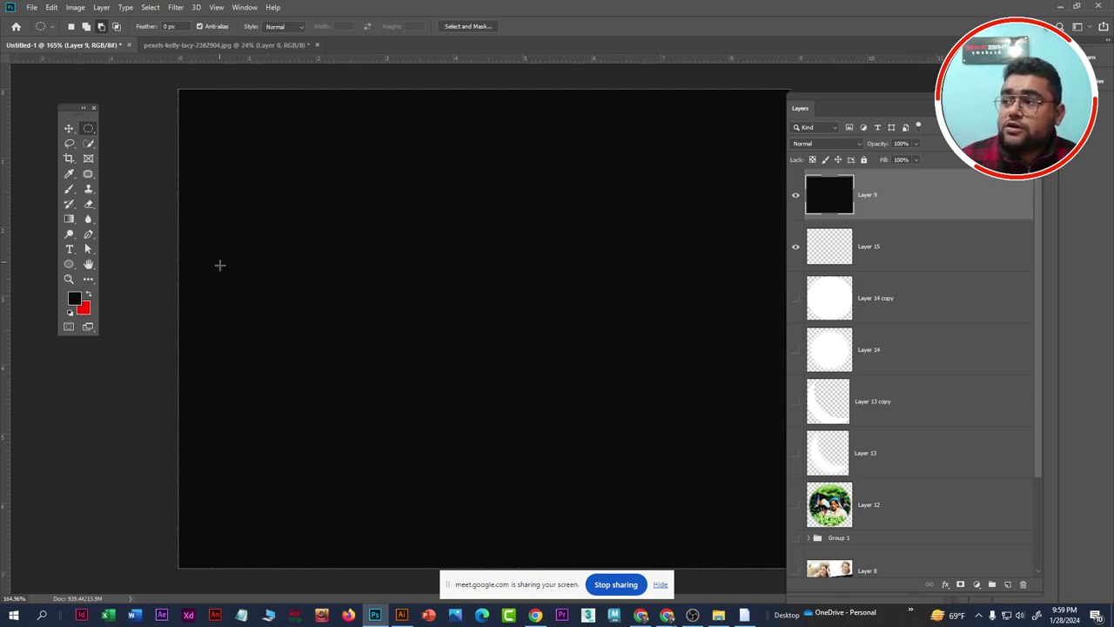
left_click_drag(242, 214, 435, 403)
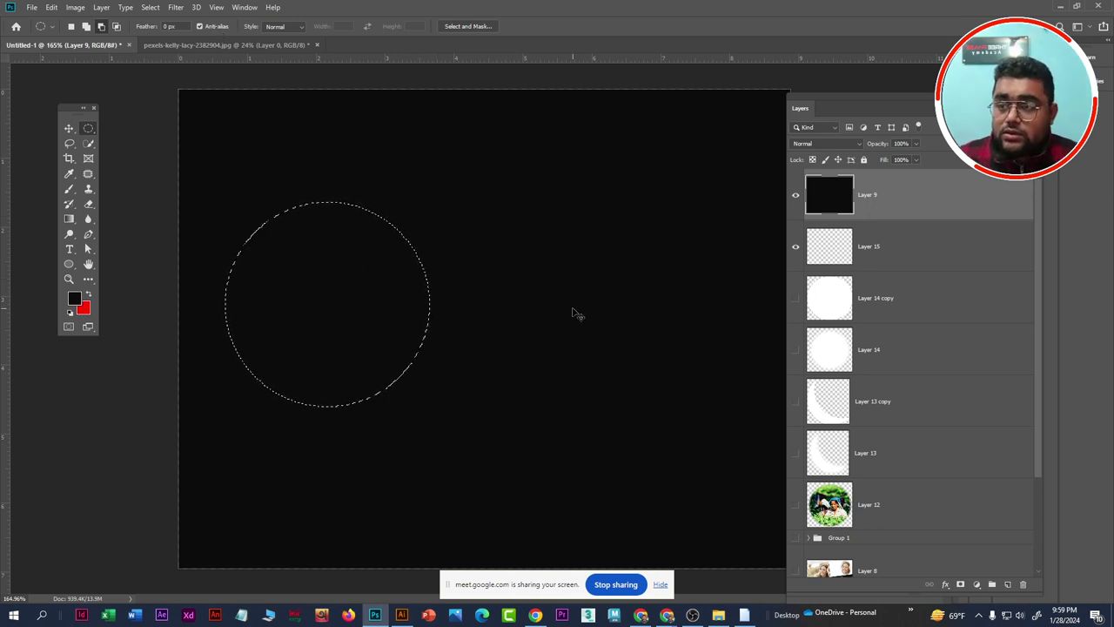
key("ctrl+BackSpace")
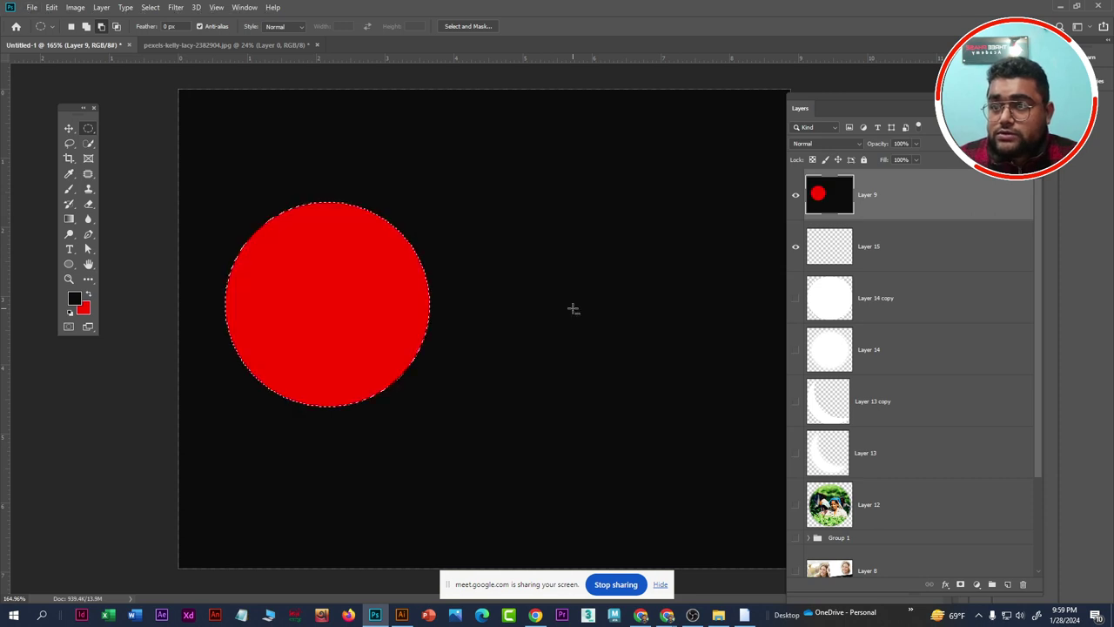
key("ctrl+z")
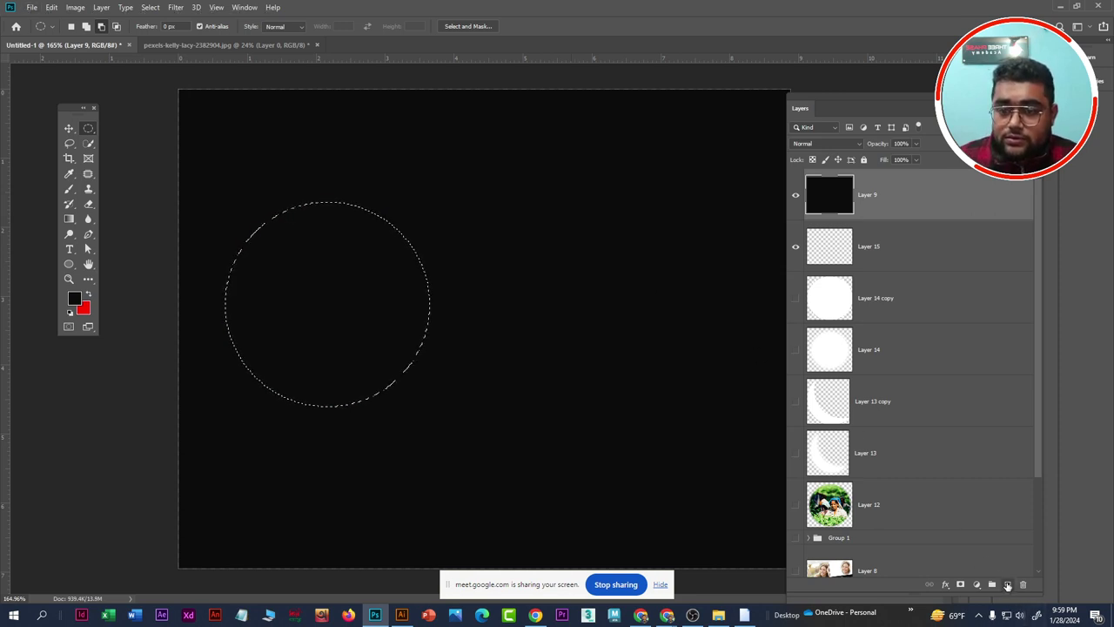
left_click(1008, 584)
key("ctrl+BackSpace")
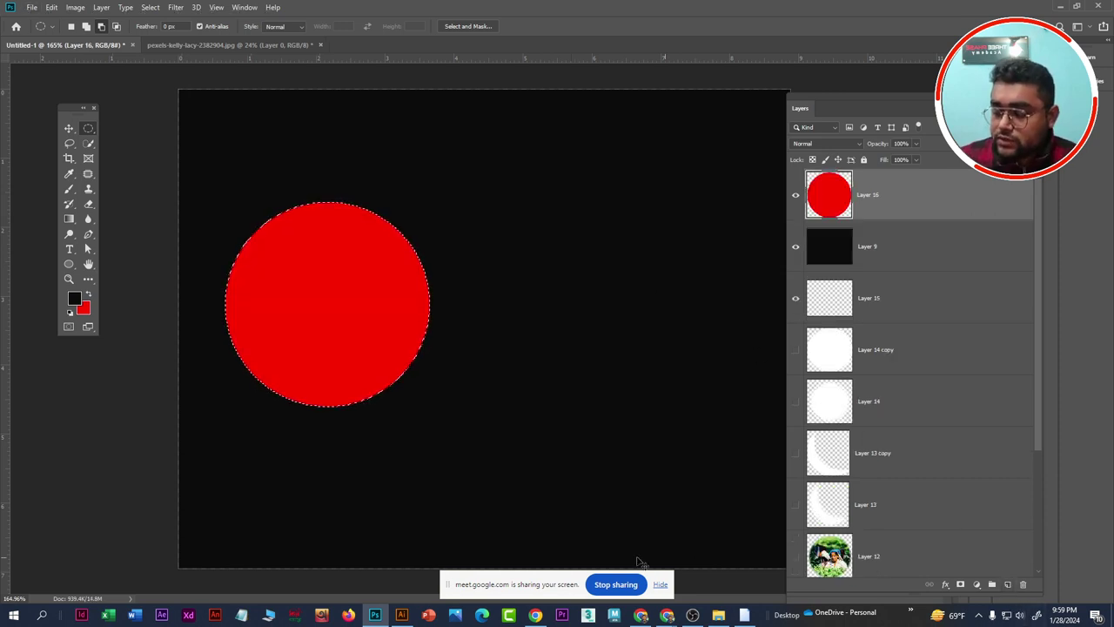
key("ctrl+d")
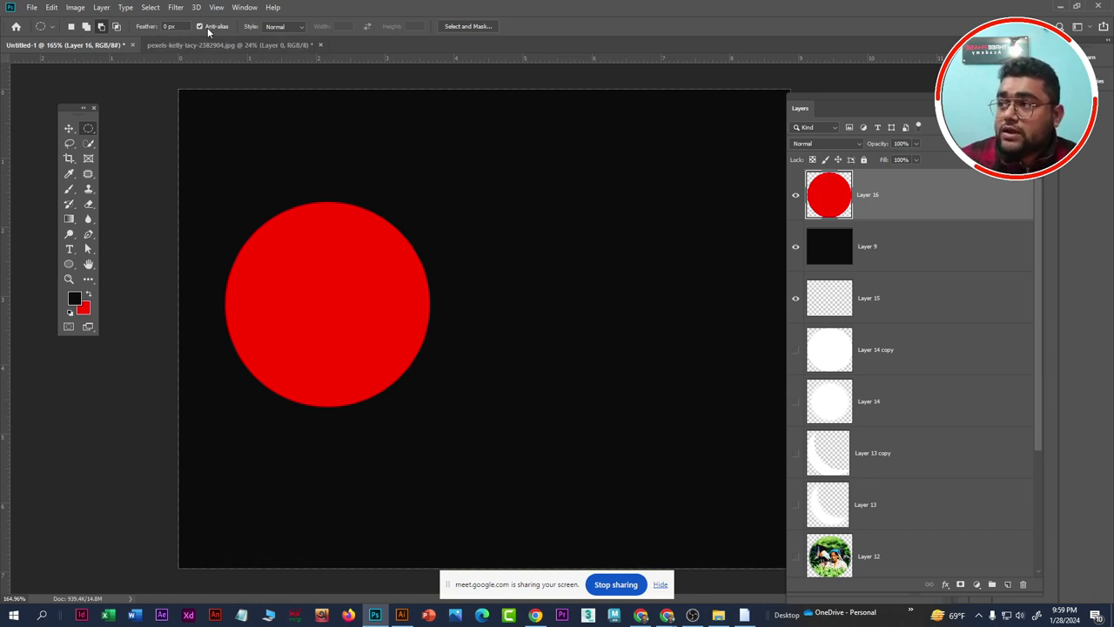
Draw a circular selection right of the first circle and fill it red on new Layer 17
left_click_drag(561, 216, 761, 414)
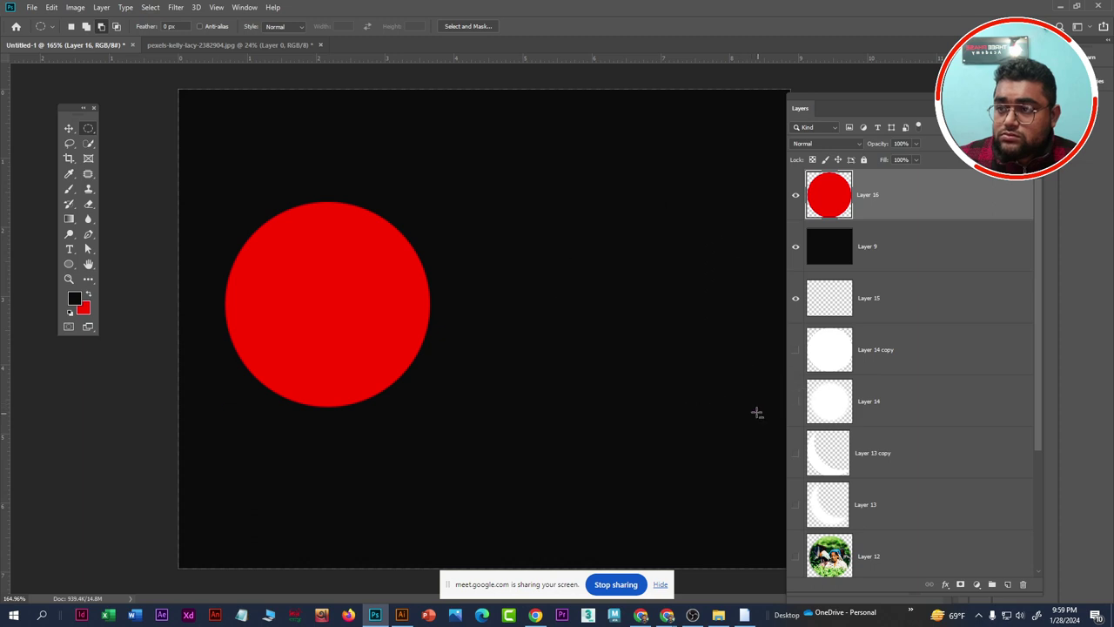
left_click(1007, 585)
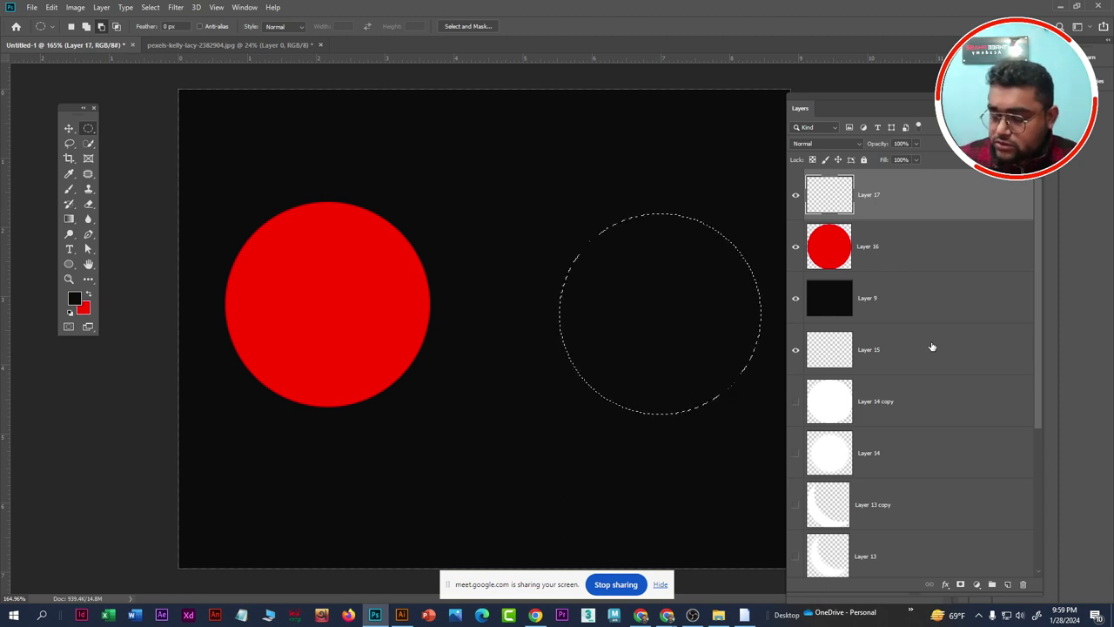
key("ctrl+BackSpace")
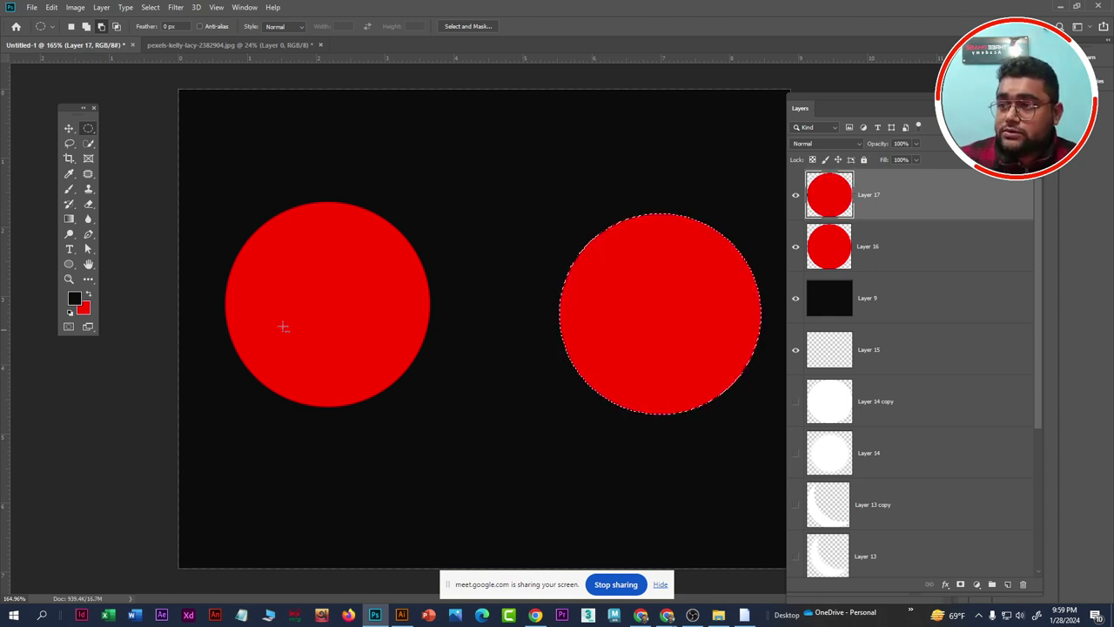
key("ctrl+d")
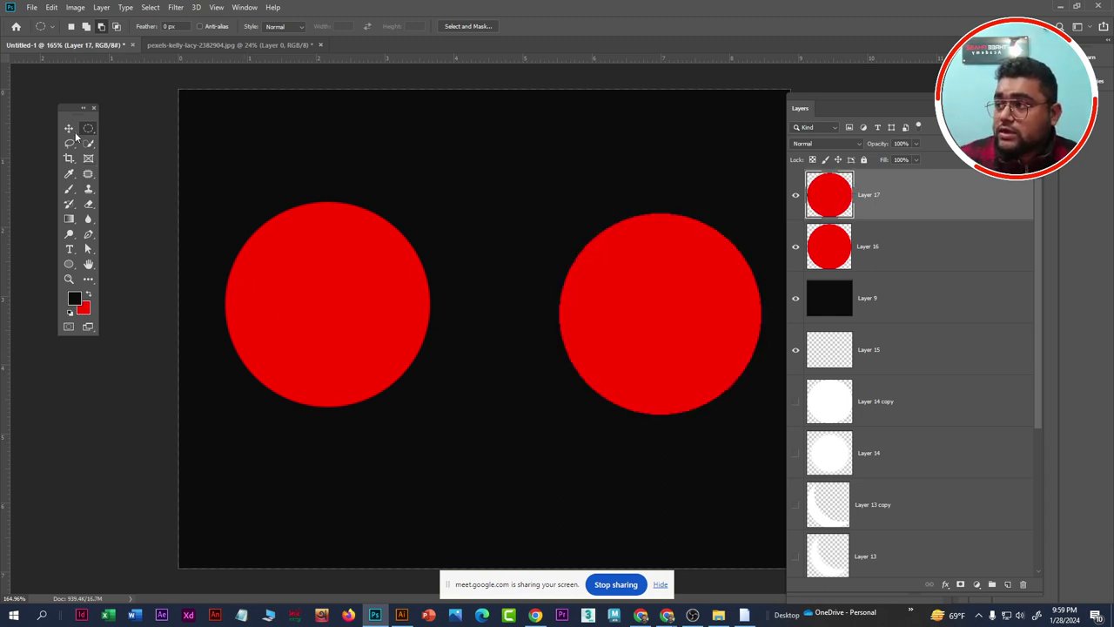
Move the two red circles toward each other until they nearly touch
left_click(69, 129)
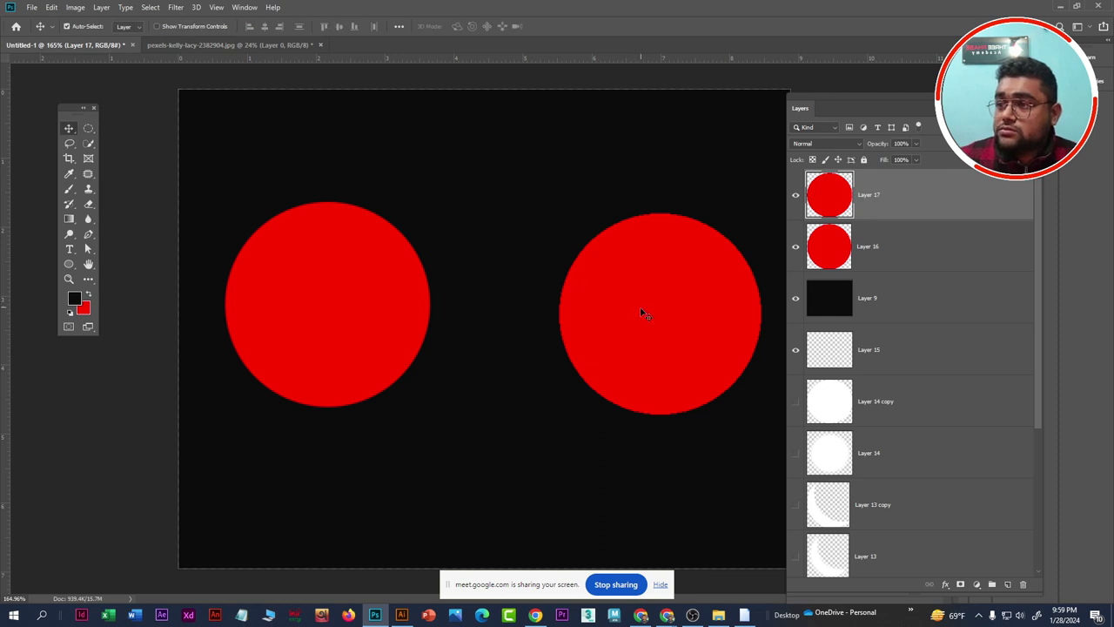
left_click_drag(640, 313, 540, 315)
left_click_drag(378, 310, 388, 310)
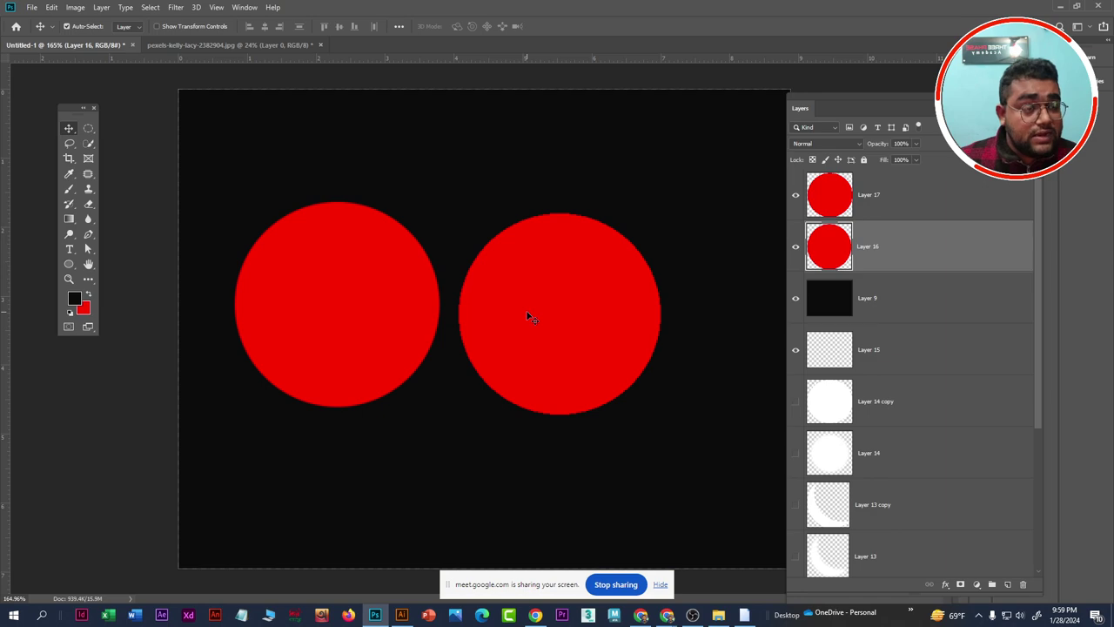
left_click_drag(258, 301, 271, 299)
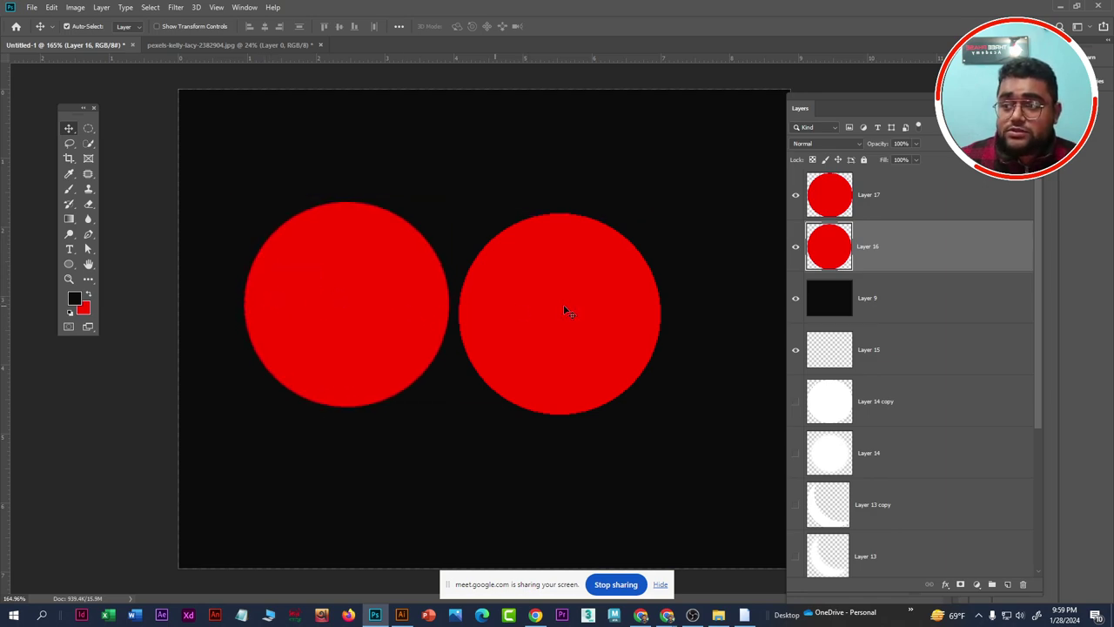
Zoom in to check the gap and nudge the right red circle slightly left
scroll(470, 287, "down", 1)
scroll(440, 294, "up", 5)
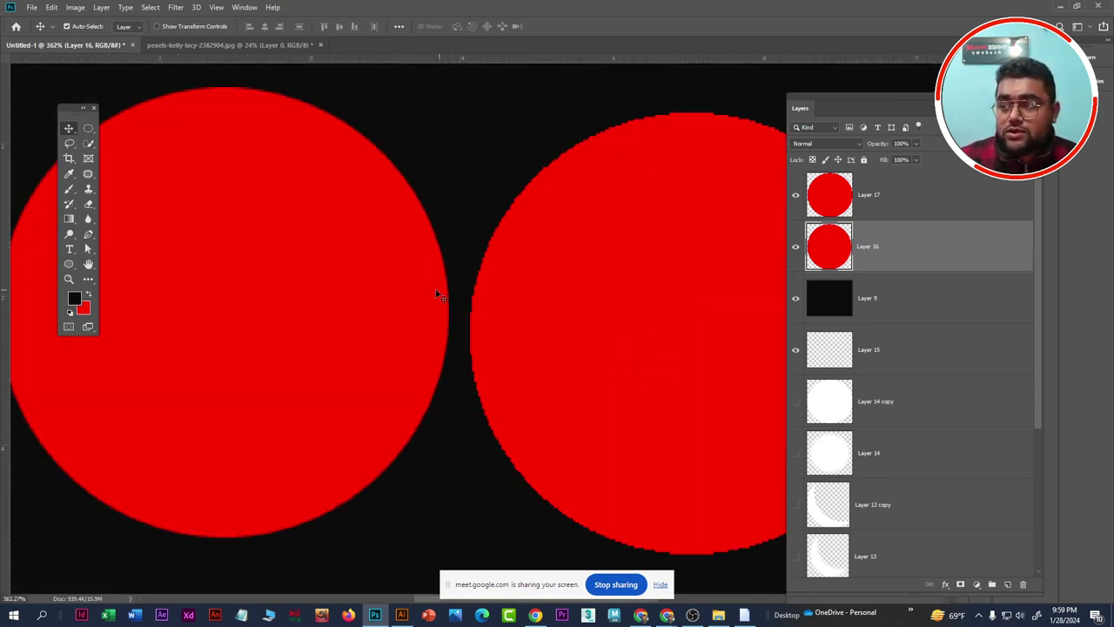
scroll(427, 294, "up", 3)
scroll(420, 294, "up", 1)
scroll(435, 297, "down", 2)
scroll(436, 297, "down", 2)
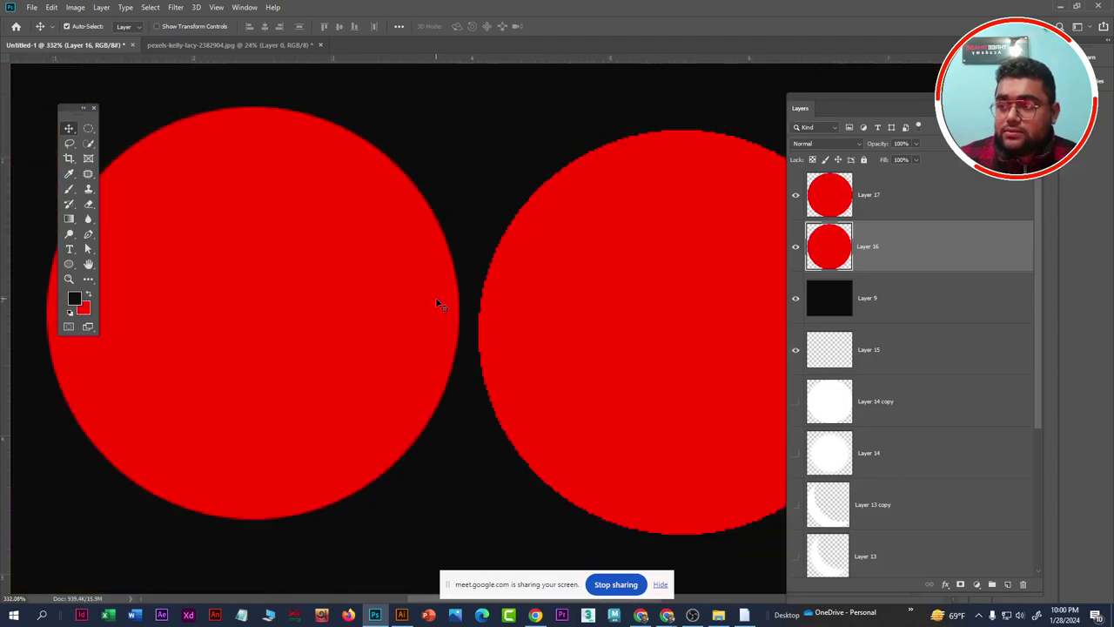
scroll(435, 302, "up", 2)
scroll(478, 311, "up", 1)
scroll(475, 308, "left", 1)
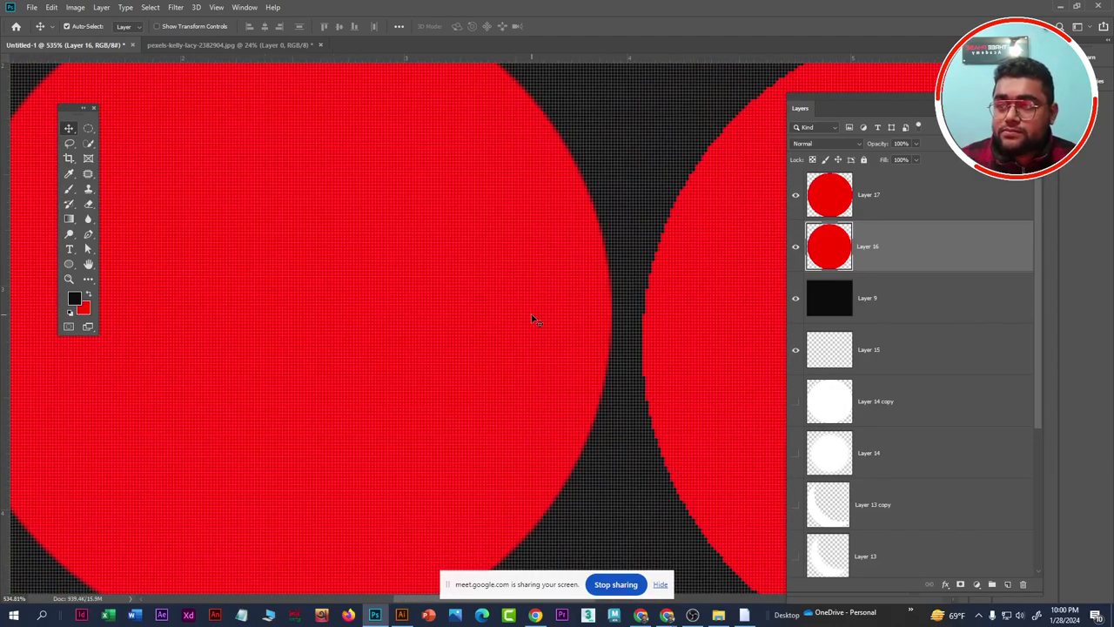
left_click_drag(687, 323, 684, 324)
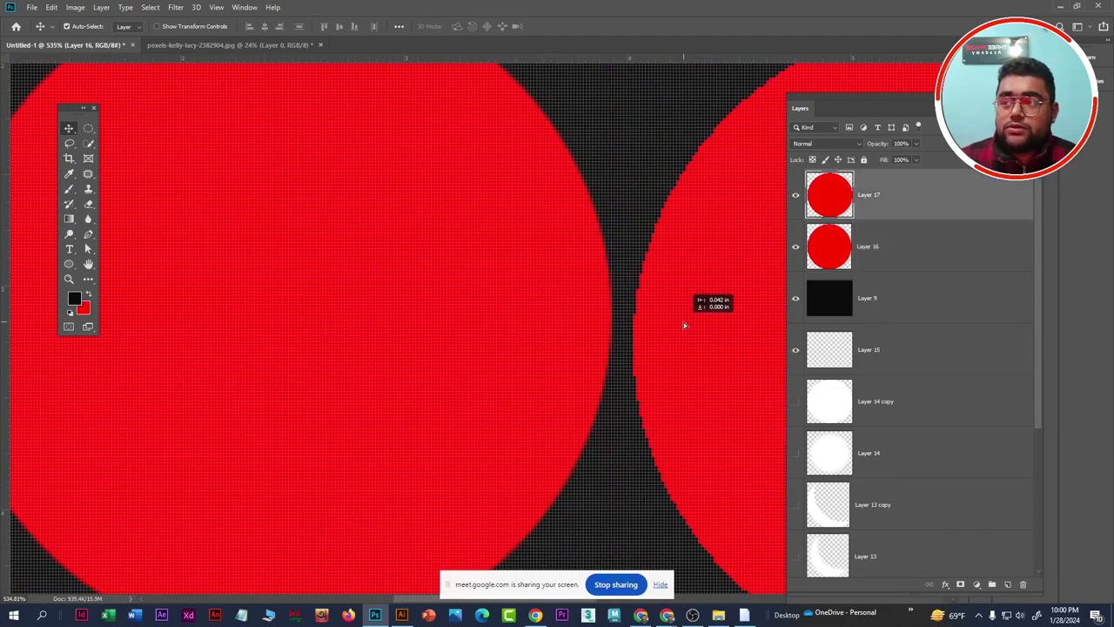
scroll(625, 322, "down", 2)
scroll(625, 322, "up", 2)
scroll(628, 300, "up", 1)
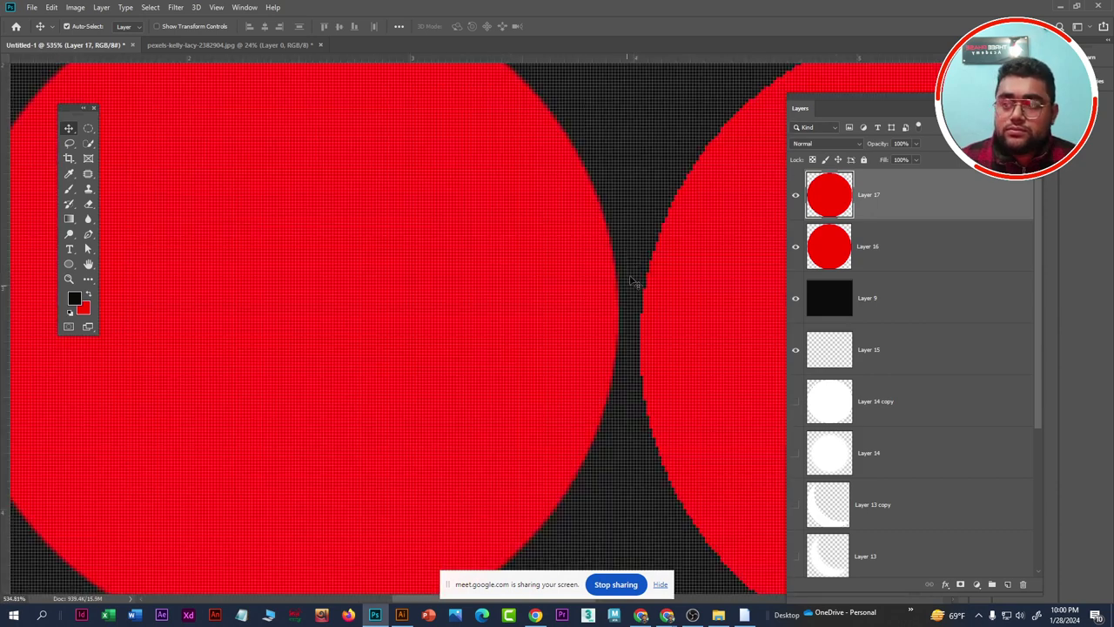
left_click_drag(631, 277, 492, 239)
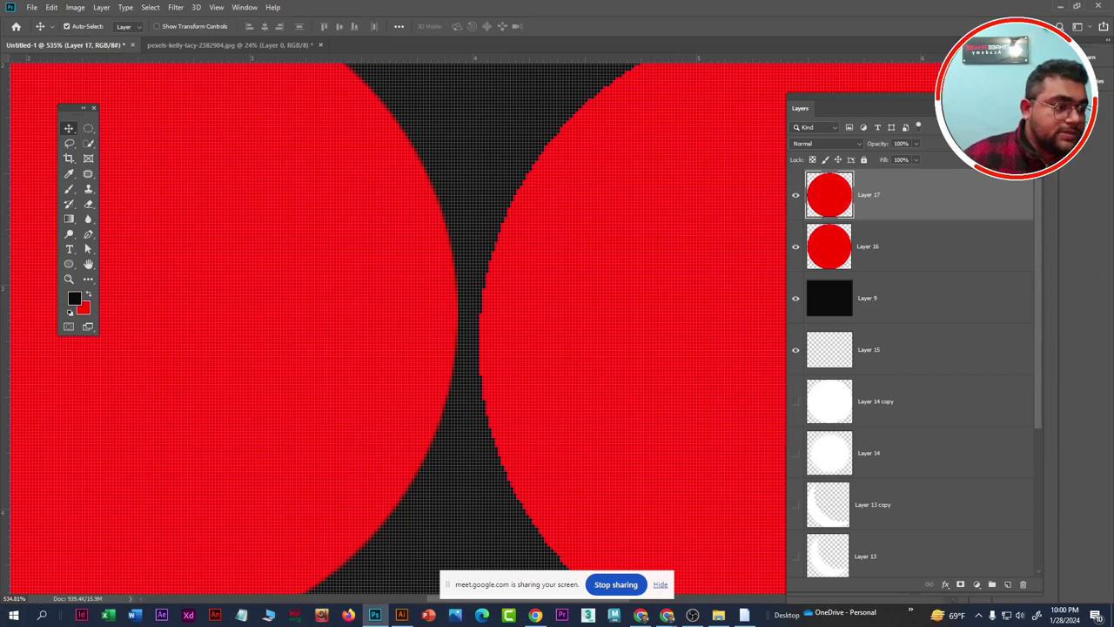
Nudge the Layer 16 and 17 circles until only a narrow black gap remains
key("alt+Tab")
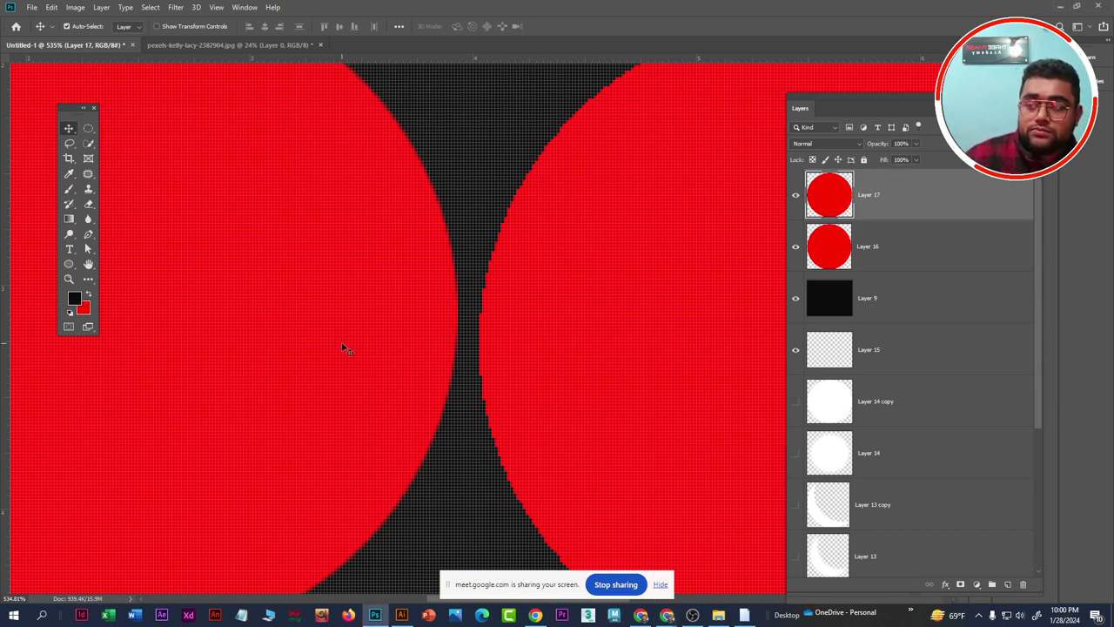
left_click_drag(372, 351, 370, 353)
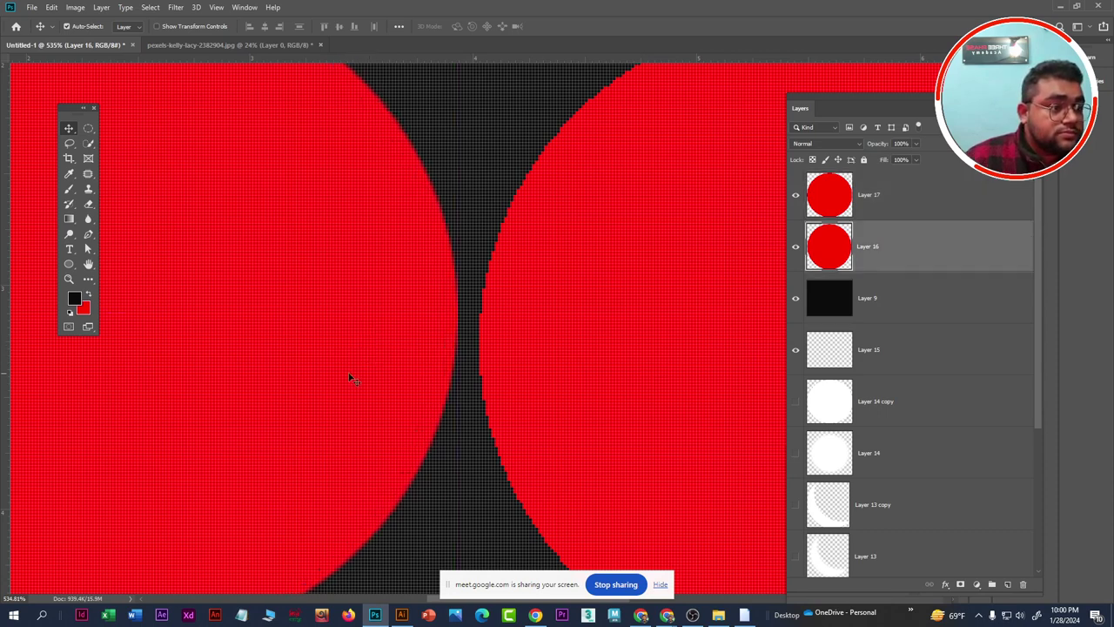
left_click_drag(255, 350, 274, 342)
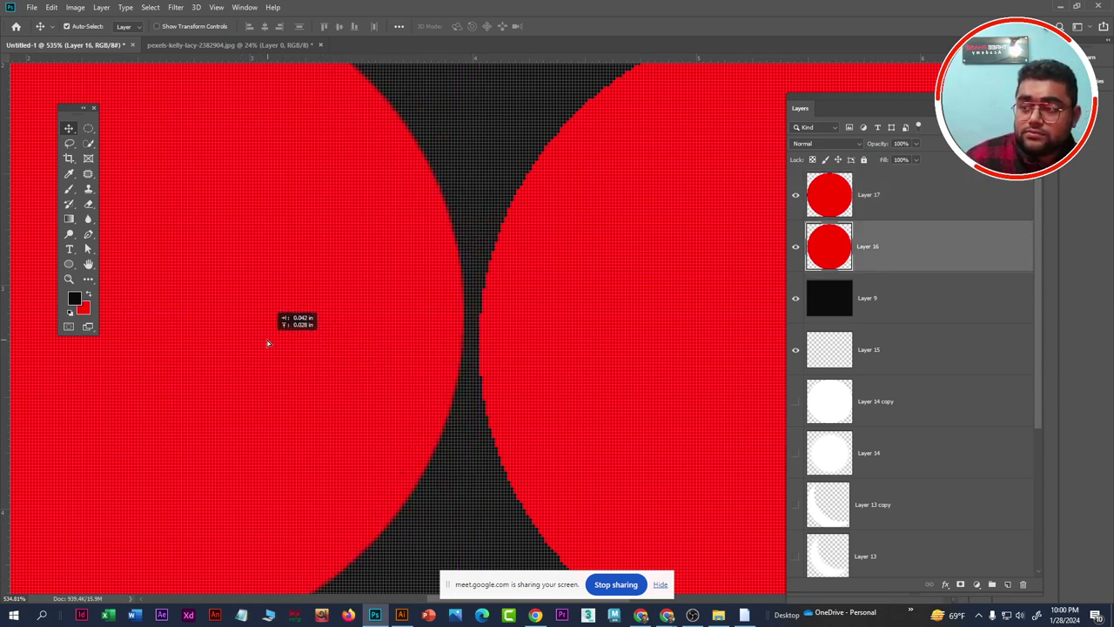
left_click_drag(528, 342, 528, 343)
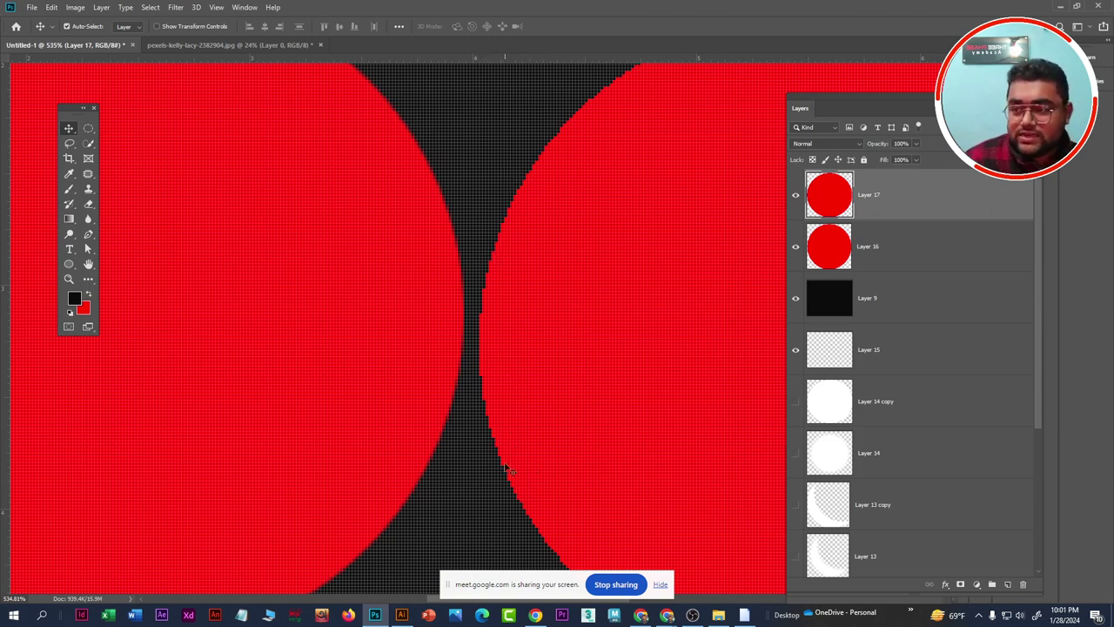
left_click_drag(435, 328, 413, 305)
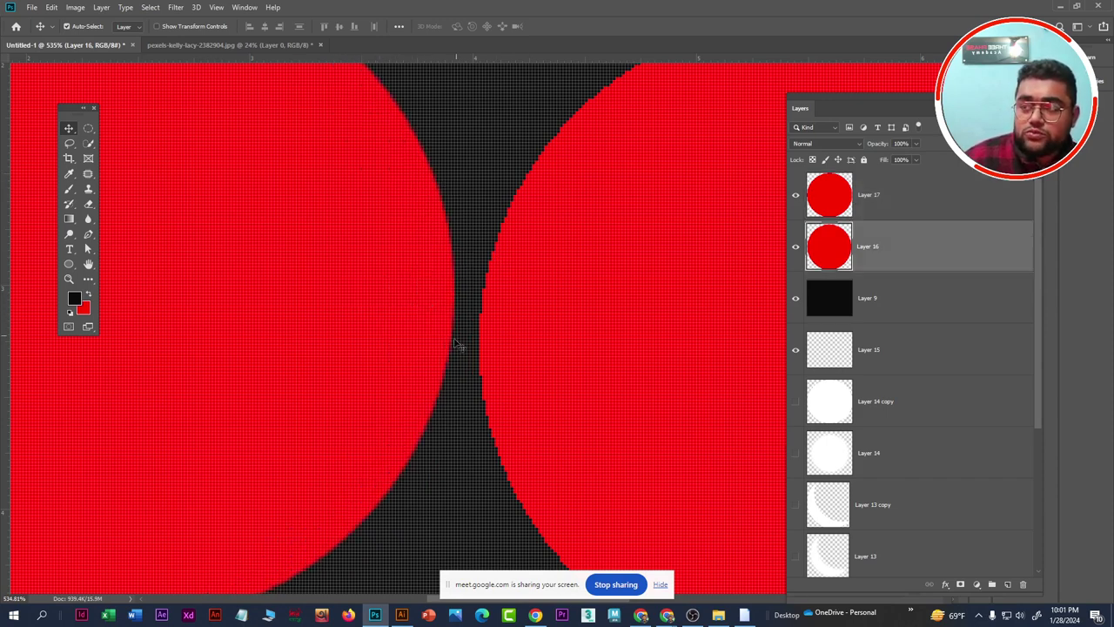
scroll(484, 372, "down", 3)
scroll(486, 371, "down", 3)
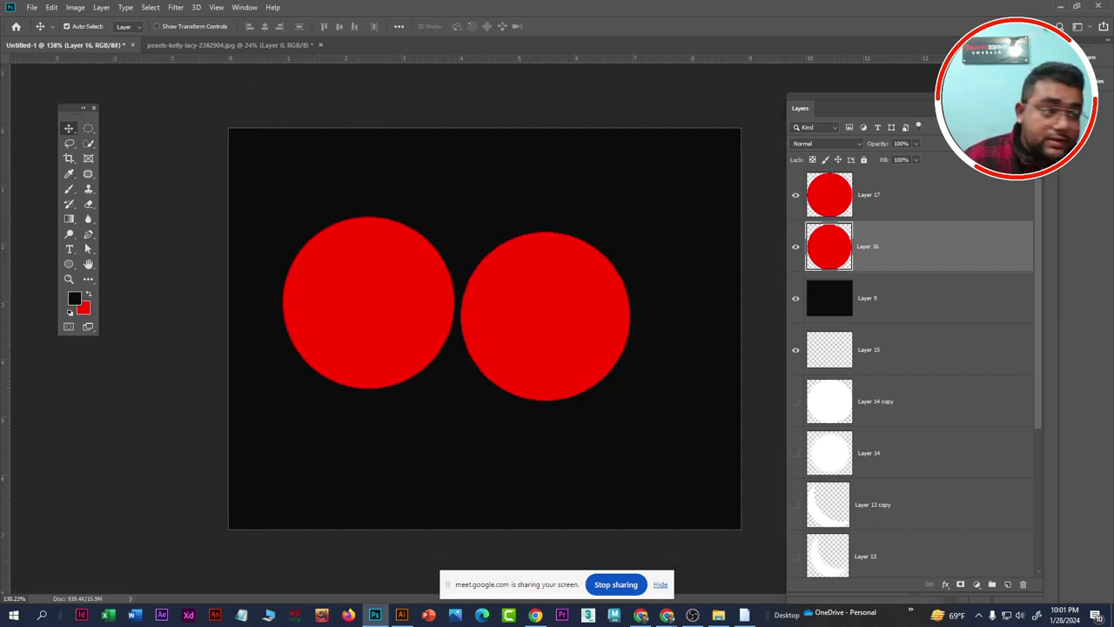
key("alt+Tab")
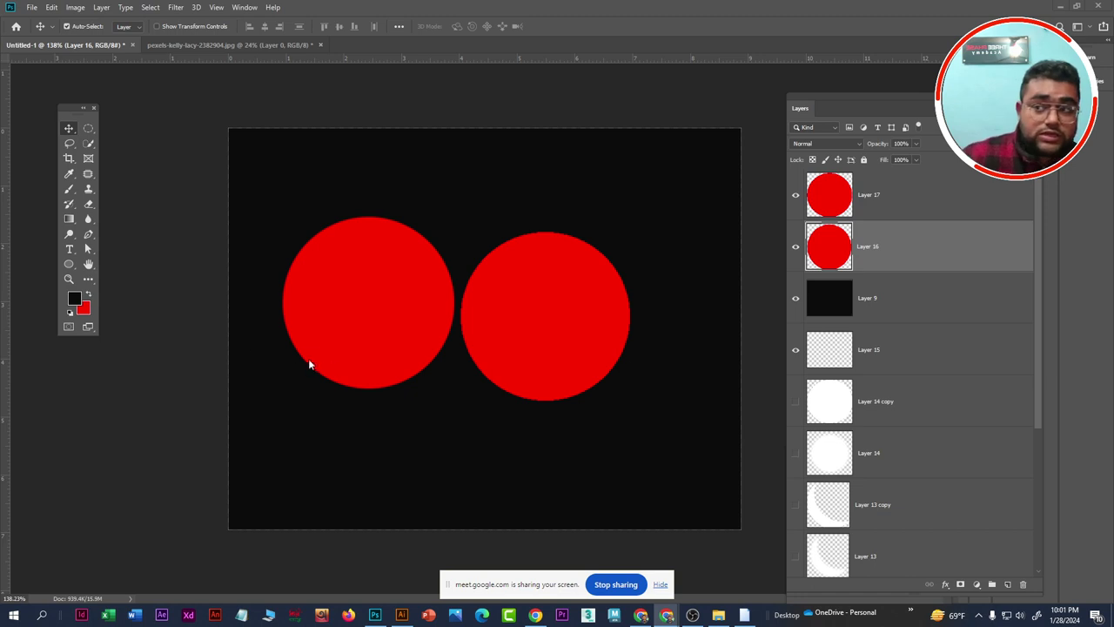
scroll(349, 313, "up", 1)
scroll(382, 279, "up", 2)
scroll(374, 279, "up", 2)
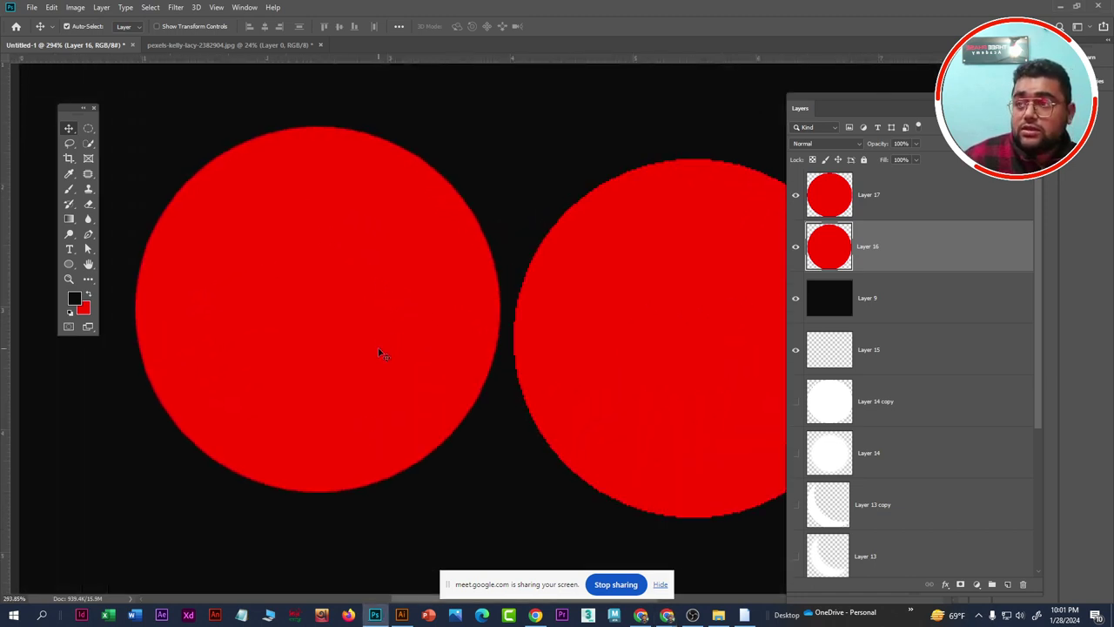
Fill a rectangular selection above the circles' gap with red on new Layer 18
left_click(87, 128)
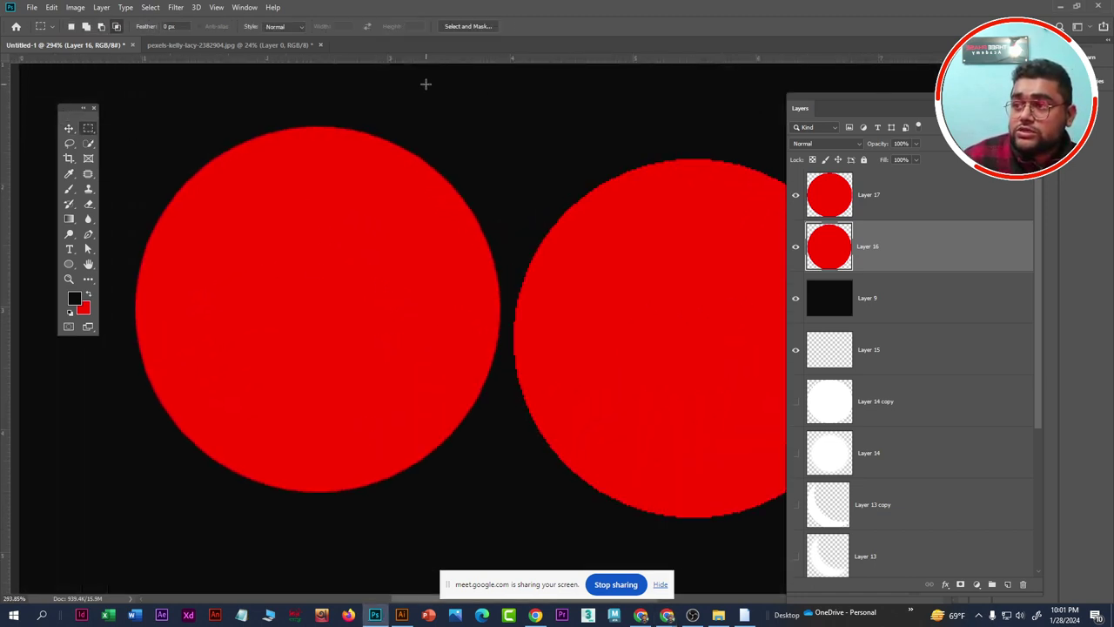
left_click_drag(426, 84, 620, 151)
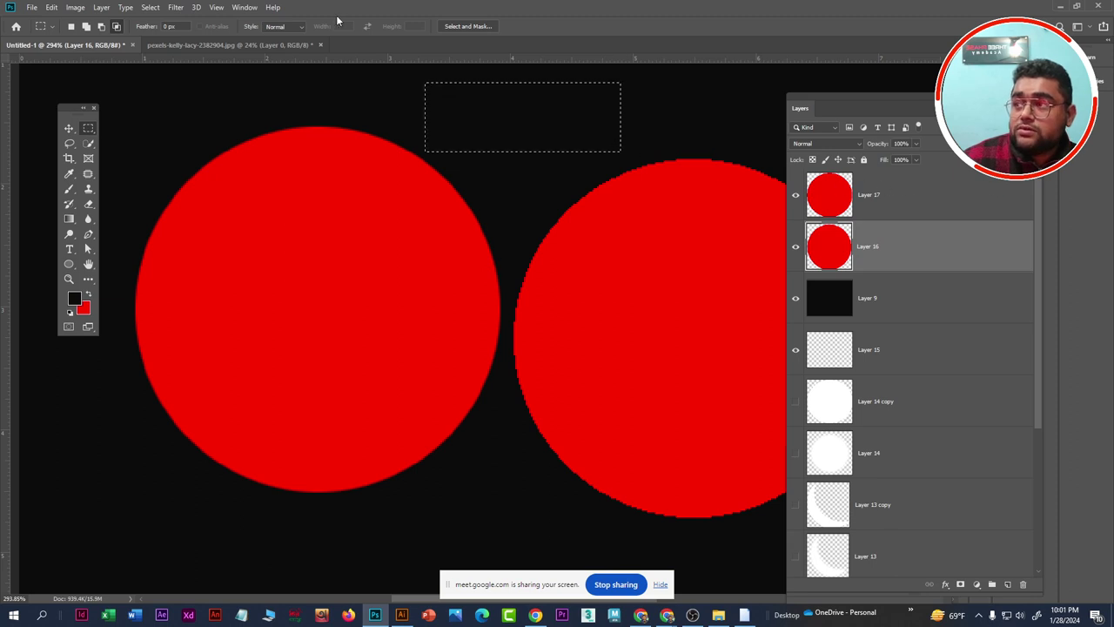
key("ctrl+shift+alt+n")
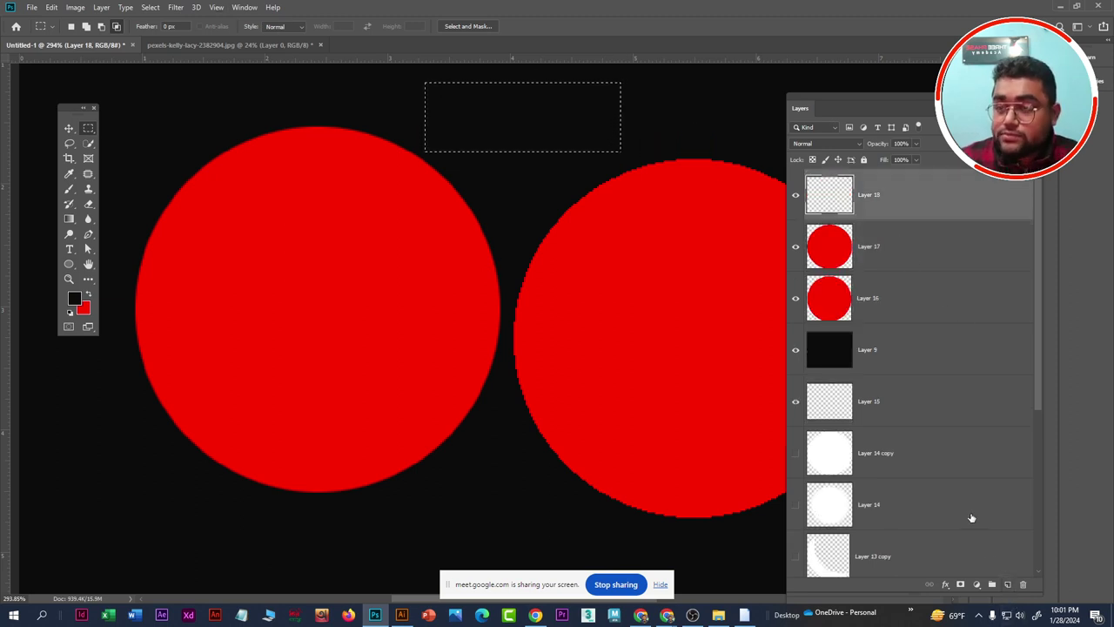
key("ctrl+BackSpace")
key("ctrl+d")
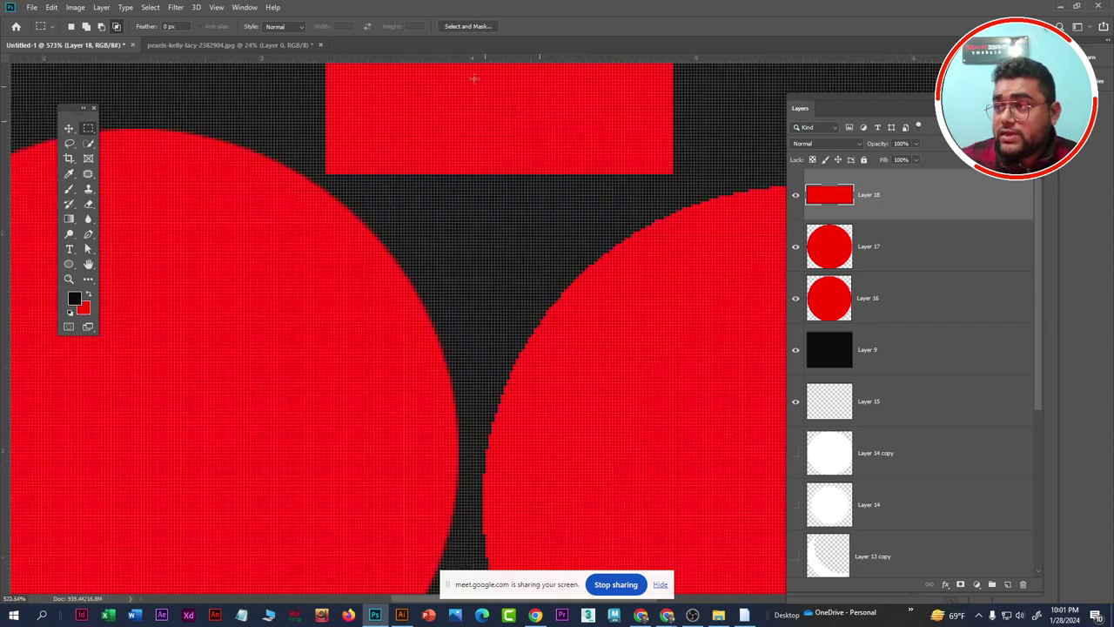
scroll(566, 127, "up", 4)
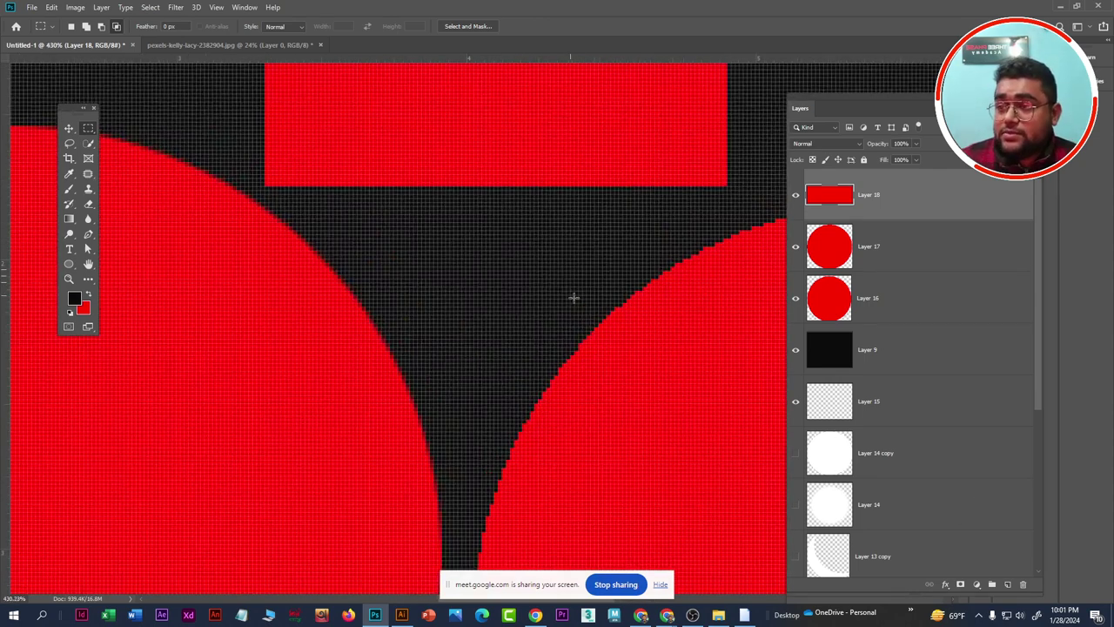
scroll(575, 298, "down", 4)
scroll(522, 358, "up", 3)
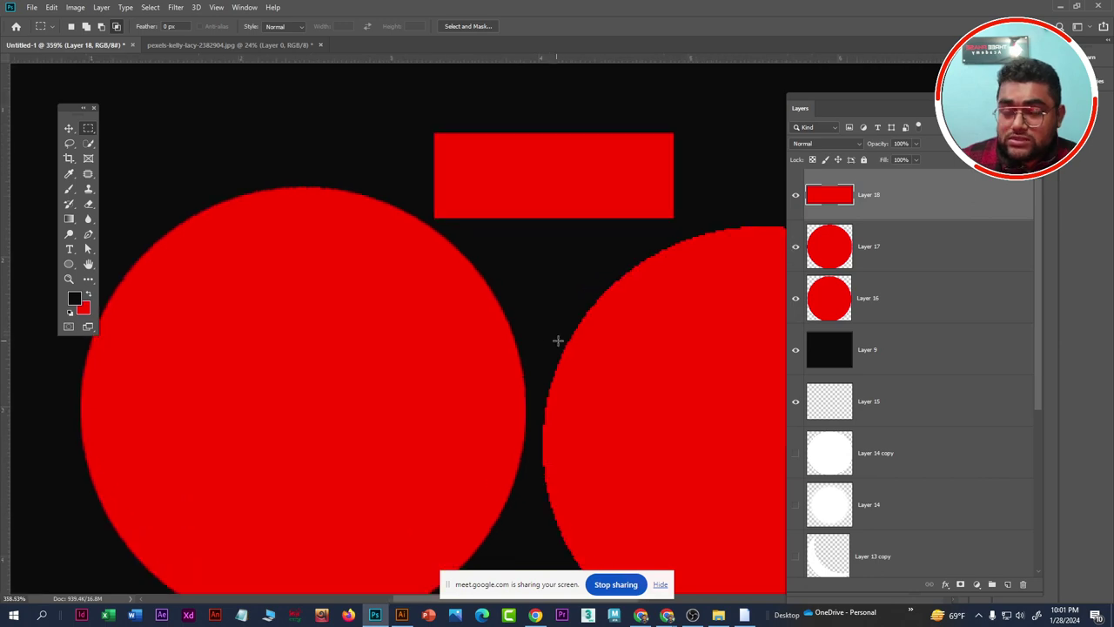
Move the left red circle slightly left with the Move tool
left_click(69, 128)
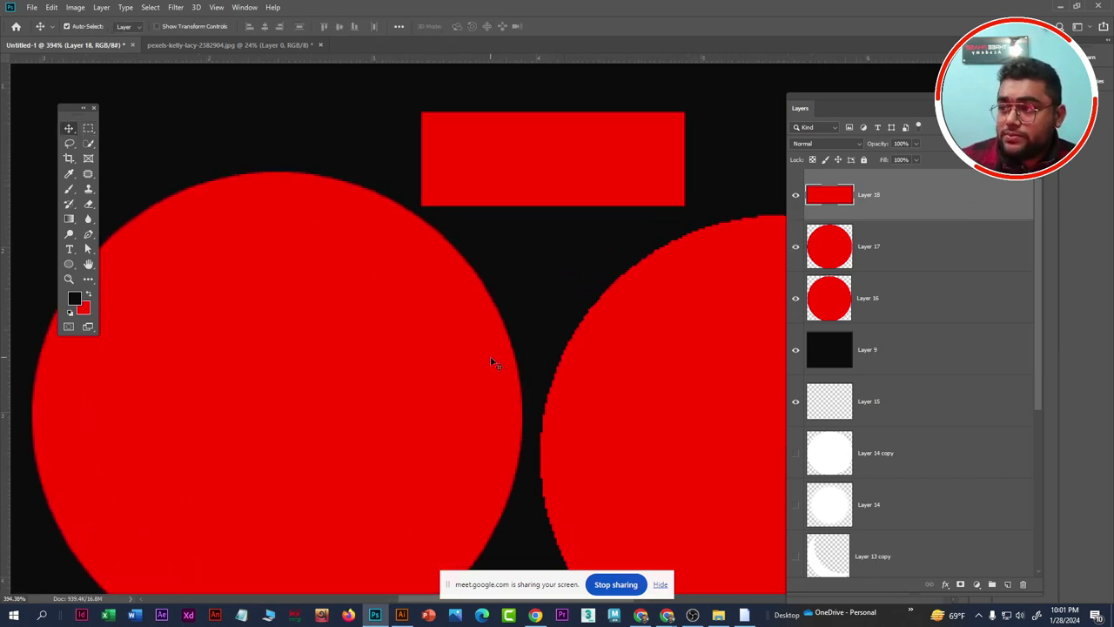
left_click_drag(489, 363, 474, 363)
scroll(492, 361, "up", 2)
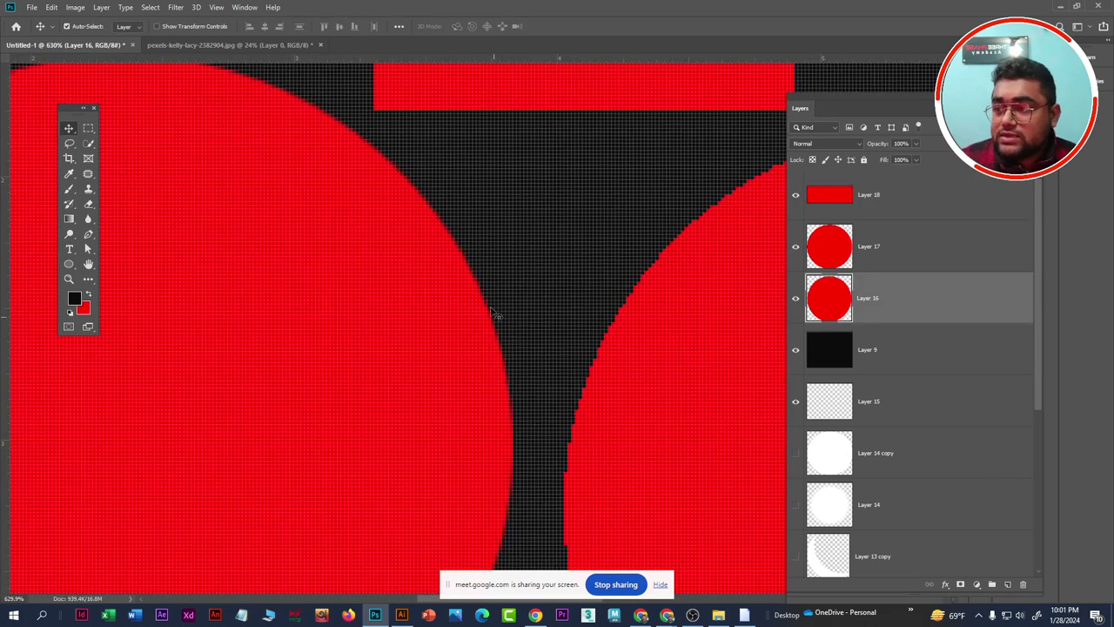
scroll(509, 353, "up", 2)
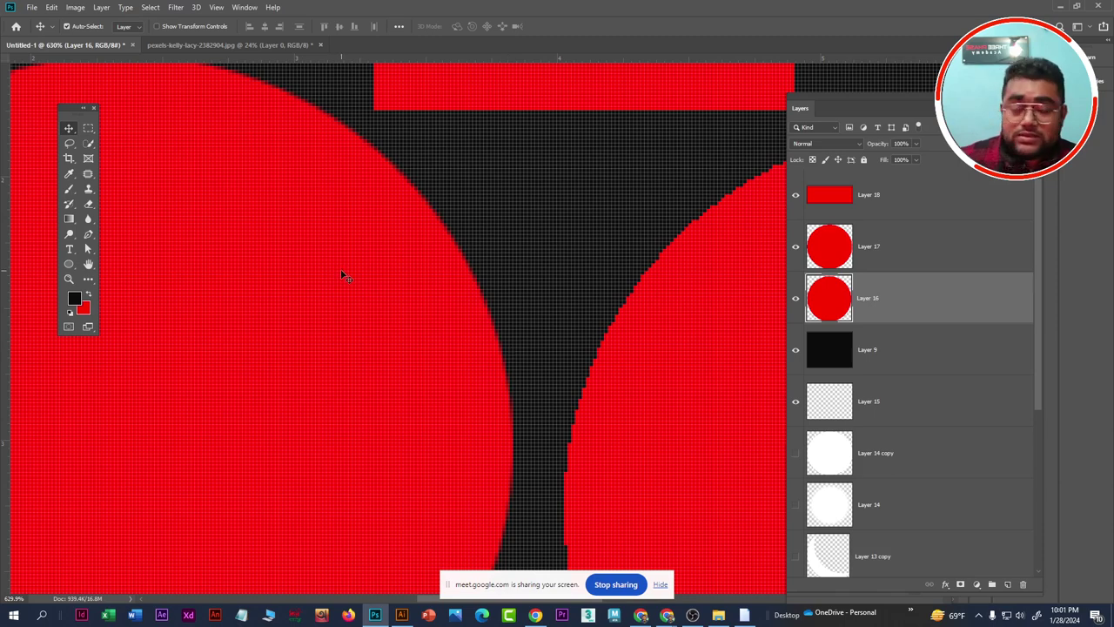
scroll(335, 262, "down", 1)
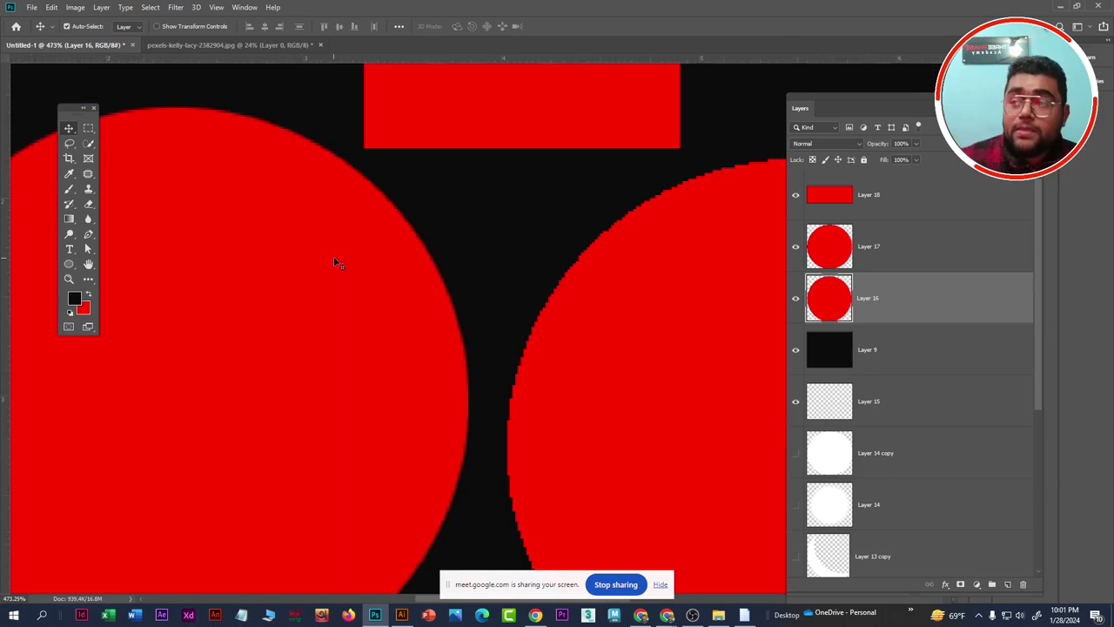
scroll(333, 256, "down", 1)
Raise the right circle and adjust the left one so both sit beneath the rectangle
left_click(508, 314)
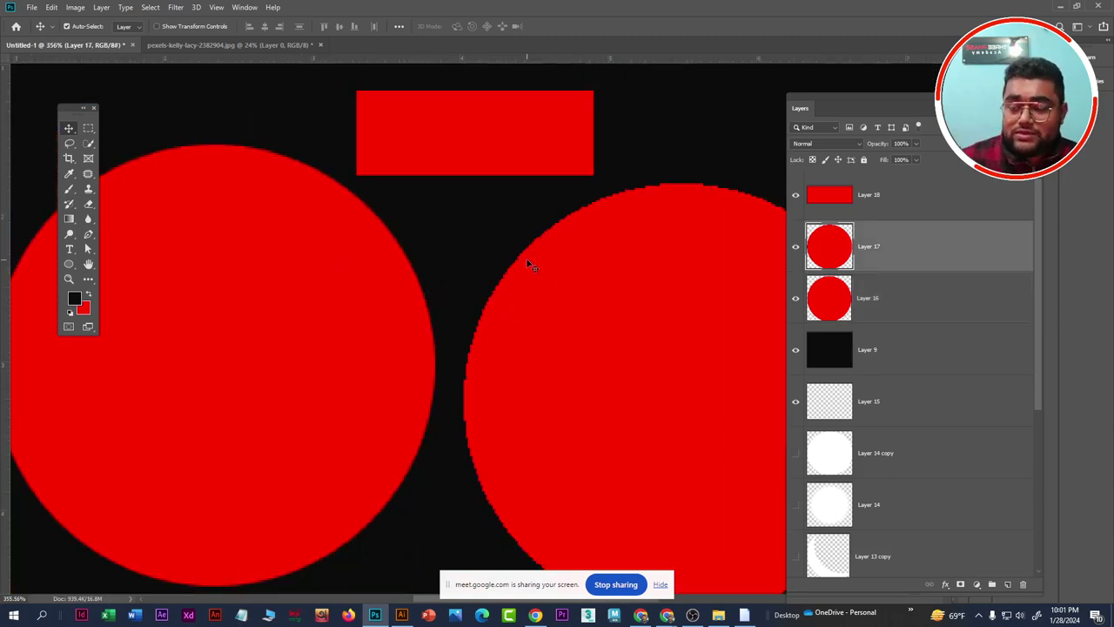
left_click_drag(512, 309, 510, 289)
left_click_drag(298, 308, 321, 284)
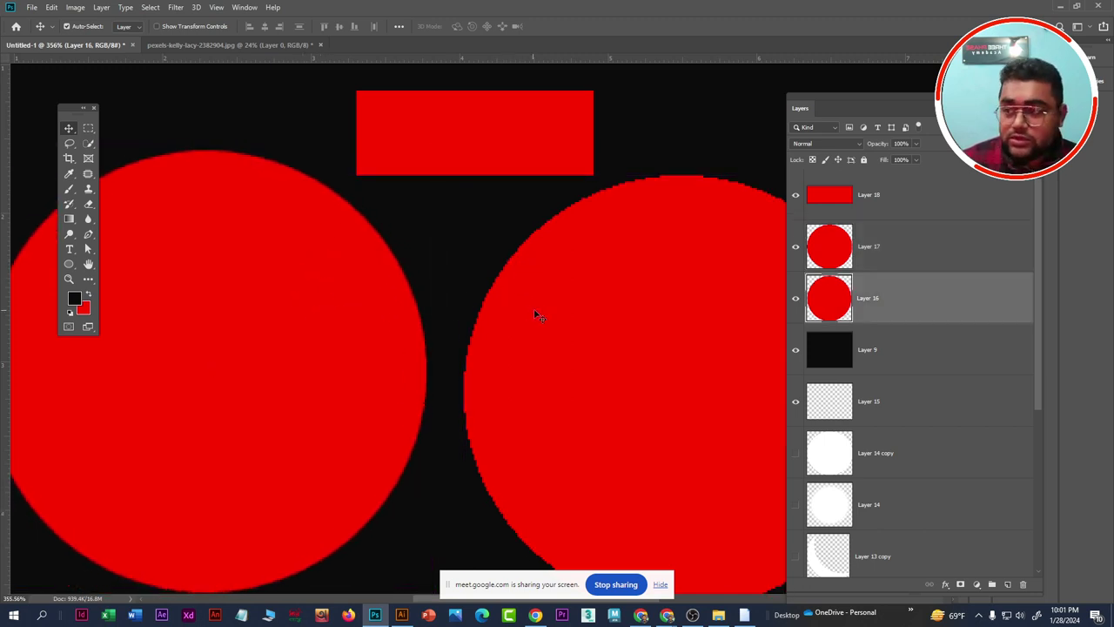
scroll(514, 329, "up", 1)
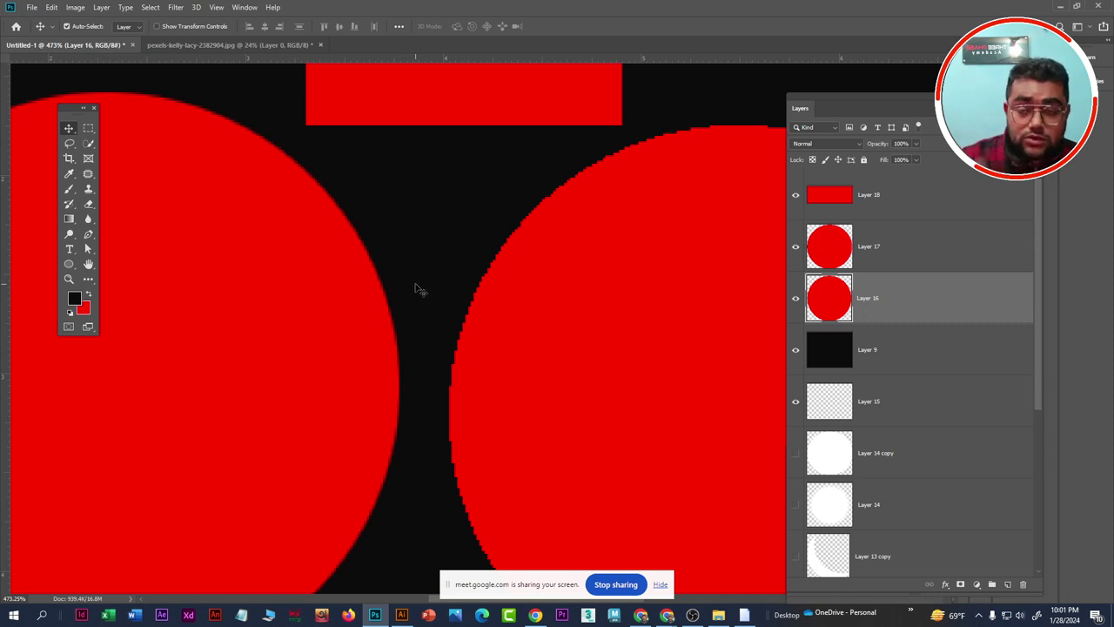
scroll(409, 267, "down", 3)
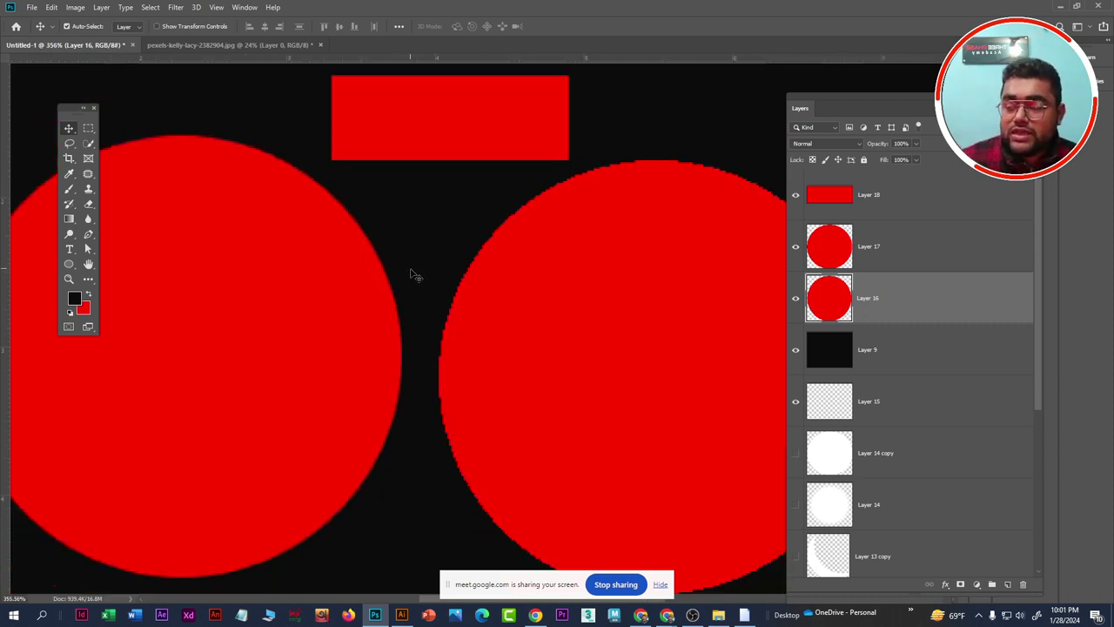
scroll(431, 324, "up", 3)
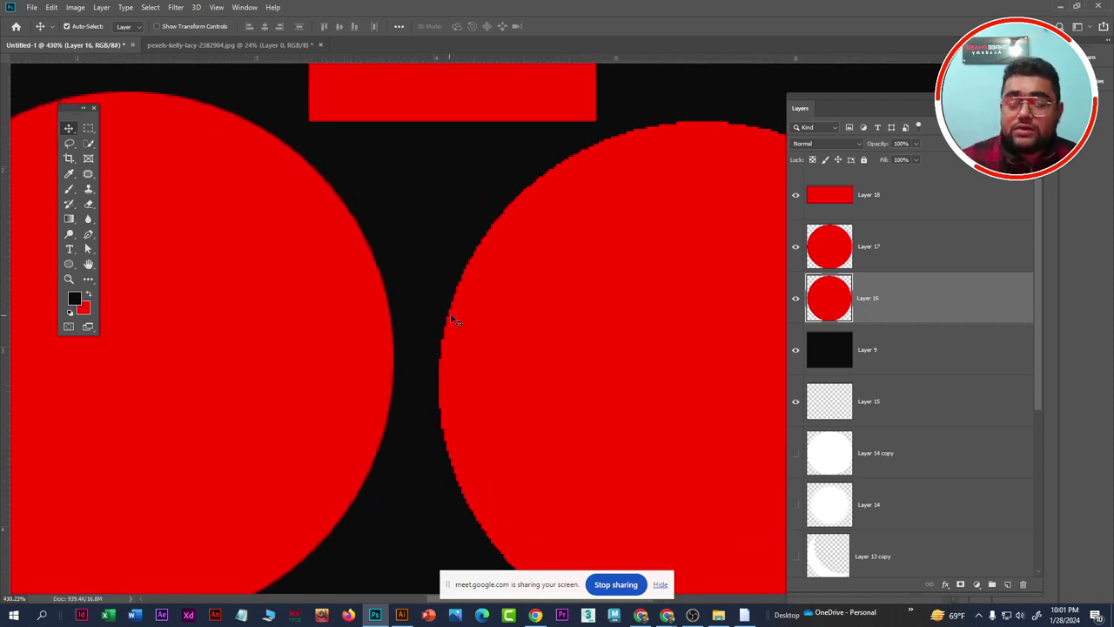
scroll(483, 315, "down", 3)
Shift the right circle further right and the left circle lower, zooming to inspect
scroll(488, 307, "down", 2)
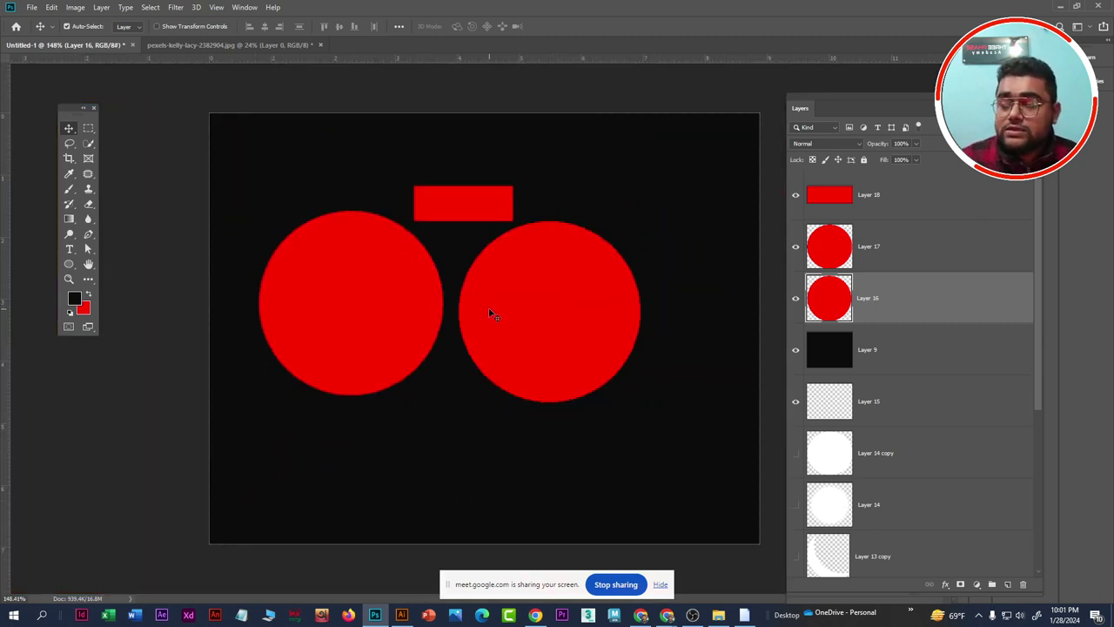
left_click_drag(498, 317, 562, 324)
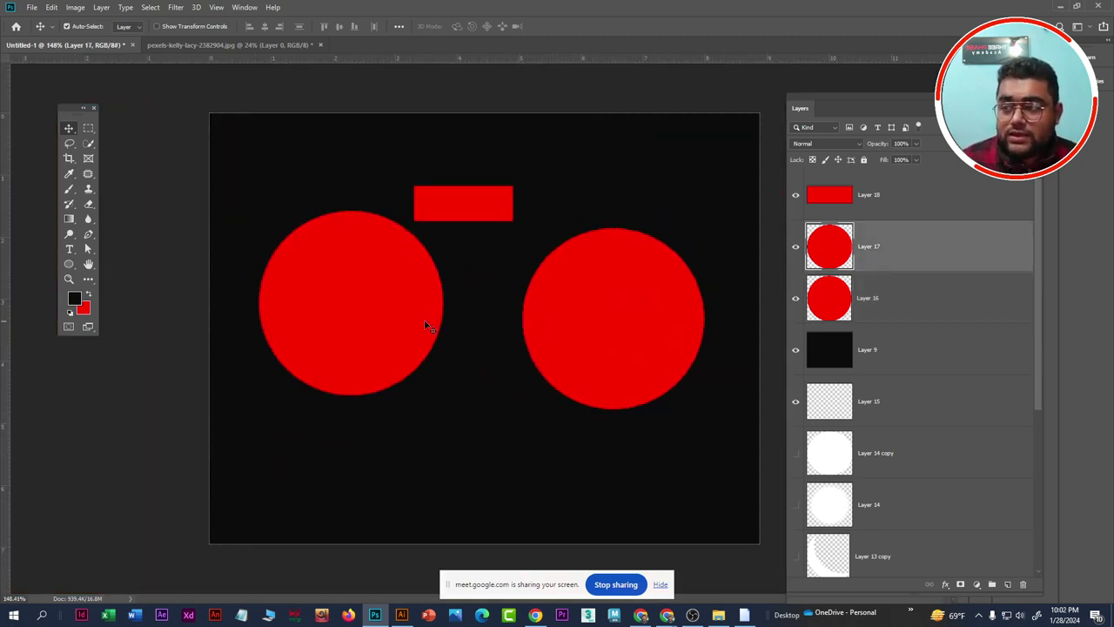
left_click_drag(423, 320, 417, 348)
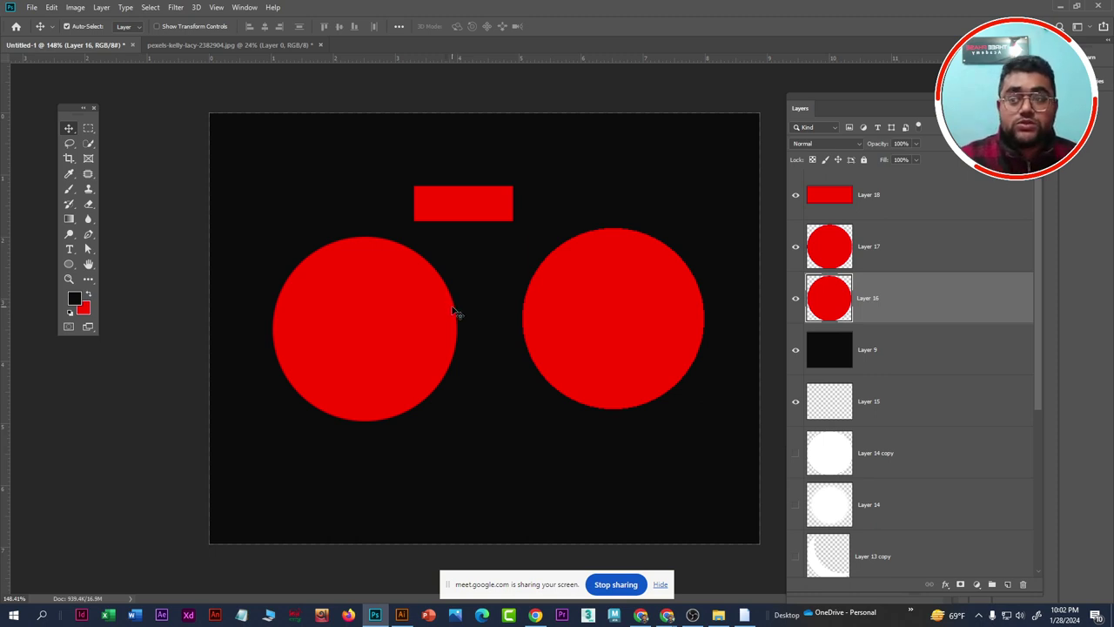
scroll(452, 311, "up", 2)
scroll(453, 312, "up", 2)
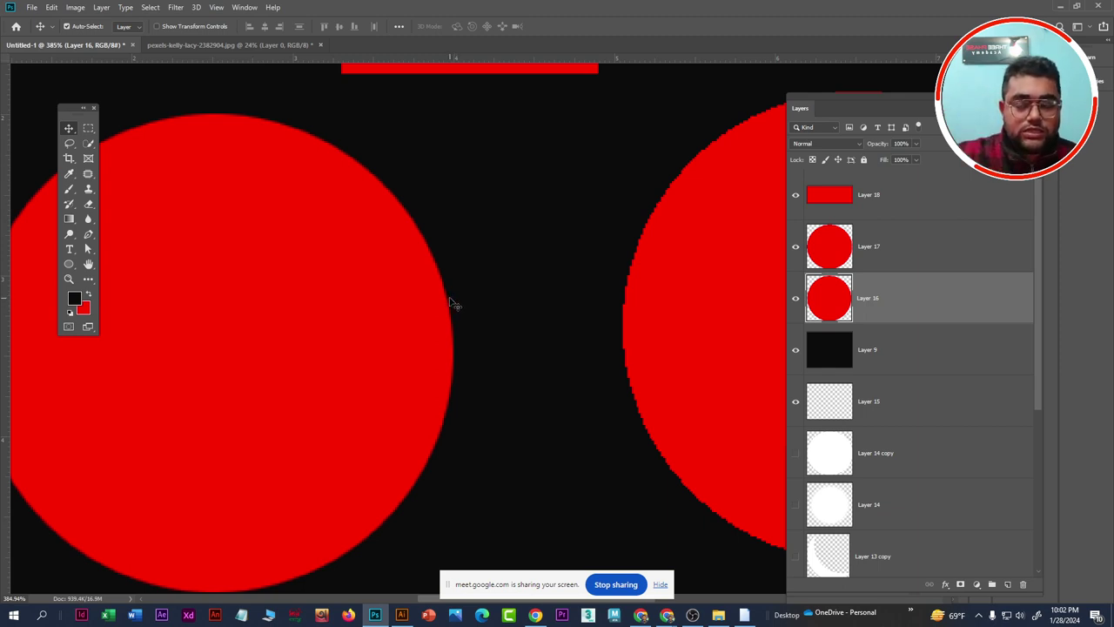
scroll(449, 305, "down", 3)
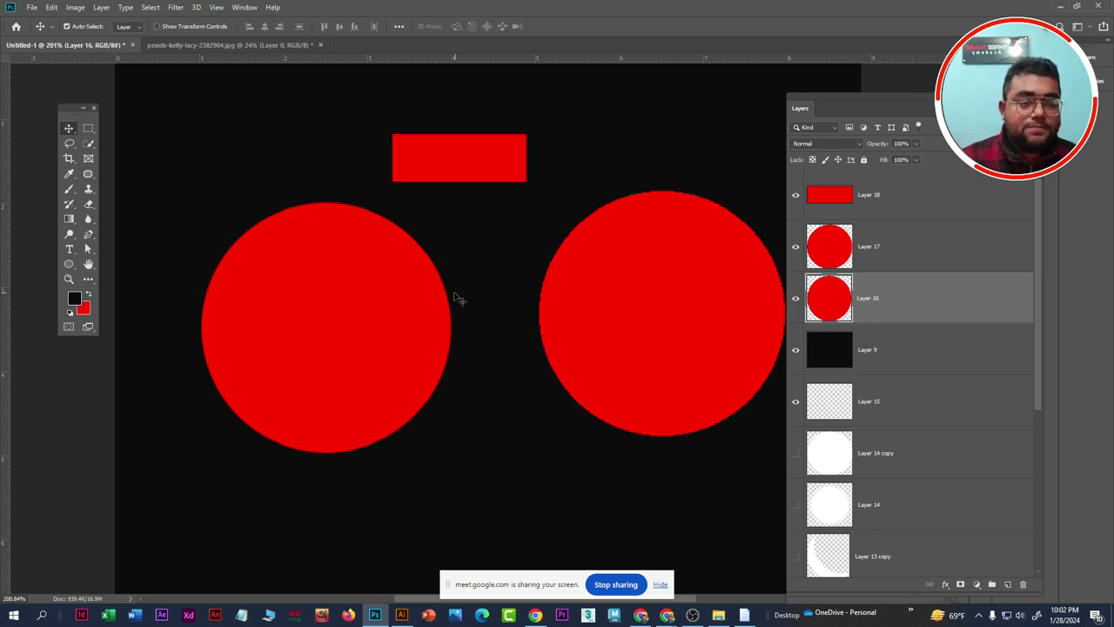
scroll(453, 298, "down", 3)
scroll(452, 297, "down", 1)
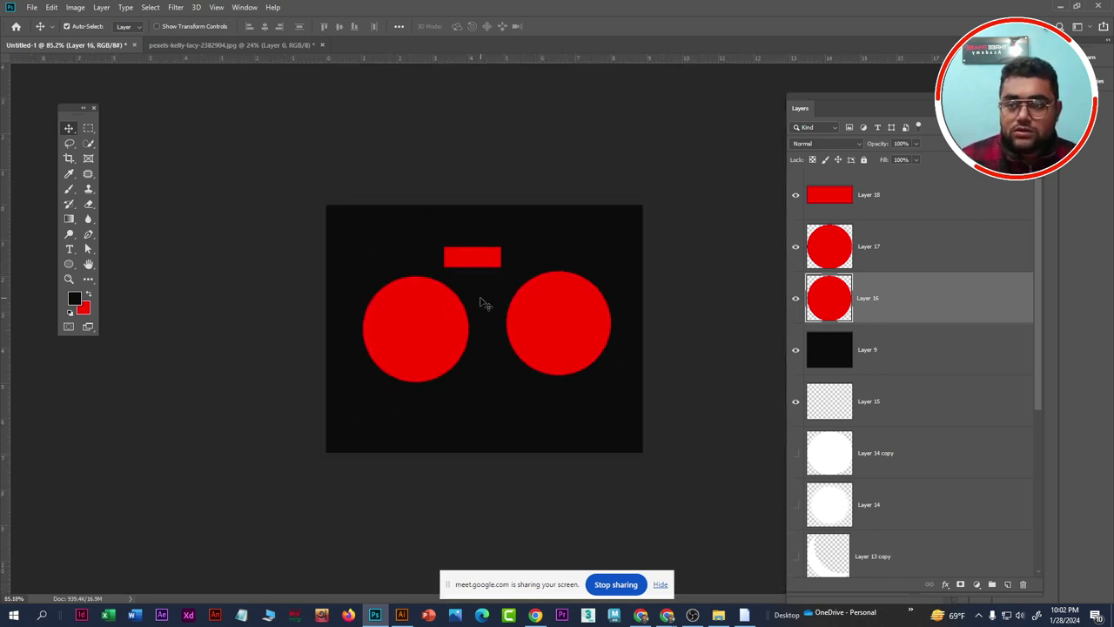
scroll(482, 301, "up", 1)
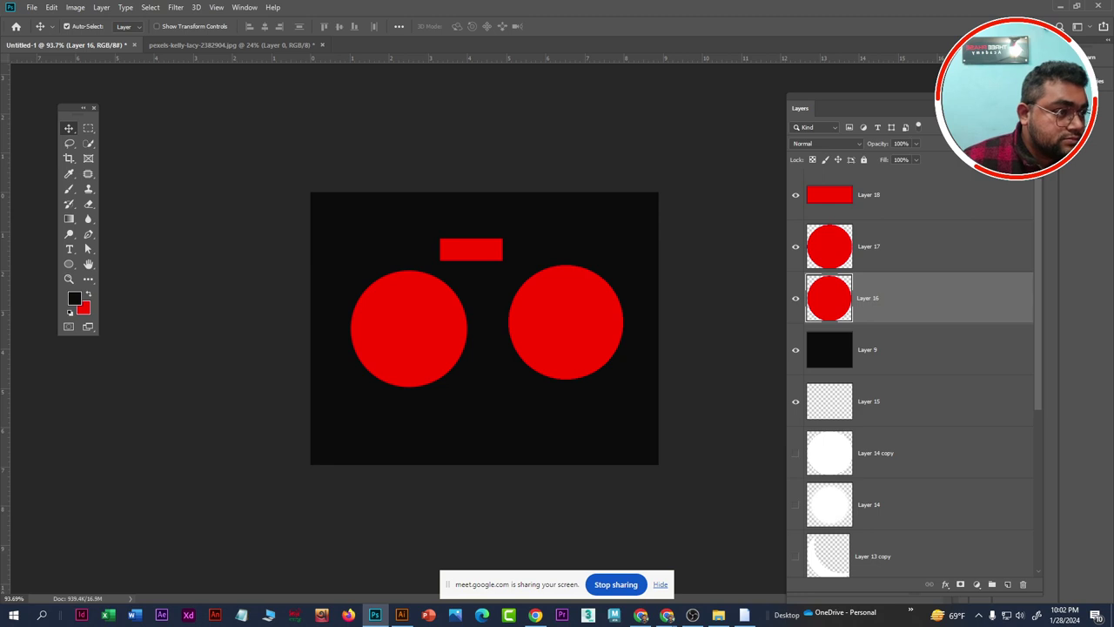
Nudge the left circle lower, then hide the Layer 16, 17 and 18 shapes
left_click_drag(400, 303, 400, 307)
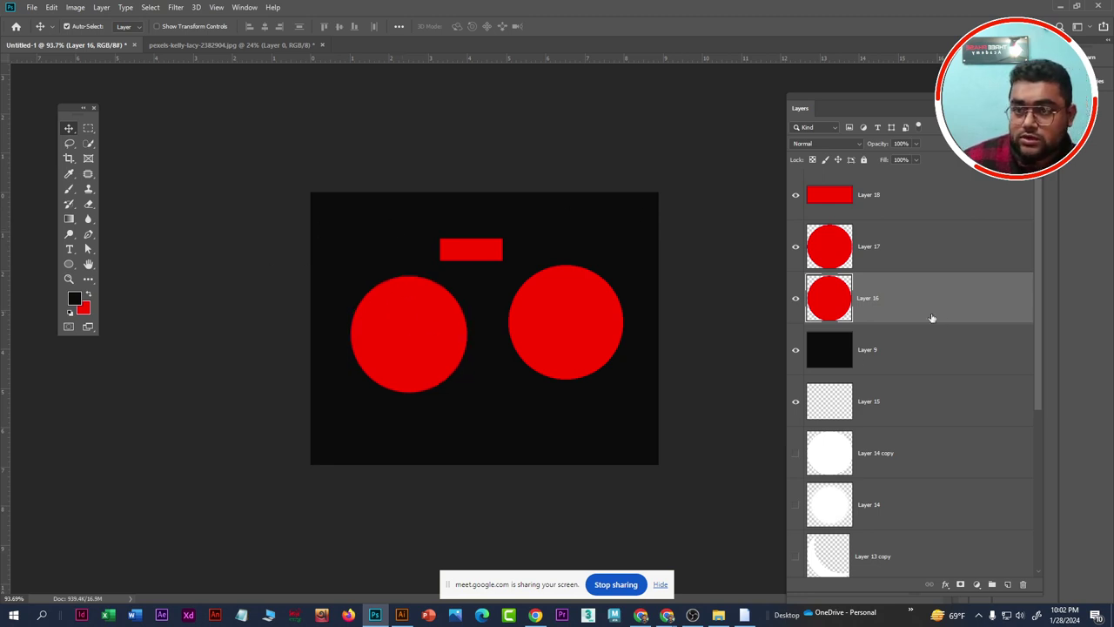
left_click(795, 298)
left_click(795, 246)
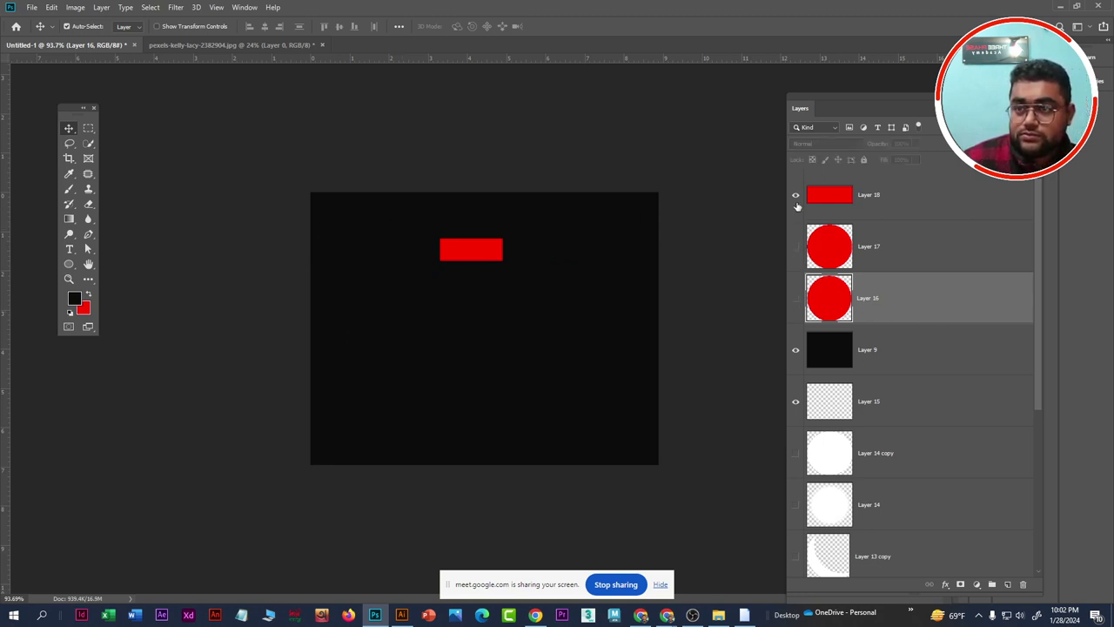
left_click(794, 197)
left_click(928, 202)
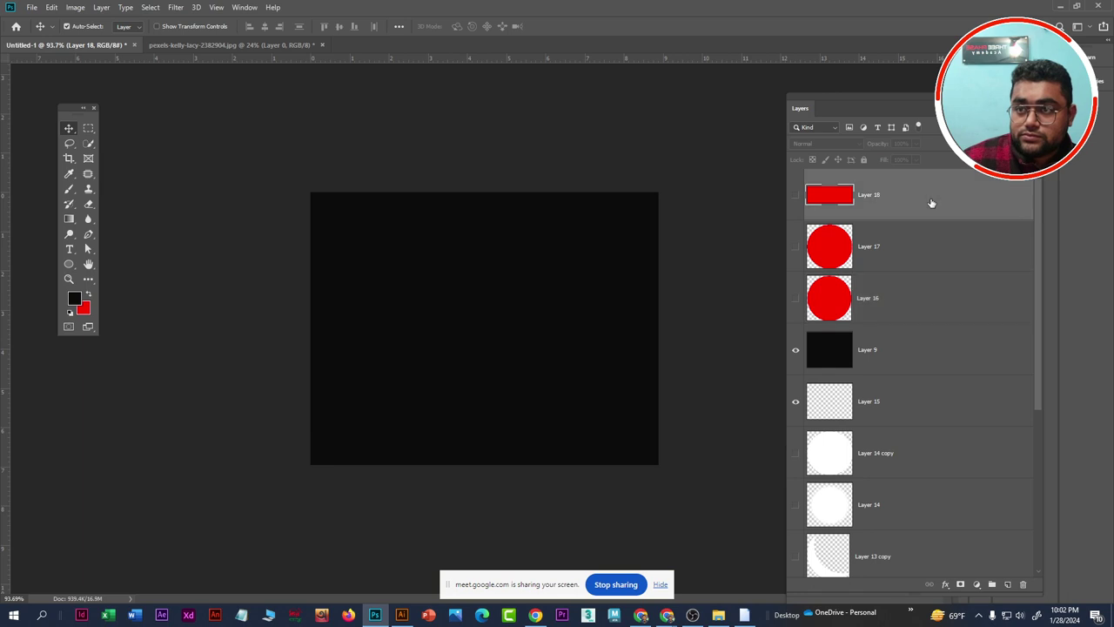
Draw and clear a freely proportioned rectangular selection using the Normal marquee style
left_click(88, 131)
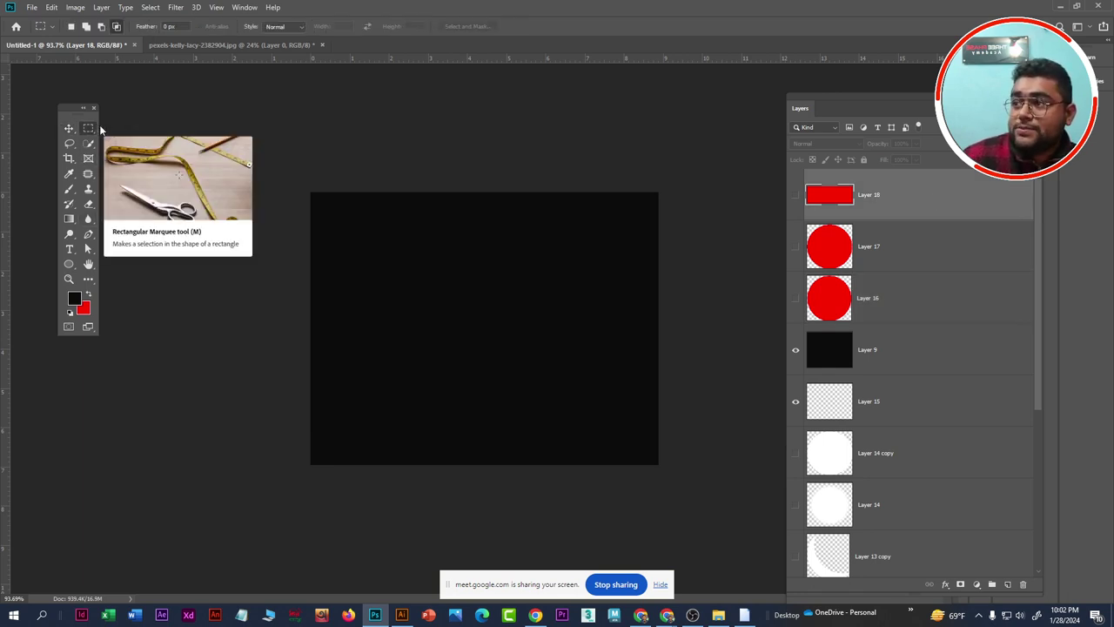
left_click(274, 27)
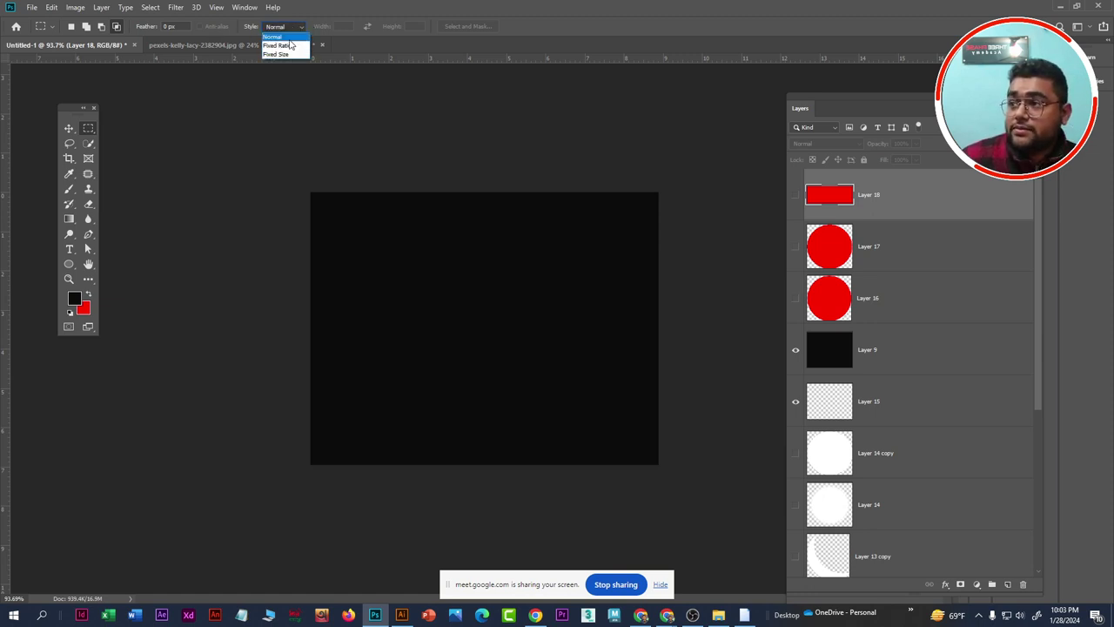
left_click(275, 36)
left_click_drag(593, 351, 385, 234)
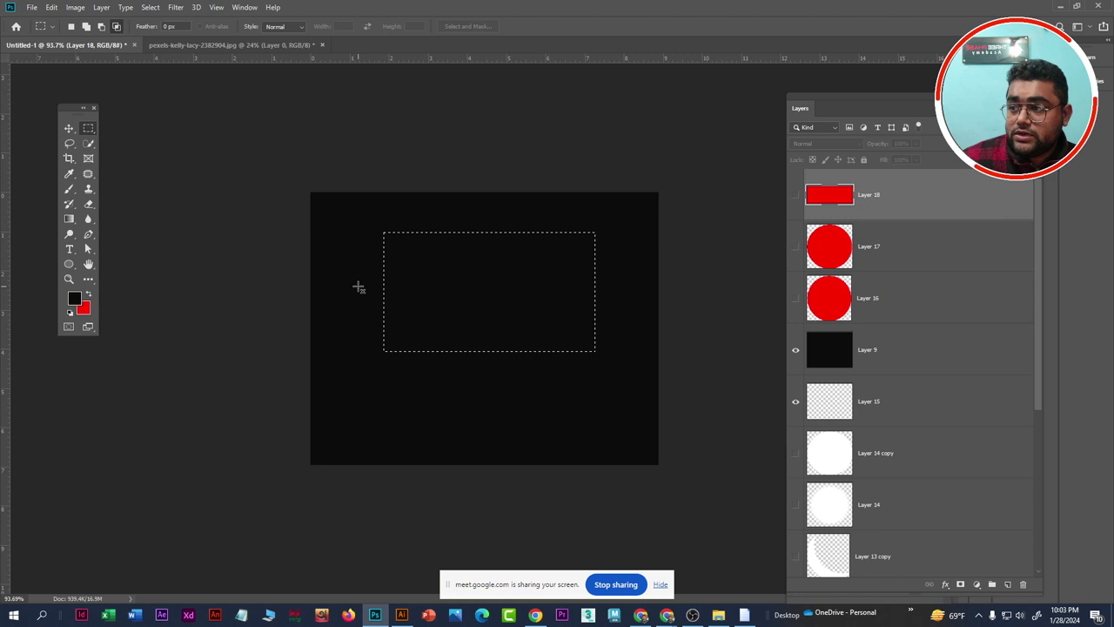
left_click(425, 276)
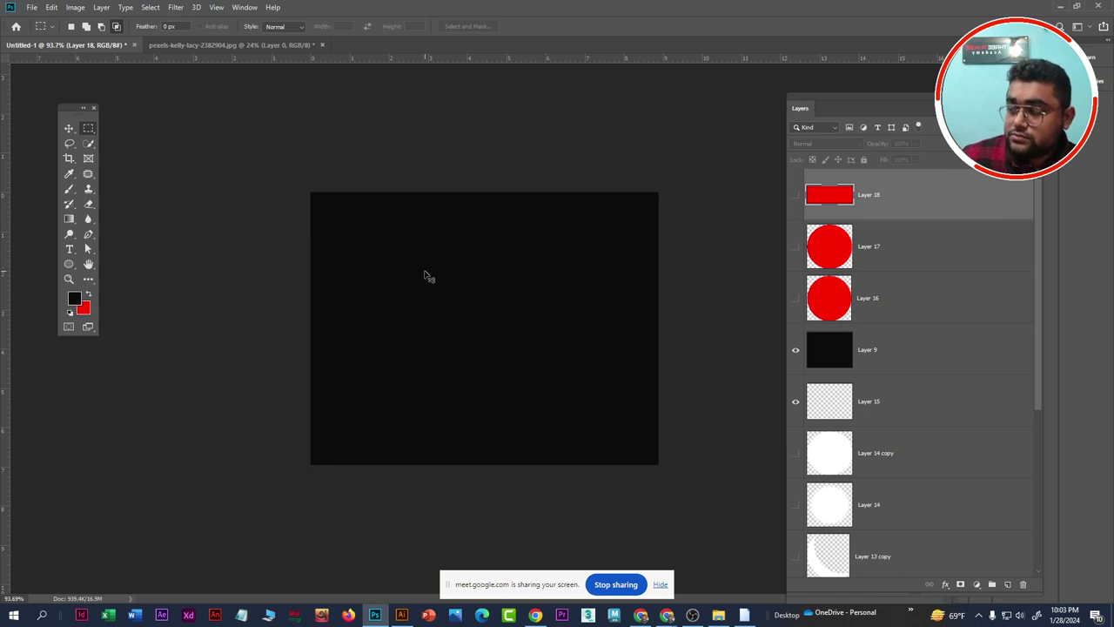
Switch the marquee style to Fixed Ratio and draw 10:6 rectangular selections
left_click(284, 28)
left_click(278, 46)
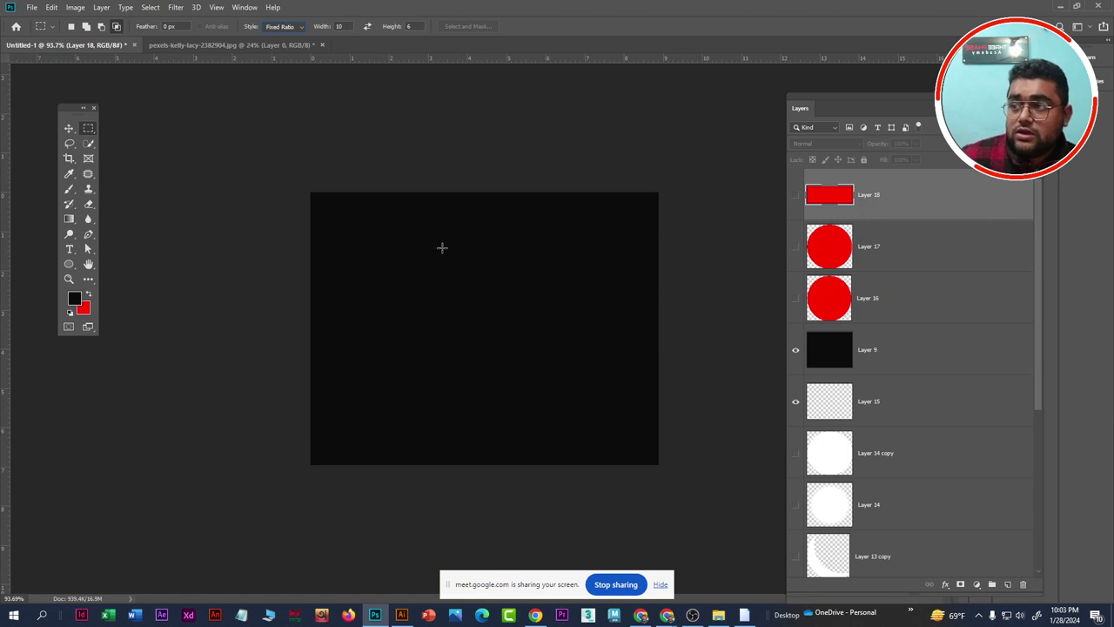
mouse_move(380, 217)
left_mouse_down()
mouse_move(564, 304)
mouse_move(559, 324)
left_mouse_up()
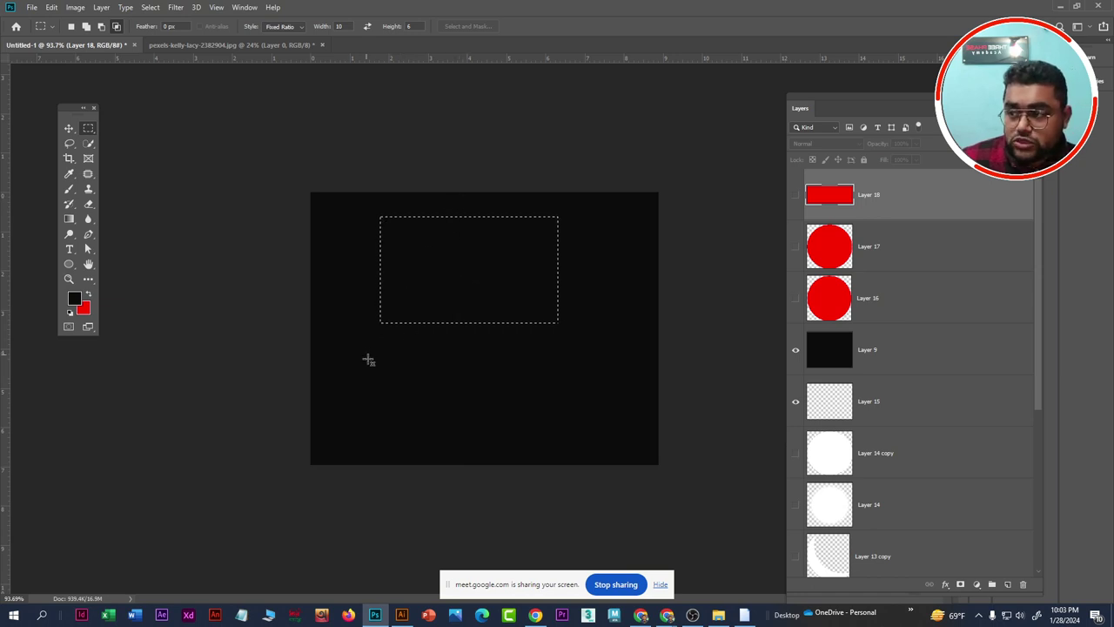
left_click_drag(366, 354, 407, 415)
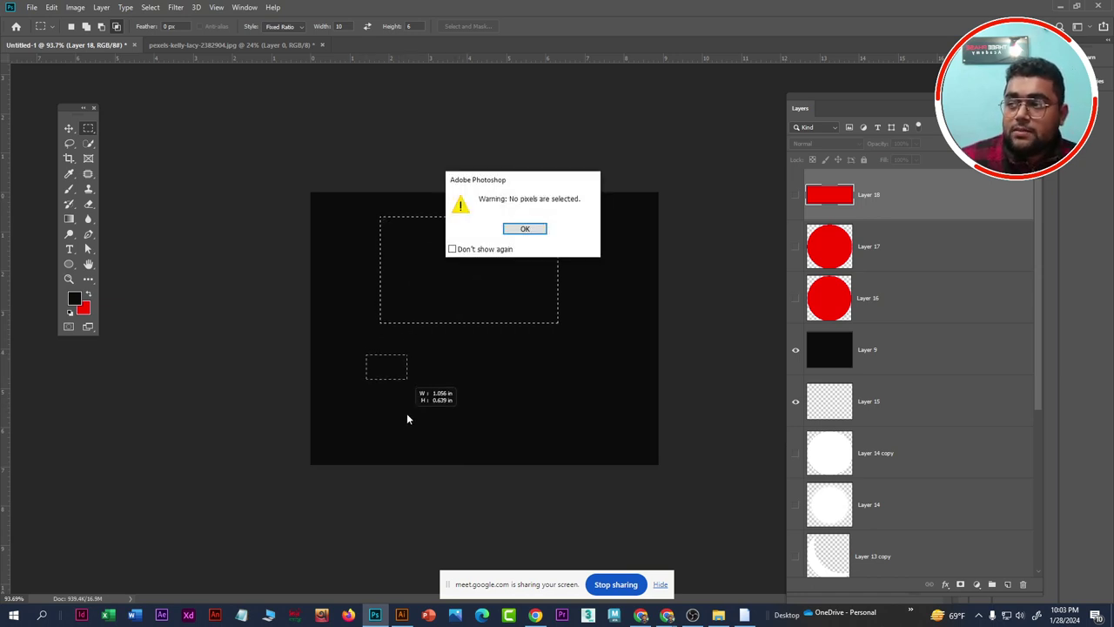
left_click(525, 229)
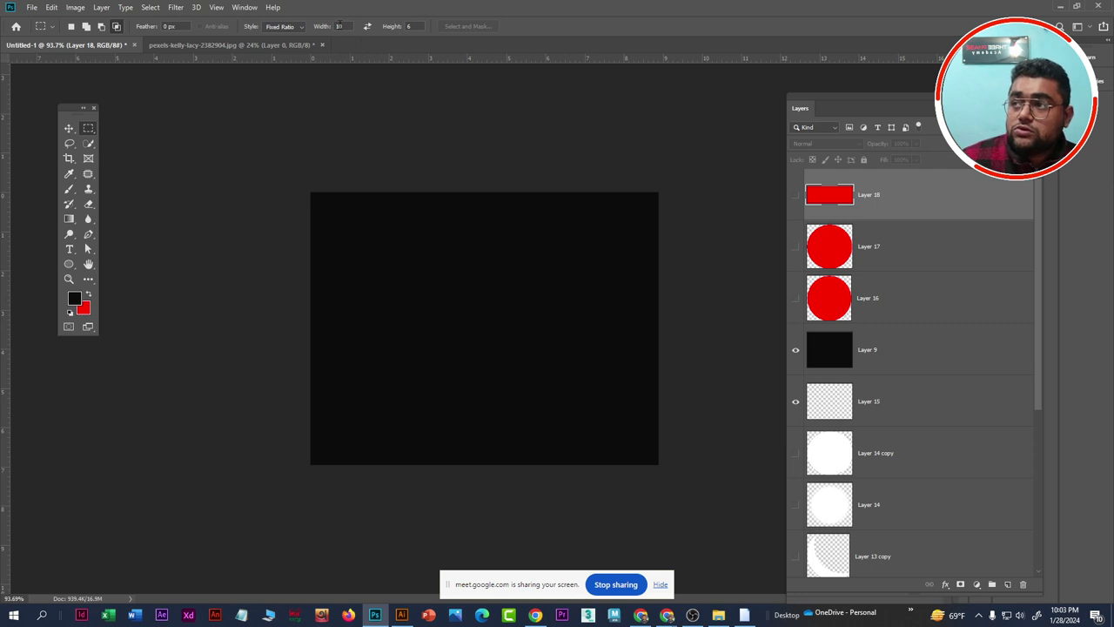
left_click(72, 27)
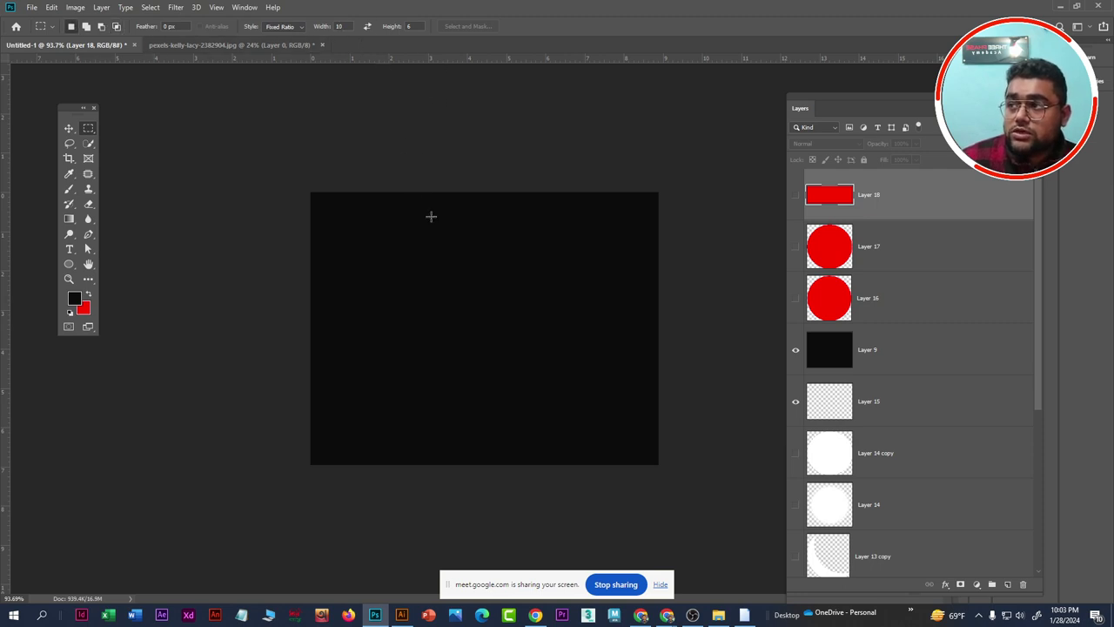
left_click_drag(362, 231, 634, 466)
left_click(422, 83)
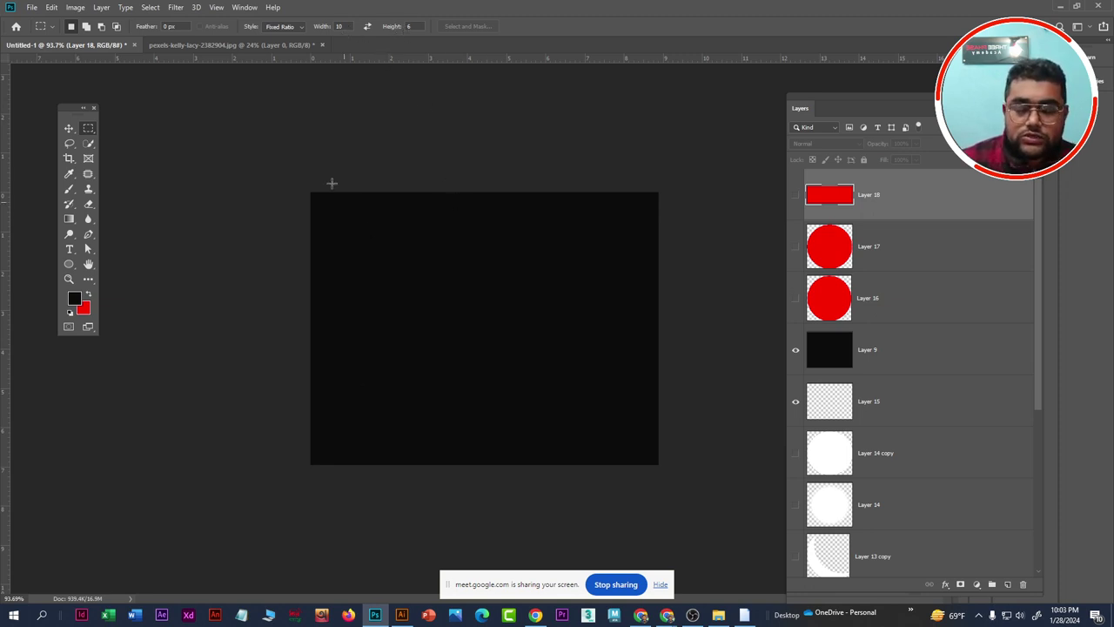
Change the ratio to 6:6, draw square selections, then choose the Fixed Size style
type("6")
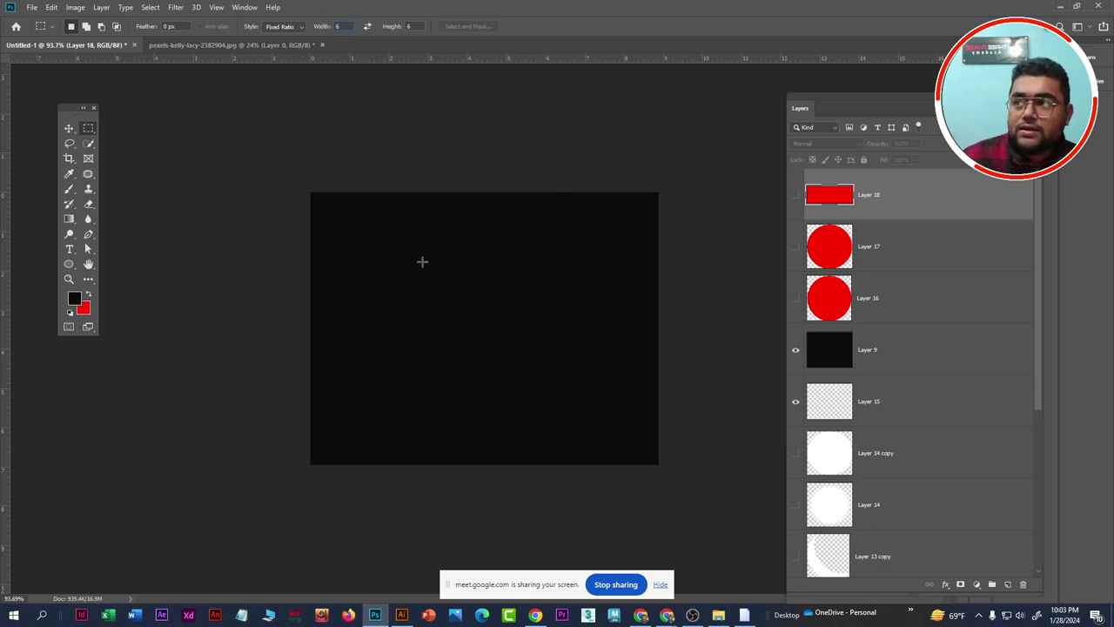
left_click_drag(377, 205, 495, 331)
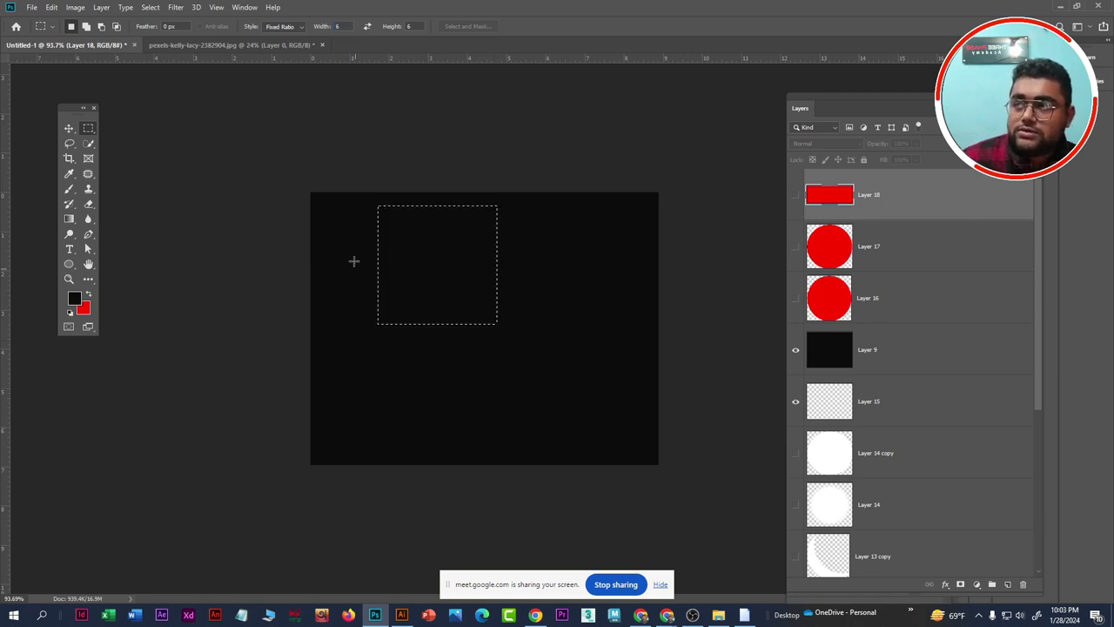
left_click_drag(534, 240, 578, 291)
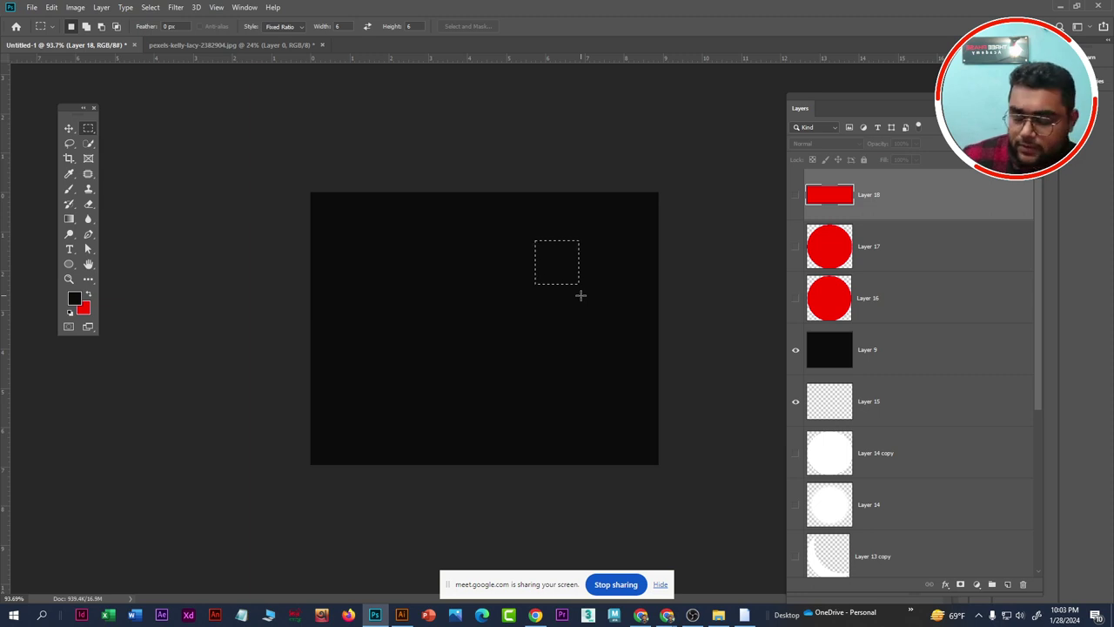
left_click(581, 297)
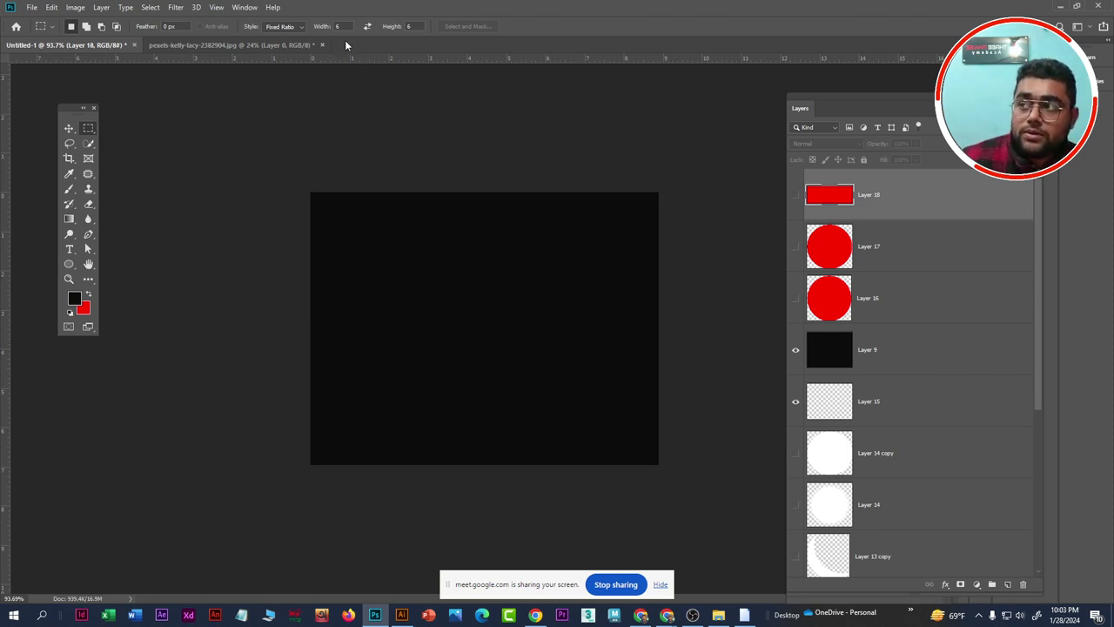
left_click(294, 28)
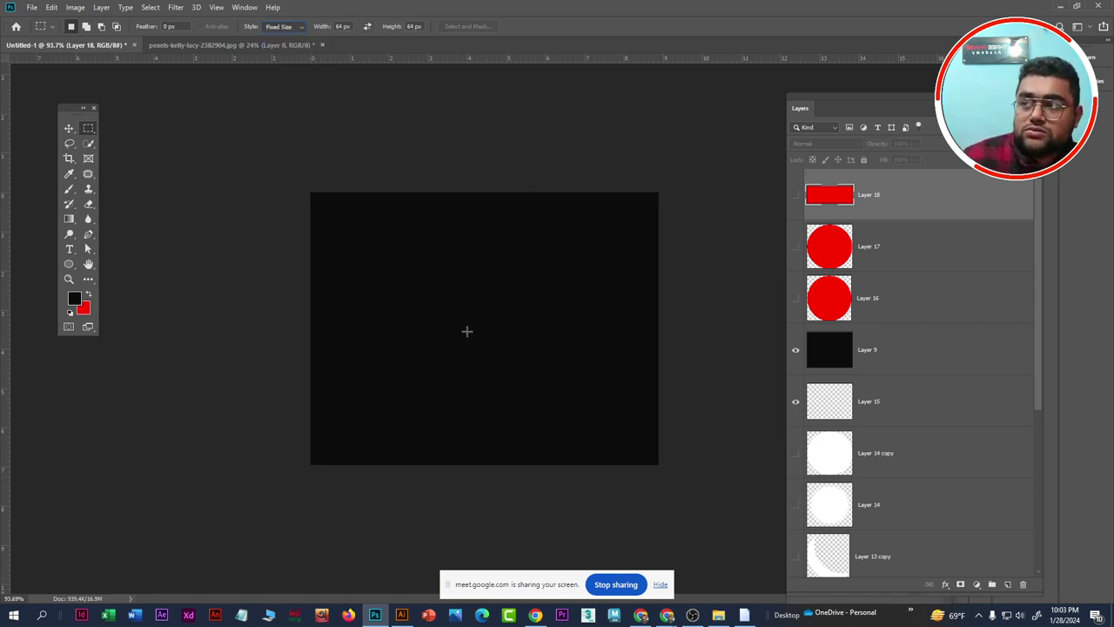
Place a 200 × 300 px fixed-size selection near the canvas centre and add Layer 19
left_click(445, 302)
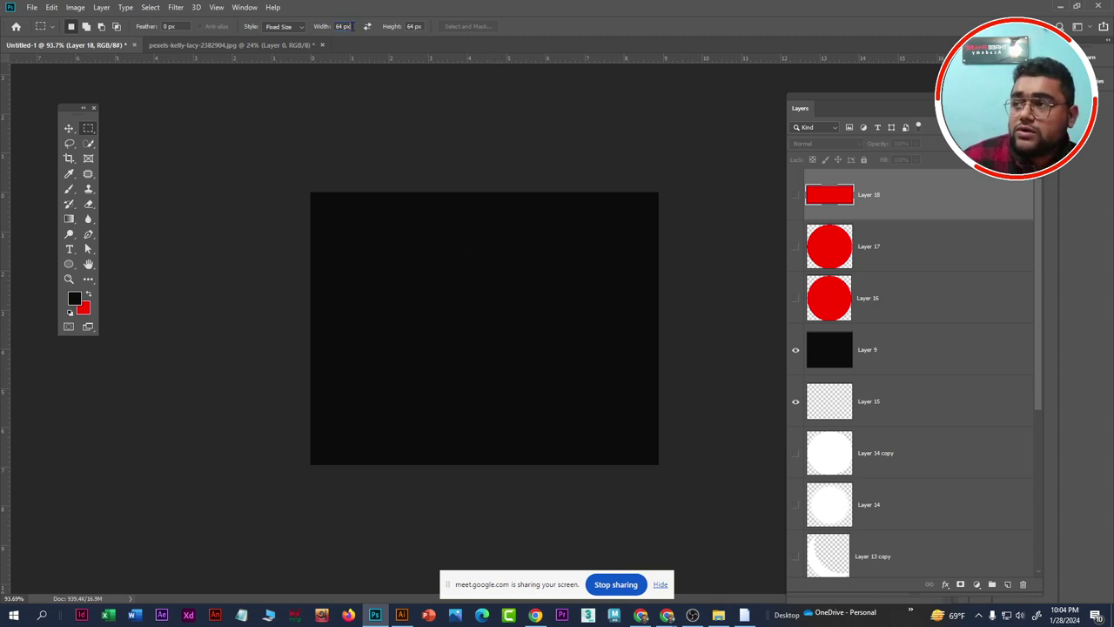
left_click(348, 26)
type("200")
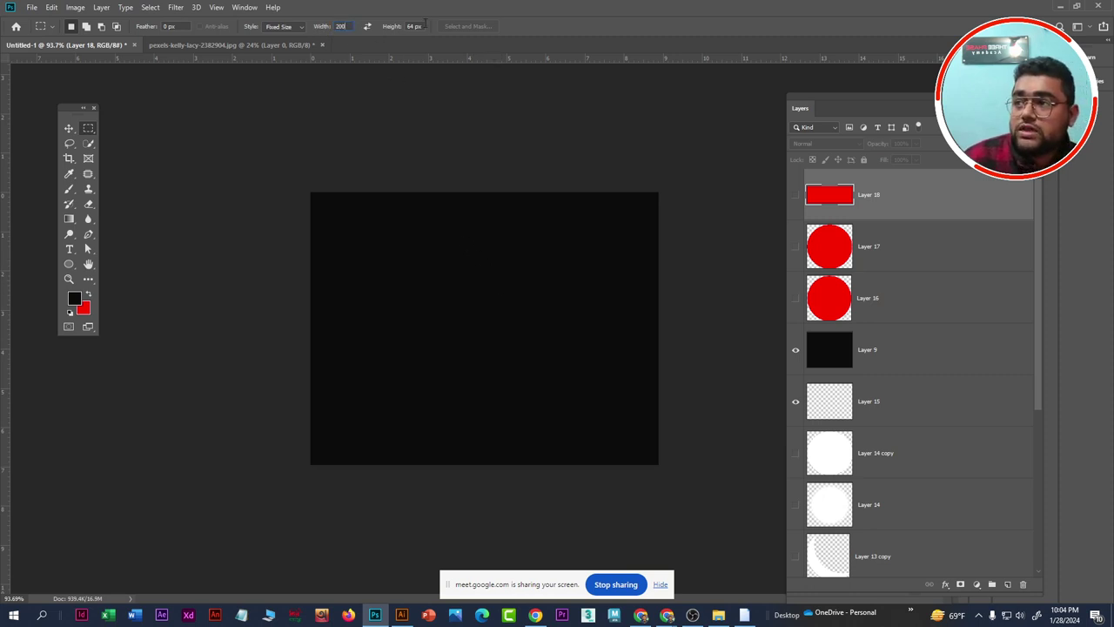
left_click(422, 26)
type("300")
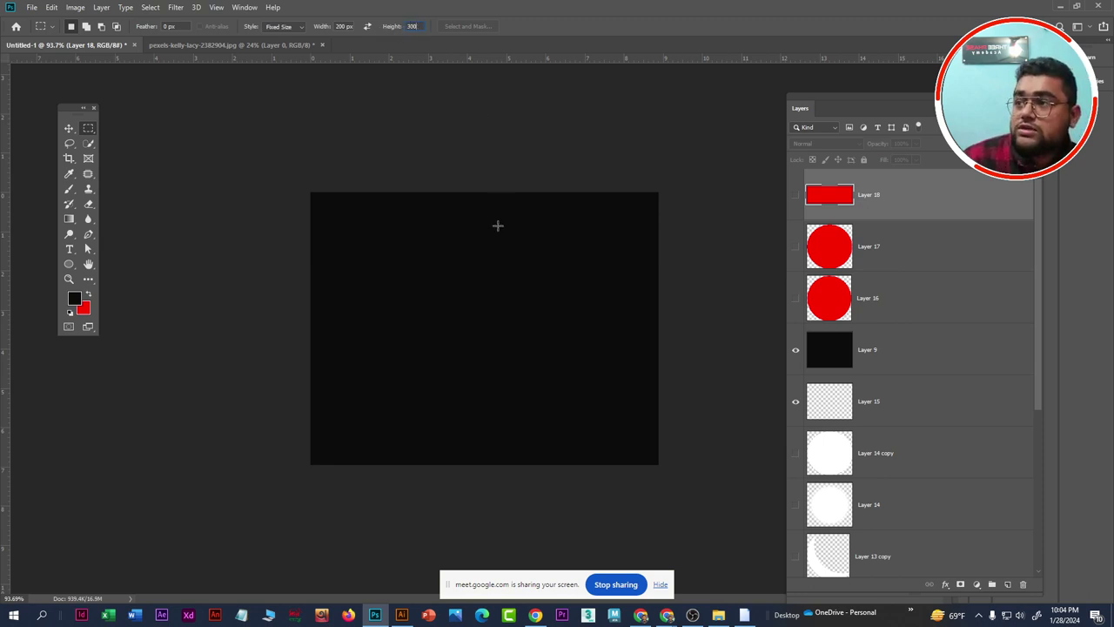
left_click(433, 261)
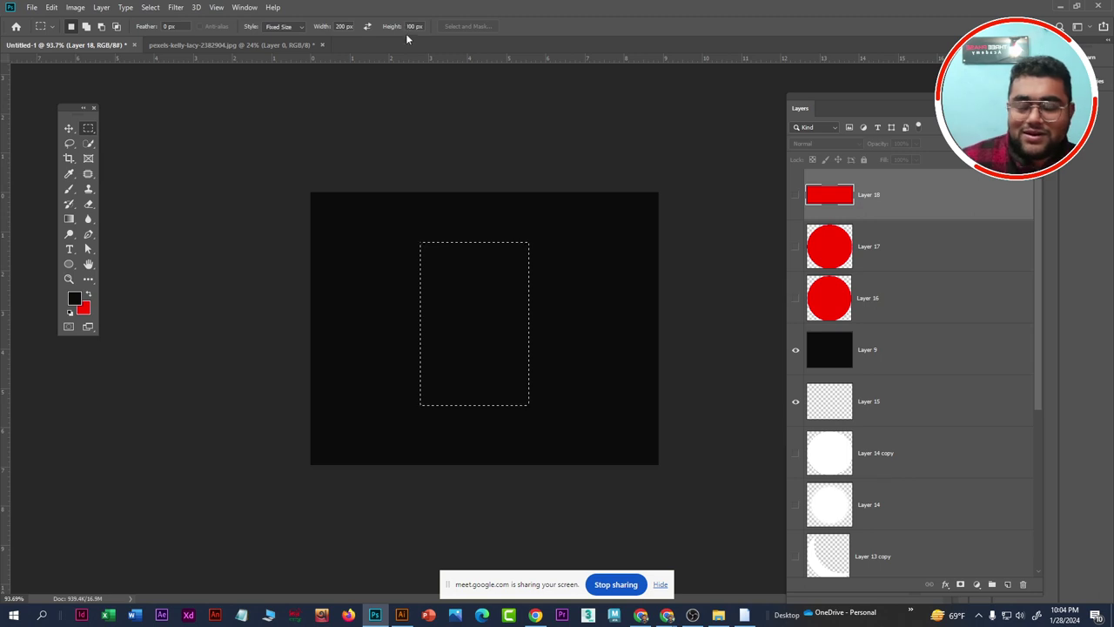
left_click(1008, 584)
Fill the Layer 19 selection red instead of black and deselect
key("alt+BackSpace")
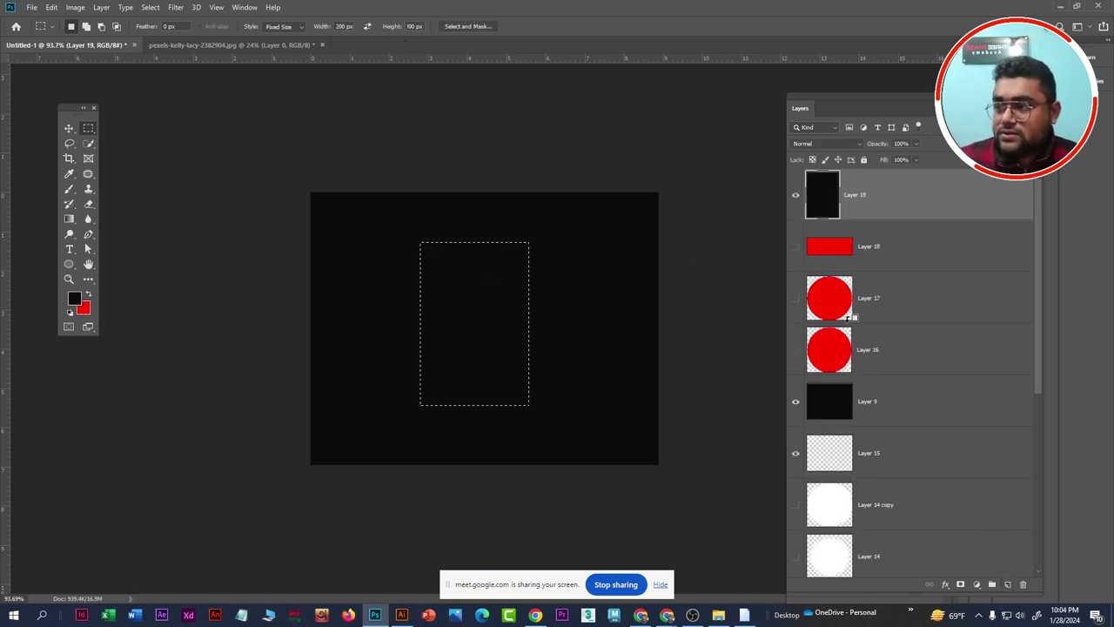
key("ctrl+BackSpace")
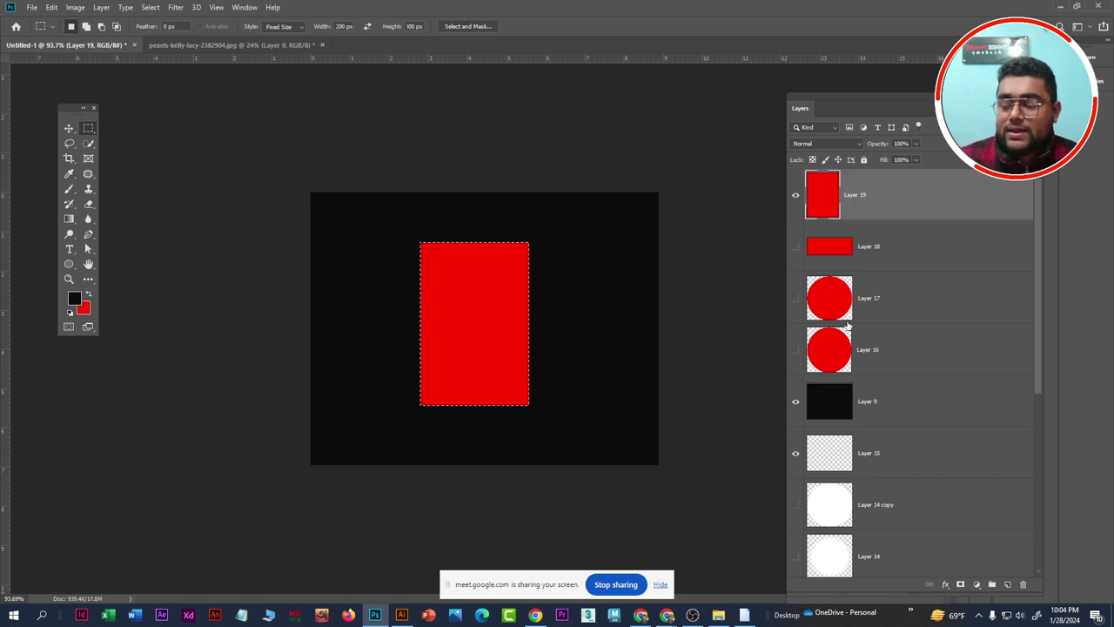
key("ctrl+d")
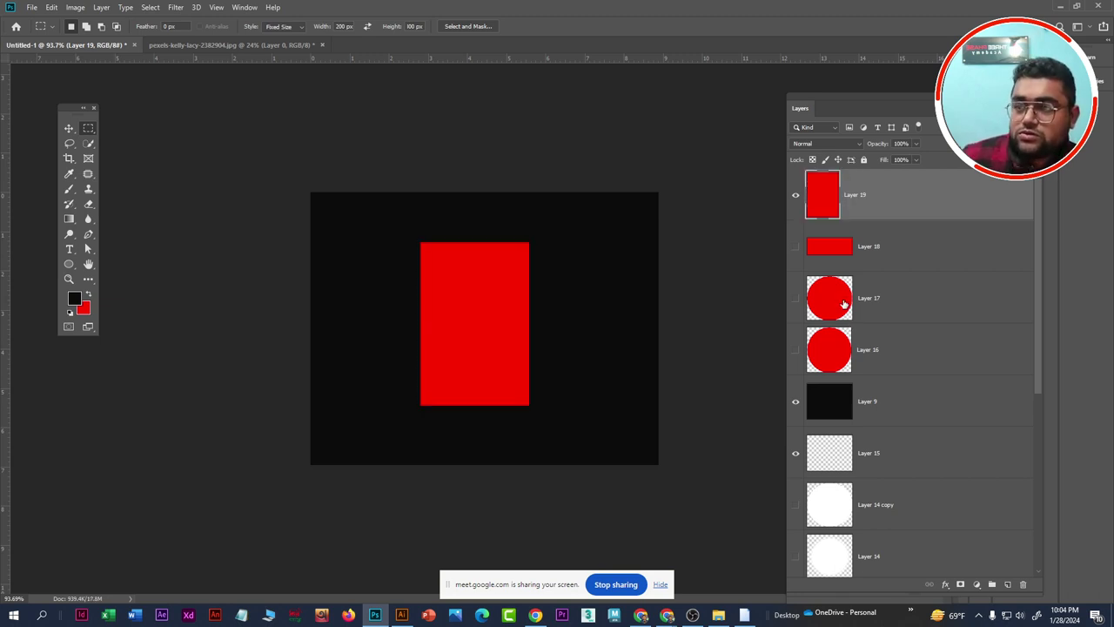
Move the red rectangle with the Move tool, ending slightly lower and left
left_click(69, 128)
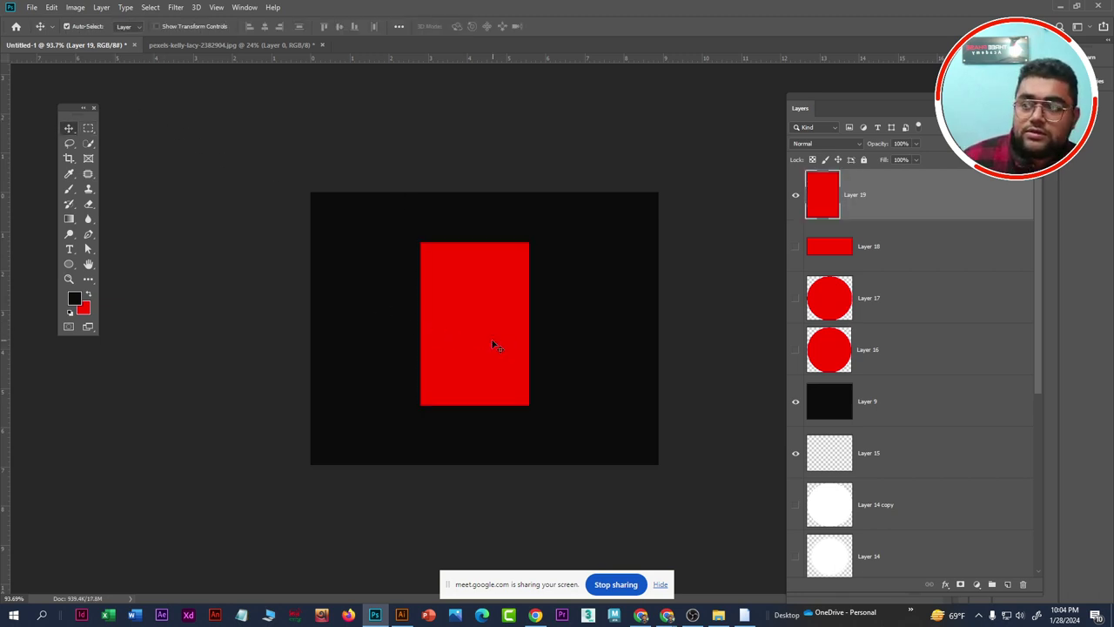
left_click_drag(491, 339, 506, 309)
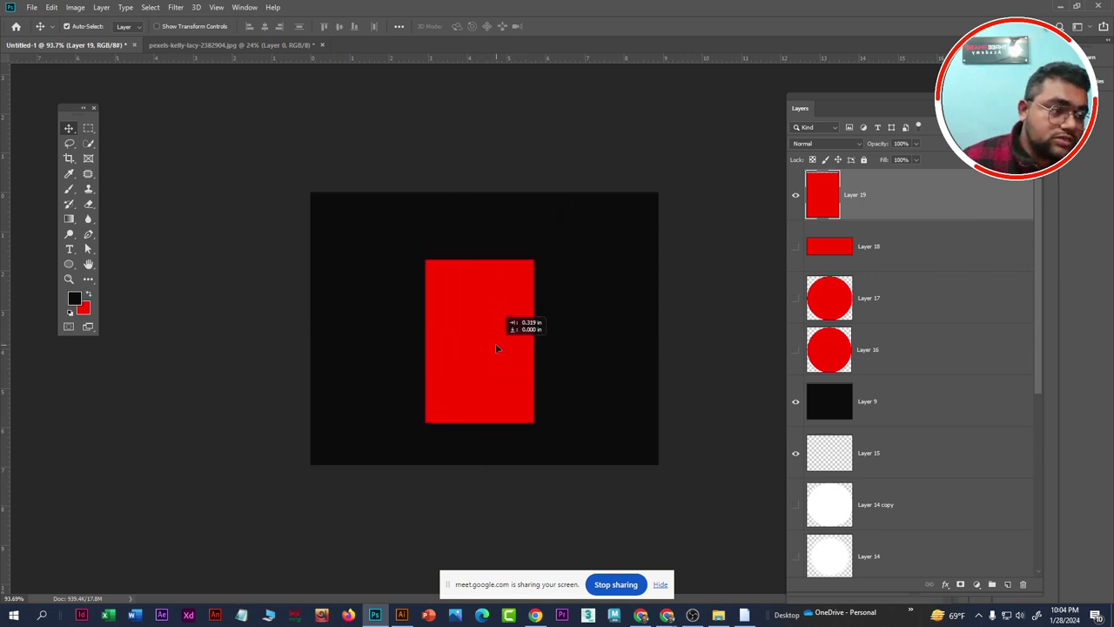
left_click_drag(506, 309, 505, 345)
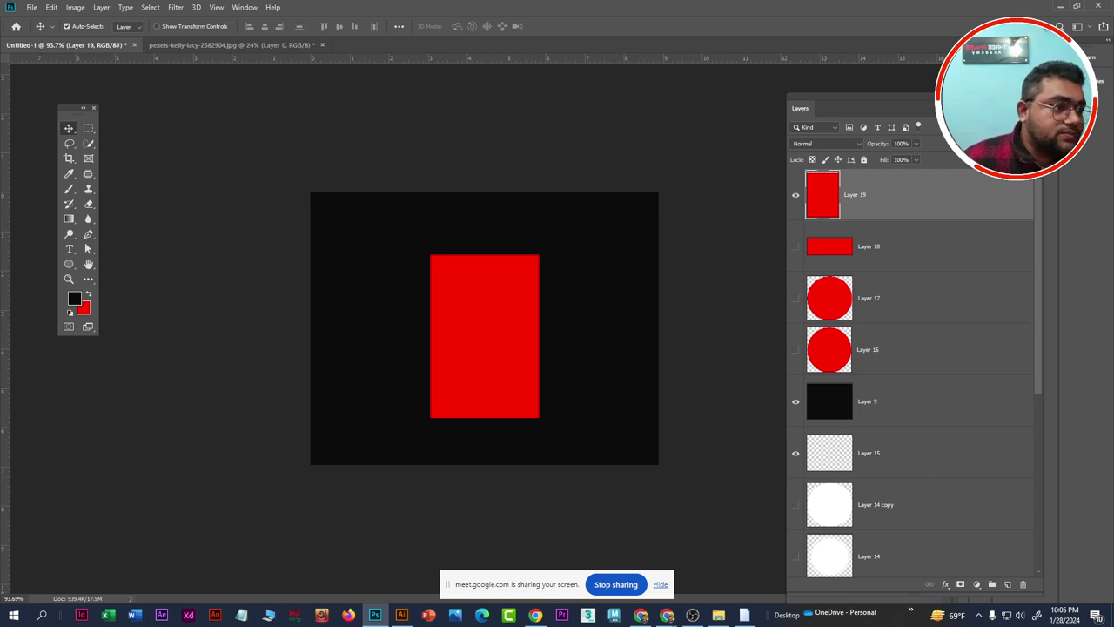
Move the Meet window aside, maximize it, then restore it down to reveal Photoshop
left_click(667, 615)
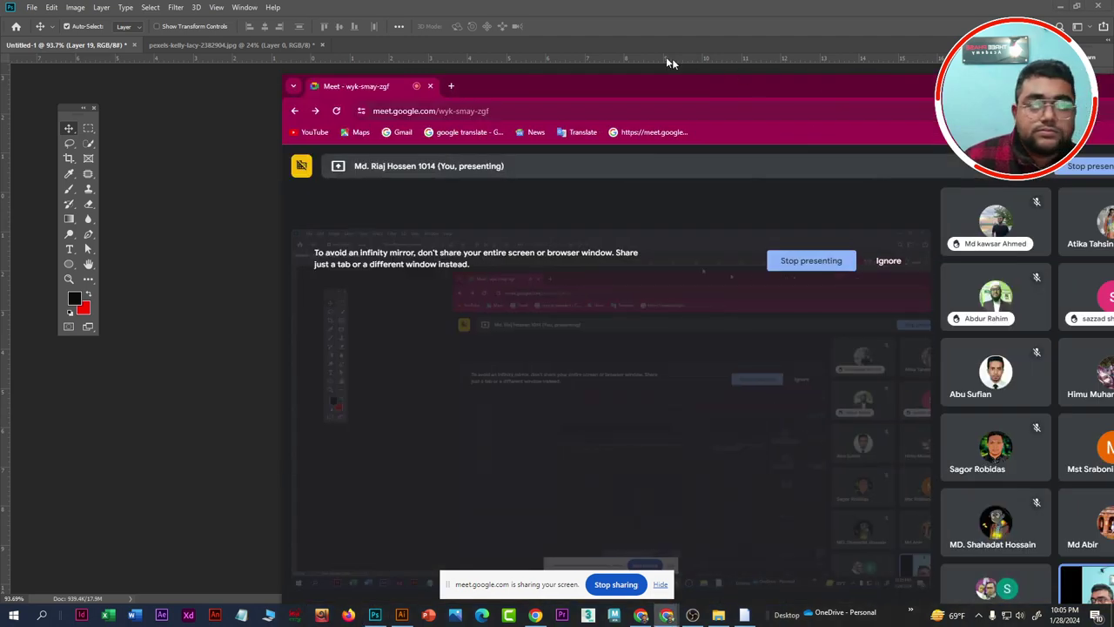
left_click_drag(672, 58, 503, 49)
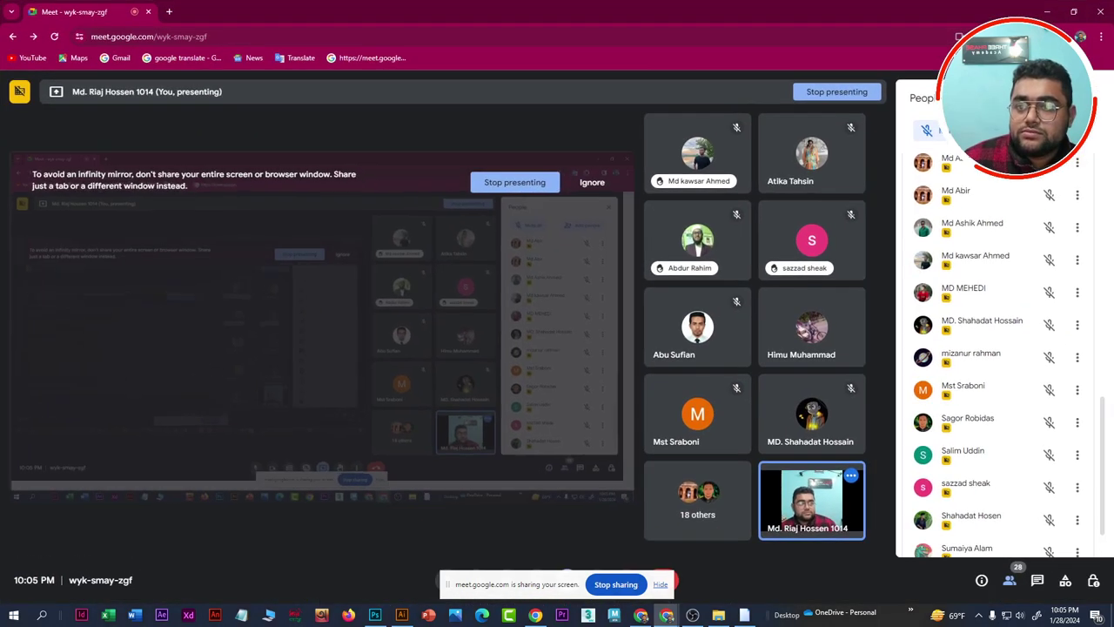
left_click(947, 49)
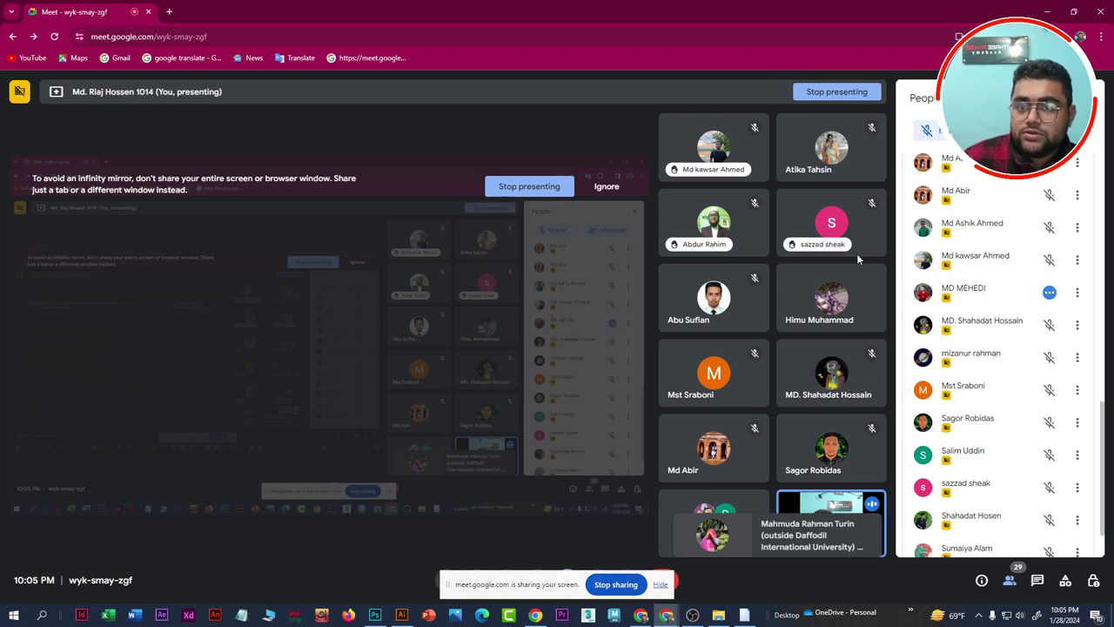
left_click_drag(654, 11, 1035, 39)
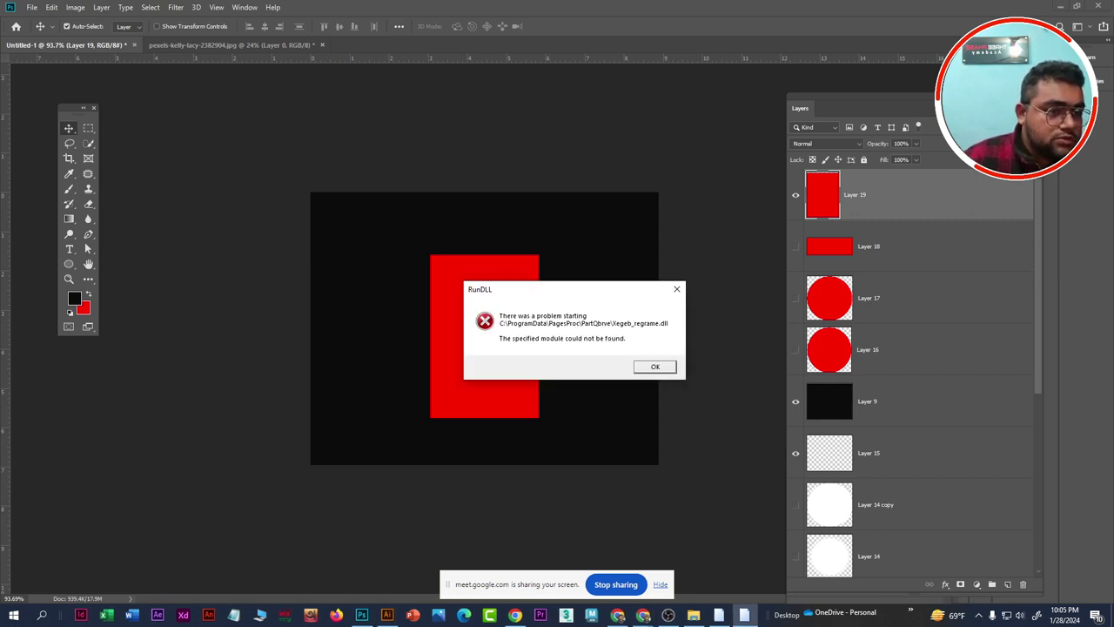
Dismiss both RunDLL error dialogs and drag the red rectangle up and left
left_click(655, 369)
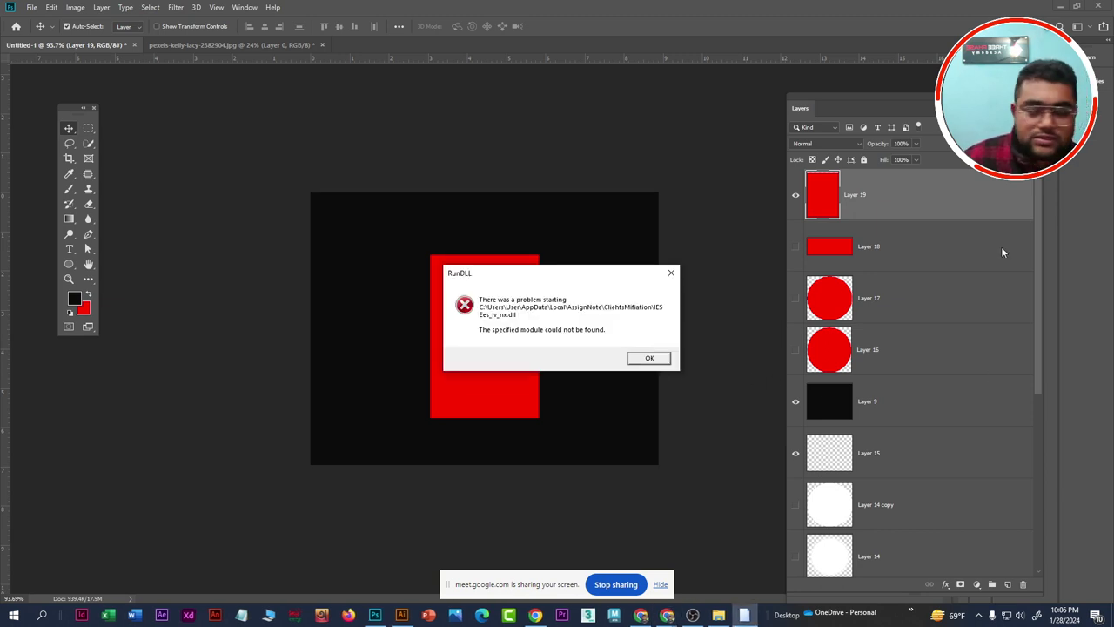
left_click(652, 359)
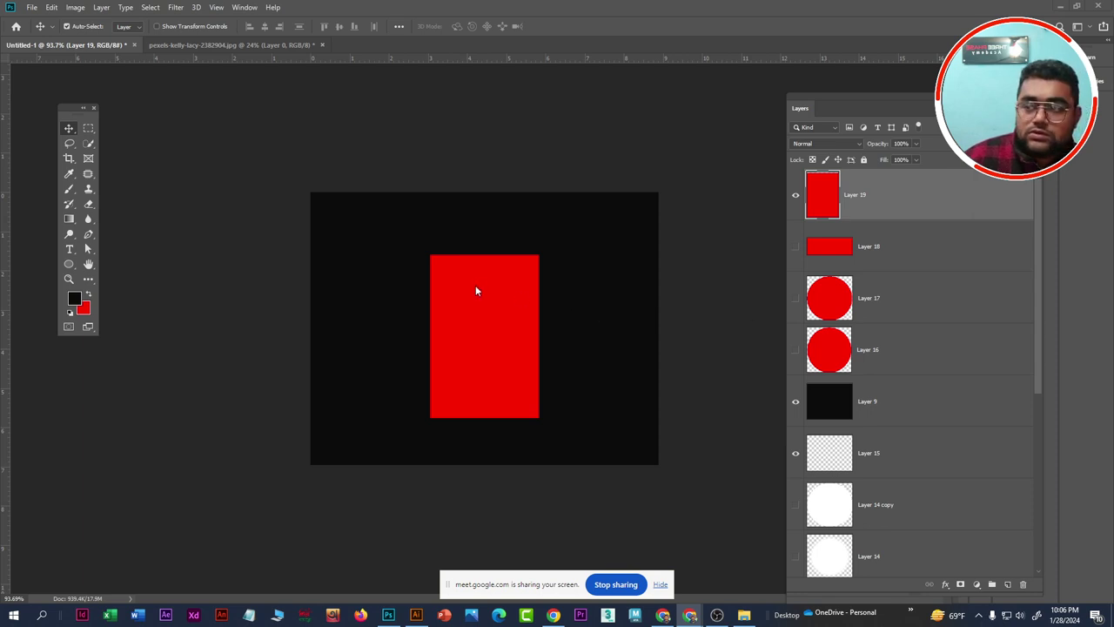
mouse_move(503, 312)
left_mouse_down()
mouse_move(486, 304)
mouse_move(502, 308)
mouse_move(483, 313)
mouse_move(502, 313)
mouse_move(478, 319)
mouse_move(478, 331)
mouse_move(512, 296)
mouse_move(479, 318)
mouse_move(483, 330)
left_mouse_up()
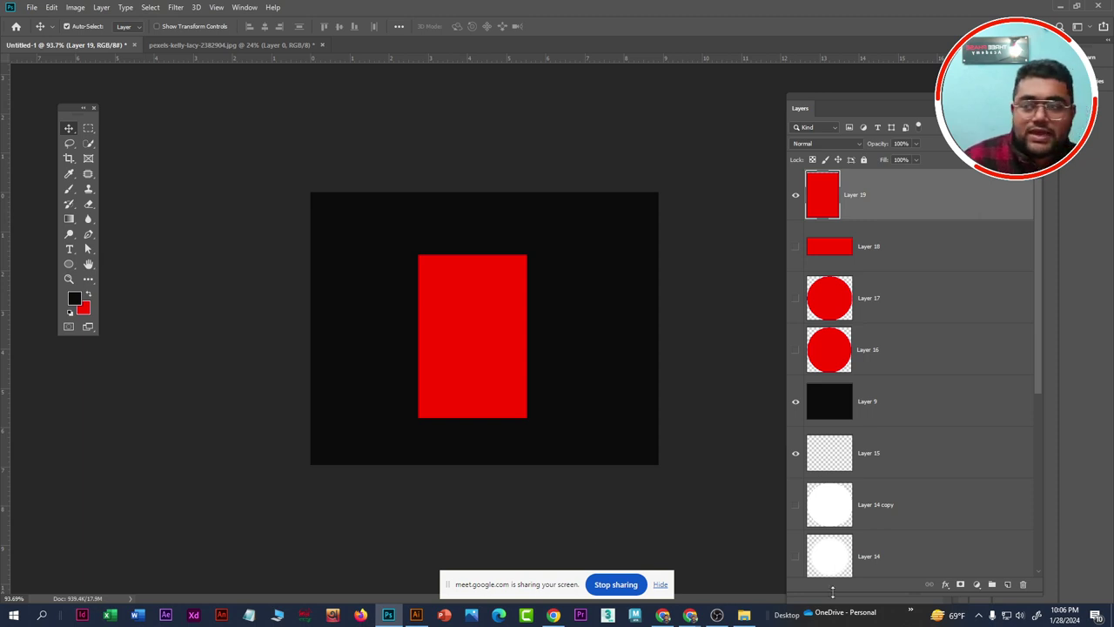
left_click_drag(467, 295, 470, 285)
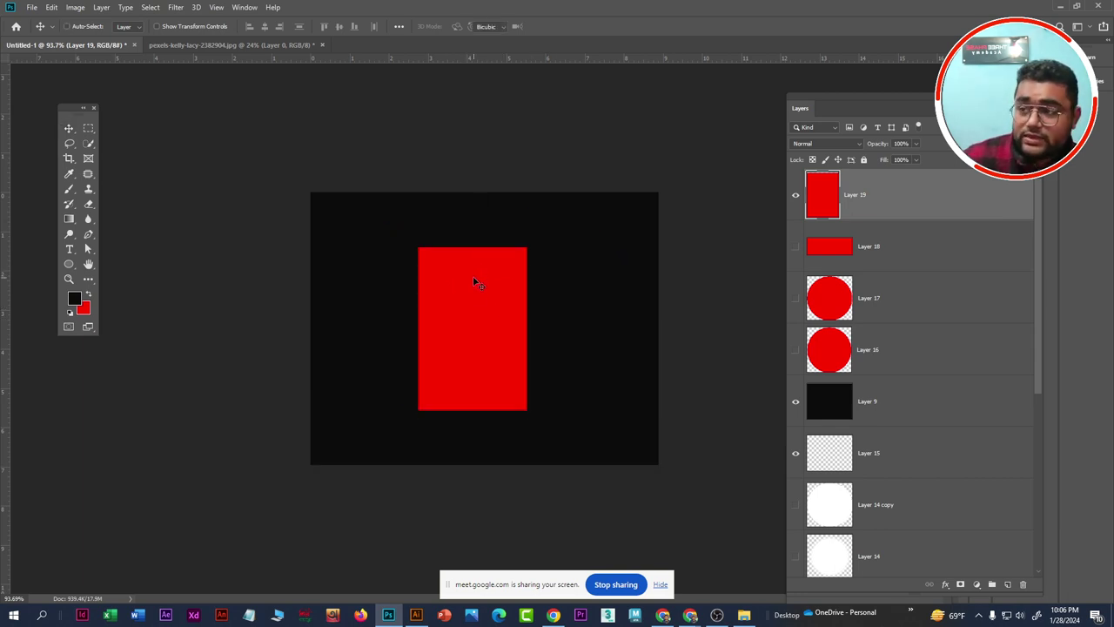
Free-transform the red rectangle into a wide landscape block and apply it
key("ctrl+t")
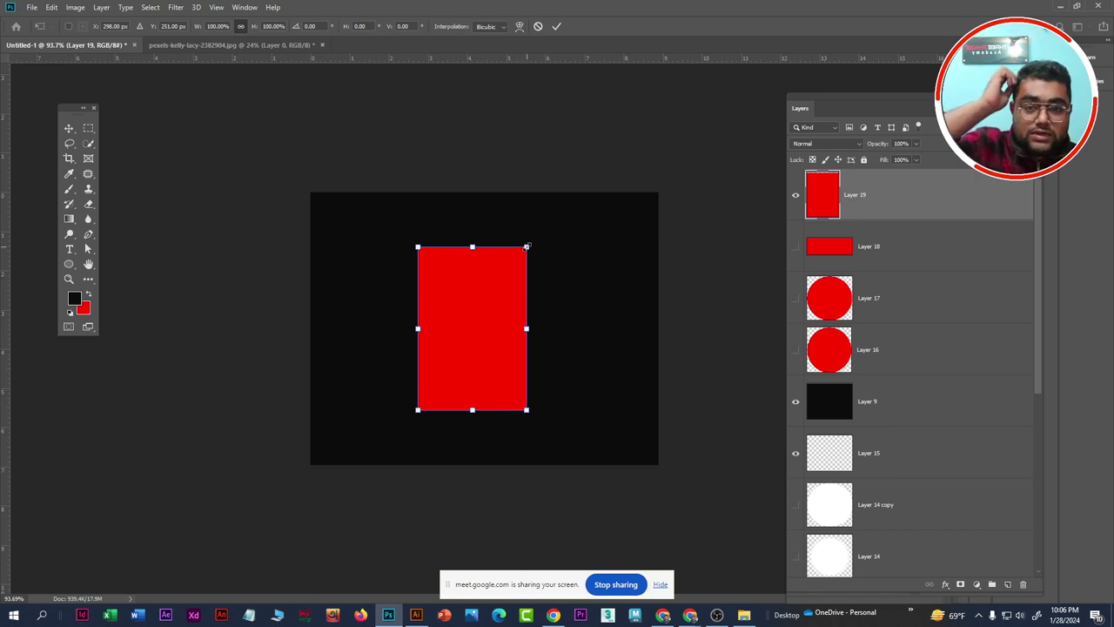
left_click_drag(527, 247, 584, 232)
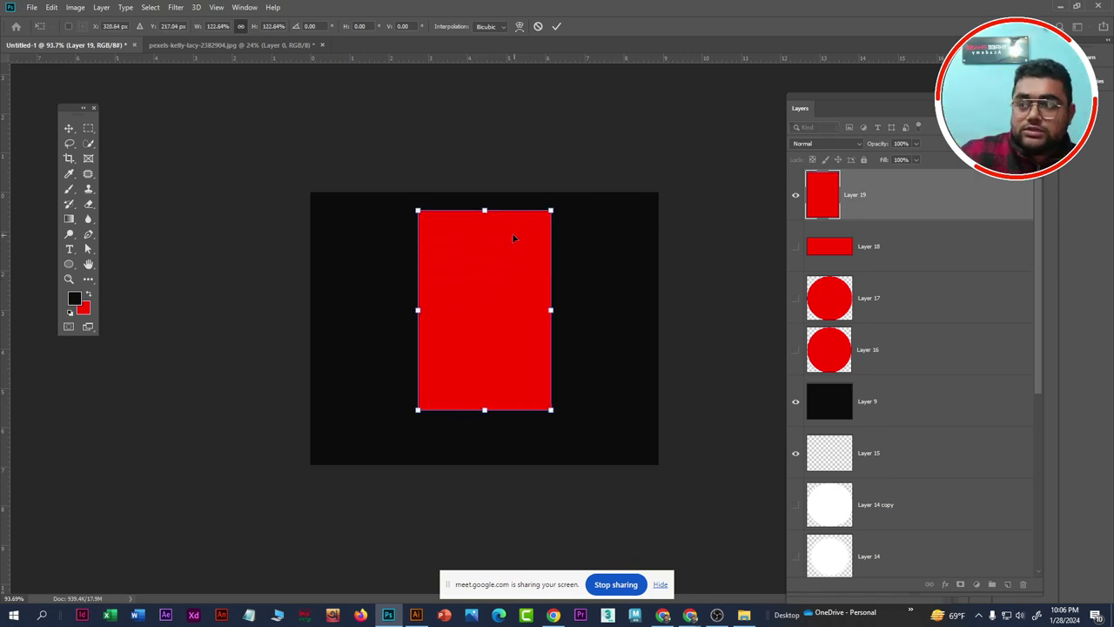
left_click_drag(485, 210, 503, 219)
left_click_drag(551, 319, 624, 315)
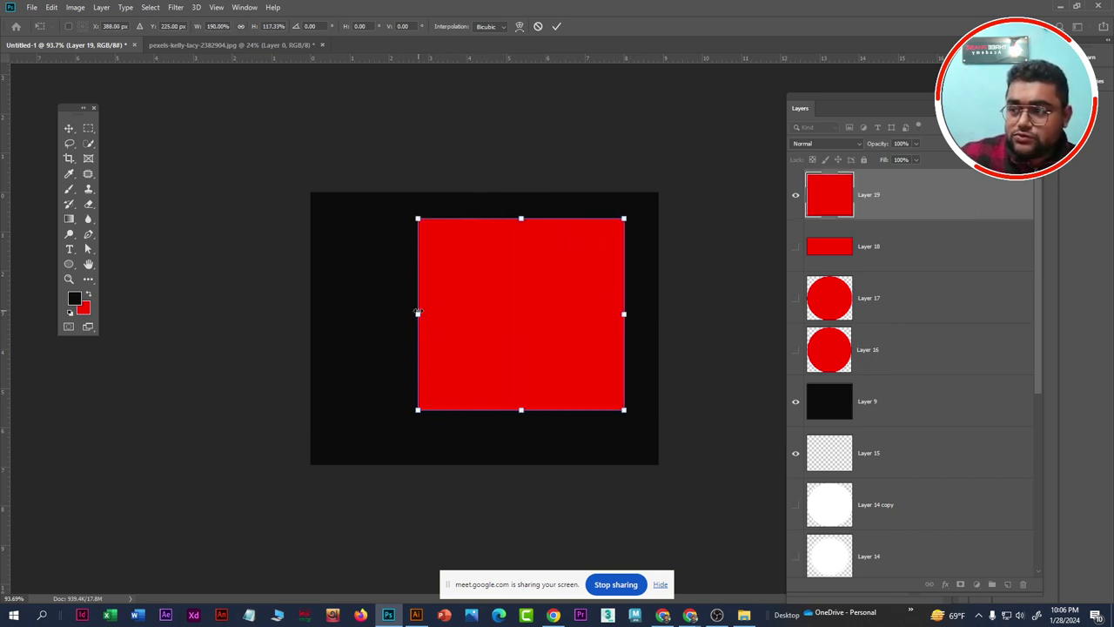
left_click_drag(418, 313, 383, 310)
left_click_drag(468, 296, 445, 310)
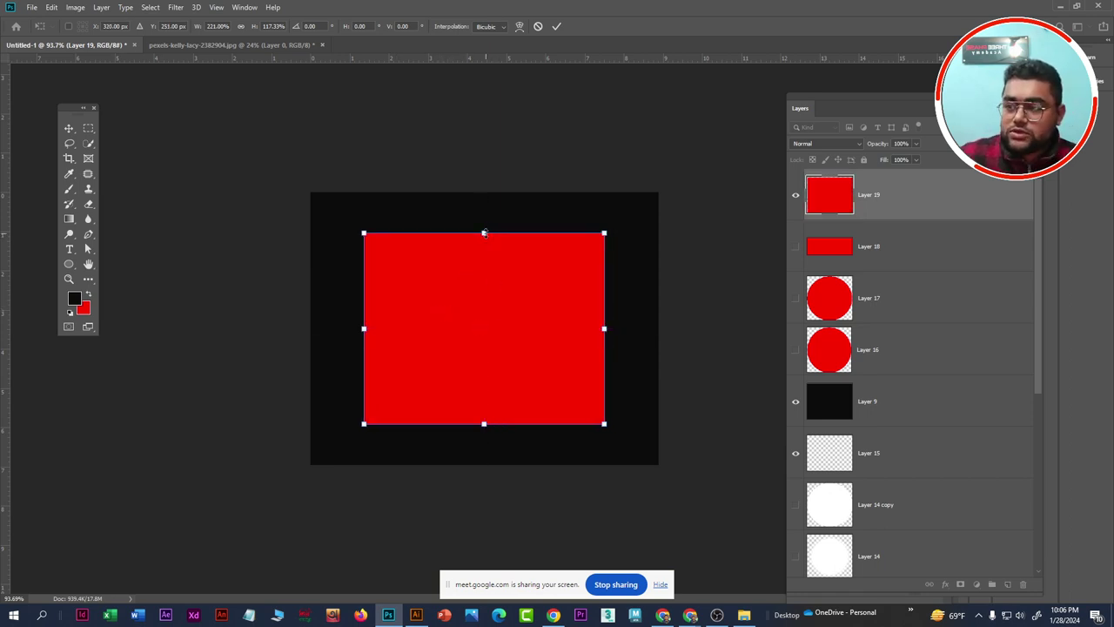
mouse_move(484, 233)
left_mouse_down()
mouse_move(485, 301)
mouse_move(485, 233)
left_mouse_up()
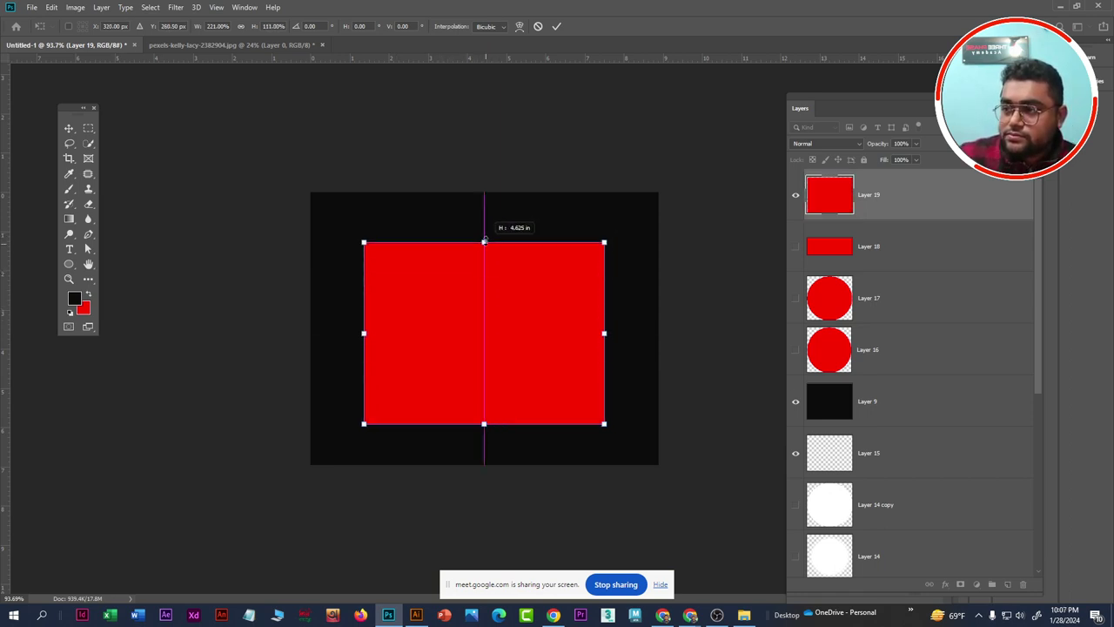
key("Return")
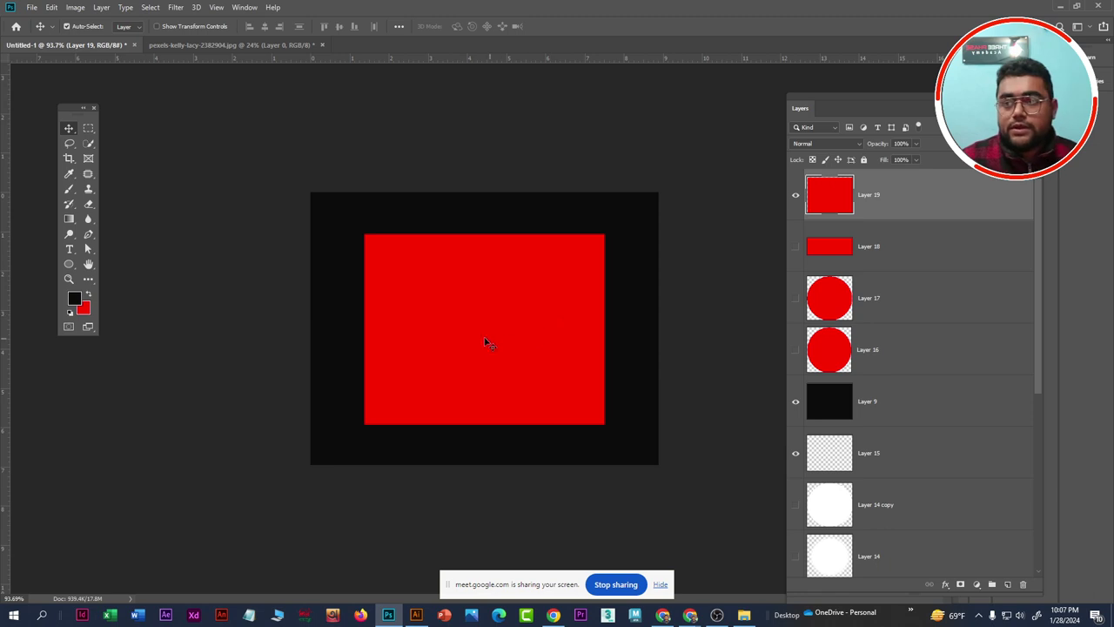
Reposition the red rectangle, then hide Layer 19 and bring up File Explorer
left_click_drag(485, 340, 497, 333)
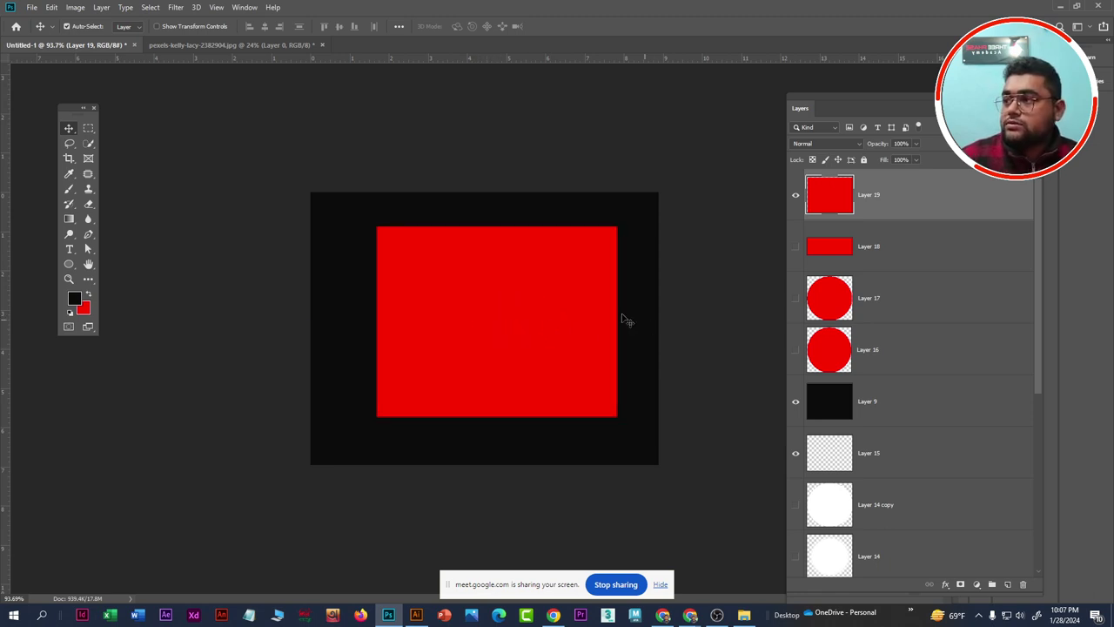
left_click(88, 129)
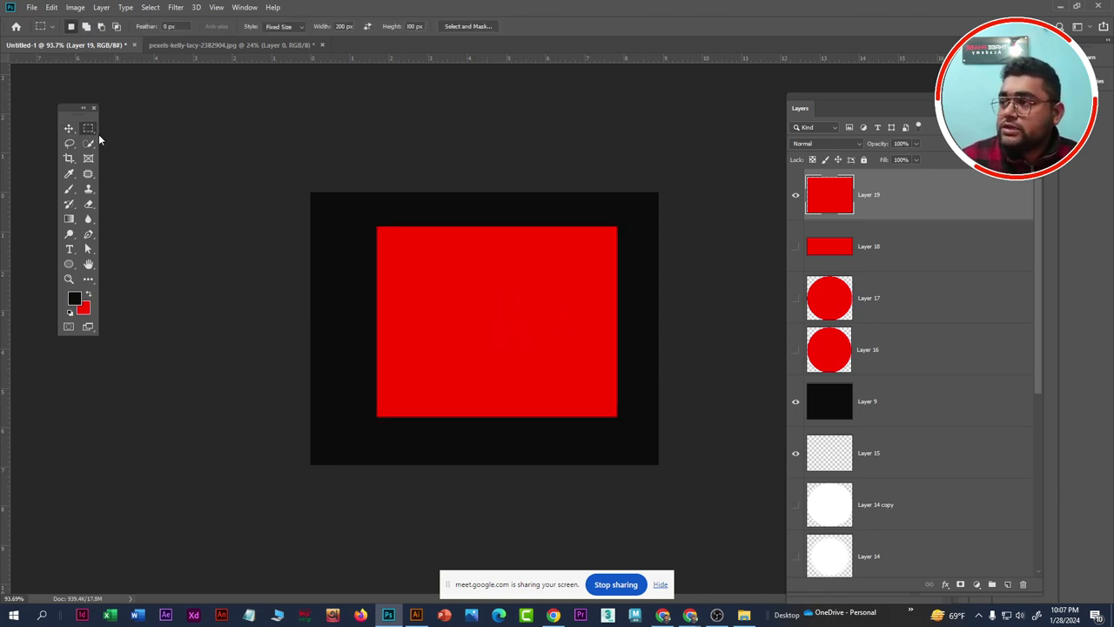
left_click(279, 27)
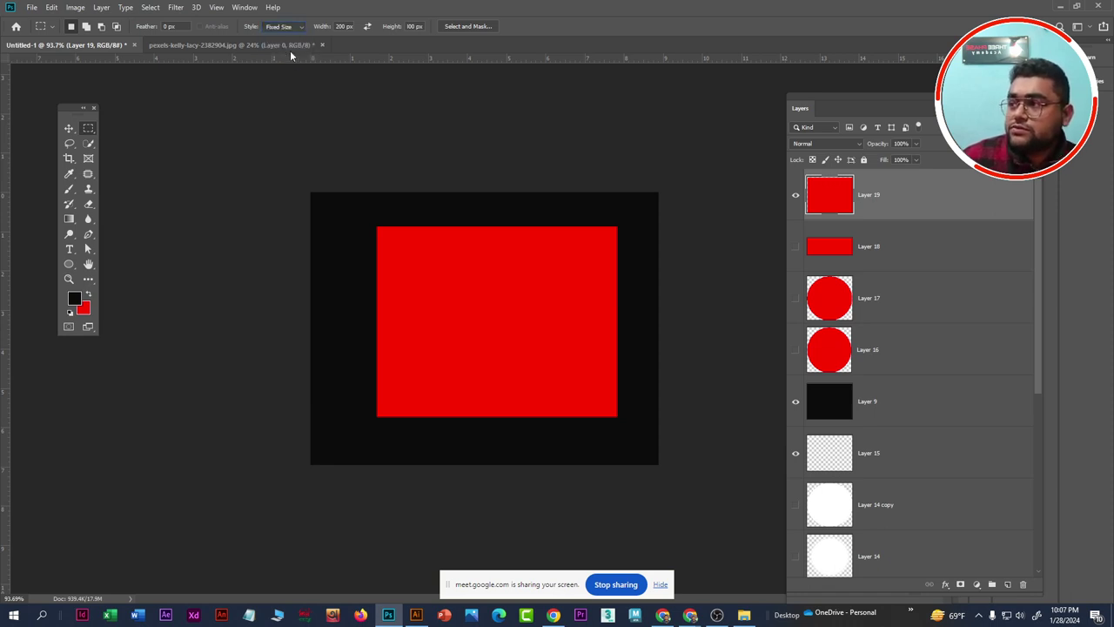
left_click(69, 128)
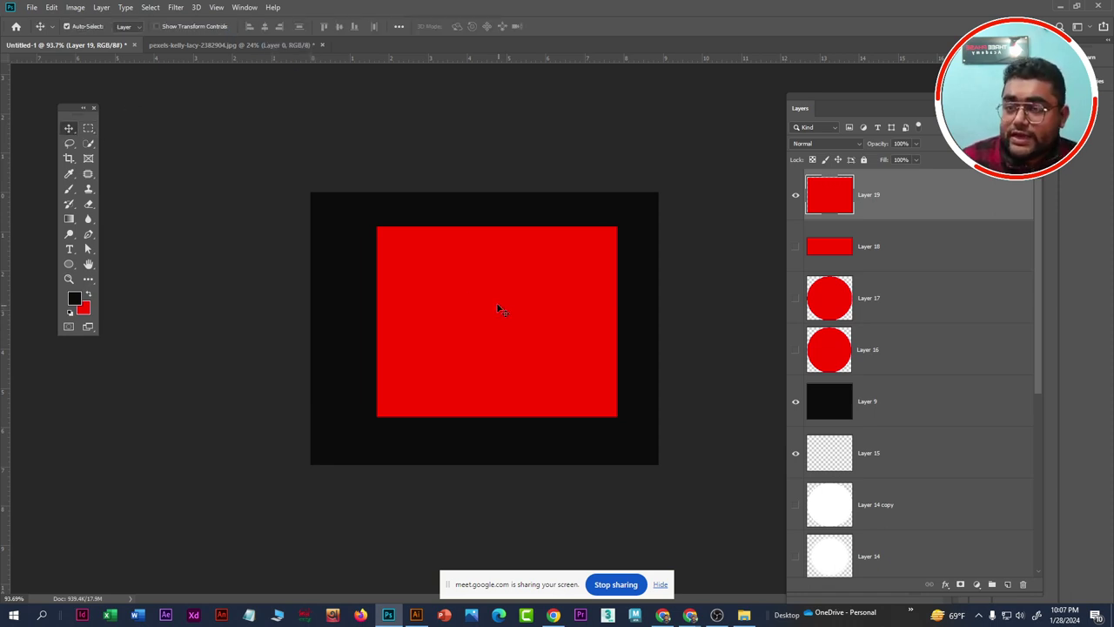
left_click_drag(502, 308, 490, 300)
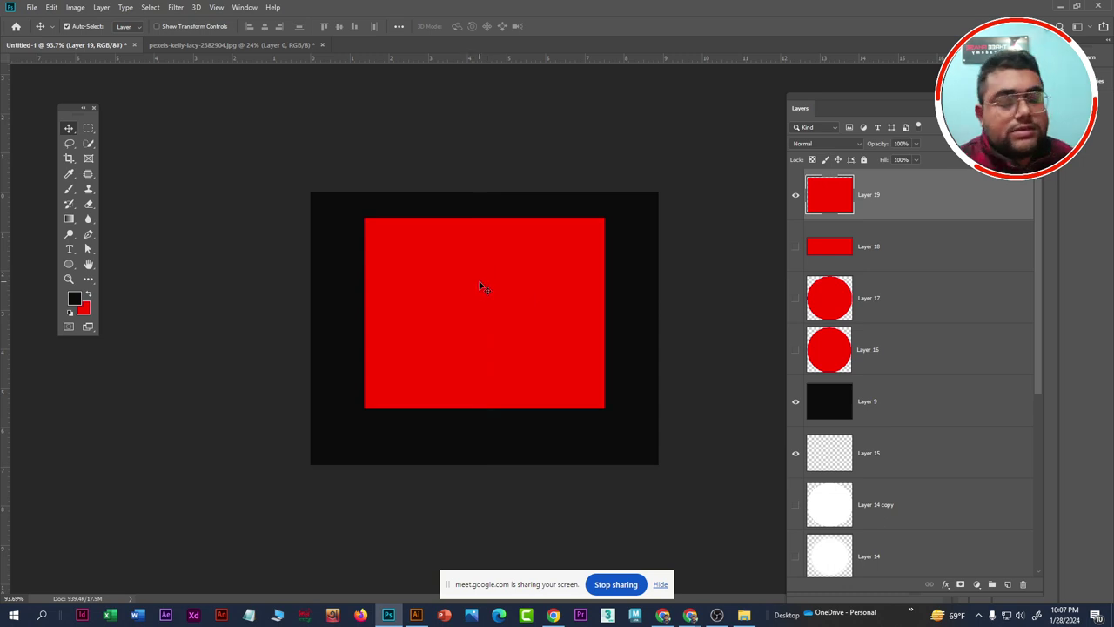
left_click(796, 199)
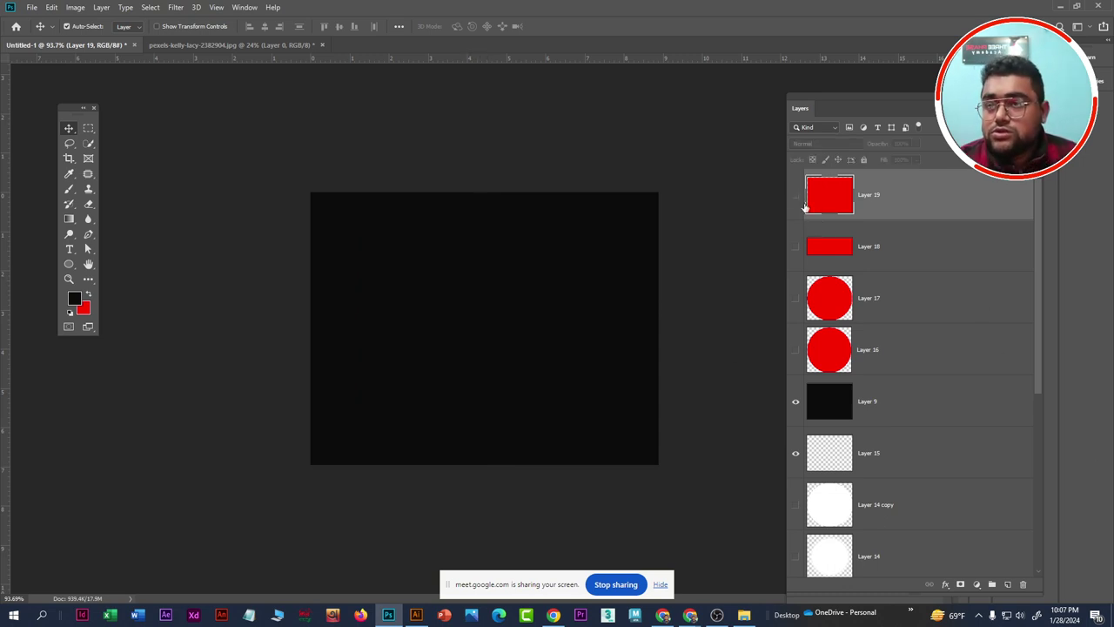
left_click(744, 616)
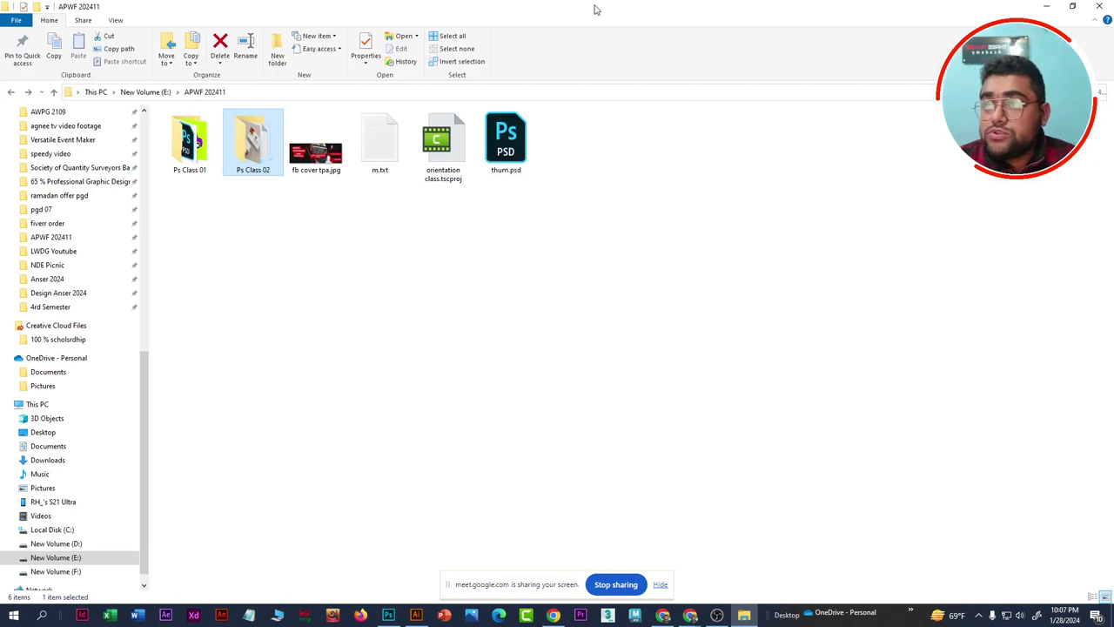
Return to Photoshop with magic want tool2.jpg open in its own tab
key("alt+Tab")
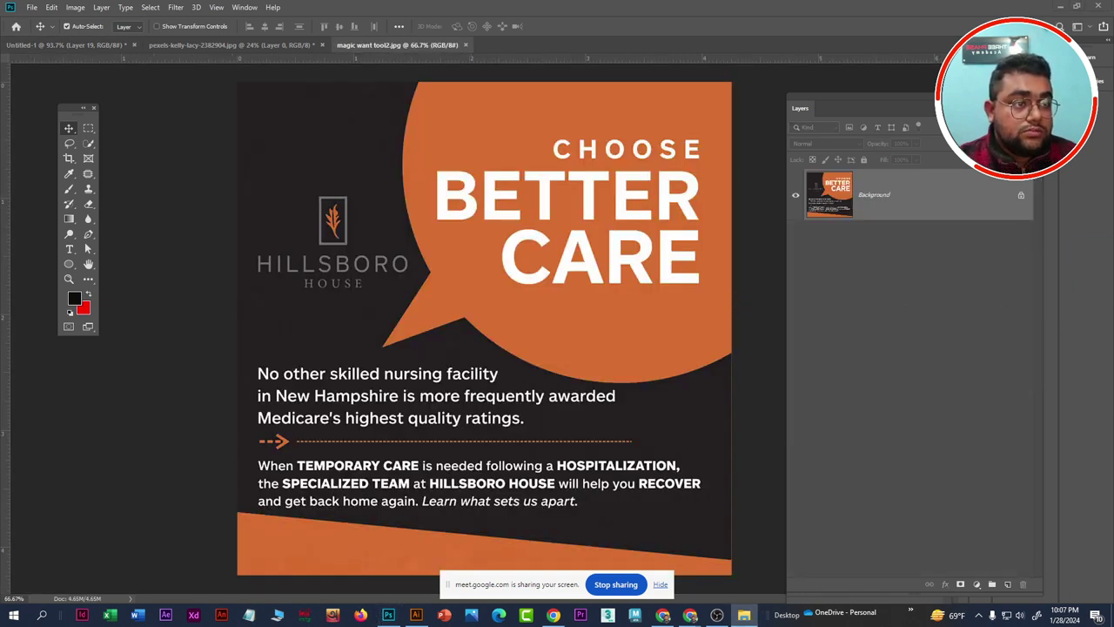
With the 18270626.jpg portrait open, choose the Quick Selection Tool from the selection flyout
left_click(931, 384)
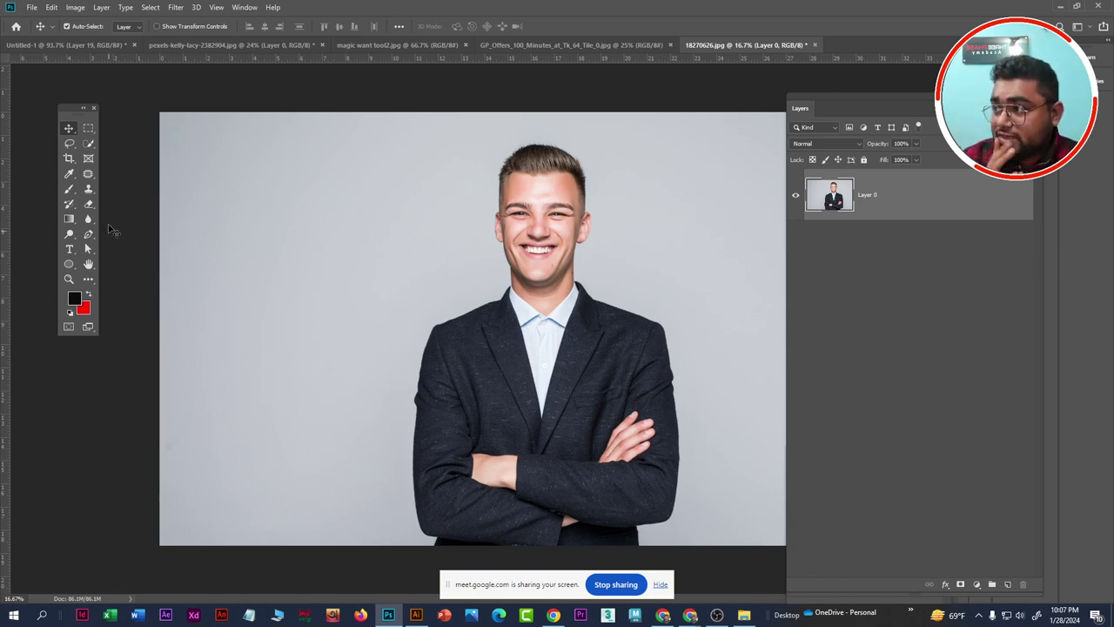
left_click(85, 145)
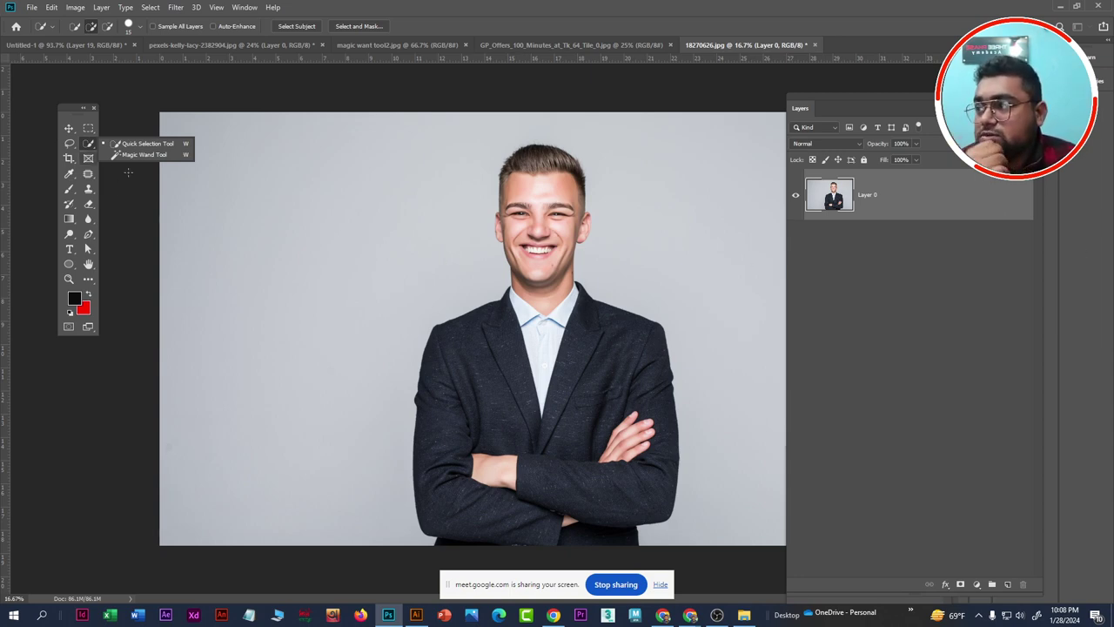
left_click(138, 145)
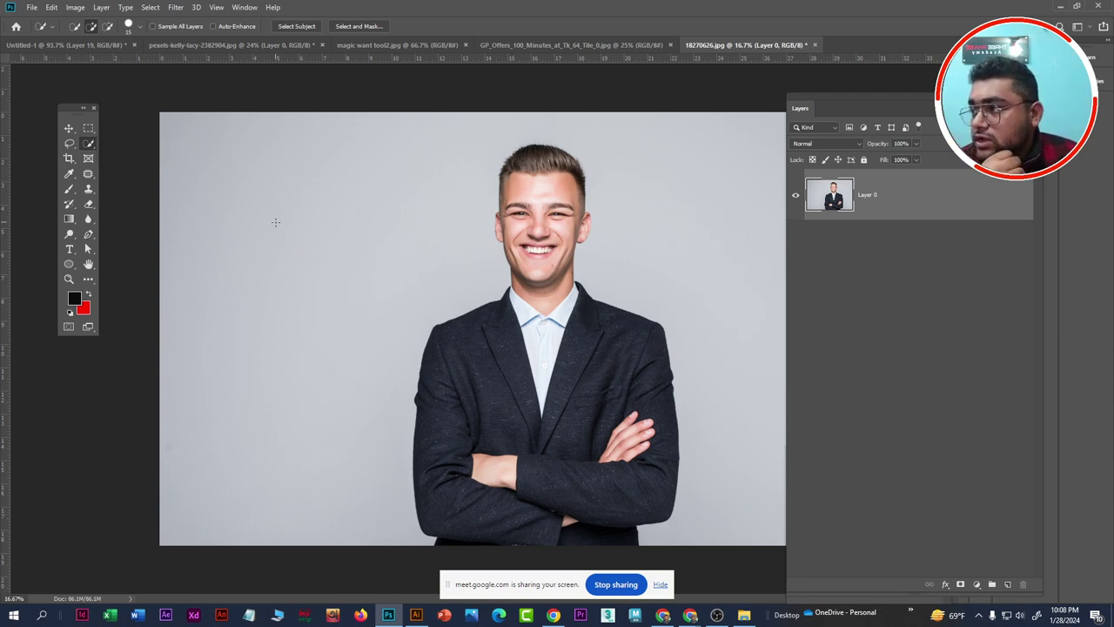
right_click(91, 144)
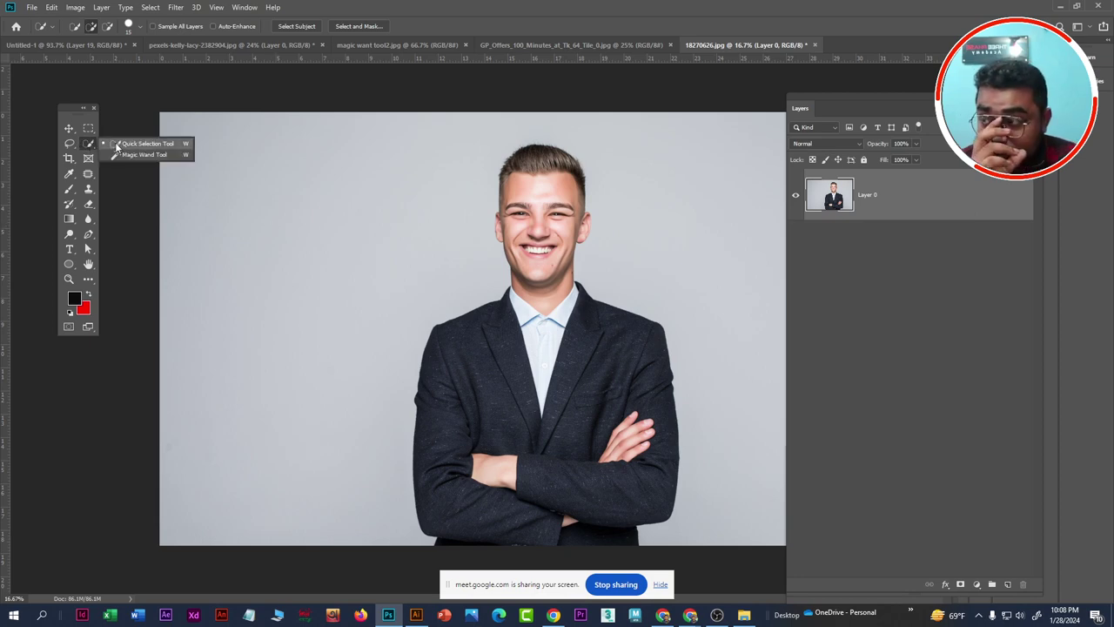
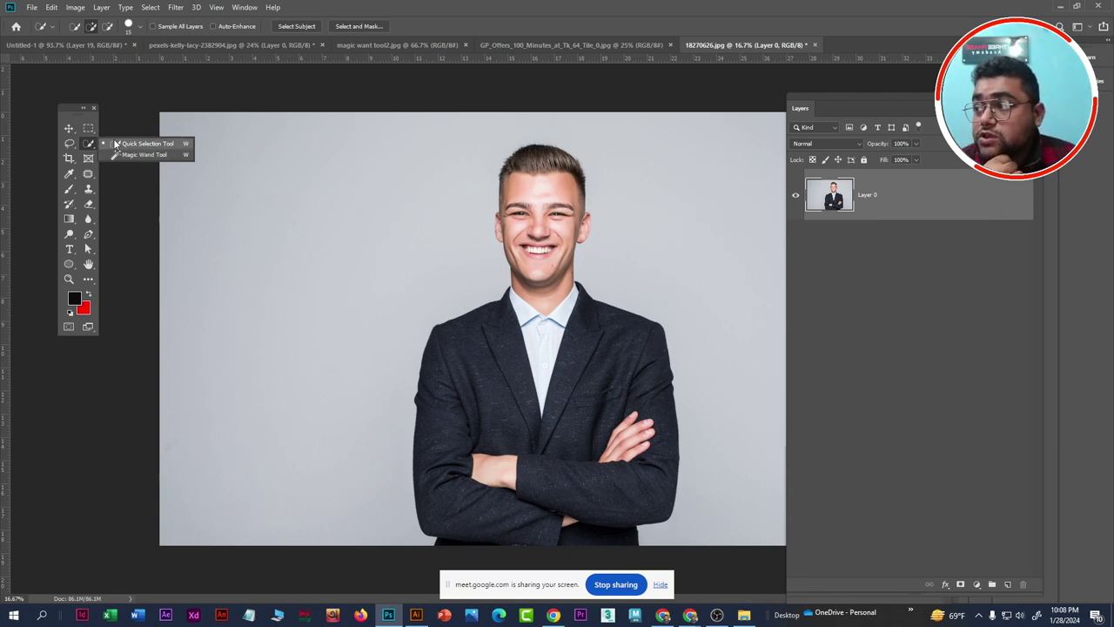
Look through the tea-field photo and the Hillsboro House ad documents
left_click(141, 146)
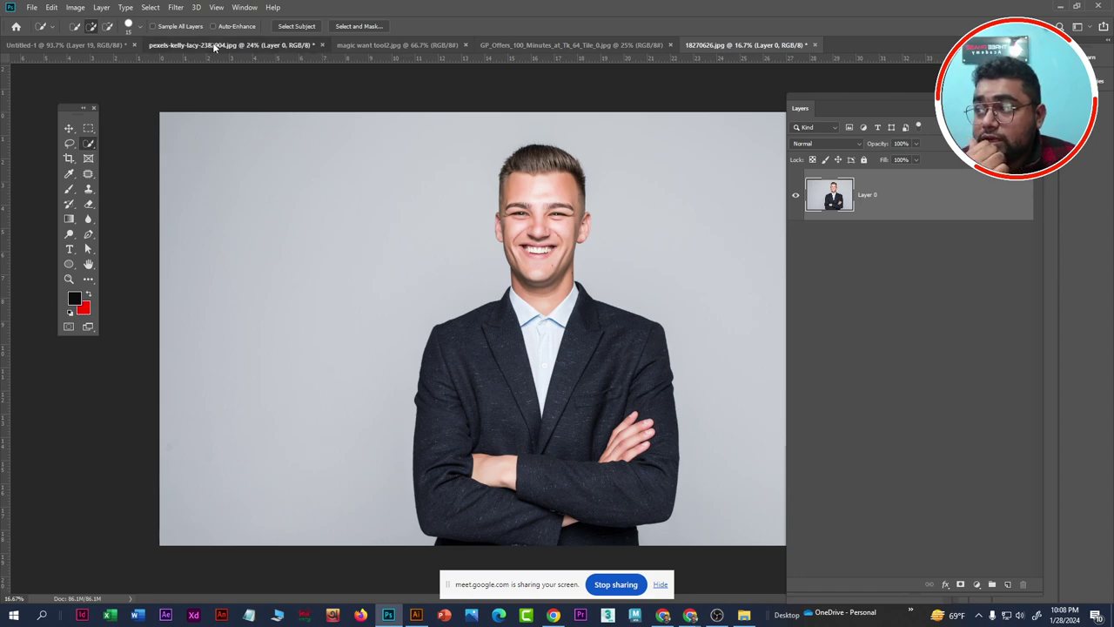
left_click(214, 46)
scroll(374, 268, "down", 2)
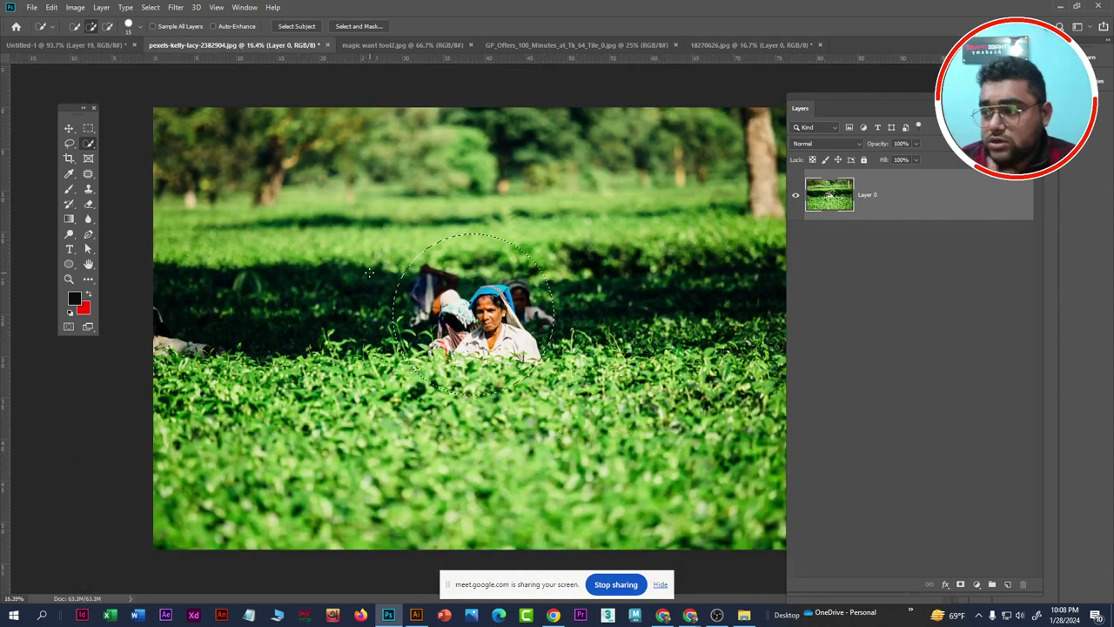
scroll(366, 261, "down", 2)
left_click(425, 44)
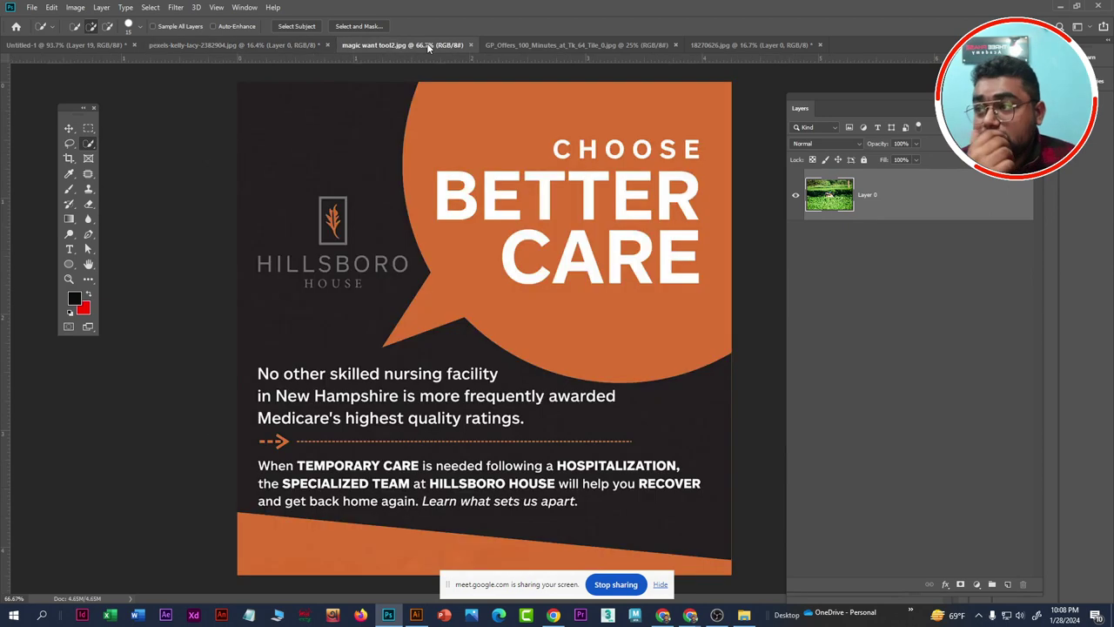
Bring up the GP_Offers banner and zoom it to fit the view
left_click(557, 44)
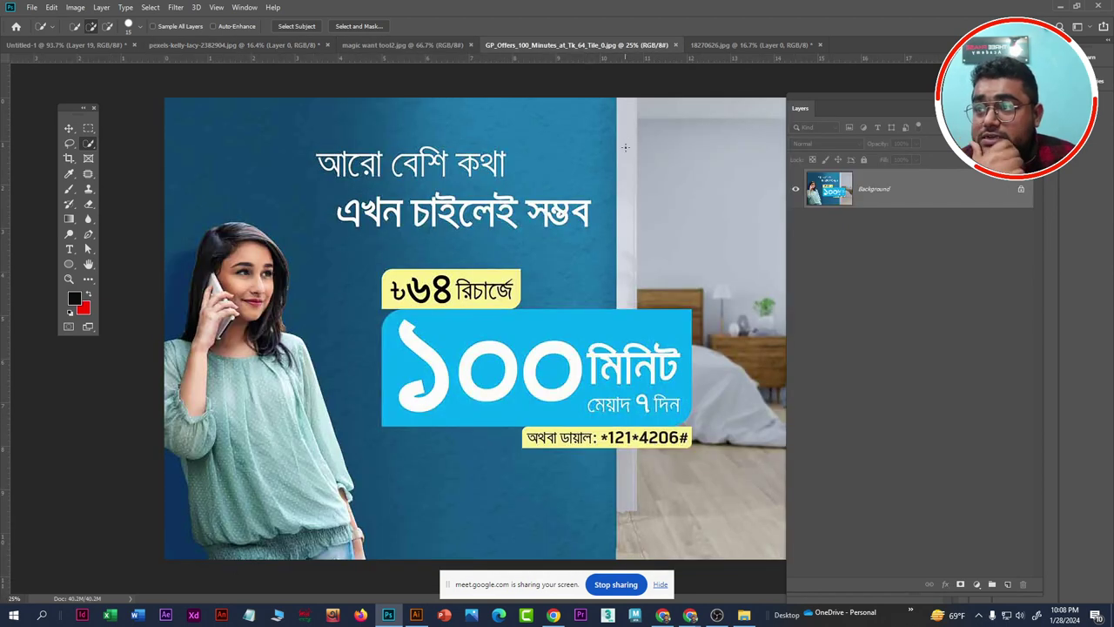
scroll(404, 237, "down", 1)
scroll(402, 314, "down", 1)
scroll(402, 315, "up", 1)
scroll(384, 342, "up", 1)
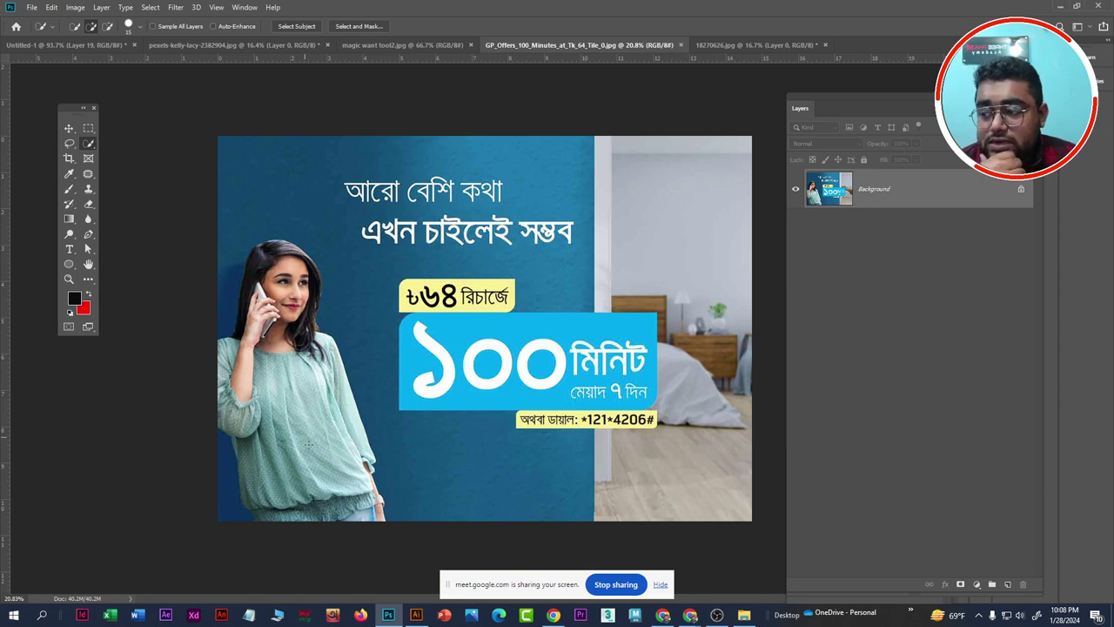
scroll(248, 461, "up", 1)
scroll(235, 427, "down", 1)
scroll(229, 403, "down", 1)
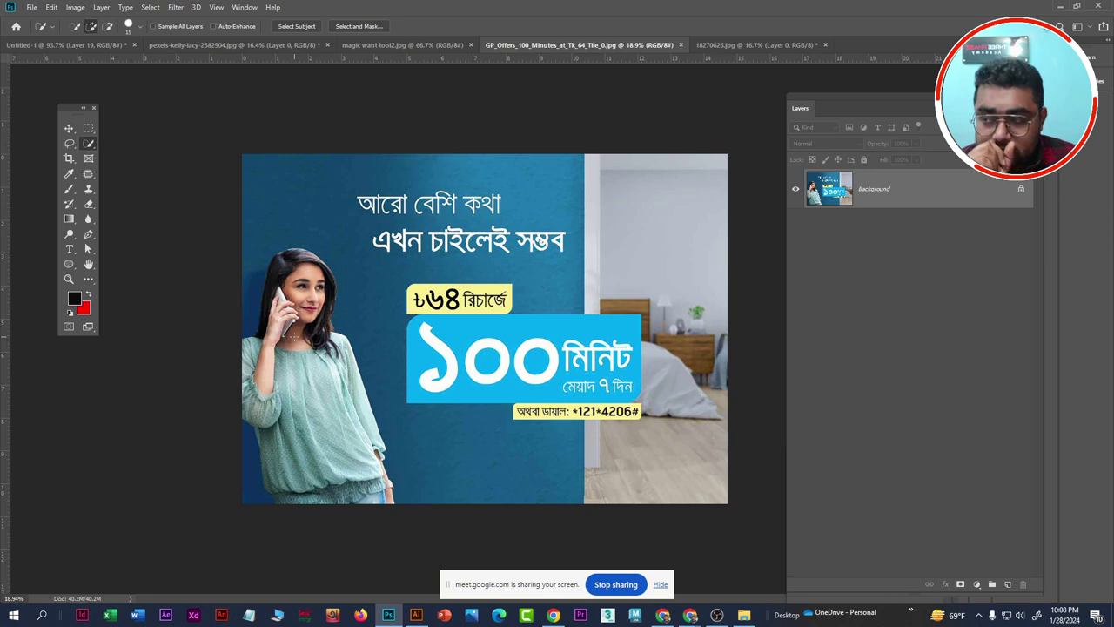
Choose the Quick Selection Tool and enlarge its brush to about 500
right_click(90, 144)
left_click(145, 144)
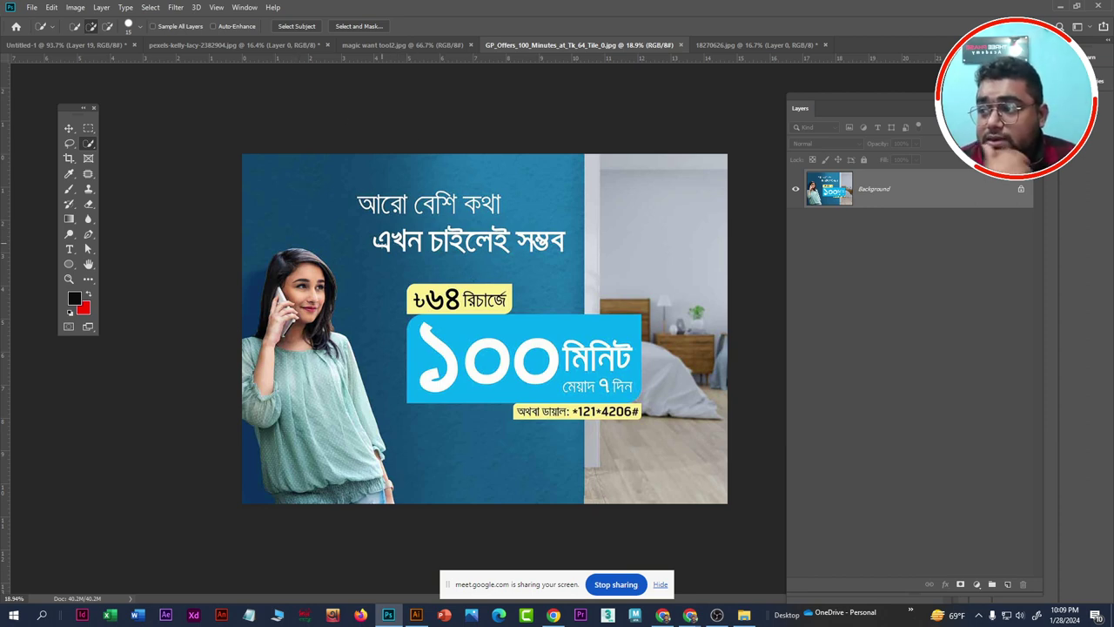
key("bracketright")
key("bracketright")
key("bracketright")
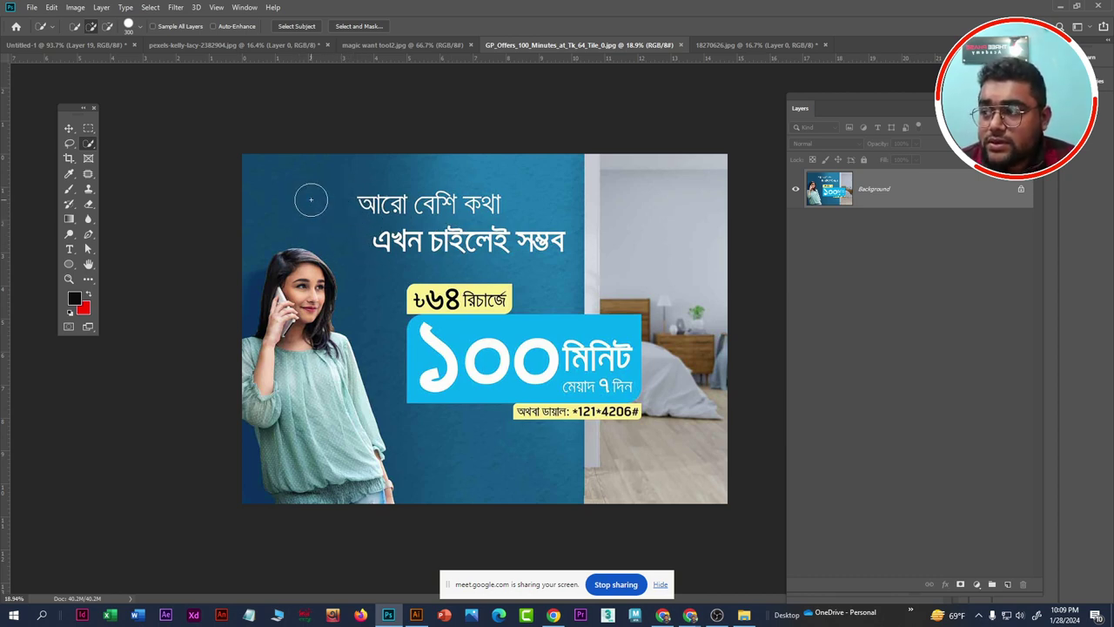
key("bracketright")
key("bracketright")
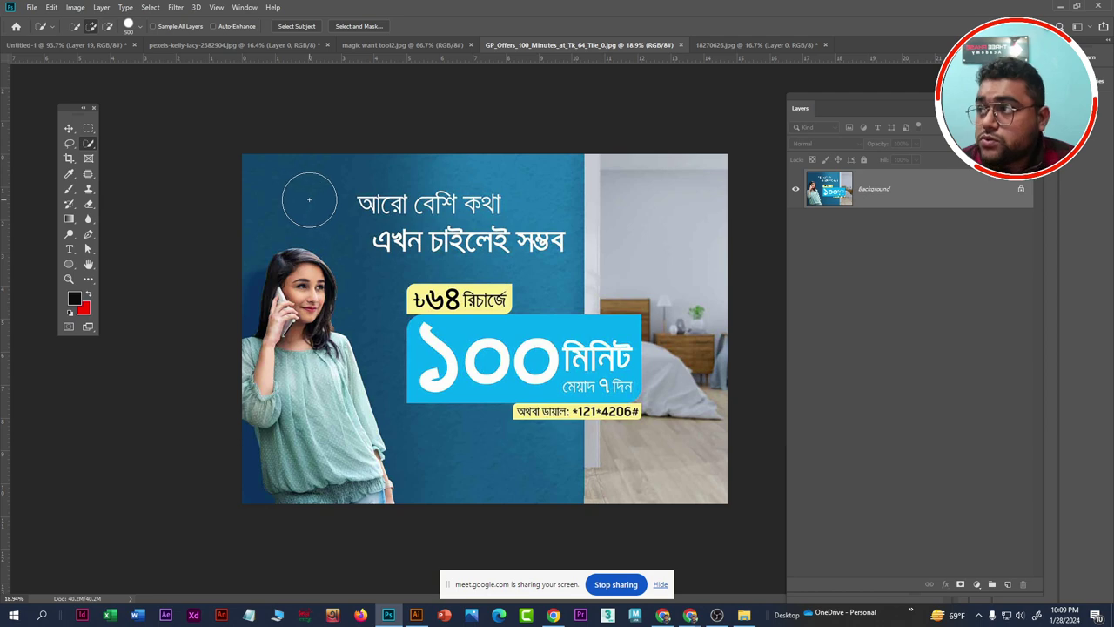
right_click(311, 199)
left_click(293, 186)
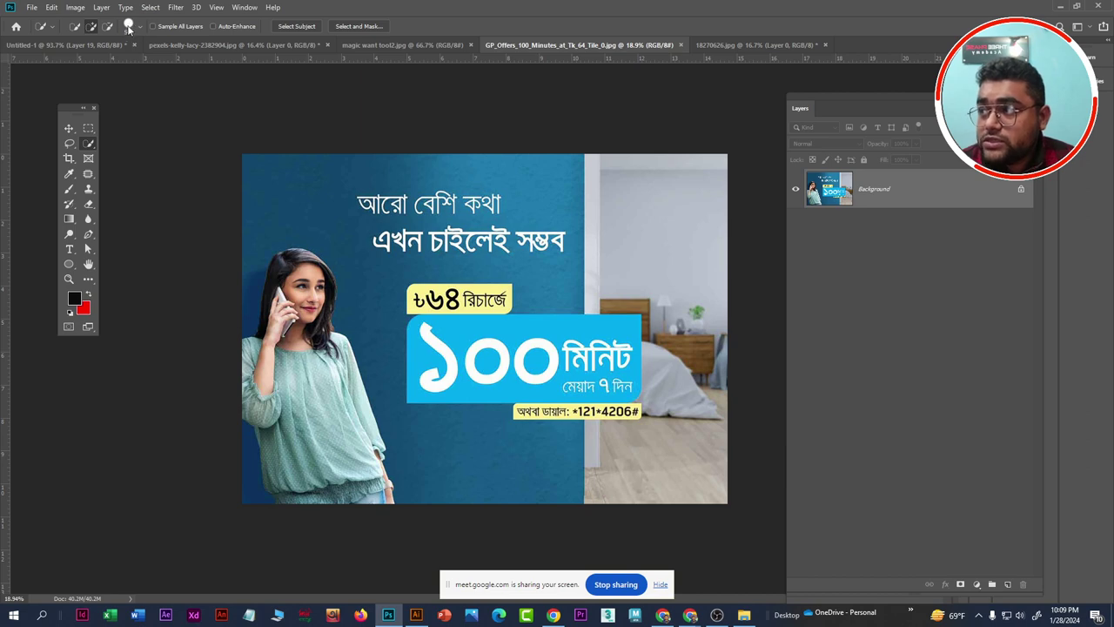
Bring the Quick Selection brush down to about 132 px with the brush picker slider
left_click(129, 26)
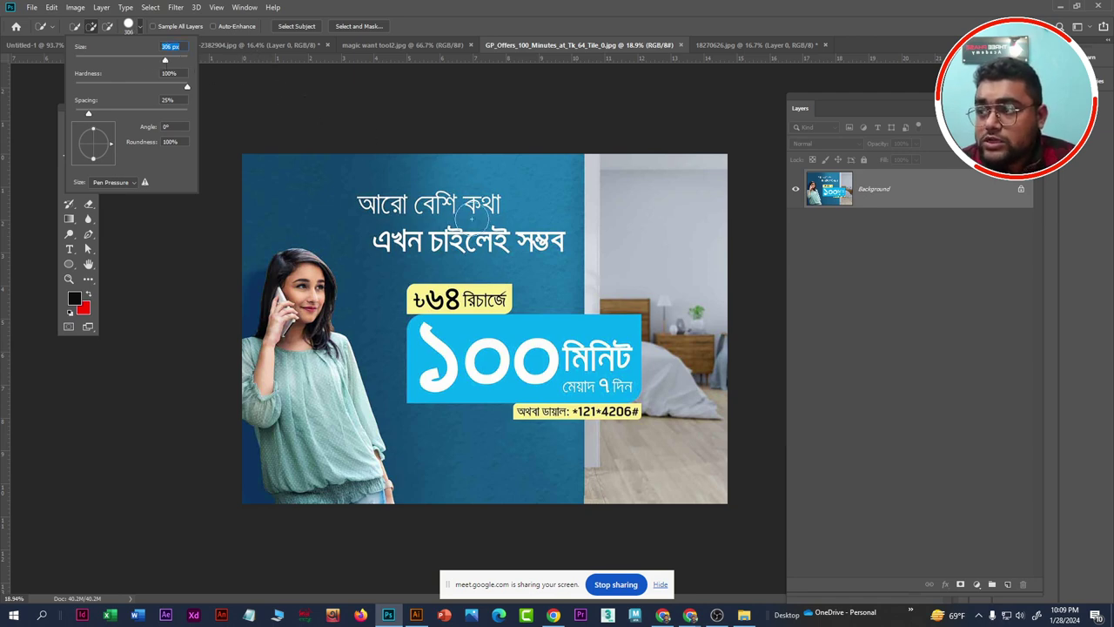
left_click(197, 262)
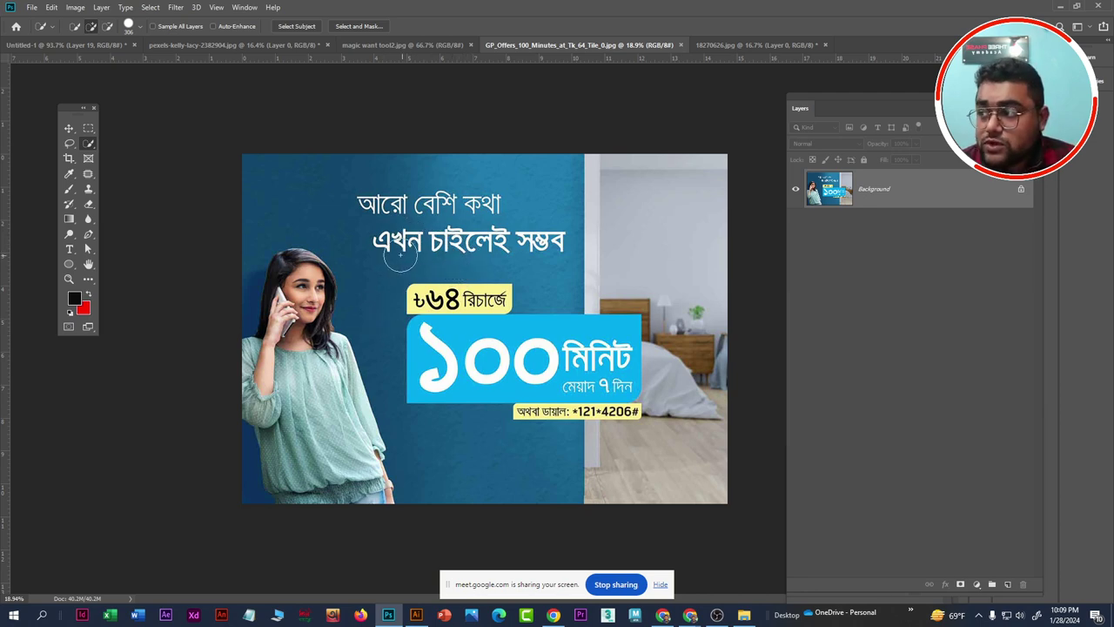
key("bracketleft")
key("bracketleft")
key("bracketleft")
key("bracketleft")
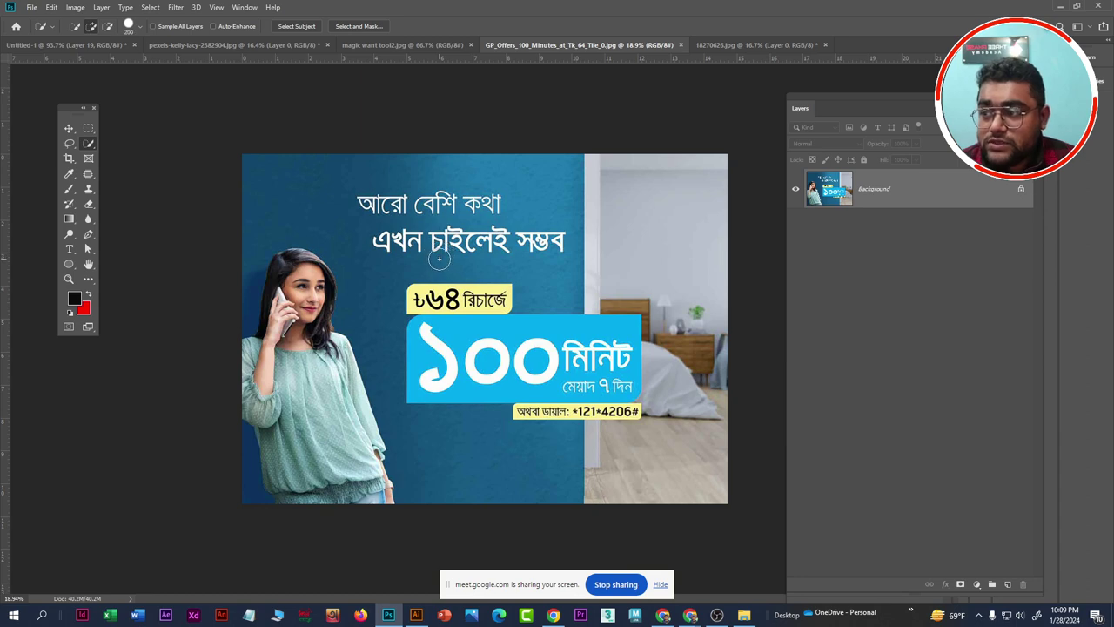
key("bracketleft")
key("bracketleft")
key("bracketleft")
key("bracketleft")
key("bracketleft")
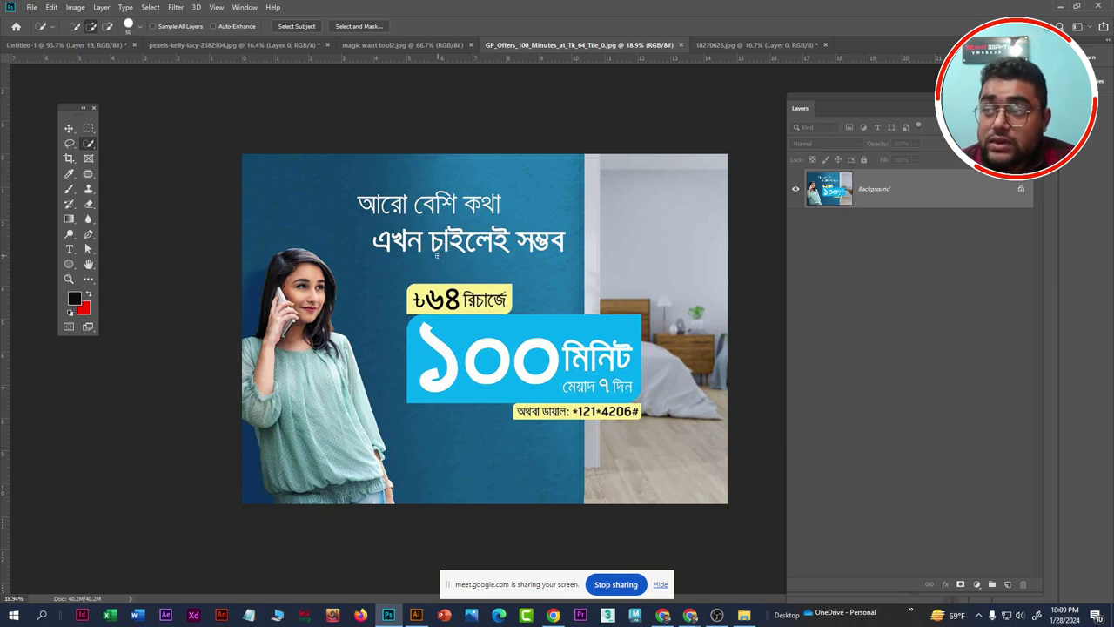
key("bracketright")
key("bracketright")
key("bracketright")
key("bracketright")
key("bracketright")
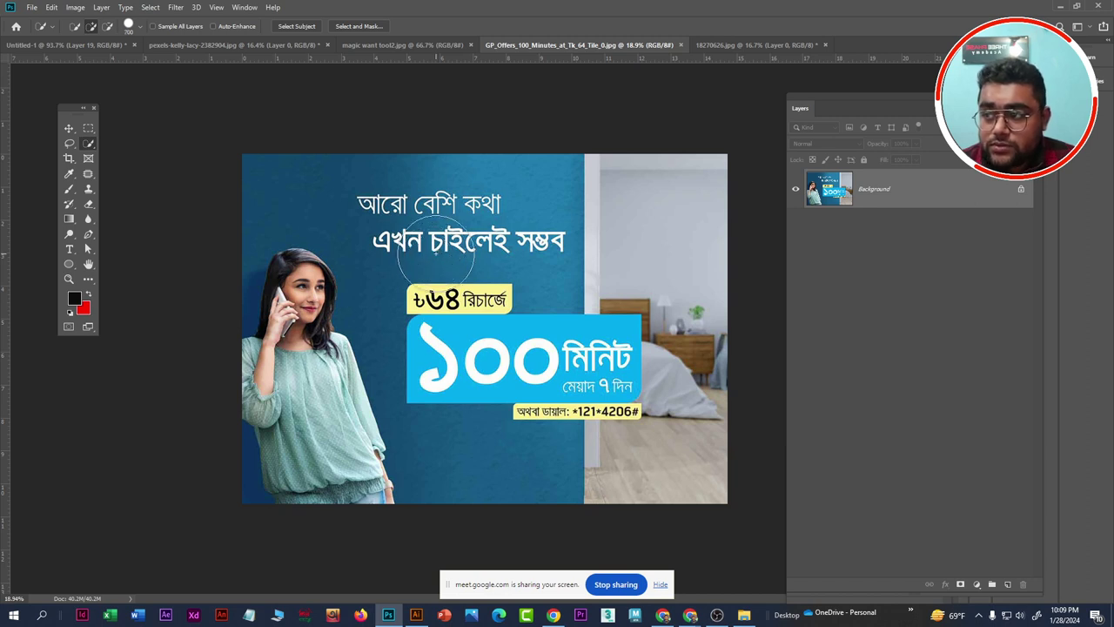
key("bracketright")
key("bracketright")
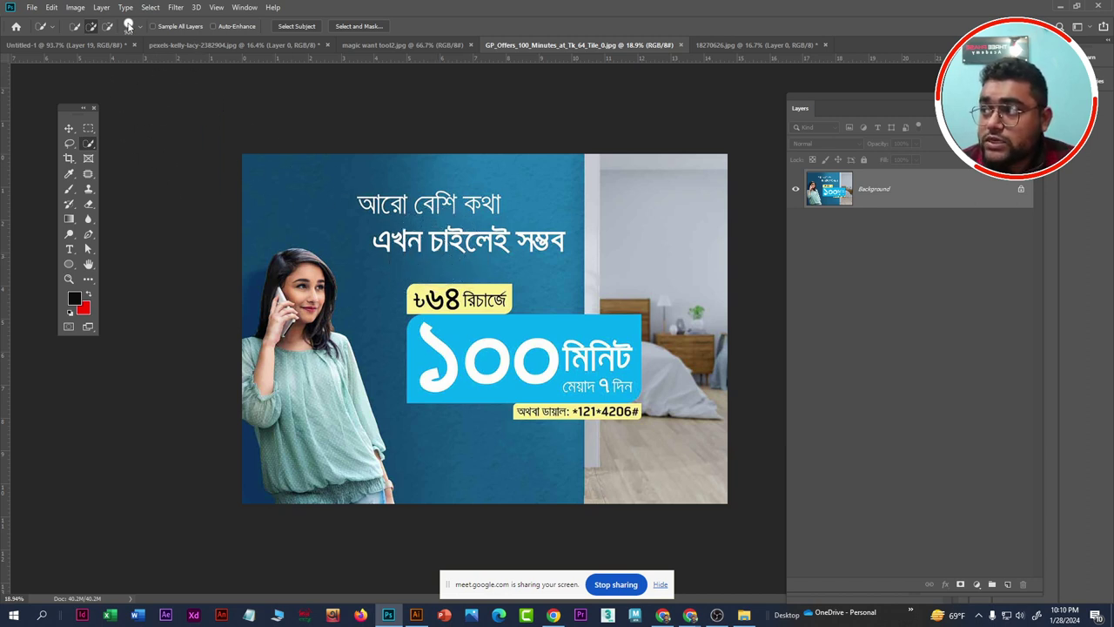
left_click(132, 26)
left_click(111, 59)
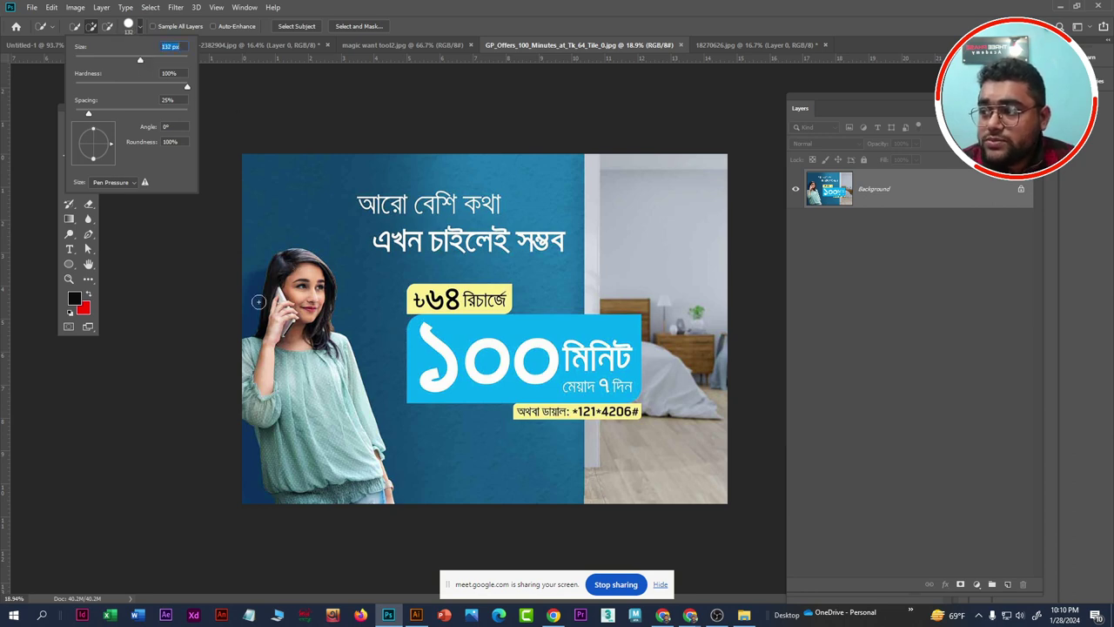
Select the woman's face, hair and lower shirt, excluding the background strip beside her
left_click(305, 301)
mouse_move(304, 301)
left_mouse_down()
mouse_move(301, 287)
mouse_move(379, 491)
left_mouse_up()
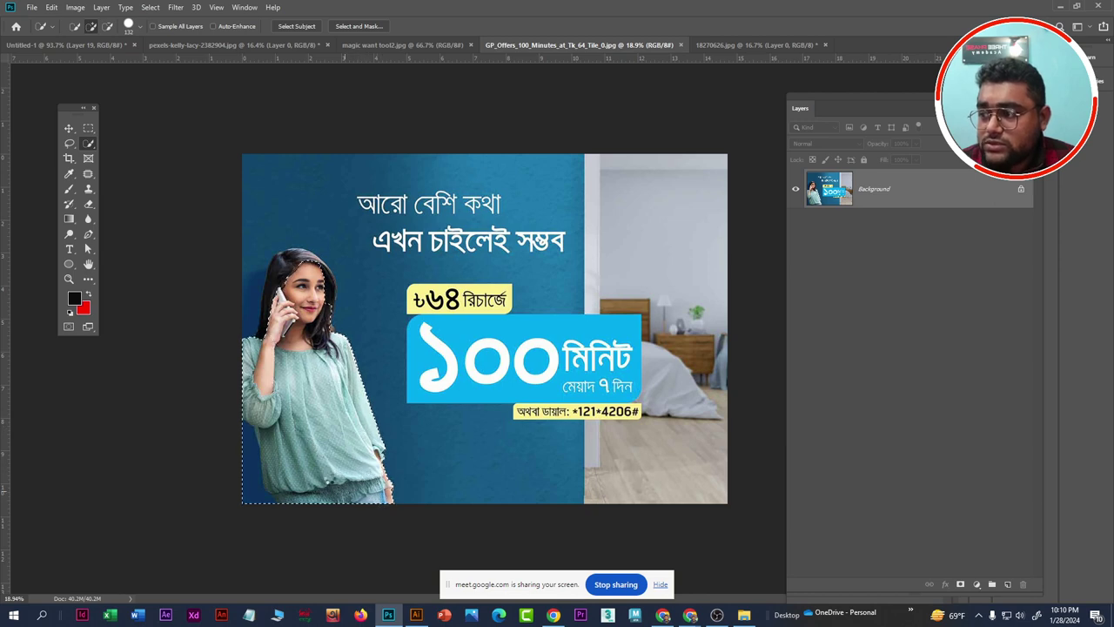
left_click_drag(253, 338, 279, 274)
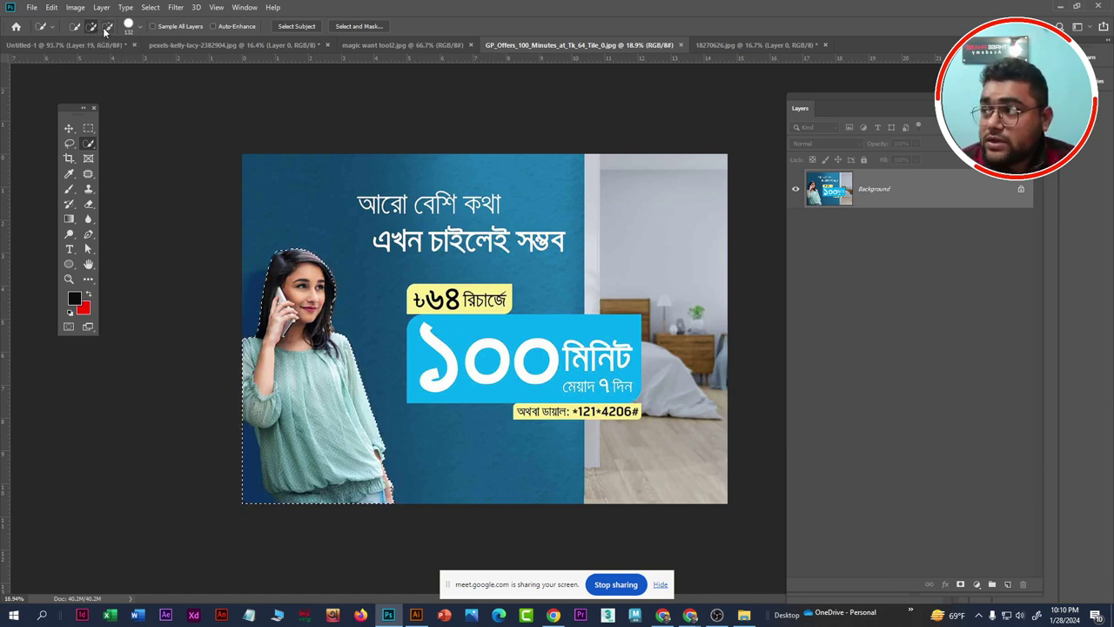
left_click(107, 26)
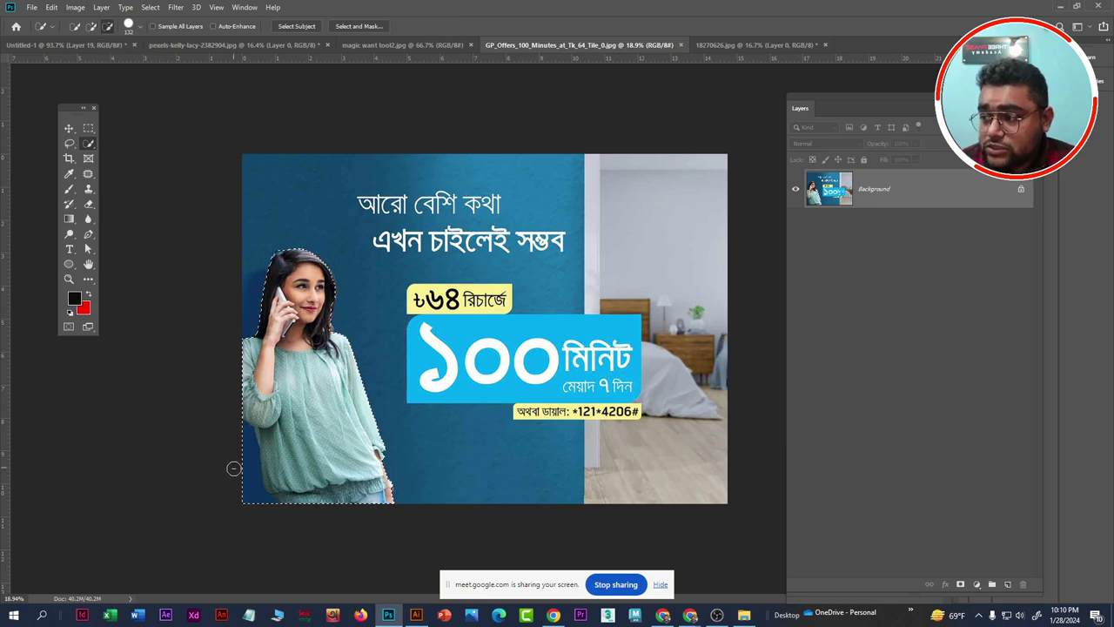
mouse_move(236, 450)
left_mouse_down()
mouse_move(256, 511)
mouse_move(274, 481)
left_mouse_up()
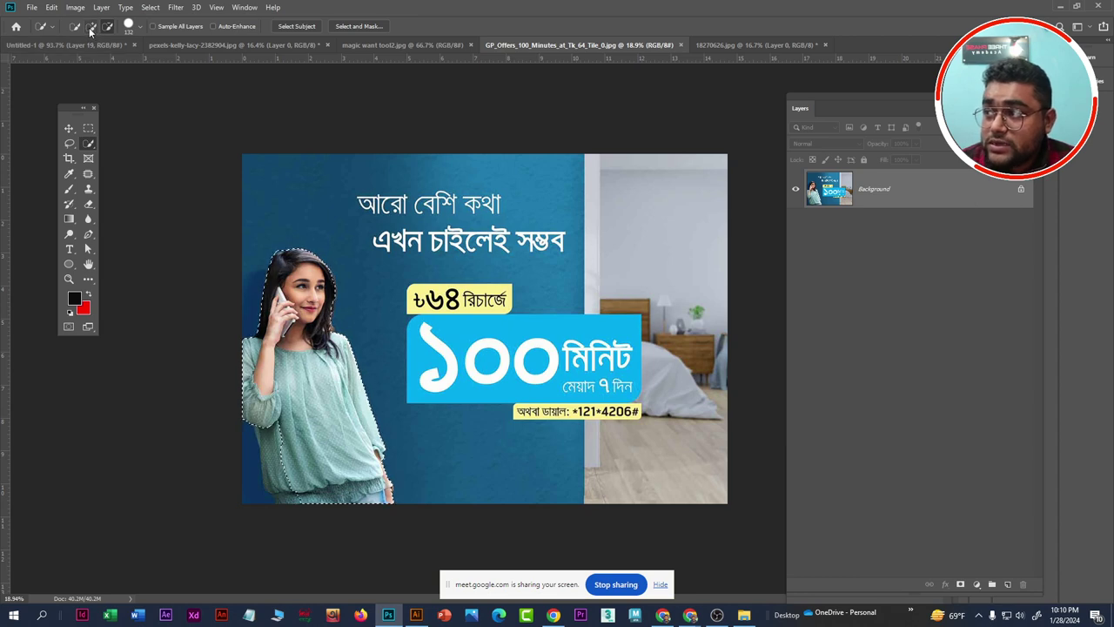
left_click(90, 26)
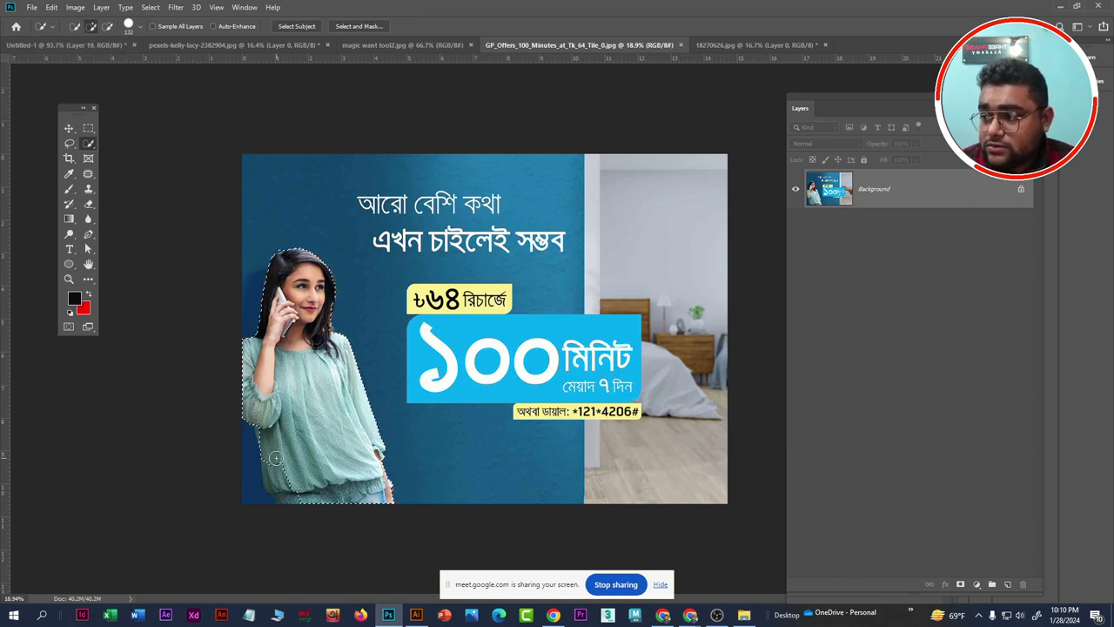
left_click_drag(280, 475, 276, 486)
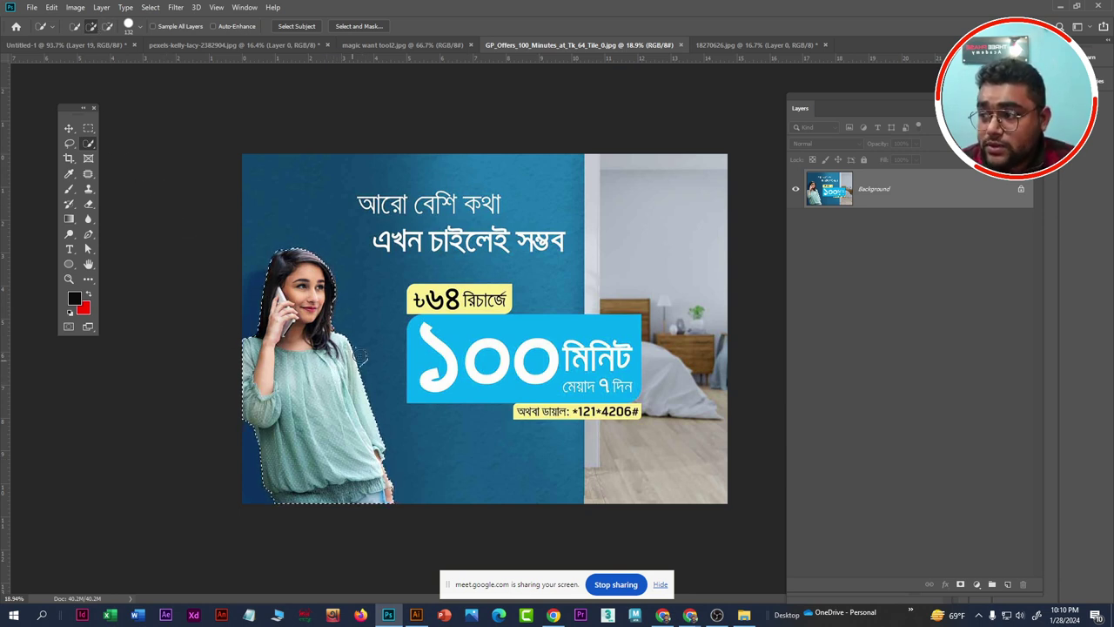
left_click(109, 27)
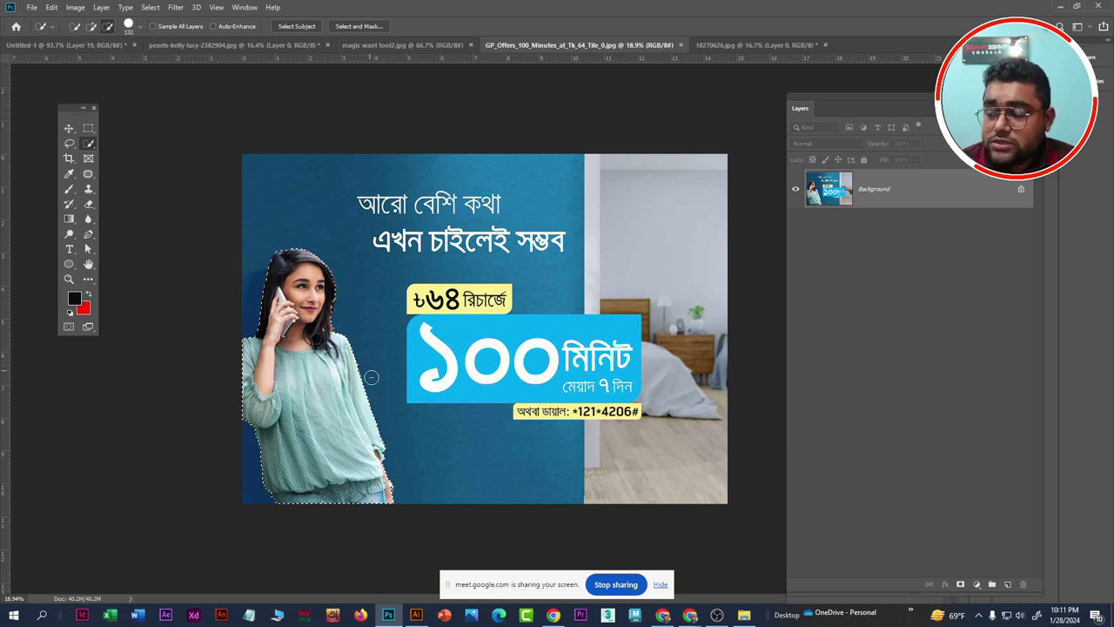
Refine the selection near her shoulder and the headline, then unlock the Background as Layer 0
key("shift")
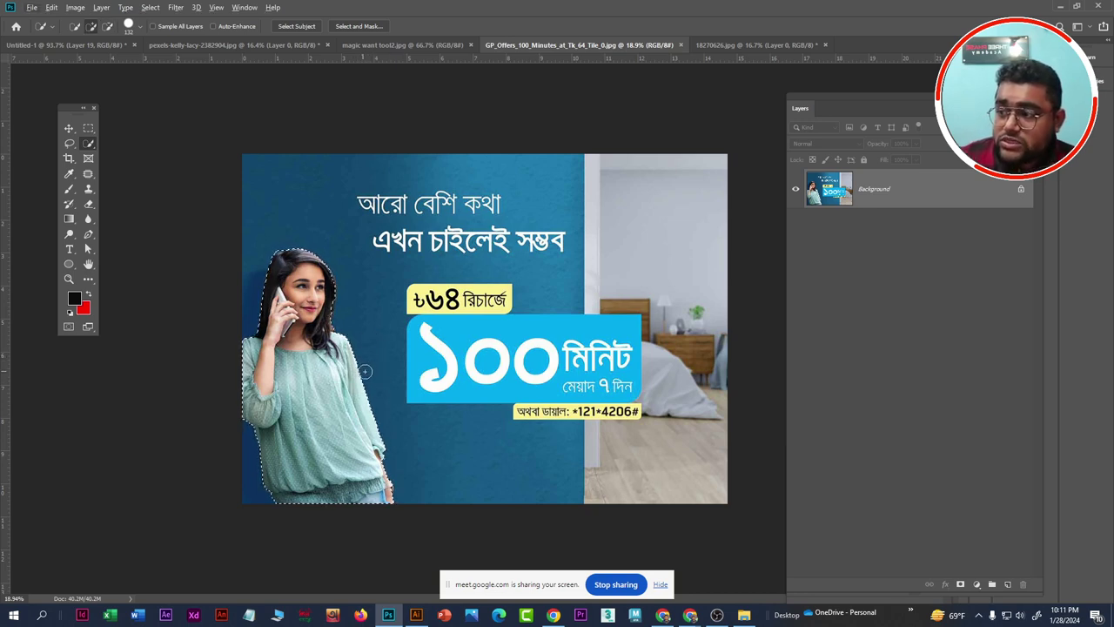
mouse_move(357, 359)
left_mouse_down()
mouse_move(393, 316)
mouse_move(492, 274)
left_mouse_up()
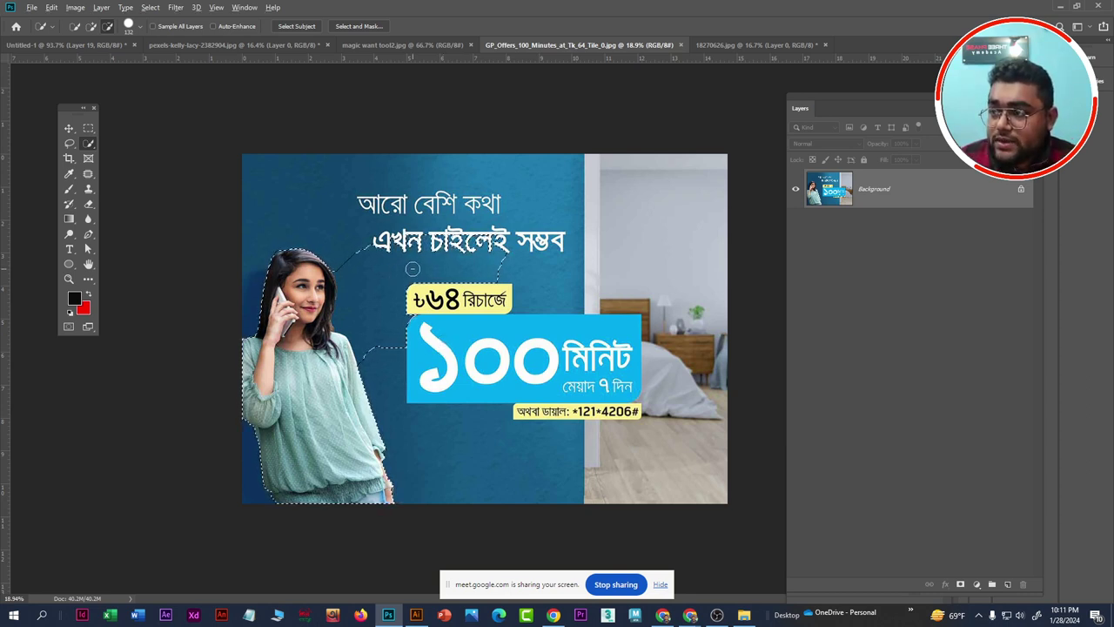
left_click_drag(368, 235, 410, 225)
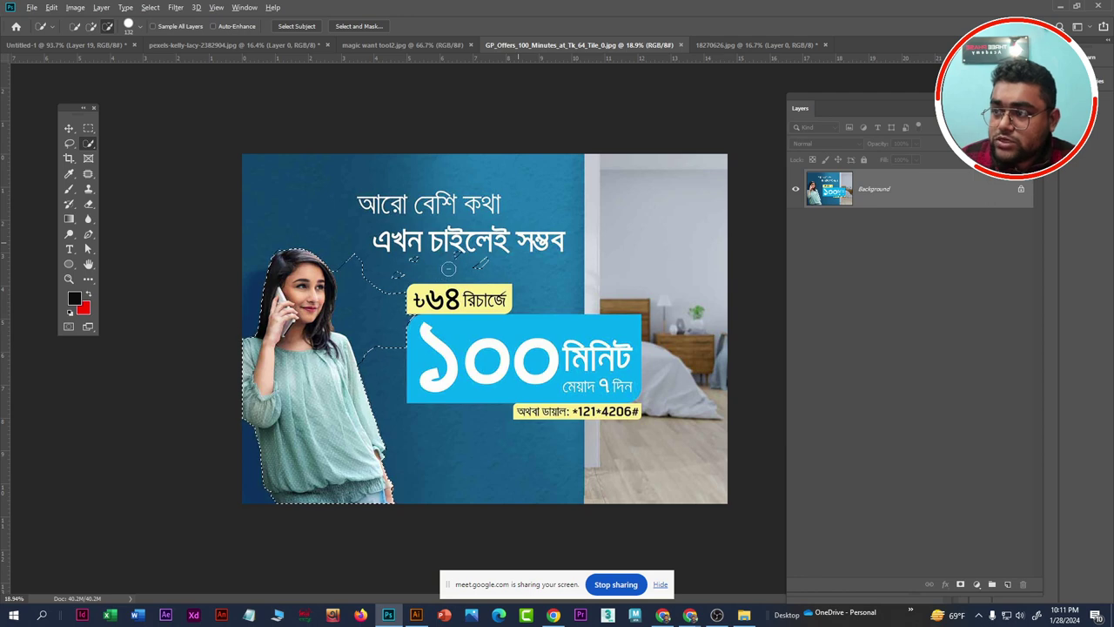
mouse_move(409, 296)
left_mouse_down()
mouse_move(401, 349)
mouse_move(386, 327)
left_mouse_up()
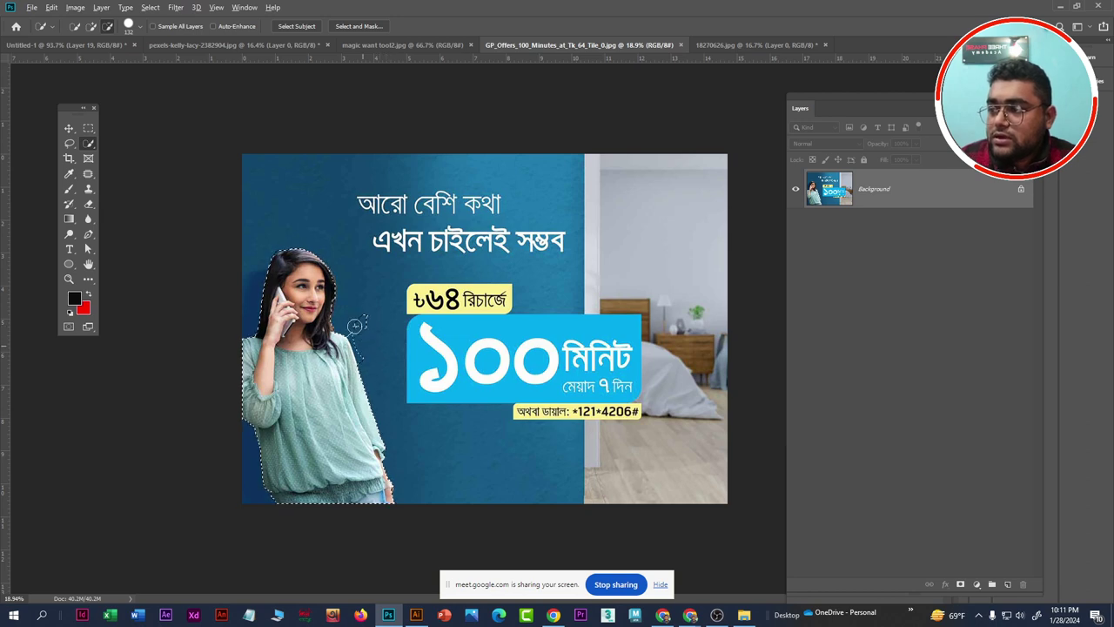
mouse_move(386, 326)
left_mouse_down()
mouse_move(346, 322)
mouse_move(357, 341)
left_mouse_up()
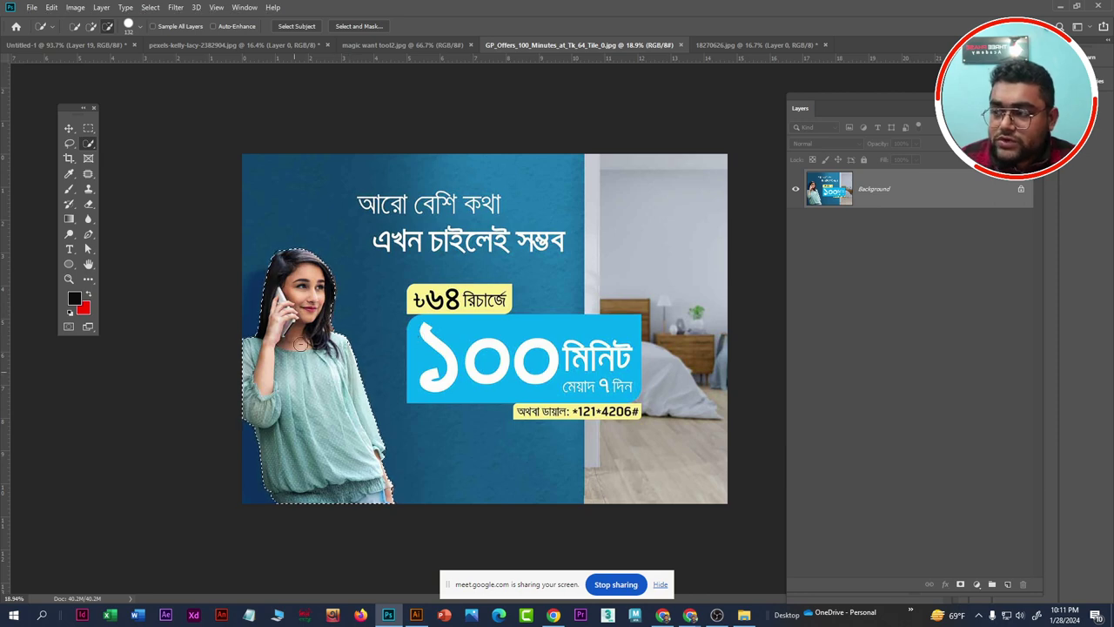
left_click(1022, 192)
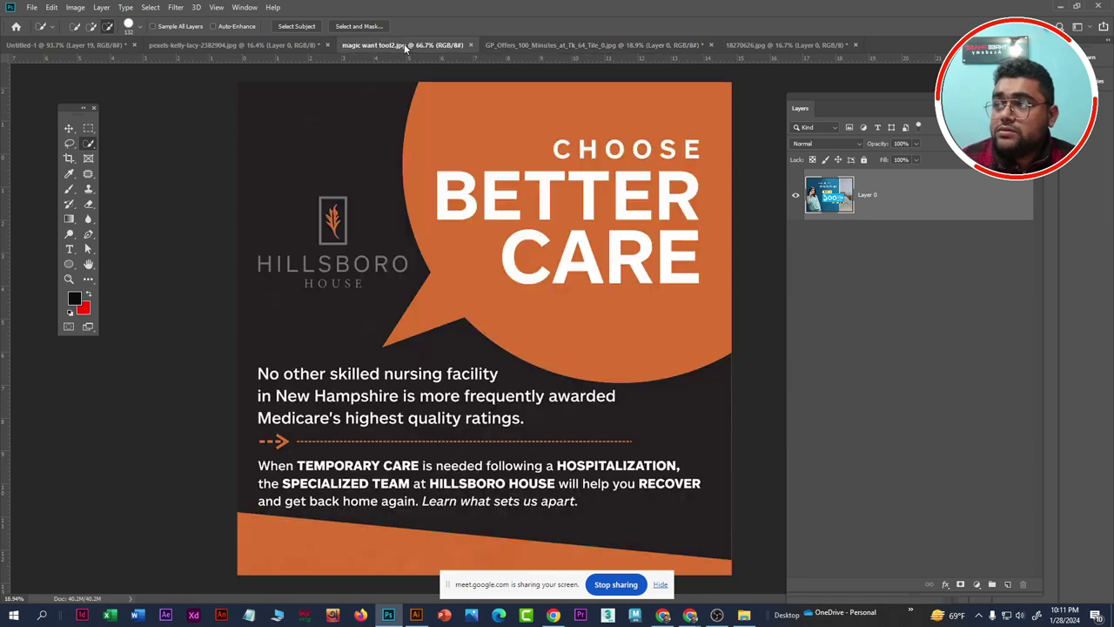
Move through the Hillsboro and tea-field documents to the man-in-suit photo, 18270626.jpg
left_click(404, 44)
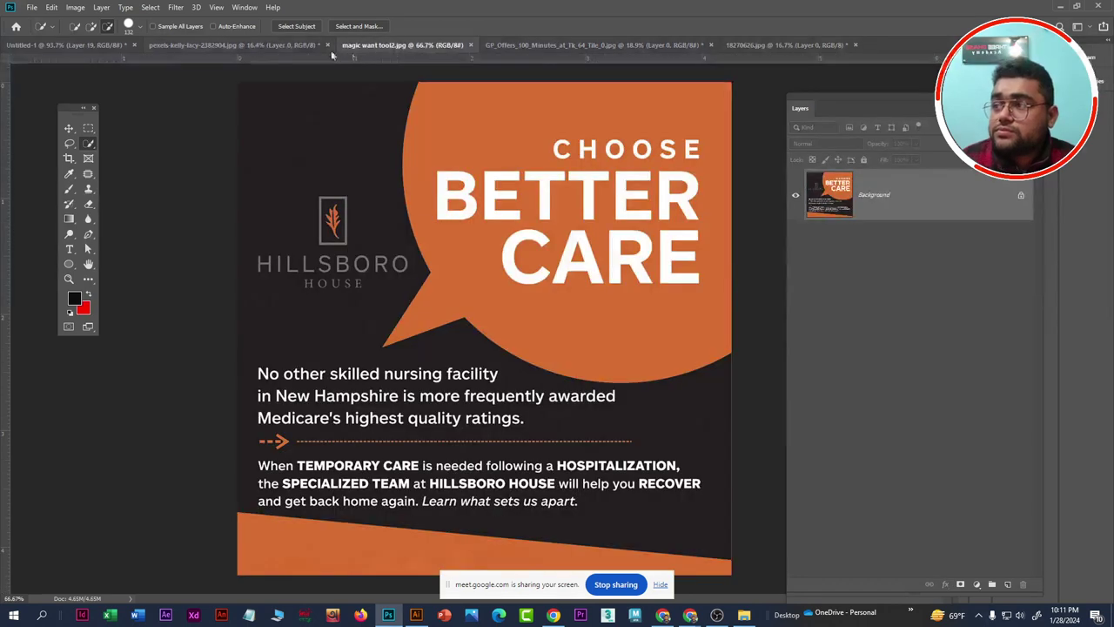
left_click(261, 44)
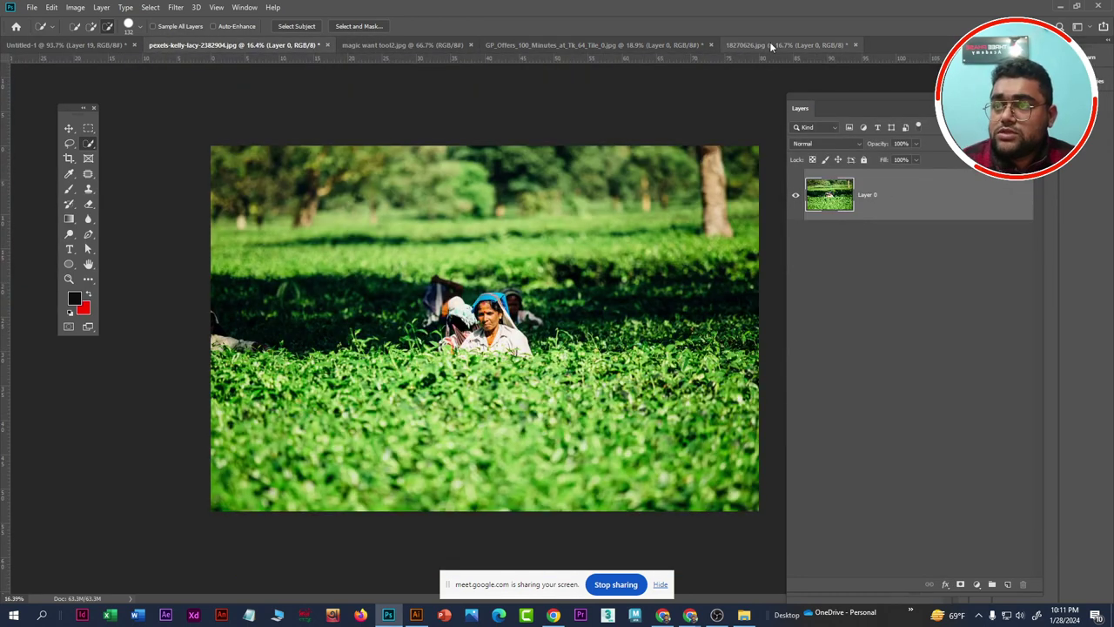
left_click(769, 44)
scroll(383, 318, "down", 2)
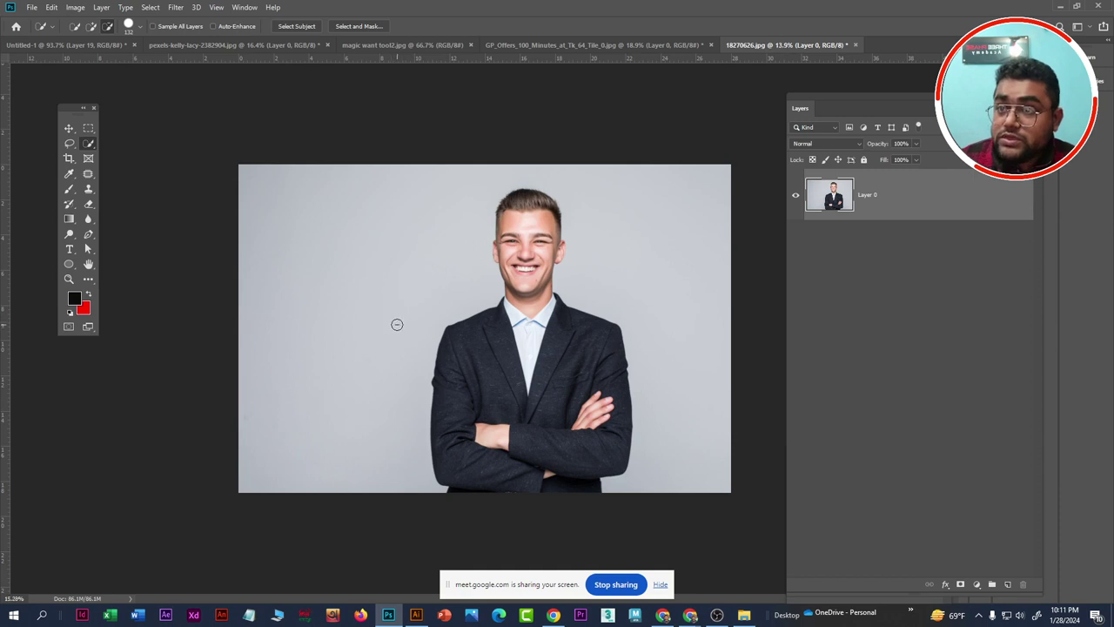
scroll(397, 324, "up", 1)
Paste the woman into the man photo, move her left and scale her to about 146%
key("ctrl+v")
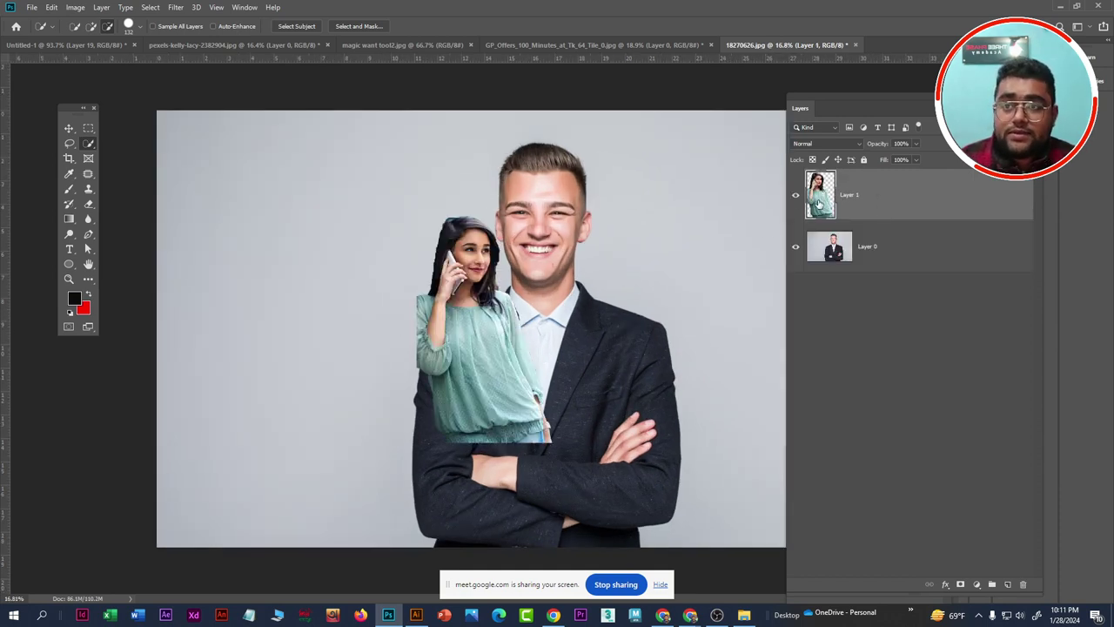
left_click(69, 131)
left_click_drag(485, 388, 228, 388)
key("ctrl+t")
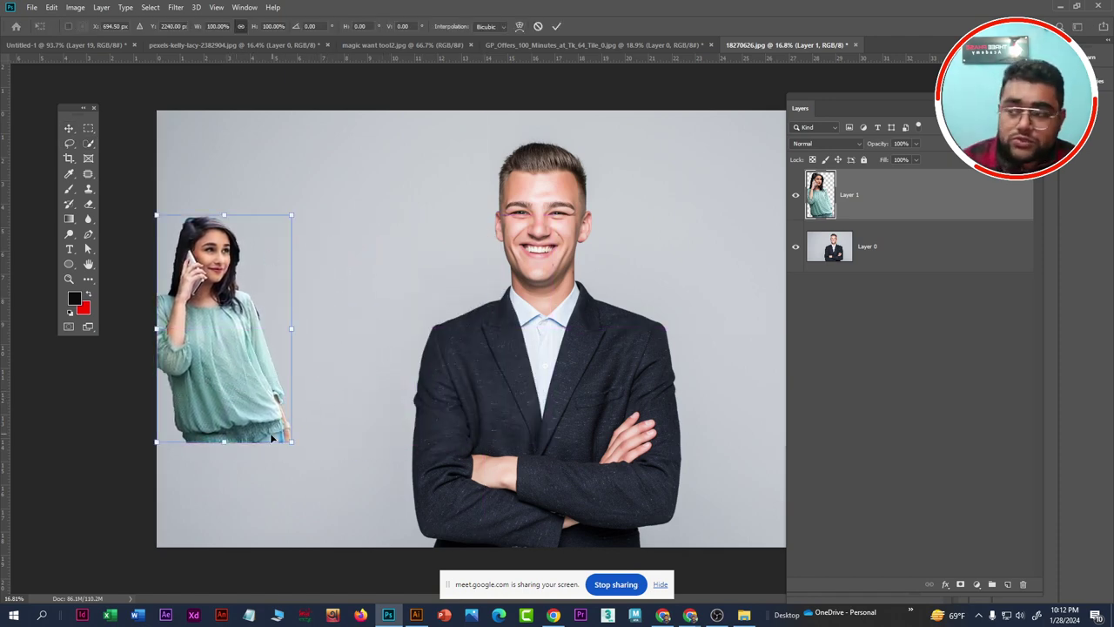
left_click_drag(292, 442, 355, 548)
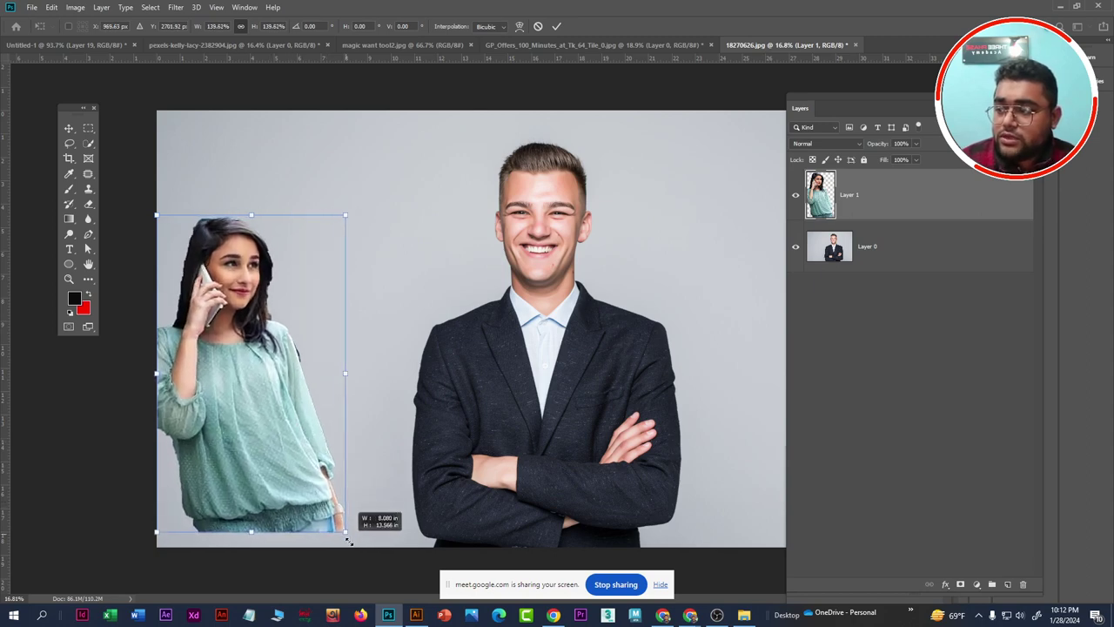
key("Return")
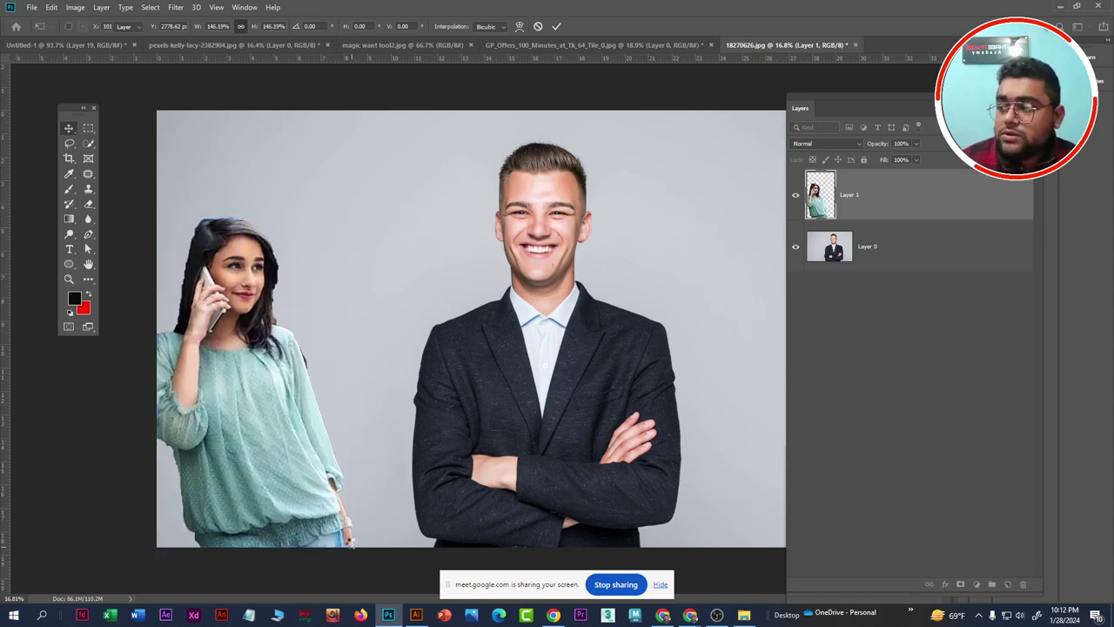
Inspect the enlarged woman's face up close, then return to the GP banner
scroll(289, 444, "down", 1)
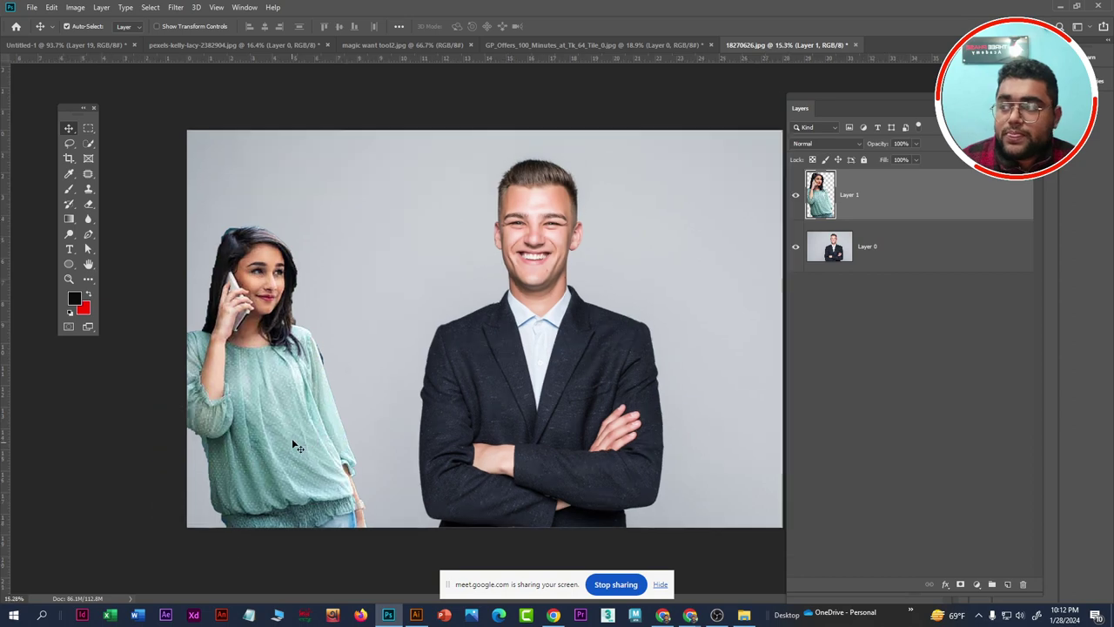
scroll(292, 438, "down", 1)
scroll(182, 253, "up", 2)
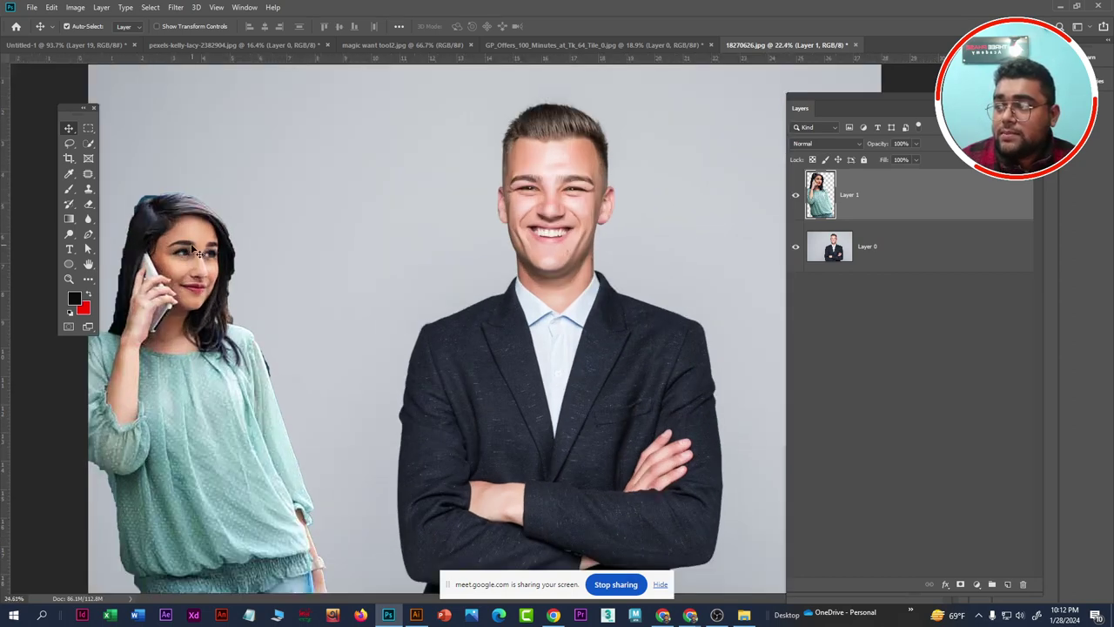
scroll(229, 281, "up", 2)
scroll(299, 348, "up", 2)
scroll(358, 289, "up", 2)
left_click_drag(358, 289, 632, 376)
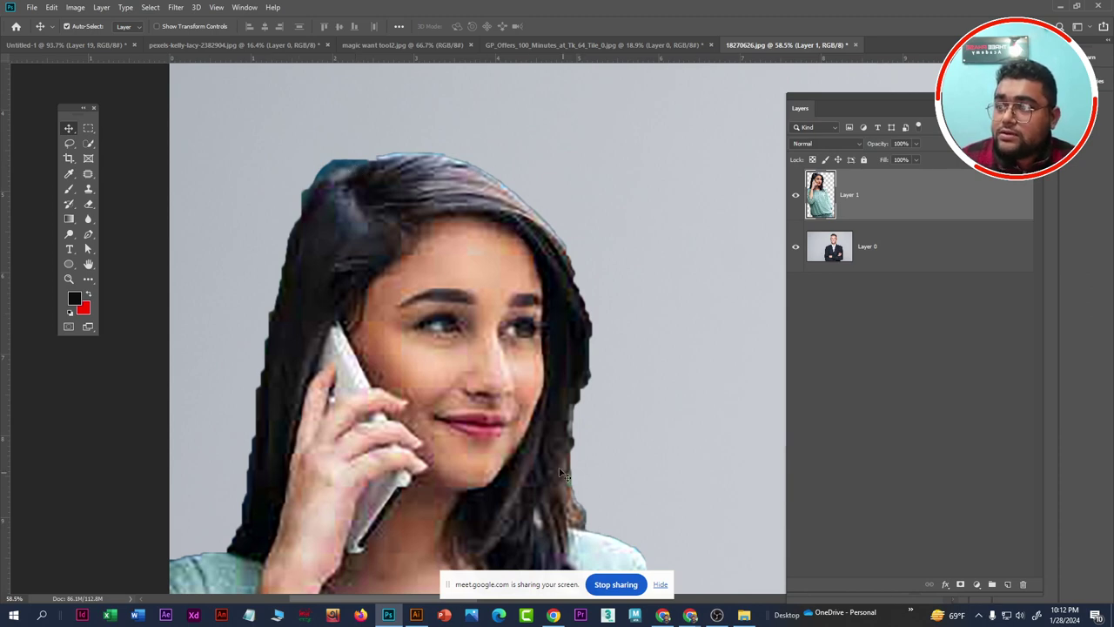
scroll(568, 365, "up", 1)
scroll(570, 367, "down", 3)
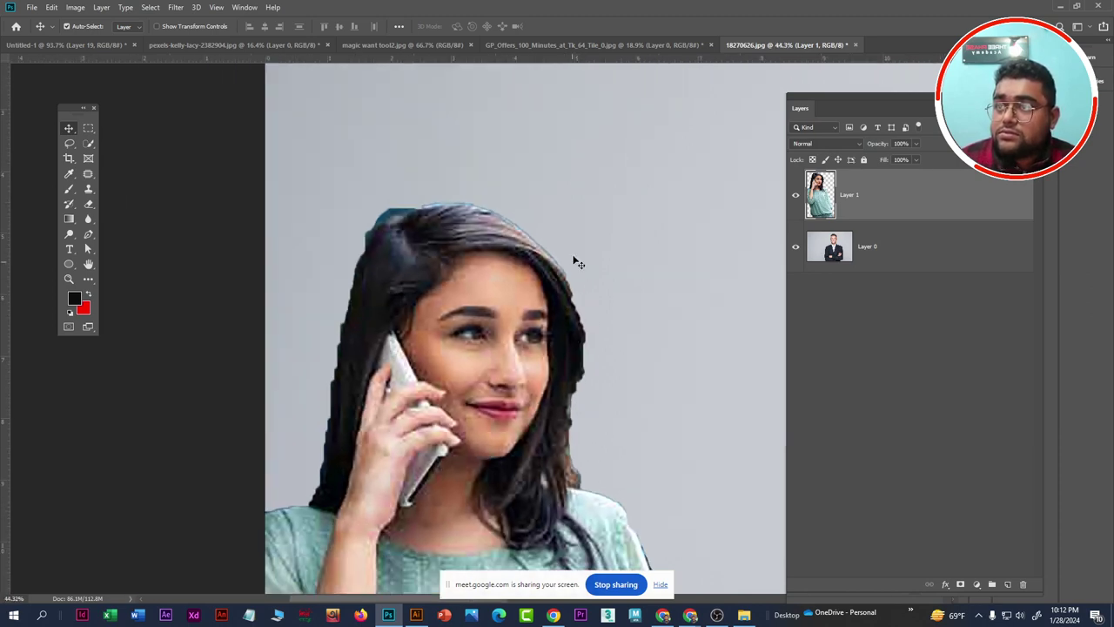
scroll(448, 373, "down", 4)
scroll(479, 389, "down", 4)
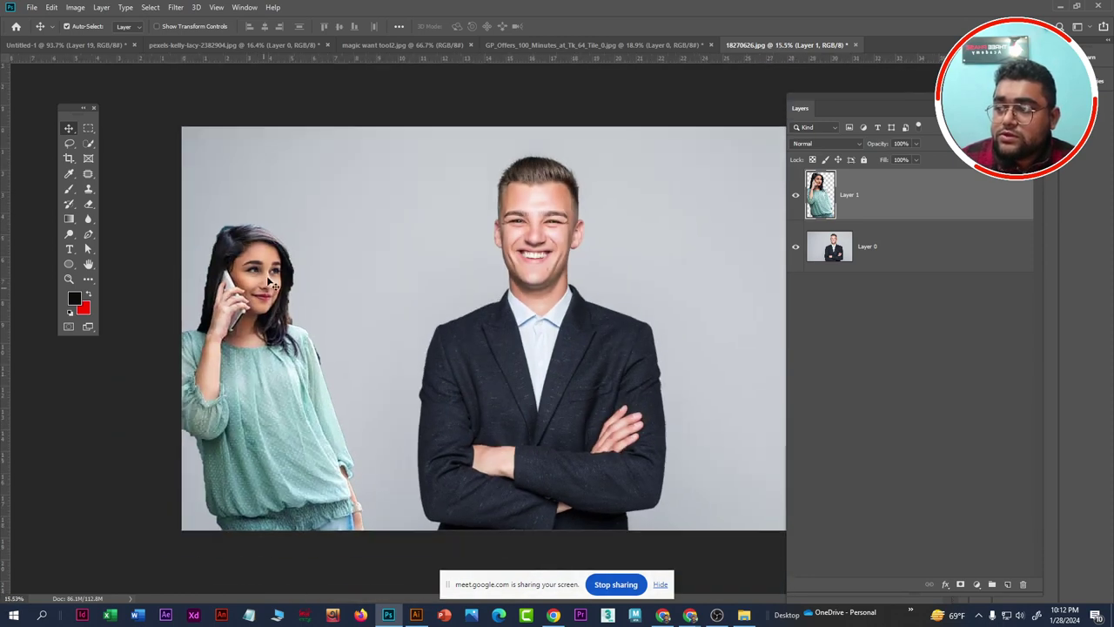
scroll(478, 320, "up", 1)
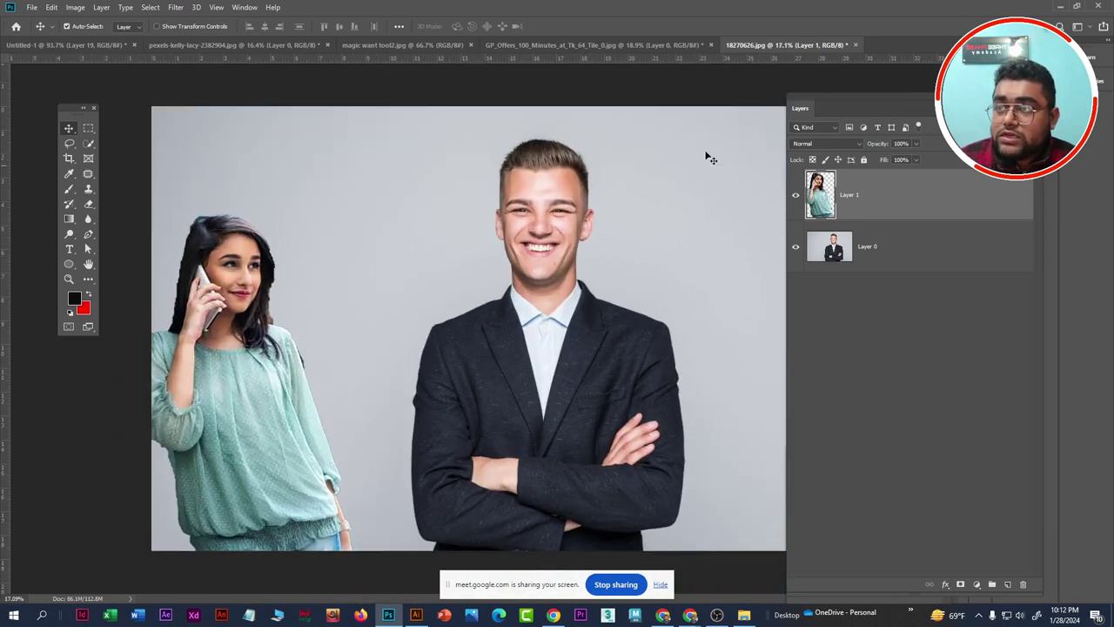
left_click(638, 40)
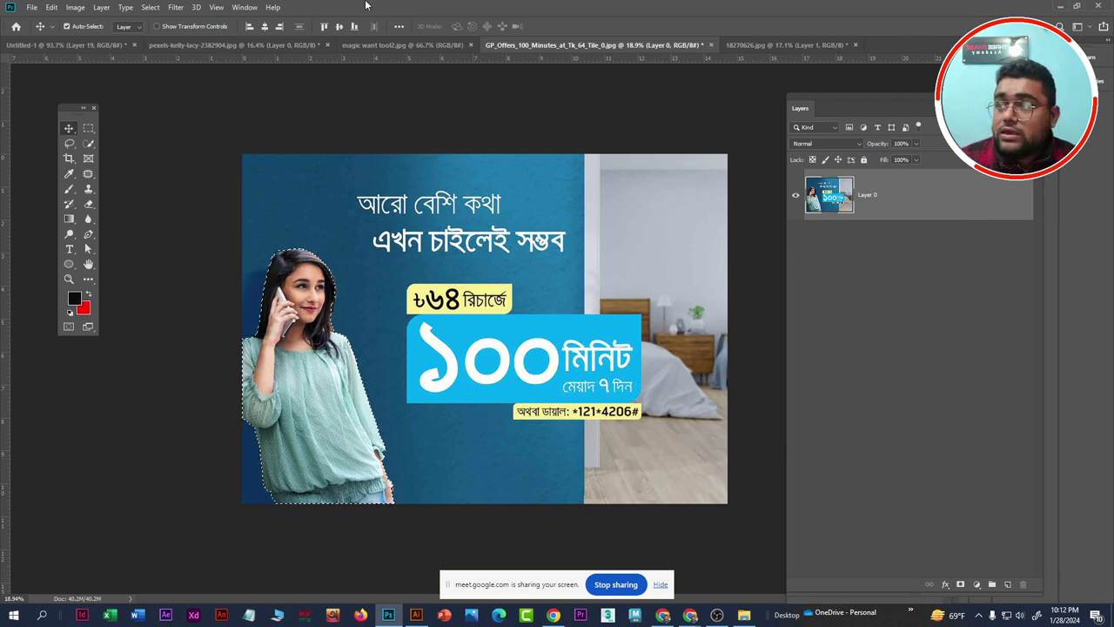
Feather the woman's selection with a 5-pixel radius, then bring up 18270626.jpg
left_click(150, 8)
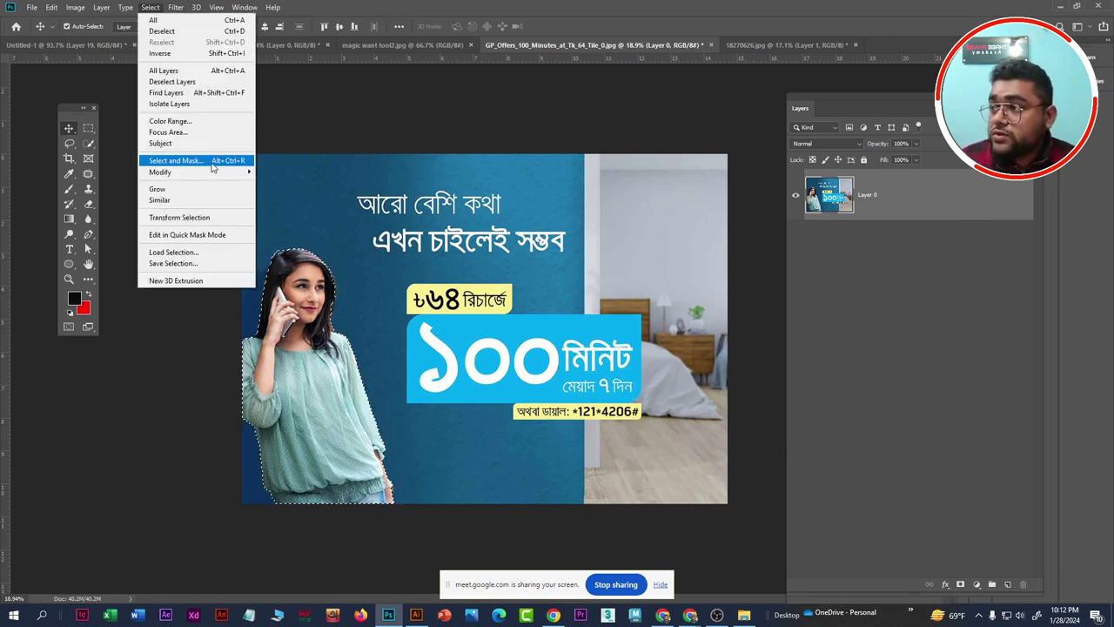
mouse_move(160, 173)
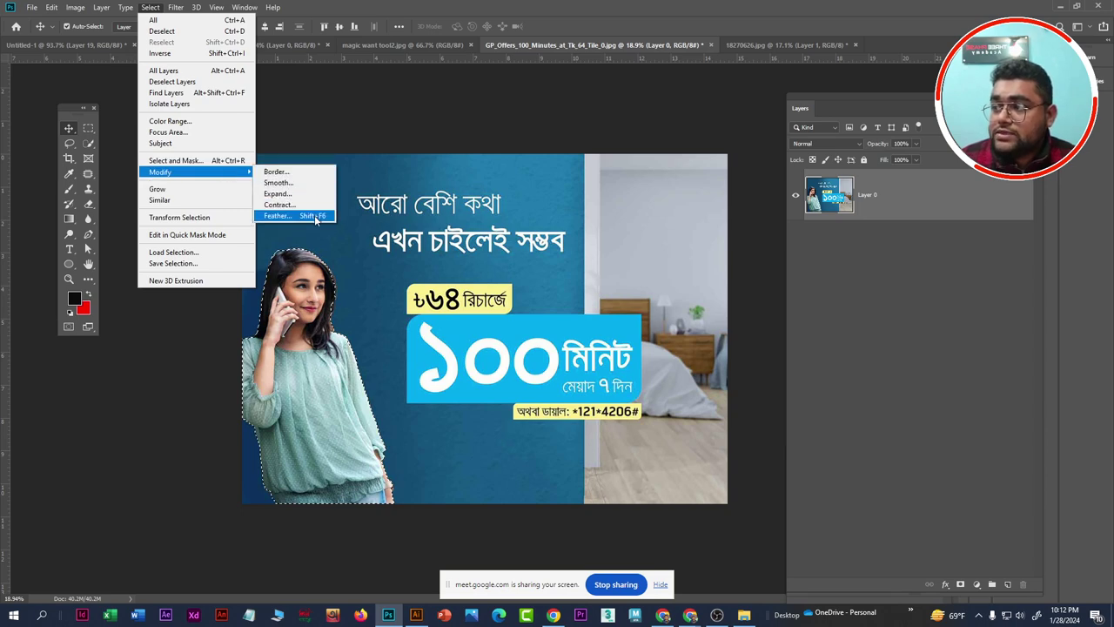
left_click(291, 215)
type("5")
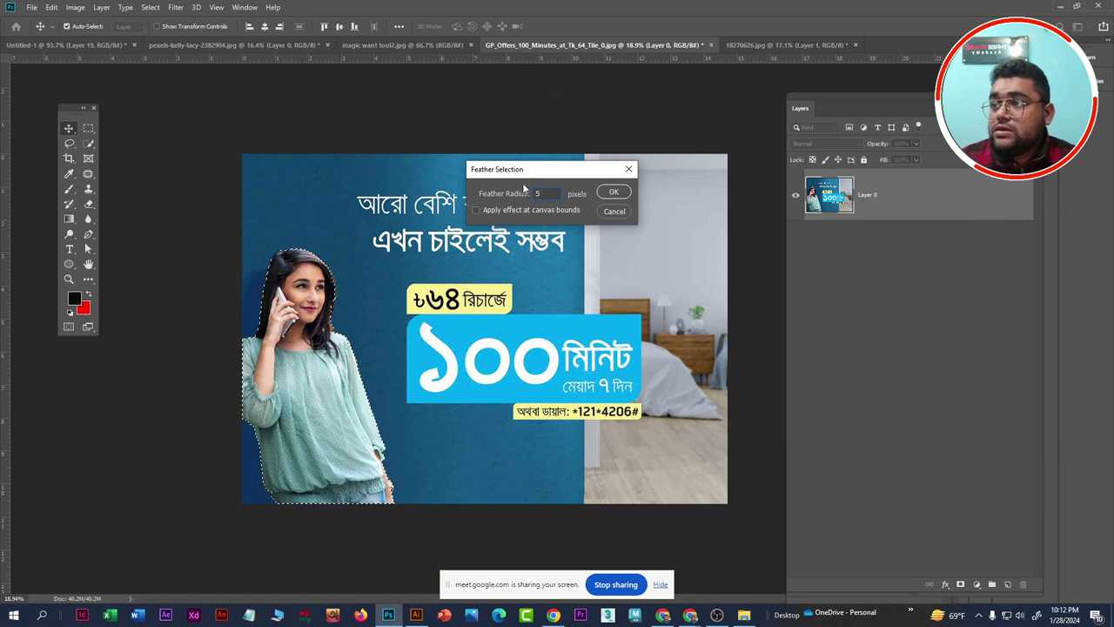
left_click(612, 194)
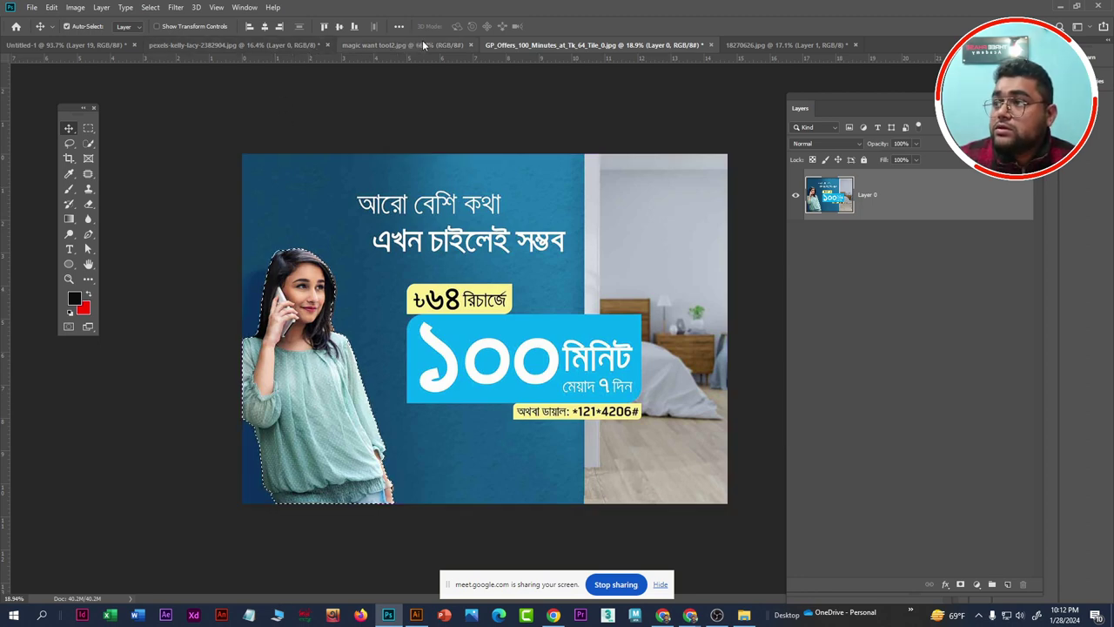
left_click_drag(422, 40, 438, 366)
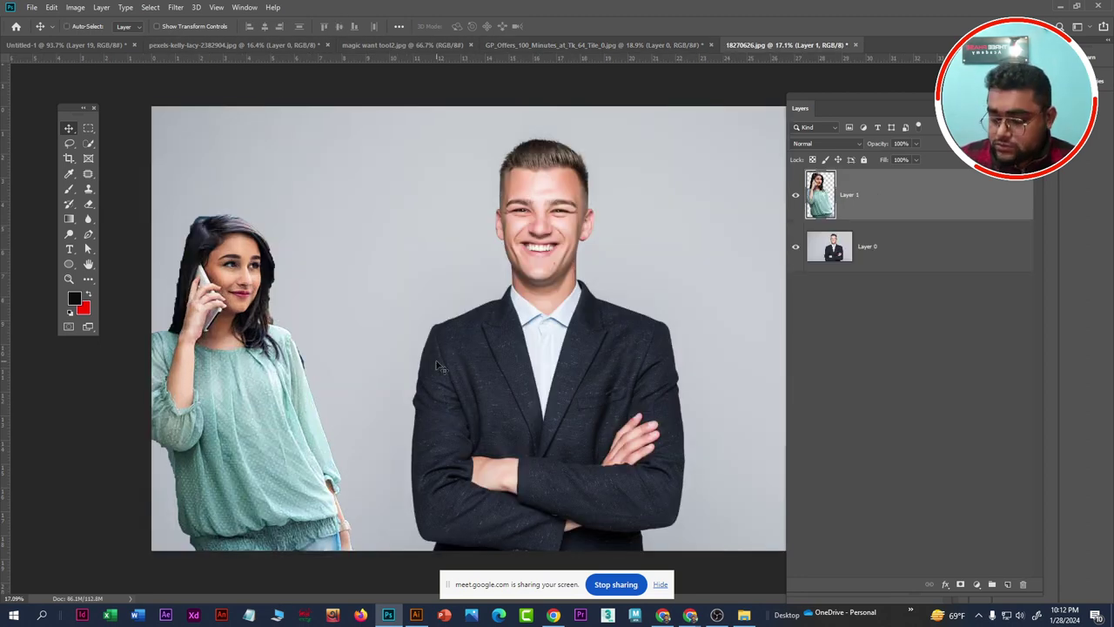
Paste the feathered woman as Layer 2 and move it up and left
key("ctrl+v")
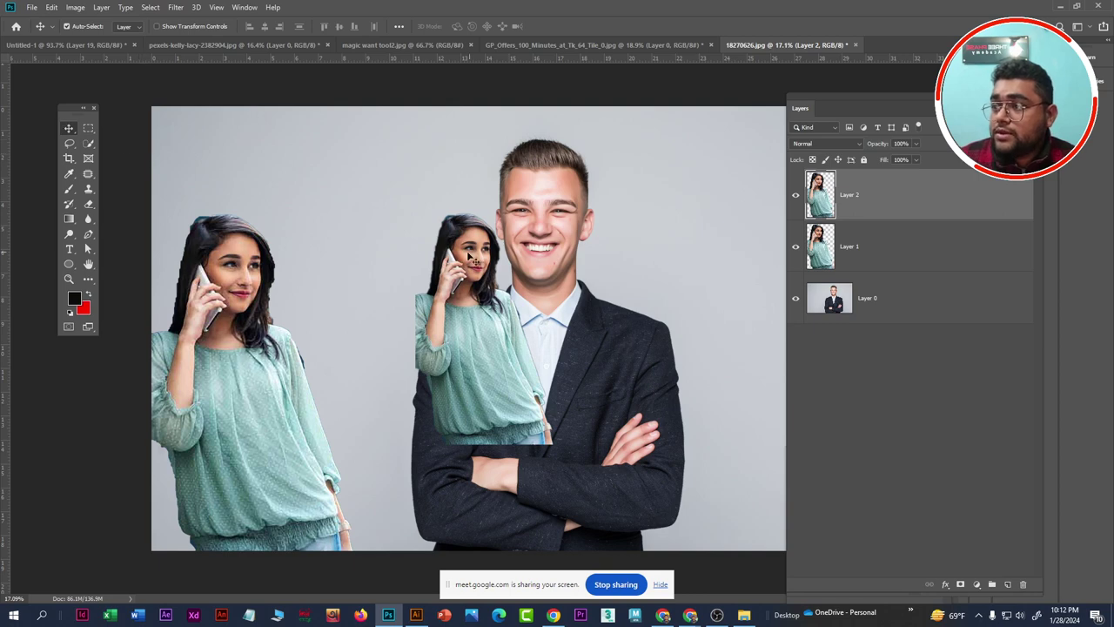
left_click_drag(470, 257, 278, 219)
scroll(242, 222, "up", 5)
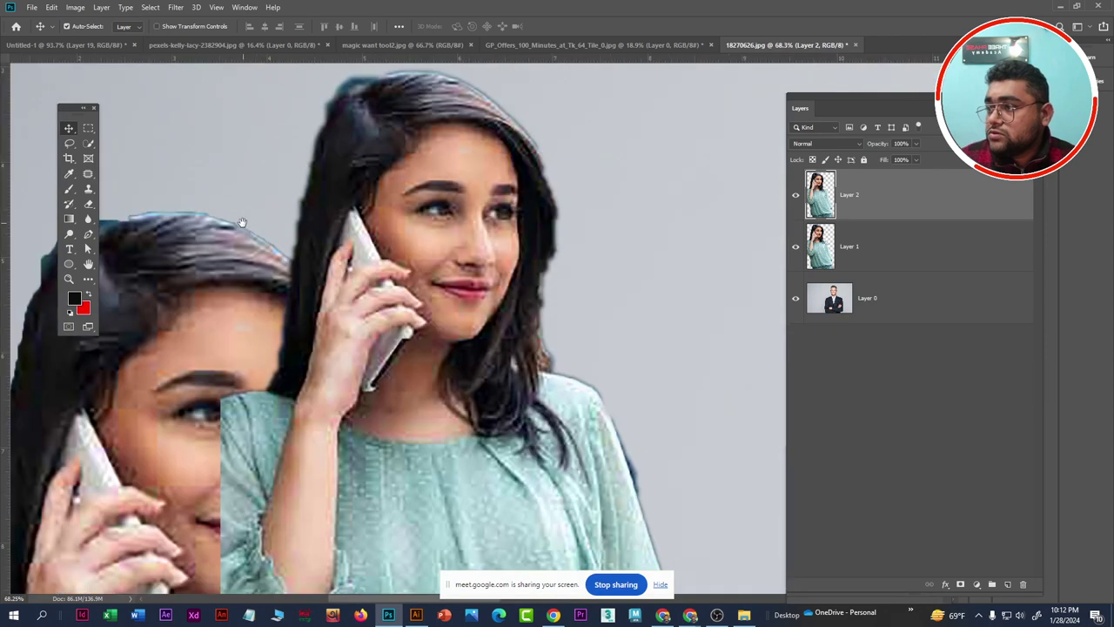
scroll(242, 222, "up", 2)
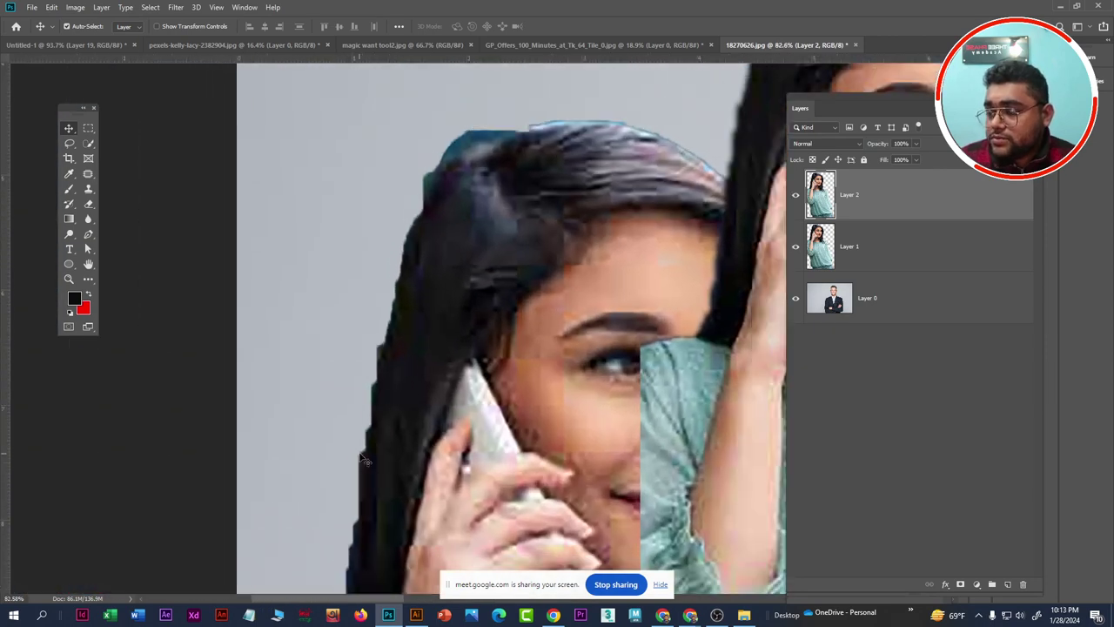
scroll(349, 443, "down", 1)
scroll(517, 333, "down", 2)
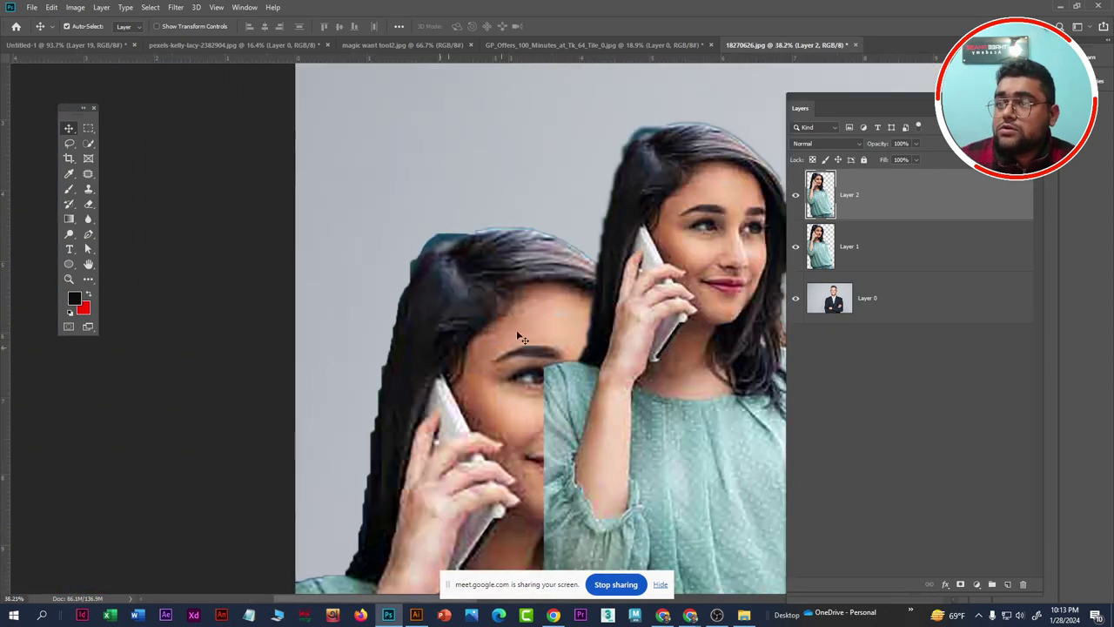
scroll(583, 222, "down", 2)
scroll(583, 222, "up", 2)
scroll(579, 235, "up", 2)
scroll(573, 256, "up", 2)
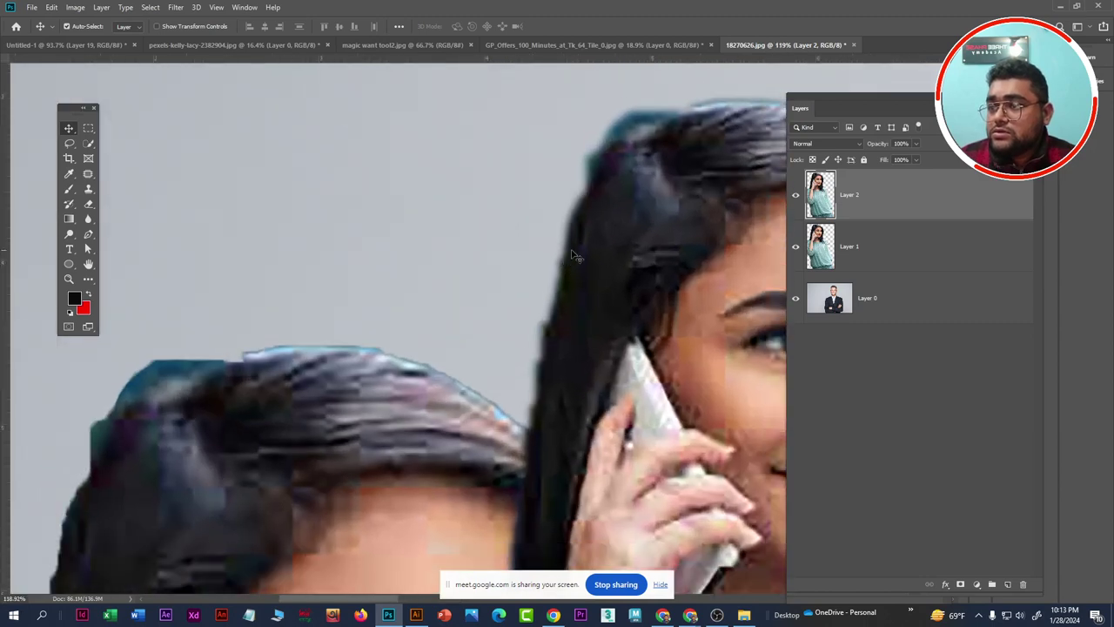
Zoom in and out to compare both woman copies beside the man
scroll(570, 222, "up", 2)
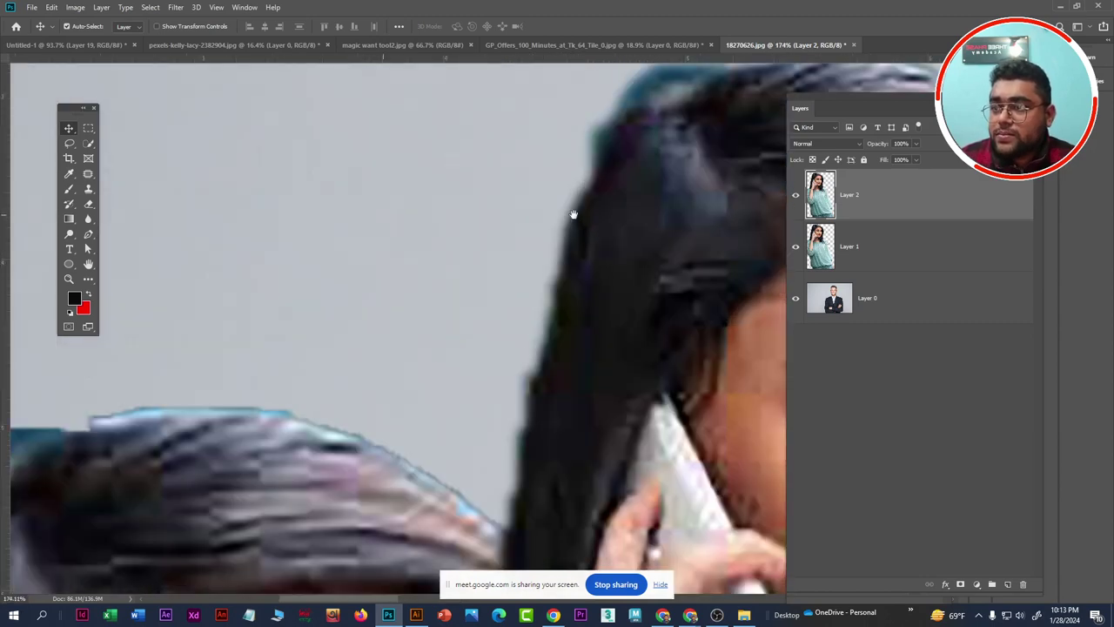
scroll(570, 218, "up", 2)
scroll(561, 261, "down", 3)
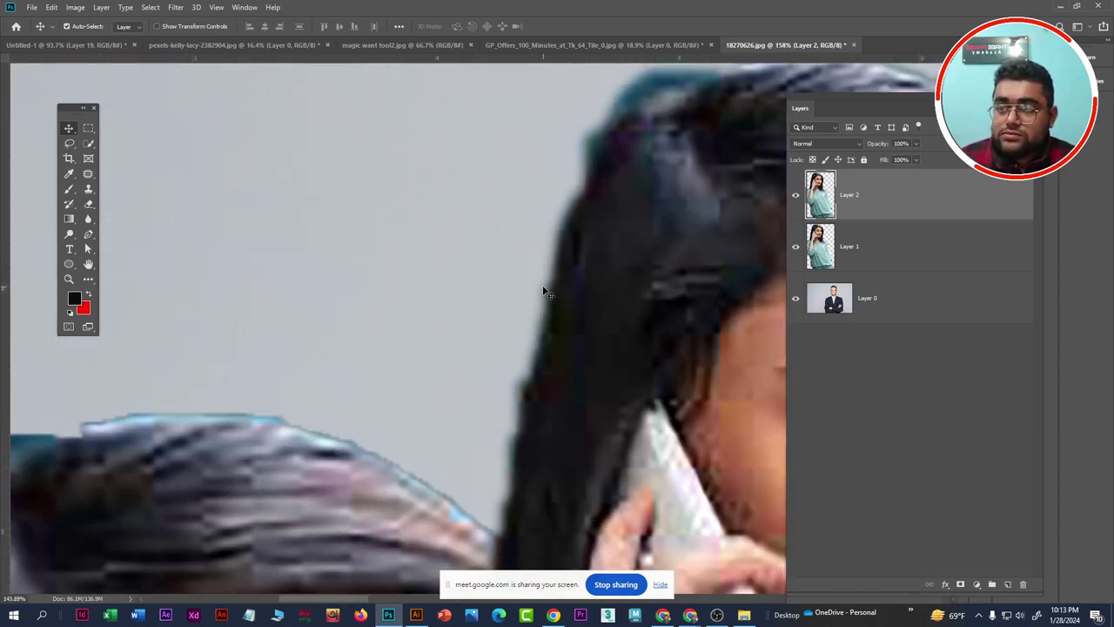
scroll(540, 292, "down", 1)
scroll(549, 287, "down", 1)
scroll(553, 287, "down", 2)
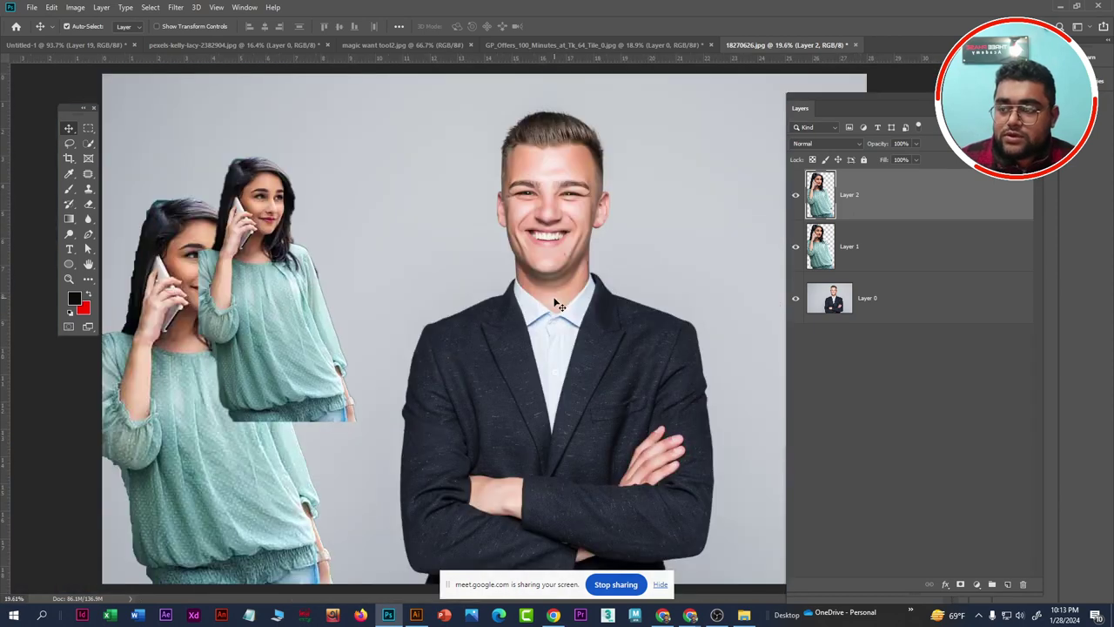
scroll(501, 307, "down", 1)
scroll(385, 431, "down", 1)
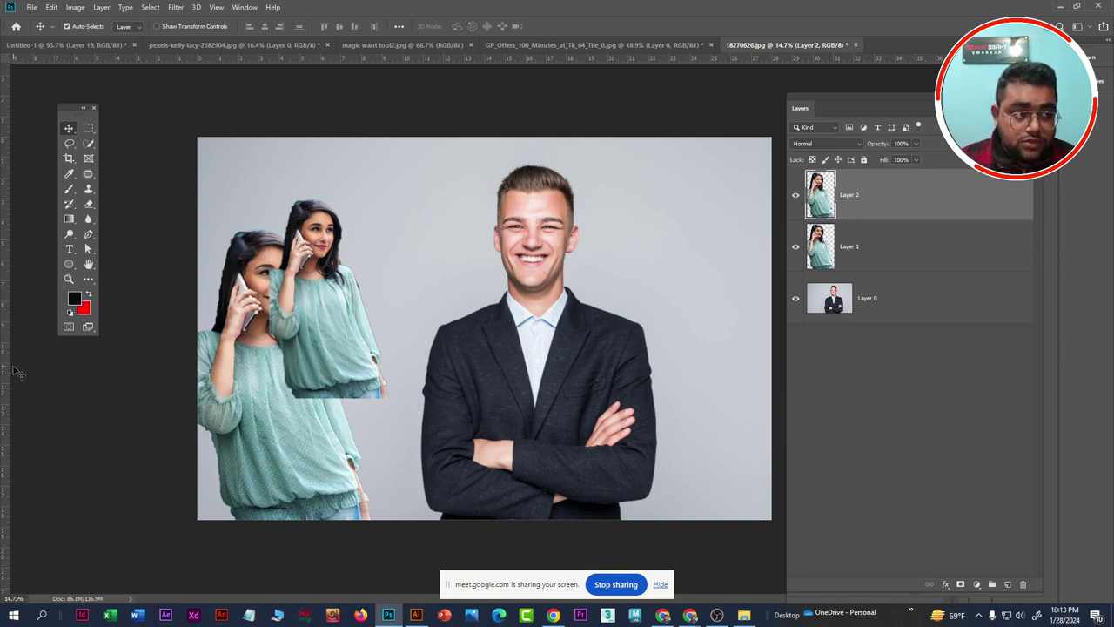
scroll(19, 370, "down", 4)
scroll(21, 371, "down", 2)
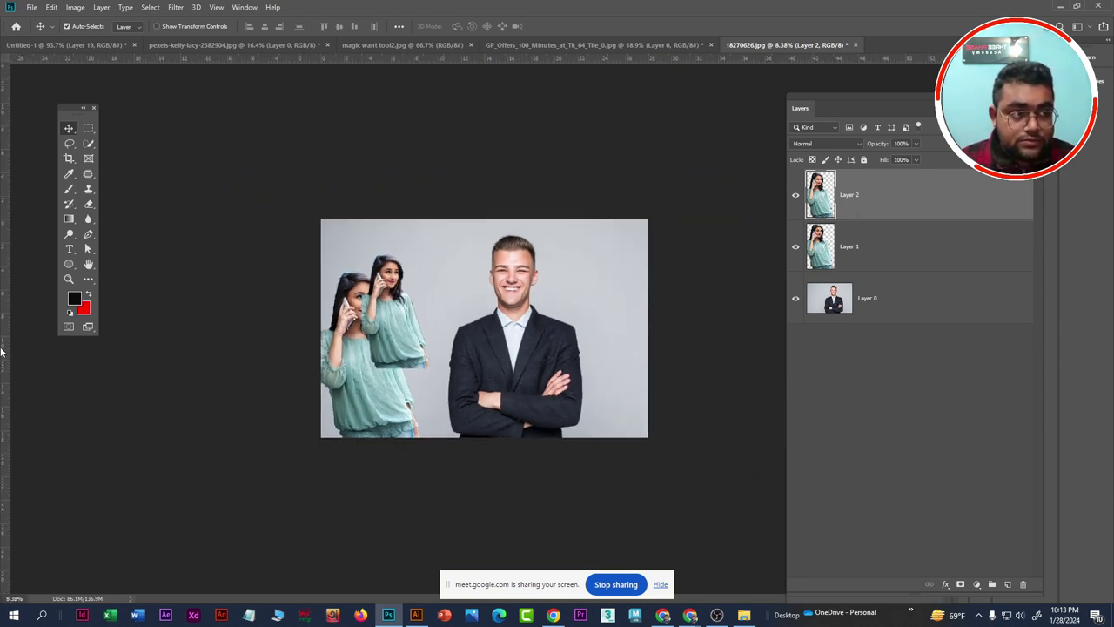
scroll(5, 348, "up", 3)
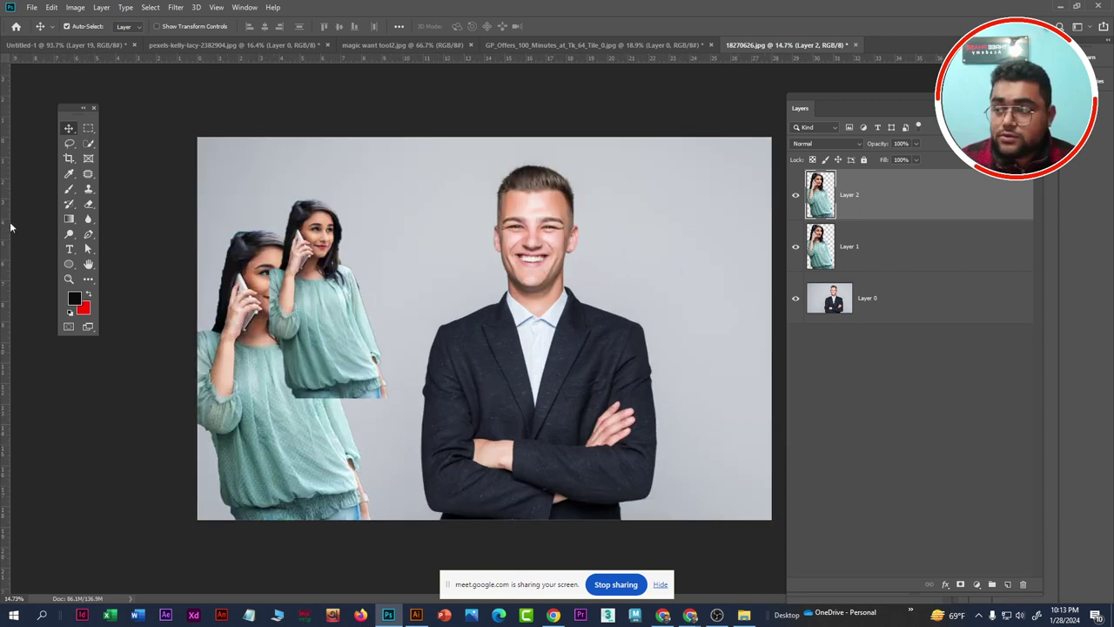
Delete Layer 2 and Layer 1 so only the man remains, and pick Quick Selection
left_click_drag(309, 327, 323, 346)
key("Delete")
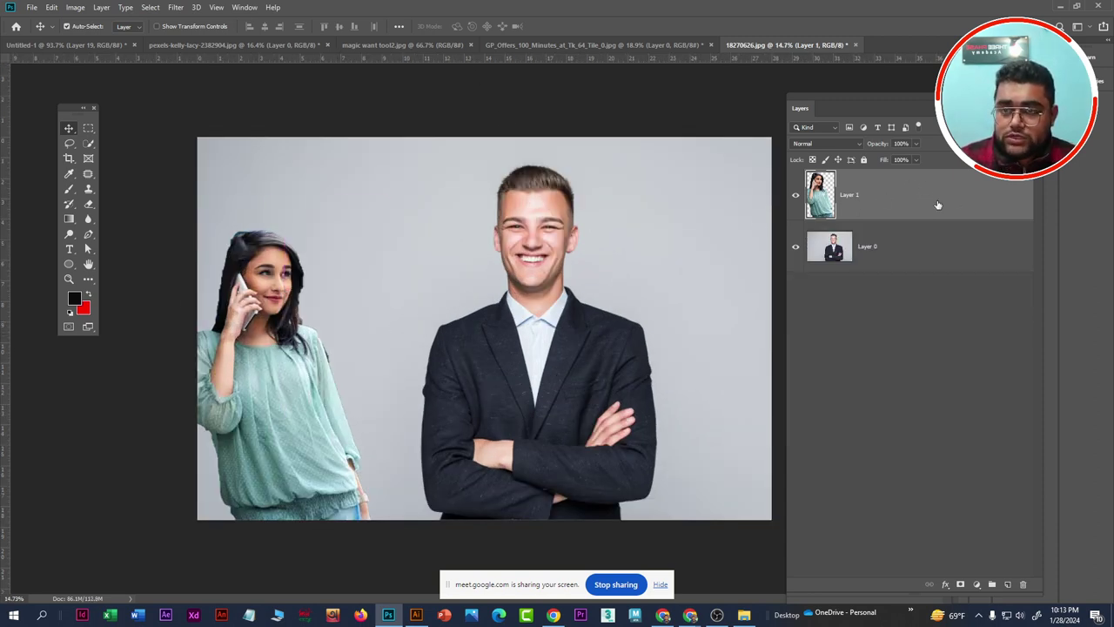
left_click(795, 197)
key("Delete")
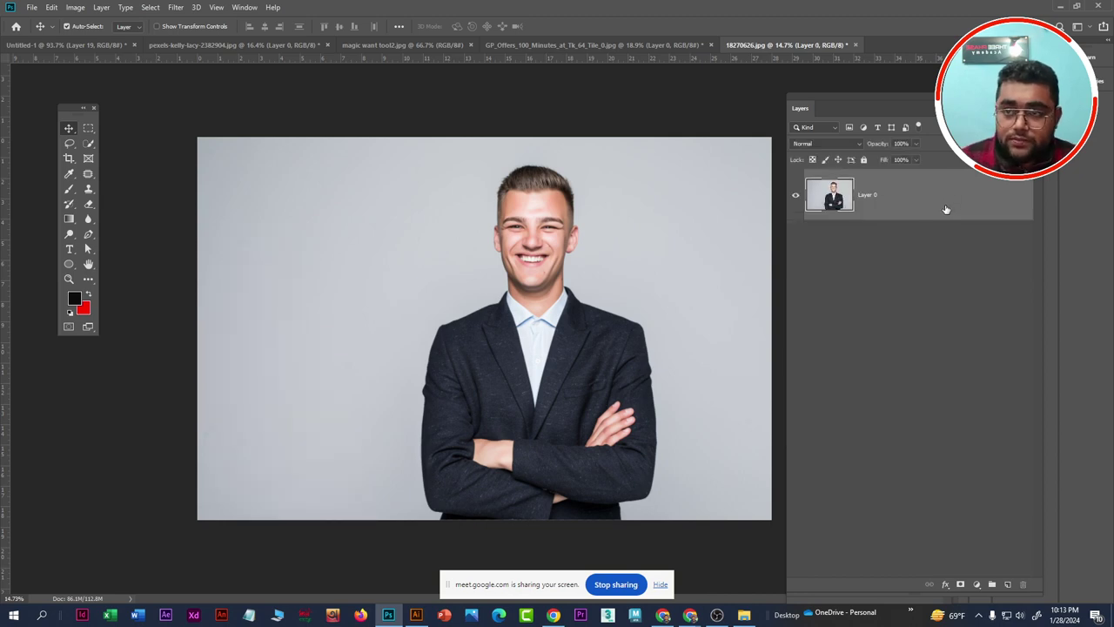
scroll(452, 372, "down", 3)
scroll(517, 359, "up", 2)
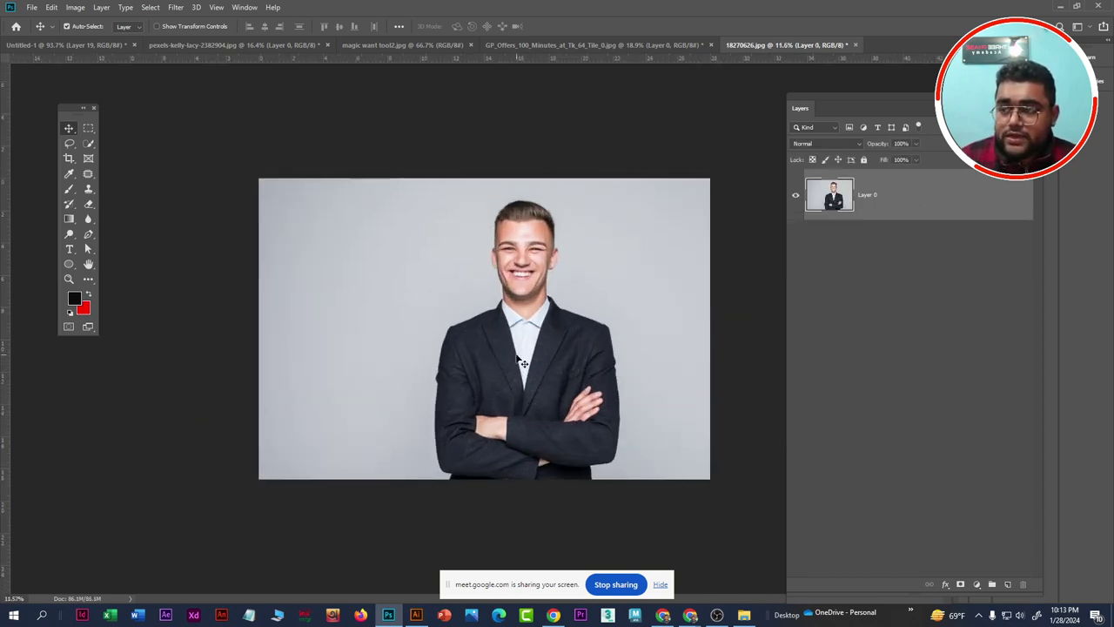
scroll(517, 358, "up", 1)
scroll(519, 361, "down", 1)
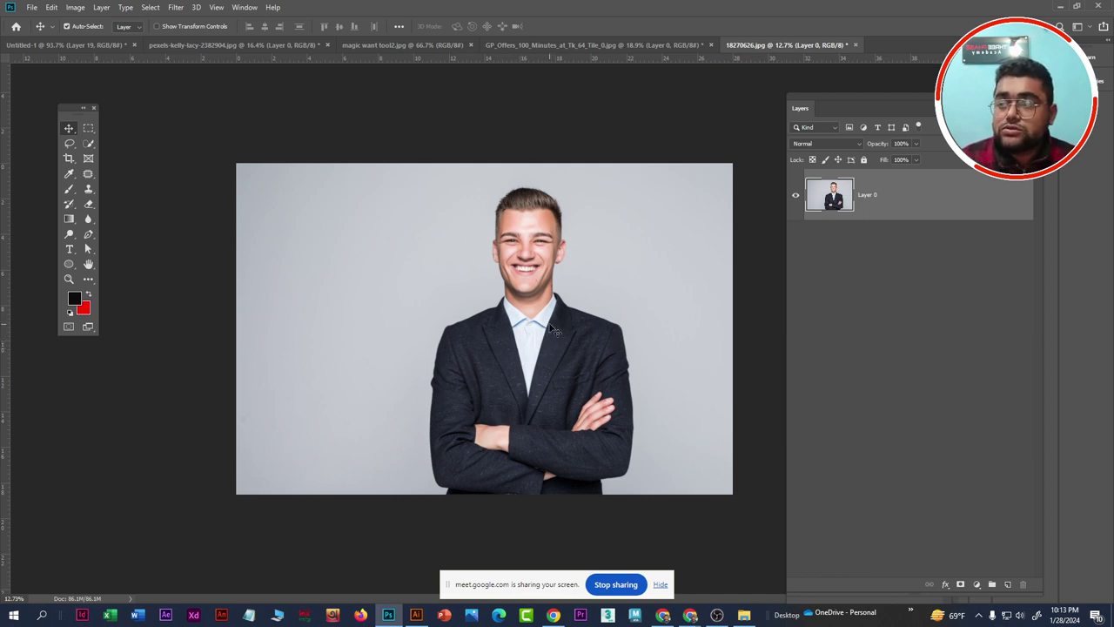
left_click(88, 143)
left_click(126, 146)
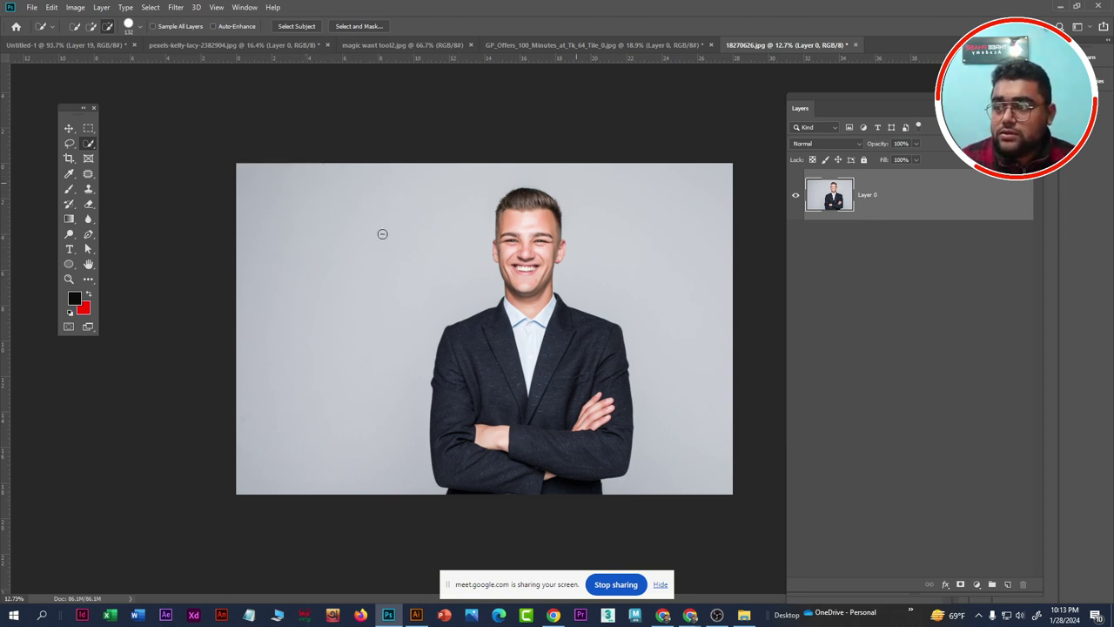
Select the grey backdrop and extend it around the man's head and shoulder
left_click(323, 283)
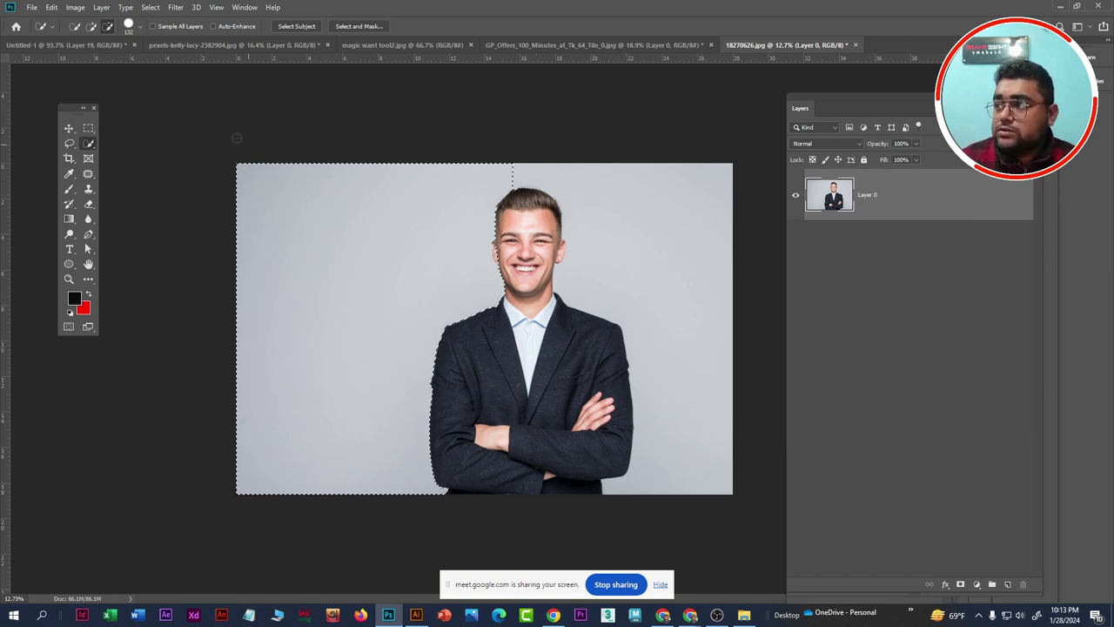
left_click(90, 26)
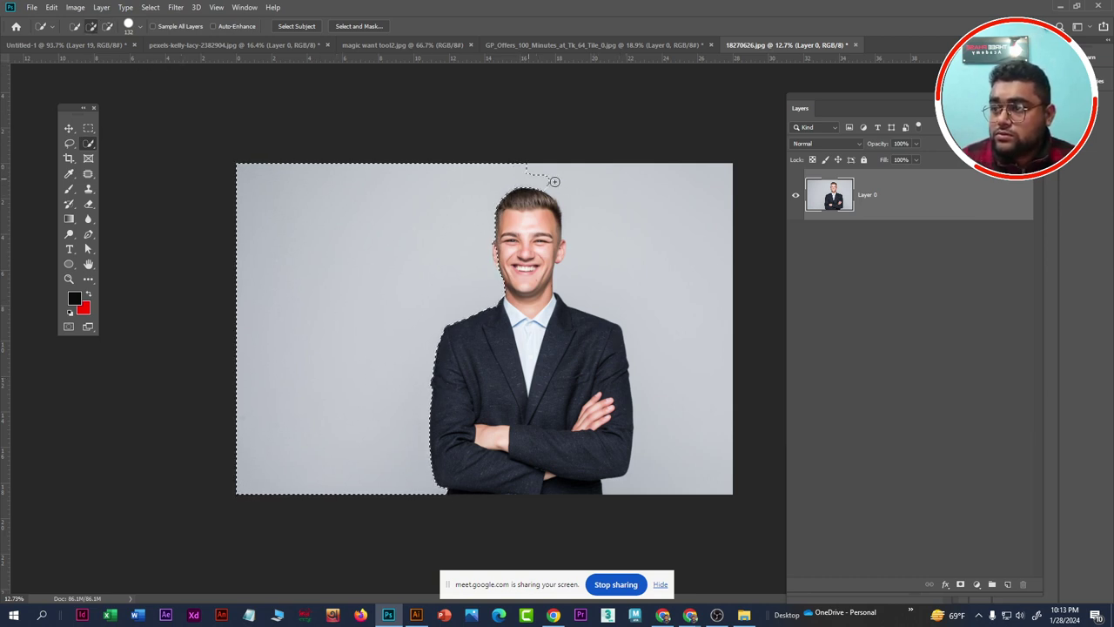
mouse_move(618, 201)
left_mouse_down()
mouse_move(595, 194)
mouse_move(609, 189)
left_mouse_up()
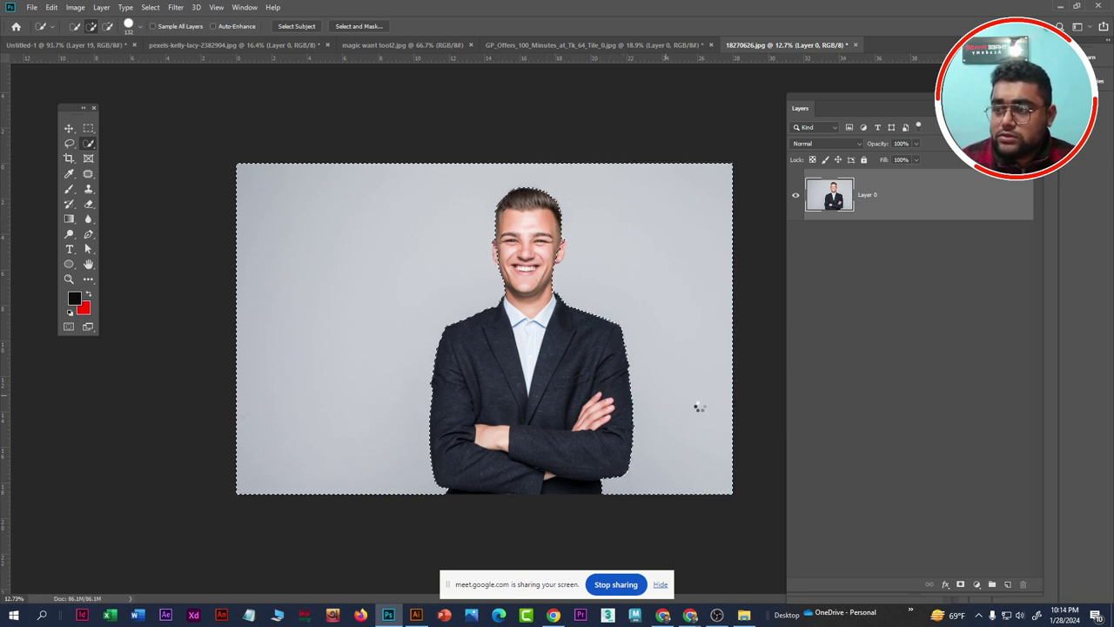
scroll(595, 266, "up", 2)
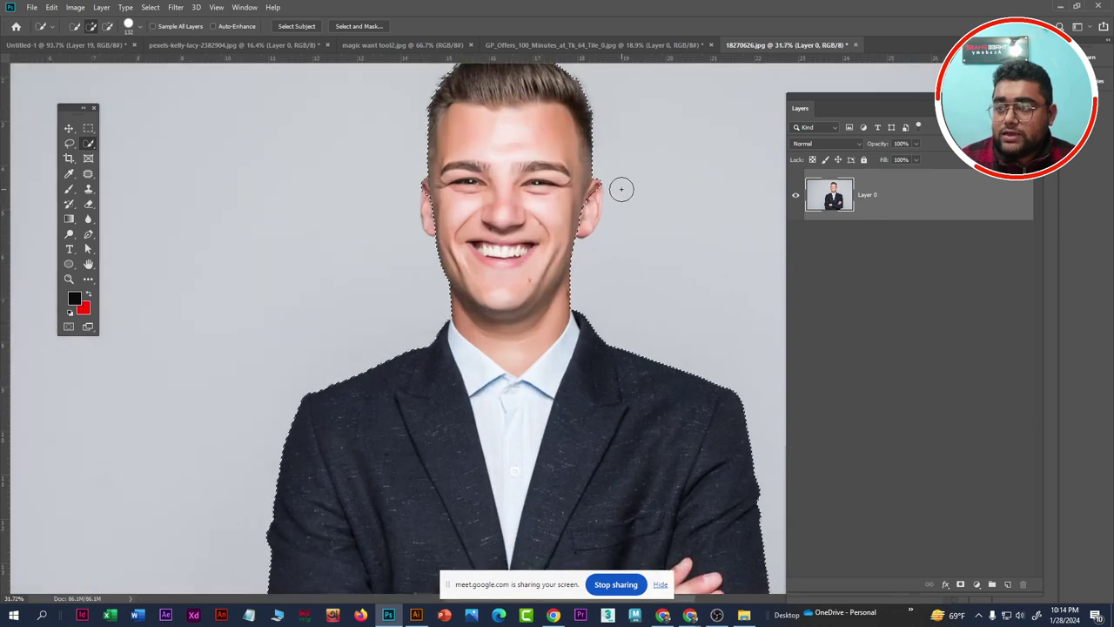
scroll(622, 186, "up", 2)
scroll(619, 206, "up", 1)
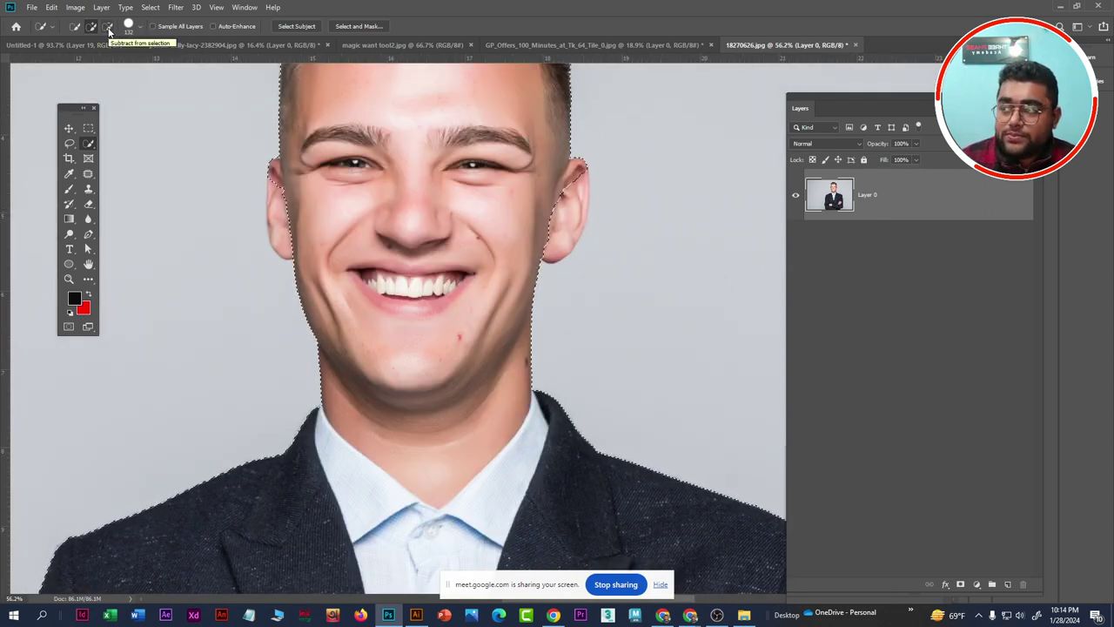
Trim the background selection away from both of his ears and check the edge
left_click(107, 27)
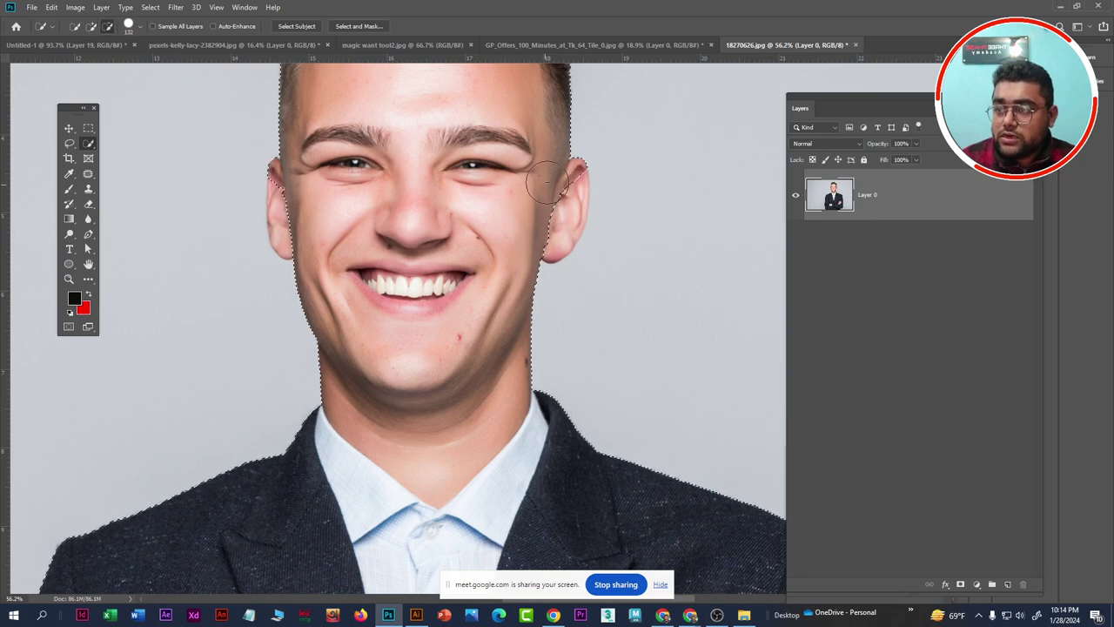
mouse_move(557, 198)
left_mouse_down()
mouse_move(568, 194)
mouse_move(548, 228)
left_mouse_up()
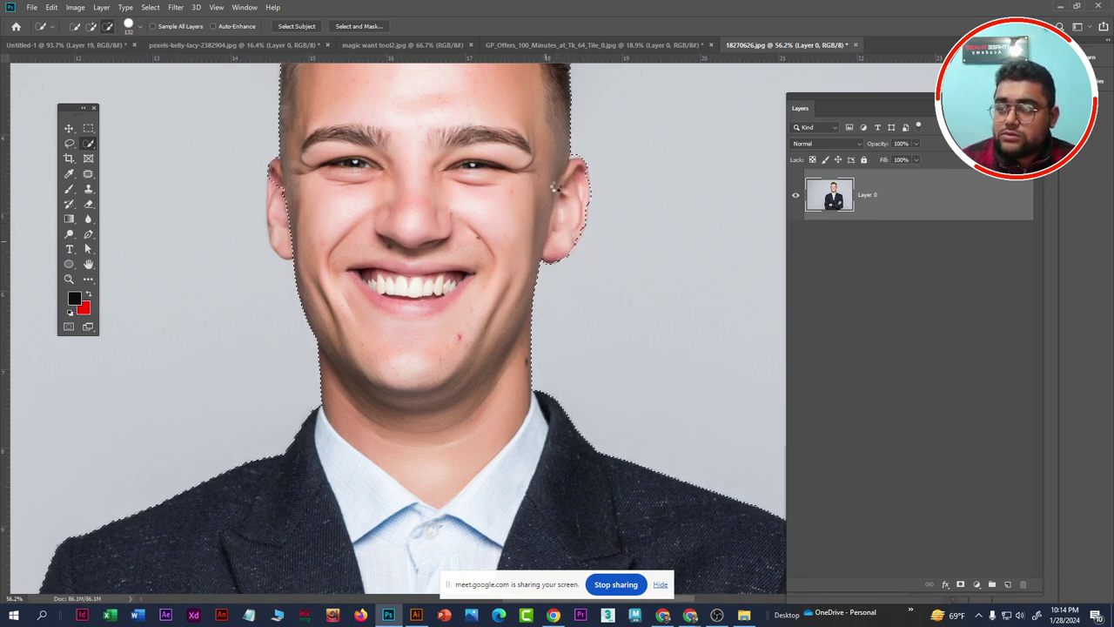
mouse_move(311, 203)
left_mouse_down()
mouse_move(301, 207)
mouse_move(302, 245)
left_mouse_up()
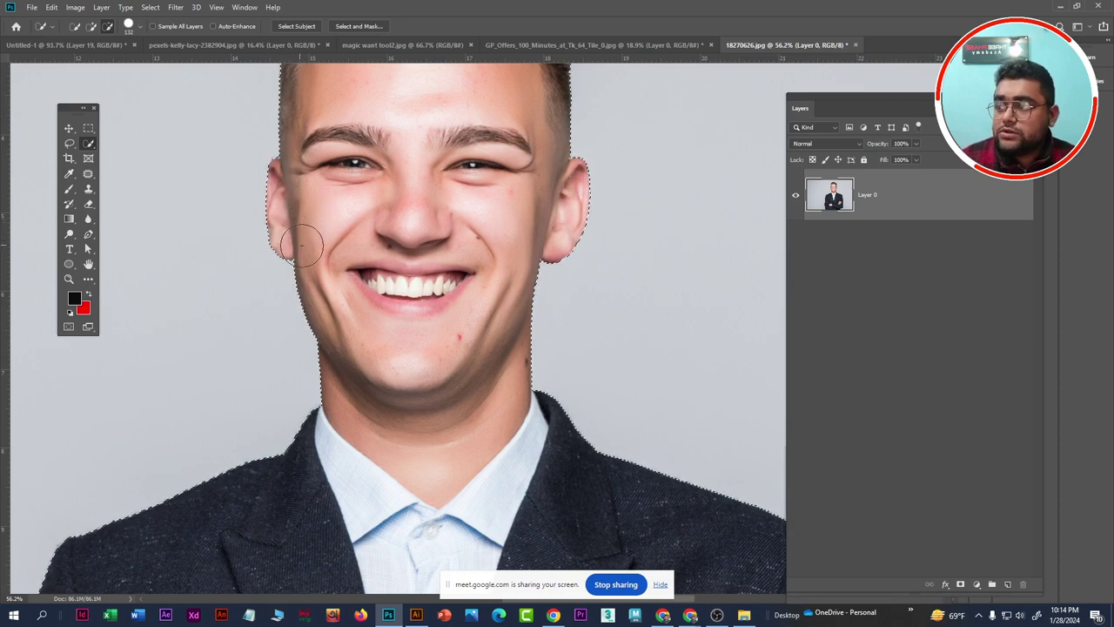
scroll(302, 246, "down", 1)
scroll(348, 270, "down", 1)
scroll(400, 296, "down", 1)
scroll(451, 320, "down", 1)
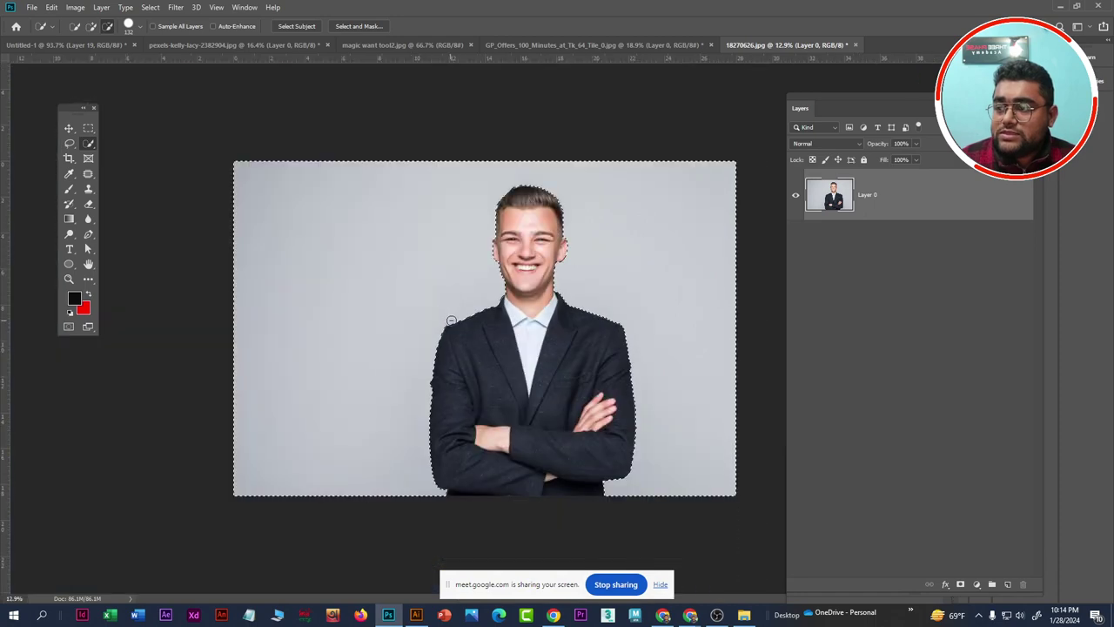
scroll(451, 321, "down", 2)
scroll(479, 366, "up", 1)
scroll(507, 398, "up", 1)
scroll(424, 360, "down", 1)
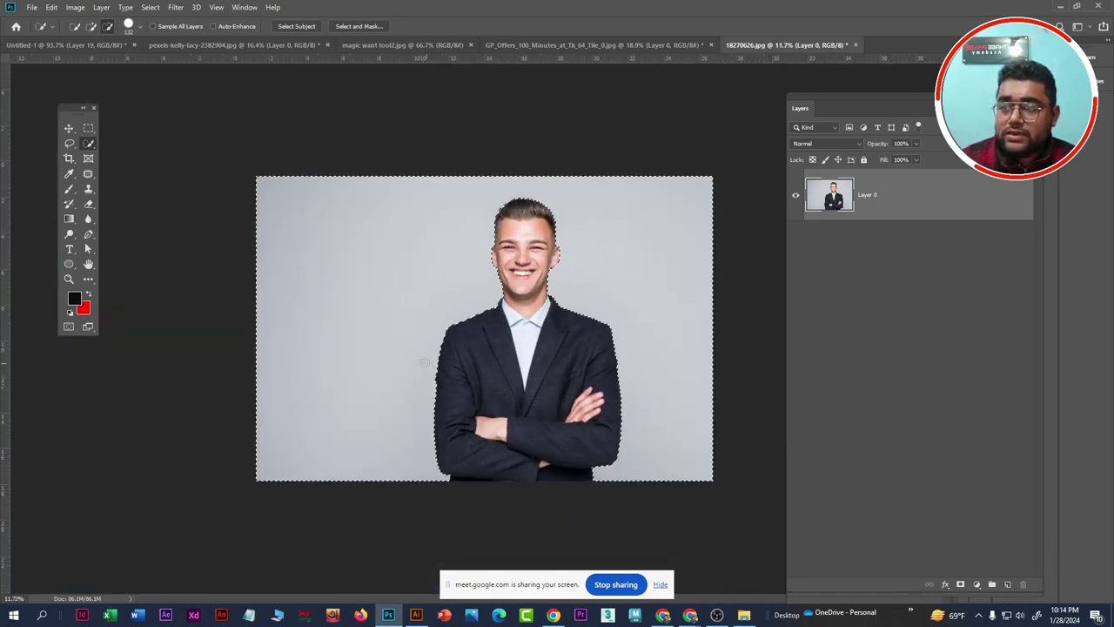
scroll(425, 361, "down", 1)
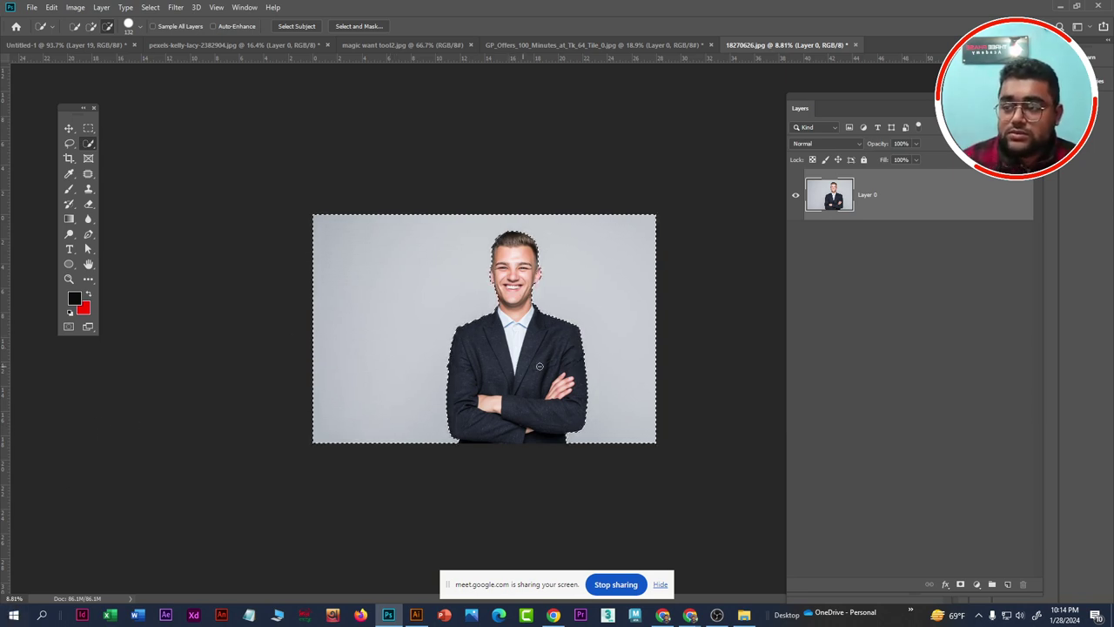
scroll(531, 339, "up", 5)
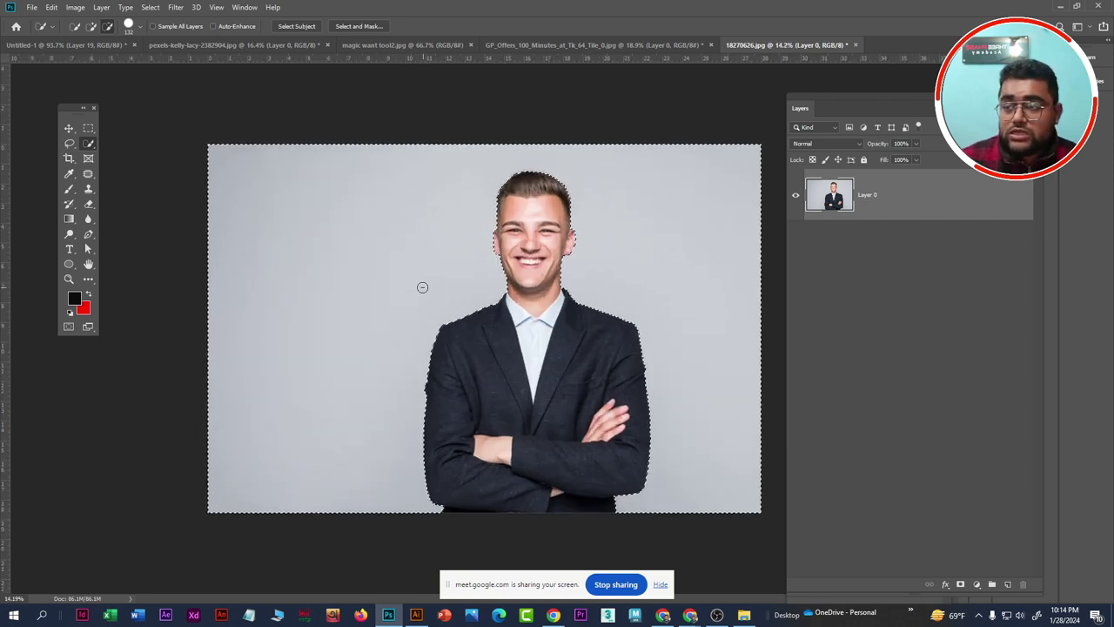
scroll(415, 283, "down", 3)
scroll(415, 283, "down", 1)
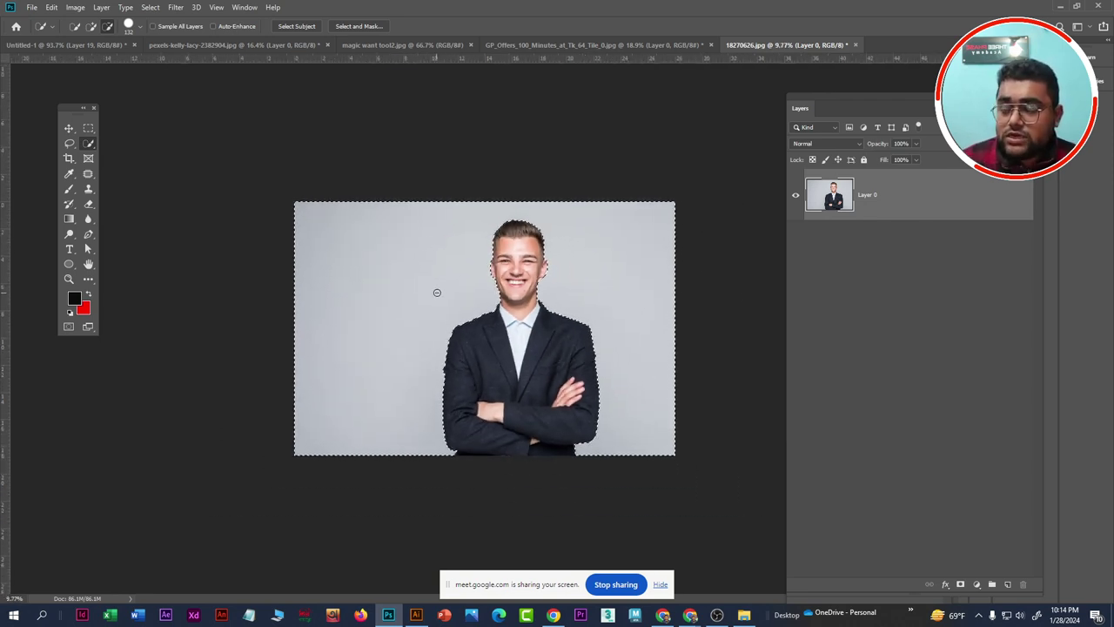
scroll(435, 291, "up", 2)
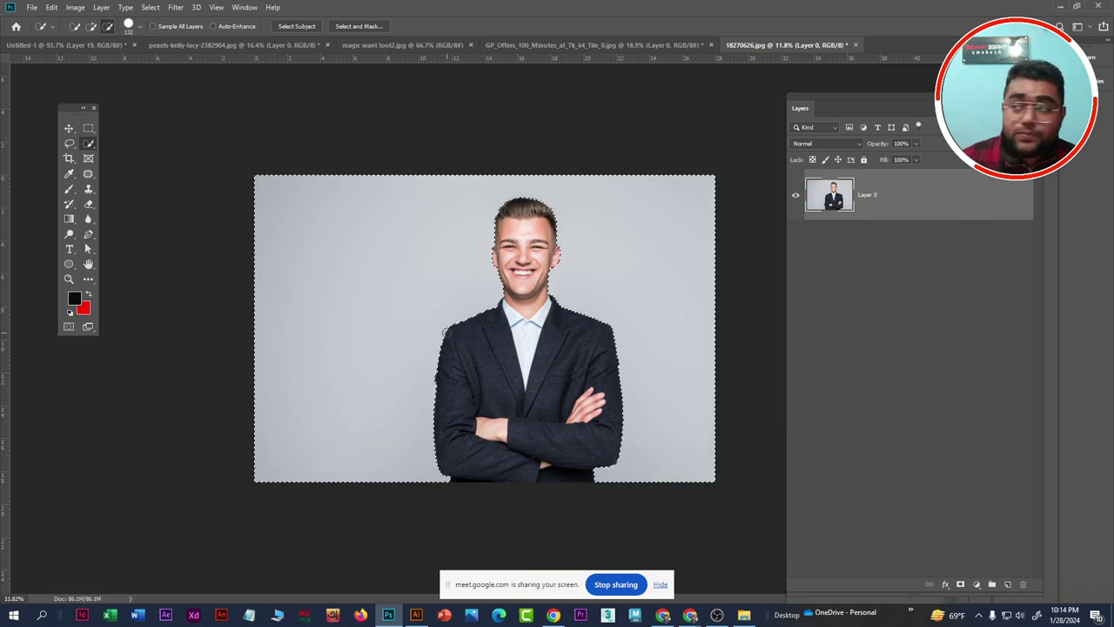
Apply Select > Inverse so the selection swaps from the grey backdrop to the man
left_click(149, 8)
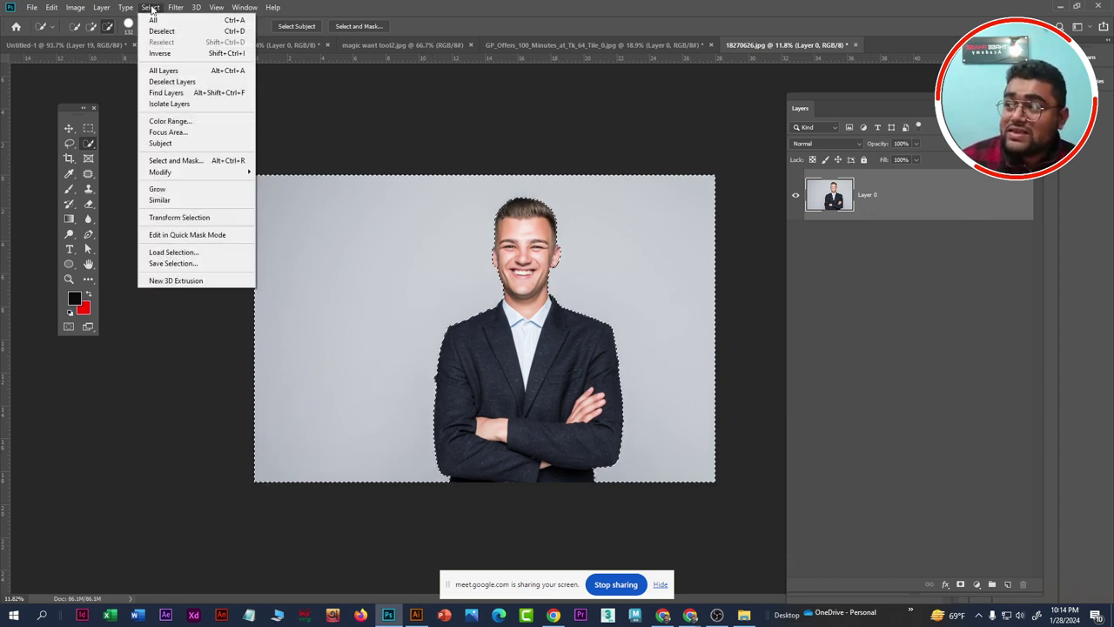
left_click(152, 8)
left_click(154, 8)
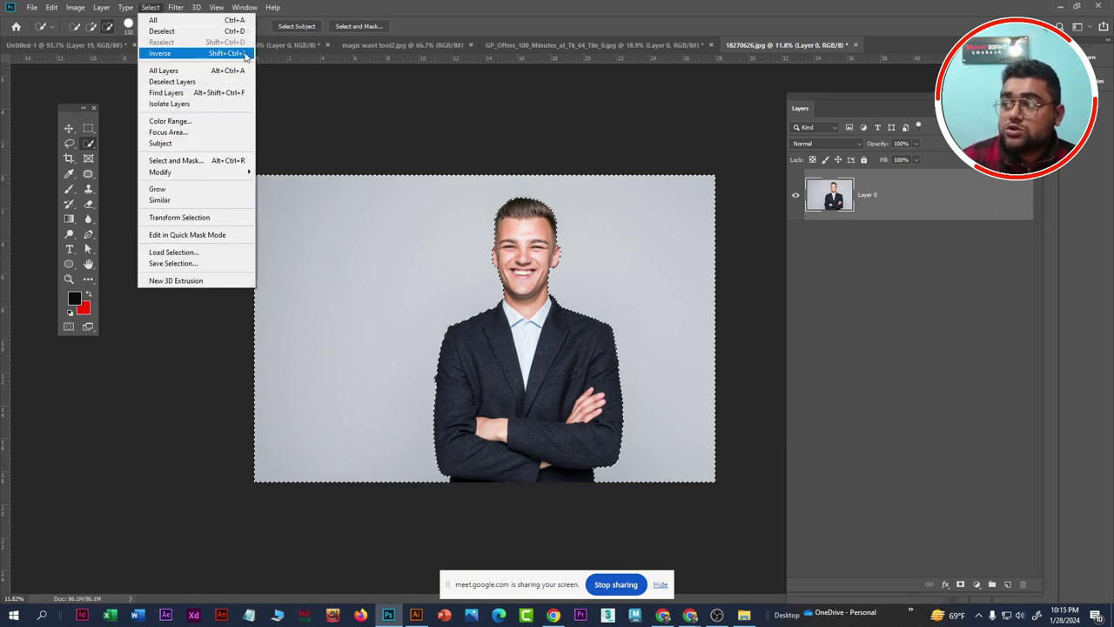
left_click(182, 54)
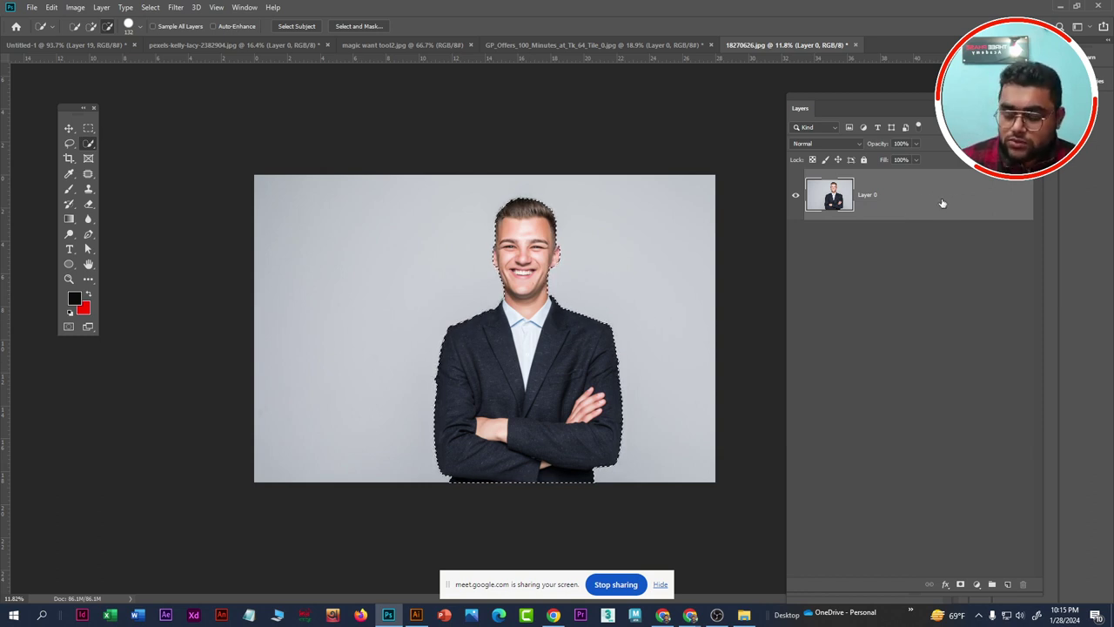
Copy the selected man onto Layer 1 and add a red-filled Layer 2 beneath him
key("ctrl+j")
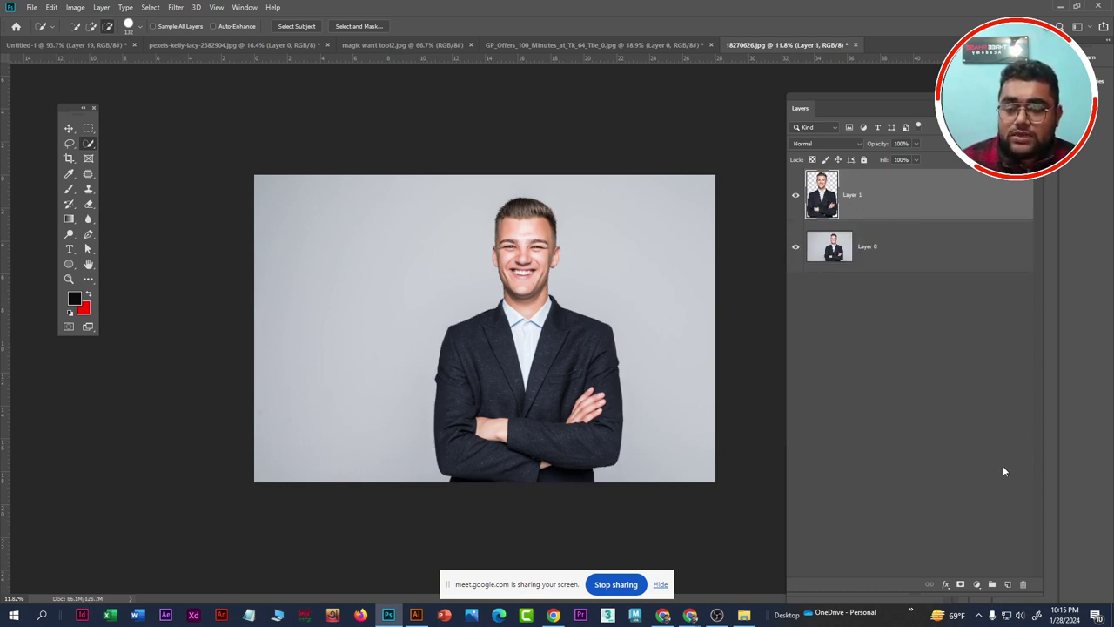
left_click(1008, 588, "ctrl")
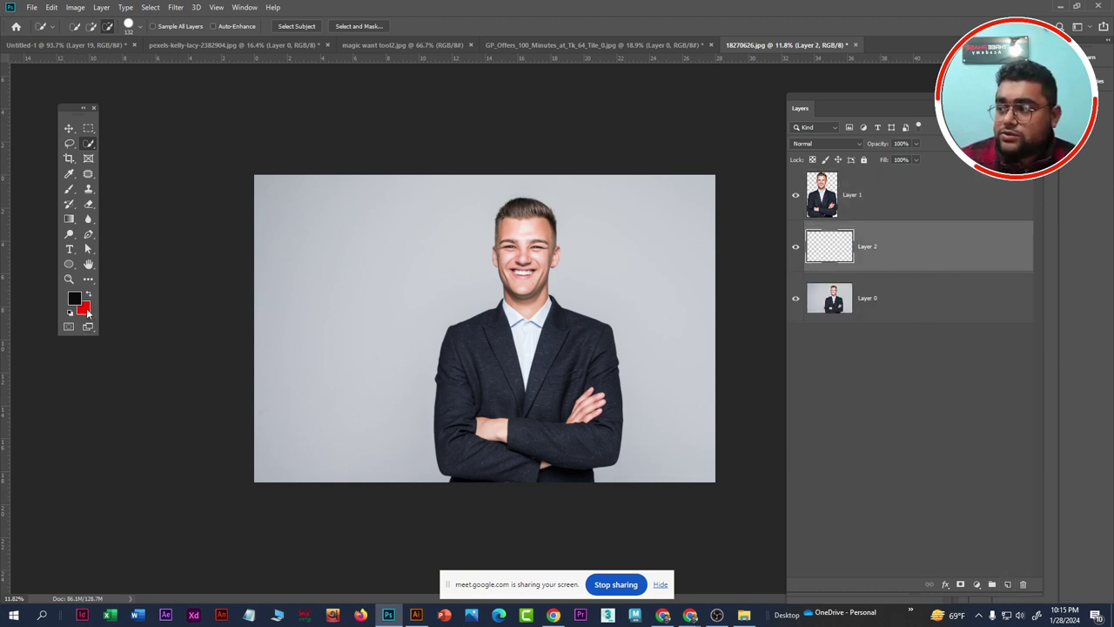
key("ctrl+BackSpace")
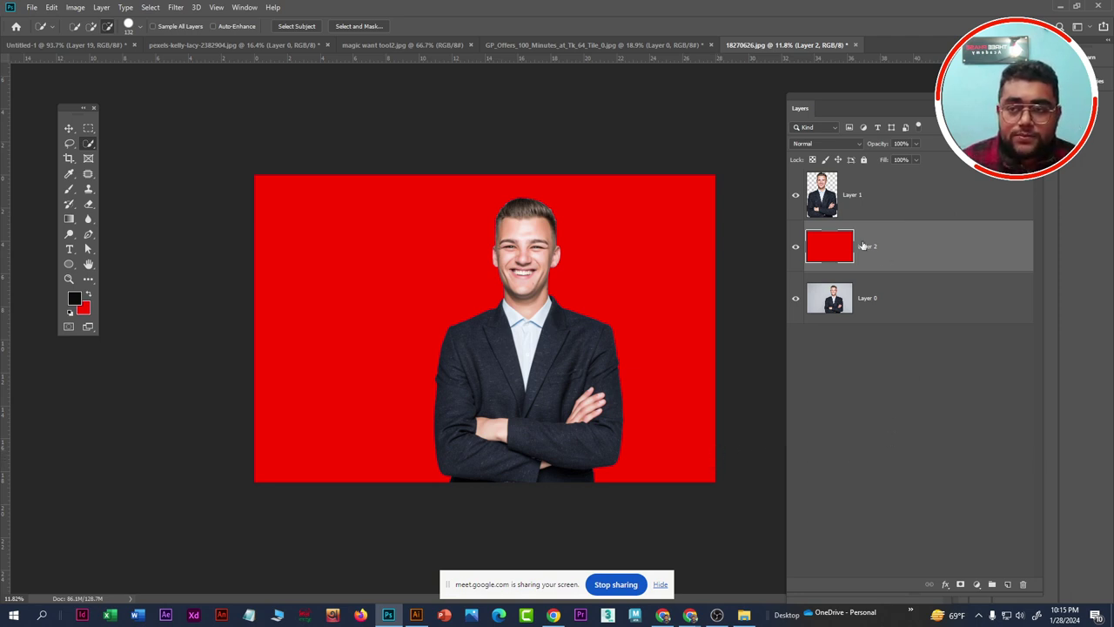
Hide and reshow the red Layer 2 to compare, then switch to the Move tool
left_click(796, 247)
left_click(796, 248)
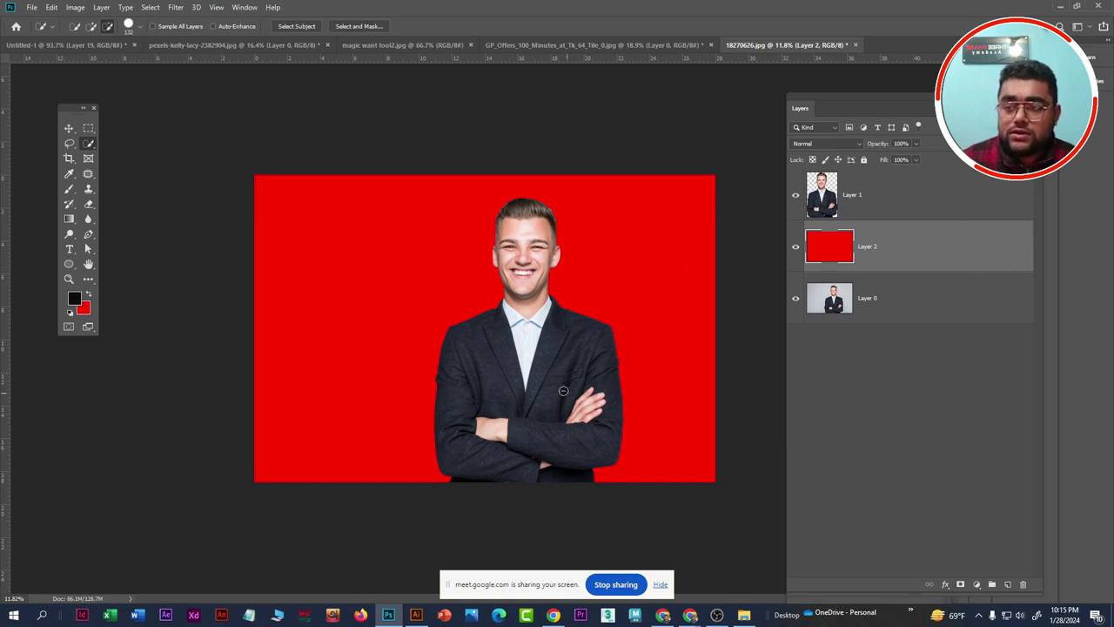
left_click(69, 128)
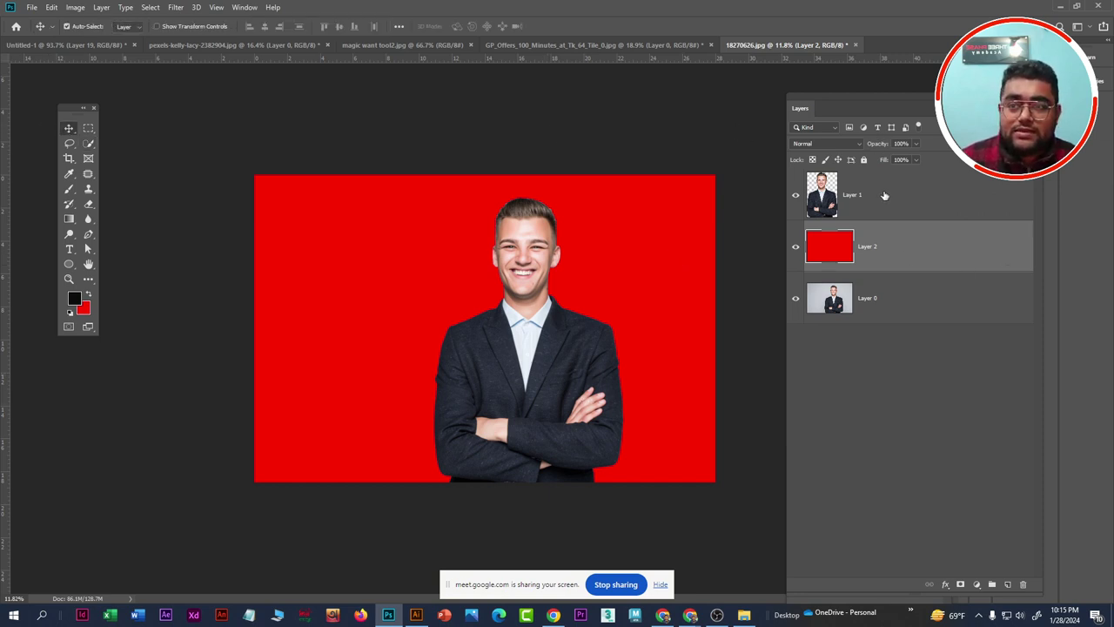
Move the man's cut-out layer slightly left and up on the red background
left_click(884, 195)
mouse_move(548, 364)
left_mouse_down()
mouse_move(516, 394)
mouse_move(516, 365)
left_mouse_up()
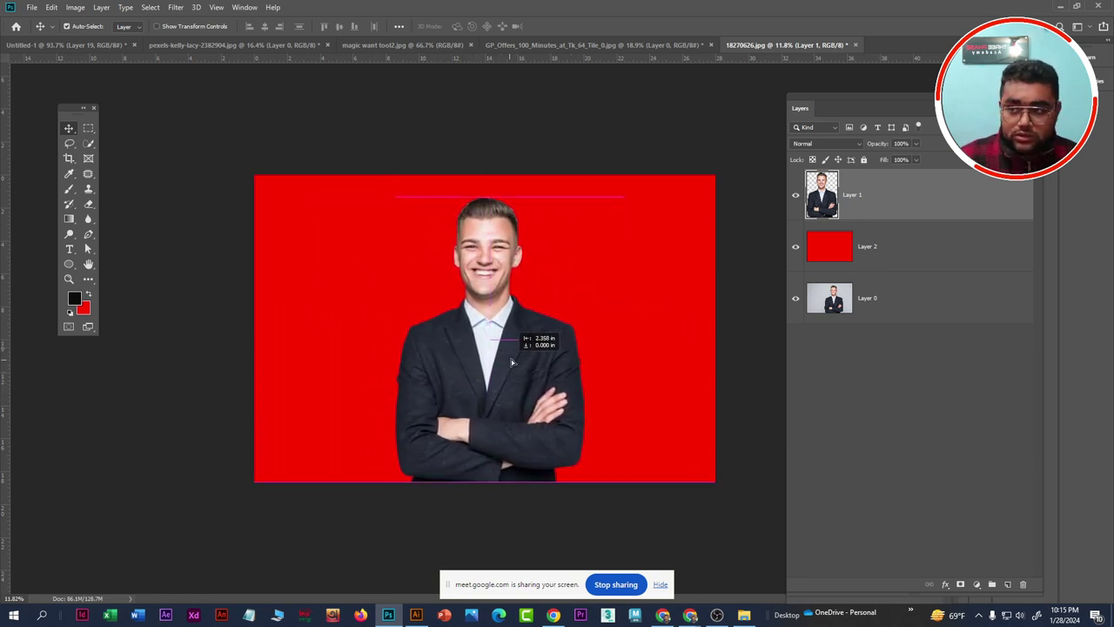
left_click_drag(517, 366, 514, 362)
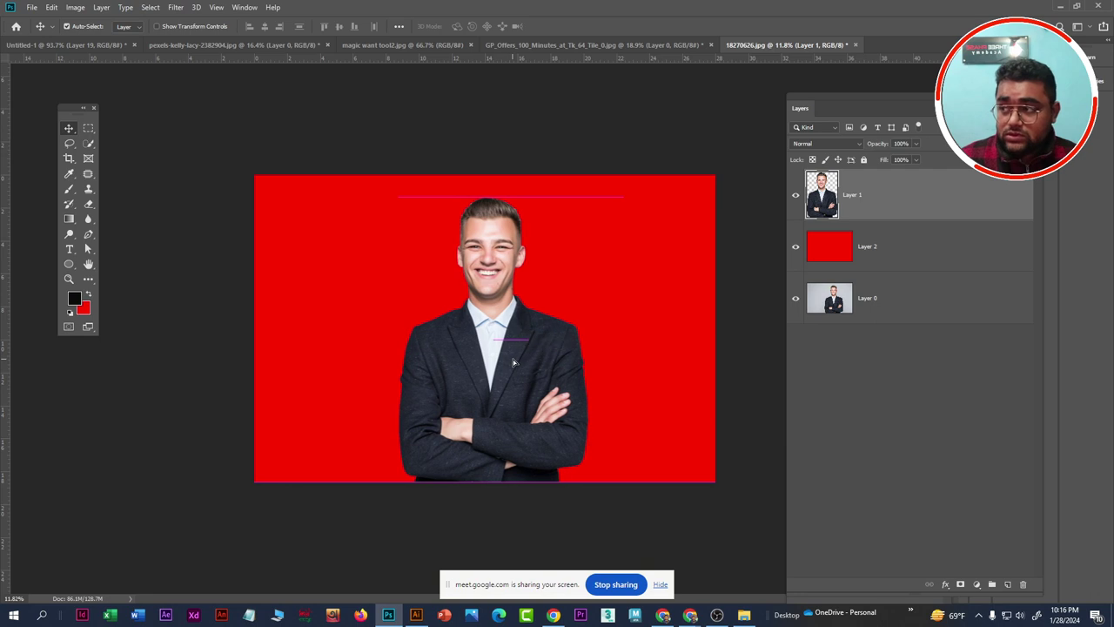
Pick the Quick Selection Tool and set its brush size to 400
left_click(88, 144)
left_click(148, 145)
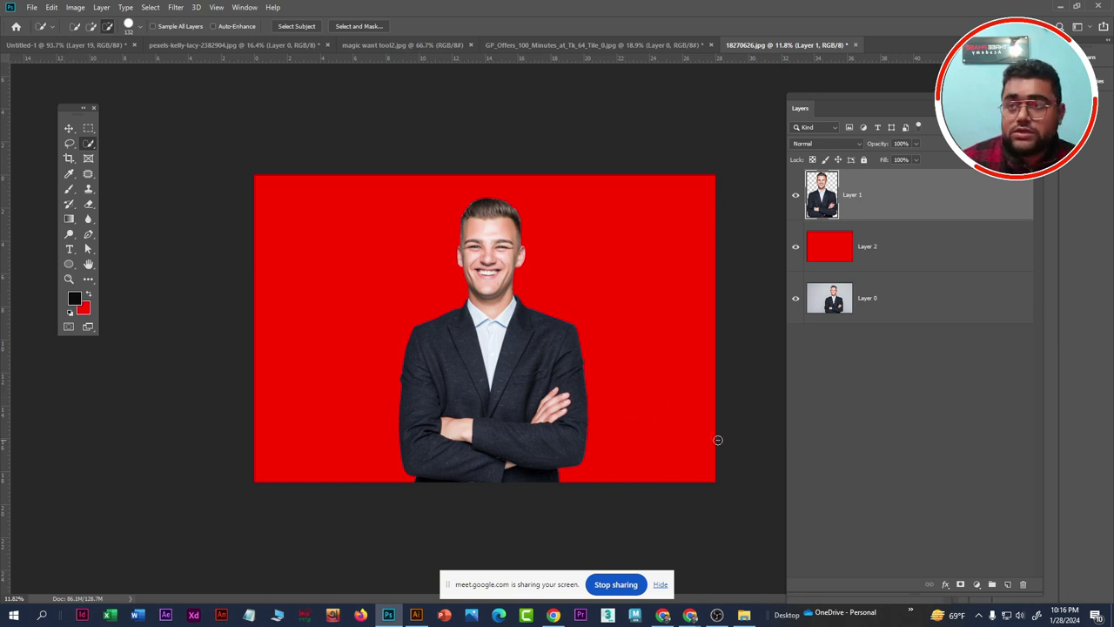
scroll(552, 330, "up", 2)
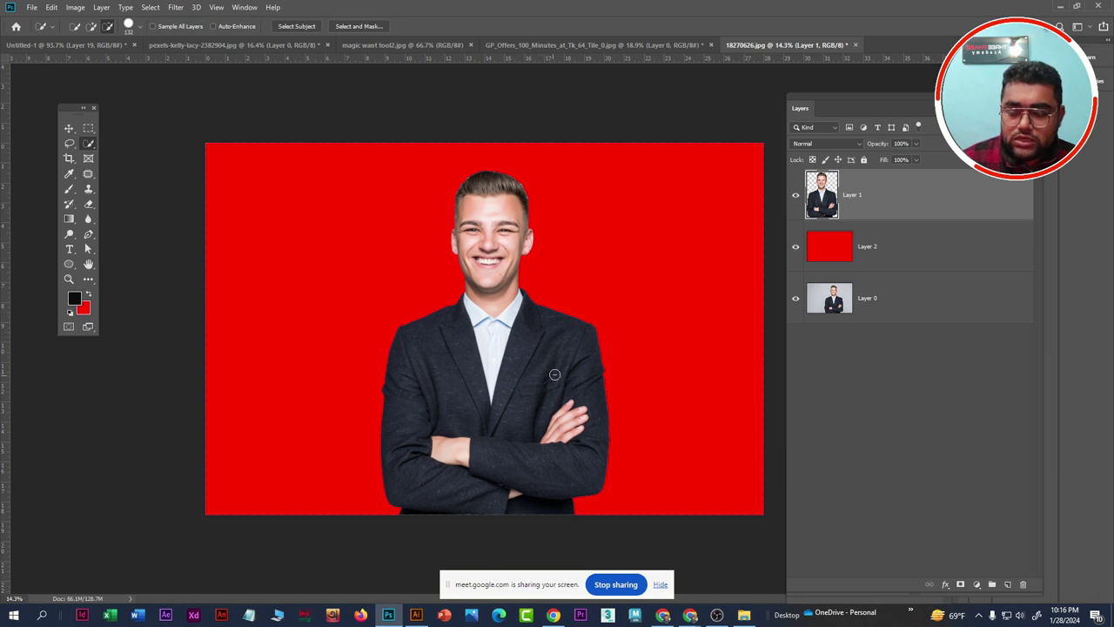
key("bracketright")
key("bracketright")
key("bracketright")
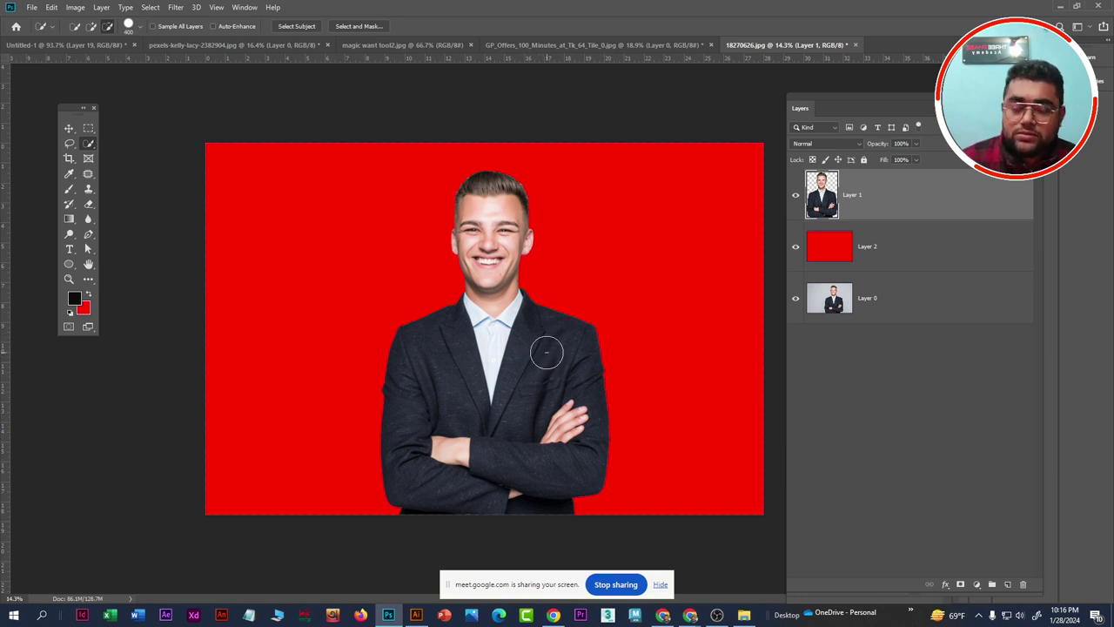
key("bracketright")
key("bracketright")
key("bracketright")
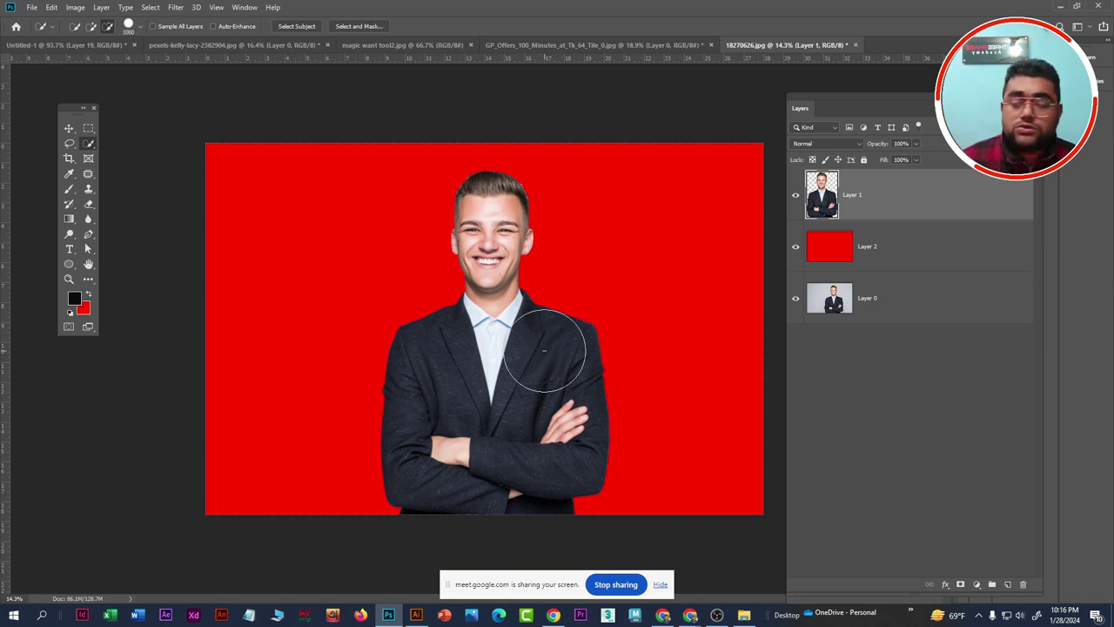
key("bracketleft")
key("bracketleft")
key("bracketleft")
key("bracketleft")
key("bracketleft")
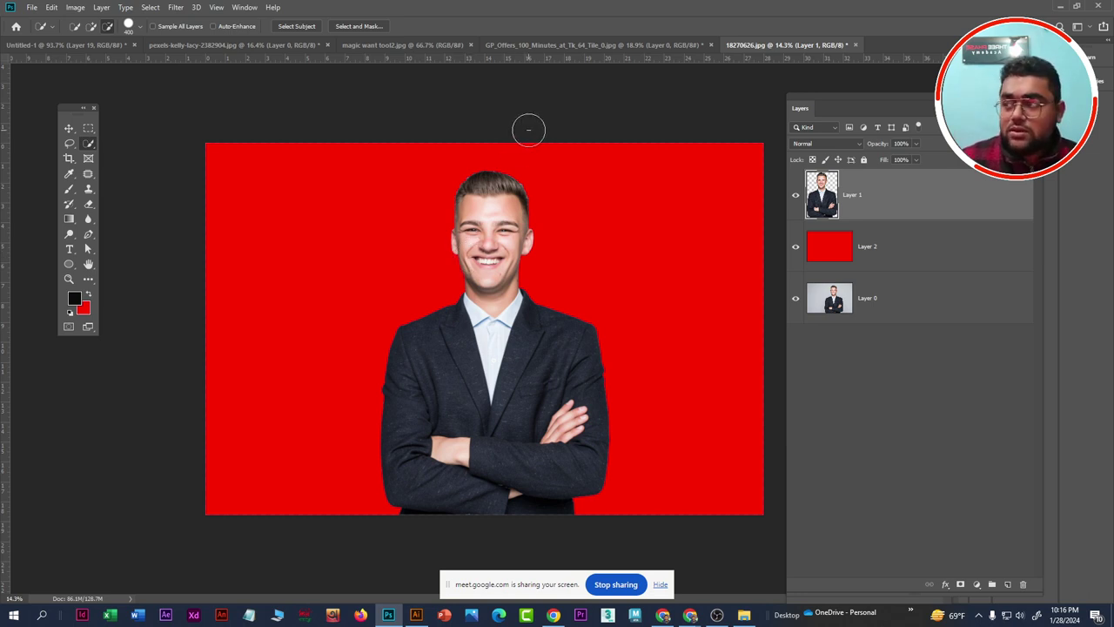
Switch to the Magic Wand and clear the existing selection on the GP_Offers banner
right_click(92, 144)
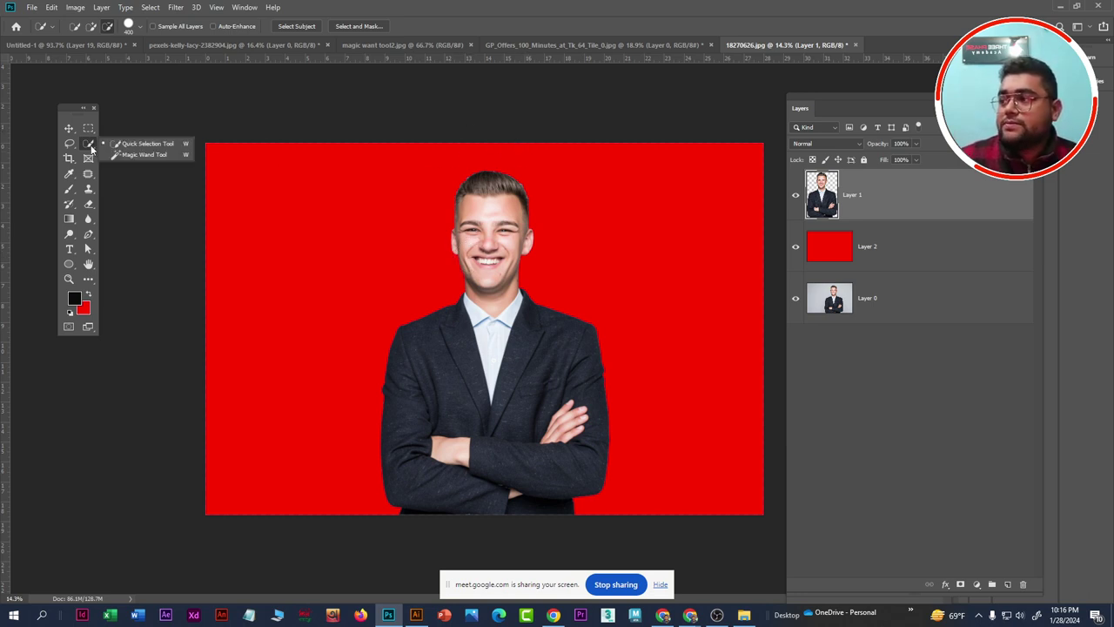
left_click(134, 154)
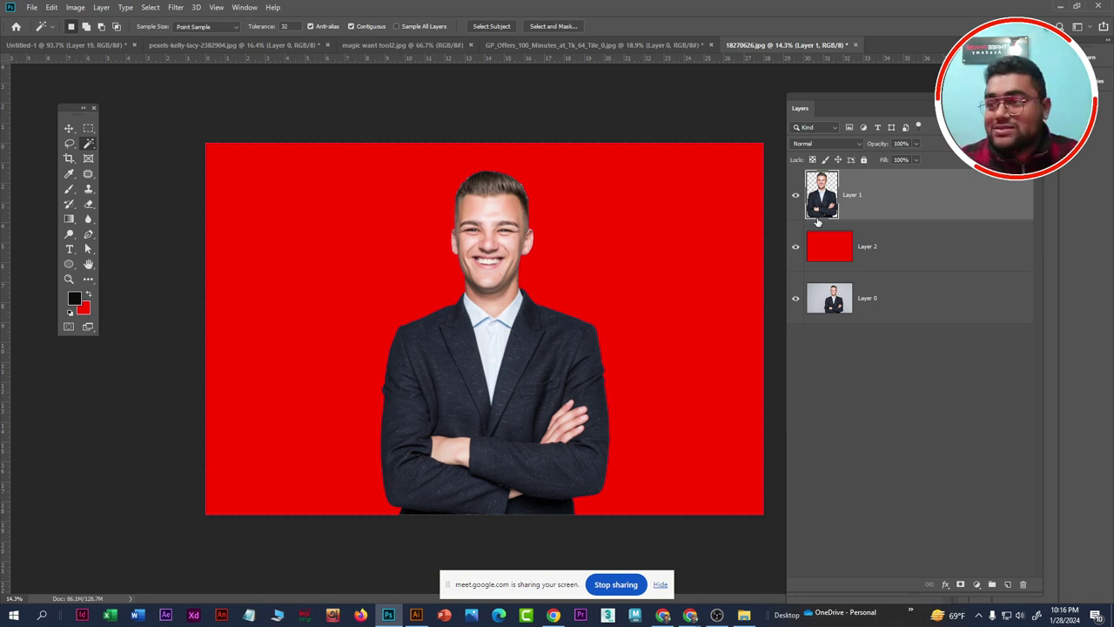
left_click(636, 46)
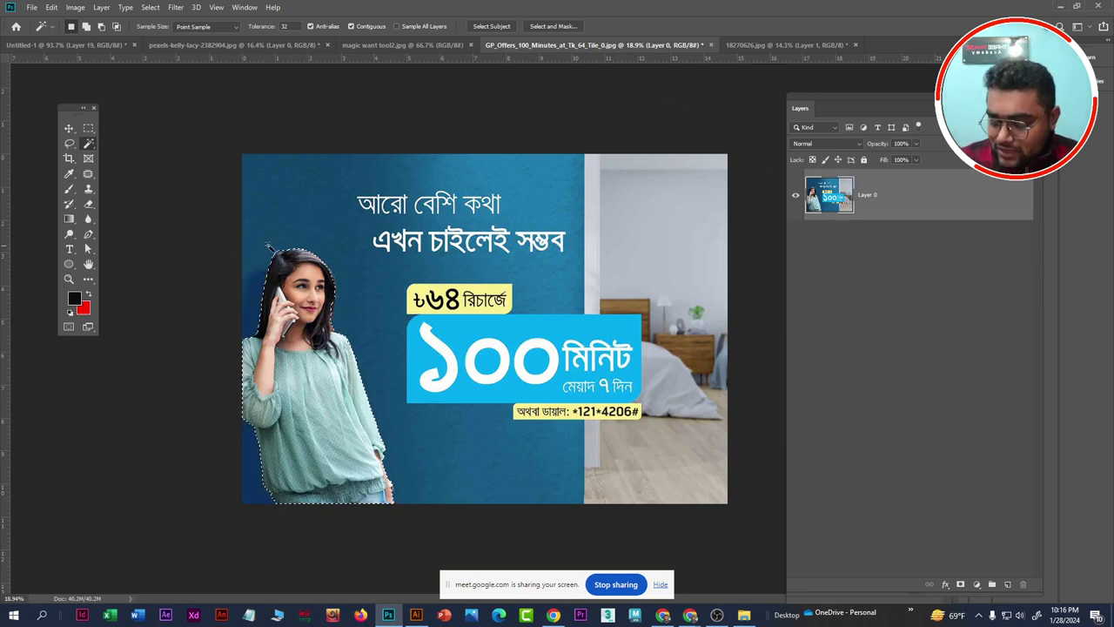
key("ctrl+d")
Browse the open images, unlock the Hillsboro ad background as Layer 0, and return to GP_Offers
right_click(88, 142)
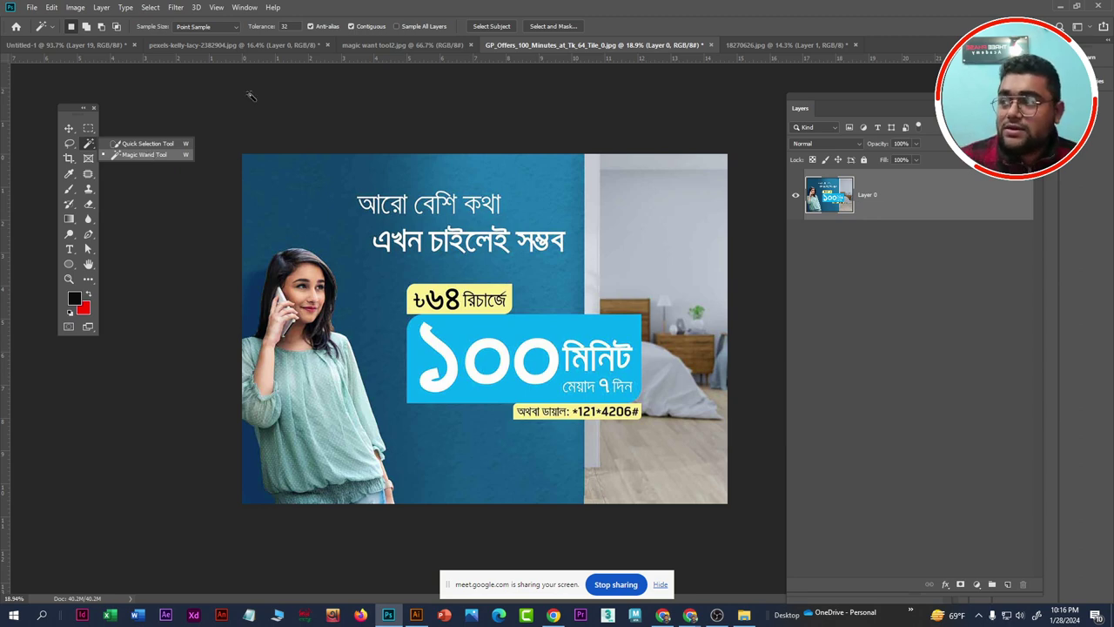
left_click(276, 45)
left_click(276, 45)
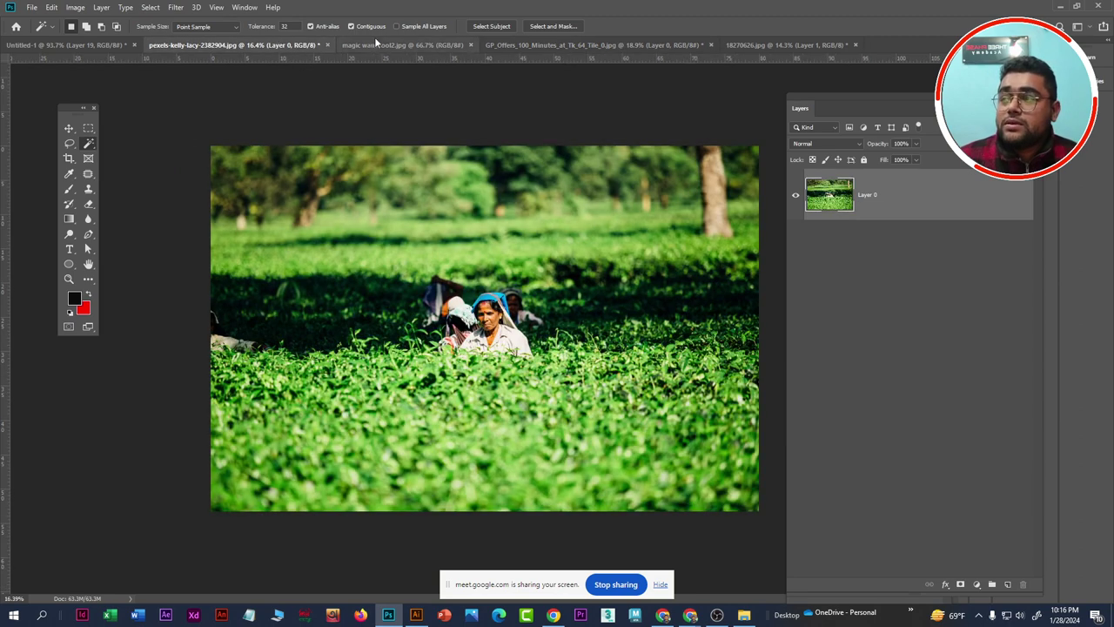
left_click(397, 44)
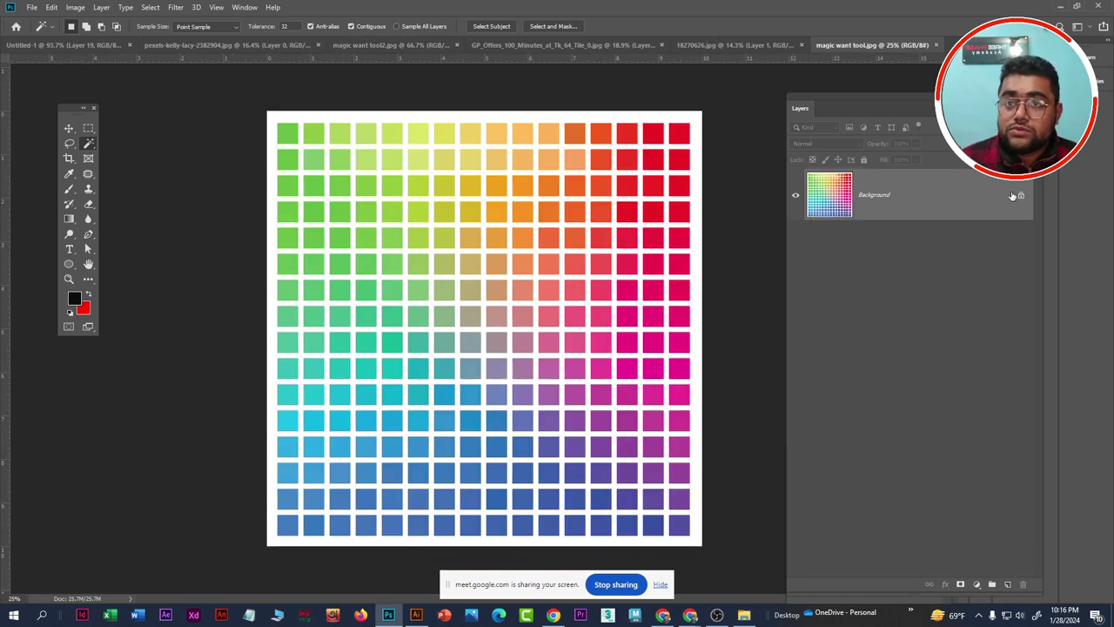
left_click(1014, 195)
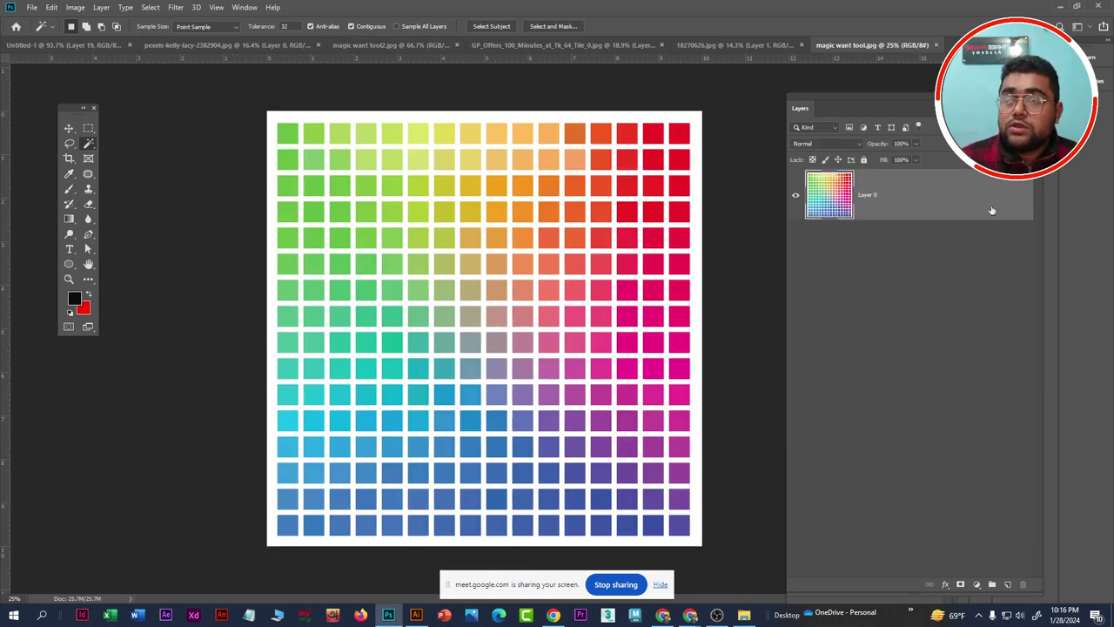
key("ctrl+plus")
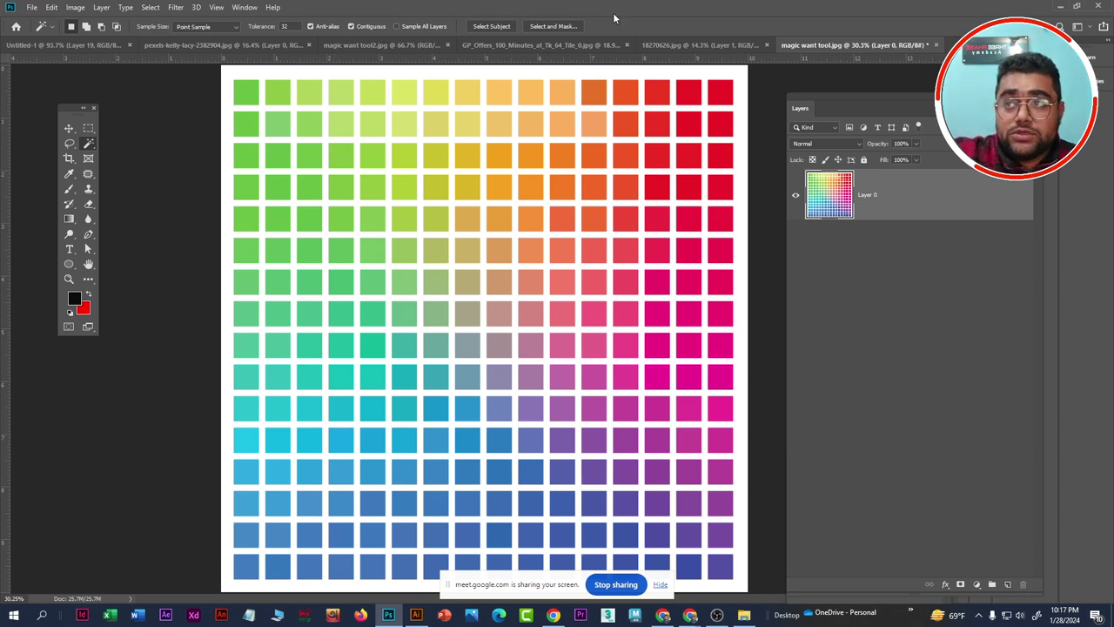
left_click(701, 45)
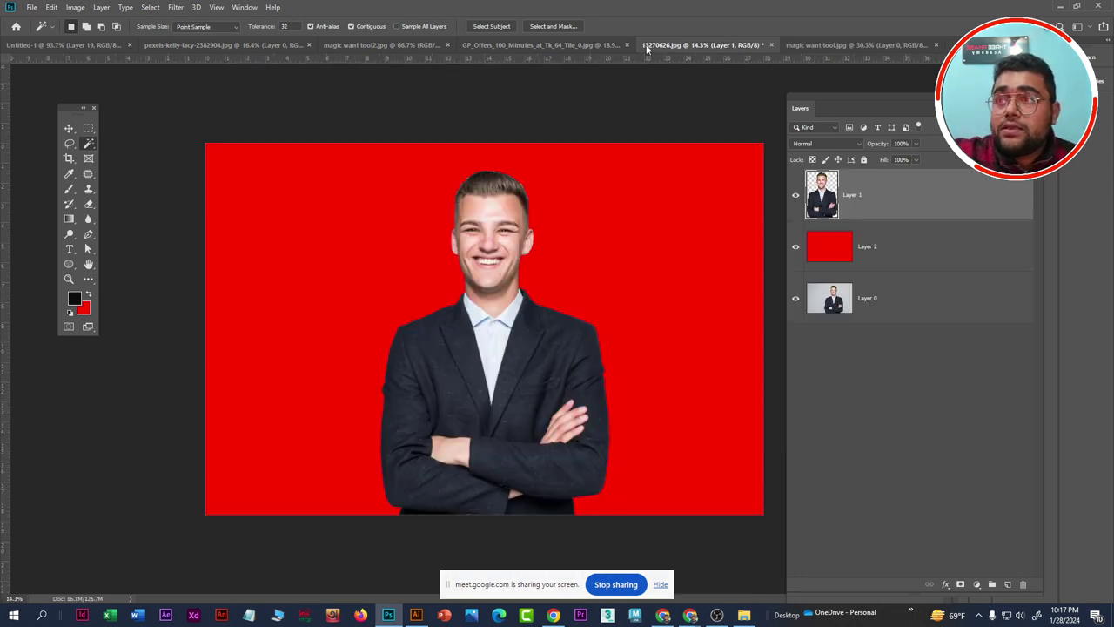
left_click(562, 45)
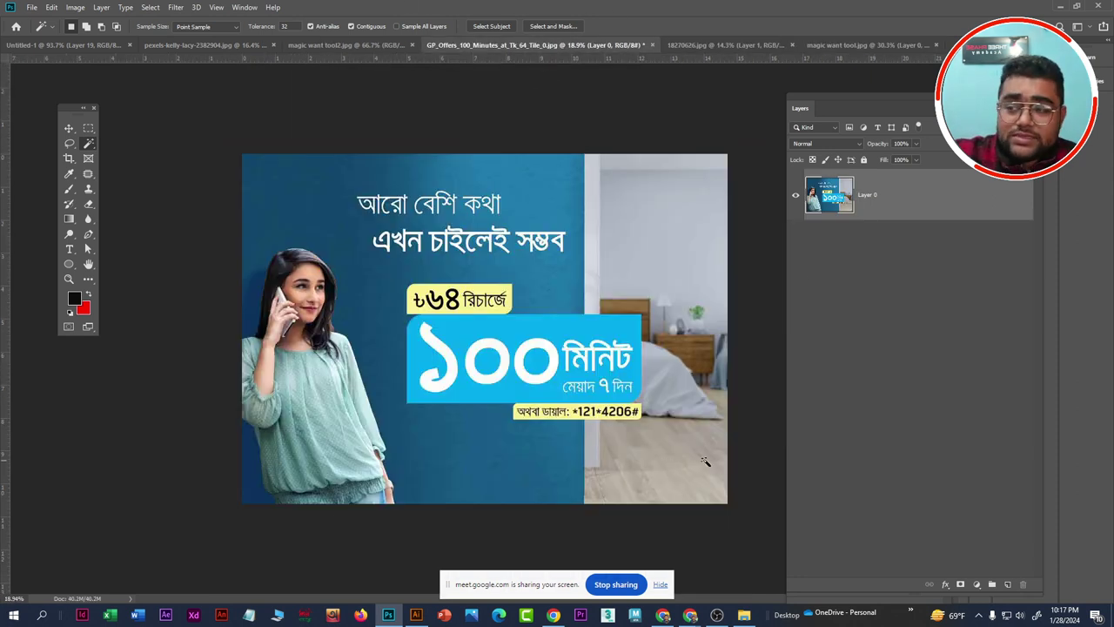
Select the banner's blue areas with the Magic Wand at tolerance 100, Contiguous off
right_click(85, 147)
left_click(128, 155)
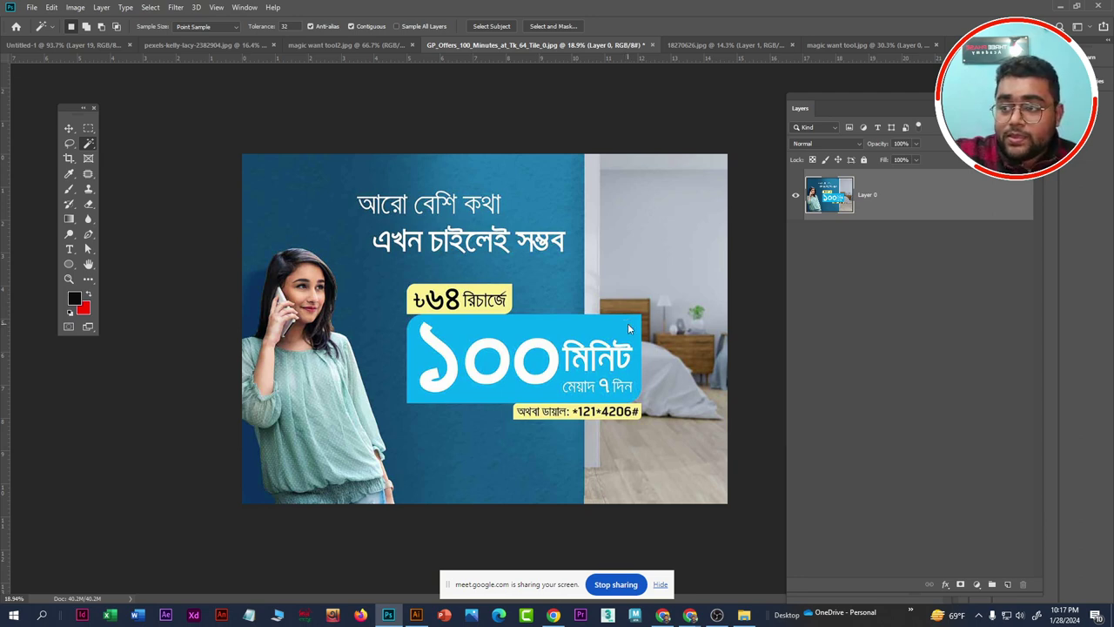
left_click(490, 326)
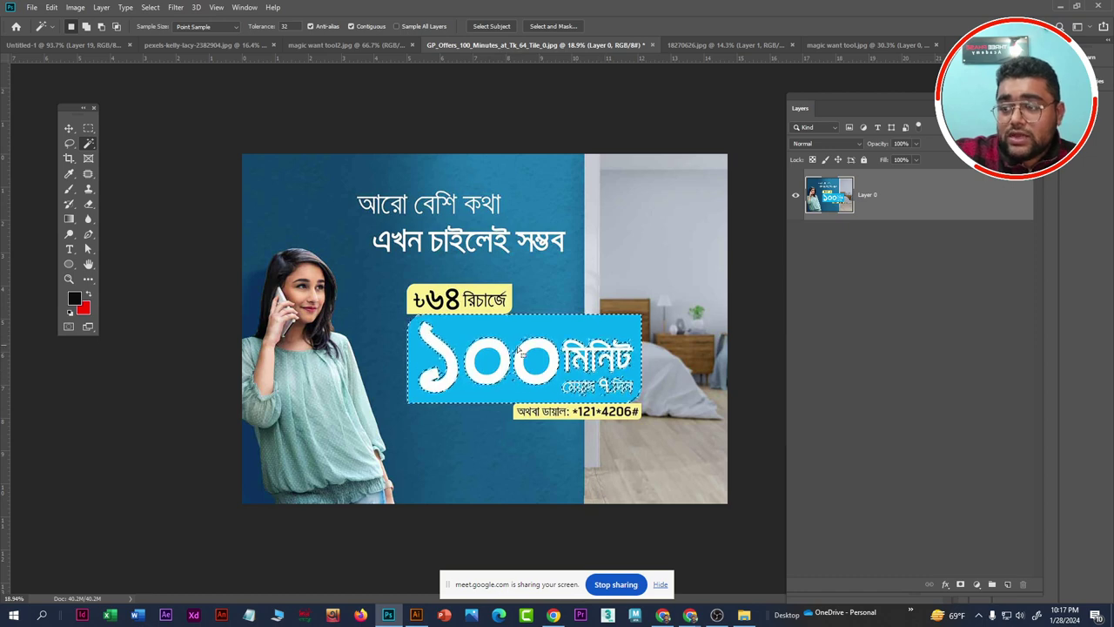
key("ctrl+d")
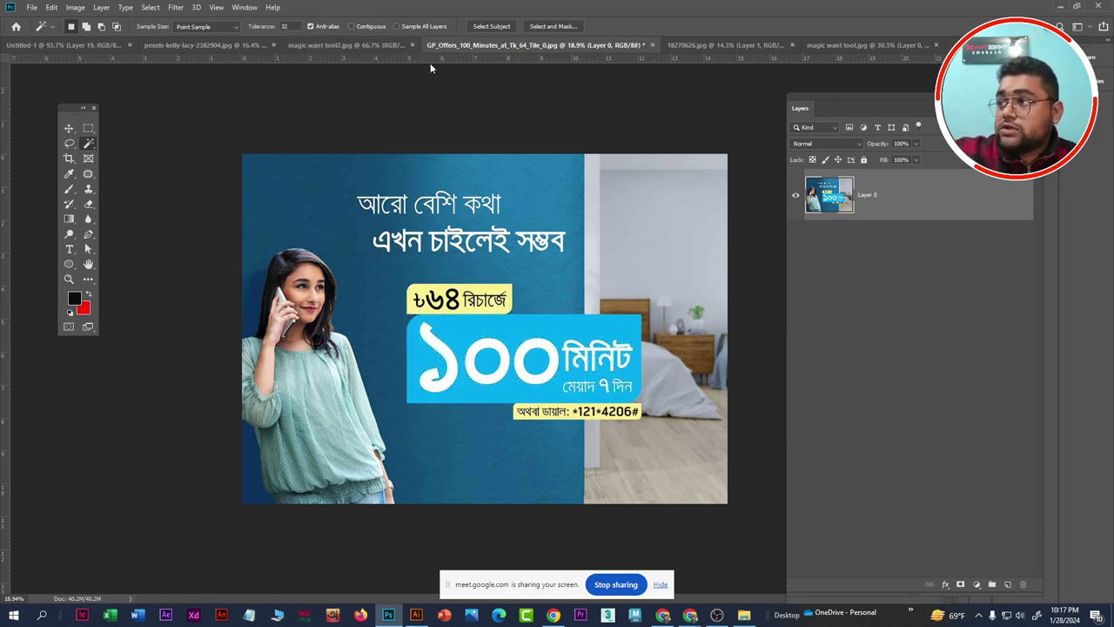
left_click(625, 331)
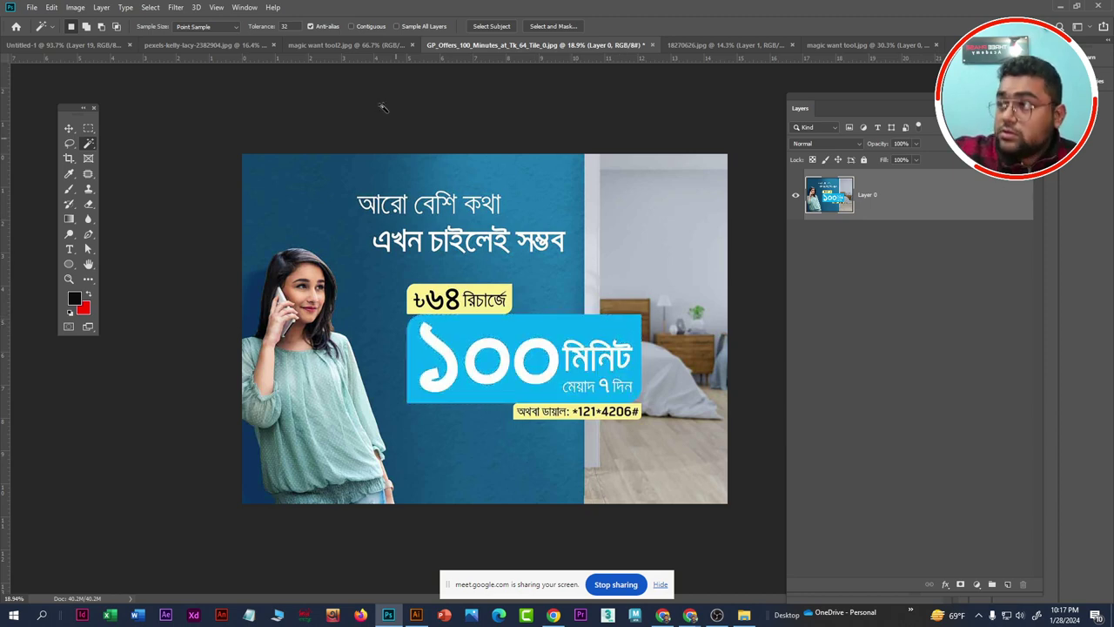
left_click(285, 27)
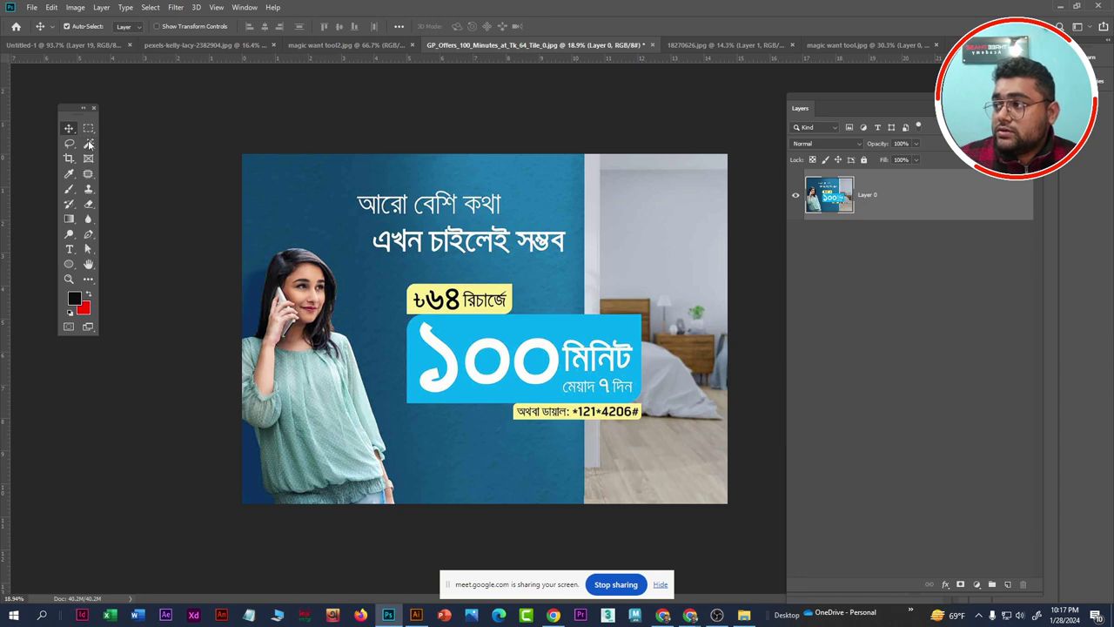
type("100")
left_click(571, 167)
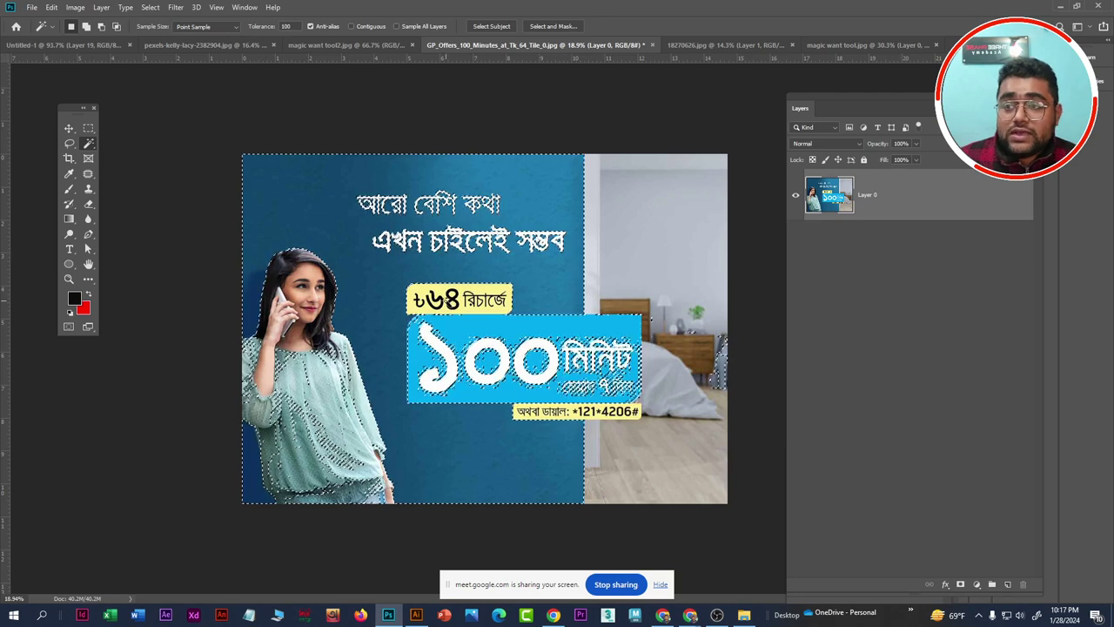
Deselect the banner, re-pick the Magic Wand, and clear the retried selection again
key("ctrl+d")
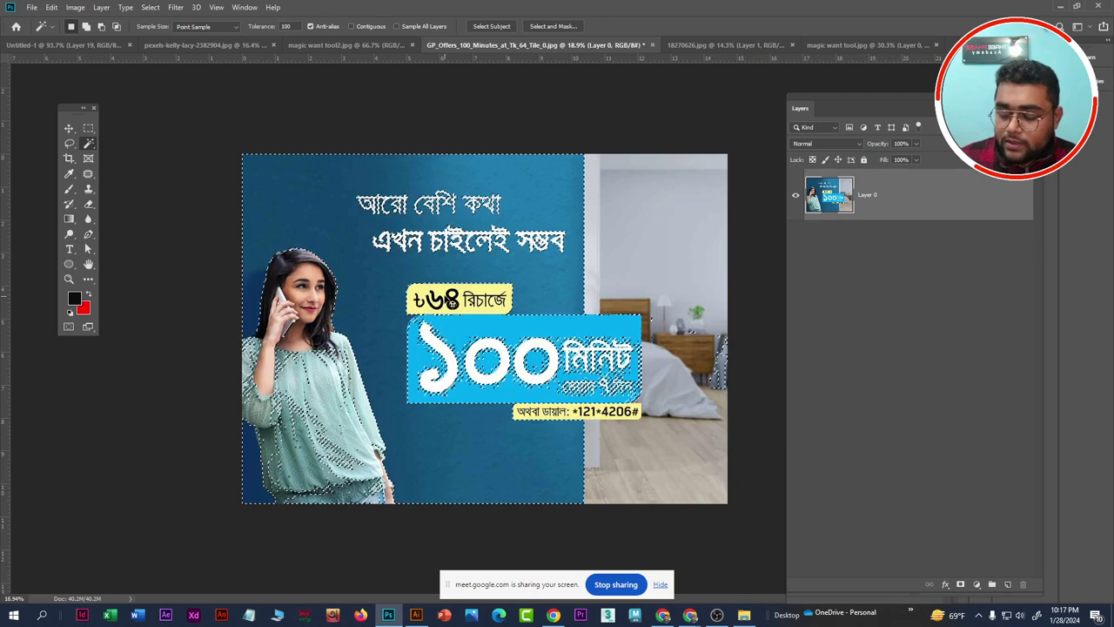
right_click(87, 144)
left_click(135, 154)
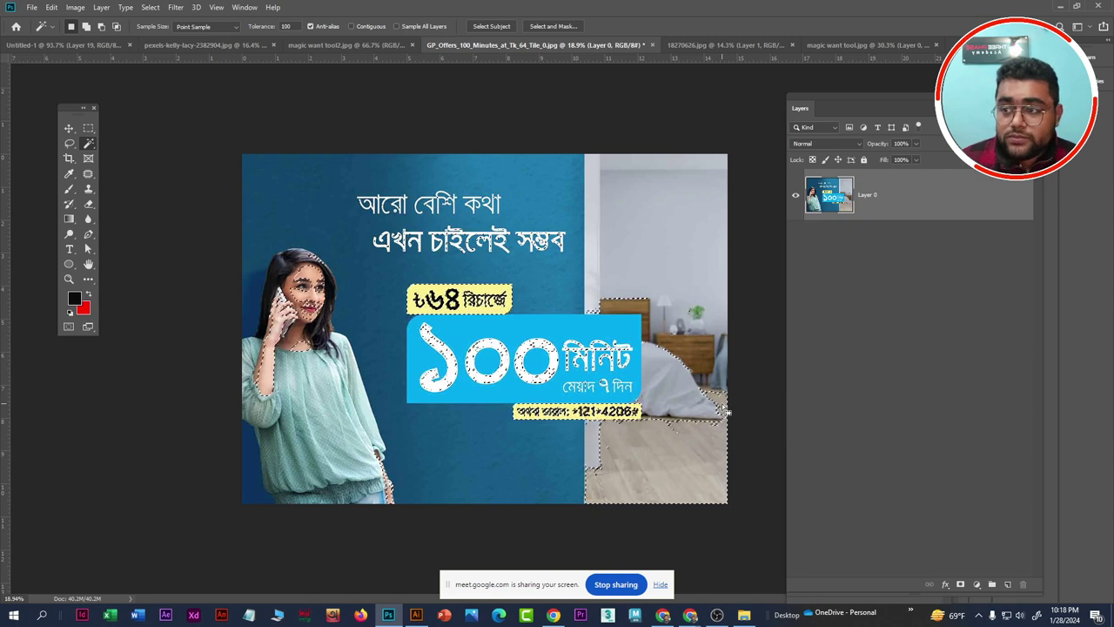
key("ctrl+d")
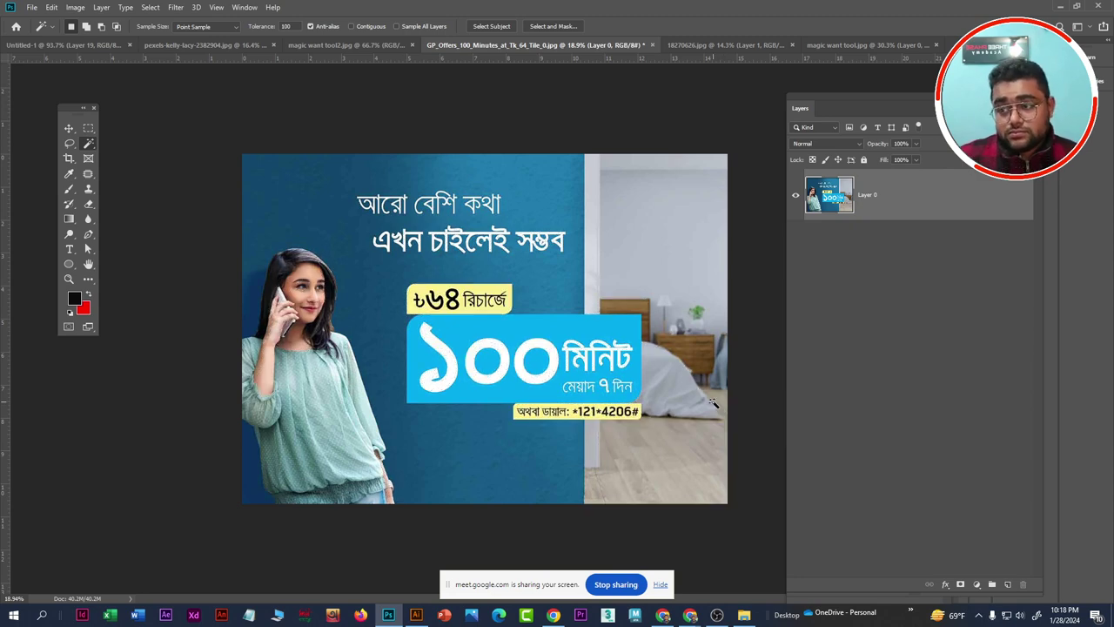
left_click(853, 45)
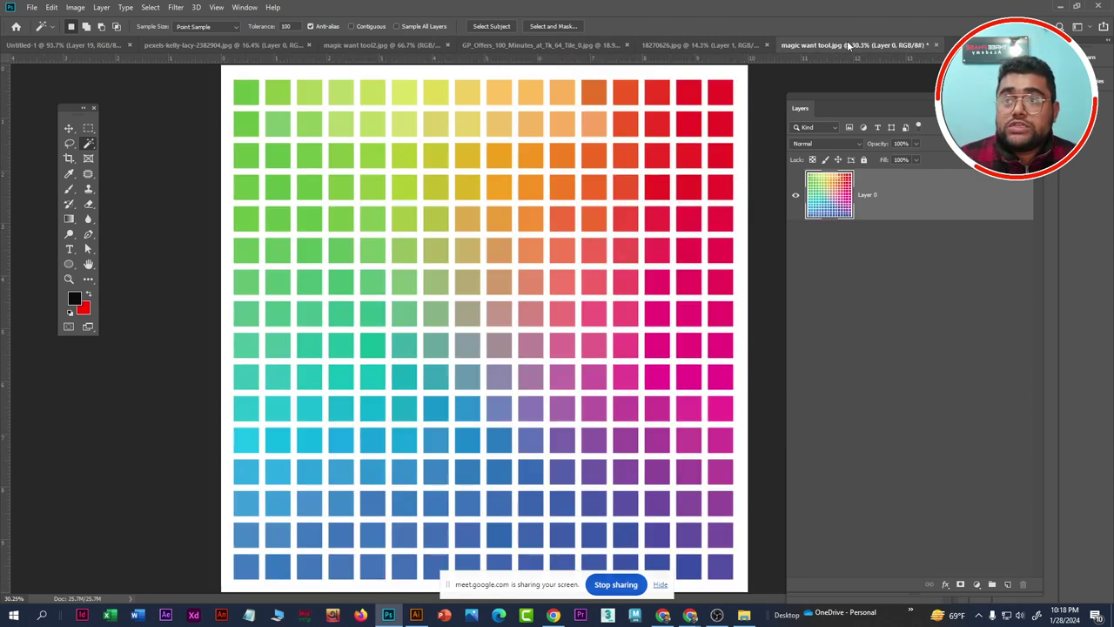
key("ctrl+minus")
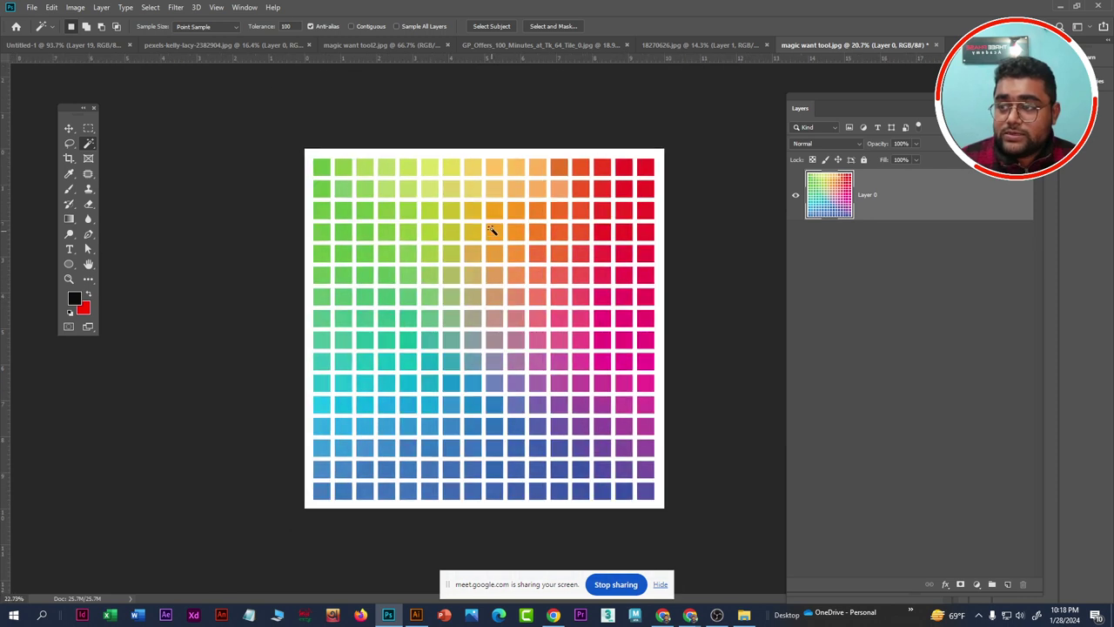
scroll(534, 182, "up", 1)
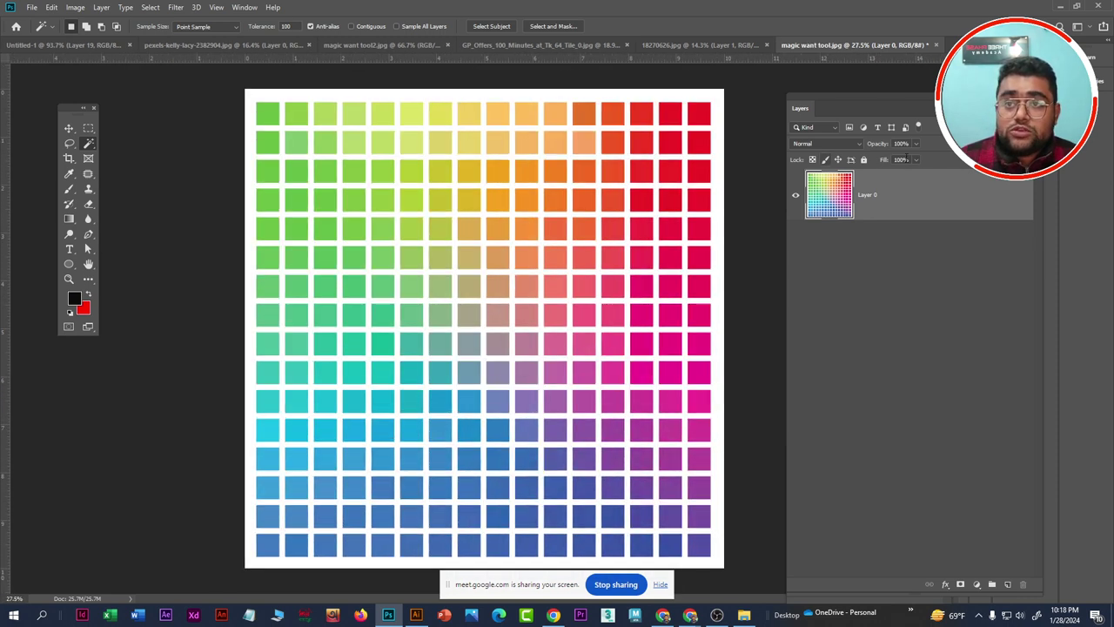
right_click(88, 145)
left_click(148, 155)
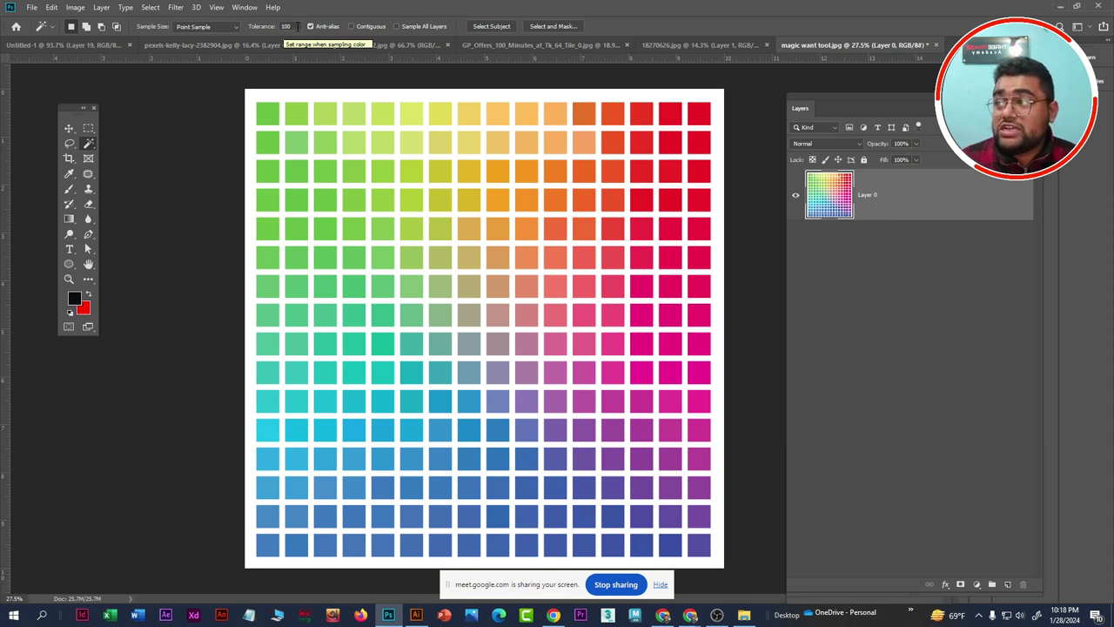
double_click(287, 26)
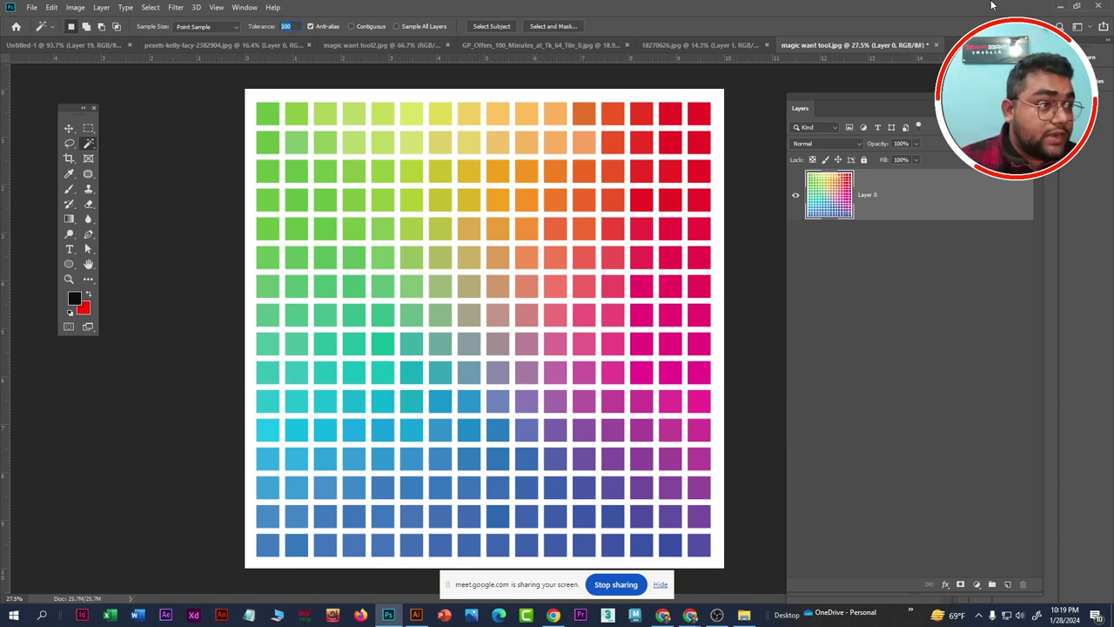
key("Return")
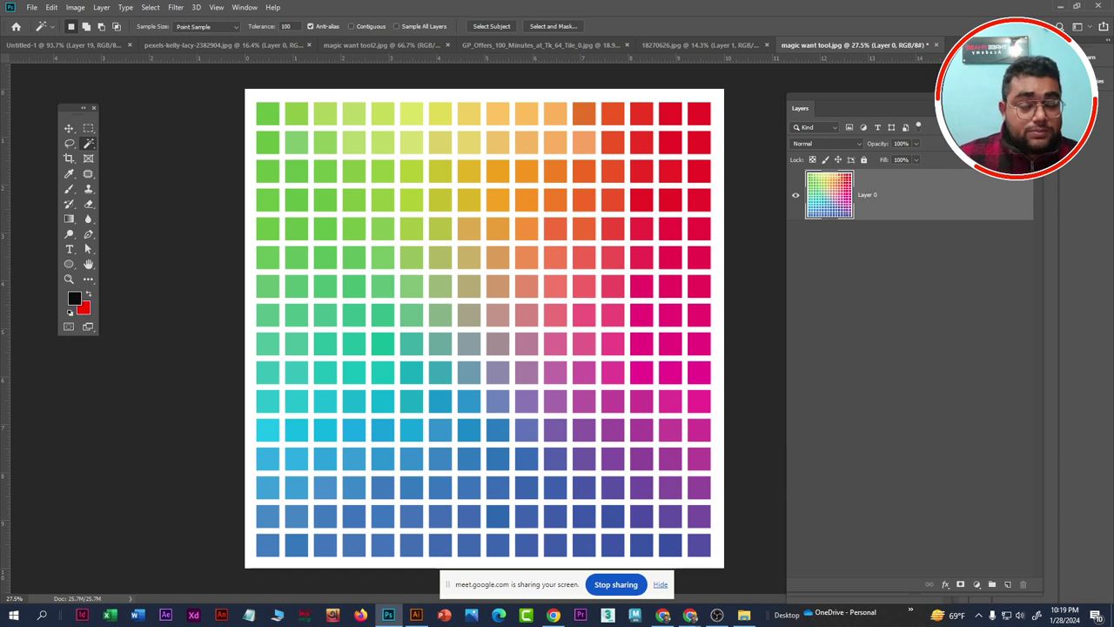
Pick the Magic Wand and set its tolerance to 0
right_click(89, 143)
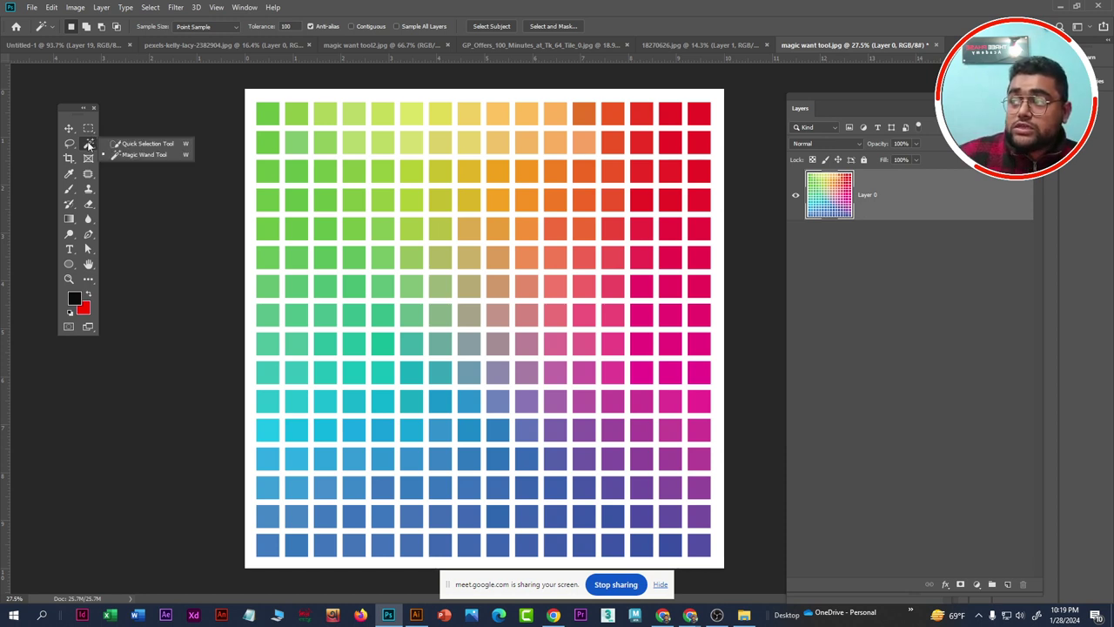
left_click(147, 155)
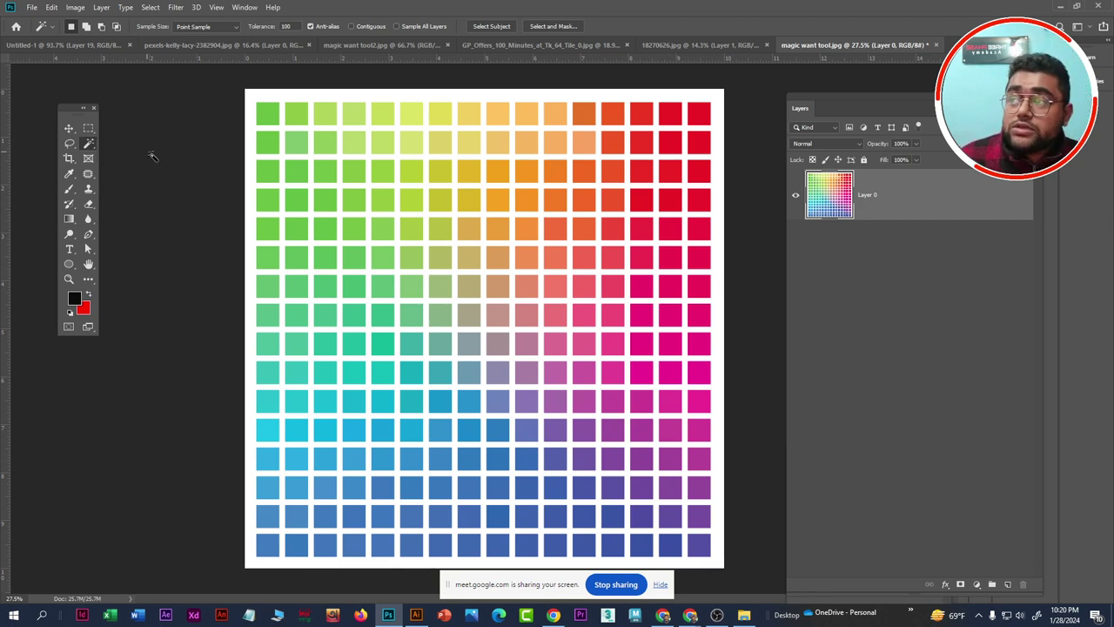
left_click(285, 27)
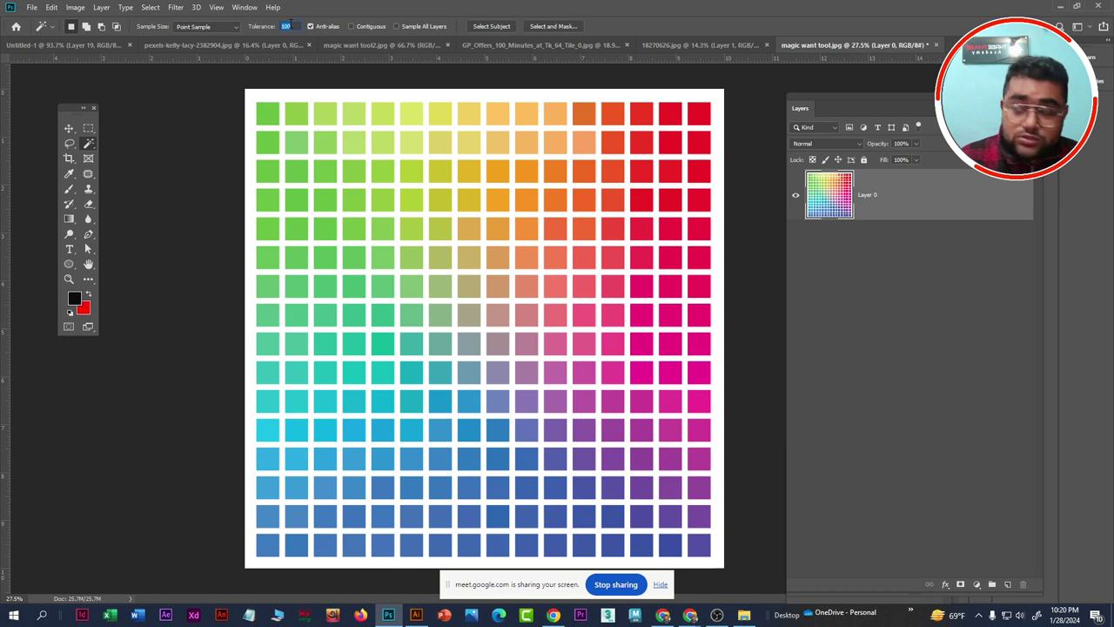
type("0")
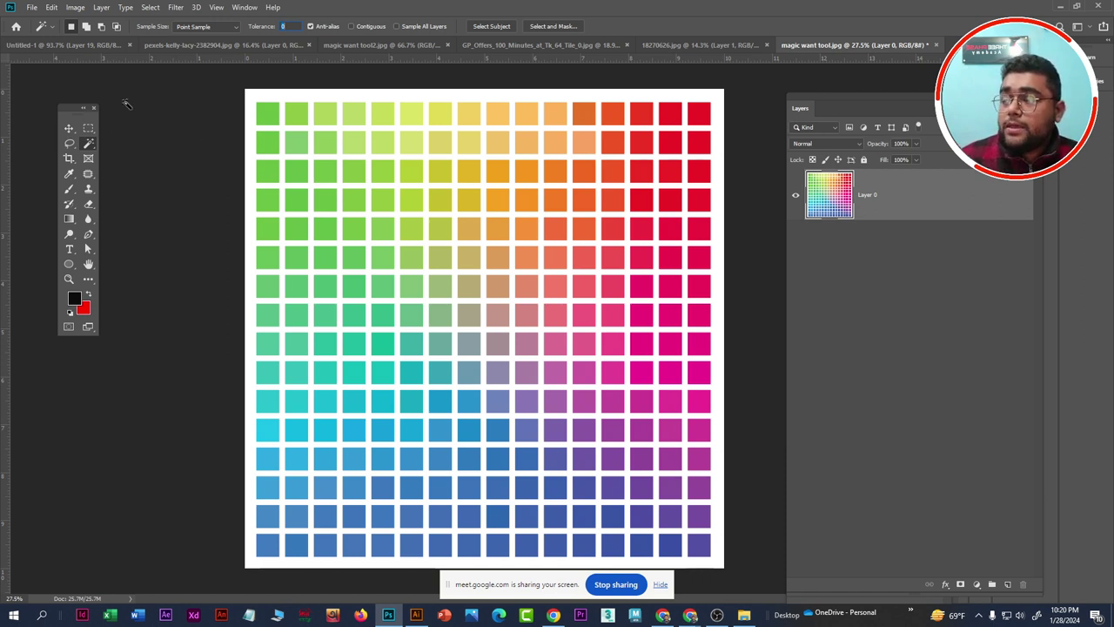
left_click(894, 236)
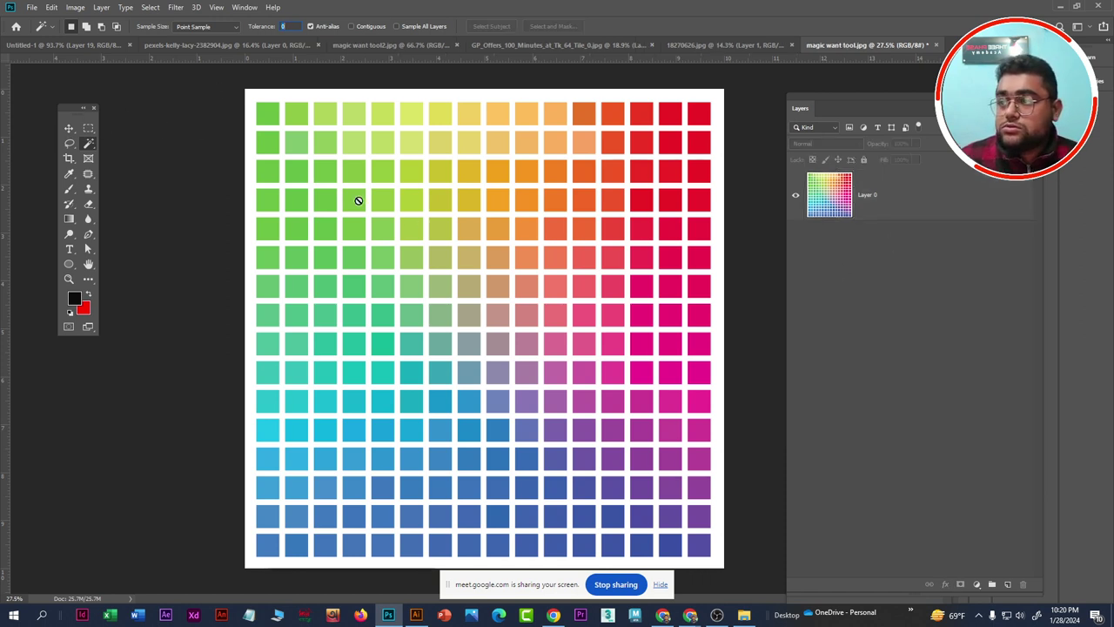
Zoom into the colour grid and select the top-left green swatches on Layer 0 at tolerance 20
key("v")
scroll(277, 132, "up", 2)
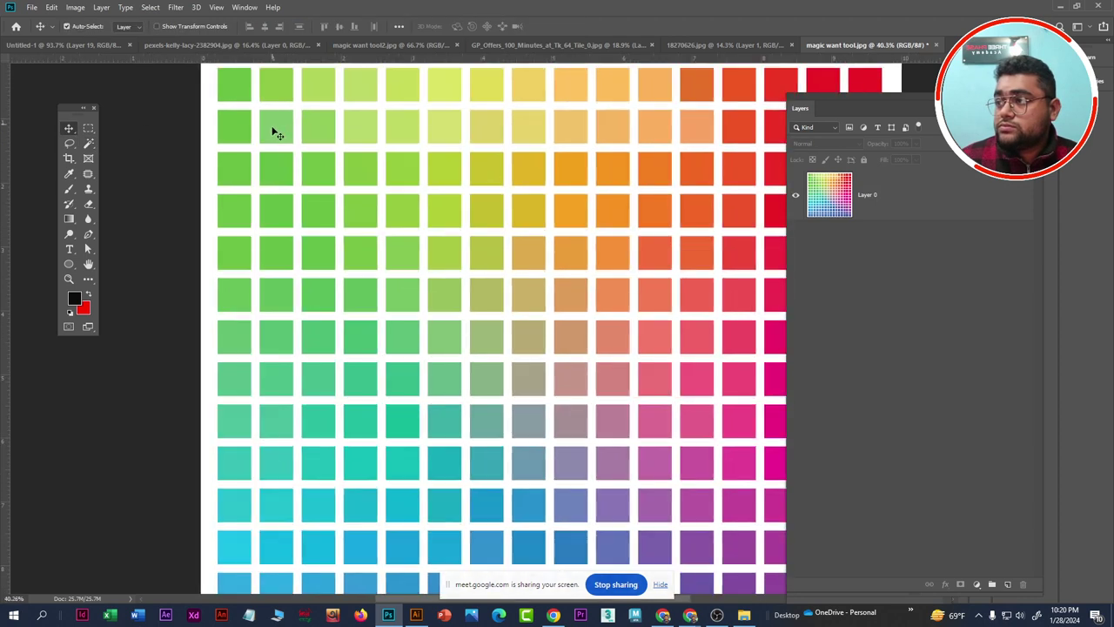
scroll(277, 135, "up", 2)
scroll(277, 132, "down", 1)
scroll(277, 133, "down", 1)
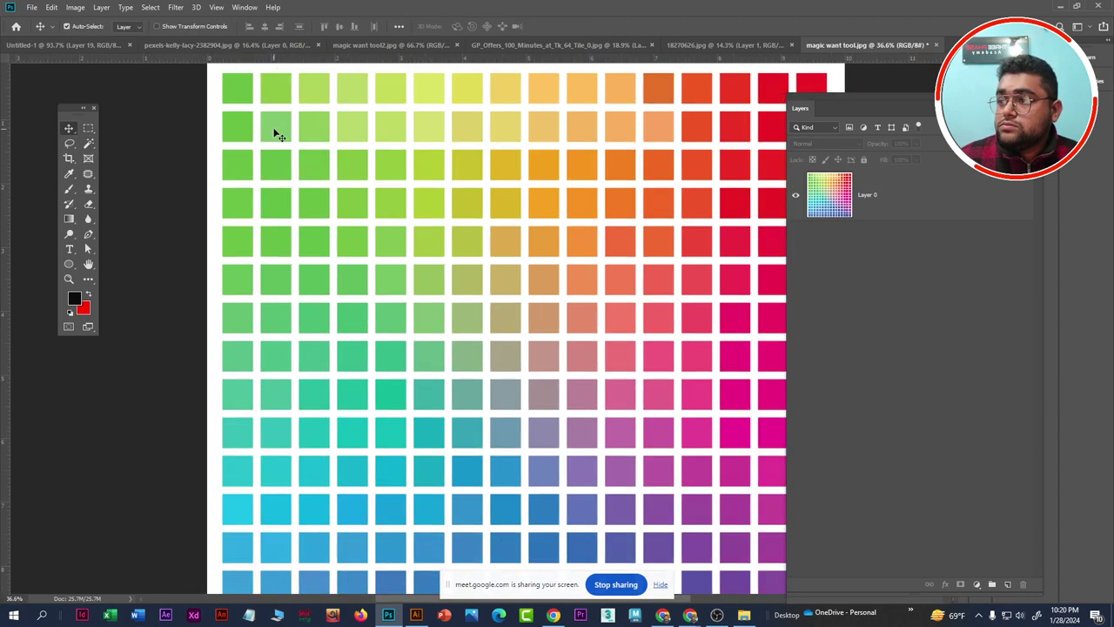
left_click(88, 144)
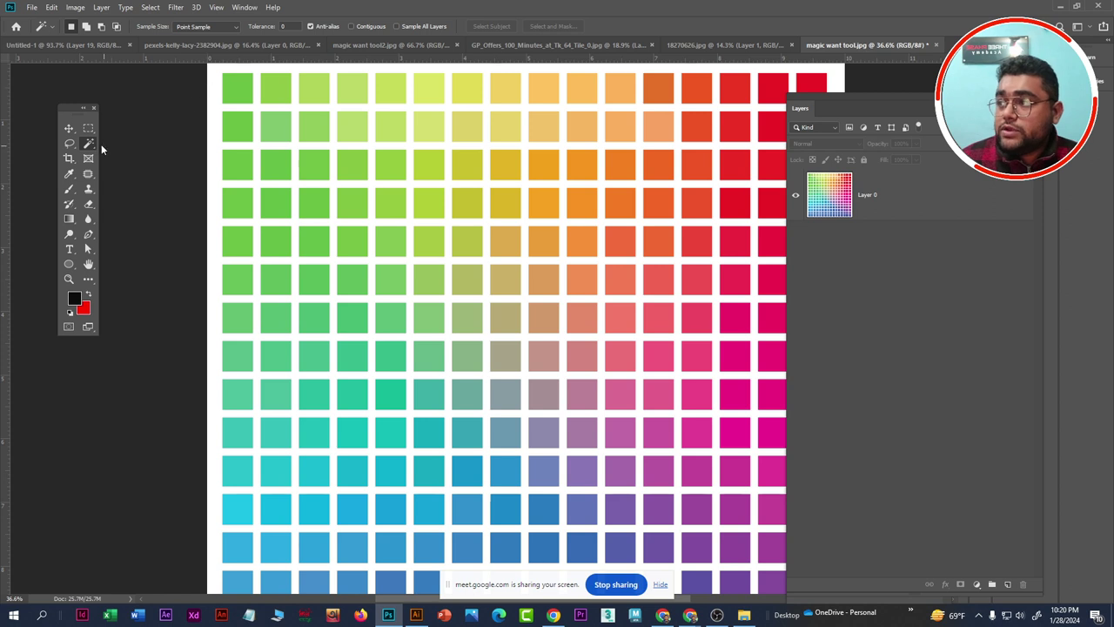
left_click(937, 202)
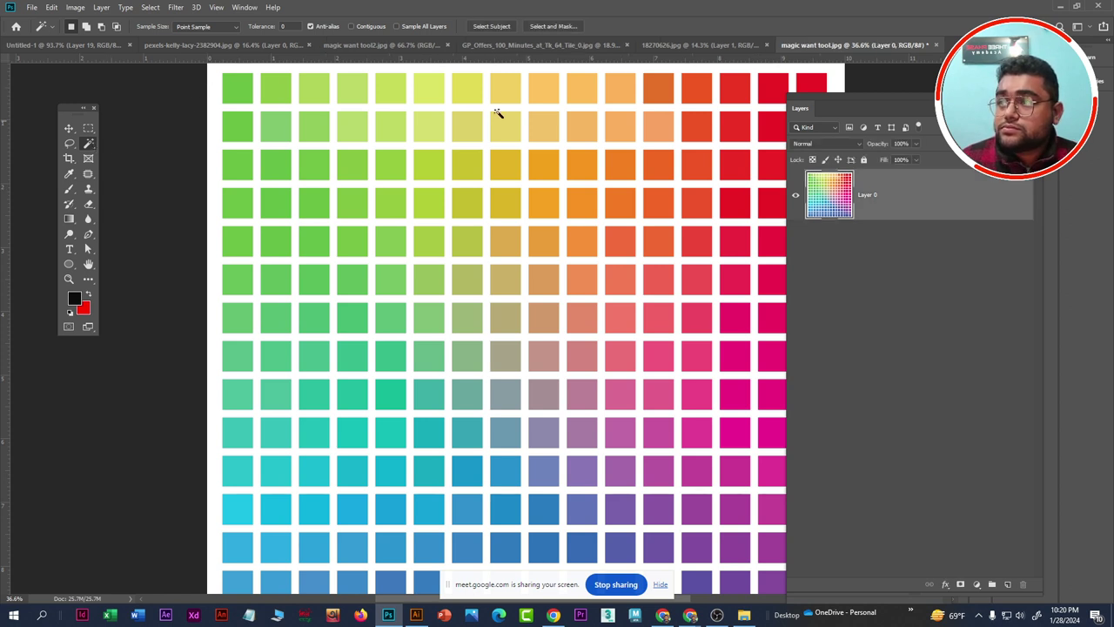
left_click(238, 90)
type("20")
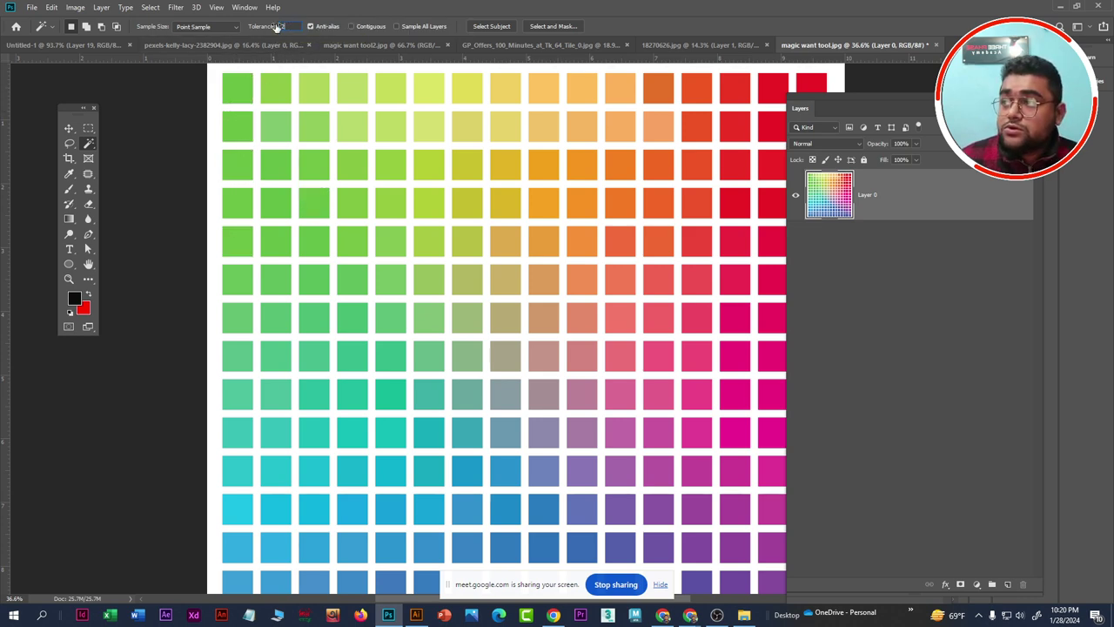
left_click(238, 88)
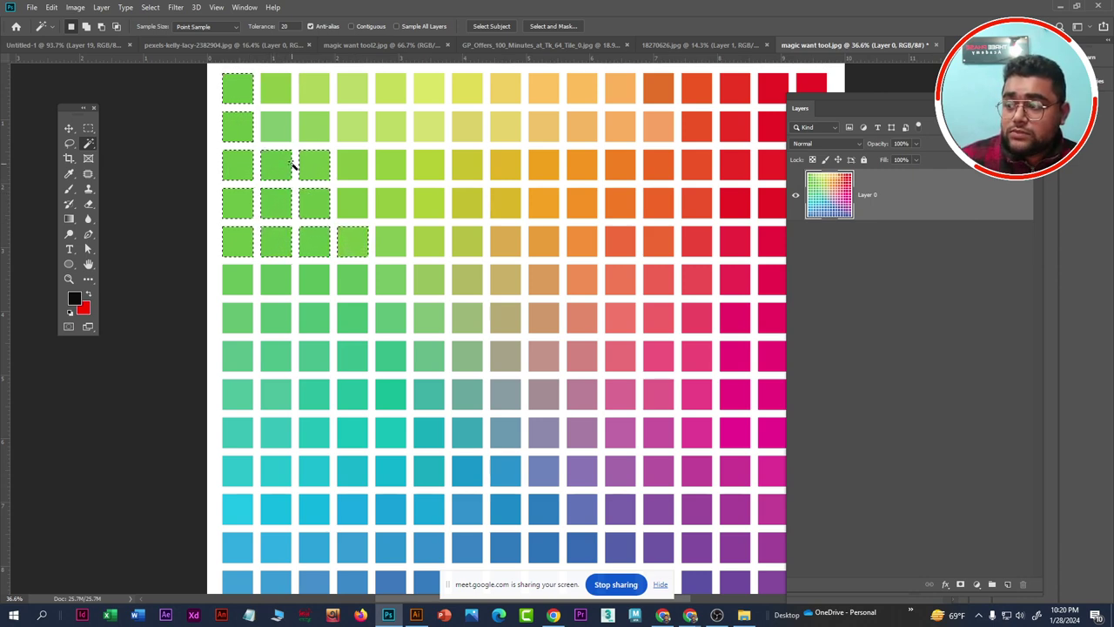
Reselect the top-left green swatch at tolerance 50, then at tolerance 100
left_click(284, 26)
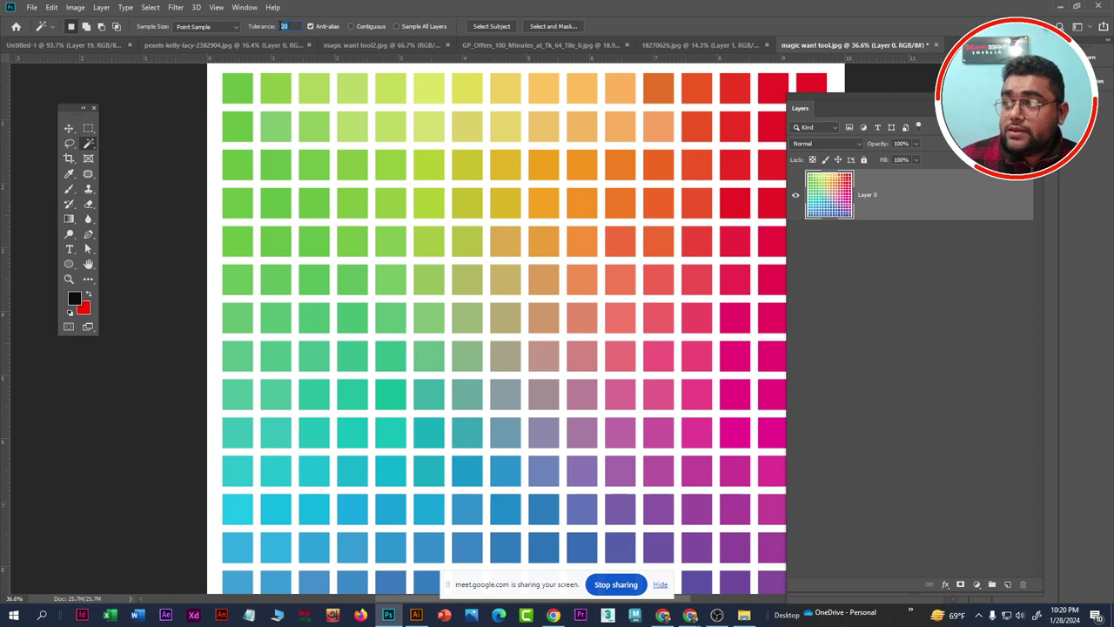
type("50")
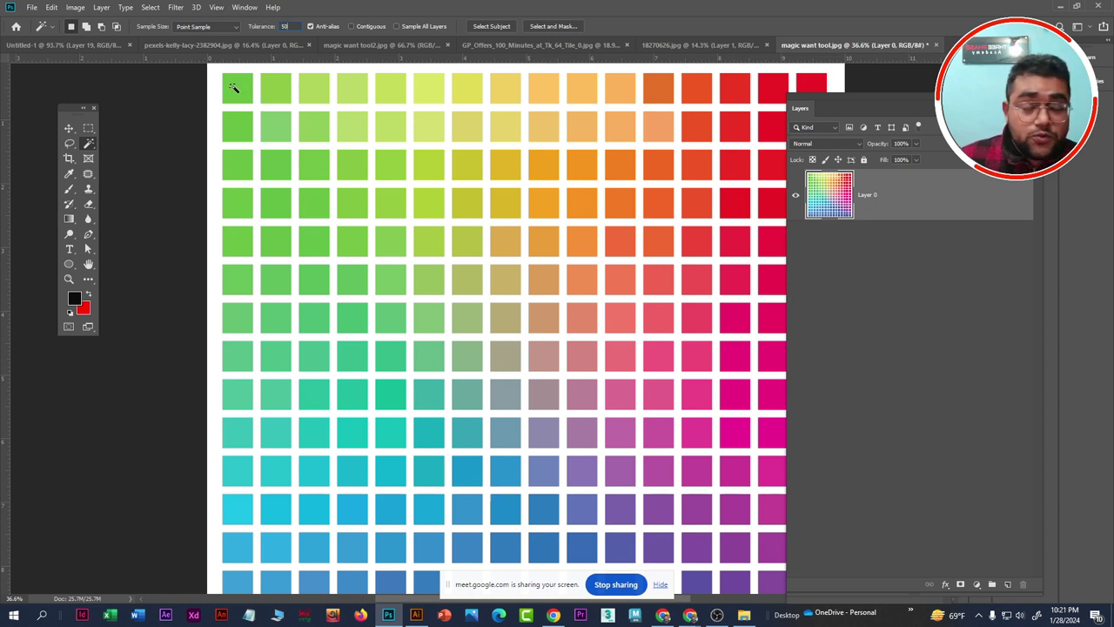
key("Return")
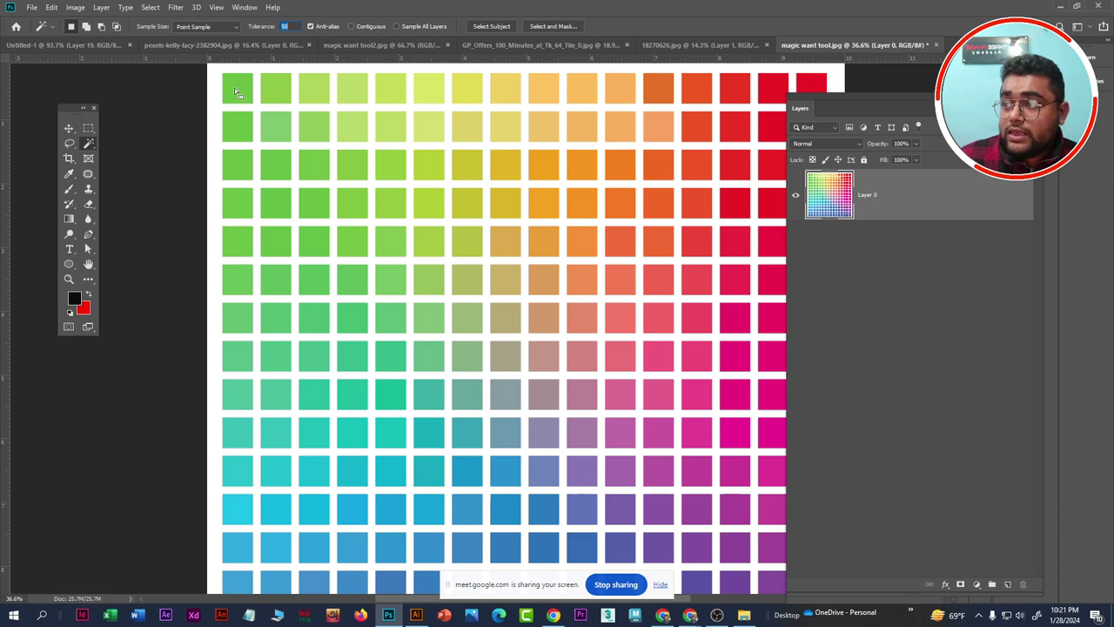
left_click(235, 93)
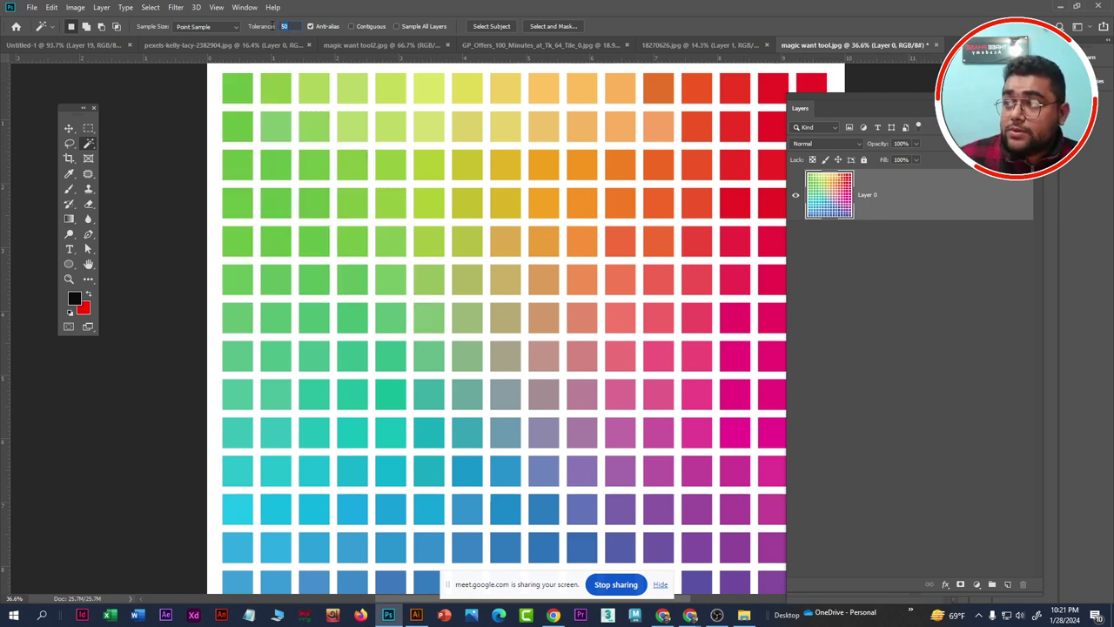
type("100")
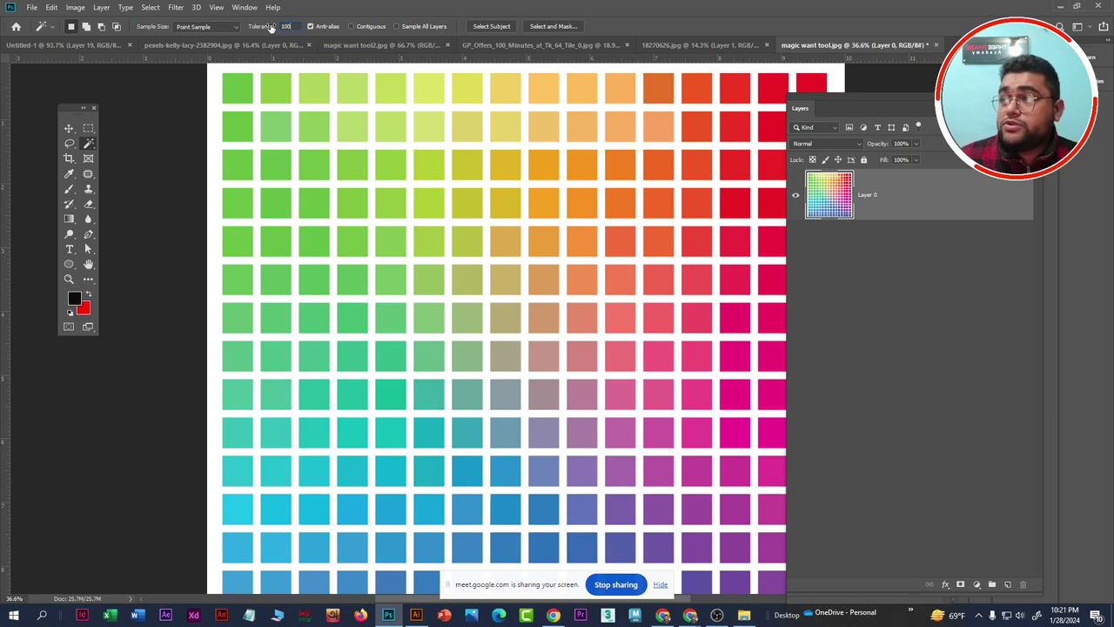
left_click(237, 90)
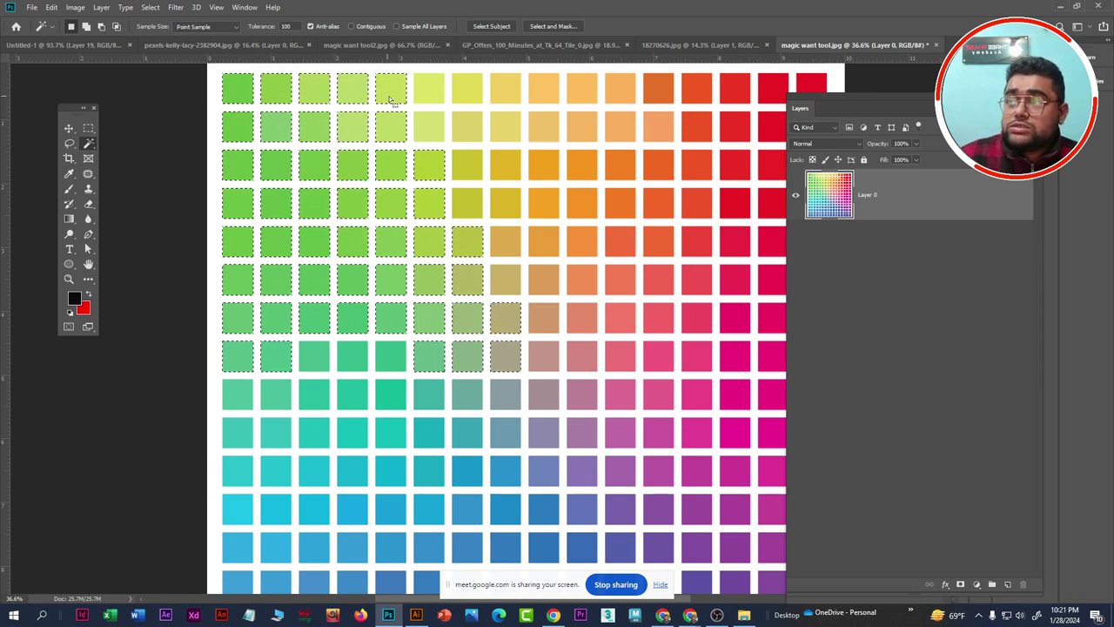
Clear the swatch selection and bring up the 18270626.jpg portrait
scroll(368, 241, "down", 3)
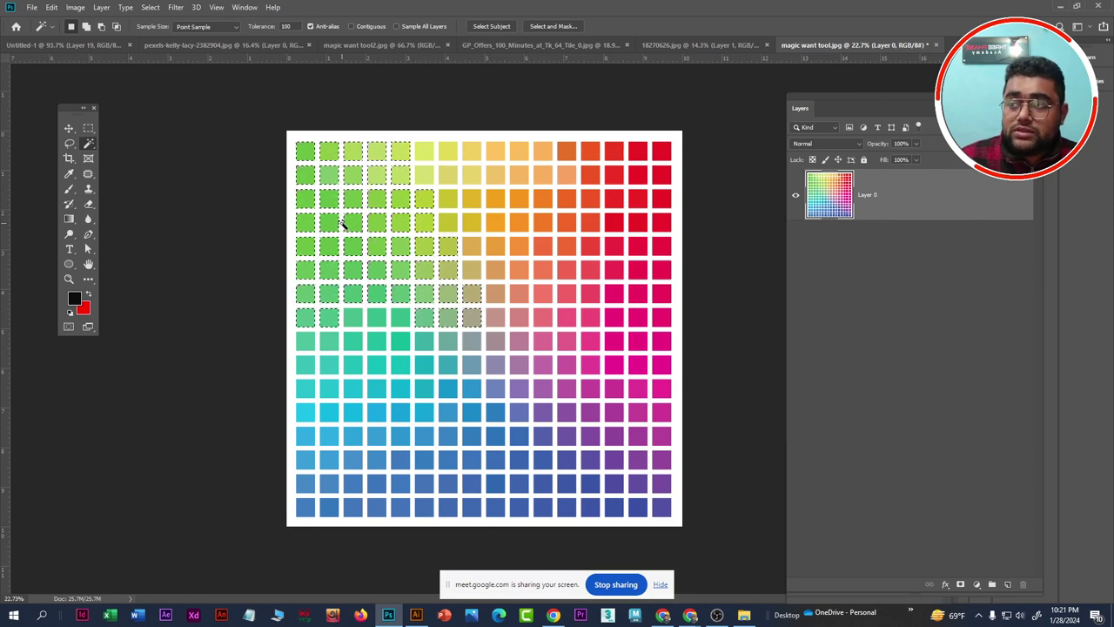
scroll(342, 222, "up", 1)
scroll(342, 222, "up", 1)
key("ctrl+d")
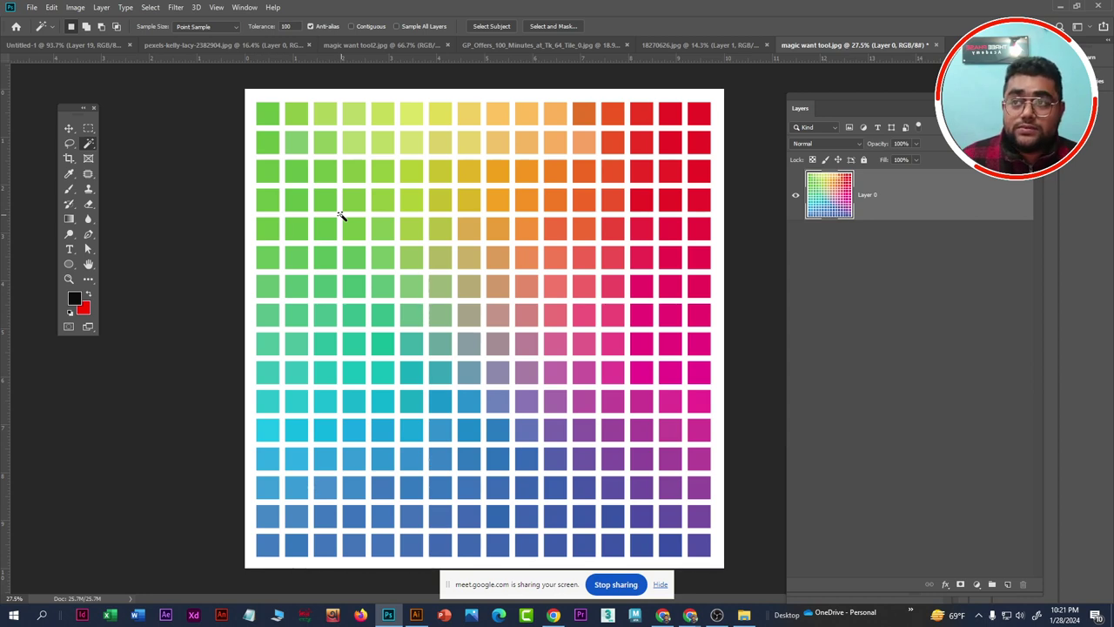
left_click(700, 44)
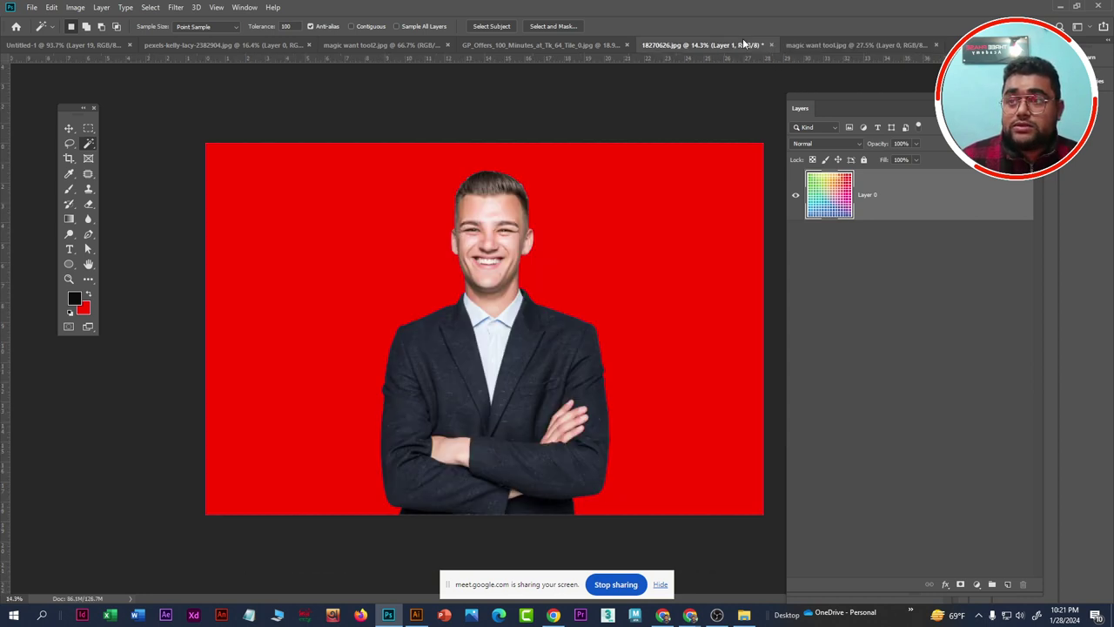
On the GP offers banner, select the blue background colour, then deselect it
left_click(575, 48)
scroll(537, 410, "up", 2)
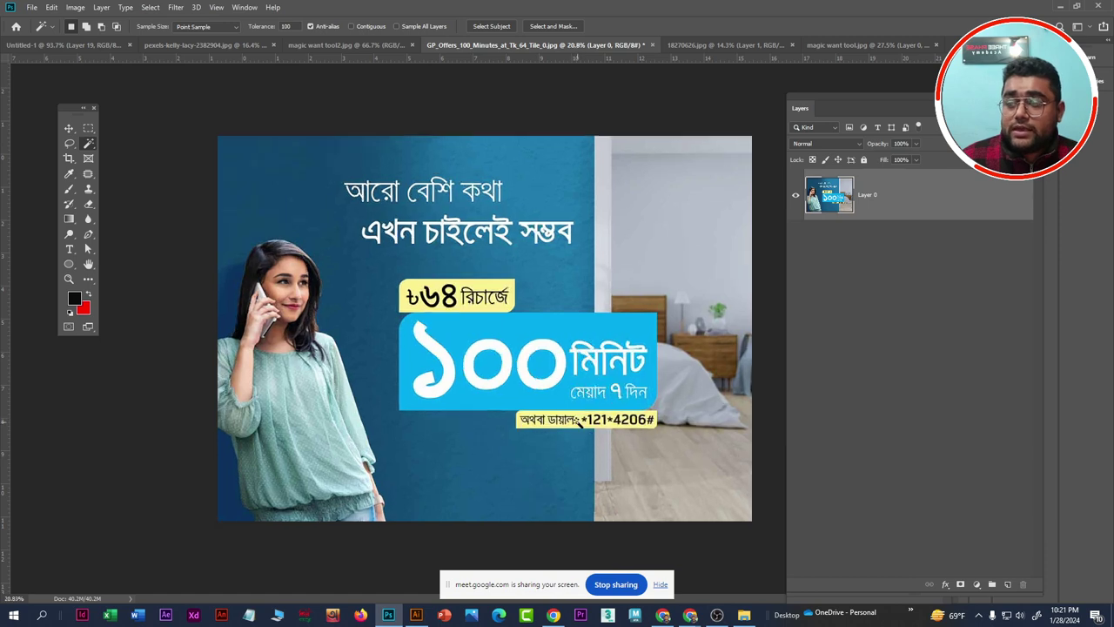
scroll(537, 409, "up", 2)
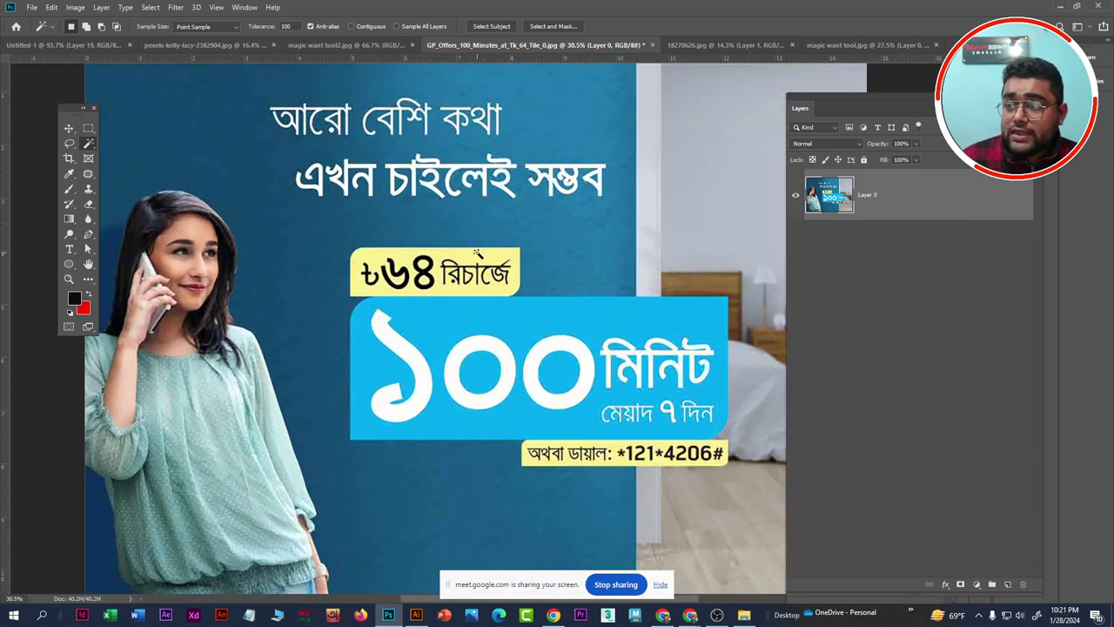
scroll(487, 255, "down", 1)
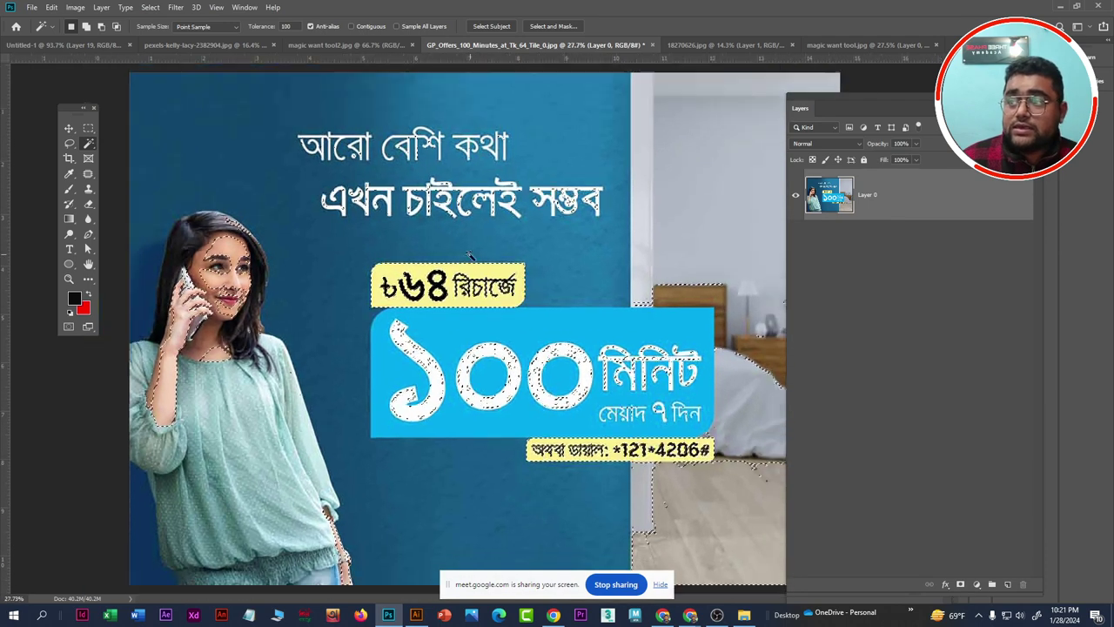
left_click(241, 290)
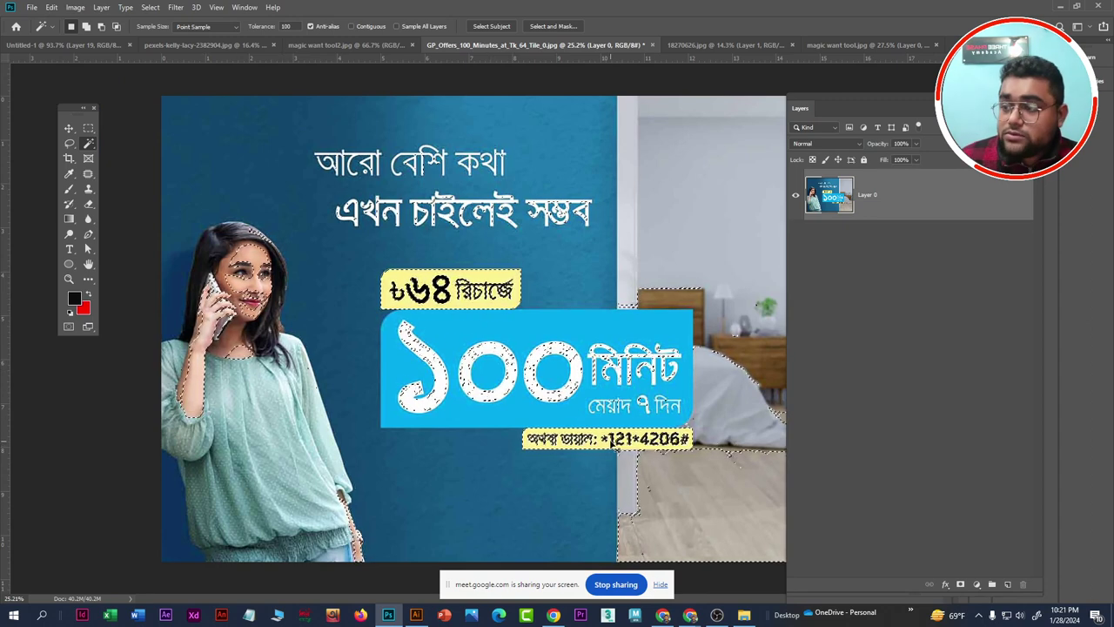
key("ctrl+d")
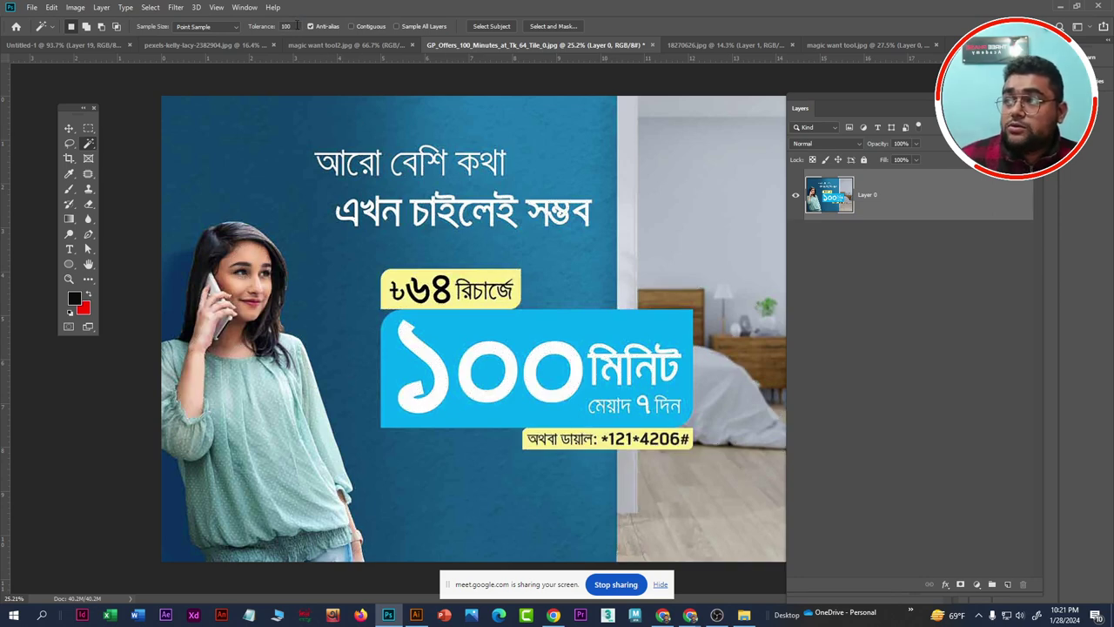
Select the yellow recharge and dial-code boxes, review them zoomed, then deselect
type("50")
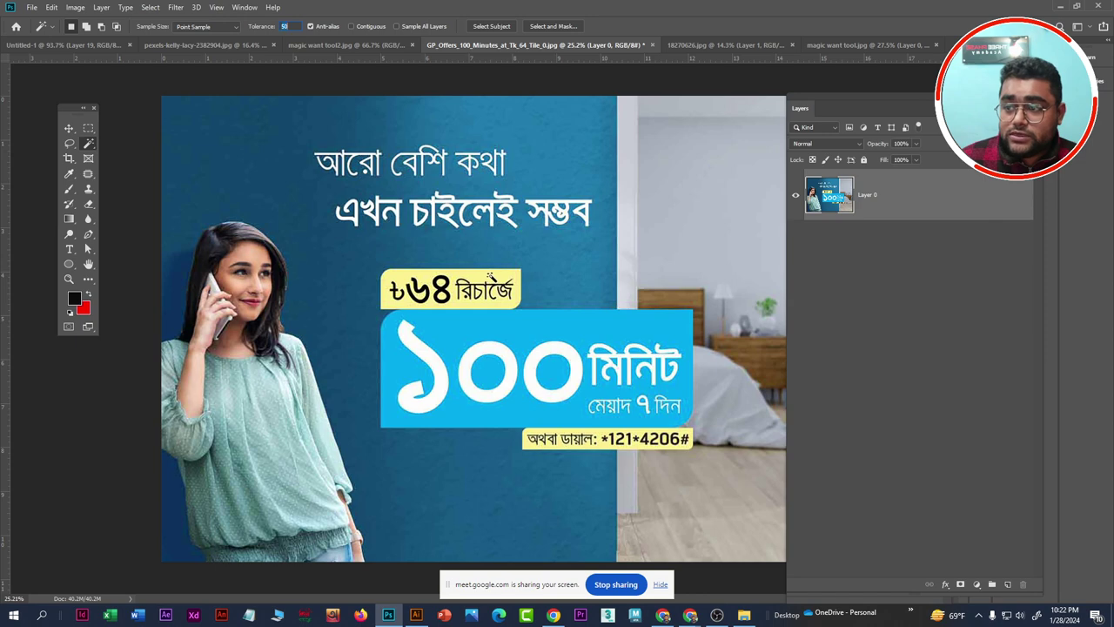
left_click(491, 276)
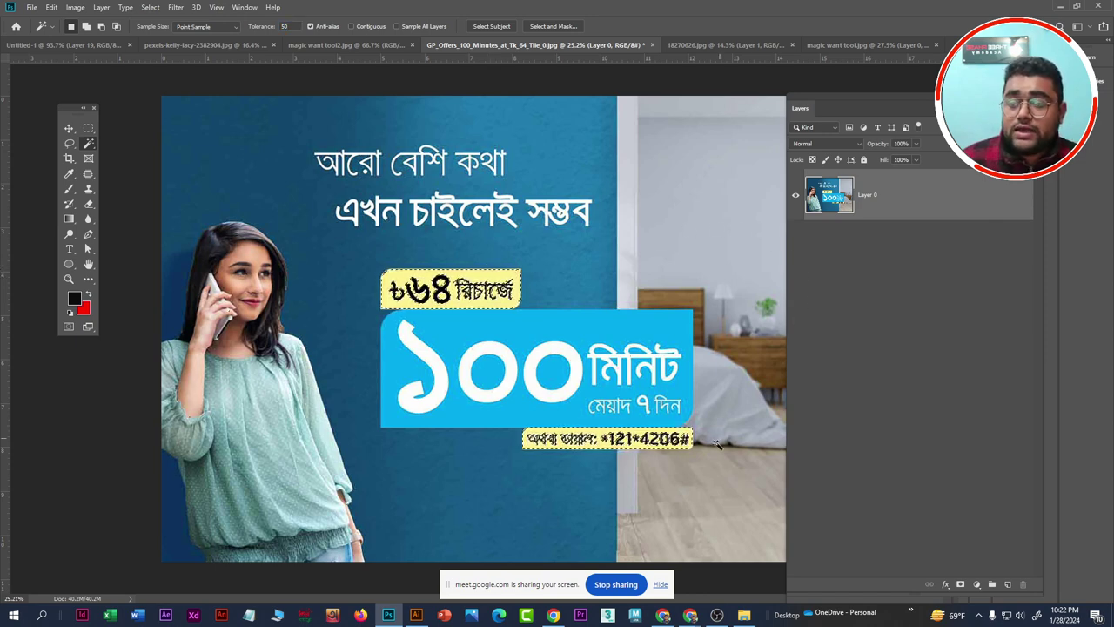
scroll(716, 444, "down", 3)
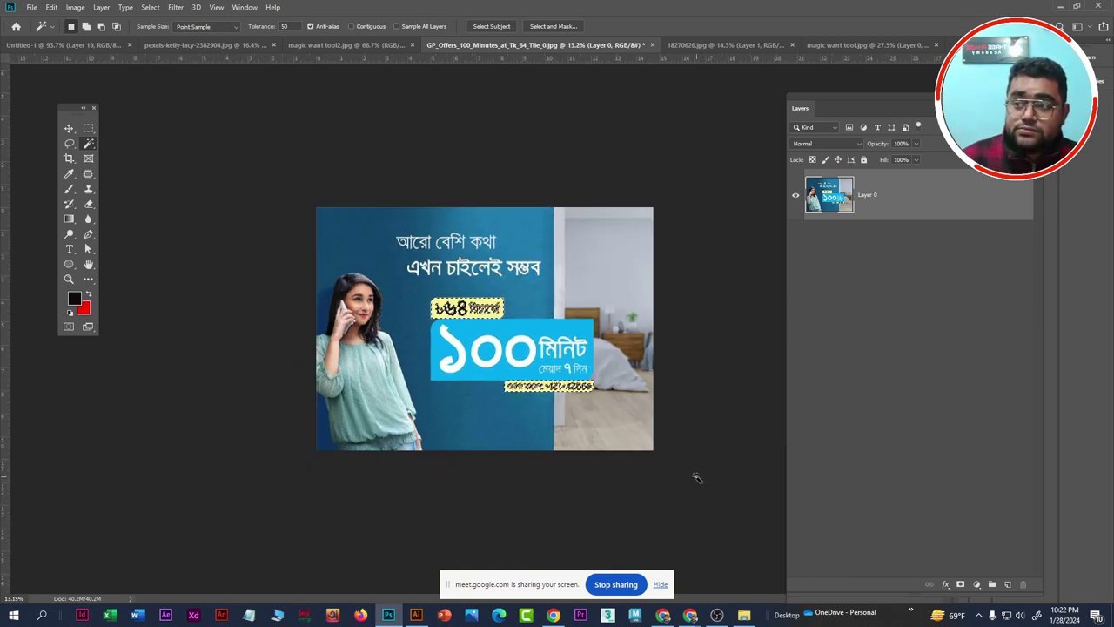
scroll(638, 454, "up", 1)
scroll(596, 446, "up", 2)
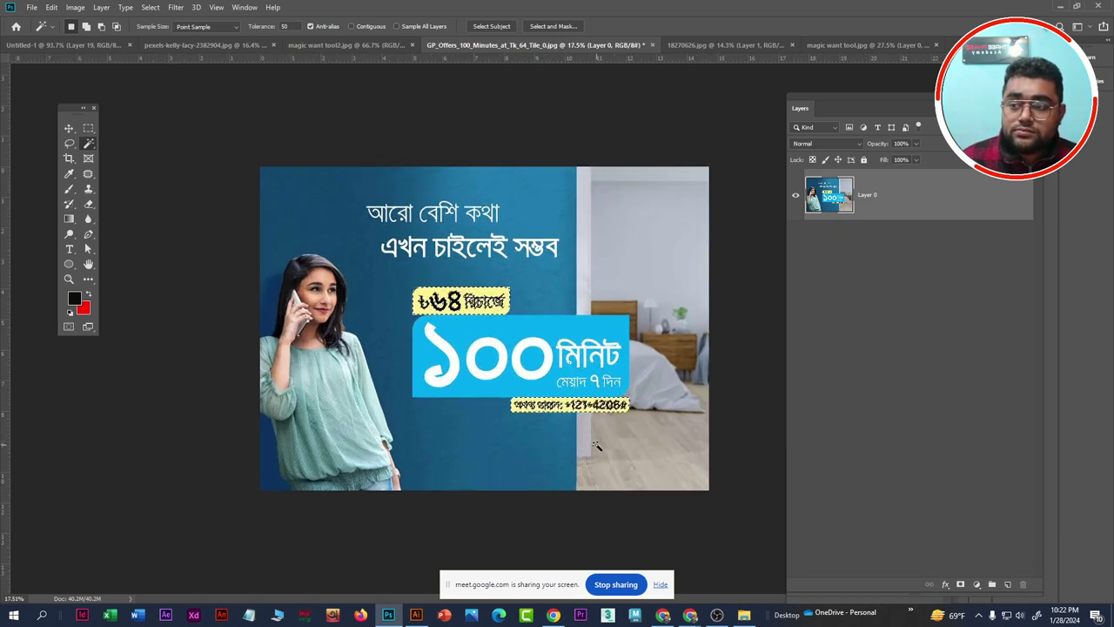
scroll(596, 445, "up", 1)
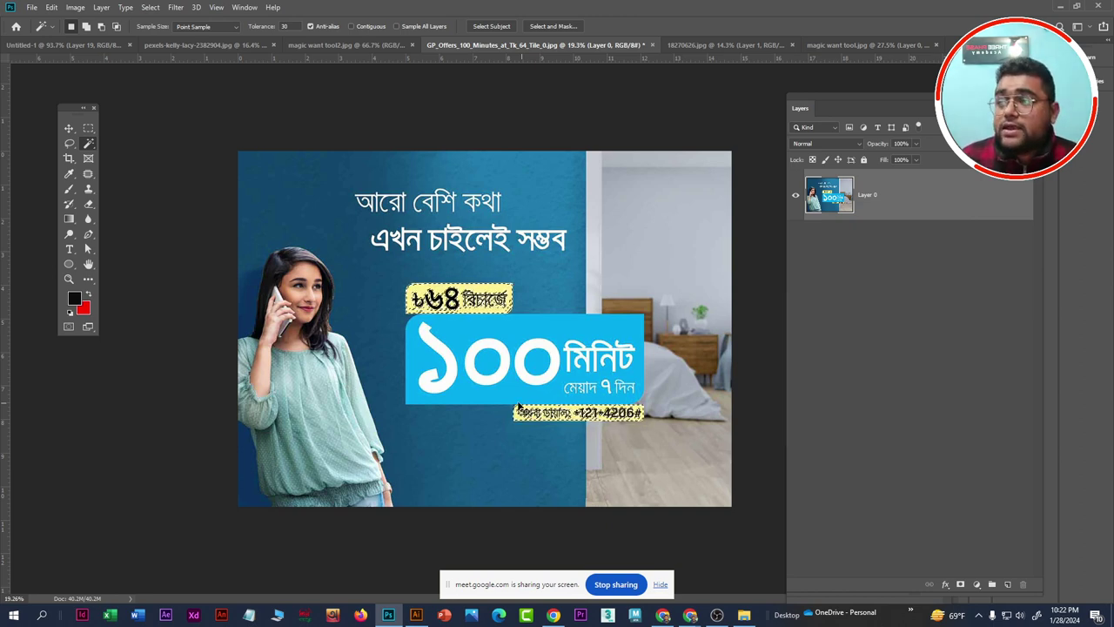
key("ctrl+d")
Bring up the Hillsboro ad and unlock its background as Layer 0
left_click(703, 45)
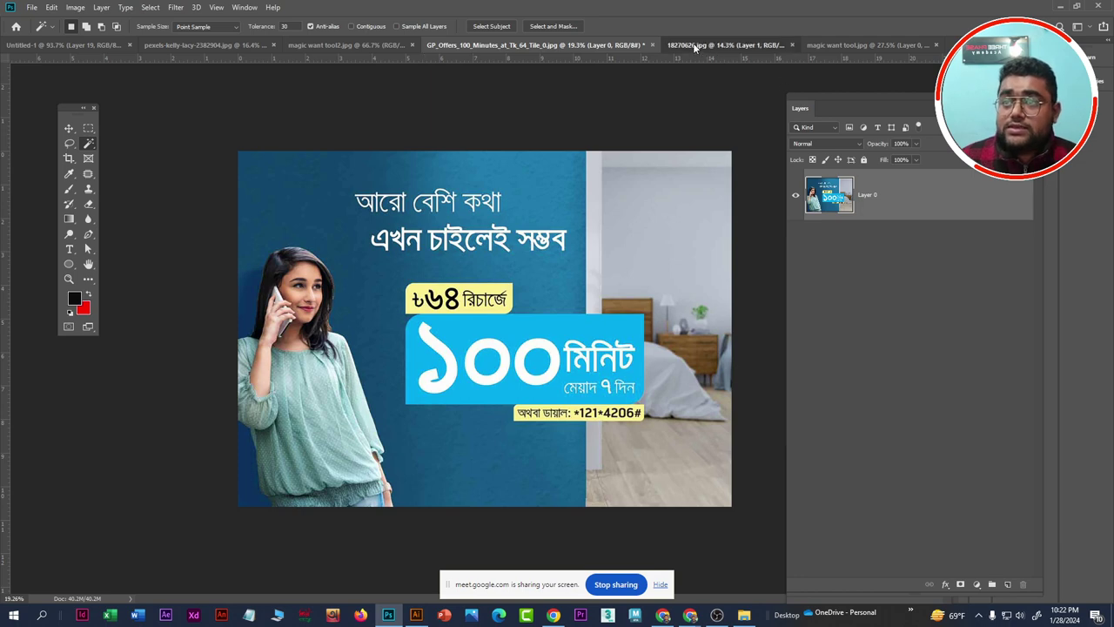
left_click(383, 46)
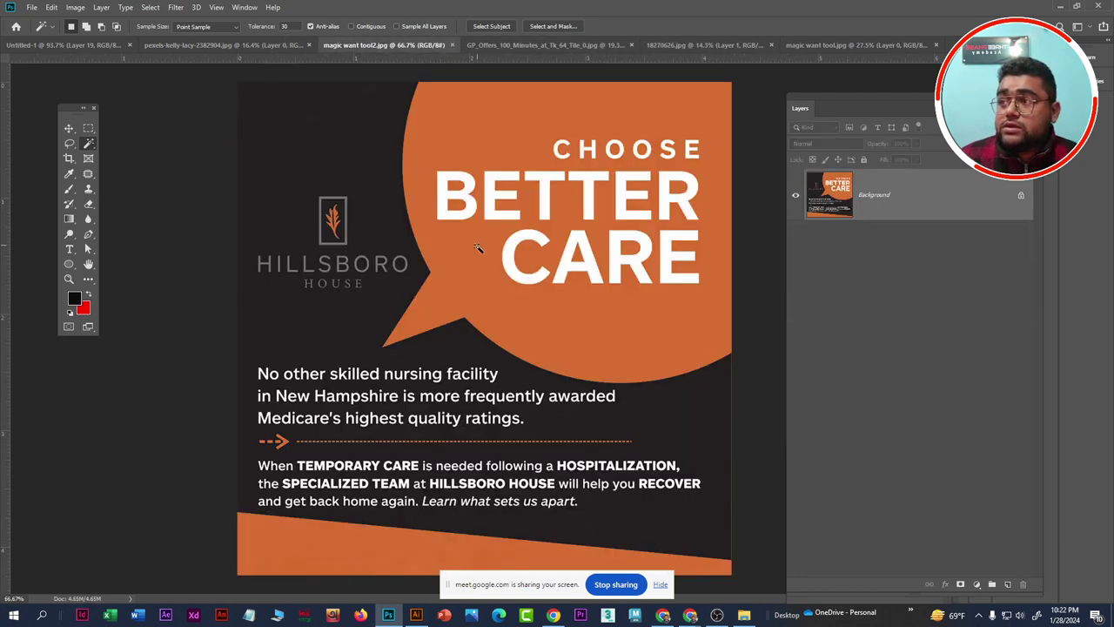
scroll(405, 479, "up", 3)
scroll(368, 468, "down", 1)
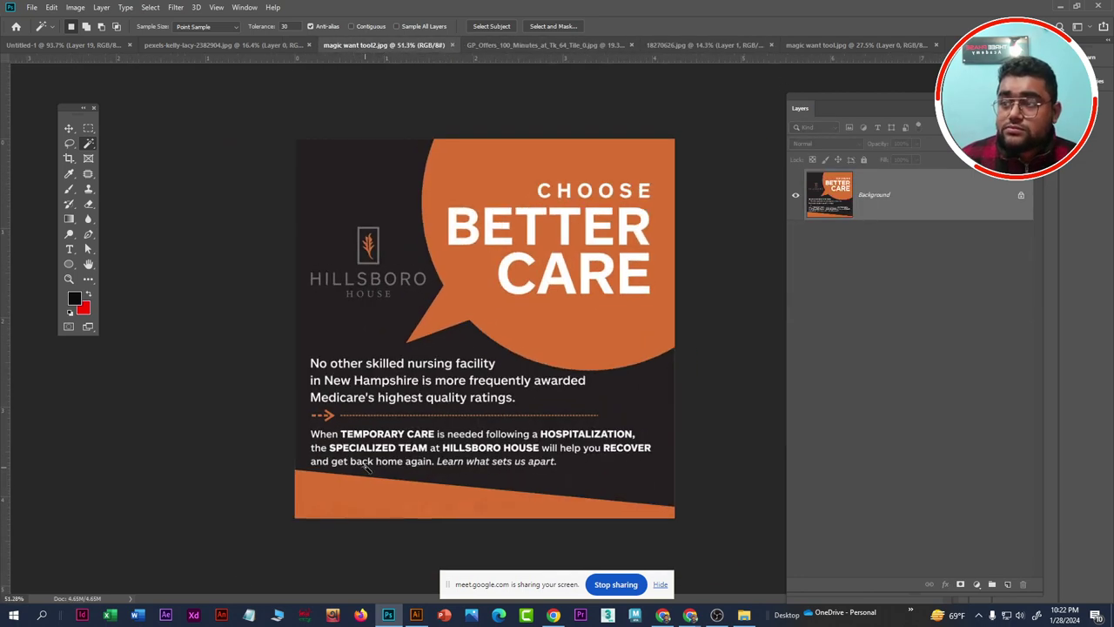
left_click(1021, 197)
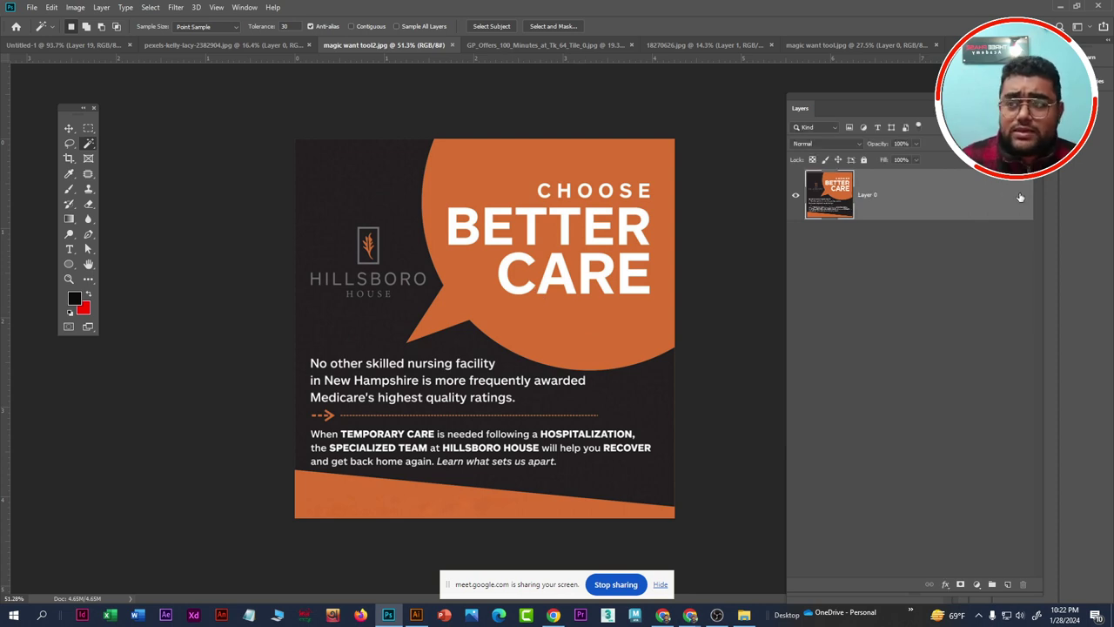
Magic Wand-select the ad's orange bubble, band, arrow and logo at tolerance 30
scroll(536, 339, "up", 1)
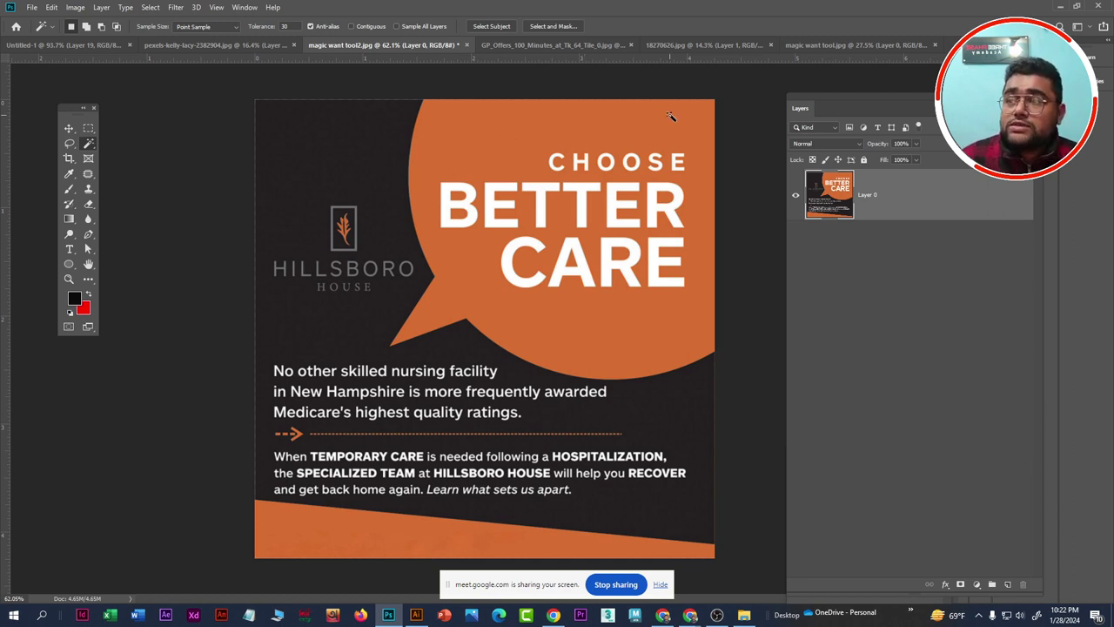
left_click(475, 128)
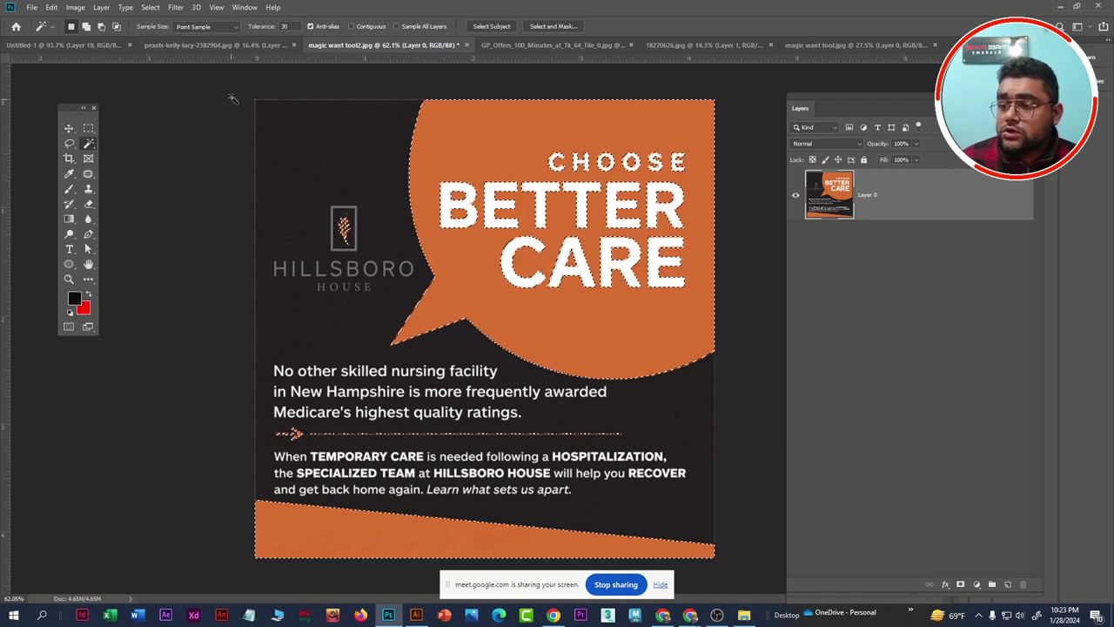
left_click(285, 26)
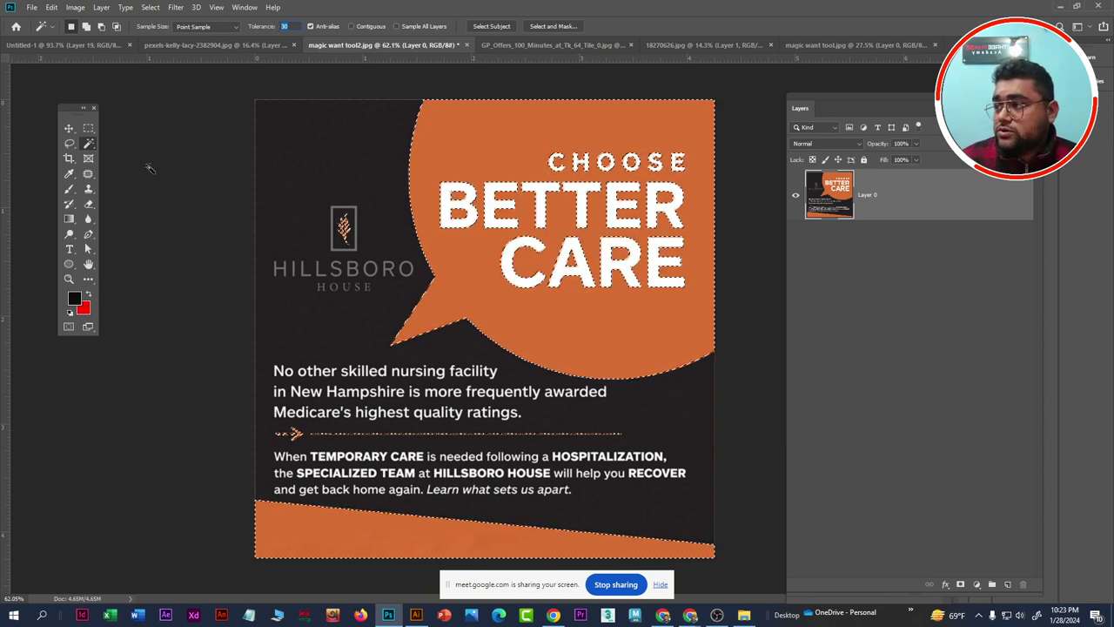
left_click(68, 128)
Magic-wand the orange areas at Tolerance 50 and zoom in to inspect the leaf
scroll(333, 224, "up", 2)
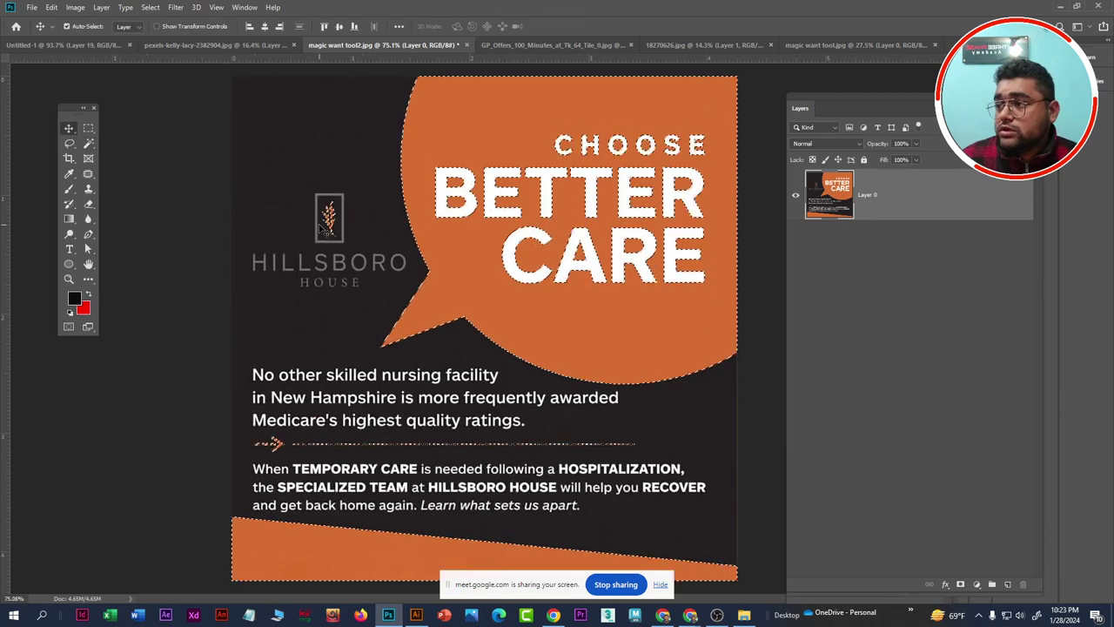
scroll(334, 225, "up", 1)
scroll(333, 218, "up", 3)
scroll(333, 207, "up", 1)
scroll(334, 207, "up", 3)
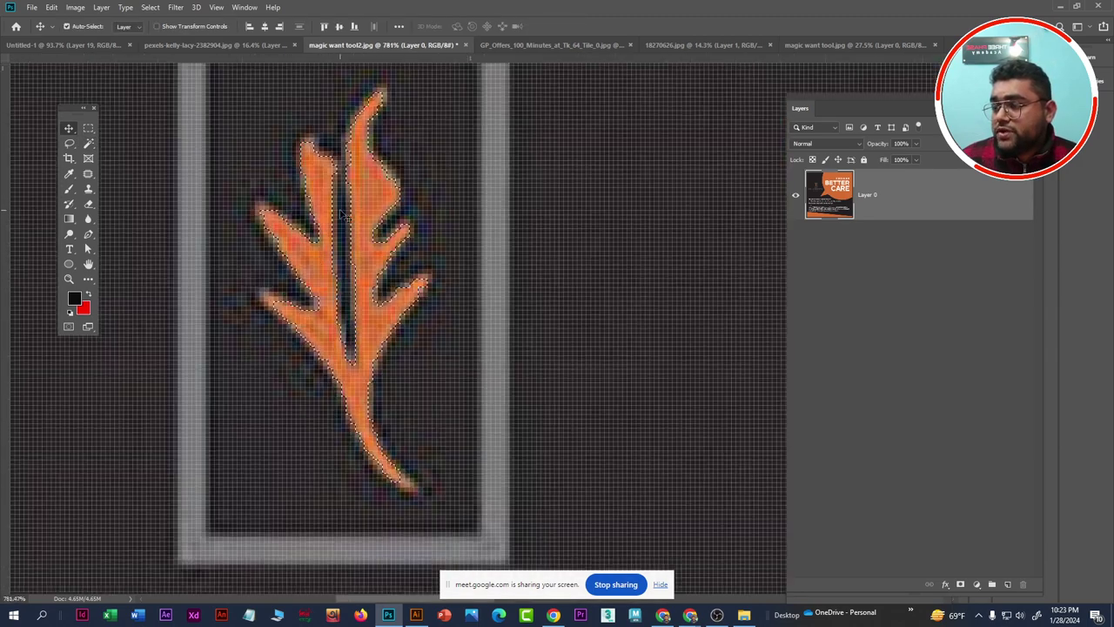
scroll(348, 214, "up", 2)
scroll(365, 186, "down", 2)
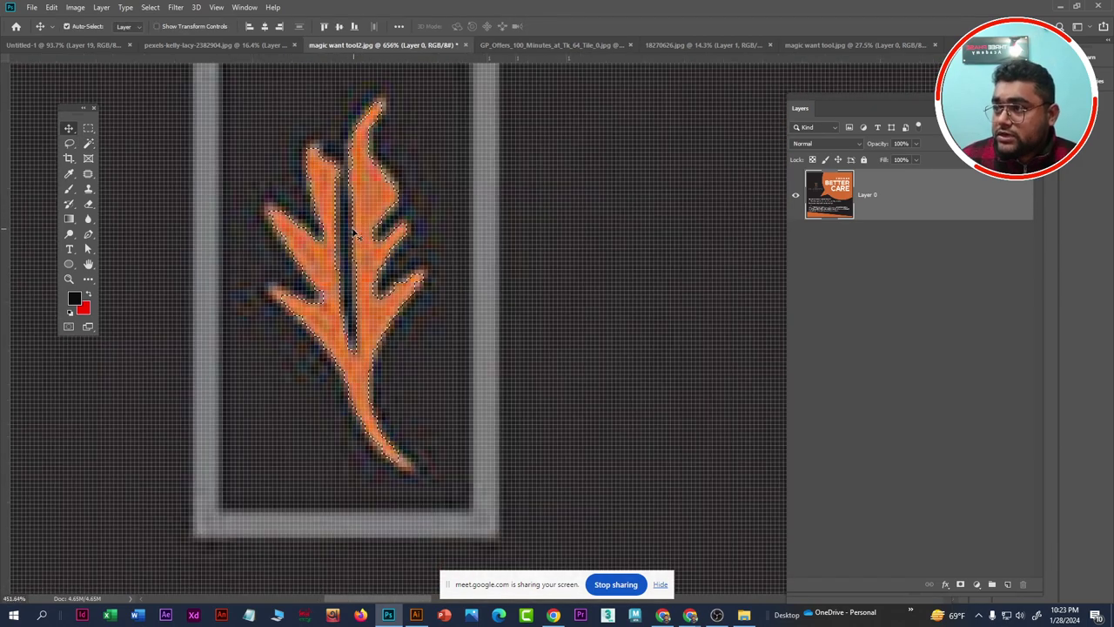
scroll(356, 229, "down", 2)
scroll(348, 249, "down", 1)
scroll(355, 252, "down", 3)
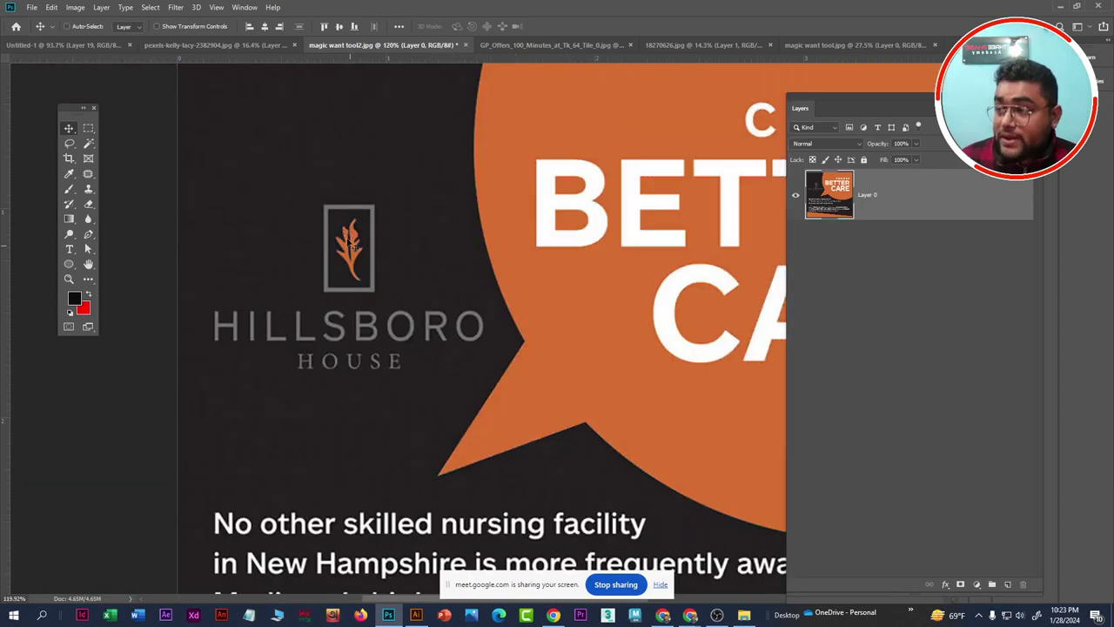
left_click(88, 142)
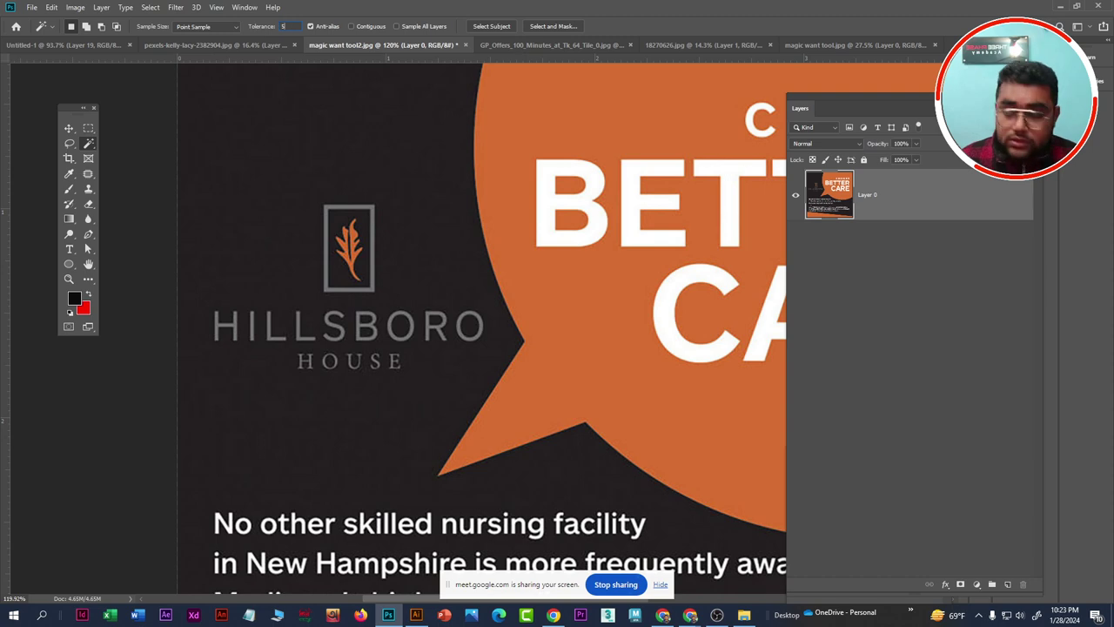
type("0")
left_click_drag(74, 109, 82, 109)
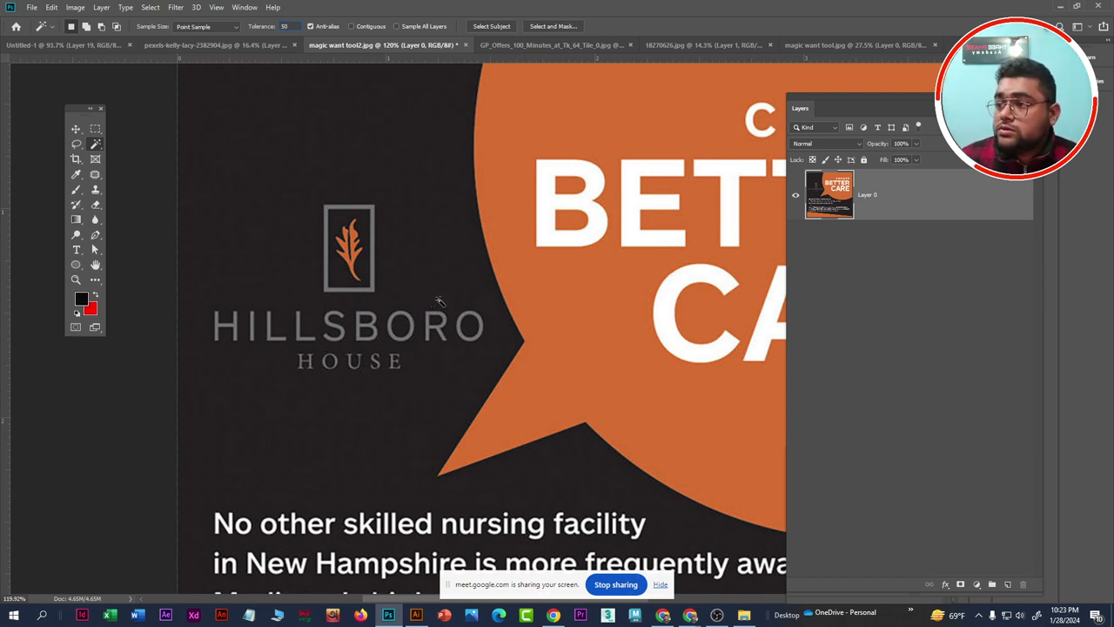
left_click(565, 326)
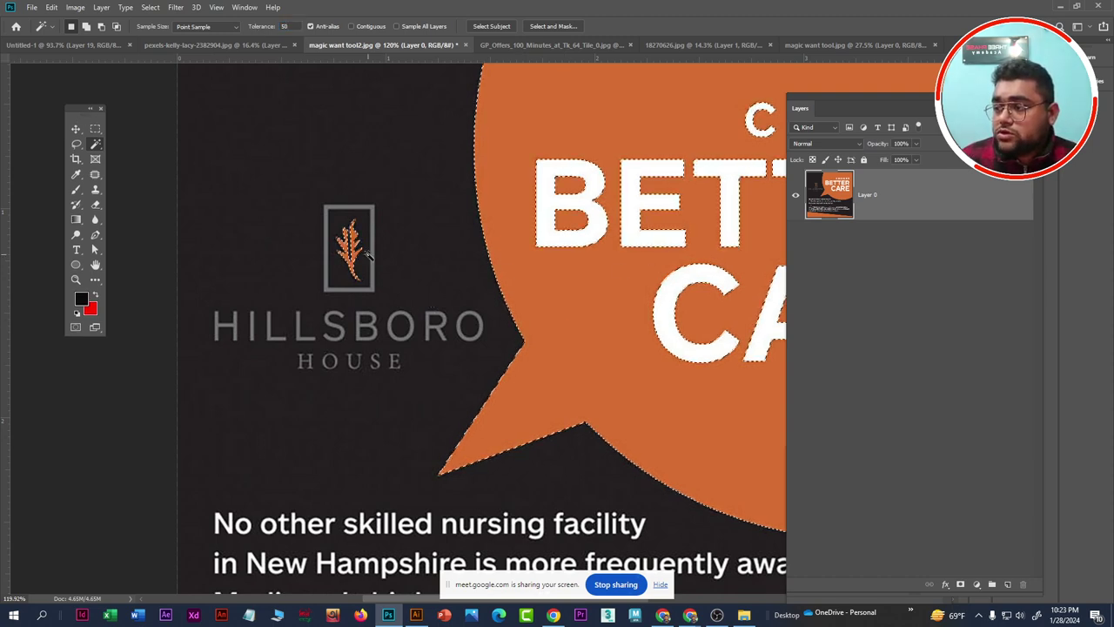
scroll(352, 257, "up", 2)
scroll(352, 248, "up", 2)
scroll(353, 226, "up", 2)
scroll(354, 218, "up", 2)
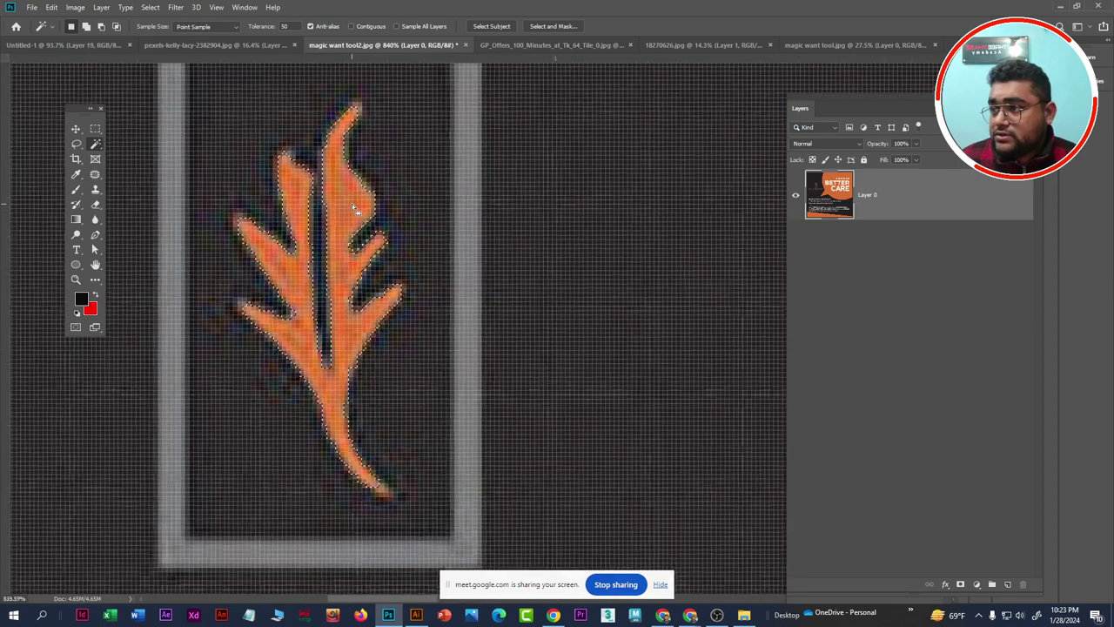
scroll(351, 204, "up", 1)
scroll(365, 270, "up", 1)
scroll(376, 274, "up", 1)
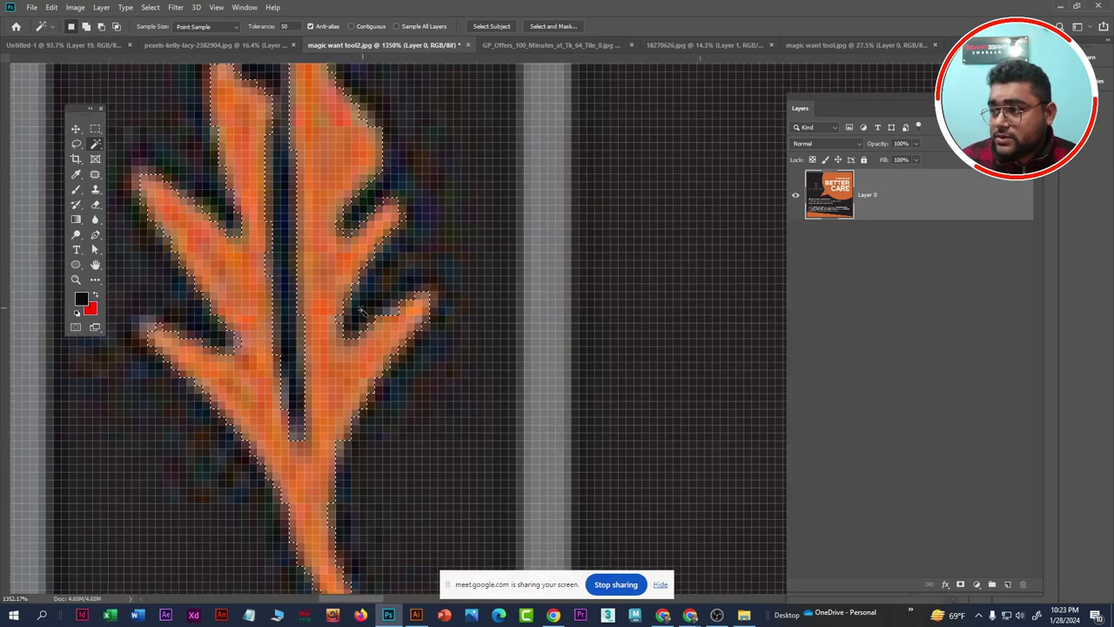
scroll(376, 258, "down", 2)
scroll(372, 265, "down", 1)
scroll(369, 274, "down", 2)
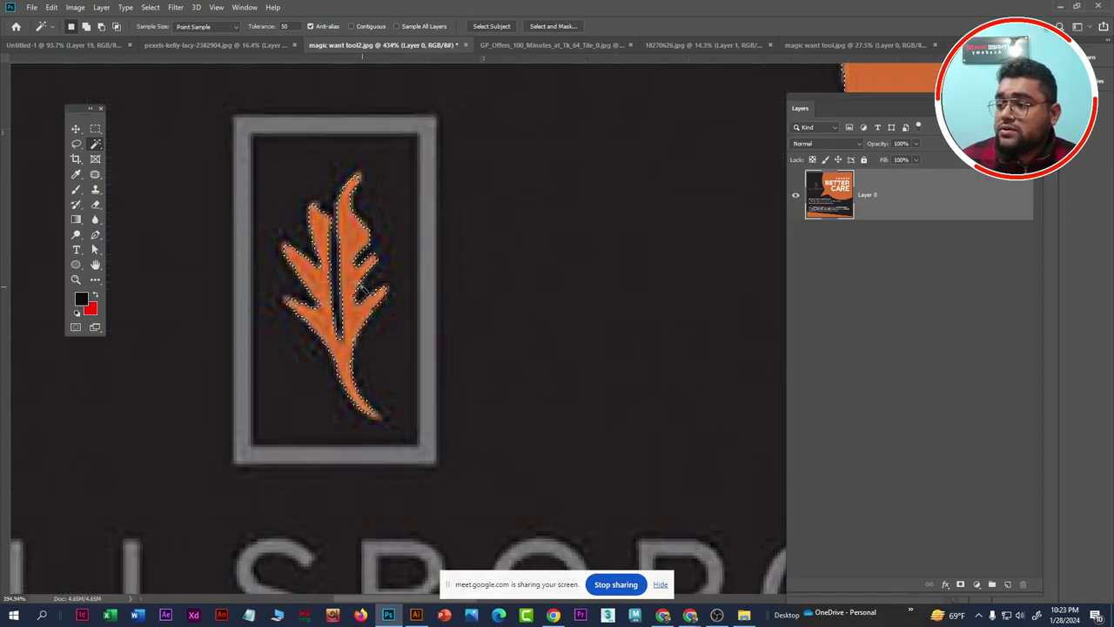
scroll(362, 290, "down", 2)
scroll(362, 291, "up", 2)
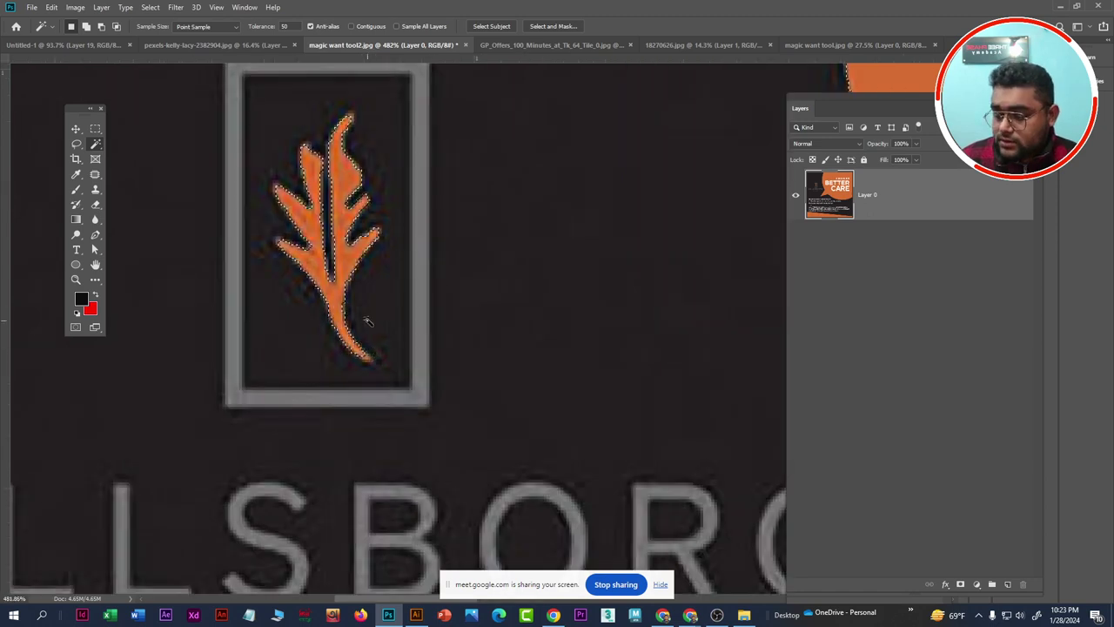
scroll(365, 305, "down", 1)
scroll(364, 299, "down", 1)
Redo the selection at Tolerance 80 to capture the bubble, band, arrow and whole leaf
key("ctrl+d")
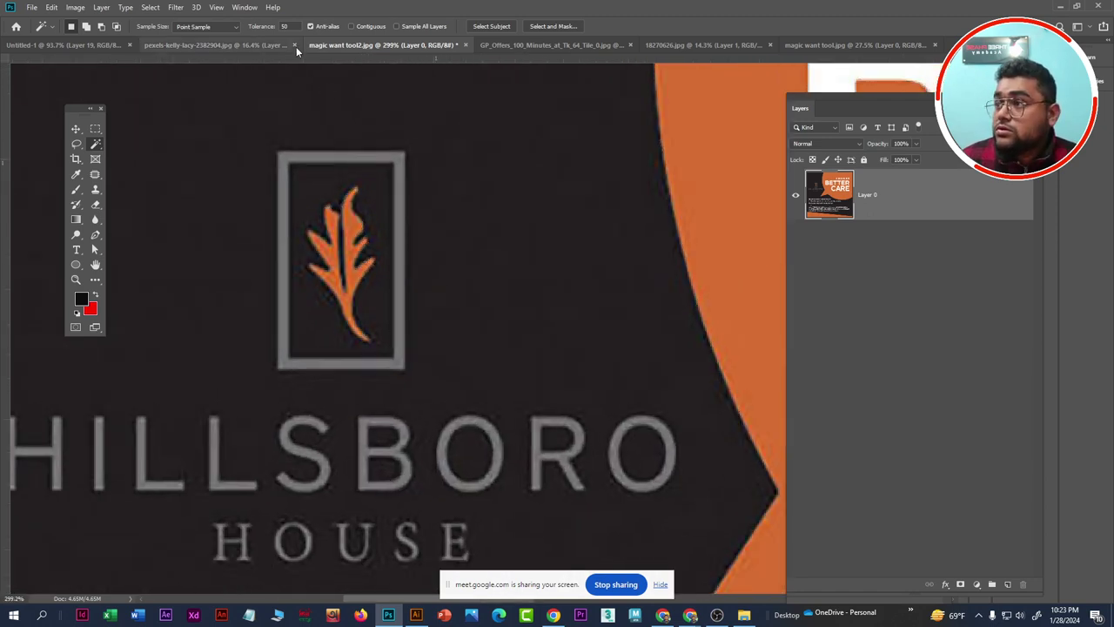
type("80")
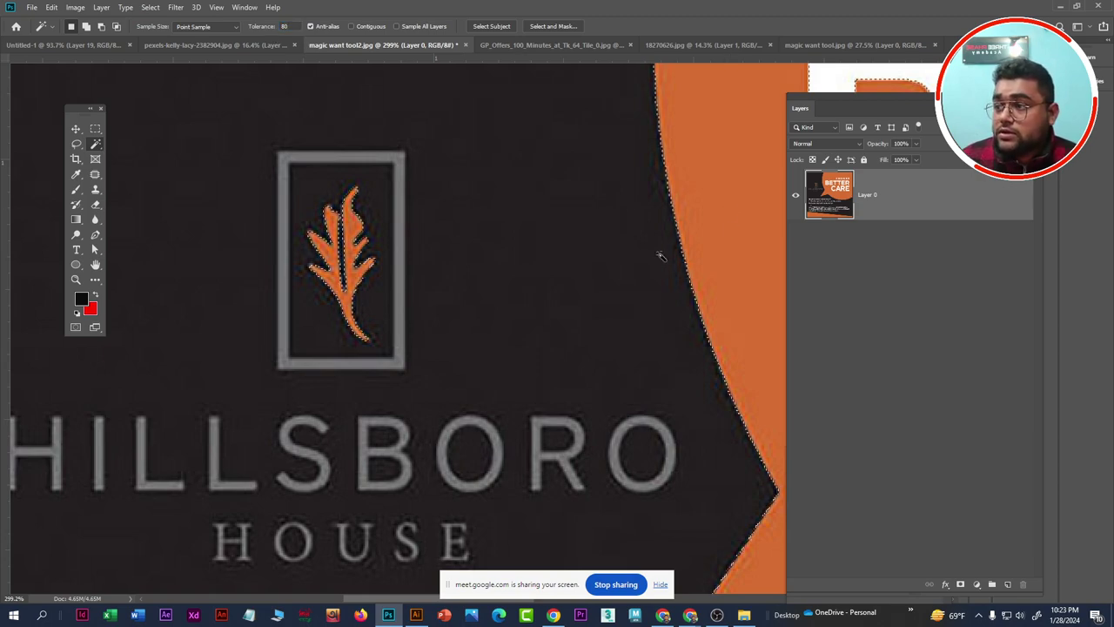
left_click(372, 337)
scroll(371, 338, "up", 1)
scroll(370, 342, "up", 2)
scroll(370, 342, "up", 1)
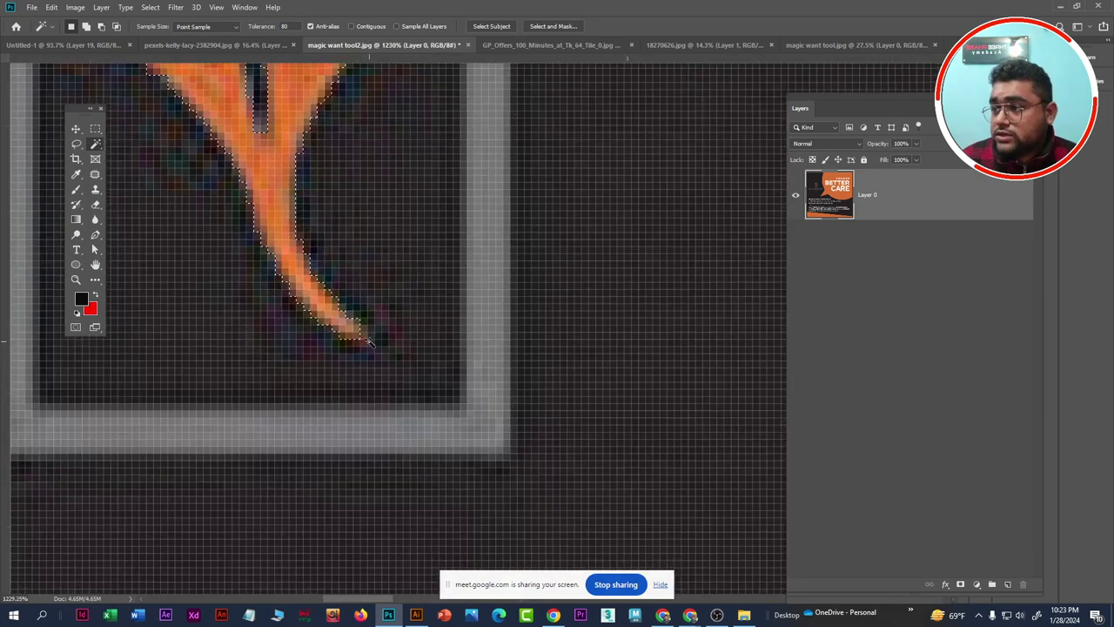
scroll(369, 344, "up", 1)
scroll(368, 345, "up", 1)
scroll(367, 346, "up", 1)
scroll(366, 347, "down", 2)
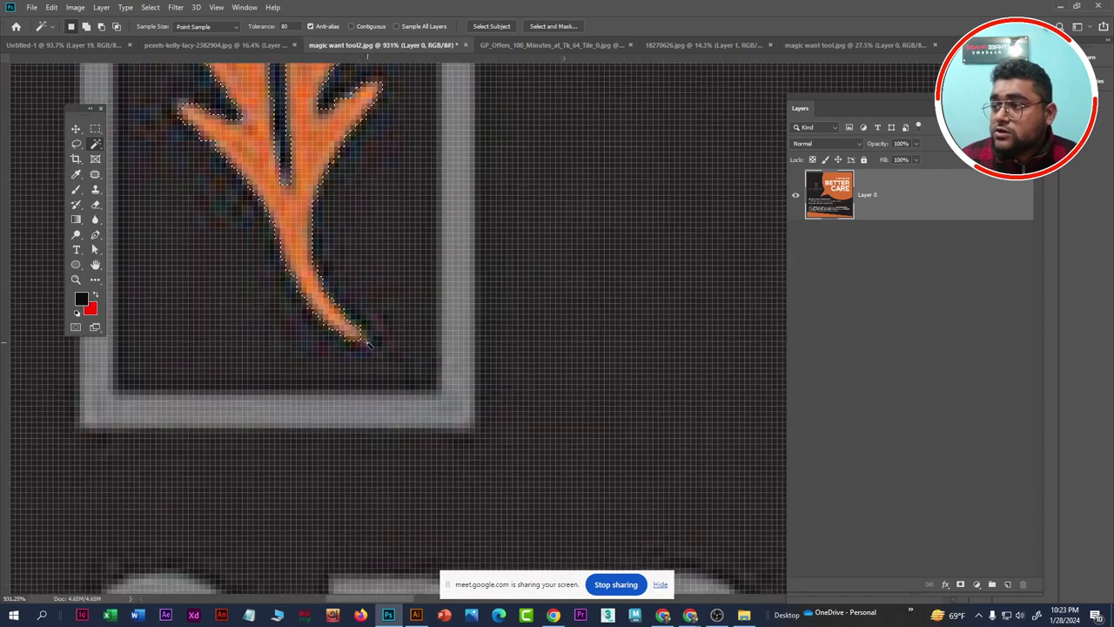
scroll(367, 345, "down", 1)
scroll(368, 343, "down", 1)
scroll(369, 342, "down", 1)
scroll(373, 338, "down", 1)
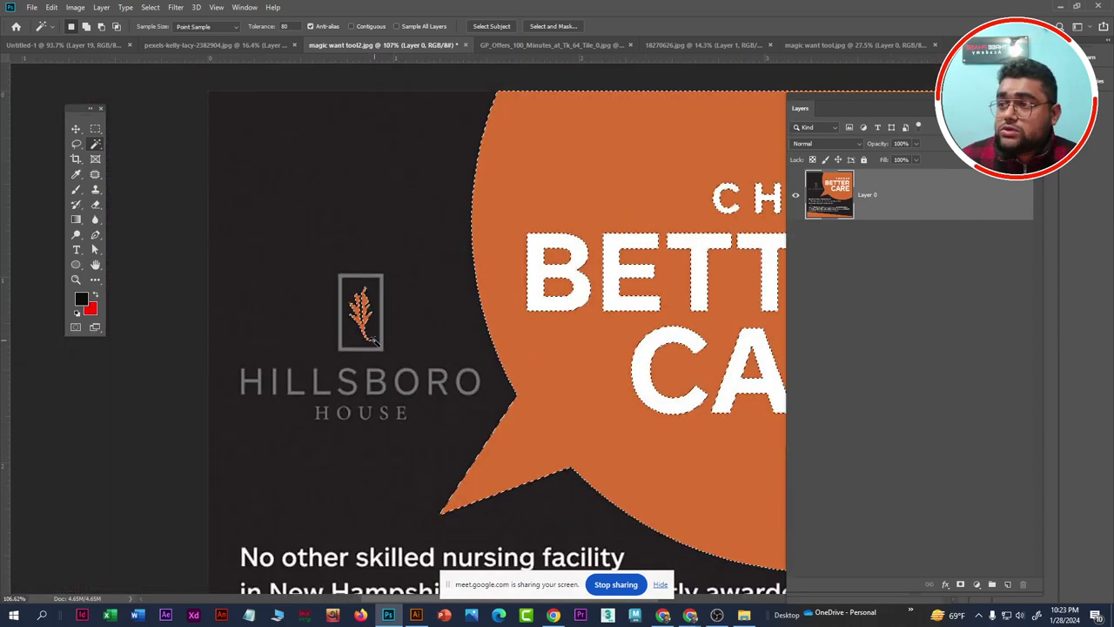
scroll(375, 339, "down", 1)
scroll(383, 344, "down", 2)
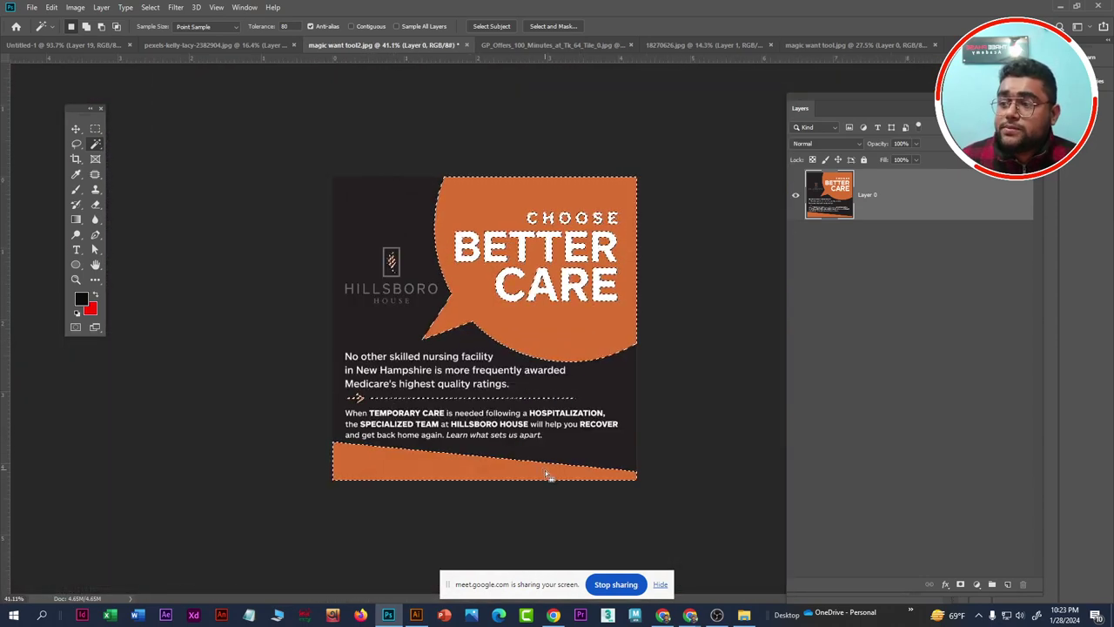
scroll(548, 468, "up", 1)
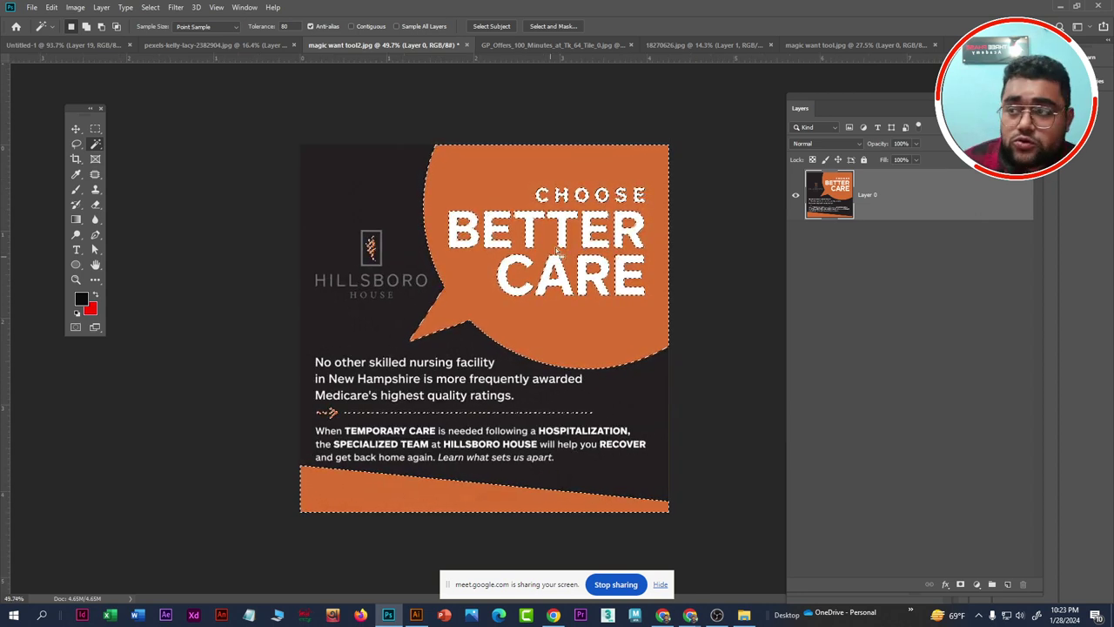
Fill the orange selection red on a new Layer 1, then hide it and reselect Layer 0
left_click(1007, 584)
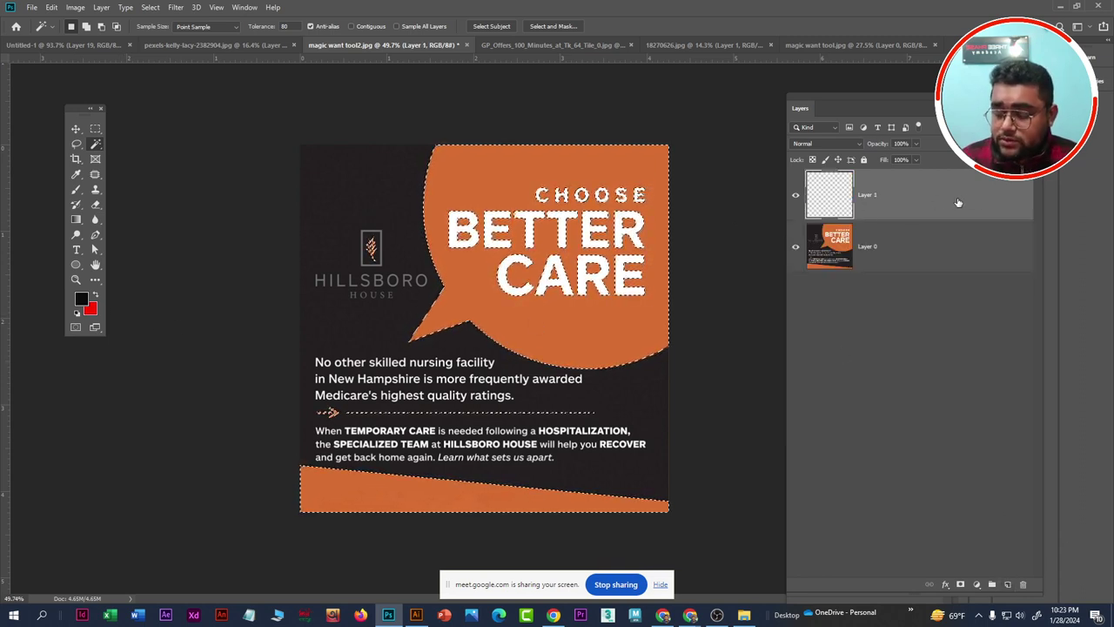
key("ctrl+BackSpace")
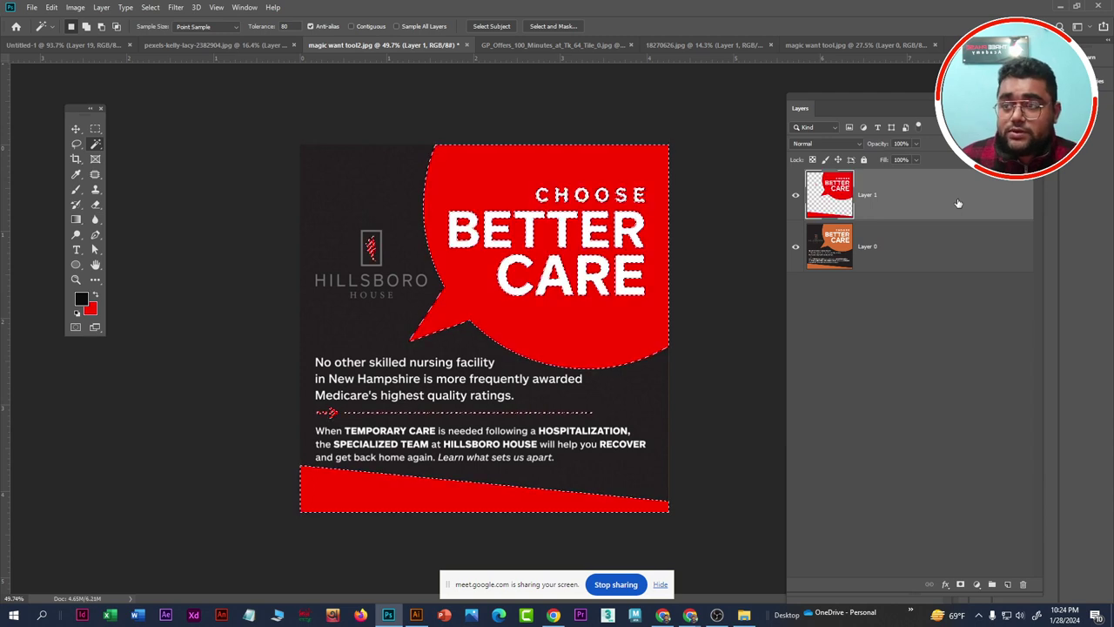
key("ctrl+d")
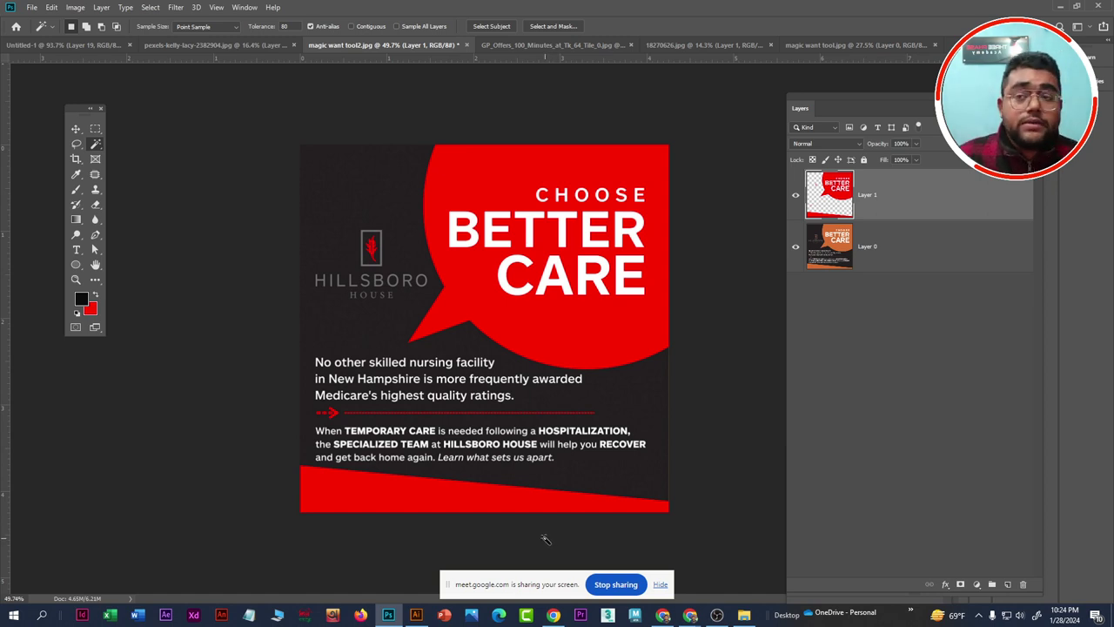
left_click(793, 202)
left_click(925, 253)
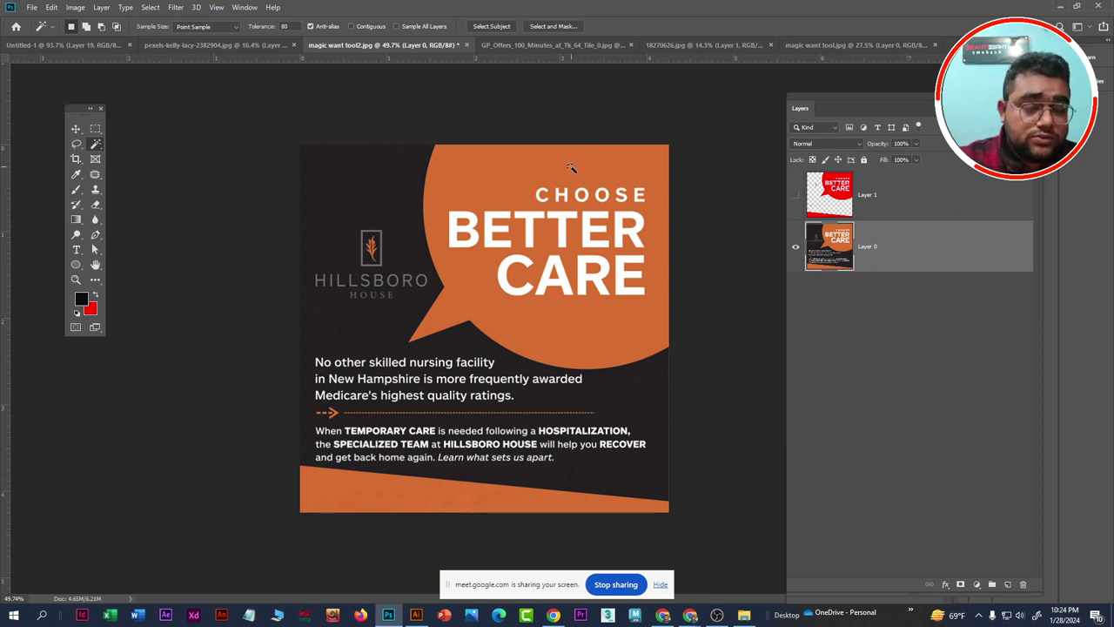
Magic-wand only the orange bottom band with Contiguous on
left_click(513, 168)
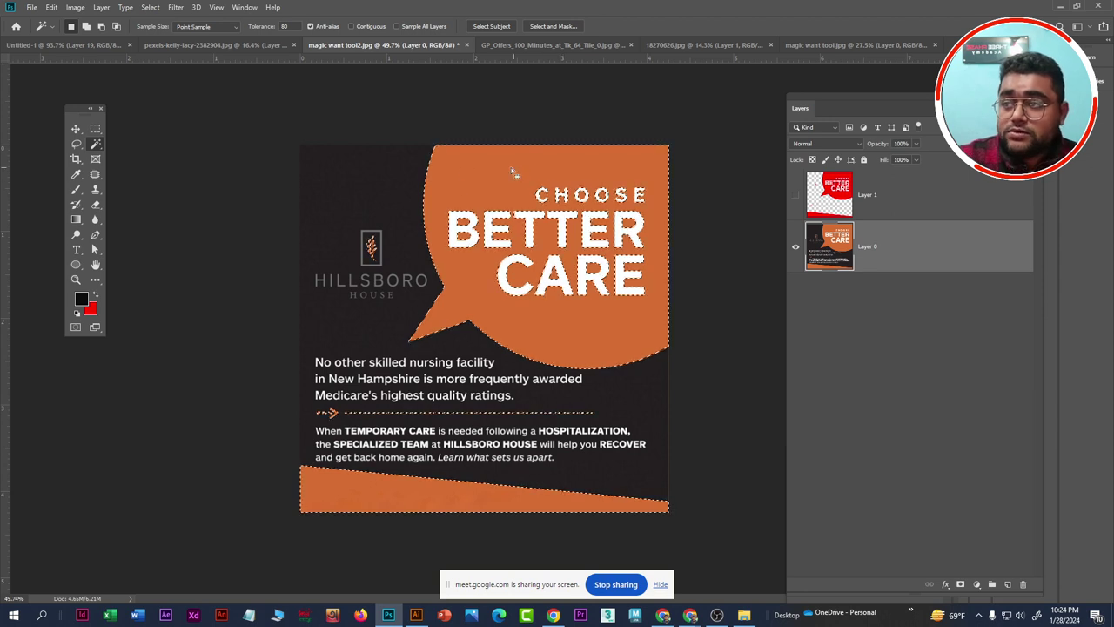
left_click(518, 529)
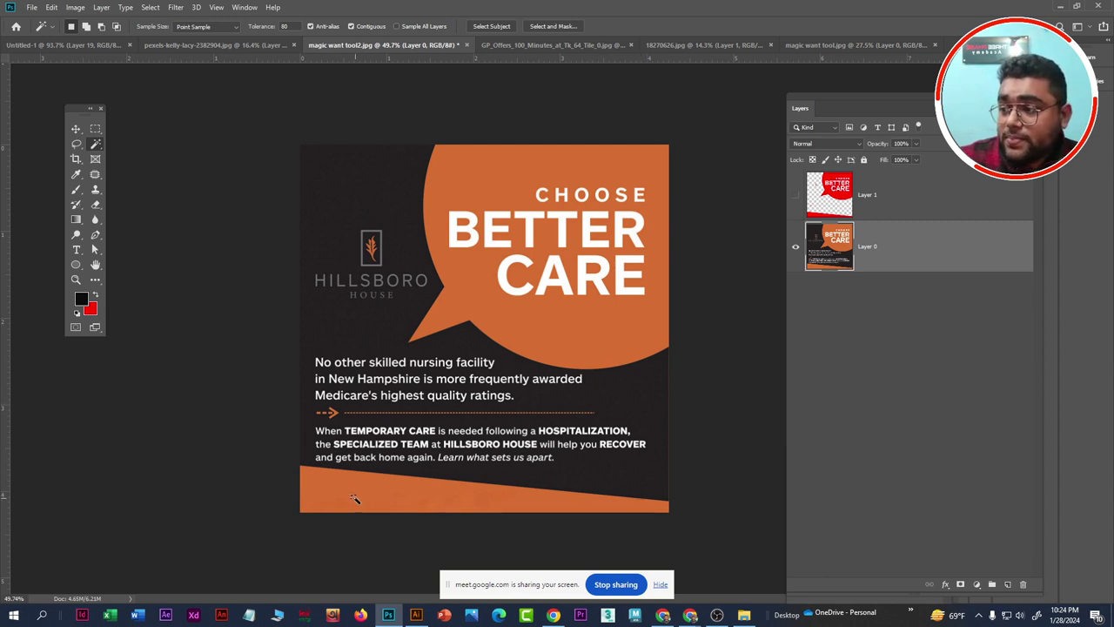
left_click(312, 493)
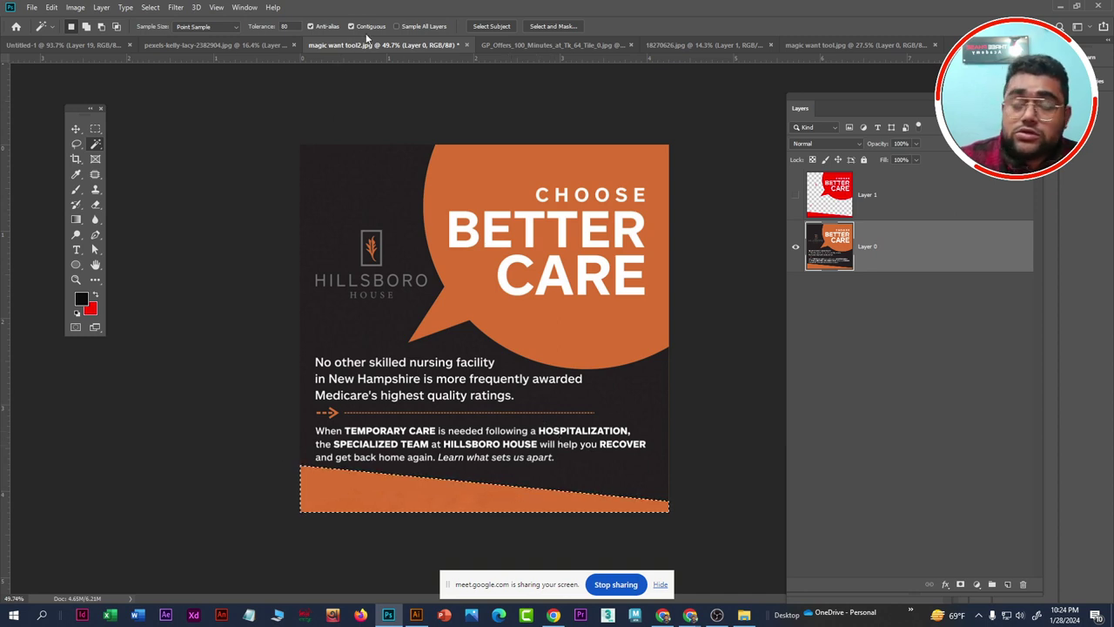
Fill the bottom band red on a new Layer 2 and deselect
left_click(1006, 583)
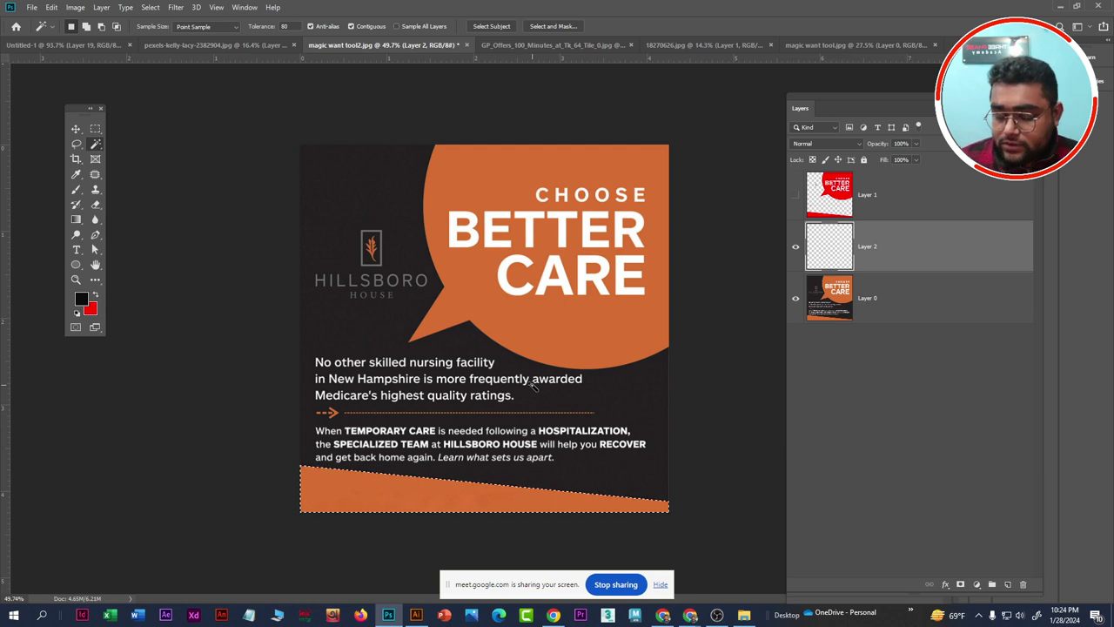
key("alt+BackSpace")
key("ctrl+z")
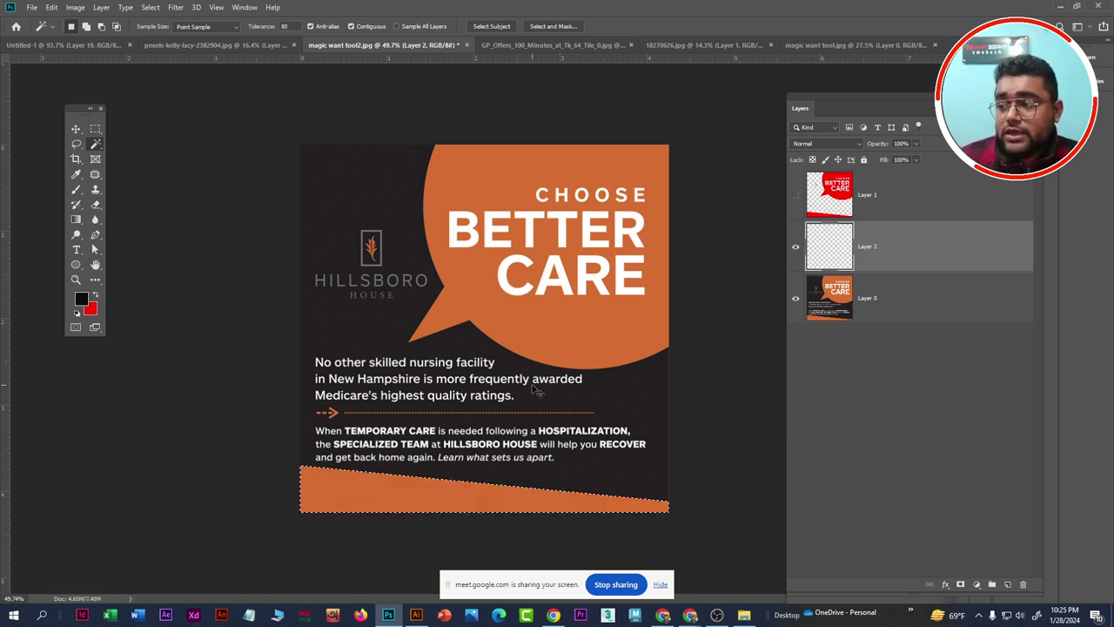
key("ctrl+BackSpace")
key("ctrl+d")
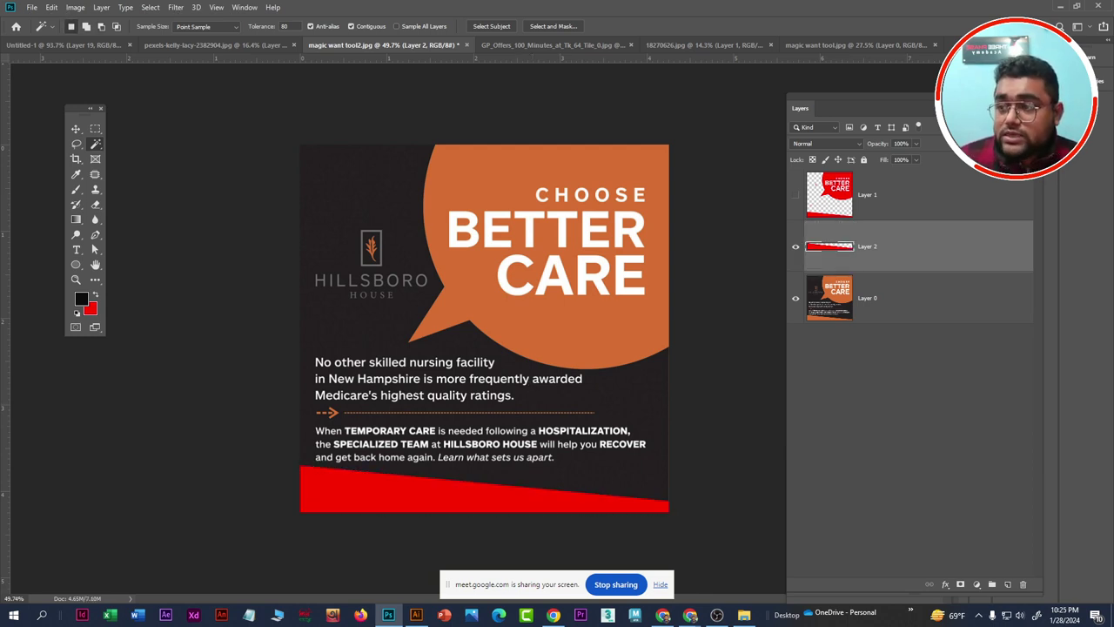
key("ctrl+plus")
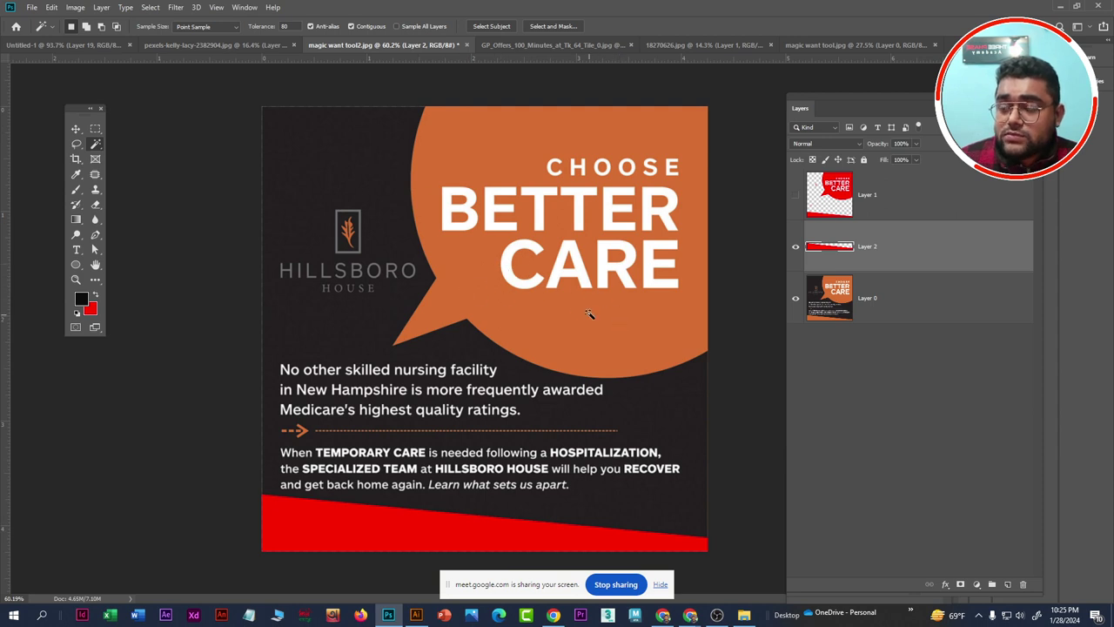
On Layer 0, magic-wand the orange speech bubble without its white lettering and zoom to check edges
scroll(540, 322, "down", 3)
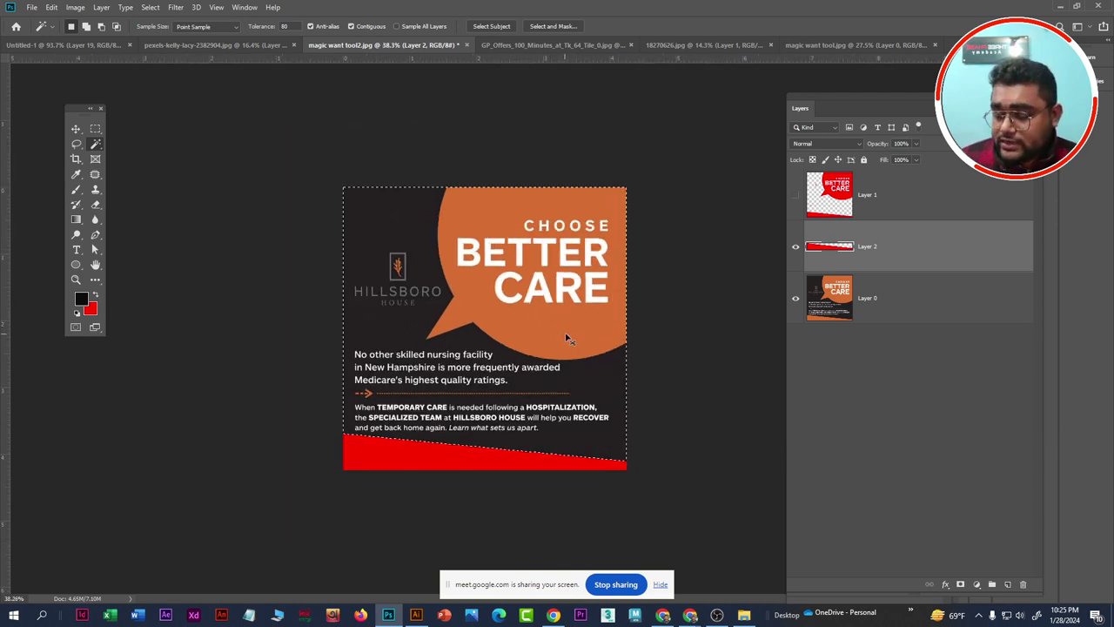
left_click(872, 298)
left_click(521, 329)
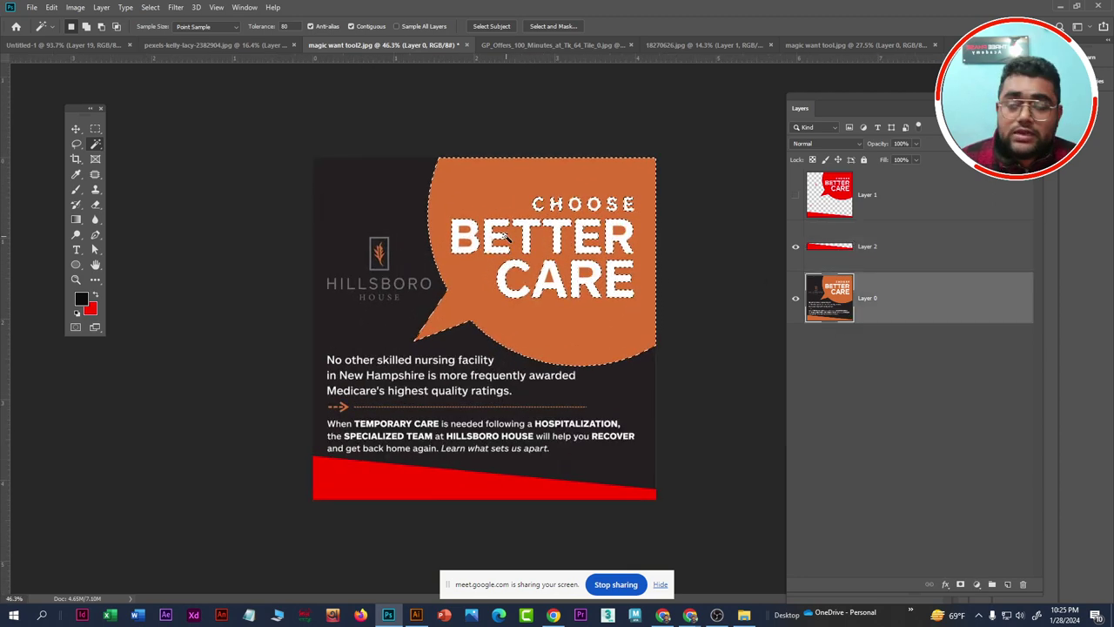
scroll(486, 329, "up", 2)
scroll(455, 308, "down", 2)
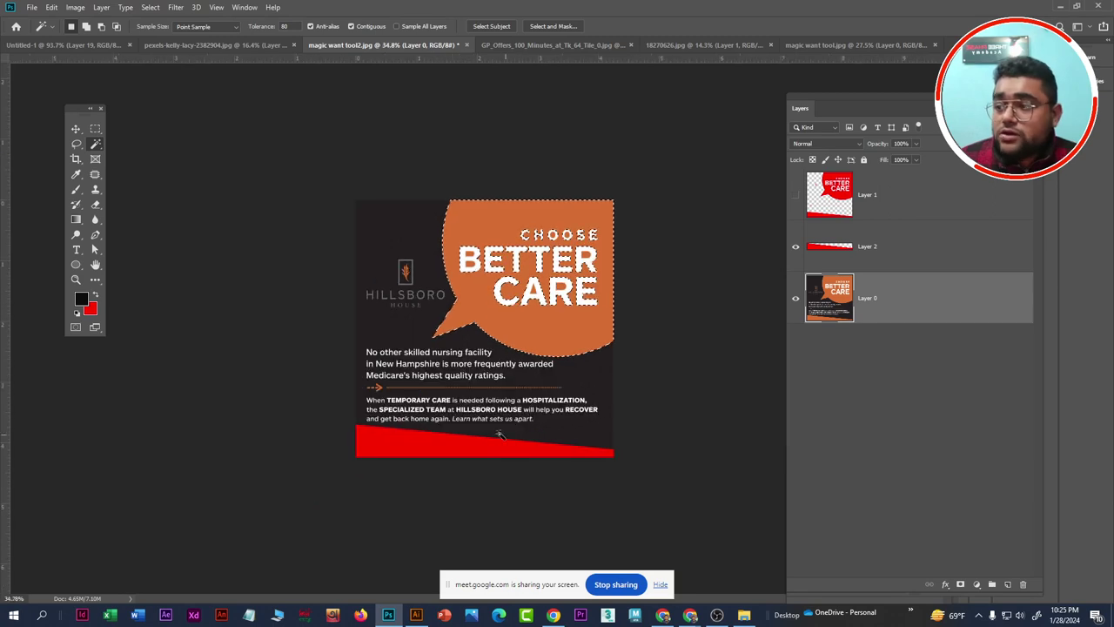
scroll(471, 329, "up", 3)
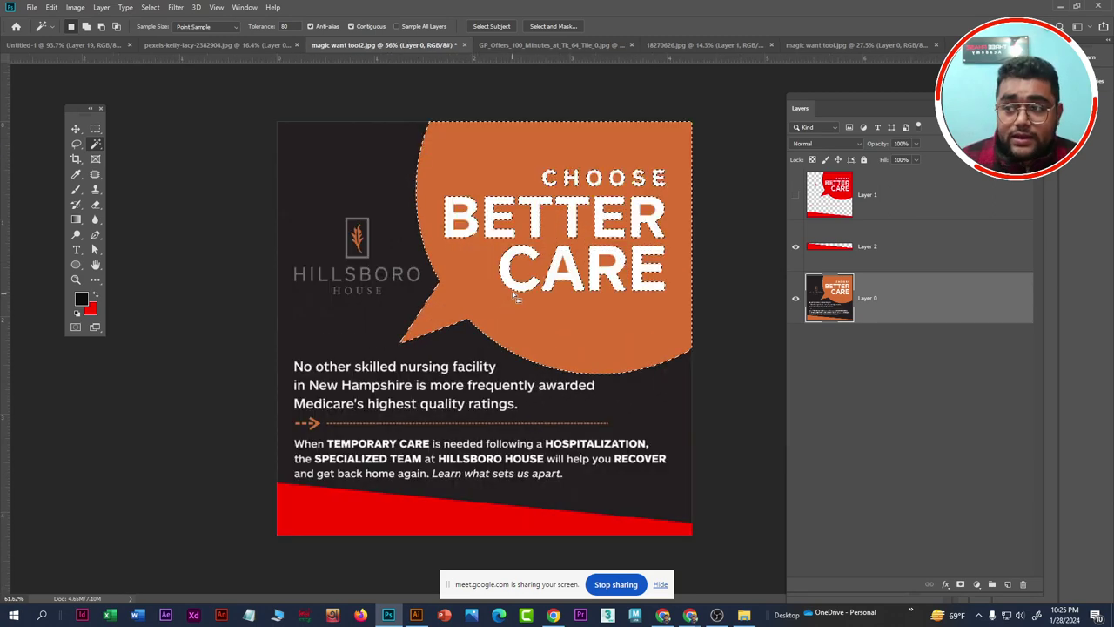
scroll(631, 311, "up", 2)
scroll(602, 311, "up", 5)
scroll(601, 309, "up", 1)
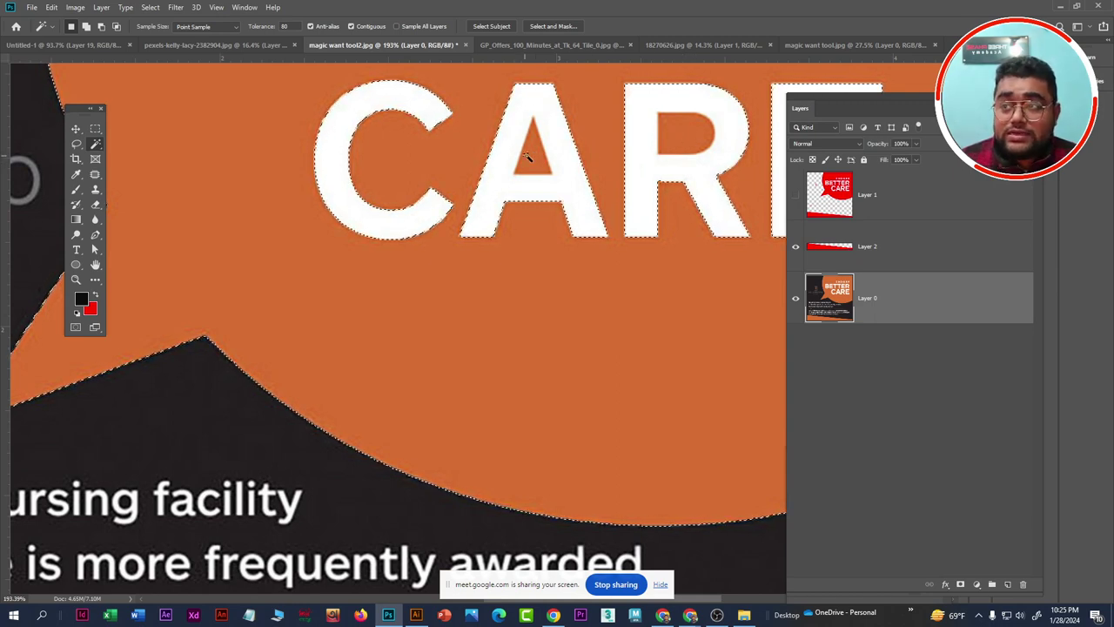
scroll(545, 159, "down", 3)
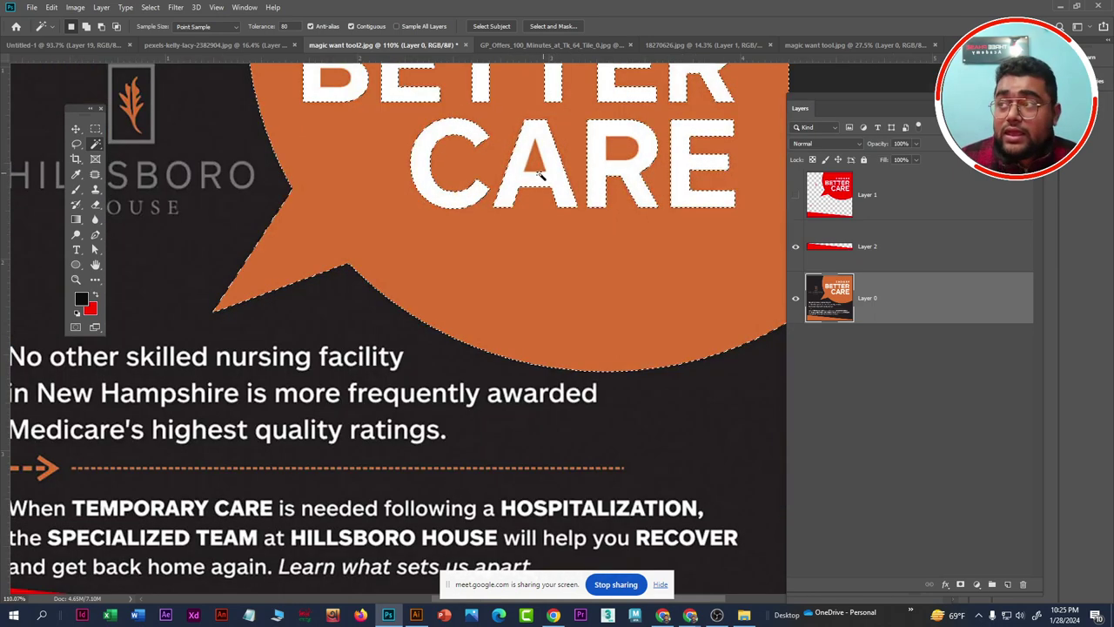
scroll(565, 163, "down", 2)
scroll(584, 167, "down", 1)
scroll(600, 170, "down", 1)
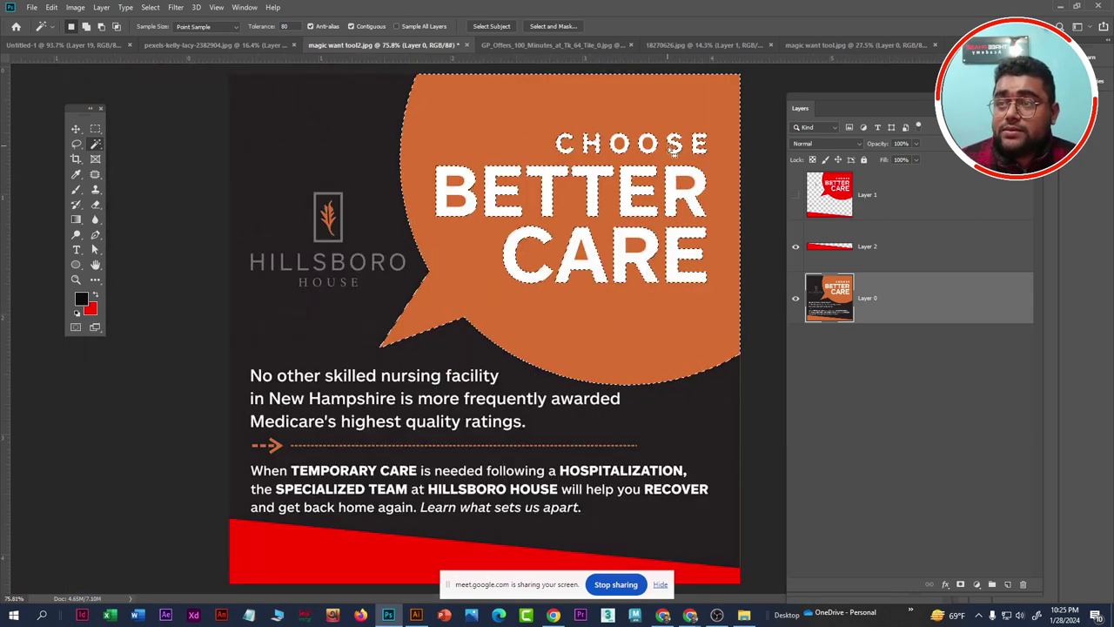
scroll(609, 170, "up", 1)
scroll(635, 176, "up", 1)
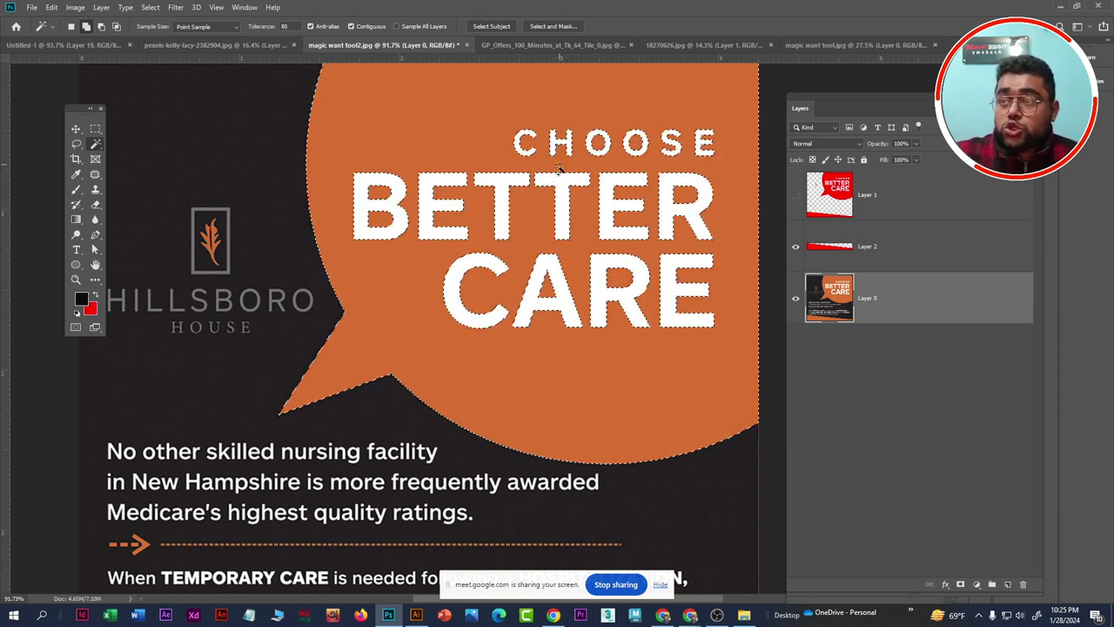
scroll(537, 355, "down", 3)
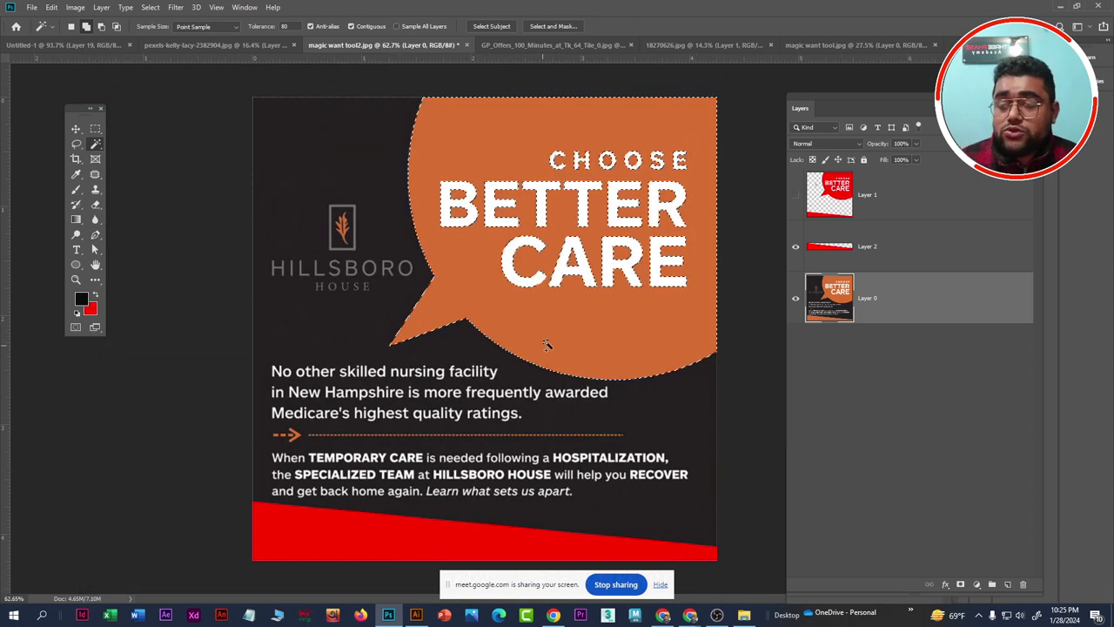
Fill the speech-bubble selection red on a new Layer 3 and deselect
left_click(1007, 584)
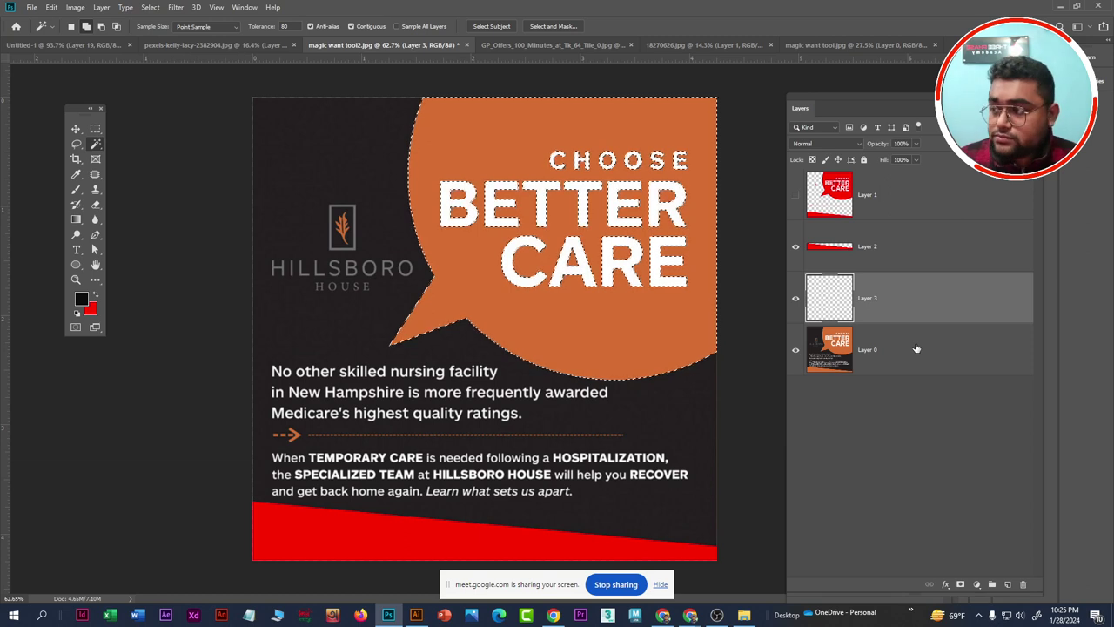
key("ctrl+BackSpace")
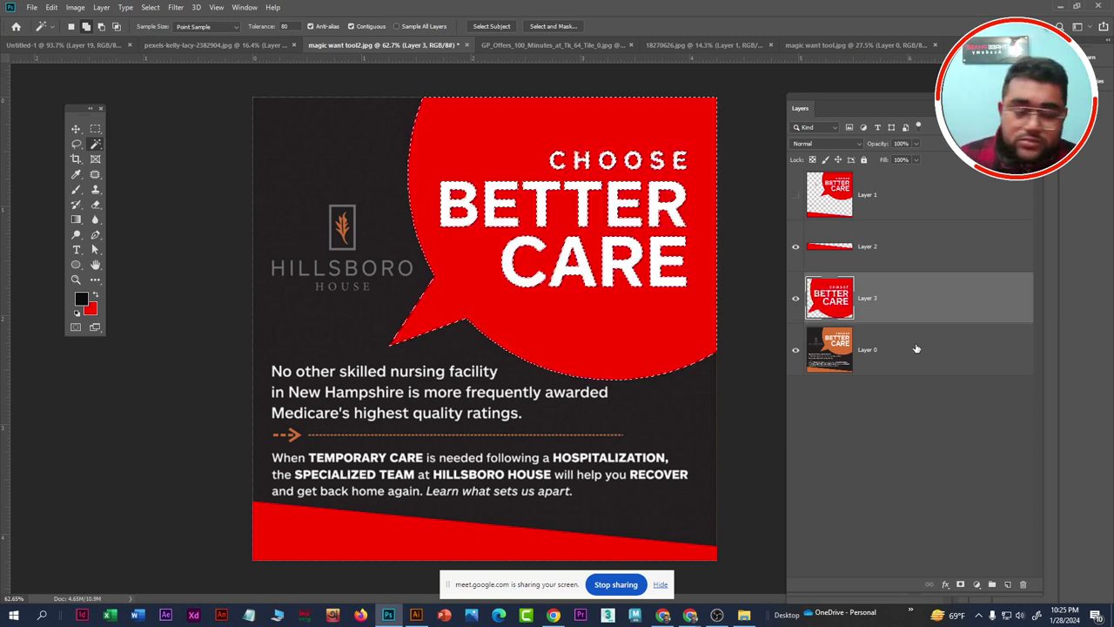
key("ctrl+d")
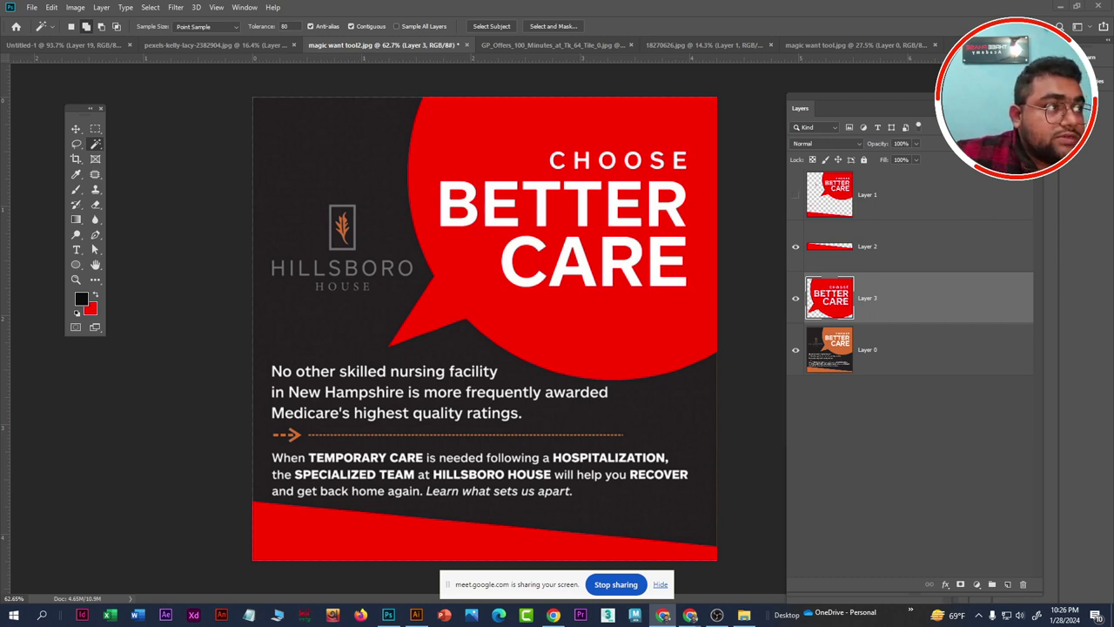
key("alt+Tab")
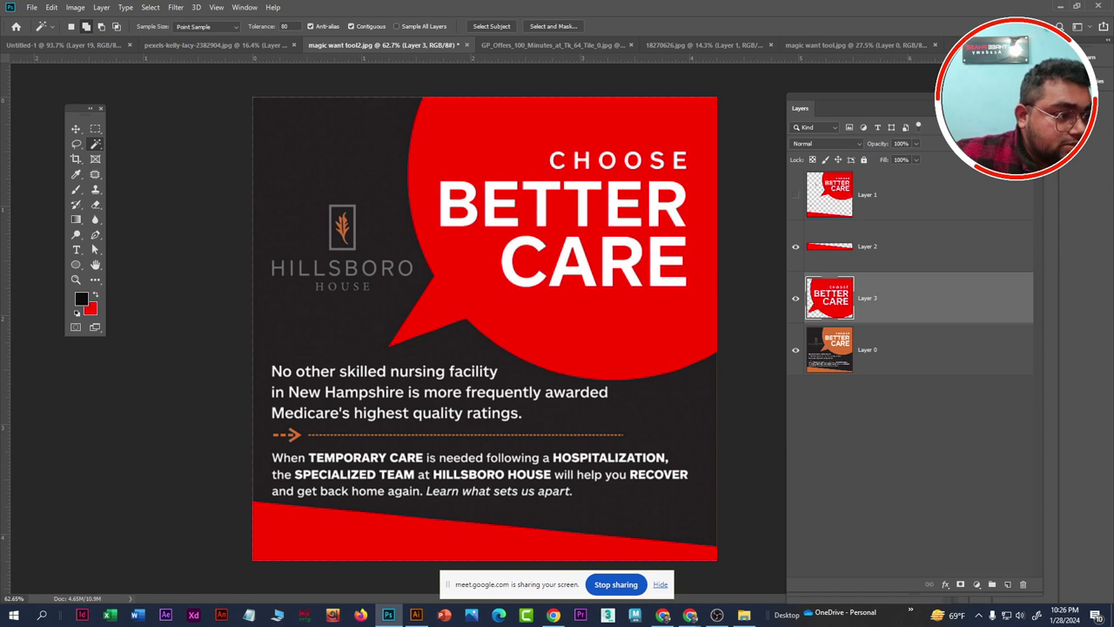
Switch to the Move tool and try closing magic want tool2.jpg, keeping it open at the save prompt
left_click(75, 129)
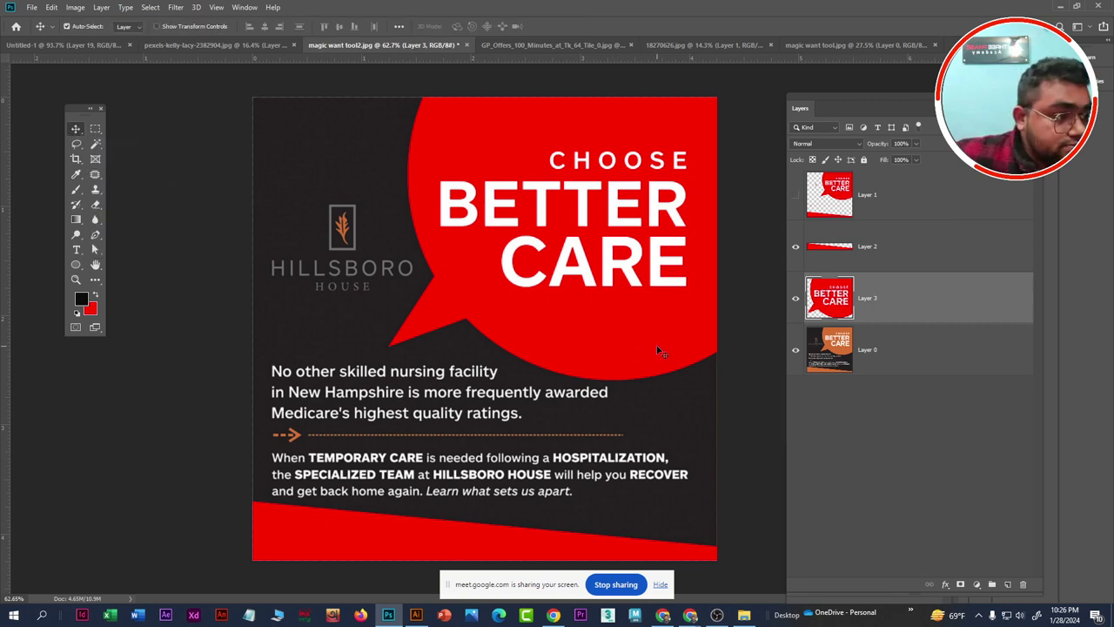
scroll(657, 350, "down", 2)
scroll(648, 357, "down", 1)
scroll(514, 328, "down", 3)
scroll(505, 328, "up", 1)
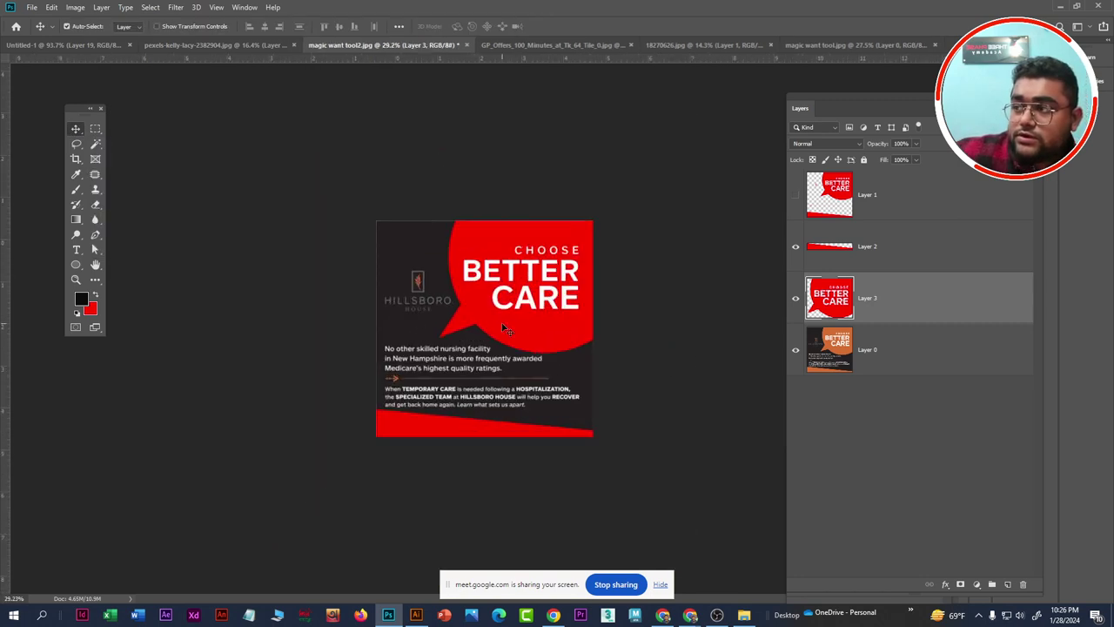
scroll(503, 328, "up", 2)
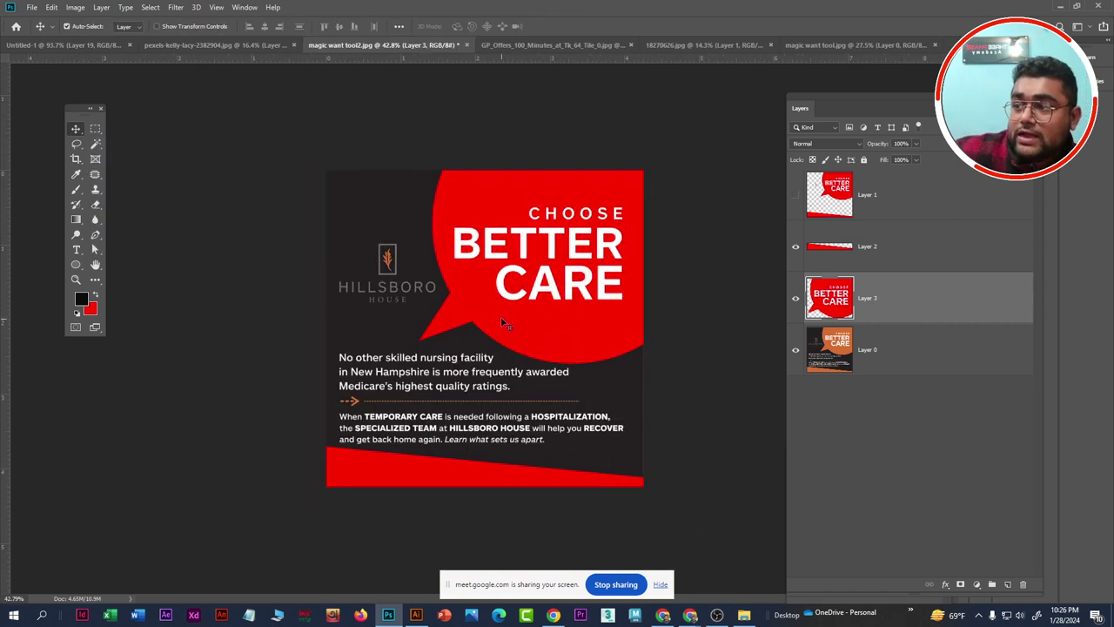
left_click(96, 144)
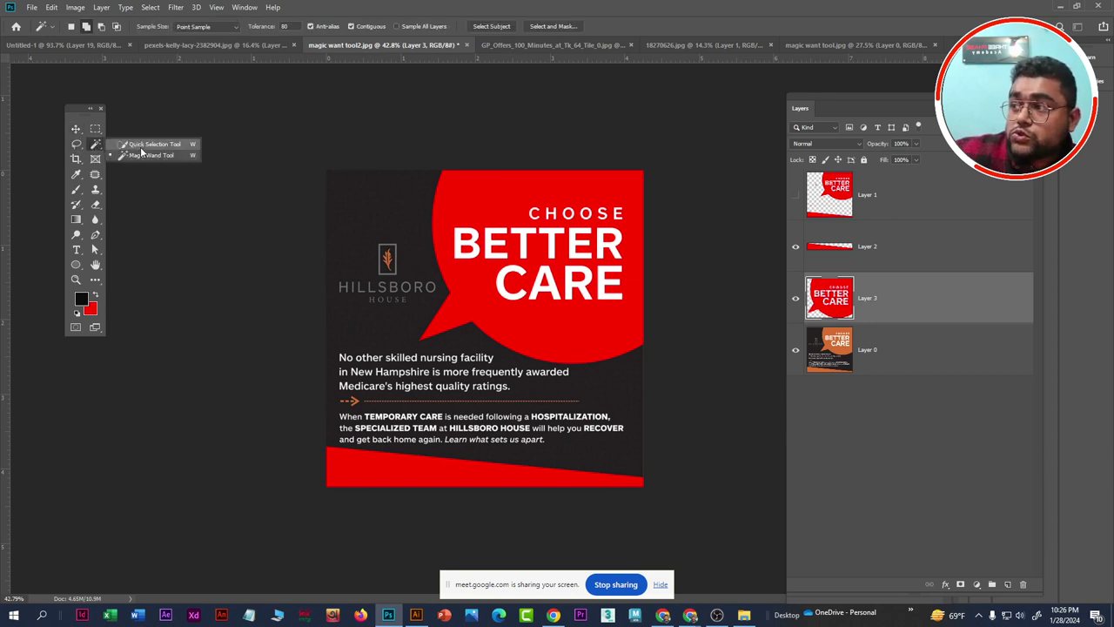
left_click(96, 146)
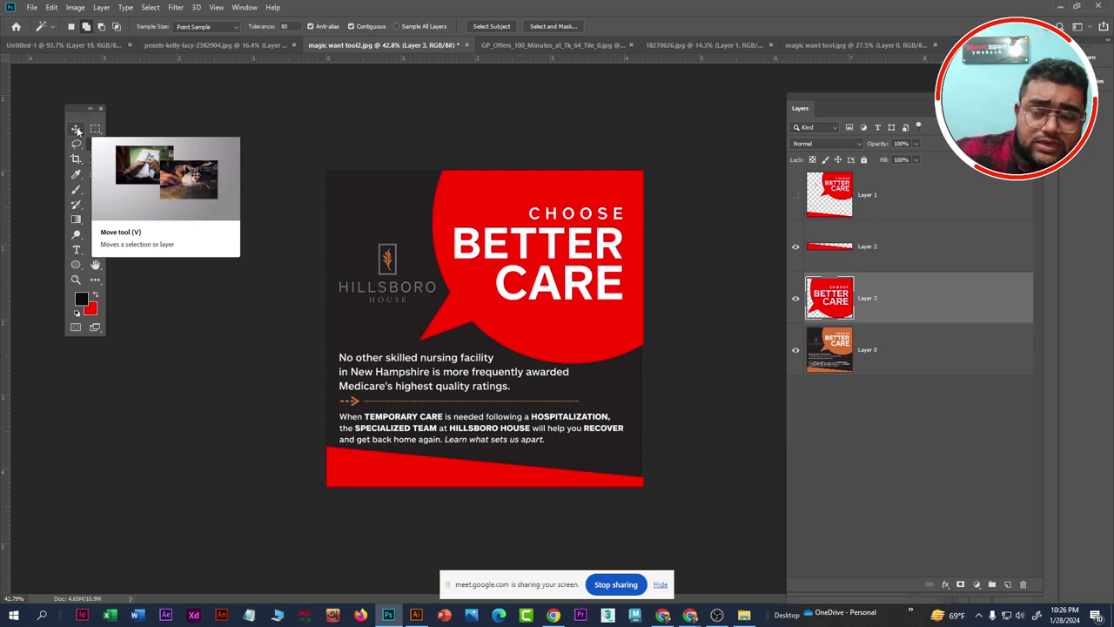
left_click(76, 129)
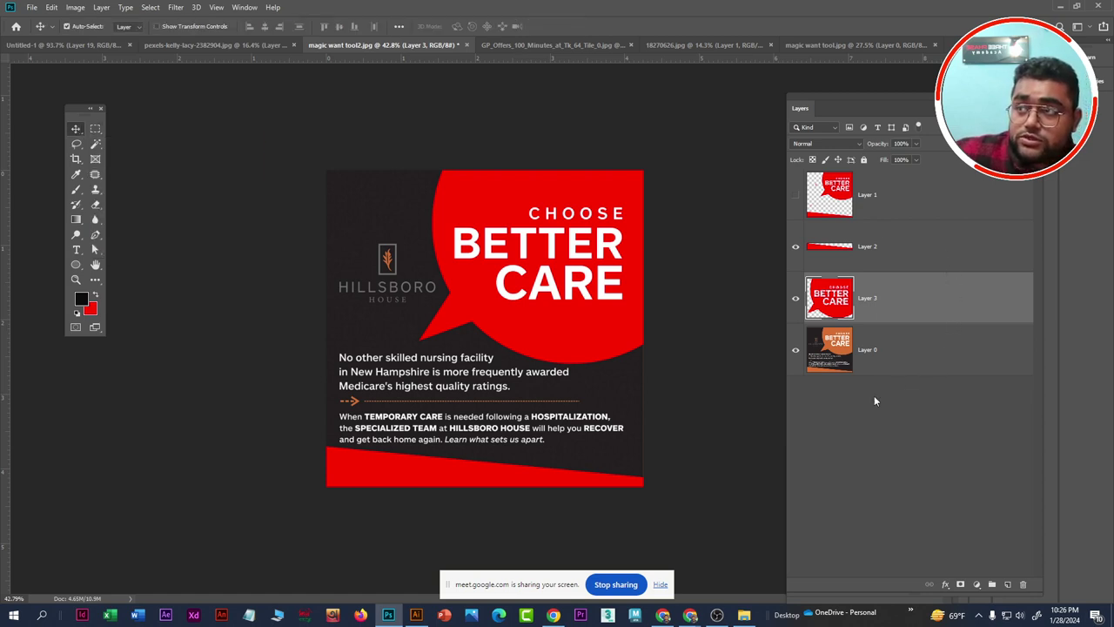
left_click(467, 44)
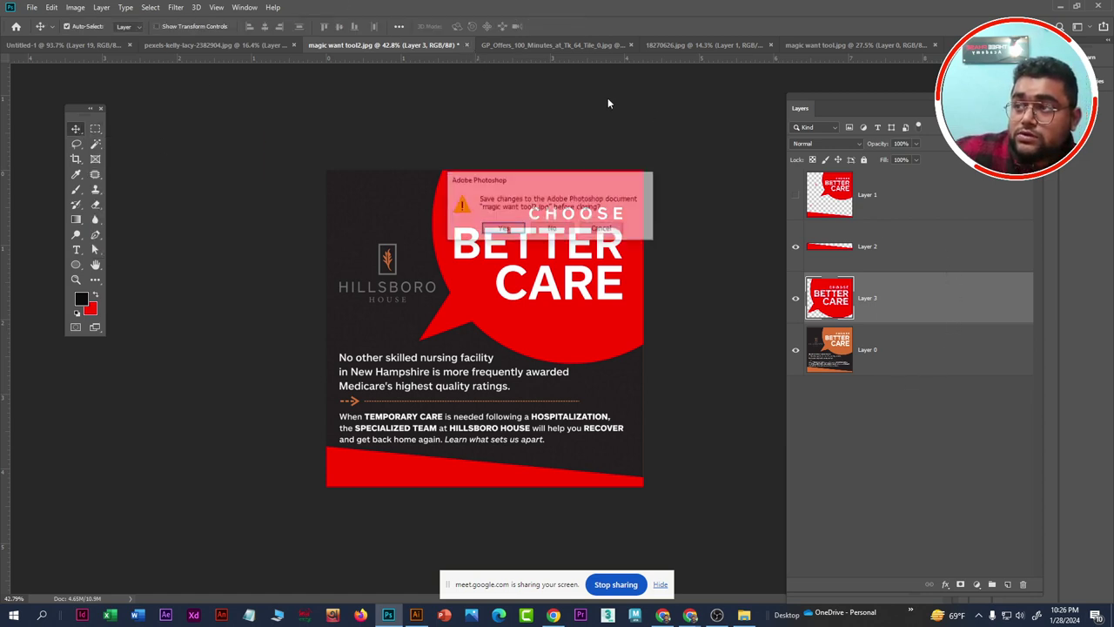
left_click(611, 228)
Switch from the Untitled-1 document to the colour-grid image document
left_click(80, 42)
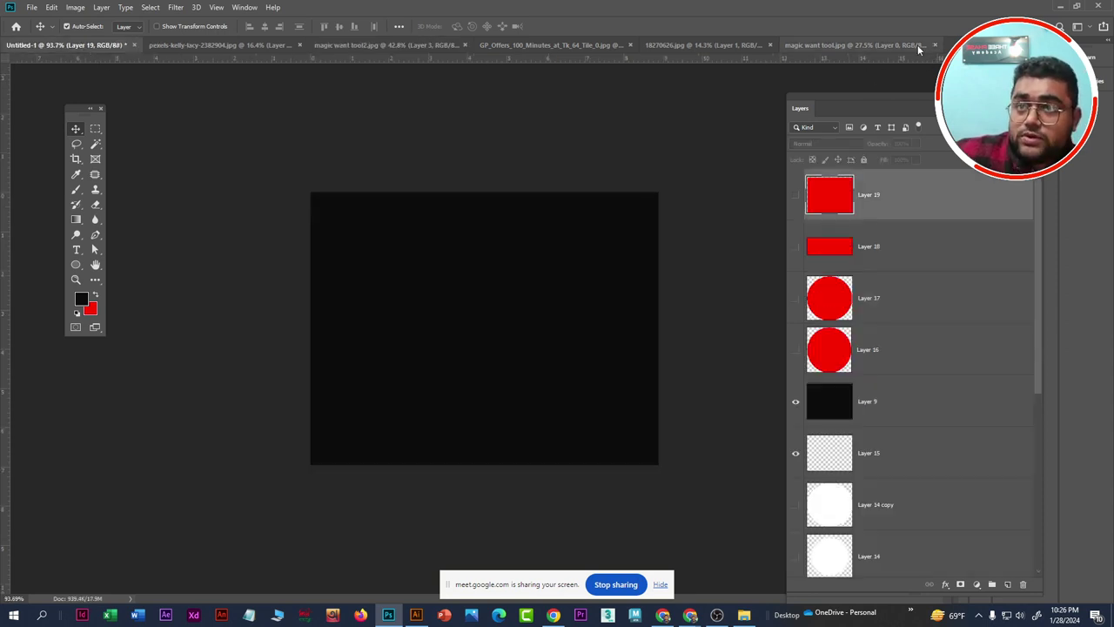
left_click(889, 47)
scroll(348, 182, "down", 5)
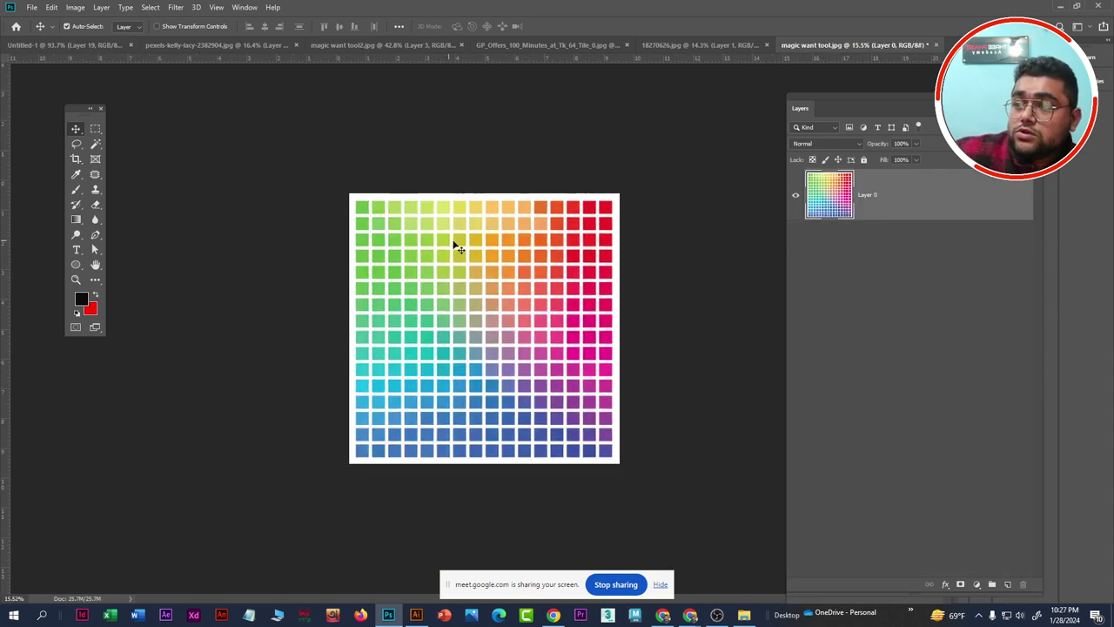
scroll(526, 228, "up", 3)
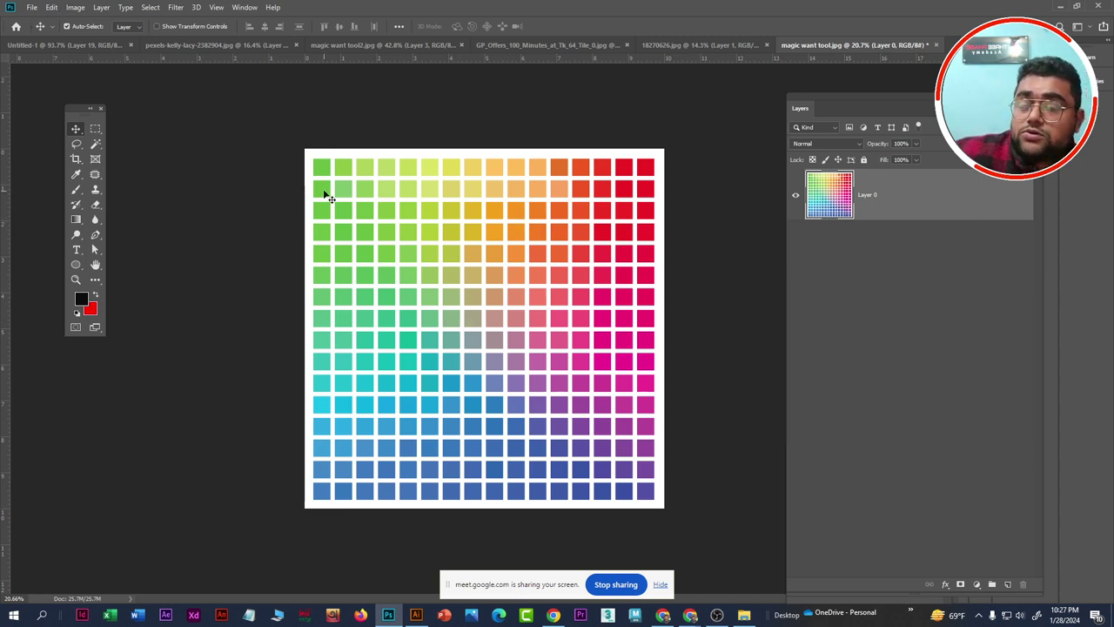
Create a new 1000 × 1000 px document at 300 pixels/inch
left_click(31, 7)
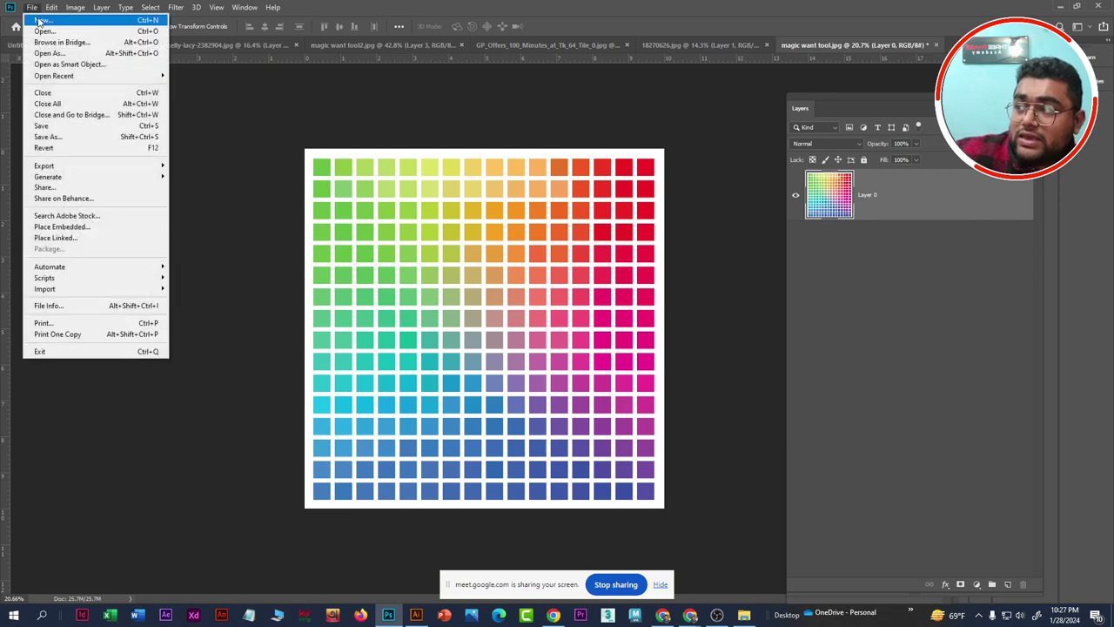
left_click(39, 20)
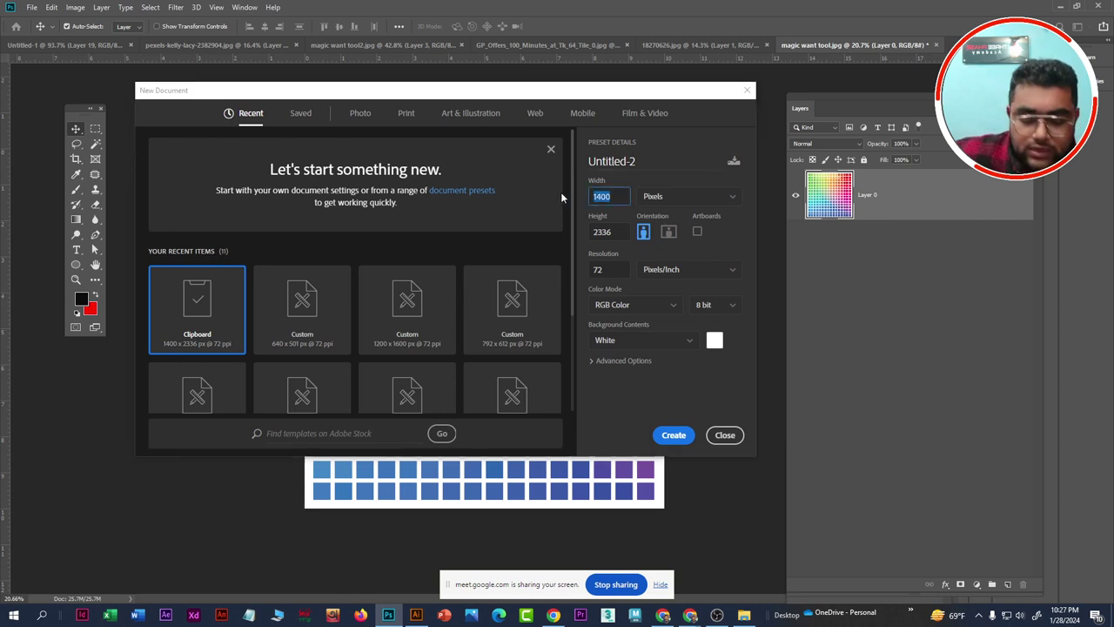
type("1000")
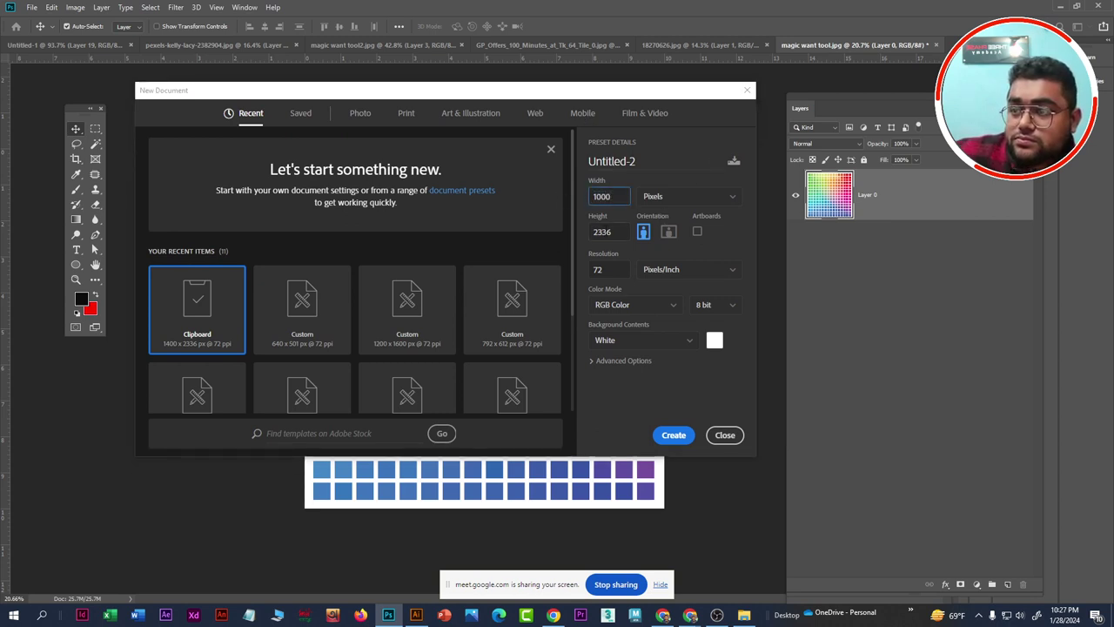
key("Tab")
type("10")
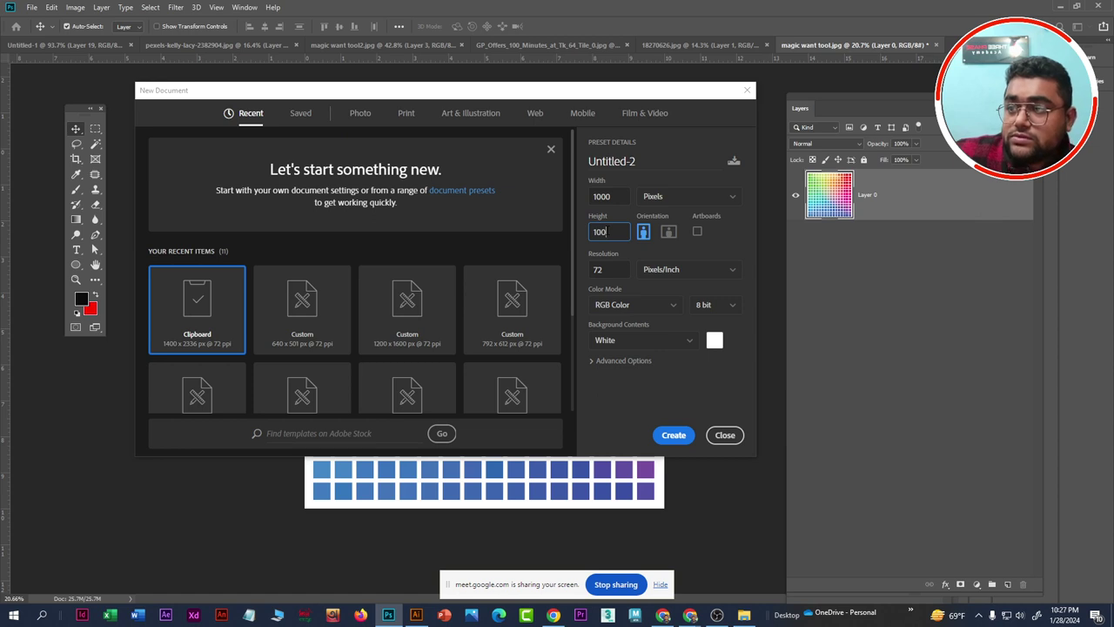
key("Tab")
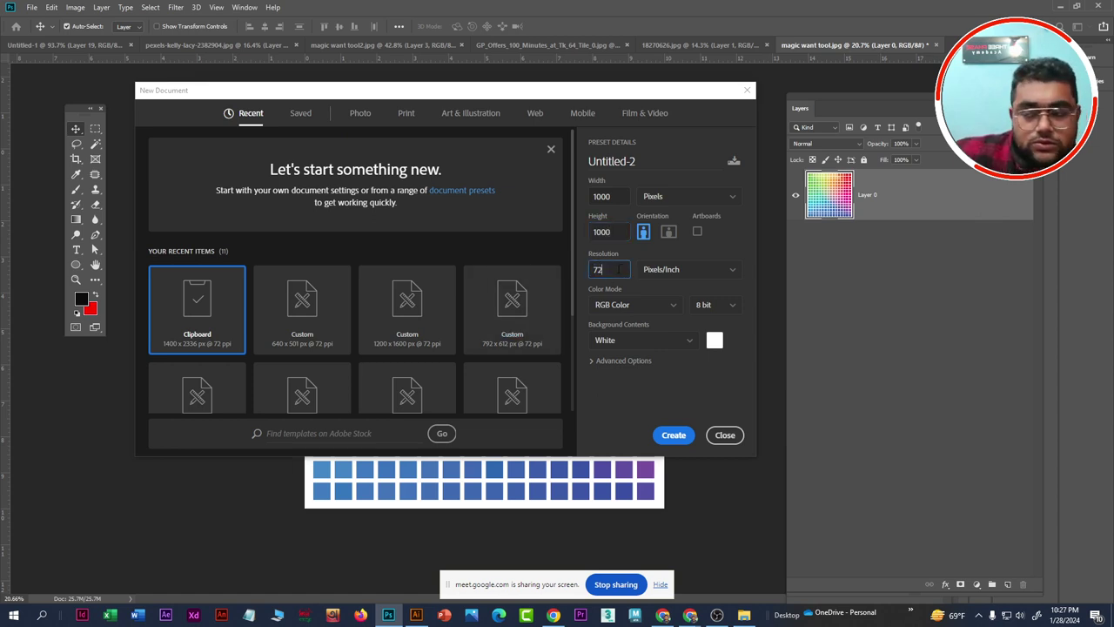
type("2")
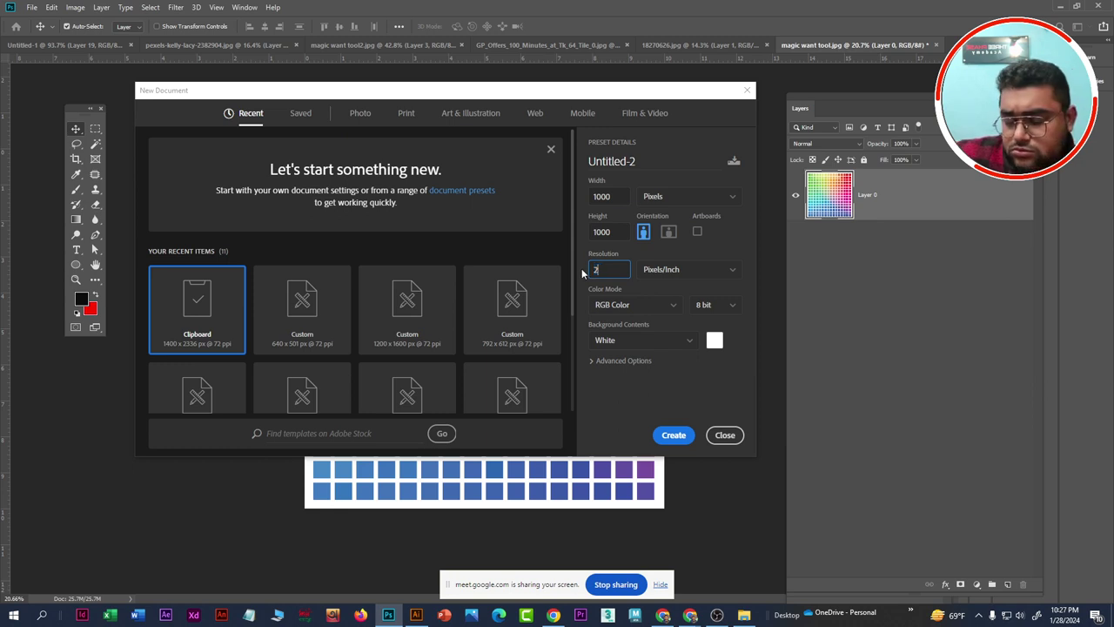
type("00")
key("BackSpace")
key("BackSpace")
key("BackSpace")
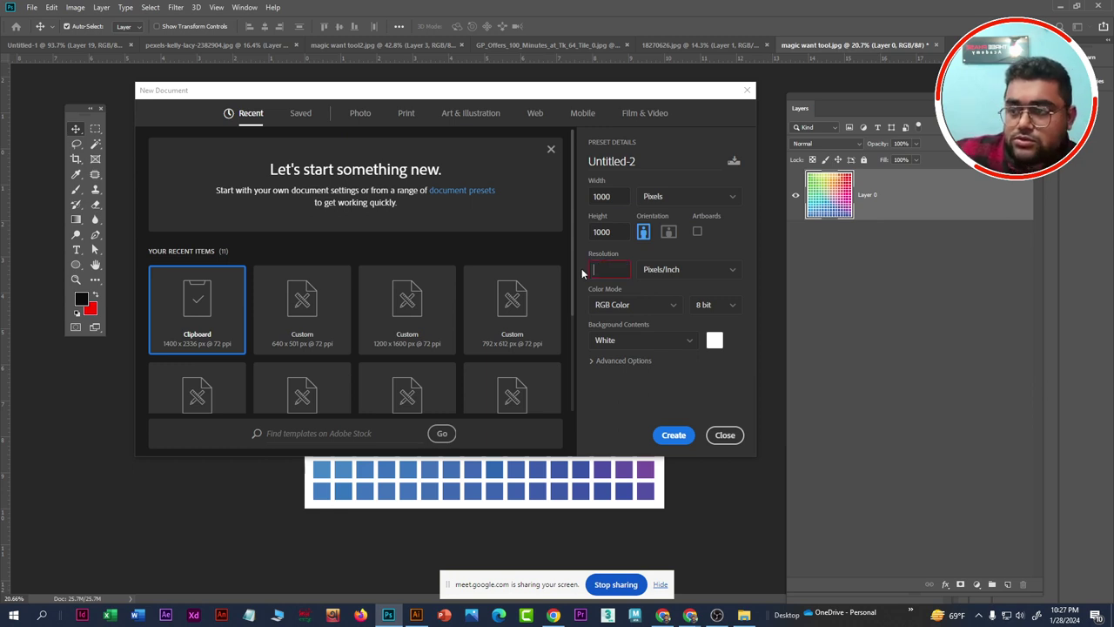
type("300")
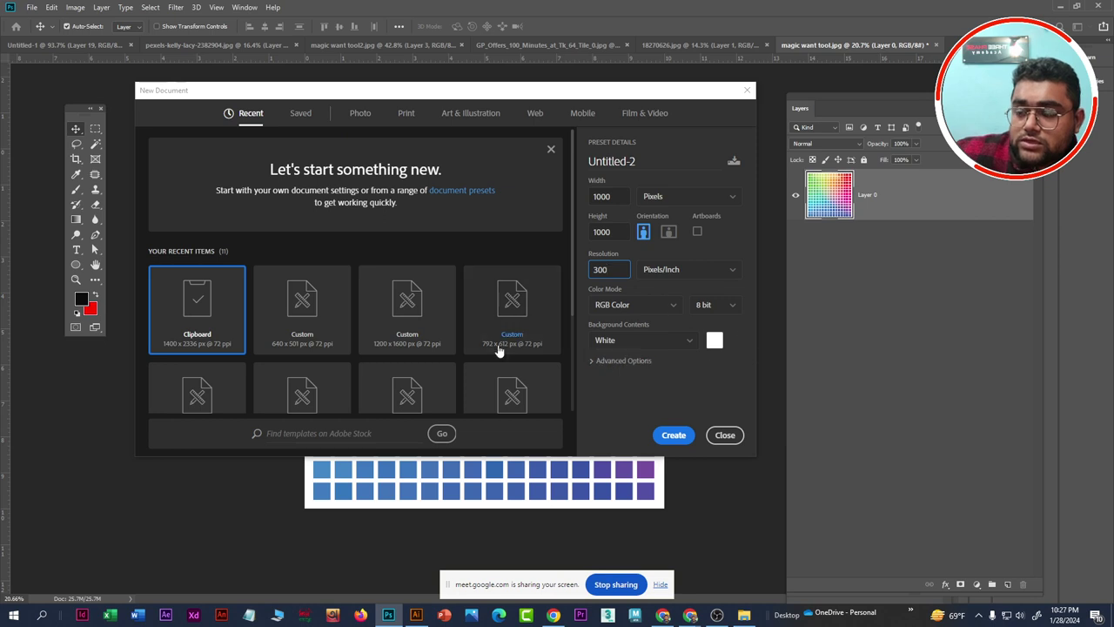
left_click(674, 436)
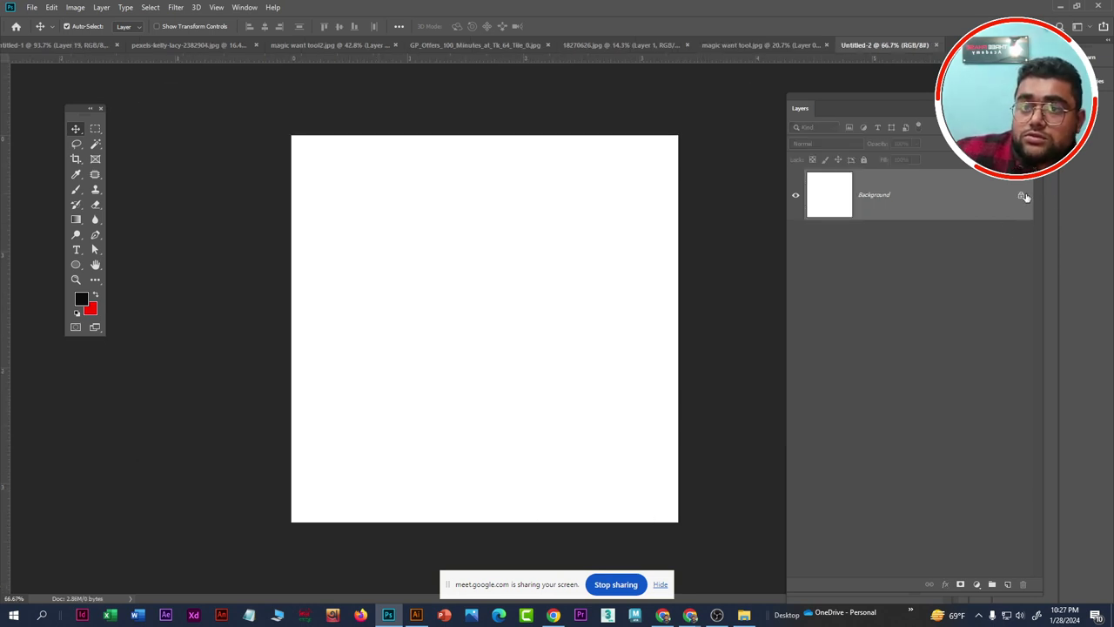
Unlock the background as Layer 0 and add a Layer 1 filled solid black
left_click(1021, 195)
left_click_drag(912, 98, 867, 67)
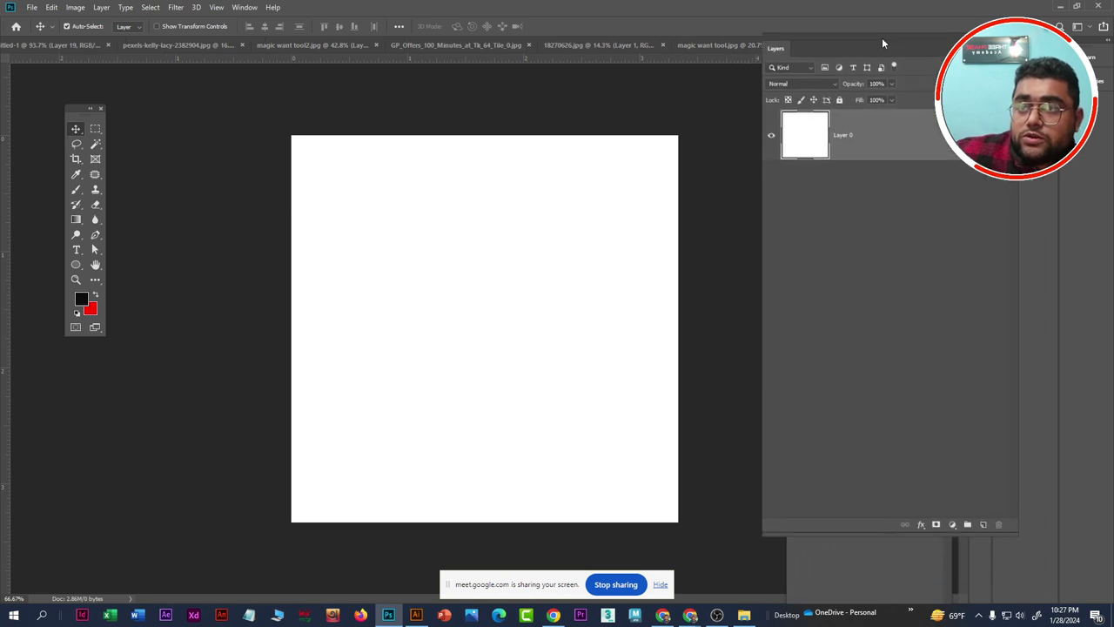
left_click(961, 554)
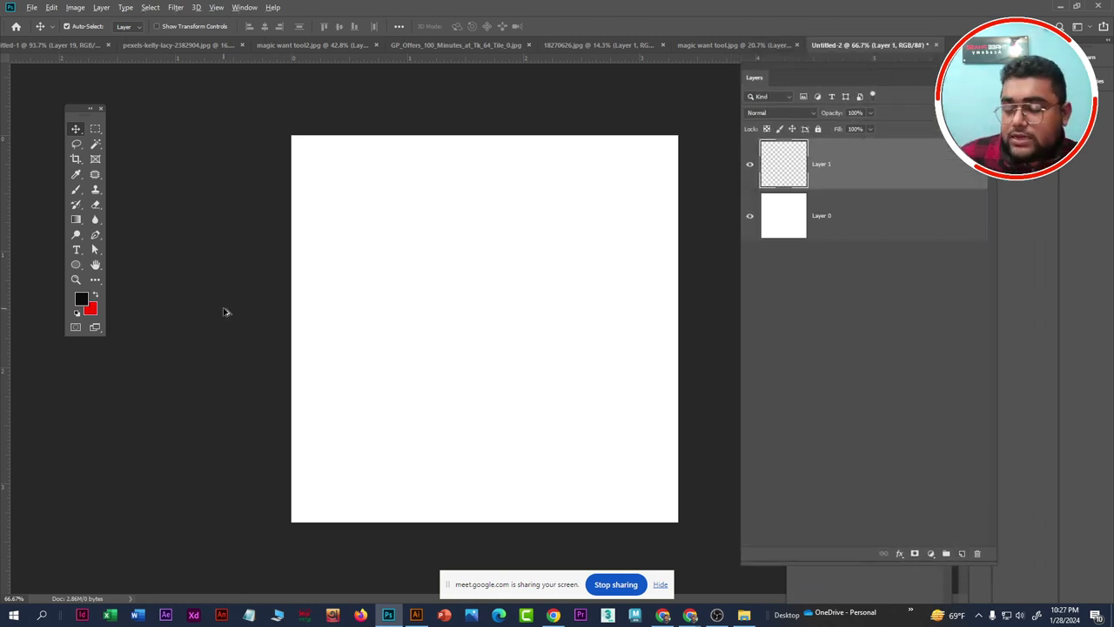
key("alt+BackSpace")
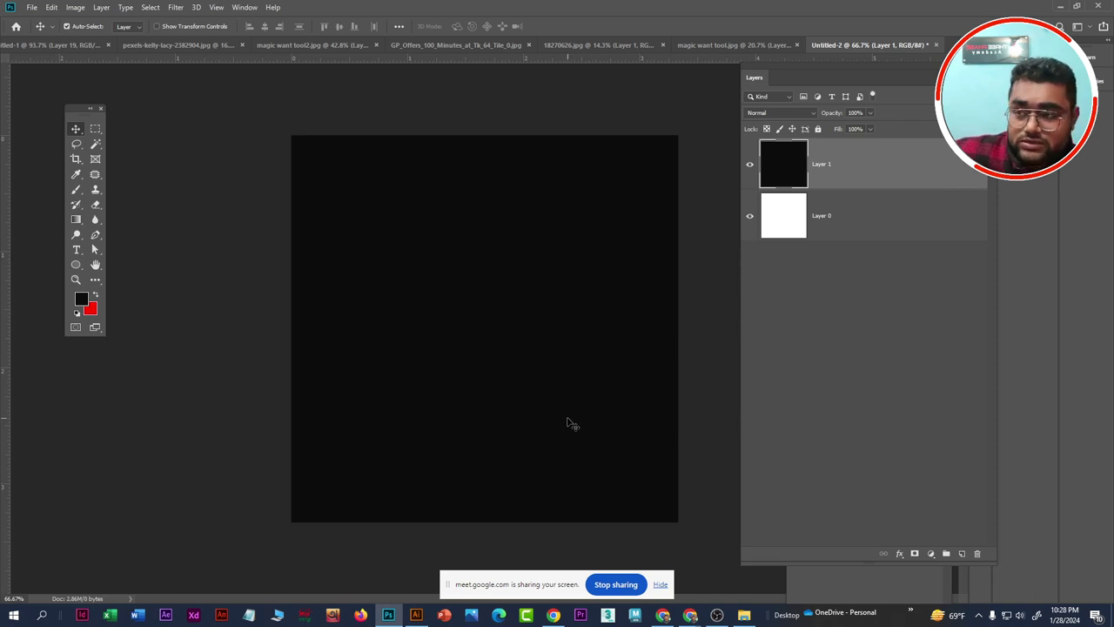
mouse_move(690, 616)
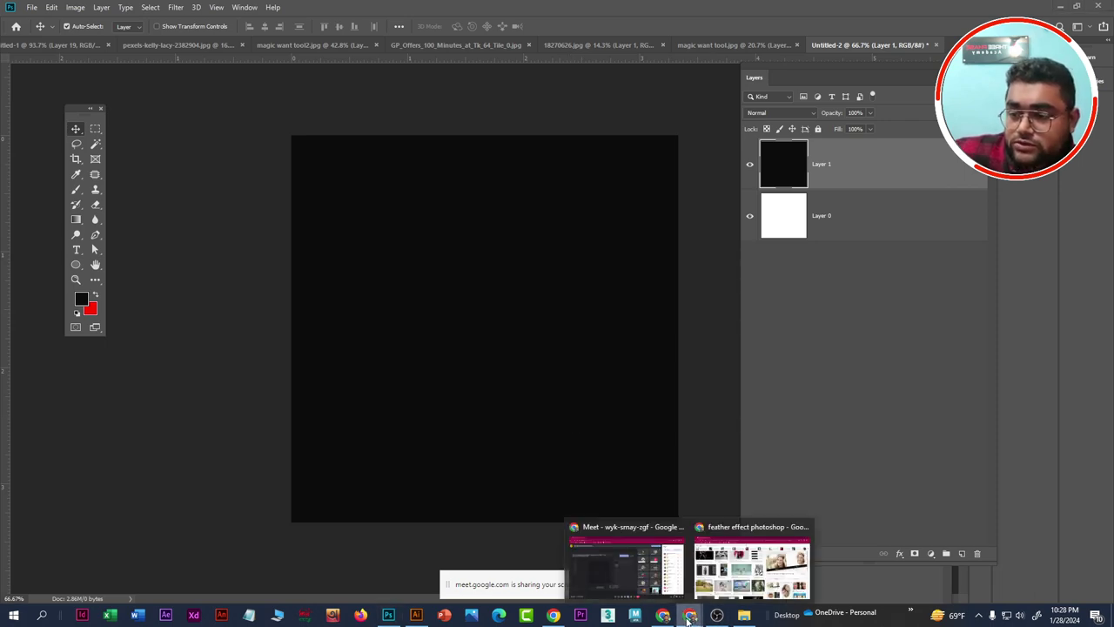
Search Google Images for 'woman face shadow' in a new tab
left_click(752, 566)
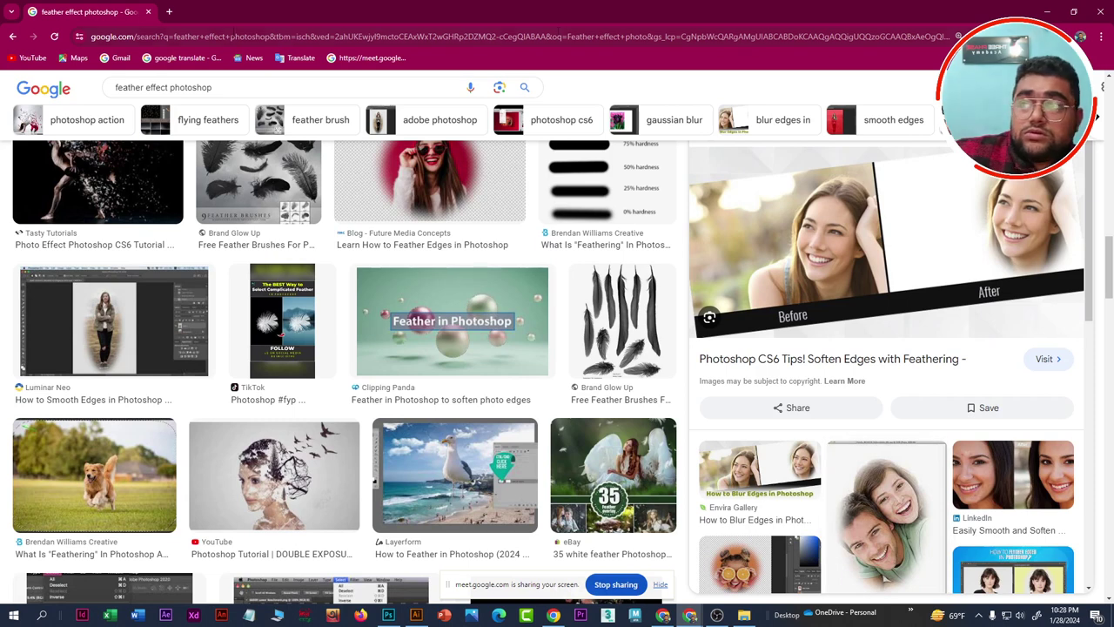
left_click(168, 11)
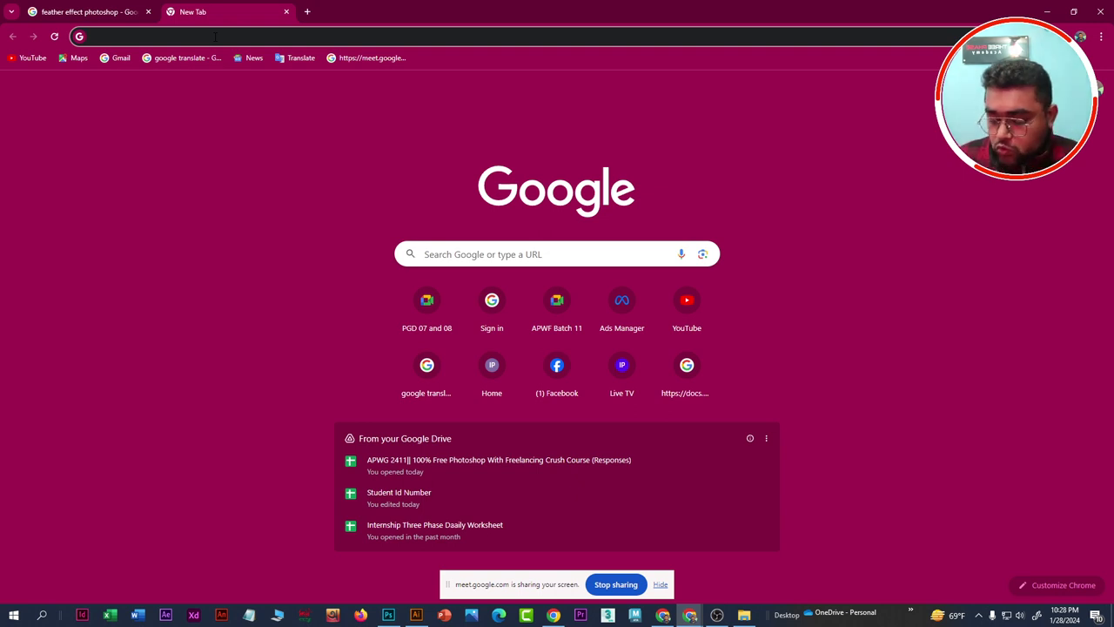
type("q")
key("BackSpace")
type("w")
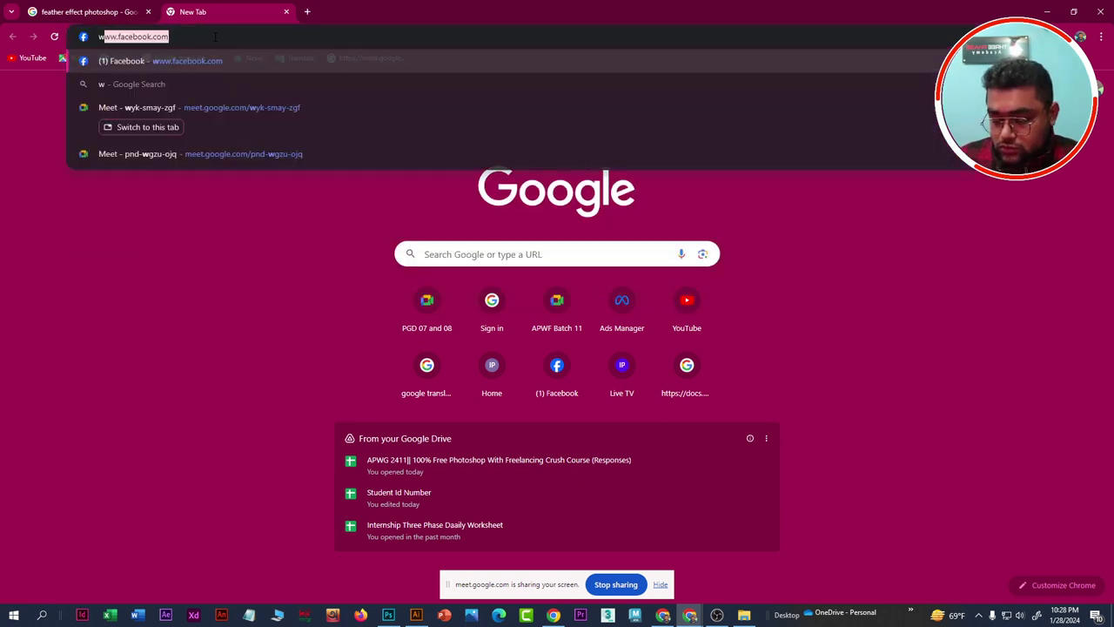
type("omana")
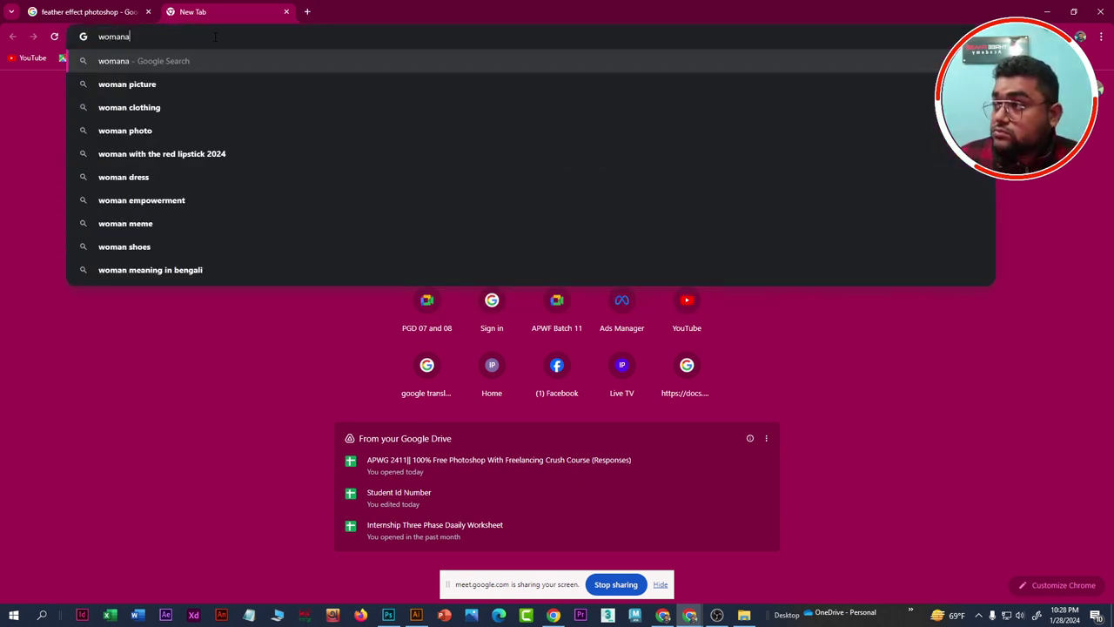
key("BackSpace")
type("face ")
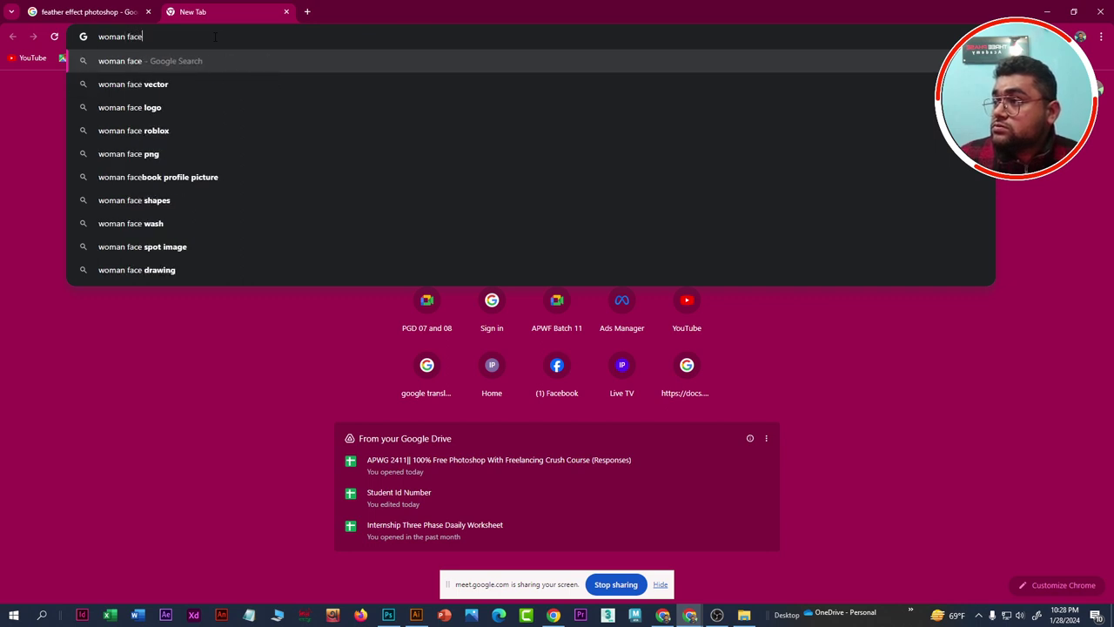
type("shad")
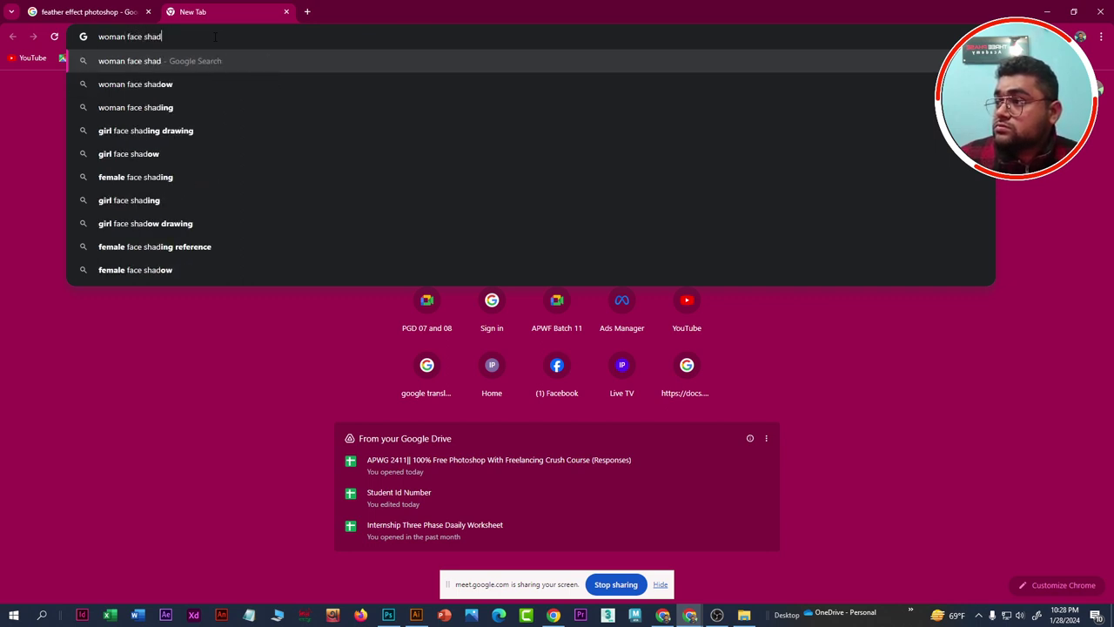
type("ow")
key("Return")
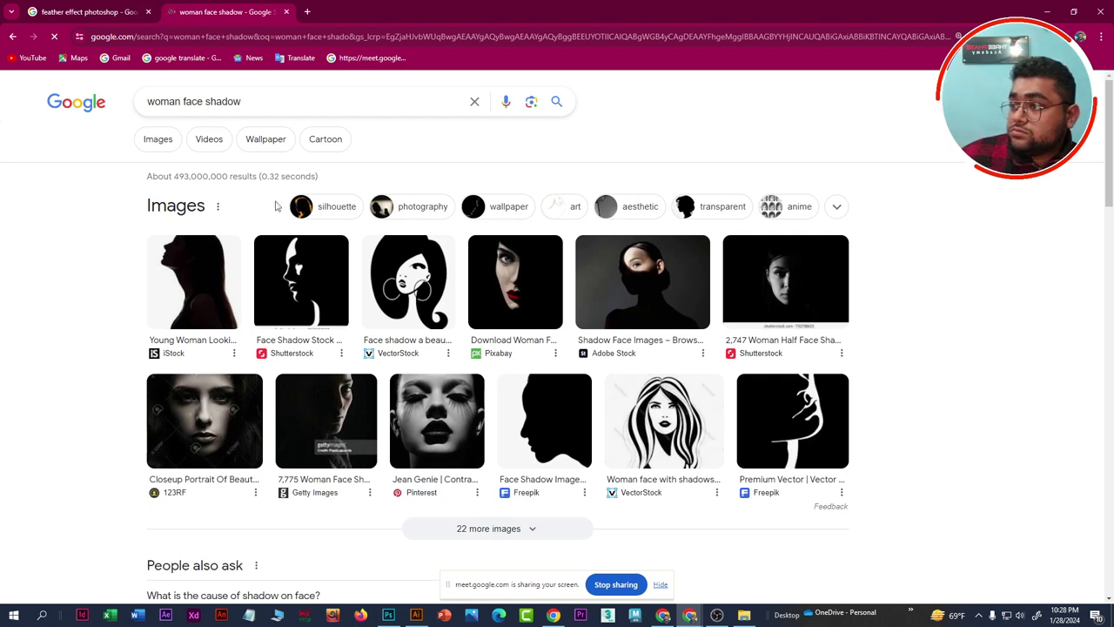
left_click(165, 142)
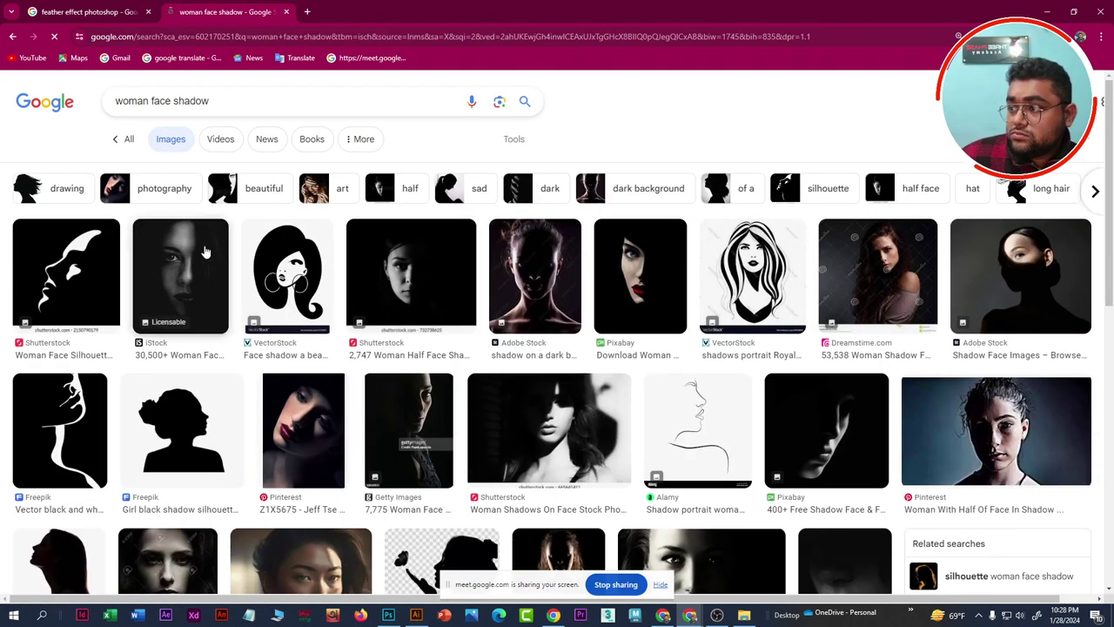
scroll(239, 240, "down", 2)
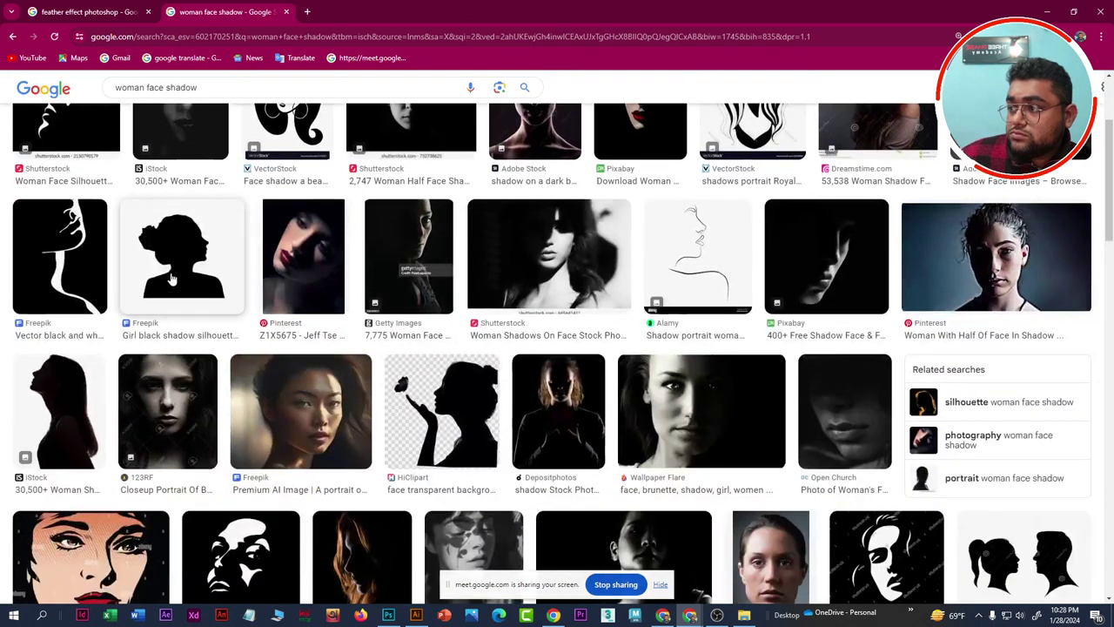
Copy the girl black shadow silhouette image and return to Photoshop
left_click(172, 277)
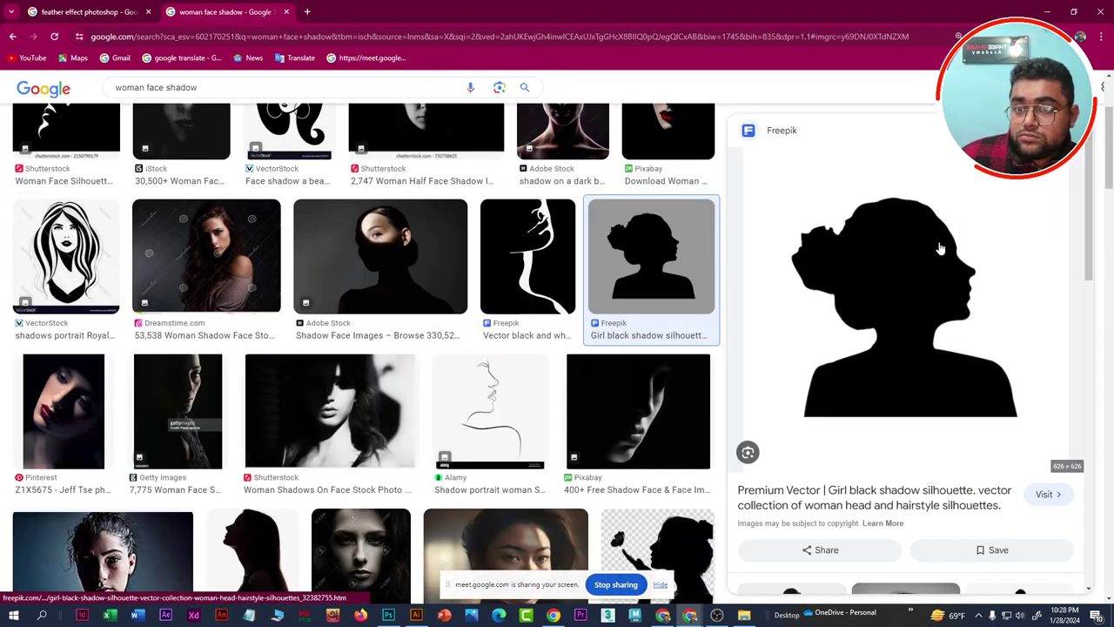
right_click(908, 249)
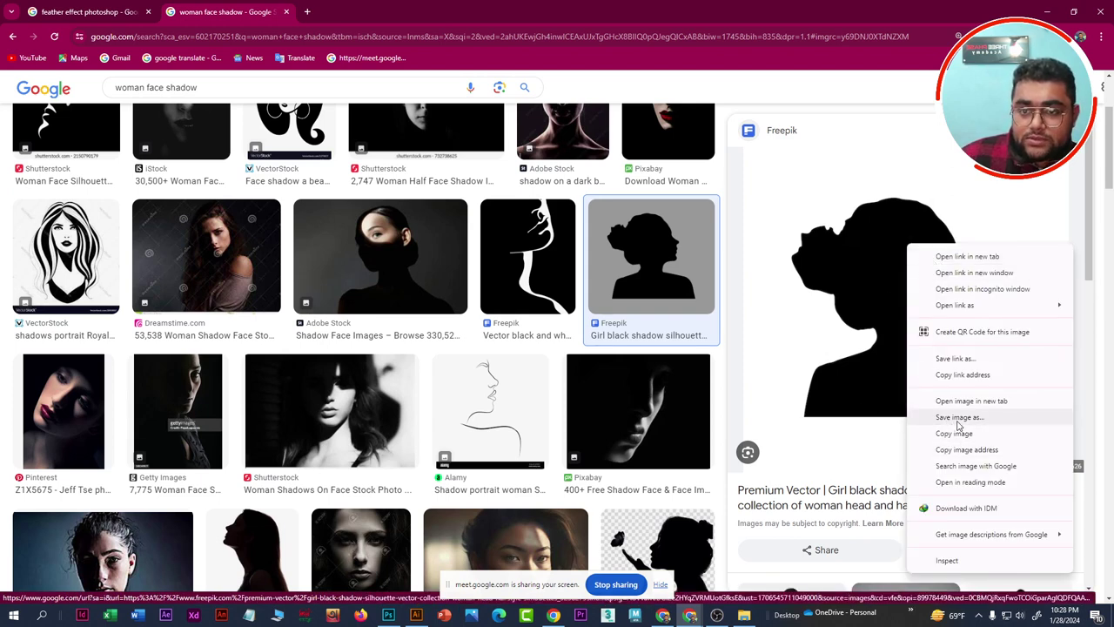
left_click(878, 211)
right_click(878, 211)
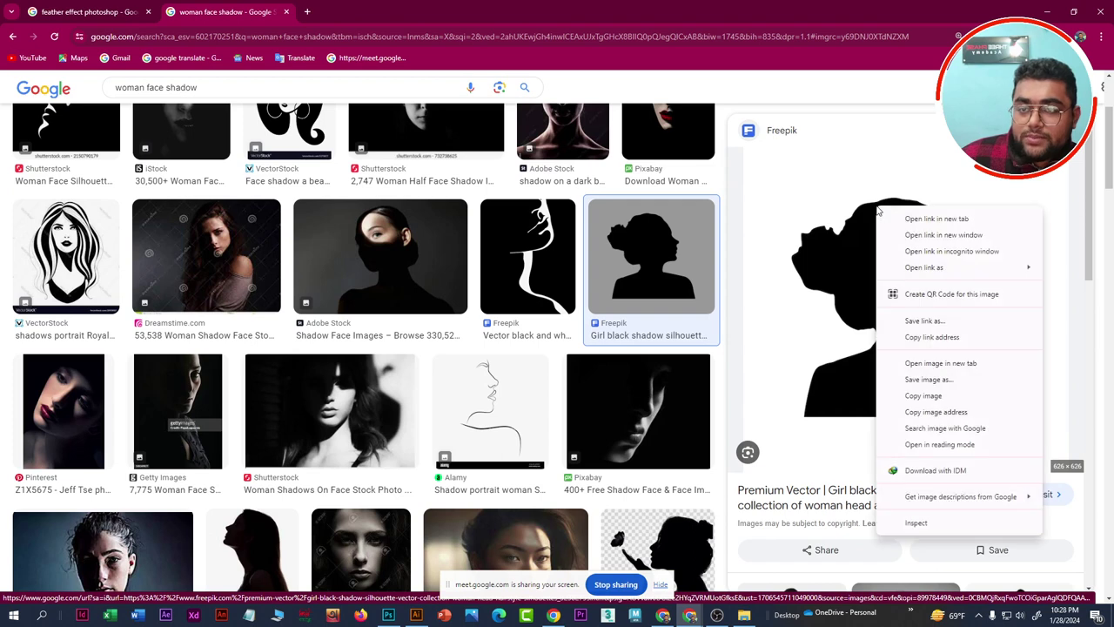
left_click(927, 398)
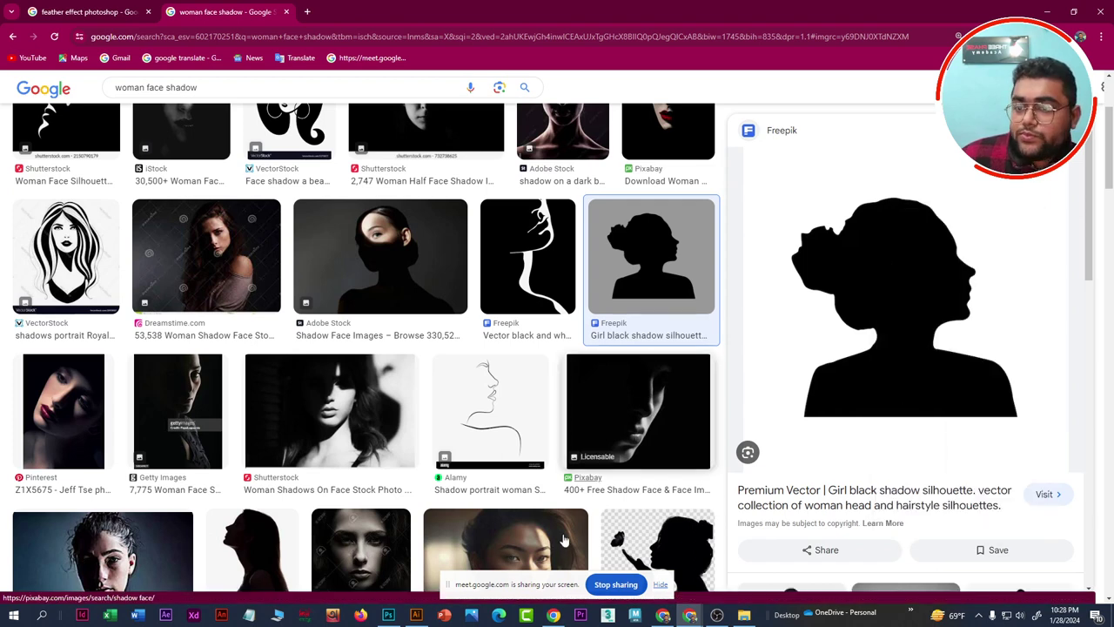
left_click(389, 616)
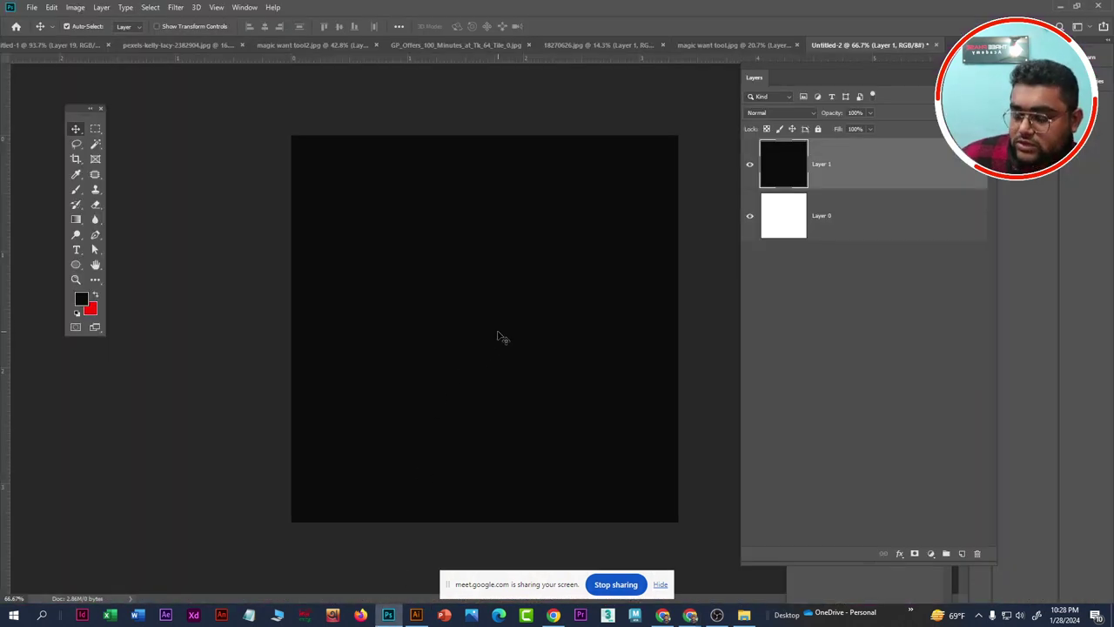
Paste the silhouette as Layer 2 and nudge it to the centre of the black canvas
key("ctrl+v")
left_click_drag(506, 296, 510, 305)
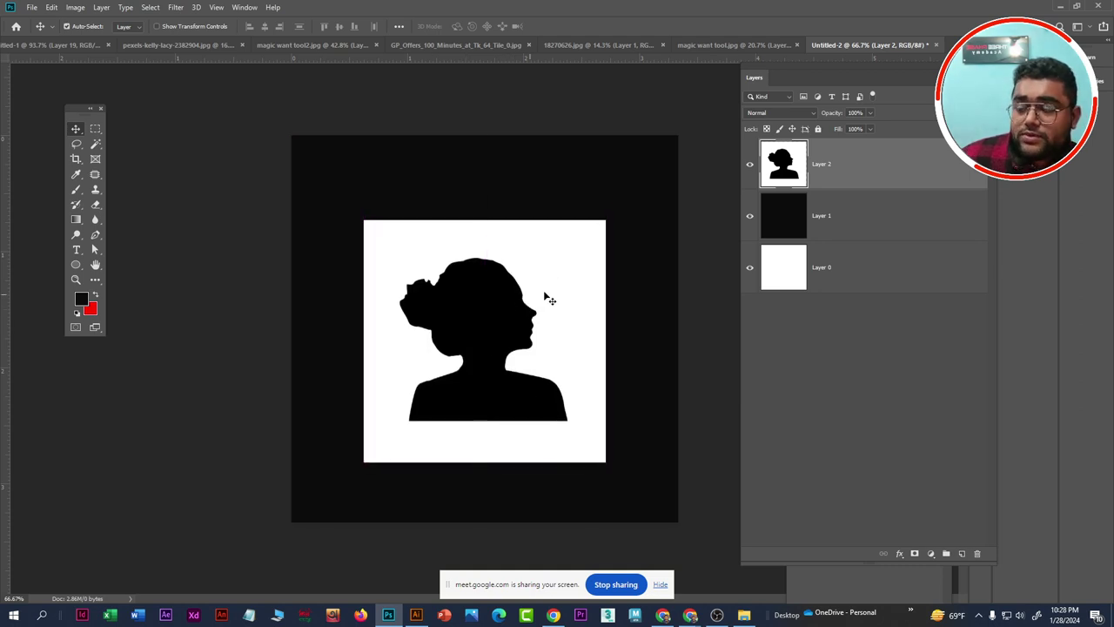
left_click(31, 7)
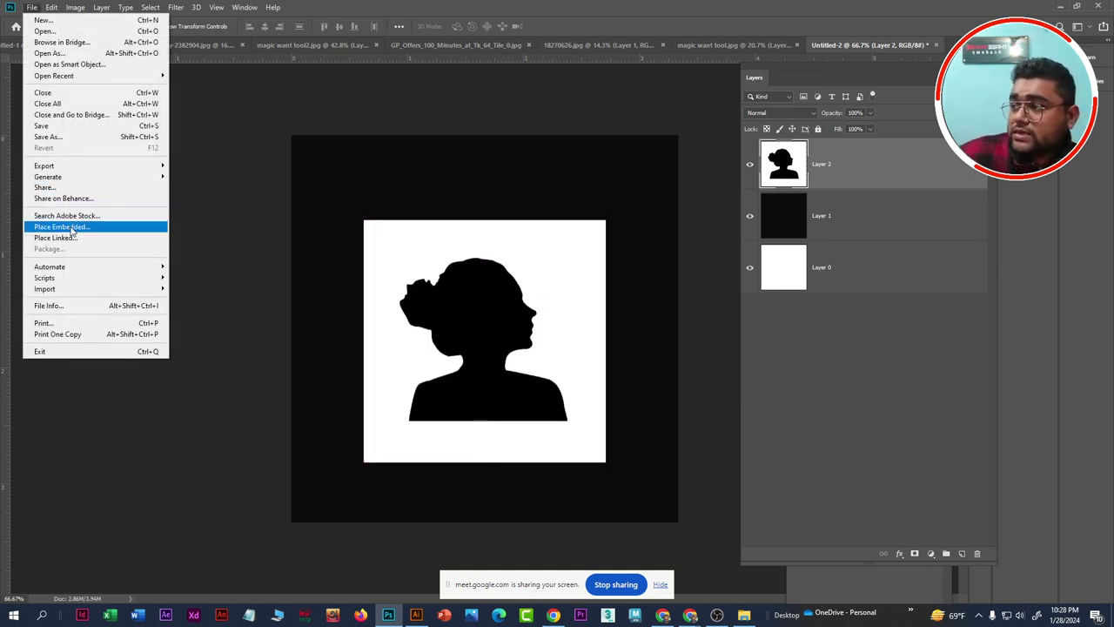
left_click(72, 229)
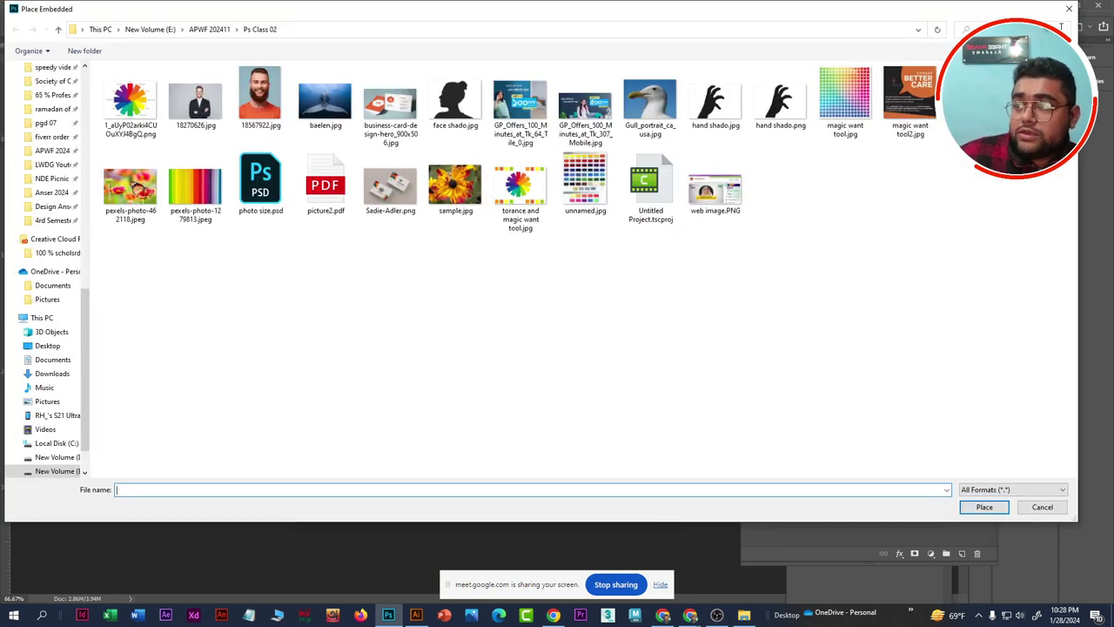
key("Escape")
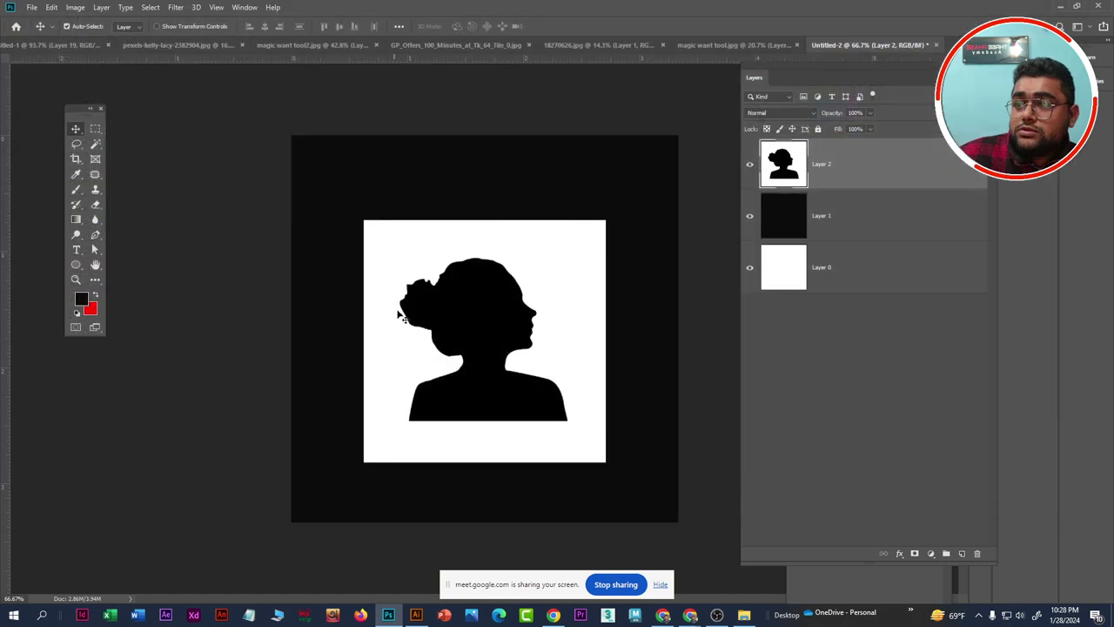
left_click_drag(510, 329, 484, 329)
scroll(481, 339, "up", 5)
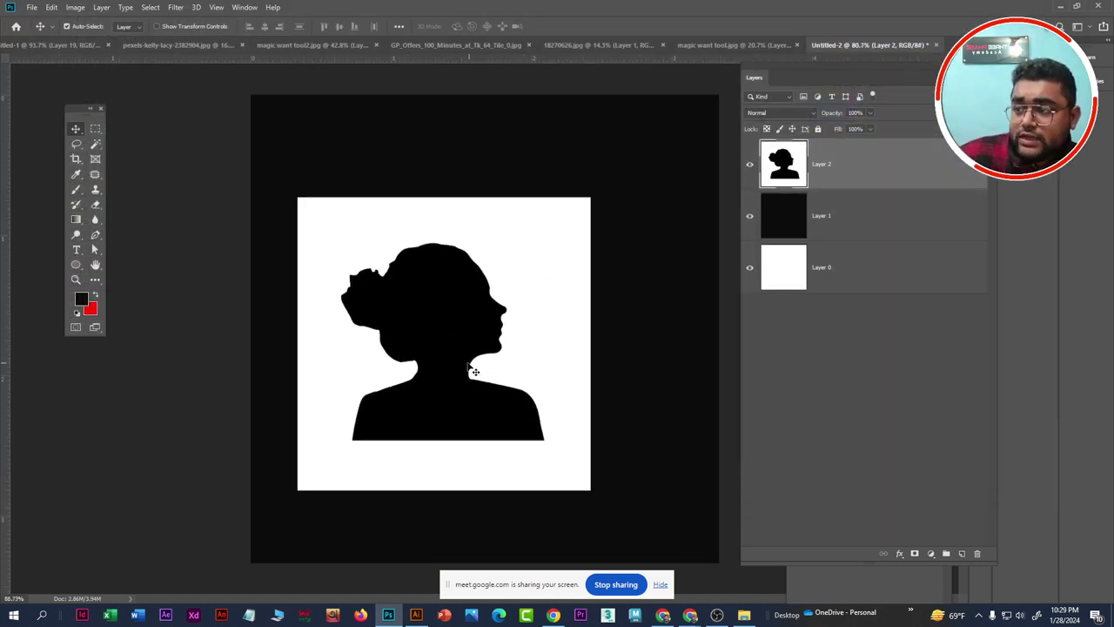
scroll(461, 318, "down", 2)
scroll(479, 309, "down", 4)
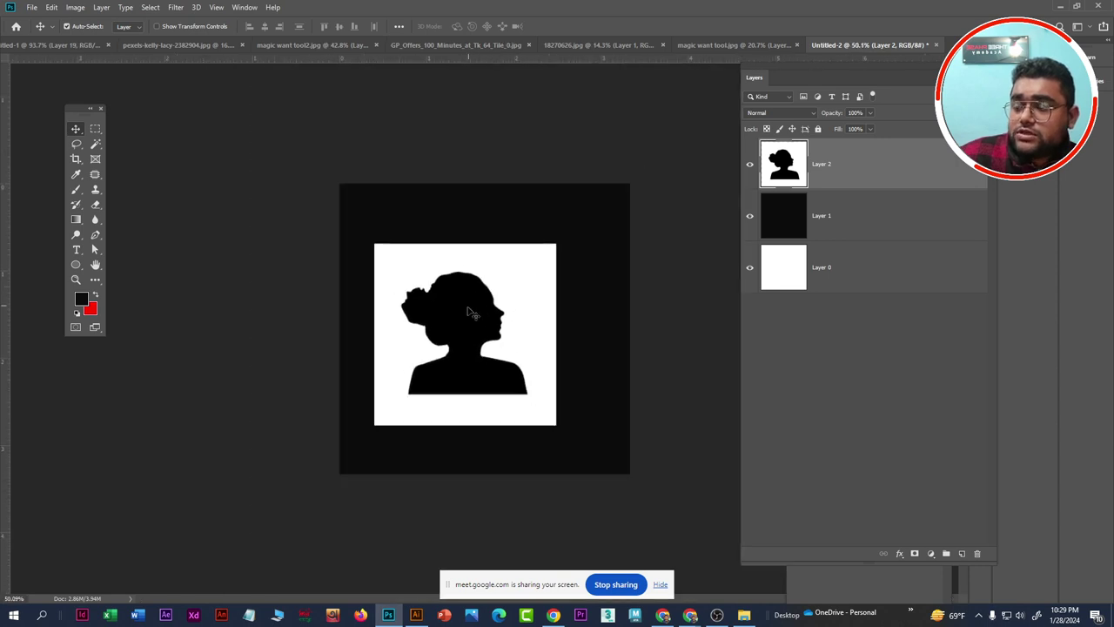
scroll(492, 301, "up", 2)
scroll(428, 386, "up", 1)
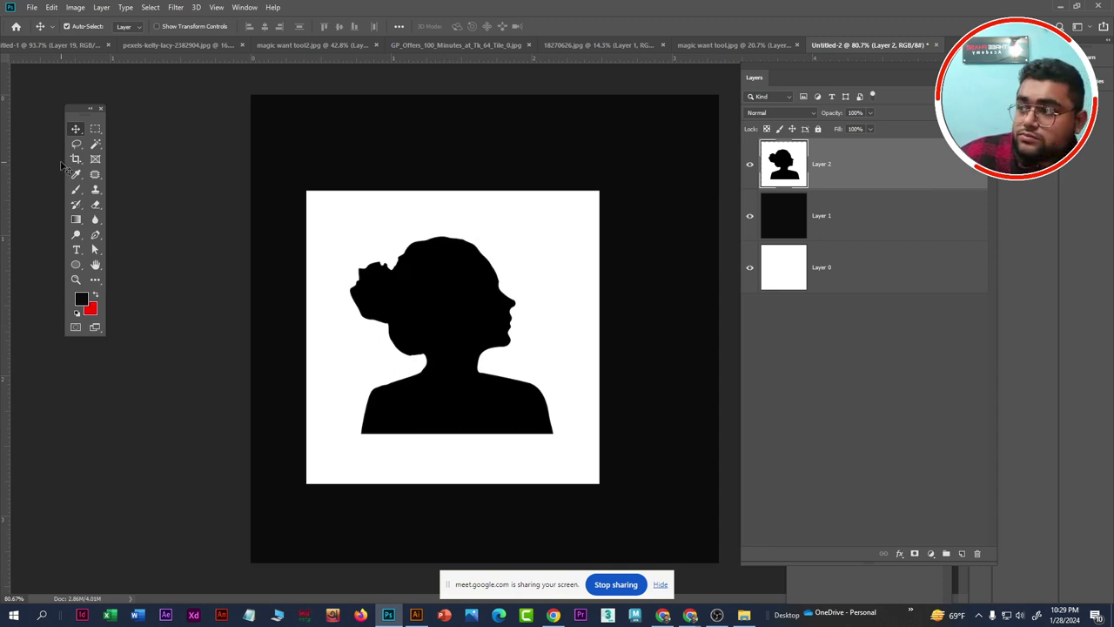
Magic-Wand-select the white square around the head and delete it from Layer 2
right_click(98, 150)
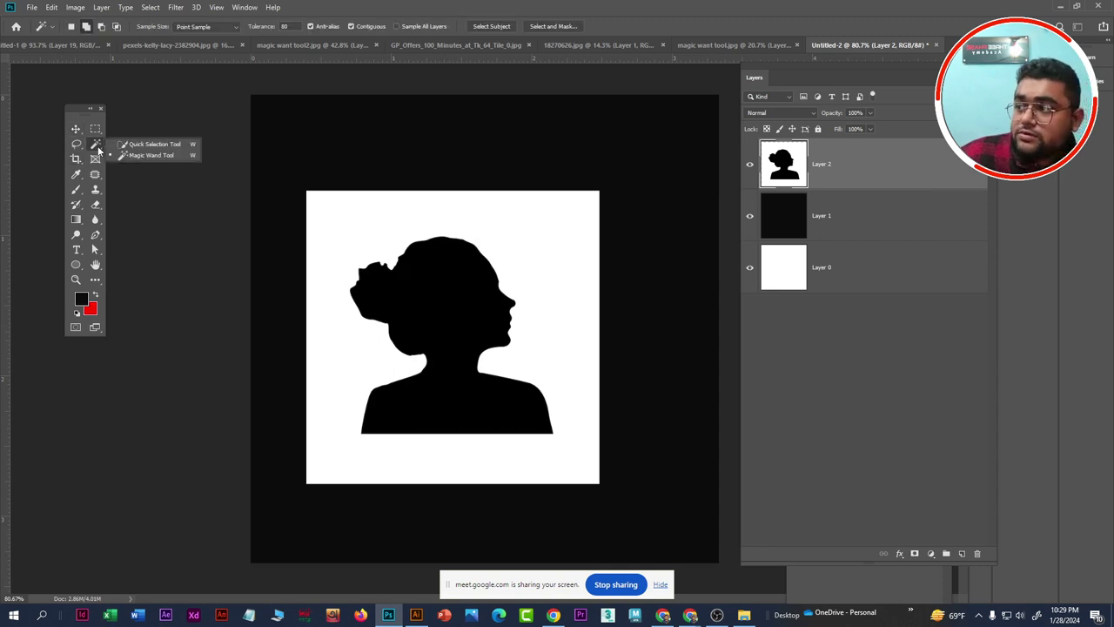
left_click(164, 156)
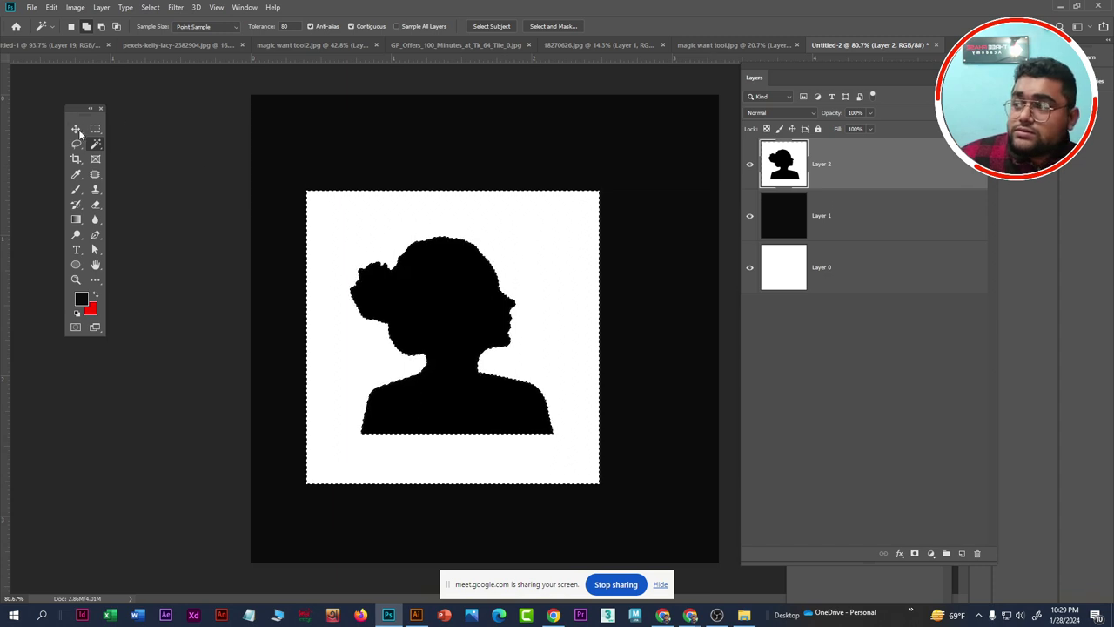
left_click(77, 129)
left_click(750, 219)
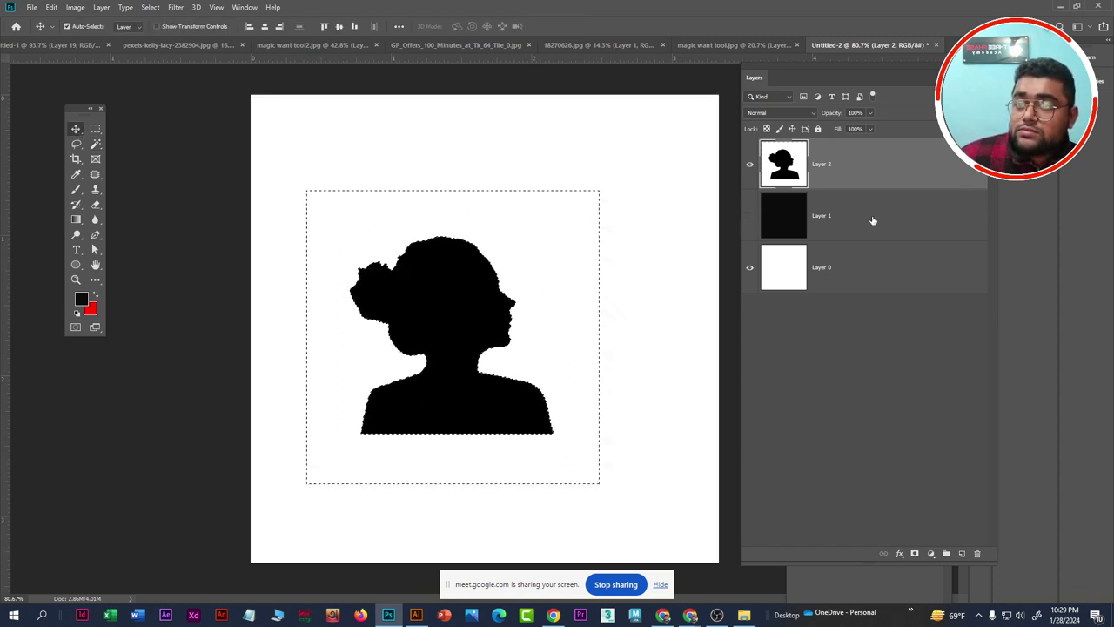
left_click(873, 218)
left_click(419, 243)
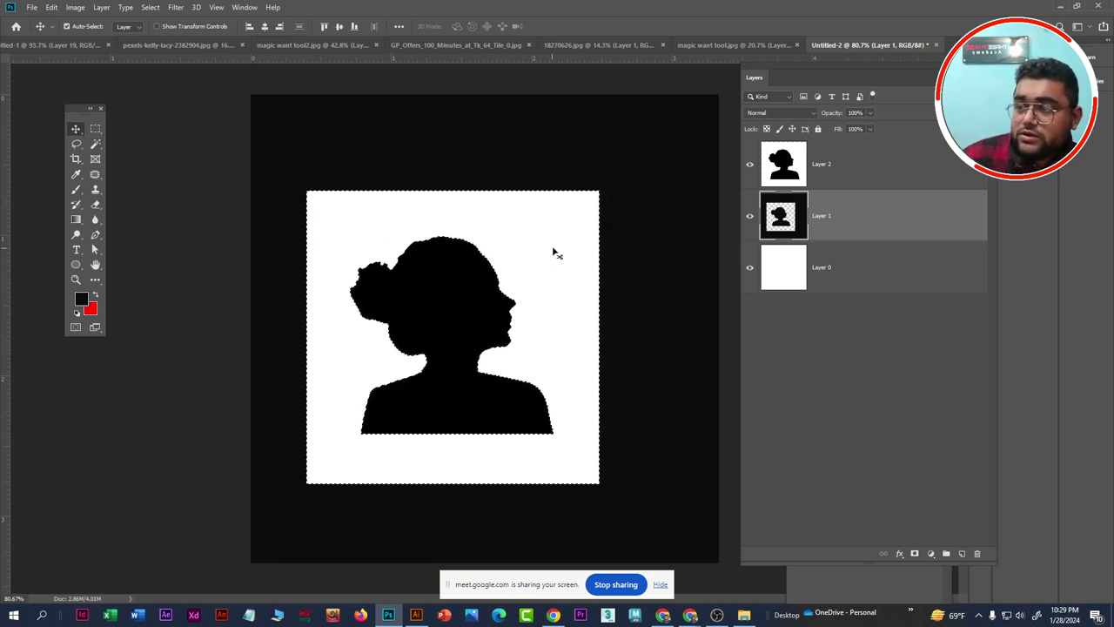
left_click(875, 157)
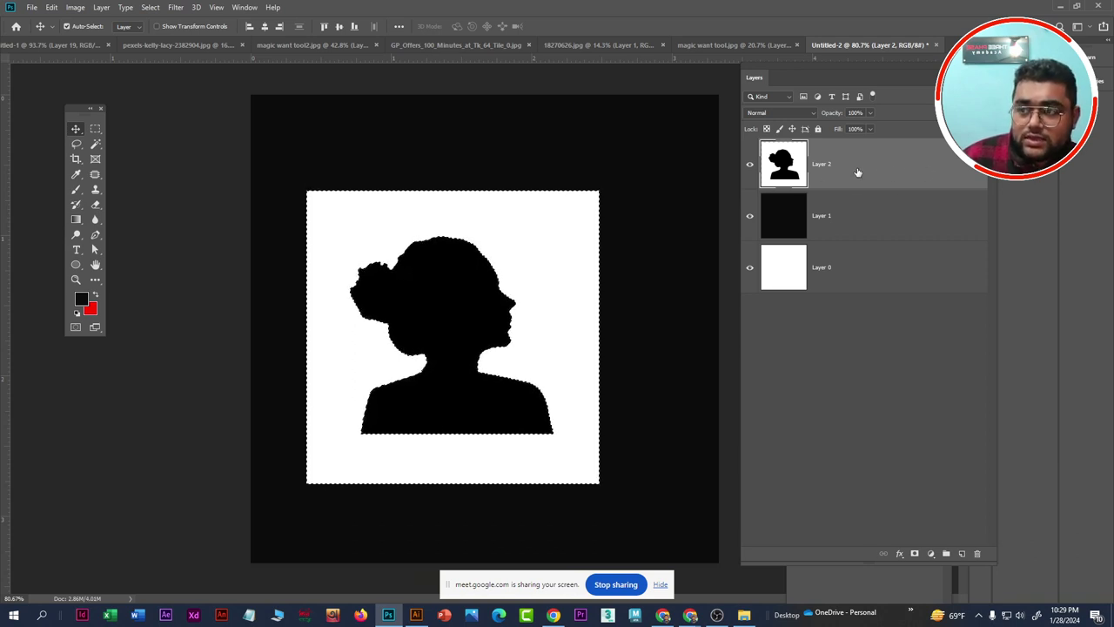
key("Delete")
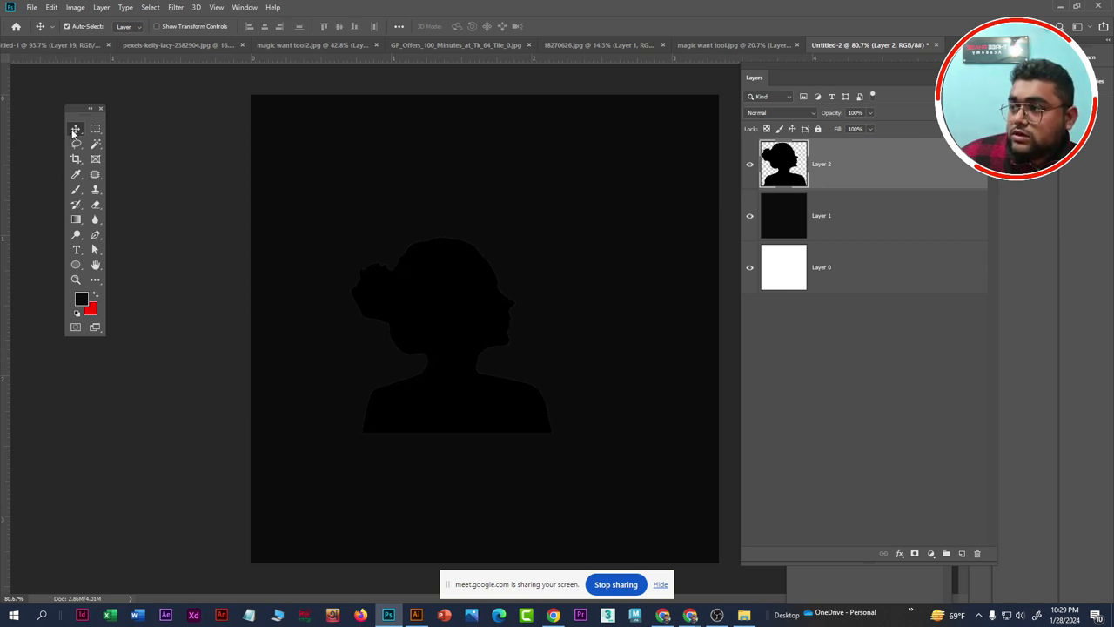
Reposition the silhouette and add an empty Layer 3 above it
mouse_move(414, 299)
left_mouse_down()
mouse_move(436, 243)
mouse_move(420, 247)
mouse_move(453, 314)
left_mouse_up()
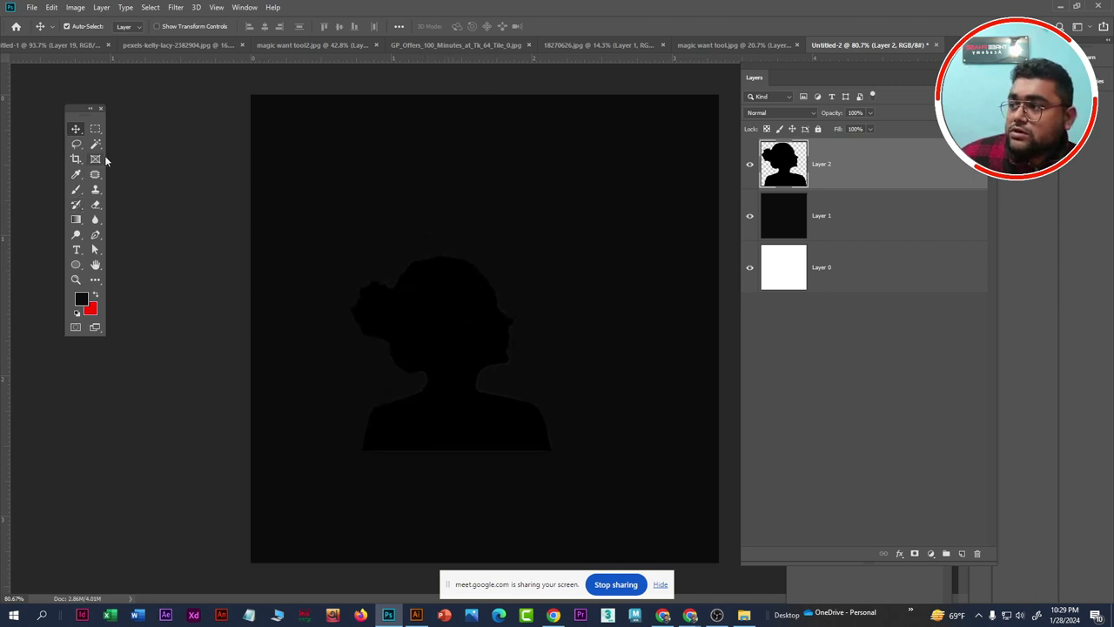
left_click(95, 128)
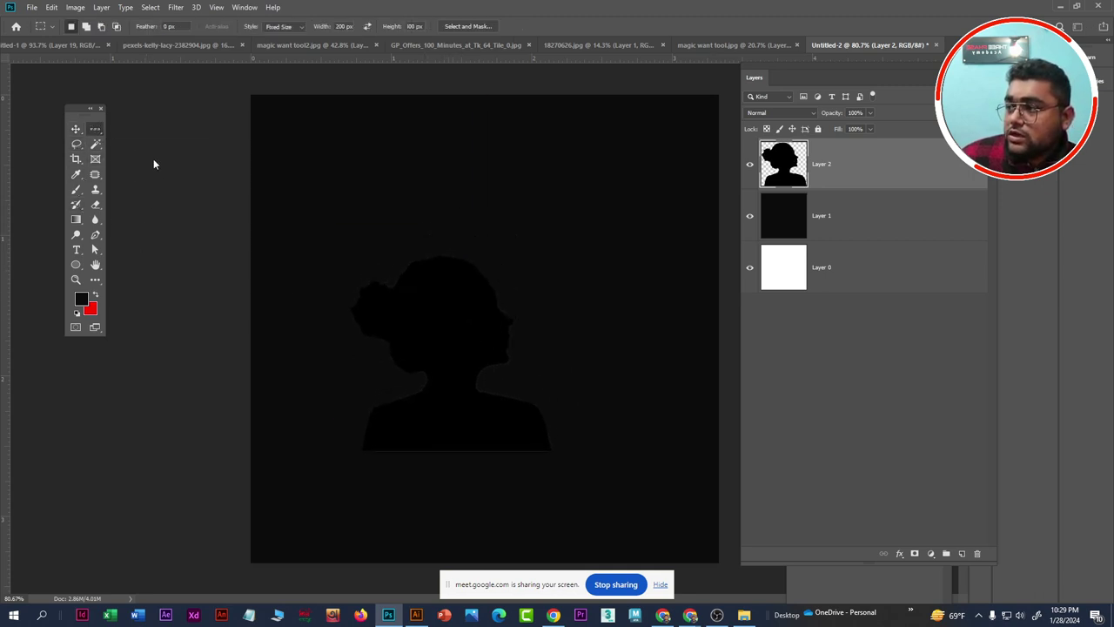
left_click(961, 553)
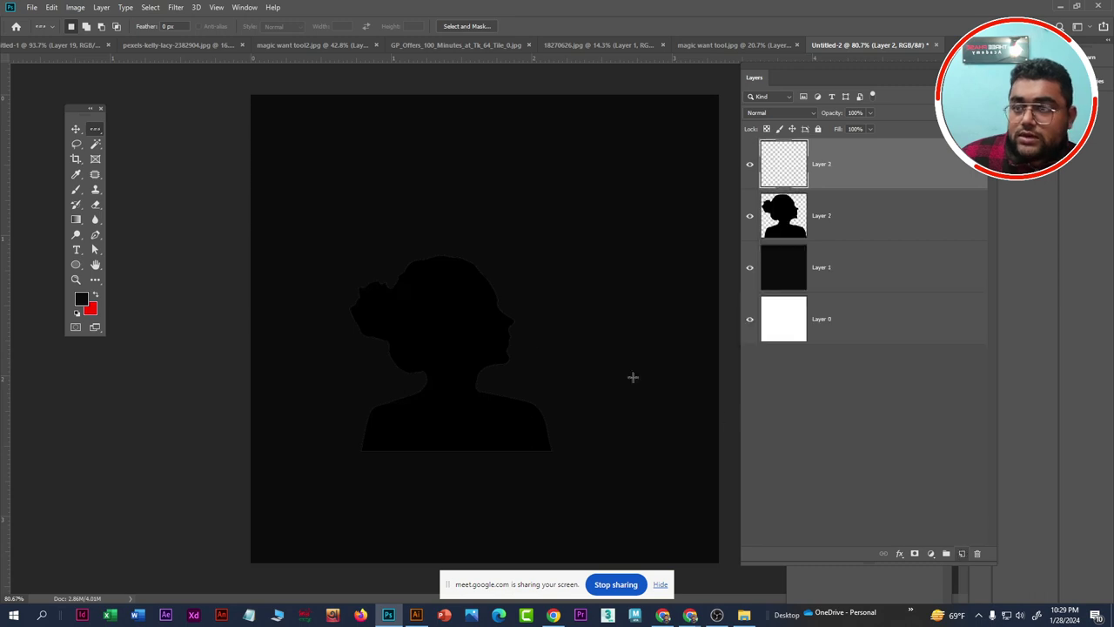
Draw a circular elliptical selection overlapping the silhouette's face and shoulder
left_click_drag(521, 284, 592, 383)
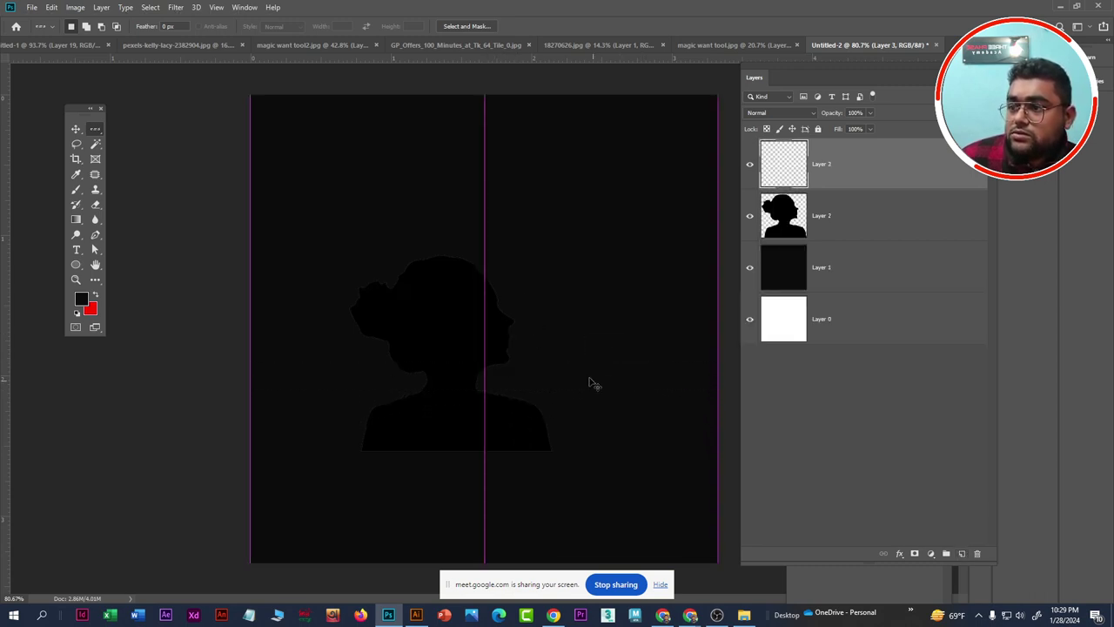
right_click(95, 129)
left_click(153, 139)
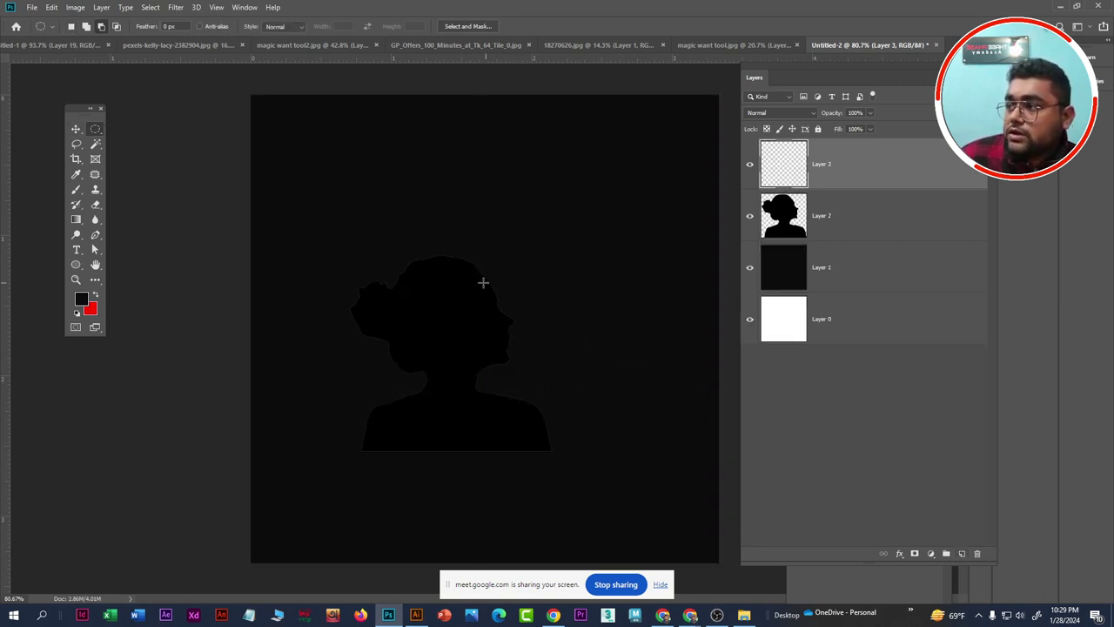
mouse_move(435, 252)
left_mouse_down()
mouse_move(646, 485)
mouse_move(649, 470)
left_mouse_up()
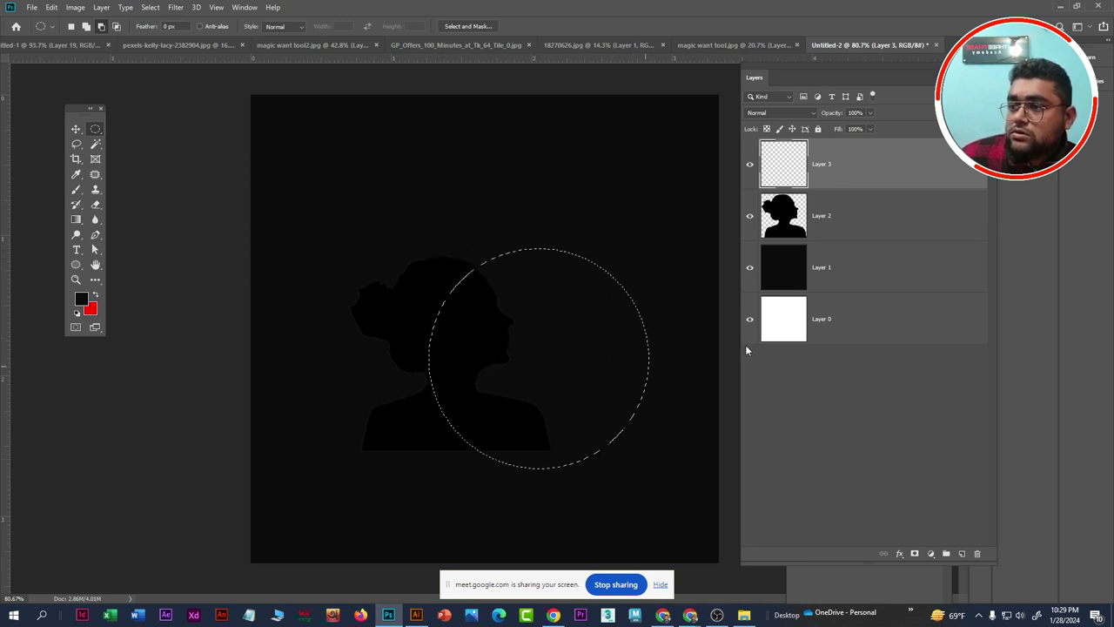
Fill the circular selection on Layer 3 with near-white #fffbfb and deselect
left_click(81, 300)
left_click_drag(740, 295, 688, 288)
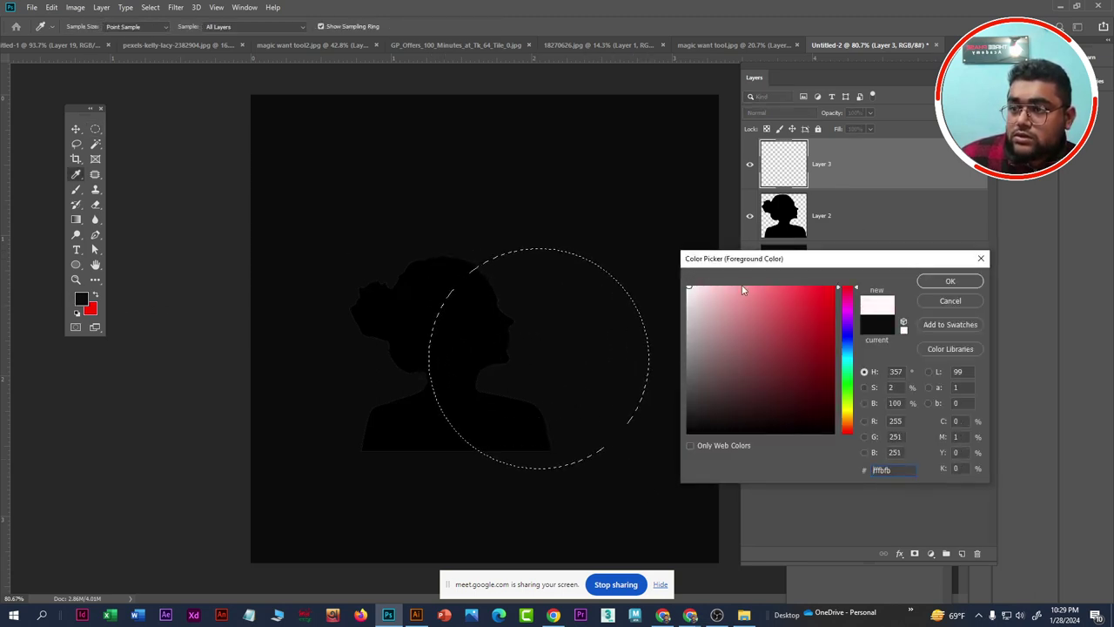
left_click(950, 281)
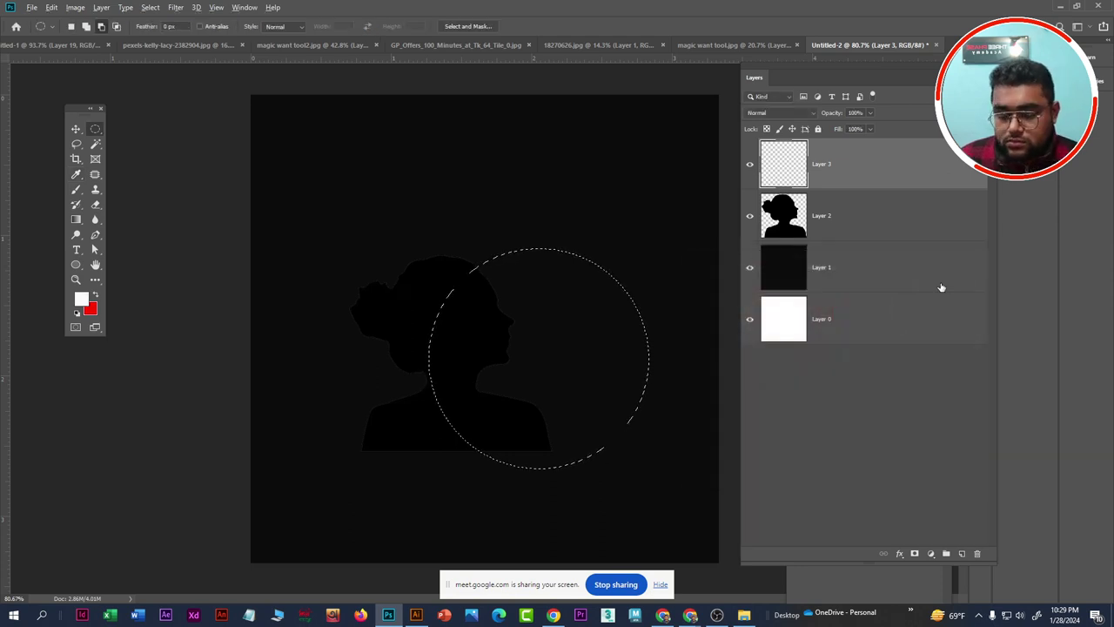
key("alt+BackSpace")
key("ctrl+d")
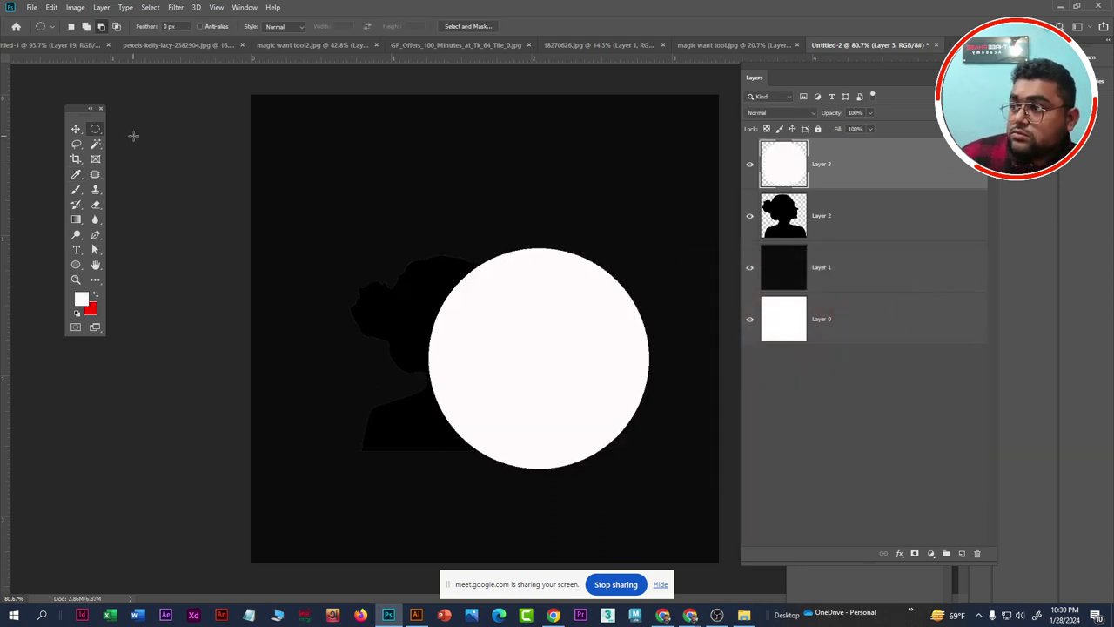
Bring the silhouette layer in front of the circle and reposition both shapes
left_click(75, 129)
left_click_drag(540, 321, 548, 281)
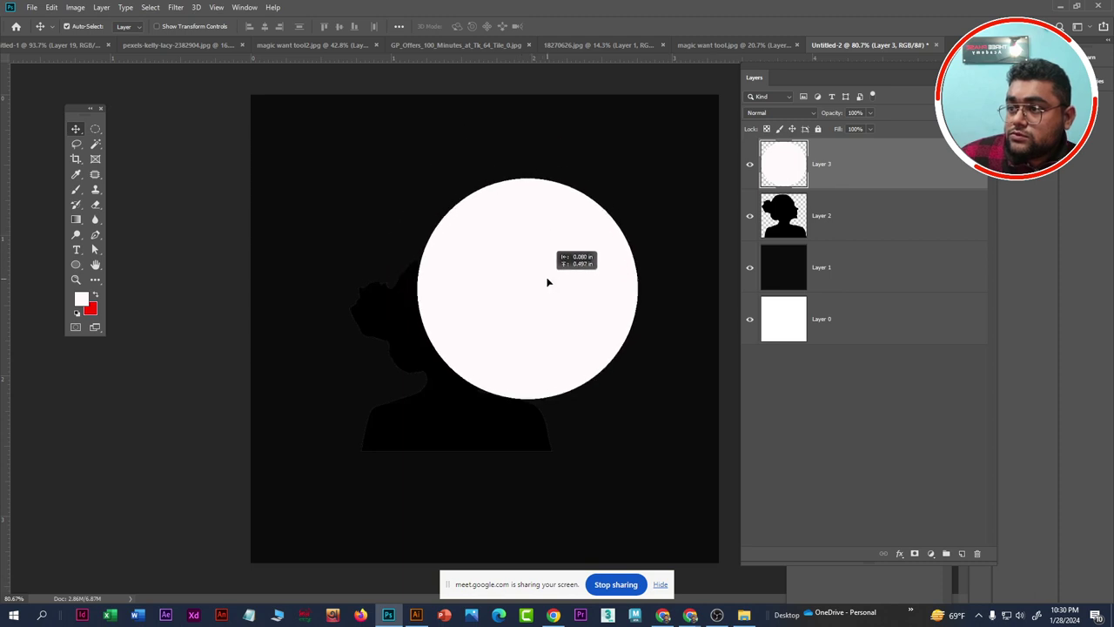
left_click(873, 224)
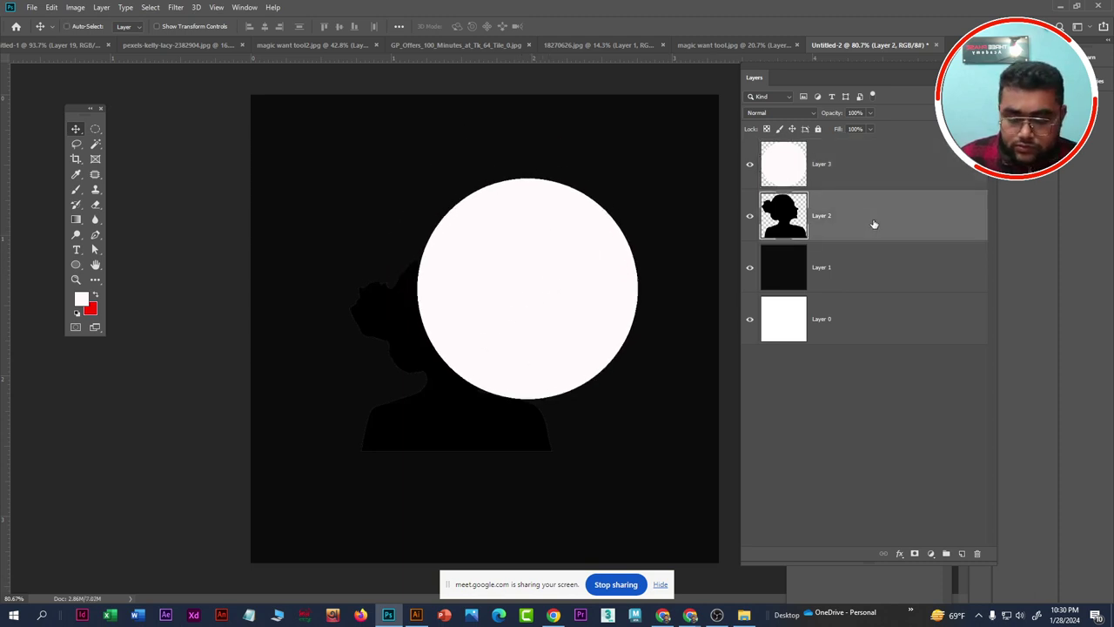
key("ctrl+bracketright")
mouse_move(457, 346)
left_mouse_down()
mouse_move(390, 333)
mouse_move(448, 306)
left_mouse_up()
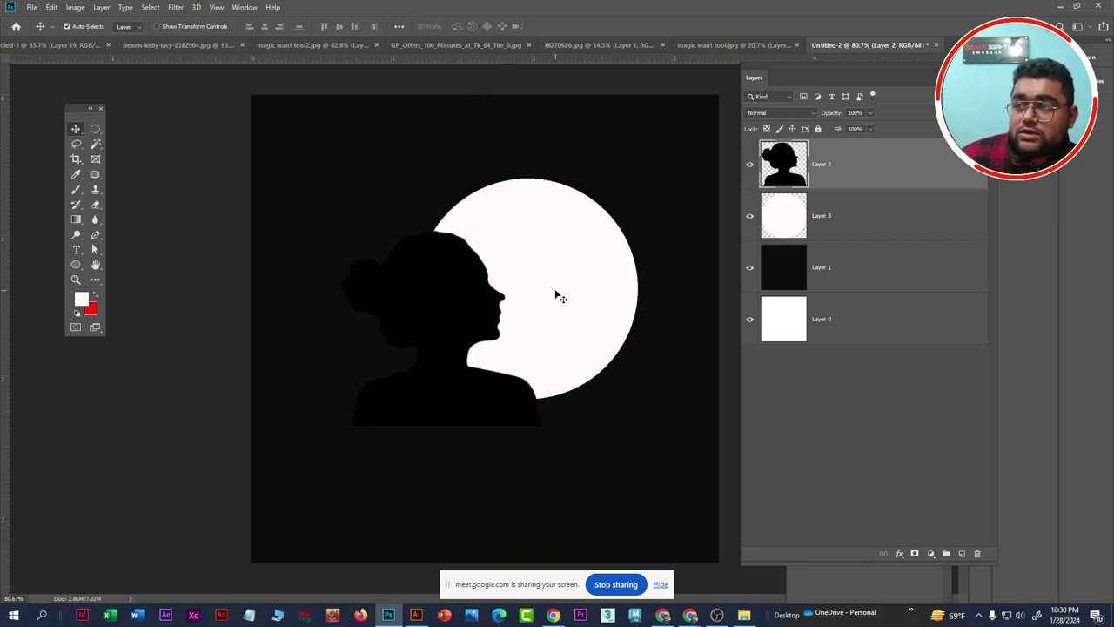
mouse_move(557, 293)
left_mouse_down()
mouse_move(562, 339)
mouse_move(507, 239)
mouse_move(505, 304)
mouse_move(566, 296)
mouse_move(552, 296)
mouse_move(539, 318)
mouse_move(512, 307)
mouse_move(527, 304)
left_mouse_up()
Enlarge the silhouette to about 139% and move it up-left over the circle
key("ctrl+t")
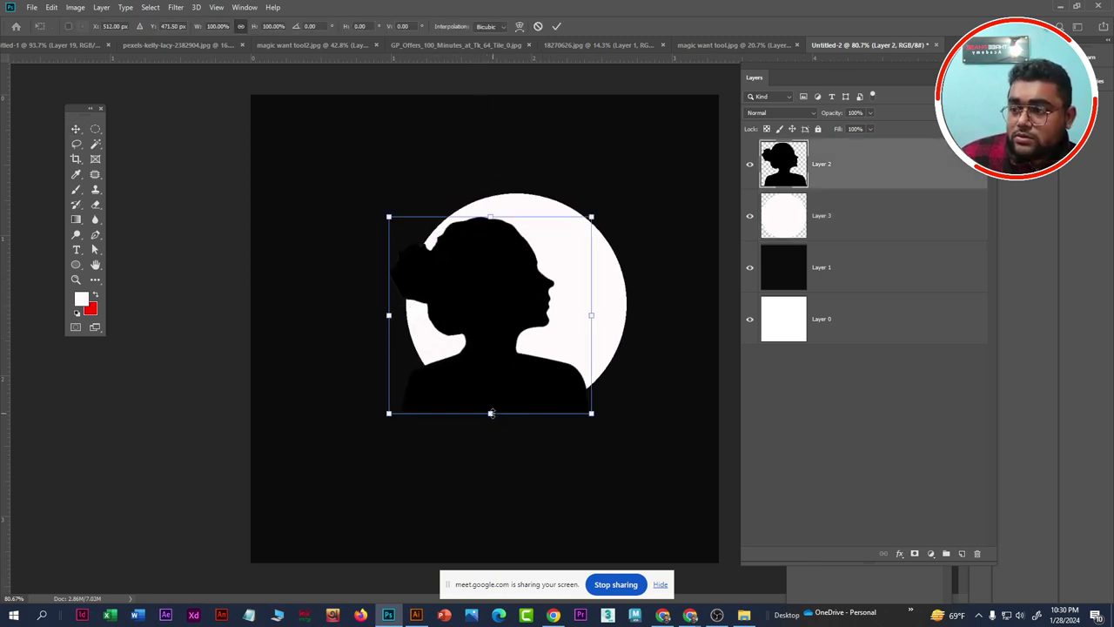
left_click_drag(491, 414, 505, 490)
left_click_drag(504, 349, 492, 313)
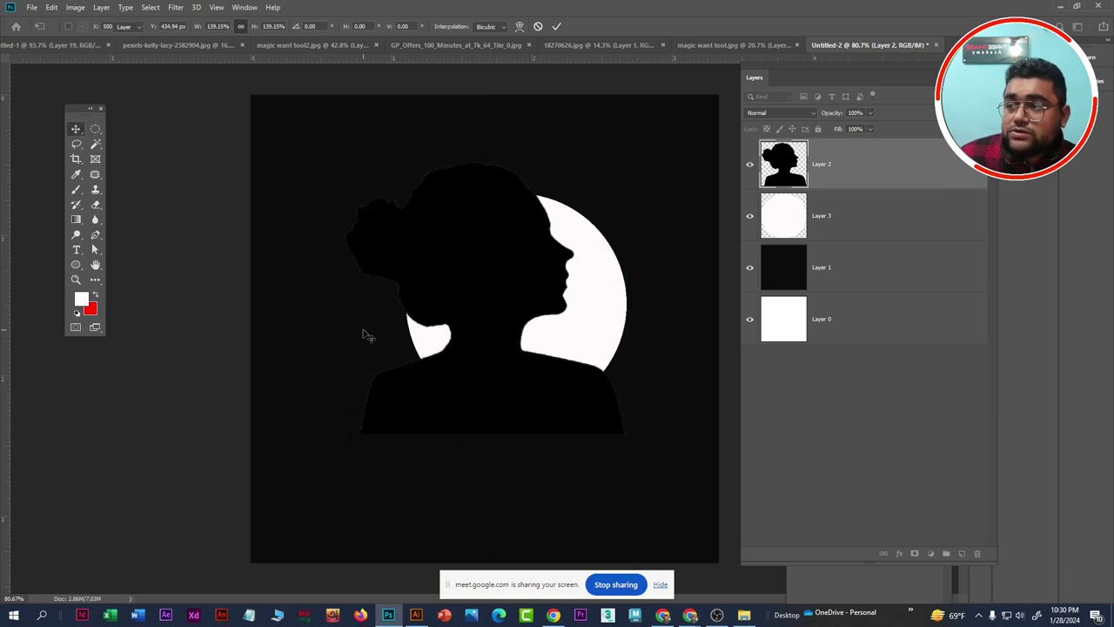
key("Return")
left_click(883, 282)
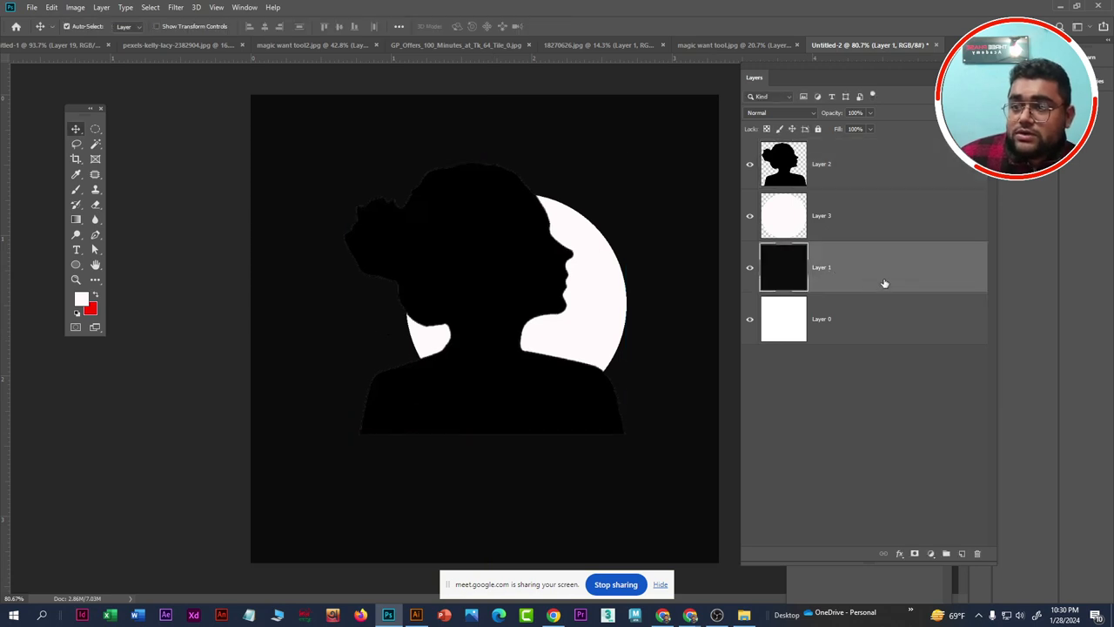
Fill Layer 1 with the red background colour and reposition the silhouette and circle
left_click(446, 331)
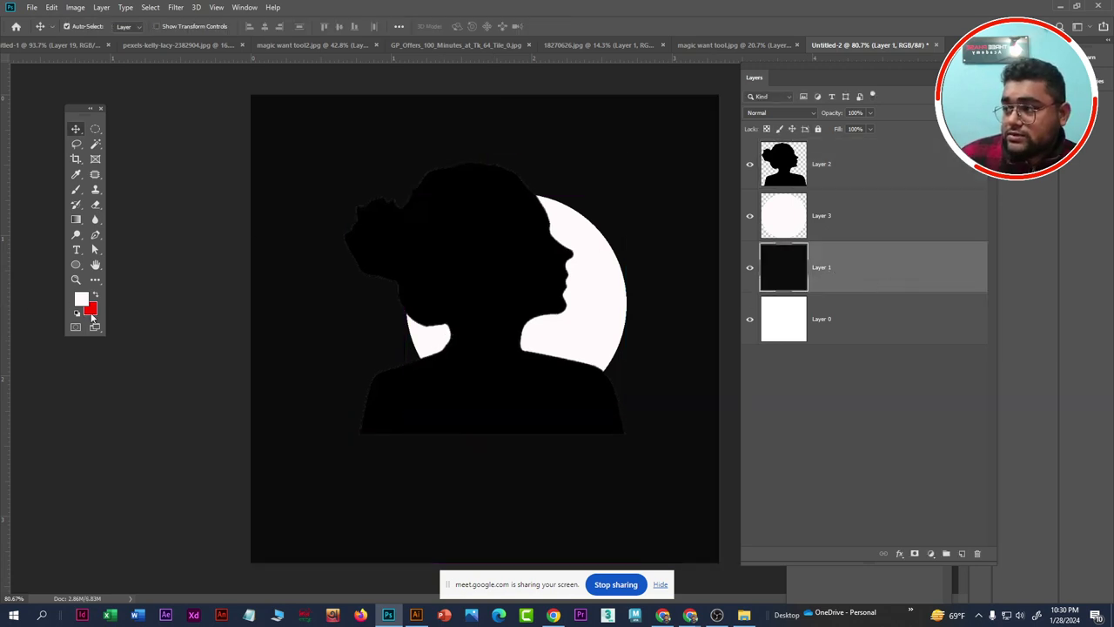
key("ctrl+BackSpace")
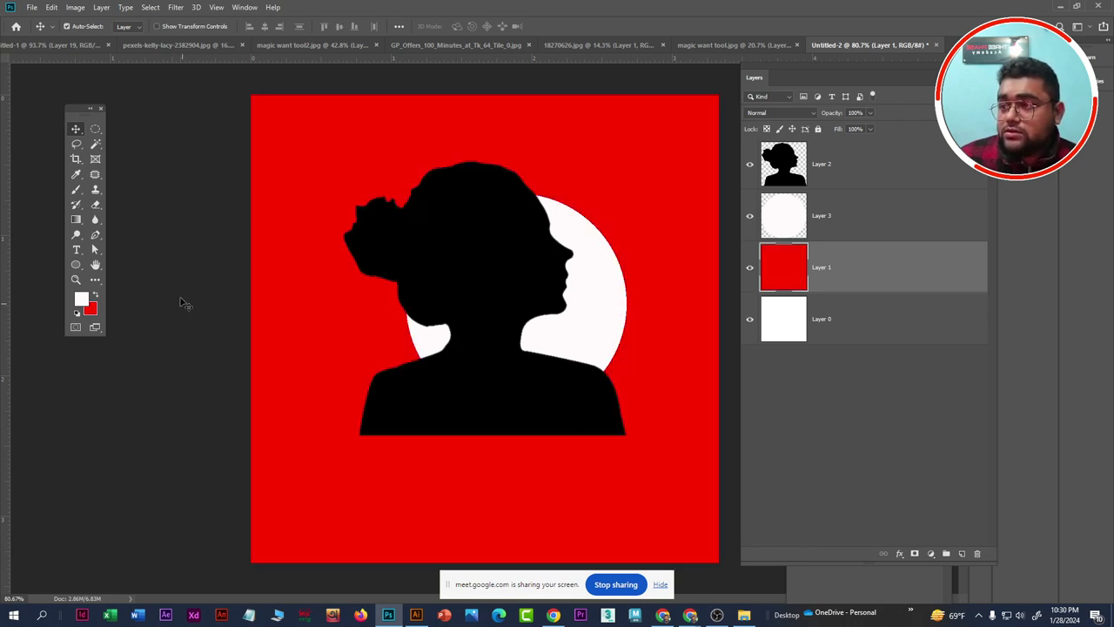
mouse_move(496, 266)
left_mouse_down()
mouse_move(461, 354)
mouse_move(470, 300)
left_mouse_up()
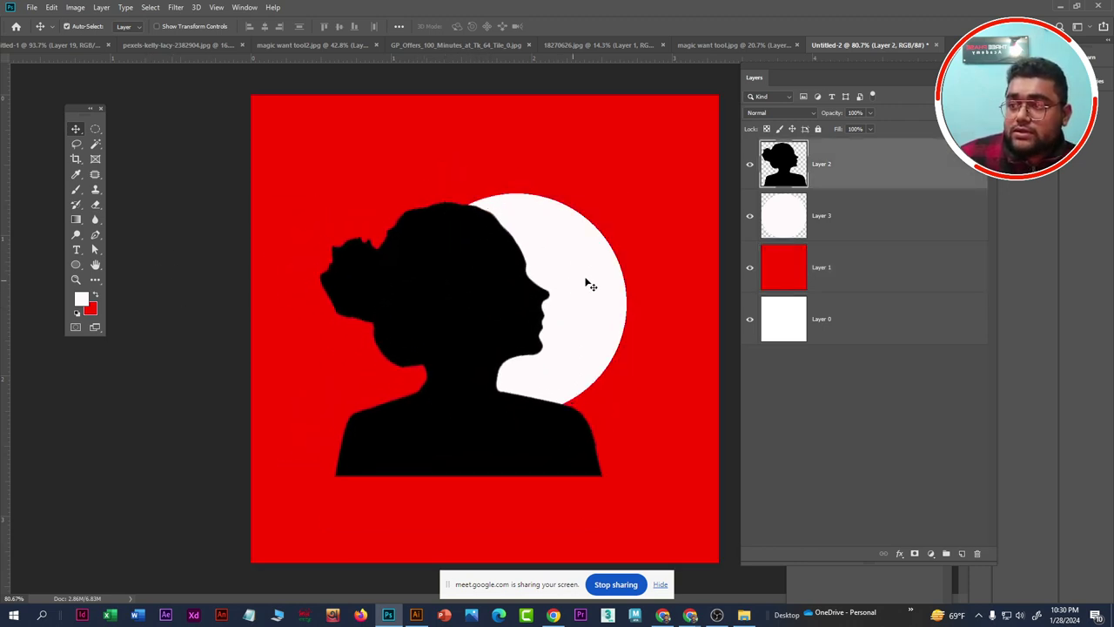
left_click_drag(587, 281, 600, 280)
mouse_move(488, 385)
left_mouse_down()
mouse_move(510, 311)
mouse_move(585, 274)
left_mouse_up()
left_click_drag(435, 266, 485, 284)
Resize the silhouette to about 128%, shifted left with its face over the circle
key("ctrl+t")
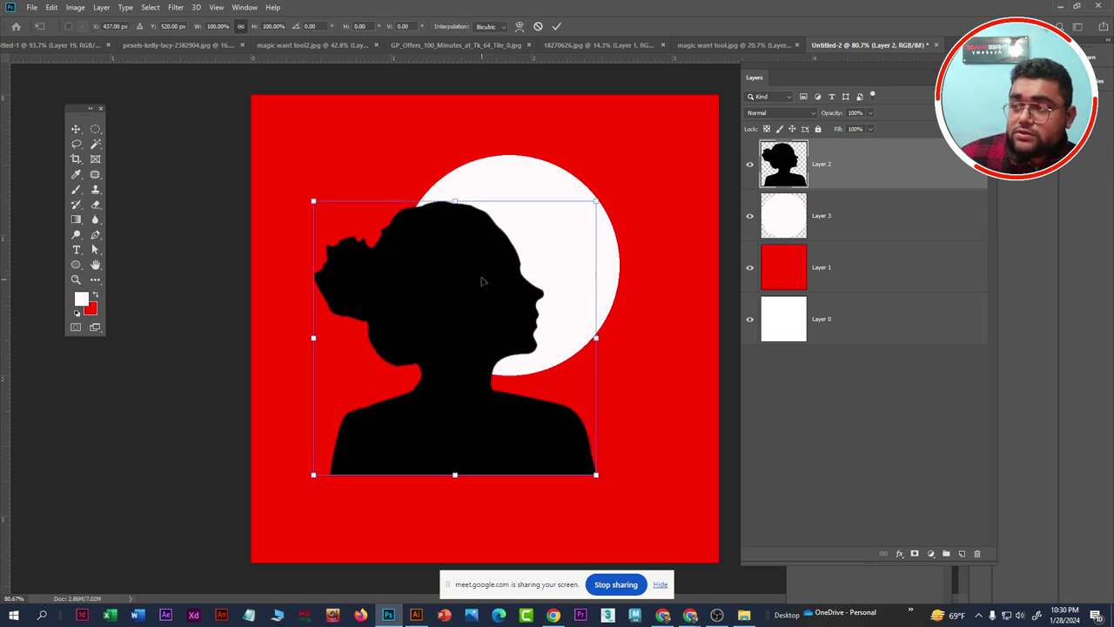
left_click_drag(455, 202, 455, 131)
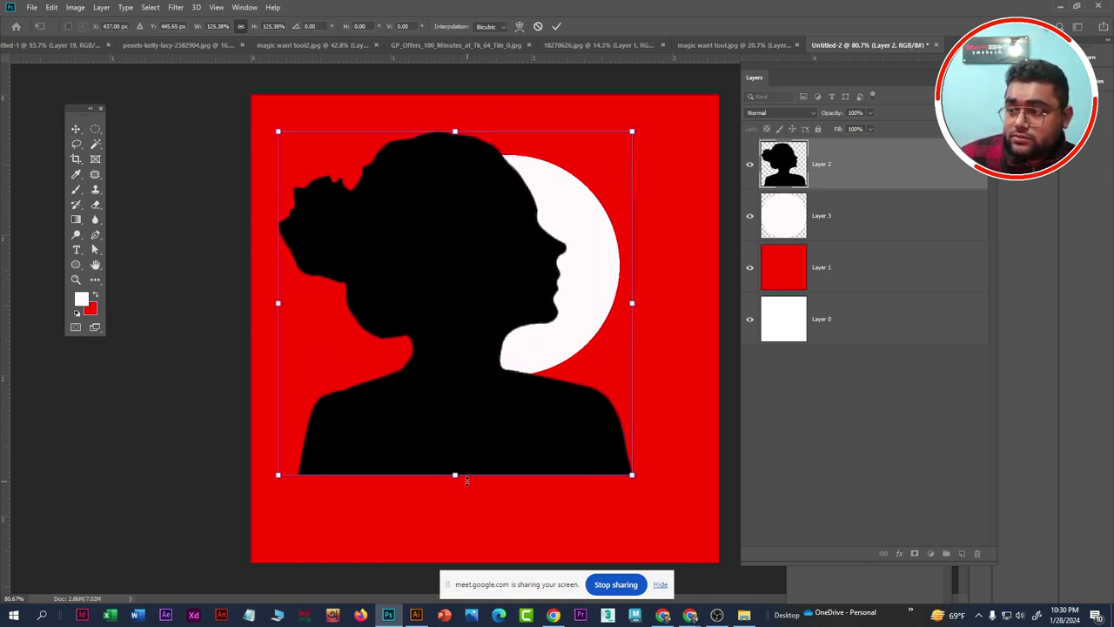
left_click_drag(456, 474, 458, 513)
mouse_move(470, 298)
left_mouse_down()
mouse_move(407, 336)
mouse_move(438, 336)
left_mouse_up()
scroll(444, 383, "down", 3)
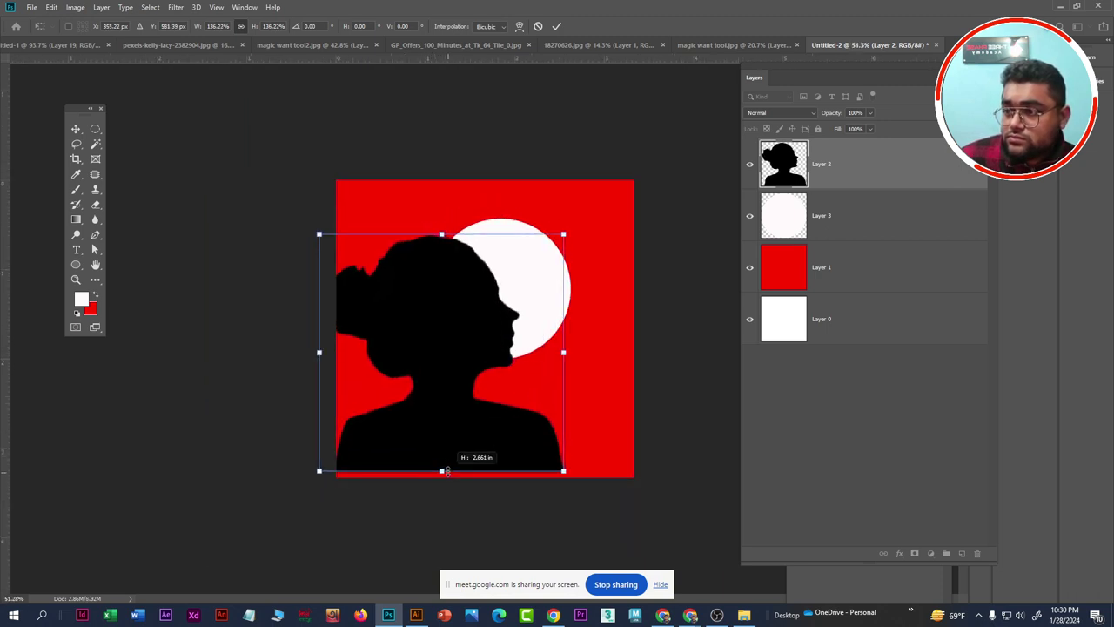
left_click_drag(442, 477, 442, 469)
left_click_drag(459, 343, 452, 342)
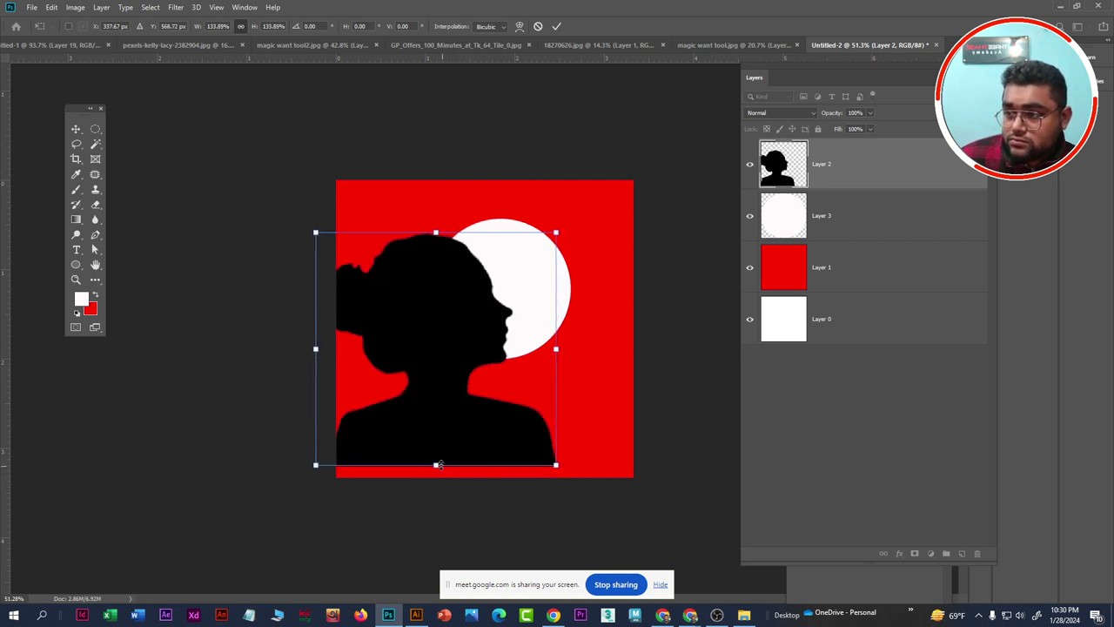
left_click_drag(439, 466, 437, 457)
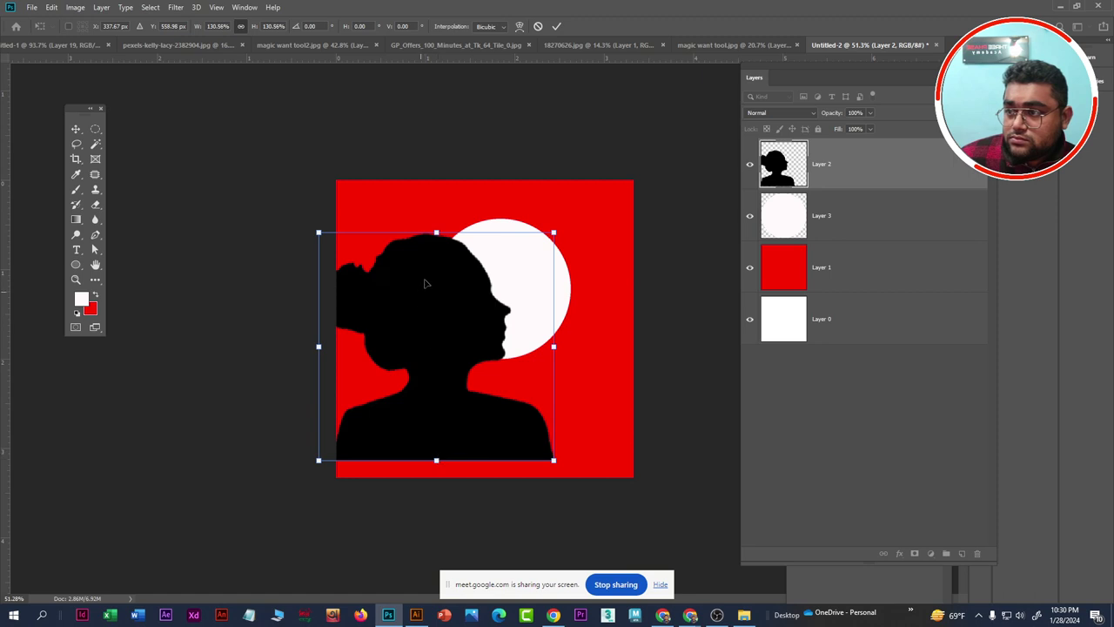
left_click_drag(436, 234, 437, 238)
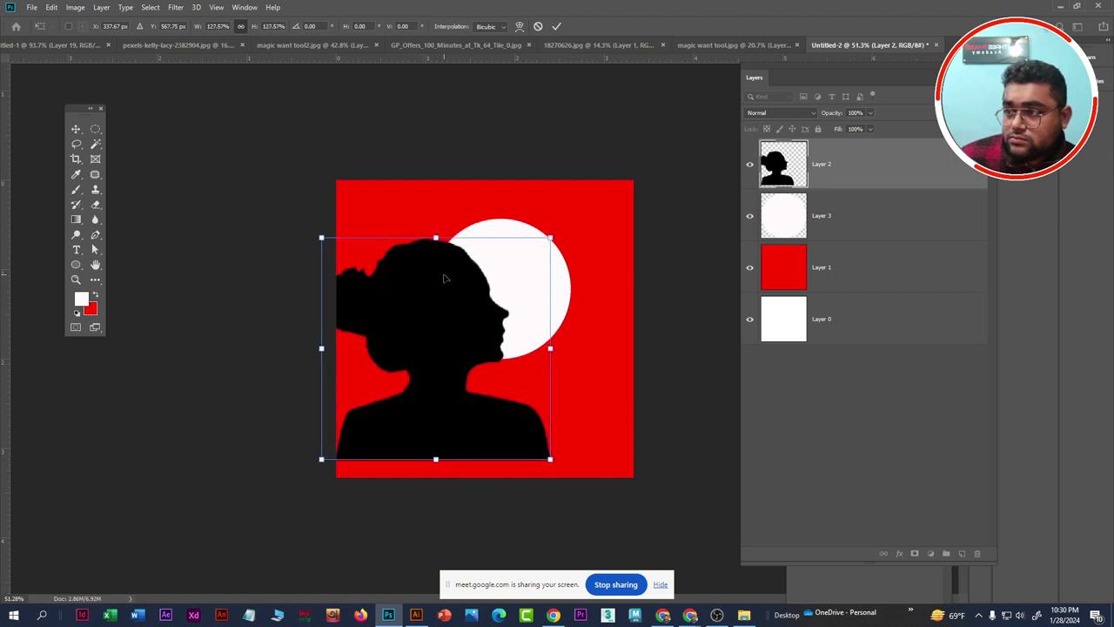
left_click_drag(443, 279, 447, 277)
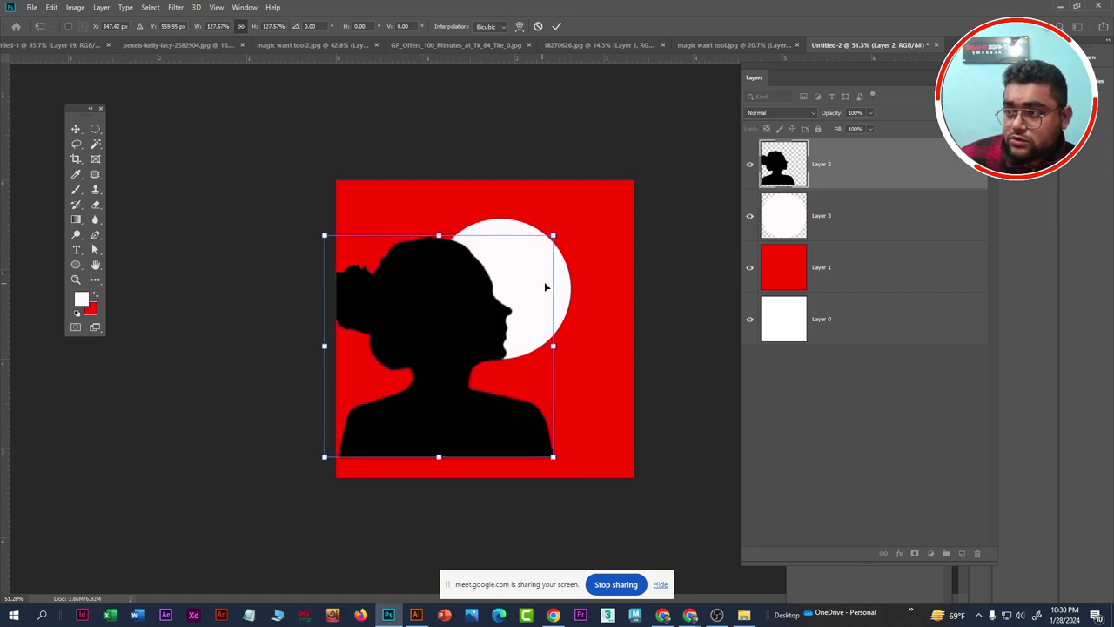
key("Return")
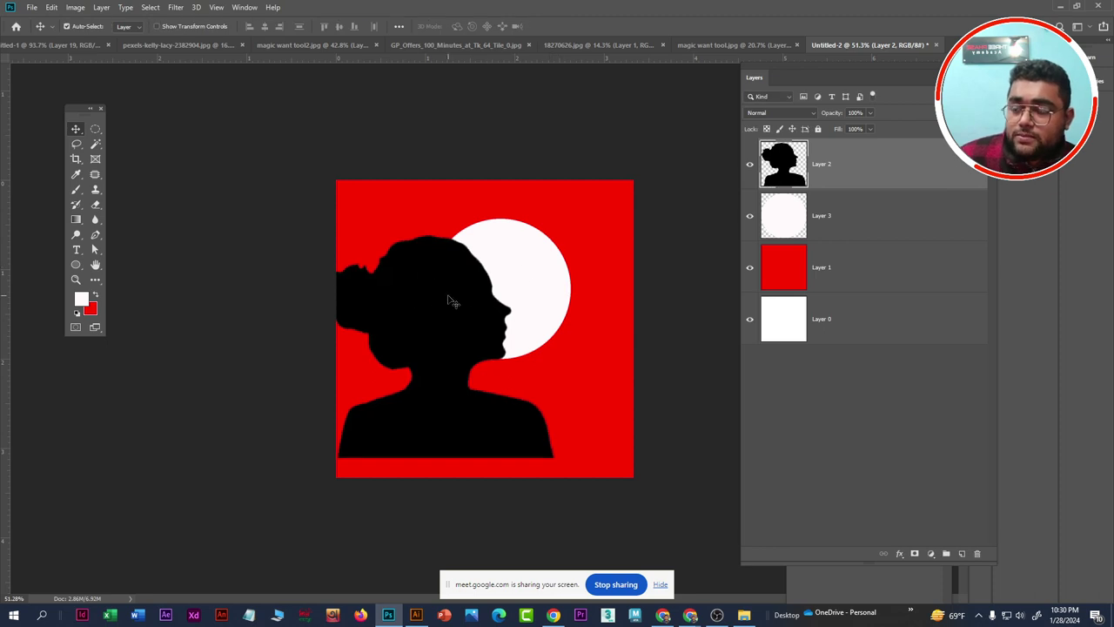
scroll(451, 300, "up", 1)
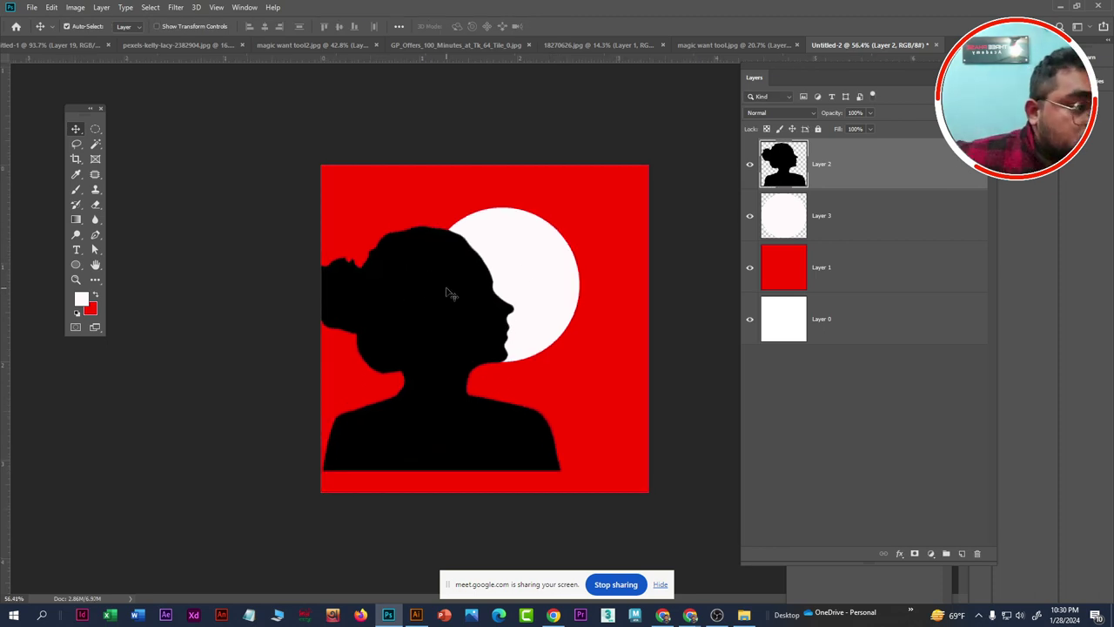
scroll(420, 281, "up", 2)
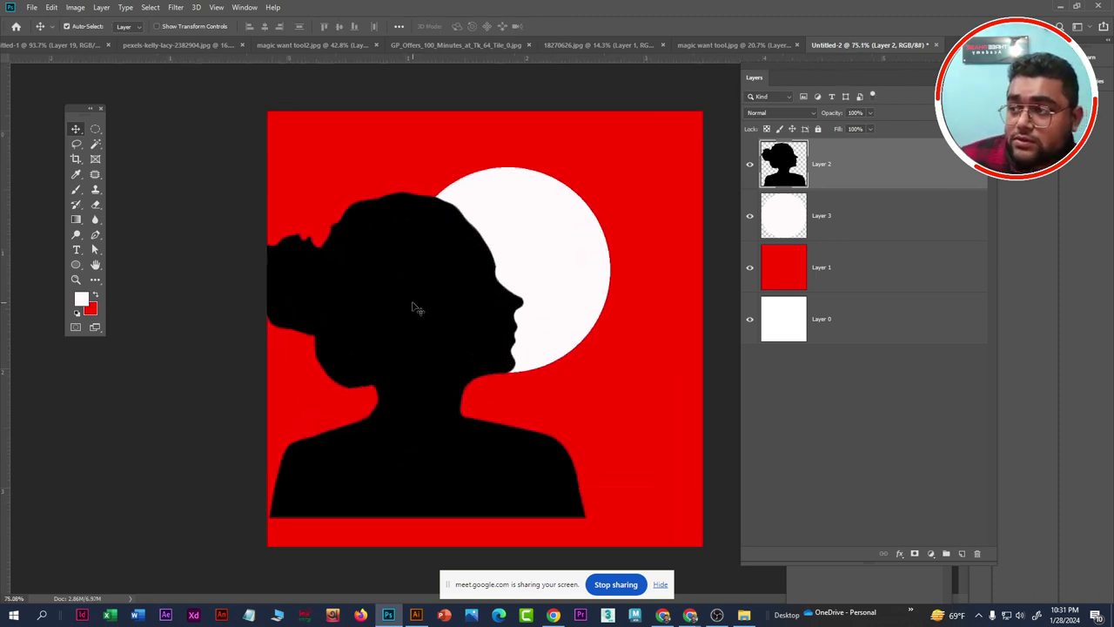
scroll(412, 308, "up", 1)
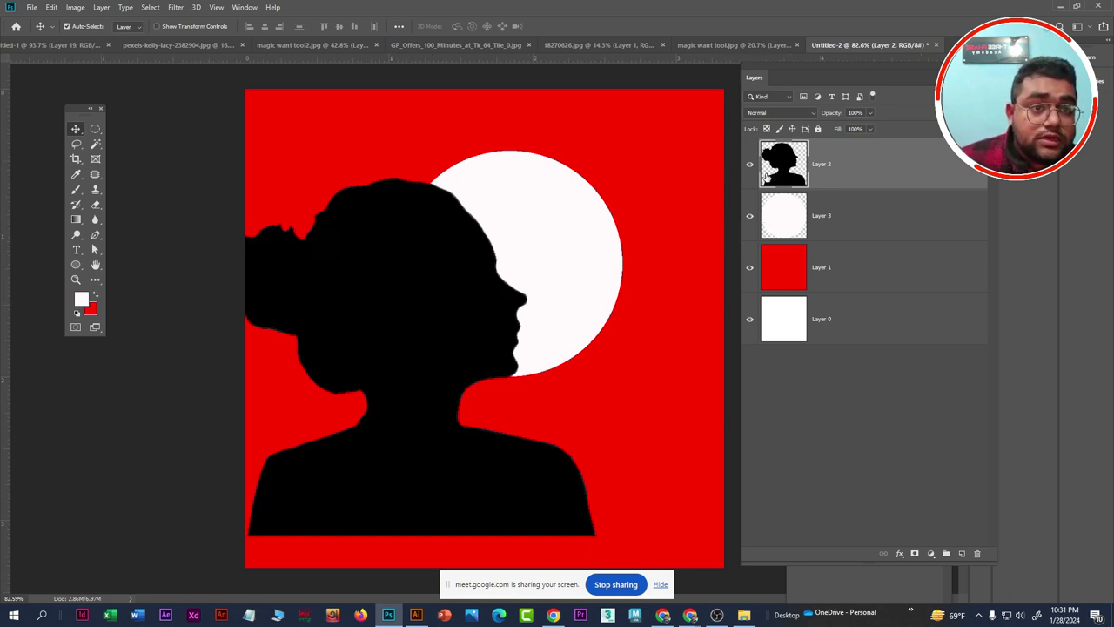
Carve the silhouette's outline out of the white circle on Layer 3, then hide Layer 2
left_click(751, 164)
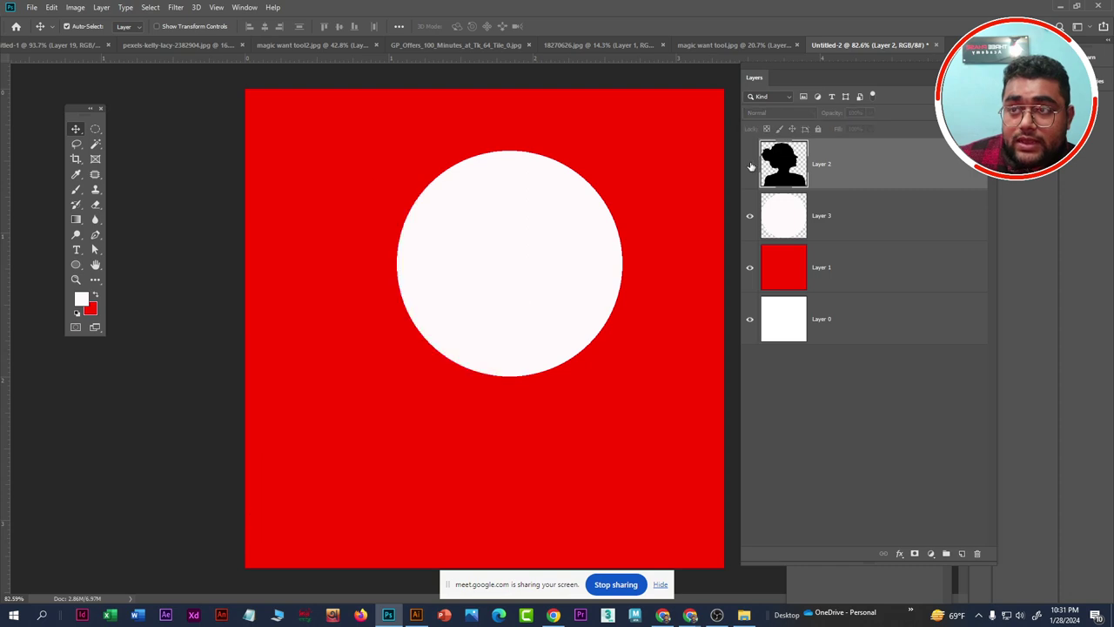
left_click(751, 165)
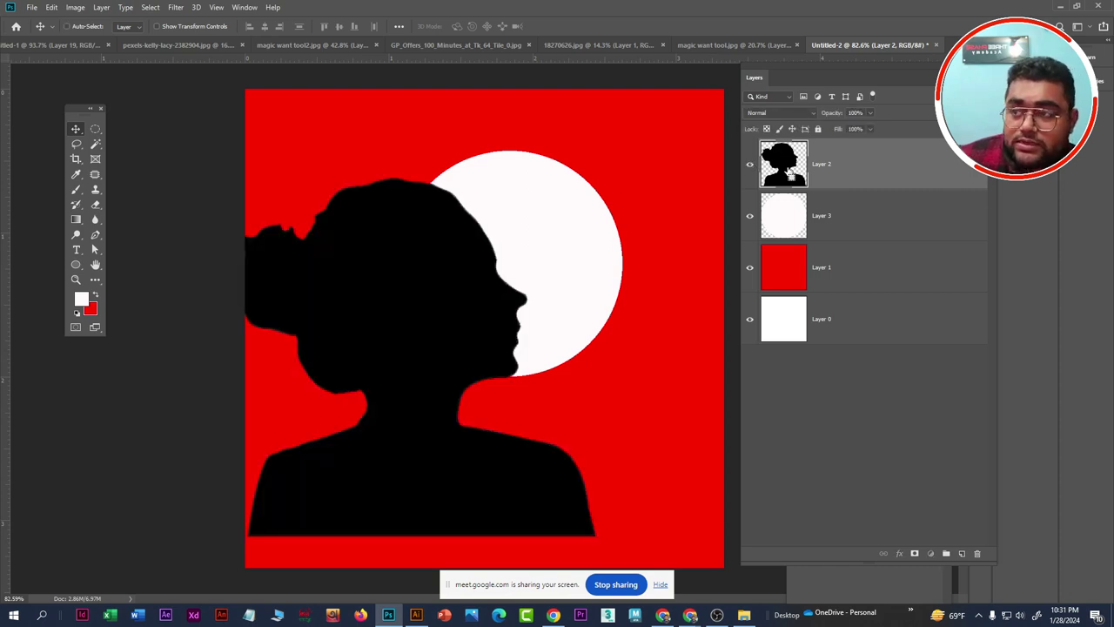
left_click(789, 175, "ctrl")
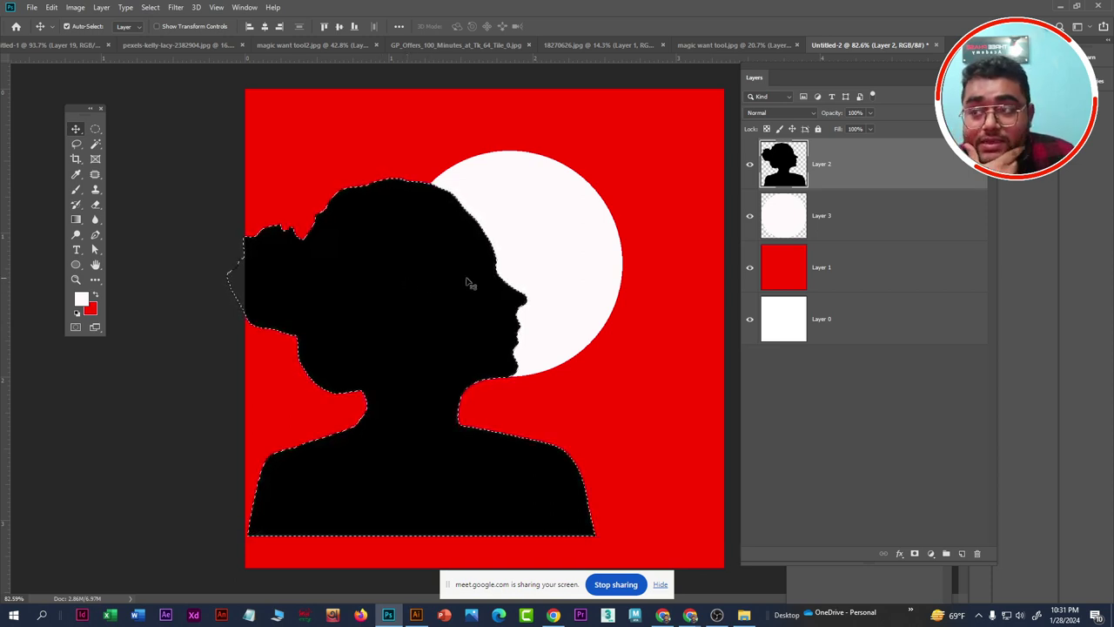
left_click(888, 224)
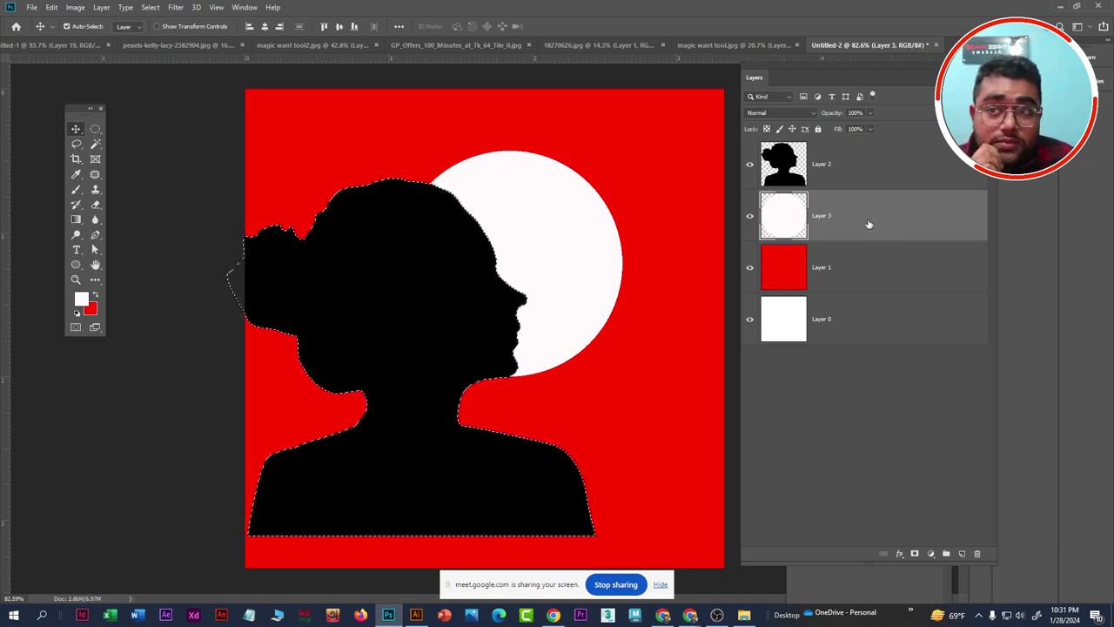
left_click(751, 216)
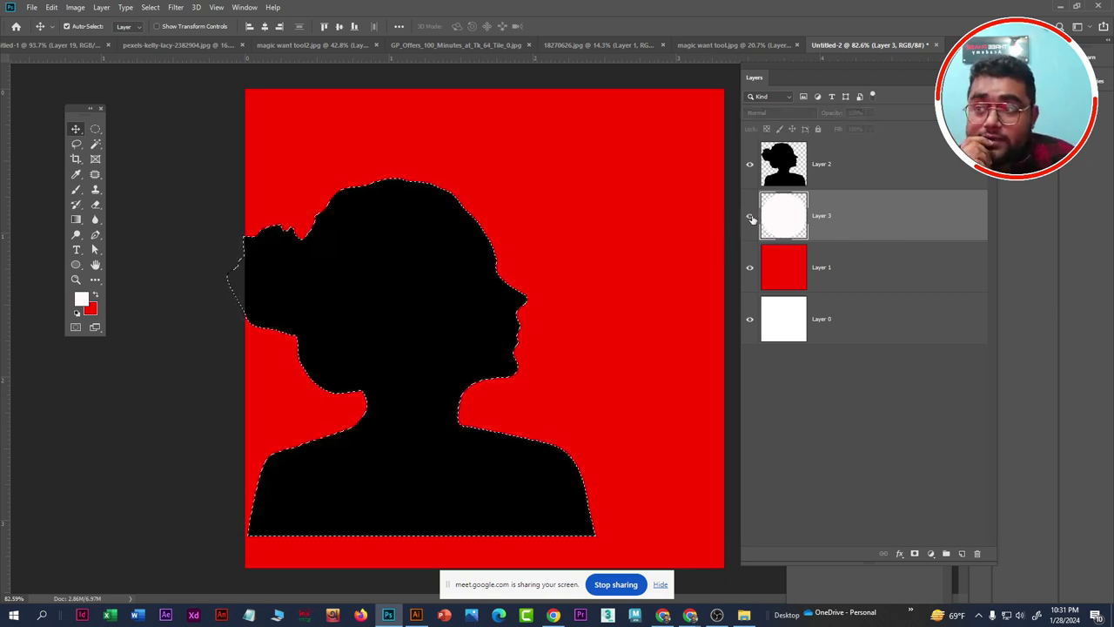
left_click(750, 217)
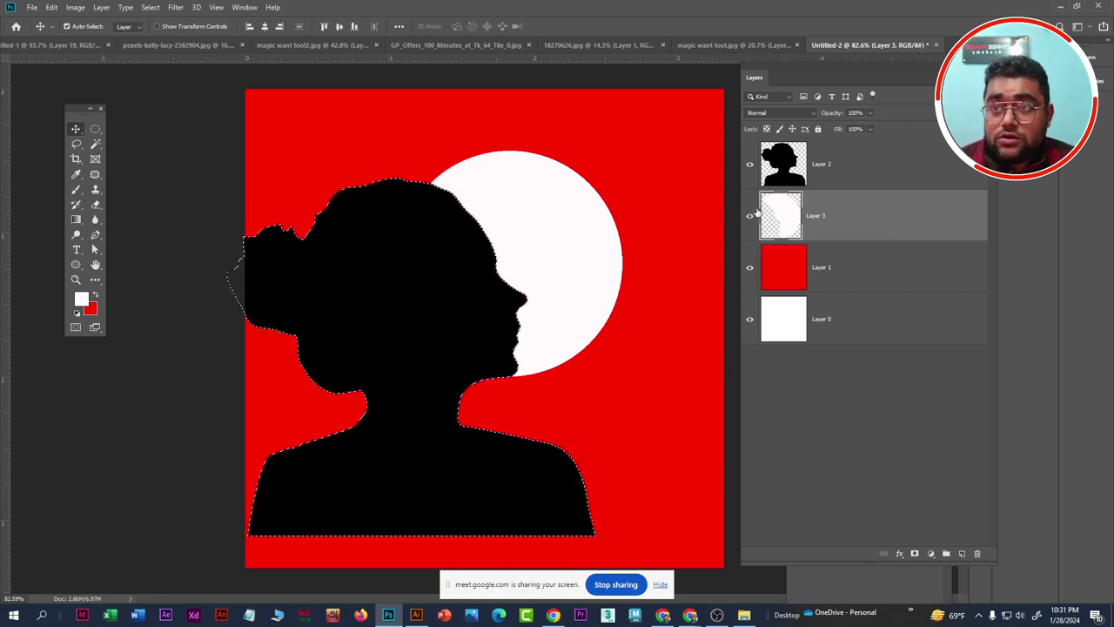
key("ctrl+d")
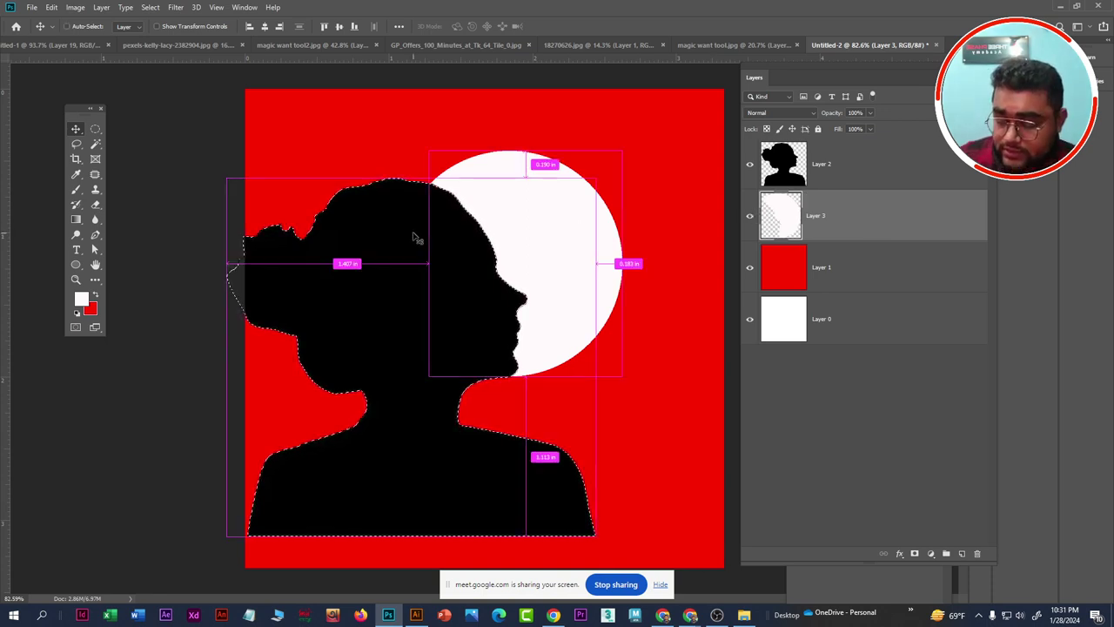
left_click(850, 171)
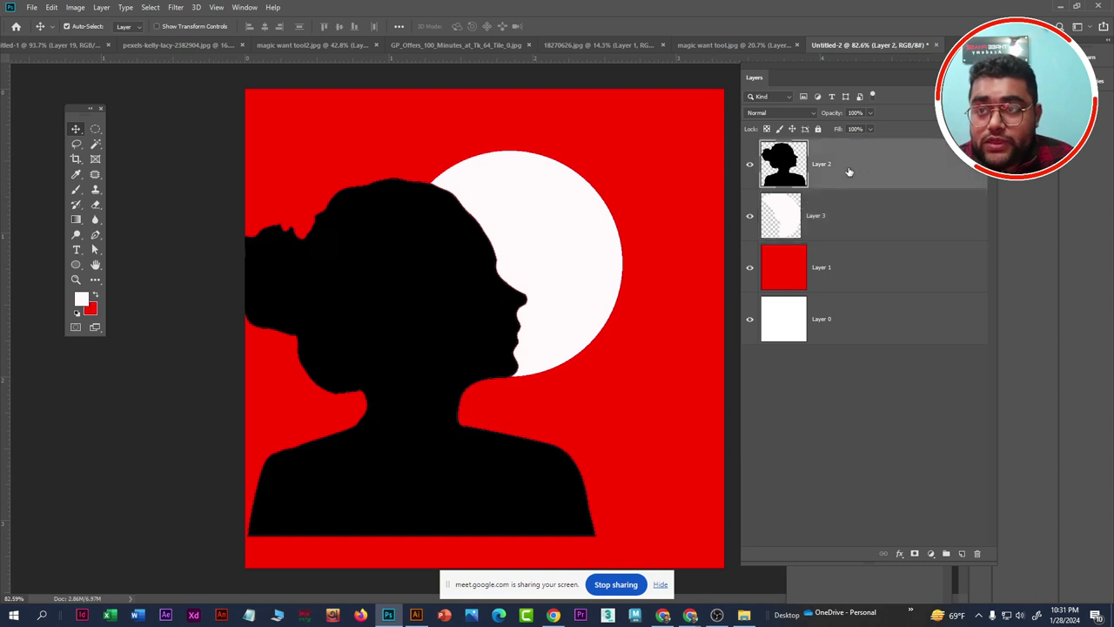
left_click(751, 168)
Rotate the carved white circle about 11° and nudge it toward the red square's centre
left_click_drag(564, 252, 526, 333)
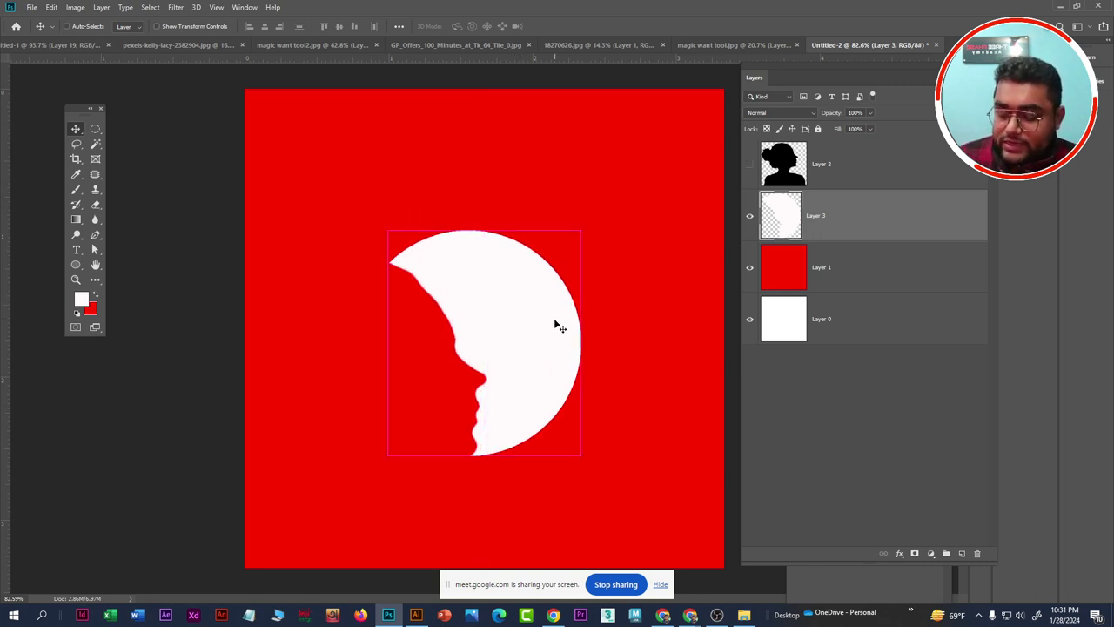
key("ctrl+t")
mouse_move(601, 328)
left_mouse_down()
mouse_move(604, 357)
mouse_move(566, 333)
left_mouse_up()
key("Return")
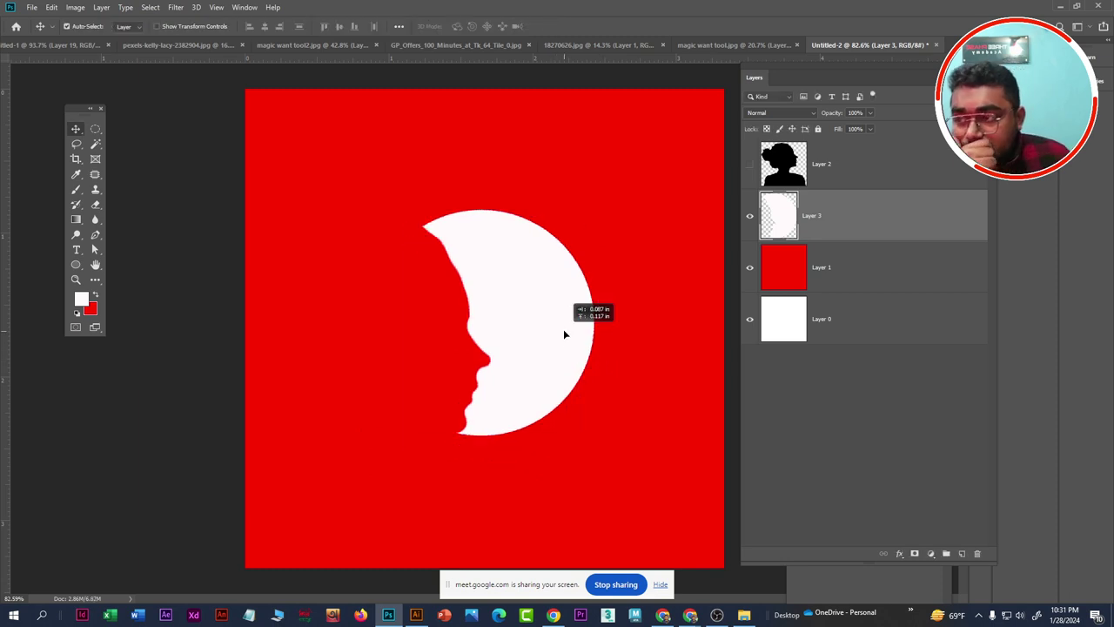
scroll(591, 325, "down", 2)
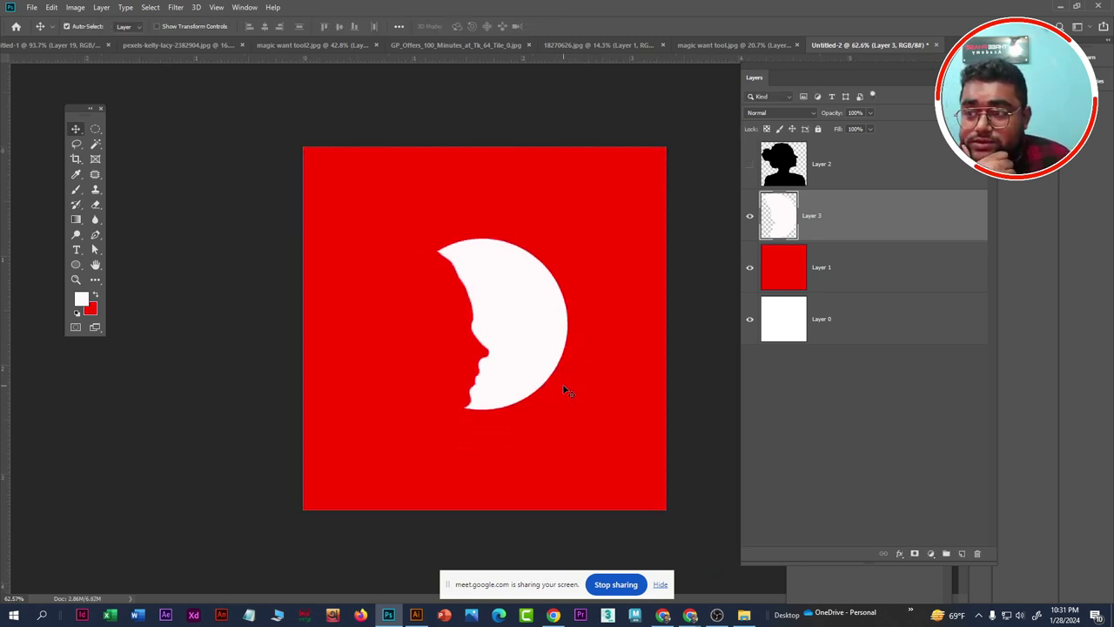
scroll(566, 392, "down", 2)
scroll(546, 390, "down", 2)
scroll(547, 390, "up", 2)
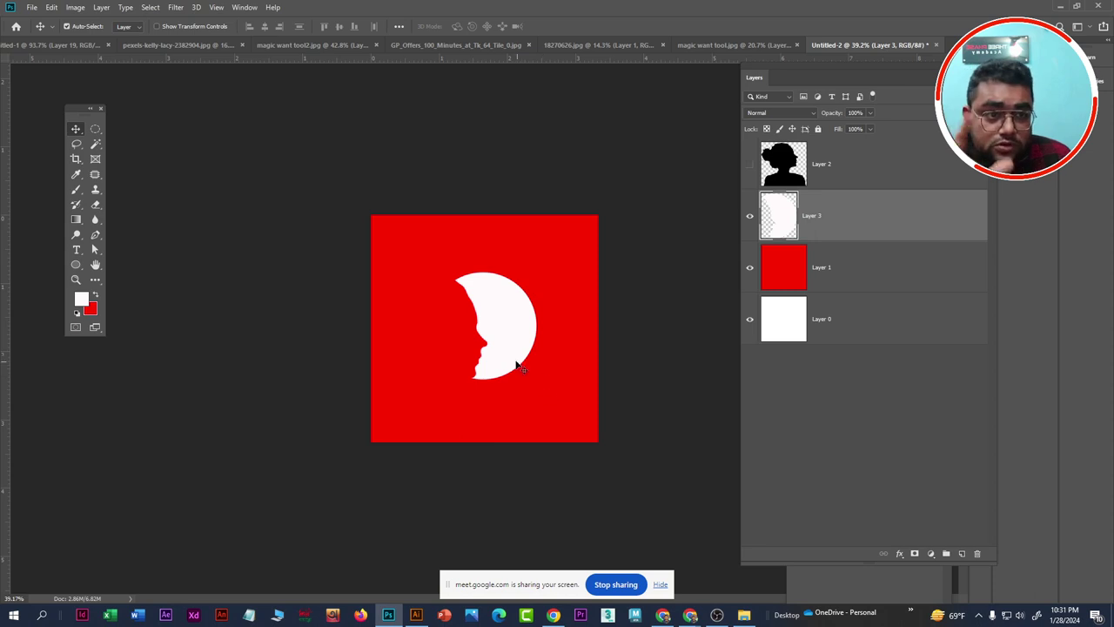
scroll(517, 365, "up", 2)
scroll(511, 360, "up", 1)
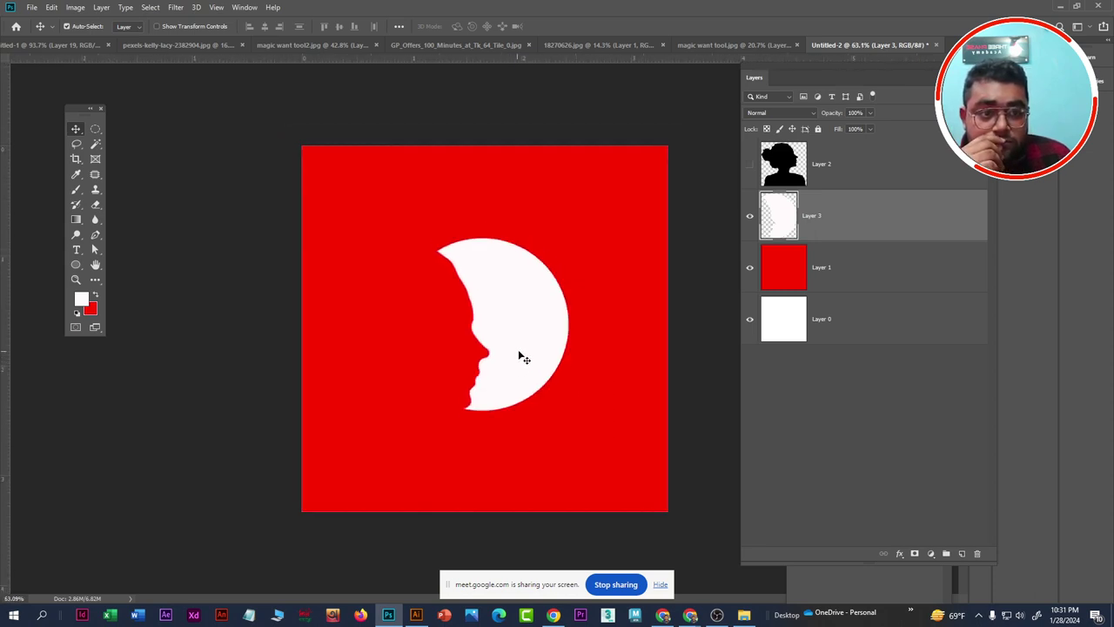
left_click_drag(520, 356, 509, 365)
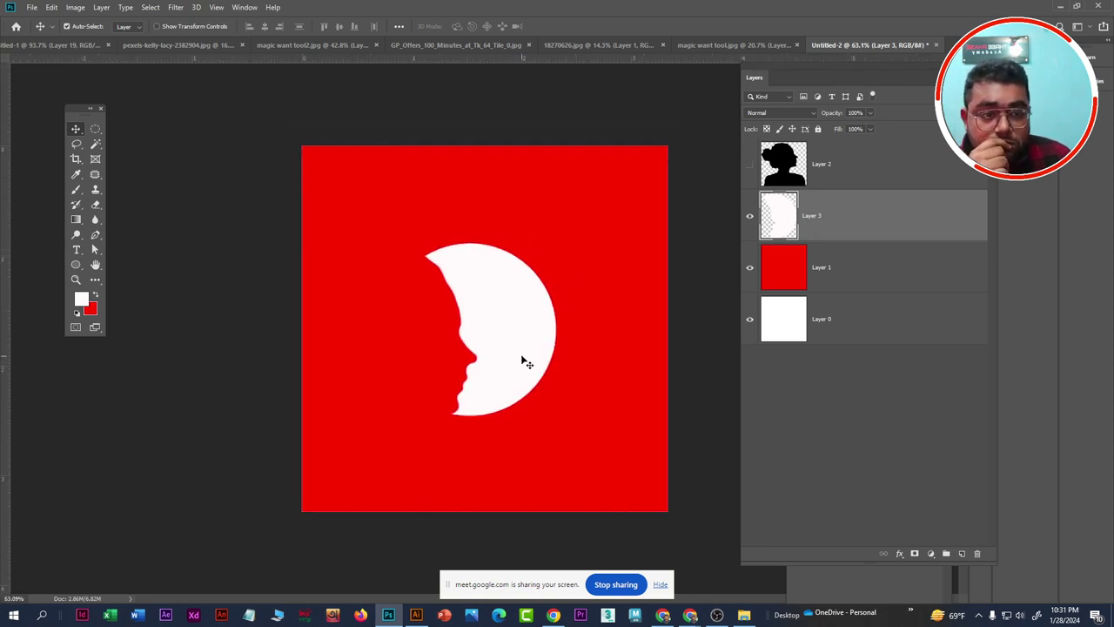
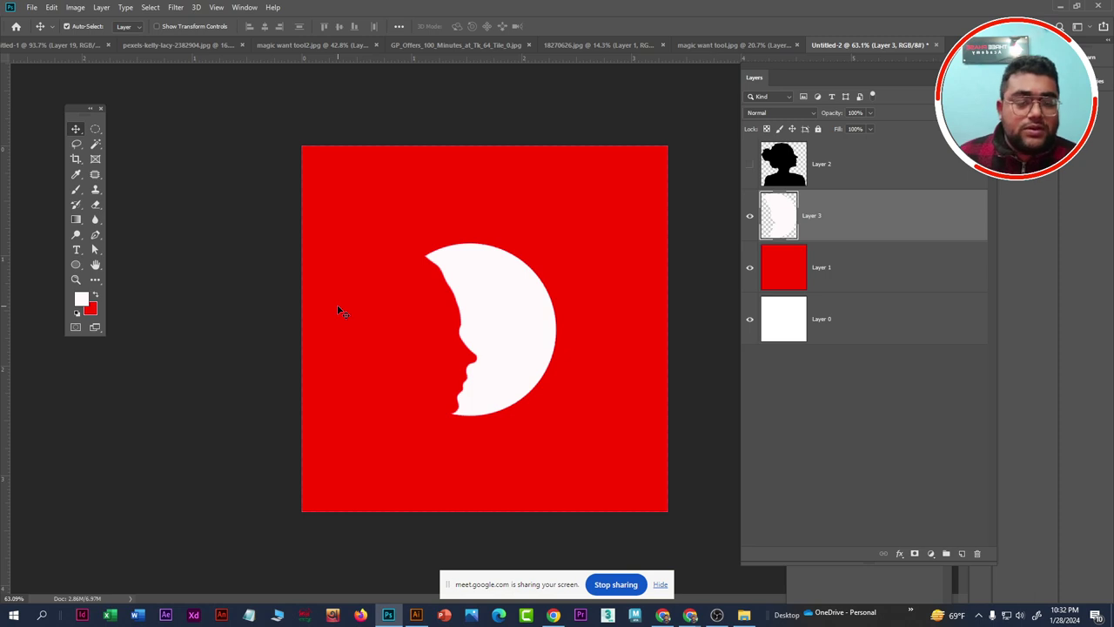
Nudge the white crescent up, then step back through history until the woman silhouette reappears
left_click_drag(513, 357, 516, 344)
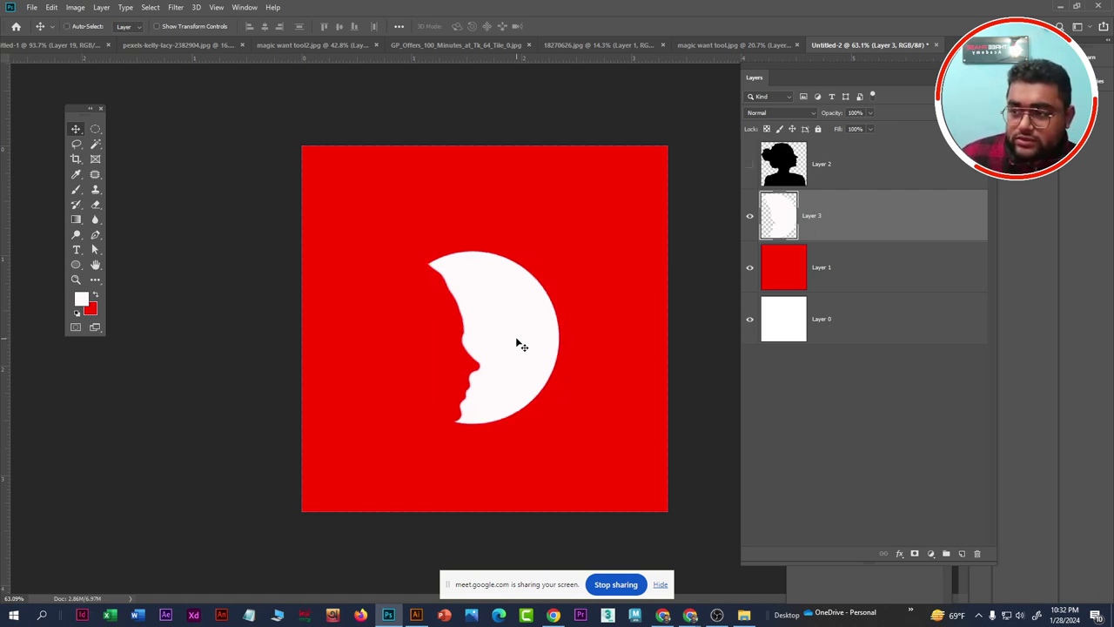
key("shift+Up")
key("shift+Up")
key("shift+Up")
key("shift+Right")
key("shift+Right")
key("shift+Right")
key("ctrl+alt+comma")
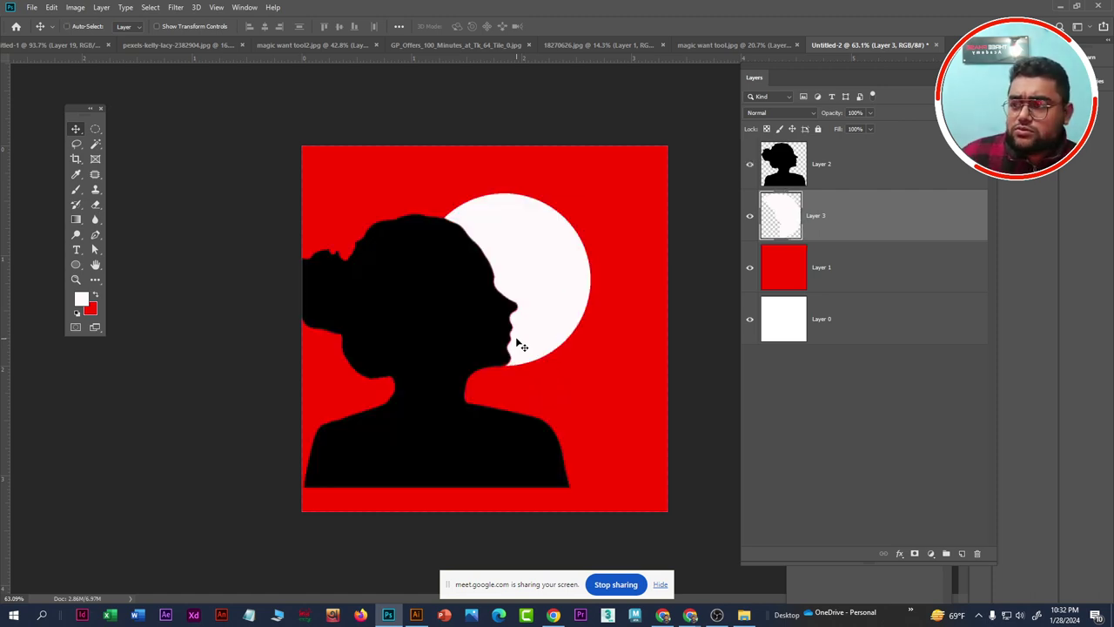
key("ctrl+h")
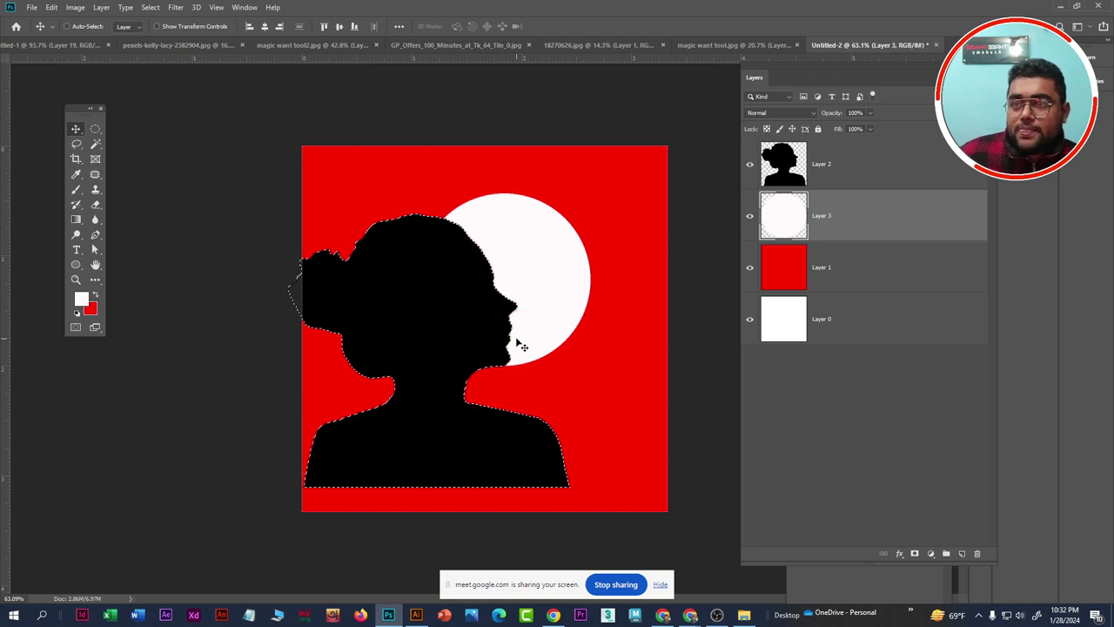
key("ctrl+d")
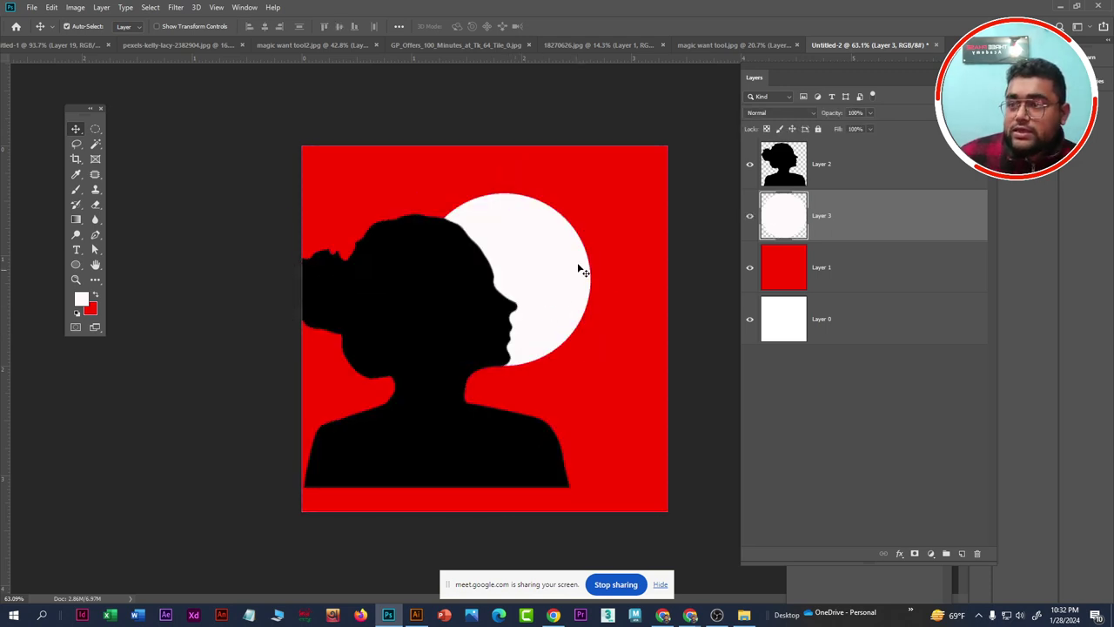
Toggle the silhouette and white circle layers on and off to compare, and nudge the circle down
left_click(760, 178)
left_click(750, 164)
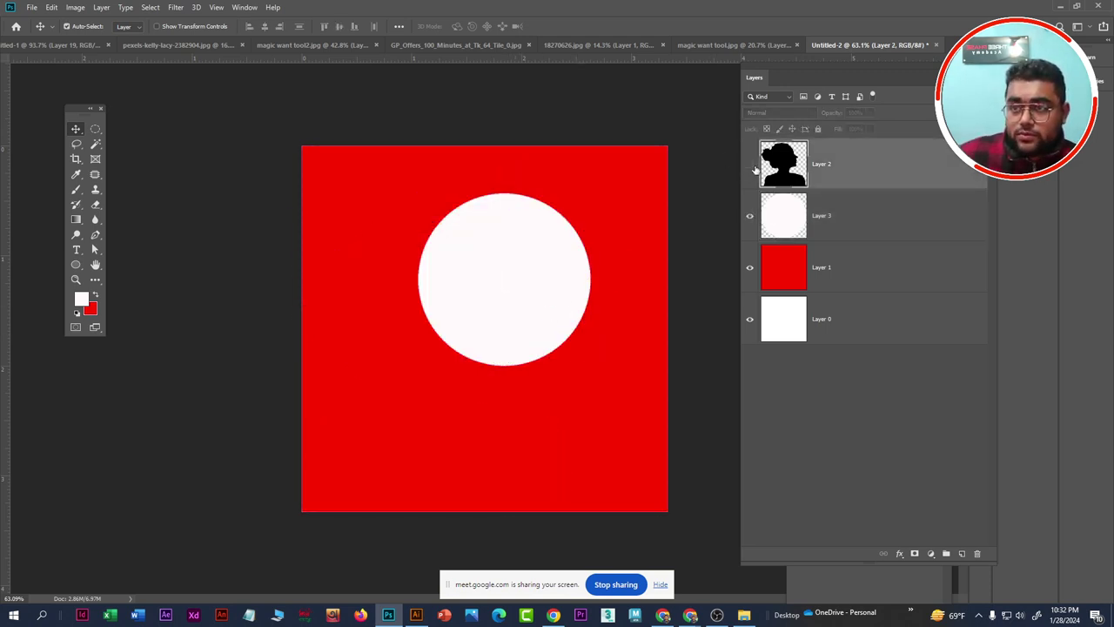
left_click(749, 163)
left_click(750, 165)
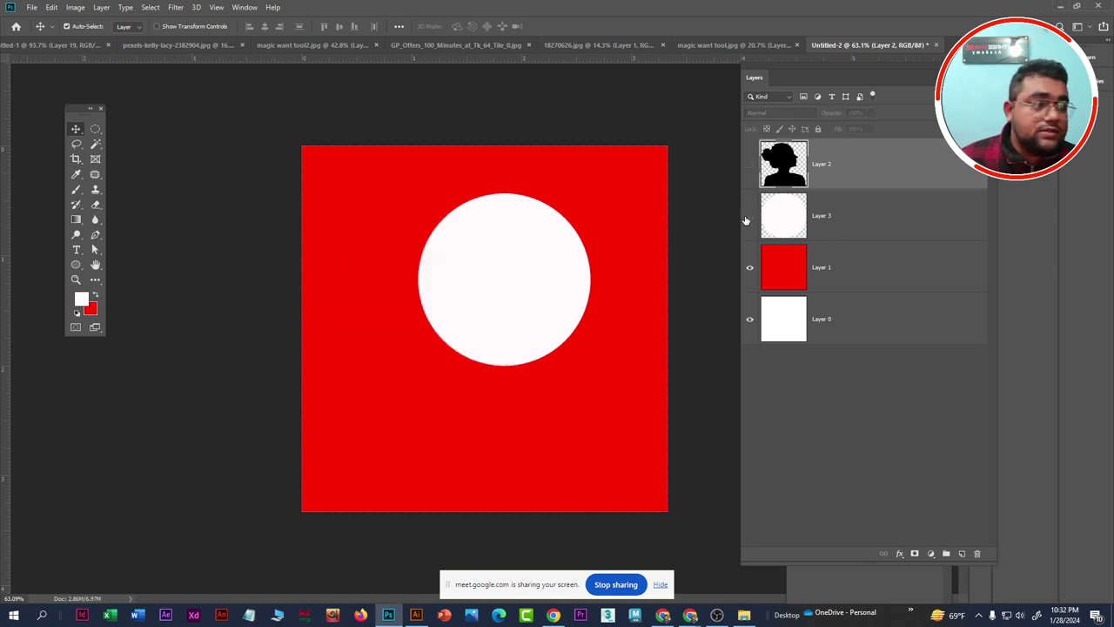
left_click(746, 220)
left_click(746, 219)
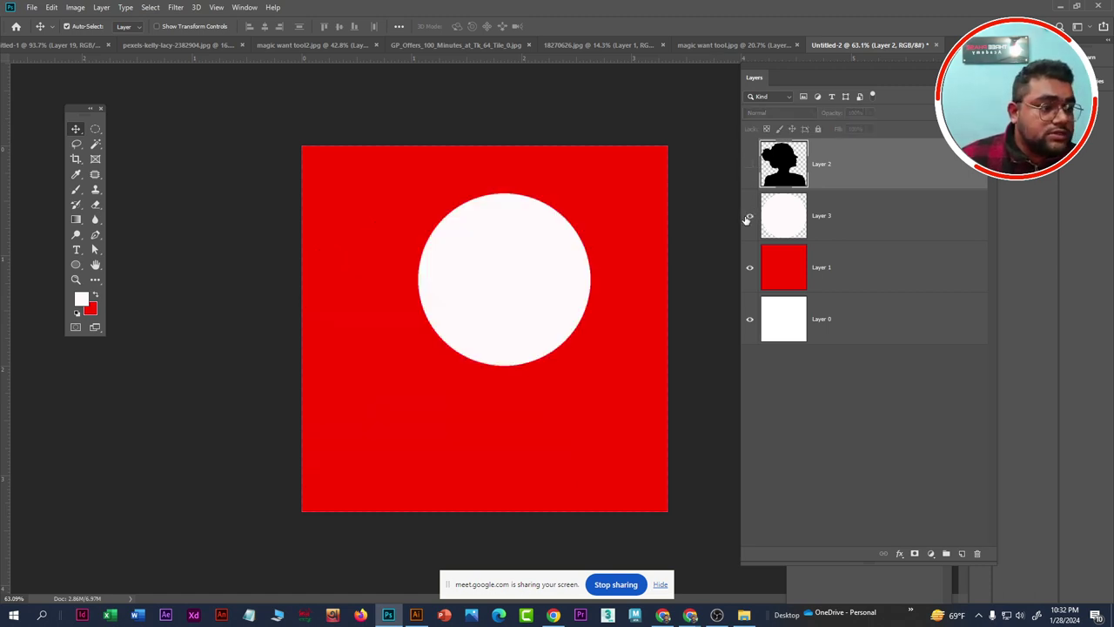
left_click(746, 220)
left_click(748, 218)
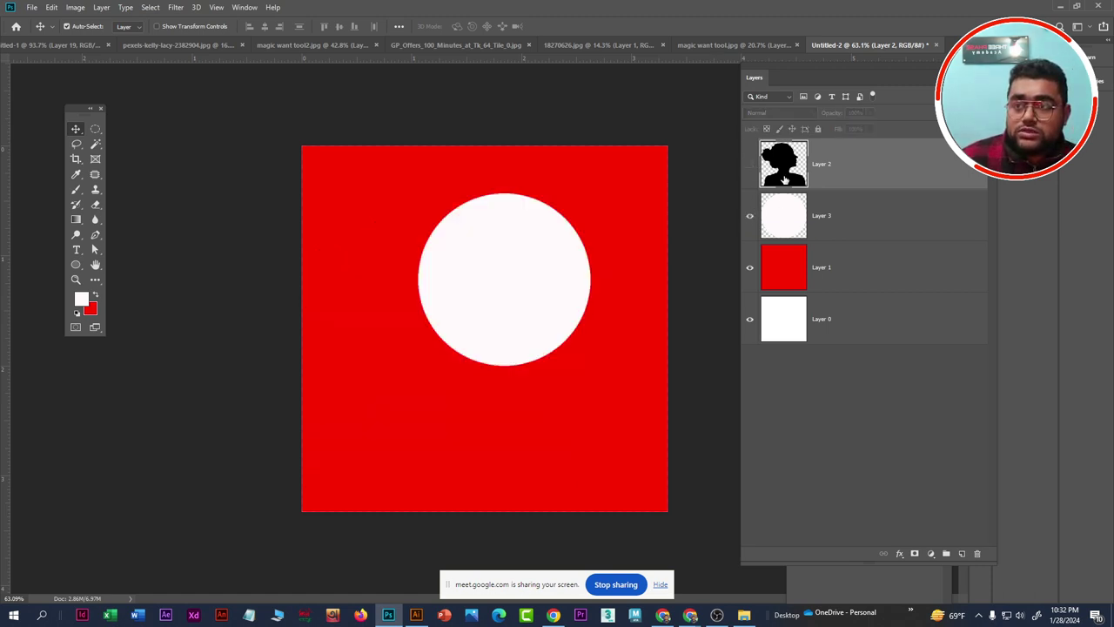
left_click(750, 167)
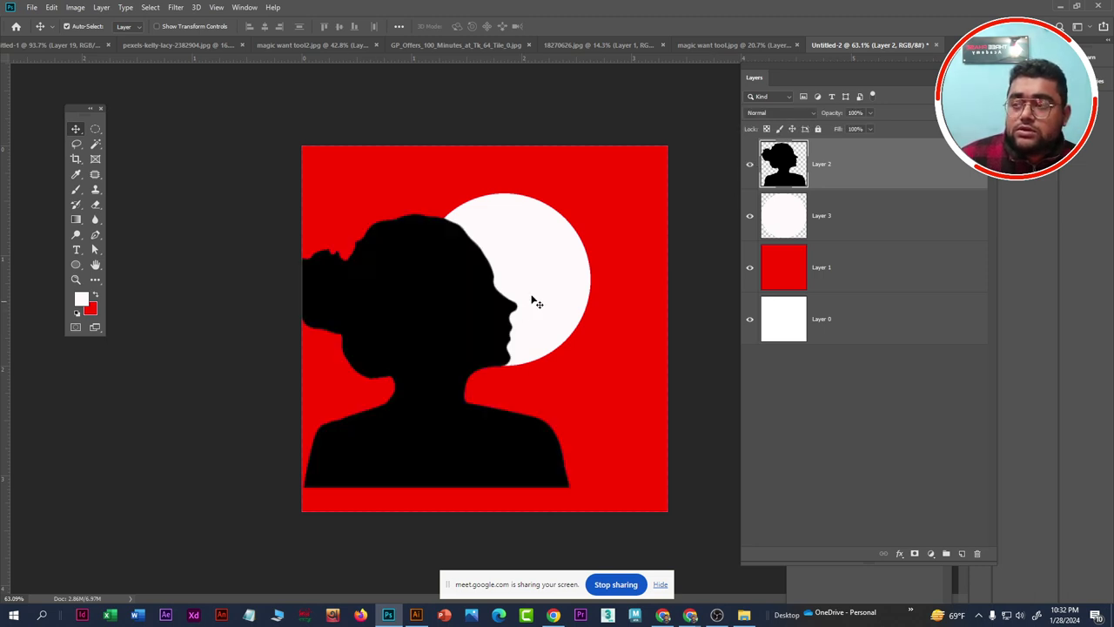
left_click_drag(564, 271, 563, 271)
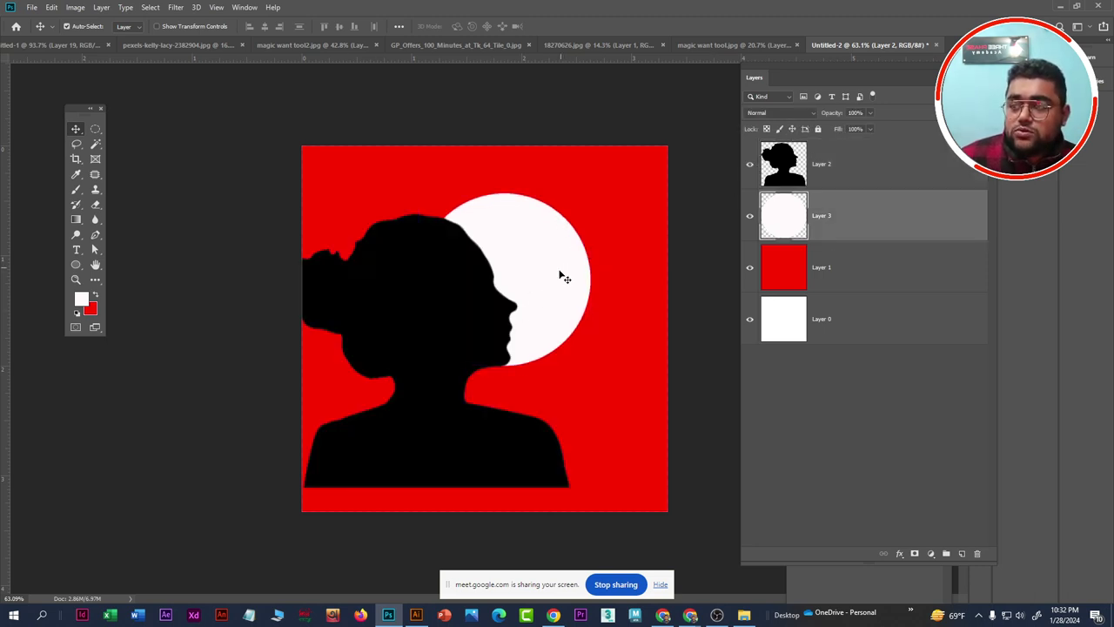
Cut the silhouette's outline out of the white circle on Layer 3, then hide the silhouette
left_click(857, 173)
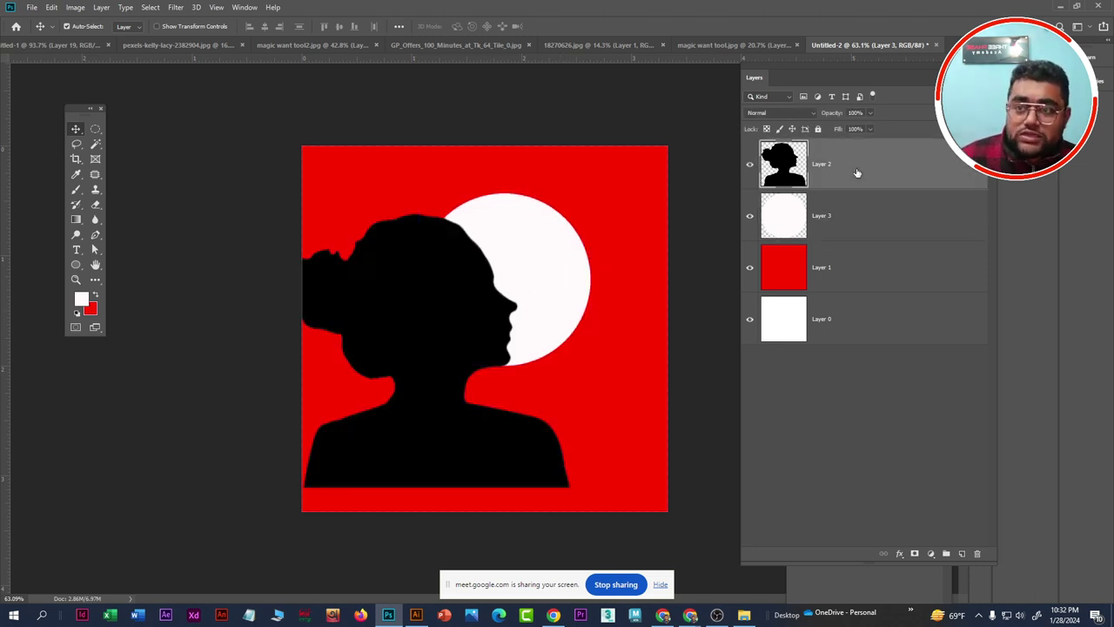
left_click(750, 166)
left_click(750, 166)
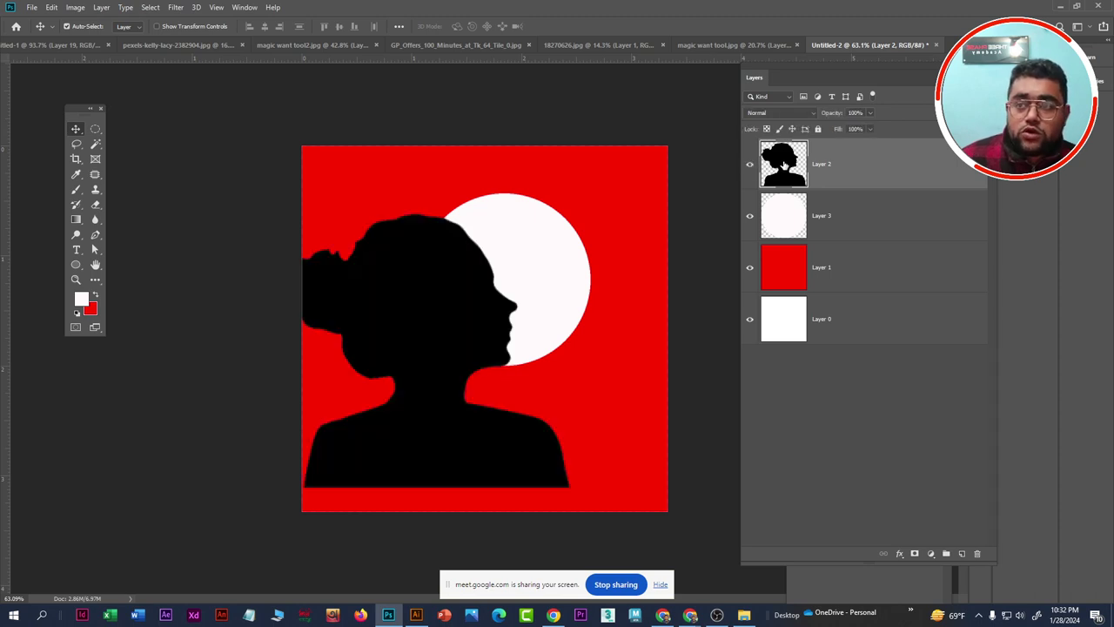
left_click(783, 165, "ctrl")
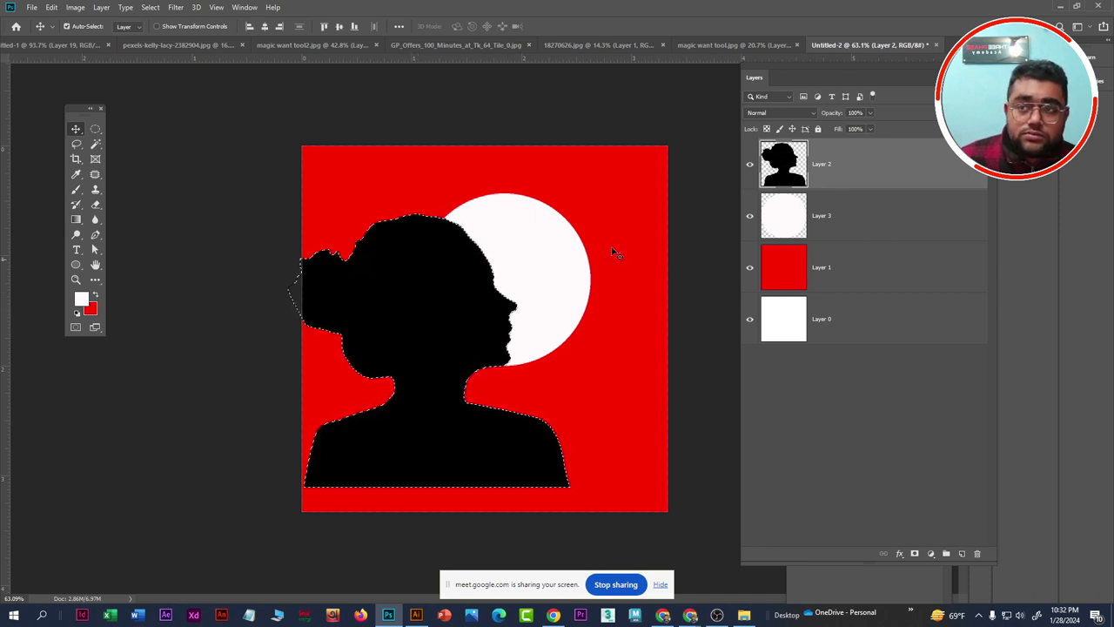
left_click(877, 217)
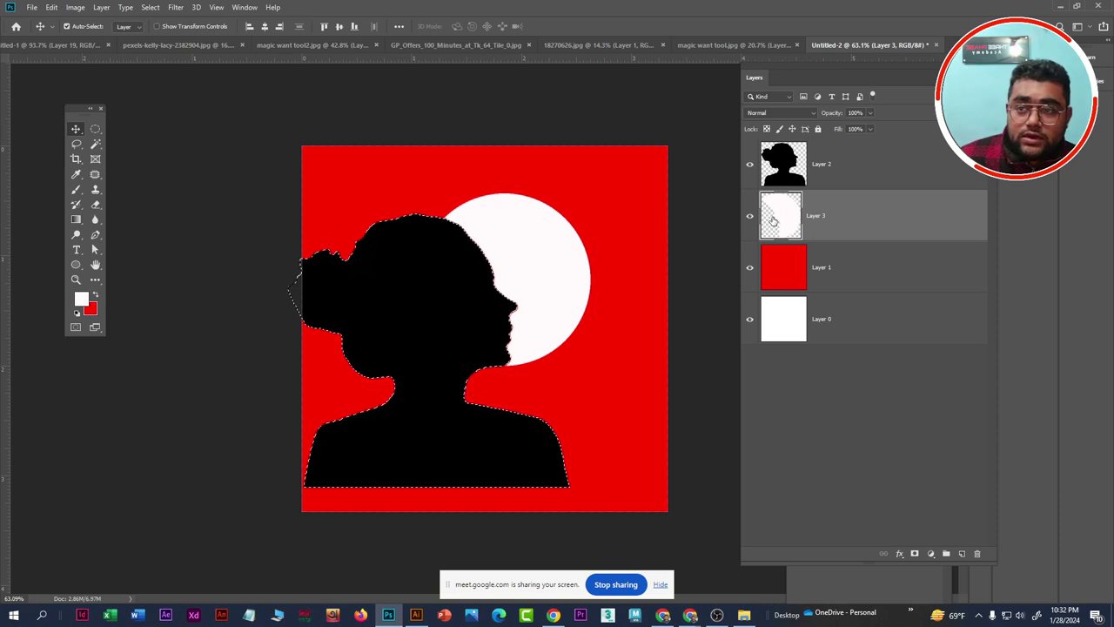
key("ctrl+d")
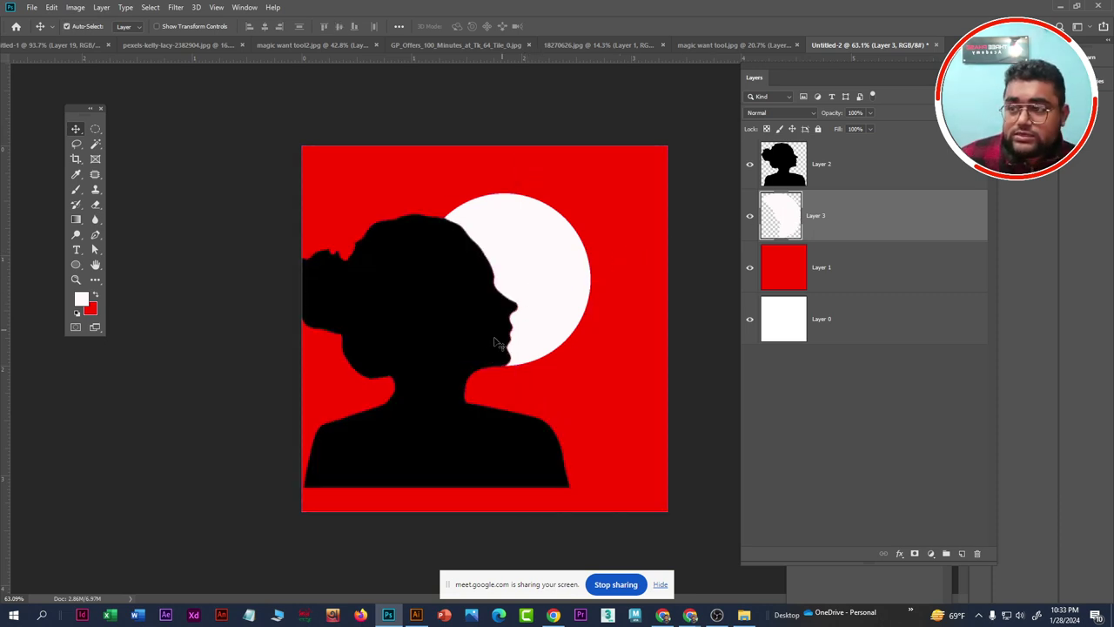
left_click(784, 176)
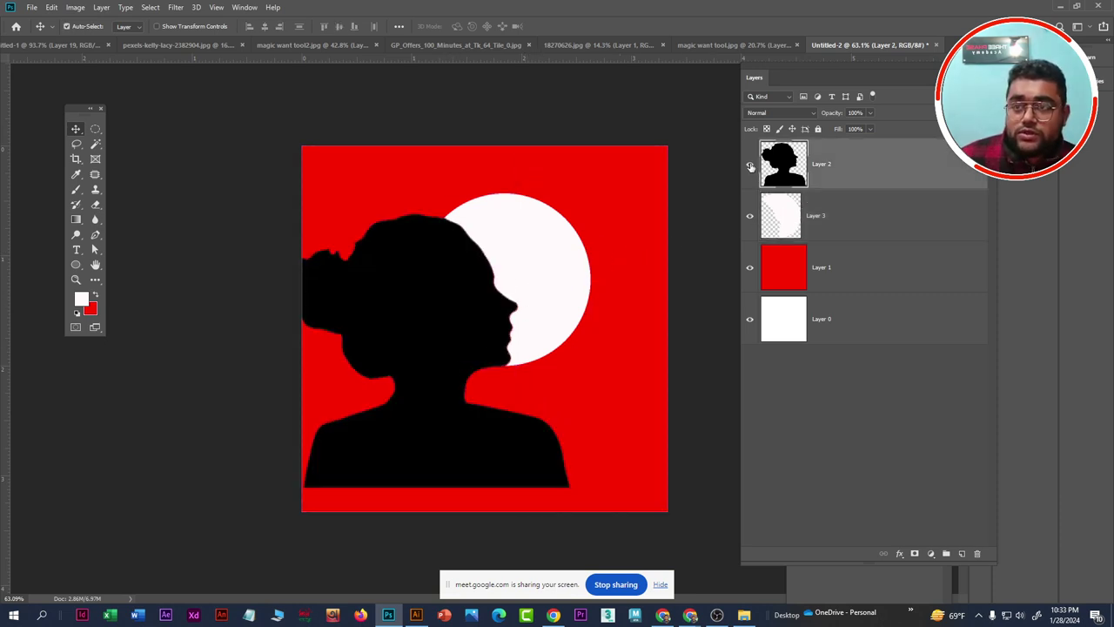
left_click(750, 165)
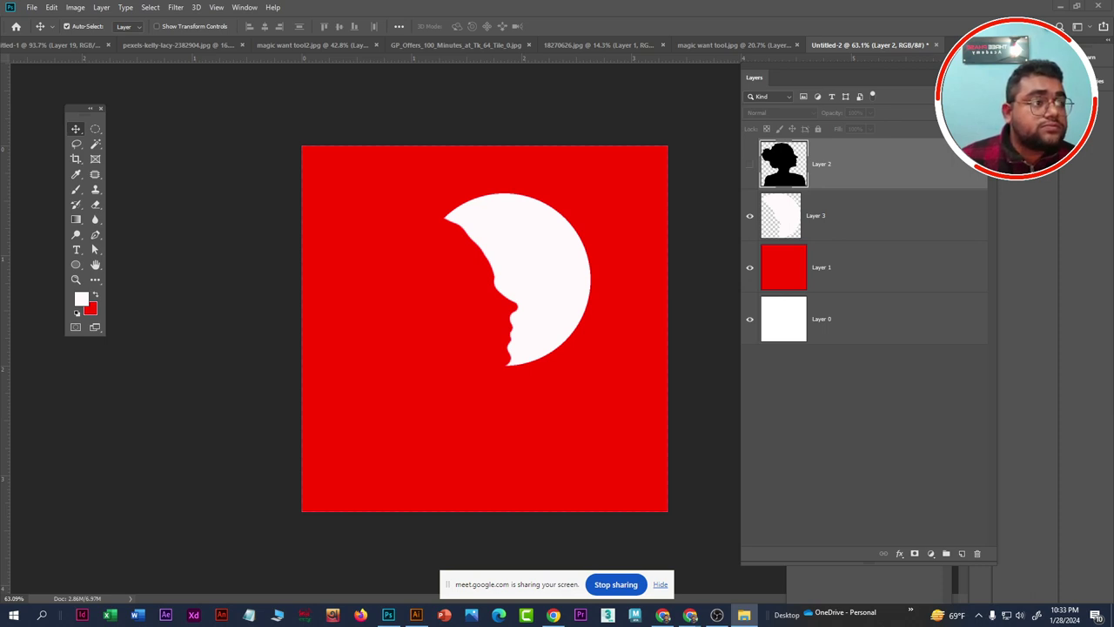
Drop the hand shadow image in as a 'hand shado' layer, scaled to about 60% over the circle's left
left_click_drag(890, 345, 628, 324)
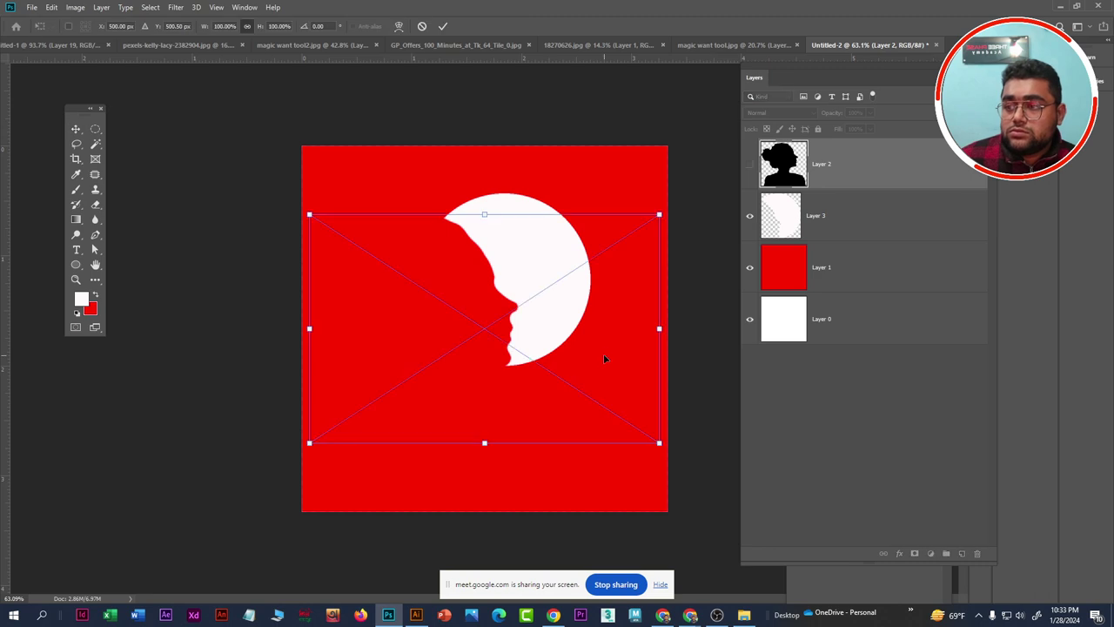
key("Return")
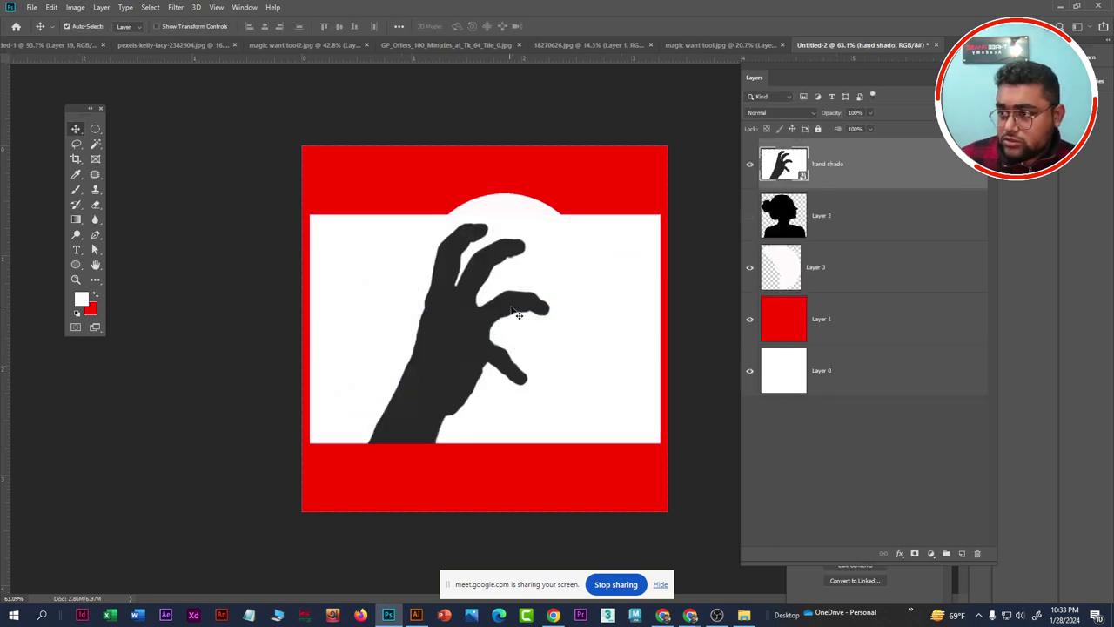
left_click_drag(539, 326, 531, 348)
left_click_drag(406, 366, 417, 354)
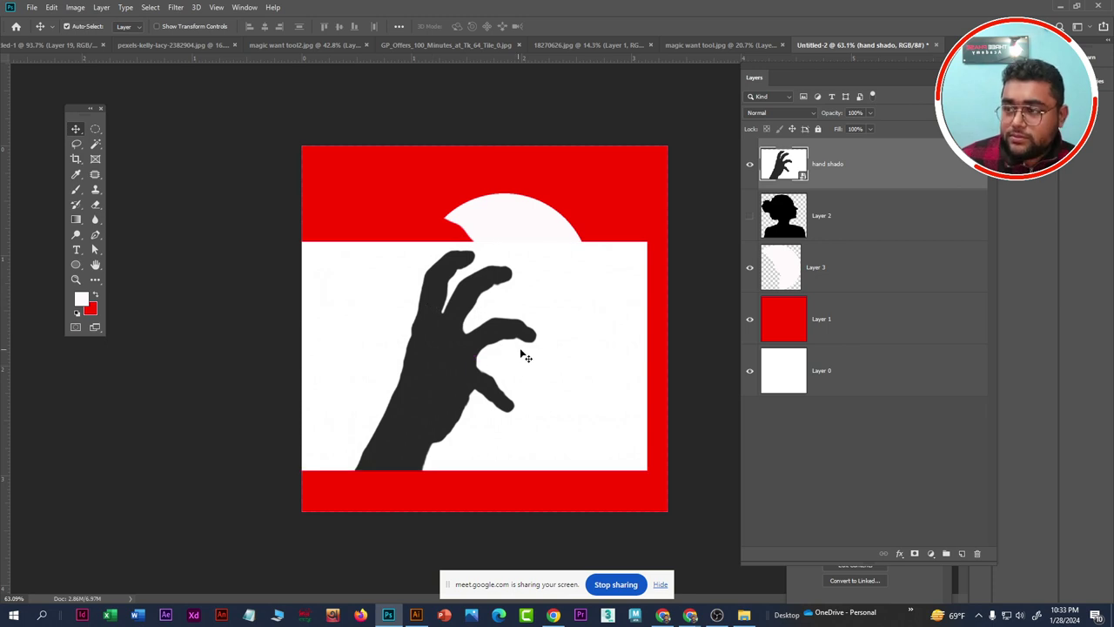
key("ctrl+t")
left_click_drag(648, 242, 459, 359)
mouse_move(420, 418)
left_mouse_down()
mouse_move(457, 380)
mouse_move(433, 321)
mouse_move(448, 309)
mouse_move(481, 318)
left_mouse_up()
key("Return")
scroll(522, 278, "up", 1)
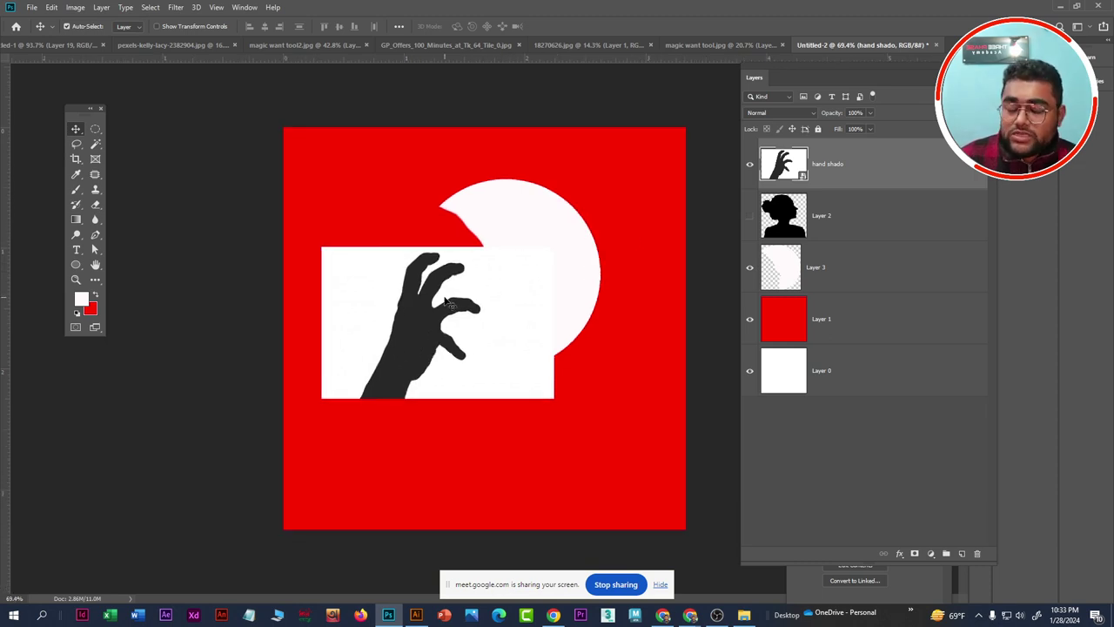
Embed hand shado.jpg at full size through File > Place Embedded
left_click(33, 8)
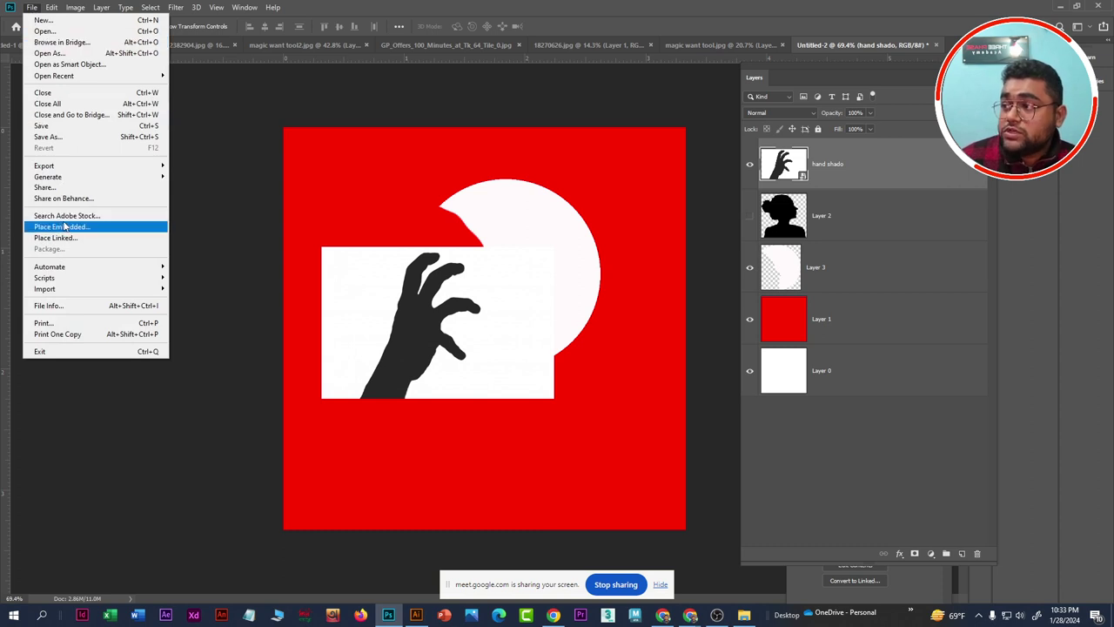
left_click(509, 295)
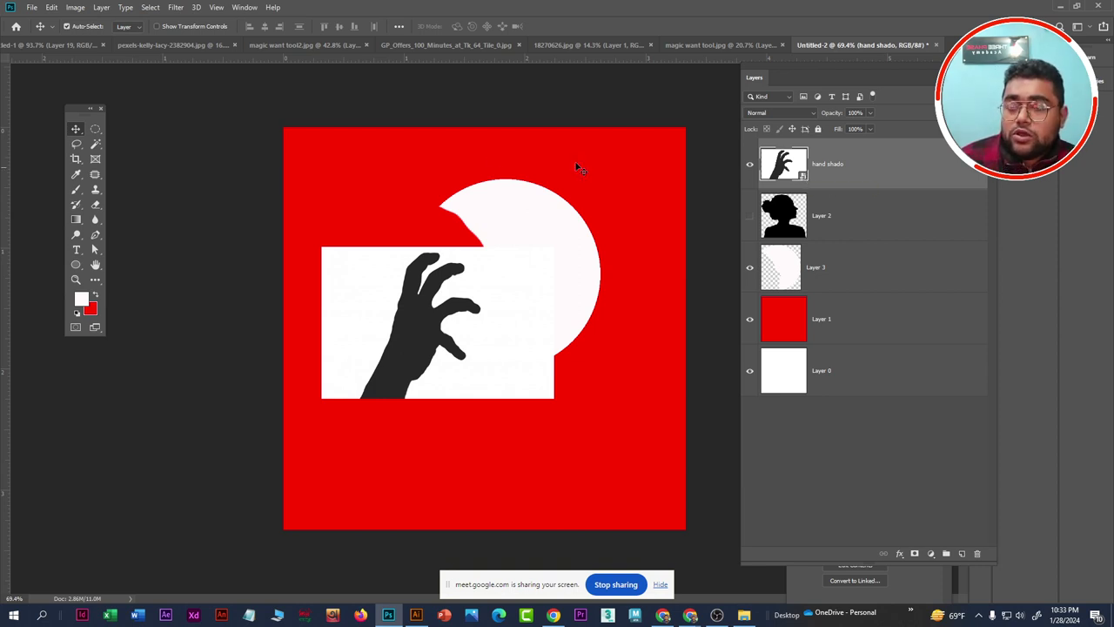
left_click(31, 7)
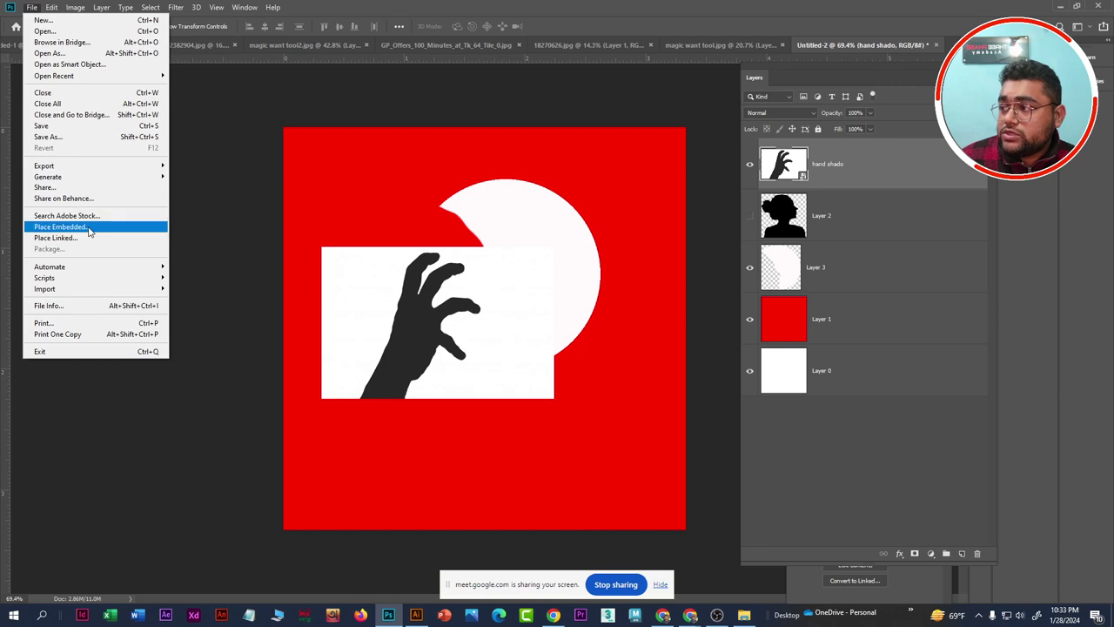
left_click(89, 231)
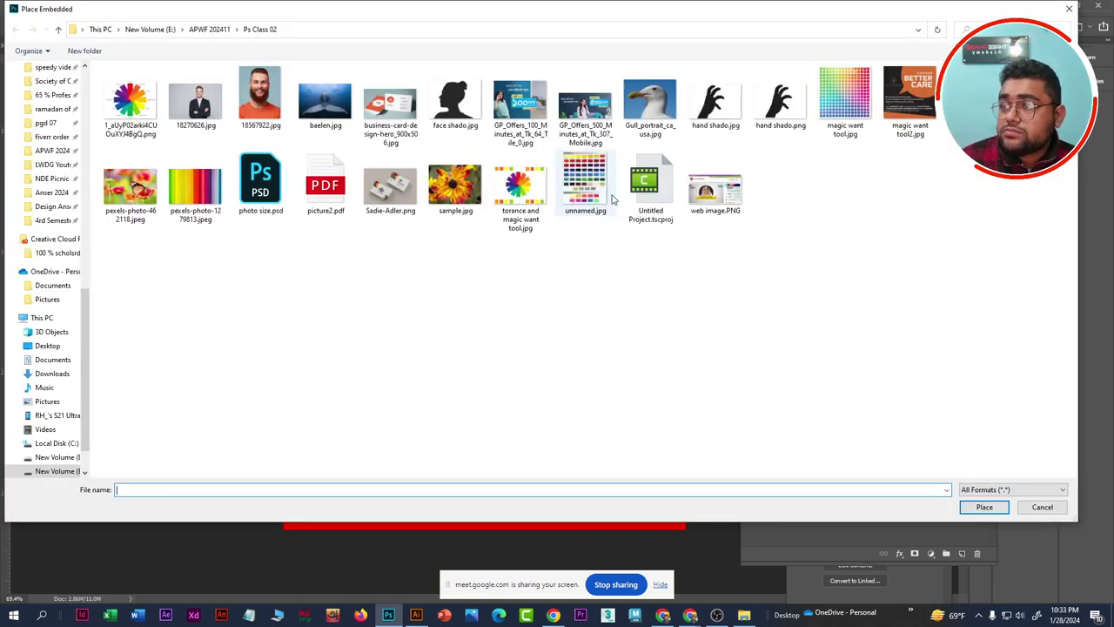
left_click(715, 103)
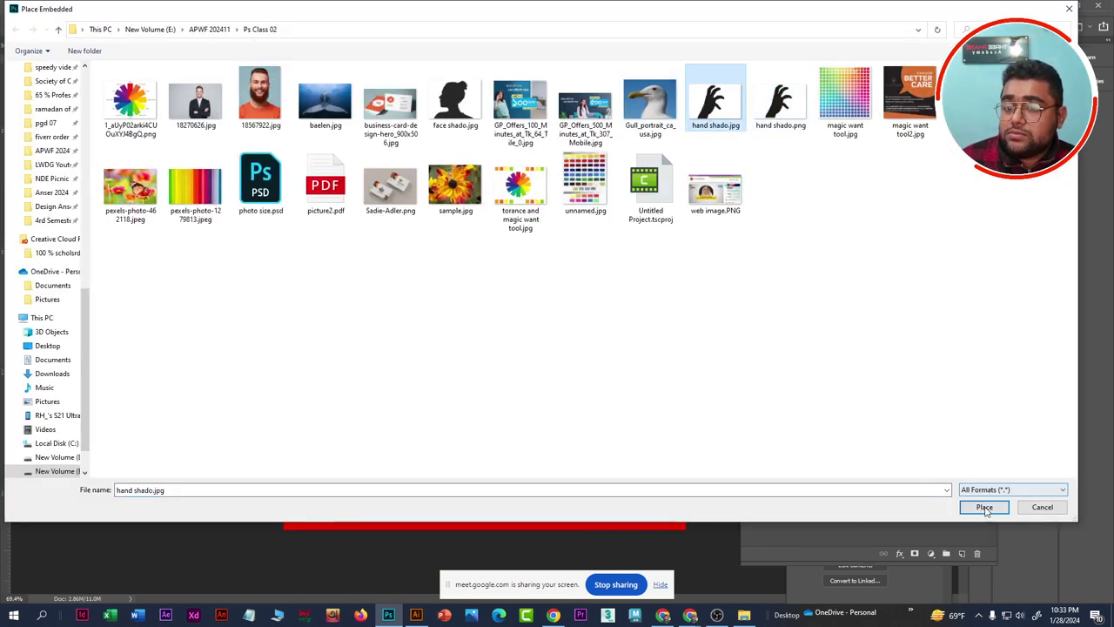
left_click(984, 507)
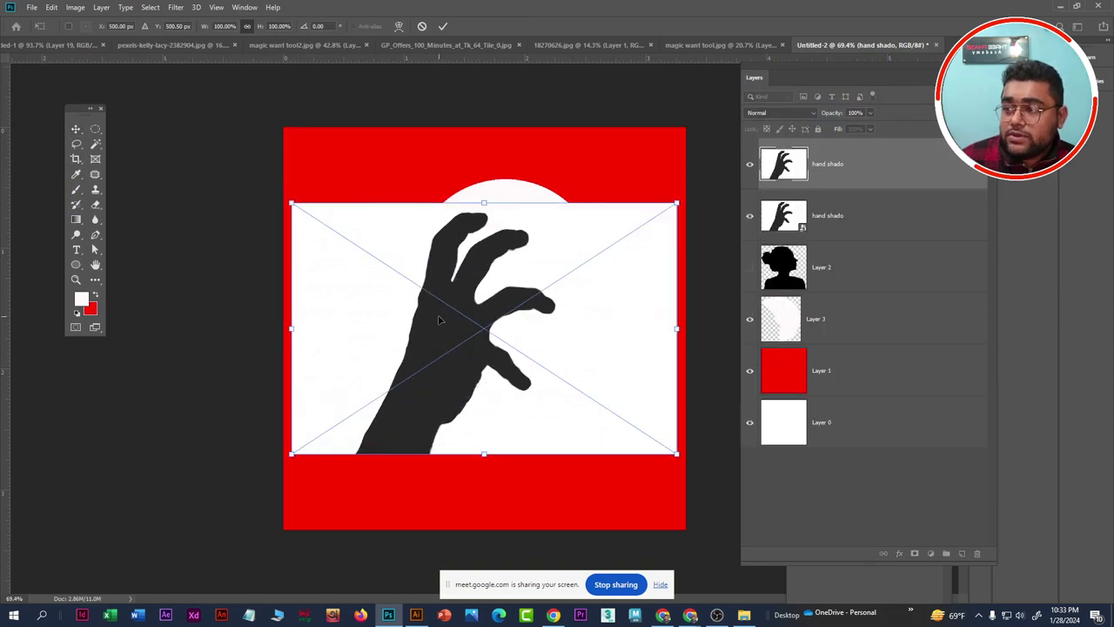
key("Return")
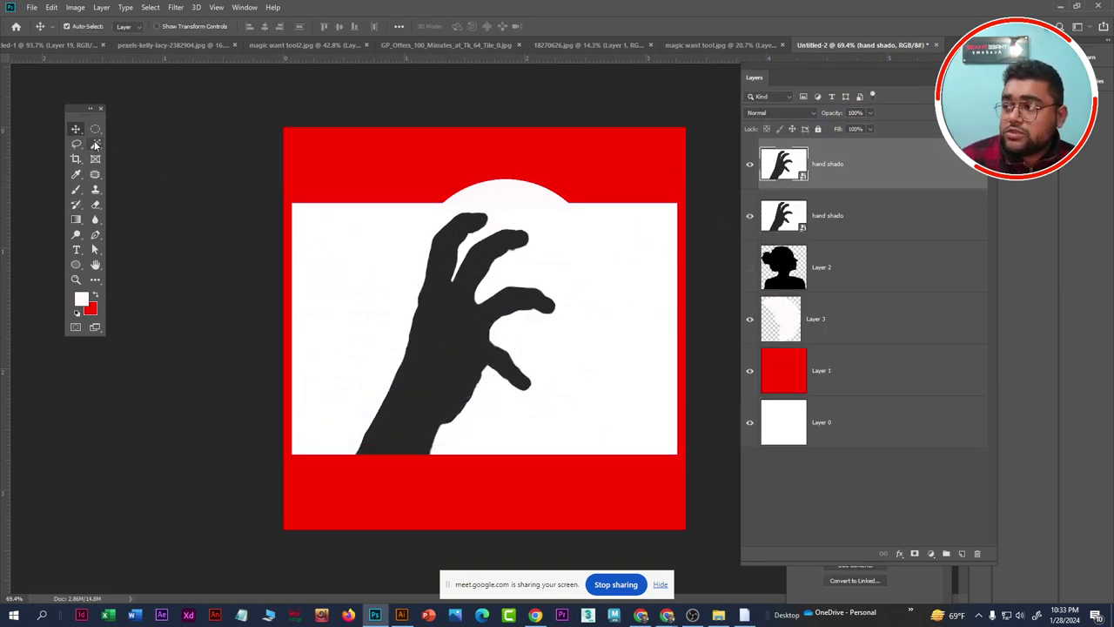
Try to delete the hand's white background, dismiss the resulting error, and deselect
left_click_drag(96, 144, 148, 159)
left_click(388, 268)
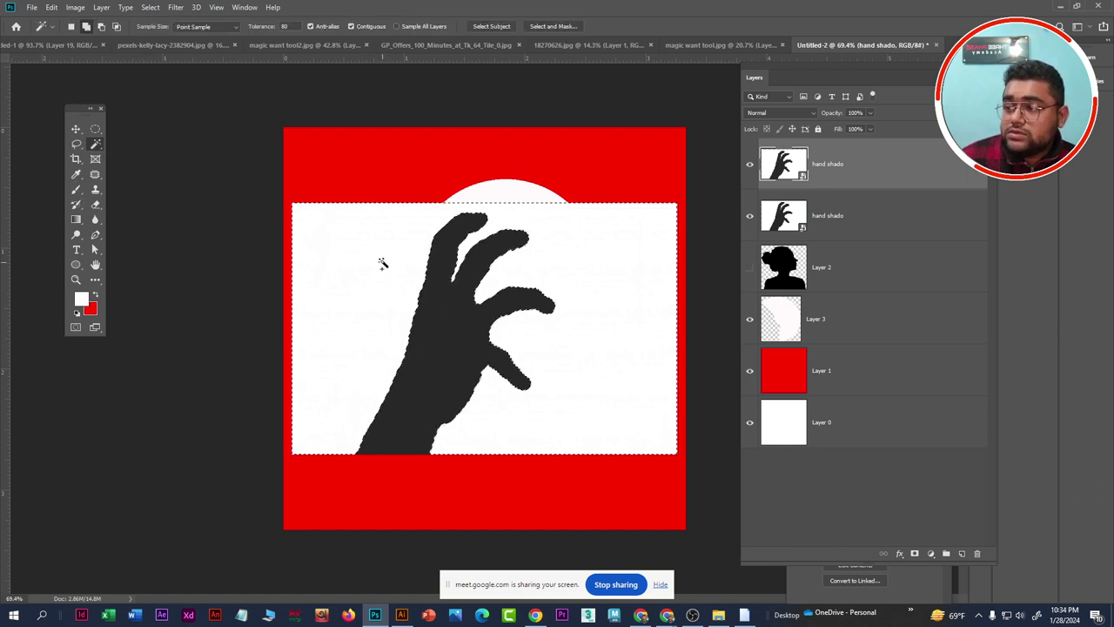
key("Delete")
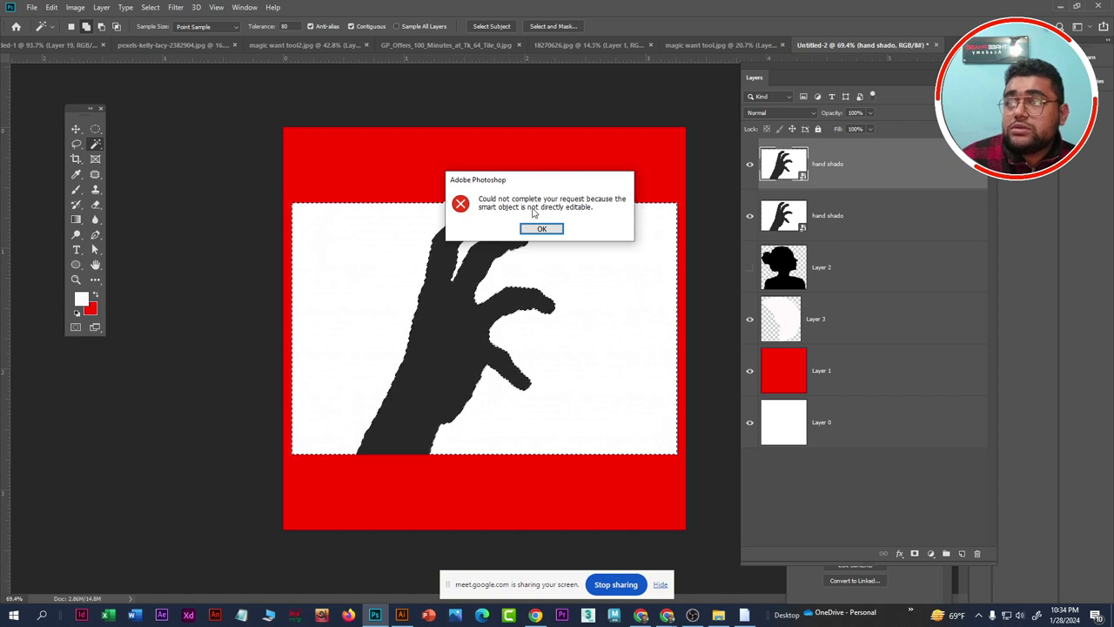
left_click(541, 228)
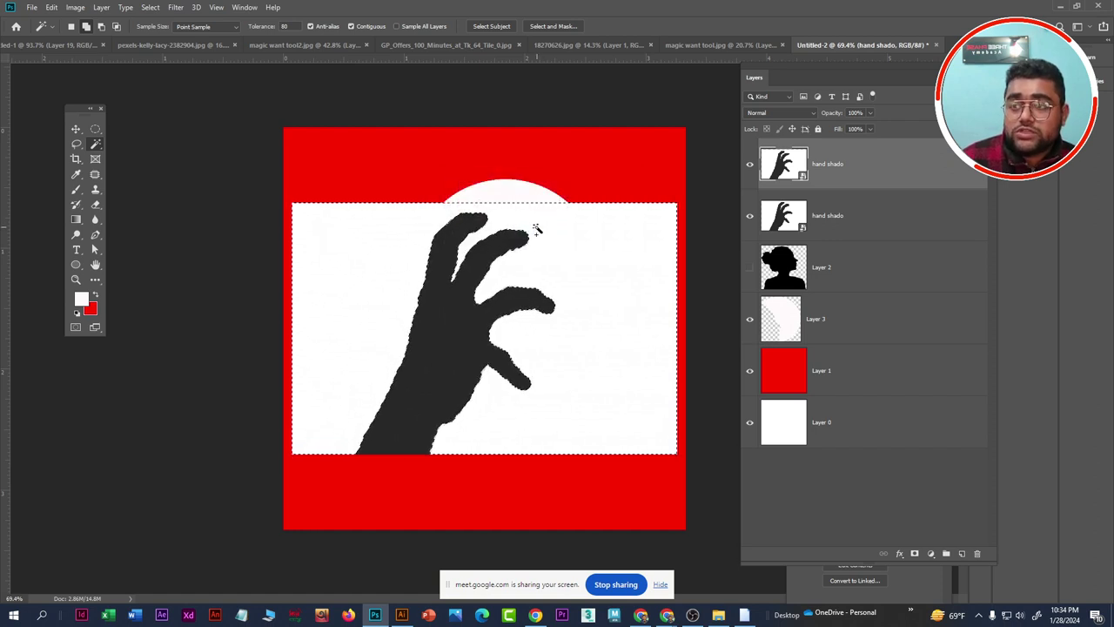
key("ctrl+d")
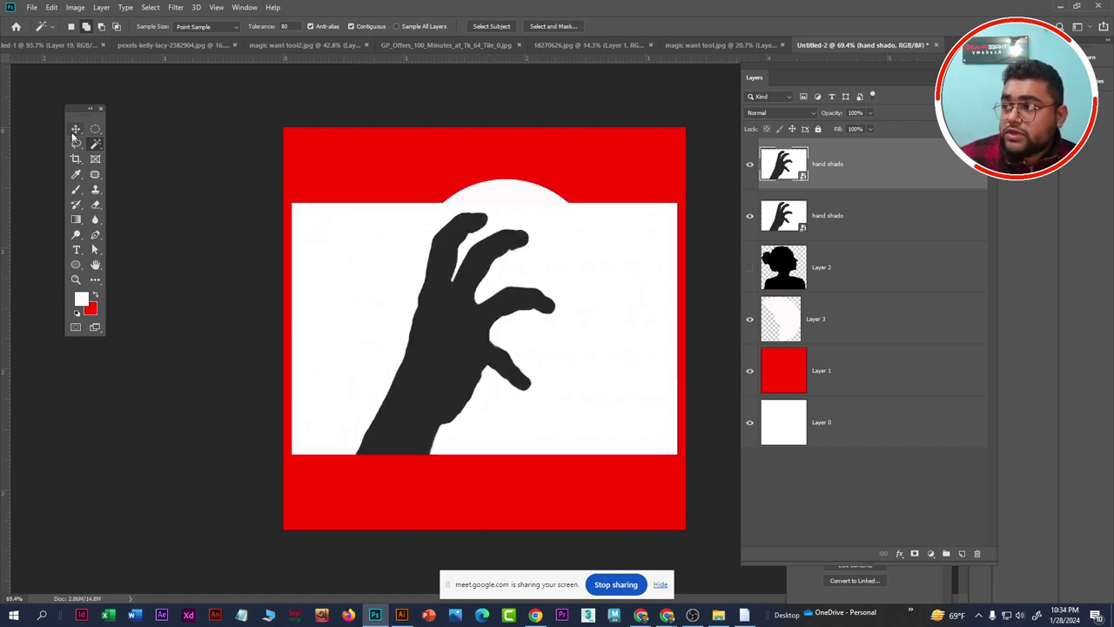
Nudge the hand, rasterize the top hand layer, merge both hand layers, and delete the result
left_click(76, 129)
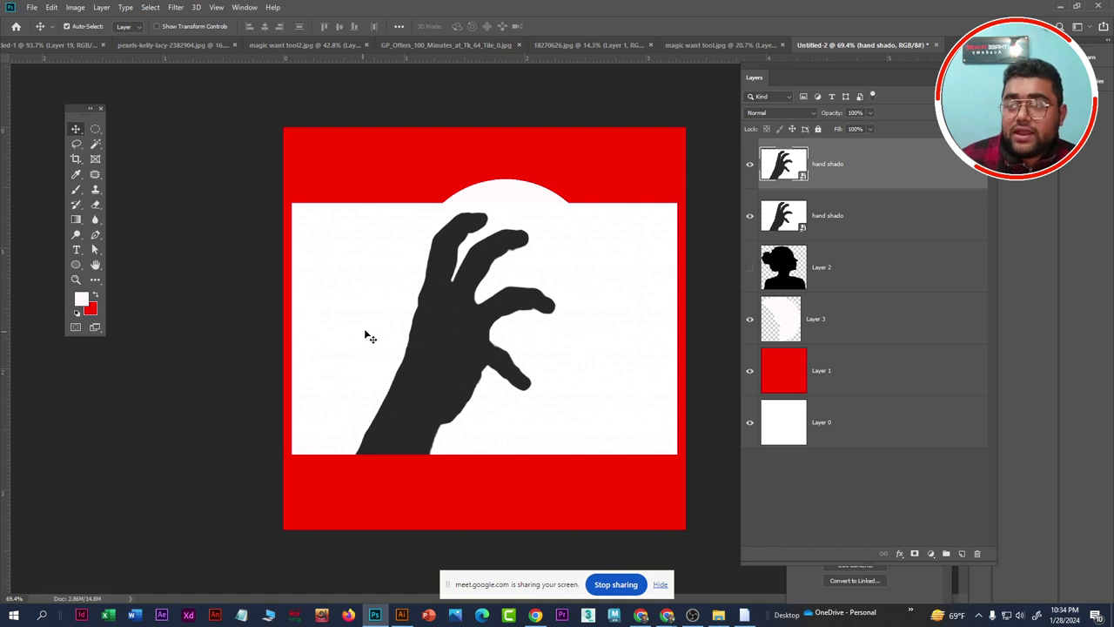
left_click_drag(427, 324, 434, 327)
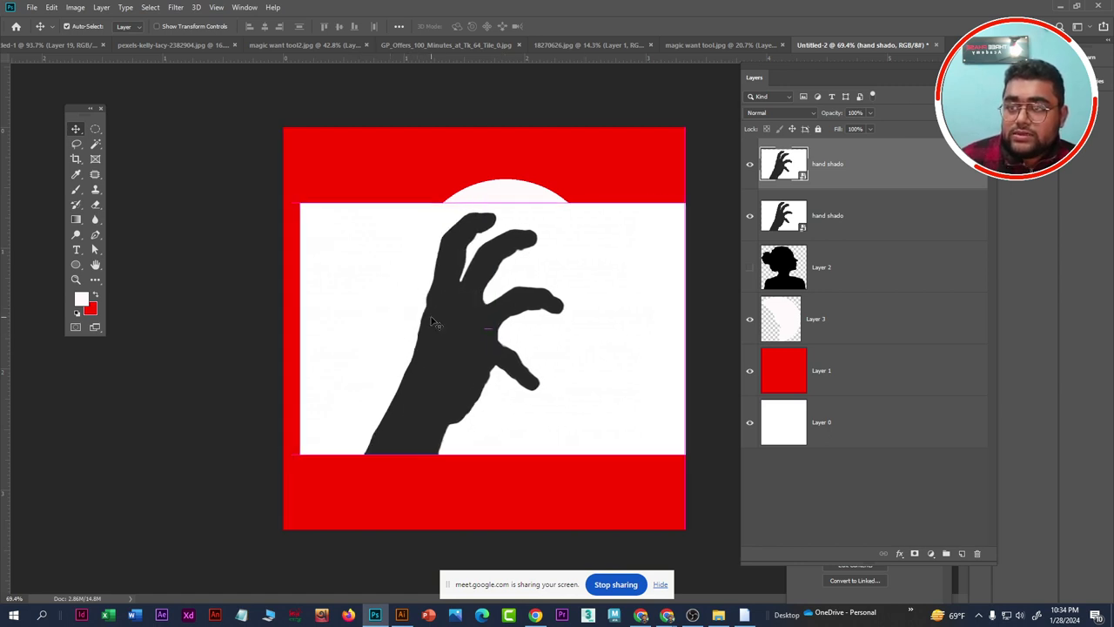
right_click(897, 165)
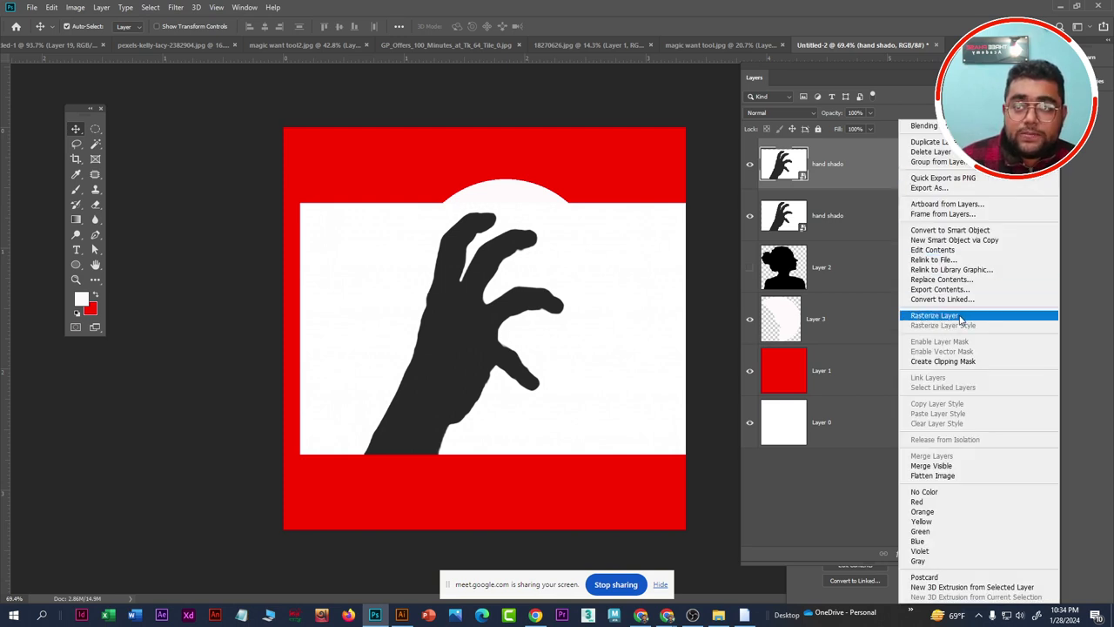
left_click(958, 319)
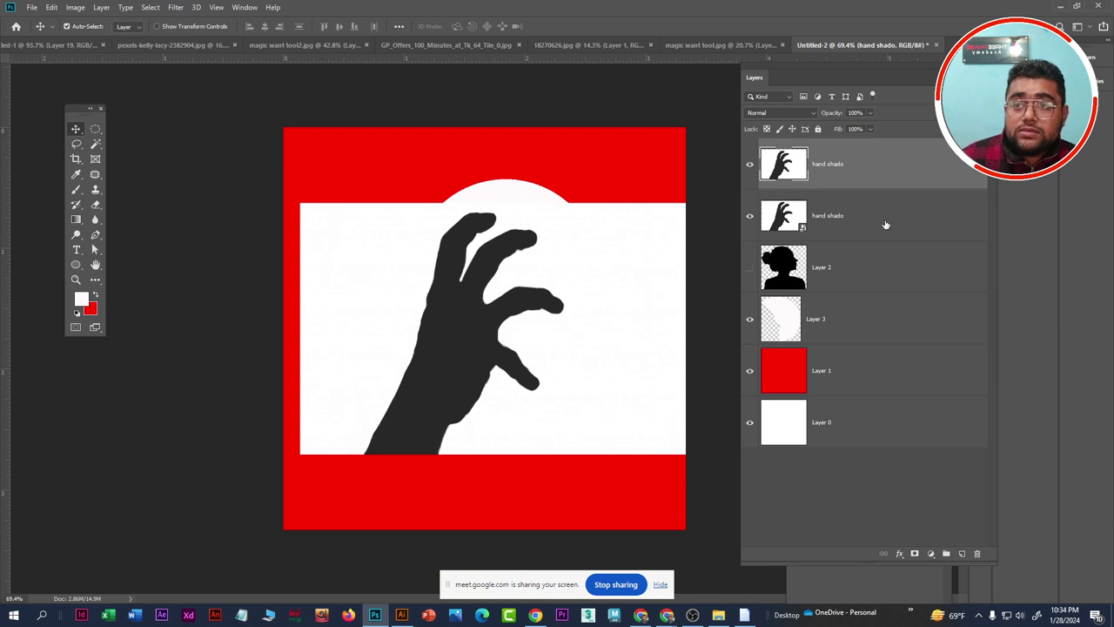
left_click(885, 225, "shift")
key("ctrl+e")
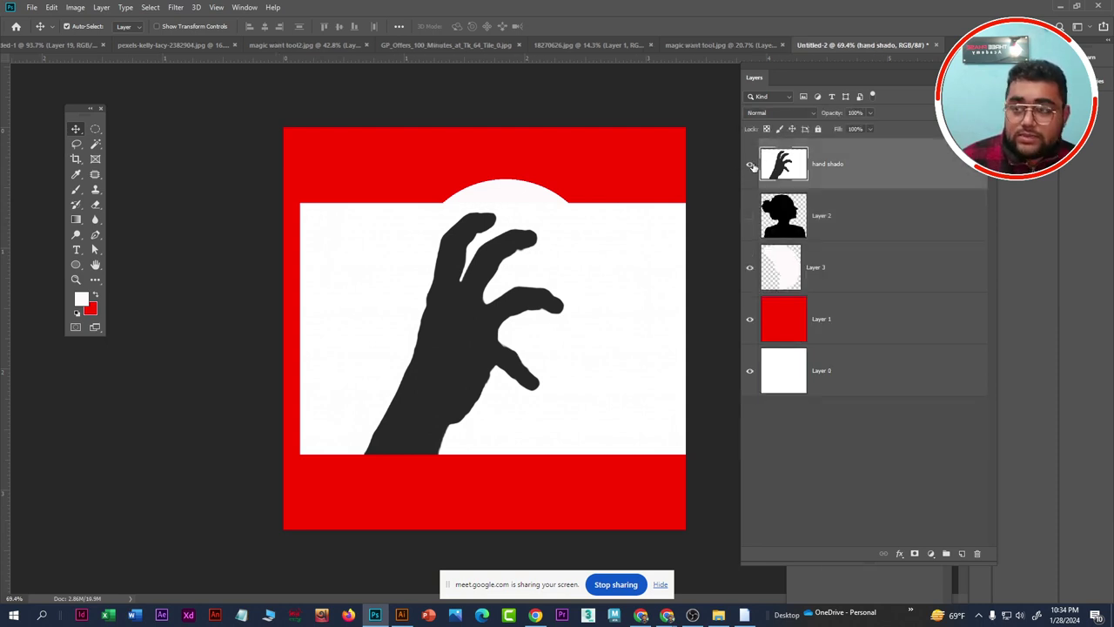
key("Delete")
Embed hand shado.jpg again as a fresh layer above the circle
left_click(31, 7)
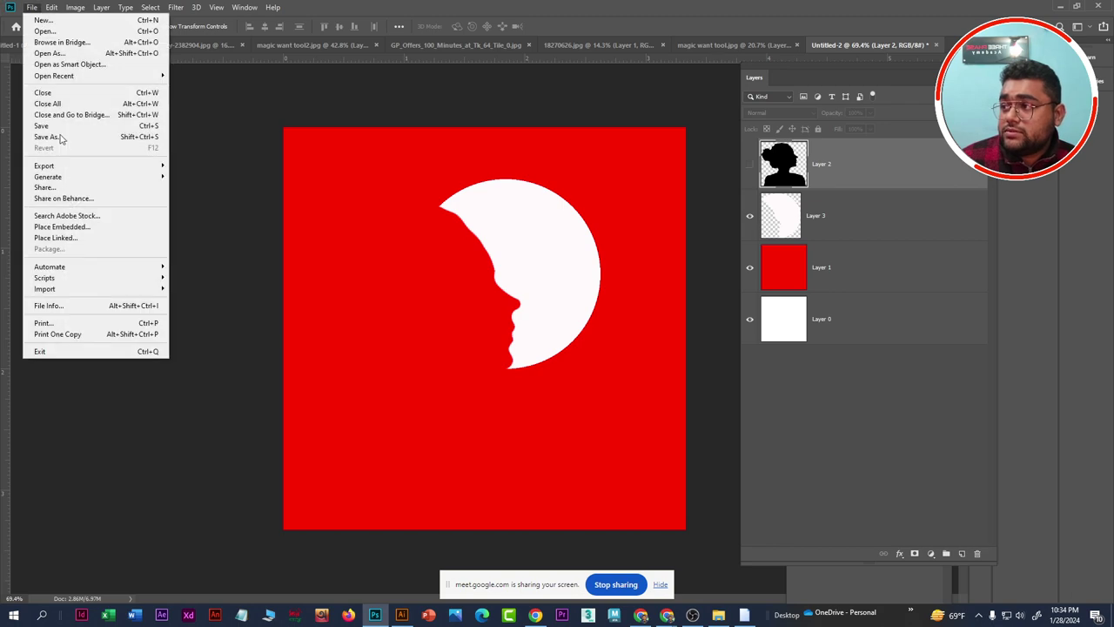
left_click(77, 228)
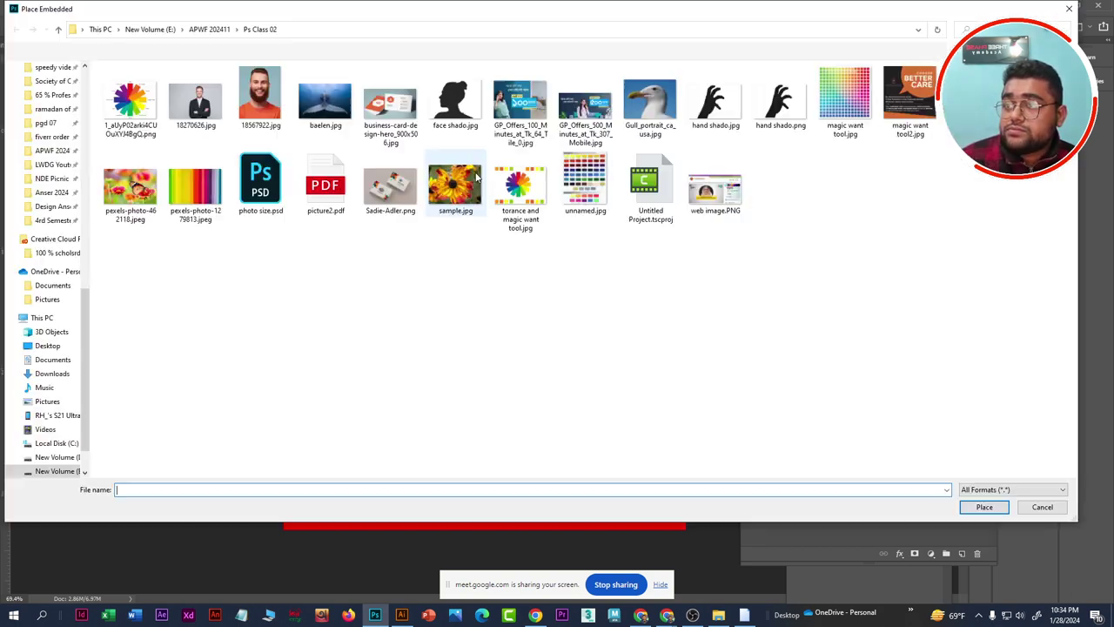
double_click(716, 100)
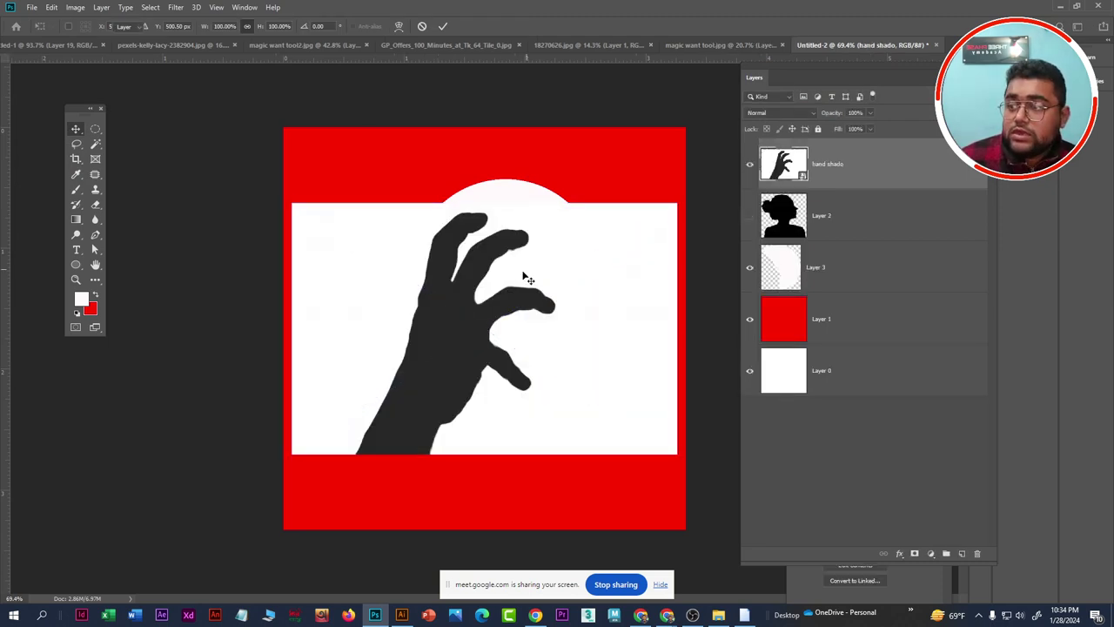
key("Return")
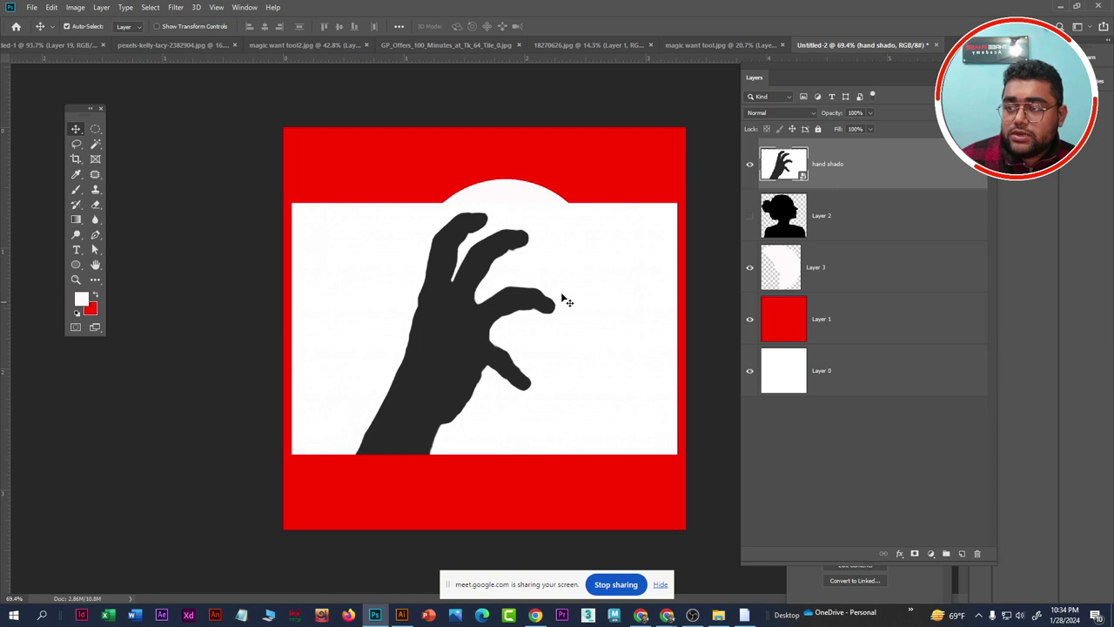
right_click(852, 163)
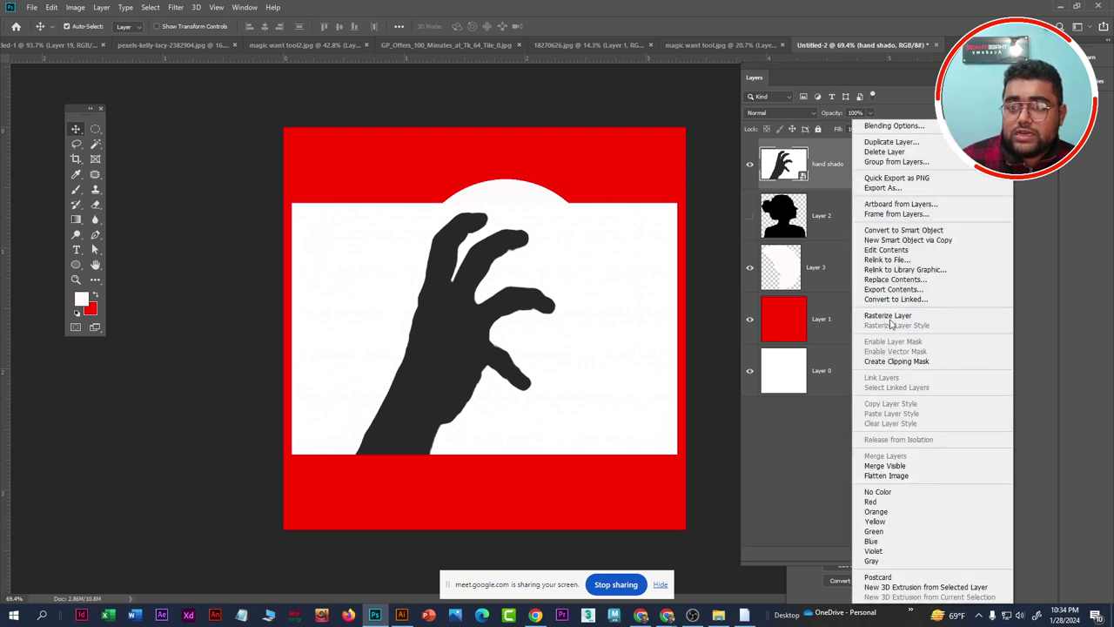
Rasterize the hand layer, delete its white background with the Magic Wand, and move the hand up
left_click(890, 318)
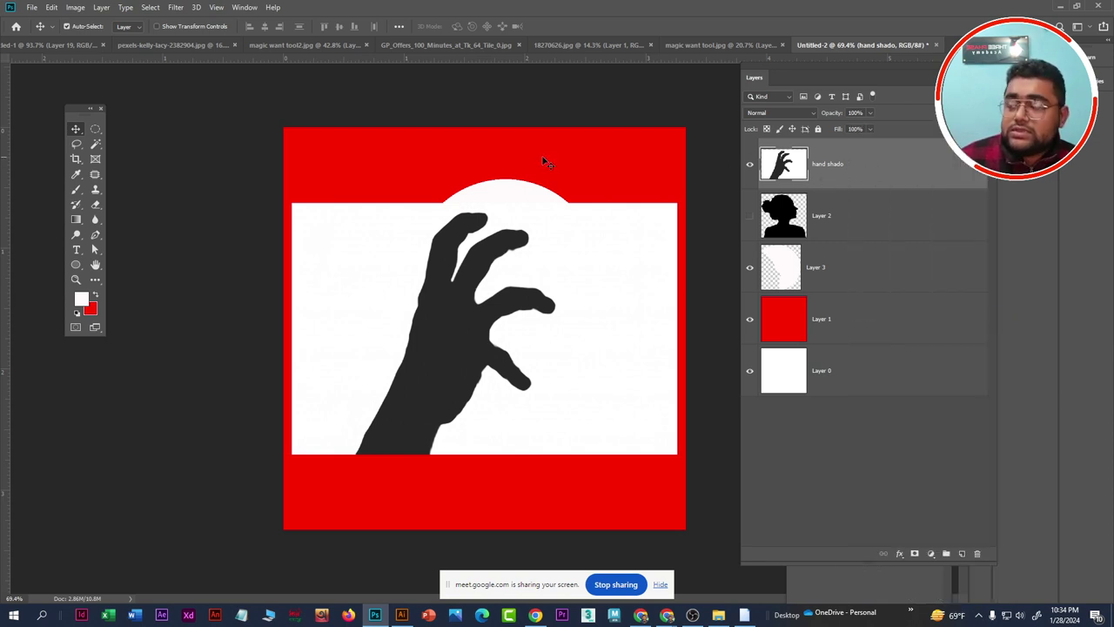
left_click(98, 152)
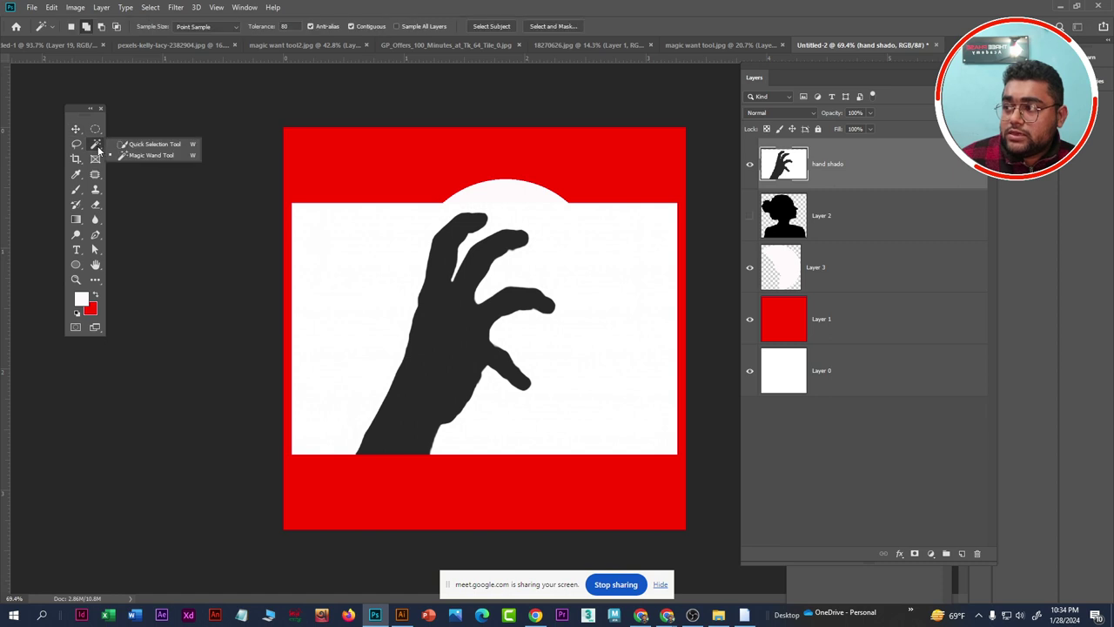
left_click(152, 155)
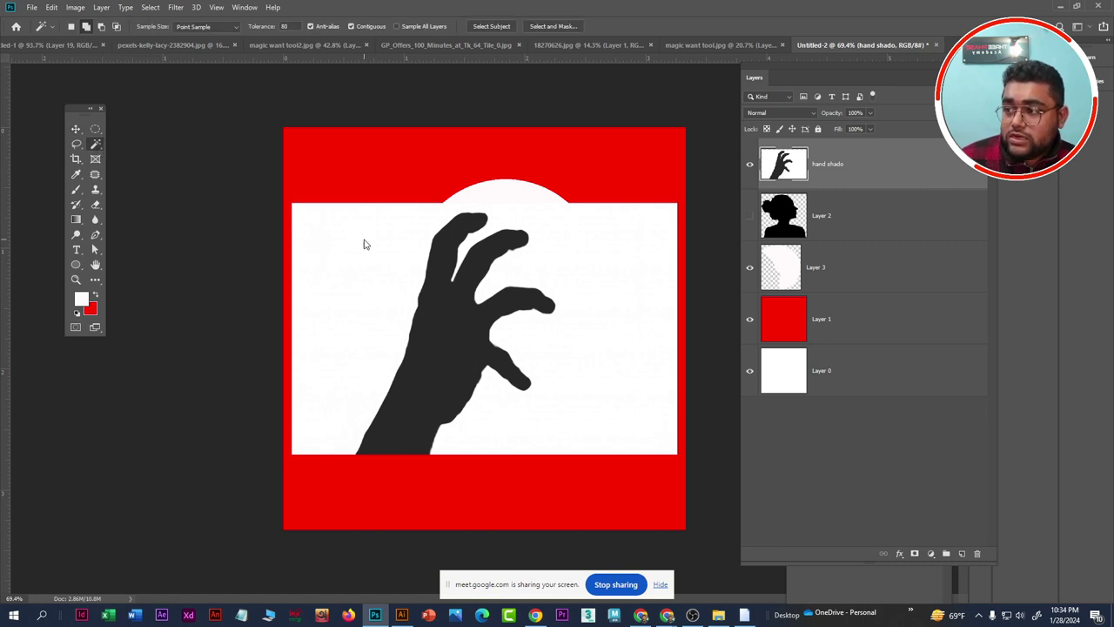
left_click(392, 244)
key("Delete")
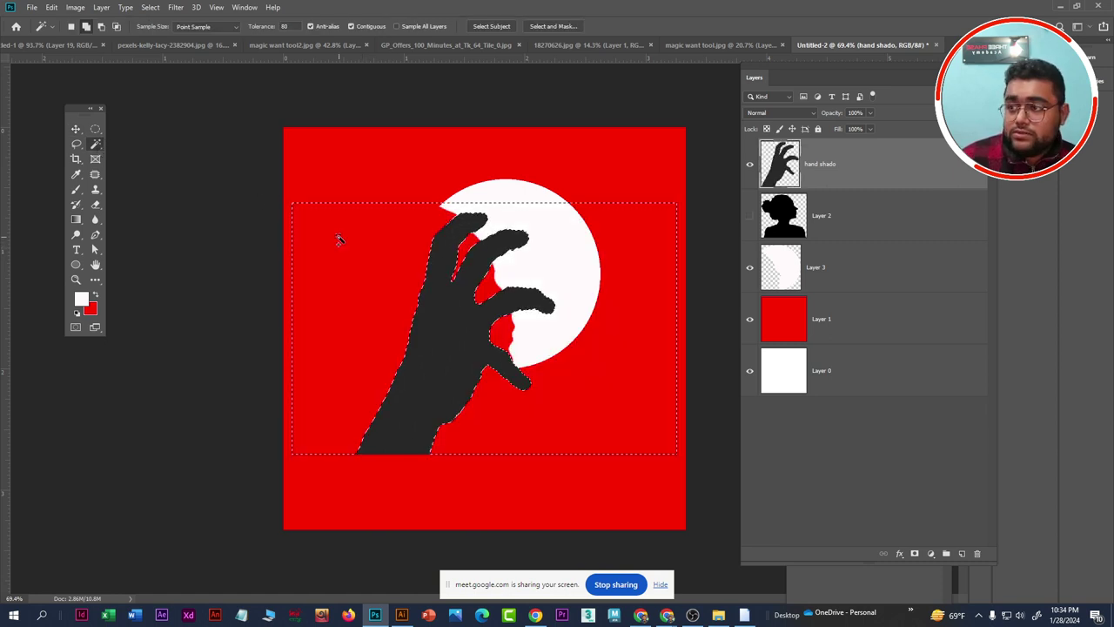
key("ctrl+d")
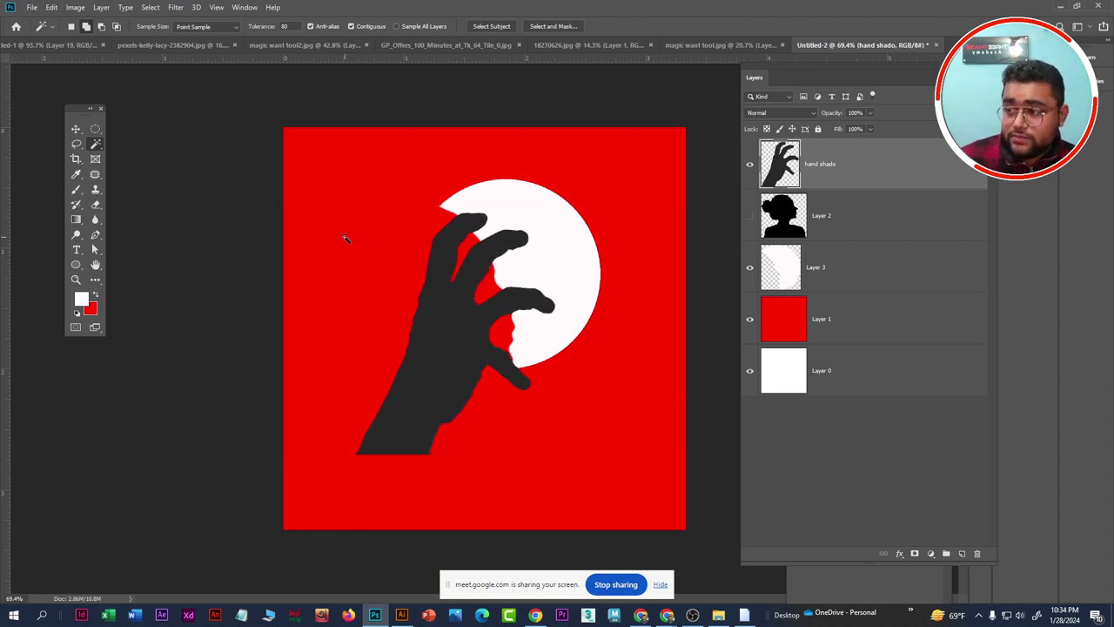
left_click(74, 130)
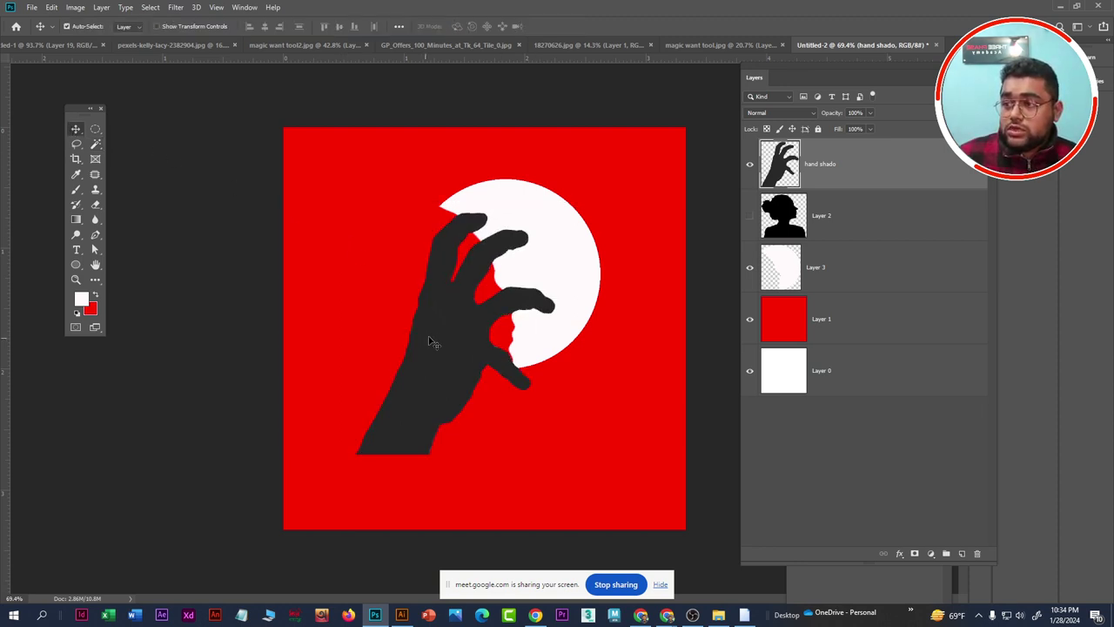
mouse_move(430, 341)
left_mouse_down()
mouse_move(438, 329)
mouse_move(427, 322)
left_mouse_up()
Shrink the hand, turn it upside down, and place it on the circle's top-right edge
key("ctrl+t")
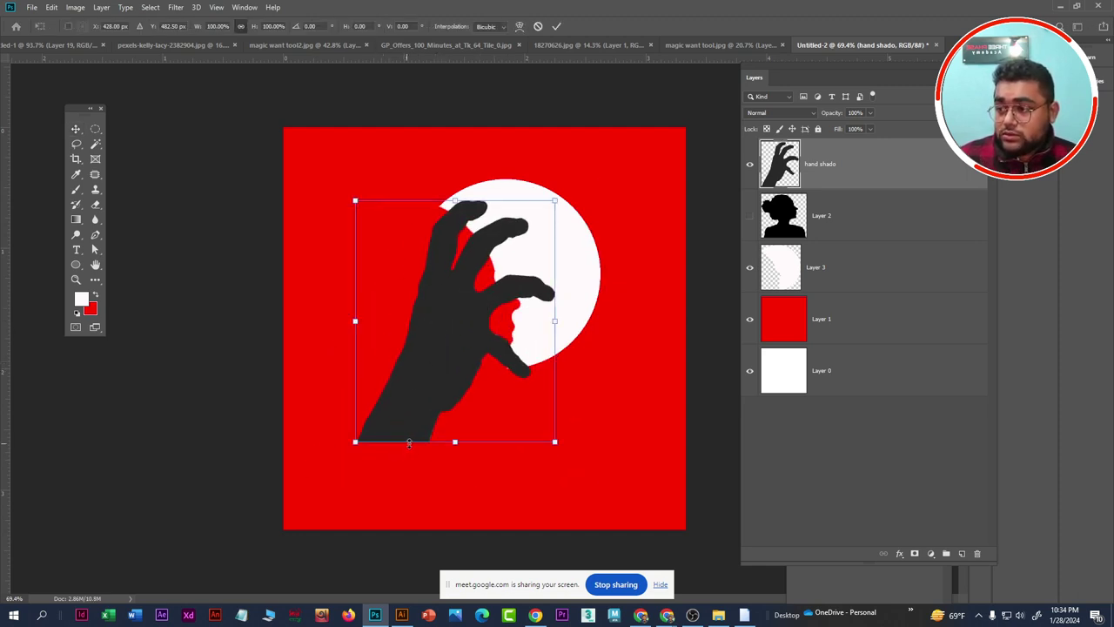
left_click_drag(453, 444, 455, 297)
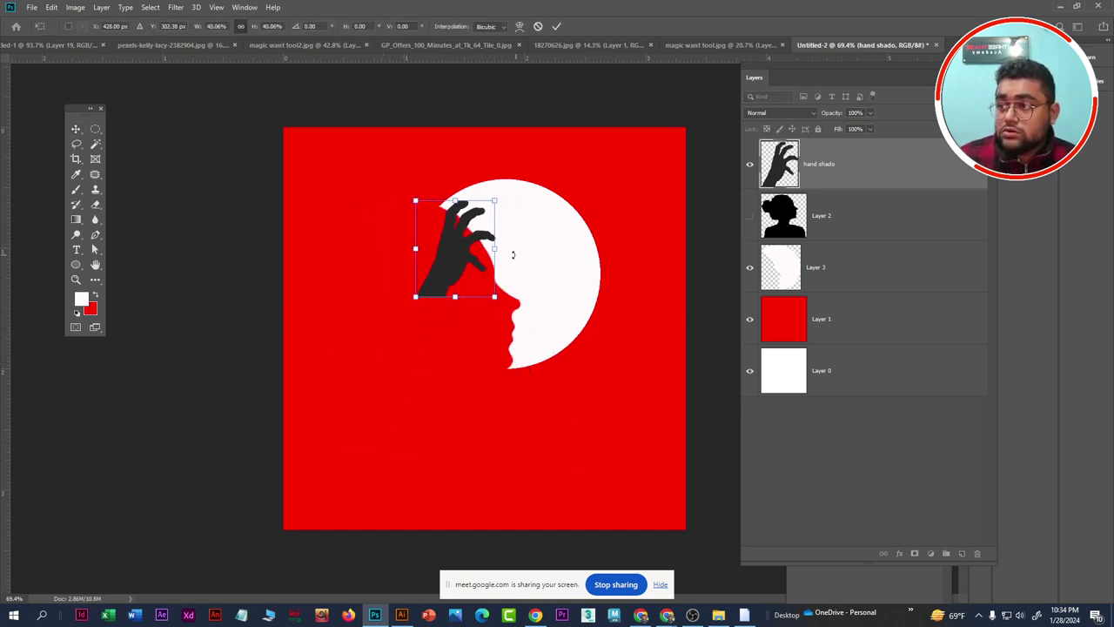
left_click_drag(505, 187, 535, 298)
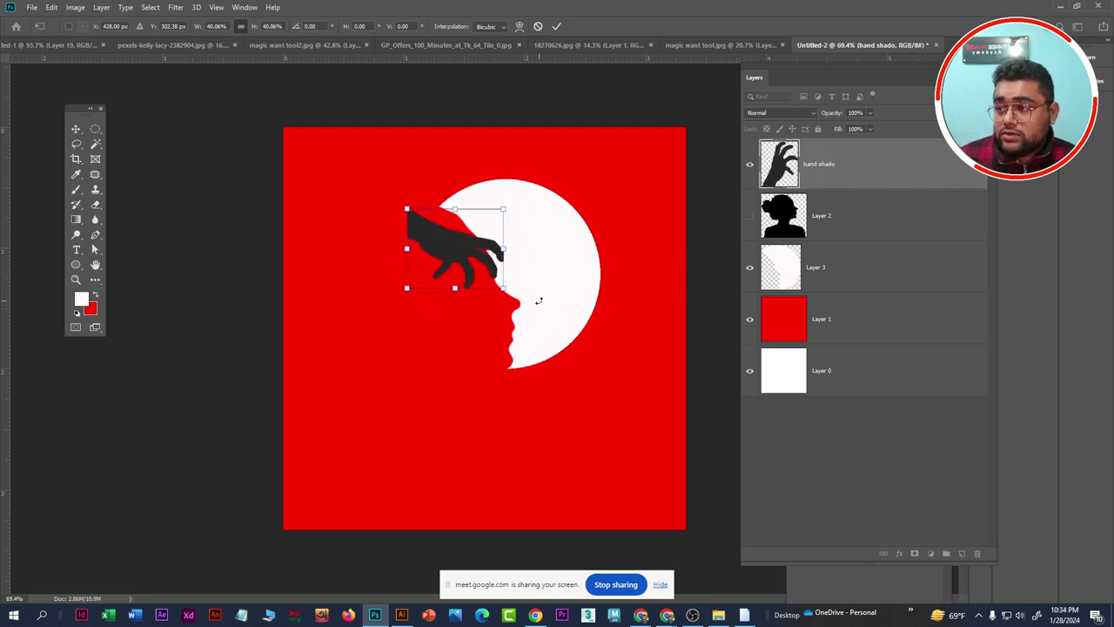
key("ctrl+z")
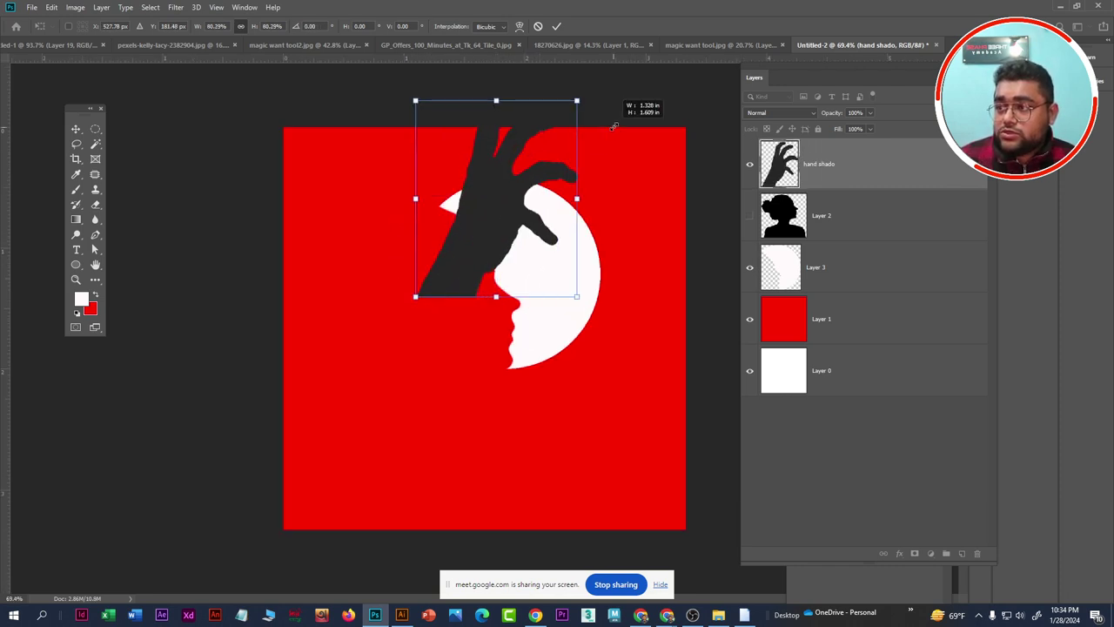
left_click_drag(496, 200, 509, 184)
mouse_move(464, 259)
left_mouse_down()
mouse_move(426, 290)
mouse_move(381, 367)
mouse_move(234, 298)
left_mouse_up()
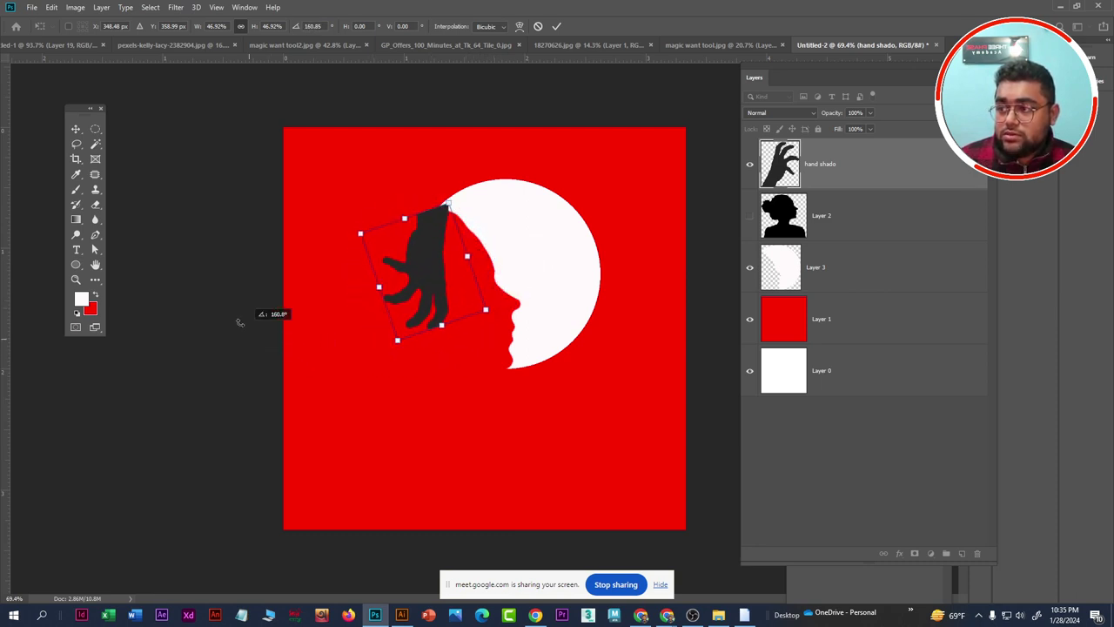
left_click_drag(438, 255, 584, 197)
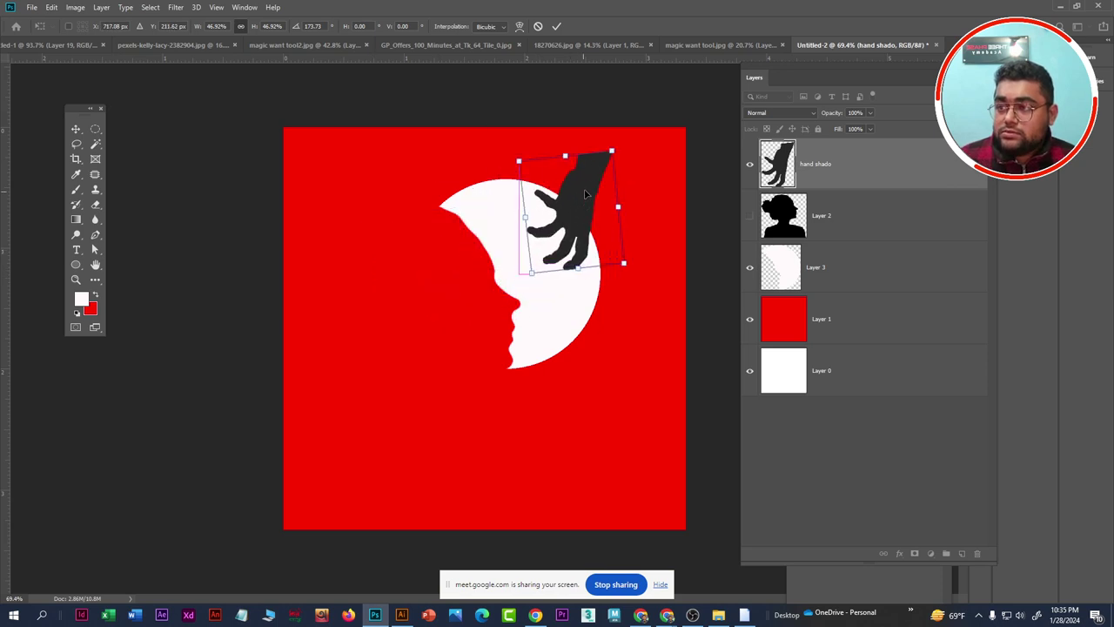
mouse_move(613, 150)
left_mouse_down()
mouse_move(632, 137)
mouse_move(594, 157)
left_mouse_up()
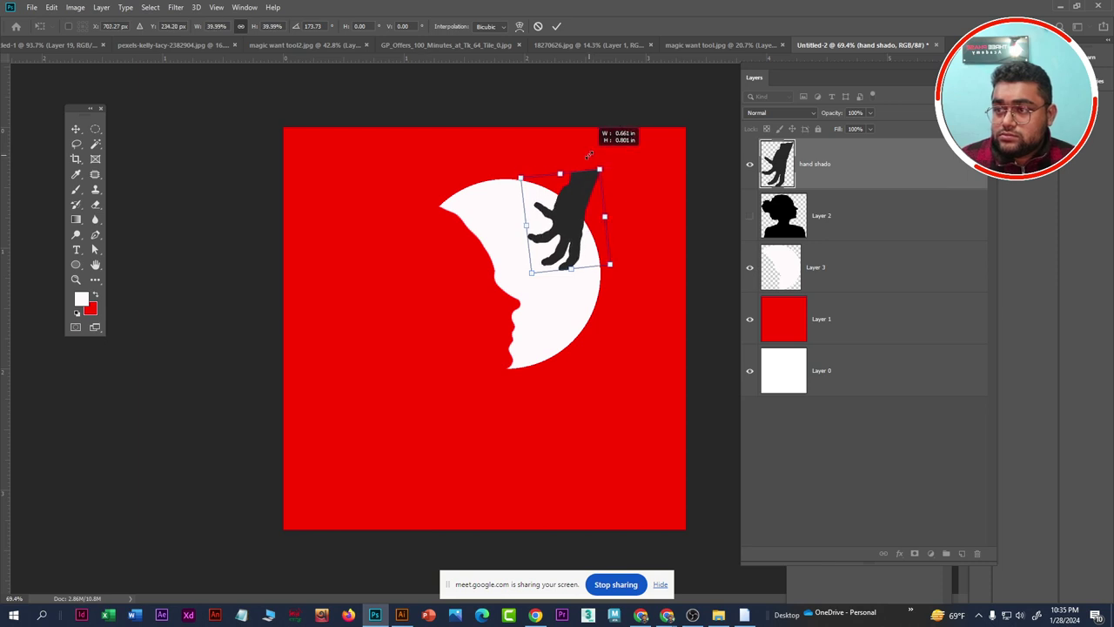
key("Return")
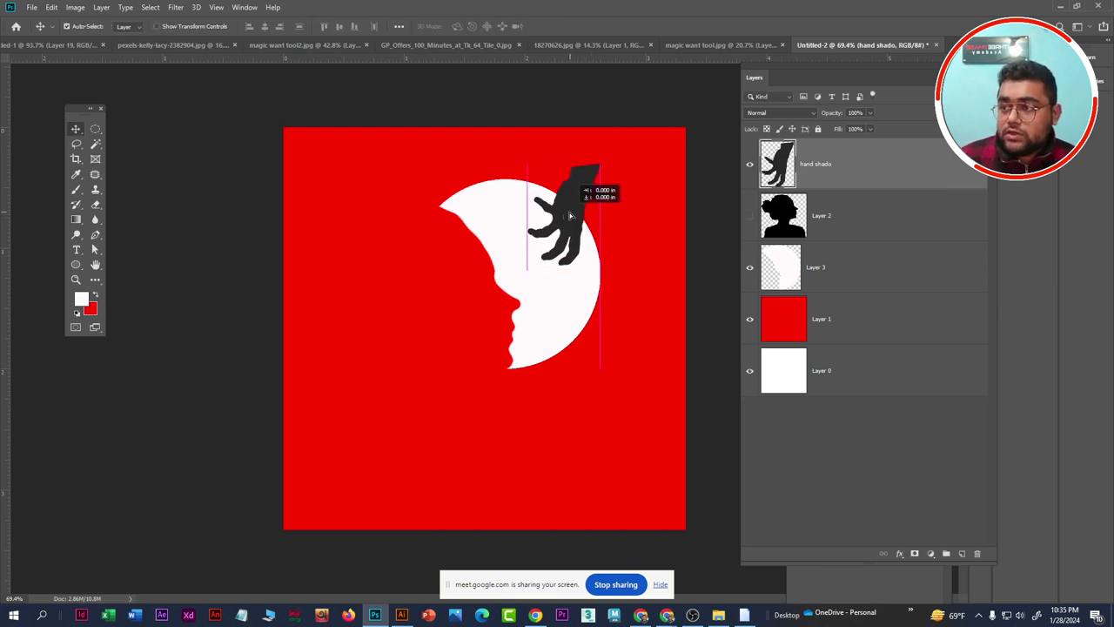
left_click_drag(578, 224, 569, 214)
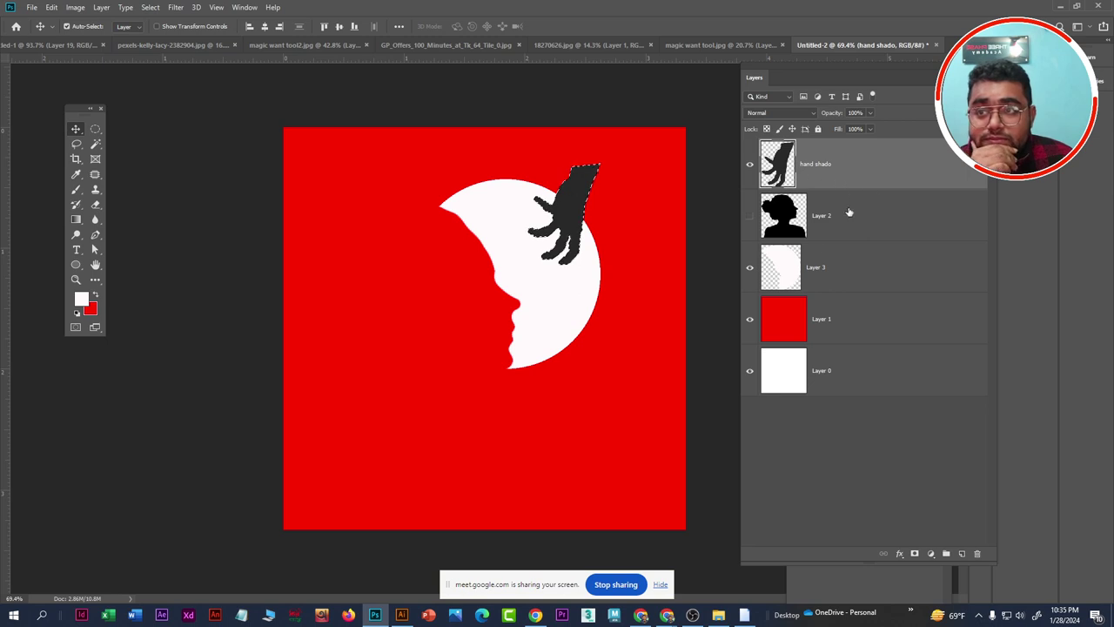
Make the white circle layer active, clear the hand selection, and hide the black hand layer
left_click(751, 274)
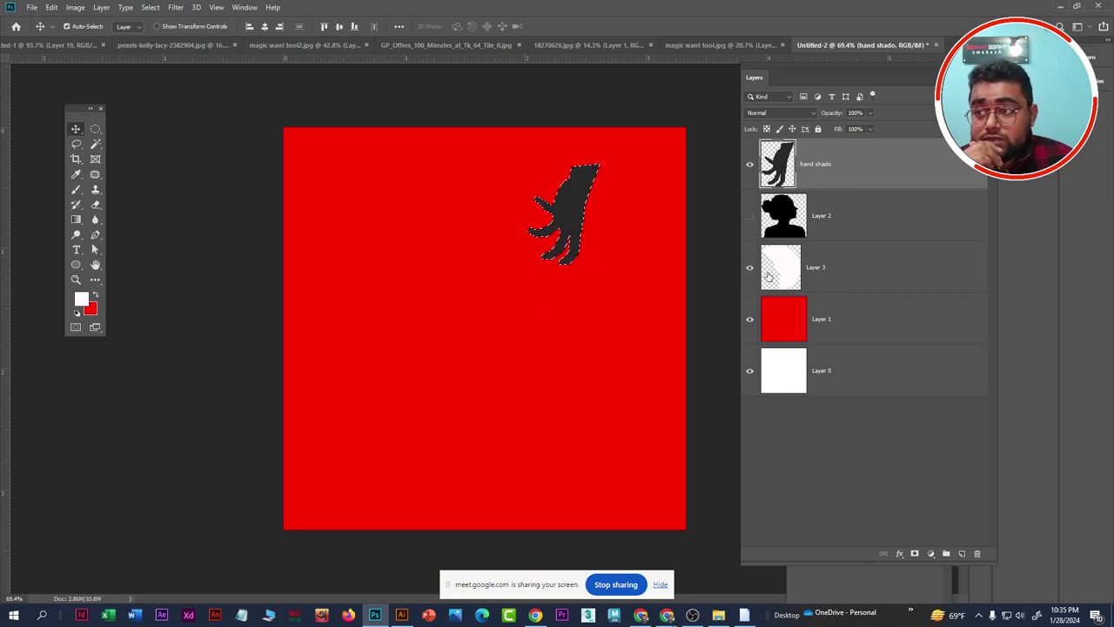
left_click(751, 273)
left_click(897, 277)
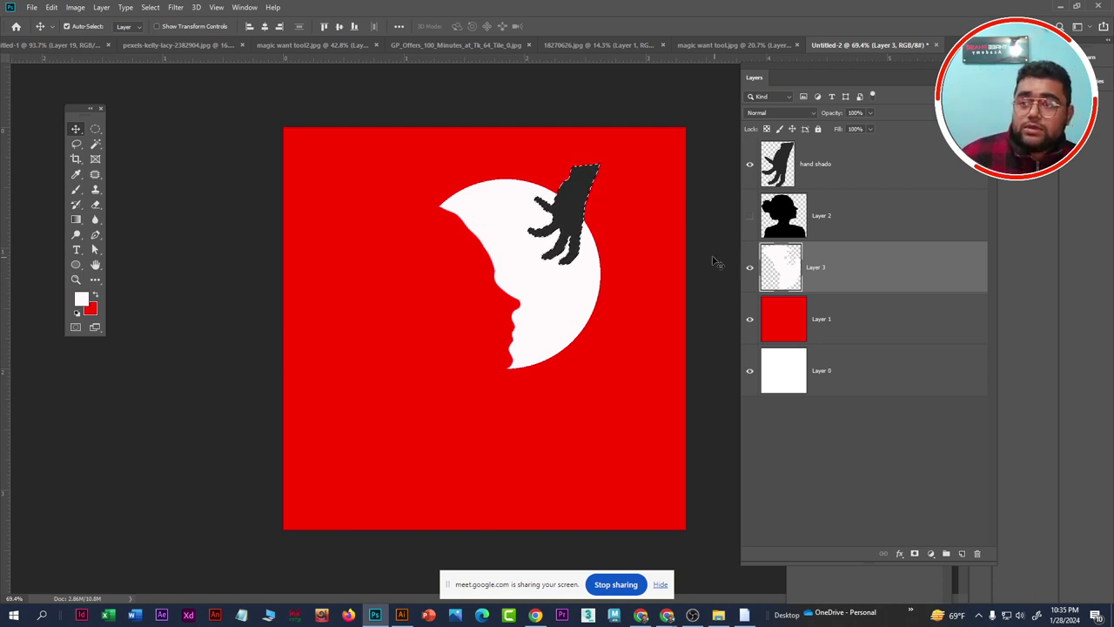
key("ctrl")
key("ctrl+d")
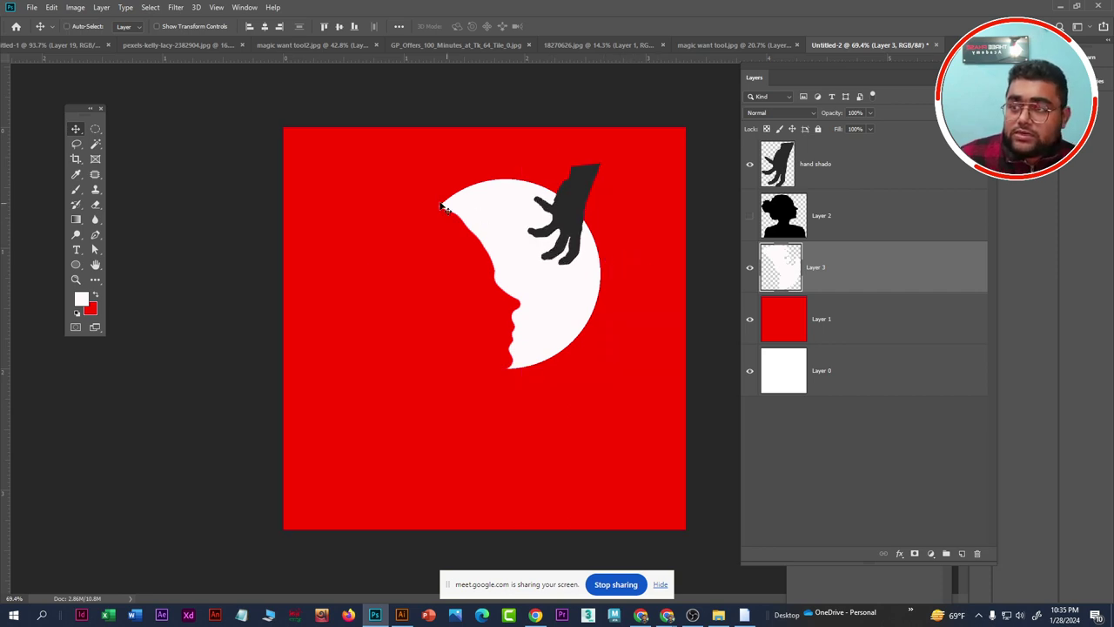
left_click(745, 167)
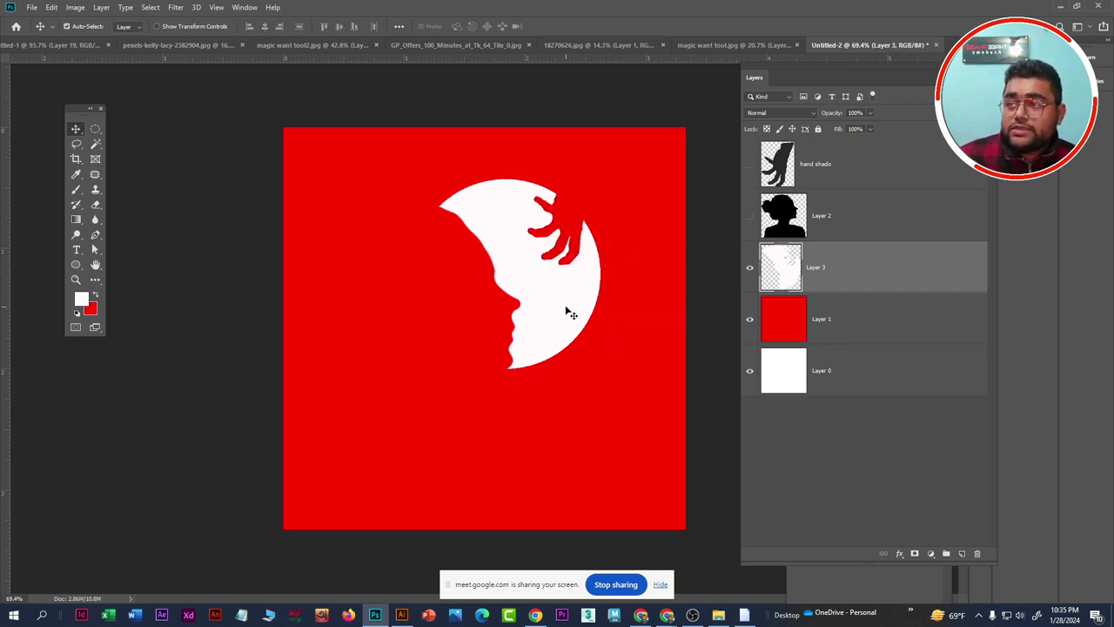
Move the white circle lower and left, and rotate it about 7° clockwise
left_click_drag(567, 311, 515, 374)
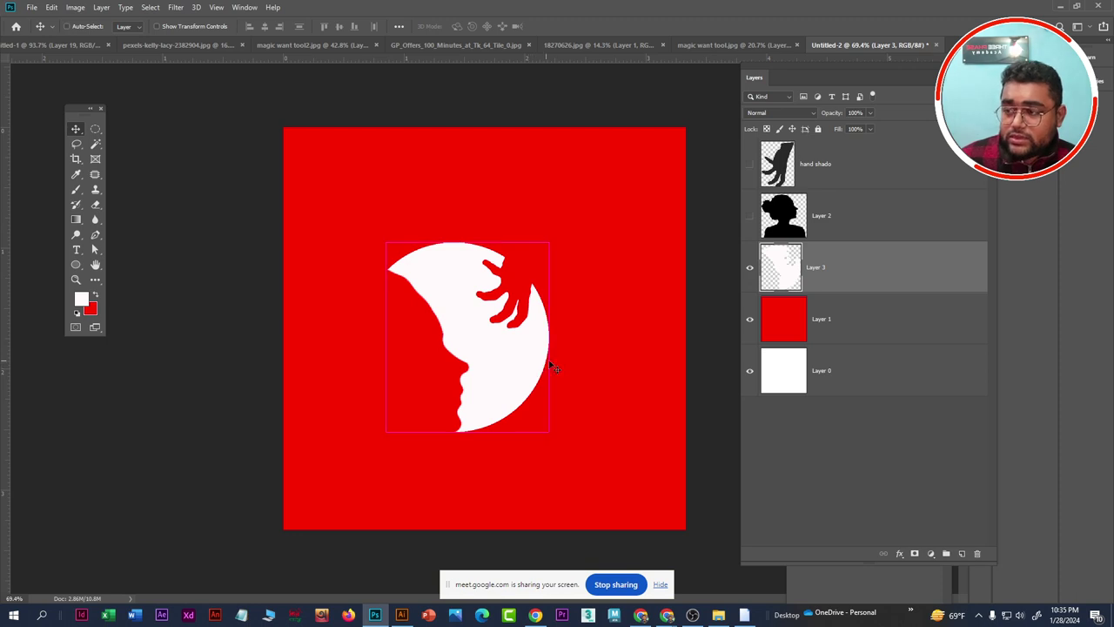
key("ctrl+t")
left_click_drag(575, 333, 576, 338)
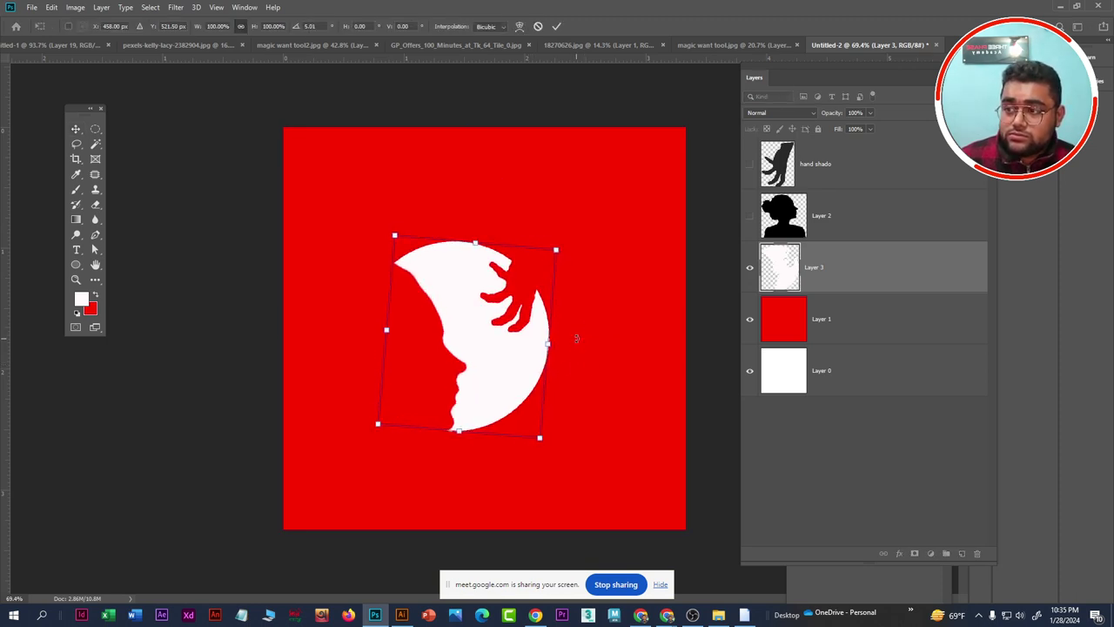
key("Return")
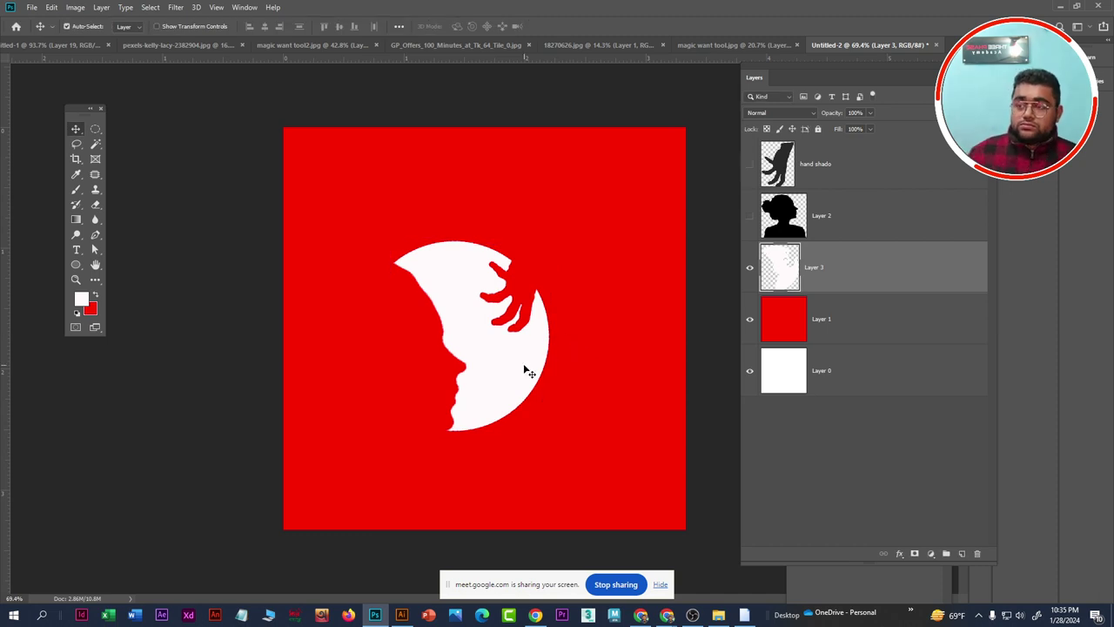
Scale the white face-and-hand shape up to about 161% with Free Transform
scroll(525, 377, "up", 1)
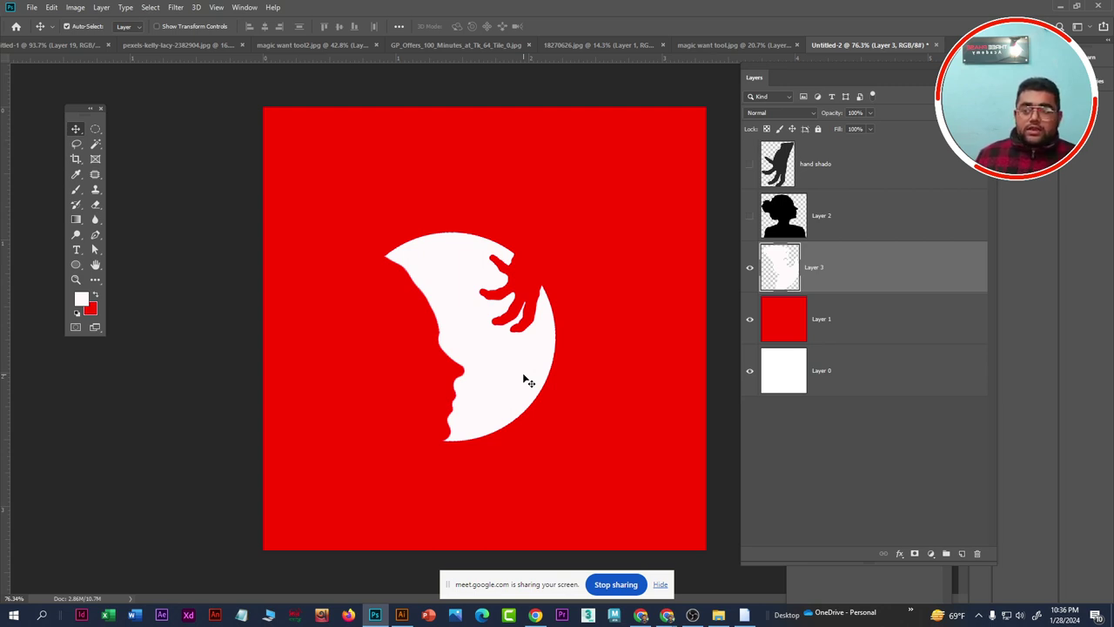
key("ctrl+t")
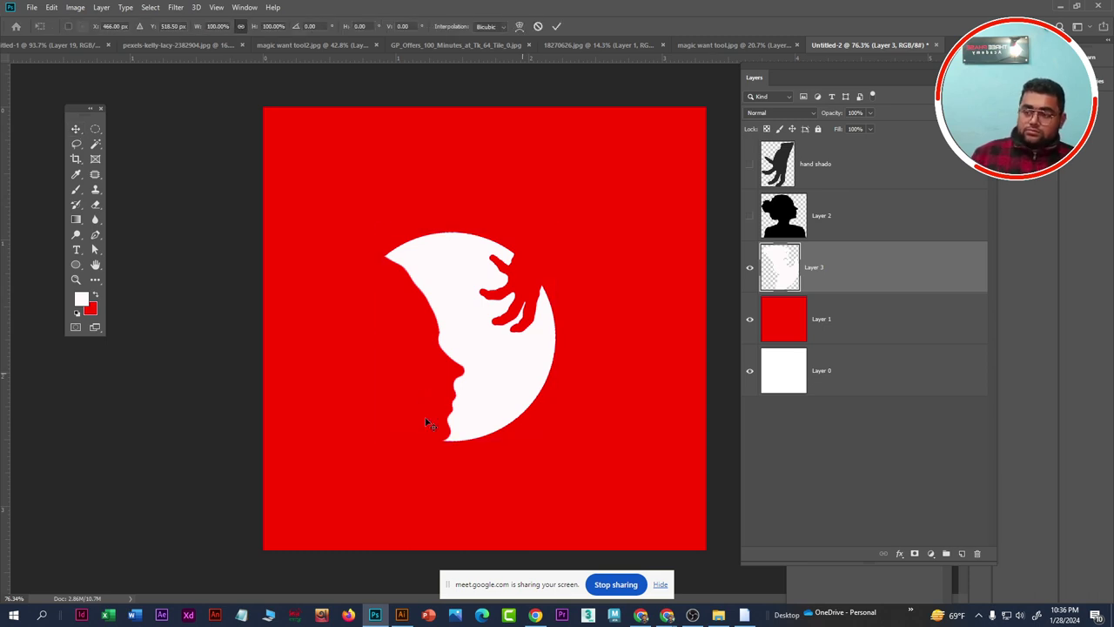
left_click_drag(469, 443, 479, 526)
left_click_drag(490, 410, 497, 356)
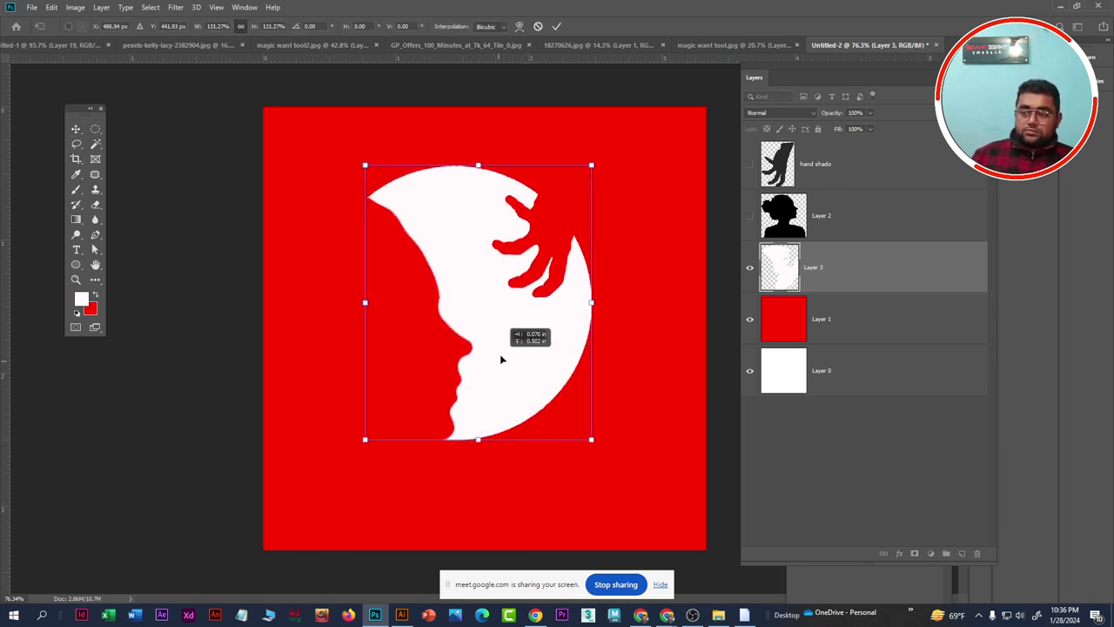
left_click_drag(479, 430, 466, 512)
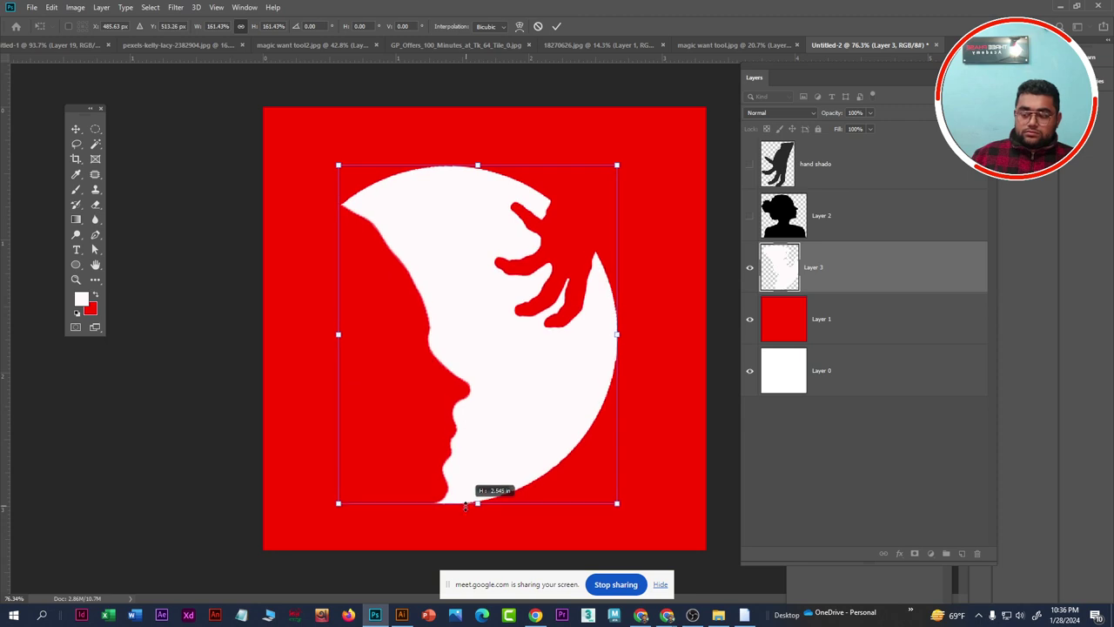
key("Return")
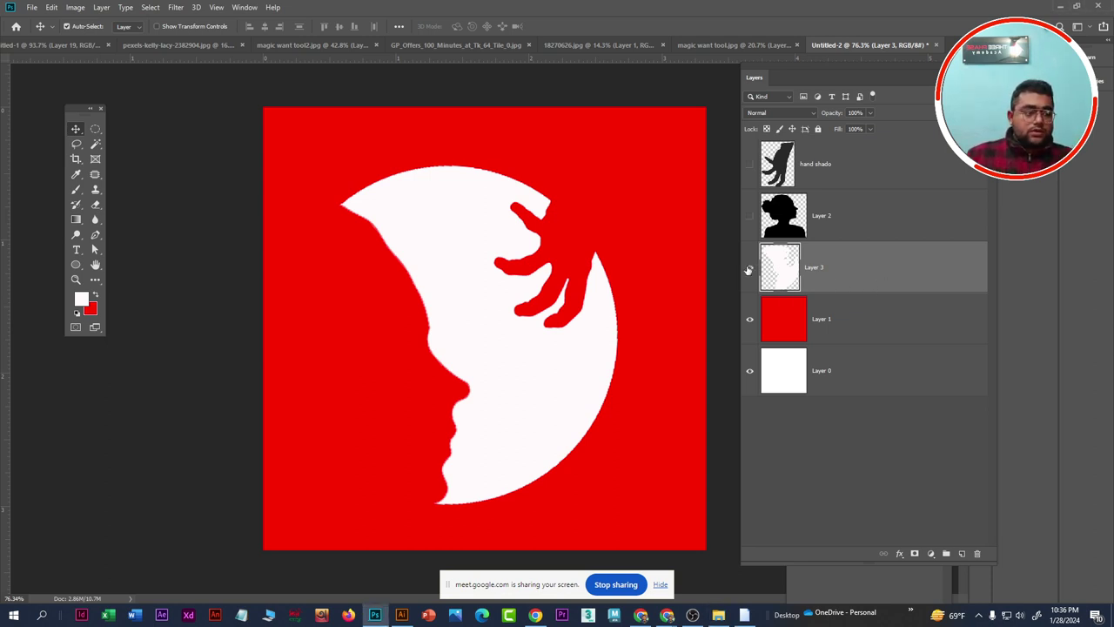
Hide the Layer 3 face shape and add a new empty layer above the hand shado layer
left_click(750, 267)
left_click(874, 174)
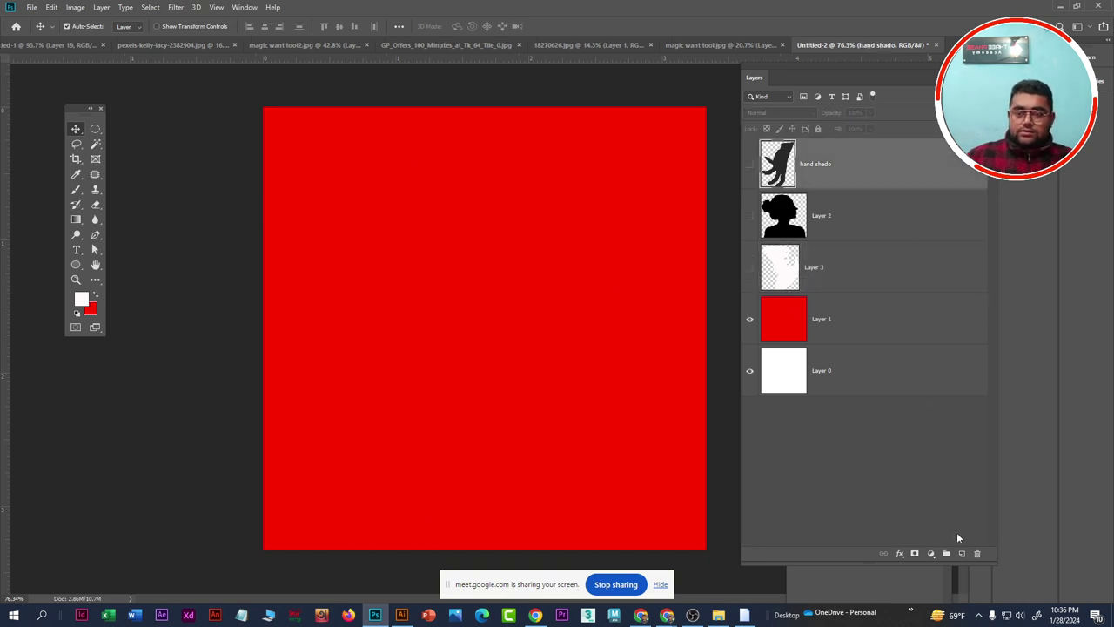
left_click(962, 554)
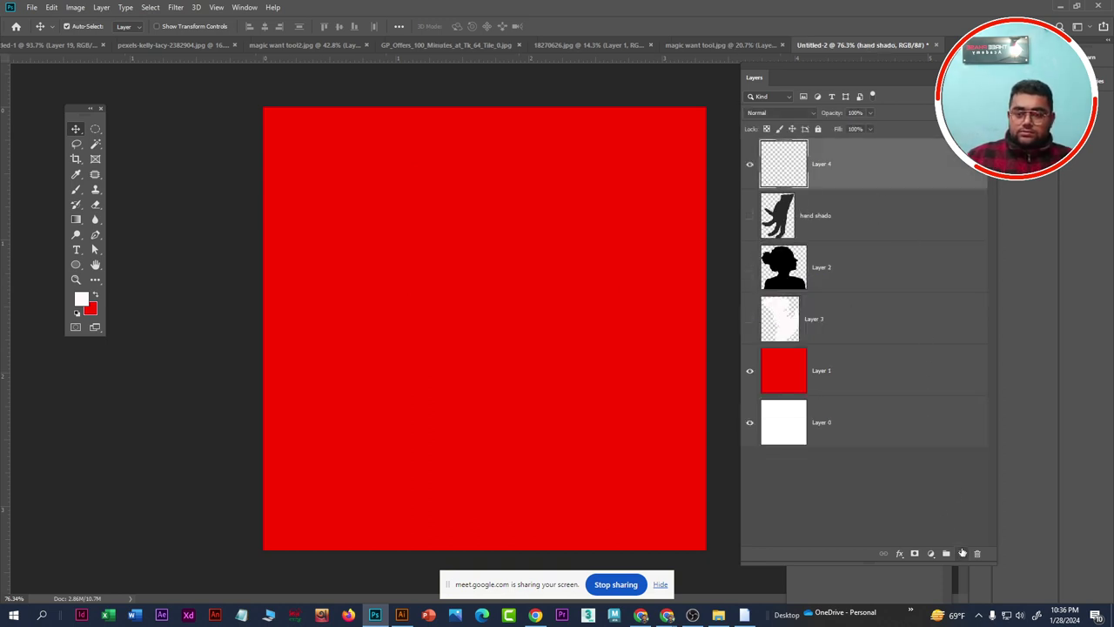
Draw a white-filled circle with the Elliptical Marquee and move it to the canvas centre
left_click(96, 129)
mouse_move(468, 312)
left_mouse_down()
mouse_move(629, 493)
mouse_move(696, 539)
left_mouse_up()
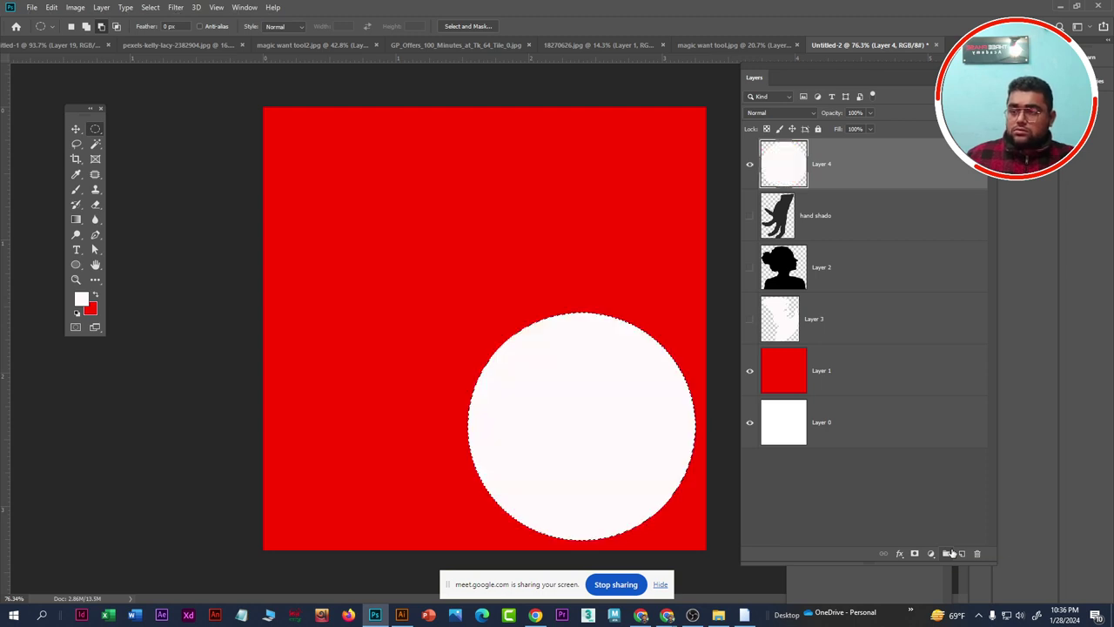
key("alt+BackSpace")
left_click(75, 129)
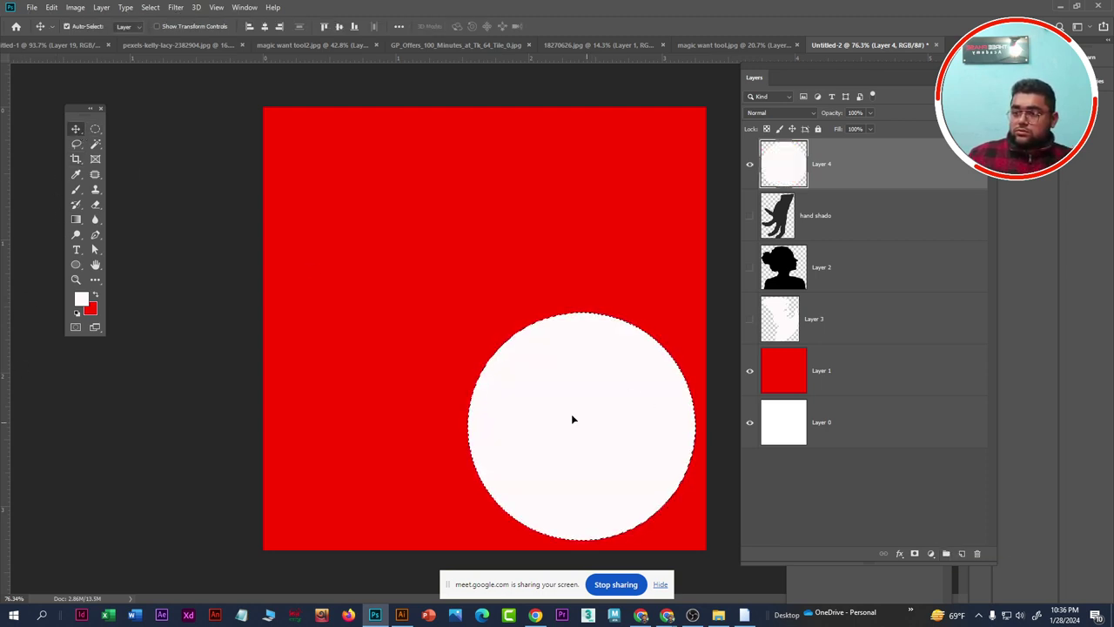
mouse_move(571, 413)
left_mouse_down()
mouse_move(493, 304)
mouse_move(517, 297)
left_mouse_up()
key("ctrl+d")
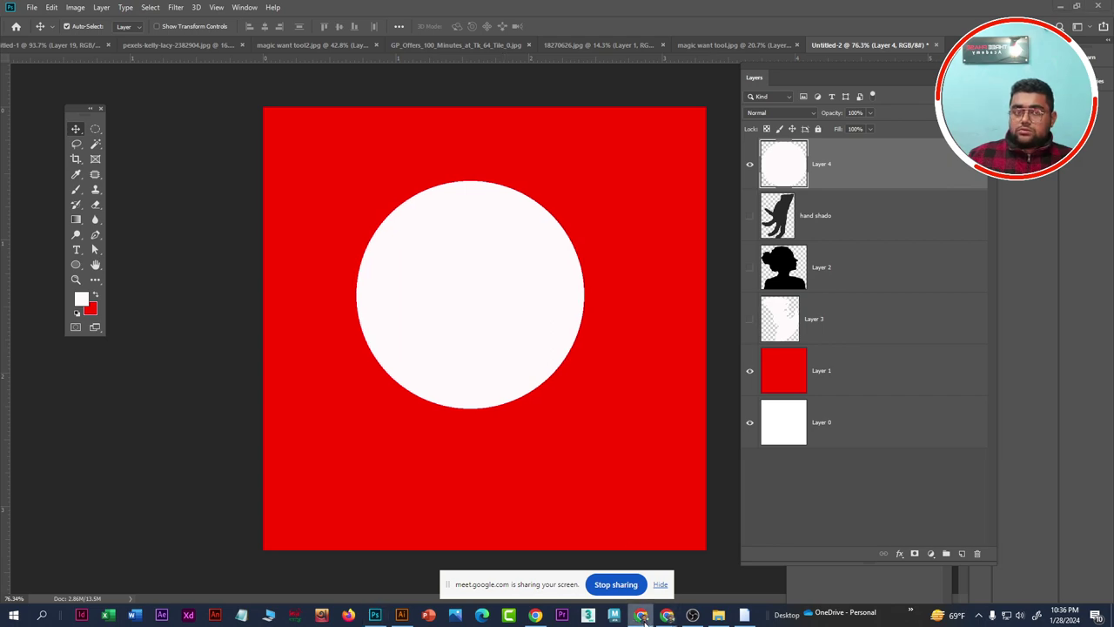
Run a Google Images search for 'tree shadow' in a new Chrome tab
mouse_move(641, 616)
left_click(709, 583)
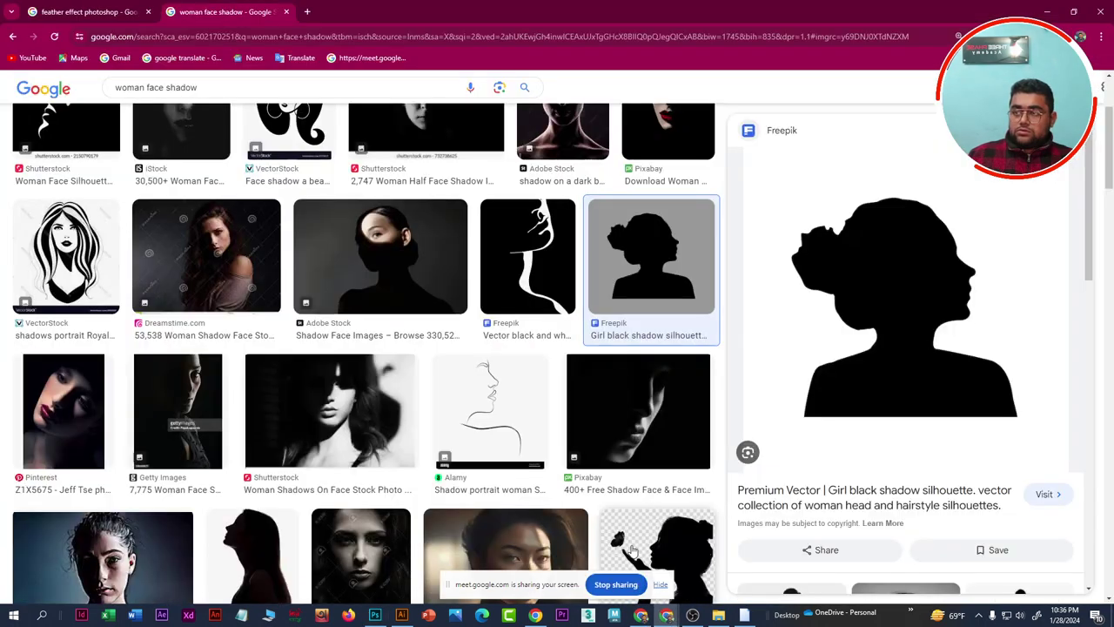
left_click(307, 11)
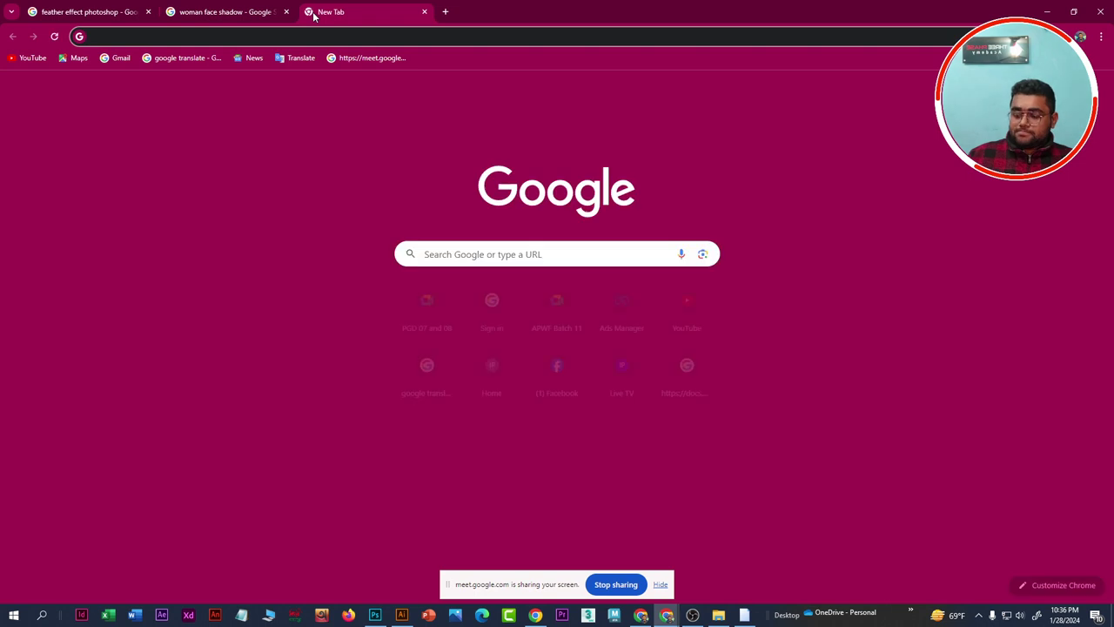
type("tree sh")
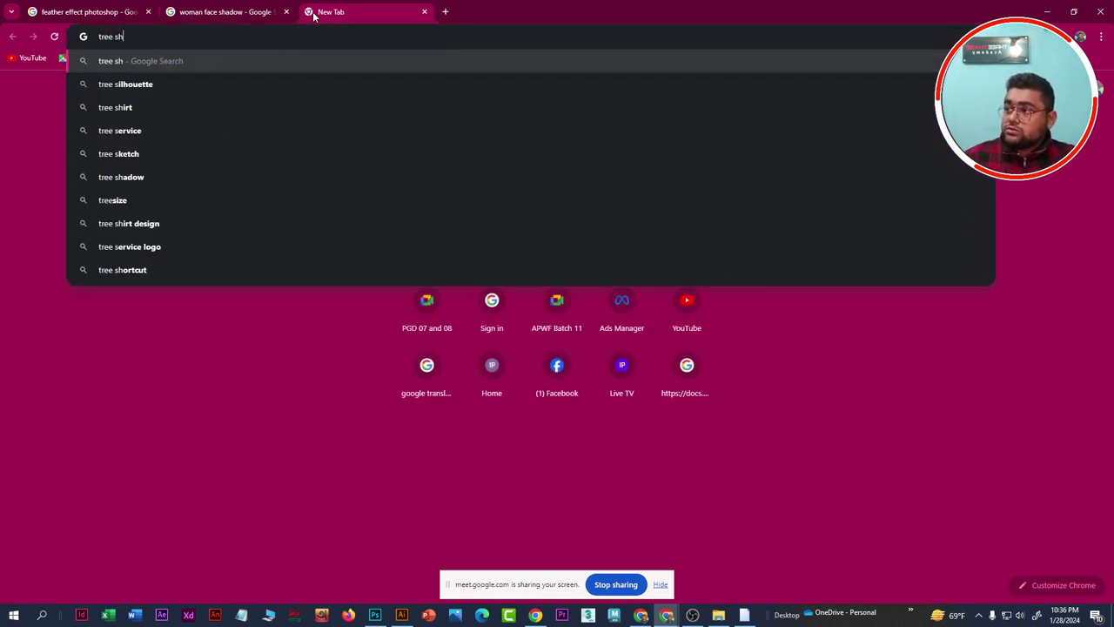
type("a")
key("Return")
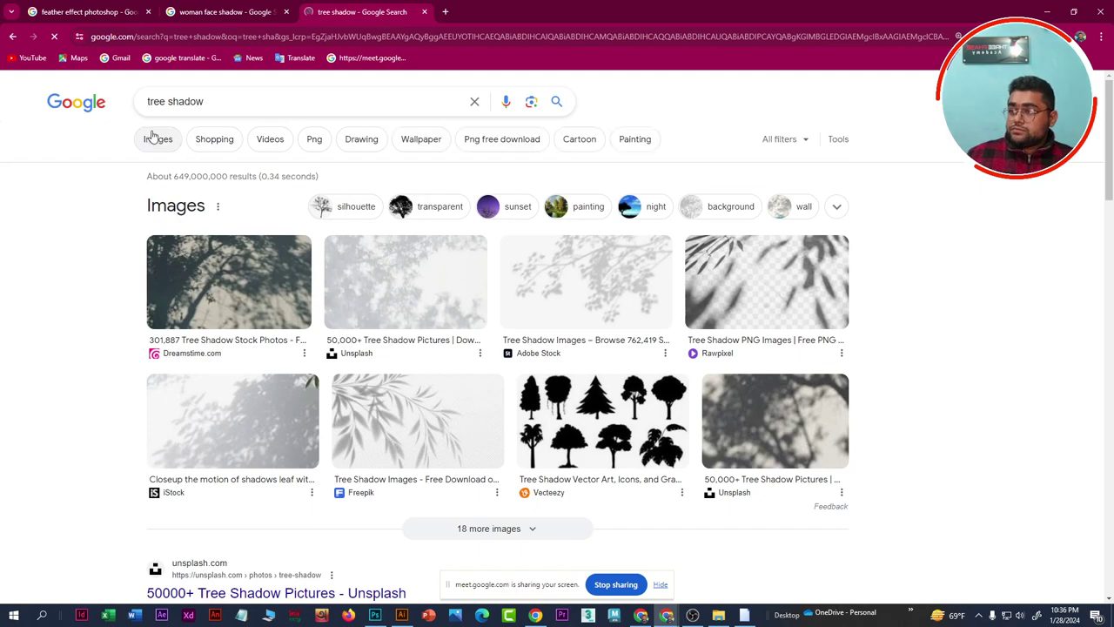
left_click(155, 138)
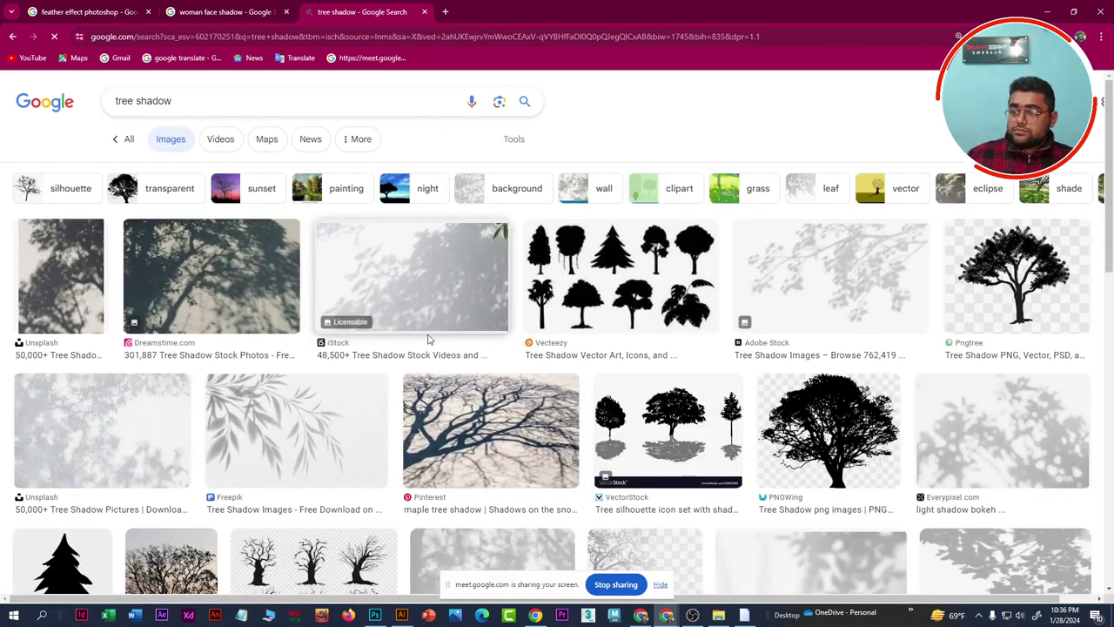
Browse the tree results to the PNGEgg bare tree with birds, leaving a blank new tab
scroll(430, 335, "down", 2)
scroll(430, 336, "down", 1)
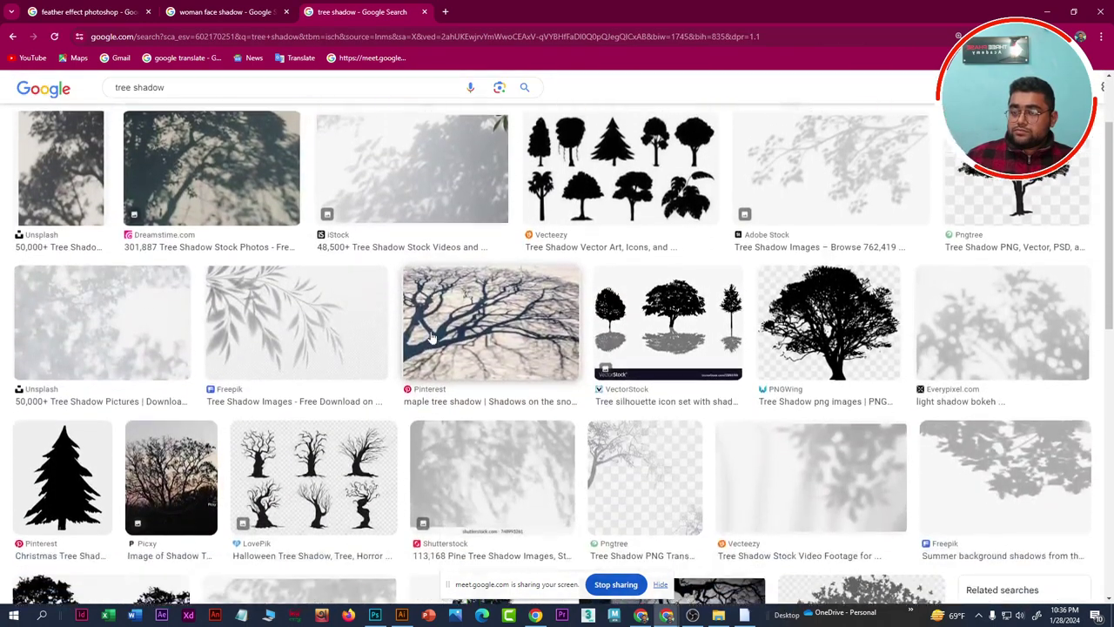
scroll(430, 336, "down", 3)
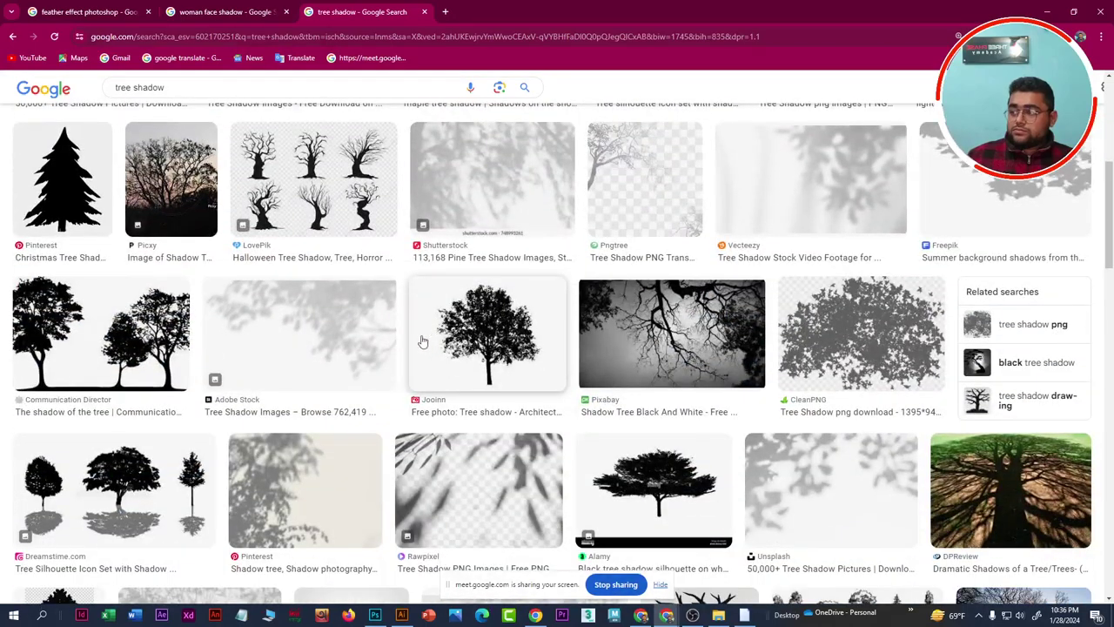
scroll(418, 341, "down", 1)
scroll(416, 342, "down", 2)
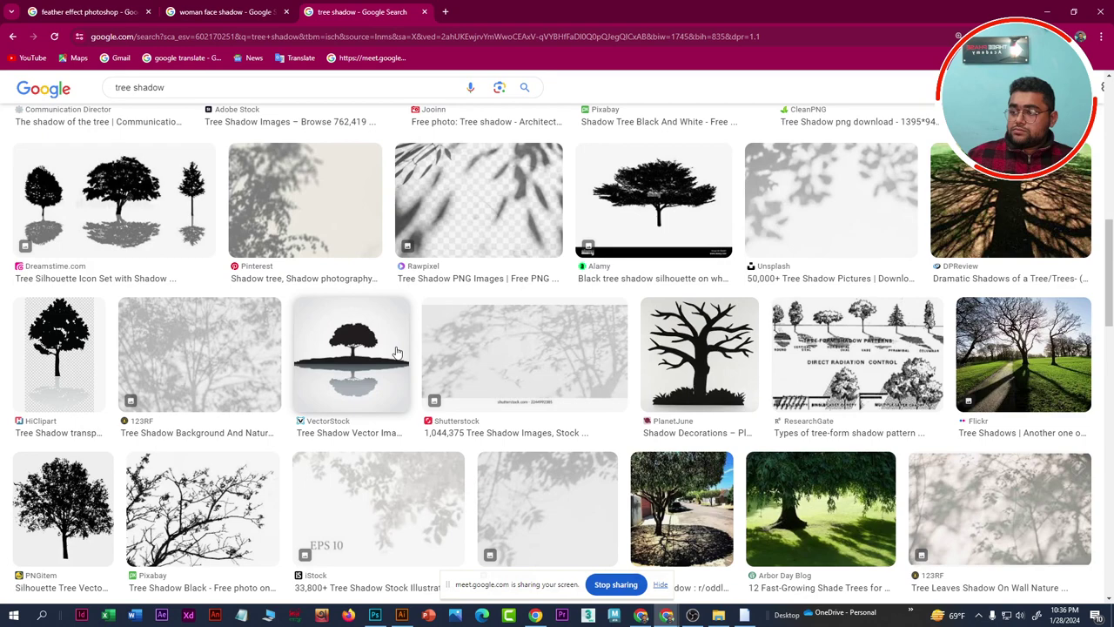
left_click(56, 349)
scroll(427, 398, "down", 3)
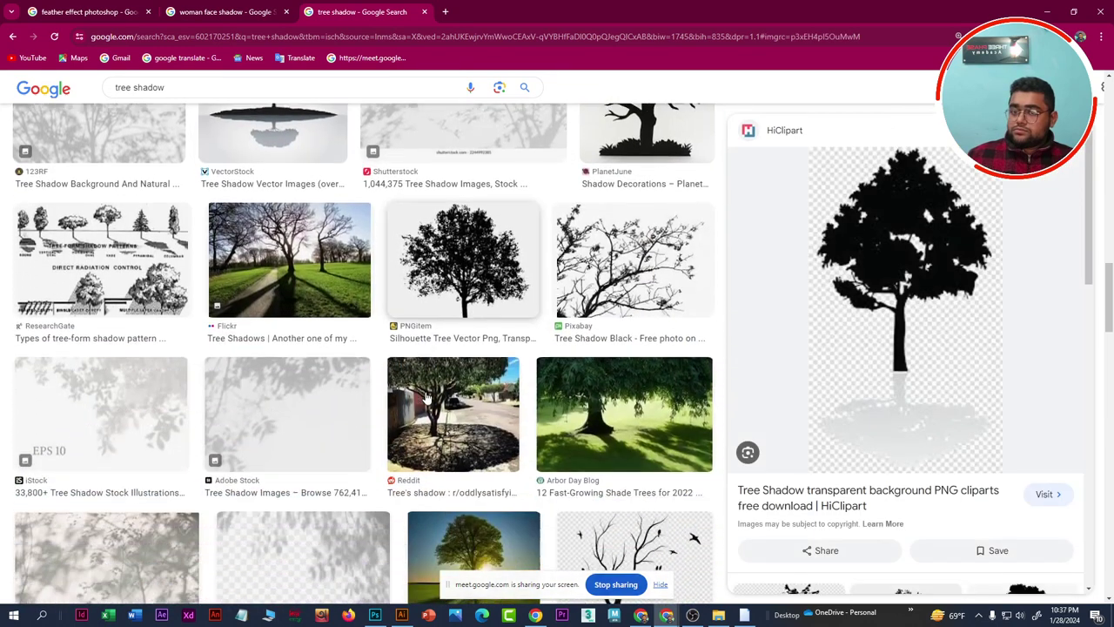
left_click(467, 236)
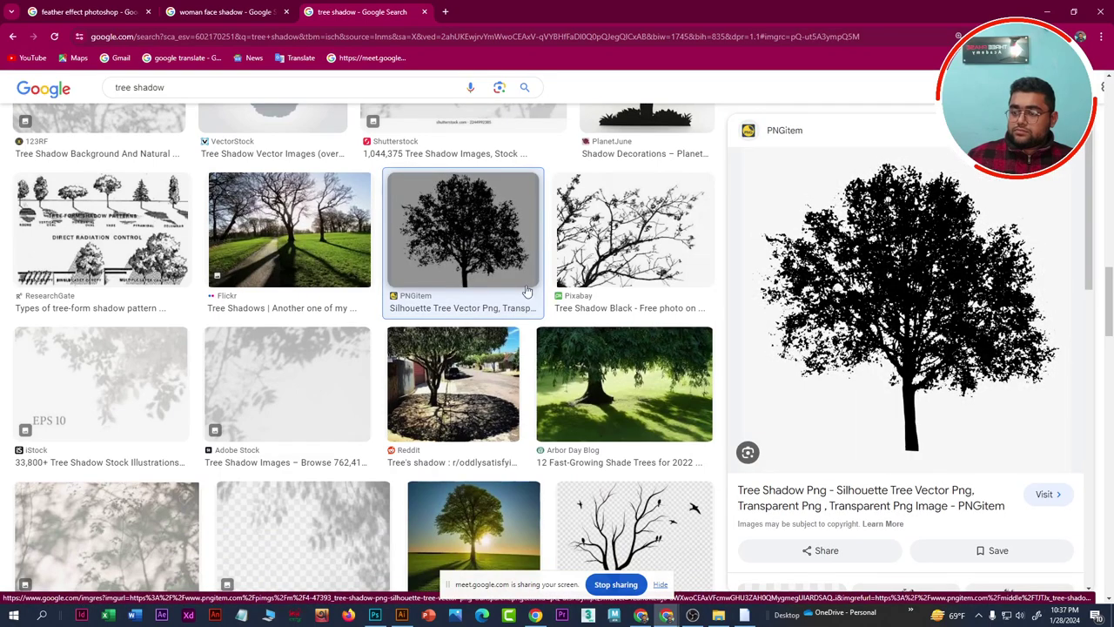
scroll(527, 291, "down", 2)
left_click(635, 418)
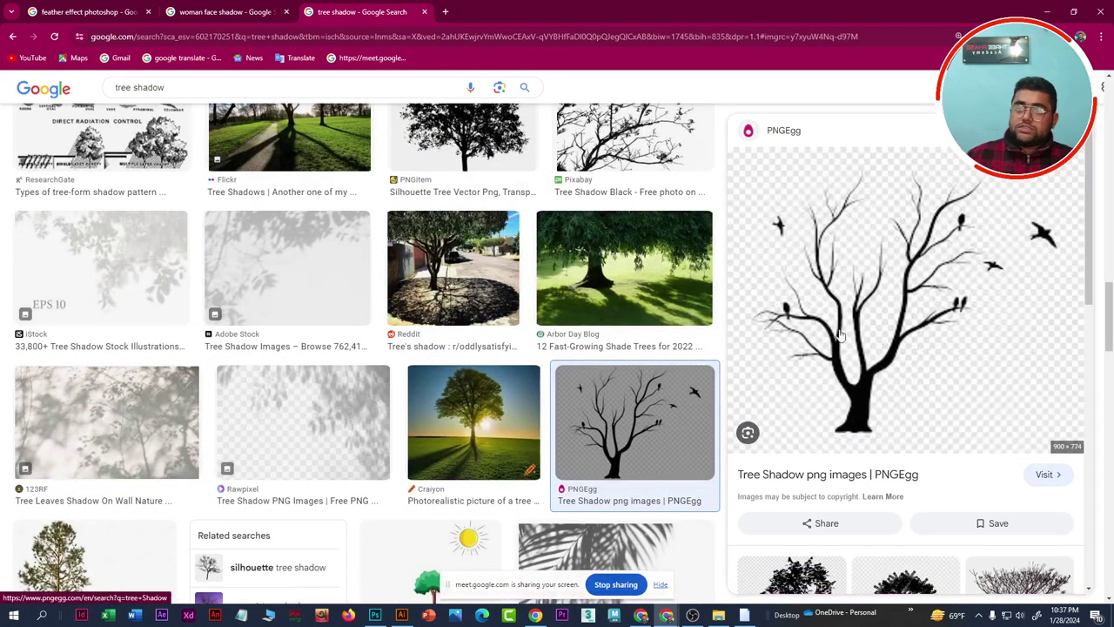
right_click(880, 303)
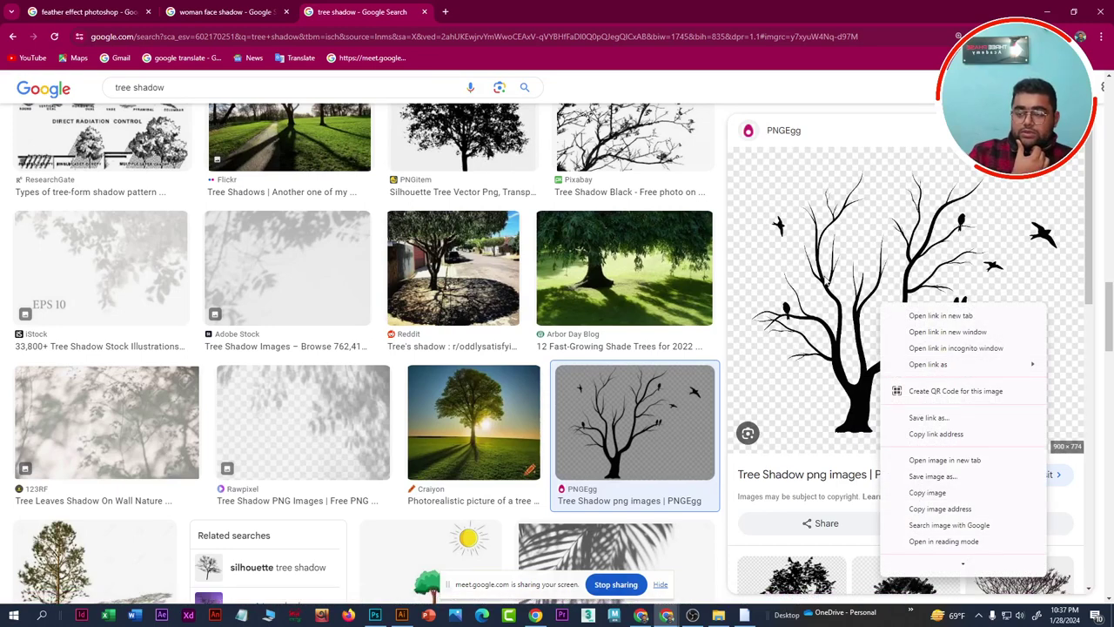
left_click(721, 352)
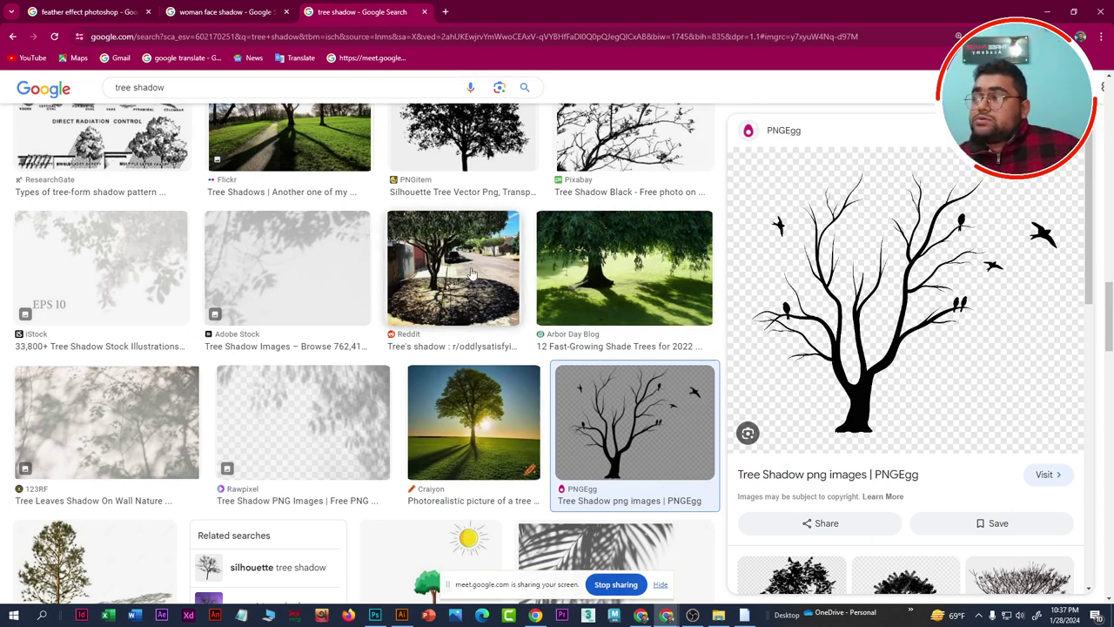
left_click(446, 13)
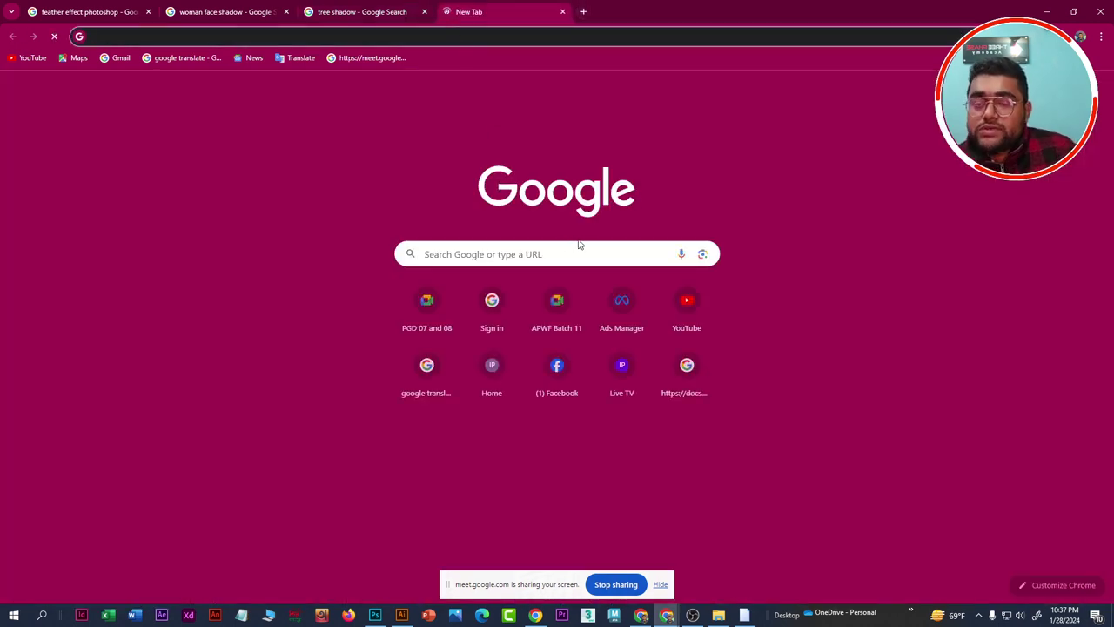
Search Google in the new tab for 'buger png image'
left_click(376, 618)
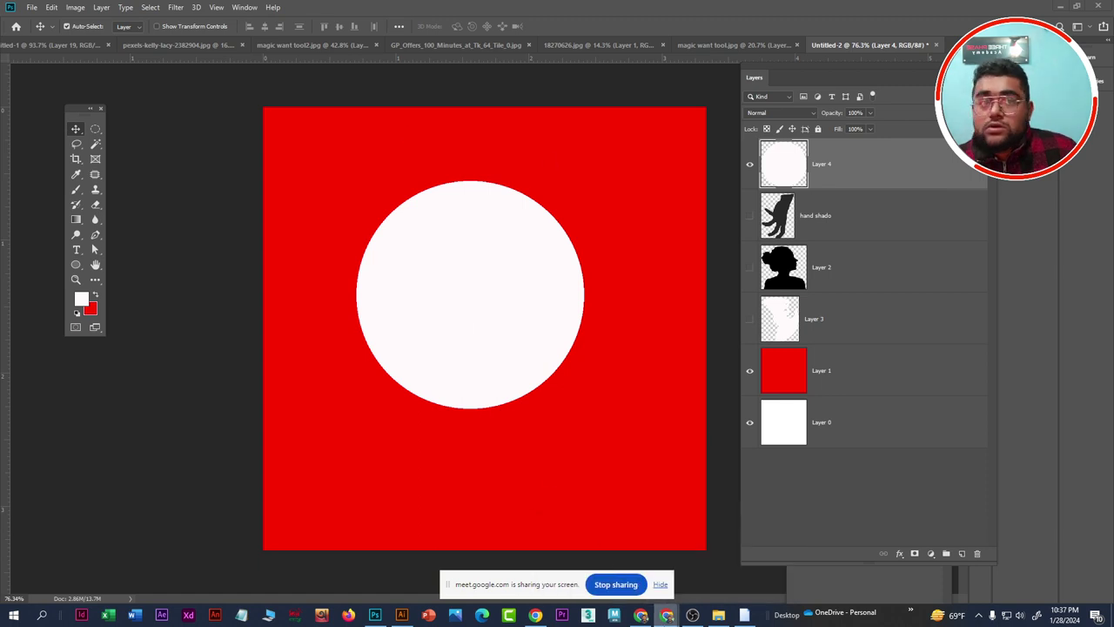
mouse_move(667, 615)
left_click(741, 569)
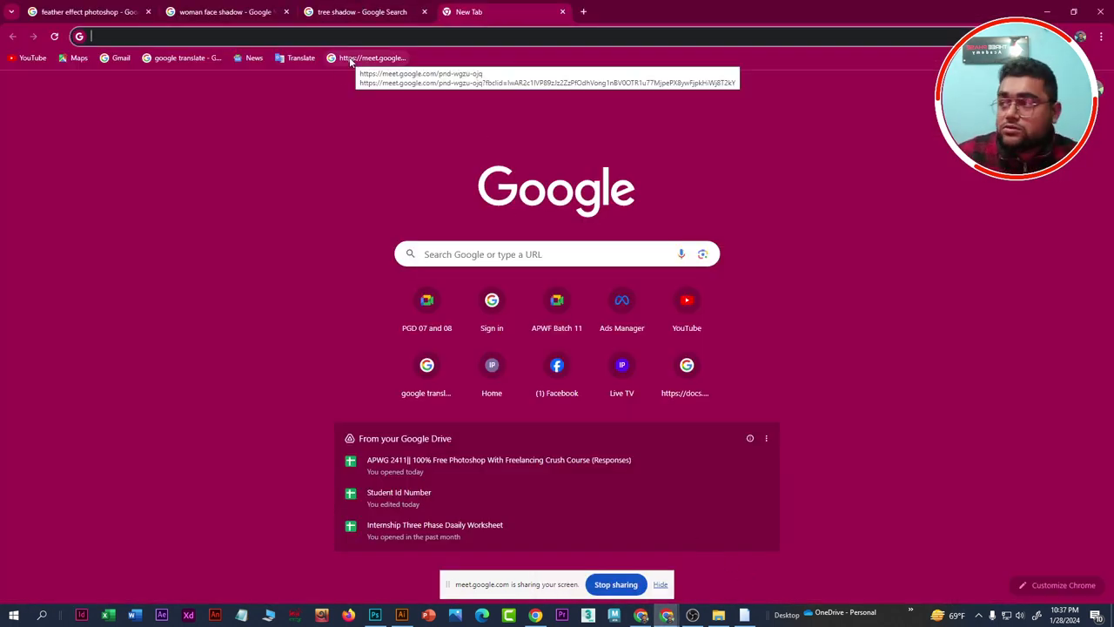
type("buger")
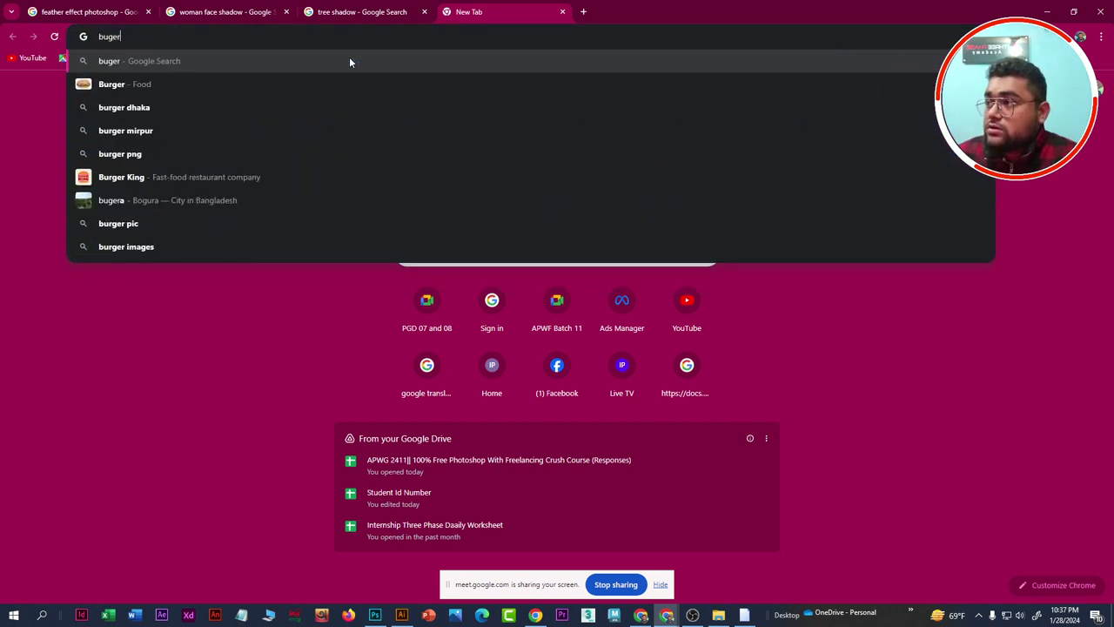
type(" i")
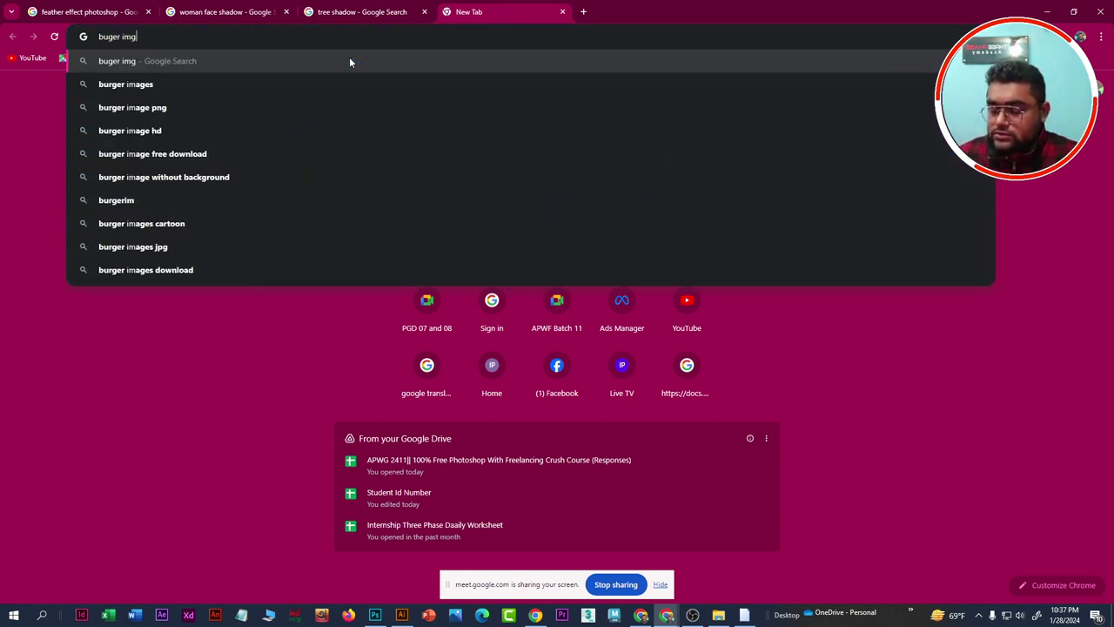
key("BackSpace")
type("p")
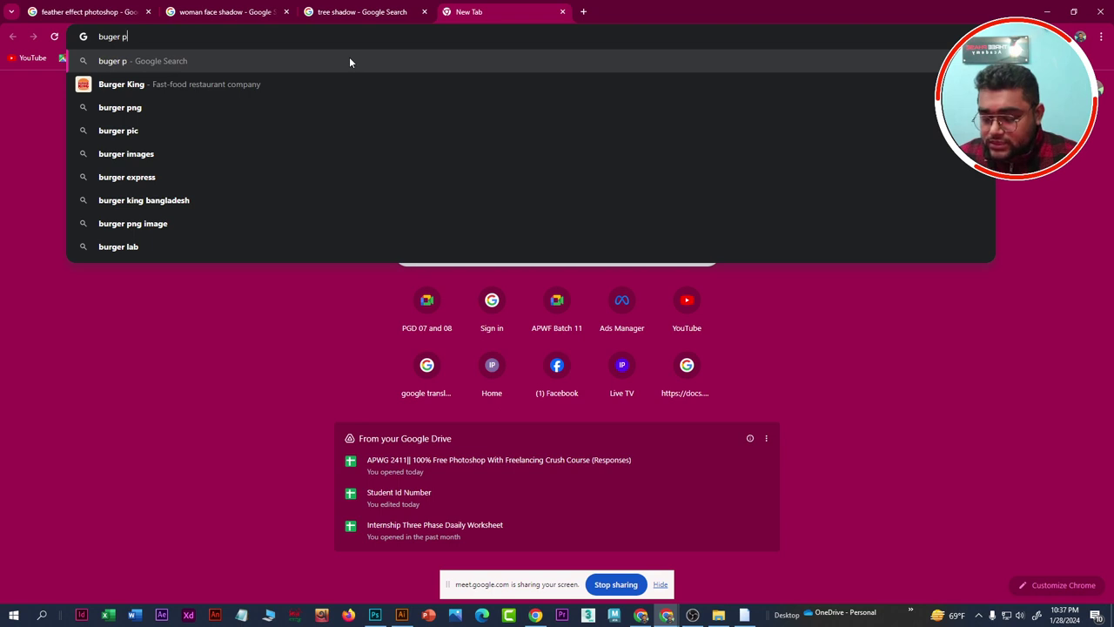
type("ng image")
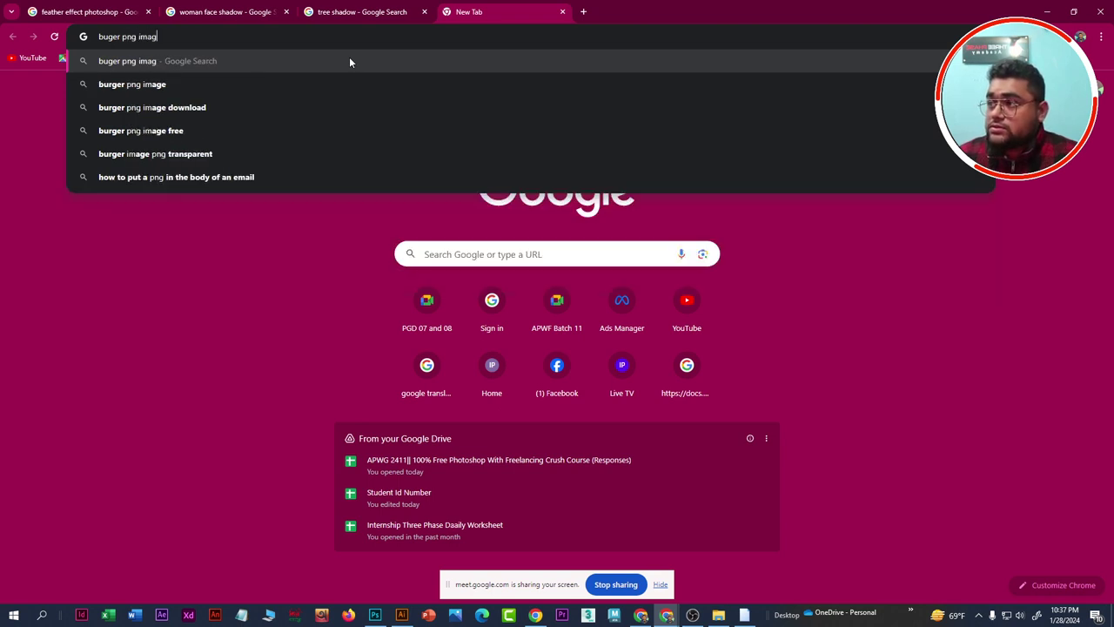
key("Return")
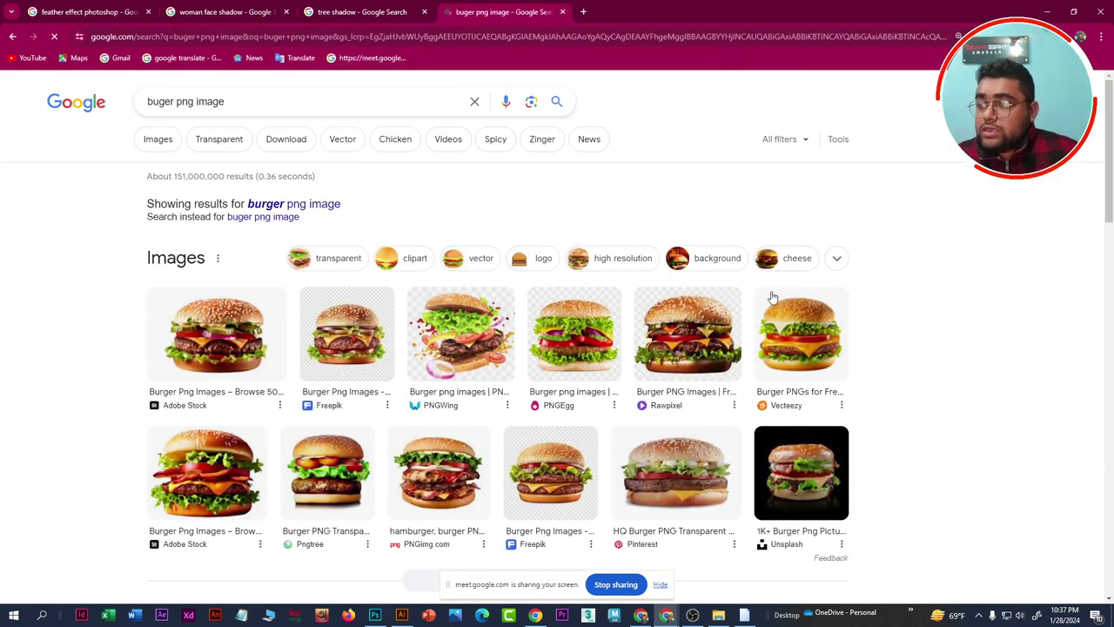
Save the PNGimg.com hamburger as 'pngimg.com - burger_sandwich_PNG4135.png'
scroll(891, 315, "down", 1)
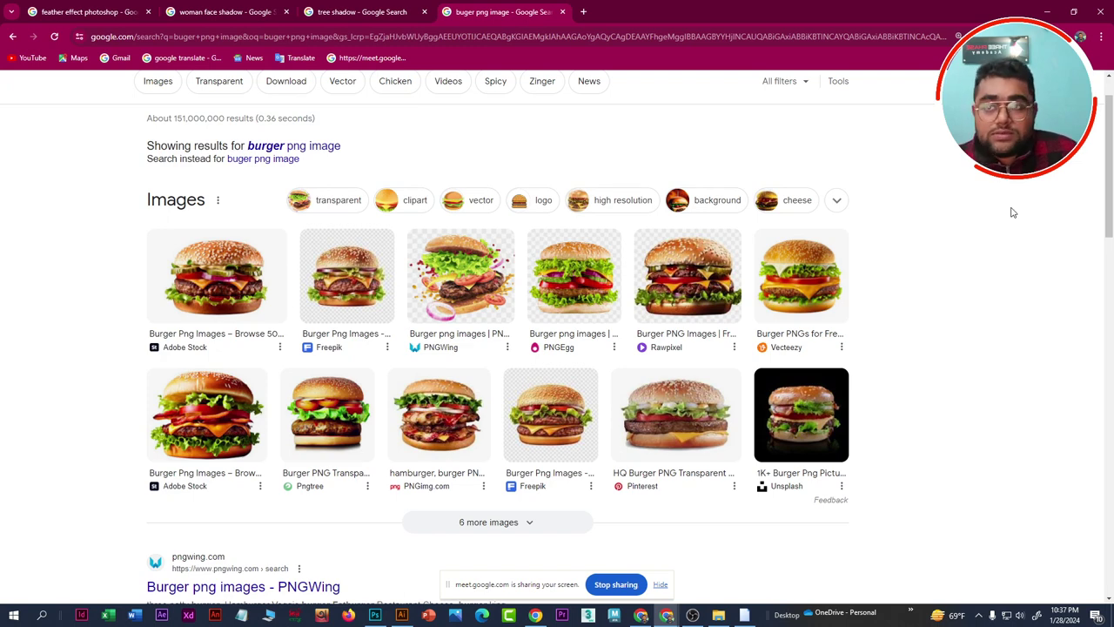
left_click(222, 273)
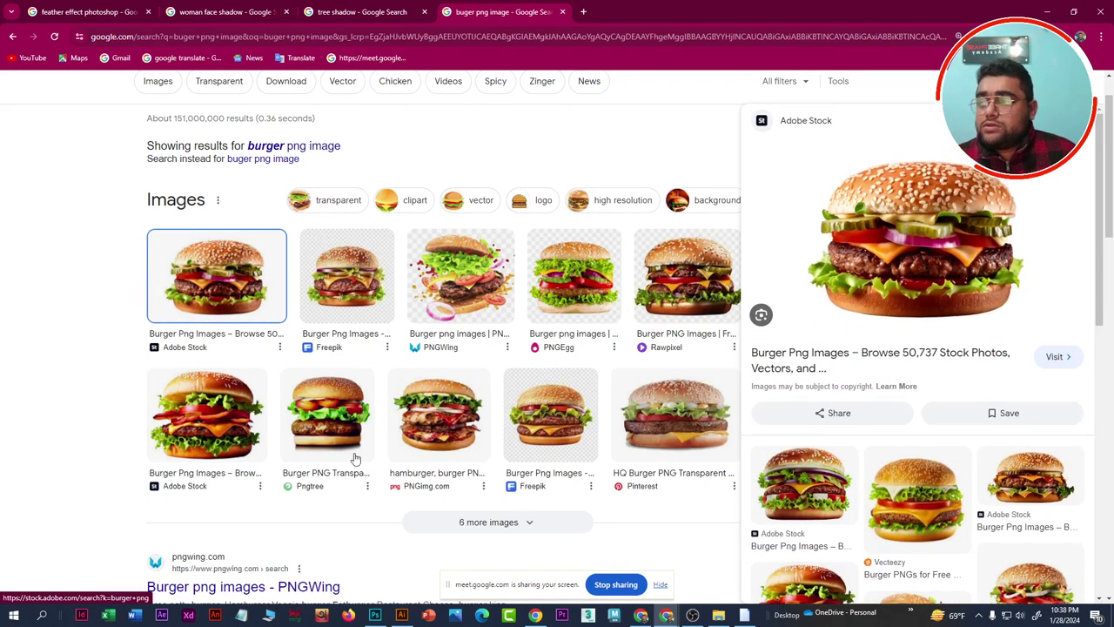
left_click(442, 420)
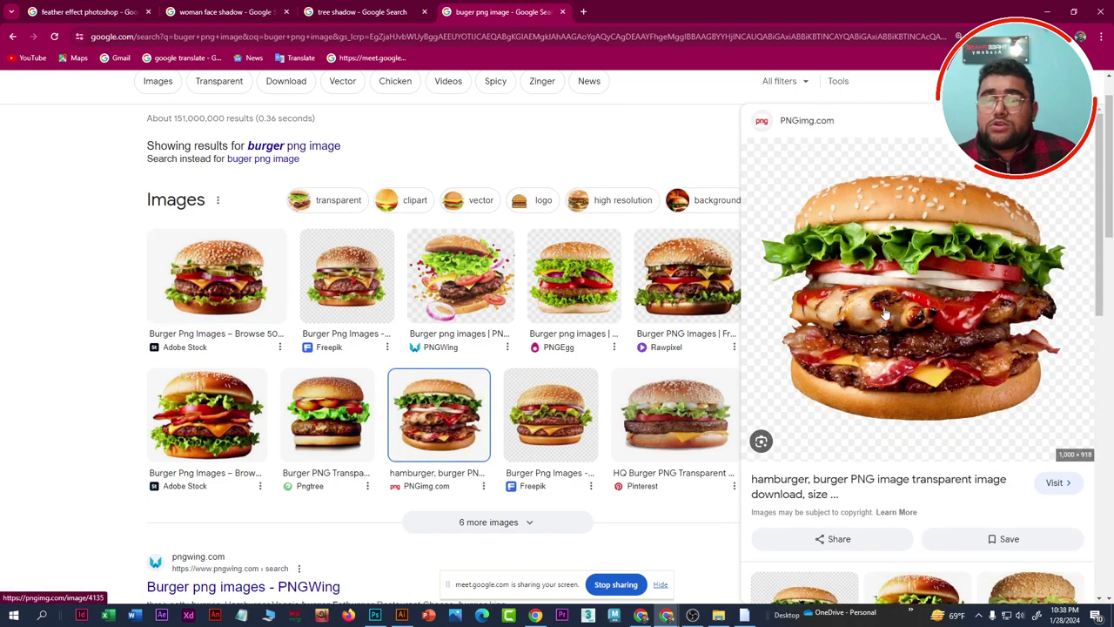
right_click(898, 224)
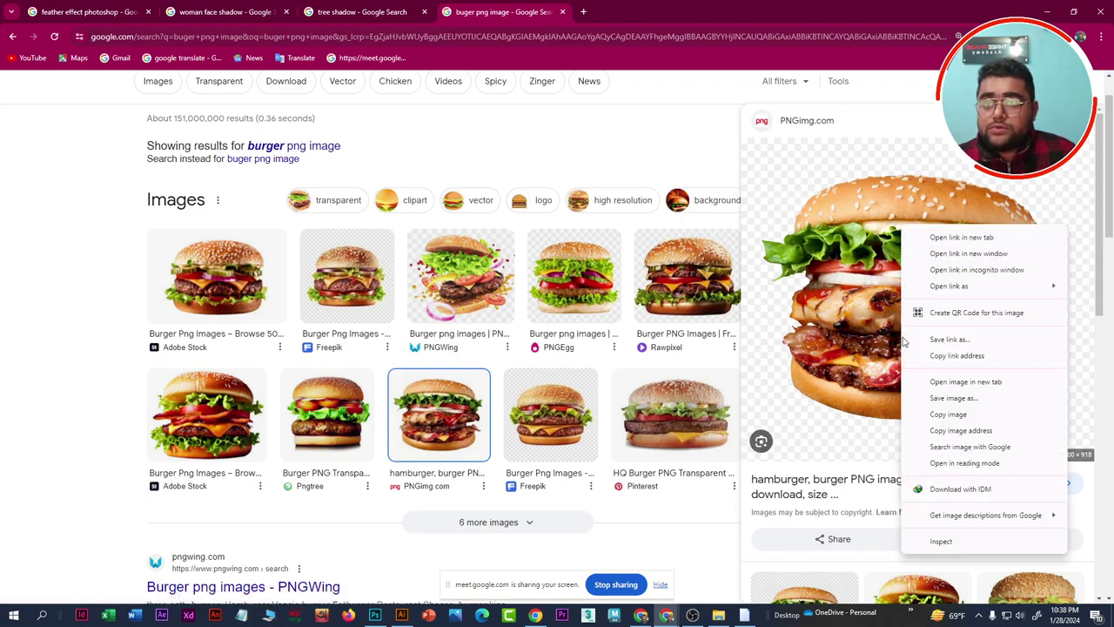
left_click(949, 400)
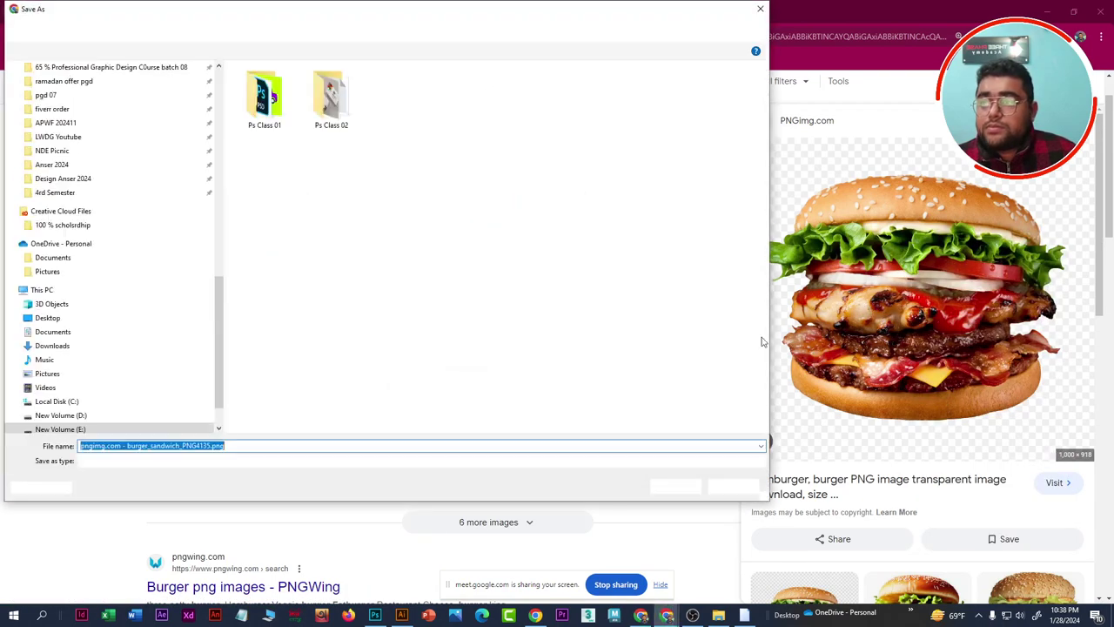
left_click(675, 487)
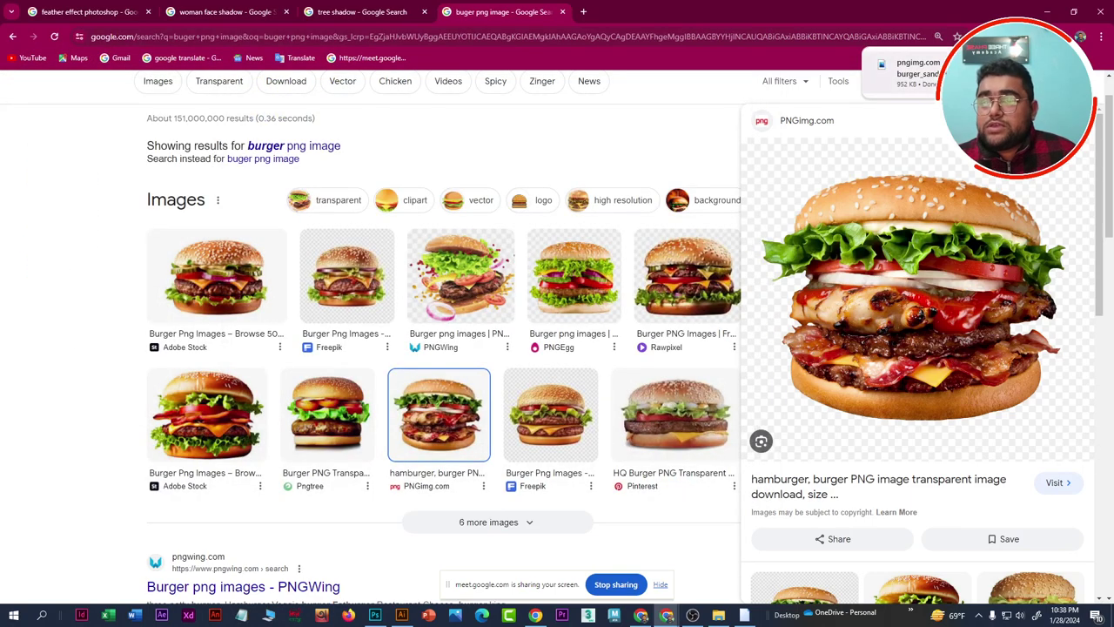
Place the downloaded hamburger PNG on the poster and nudge it slightly down-left
scroll(448, 517, "up", 2)
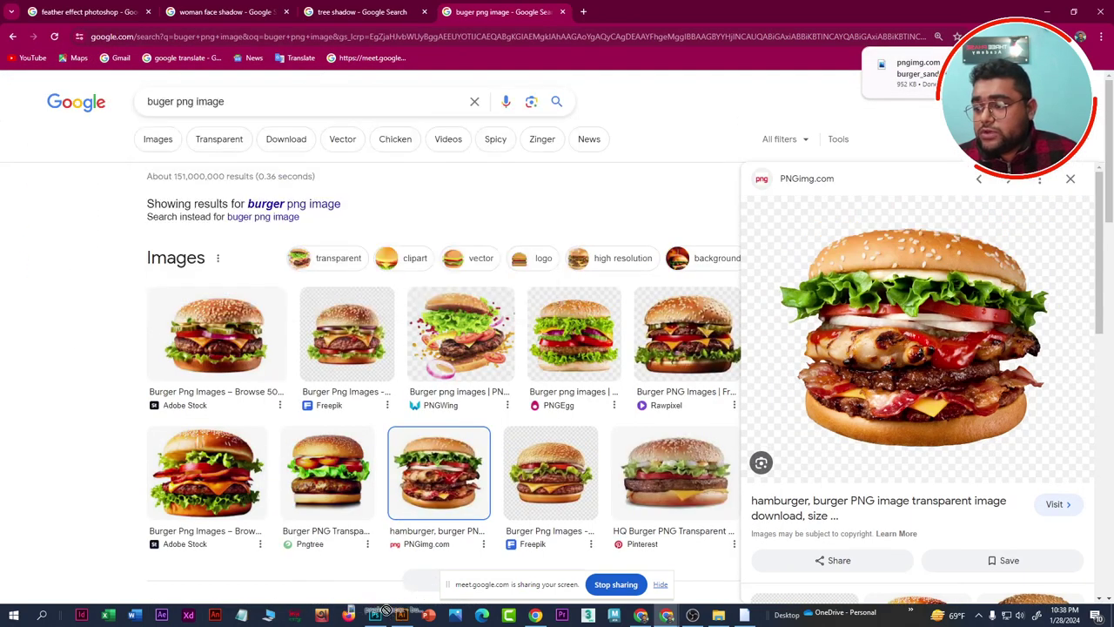
left_click(374, 615)
mouse_move(451, 306)
left_mouse_down()
mouse_move(451, 295)
mouse_move(476, 304)
left_mouse_up()
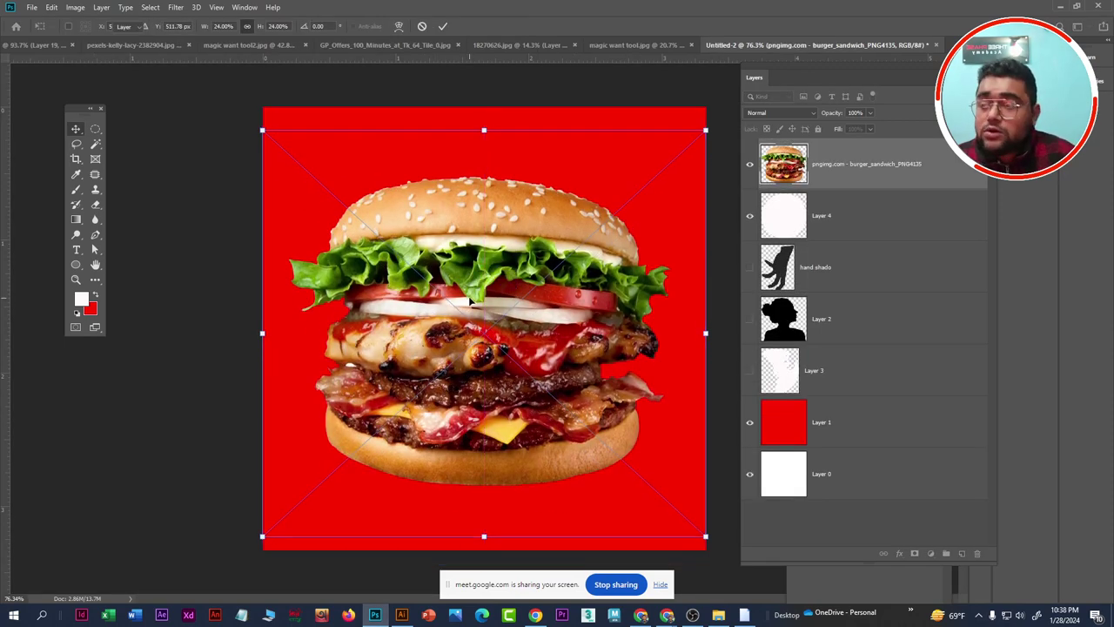
key("Return")
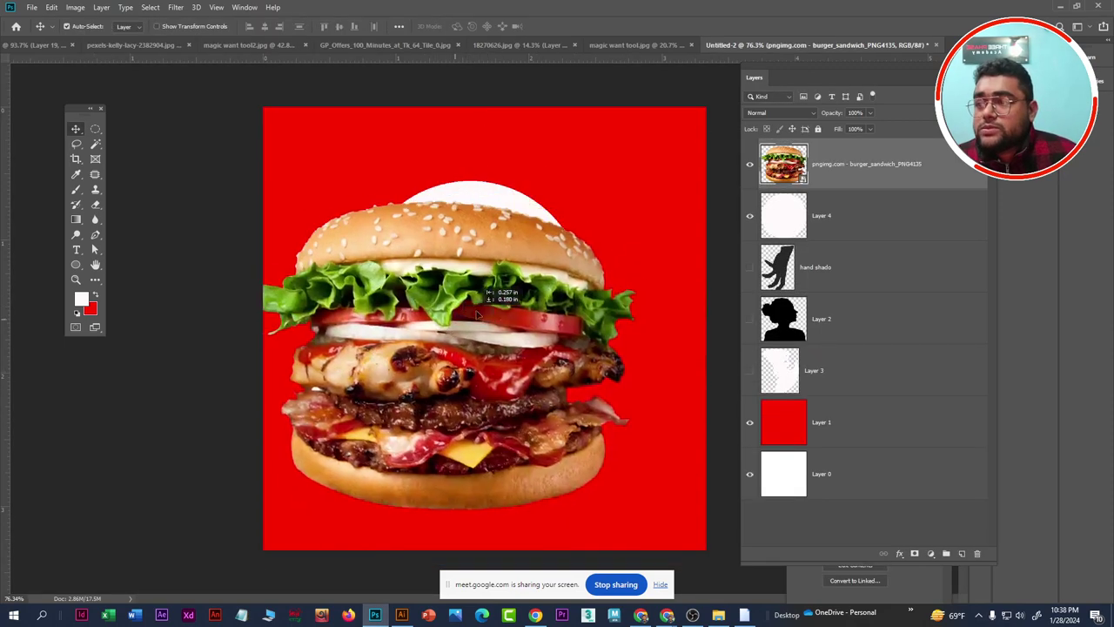
left_click_drag(448, 373, 439, 382)
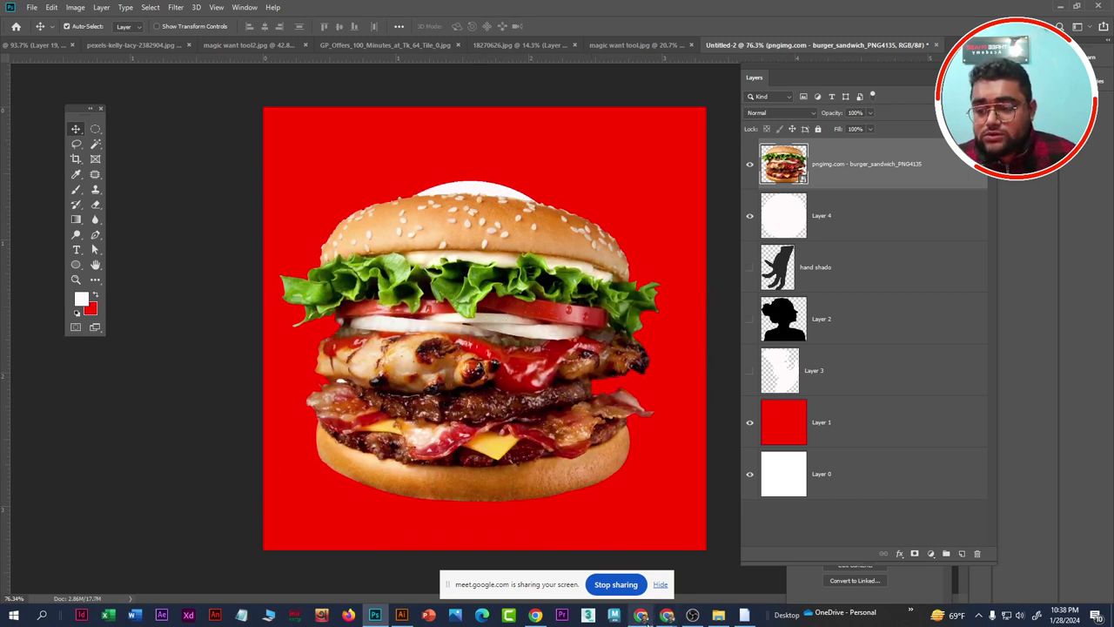
mouse_move(641, 615)
left_click(705, 572)
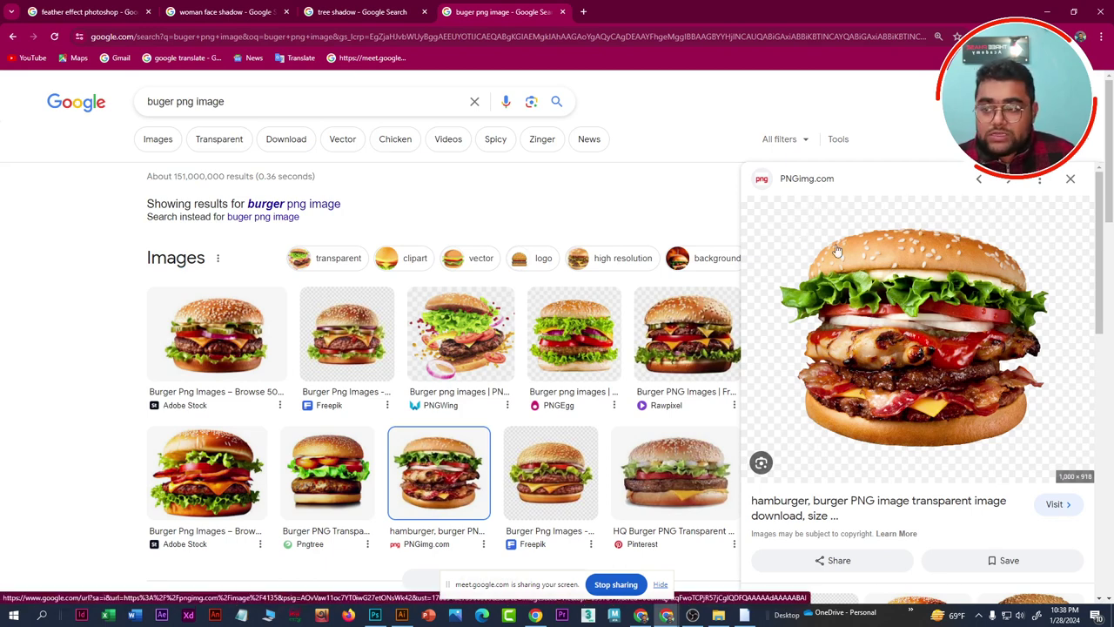
Save the PNGWing exploding burger as png-transparent-burger-hamburger-thumbnail.png and drag it onto the poster
left_click(1072, 180)
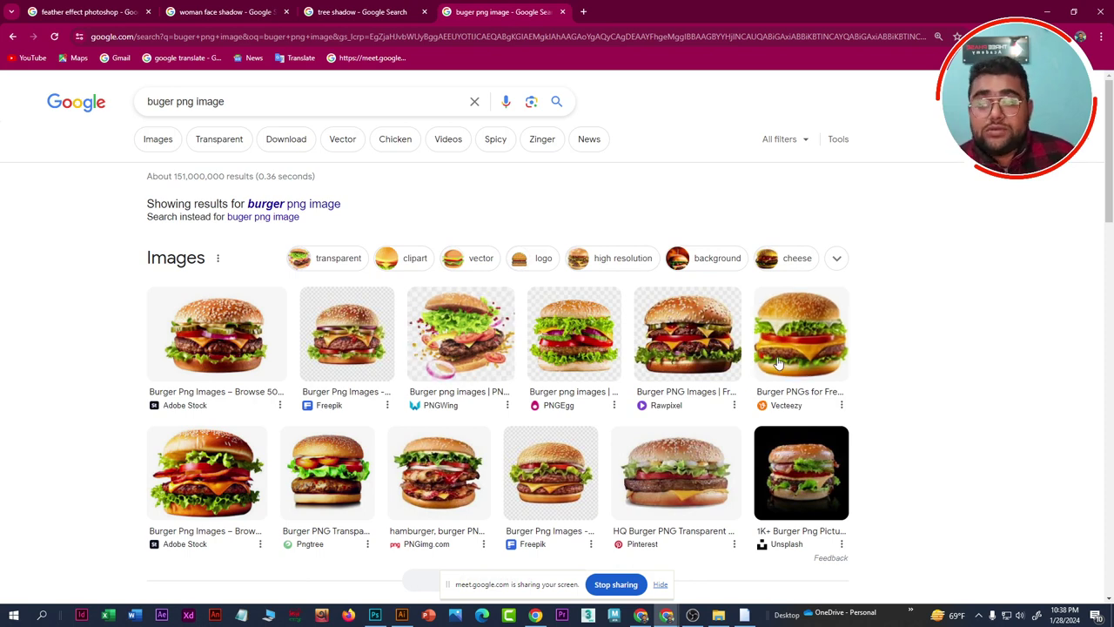
left_click(426, 492)
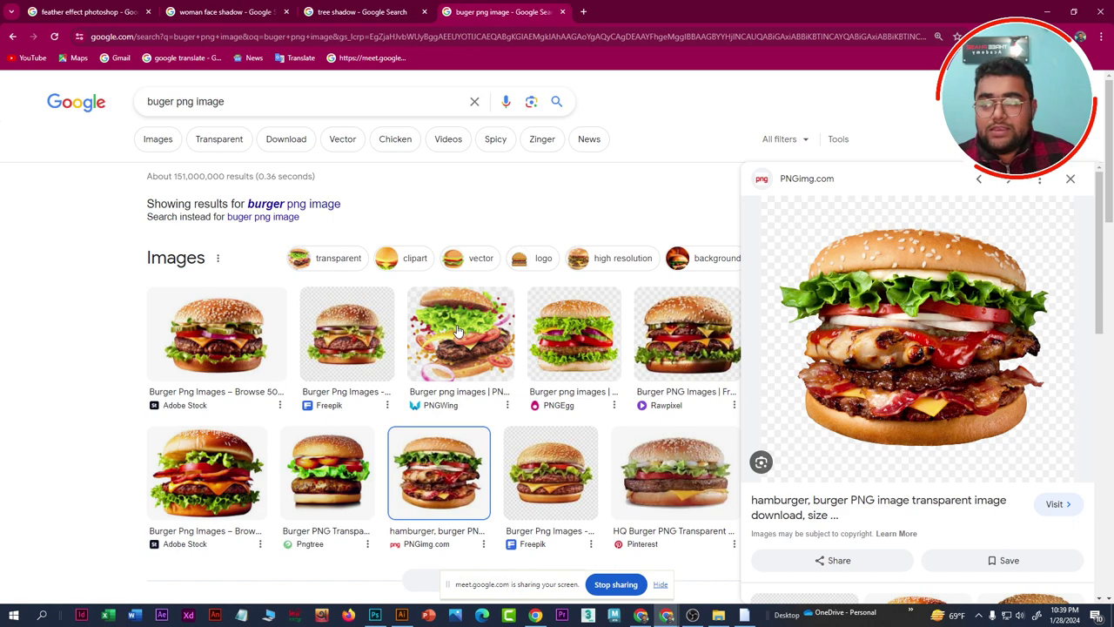
left_click(451, 327)
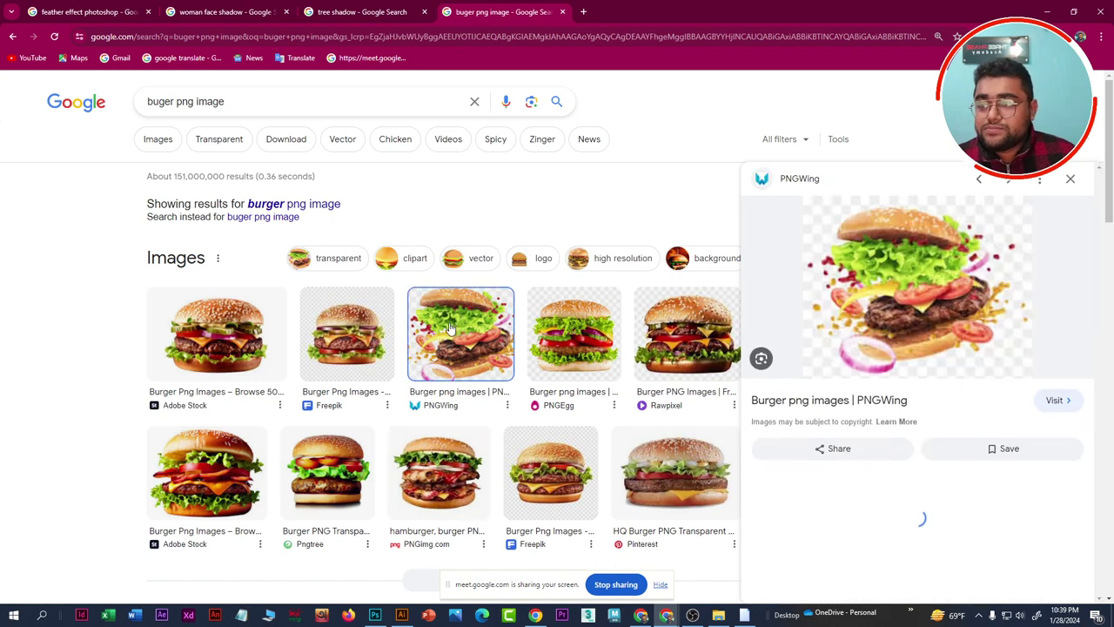
right_click(905, 256)
left_click(957, 445)
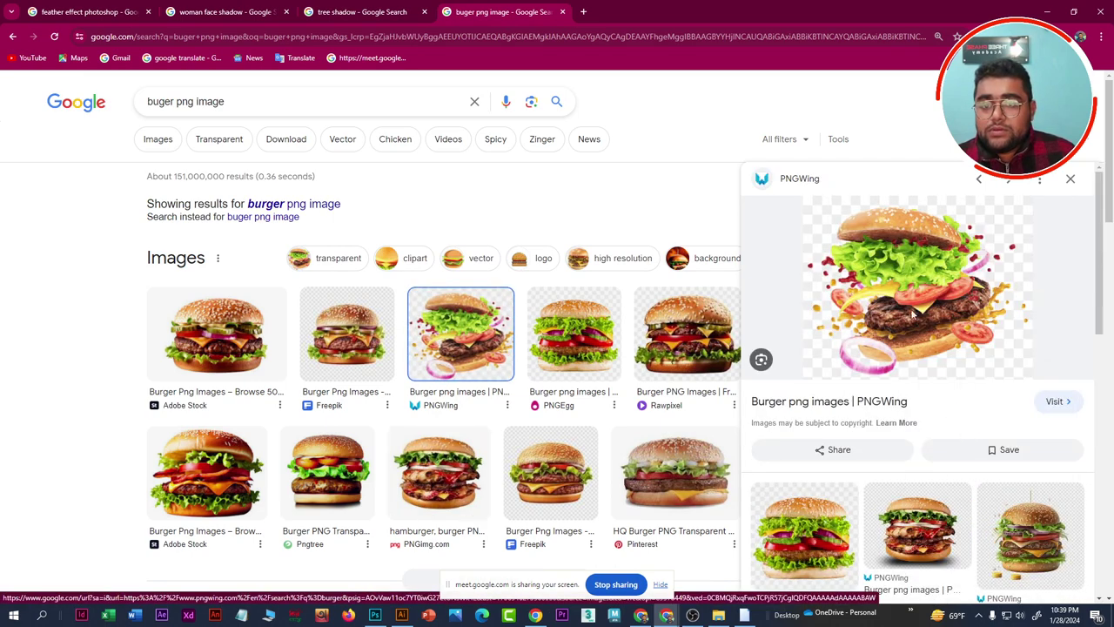
key("Return")
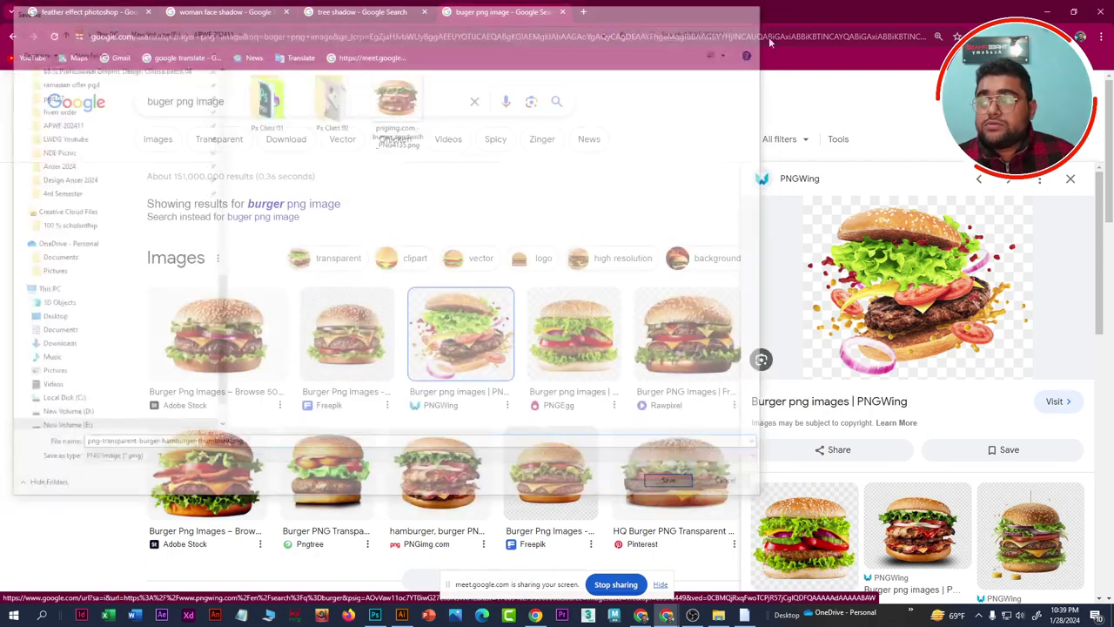
right_click(897, 259)
left_click(946, 432)
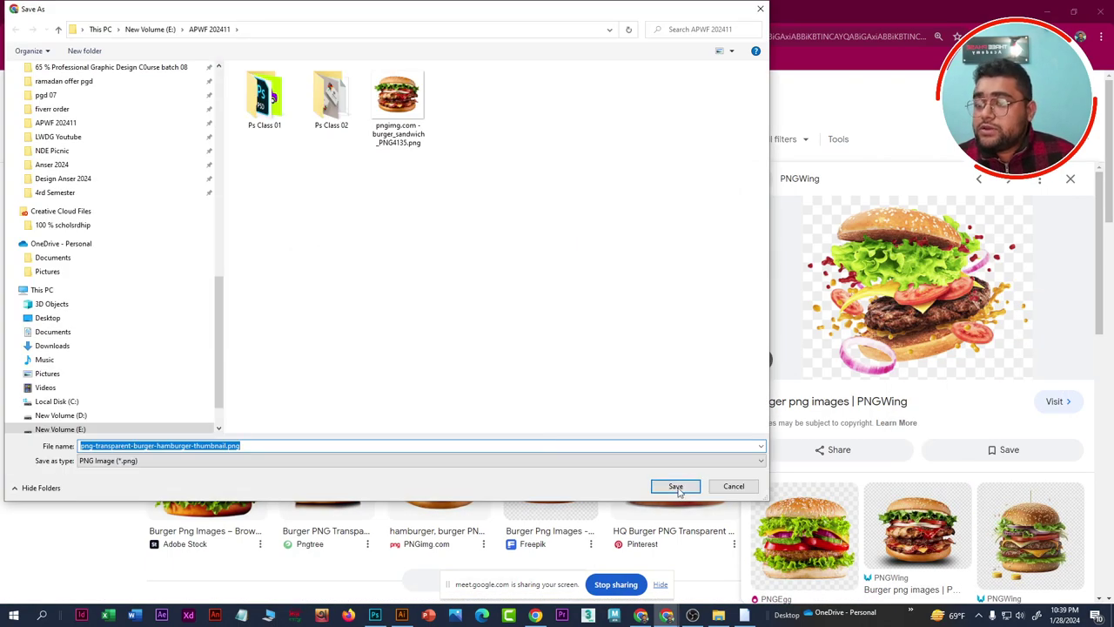
left_click(677, 487)
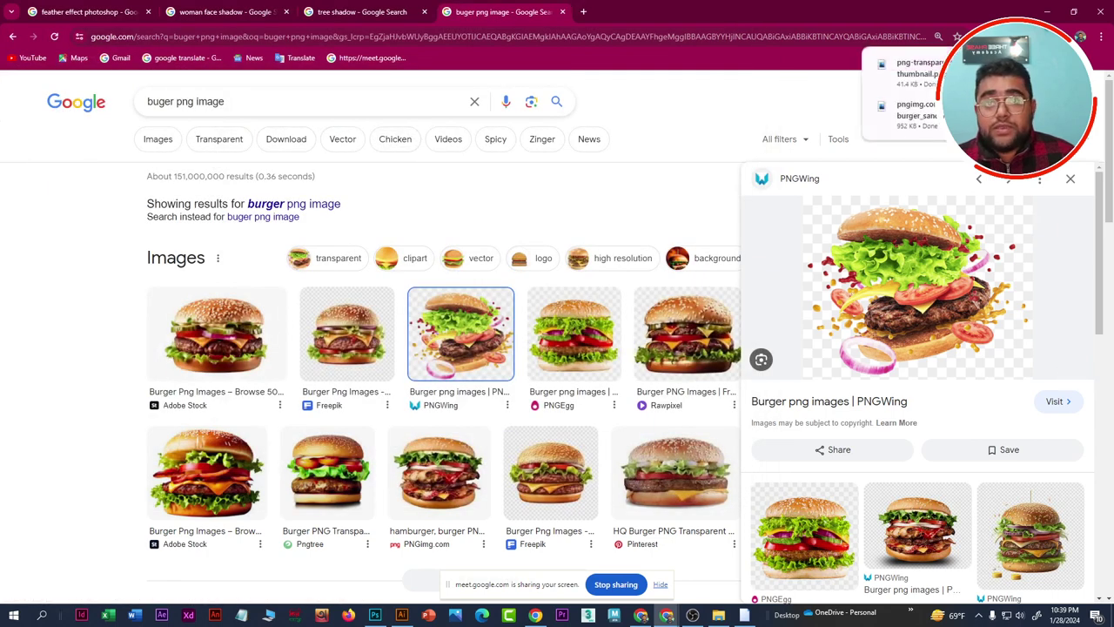
left_click_drag(914, 108, 485, 345)
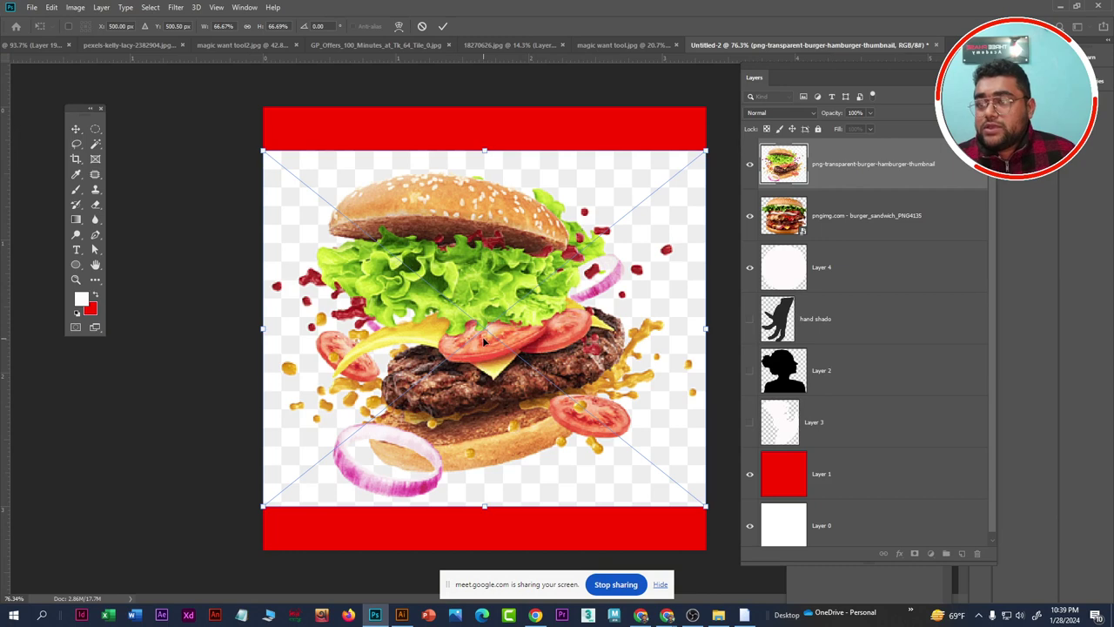
Commit the placed PNGWing burger, then delete that layer
key("Return")
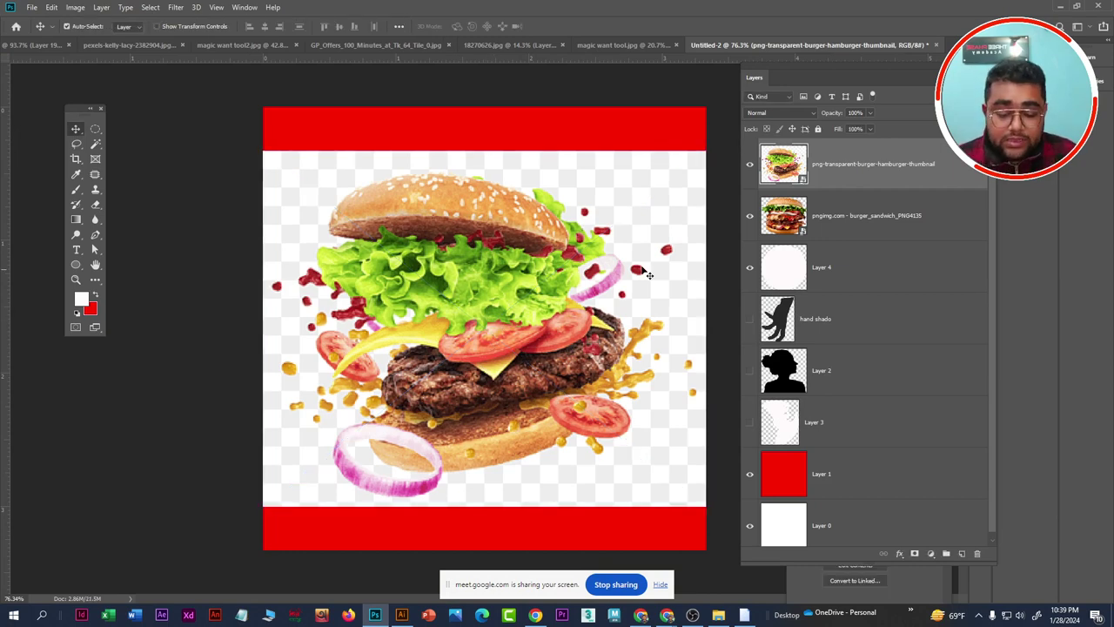
key("Delete")
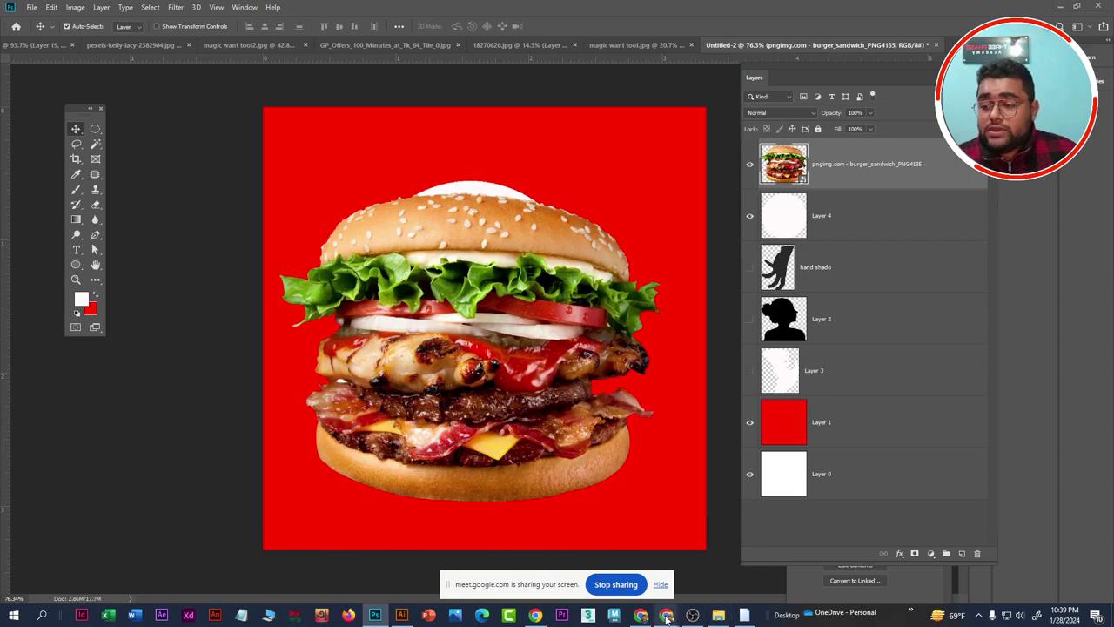
left_click(723, 564)
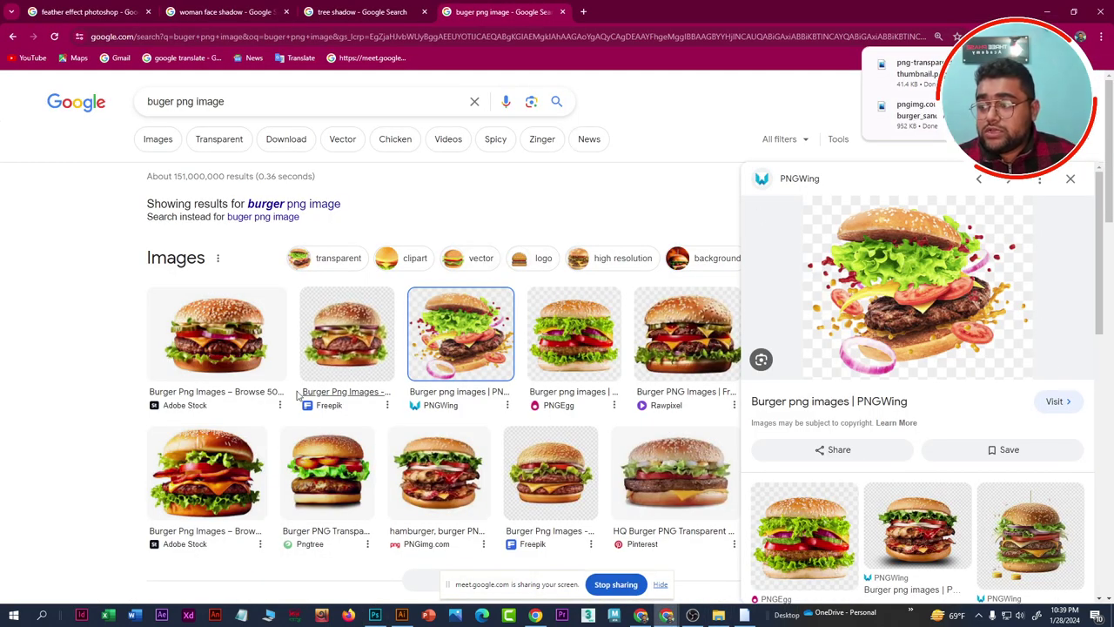
Compare the Pngtree, Pinterest and Adobe Stock burger previews and load more results
scroll(322, 470, "down", 3)
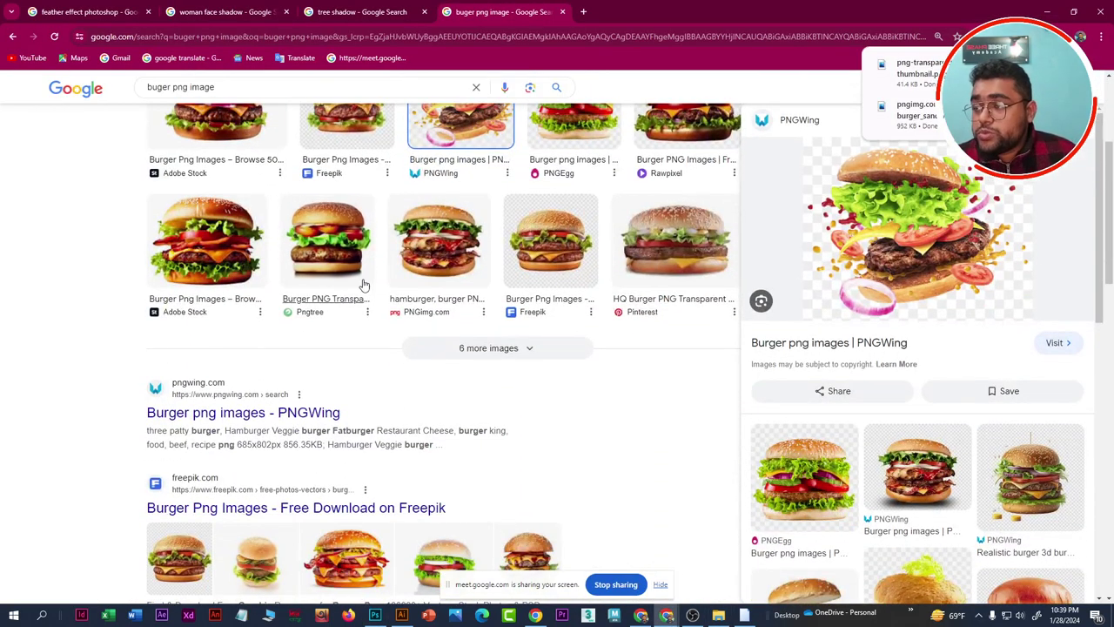
scroll(377, 433, "up", 2)
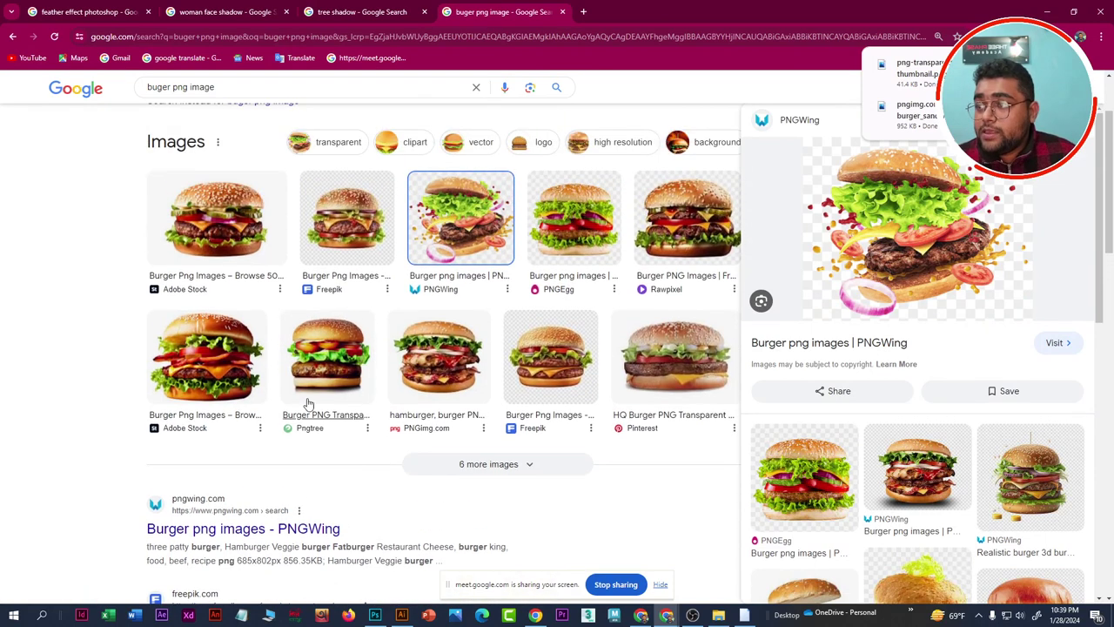
left_click(355, 370)
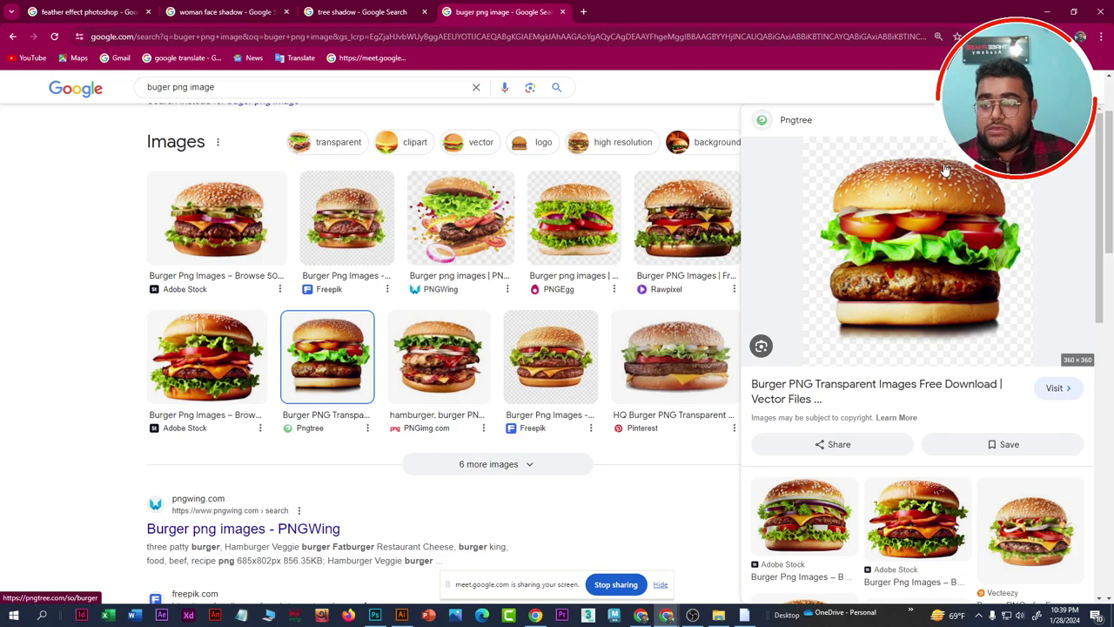
left_click(702, 361)
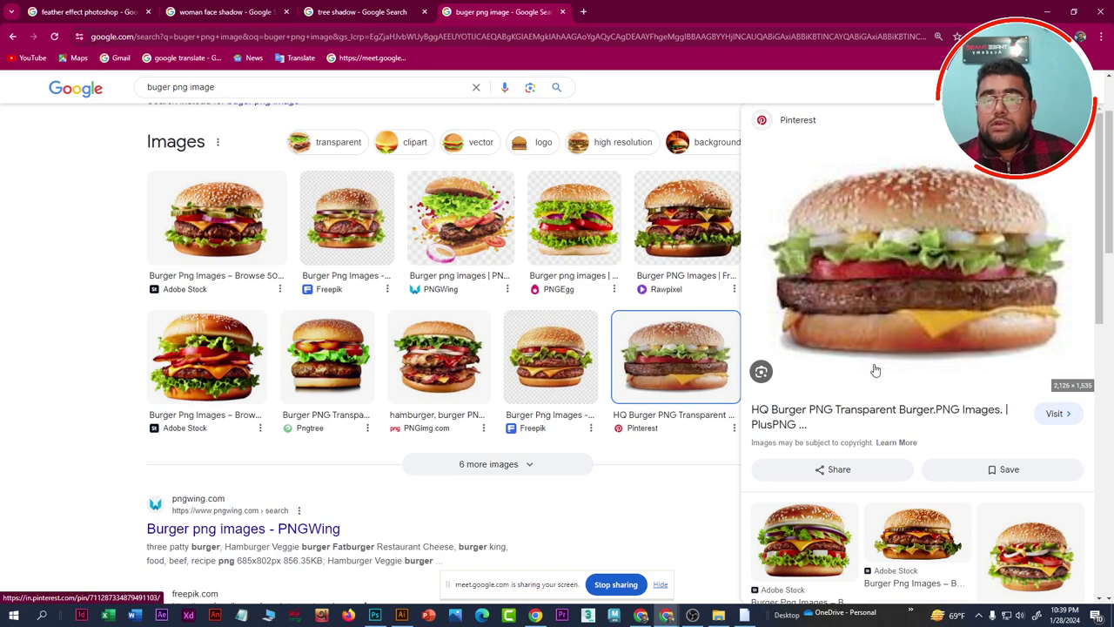
scroll(608, 308, "down", 1)
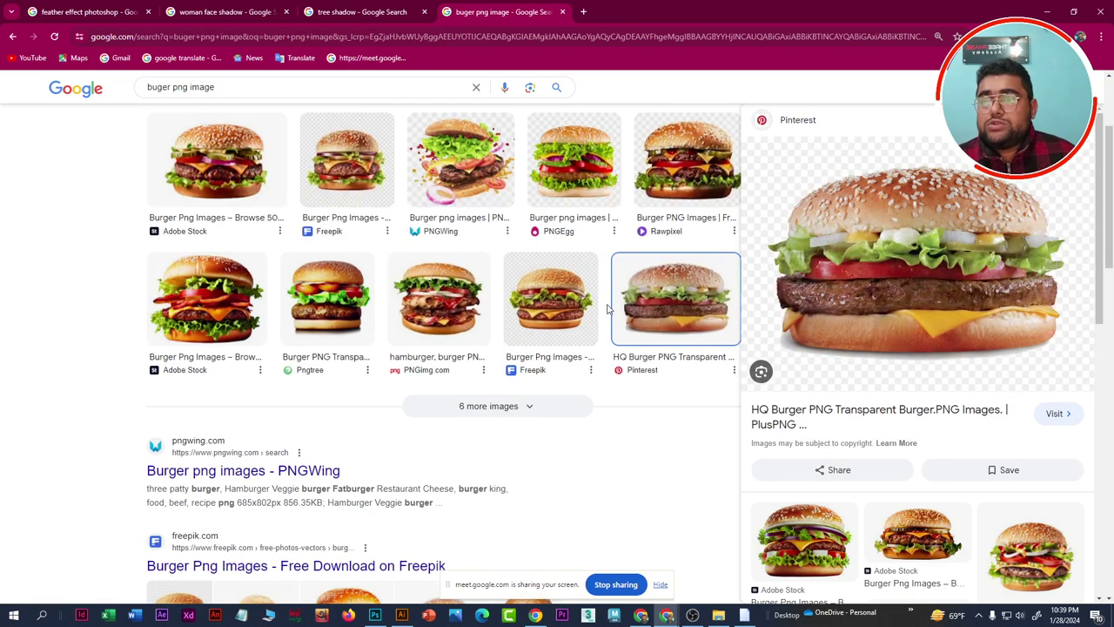
left_click(801, 539)
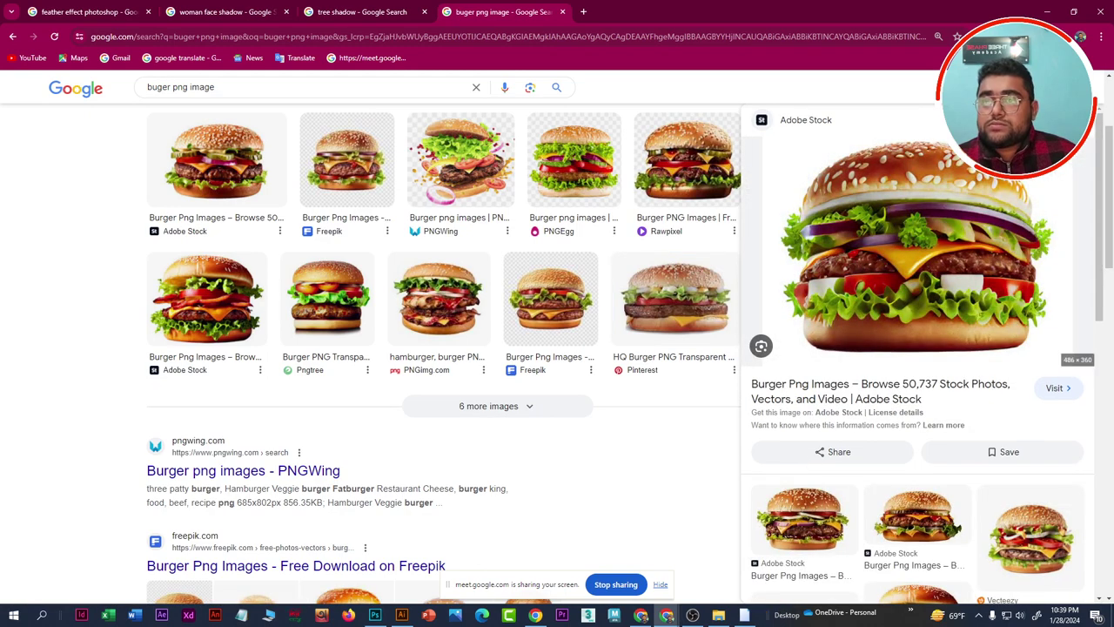
left_click(489, 407)
scroll(489, 407, "down", 1)
scroll(463, 399, "down", 1)
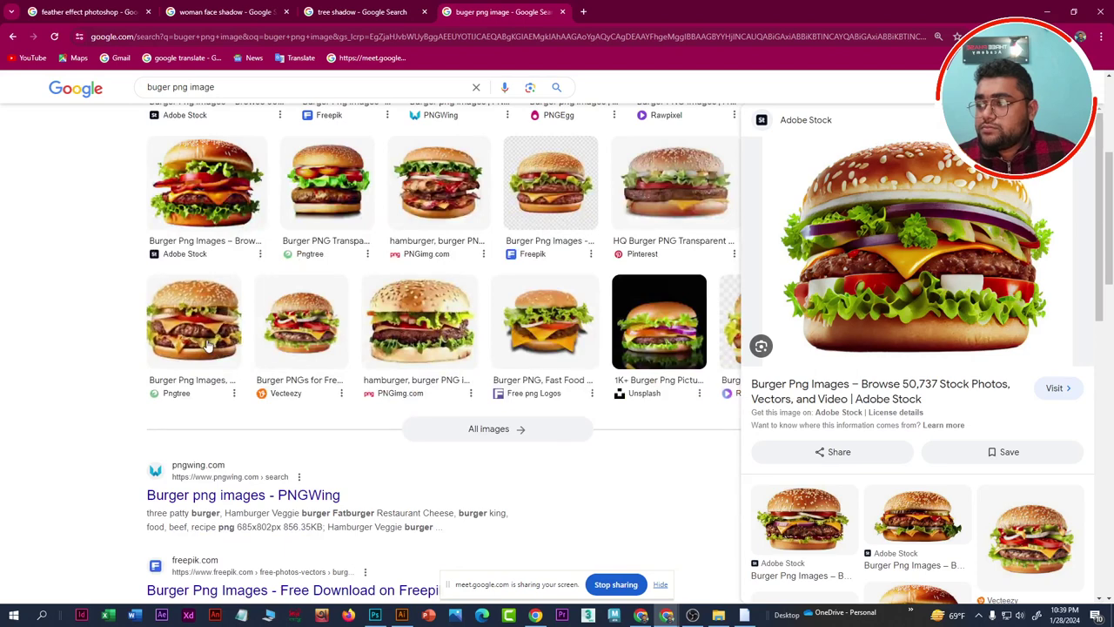
Save the transparent Pngtree burger PNG and drag it toward Photoshop
left_click(207, 346)
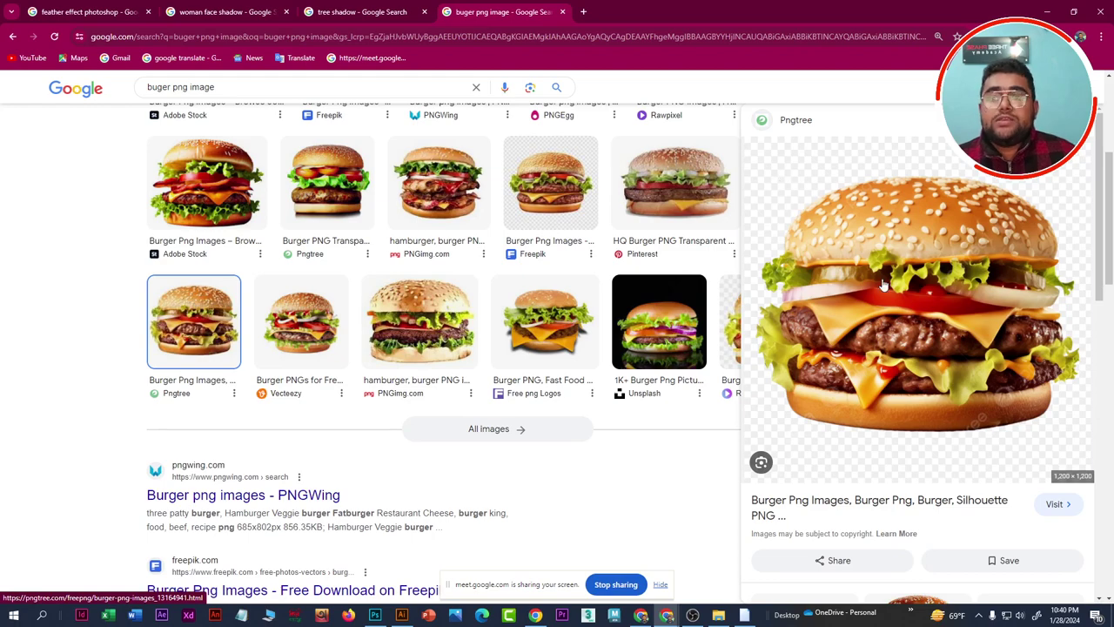
right_click(928, 286)
left_click(951, 398)
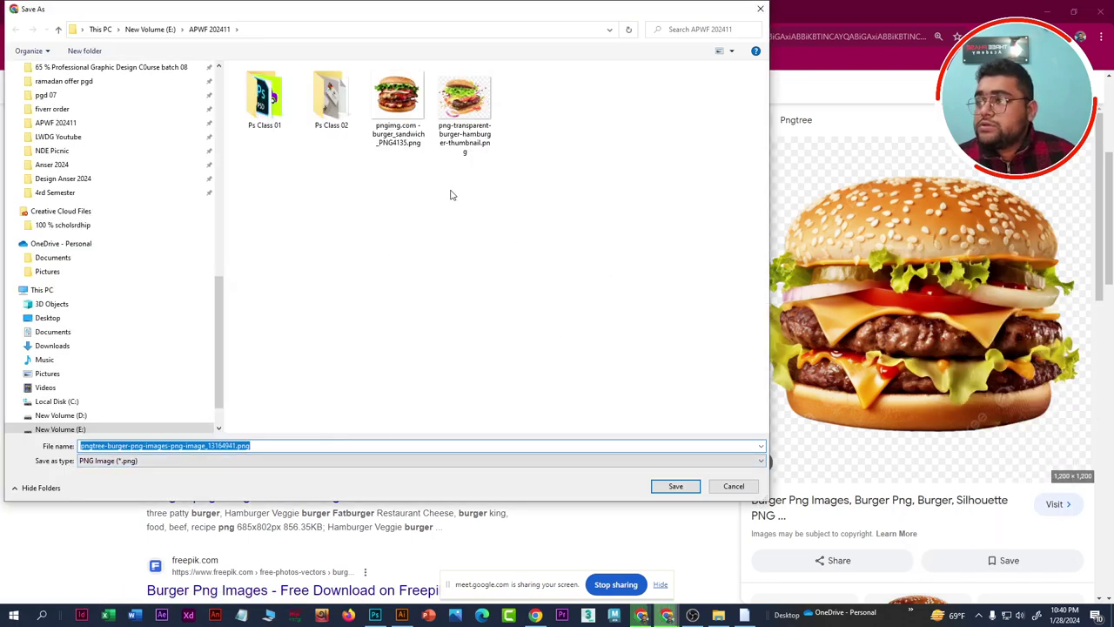
left_click(676, 487)
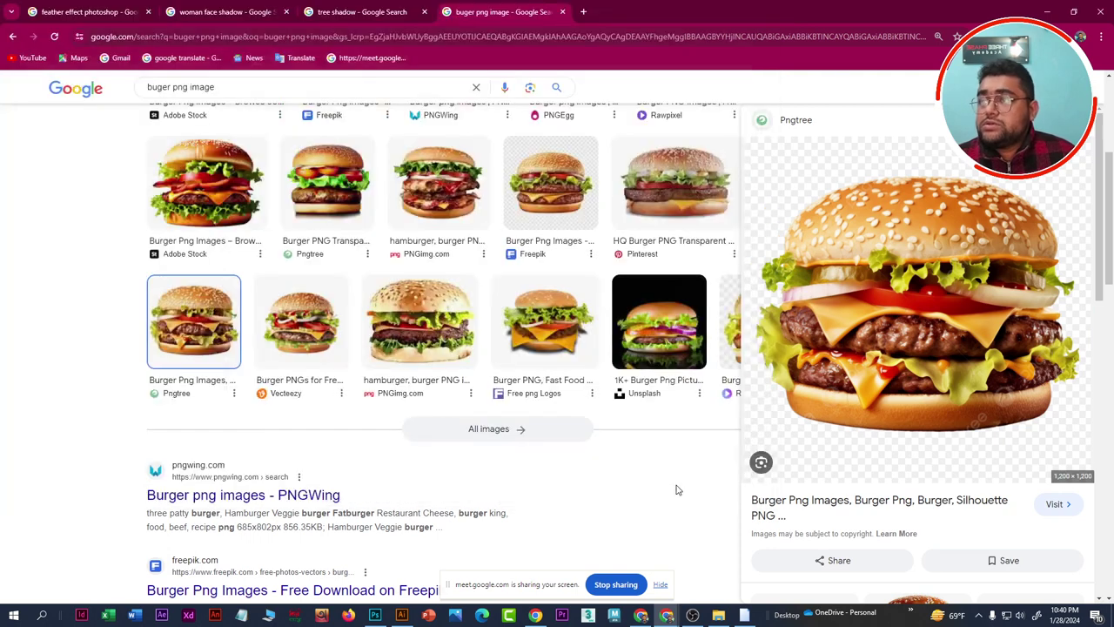
left_click_drag(924, 77, 381, 620)
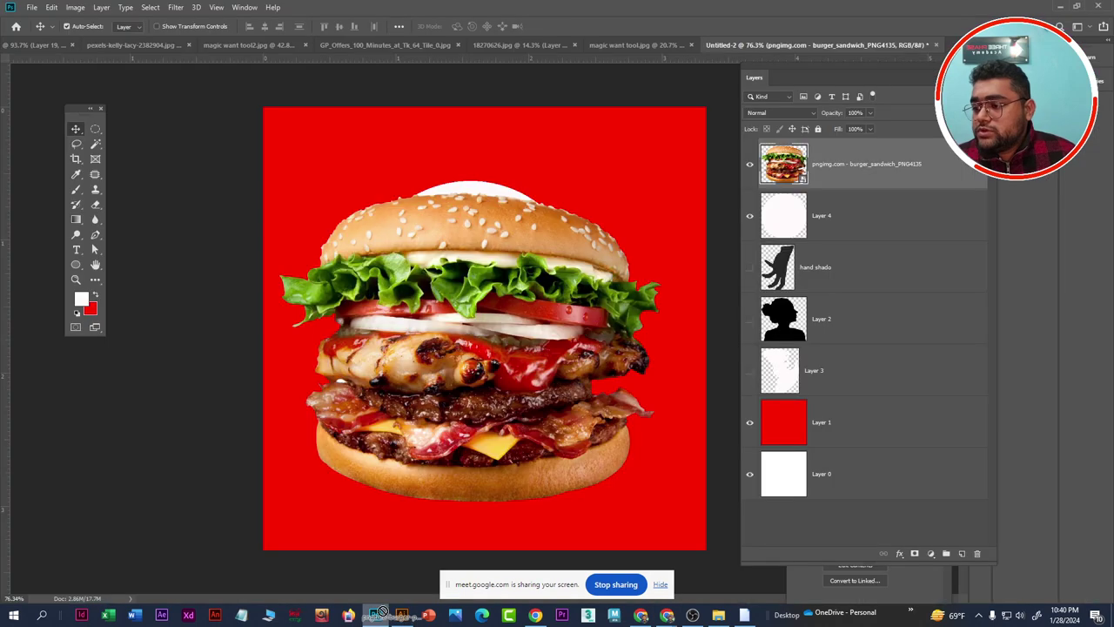
Drop the Pngtree burger on the poster, scale it to about 13%, then delete both burger layers
left_click_drag(381, 620, 564, 268)
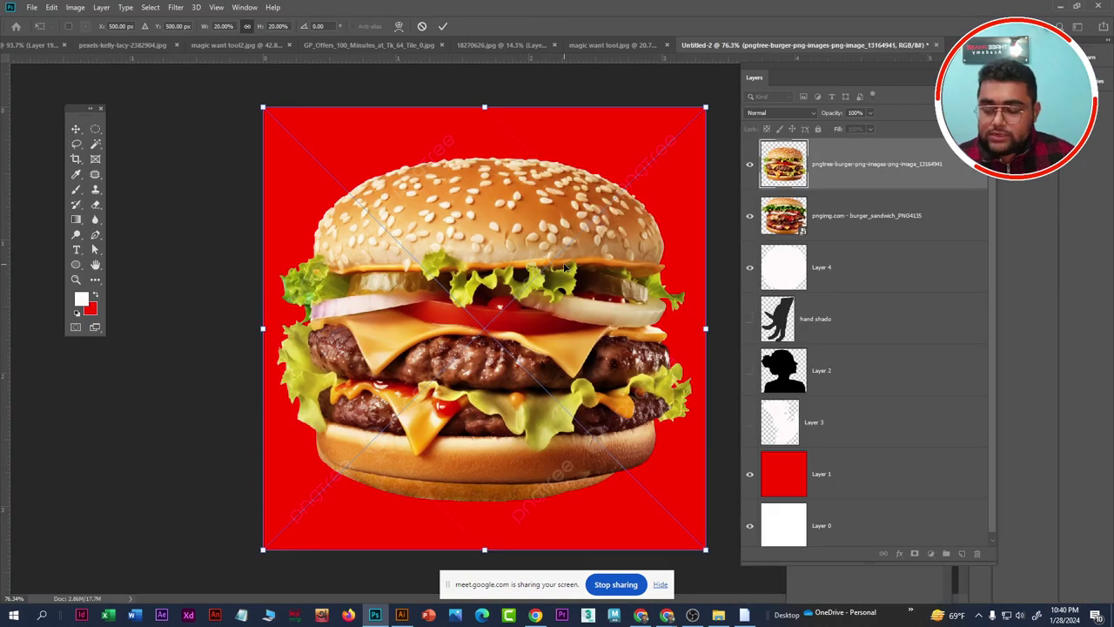
key("Return")
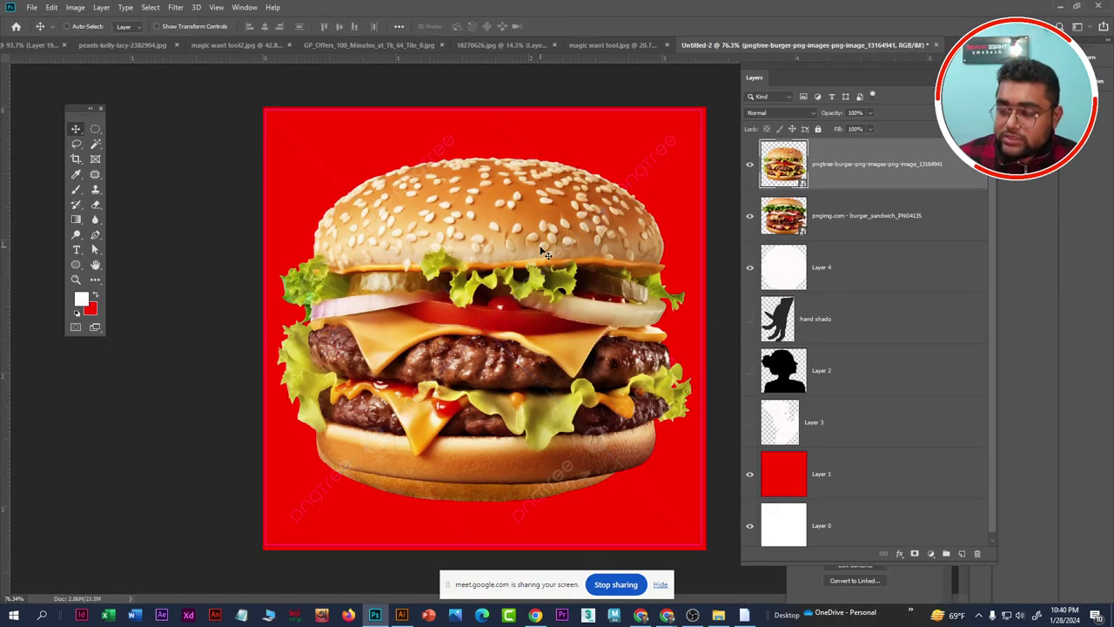
key("ctrl+t")
left_click_drag(710, 106, 561, 275)
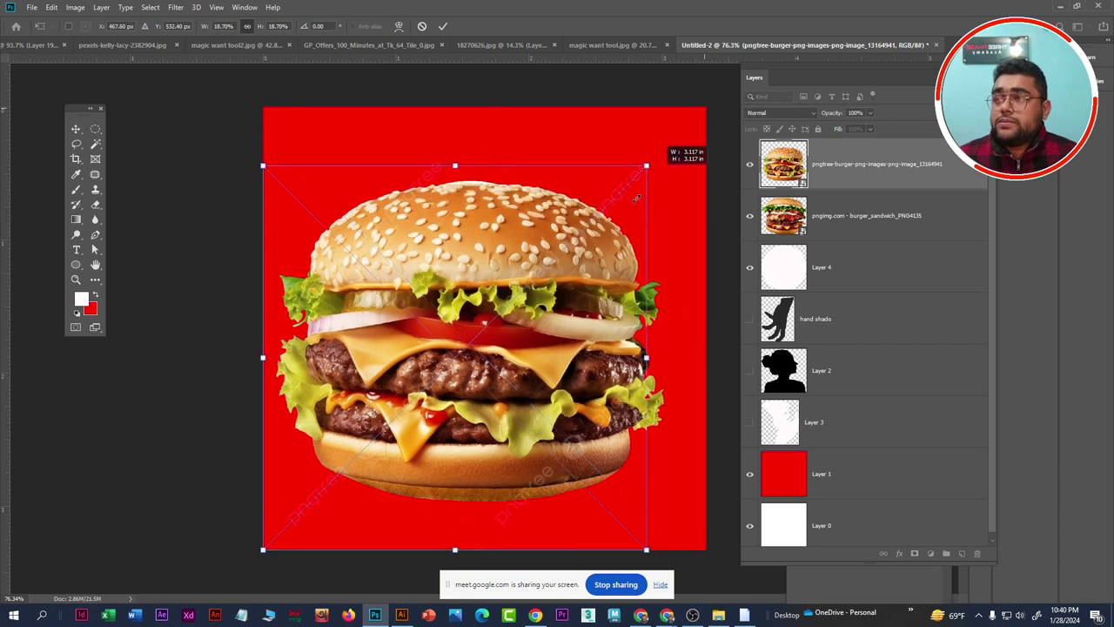
key("Return")
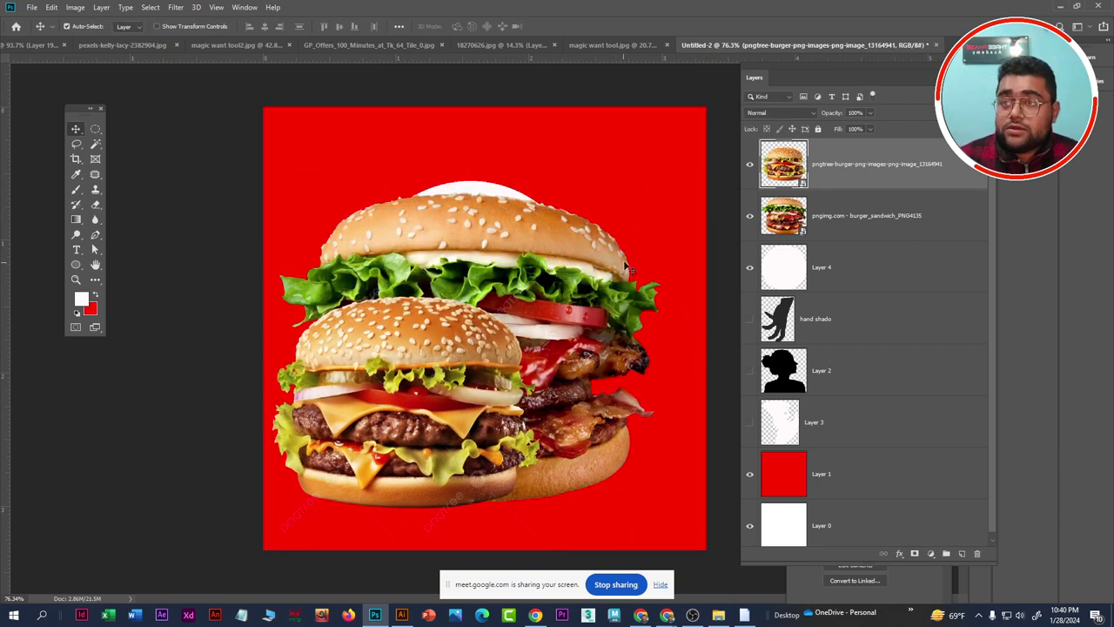
key("Delete")
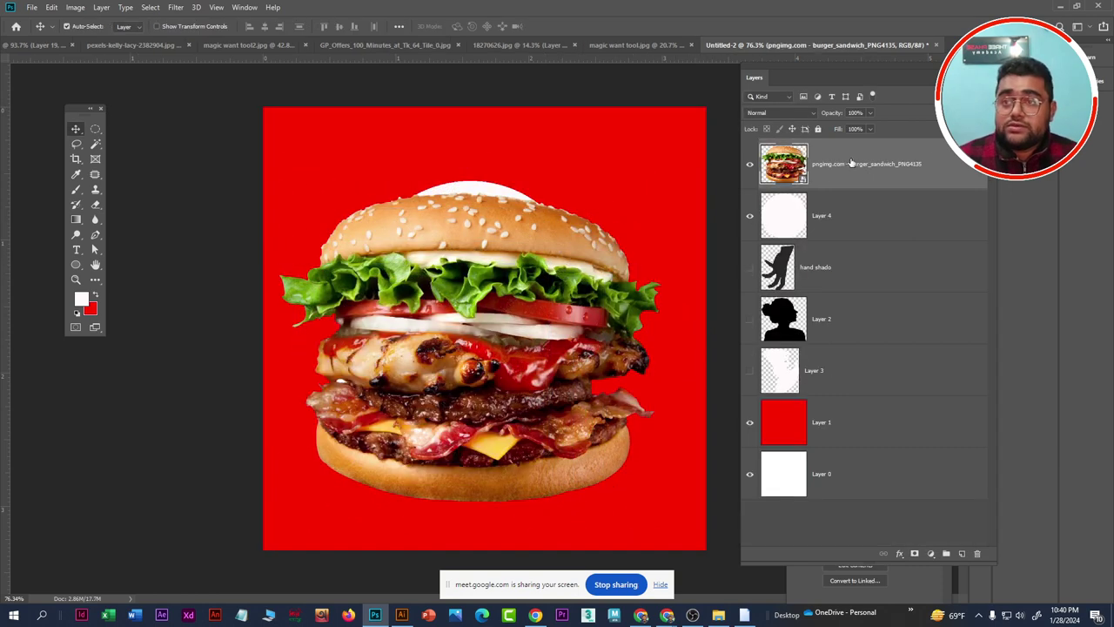
key("Delete")
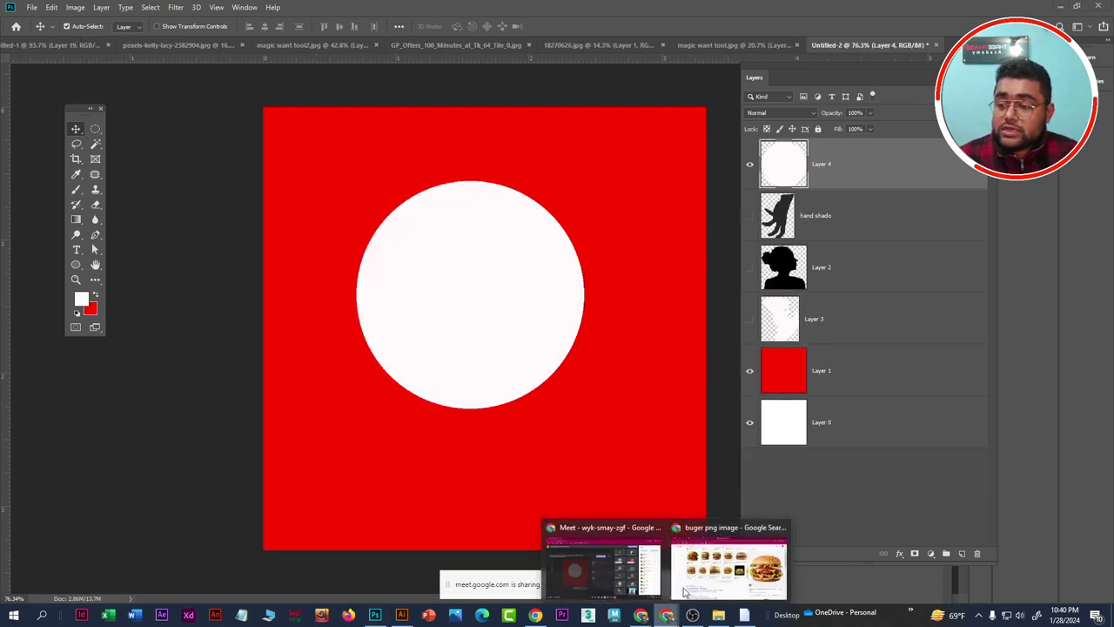
left_click(729, 557)
Save the PNGEgg bare tree with birds PNG and drag it into Photoshop
left_click(372, 9)
mouse_move(901, 300)
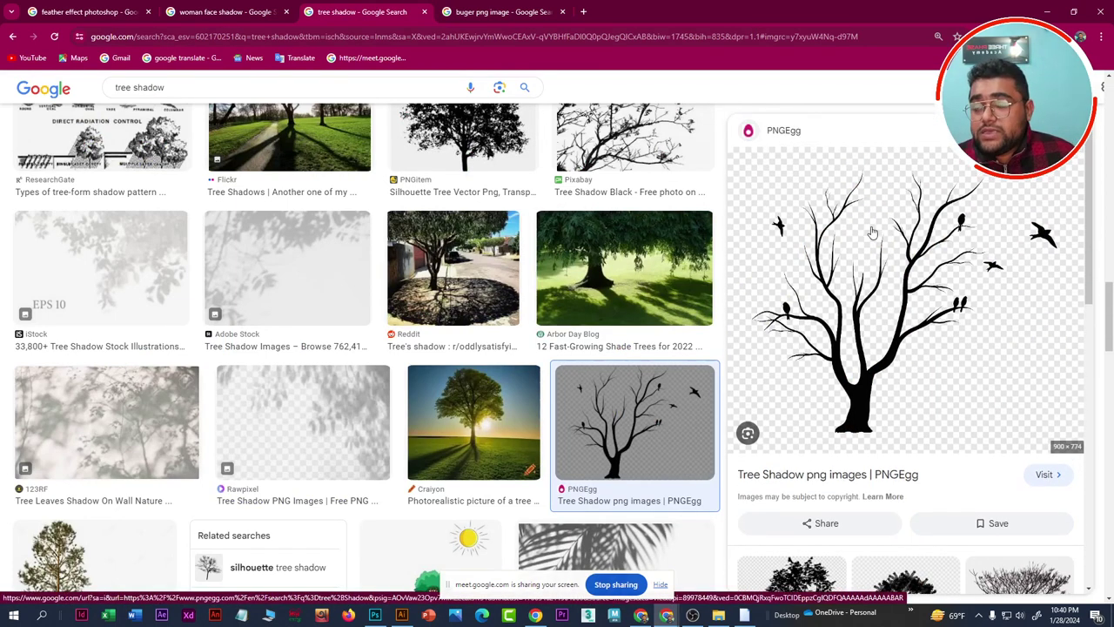
right_click(860, 250)
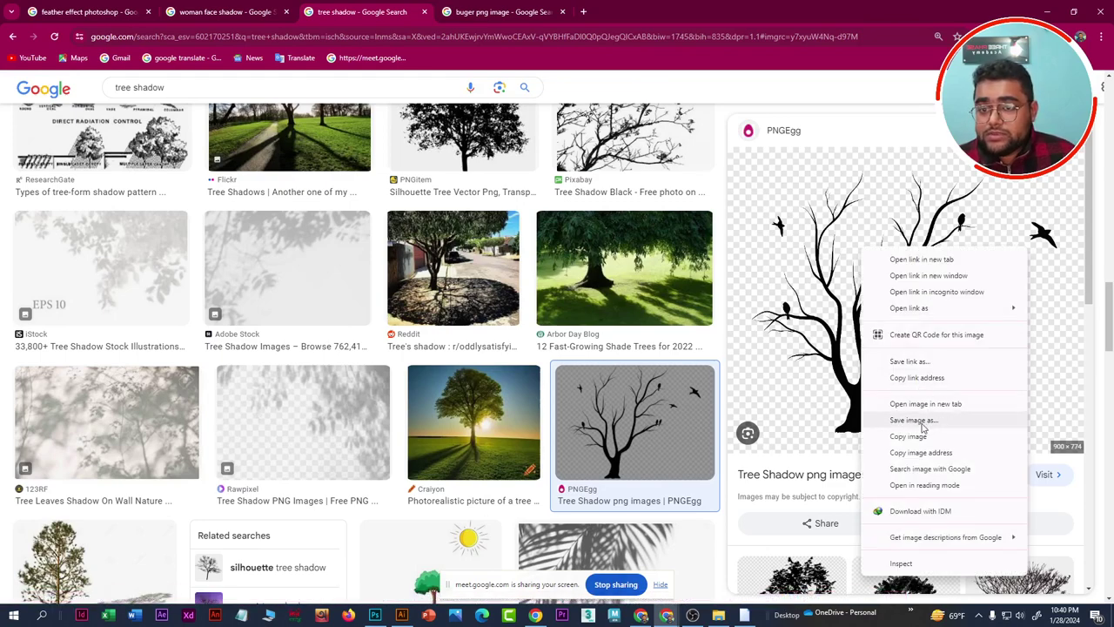
left_click(921, 430)
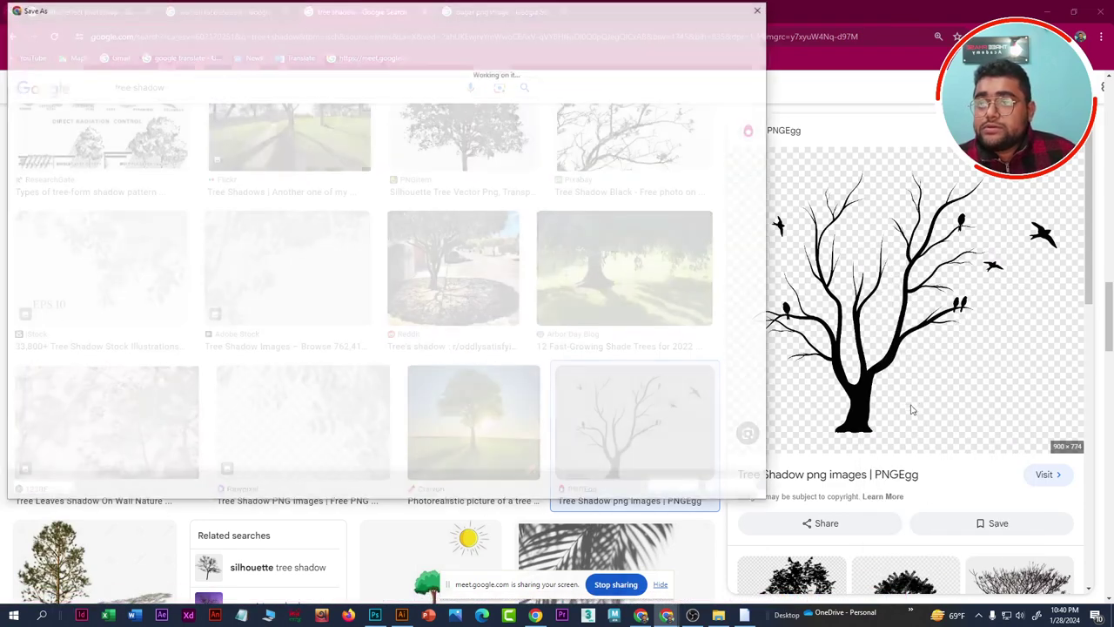
left_click(678, 486)
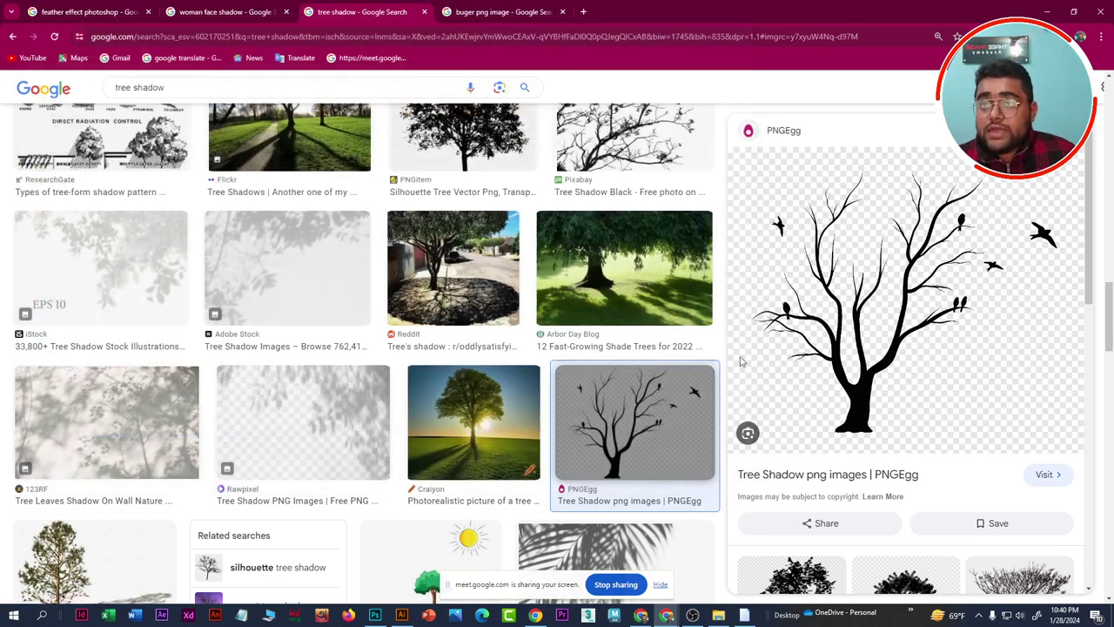
mouse_move(910, 68)
left_mouse_down()
mouse_move(701, 207)
mouse_move(934, 338)
mouse_move(517, 311)
left_mouse_up()
Commit the placed tree image and rasterize its layer
key("Return")
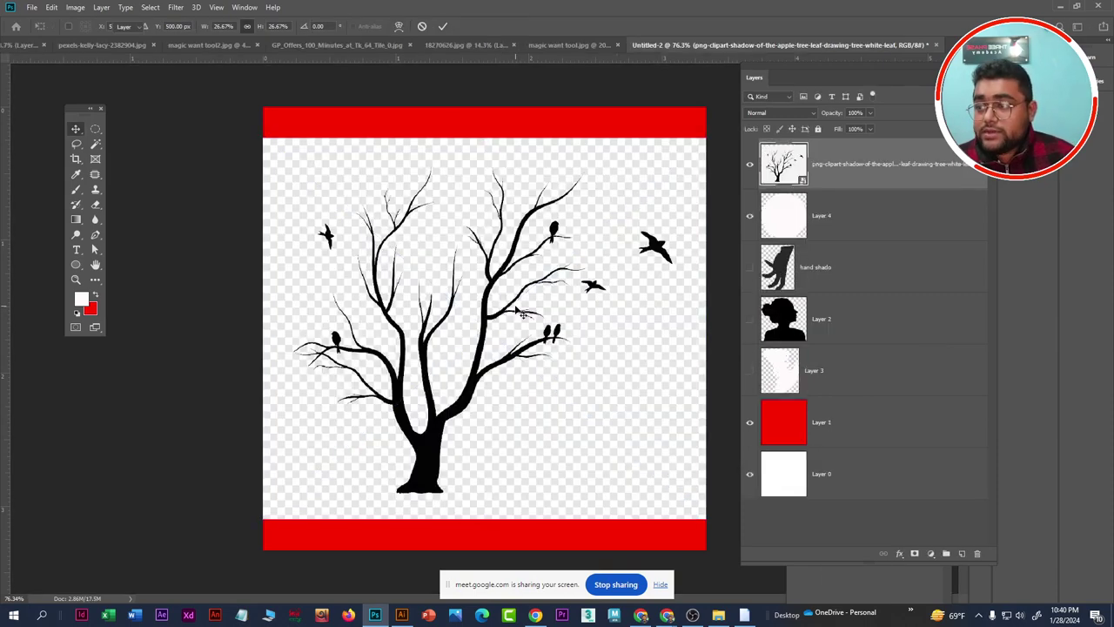
scroll(470, 383, "up", 3)
scroll(437, 474, "up", 1)
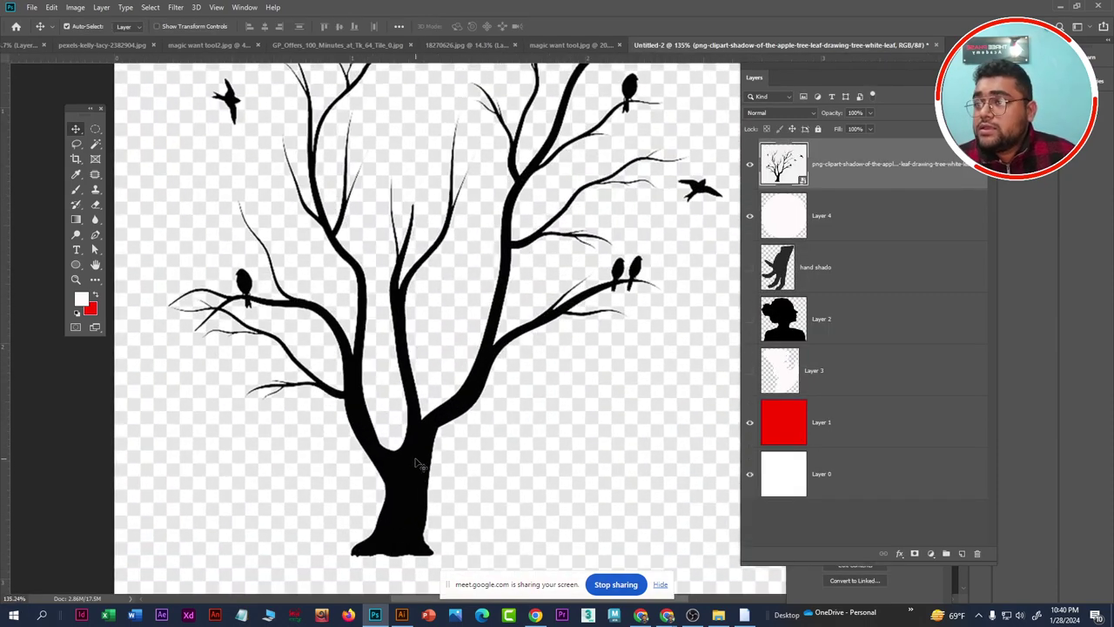
scroll(421, 461, "down", 2)
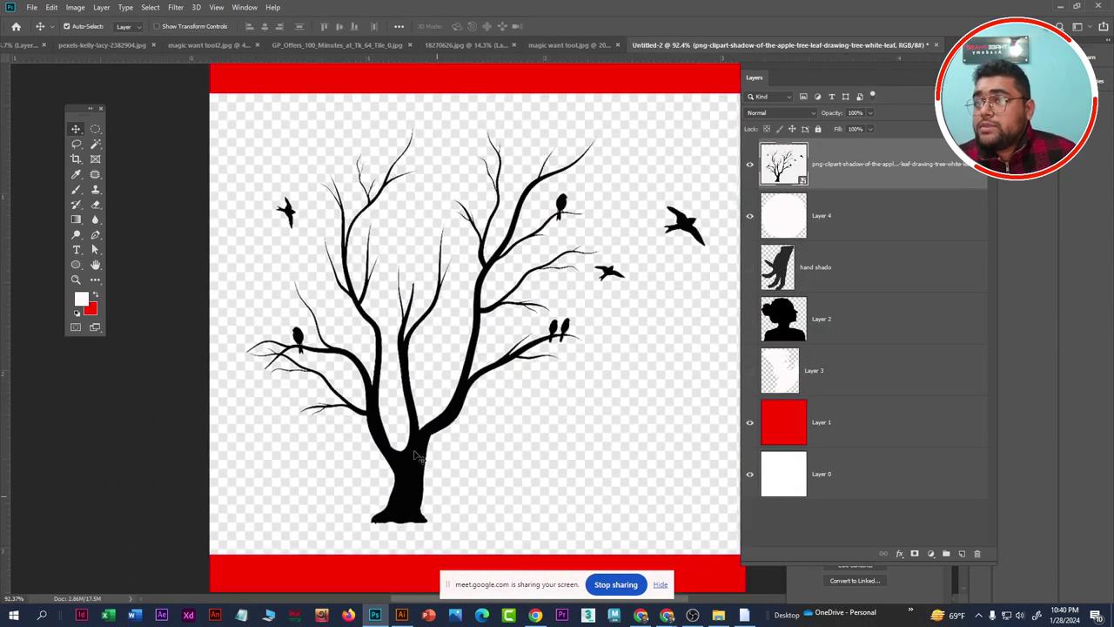
right_click(863, 161)
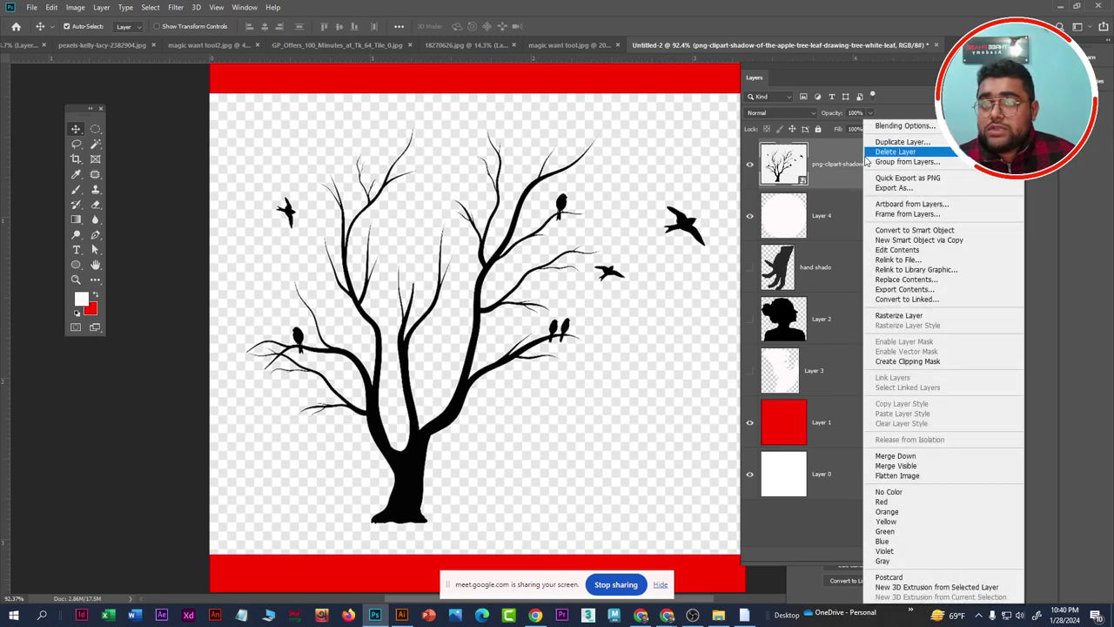
left_click(912, 316)
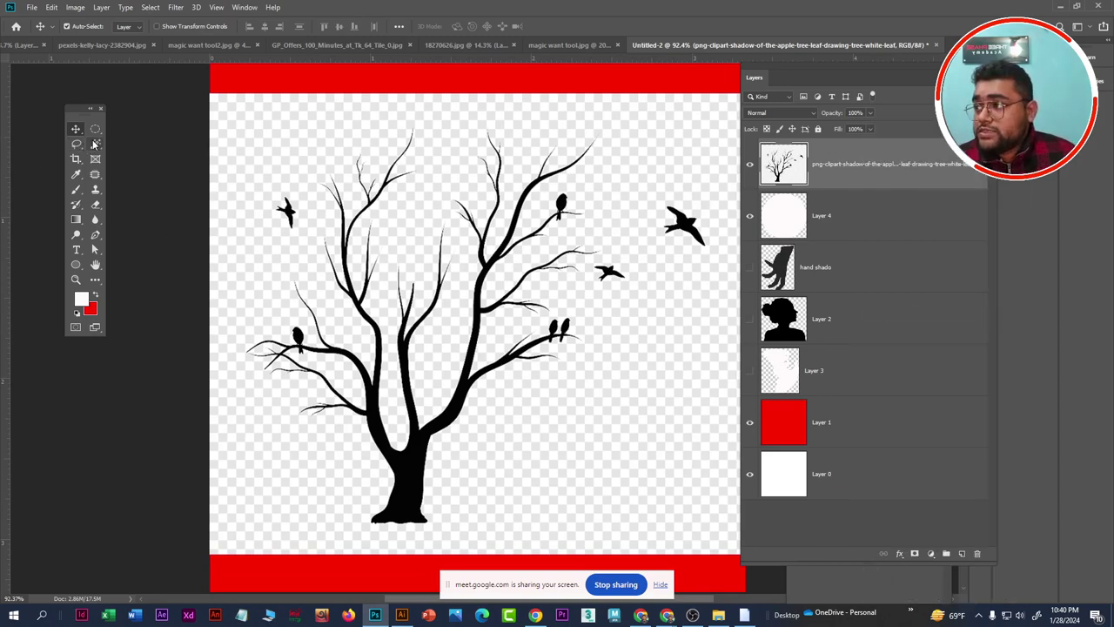
Magic Wand-select the black tree silhouette and copy it onto new Layer 5
left_click_drag(95, 145, 168, 159)
left_click(168, 157)
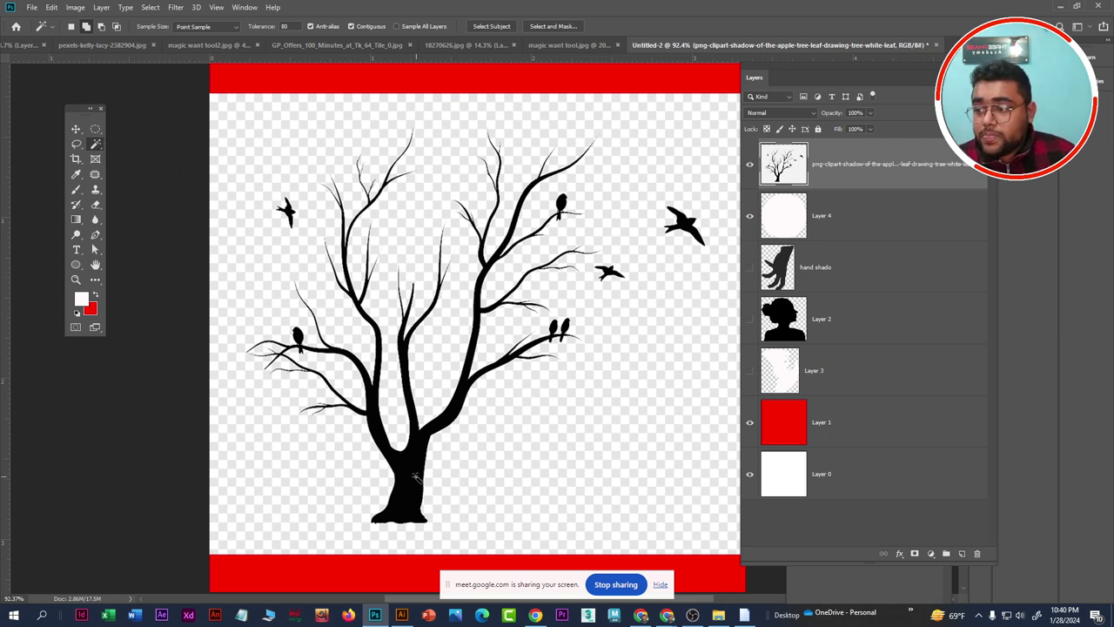
left_click(415, 476)
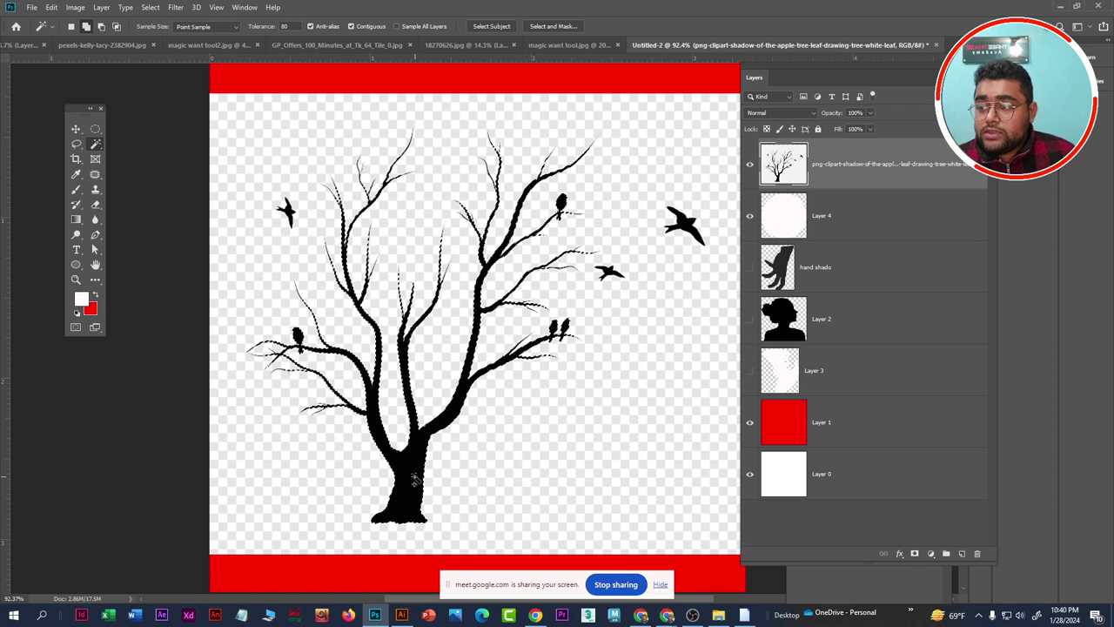
scroll(514, 325, "down", 2)
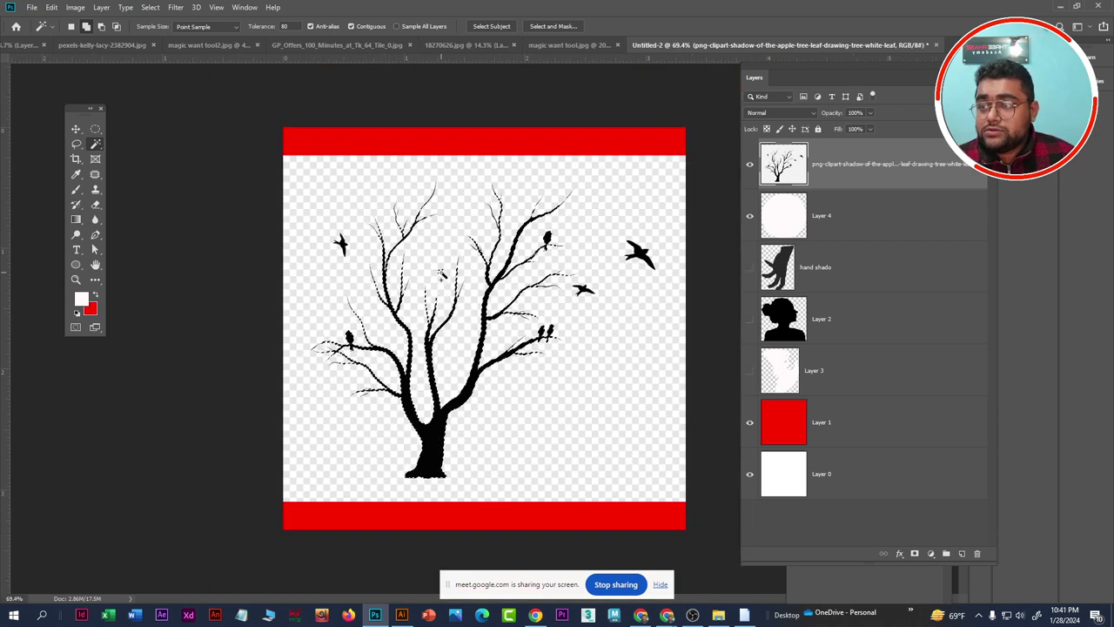
scroll(493, 331, "up", 1)
scroll(468, 275, "up", 1)
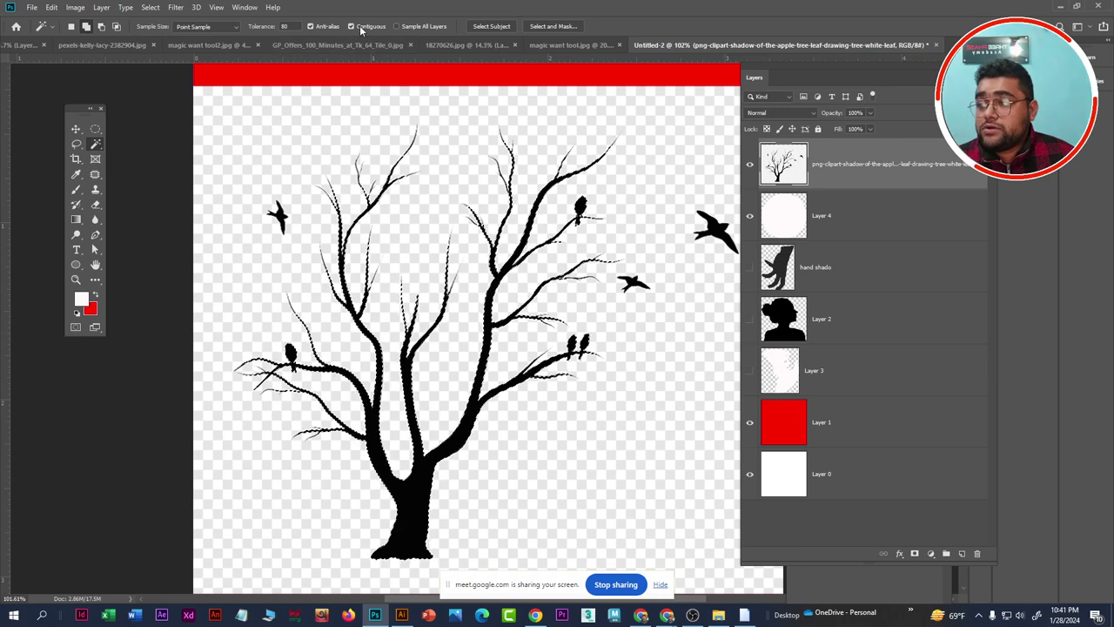
scroll(406, 305, "down", 1)
scroll(406, 306, "down", 1)
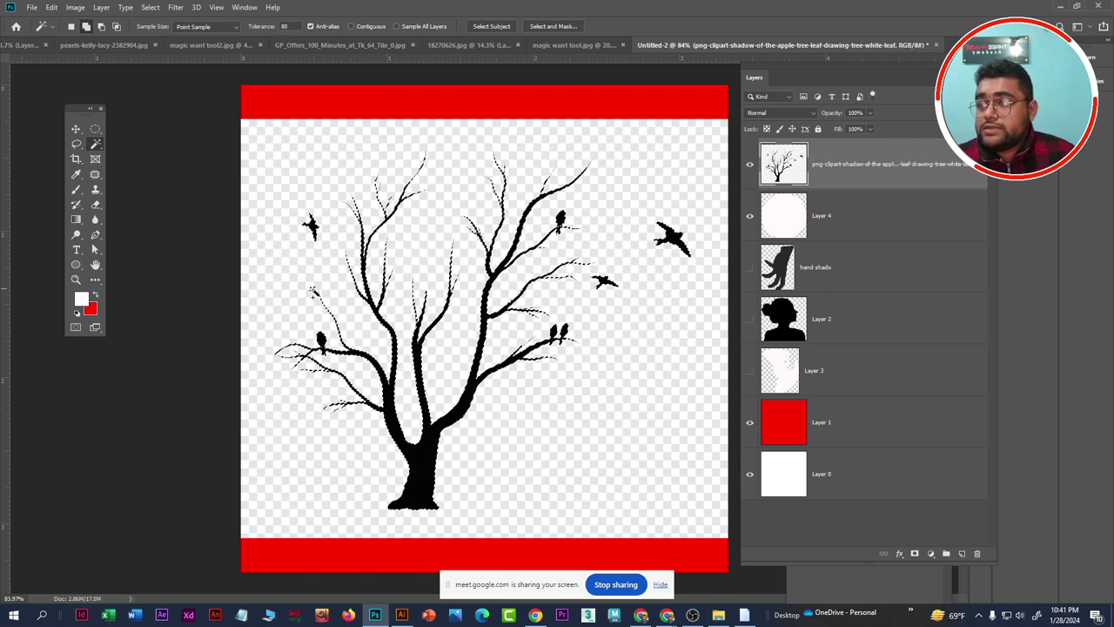
scroll(300, 212, "up", 1)
key("ctrl+0")
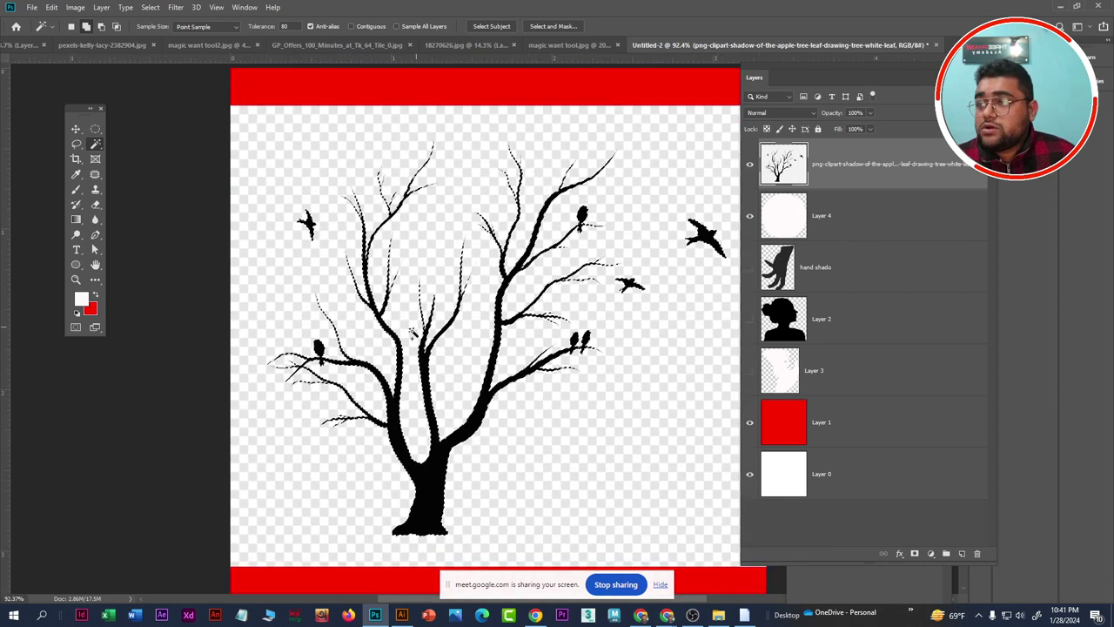
scroll(348, 243, "down", 1)
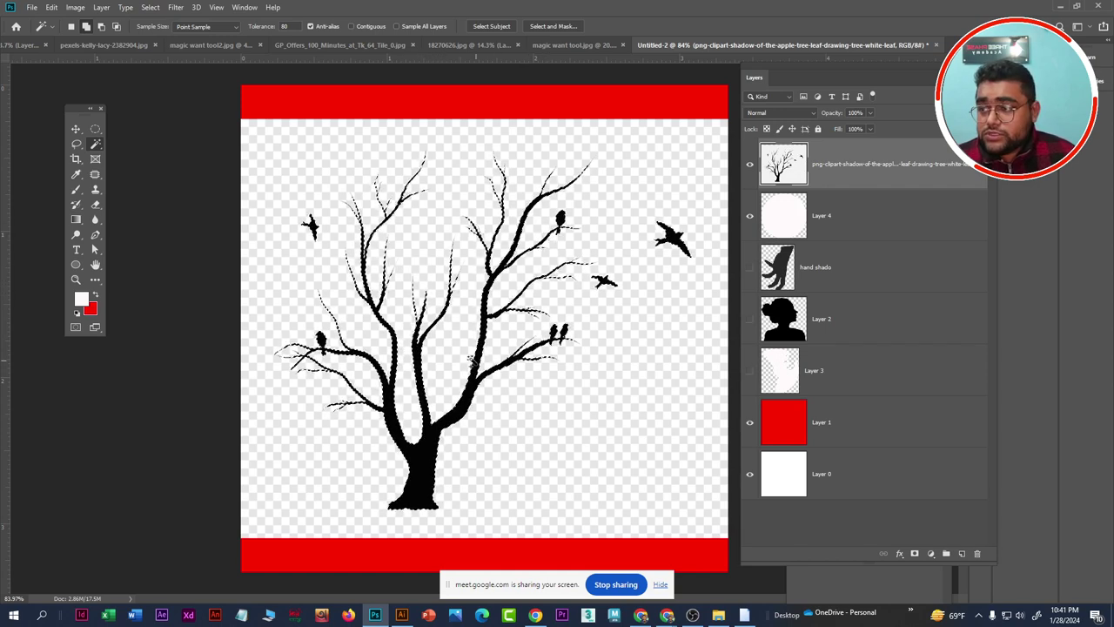
scroll(433, 438, "down", 1)
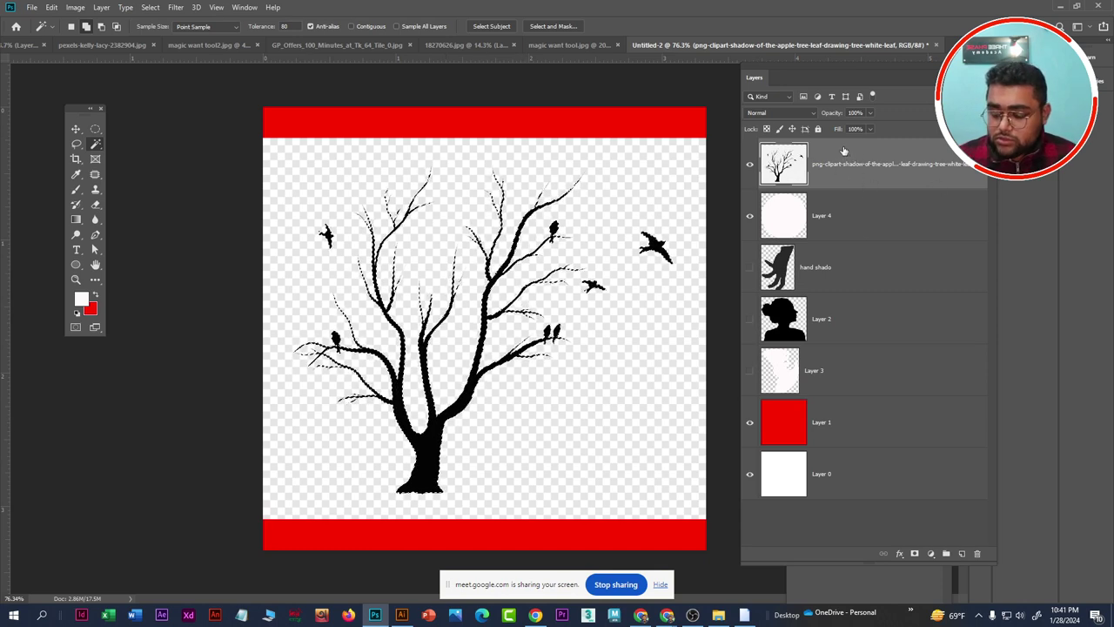
key("ctrl+j")
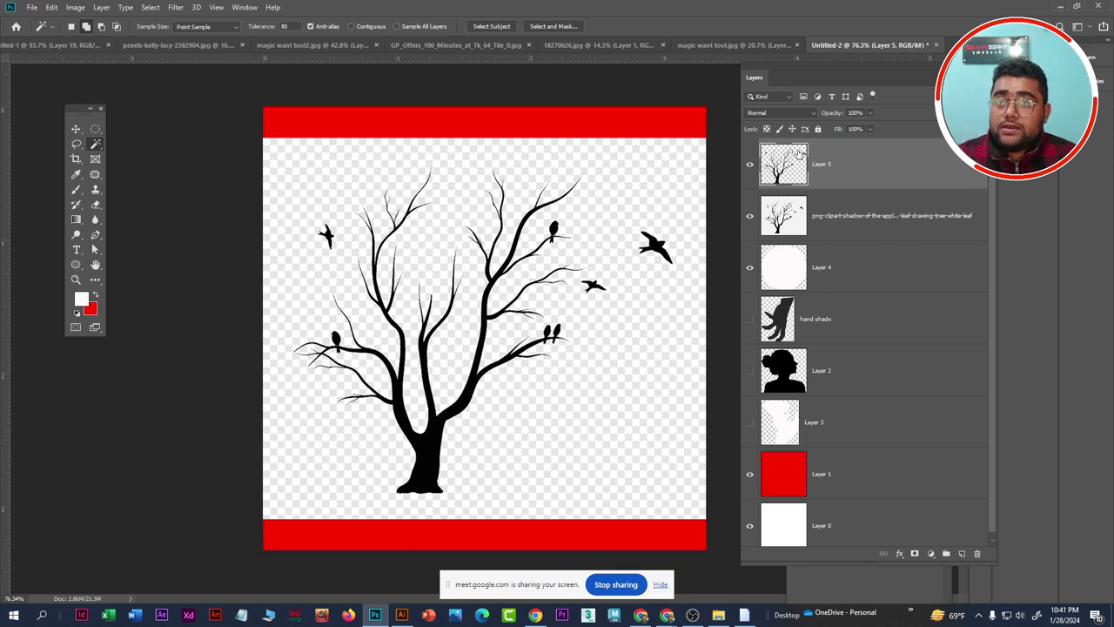
Hide the original tree layer and move the tree copy up and right
left_click(863, 220)
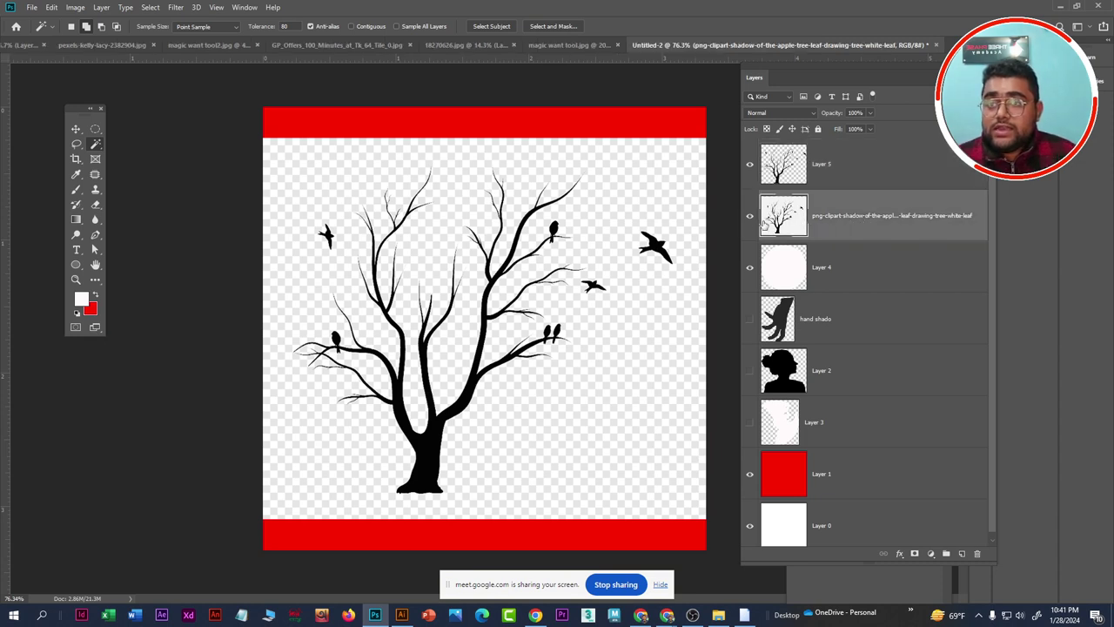
left_click(751, 217)
left_click(76, 129)
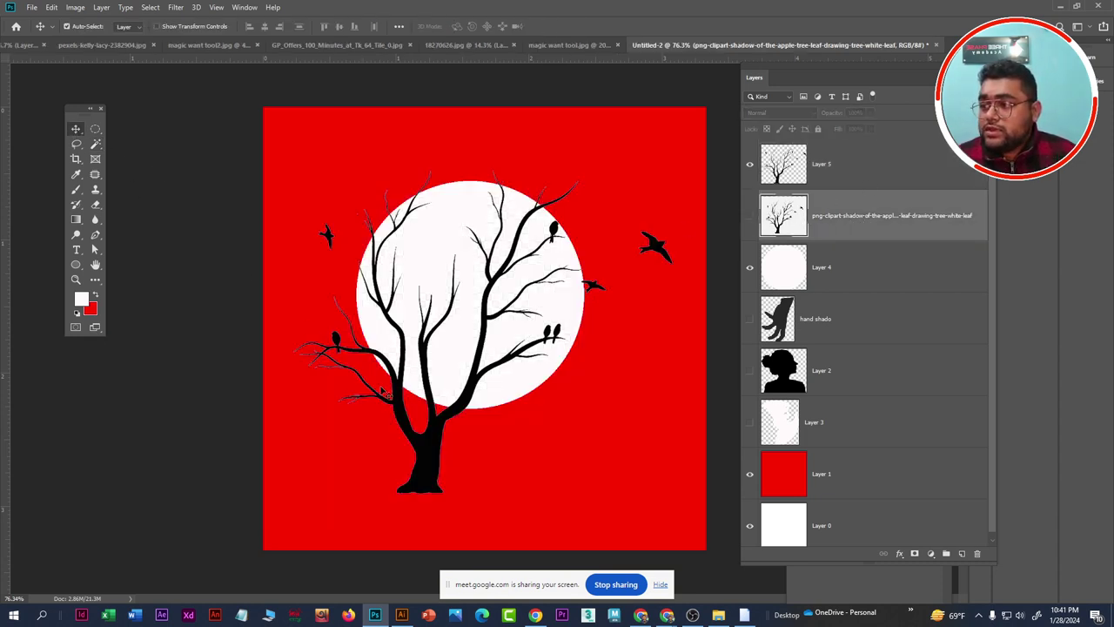
left_click_drag(476, 275, 510, 249)
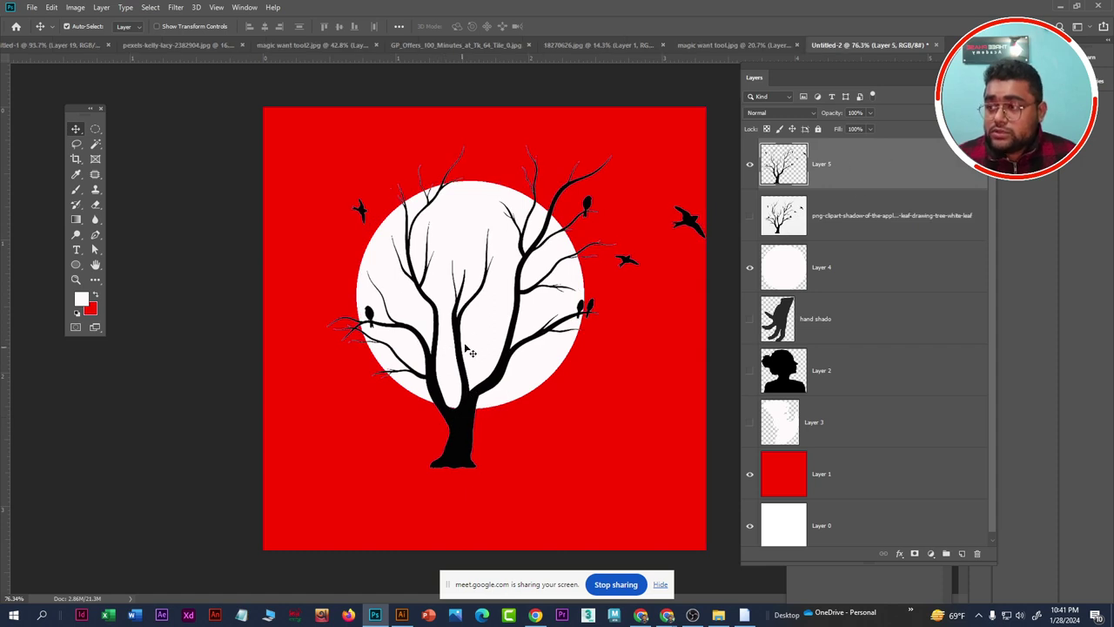
Free Transform the tree and birds down to about 64% so they fit inside the circle
key("ctrl+t")
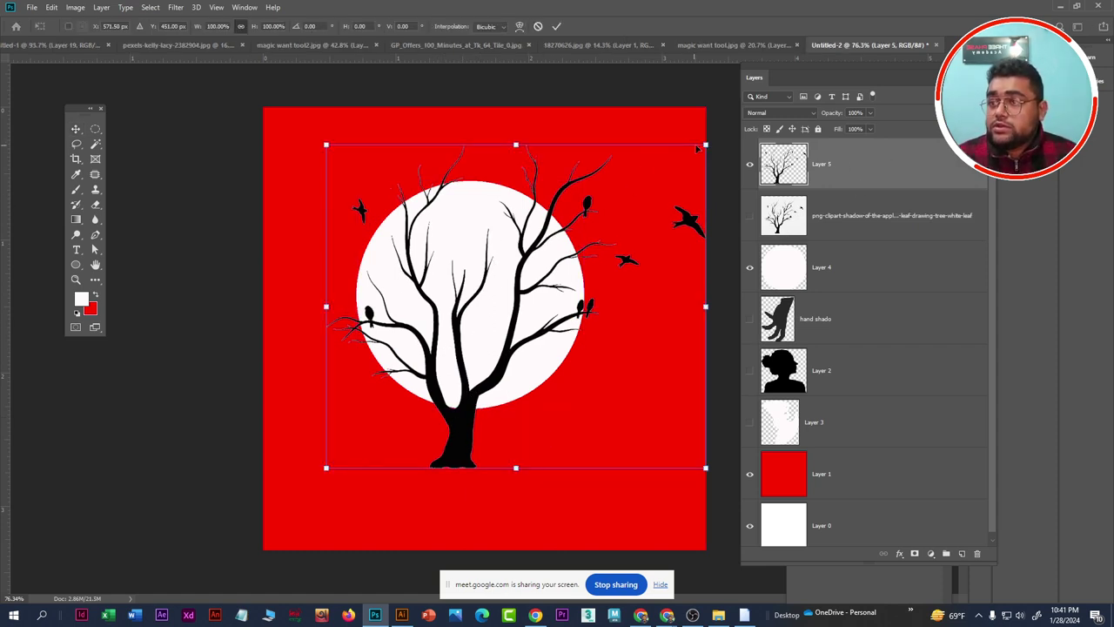
left_click_drag(705, 144, 570, 260)
left_click_drag(446, 347, 480, 296)
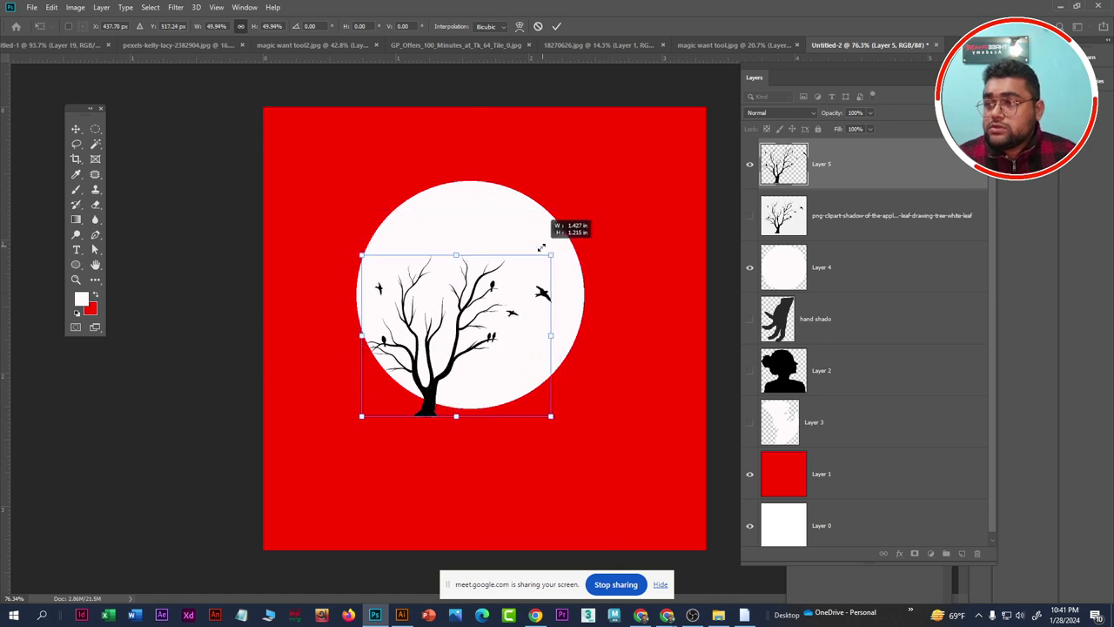
left_click_drag(606, 210, 568, 240)
left_click_drag(461, 342, 465, 333)
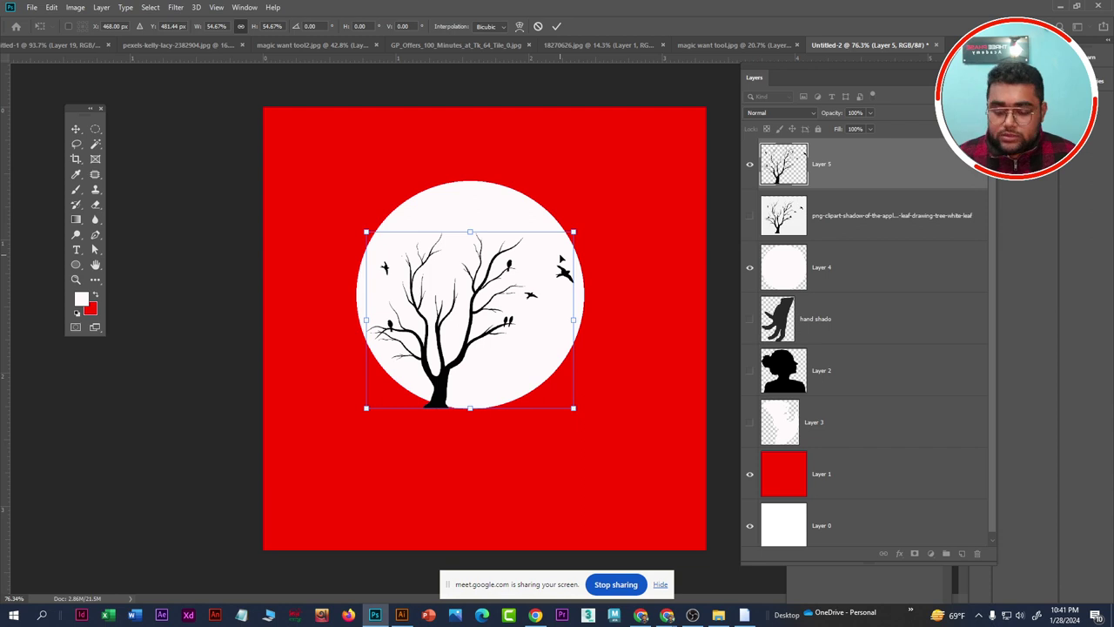
key("Return")
mouse_move(437, 391)
left_mouse_down()
mouse_move(451, 385)
mouse_move(452, 396)
left_mouse_up()
scroll(470, 331, "up", 2)
Enlarge the tree and birds to about 141% and centre them over the white circle
key("ctrl+t")
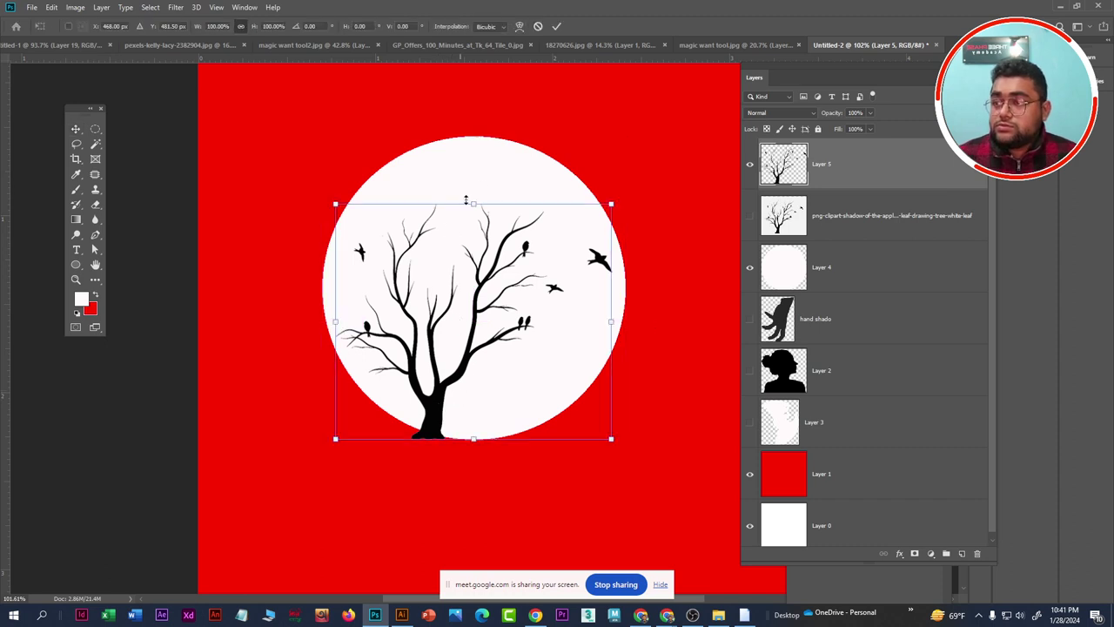
mouse_move(473, 204)
left_mouse_down()
mouse_move(435, 181)
mouse_move(467, 148)
left_mouse_up()
left_click_drag(448, 404, 497, 398)
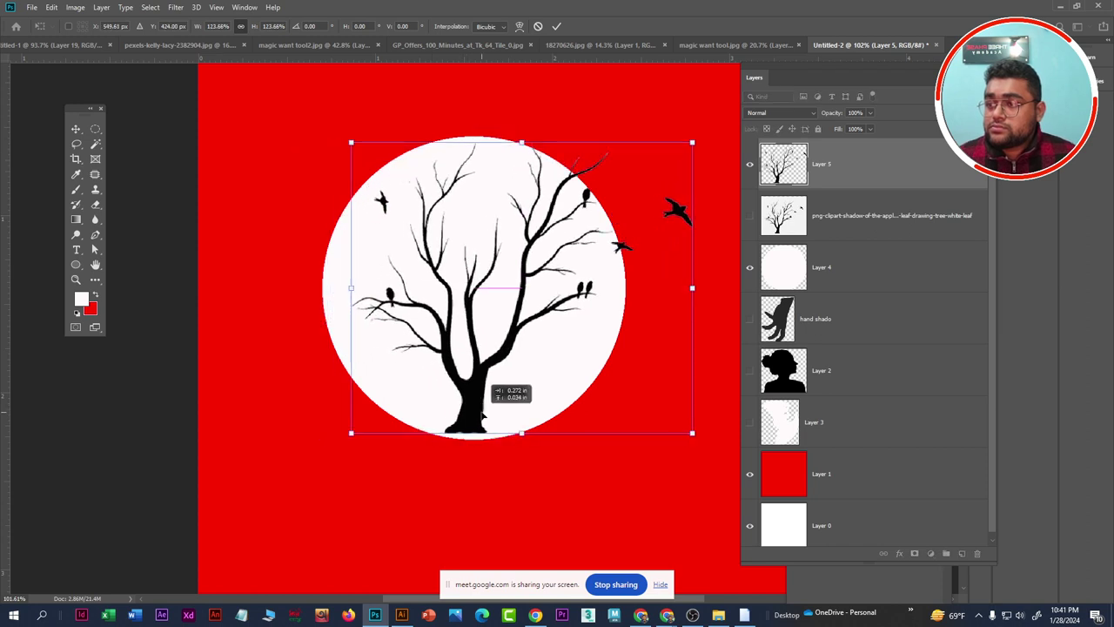
left_click_drag(522, 436, 534, 447)
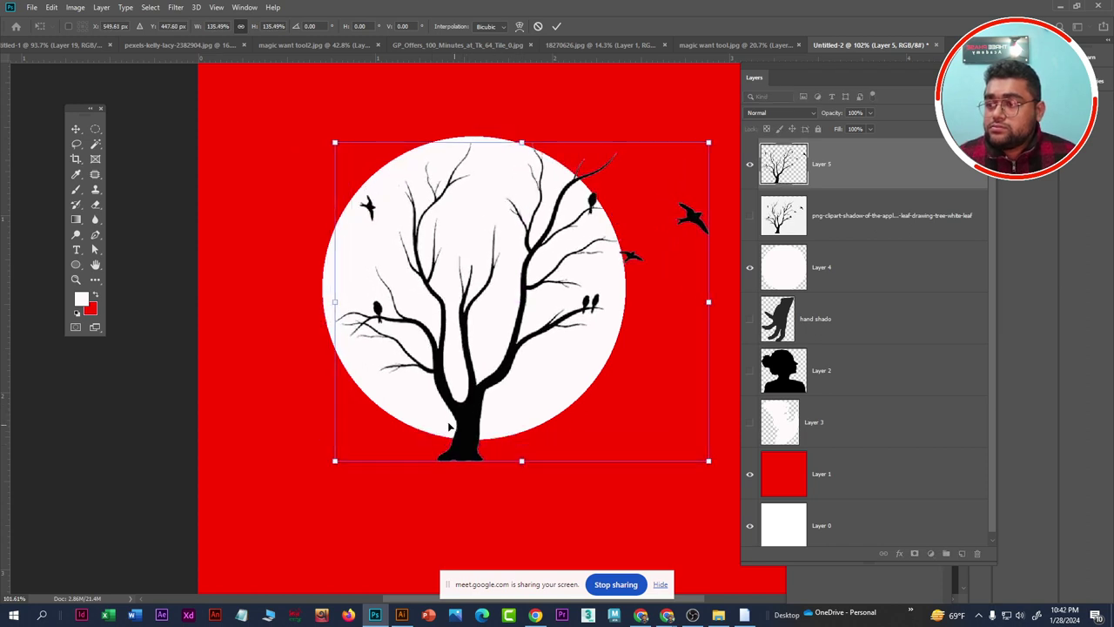
mouse_move(455, 448)
left_mouse_down()
mouse_move(459, 435)
mouse_move(522, 460)
left_mouse_up()
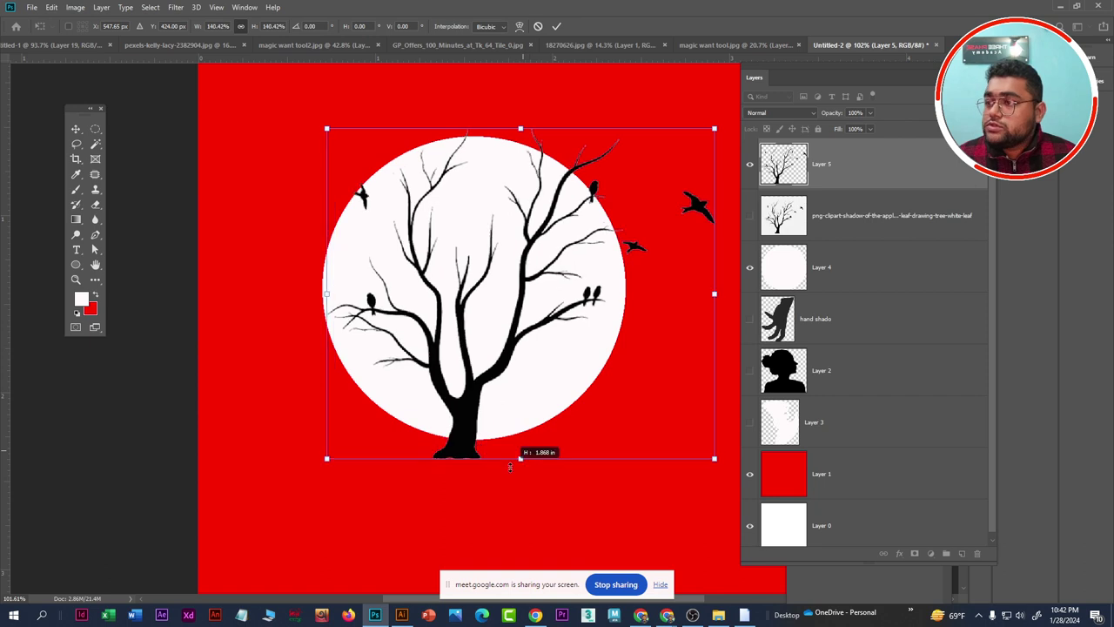
left_click_drag(465, 409, 463, 398)
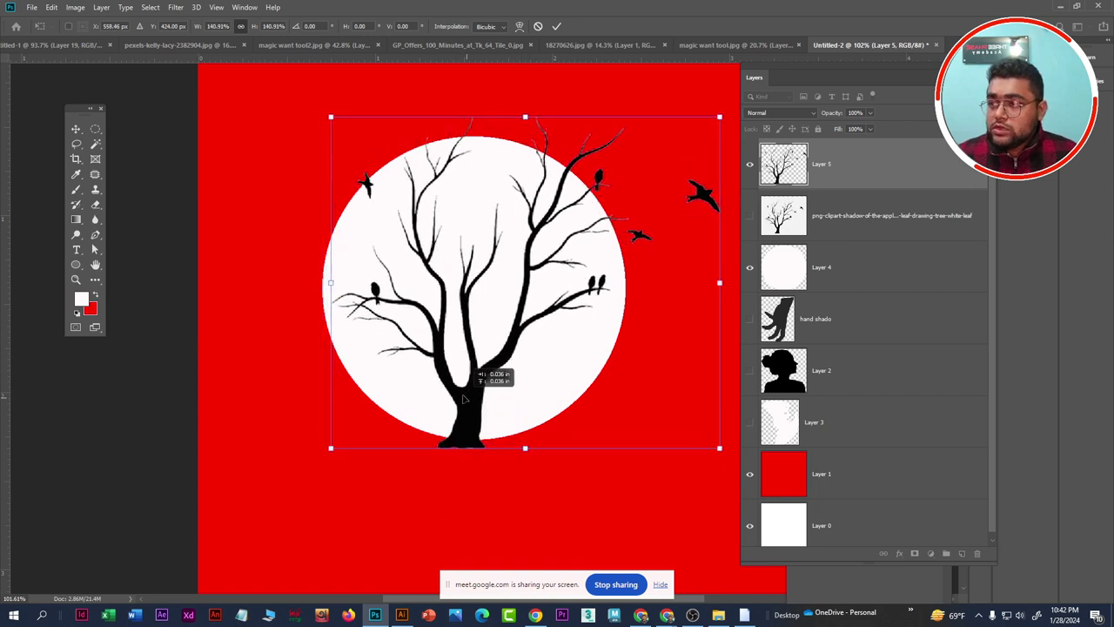
key("Return")
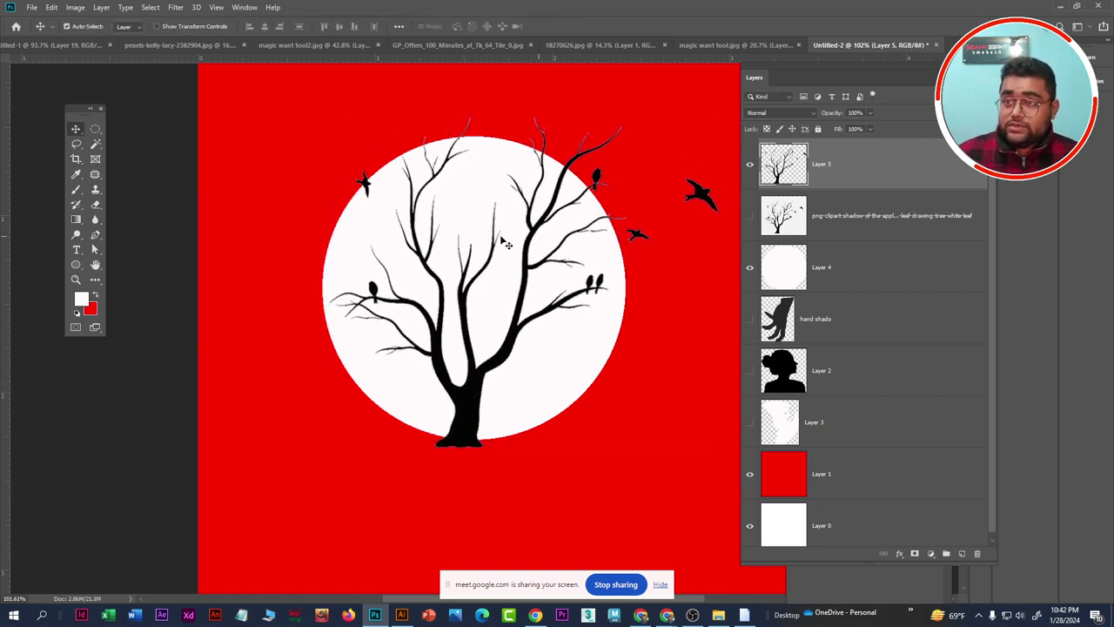
Load the tree outline, delete it from Layer 4's white circle, and deselect
scroll(432, 275, "down", 1)
left_click(787, 167, "ctrl")
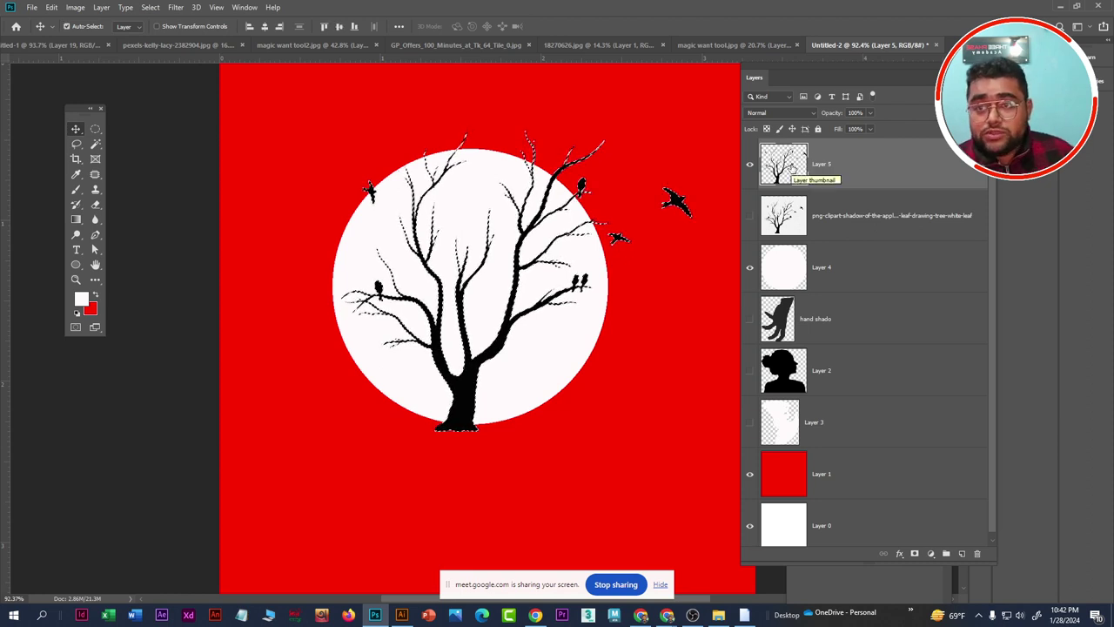
left_click(840, 280)
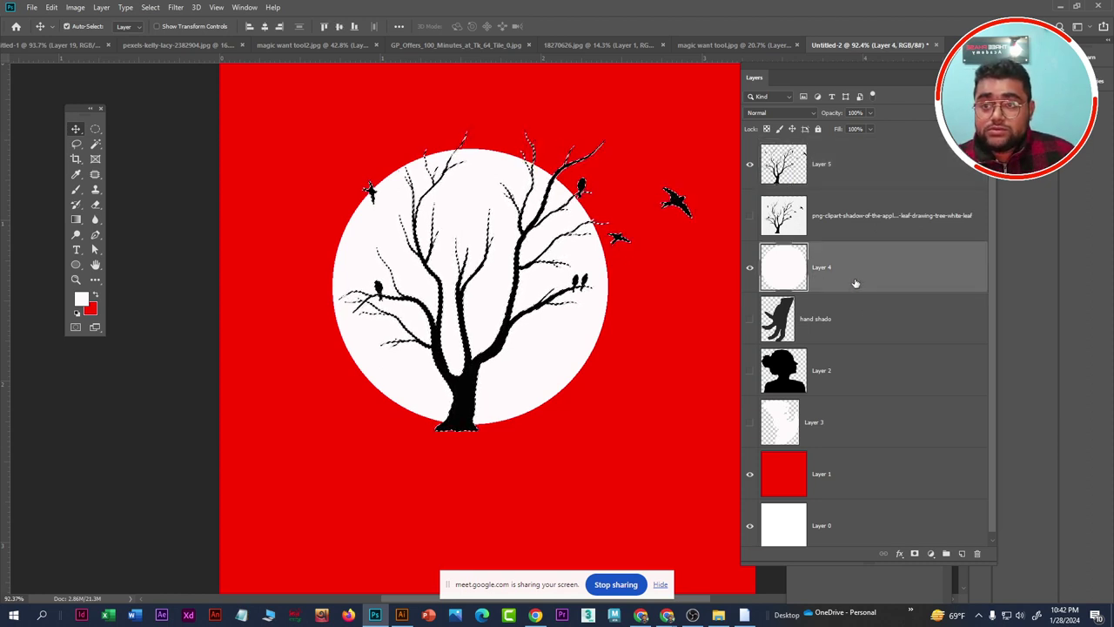
key("Delete")
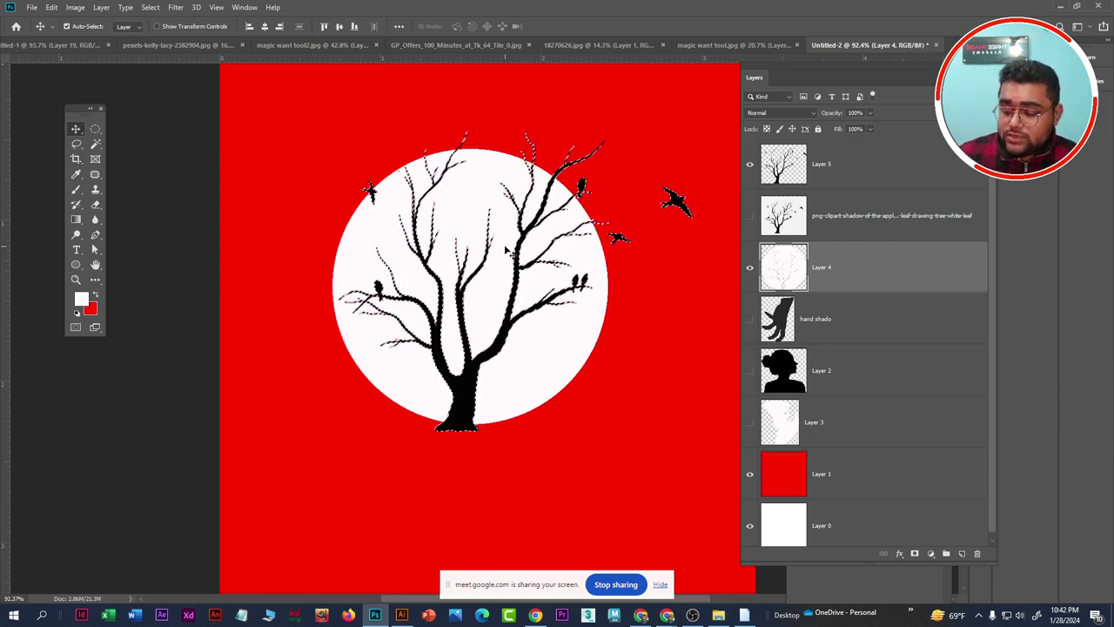
key("ctrl+d")
left_click(868, 174)
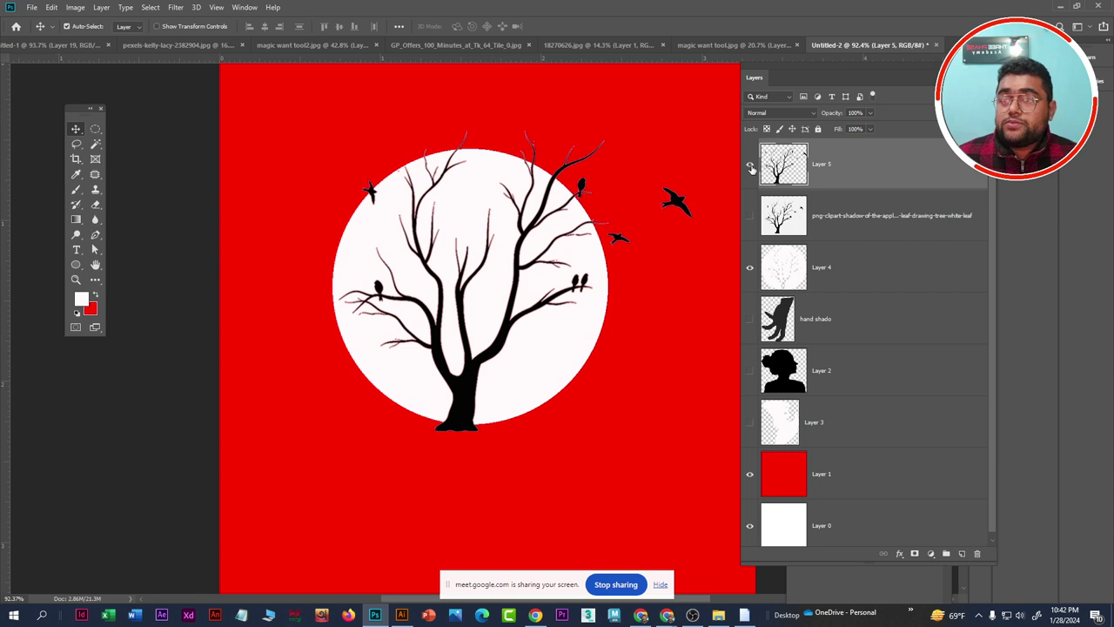
Hide the black tree layer and move the white circle slightly right
left_click(750, 165)
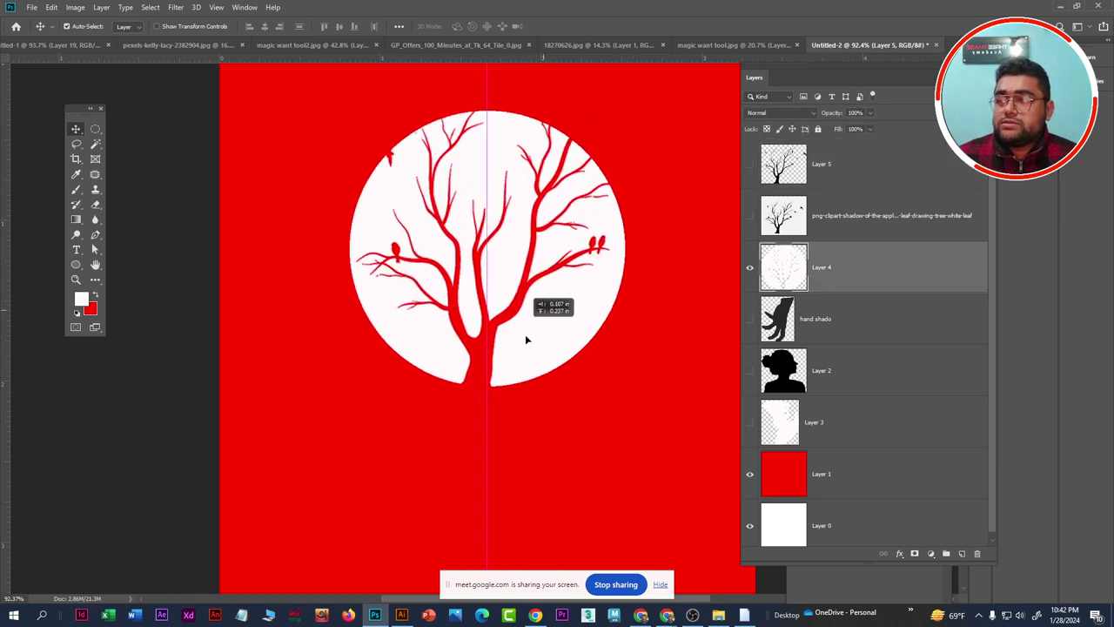
left_click_drag(533, 357, 566, 362)
scroll(548, 360, "down", 3)
scroll(548, 360, "down", 2)
scroll(548, 360, "up", 2)
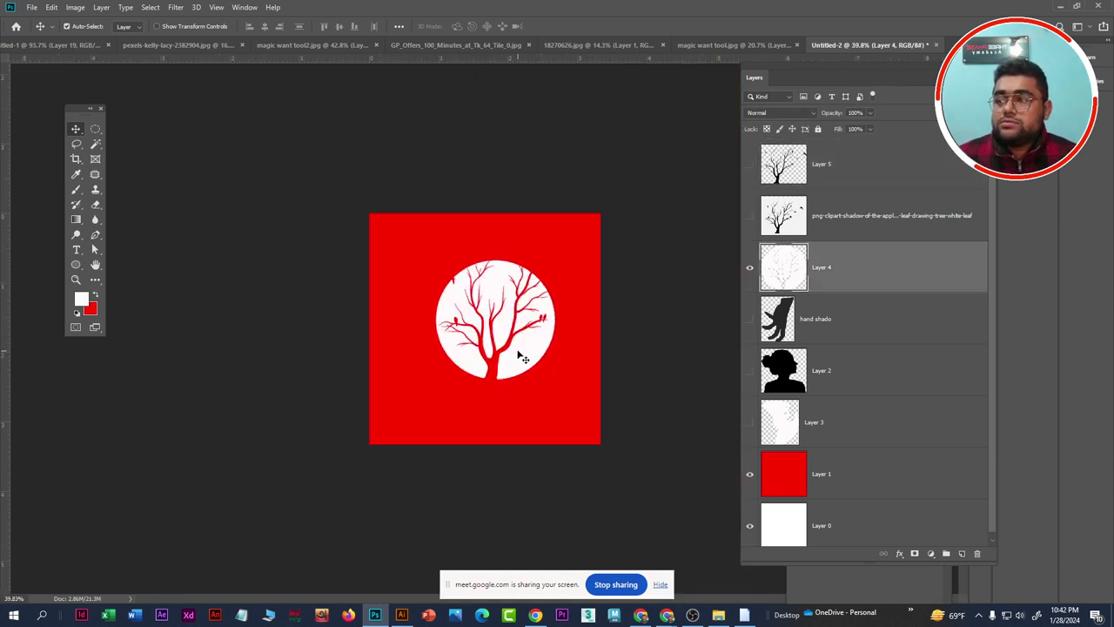
Enlarge the cut-out circle to about 165% and nudge it into place on the square
key("ctrl+t")
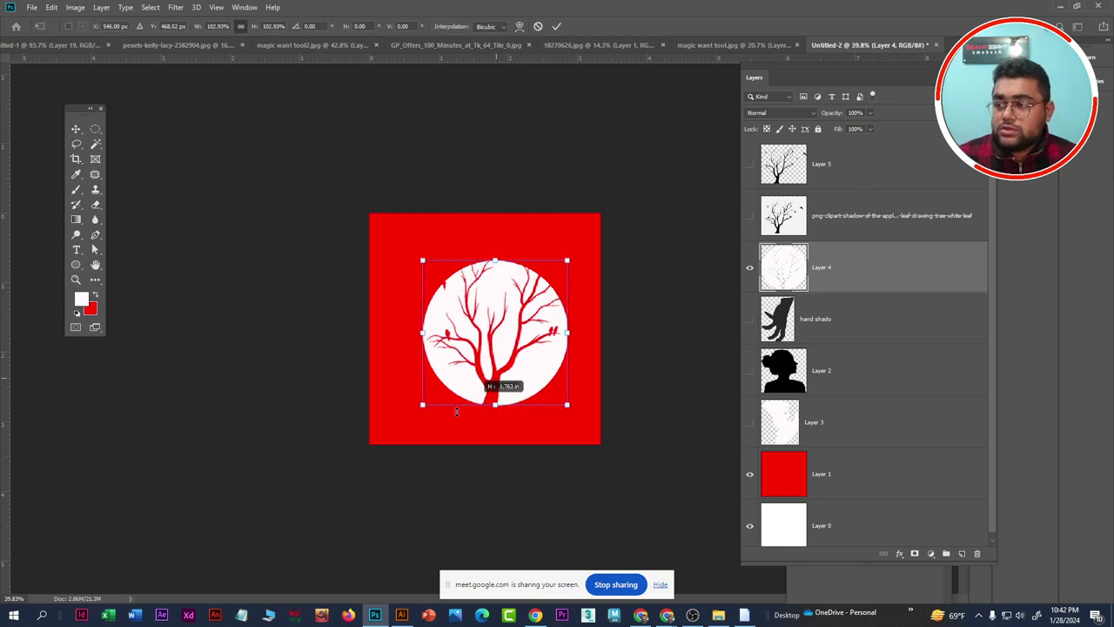
left_click_drag(495, 390, 495, 437)
left_click_drag(489, 370, 478, 344)
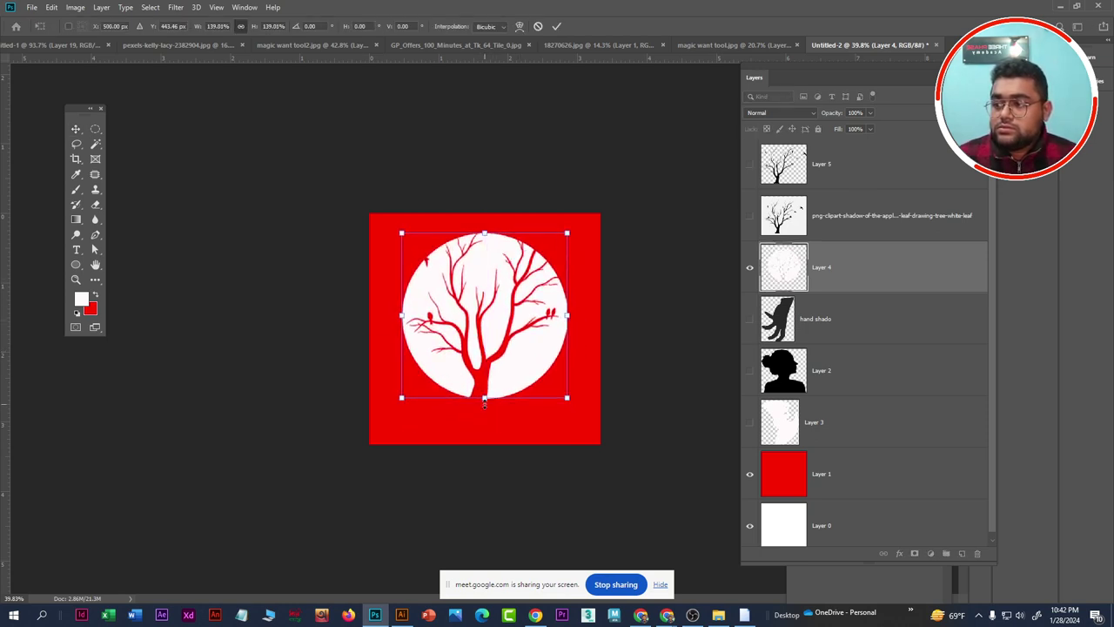
left_click_drag(484, 398, 479, 426)
key("Return")
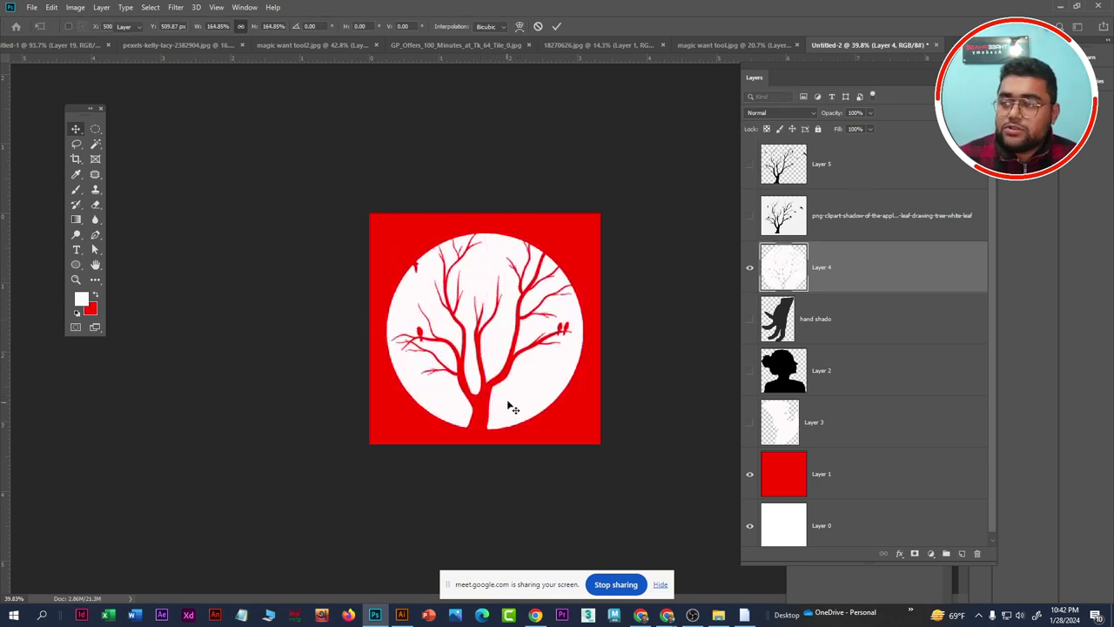
scroll(510, 405, "up", 2)
left_click_drag(560, 397, 569, 393)
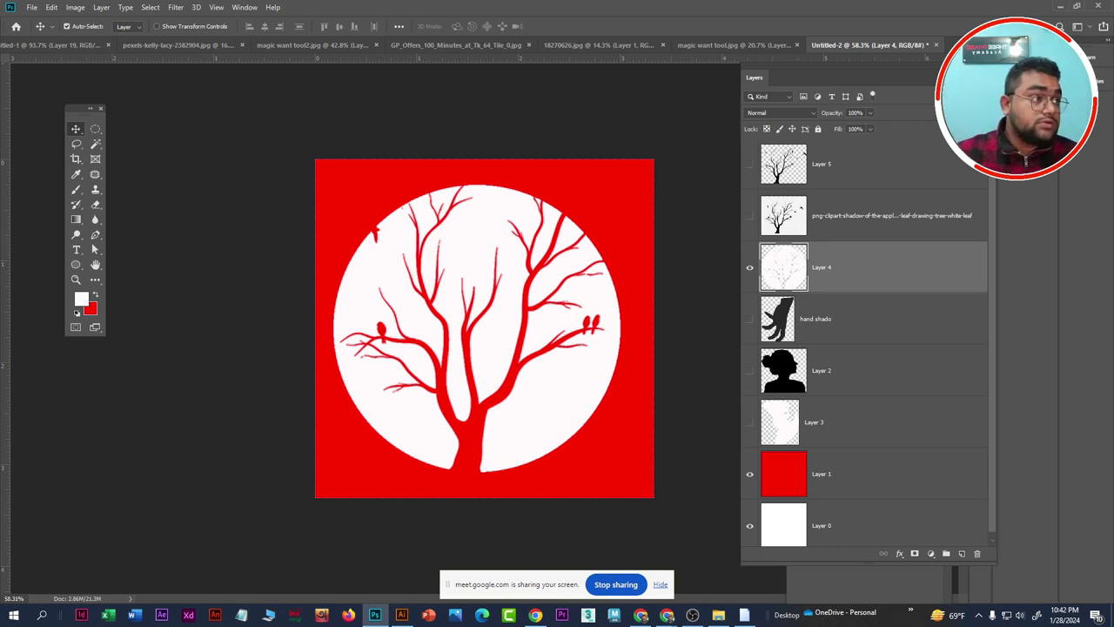
Centre the cut-out circle in the red square, then minimise Photoshop
left_click_drag(543, 401, 544, 404)
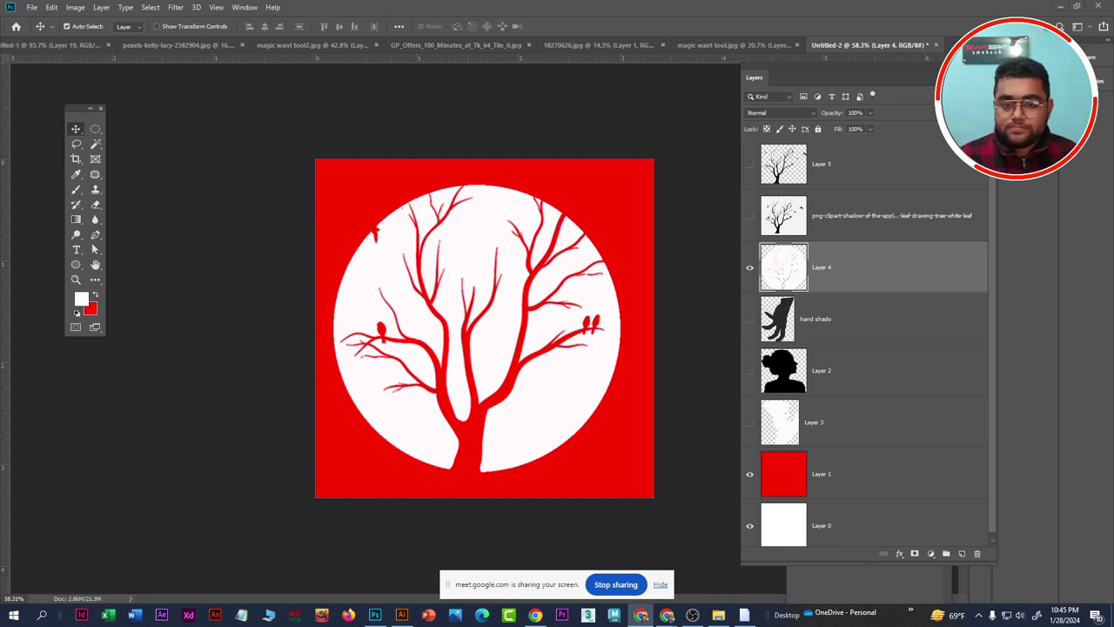
left_click(522, 372)
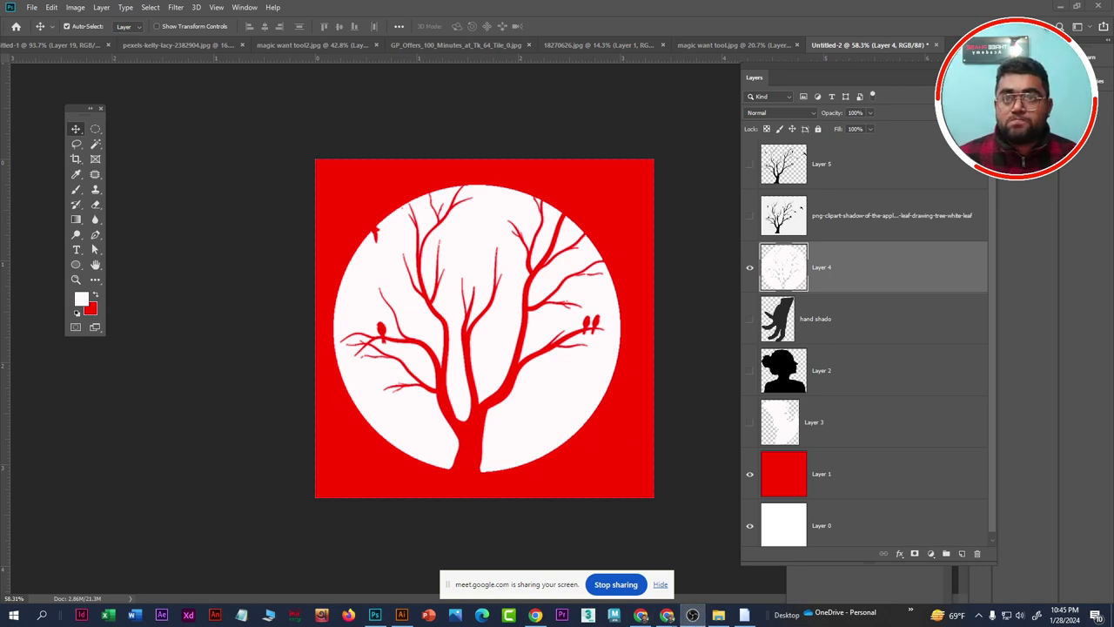
left_click(1059, 6)
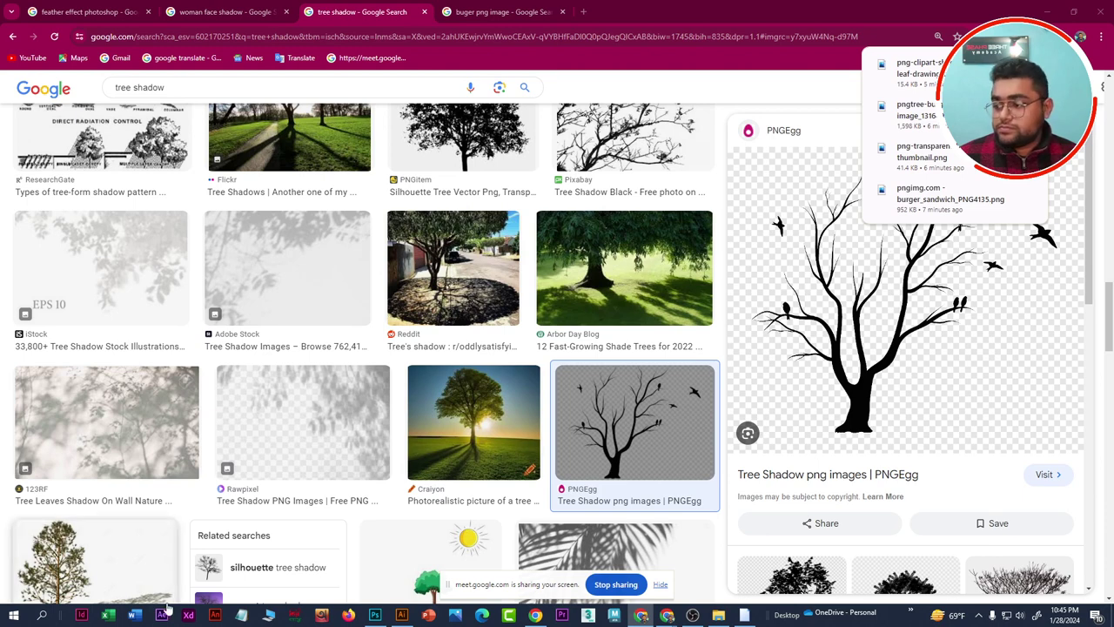
Shift the Notepad window left, snap it to the right half, then drag out a smaller window
mouse_move(1113, 199)
left_mouse_down()
mouse_move(1084, 189)
mouse_move(1027, 233)
left_mouse_up()
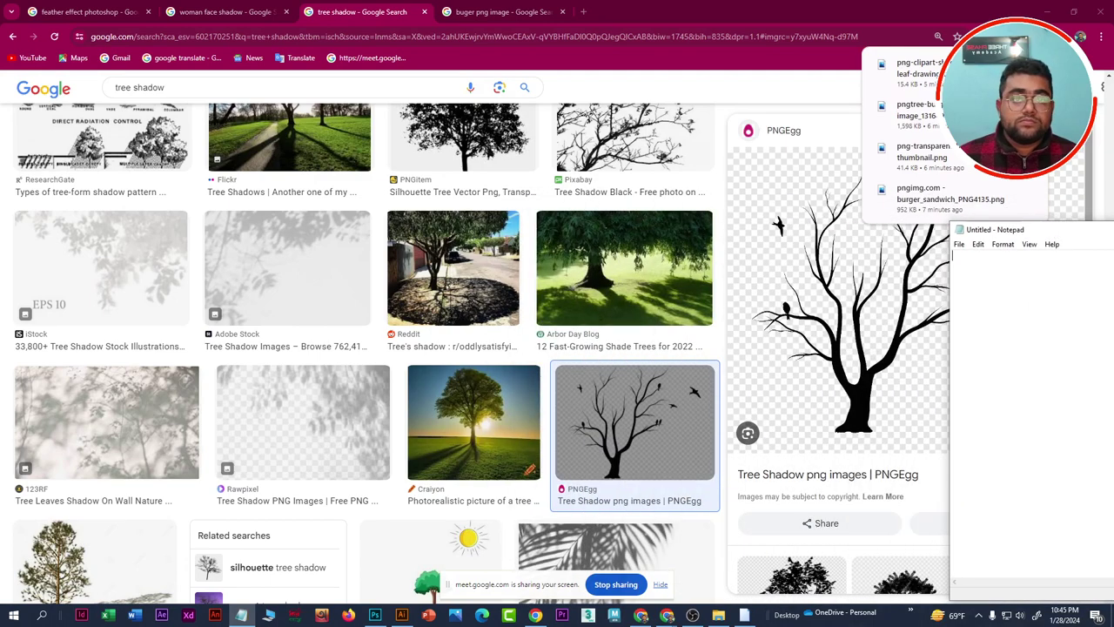
key("super+Right")
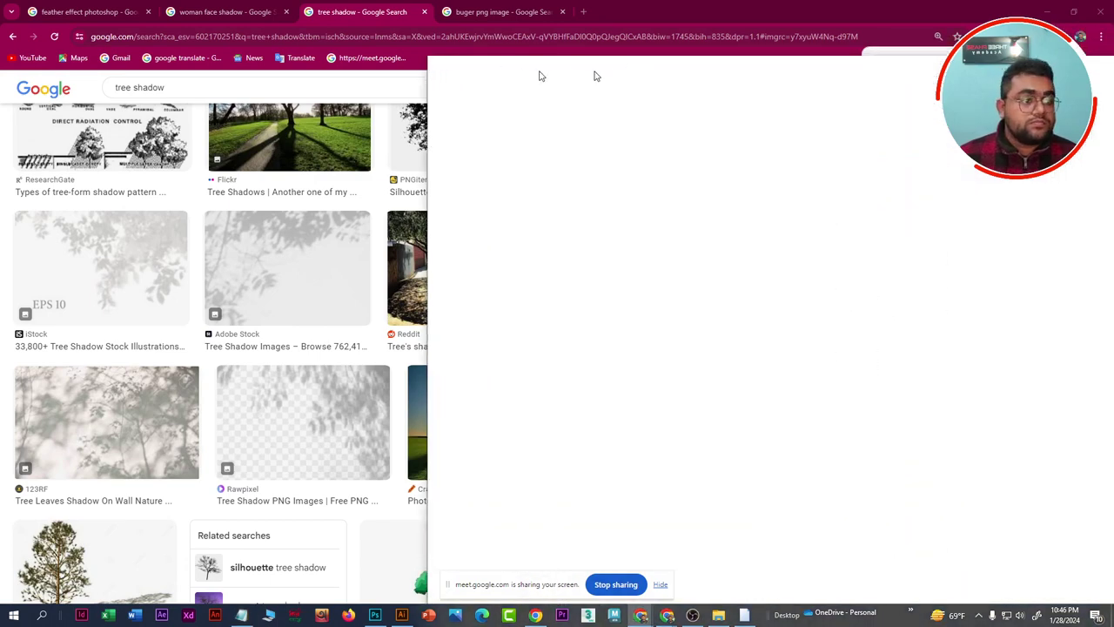
left_click_drag(640, 73, 896, 42)
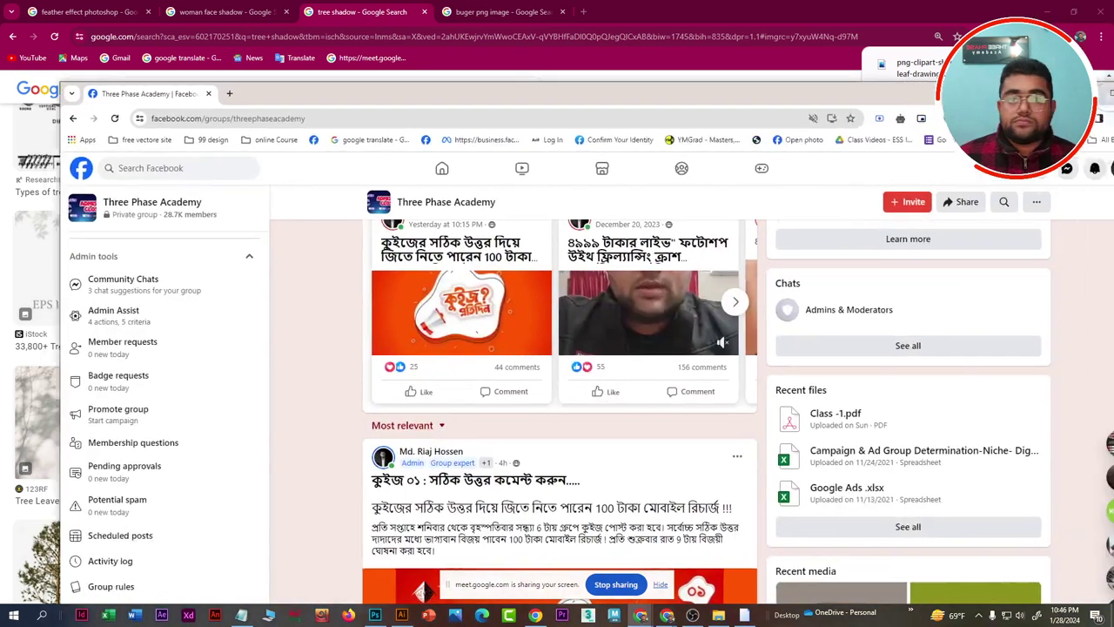
Bring the Facebook group window to the front, maximise it, and reload the page
left_click_drag(1080, 24, 931, 97)
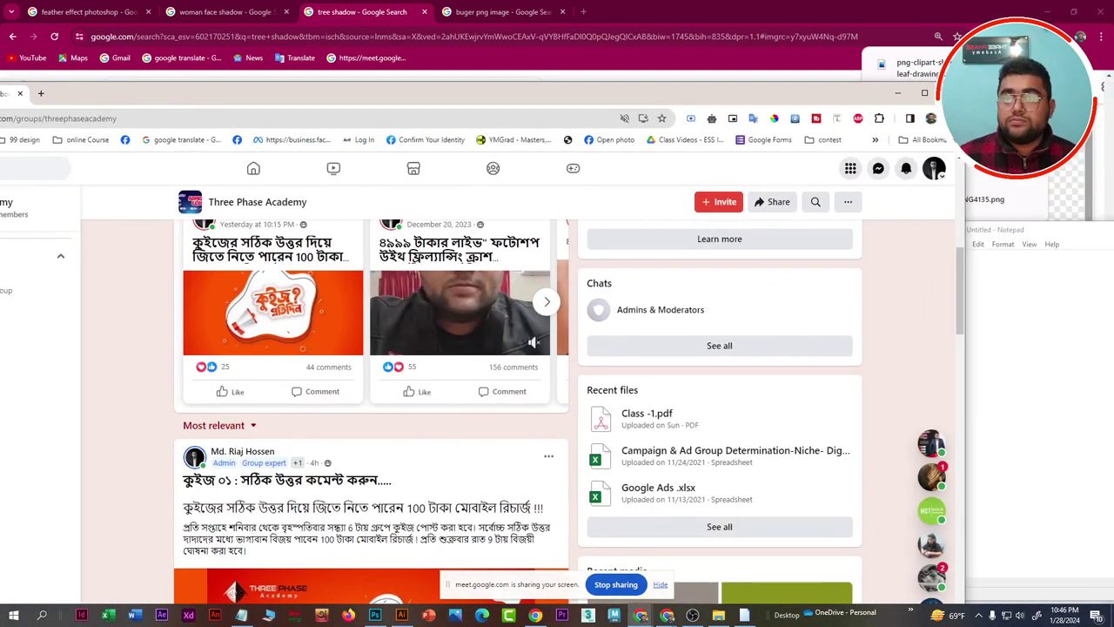
left_click(925, 93)
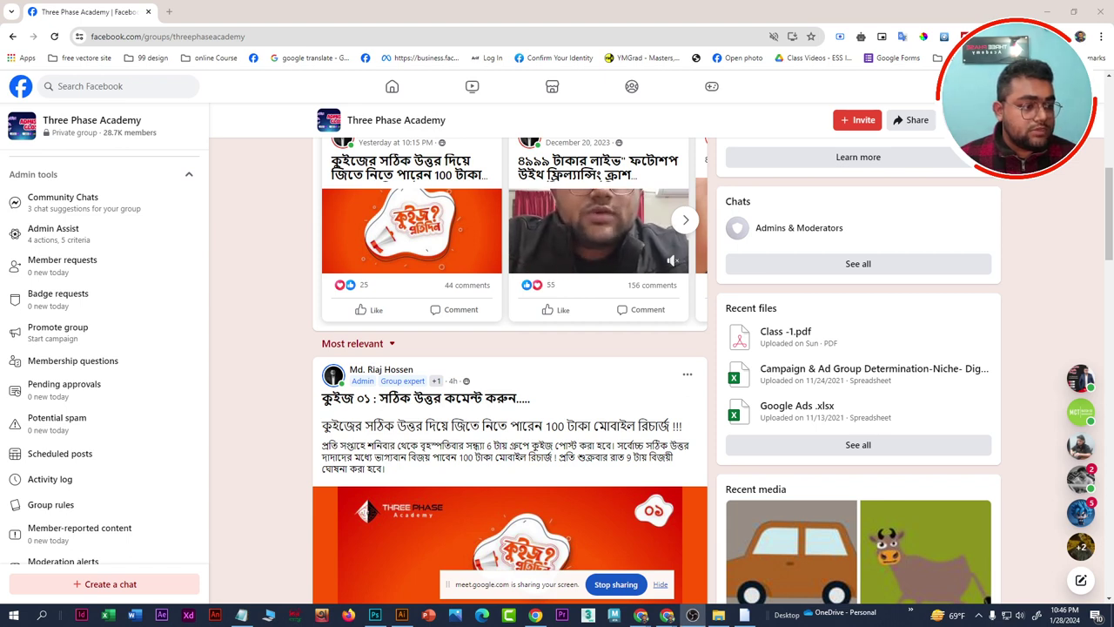
scroll(200, 454, "up", 1)
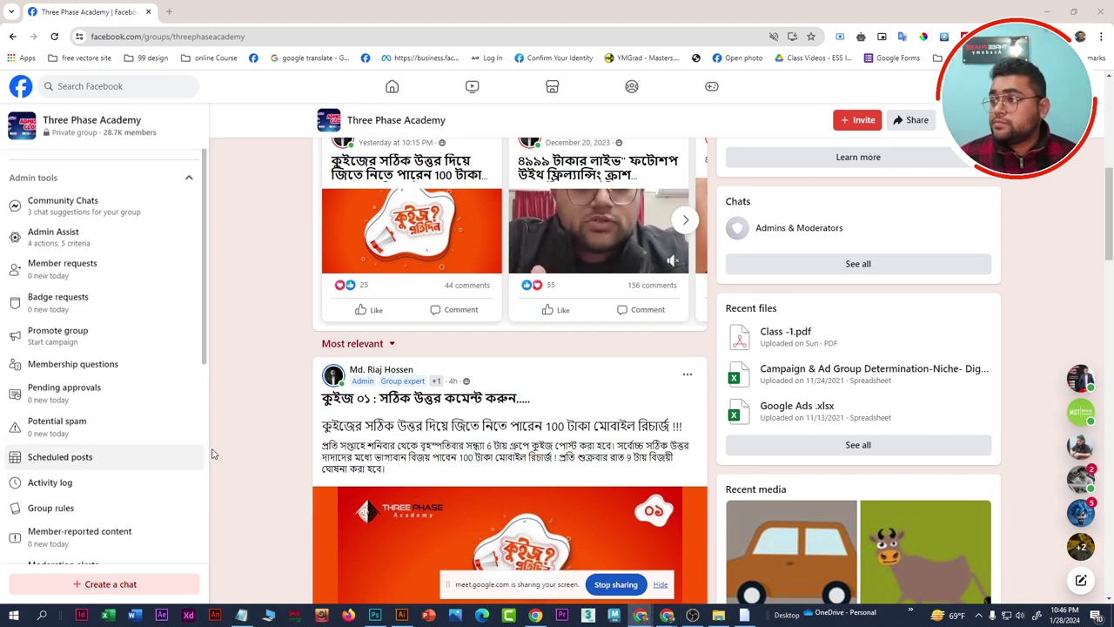
left_click(54, 36)
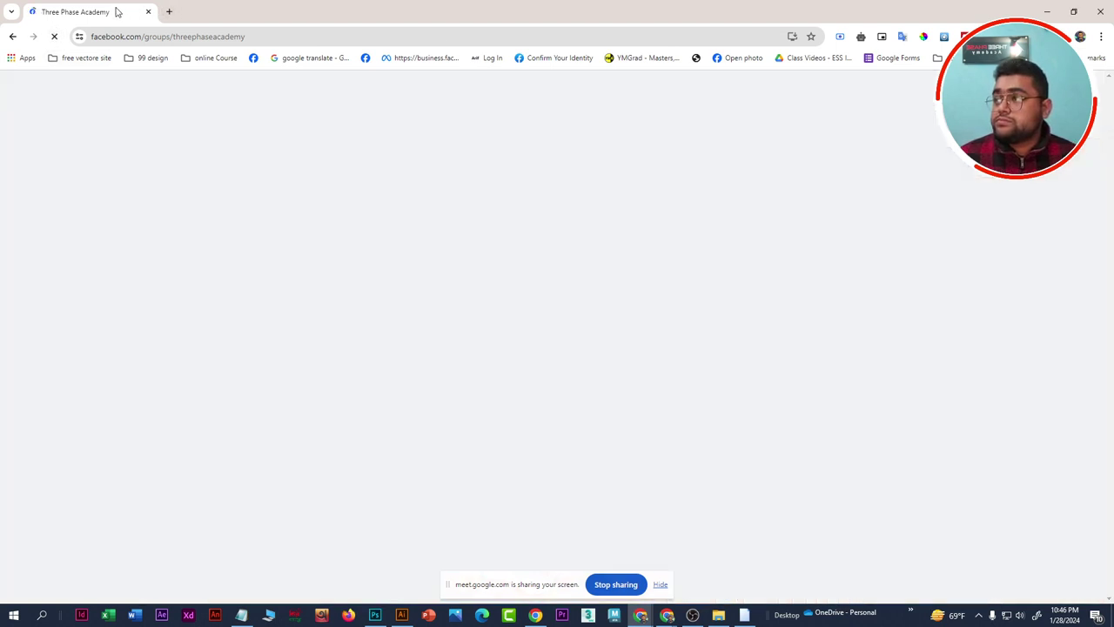
Duplicate the Facebook tab, add a new tab, and return to the Three Phase Academy page
right_click(117, 11)
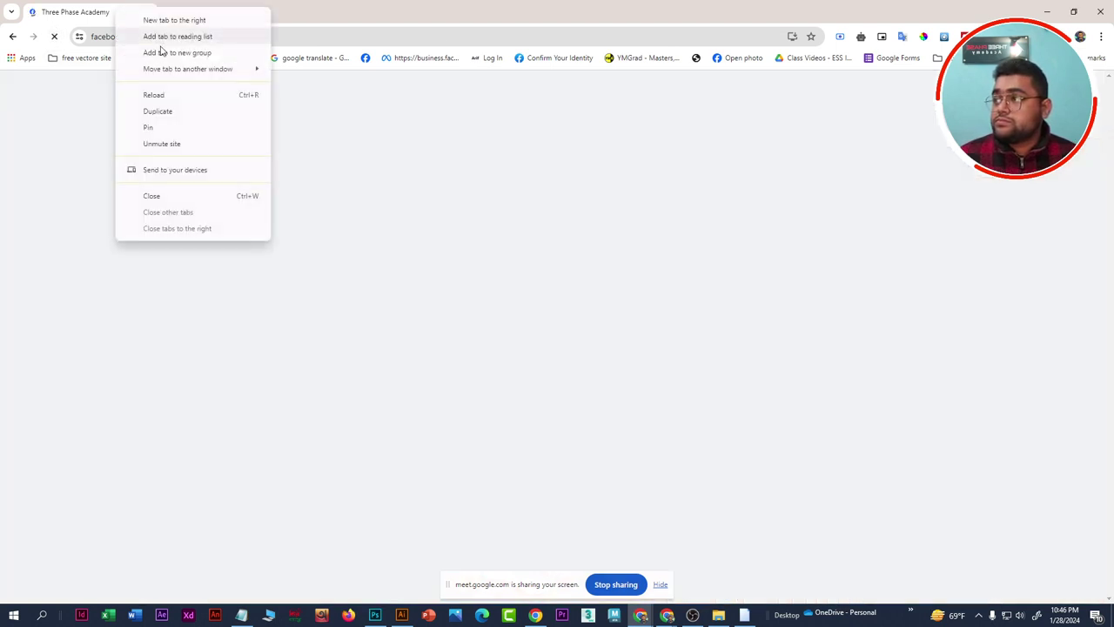
left_click(168, 110)
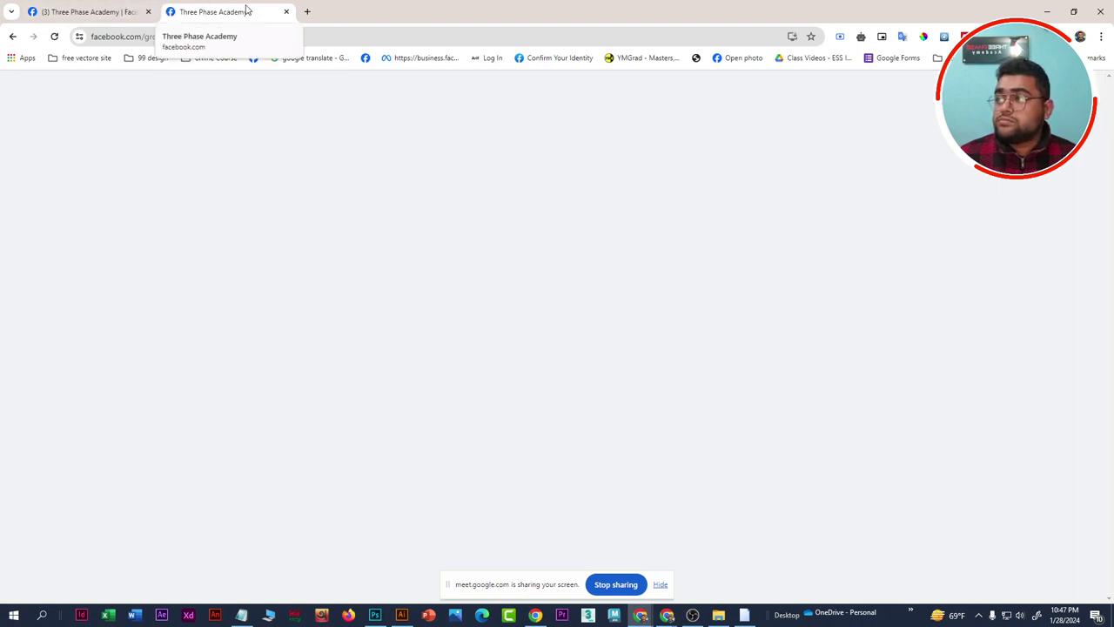
left_click(306, 11)
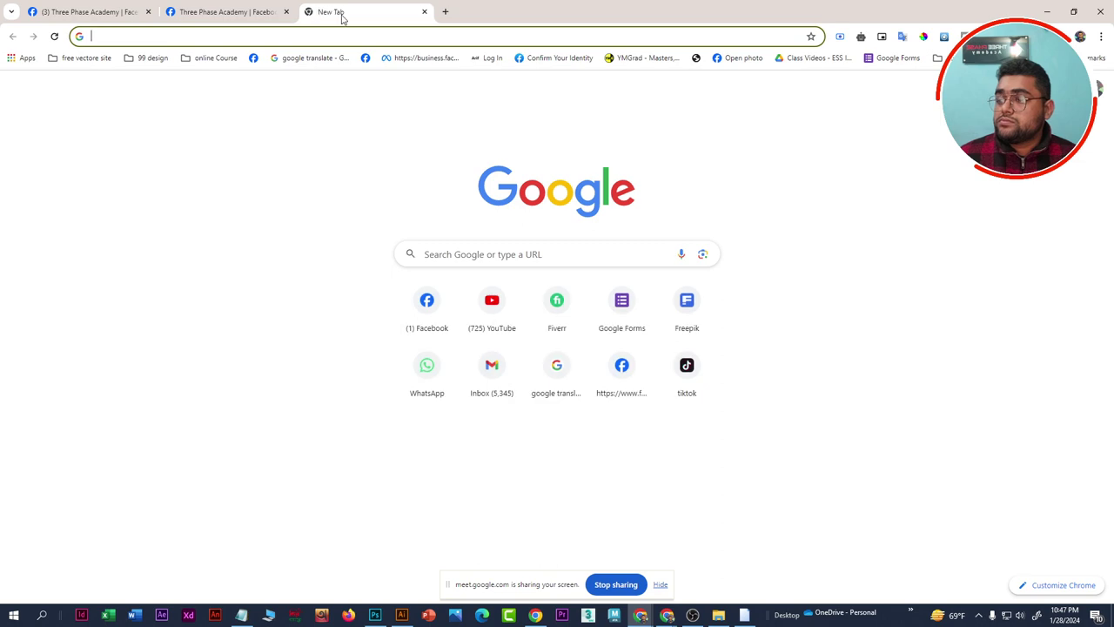
left_click(257, 11)
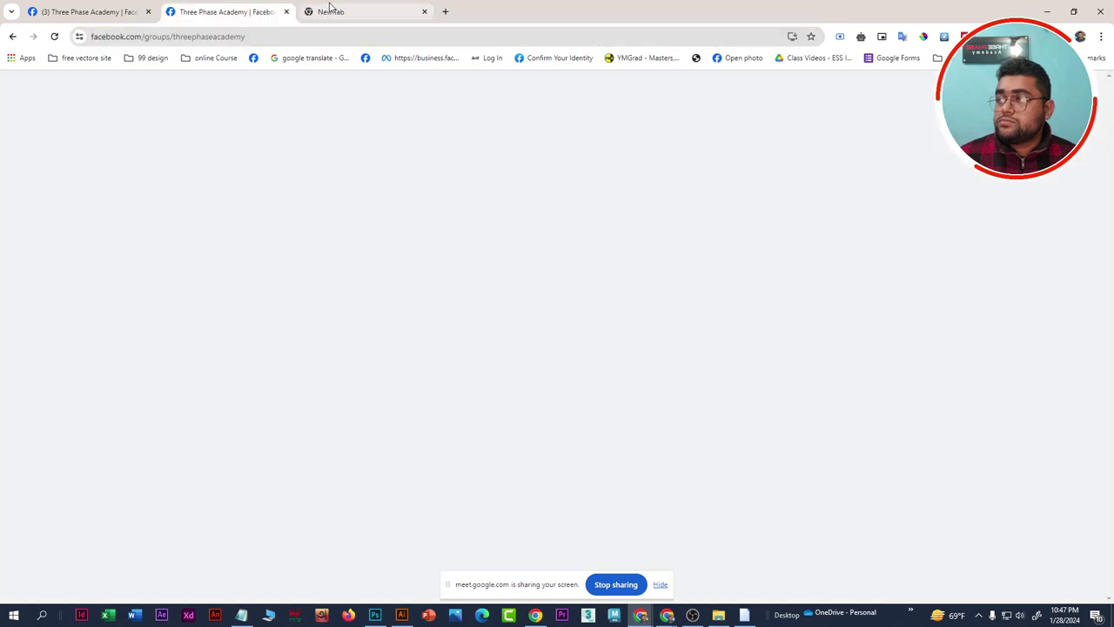
left_click(329, 7)
left_click(257, 12)
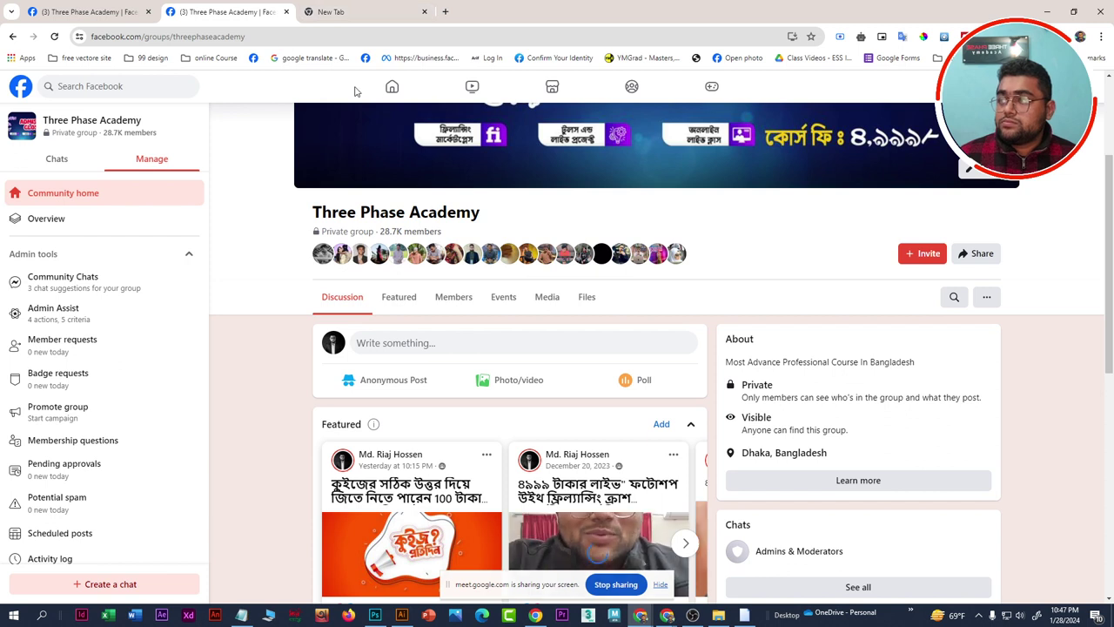
Open the Photoshop With Freelancing Crash Course 2411 group from Home, then switch back to Three Phase Academy
left_click(392, 89)
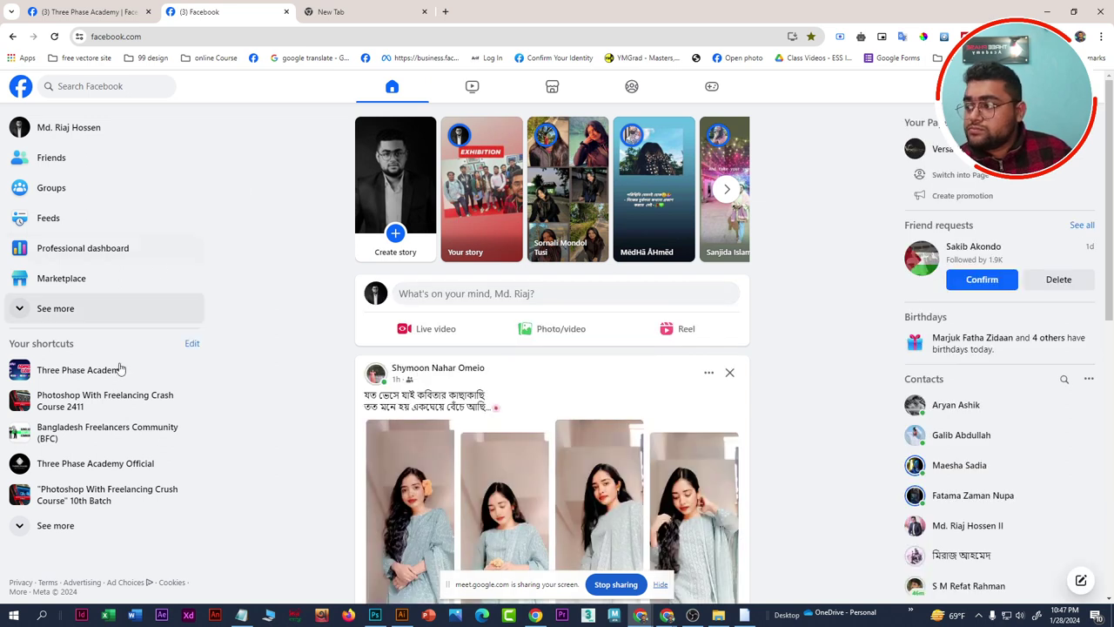
left_click(127, 401)
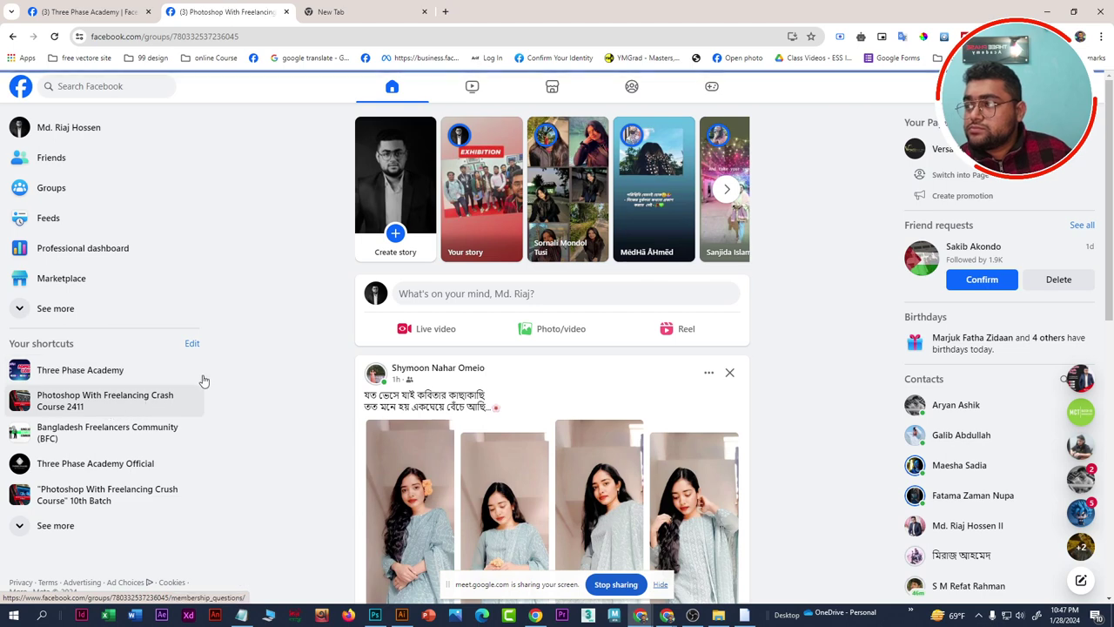
scroll(426, 418, "down", 2)
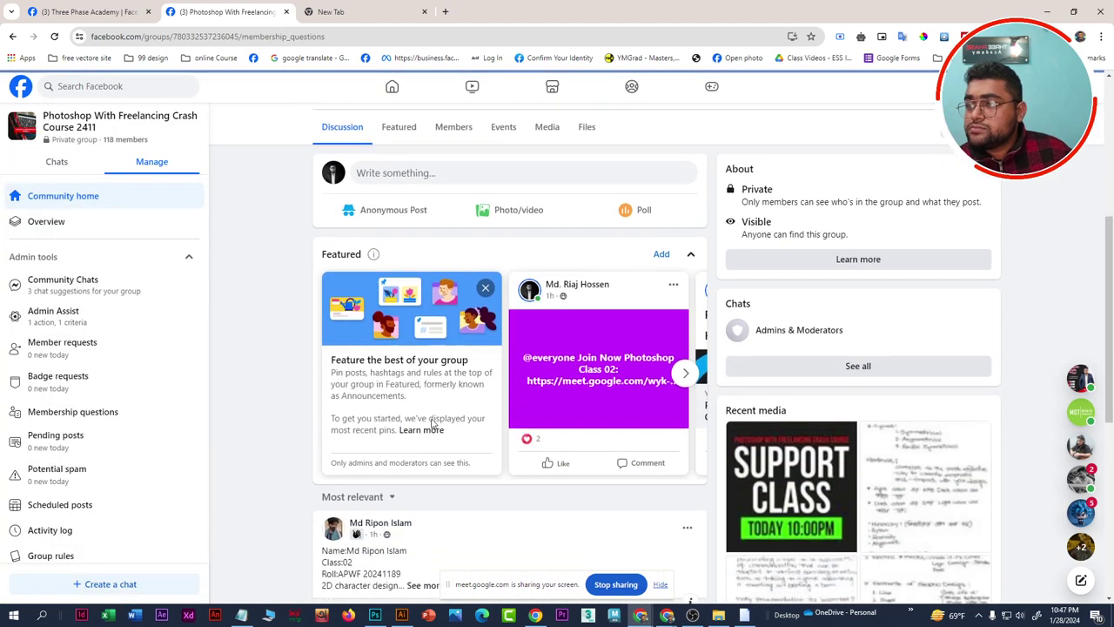
scroll(426, 418, "down", 2)
left_click(104, 10)
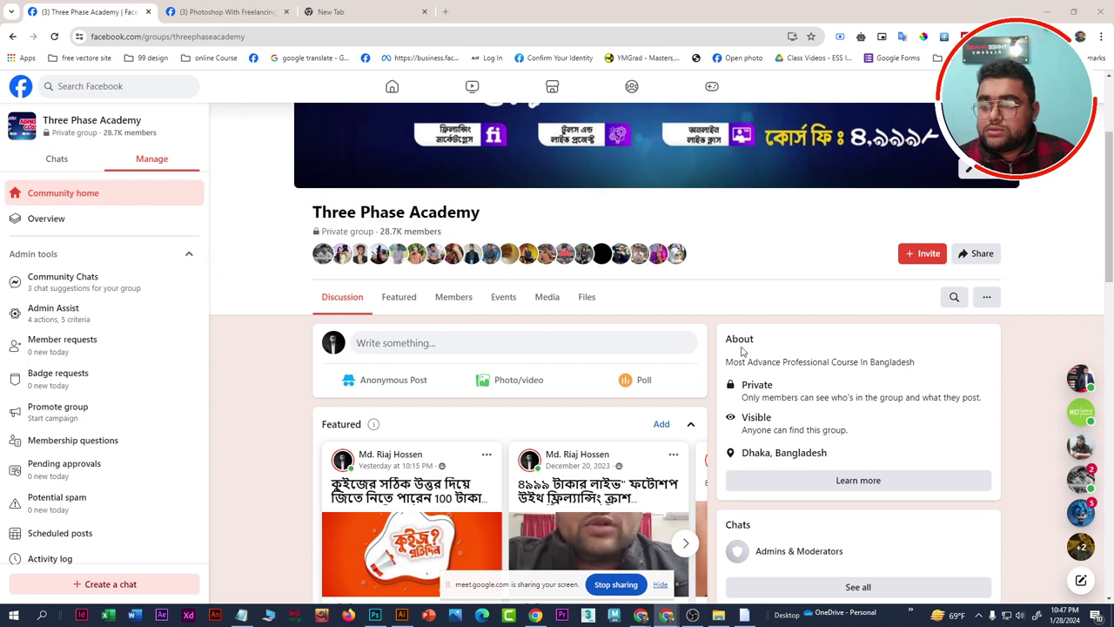
scroll(898, 291, "down", 1)
scroll(897, 292, "down", 2)
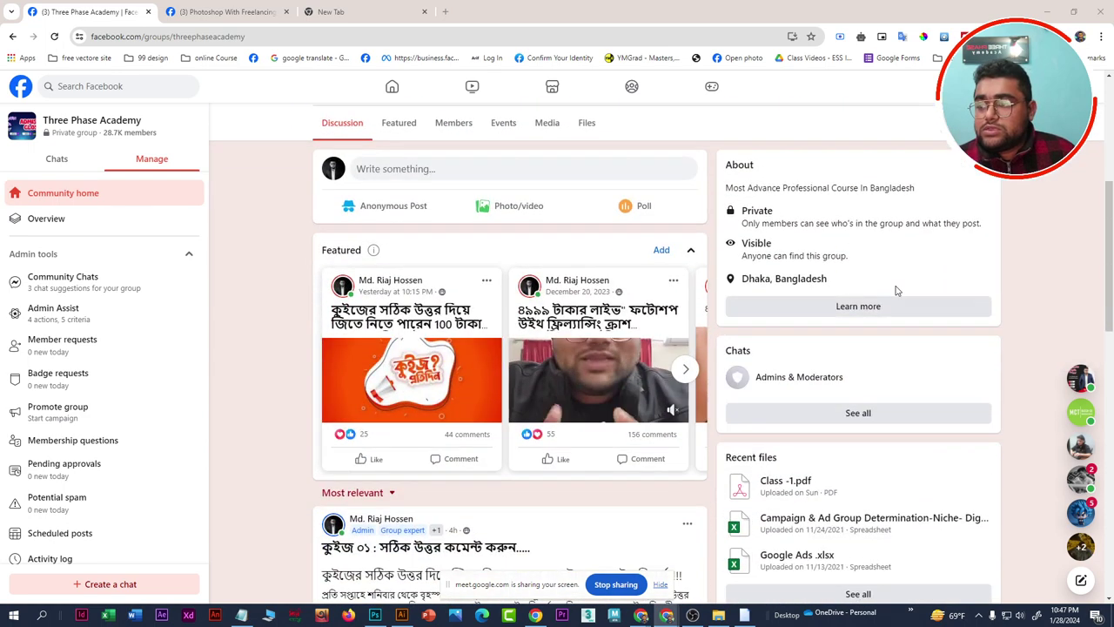
scroll(892, 291, "down", 2)
scroll(889, 289, "down", 2)
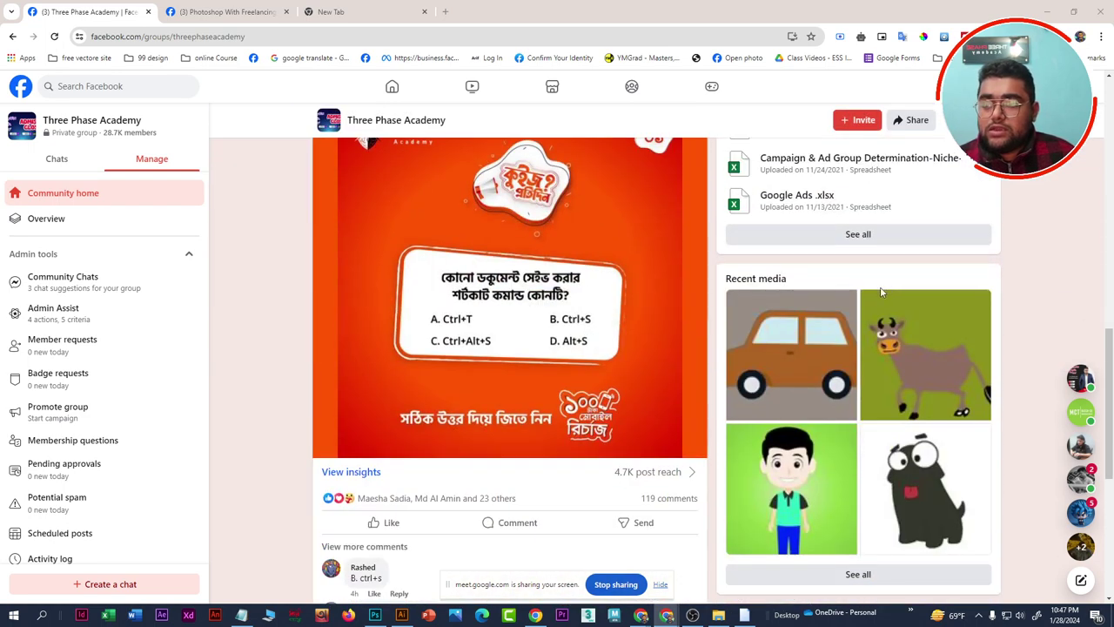
scroll(881, 293, "down", 2)
scroll(880, 292, "up", 1)
scroll(510, 299, "down", 3)
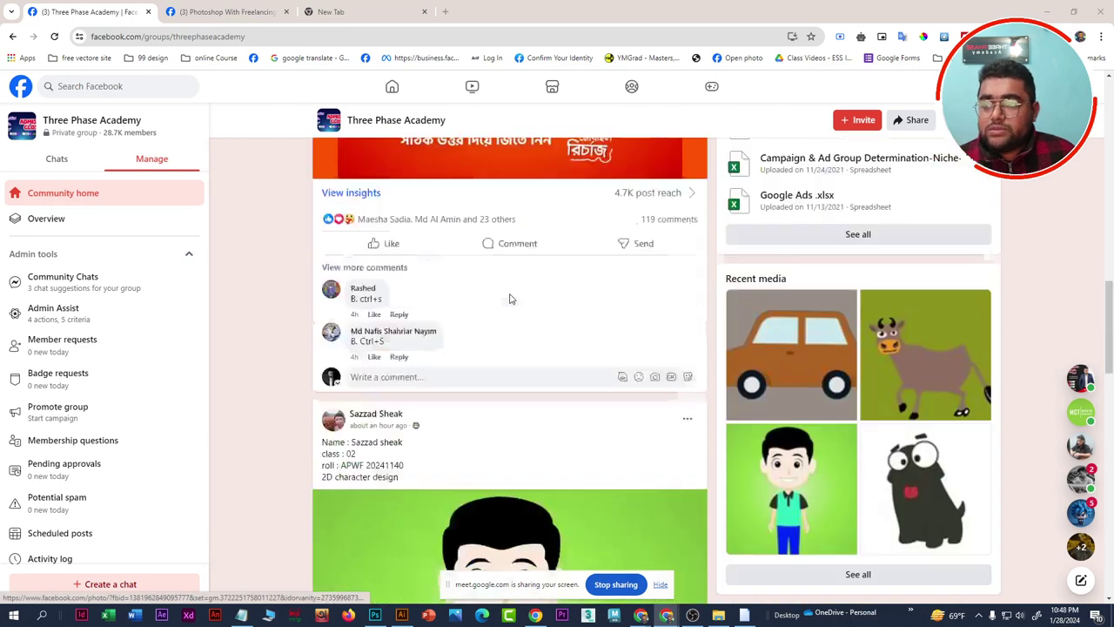
scroll(510, 299, "up", 1)
scroll(510, 298, "down", 3)
scroll(512, 298, "up", 1)
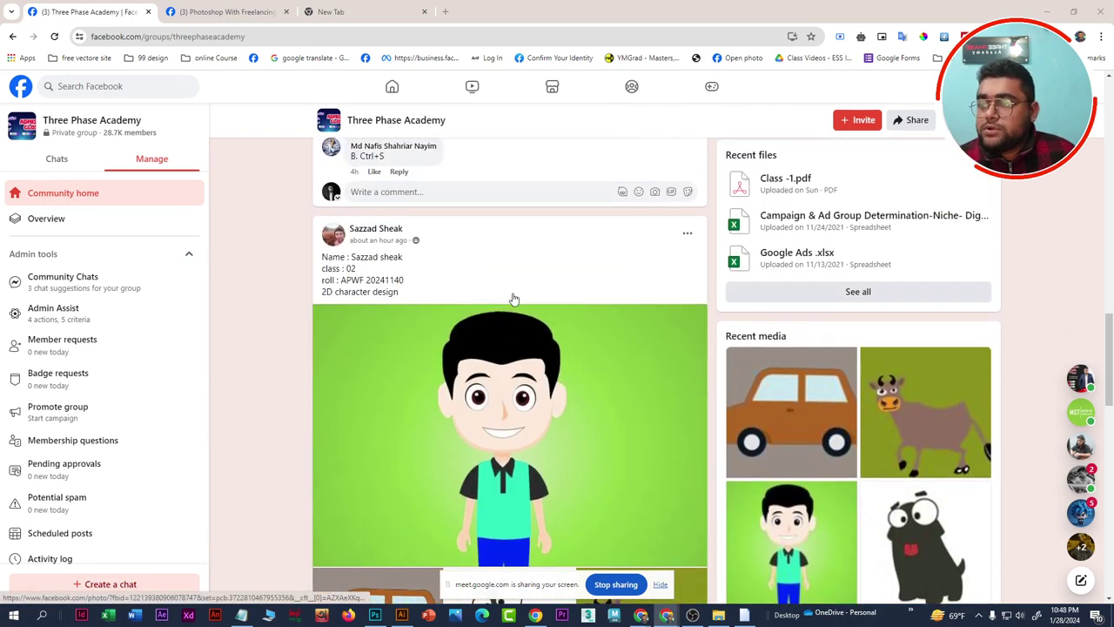
left_click_drag(342, 270, 363, 271)
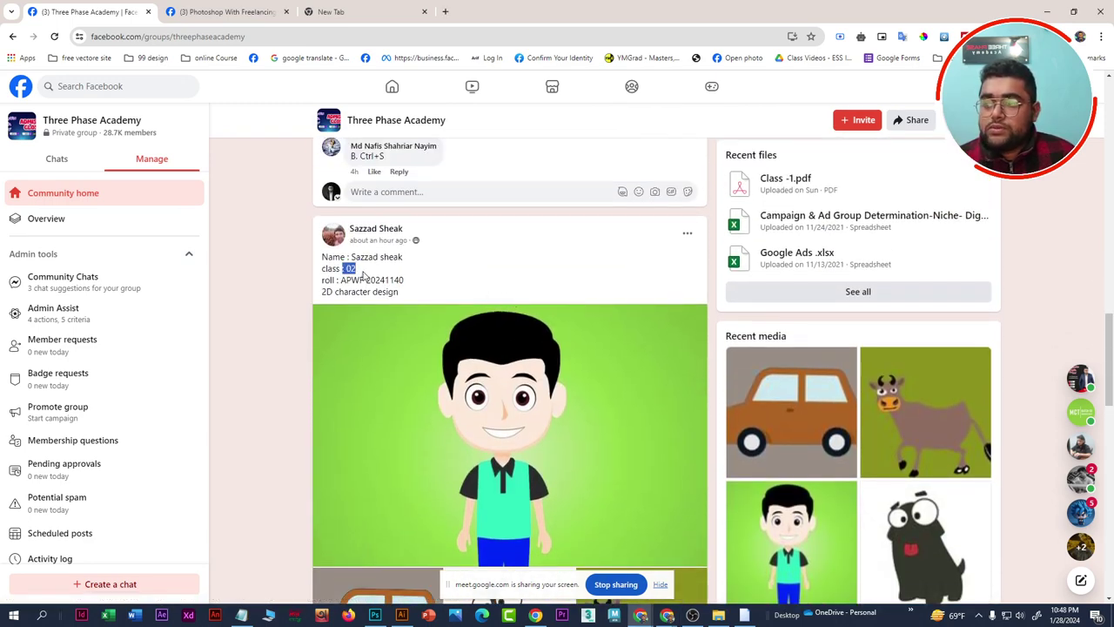
left_click(342, 270)
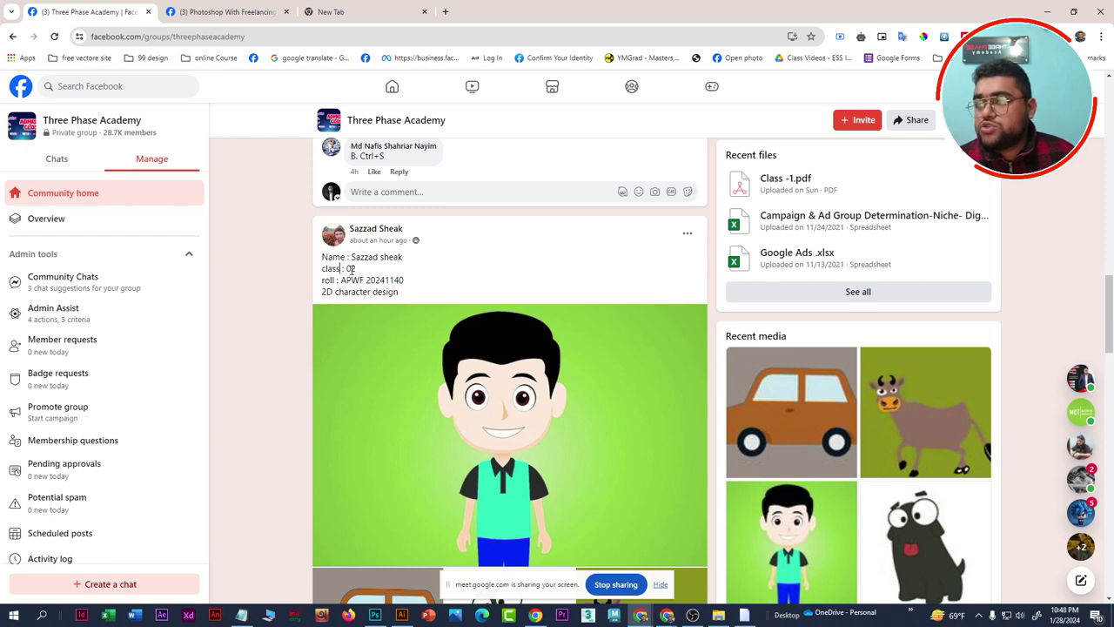
scroll(401, 279, "down", 3)
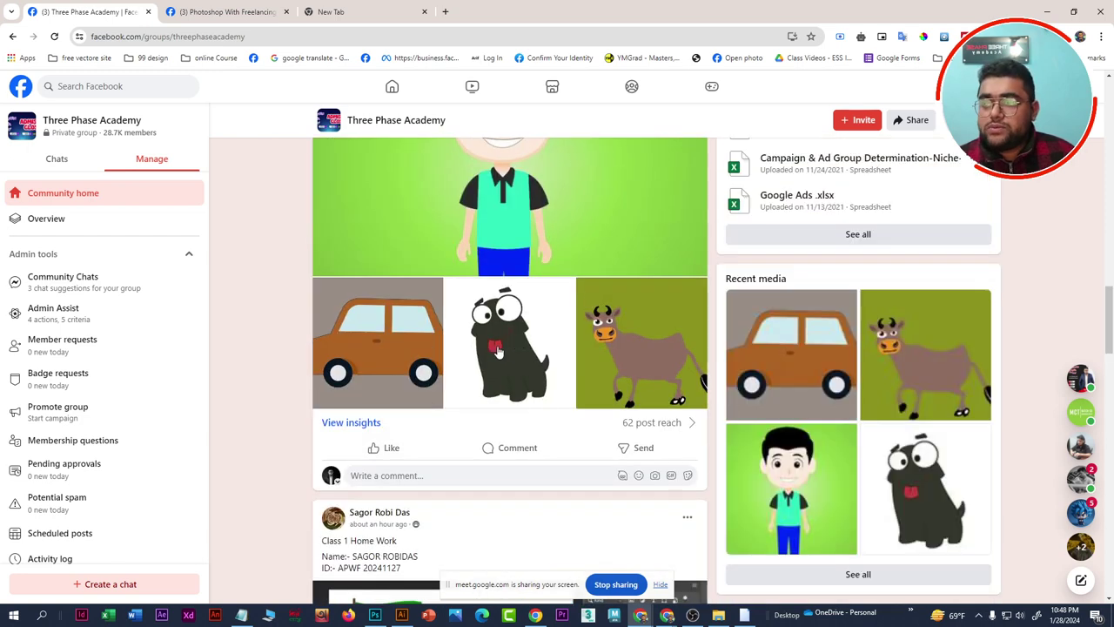
scroll(490, 351, "up", 3)
scroll(490, 351, "up", 1)
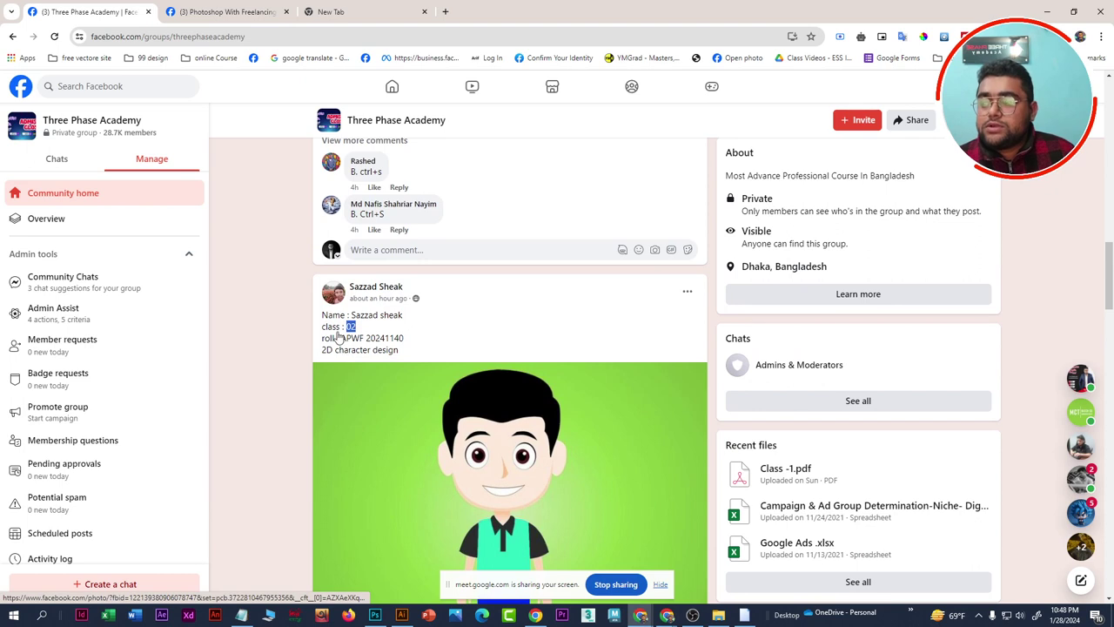
left_click(329, 329)
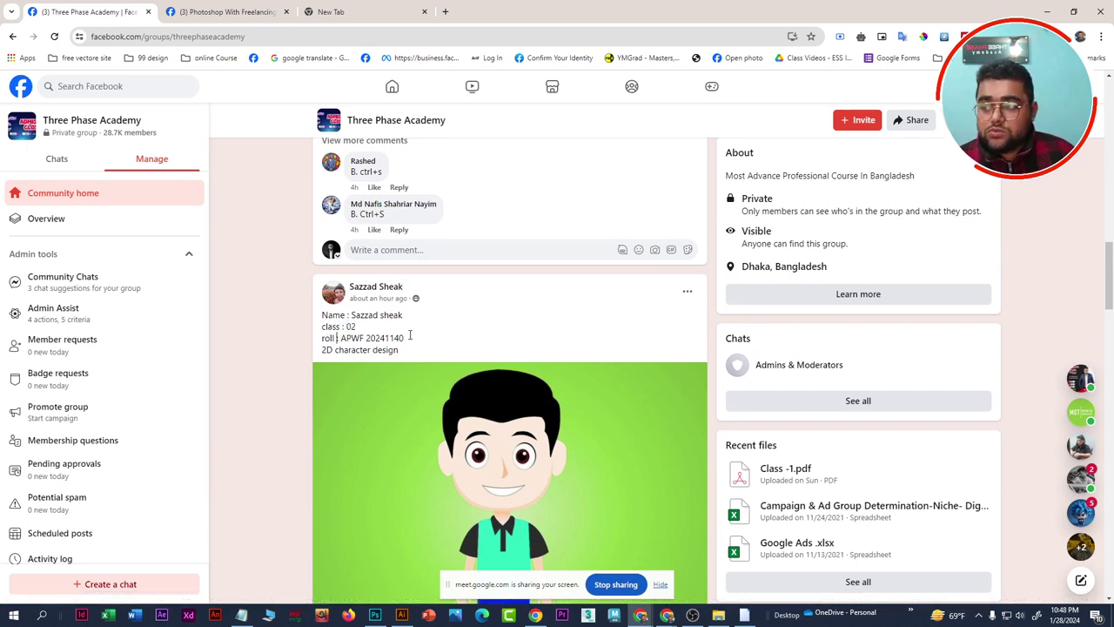
left_click_drag(342, 328, 401, 338)
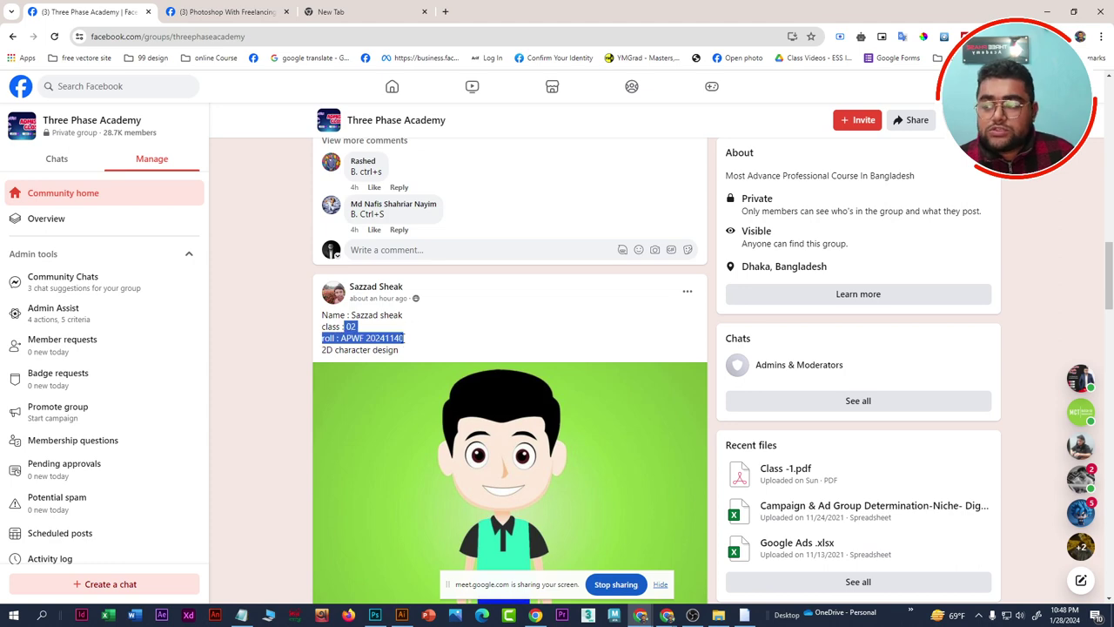
left_click(403, 341)
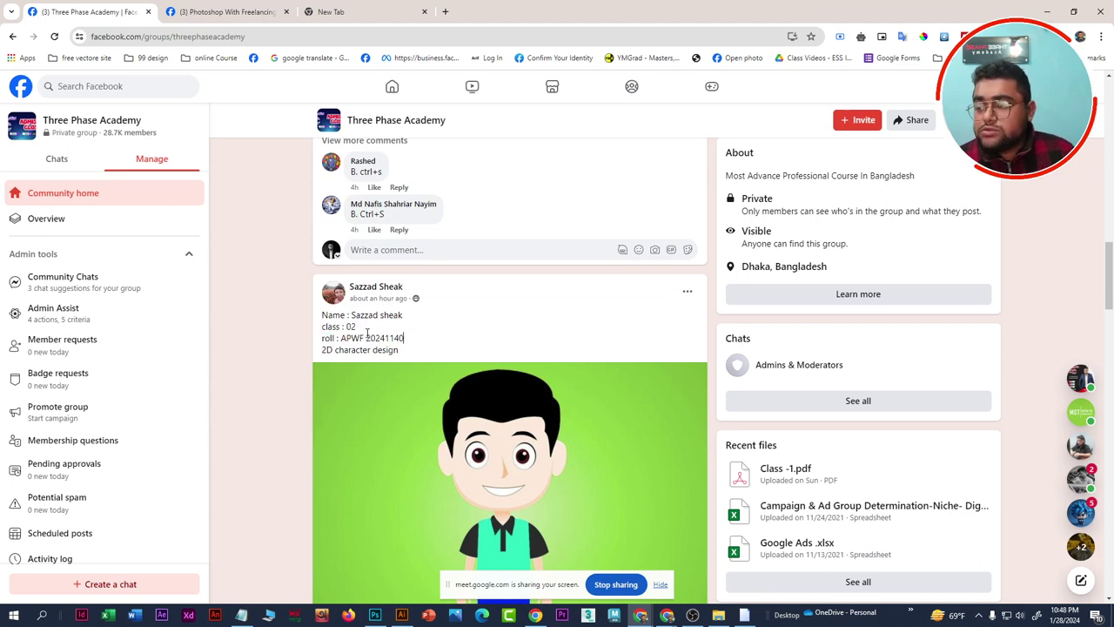
scroll(410, 336, "down", 2)
scroll(444, 340, "up", 3)
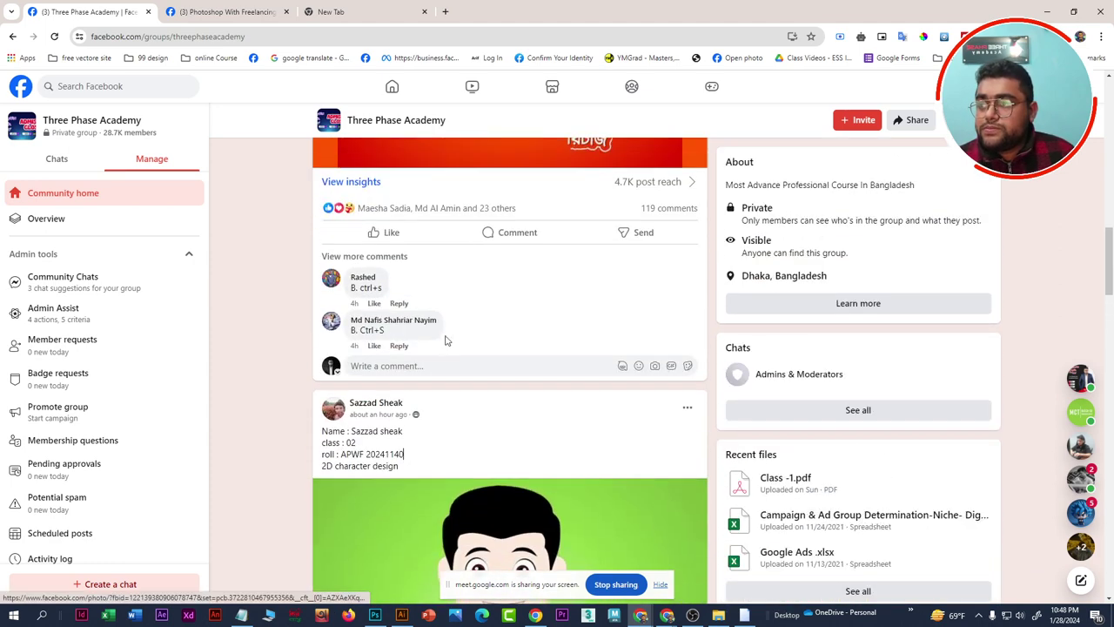
scroll(592, 458, "down", 5)
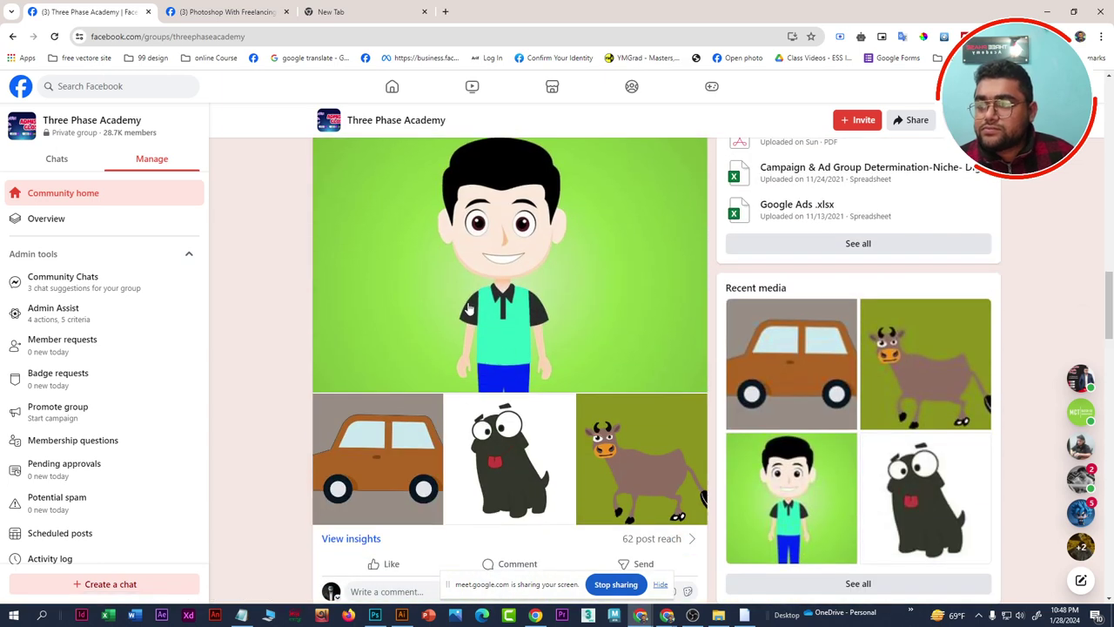
Love the character and car drawings, browse the dog and cow photos, then close the viewer
left_click(488, 289)
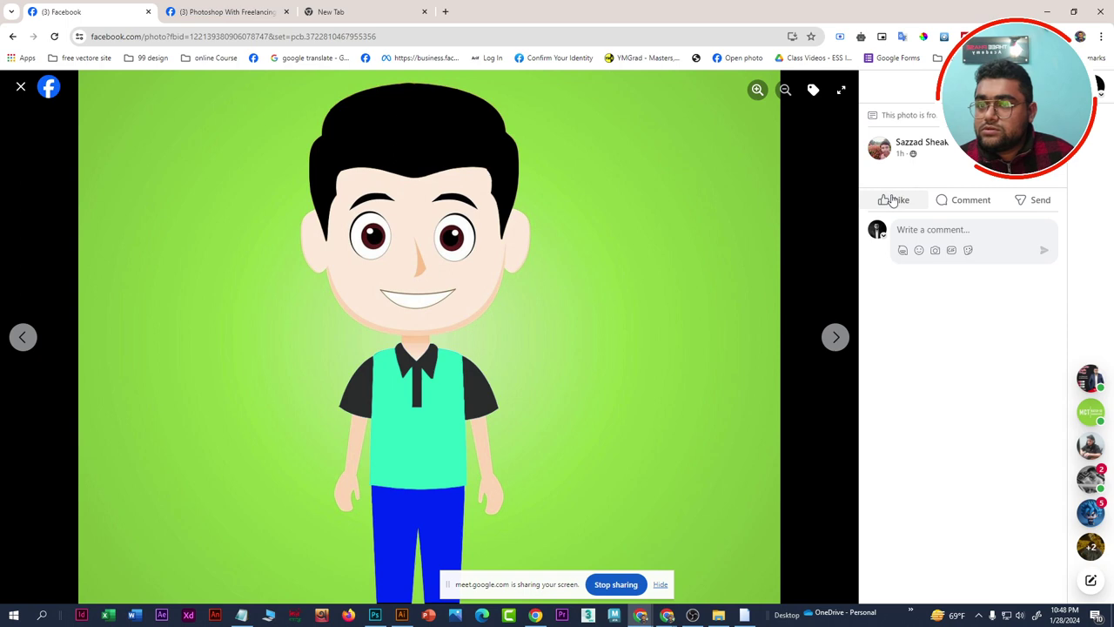
mouse_move(895, 200)
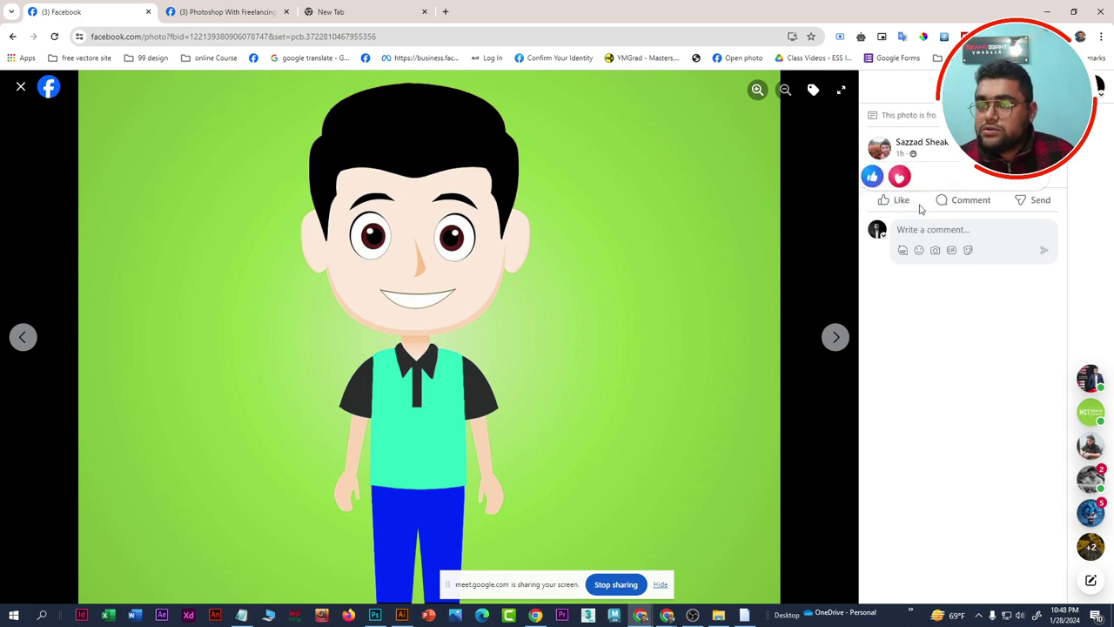
left_click(900, 177)
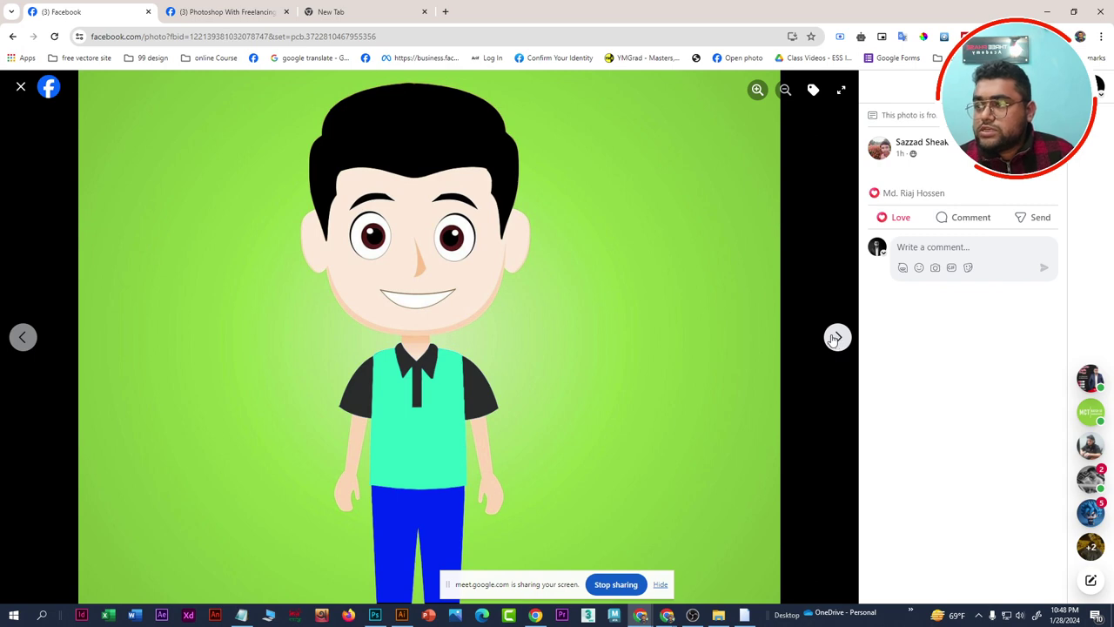
left_click(835, 338)
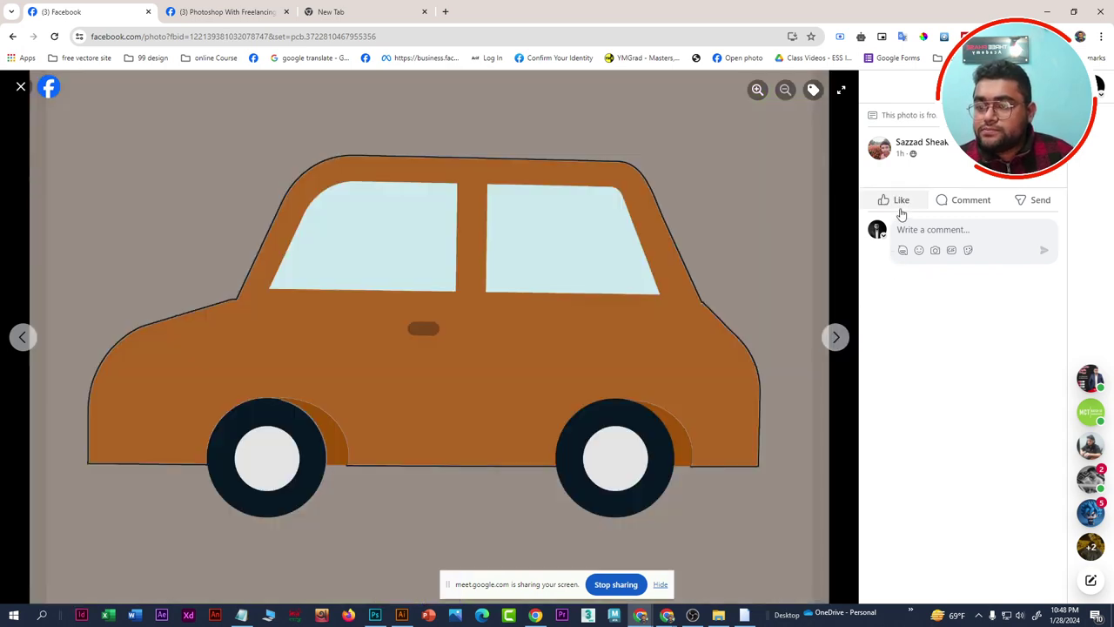
mouse_move(896, 199)
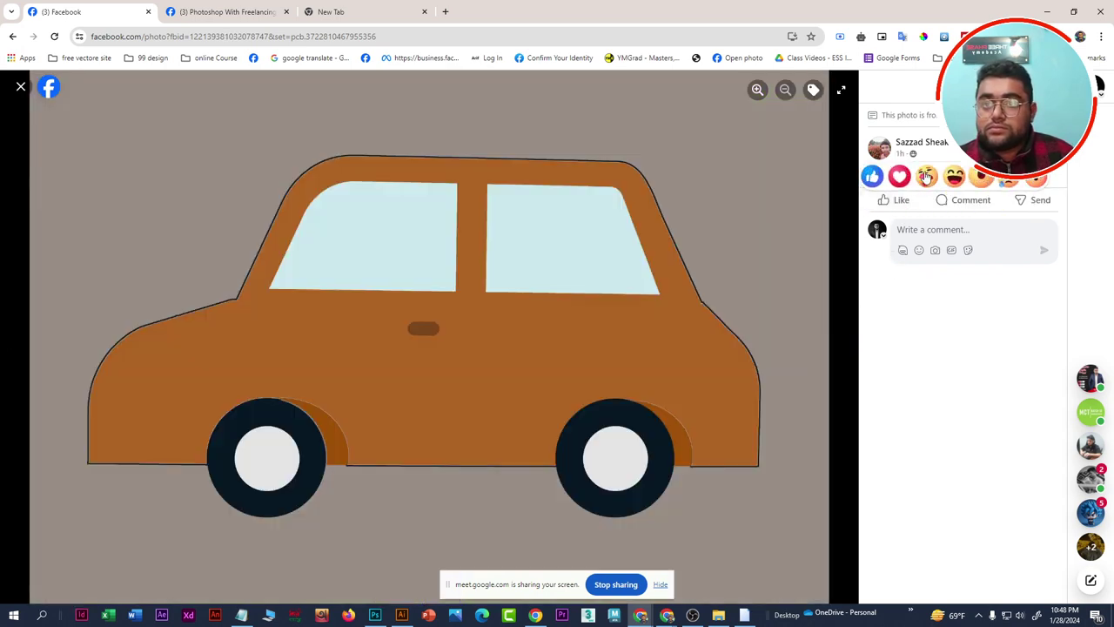
left_click(902, 176)
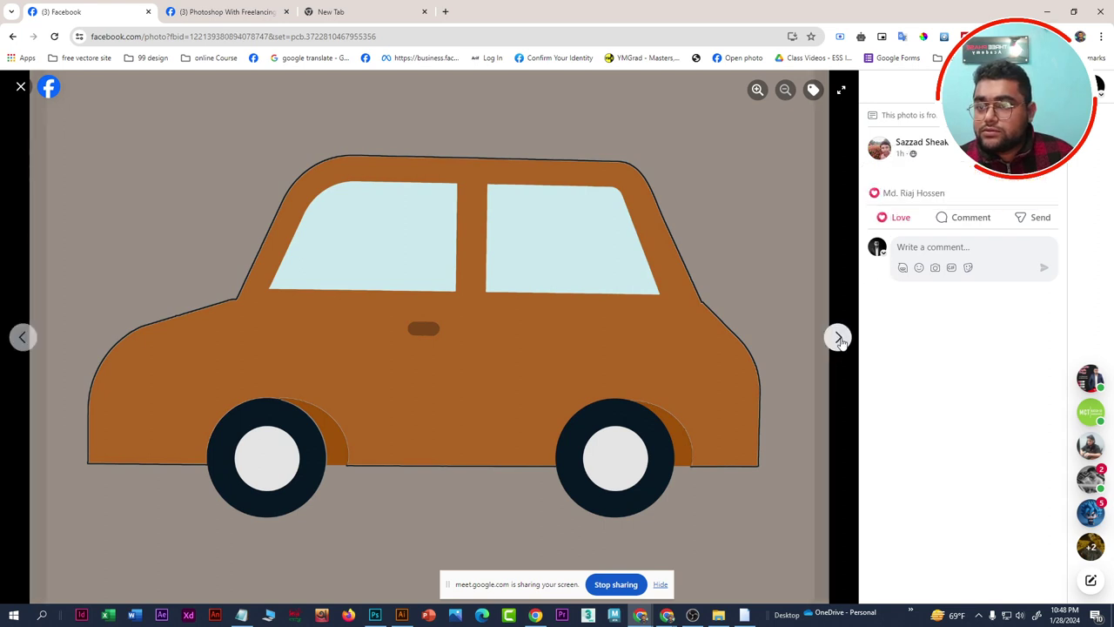
left_click(839, 338)
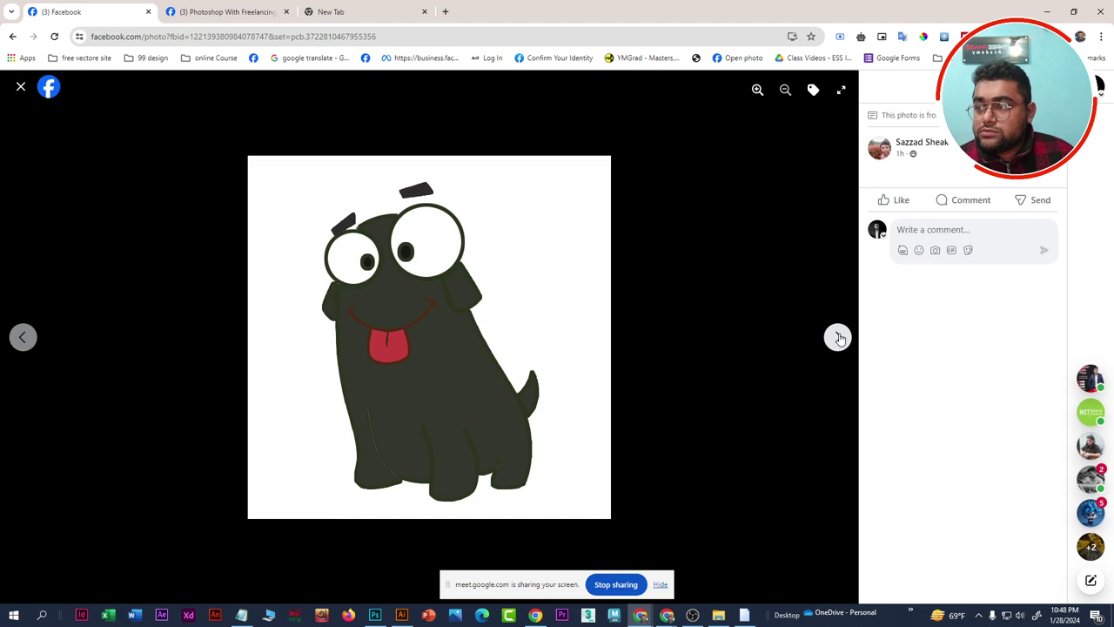
left_click(839, 339)
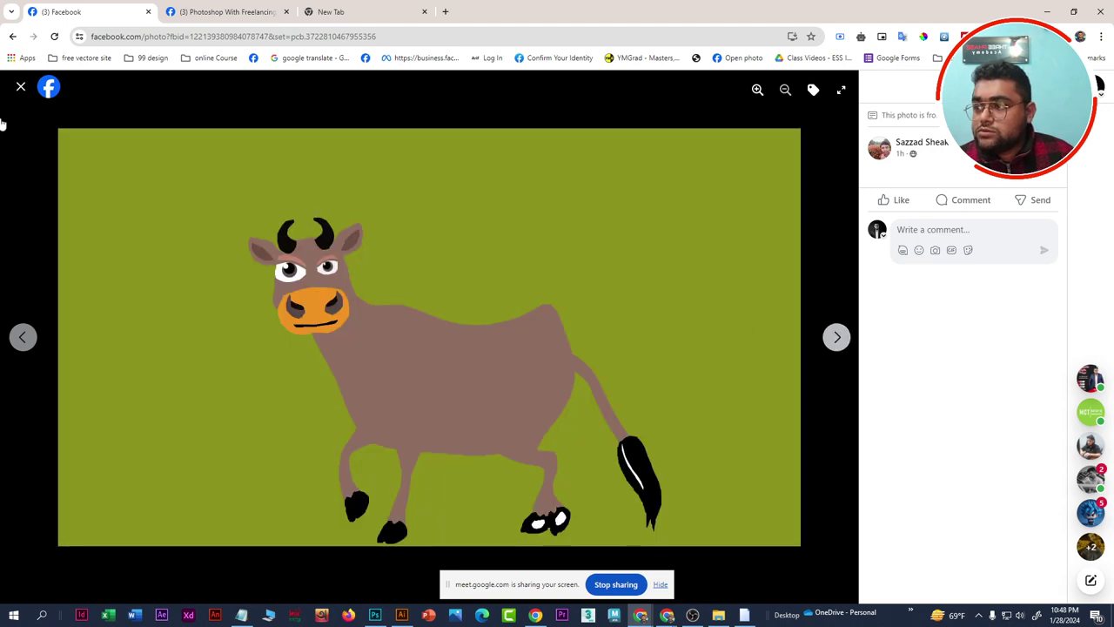
left_click(21, 87)
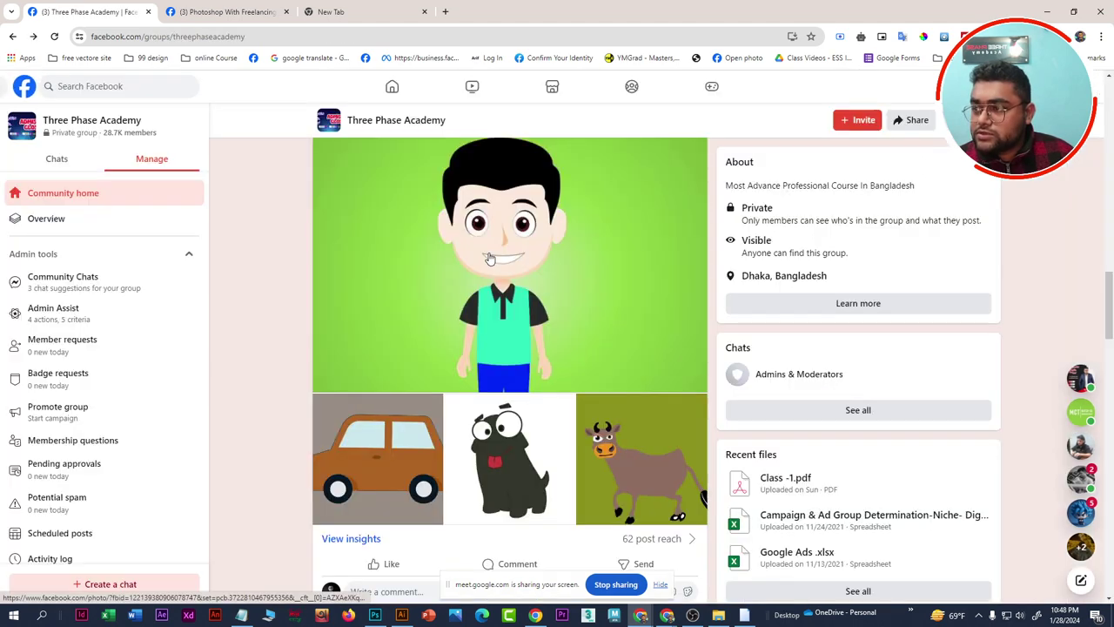
React Care to the drawings post and open the next member's flag-and-cars photo
scroll(435, 392, "down", 2)
scroll(405, 458, "up", 1)
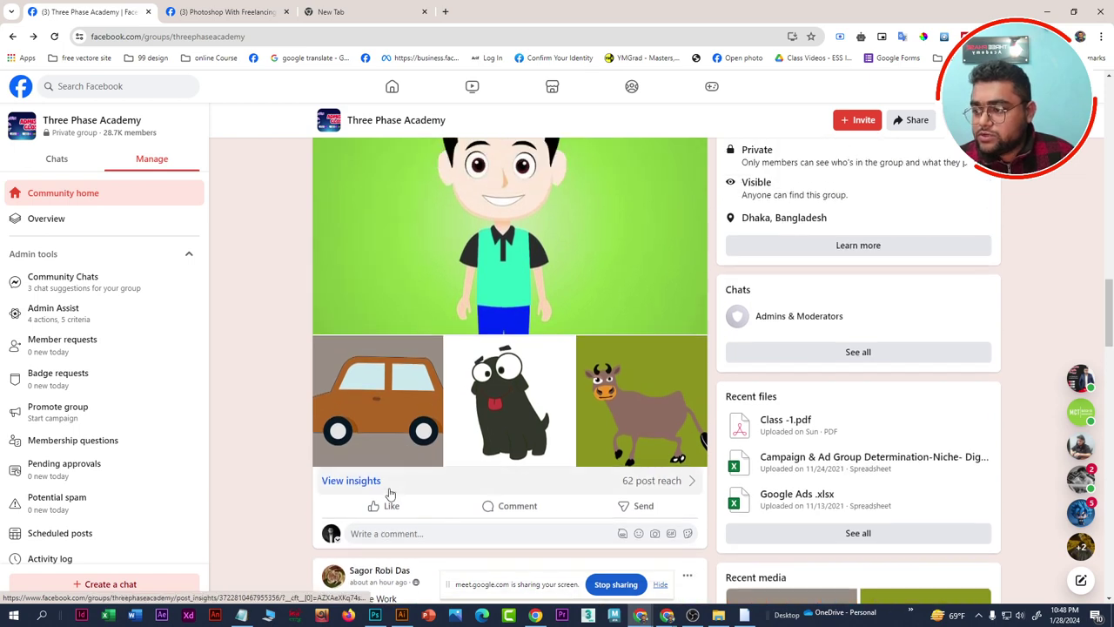
mouse_move(386, 506)
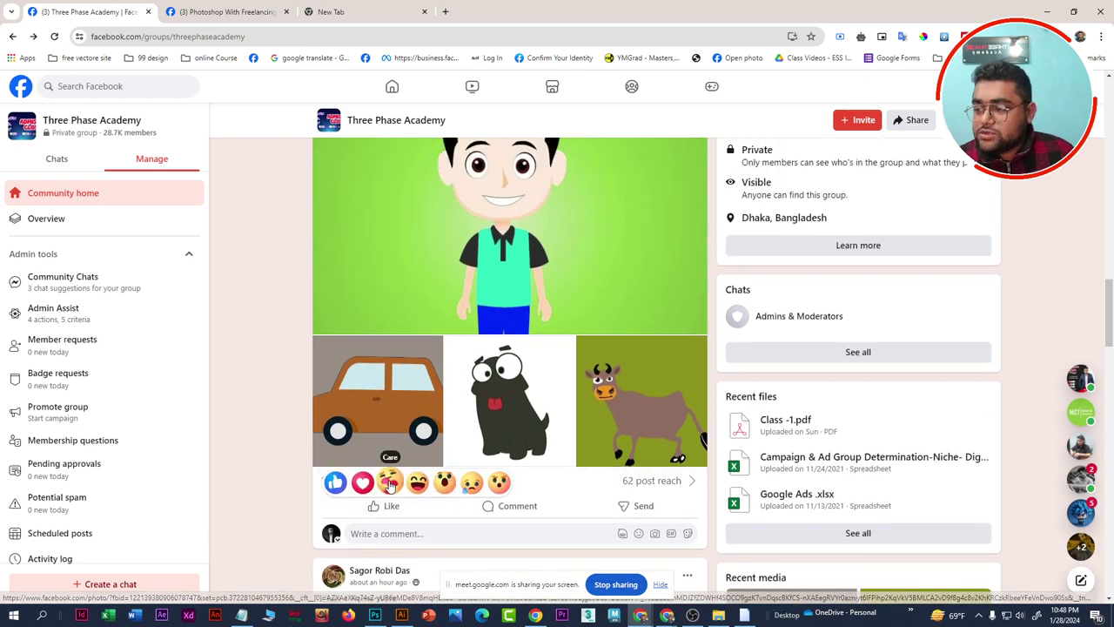
left_click(390, 484)
scroll(404, 470, "down", 1)
scroll(426, 460, "down", 3)
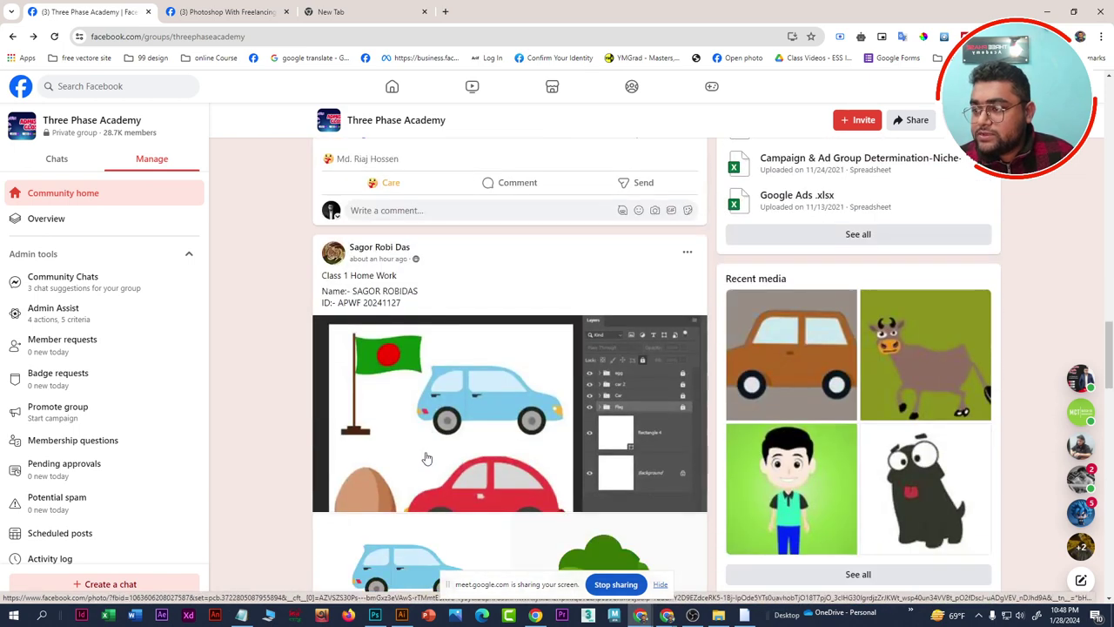
scroll(427, 453, "down", 3)
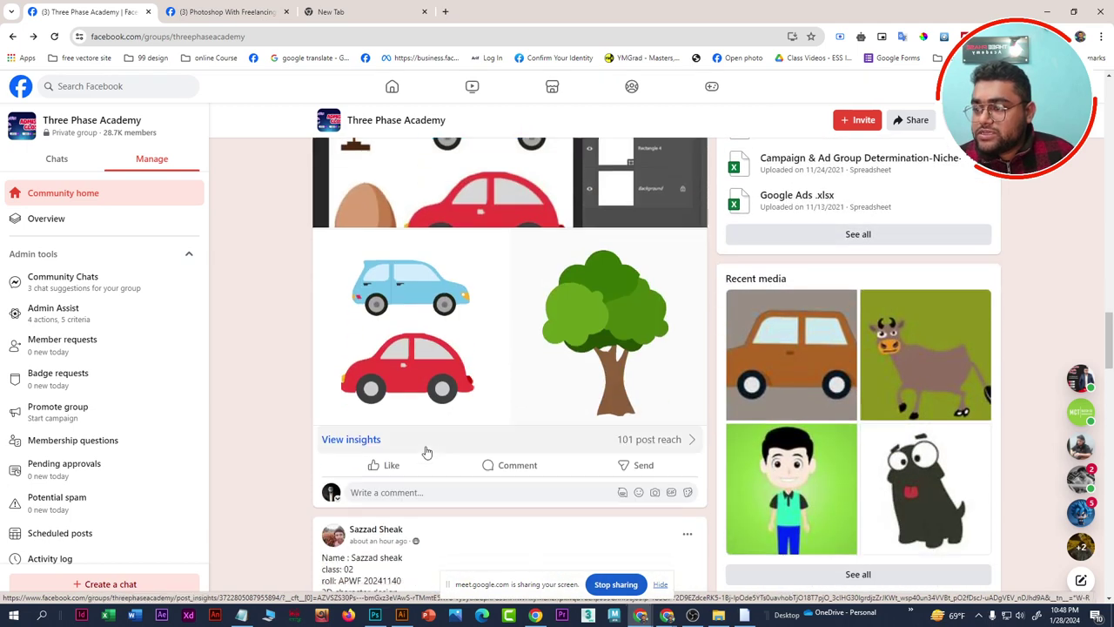
scroll(426, 453, "down", 1)
scroll(468, 258, "up", 2)
left_click(467, 258)
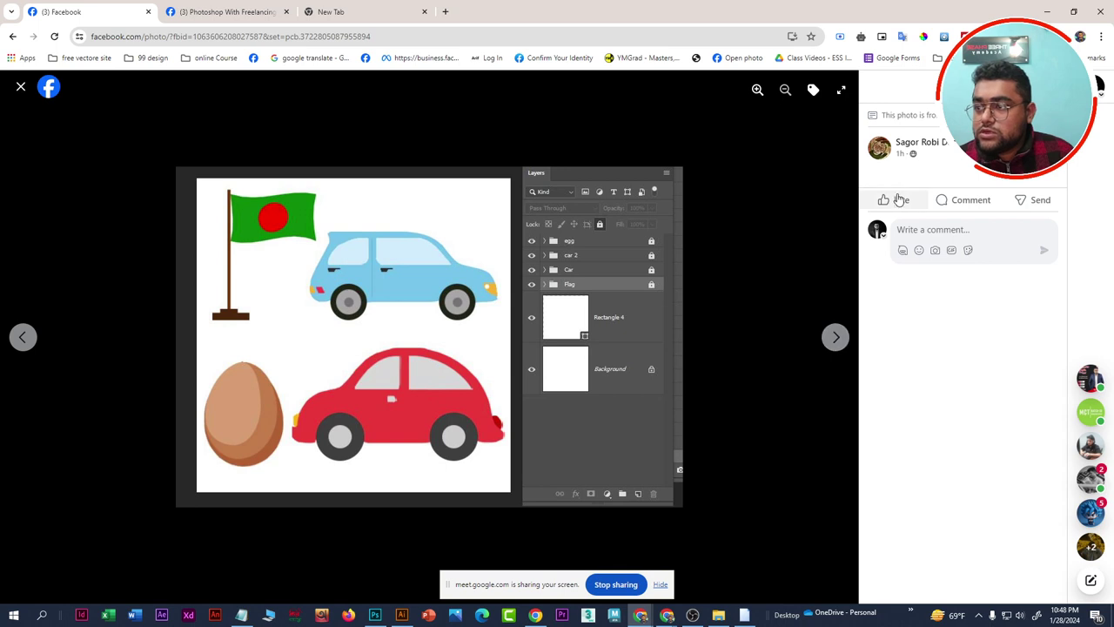
Love the homework photo and the two-cars photo, then close the viewer
mouse_move(894, 200)
left_click(898, 176)
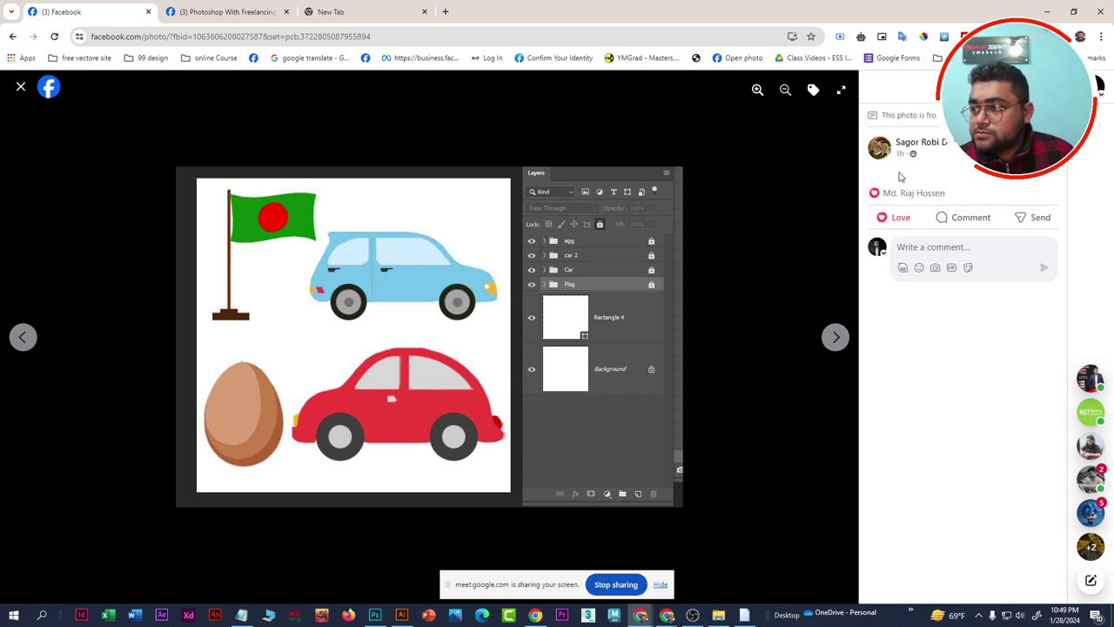
left_click(832, 340)
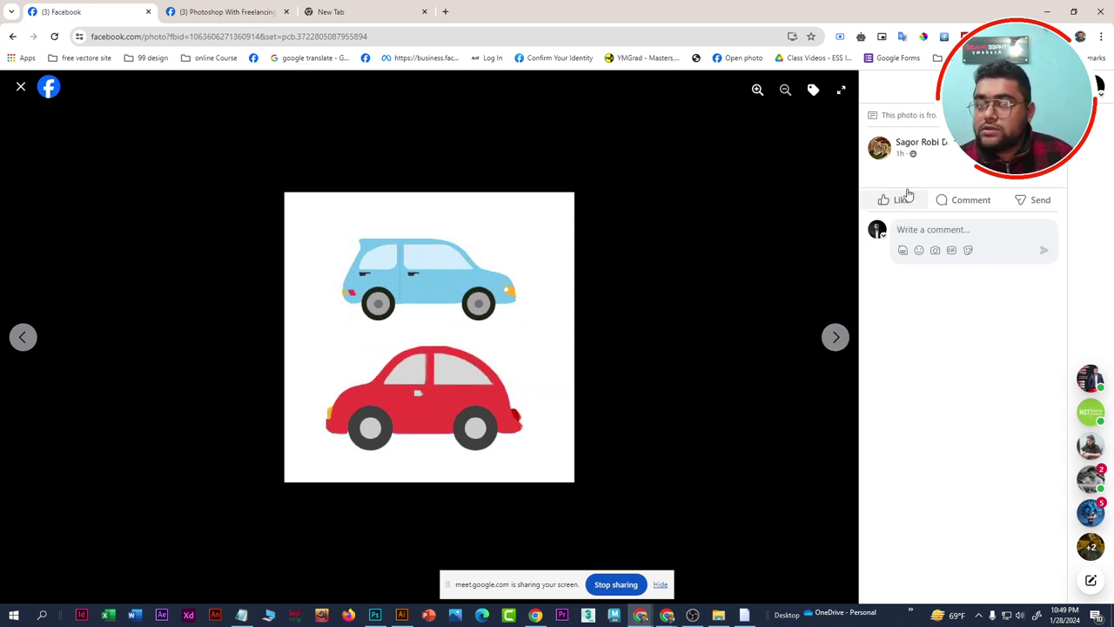
mouse_move(895, 200)
left_click(902, 177)
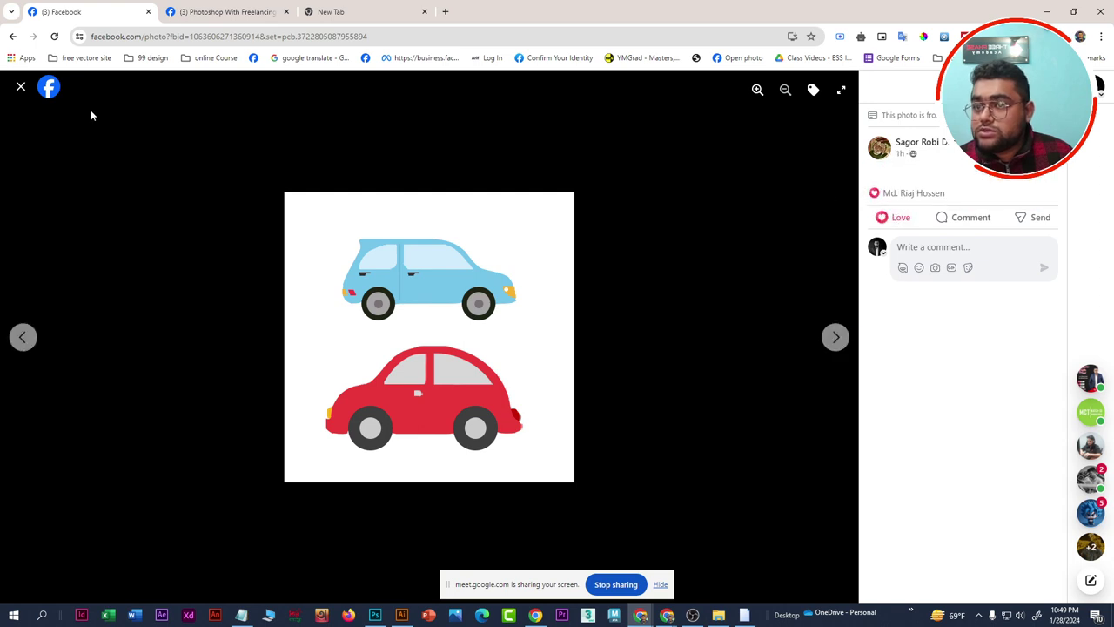
left_click(20, 90)
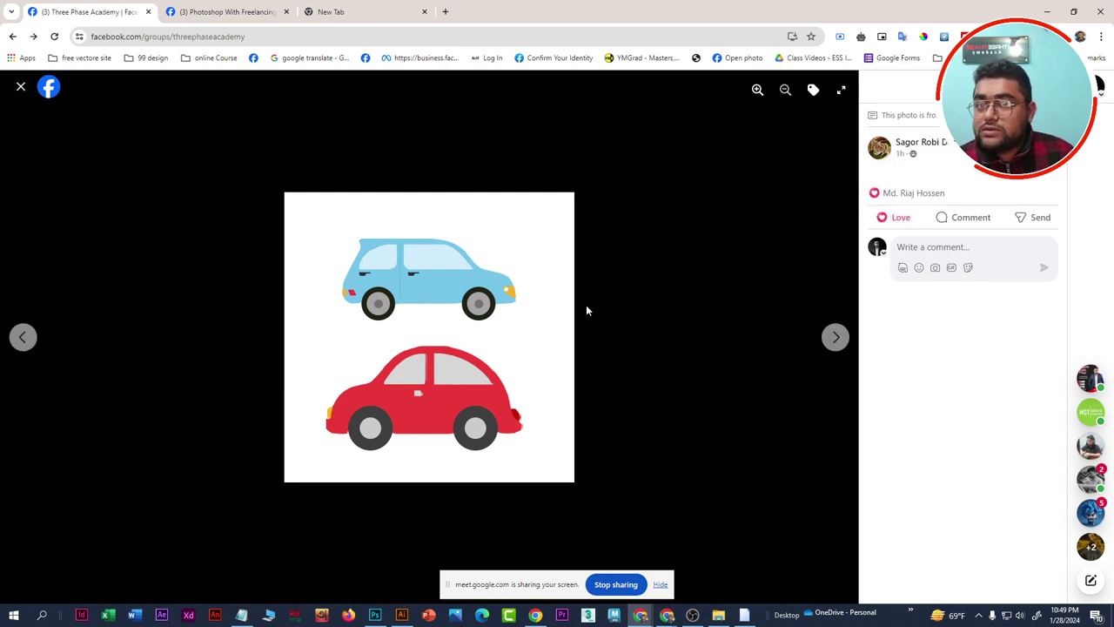
React Care to the homework post in the group feed
scroll(570, 331, "down", 1)
scroll(549, 348, "up", 2)
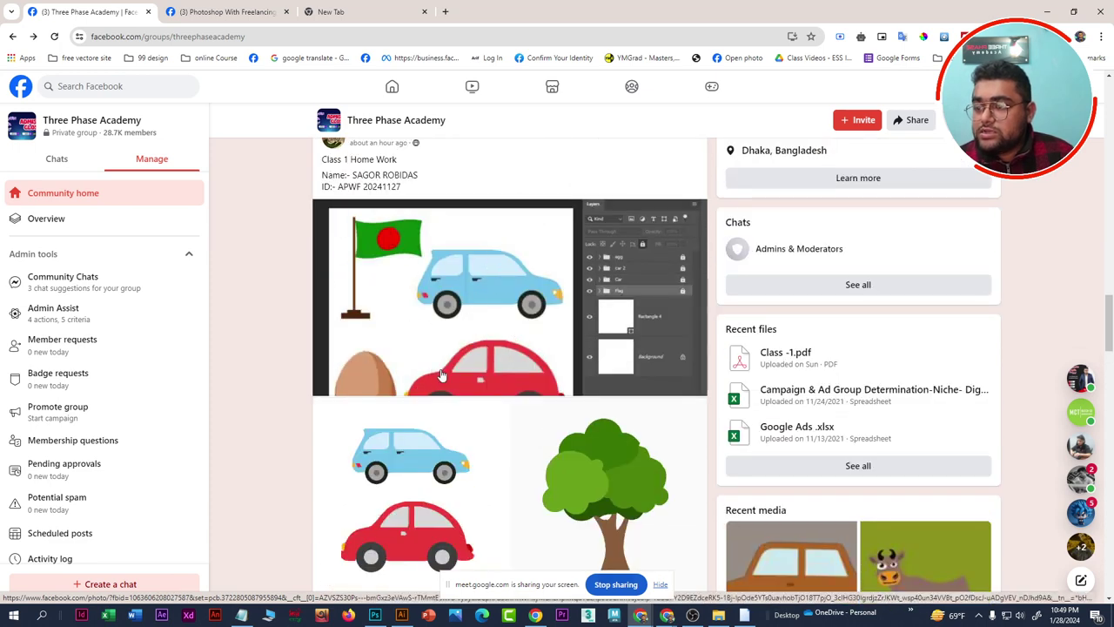
scroll(441, 376, "down", 3)
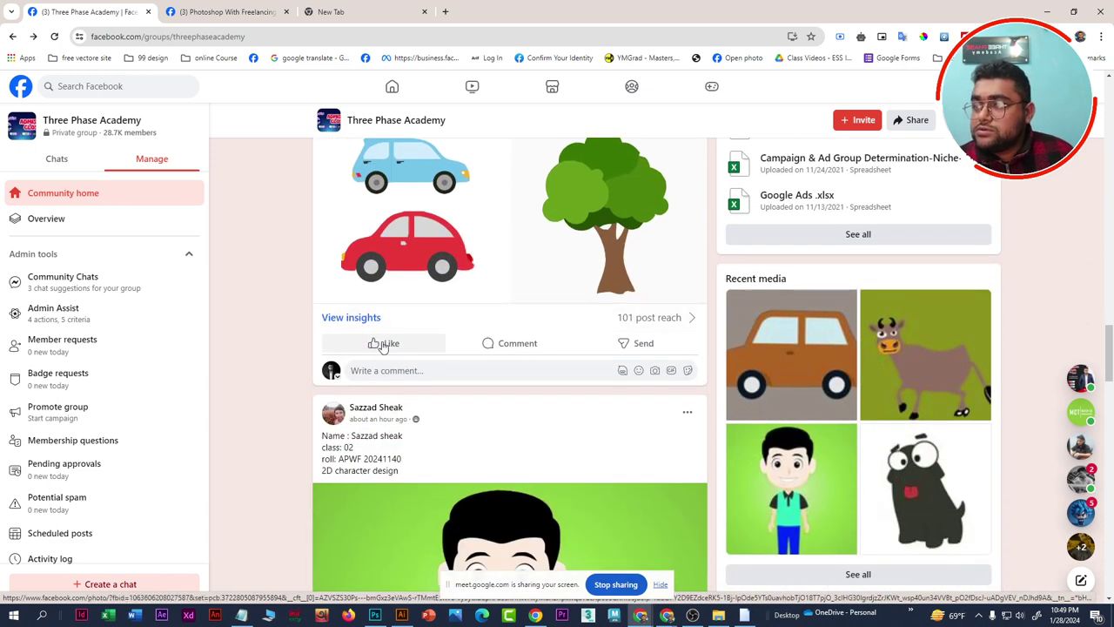
left_click(387, 319)
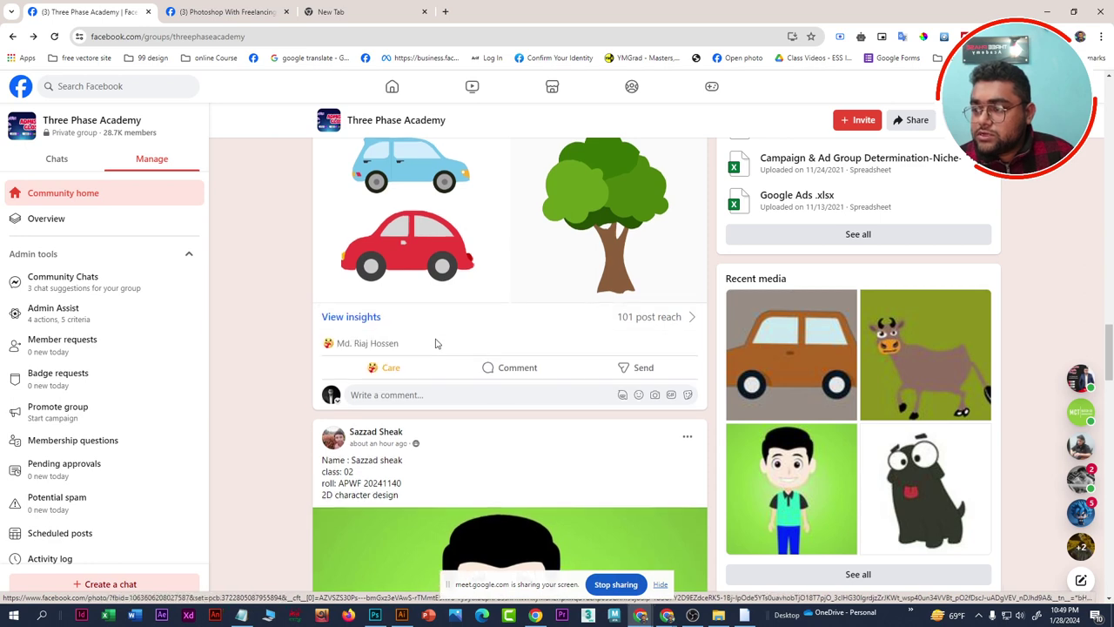
scroll(437, 344, "down", 1)
scroll(431, 343, "down", 3)
scroll(427, 343, "down", 4)
scroll(421, 342, "up", 4)
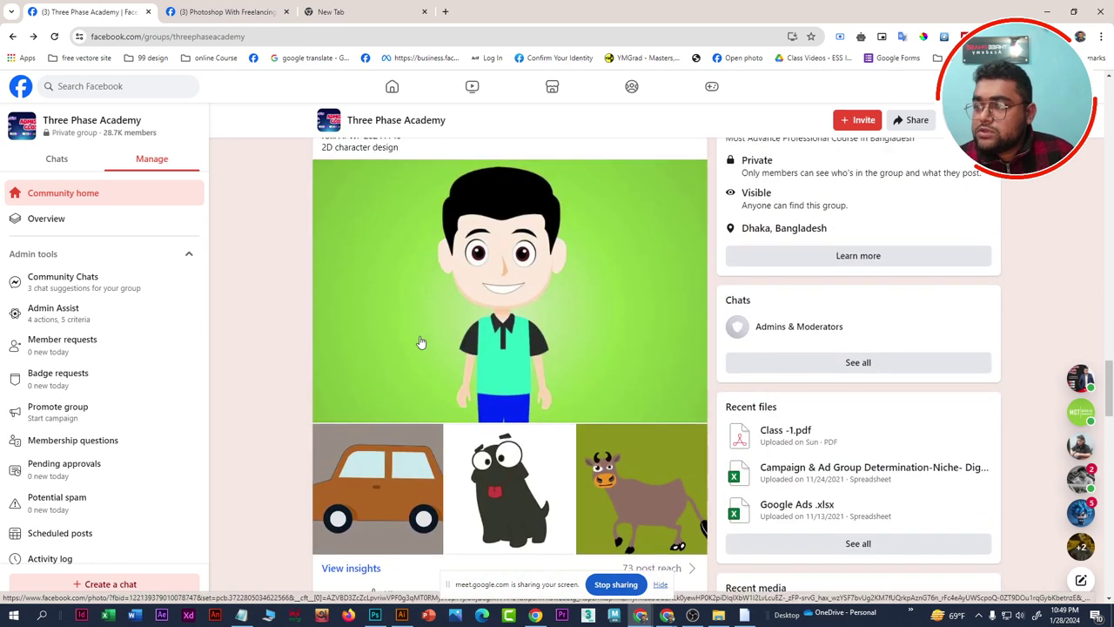
scroll(420, 342, "up", 1)
scroll(420, 342, "down", 6)
scroll(418, 342, "down", 2)
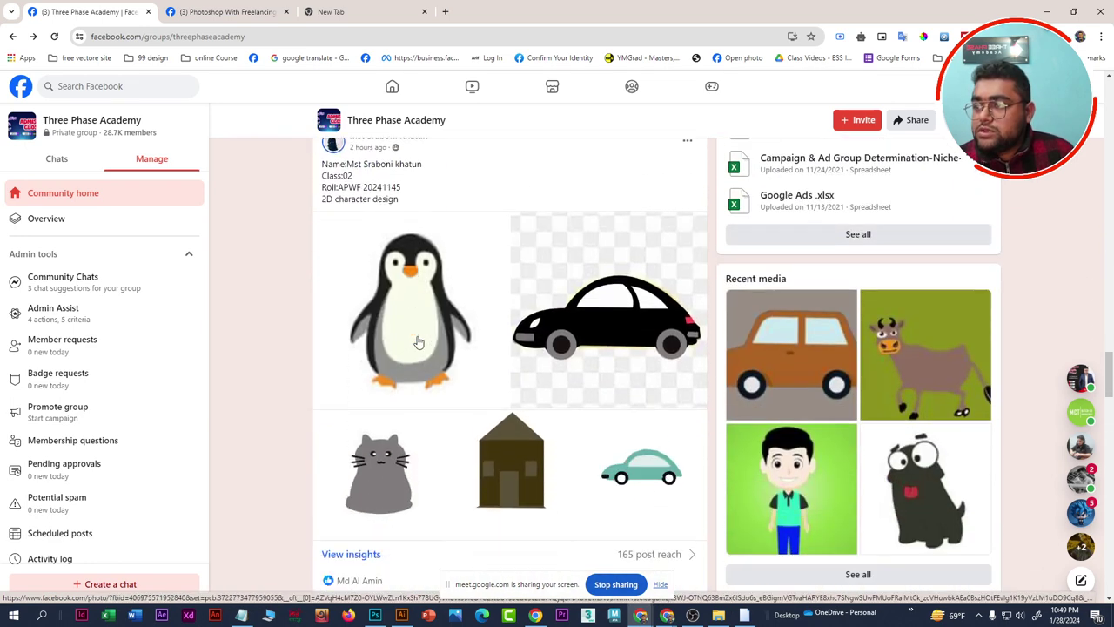
scroll(418, 342, "up", 1)
View the penguin photo full size, close it, and scroll through the feed
left_click(409, 369)
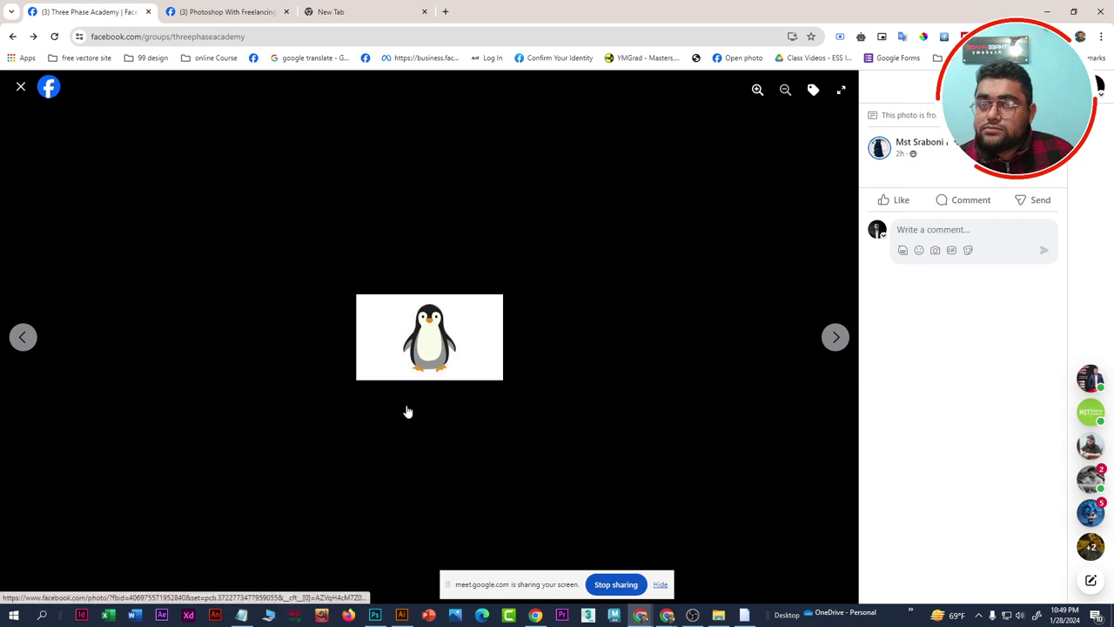
left_click(389, 383)
scroll(383, 375, "down", 5)
scroll(374, 370, "down", 5)
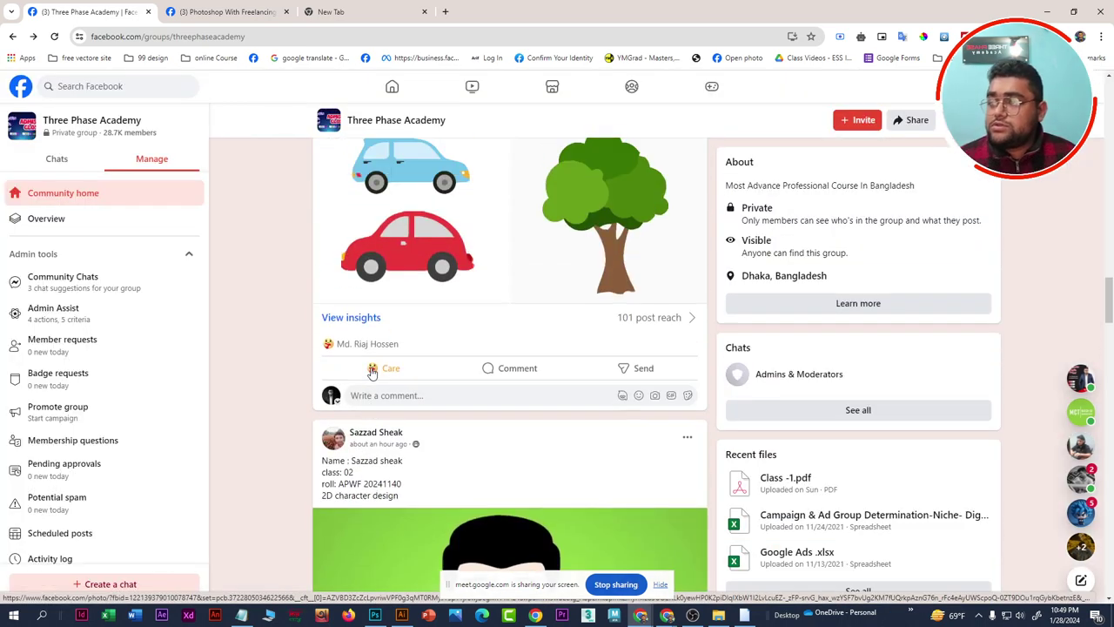
scroll(372, 368, "down", 2)
scroll(372, 368, "up", 5)
scroll(365, 418, "up", 5)
scroll(361, 452, "up", 3)
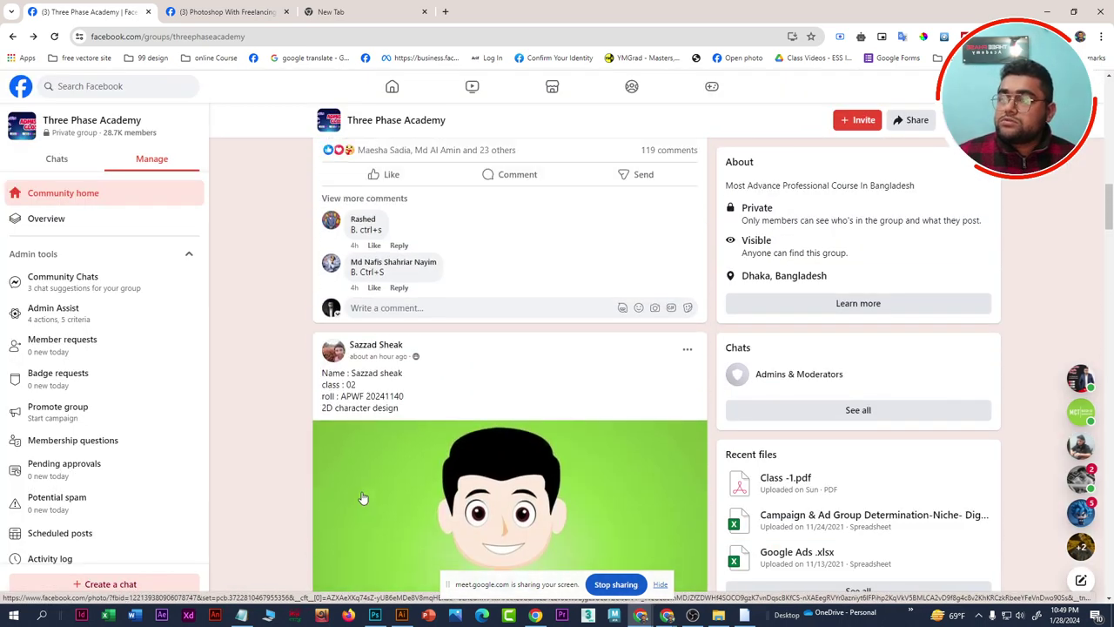
scroll(357, 481, "up", 2)
scroll(365, 453, "up", 3)
scroll(383, 409, "down", 4)
scroll(400, 365, "down", 1)
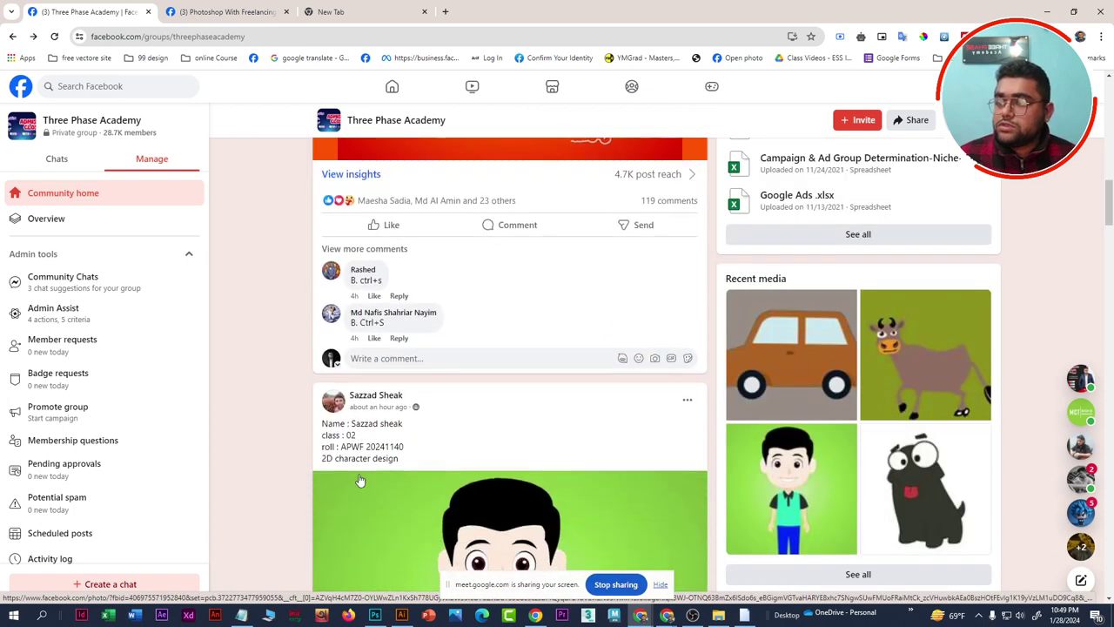
scroll(416, 334, "down", 1)
Copy the first poster's name and paste it into Notepad
left_click_drag(405, 346, 349, 345)
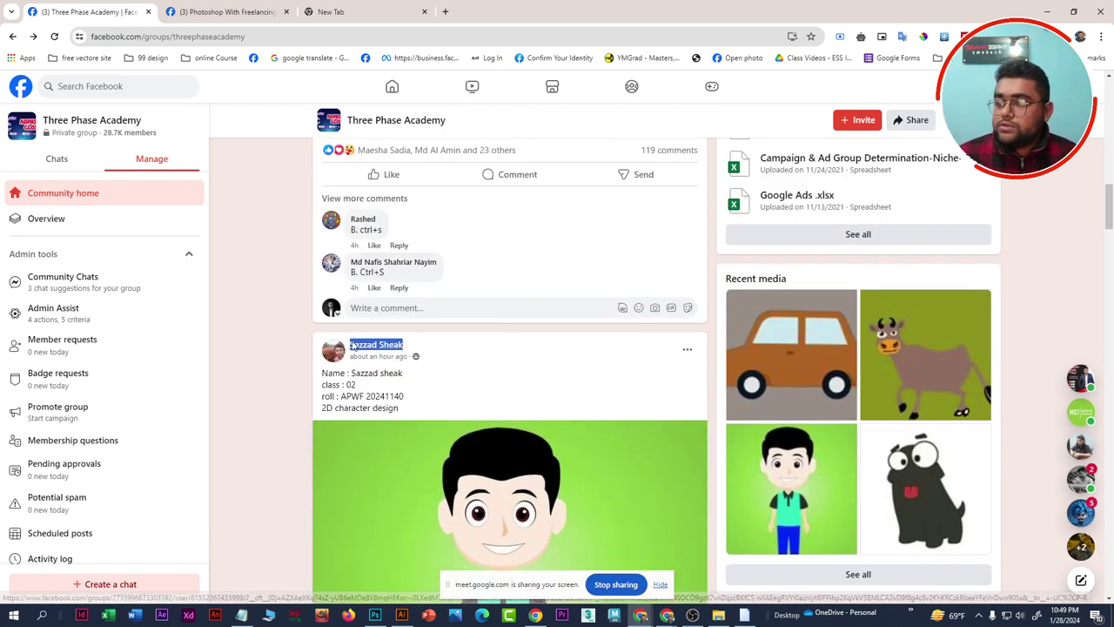
right_click(370, 348)
left_click(413, 173)
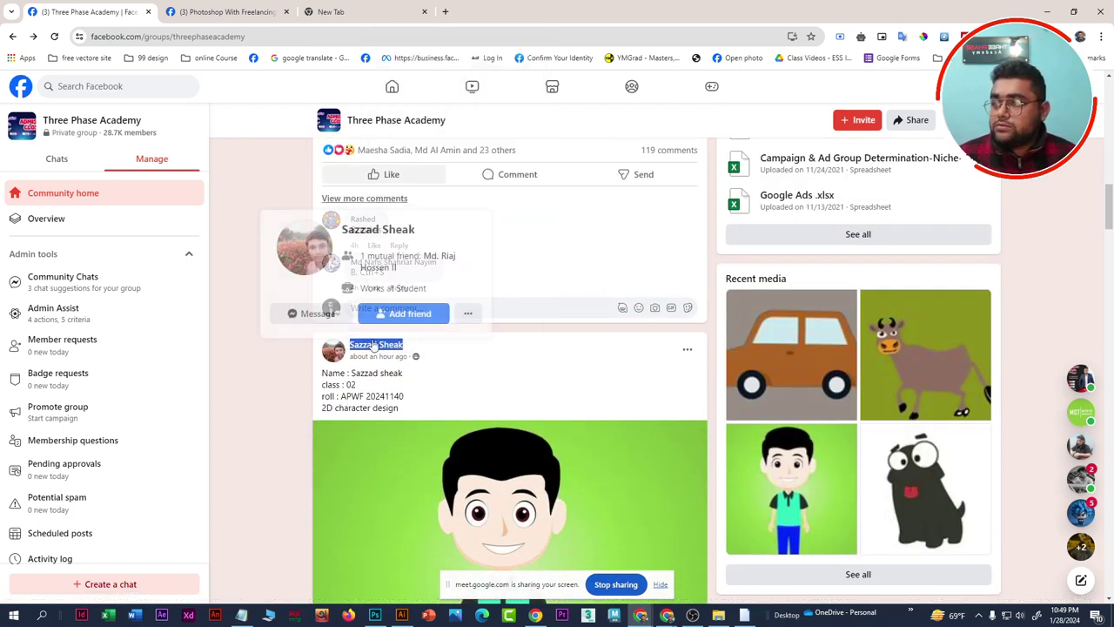
left_click(745, 614)
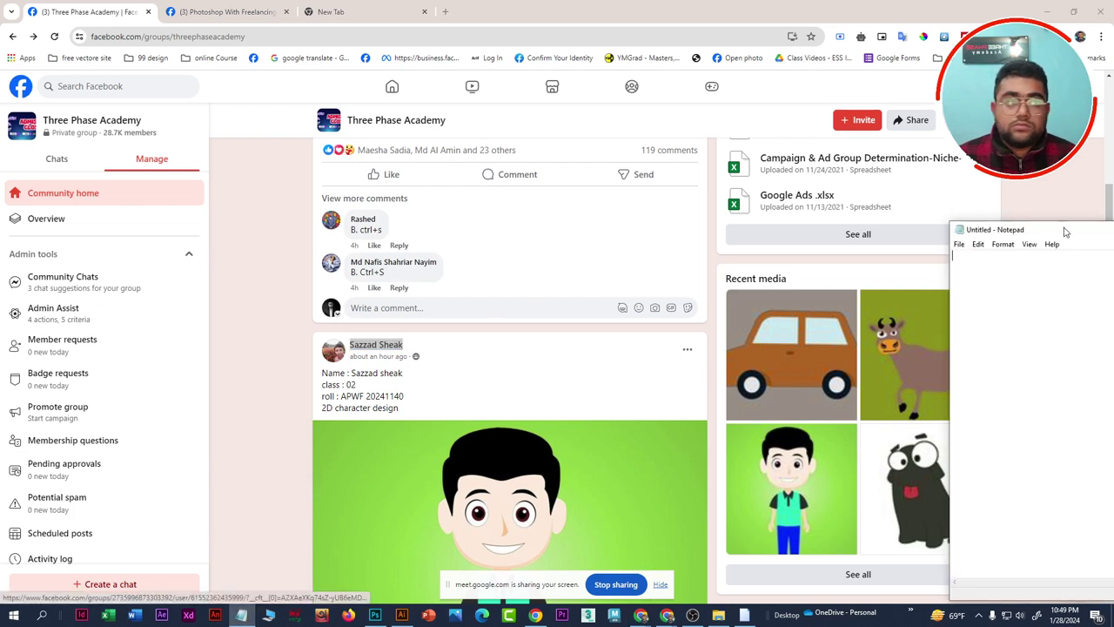
key("ctrl+v")
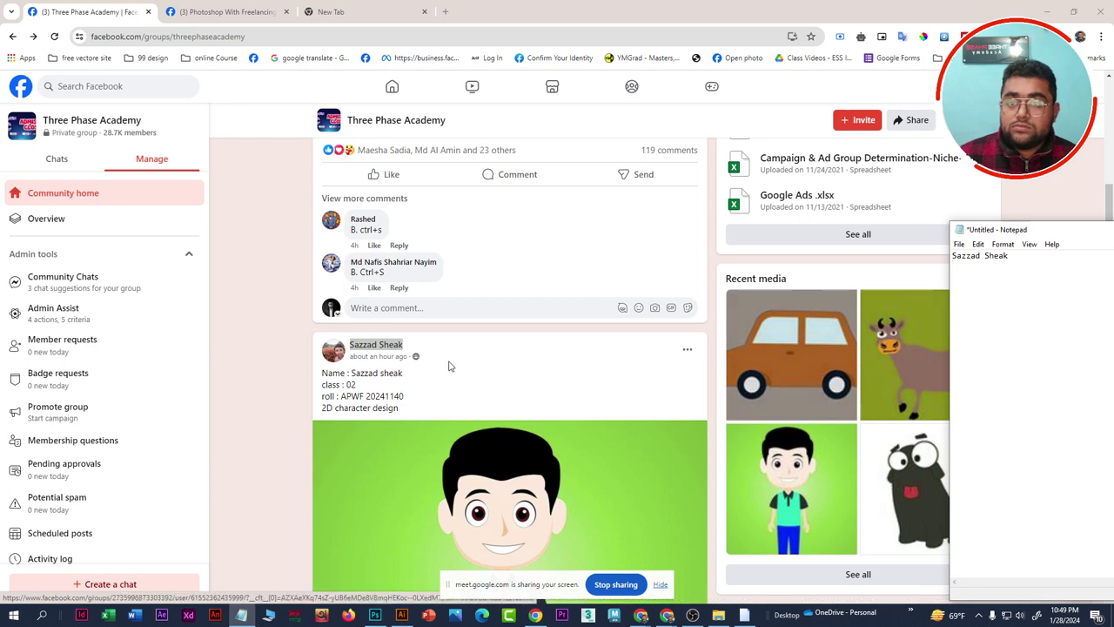
Copy the second poster's name onto a new line in Notepad
scroll(444, 391, "down", 5)
scroll(440, 412, "down", 1)
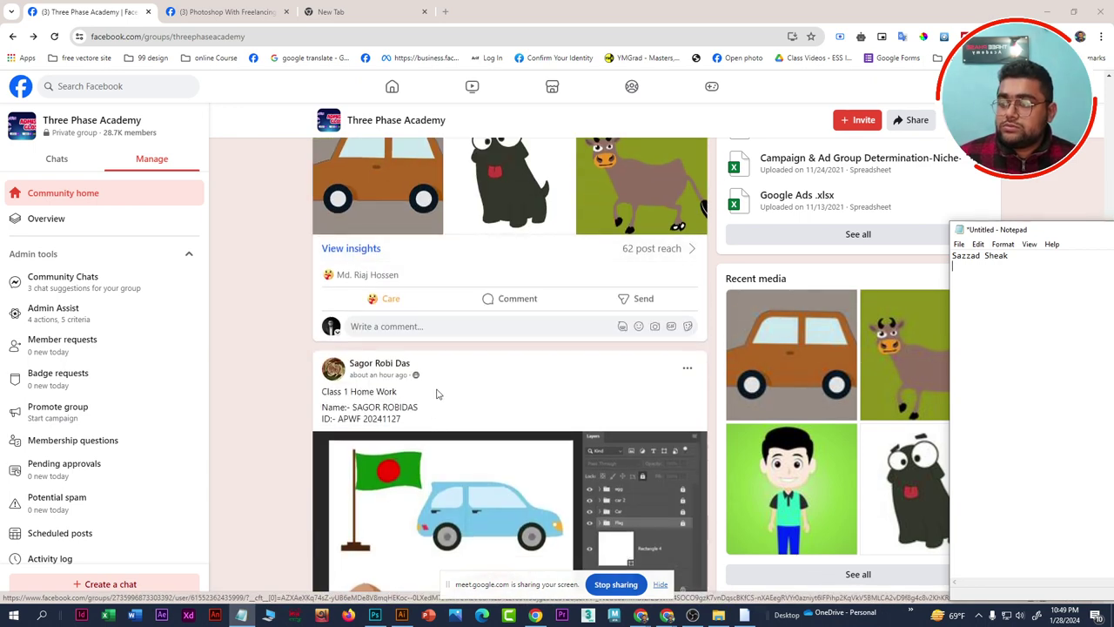
left_click_drag(423, 362, 348, 363)
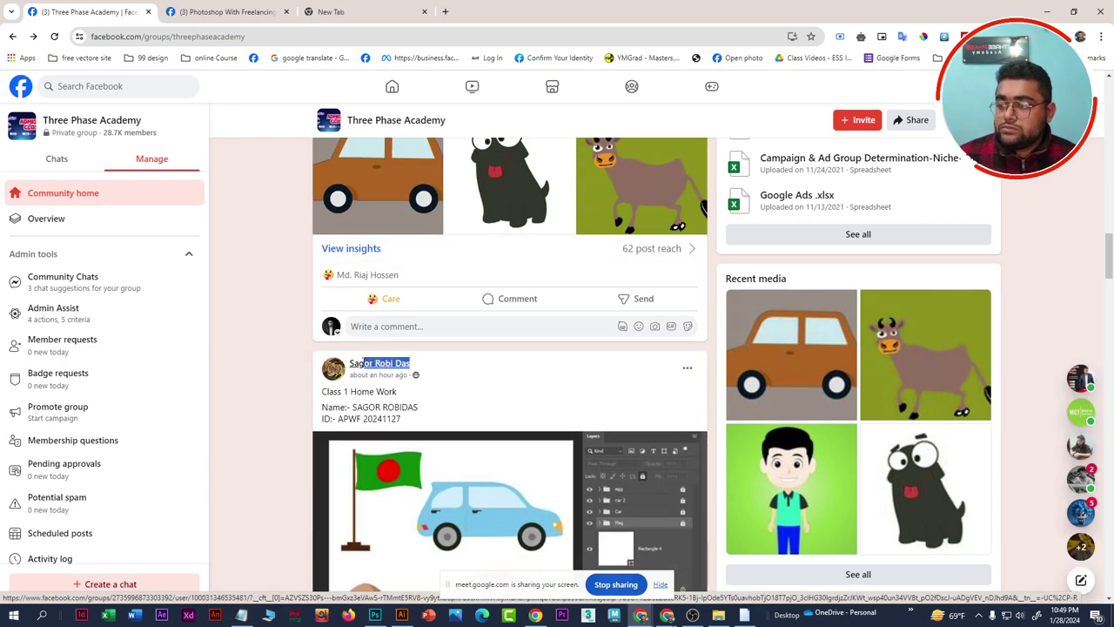
right_click(388, 367)
left_click(438, 177)
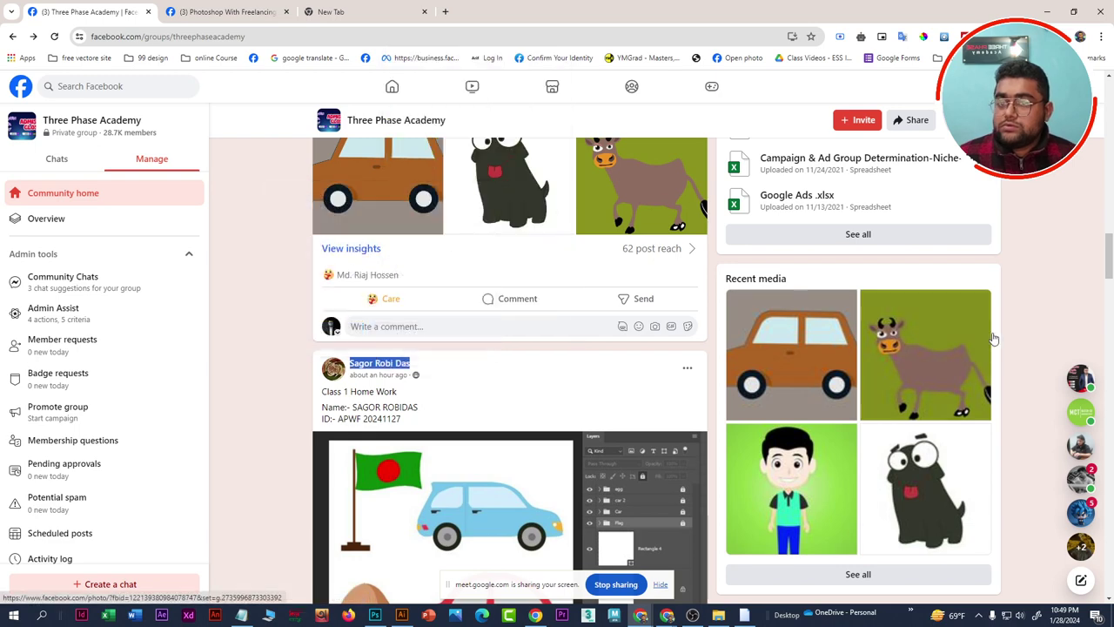
key("alt+Tab")
key("Return")
key("ctrl+v")
key("Return")
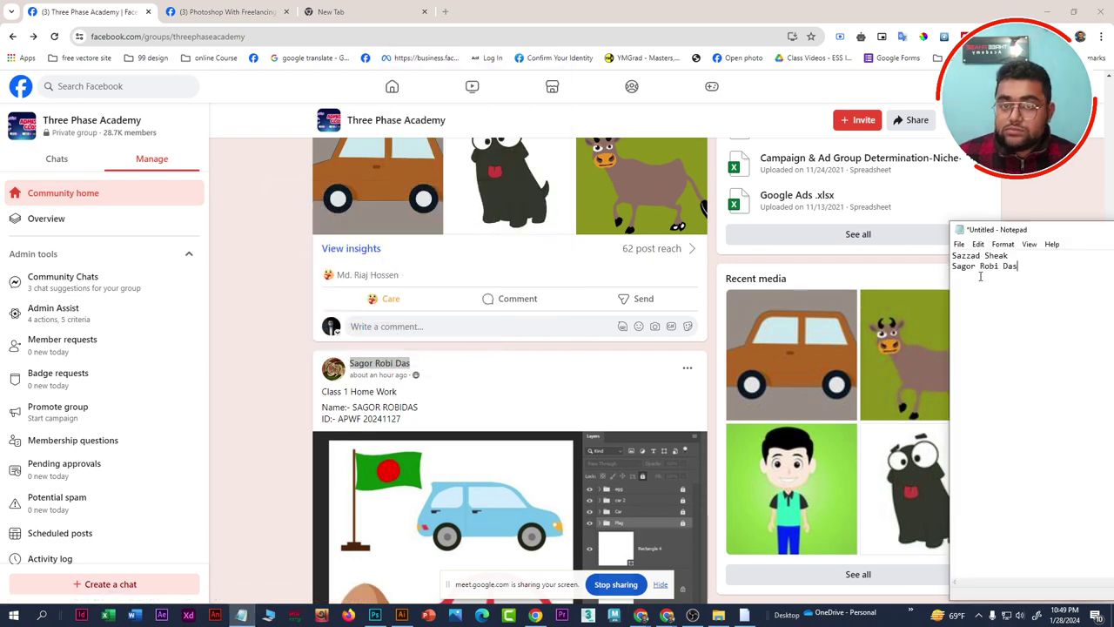
Add the third poster's name to the Notepad list
scroll(625, 335, "down", 2)
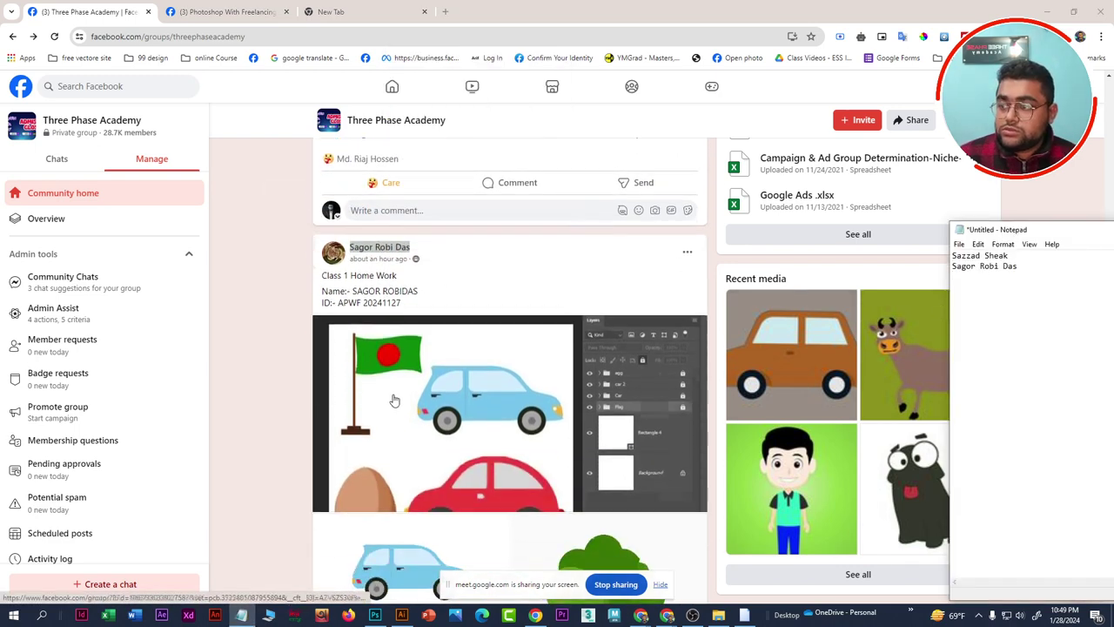
scroll(522, 331, "up", 1)
scroll(436, 331, "down", 5)
scroll(408, 320, "down", 3)
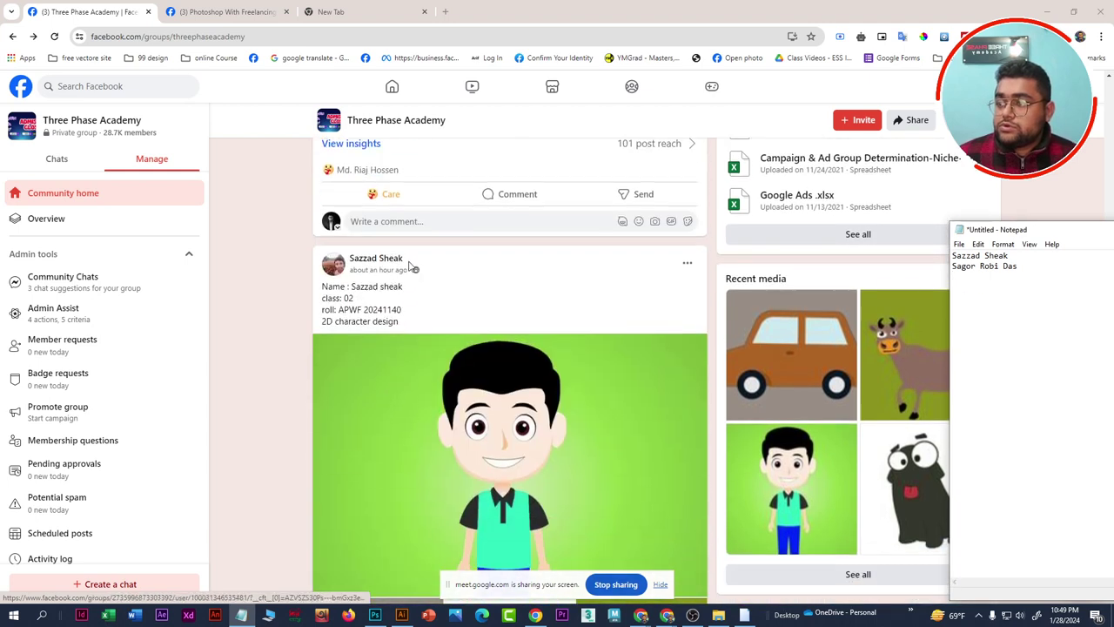
scroll(436, 365, "down", 1)
scroll(447, 383, "down", 2)
scroll(444, 400, "down", 2)
scroll(439, 349, "down", 4)
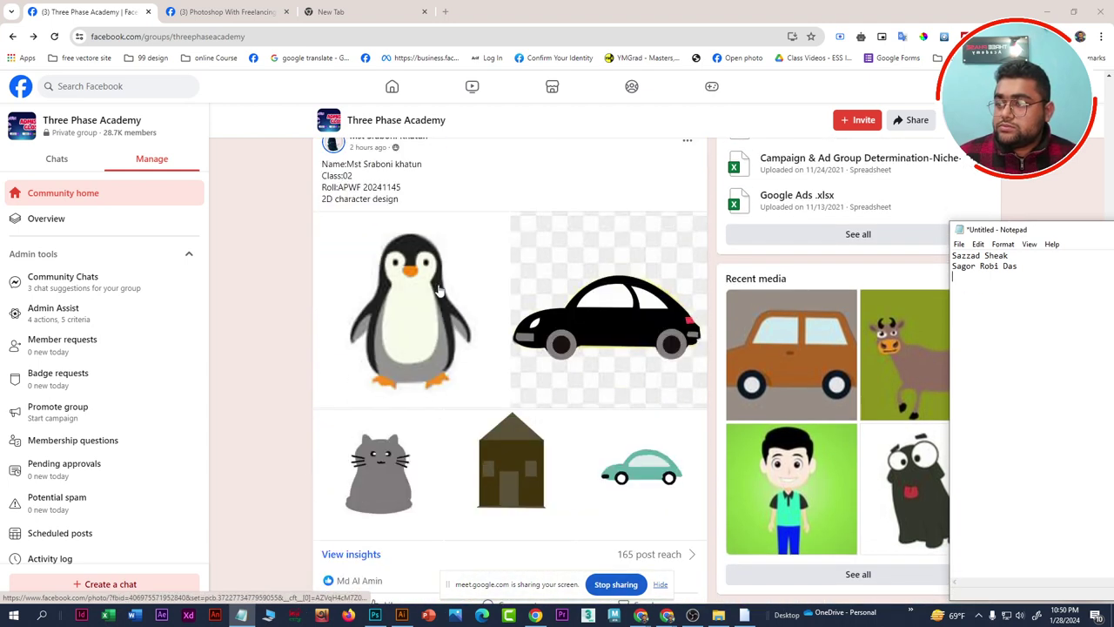
scroll(459, 266, "up", 1)
left_click_drag(443, 198, 349, 193)
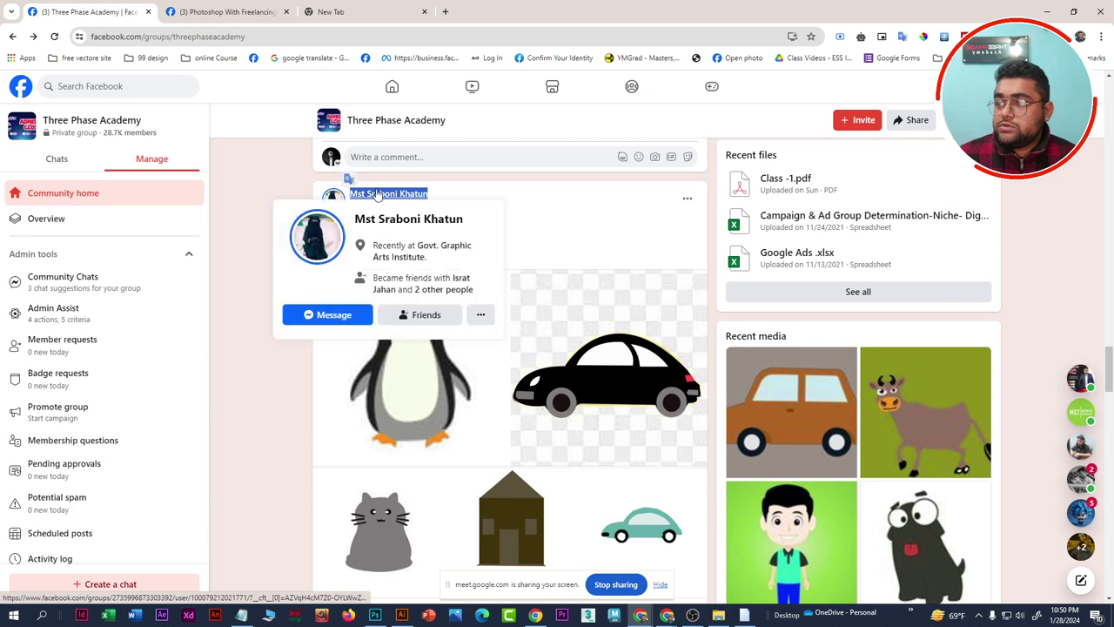
right_click(378, 194)
left_click(436, 323)
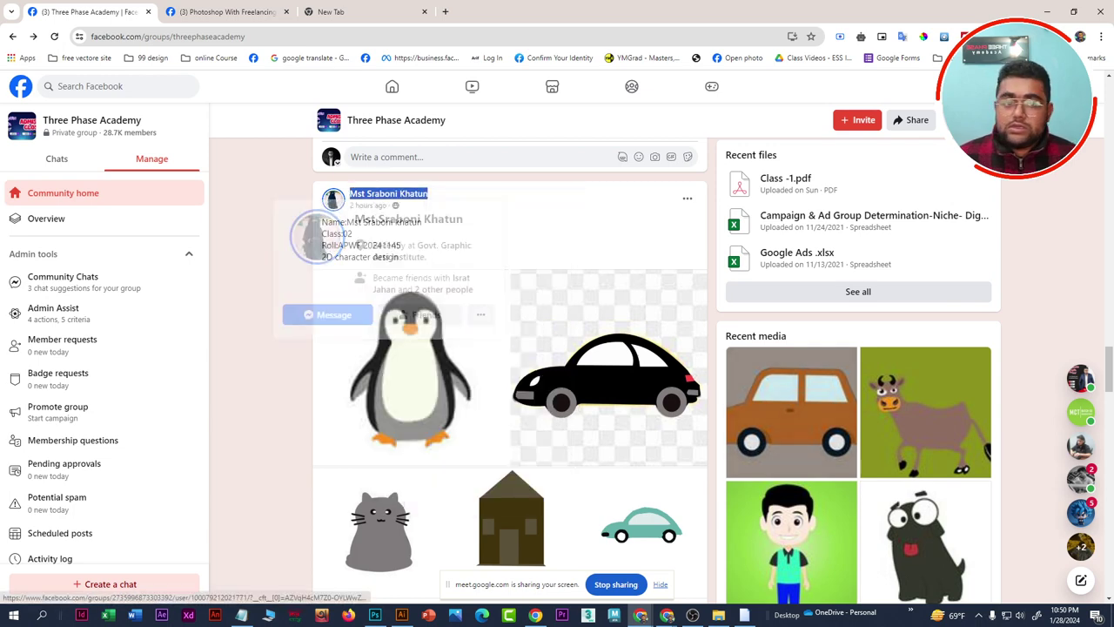
key("alt+Tab")
key("ctrl+v")
key("Return")
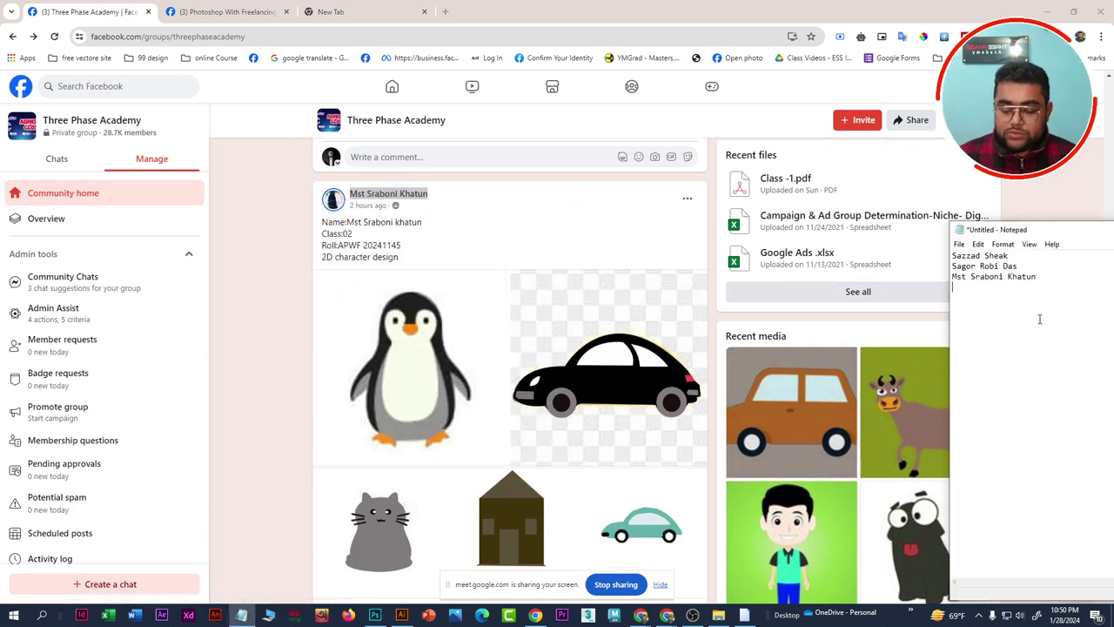
Open the penguin post's photos and advance to the next one
scroll(566, 383, "down", 3)
scroll(566, 383, "up", 3)
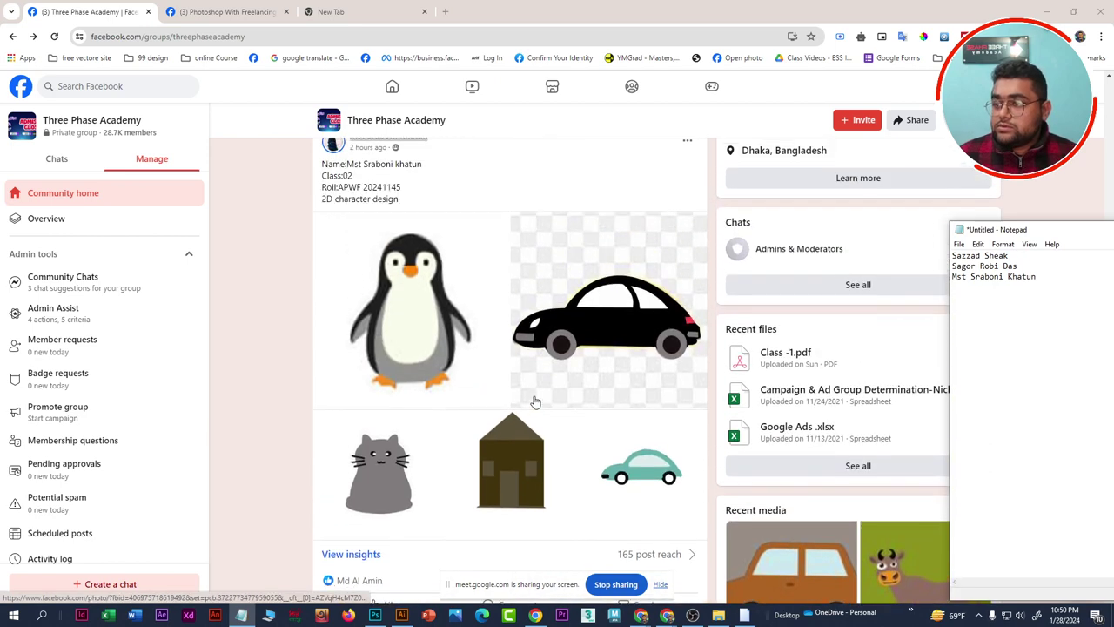
left_click(441, 324)
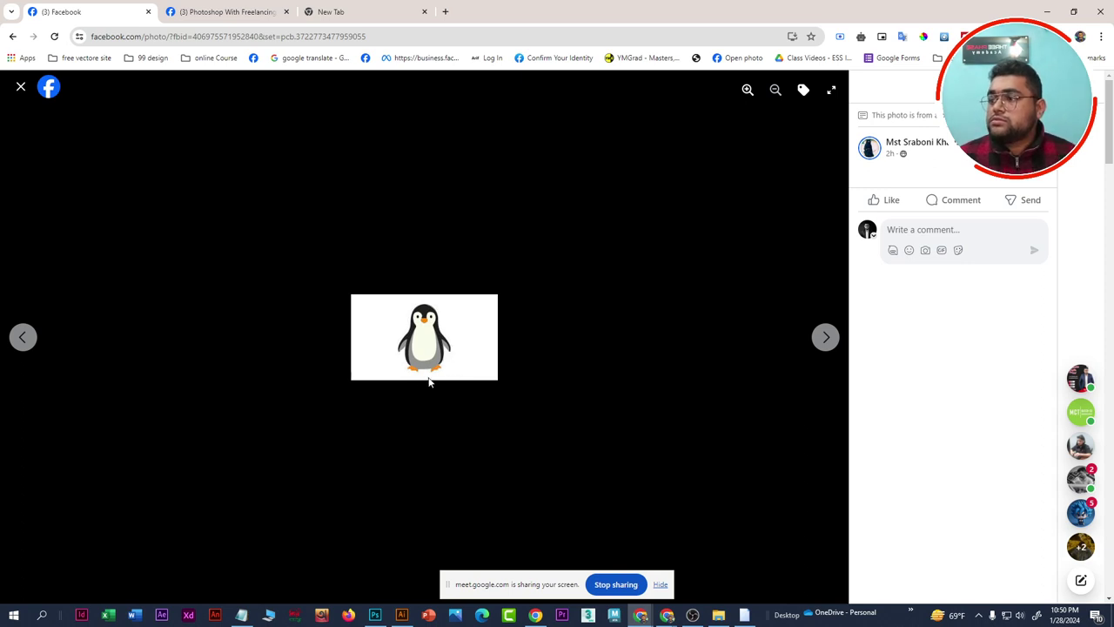
left_click(829, 343)
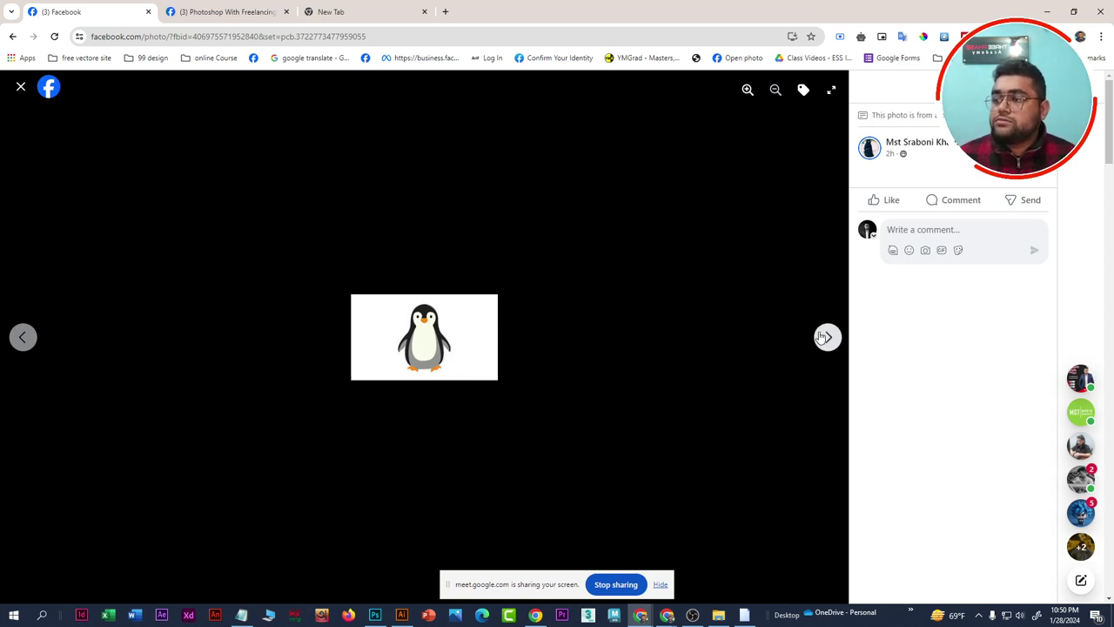
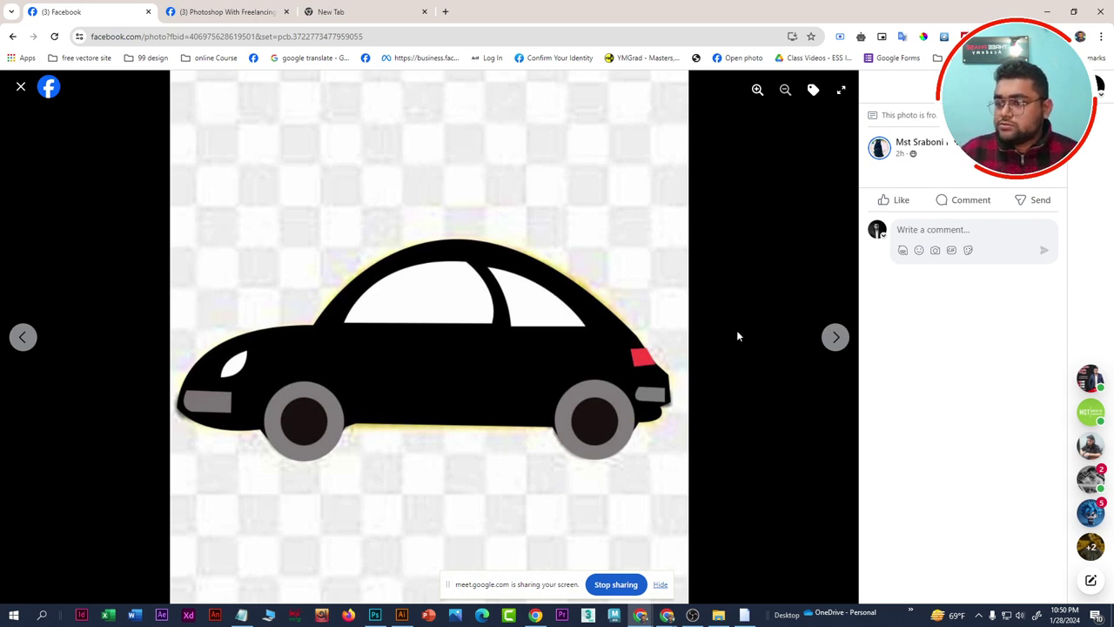
Browse the penguin, car, cat and house drawings, then close the photo viewer
left_click(835, 337)
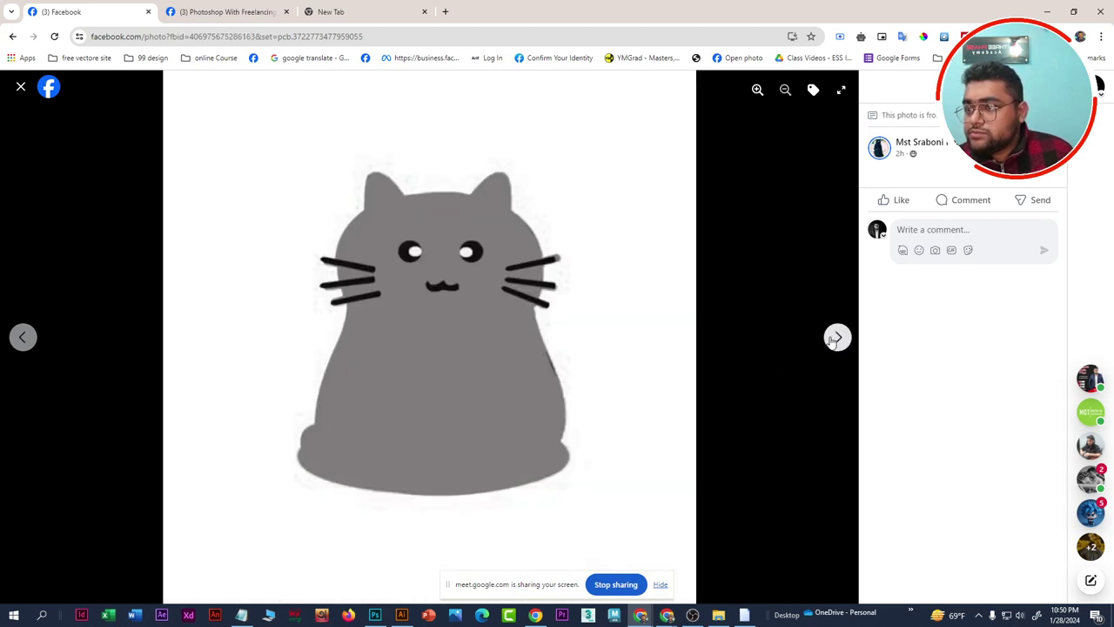
left_click(831, 340)
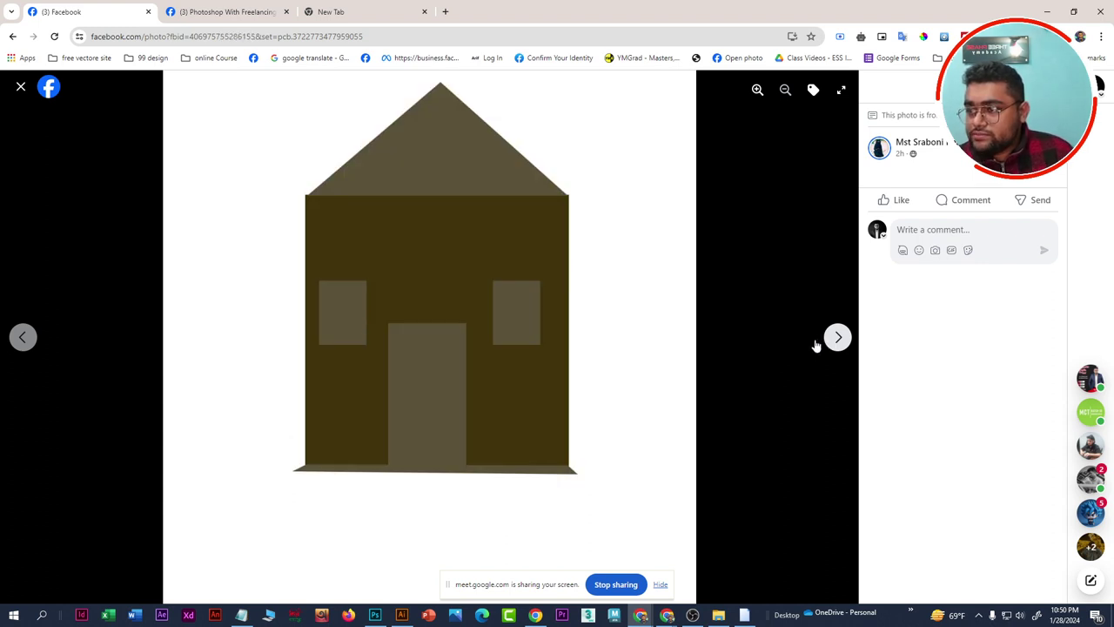
left_click(816, 345)
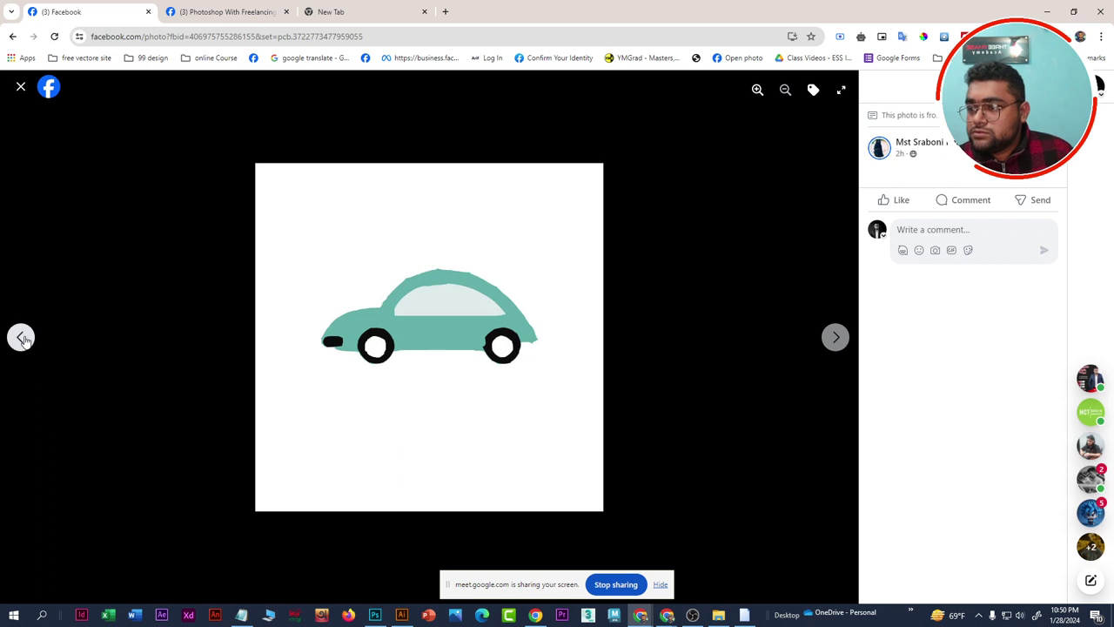
left_click(24, 339)
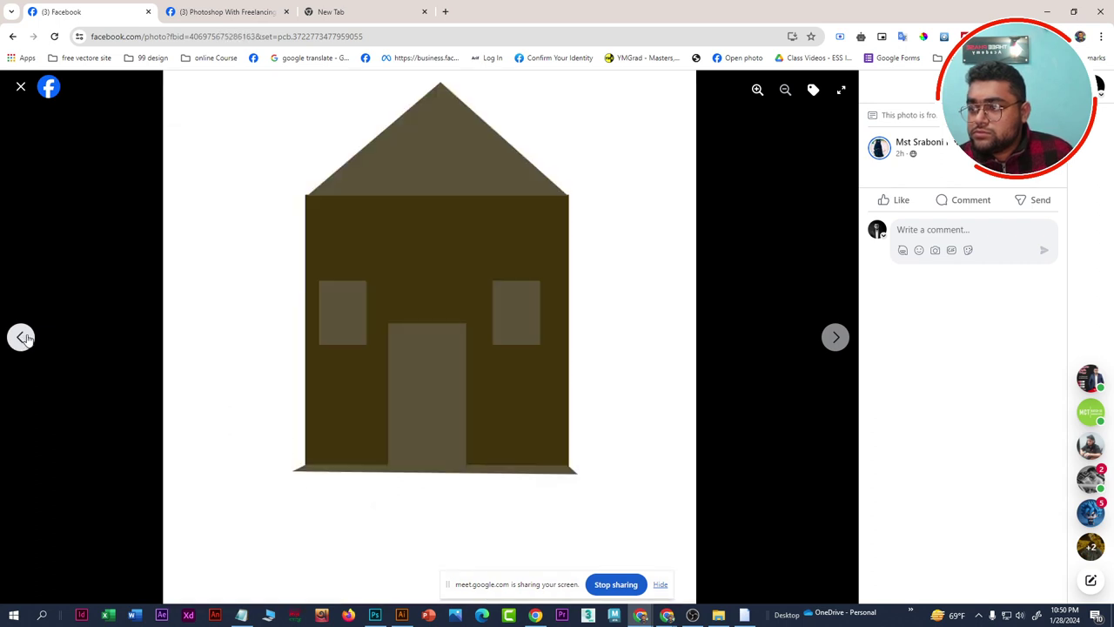
left_click(23, 338)
left_click(23, 339)
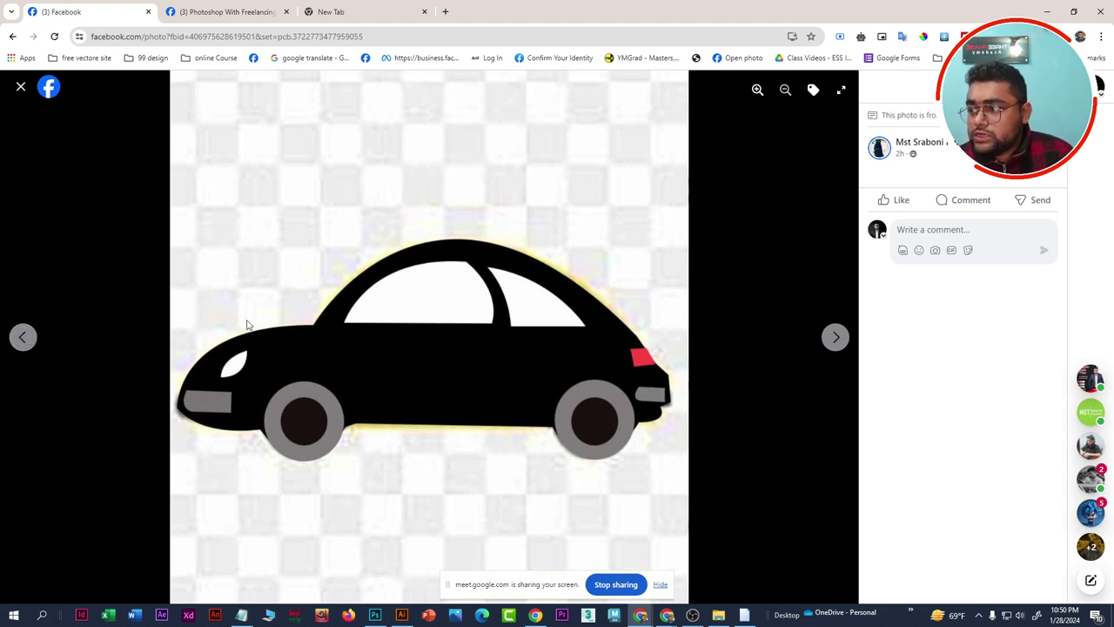
left_click(21, 339)
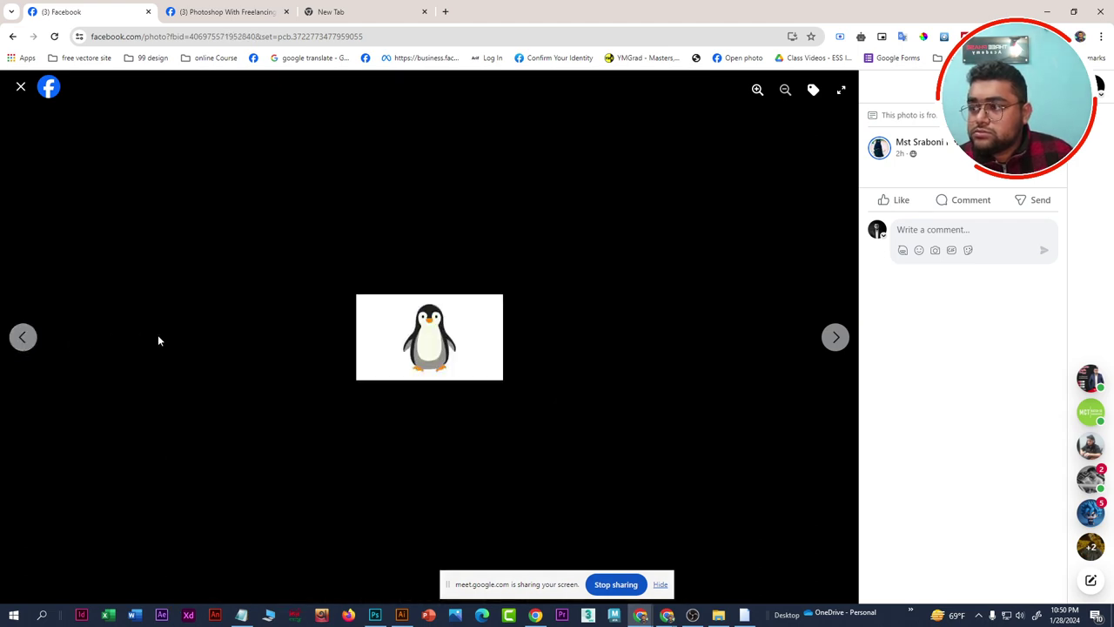
left_click(836, 339)
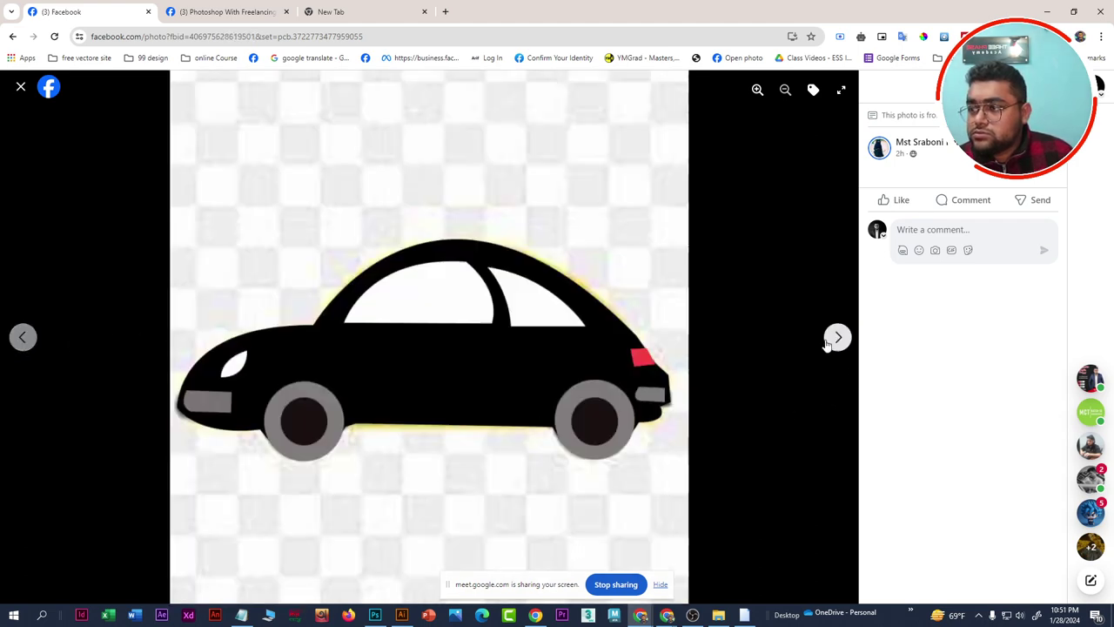
left_click(22, 339)
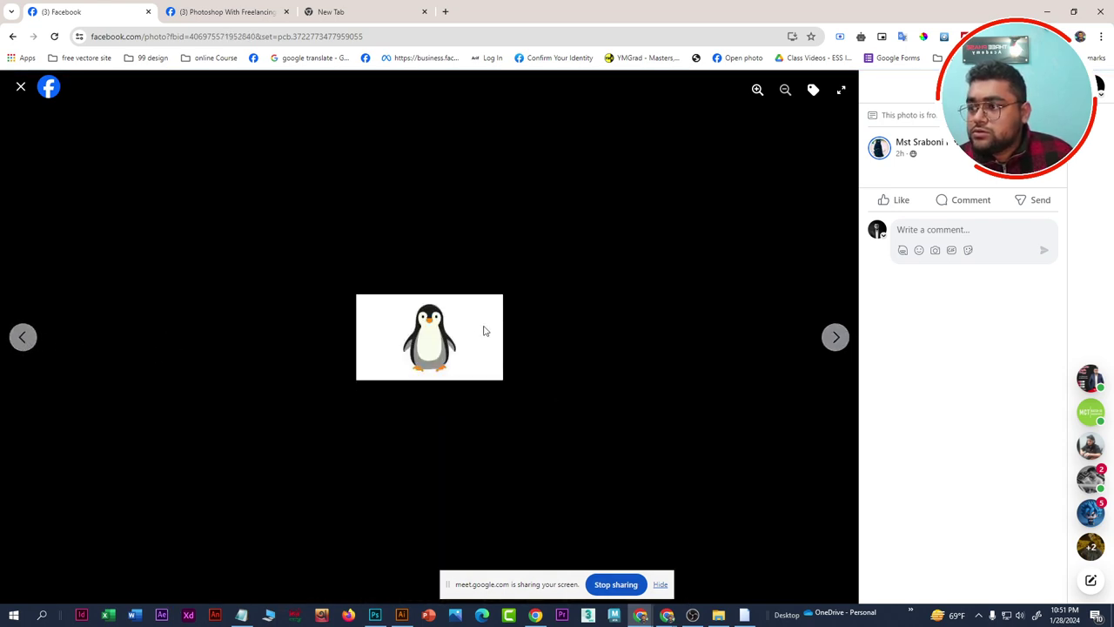
mouse_move(485, 331)
left_mouse_down()
mouse_move(302, 424)
mouse_move(480, 332)
left_mouse_up()
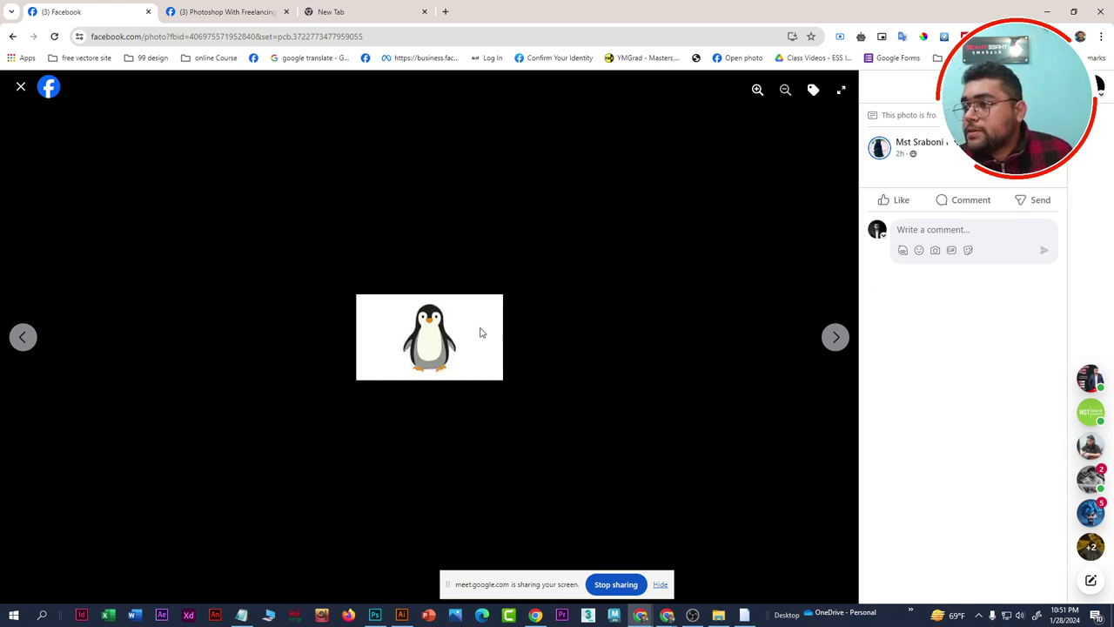
left_click(21, 88)
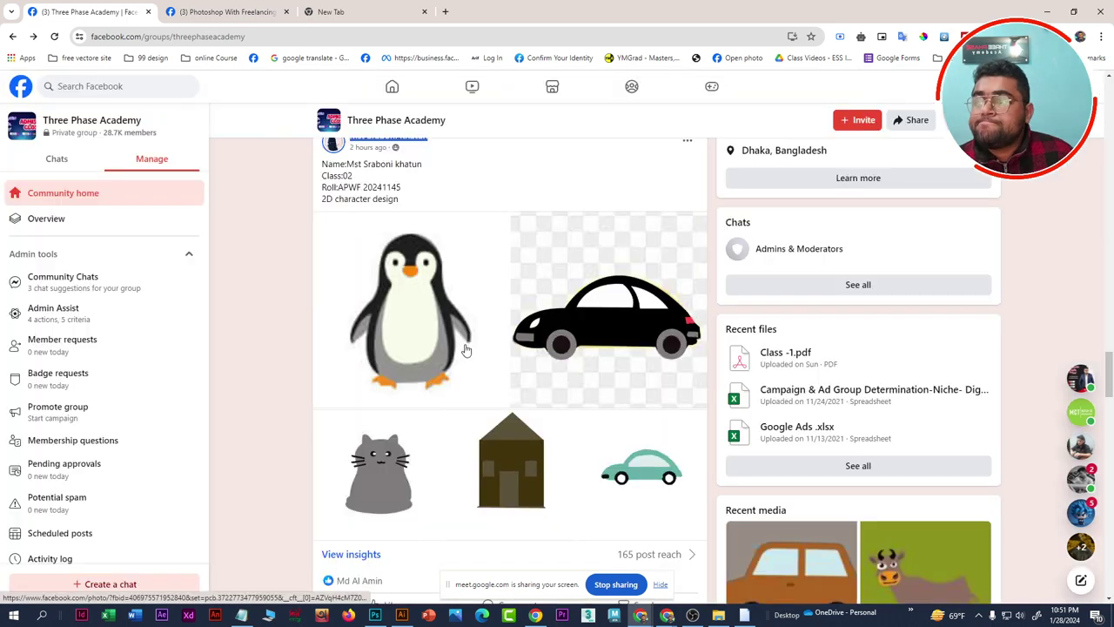
Scroll the group feed past the penguin post down to the flag and car drawings post
scroll(452, 377, "down", 2)
scroll(392, 397, "up", 3)
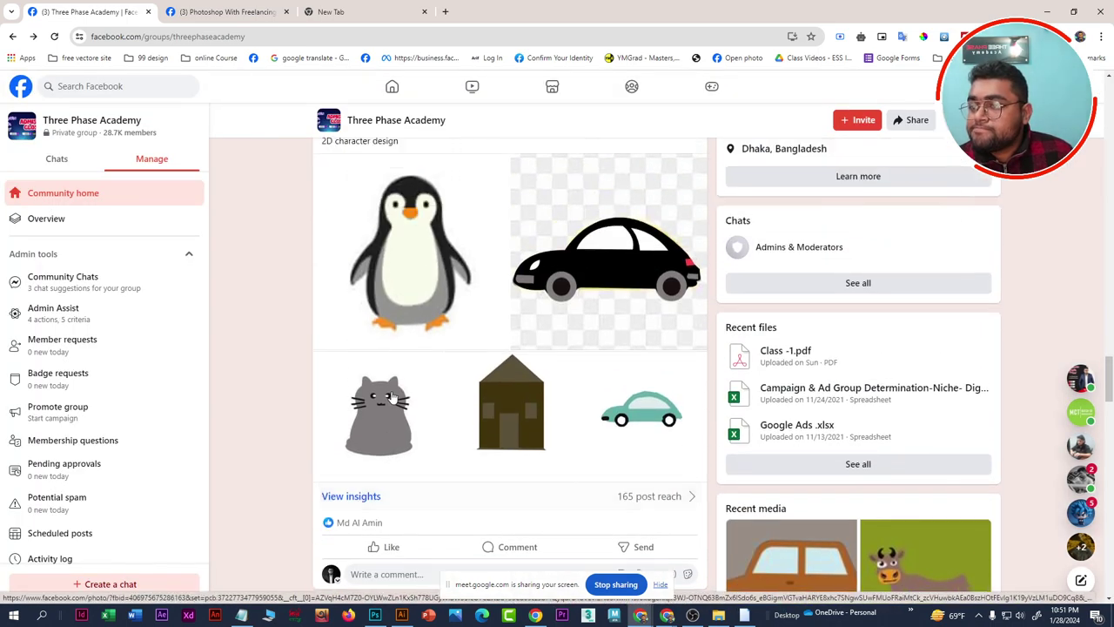
scroll(396, 395, "down", 1)
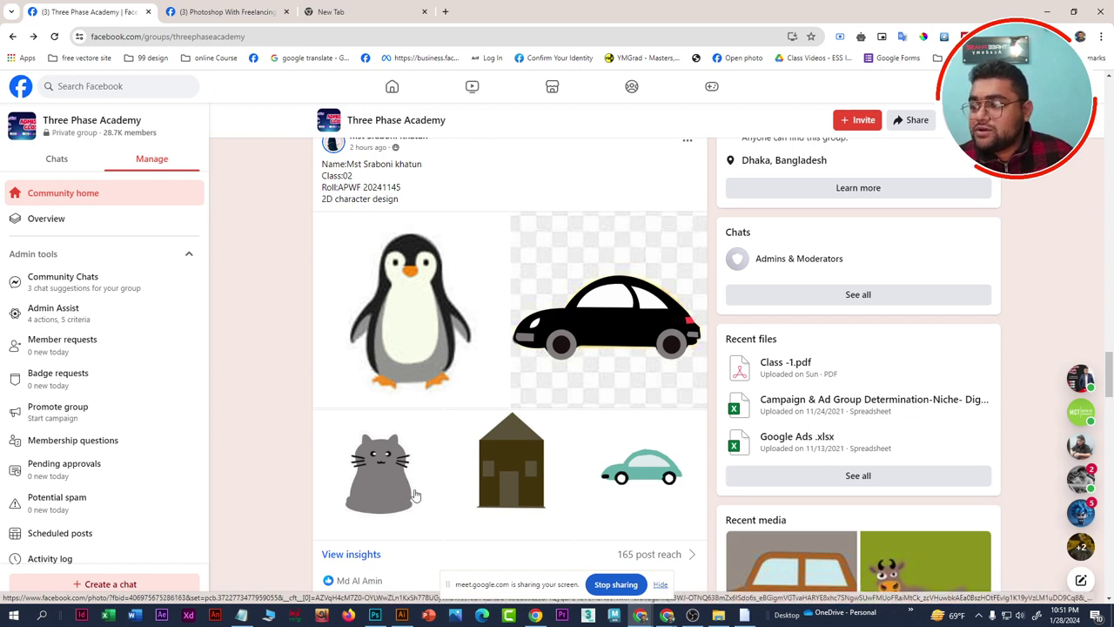
scroll(627, 329, "down", 1)
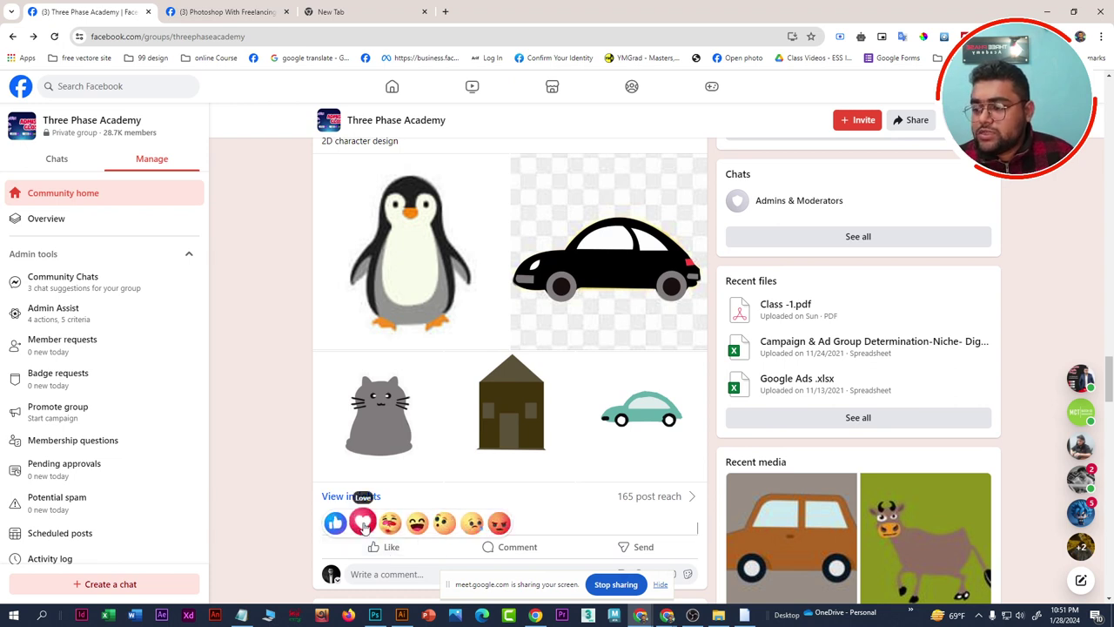
scroll(306, 453, "up", 4)
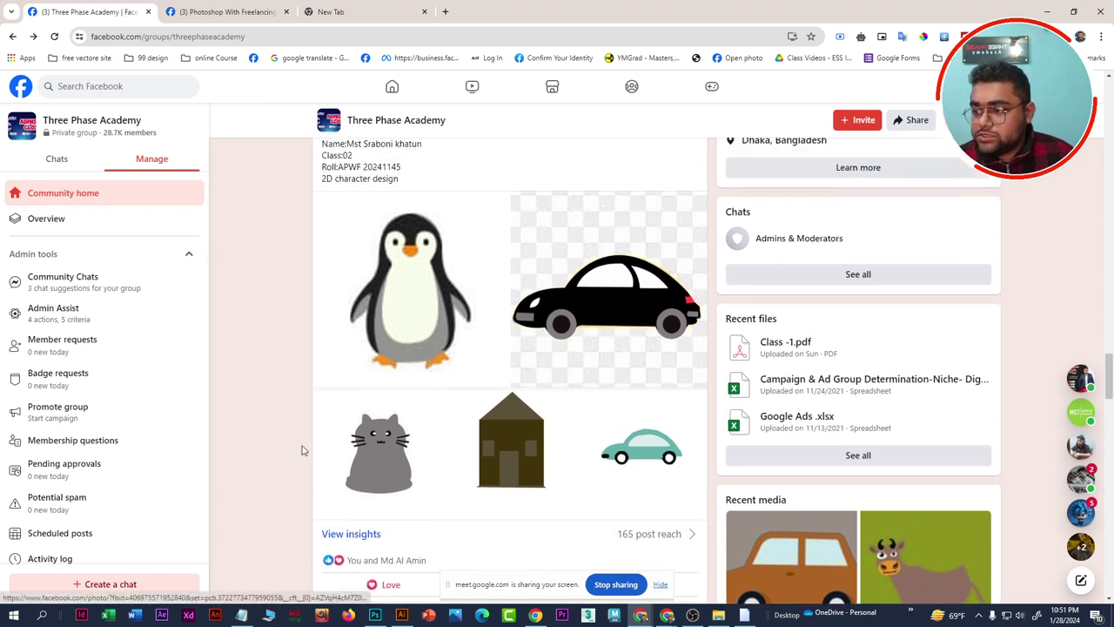
scroll(304, 450, "down", 2)
scroll(304, 450, "down", 2)
scroll(306, 450, "up", 1)
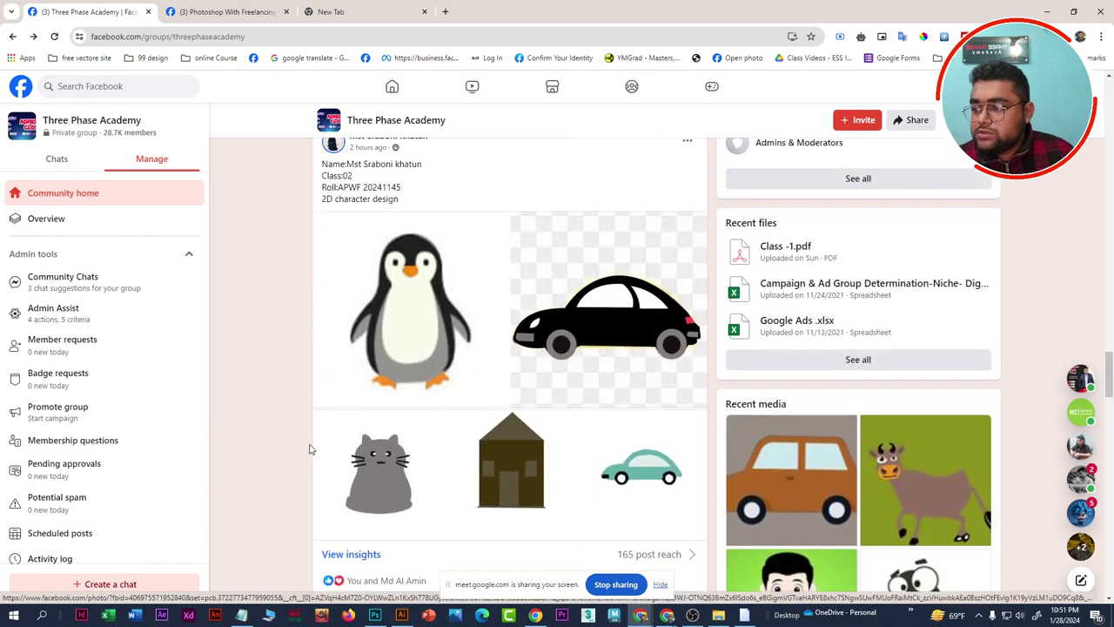
scroll(309, 449, "down", 3)
scroll(312, 449, "down", 2)
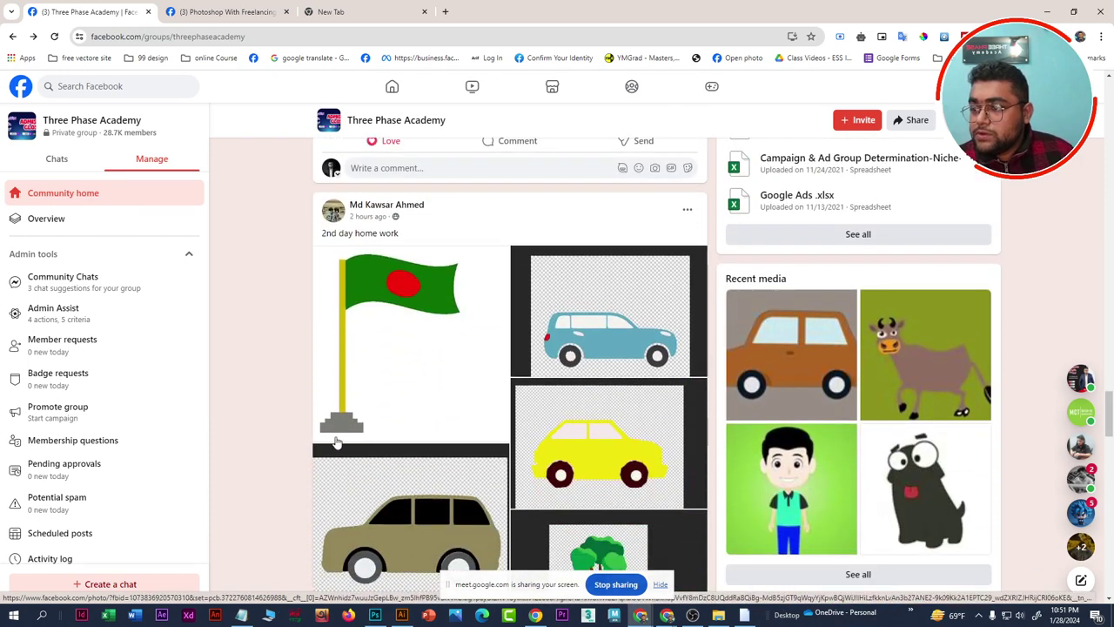
scroll(336, 442, "down", 1)
scroll(337, 442, "up", 2)
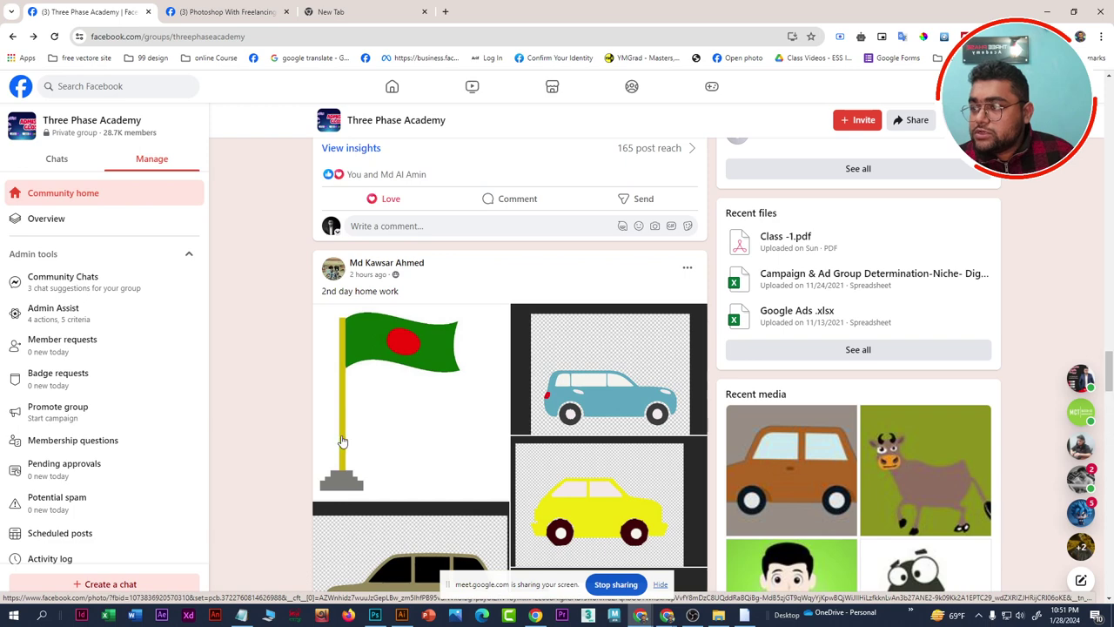
scroll(342, 441, "down", 3)
View the tree, yellow car, blue car and flag drawings full size, then close the viewer
left_click(610, 333)
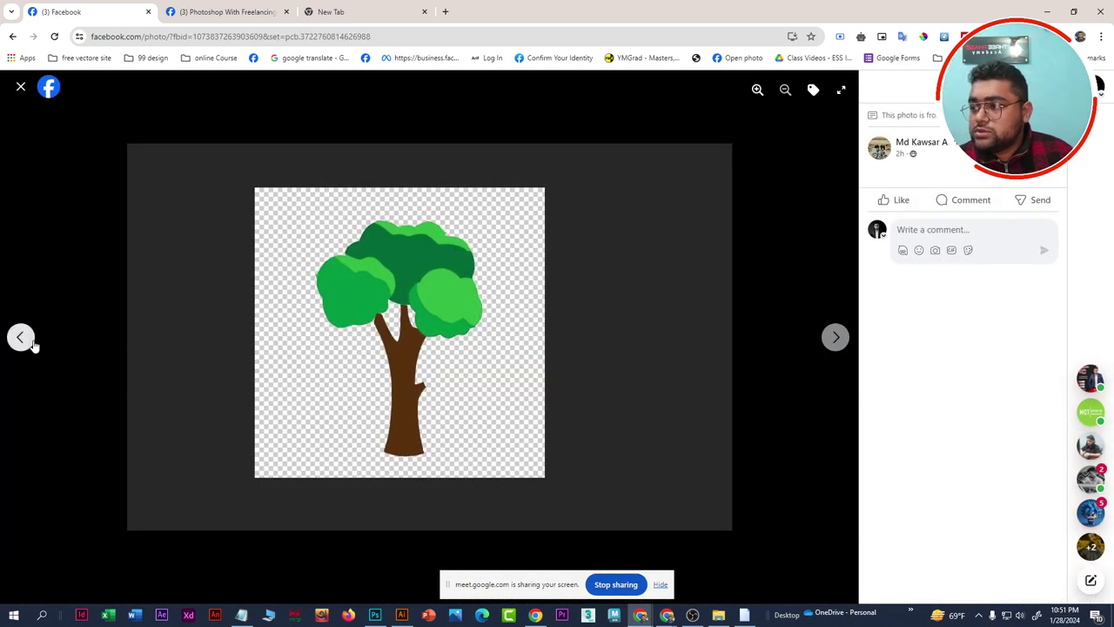
left_click(35, 345)
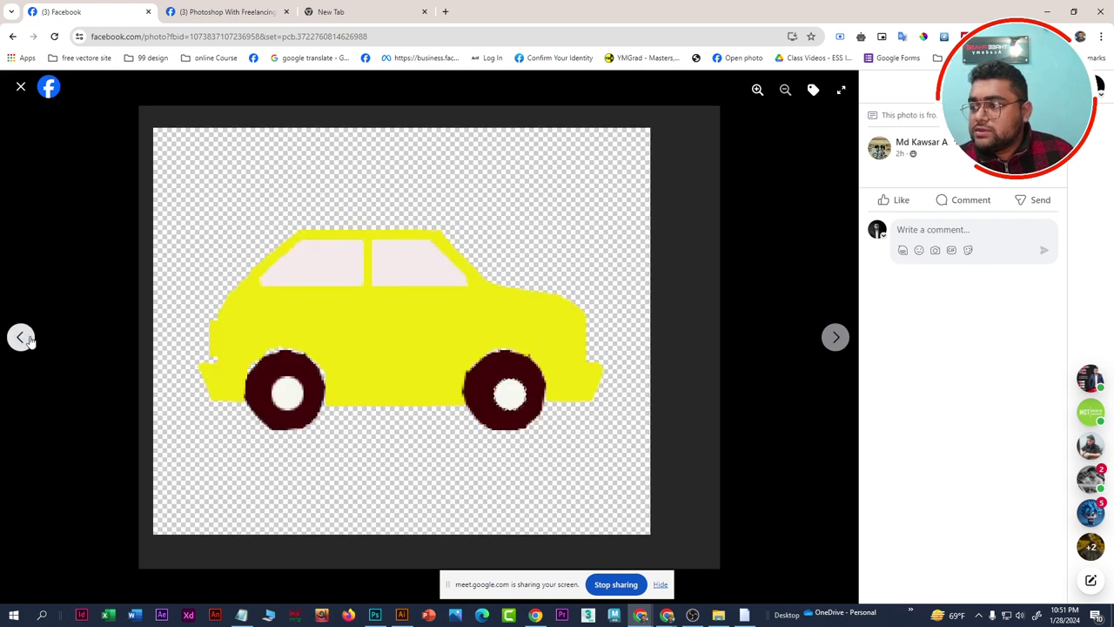
left_click(26, 339)
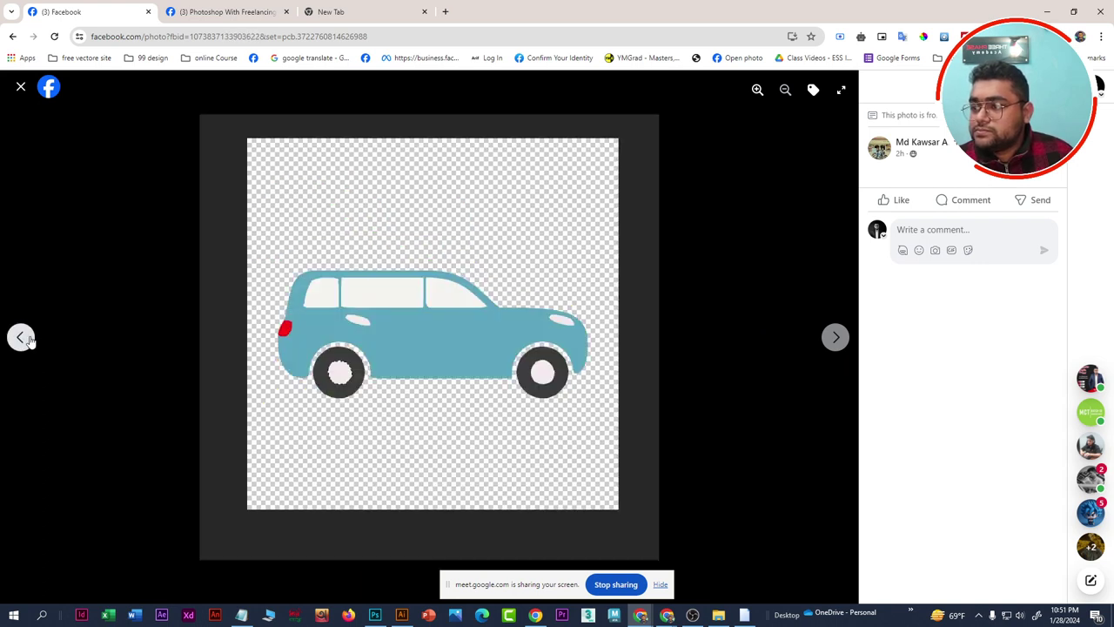
left_click(26, 339)
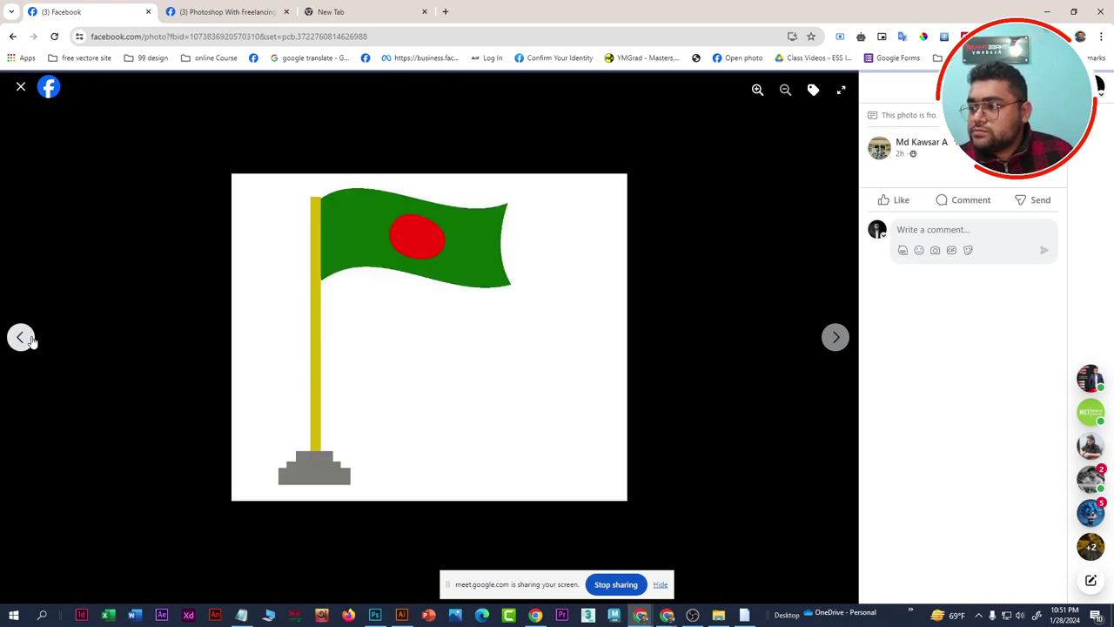
left_click(21, 87)
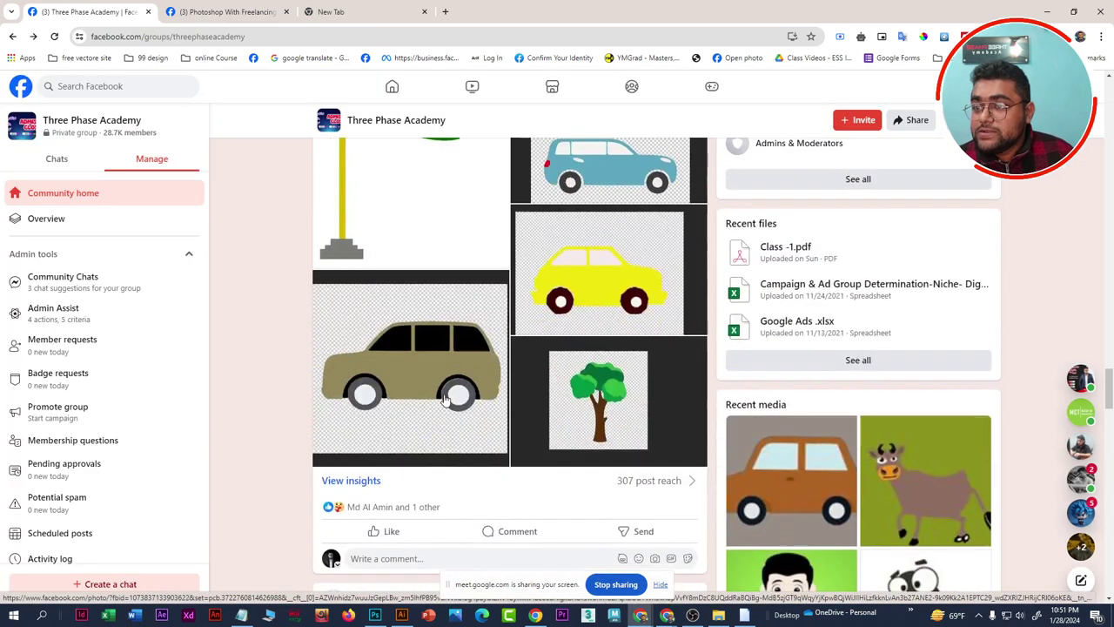
React with Love to the flag and cars homework post
scroll(444, 398, "up", 1)
scroll(445, 399, "down", 2)
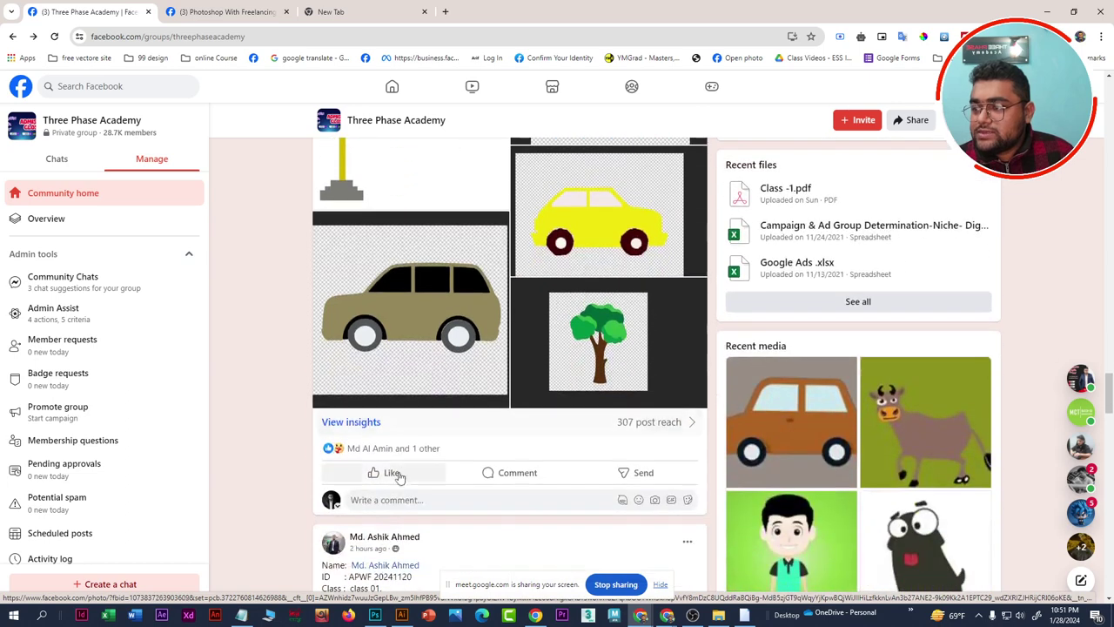
left_click(361, 447)
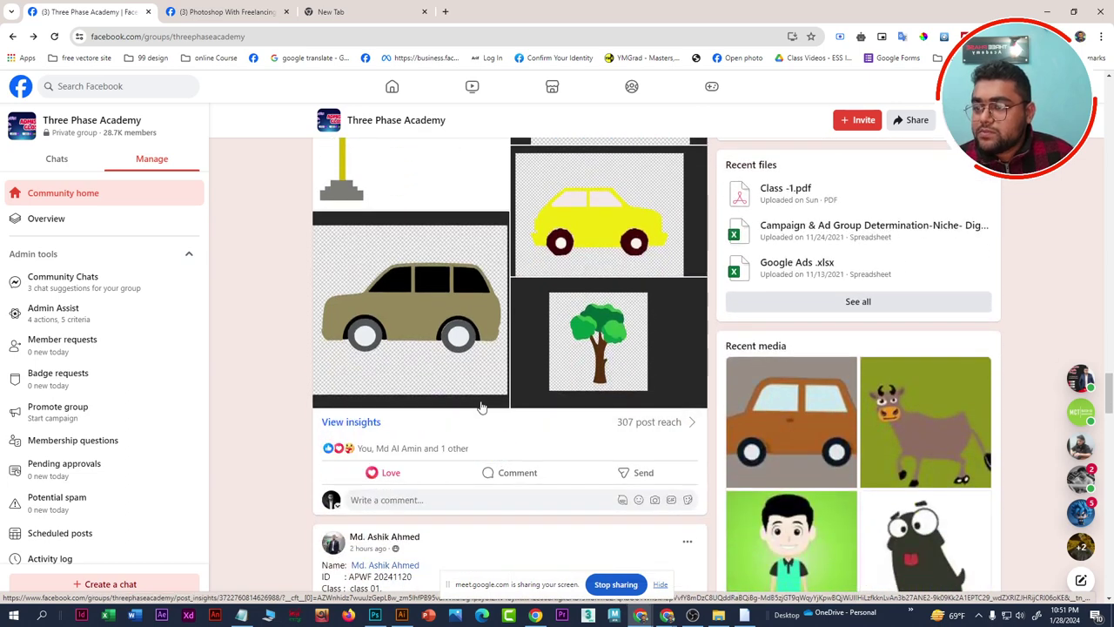
scroll(505, 384, "up", 1)
scroll(418, 354, "up", 2)
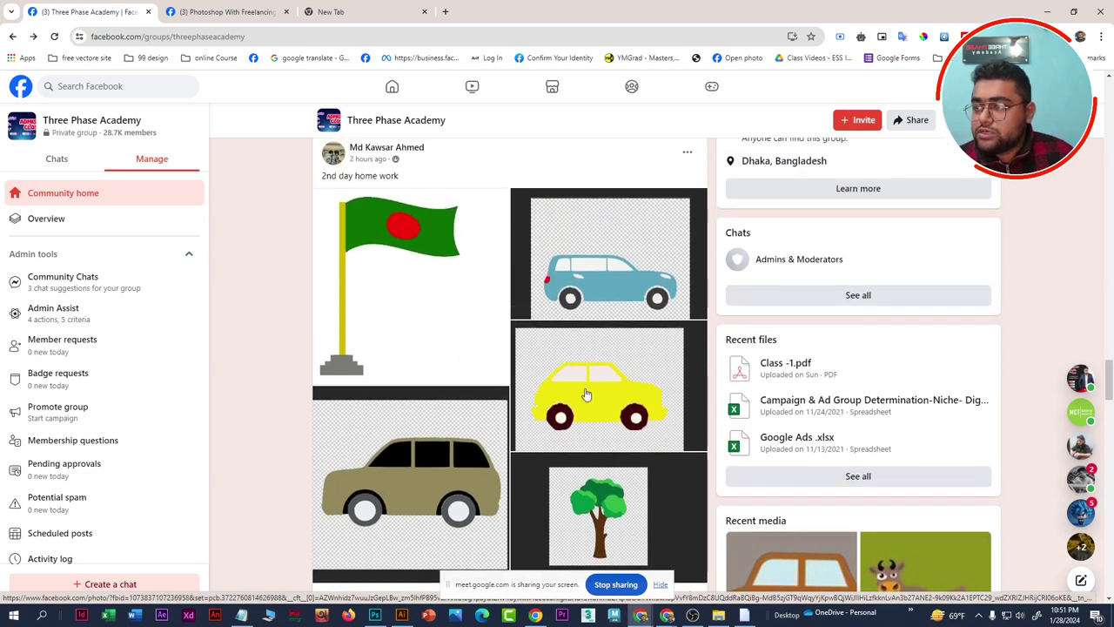
scroll(584, 393, "up", 2)
scroll(584, 393, "down", 4)
scroll(583, 388, "down", 3)
scroll(583, 388, "up", 6)
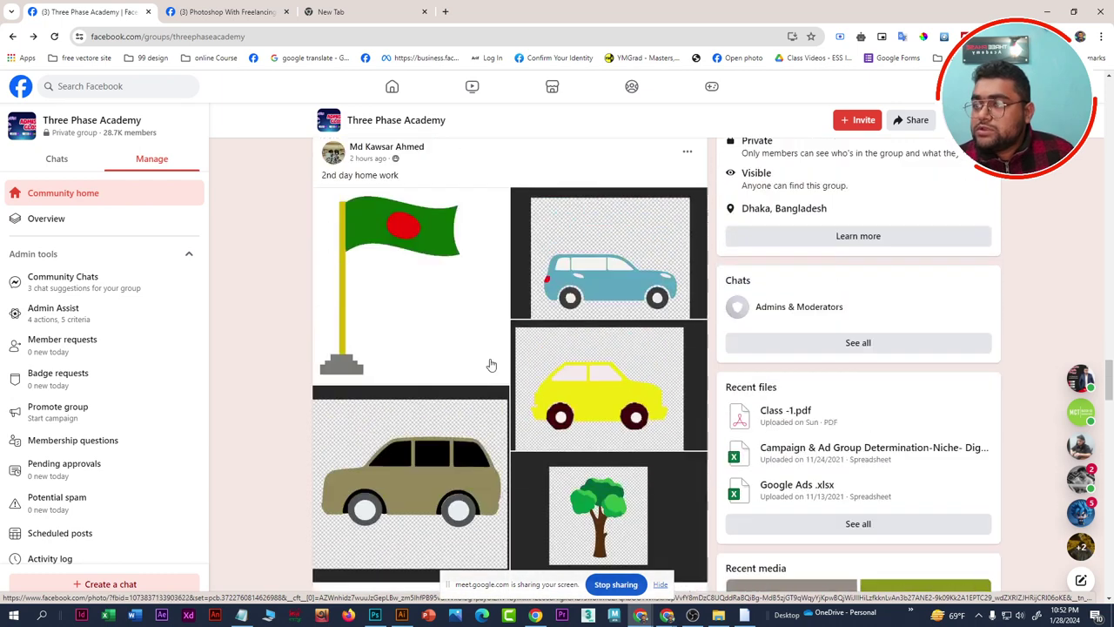
scroll(490, 365, "up", 4)
Copy the flag post author's name and bring up the Notepad name list
left_click_drag(440, 386, 345, 383)
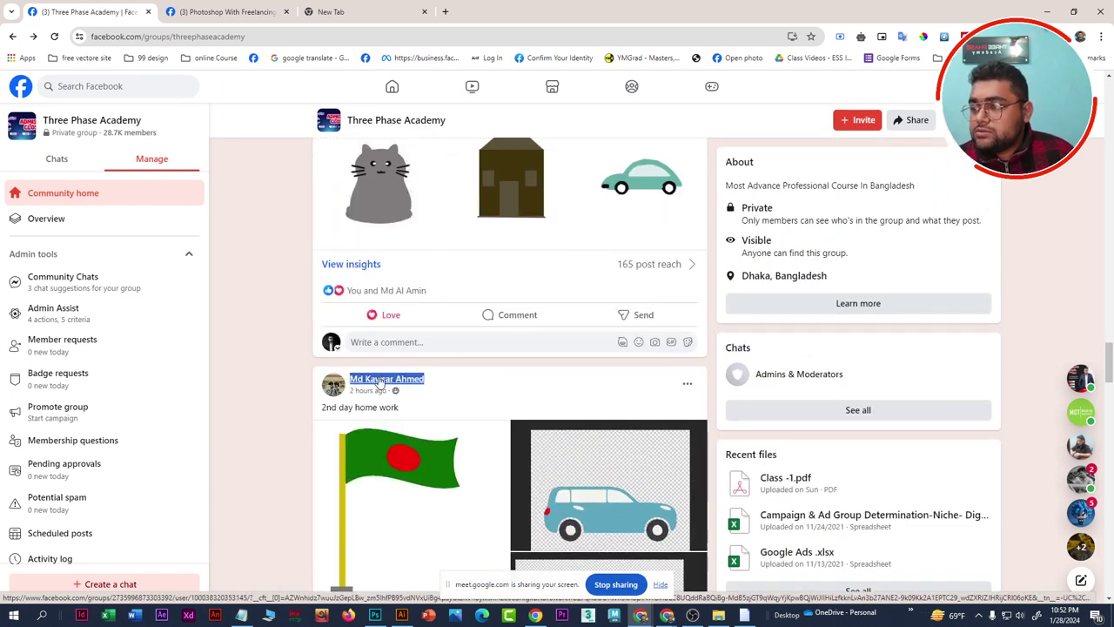
right_click(381, 383)
left_click(419, 187)
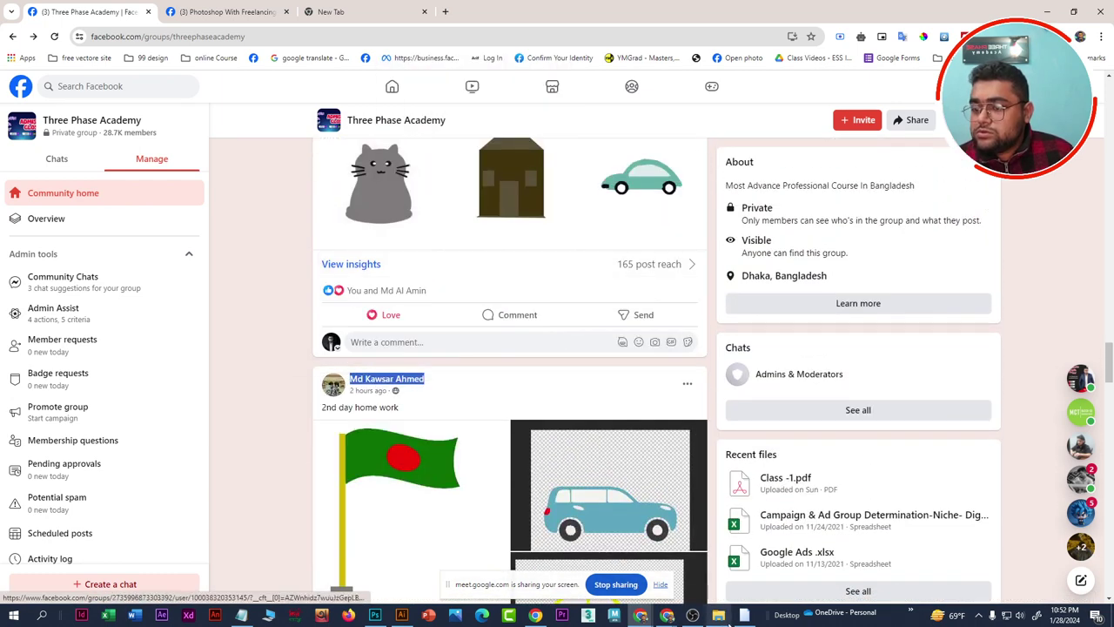
left_click(744, 616)
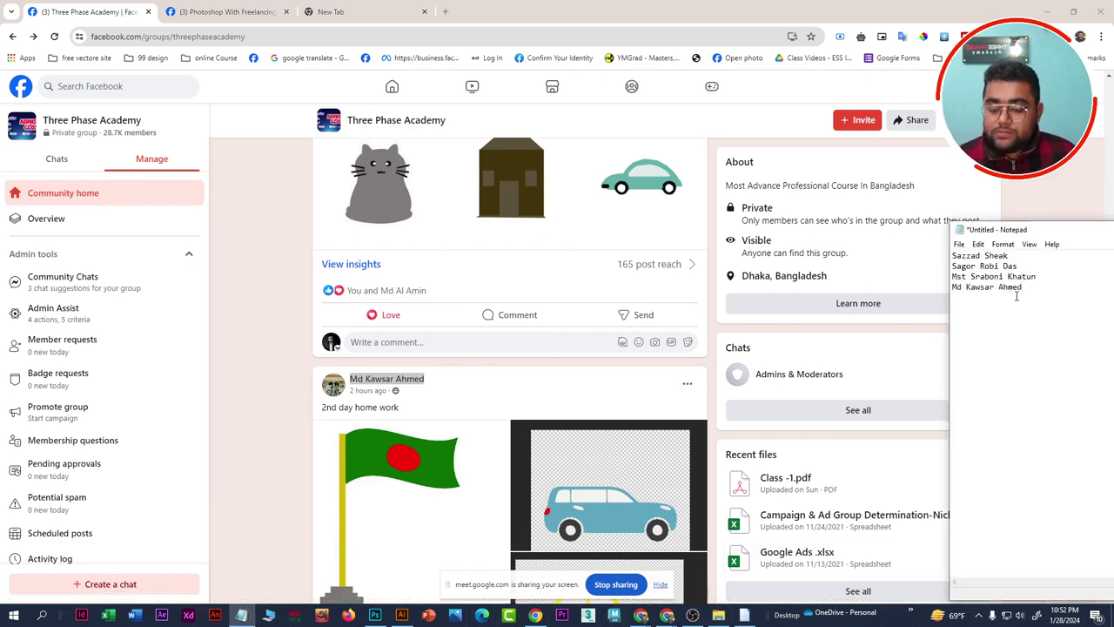
scroll(548, 393, "down", 3)
scroll(523, 409, "down", 3)
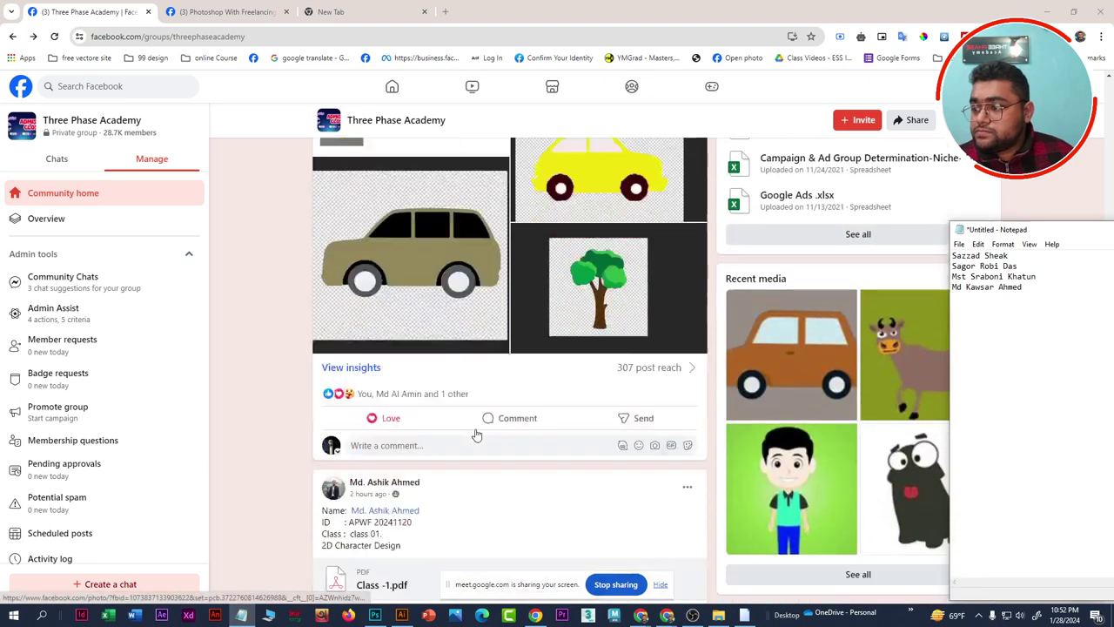
Copy the next post author's name and paste it on a new Notepad line
left_click(441, 376)
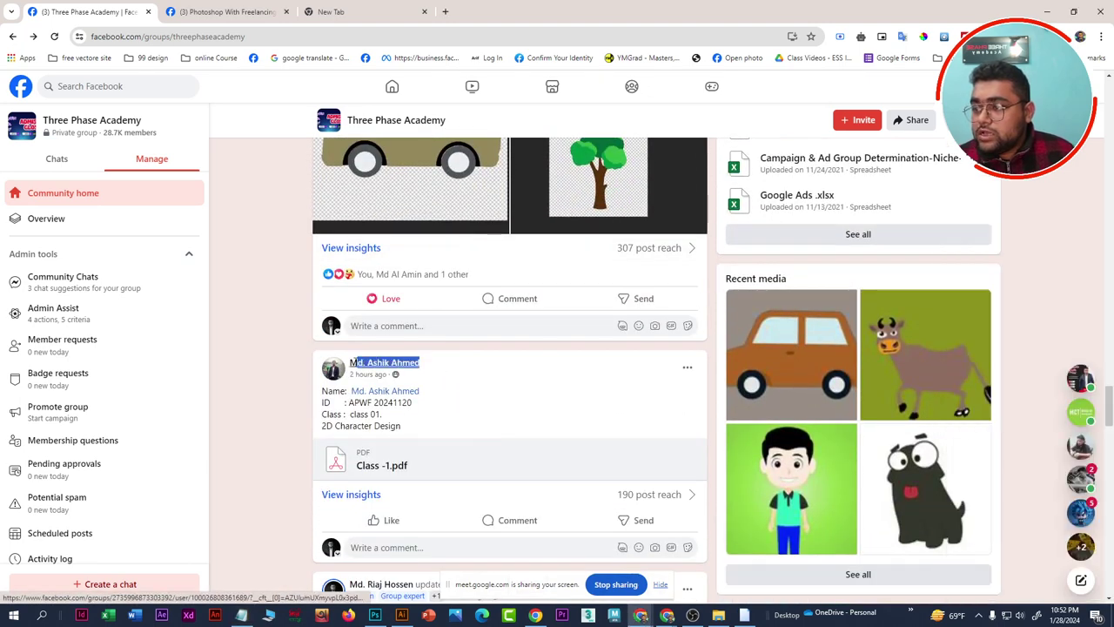
left_click_drag(351, 363, 349, 362)
right_click(387, 366)
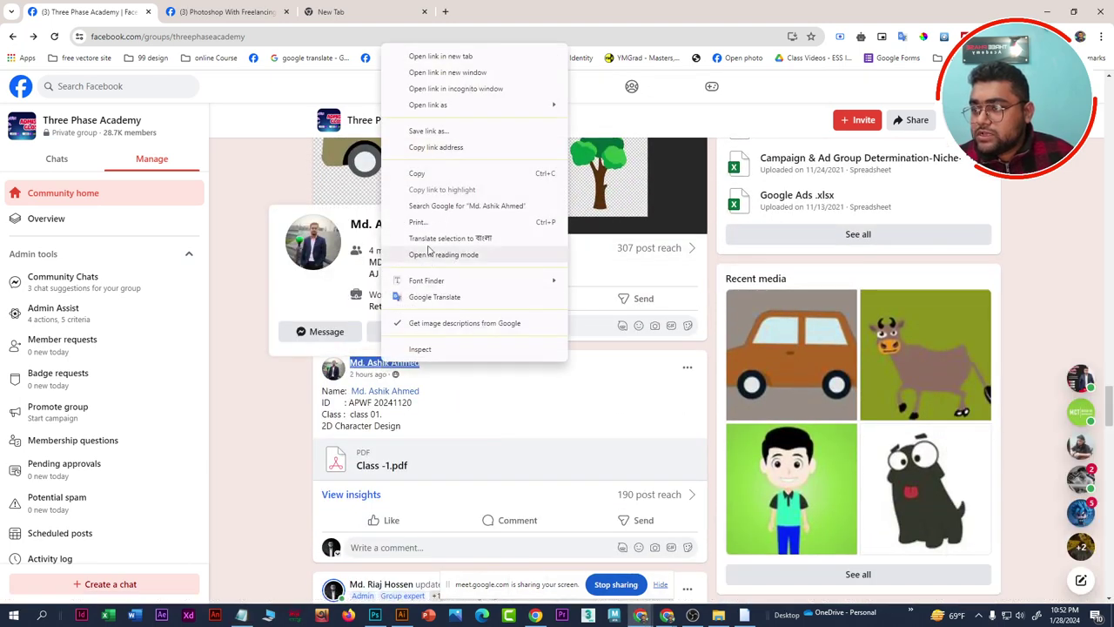
left_click(435, 180)
key("alt+Tab")
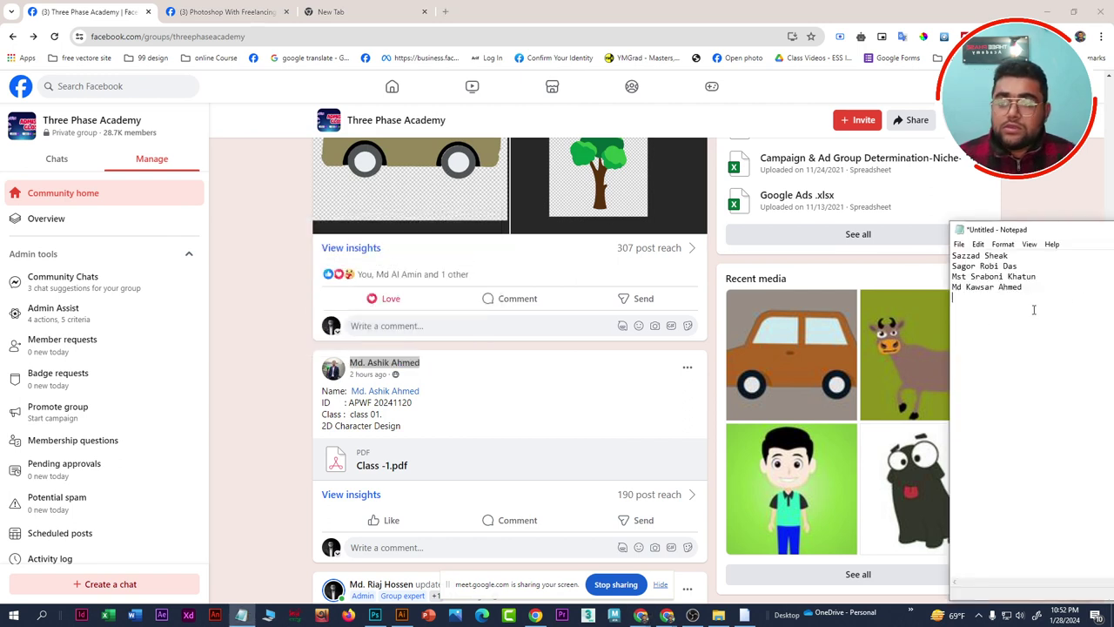
key("Return")
key("ctrl+v")
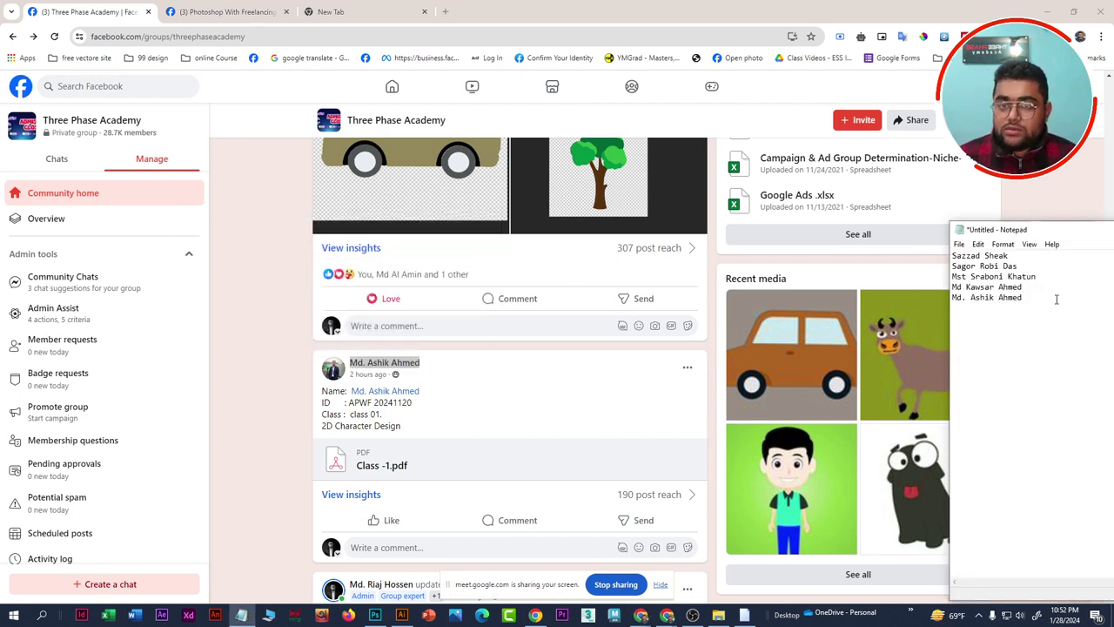
Download the post's Class -1.pdf attachment to Downloads and open it in a new tab
left_click(390, 464)
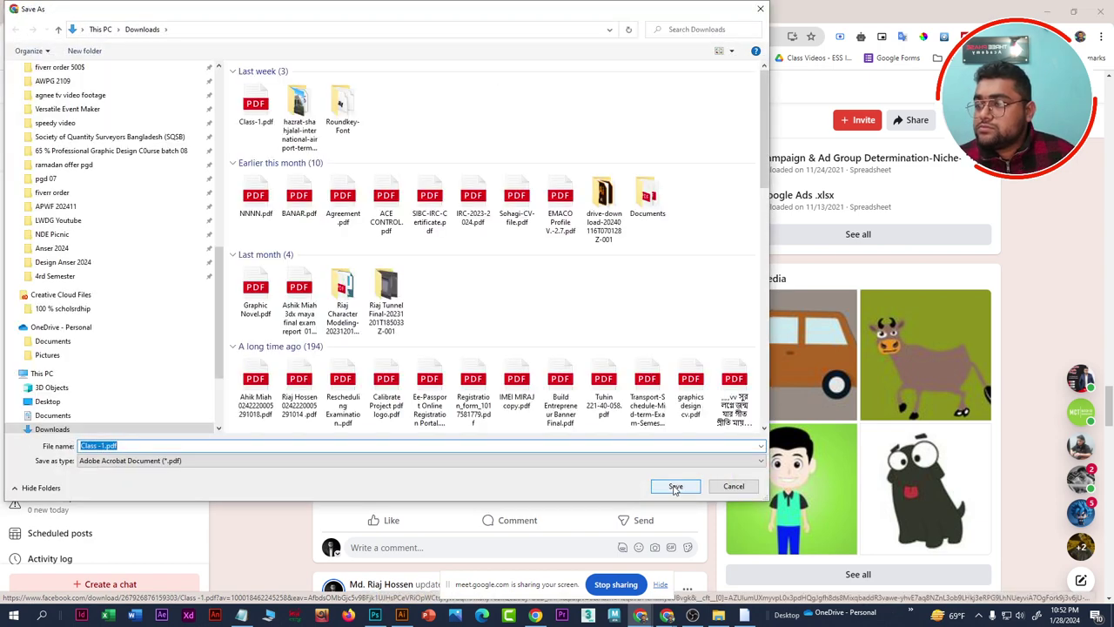
left_click(673, 485)
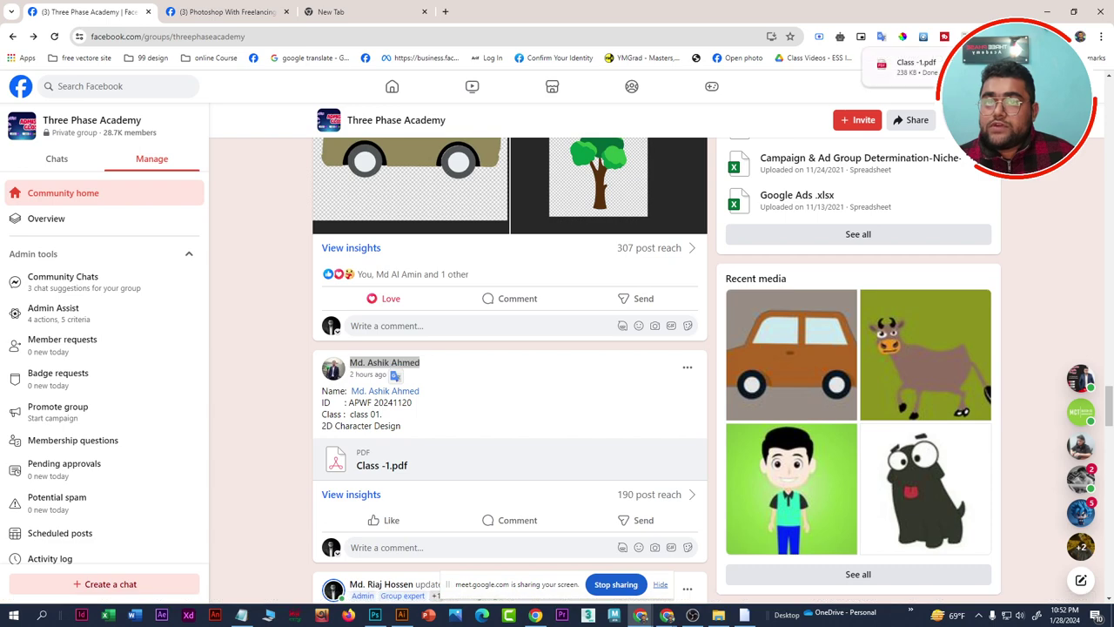
left_click(910, 67)
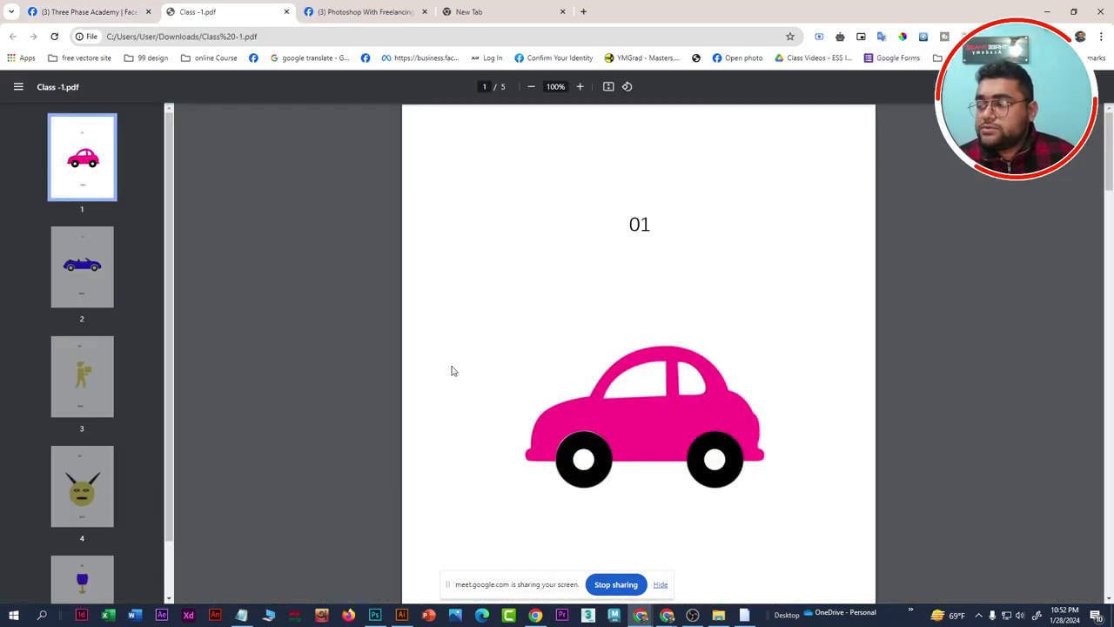
Page through all five Class -1.pdf thumbnails, then go back to the Facebook group tab
left_click(82, 265)
left_click(89, 397)
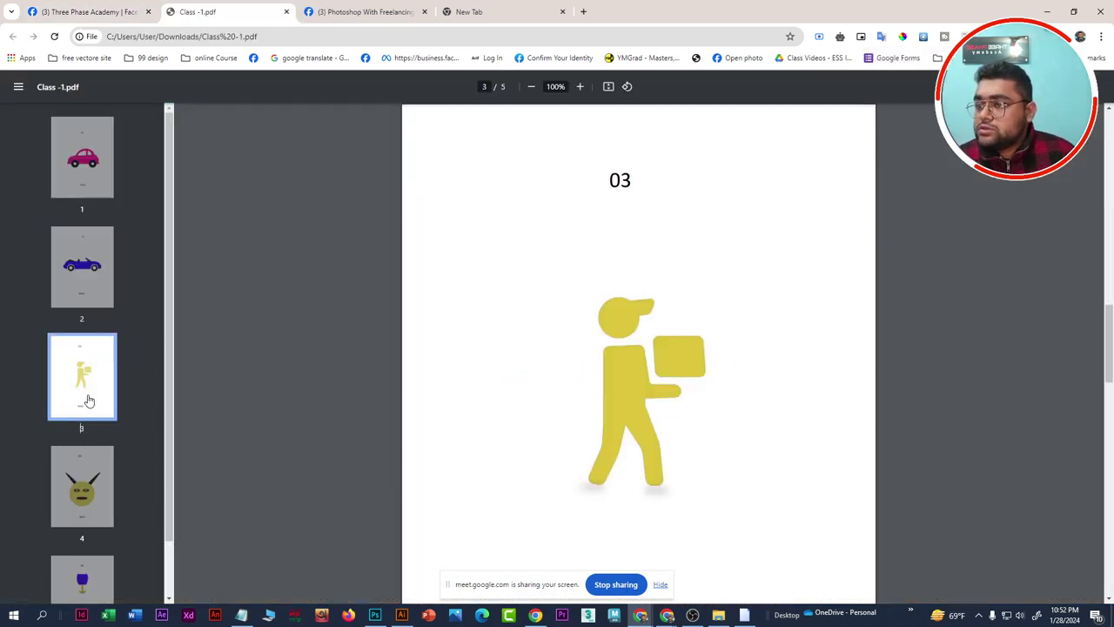
left_click(79, 450)
scroll(83, 460, "down", 1)
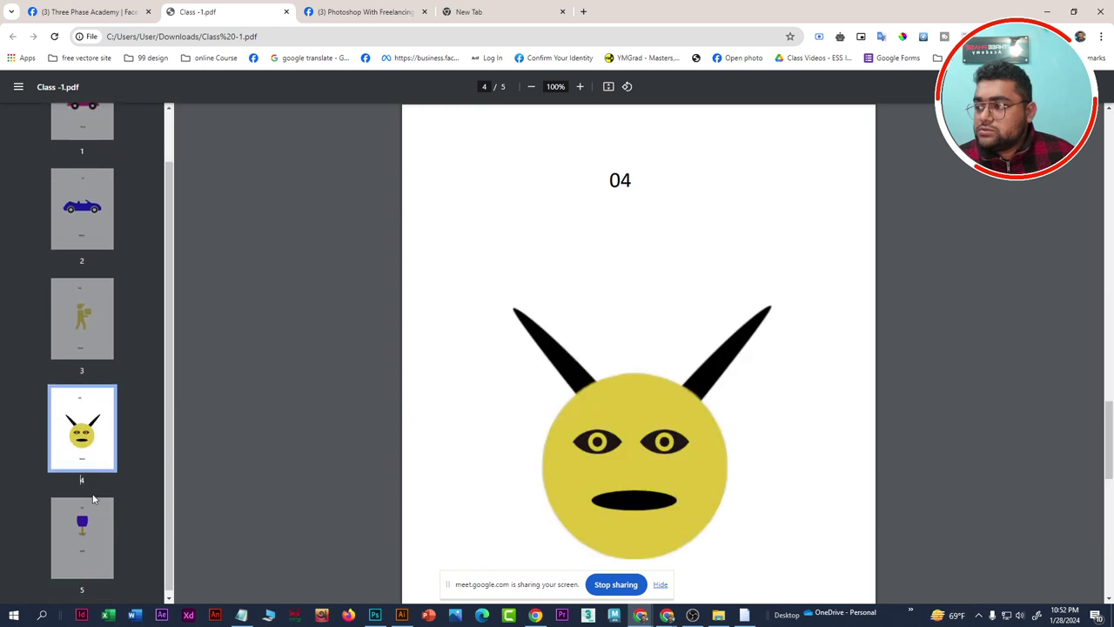
left_click(94, 529)
scroll(87, 392, "up", 2)
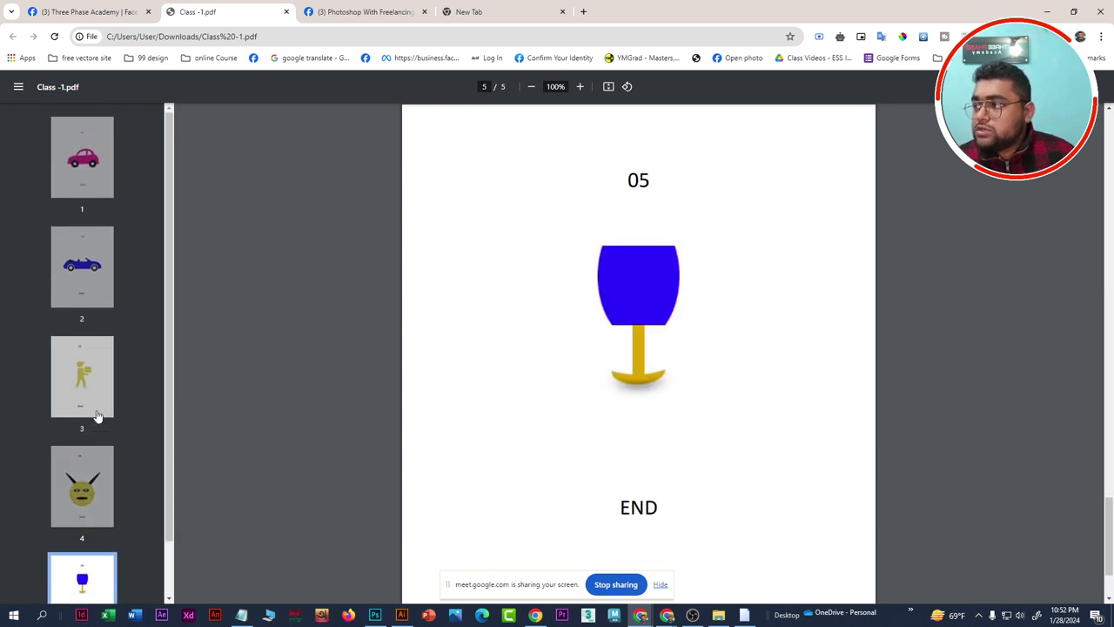
left_click(85, 279)
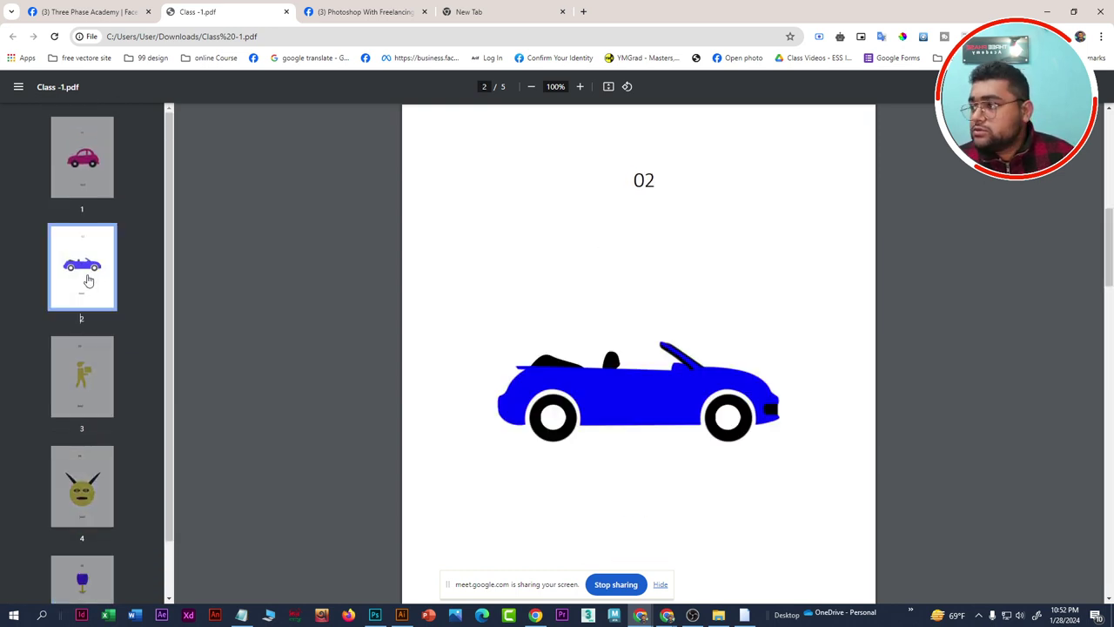
scroll(74, 335, "down", 1)
left_click(74, 338)
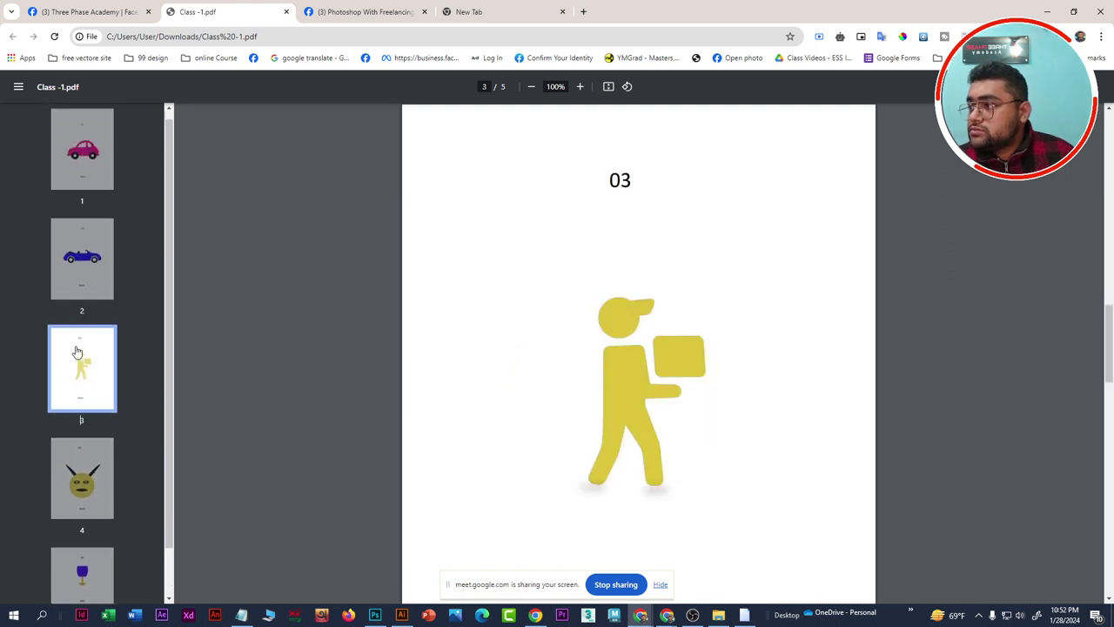
left_click(82, 152)
left_click(87, 12)
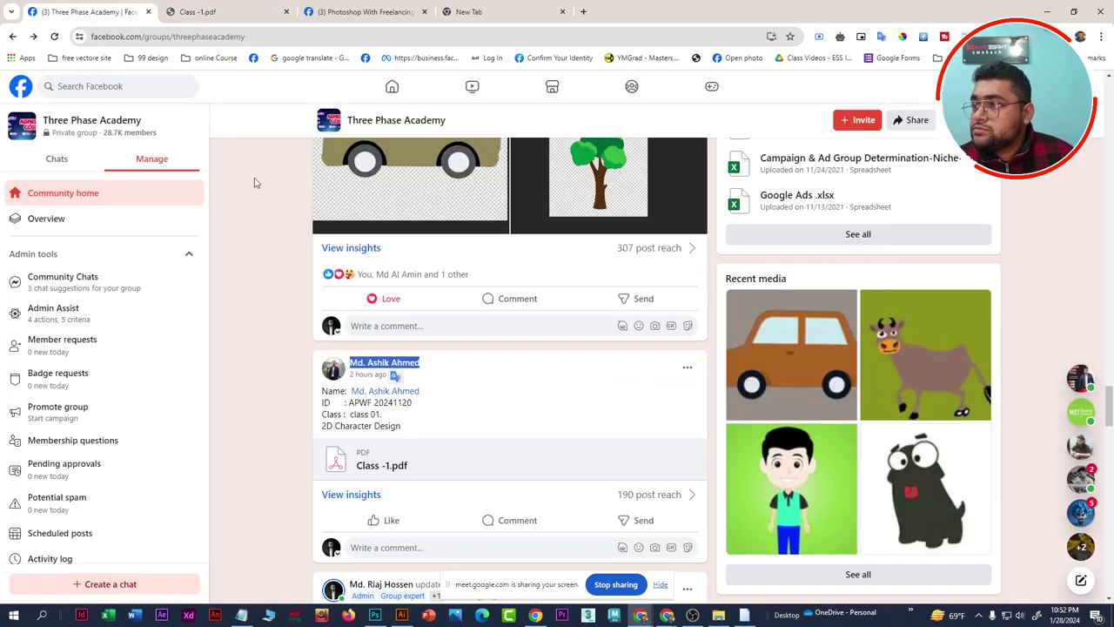
React with Love to the PDF post and open the next post's Google Drive link
mouse_move(384, 520)
left_click(364, 496)
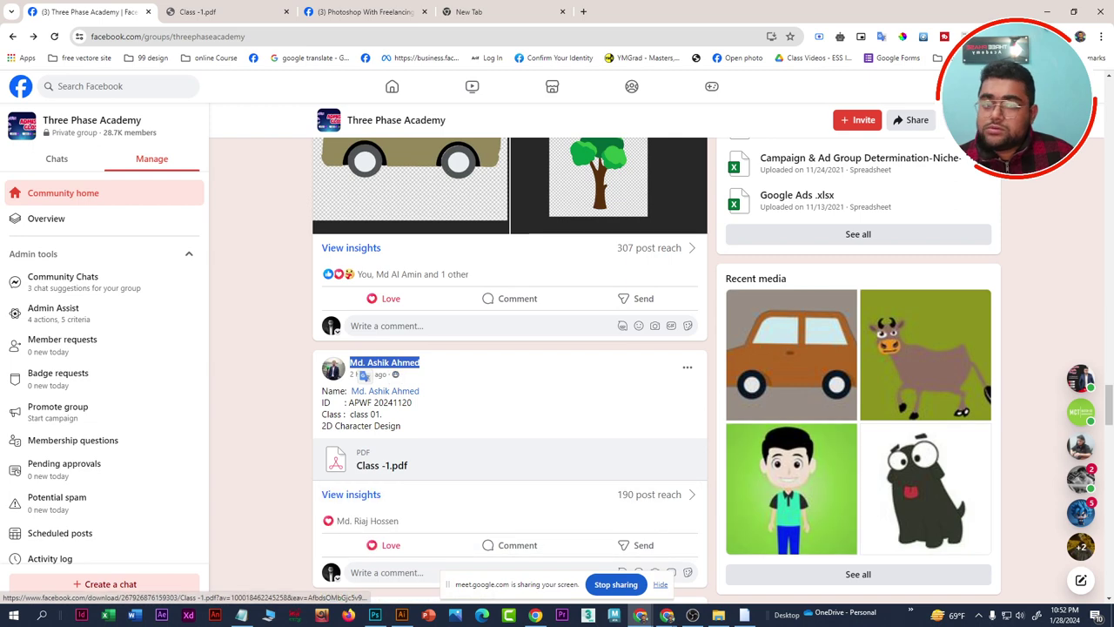
key("alt+Tab")
scroll(583, 369, "down", 3)
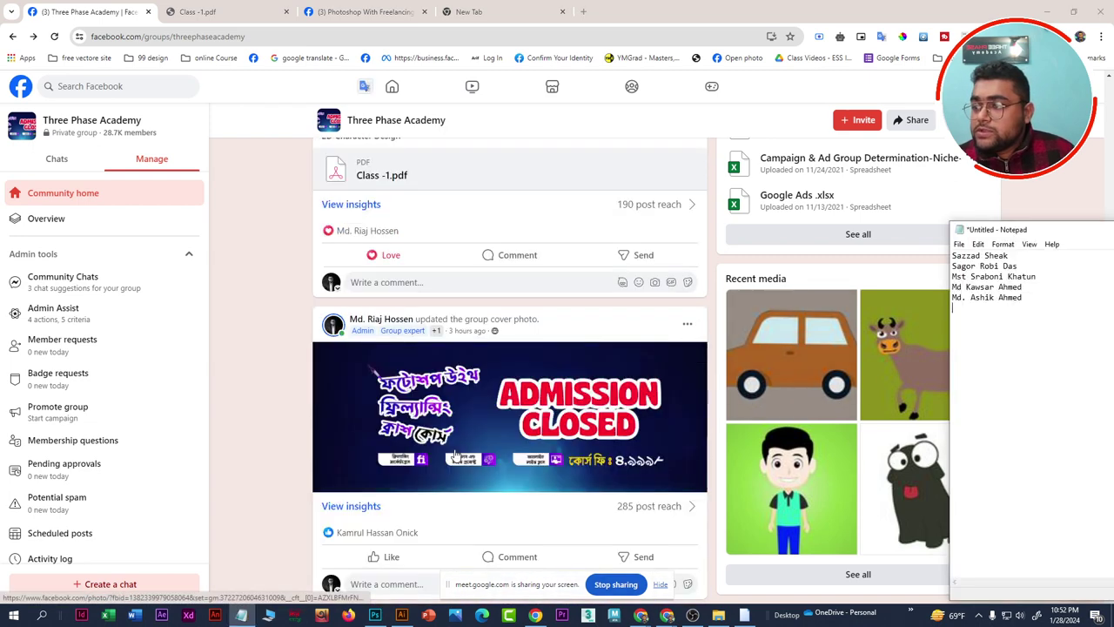
scroll(278, 430, "down", 4)
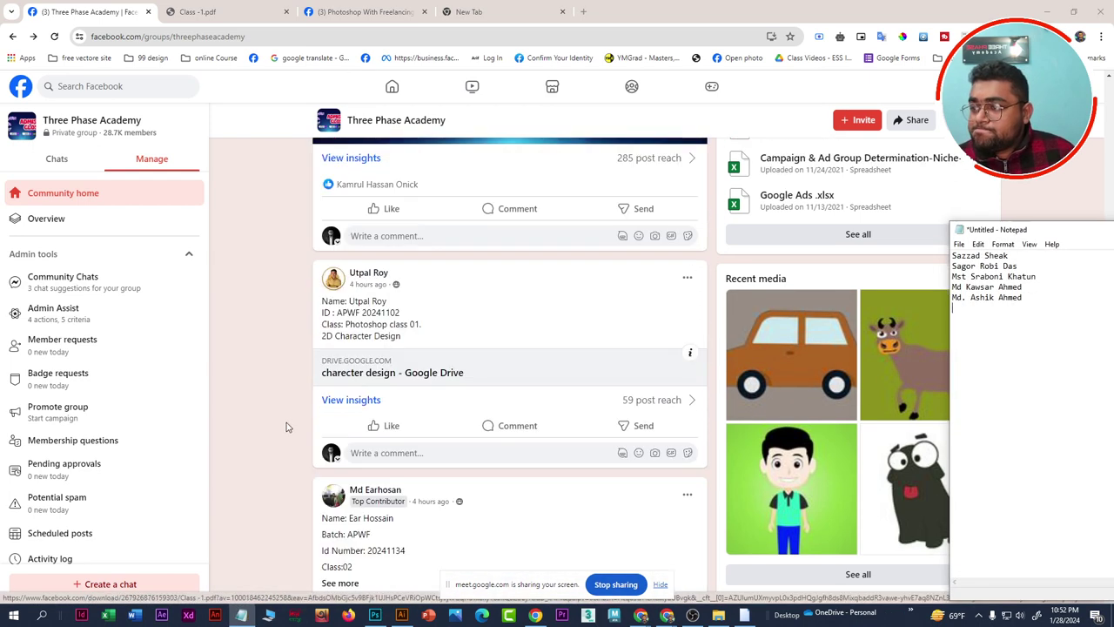
left_click(429, 373)
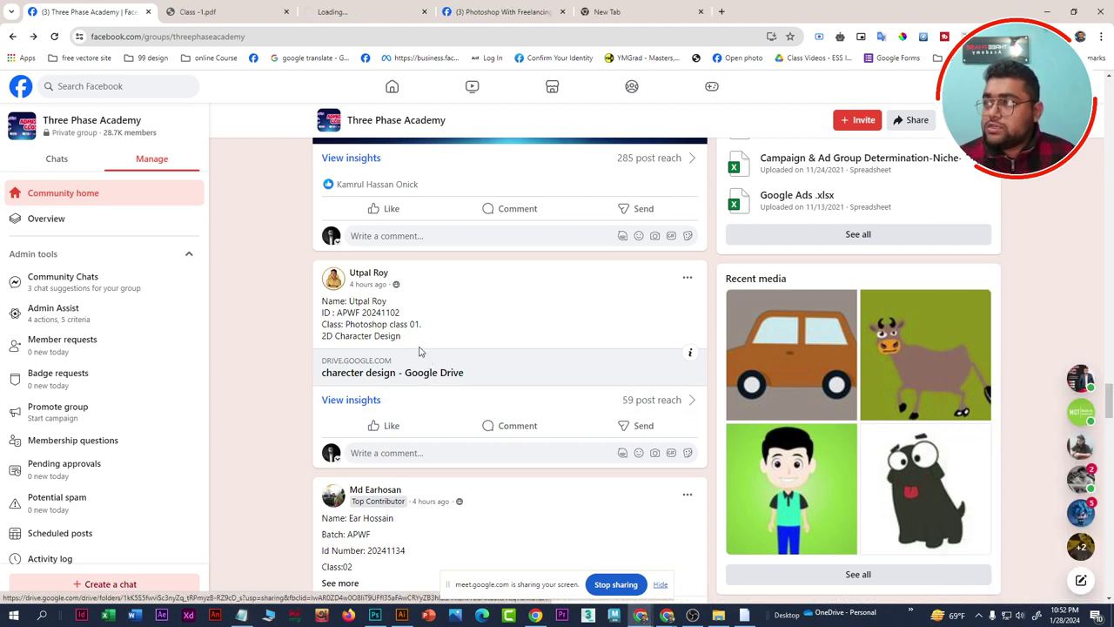
Paste that post's author name into the Notepad list and show the 'charecter design' Drive folder
left_click_drag(402, 278, 351, 273)
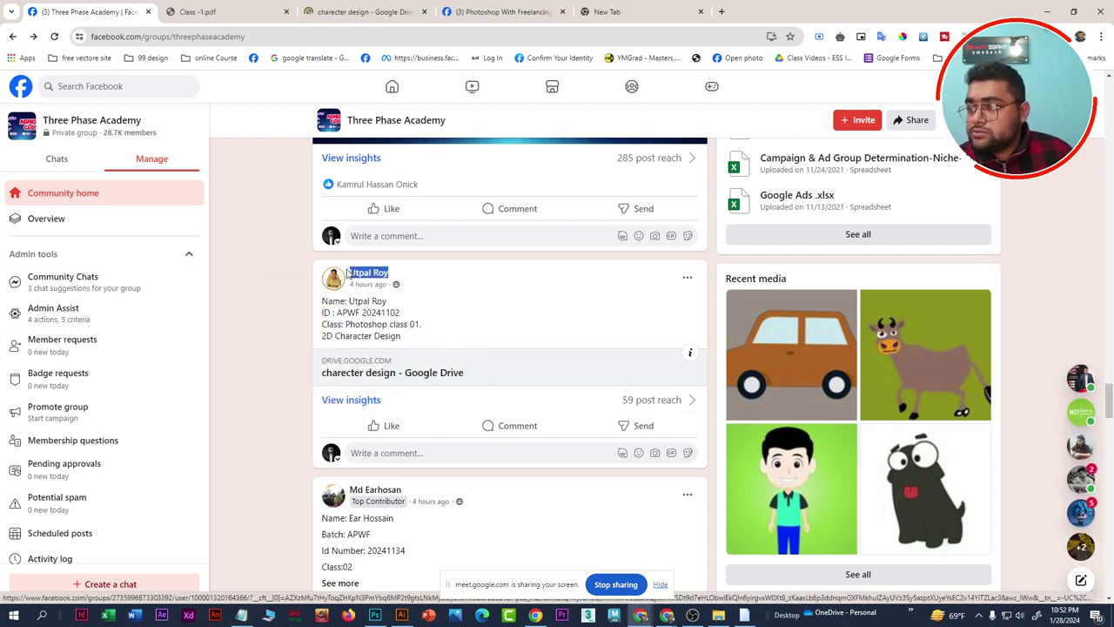
right_click(384, 271)
left_click(423, 397)
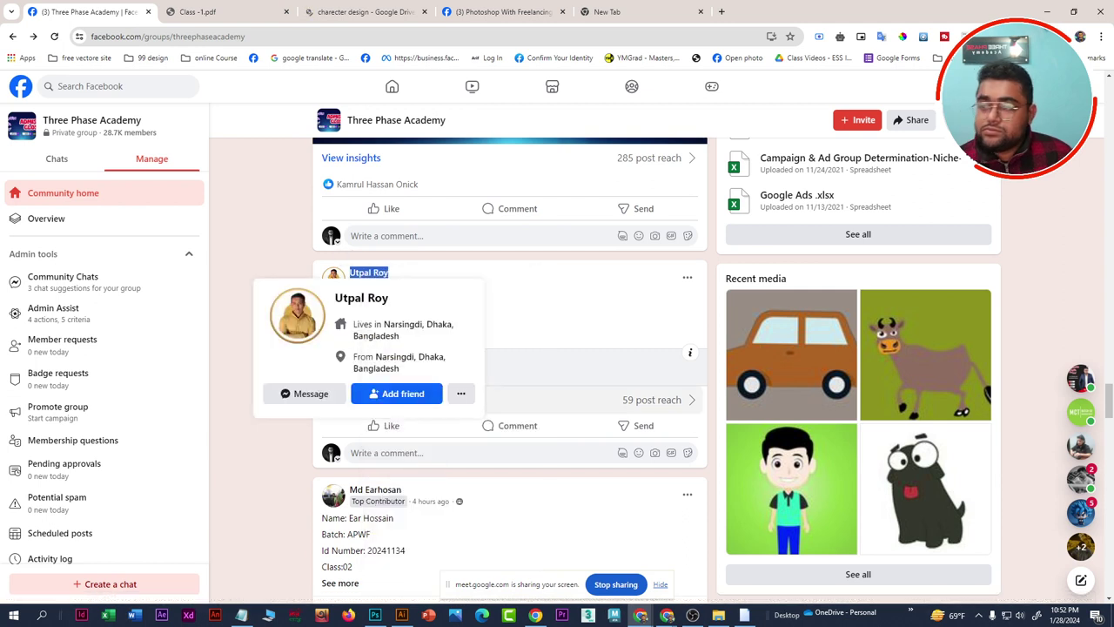
key("alt+Tab")
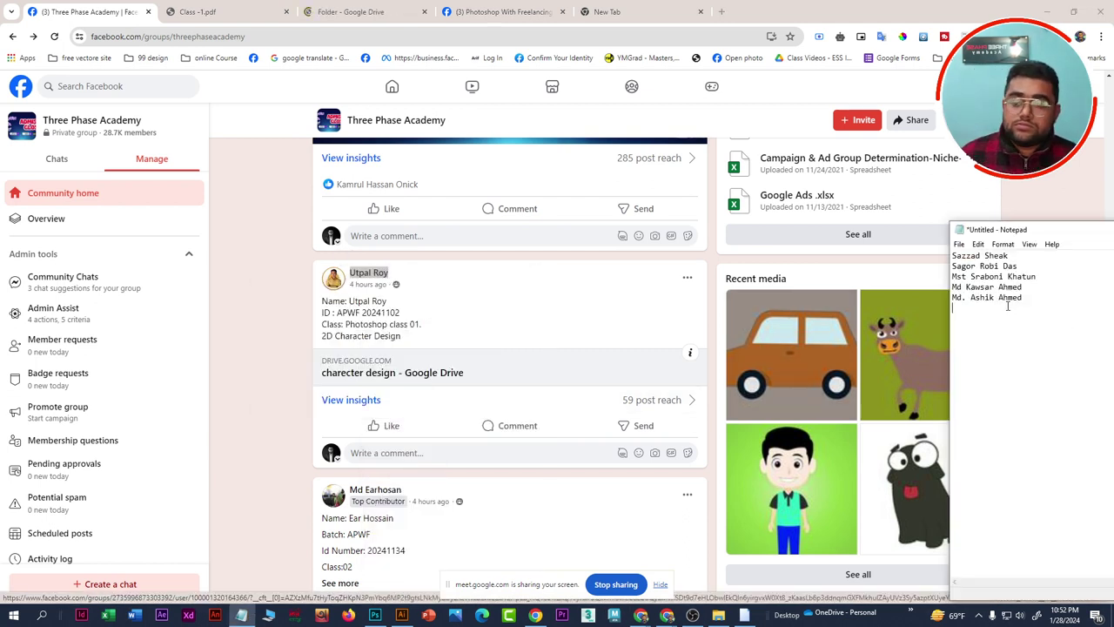
key("ctrl+v")
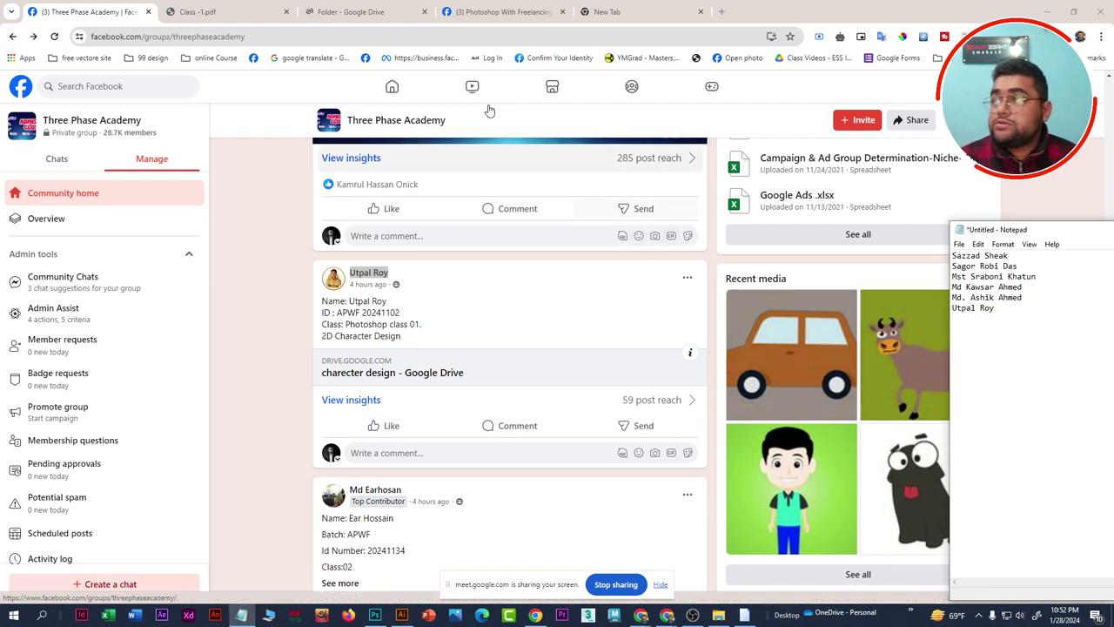
left_click(374, 371)
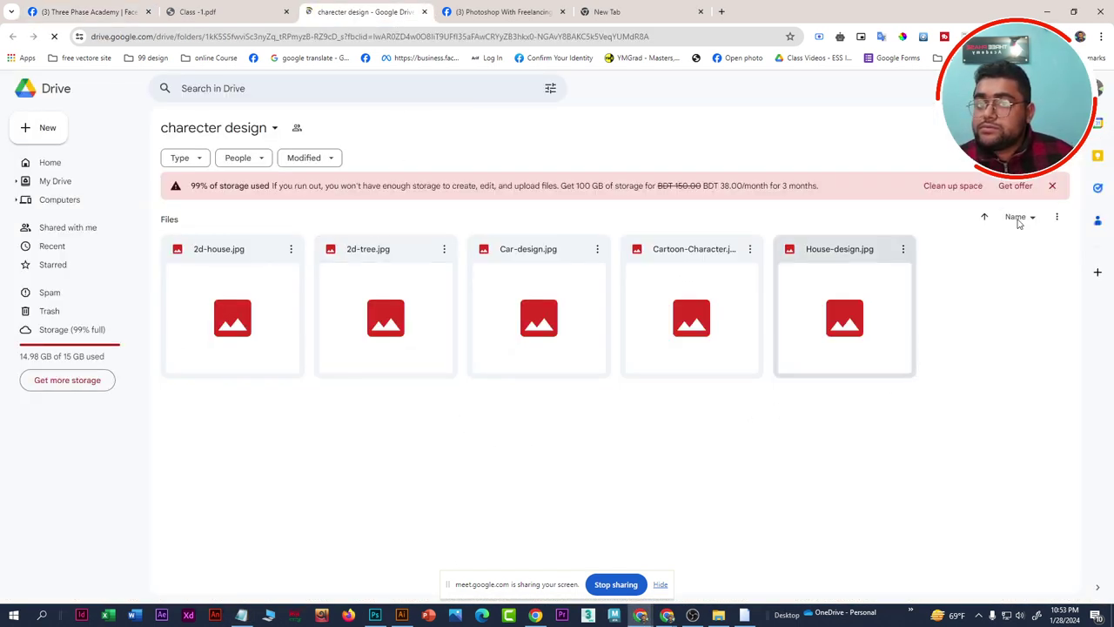
Dismiss the Drive storage warning, check the five images, and return to Facebook
left_click(1054, 187)
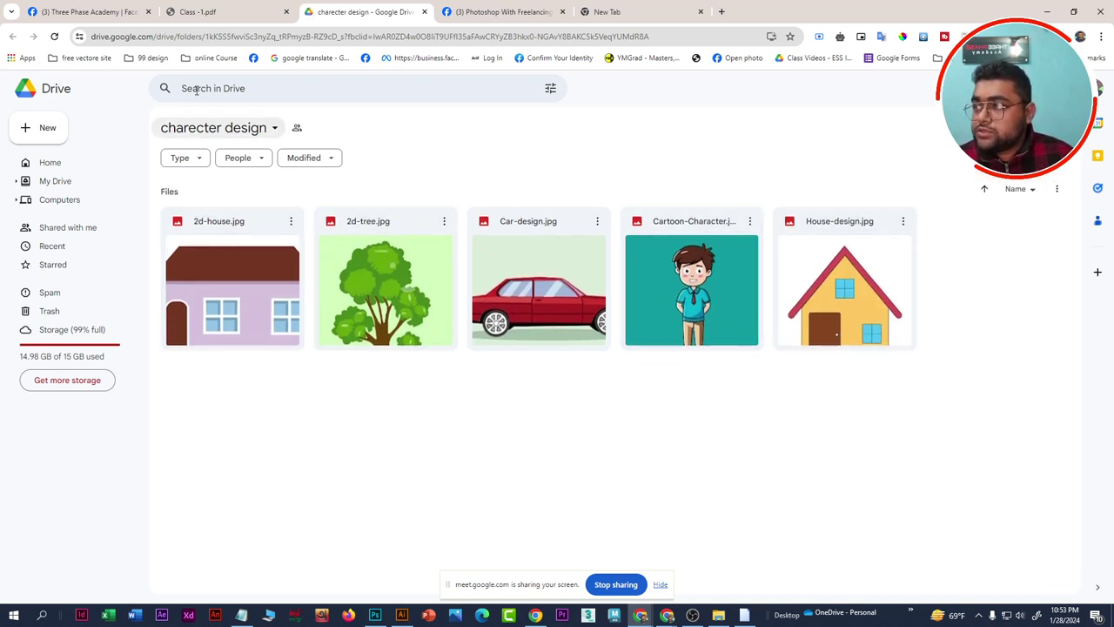
left_click(115, 6)
mouse_move(383, 425)
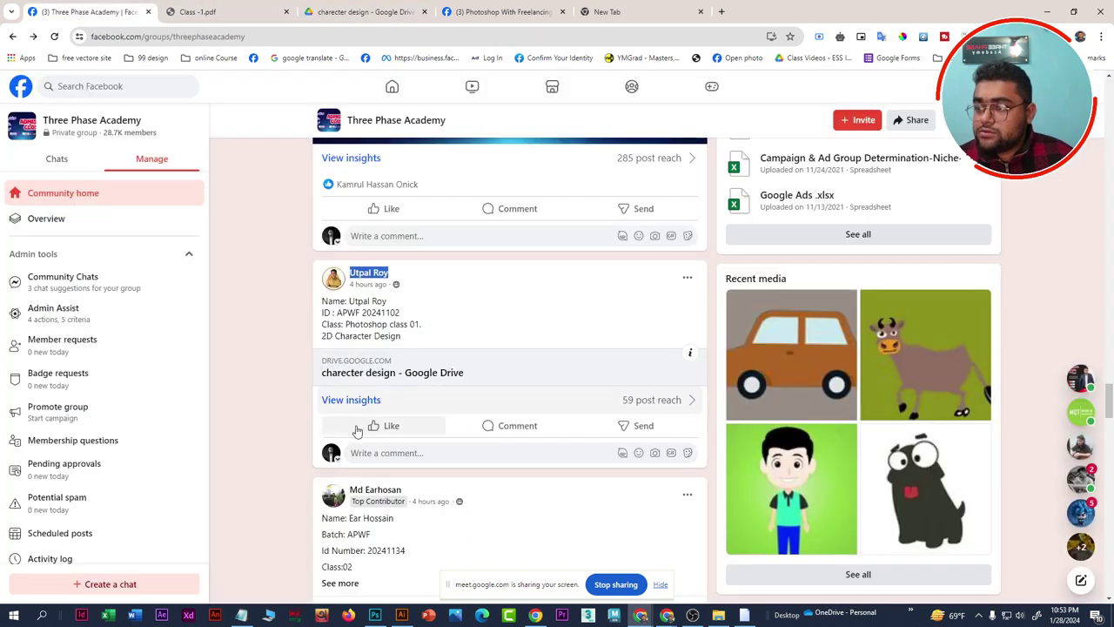
React with Care to the Drive-link post and scroll to the next homework post
left_click(390, 401)
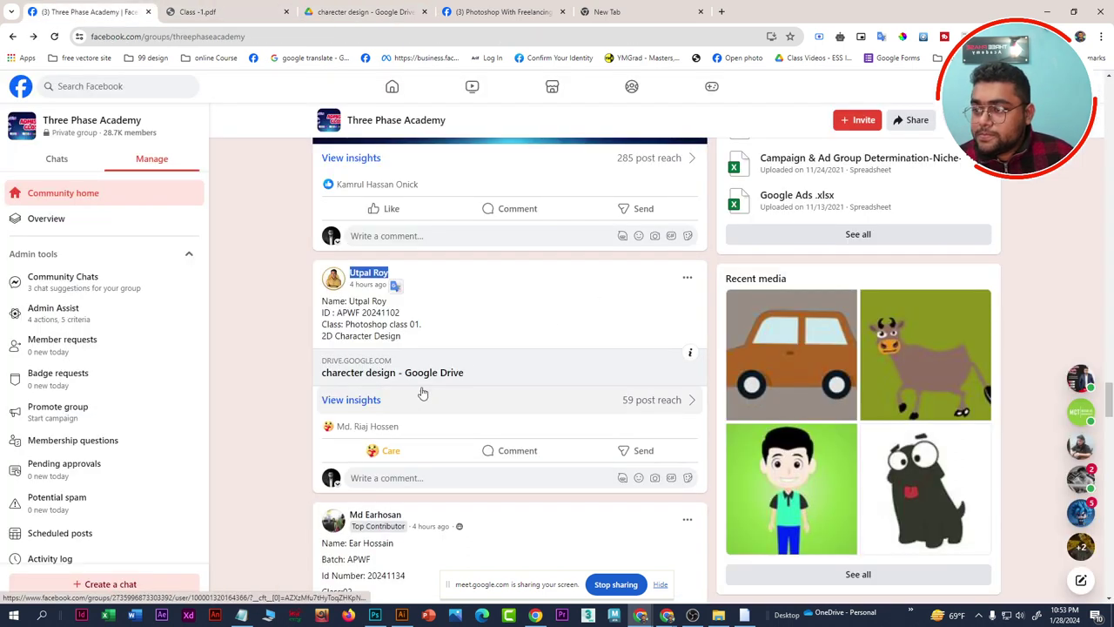
key("alt+Tab")
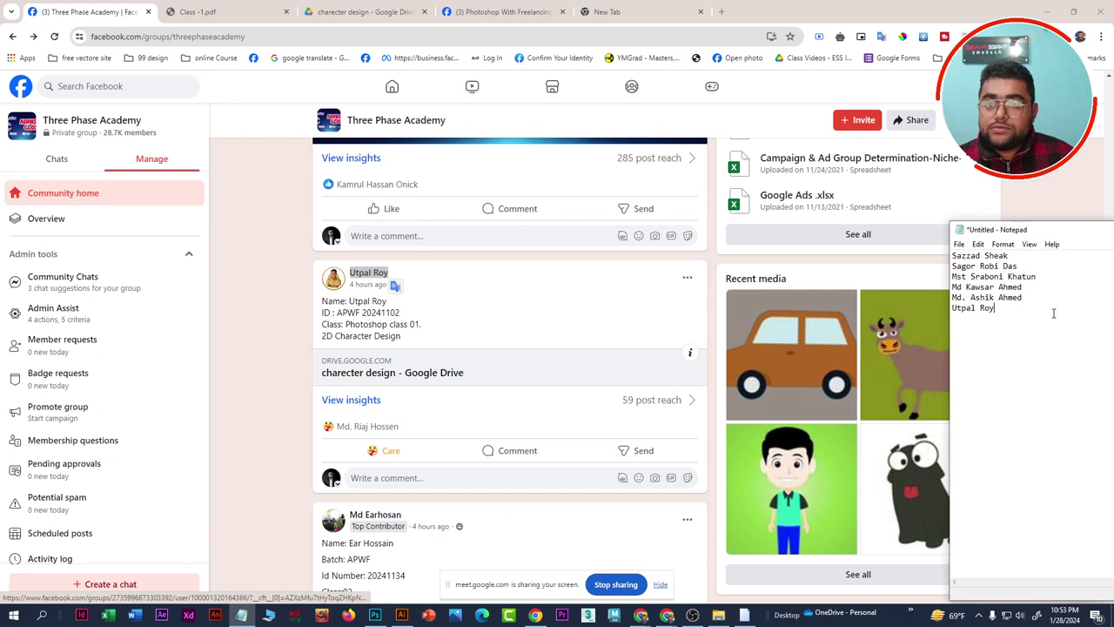
scroll(425, 474, "down", 1)
scroll(425, 475, "down", 1)
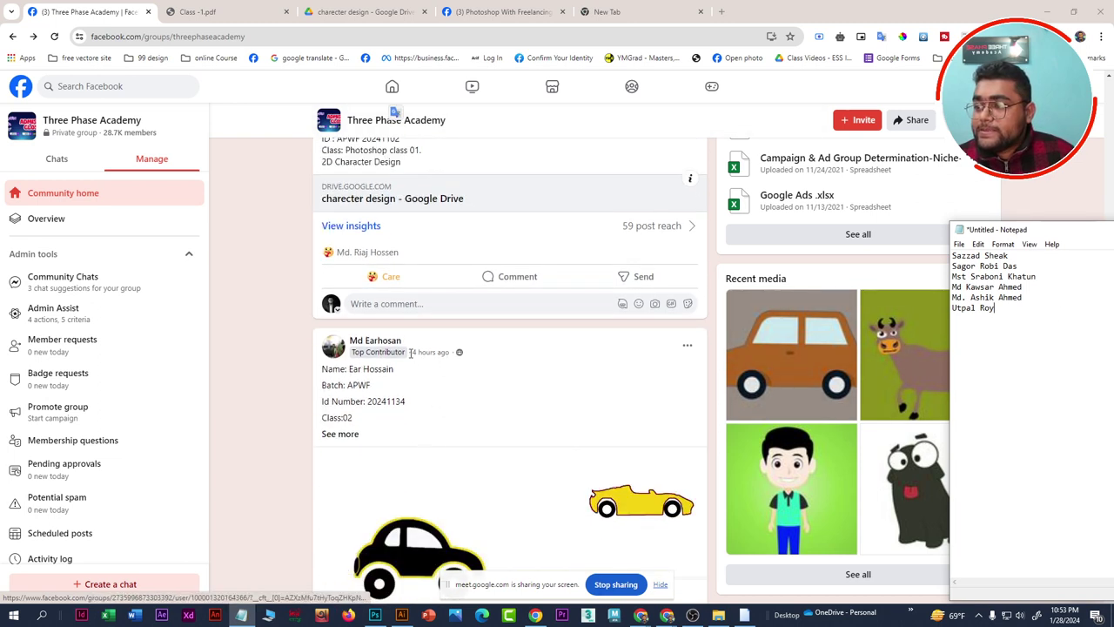
Add the next post author's name to Notepad with a blank line below it
left_click_drag(419, 344, 381, 338)
mouse_move(375, 341)
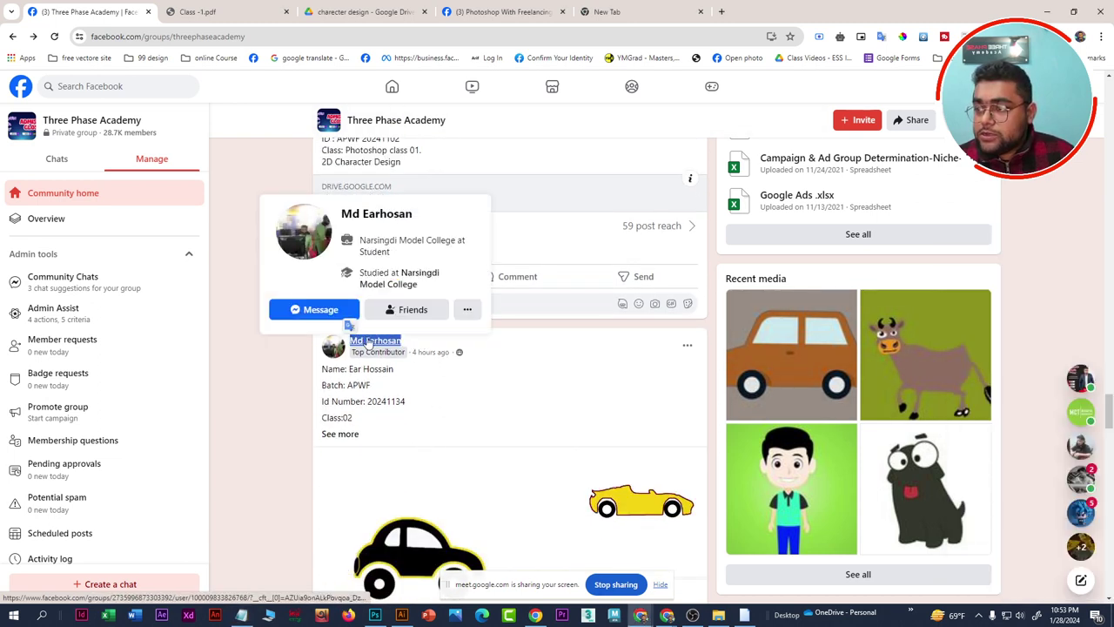
right_click(390, 338)
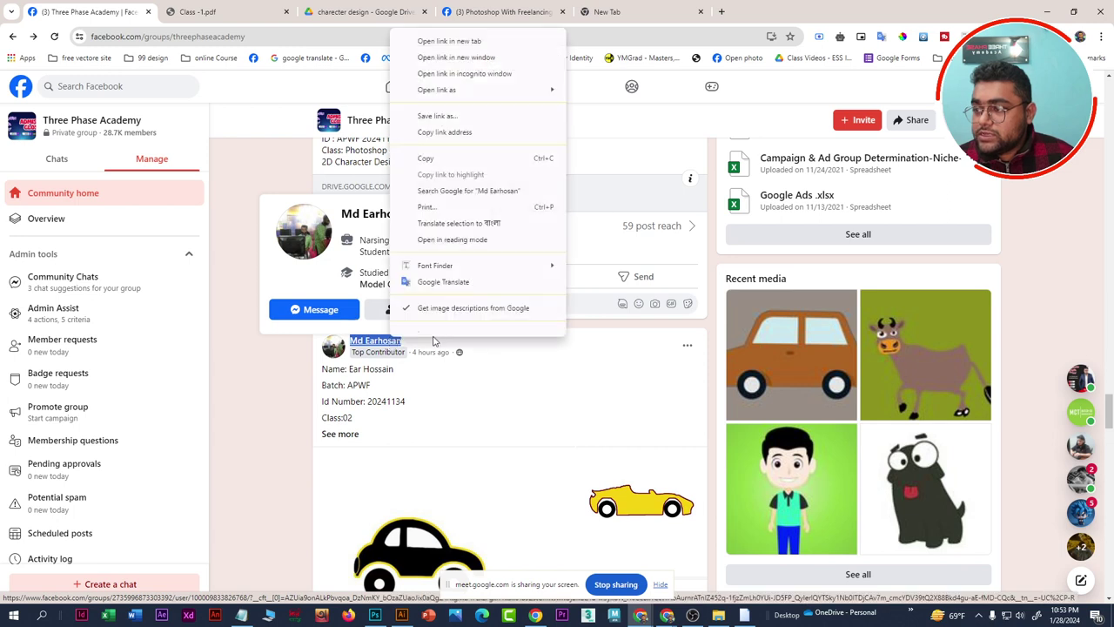
left_click(460, 168)
key("alt+Tab")
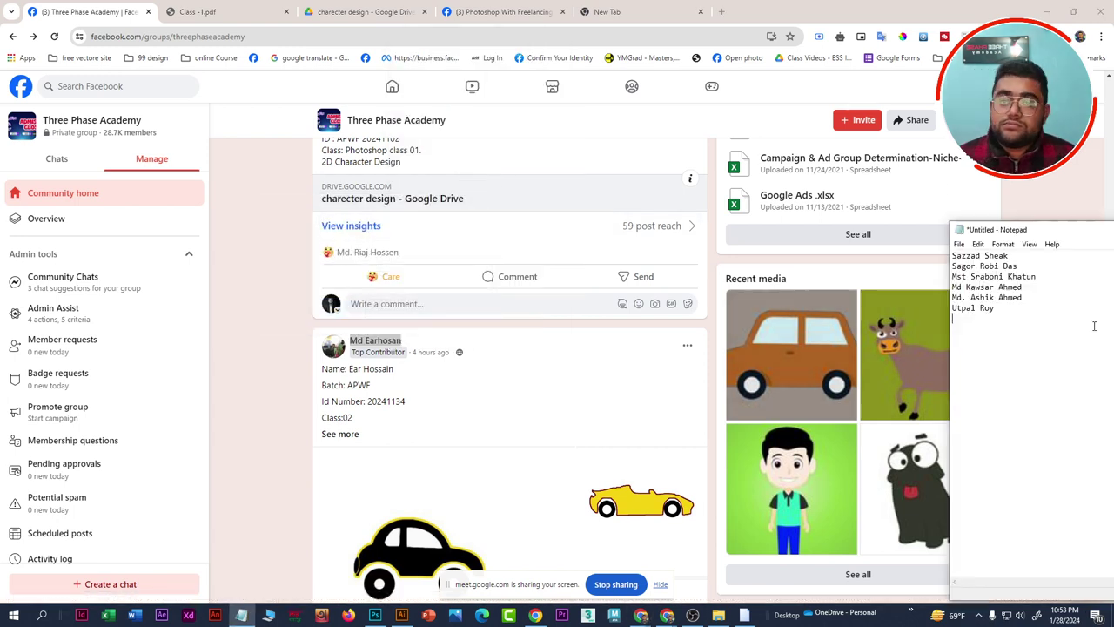
key("ctrl+v")
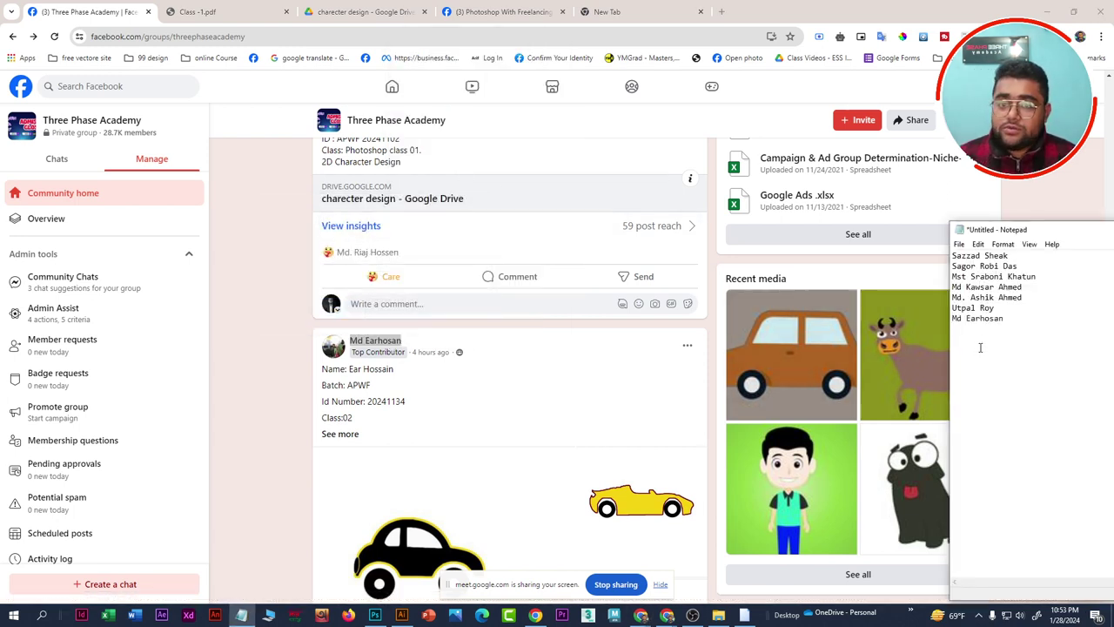
key("Return")
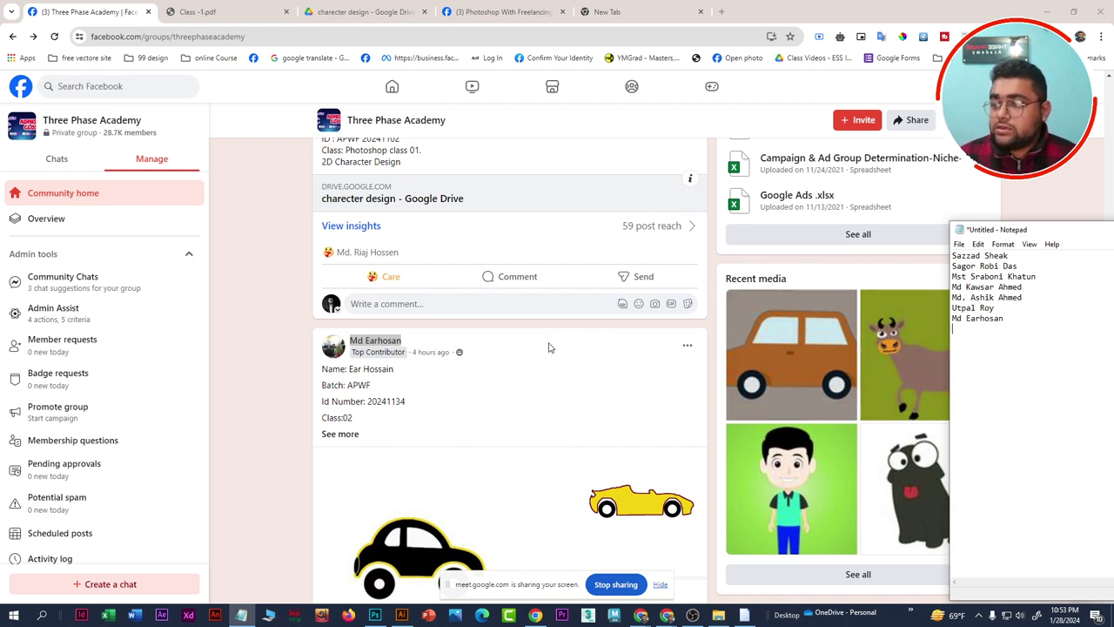
Scroll the group feed down through the car drawing post
scroll(440, 368, "down", 2)
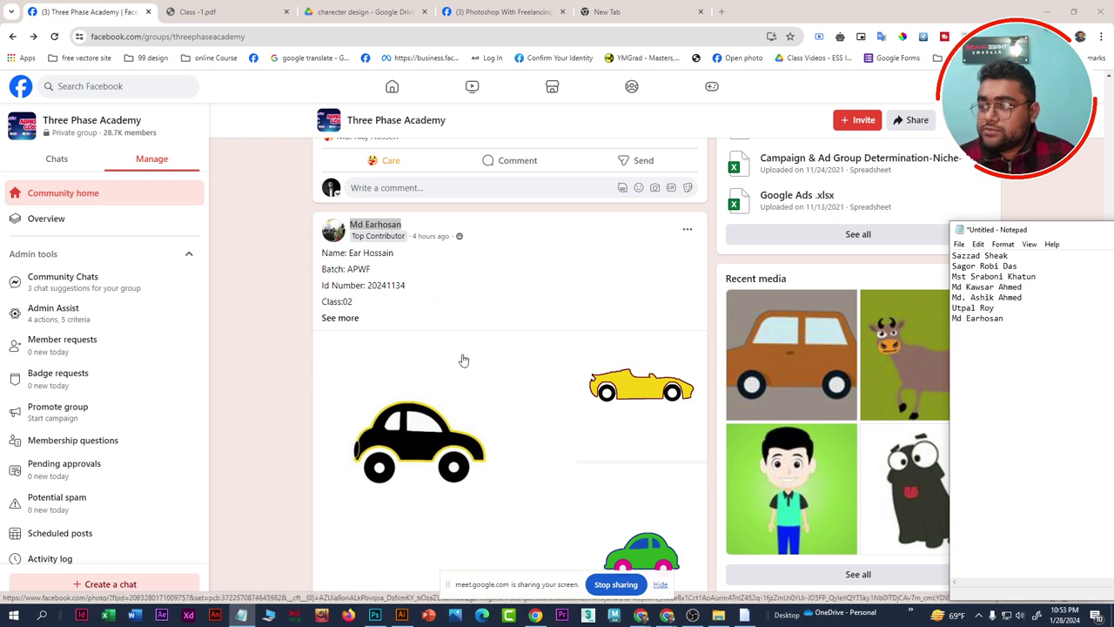
scroll(461, 361, "down", 1)
scroll(461, 370, "down", 1)
scroll(490, 457, "down", 1)
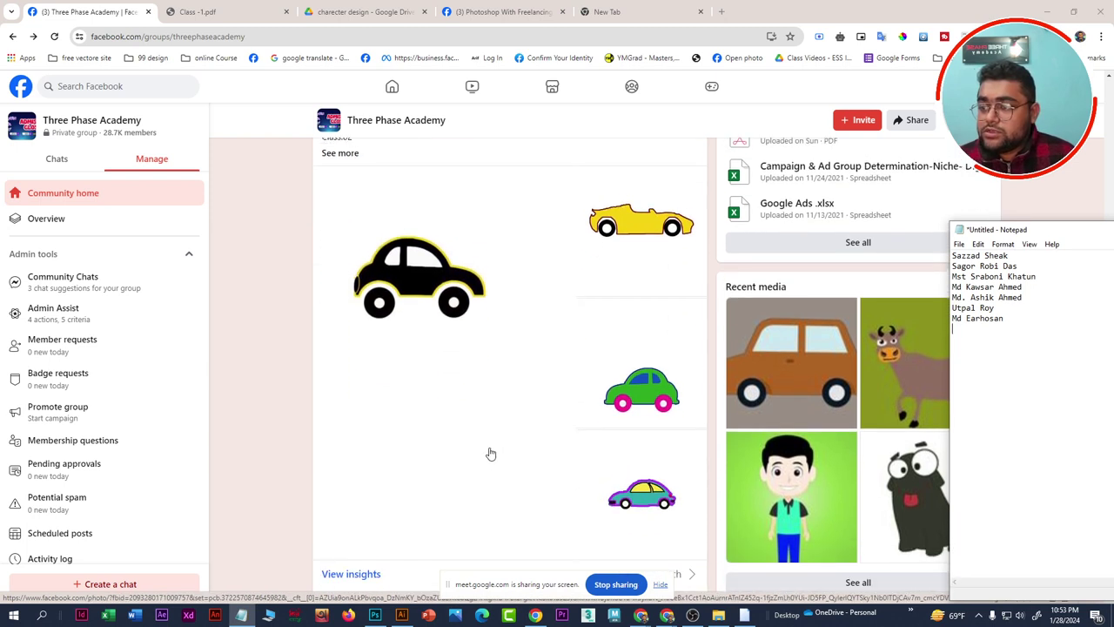
scroll(454, 376, "up", 2)
scroll(453, 376, "up", 1)
left_click(441, 442)
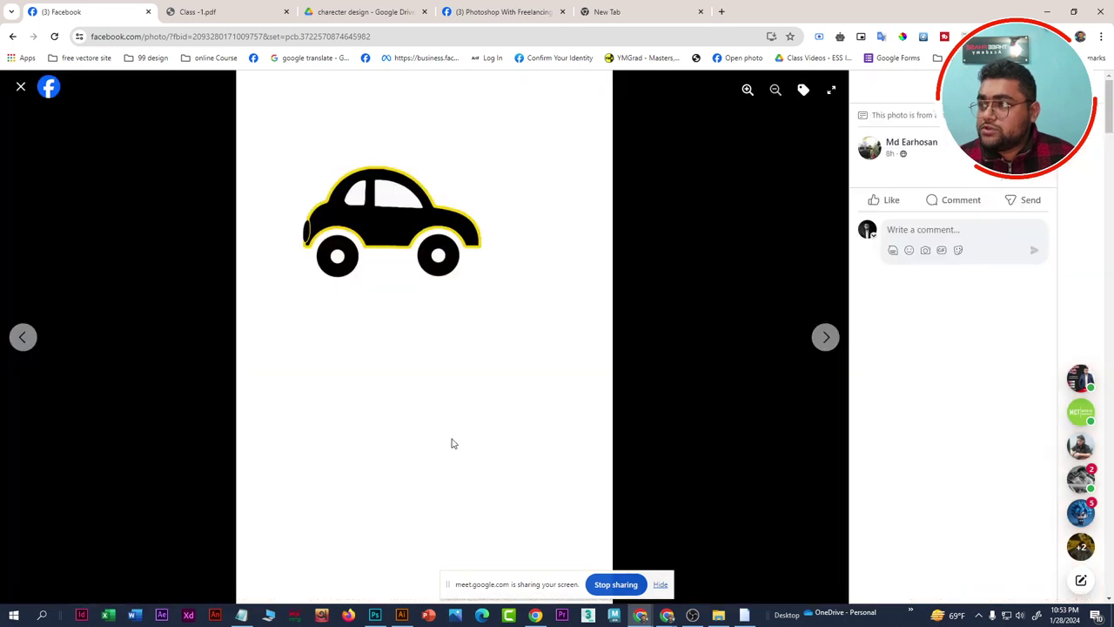
left_click(827, 340)
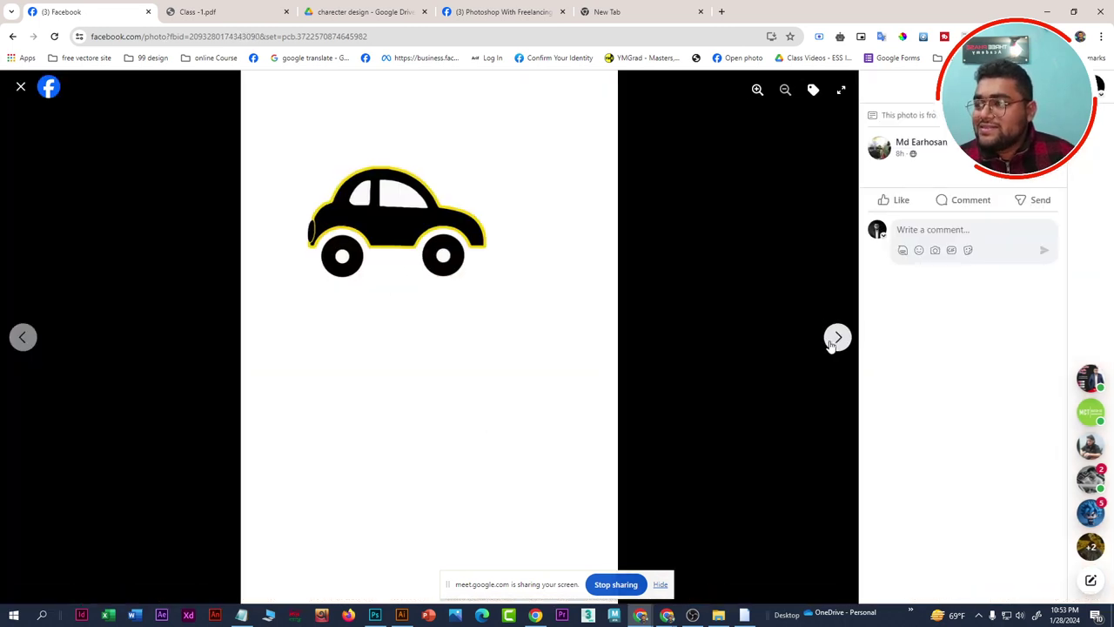
left_click(831, 344)
left_click(831, 344)
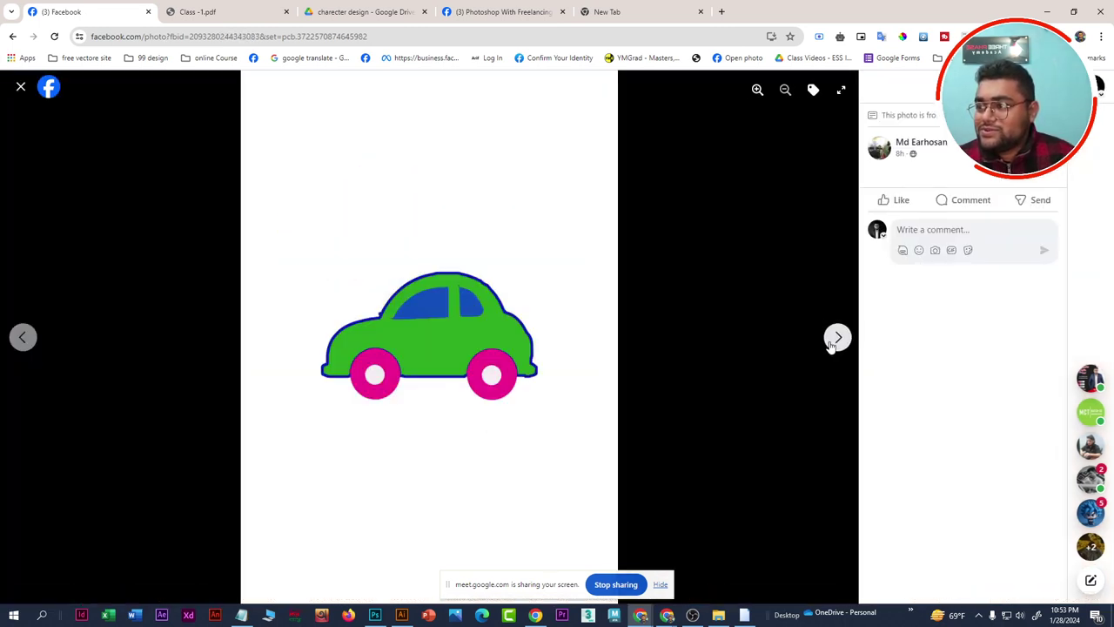
left_click(831, 344)
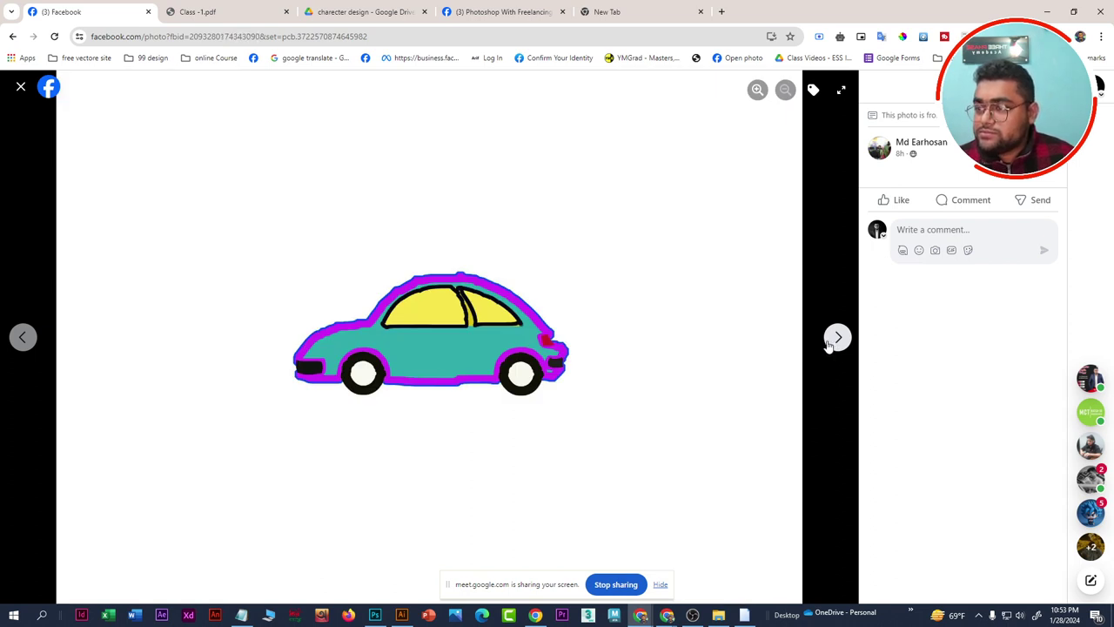
left_click(831, 344)
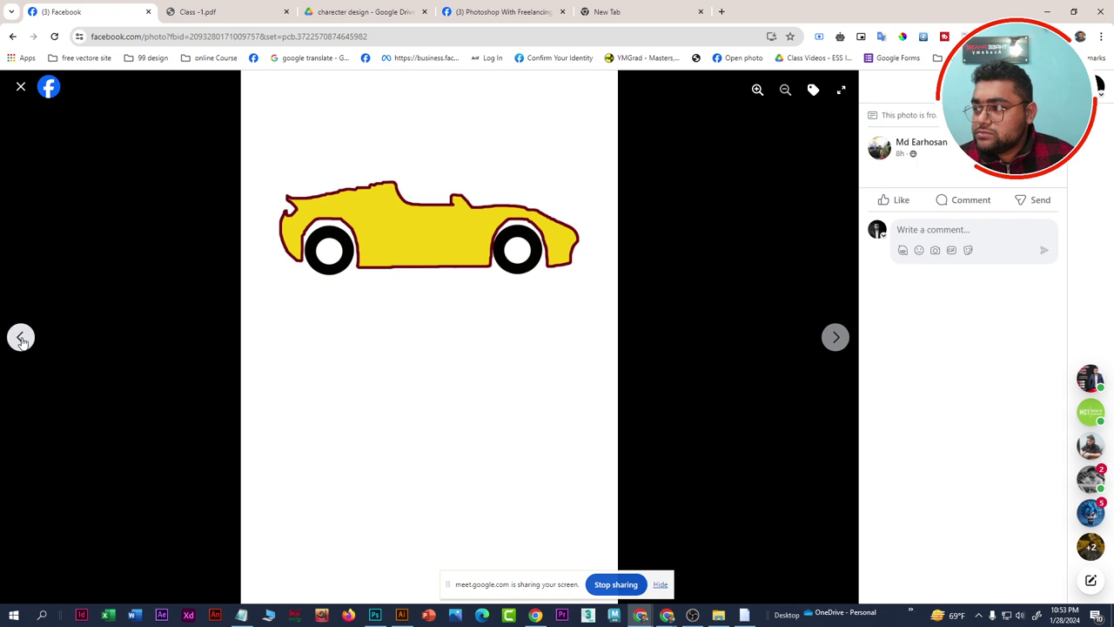
left_click(26, 350)
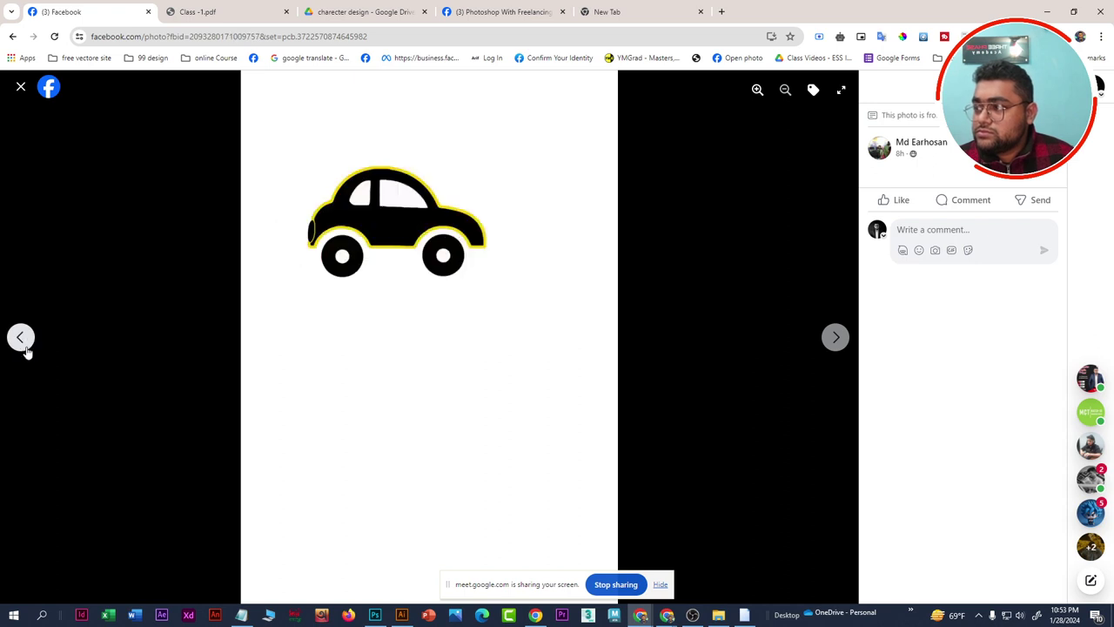
left_click(20, 91)
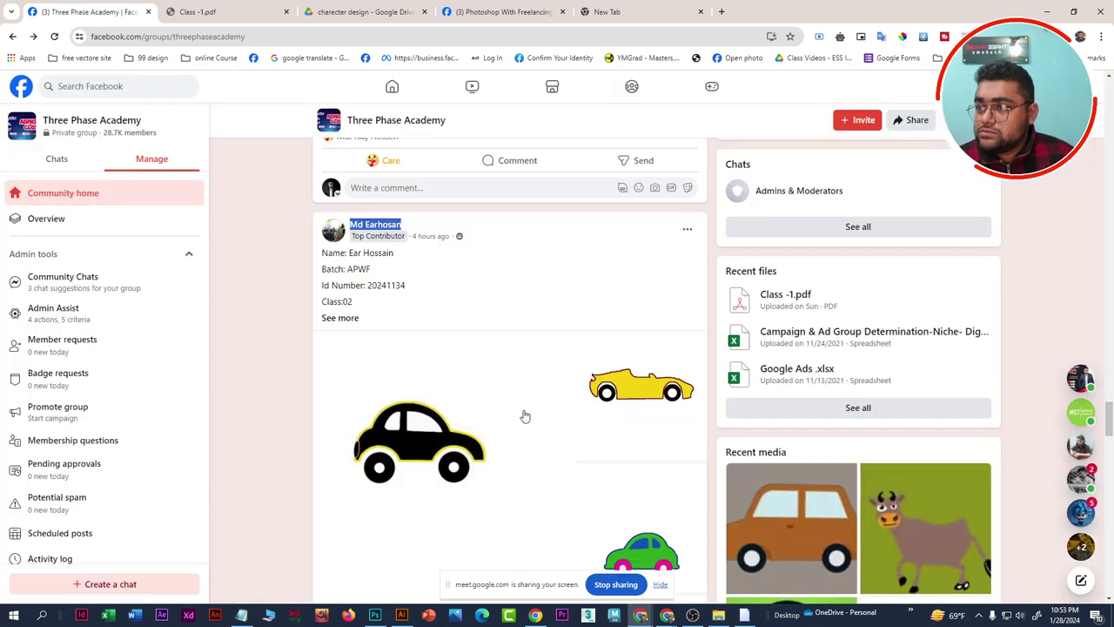
React with Wow to the car homework post
scroll(560, 480, "down", 1)
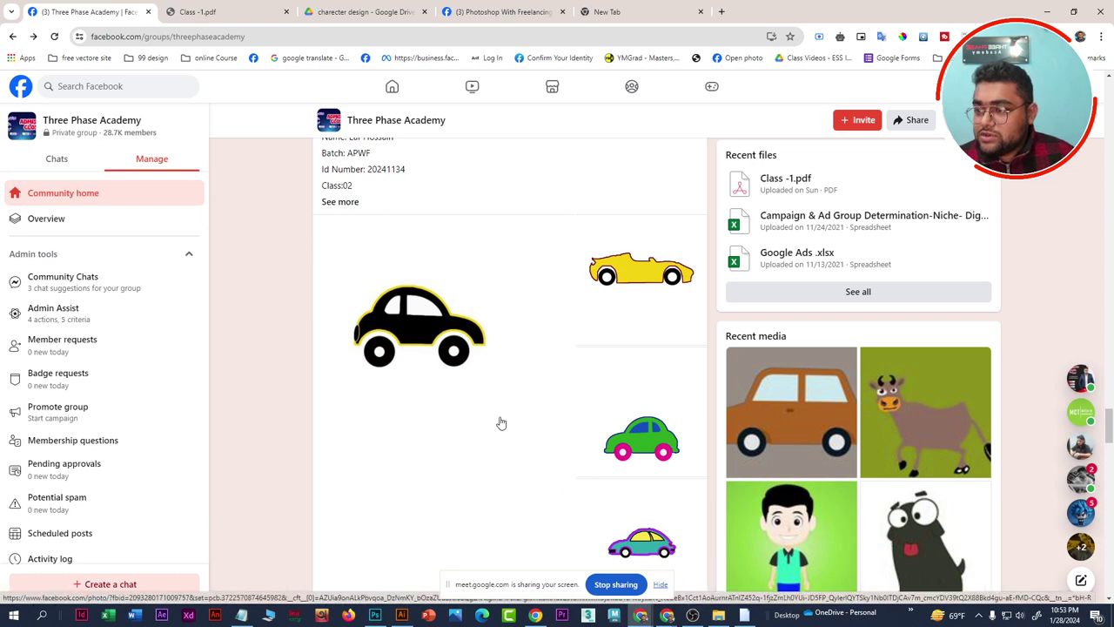
scroll(501, 423, "down", 2)
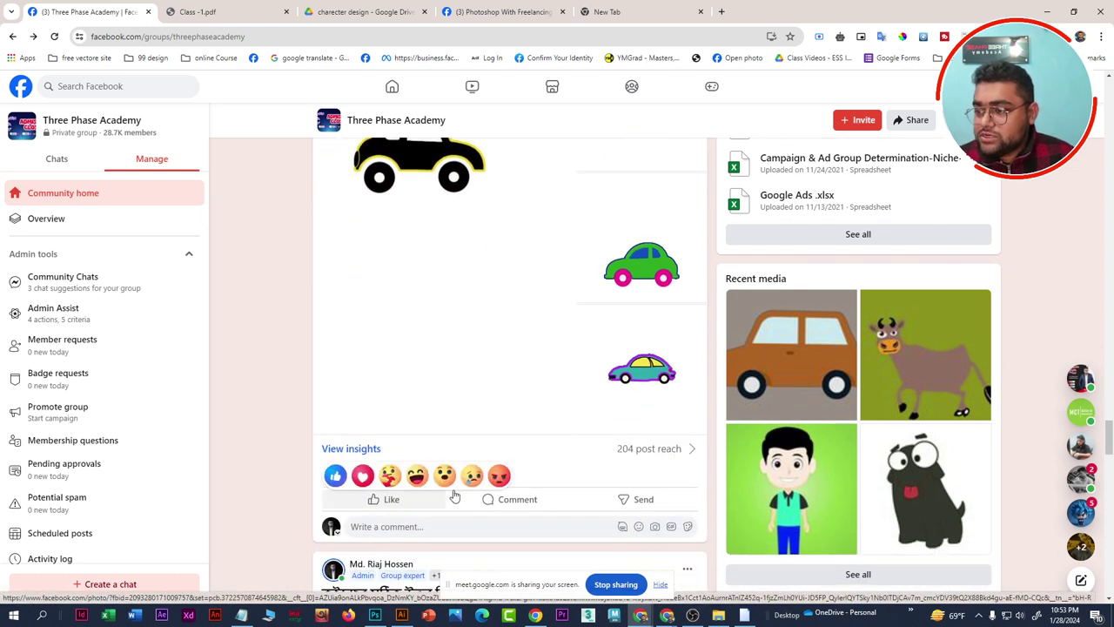
left_click(445, 474)
Scroll down the feed to the 'Class : 02 Making 2D Car Design' post
scroll(492, 427, "up", 3)
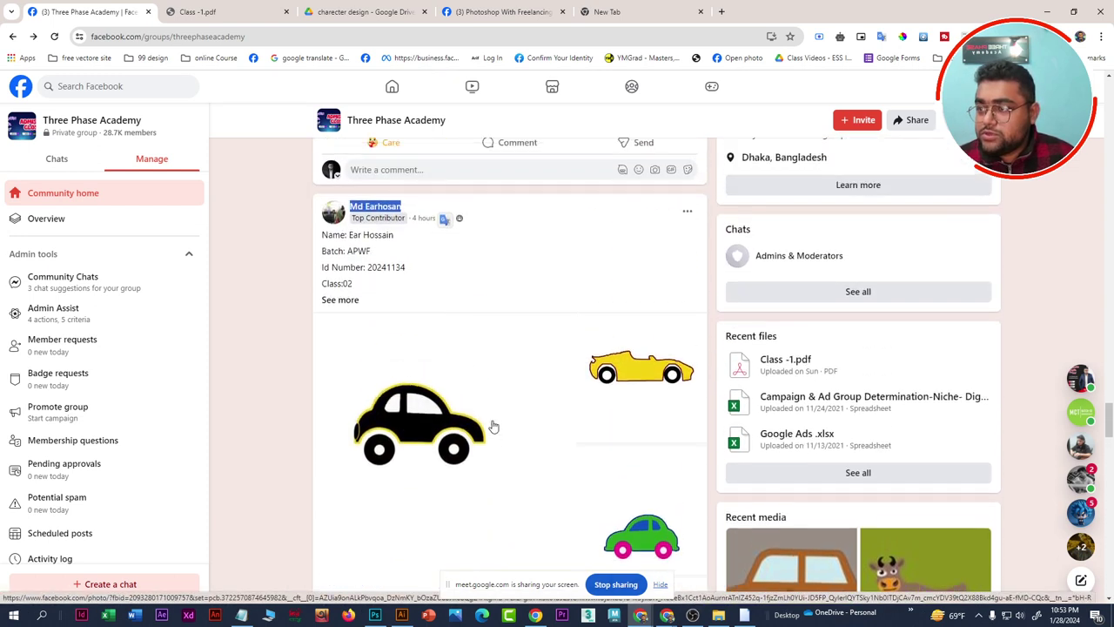
scroll(493, 424, "down", 2)
scroll(490, 421, "down", 3)
scroll(488, 418, "down", 1)
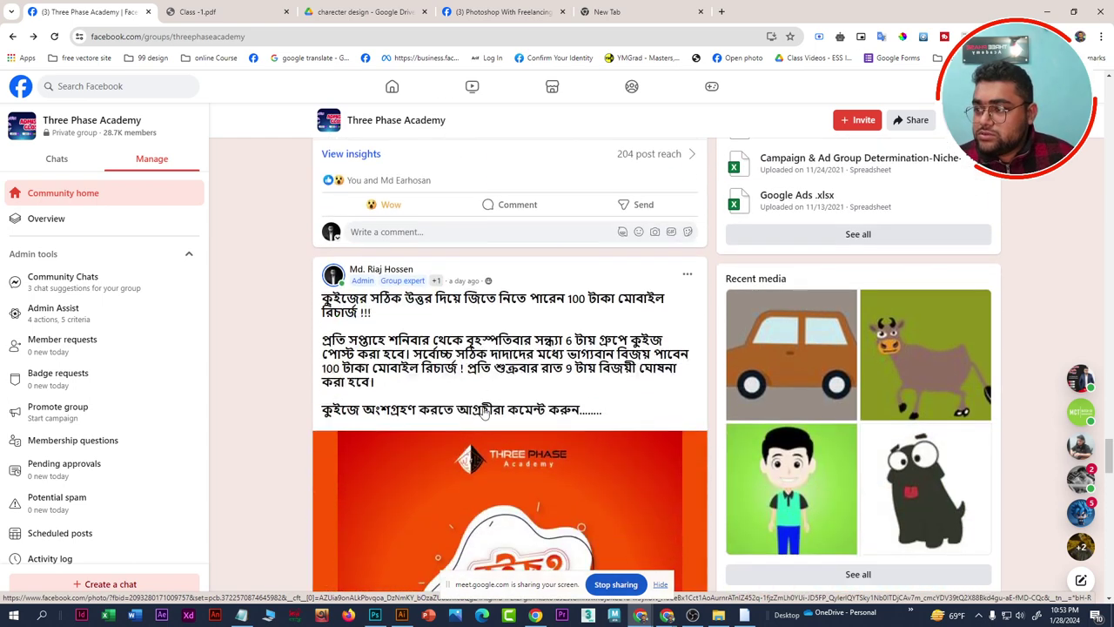
scroll(486, 417, "down", 2)
scroll(483, 416, "down", 1)
scroll(482, 415, "down", 2)
scroll(482, 414, "down", 3)
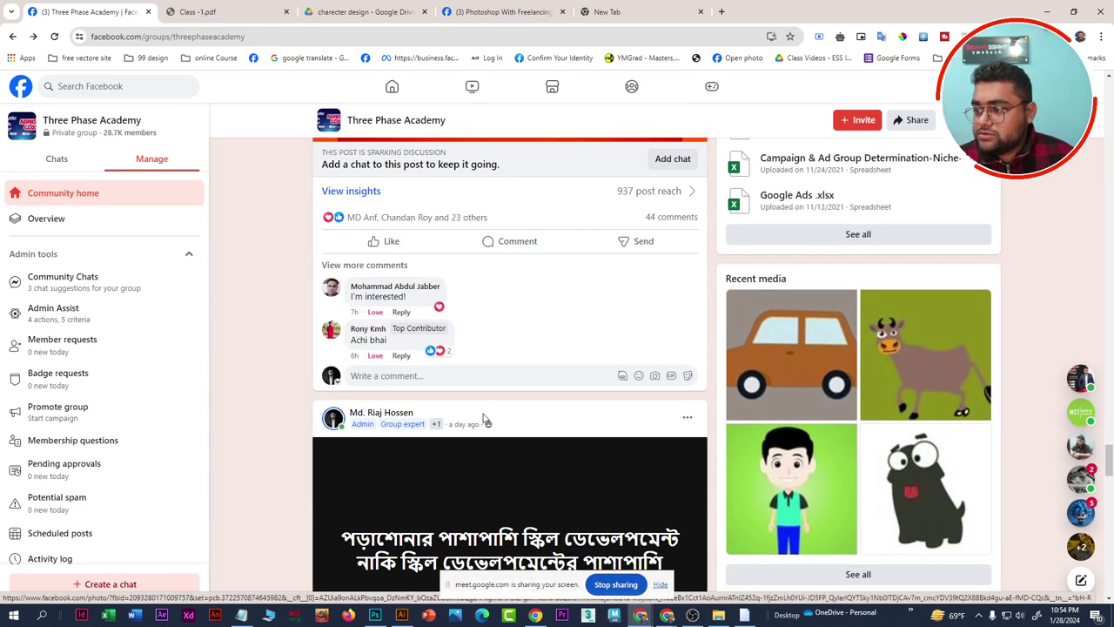
scroll(482, 414, "down", 1)
scroll(484, 418, "down", 2)
scroll(486, 424, "down", 2)
scroll(486, 424, "up", 1)
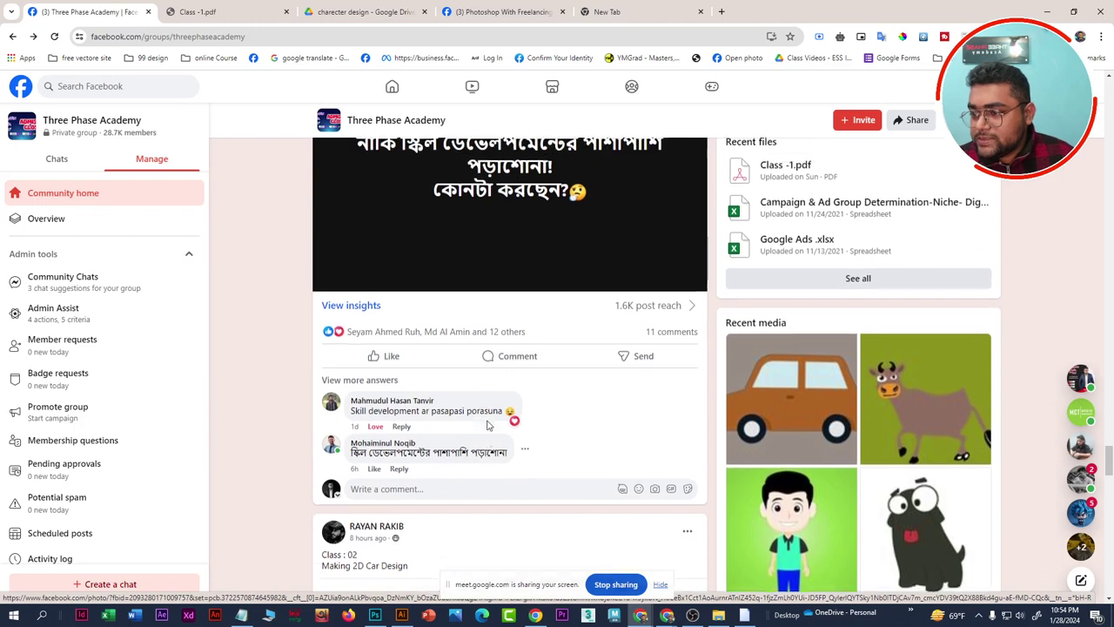
scroll(486, 424, "down", 2)
scroll(487, 427, "up", 2)
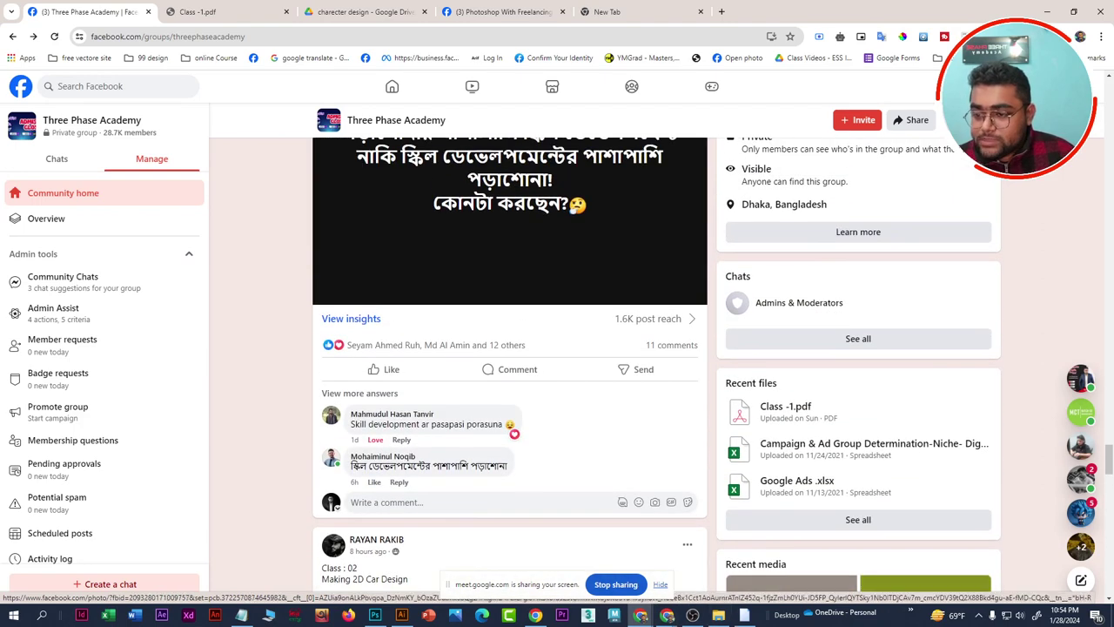
Copy that post's author name and switch to the Notepad names list
left_click(744, 615)
scroll(464, 484, "down", 2)
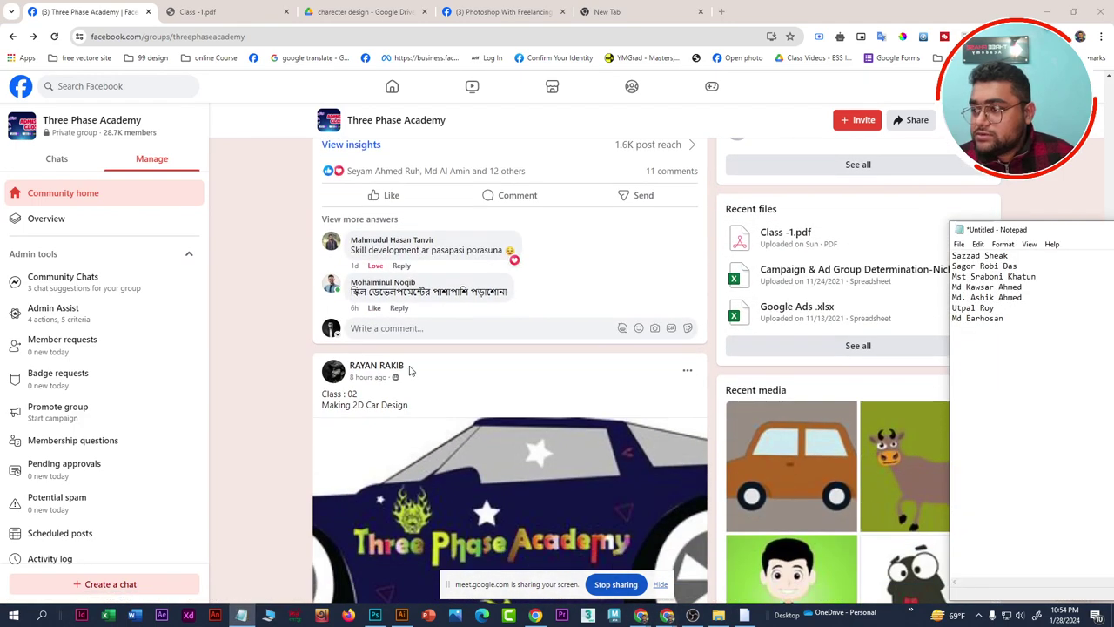
left_click_drag(408, 365, 349, 364)
mouse_move(376, 364)
right_click(387, 369)
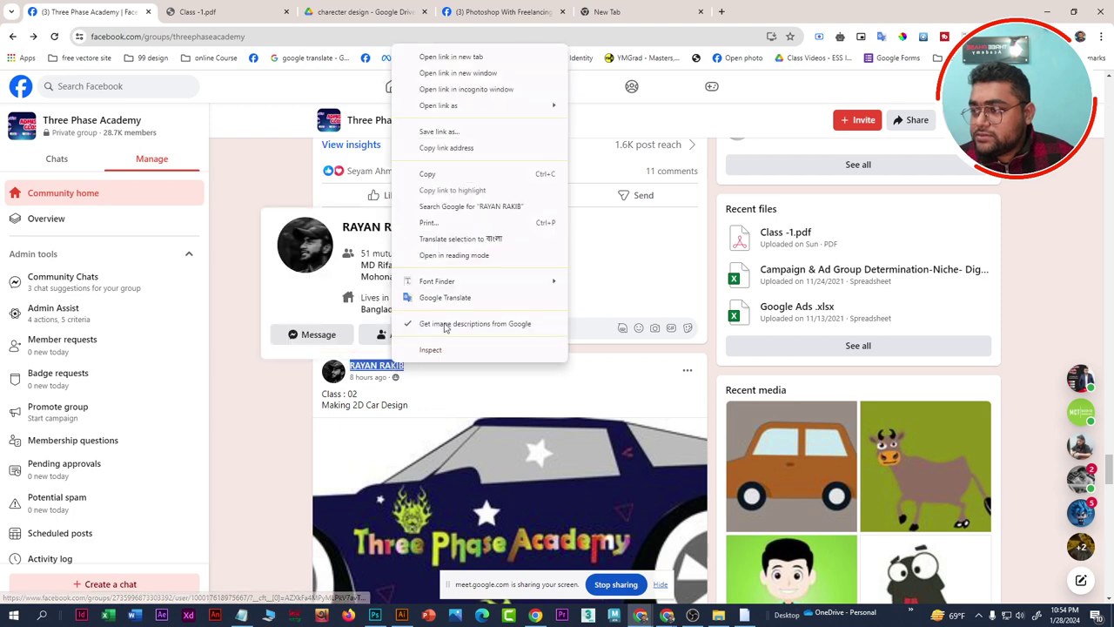
left_click(457, 179)
key("alt+Tab")
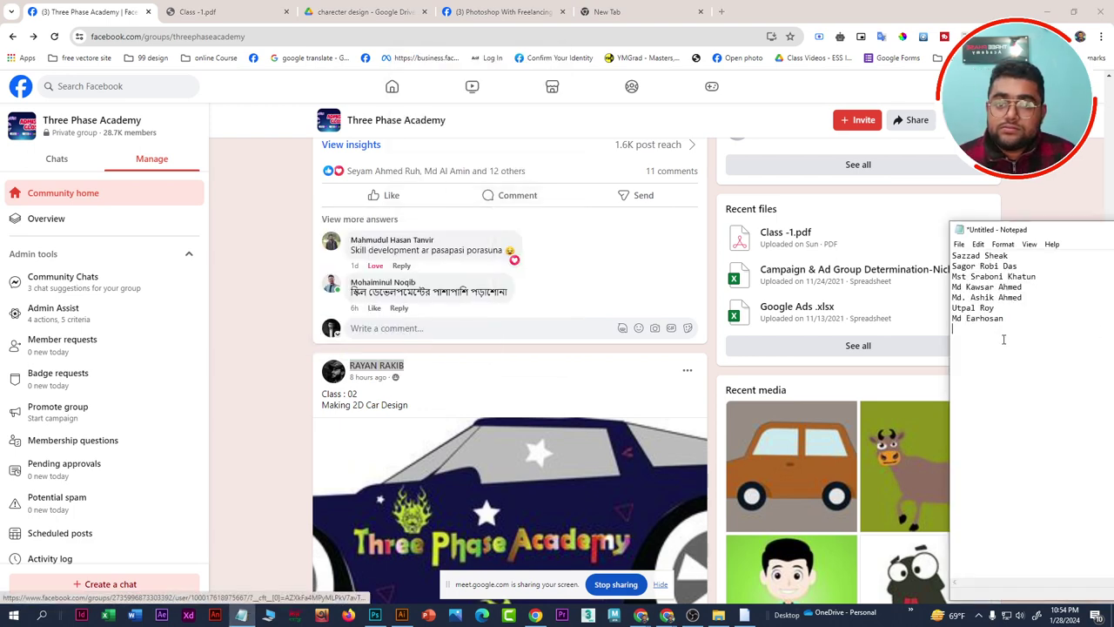
scroll(515, 418, "down", 3)
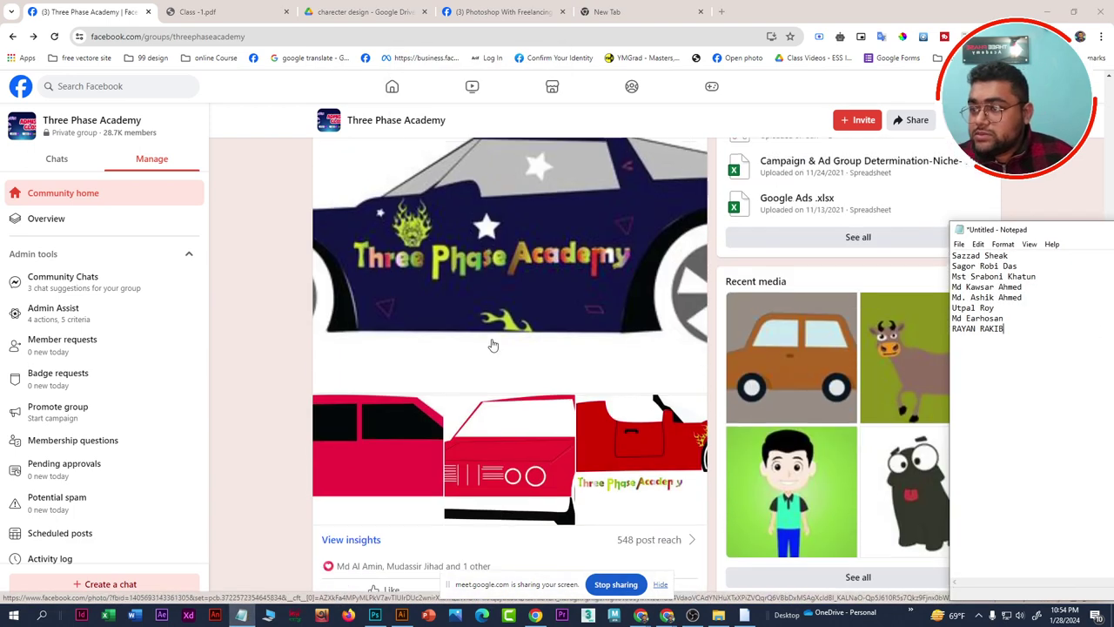
left_click(495, 302)
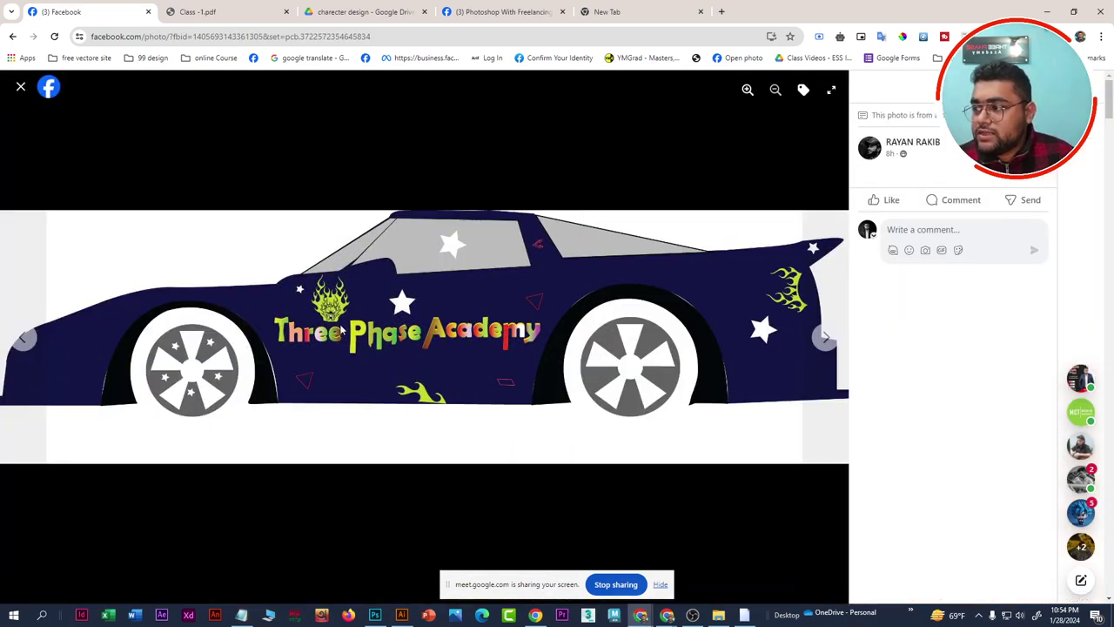
left_click(831, 342)
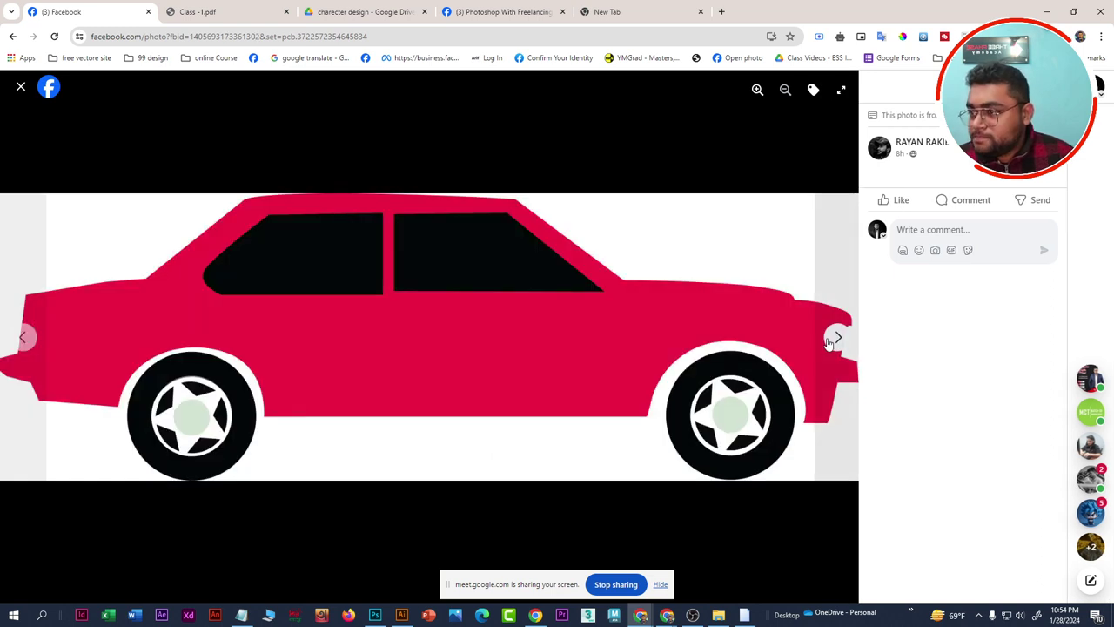
left_click(831, 342)
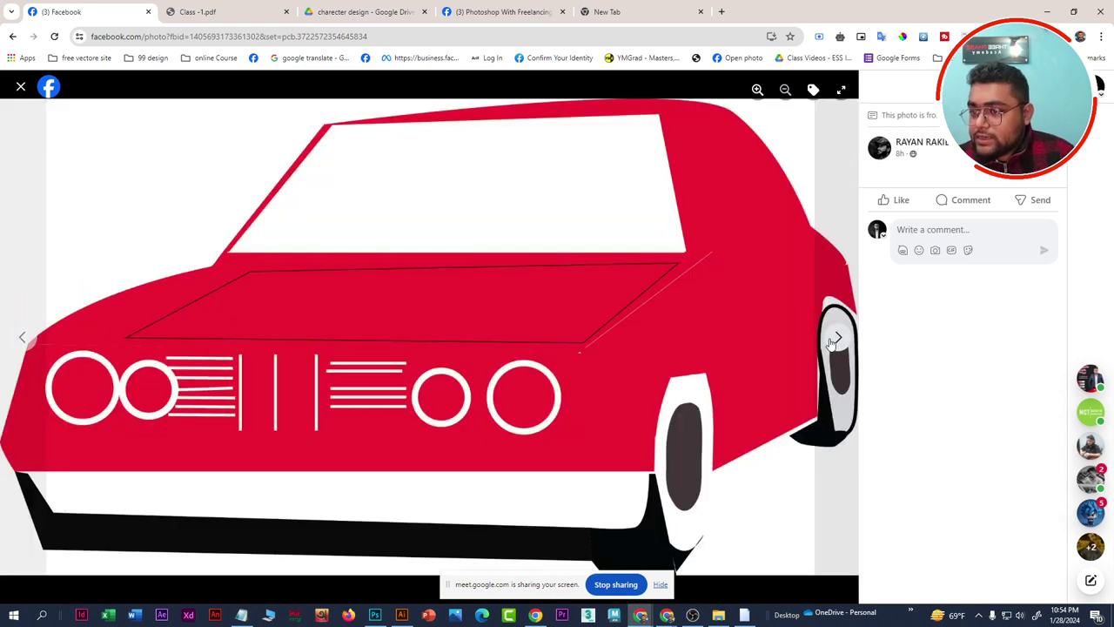
left_click(831, 342)
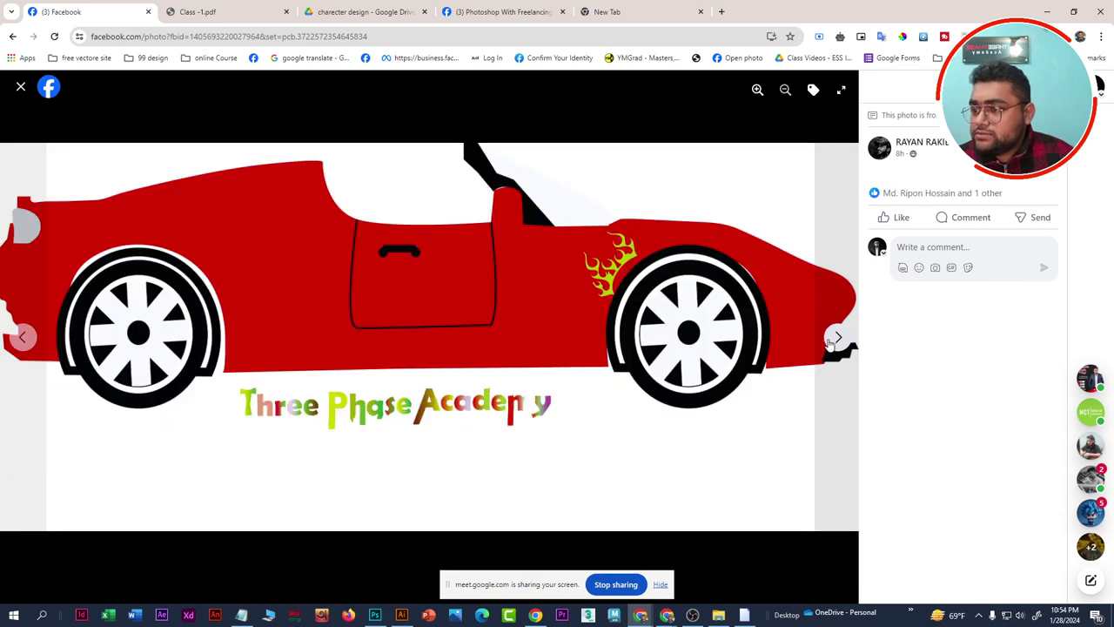
left_click(831, 342)
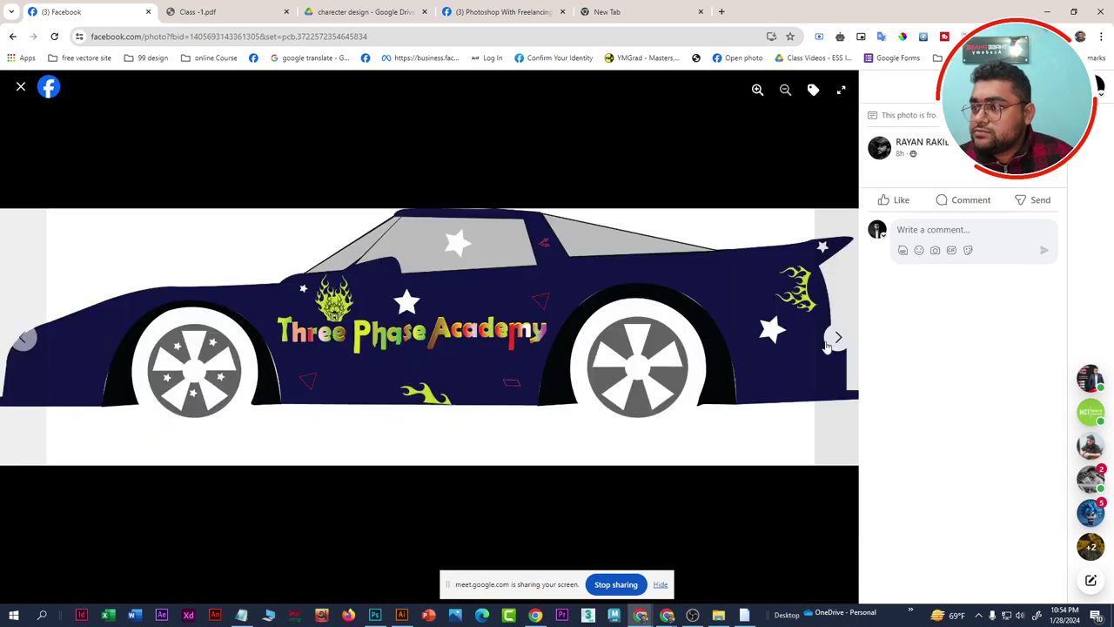
left_click(21, 89)
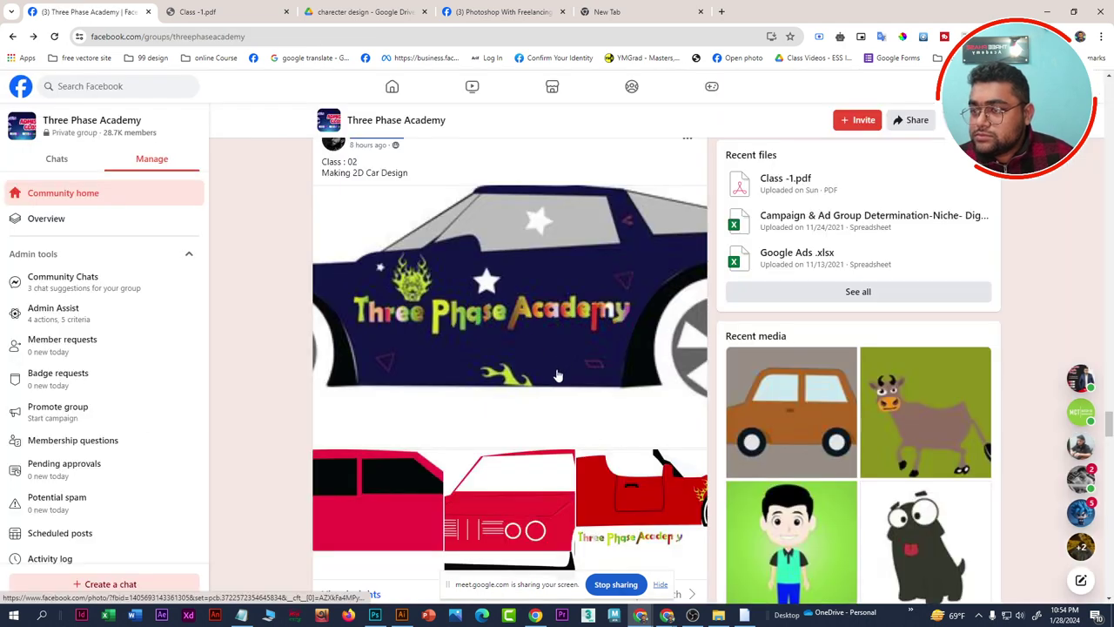
React Love to the car design post and paste its author's name into the Notepad list
scroll(558, 375, "down", 3)
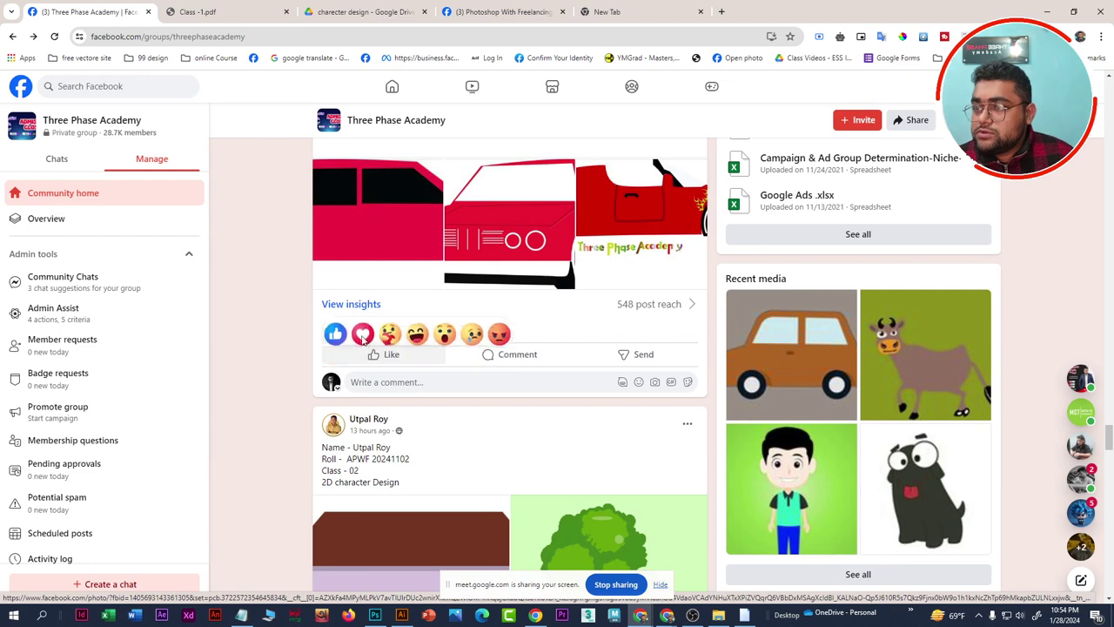
left_click(364, 336)
scroll(383, 330, "up", 3)
scroll(405, 313, "up", 2)
left_click_drag(405, 250, 351, 251)
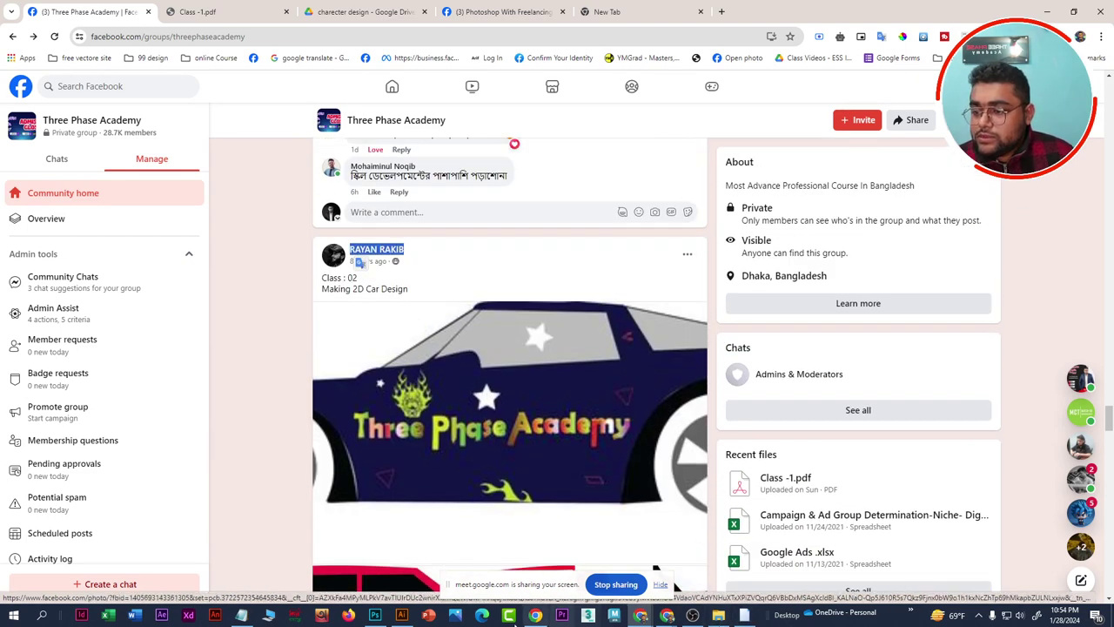
key("ctrl+c")
key("alt+Tab")
key("ctrl+v")
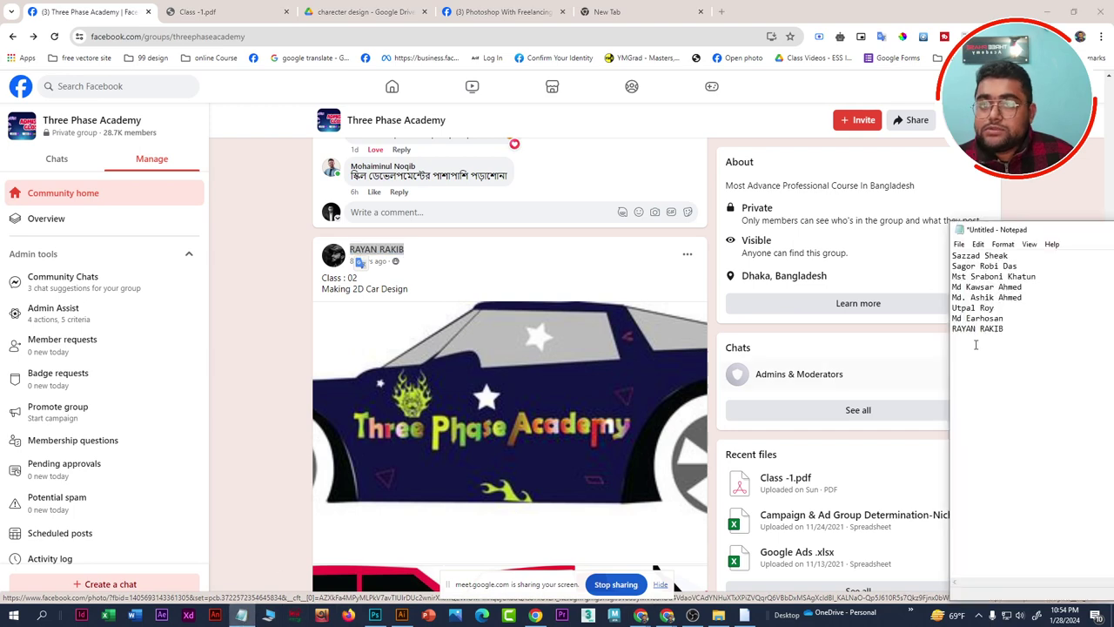
Scroll down and give the house, tree and car homework post a Care reaction
scroll(434, 389, "down", 3)
scroll(435, 389, "down", 3)
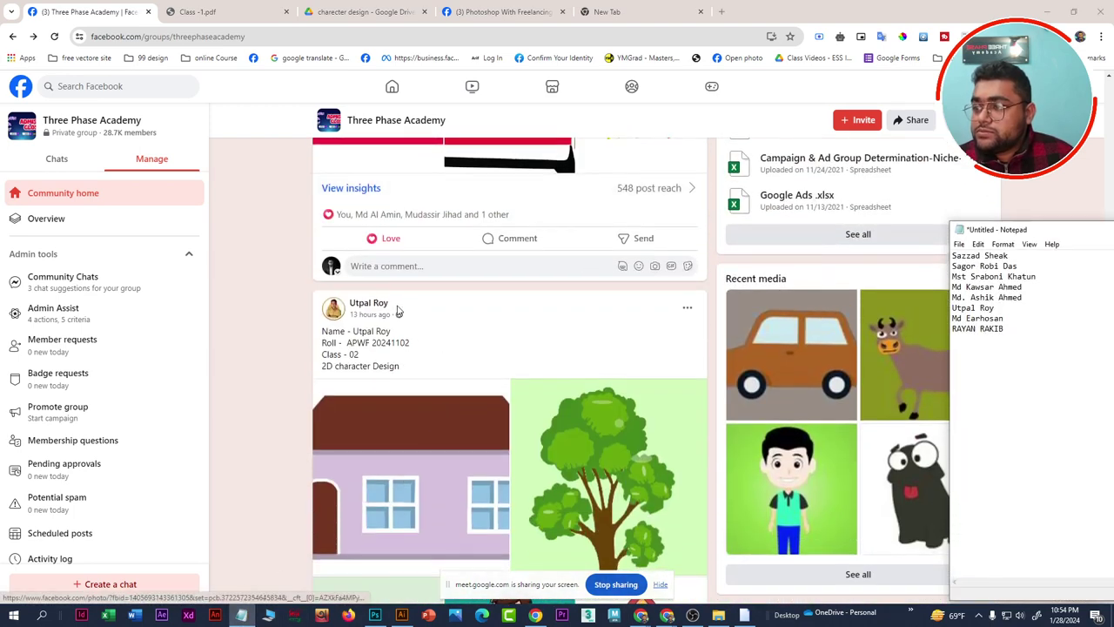
scroll(459, 337, "down", 1)
scroll(415, 423, "down", 1)
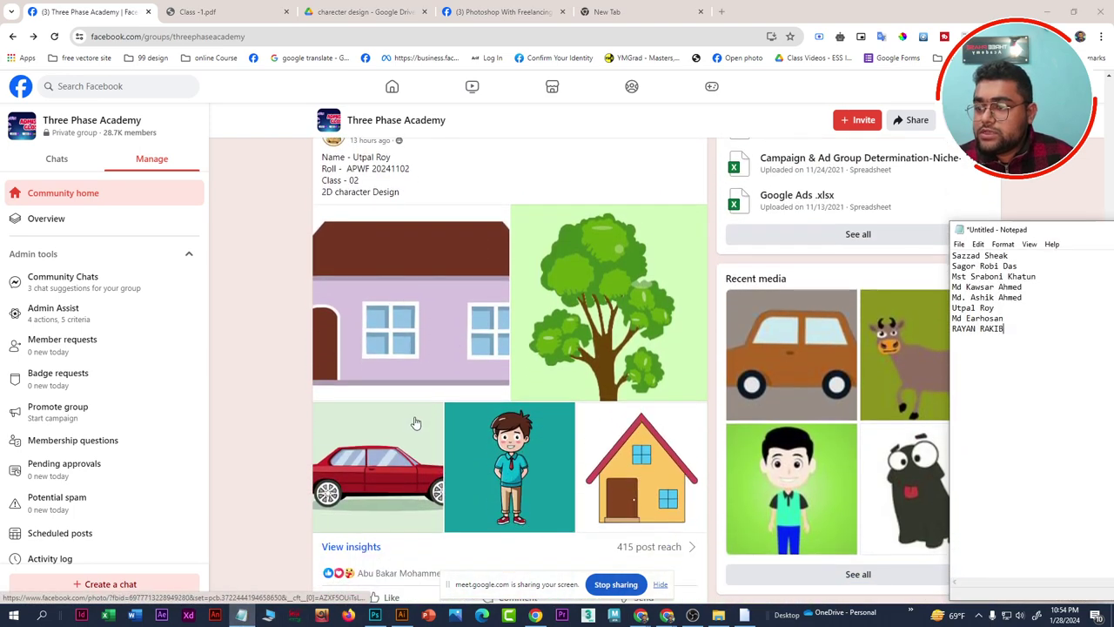
scroll(378, 483, "down", 2)
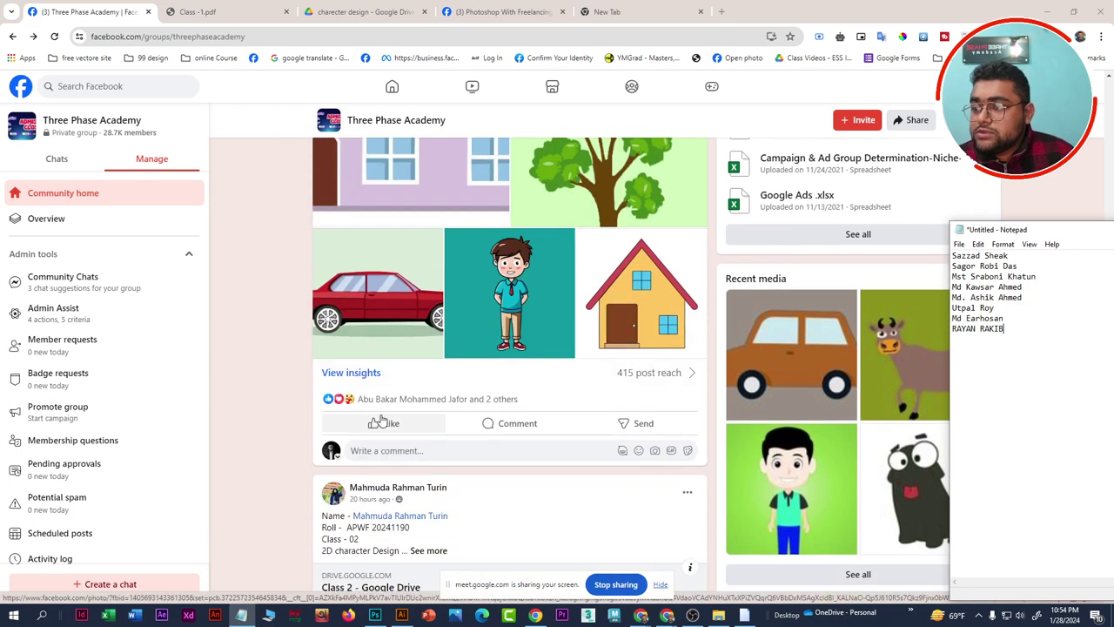
left_click(390, 399)
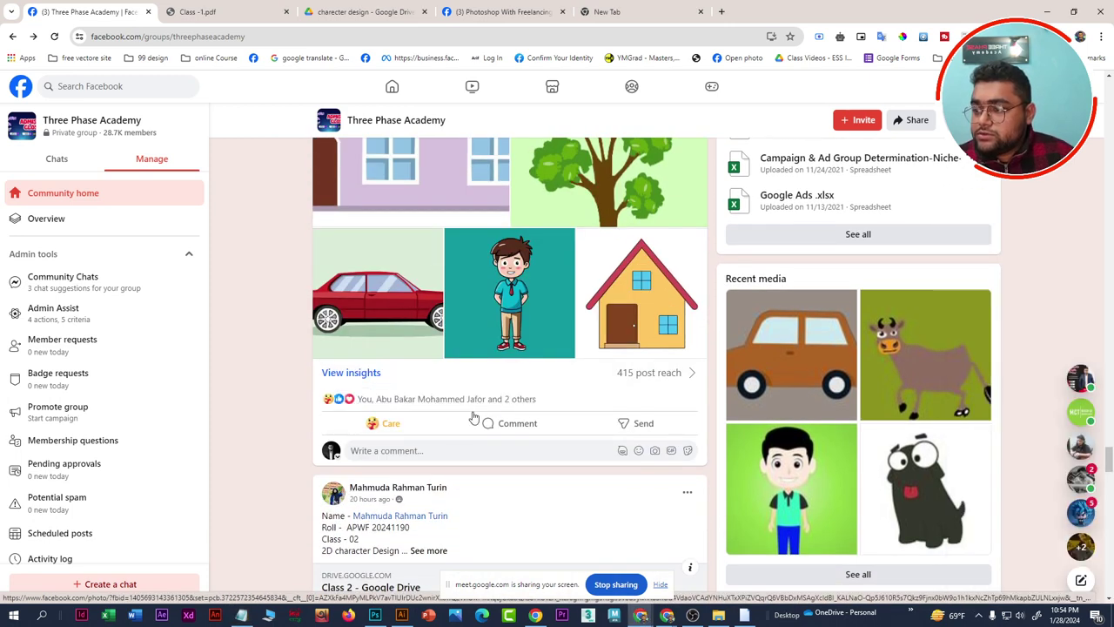
scroll(492, 419, "down", 2)
scroll(493, 418, "down", 1)
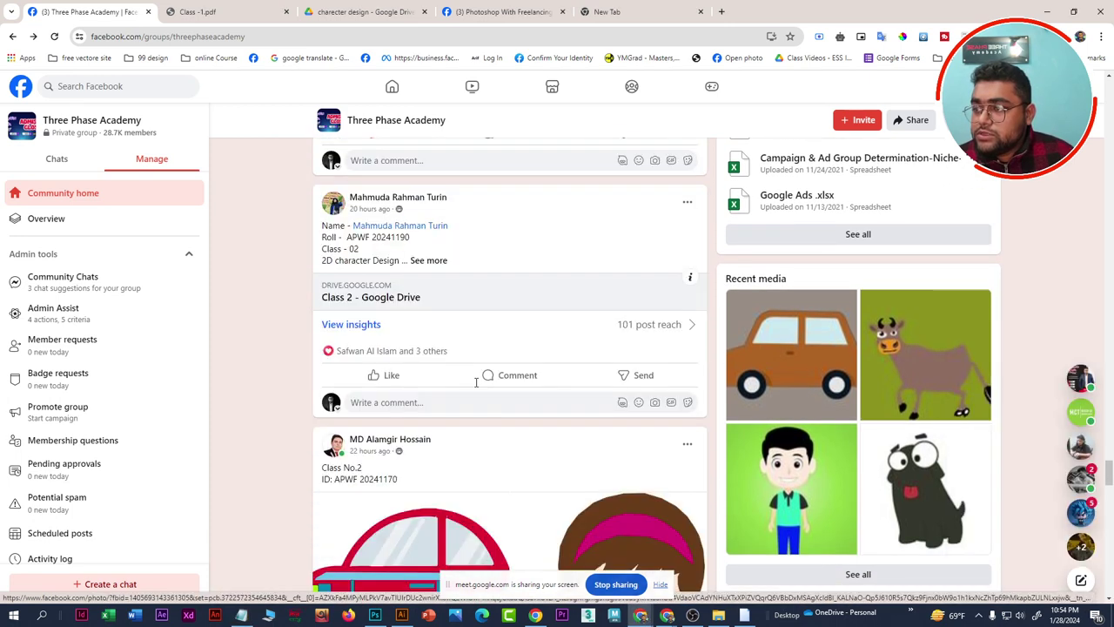
Open the post's Class 2 Google Drive folder and preview uhu 4, 3 and 2.jpg
left_click(391, 291)
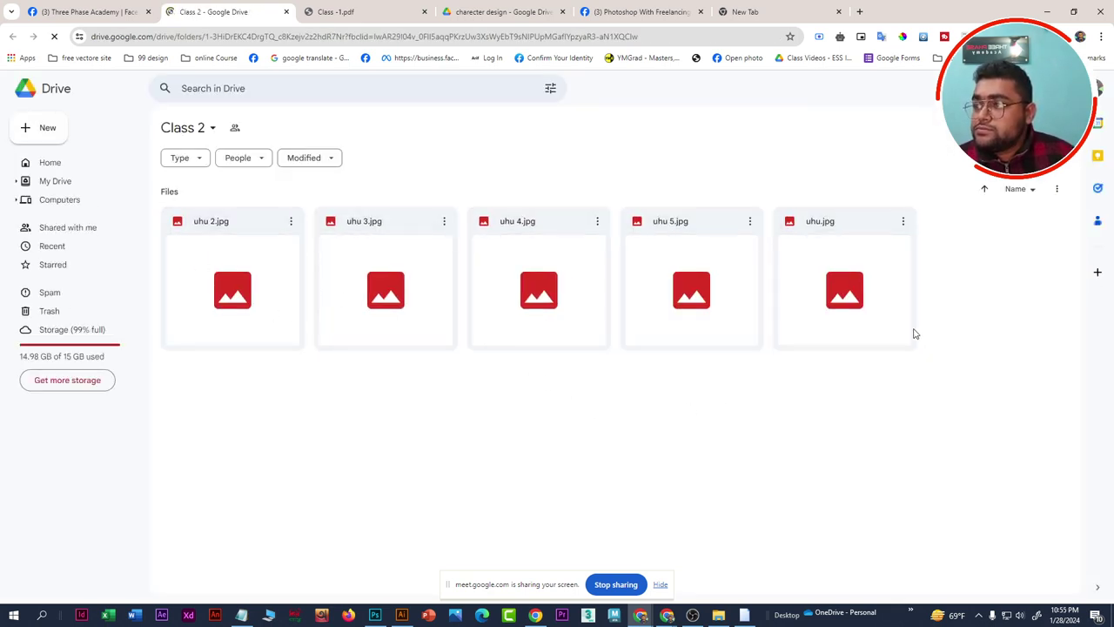
double_click(557, 317)
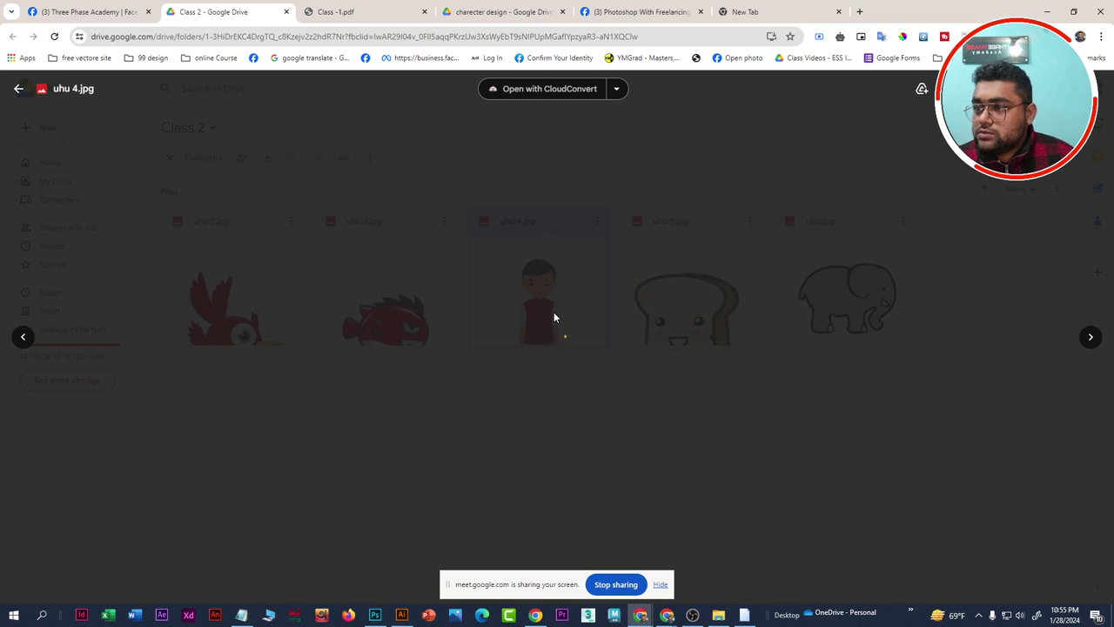
left_click(24, 337)
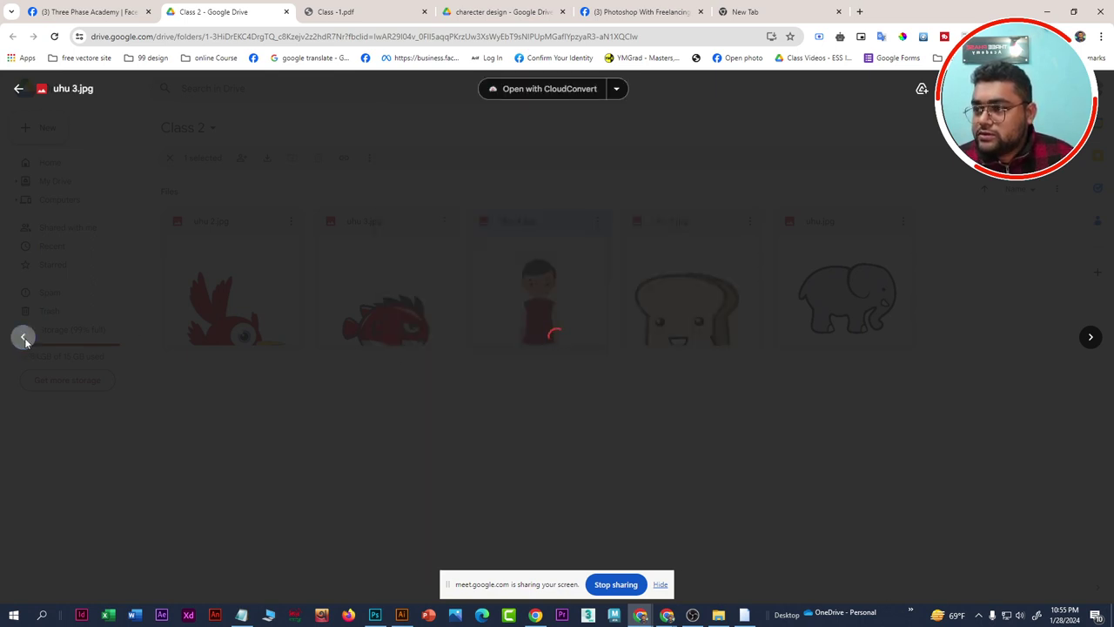
left_click(23, 338)
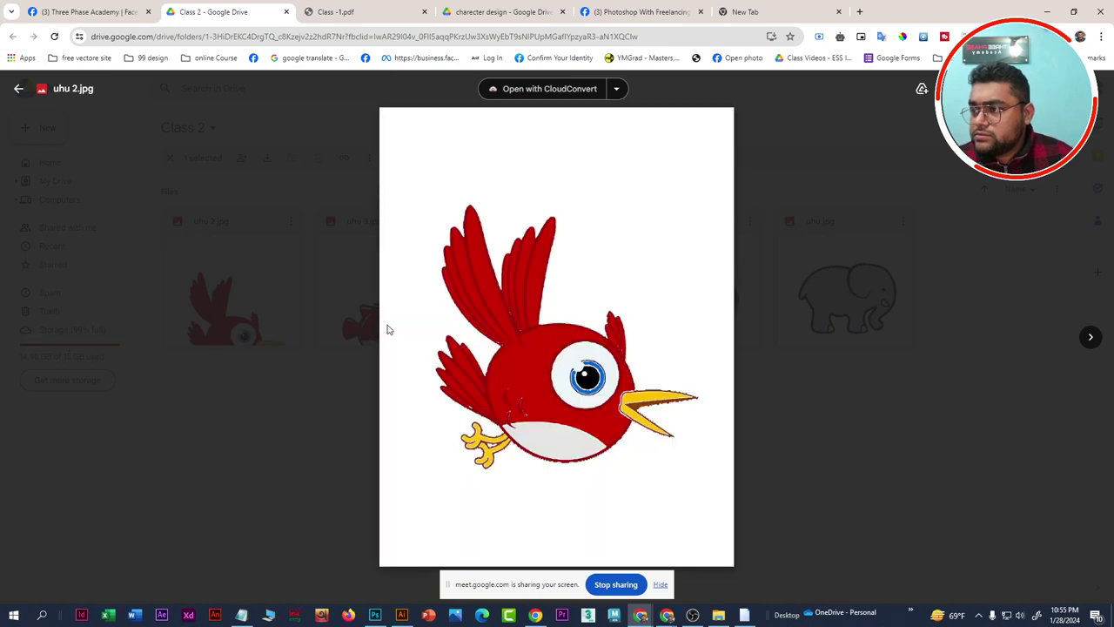
left_click(301, 336)
Recheck uhu 2.jpg, preview the uhu 5.jpg bread drawing, then return to the Facebook group
double_click(216, 317)
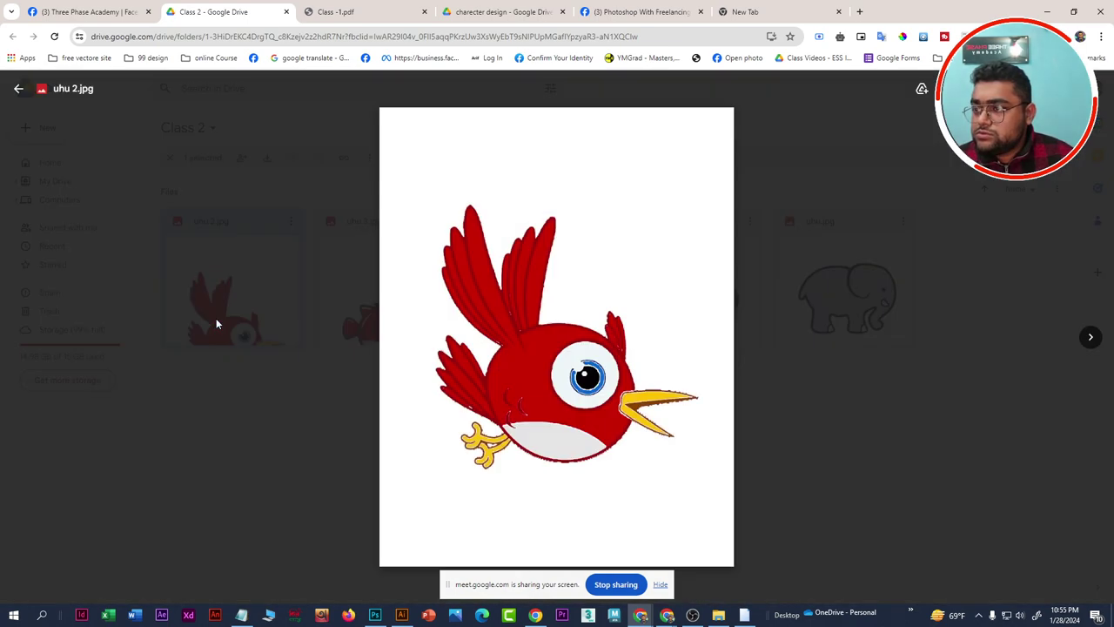
left_click(842, 388)
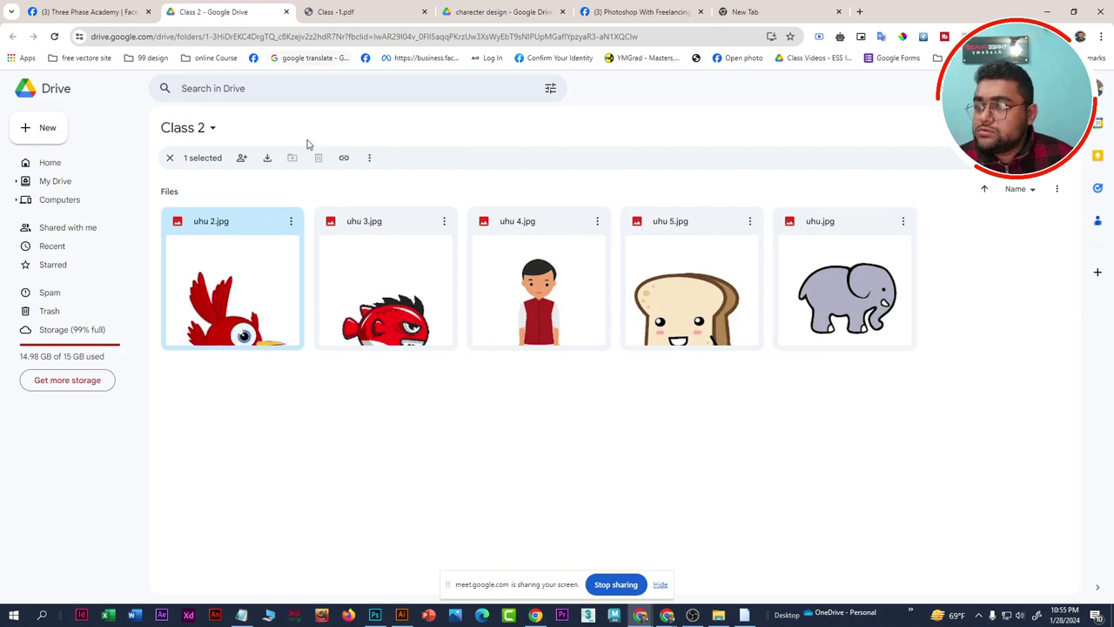
double_click(687, 268)
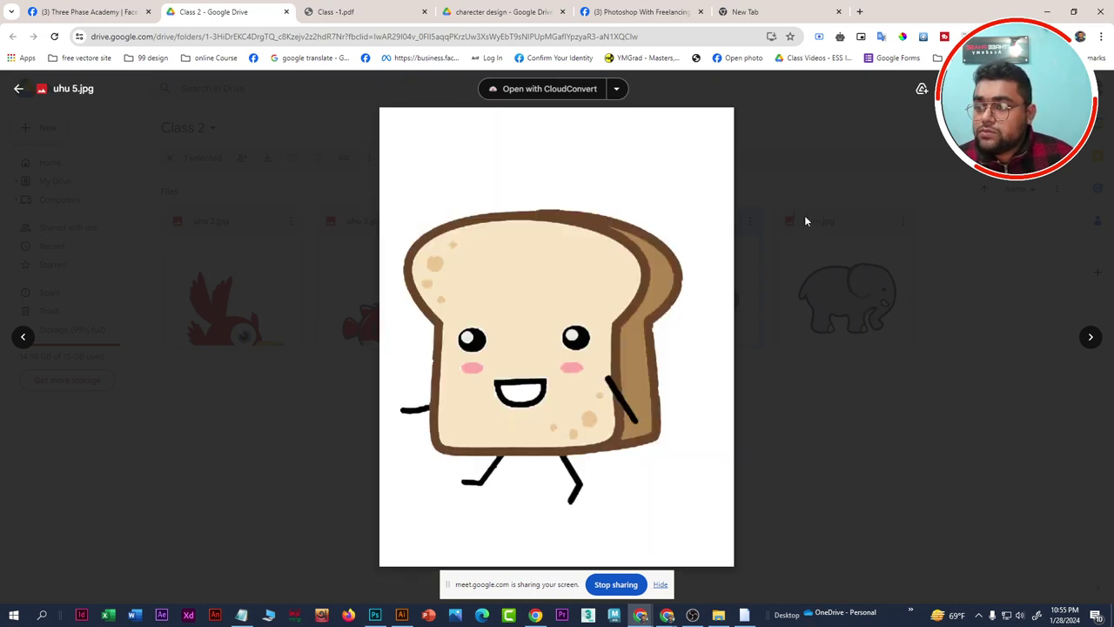
left_click(805, 220)
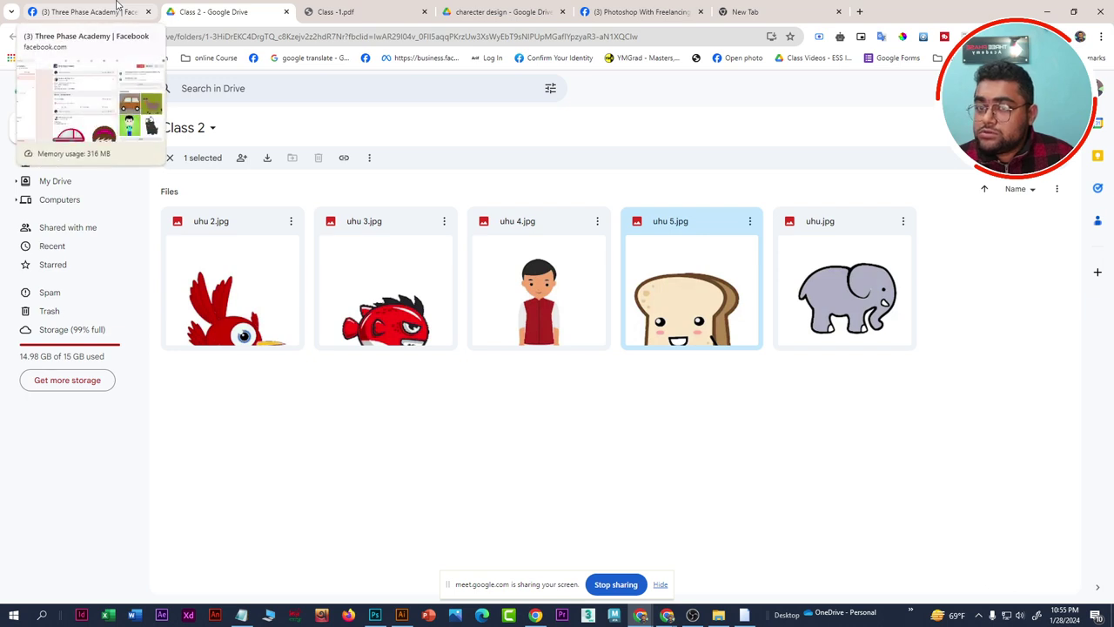
left_click(117, 9)
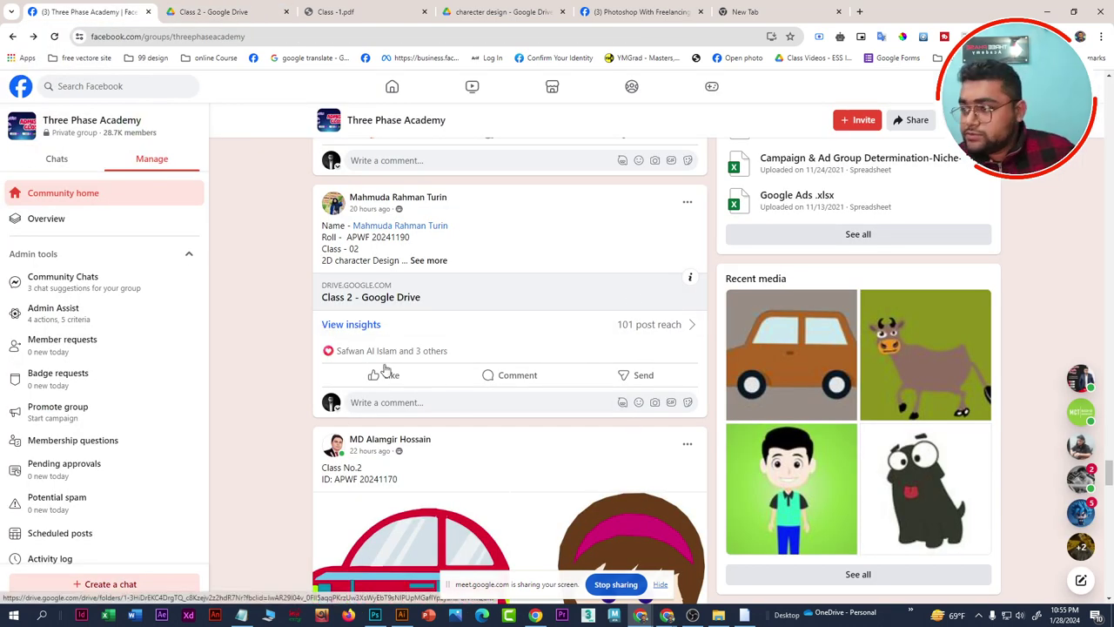
mouse_move(384, 375)
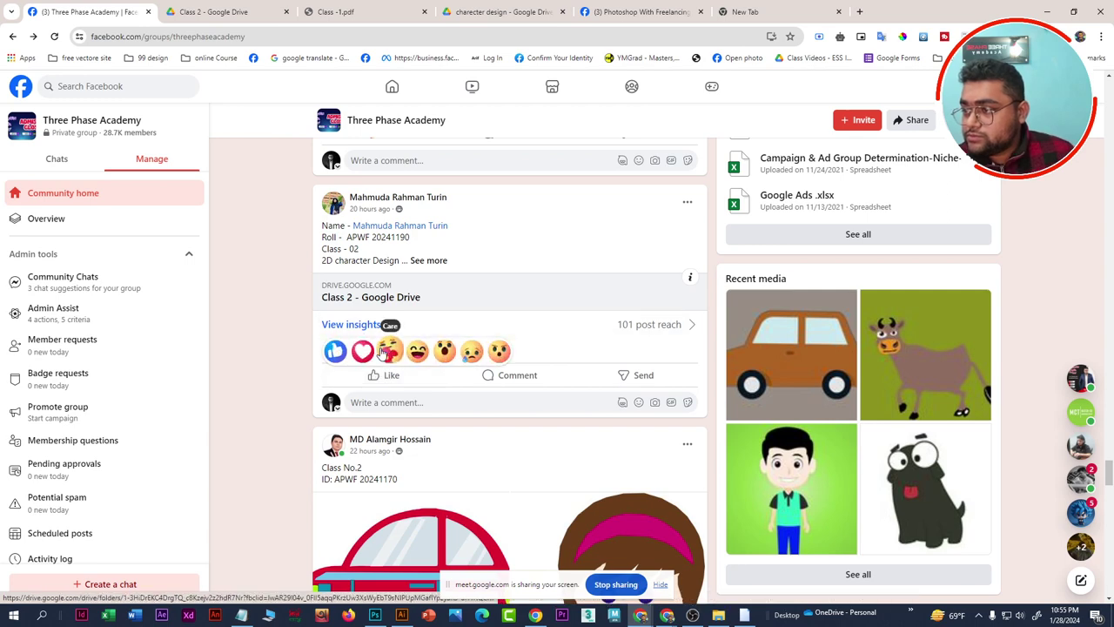
Give the Class 2 Google Drive link post a Care reaction
left_click(390, 350)
scroll(462, 365, "down", 2)
scroll(470, 383, "up", 3)
scroll(492, 444, "down", 2)
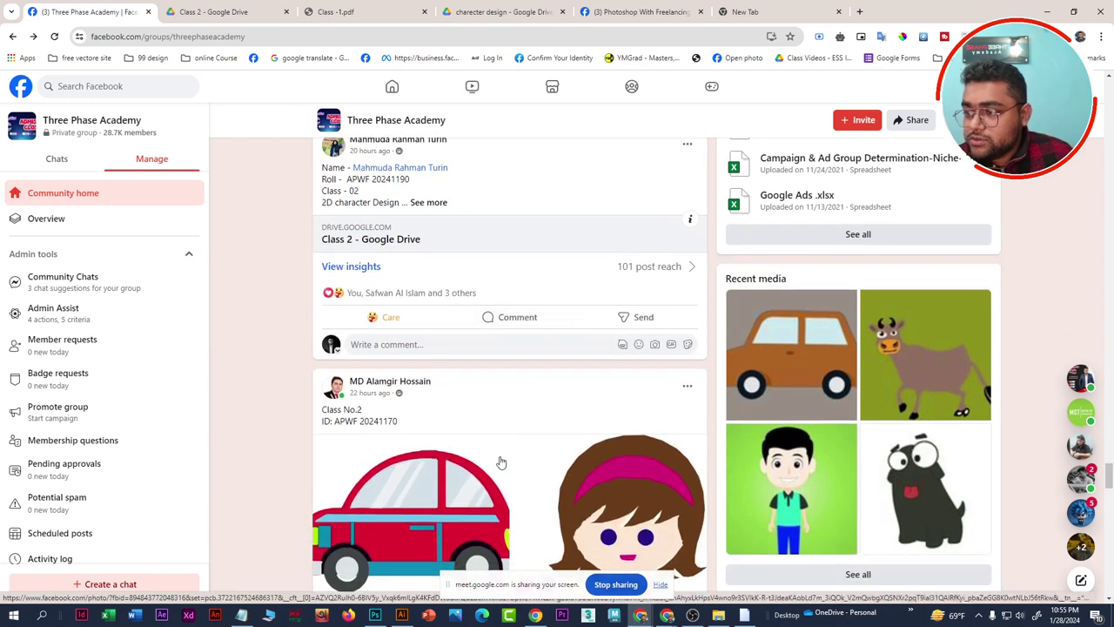
scroll(383, 416, "up", 3)
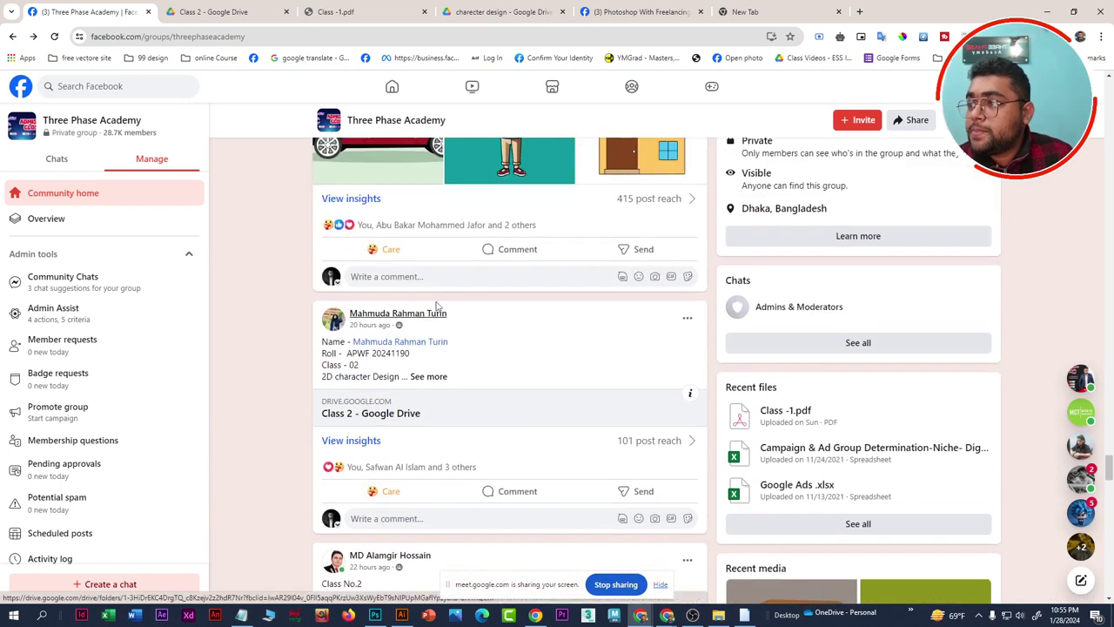
Copy the Drive post author's name and paste it as a new line in Notepad
left_click_drag(437, 313, 470, 317)
left_click_drag(403, 308, 352, 312)
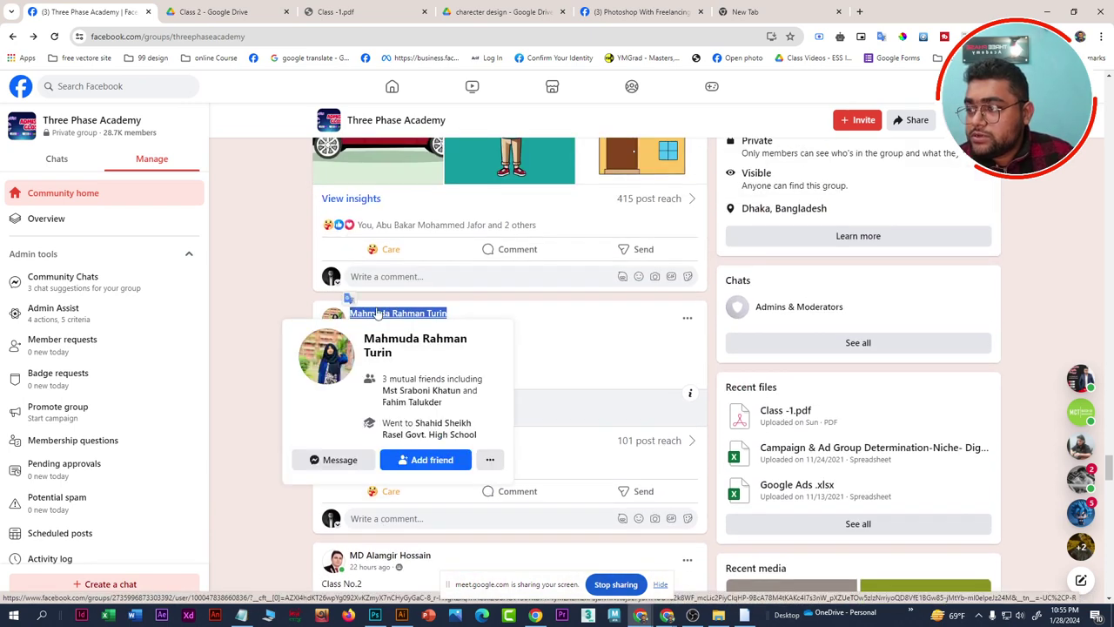
right_click(377, 314)
left_click(414, 320)
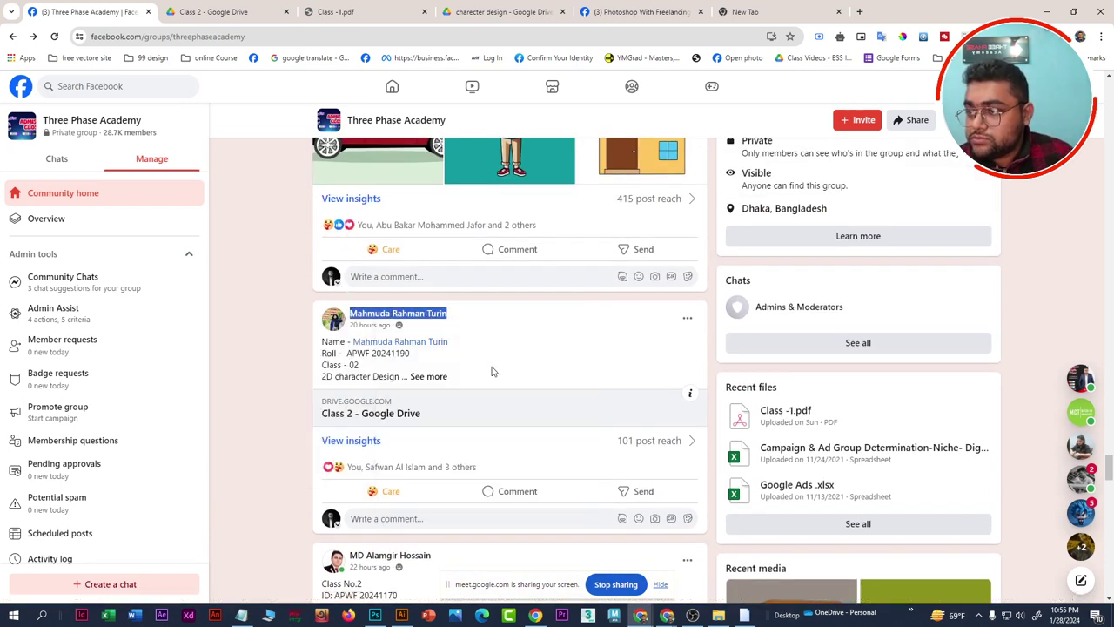
left_click(742, 615)
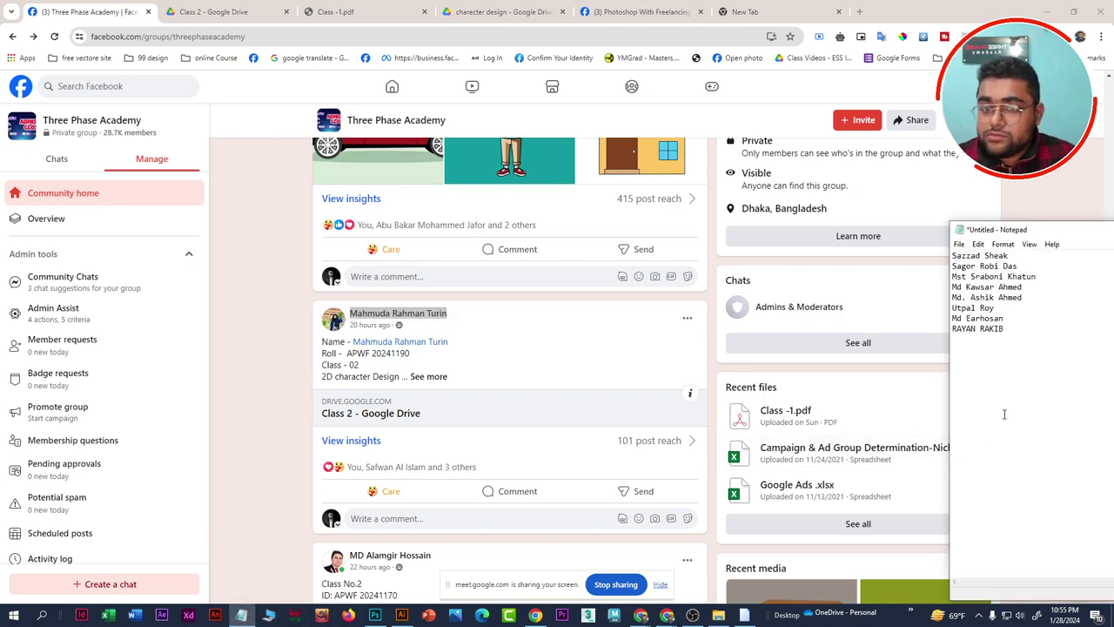
key("ctrl+v")
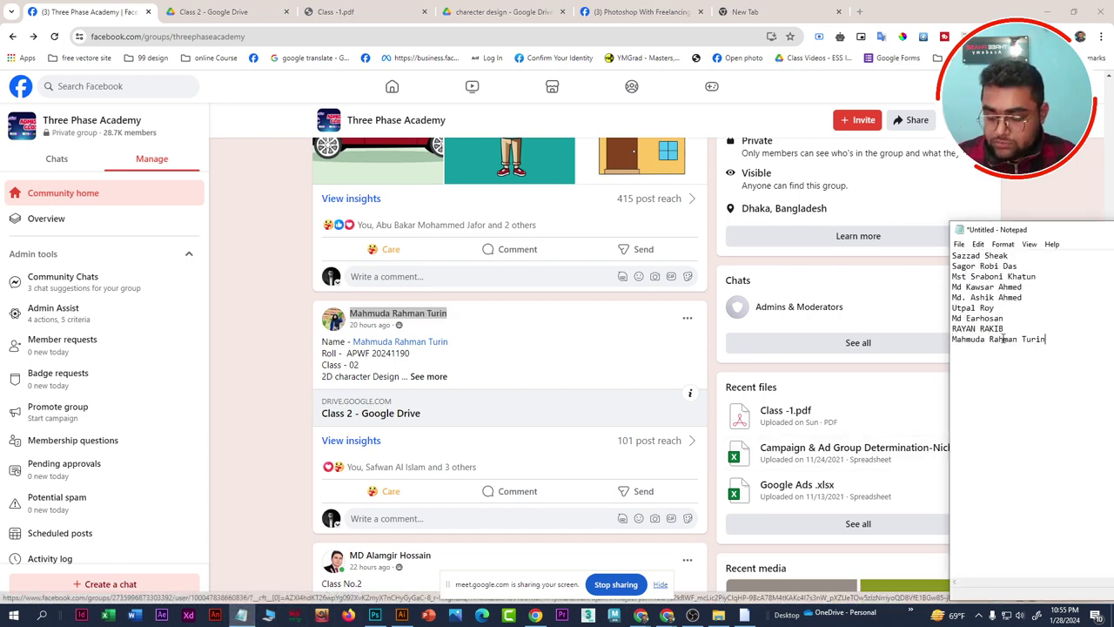
scroll(552, 366, "down", 2)
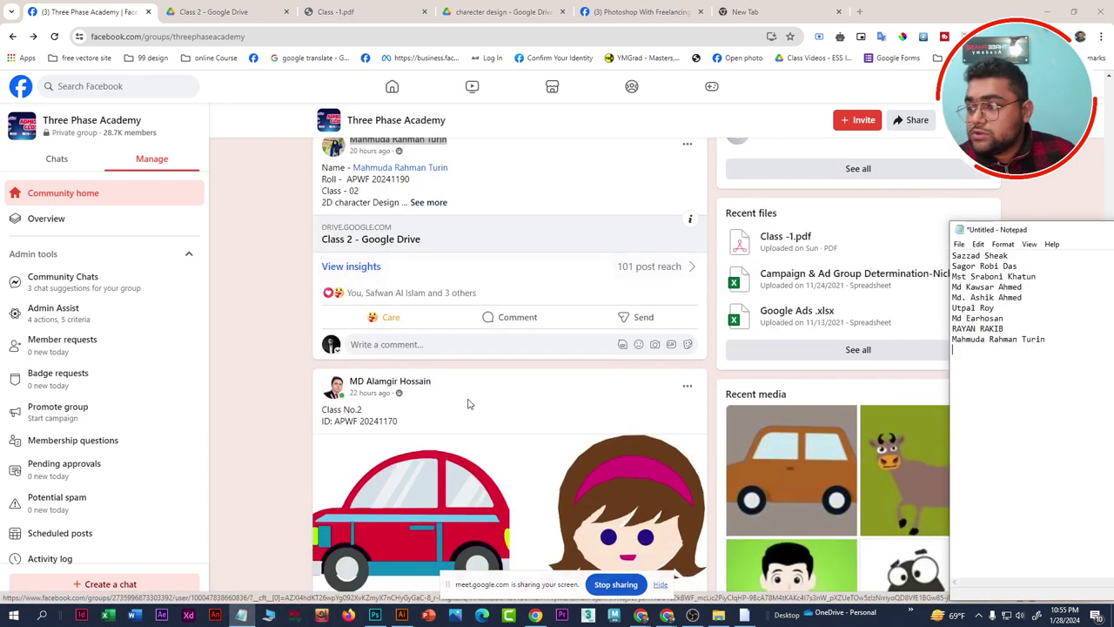
scroll(441, 426, "down", 2)
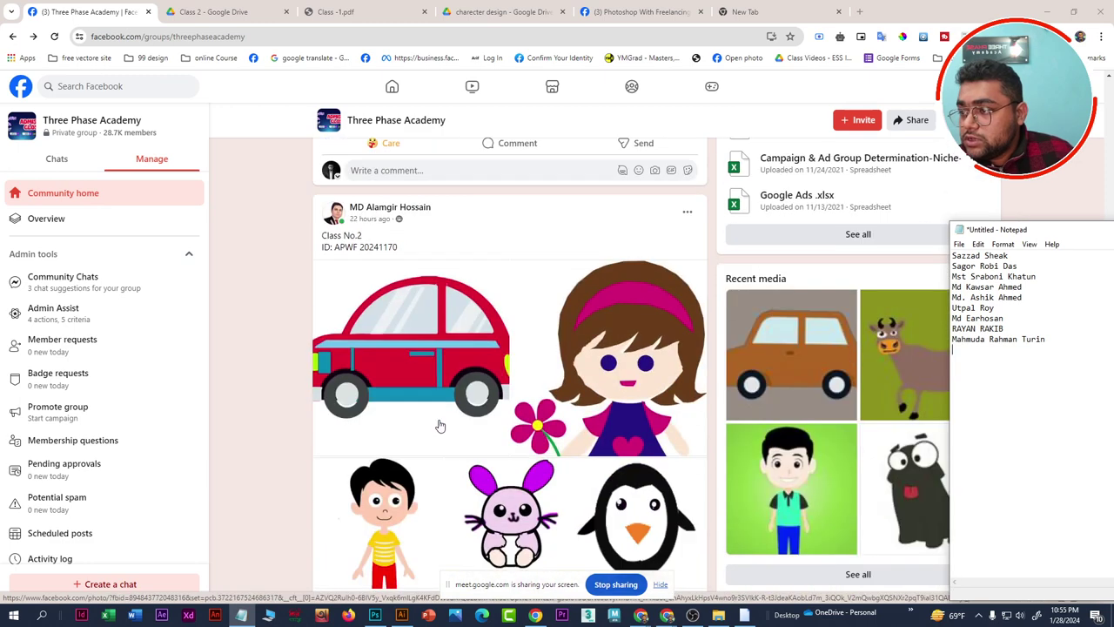
Page full size through the red car, girl, boy, bunny and penguin drawings, then close the viewer
left_click(449, 370)
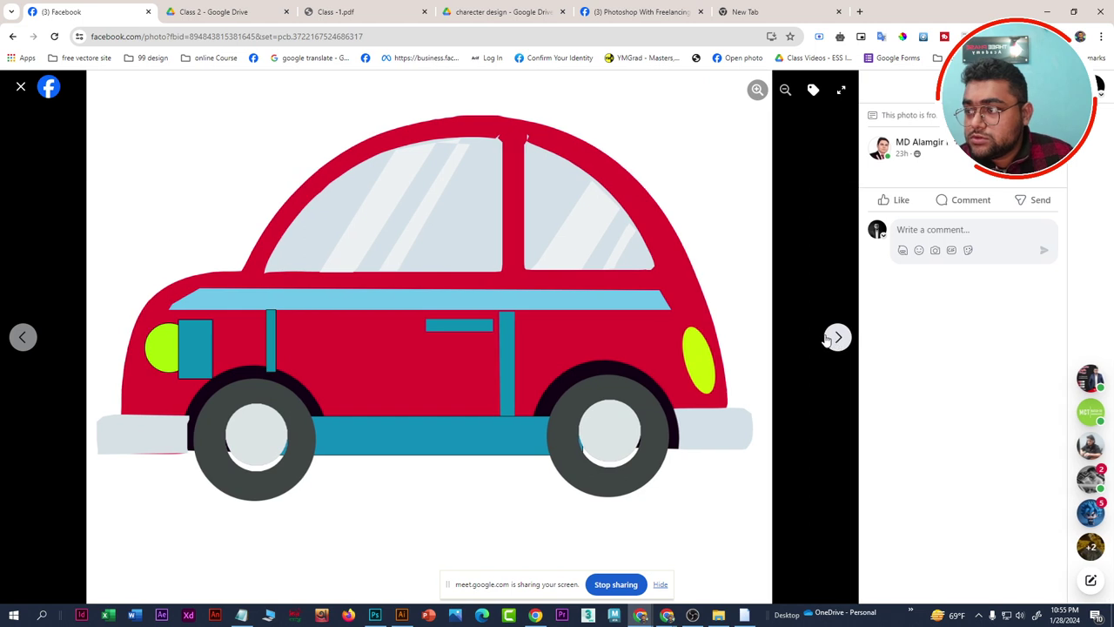
left_click(836, 338)
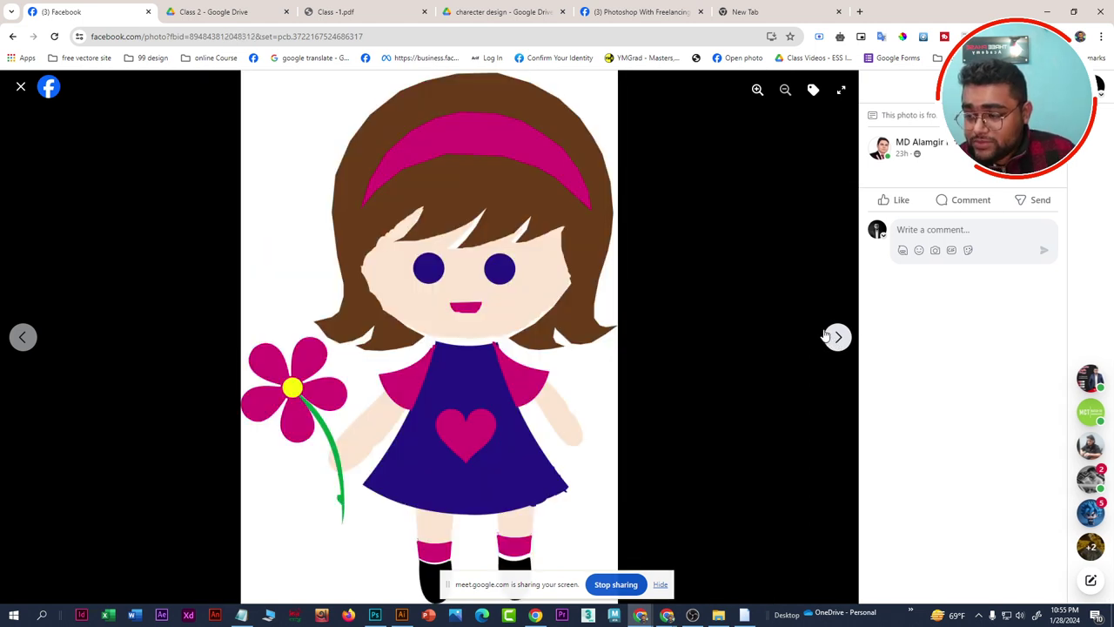
left_click(826, 336)
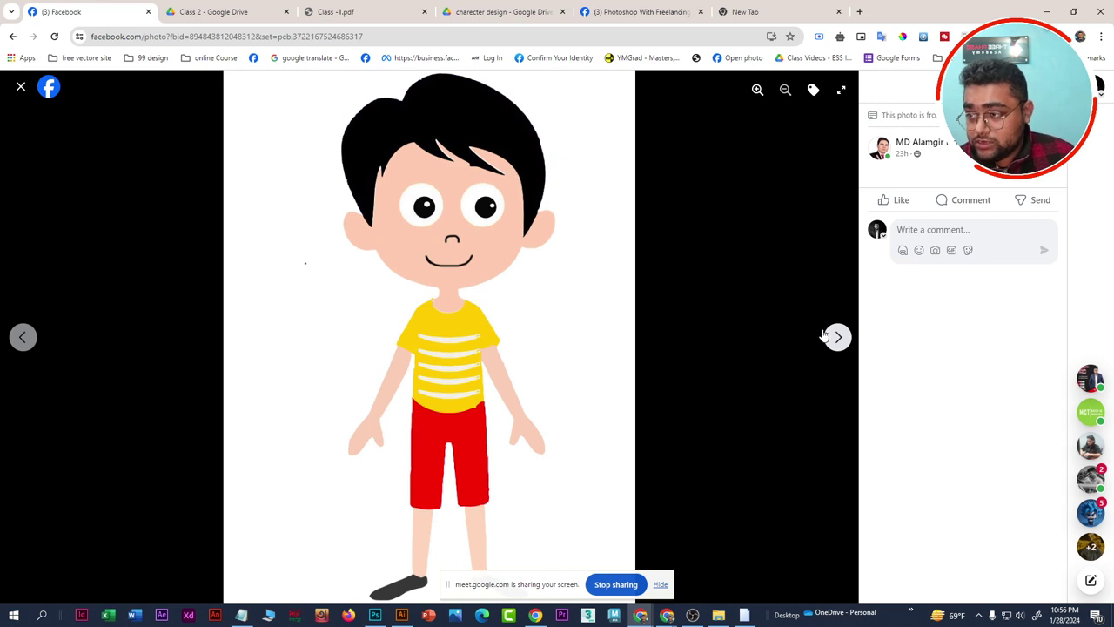
left_click(824, 335)
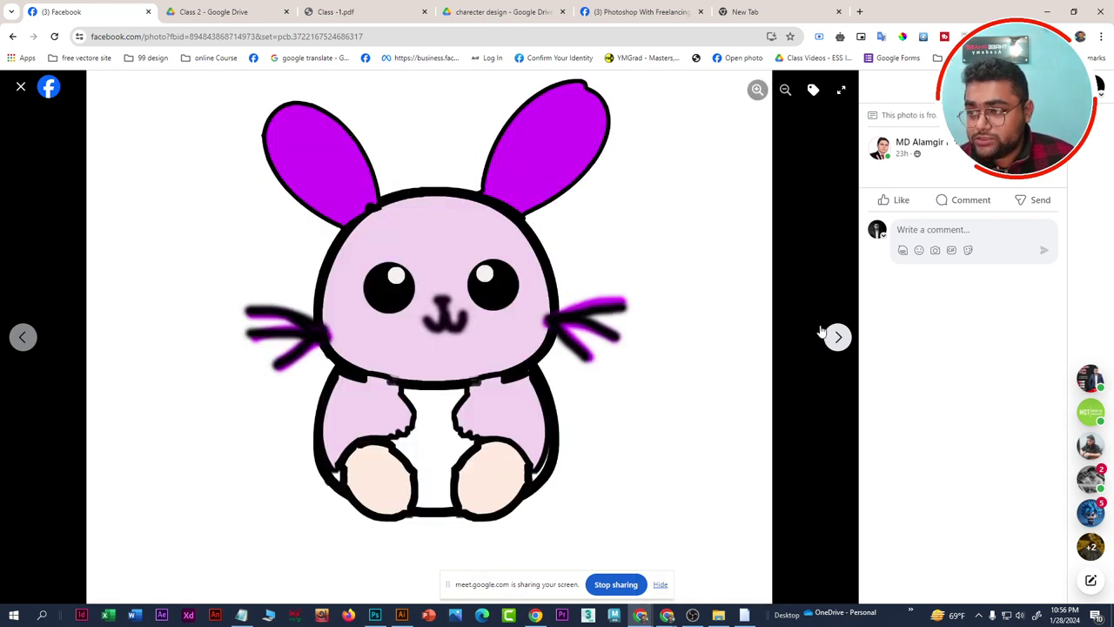
left_click(825, 336)
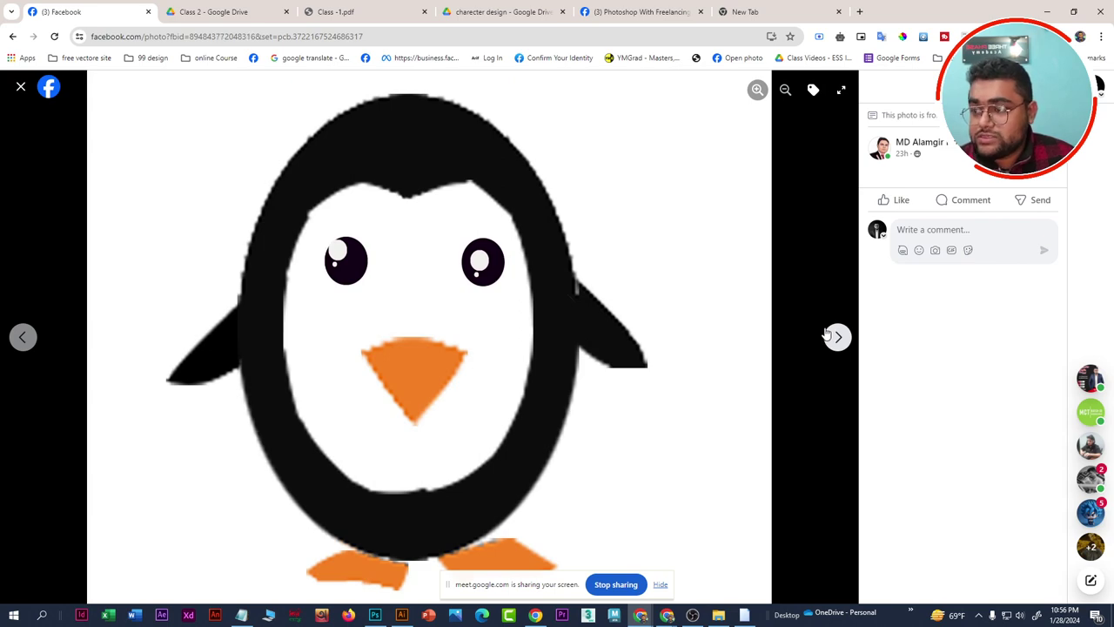
left_click(826, 336)
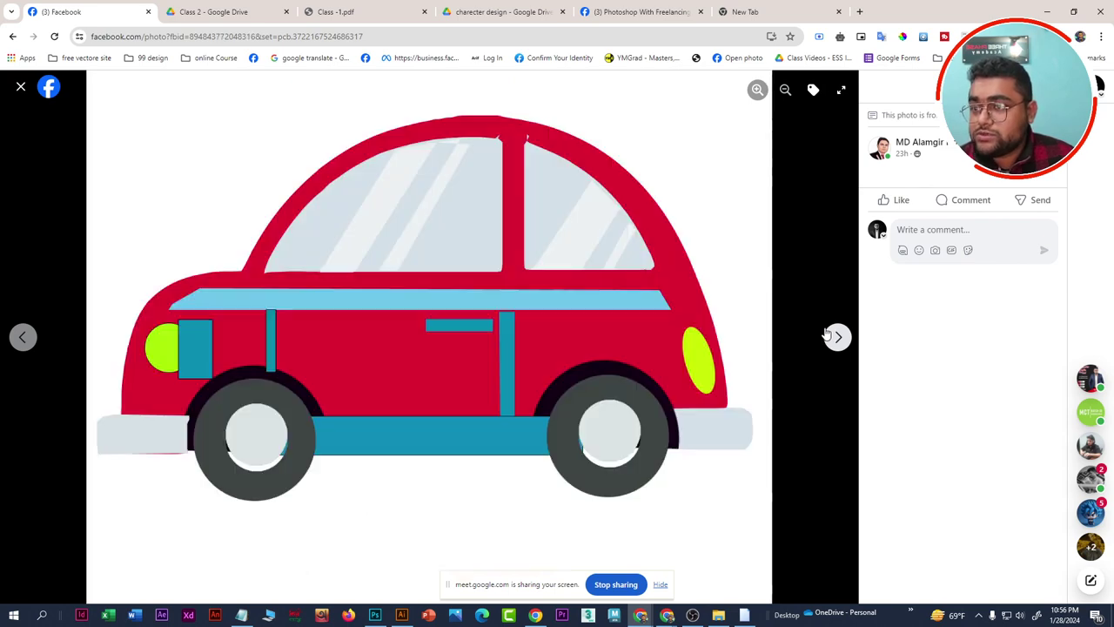
left_click(21, 91)
Scroll through the Quiz 01 post's answer comments and back up to its header
scroll(505, 383, "down", 2)
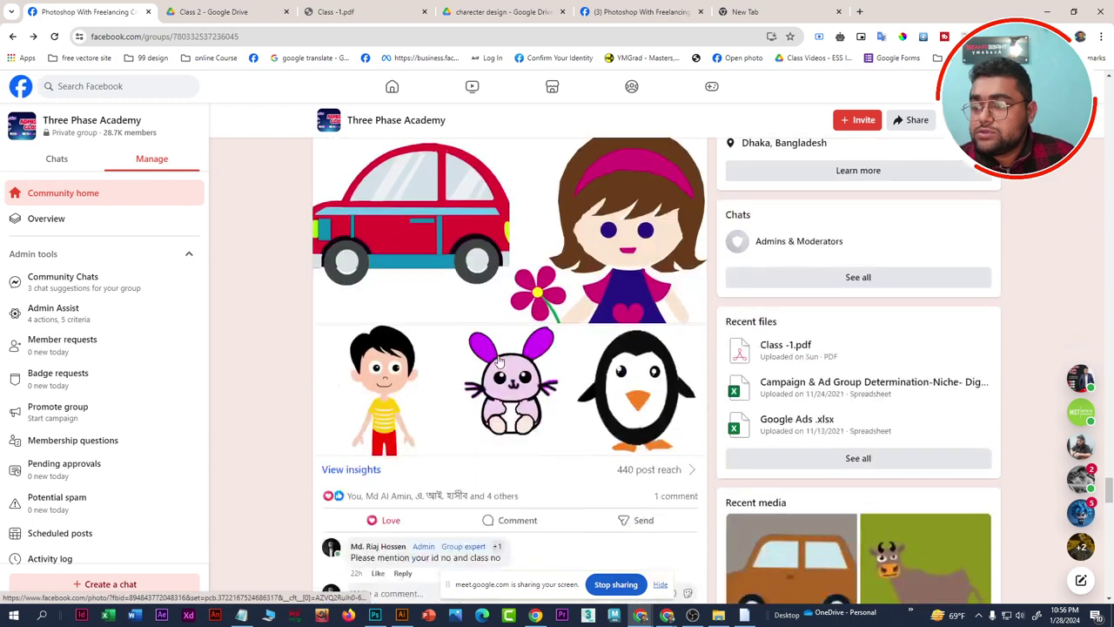
scroll(468, 368, "down", 2)
scroll(448, 413, "up", 1)
scroll(453, 411, "up", 2)
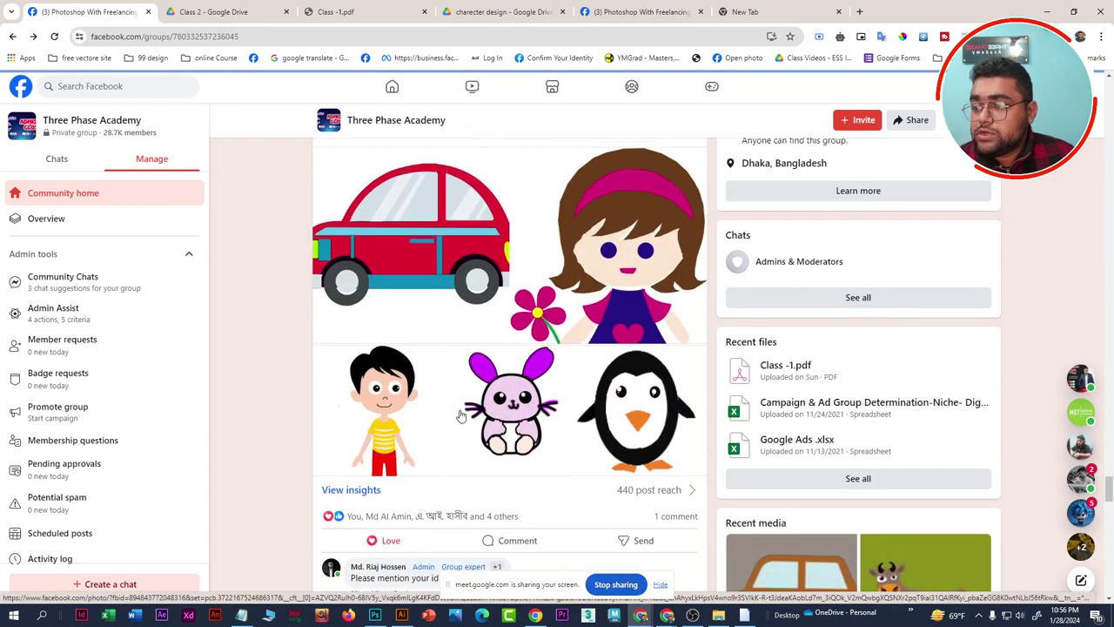
scroll(459, 409, "down", 3)
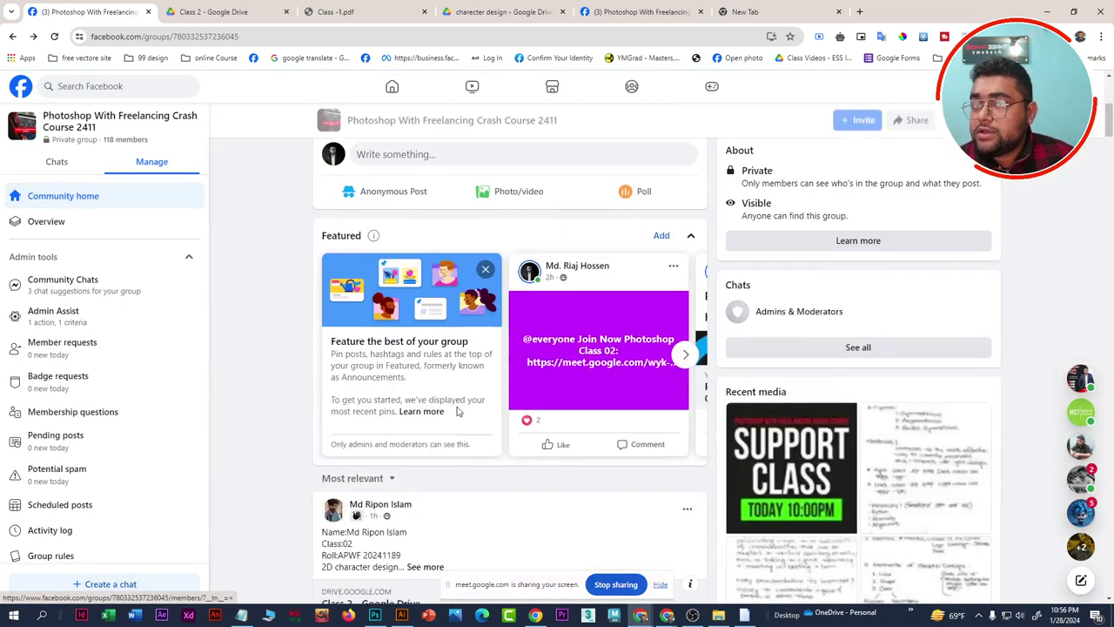
scroll(457, 409, "down", 3)
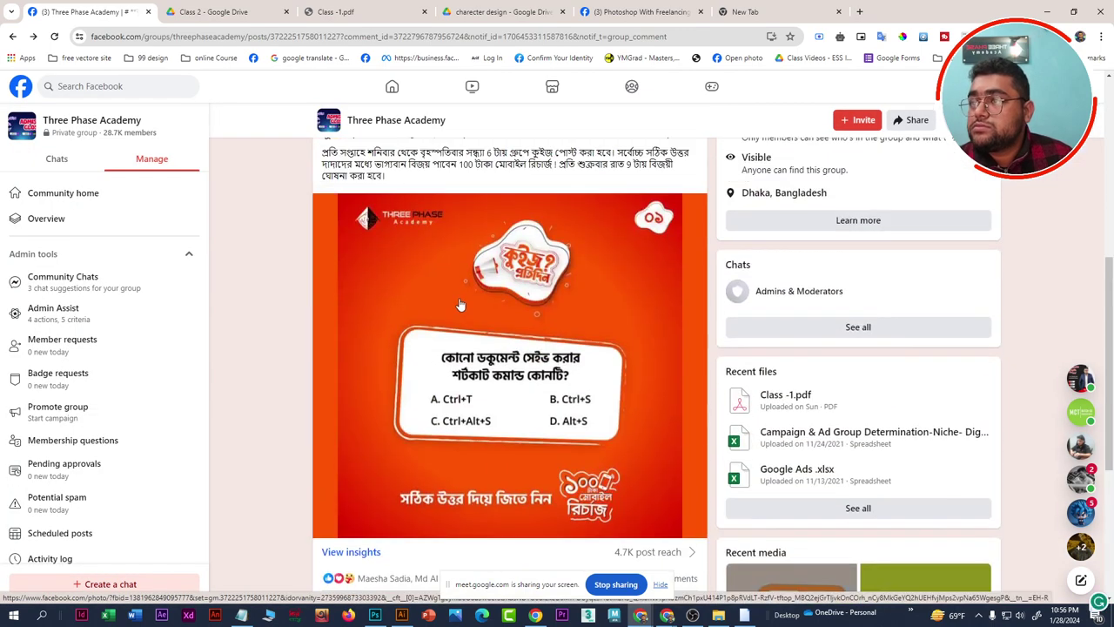
scroll(466, 296, "up", 5)
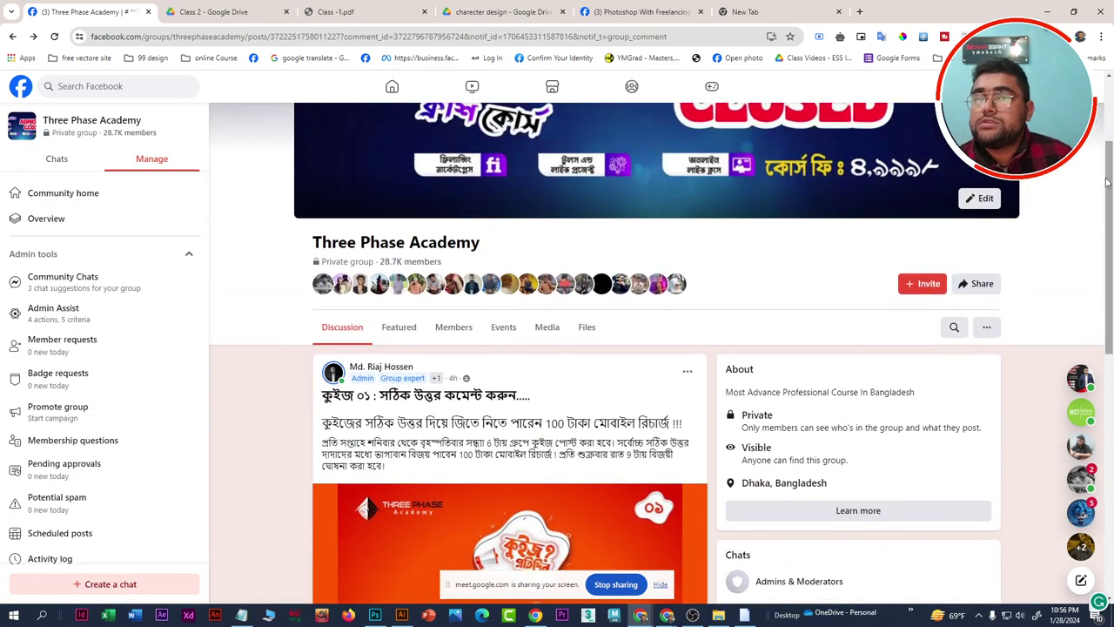
scroll(1108, 182, "down", 3)
scroll(642, 452, "down", 4)
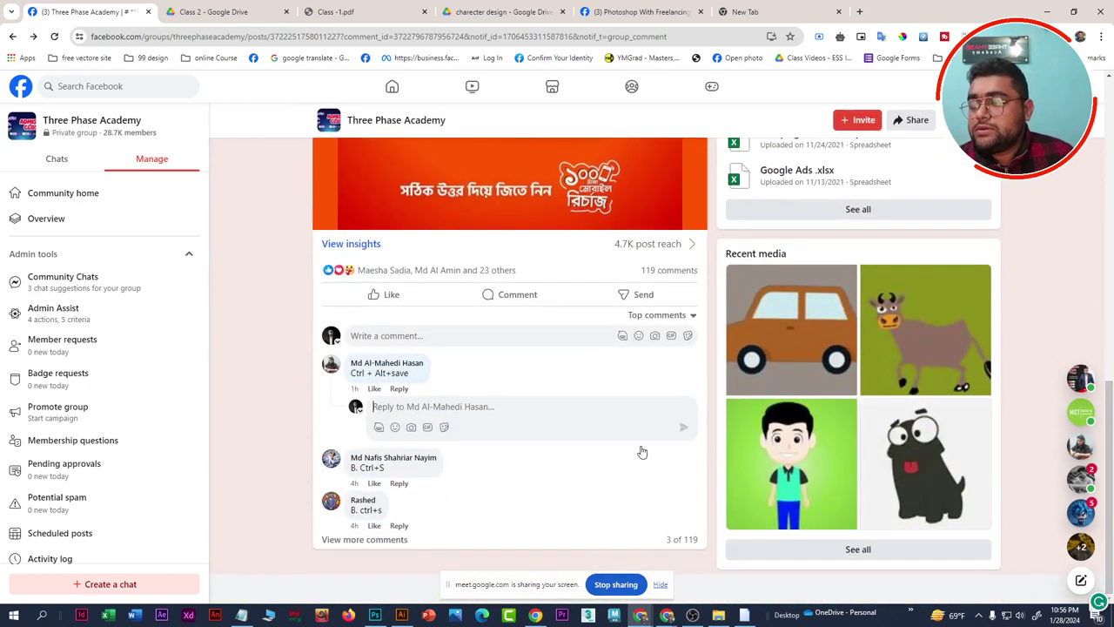
scroll(278, 342, "up", 4)
scroll(226, 324, "up", 2)
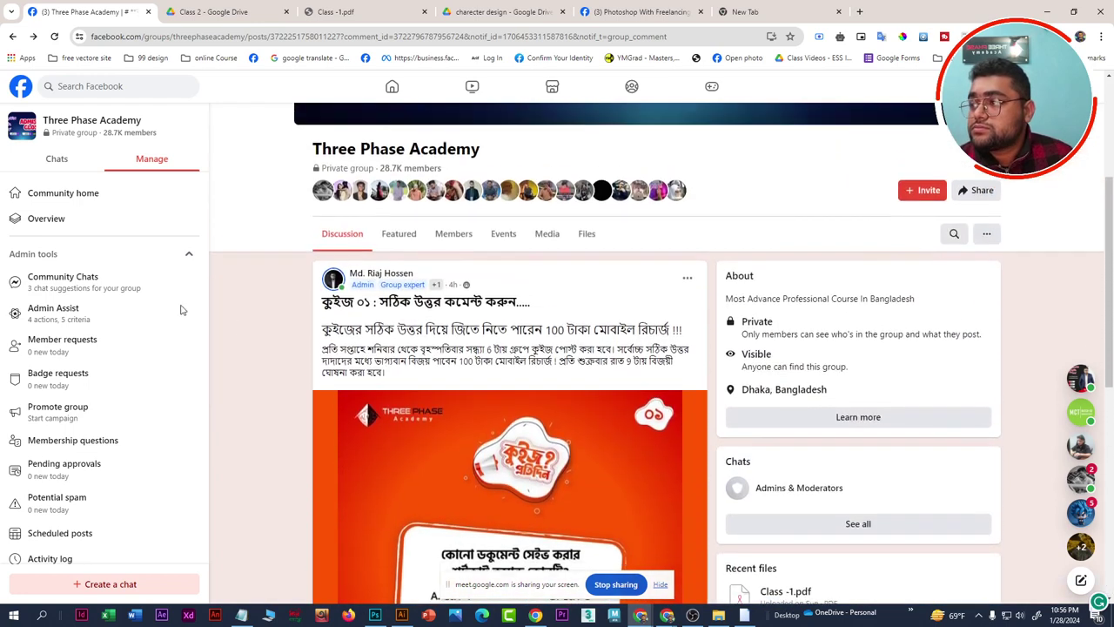
Return to the group's Community home feed and scroll down through the homework posts
left_click(92, 198)
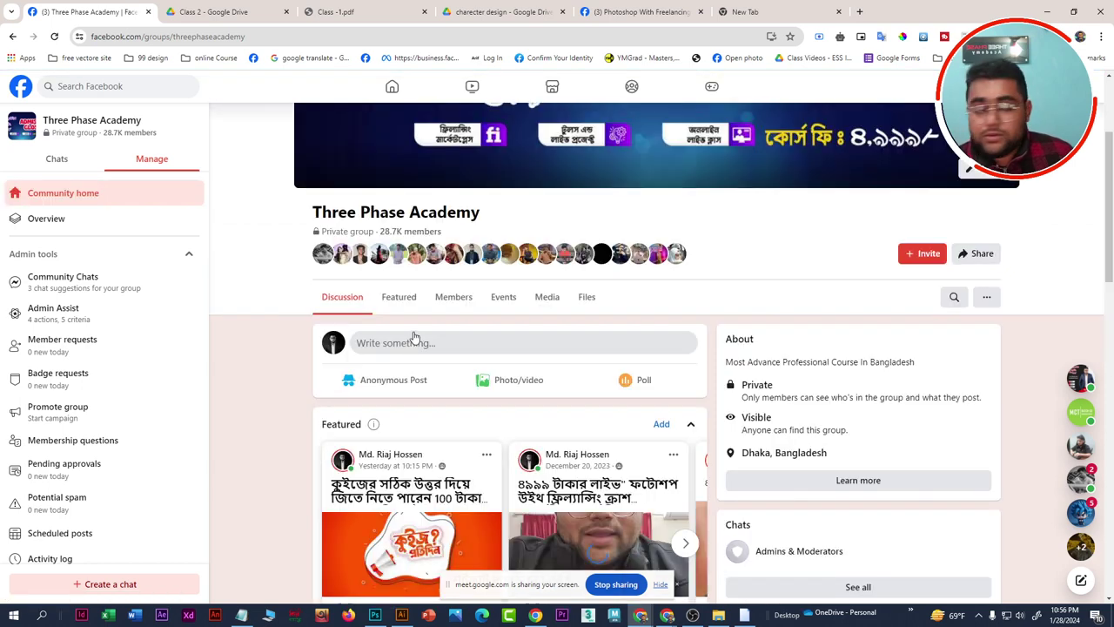
scroll(431, 341, "down", 3)
scroll(462, 369, "down", 5)
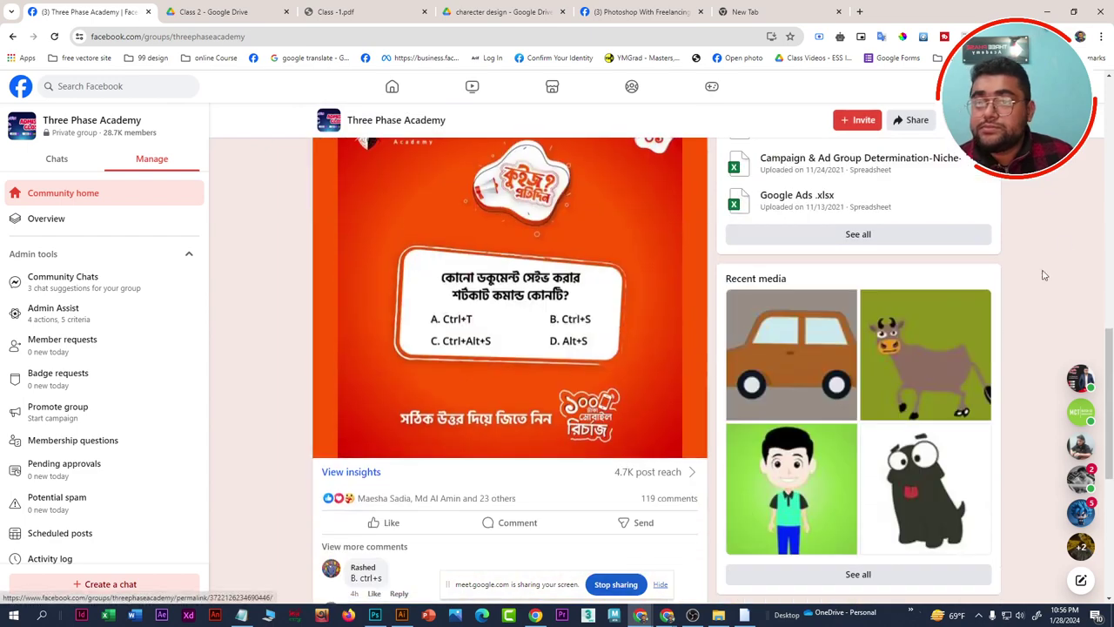
scroll(539, 459, "down", 1)
scroll(539, 459, "down", 1)
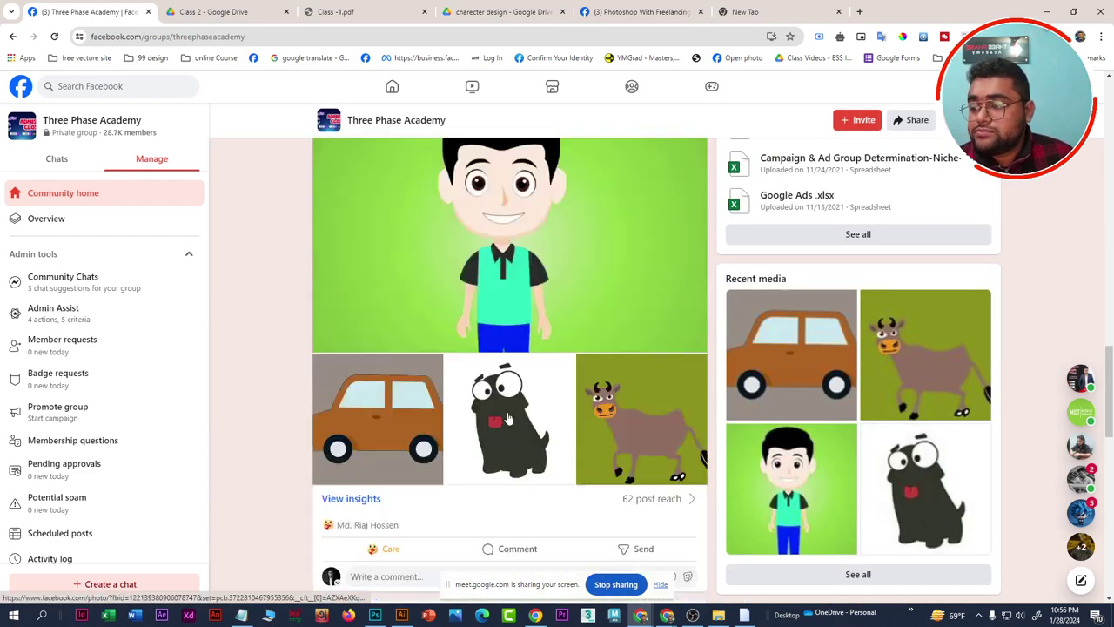
scroll(539, 459, "down", 4)
scroll(500, 392, "down", 3)
scroll(506, 392, "down", 4)
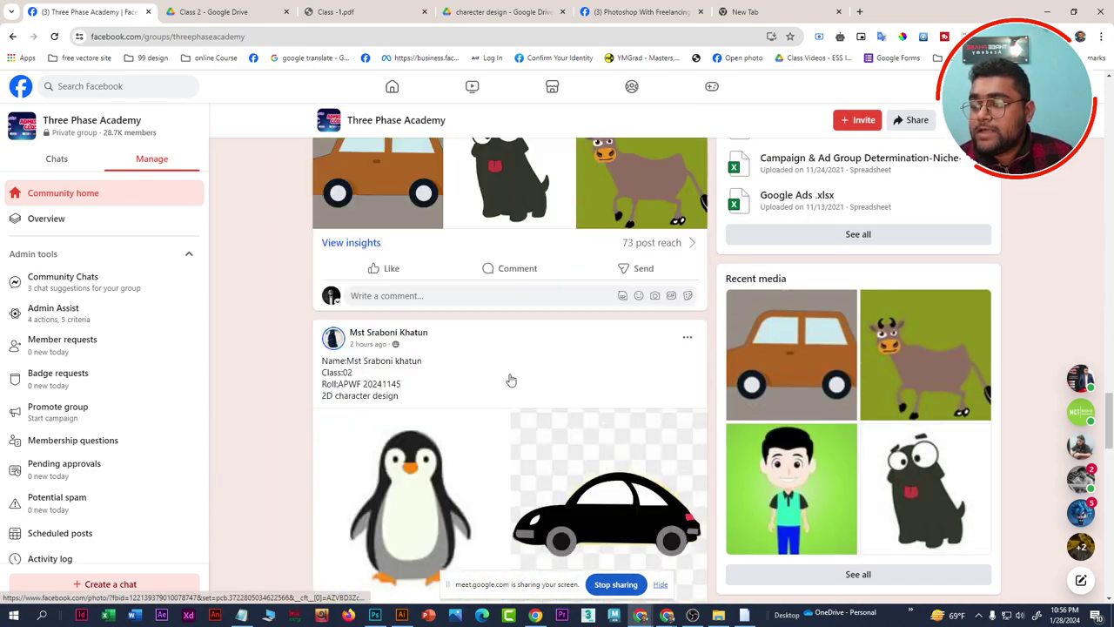
scroll(510, 378, "down", 3)
scroll(510, 378, "down", 3)
scroll(498, 360, "down", 3)
scroll(498, 360, "down", 3)
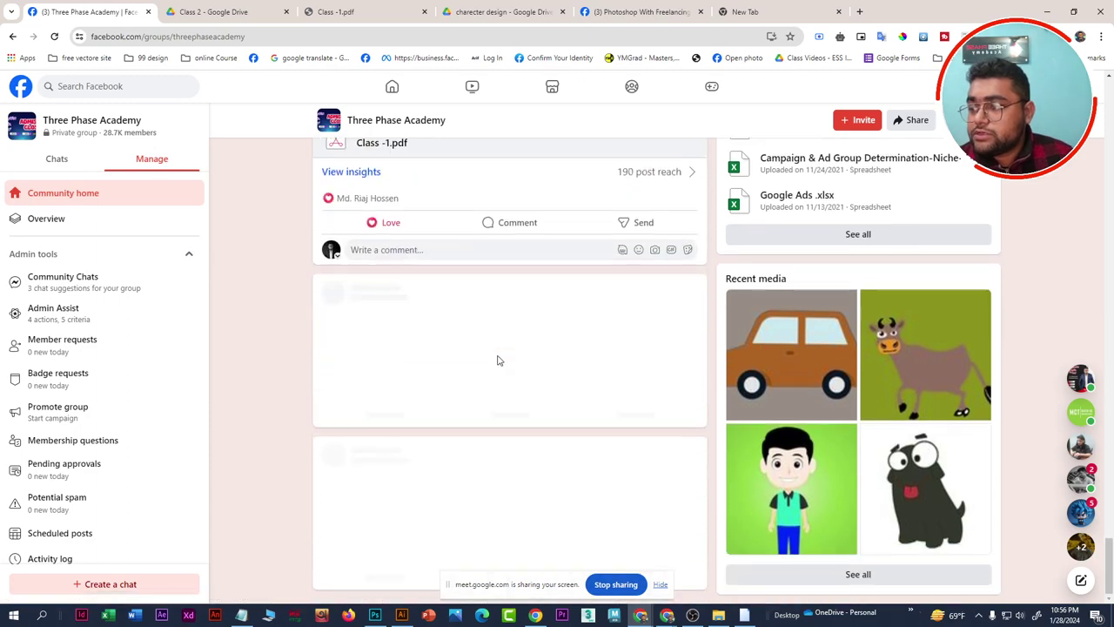
scroll(500, 363, "down", 4)
scroll(500, 363, "down", 2)
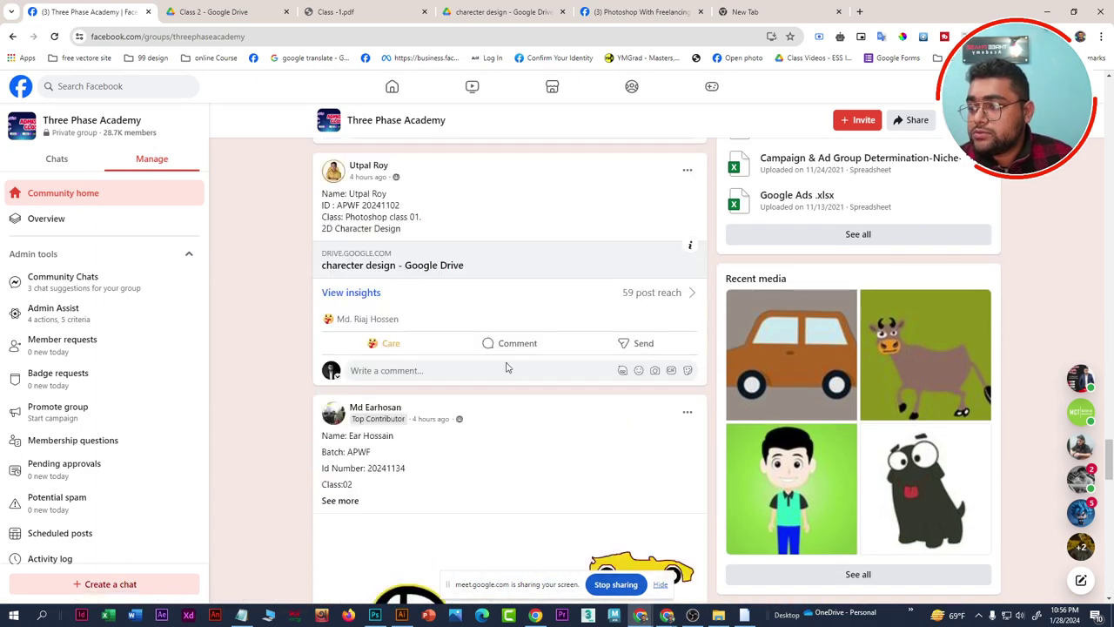
scroll(505, 364, "down", 5)
scroll(513, 365, "up", 1)
scroll(518, 365, "down", 4)
scroll(516, 365, "down", 5)
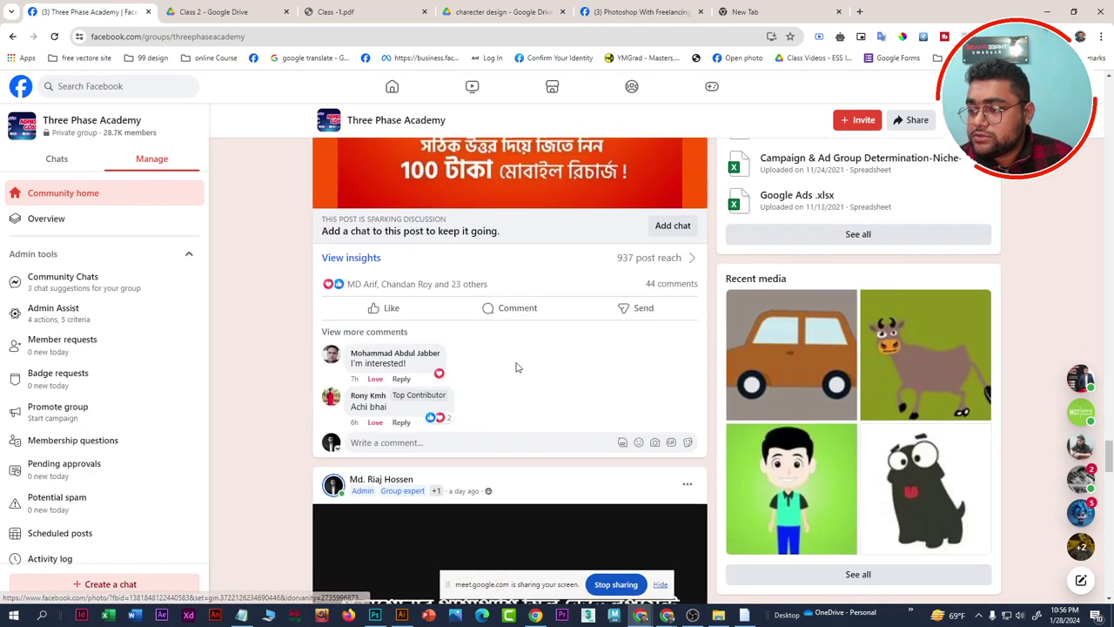
scroll(515, 366, "down", 1)
Bring the Notepad name list beside the feed and scroll on to the car-and-girl post
key("alt+Tab")
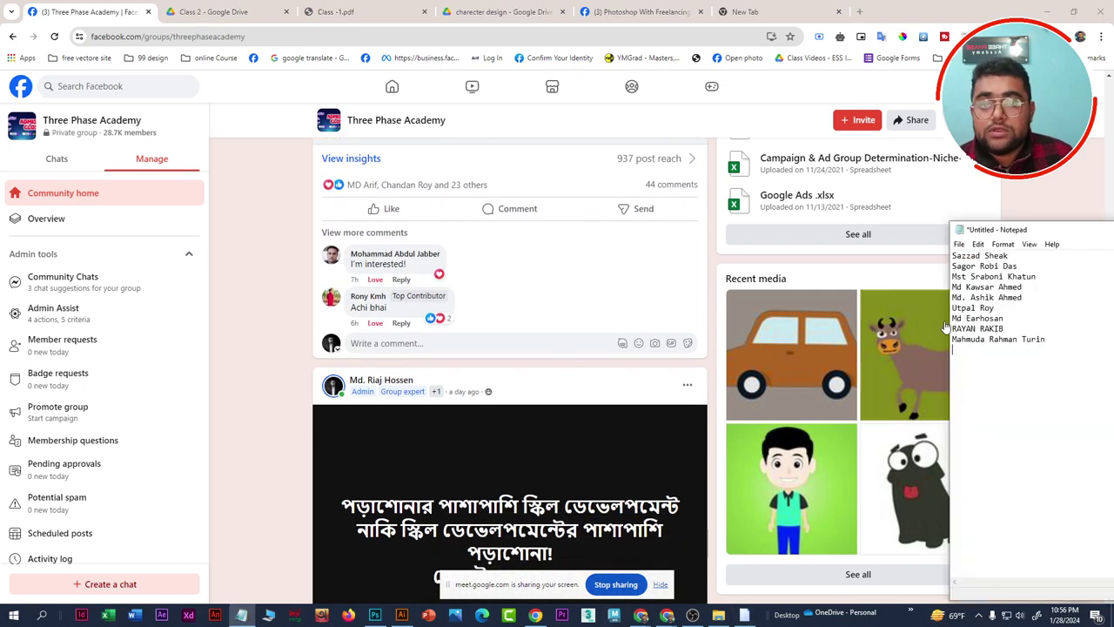
scroll(538, 403, "down", 1)
scroll(538, 396, "down", 3)
scroll(540, 392, "down", 3)
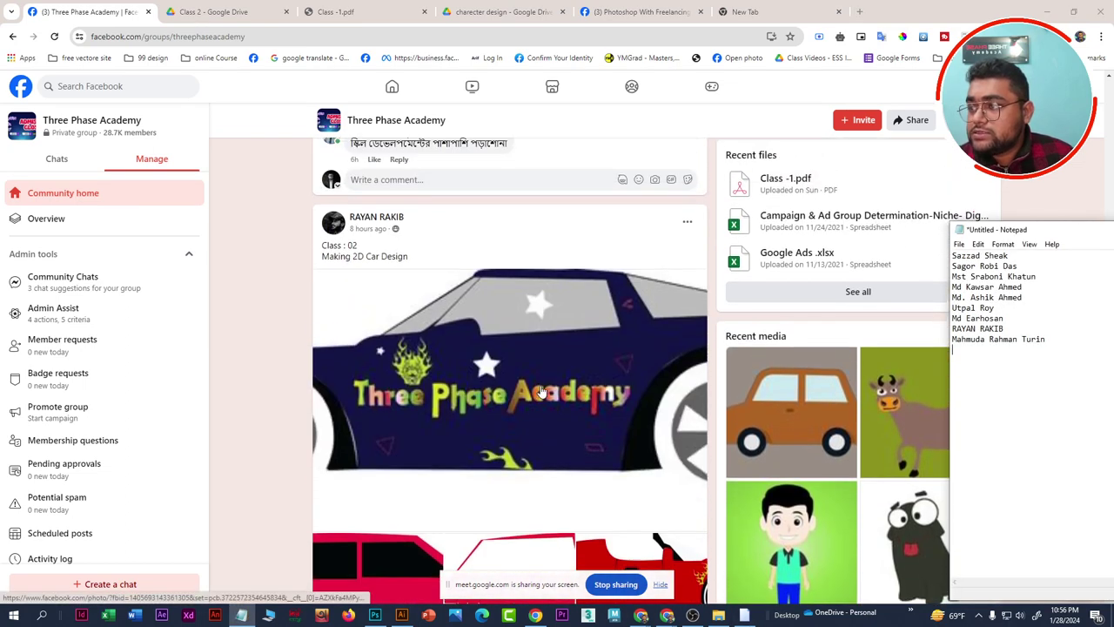
scroll(540, 390, "down", 1)
scroll(539, 390, "down", 5)
scroll(535, 383, "down", 3)
scroll(531, 374, "down", 1)
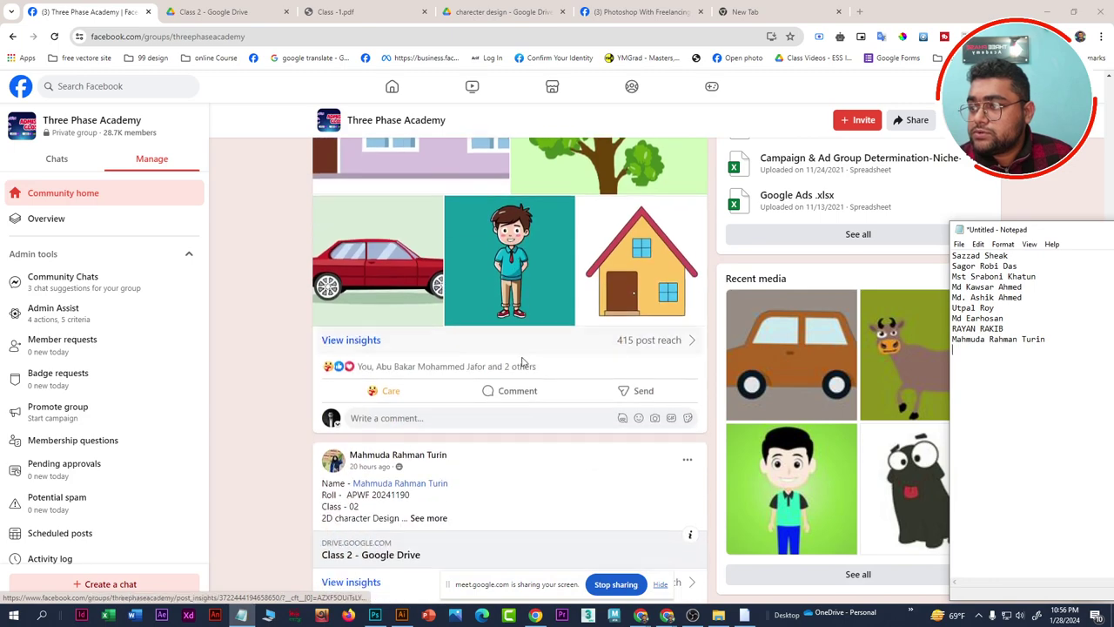
scroll(523, 364, "down", 2)
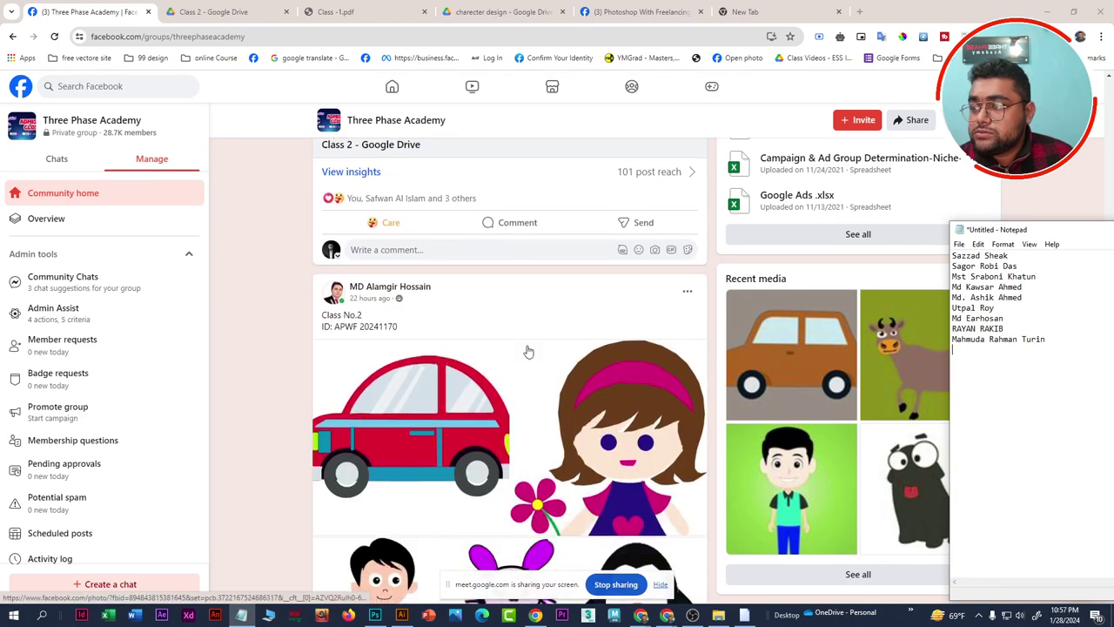
scroll(523, 357, "down", 3)
scroll(526, 350, "down", 2)
scroll(526, 350, "down", 3)
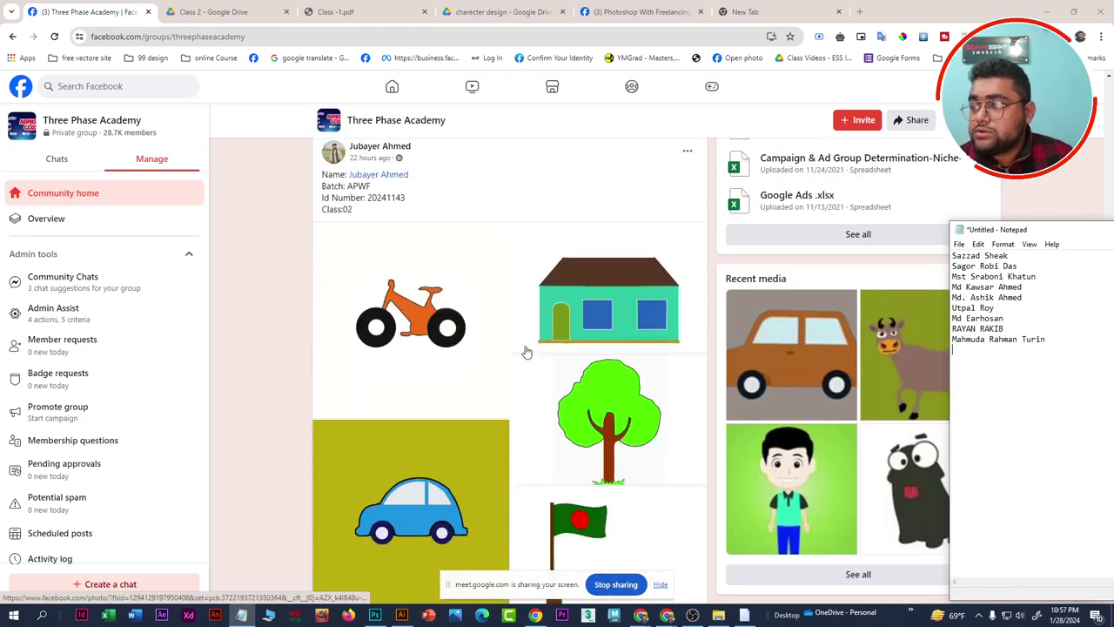
scroll(526, 349, "up", 5)
scroll(526, 345, "up", 2)
scroll(525, 346, "down", 2)
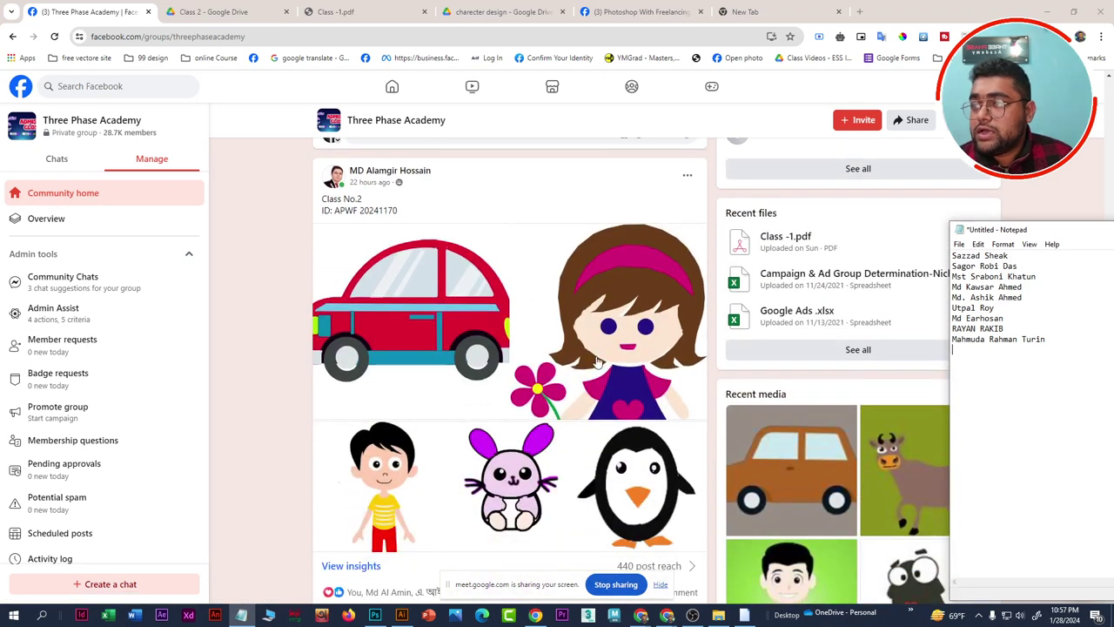
scroll(452, 261, "up", 1)
Copy the homework post author's name into Notepad, followed by a new line
left_click_drag(454, 231, 353, 227)
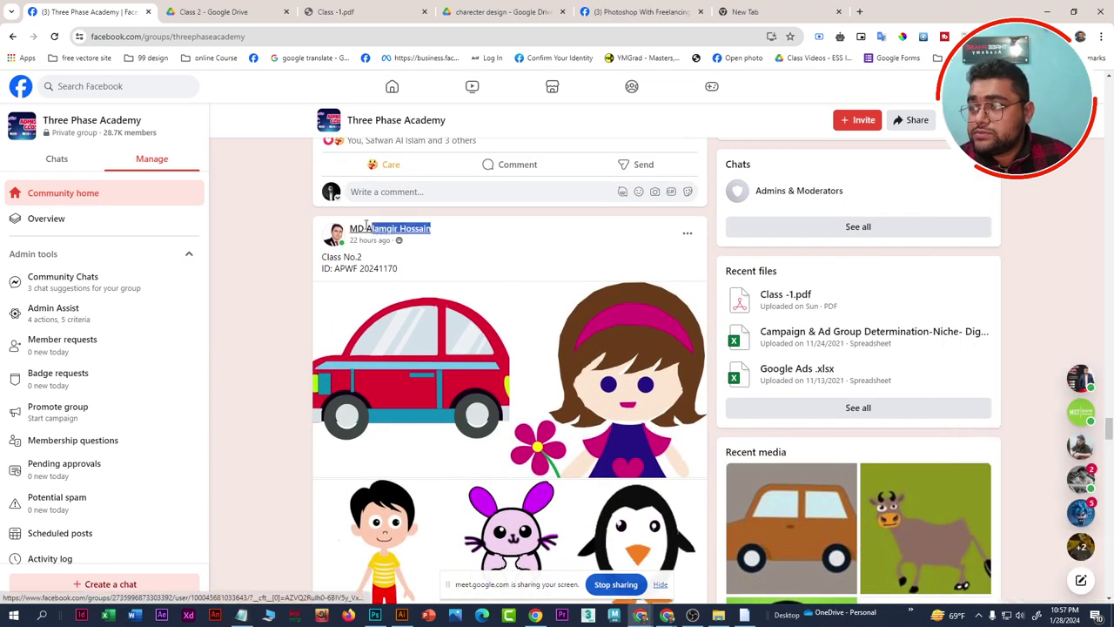
right_click(381, 229)
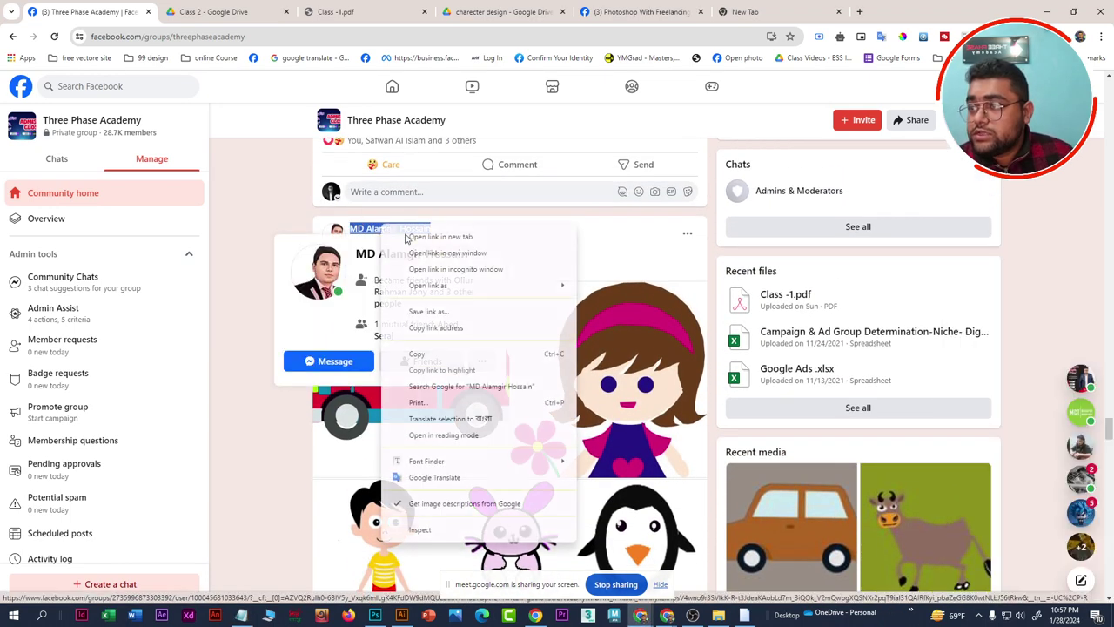
left_click(429, 355)
key("alt+Tab")
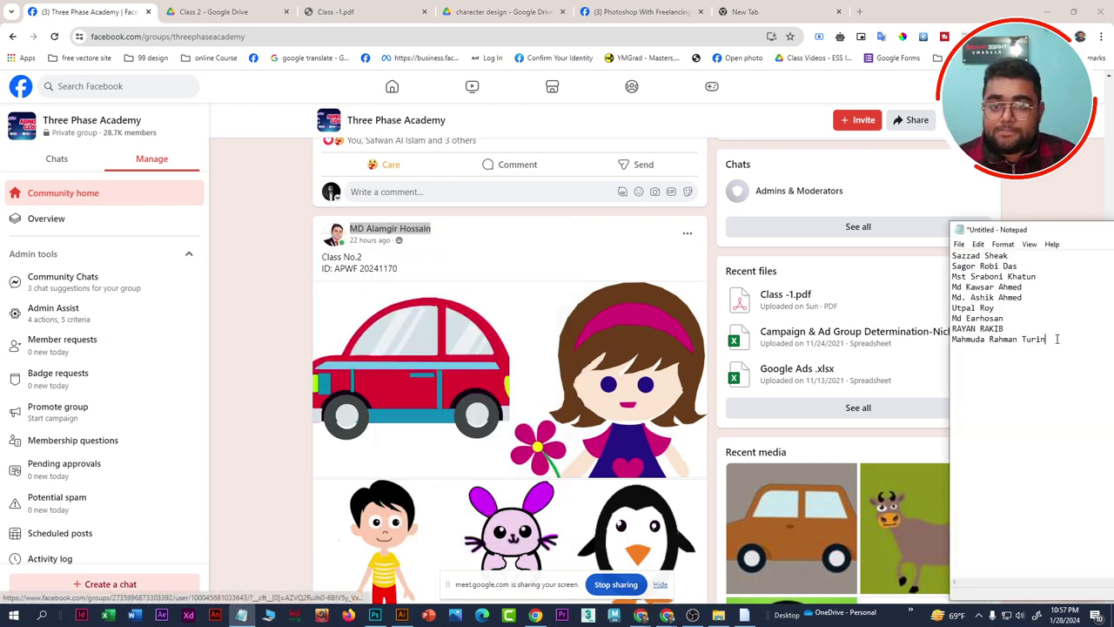
key("ctrl+v")
key("Return")
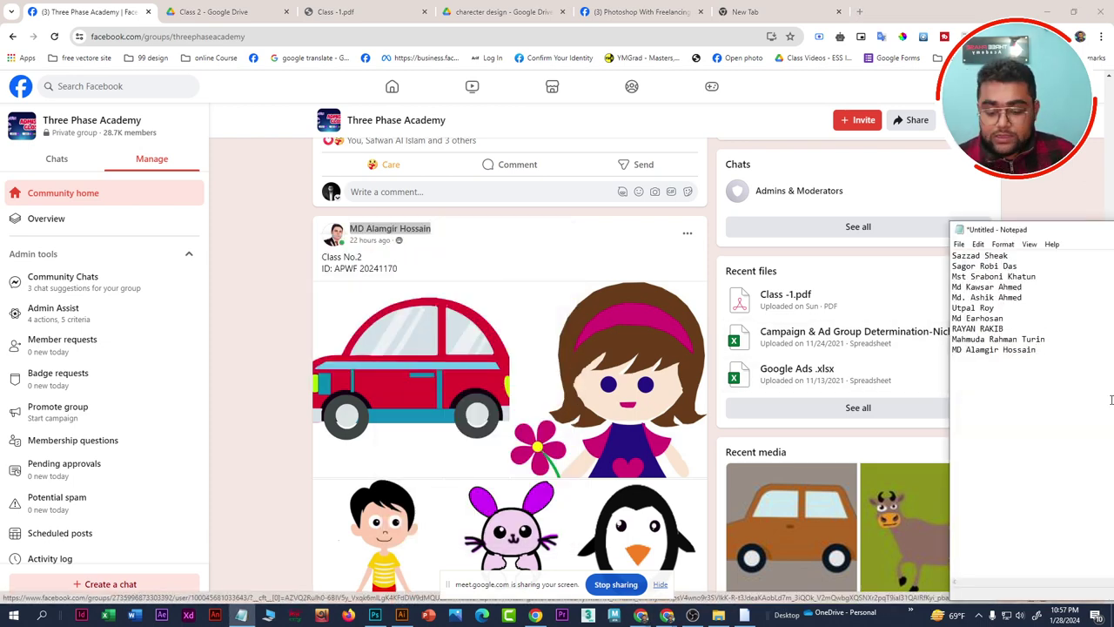
Scroll to the bike-and-flag drawing post and give it a Love reaction
scroll(497, 360, "up", 1)
scroll(512, 358, "down", 2)
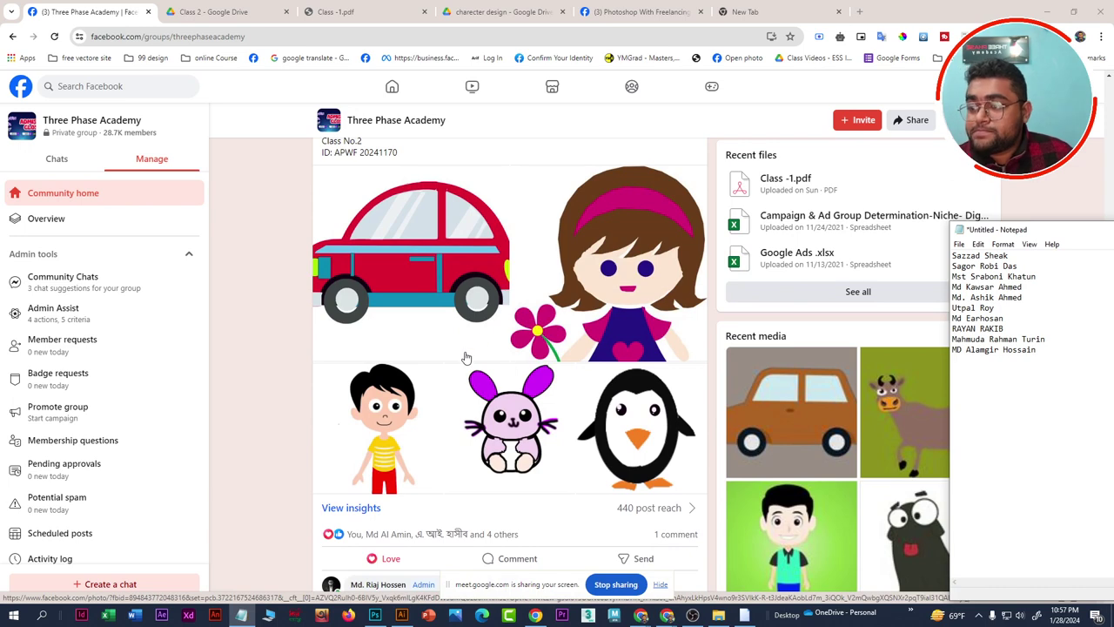
scroll(466, 358, "up", 1)
scroll(466, 359, "down", 2)
scroll(466, 360, "up", 2)
scroll(465, 361, "down", 3)
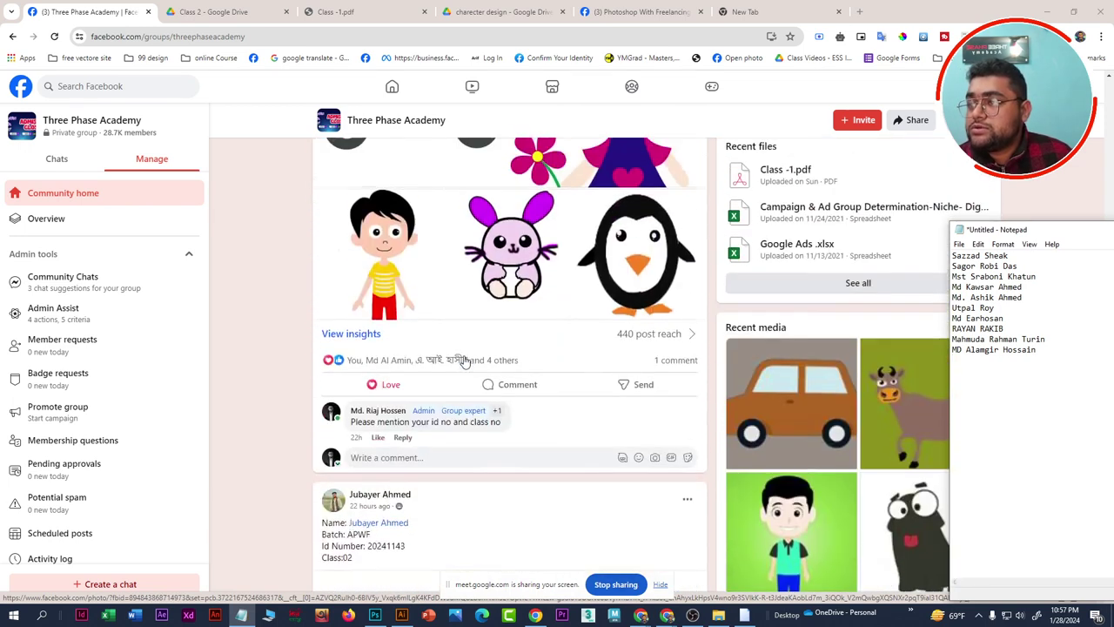
scroll(465, 361, "down", 2)
scroll(467, 351, "down", 1)
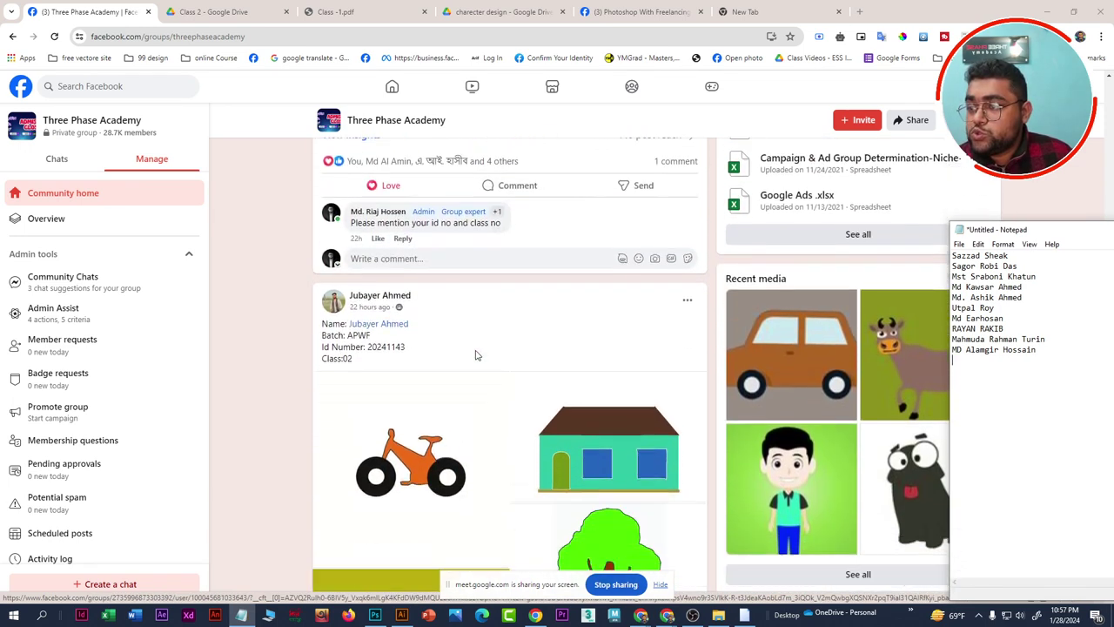
scroll(478, 353, "down", 2)
scroll(488, 350, "down", 1)
scroll(516, 409, "up", 1)
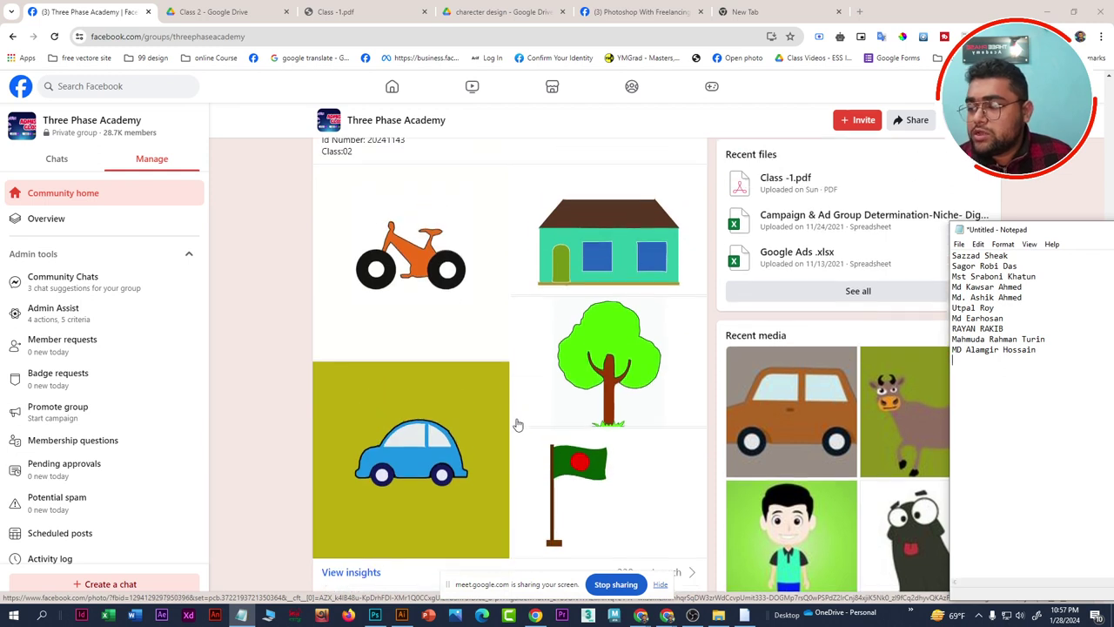
scroll(508, 402, "down", 2)
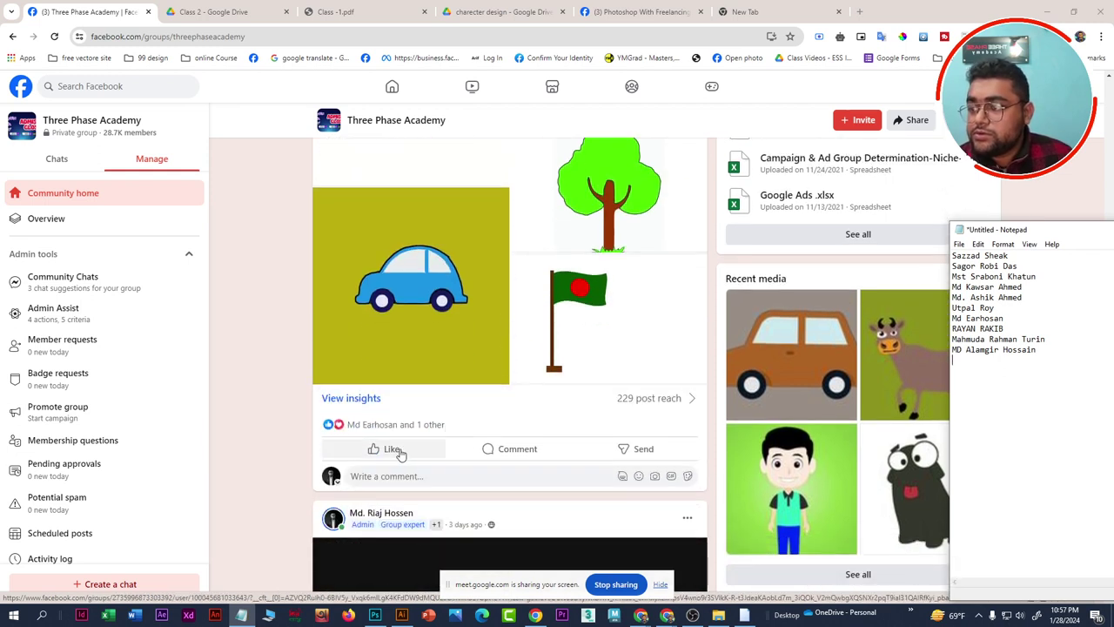
mouse_move(387, 448)
left_click(362, 423)
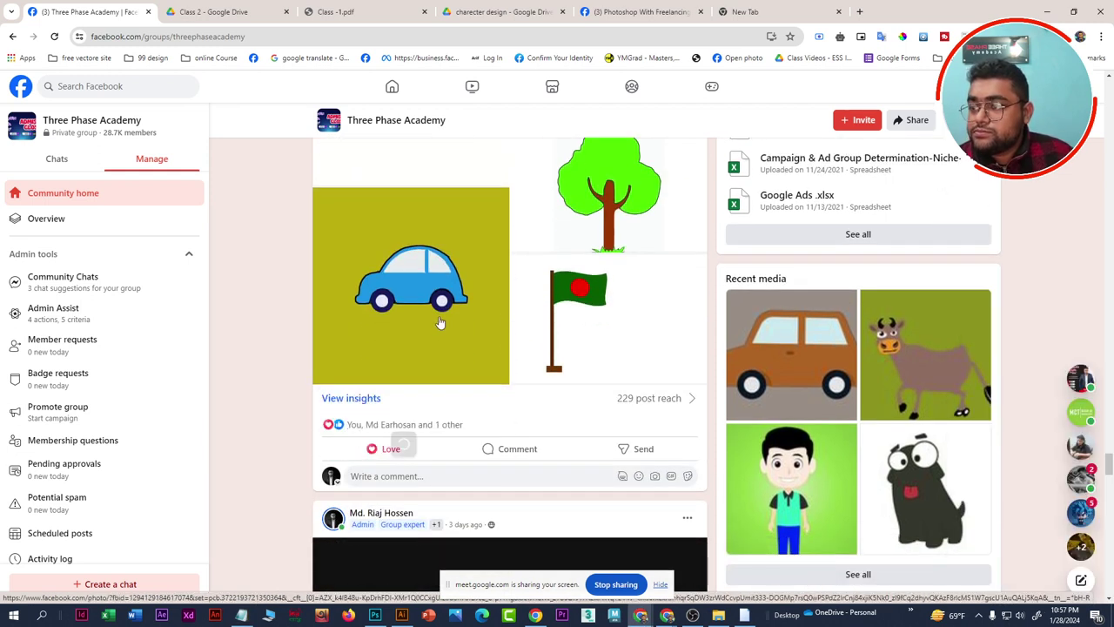
Copy the bike-and-flag post author's name and bring Notepad forward
scroll(440, 322, "up", 3)
left_click_drag(432, 204, 361, 204)
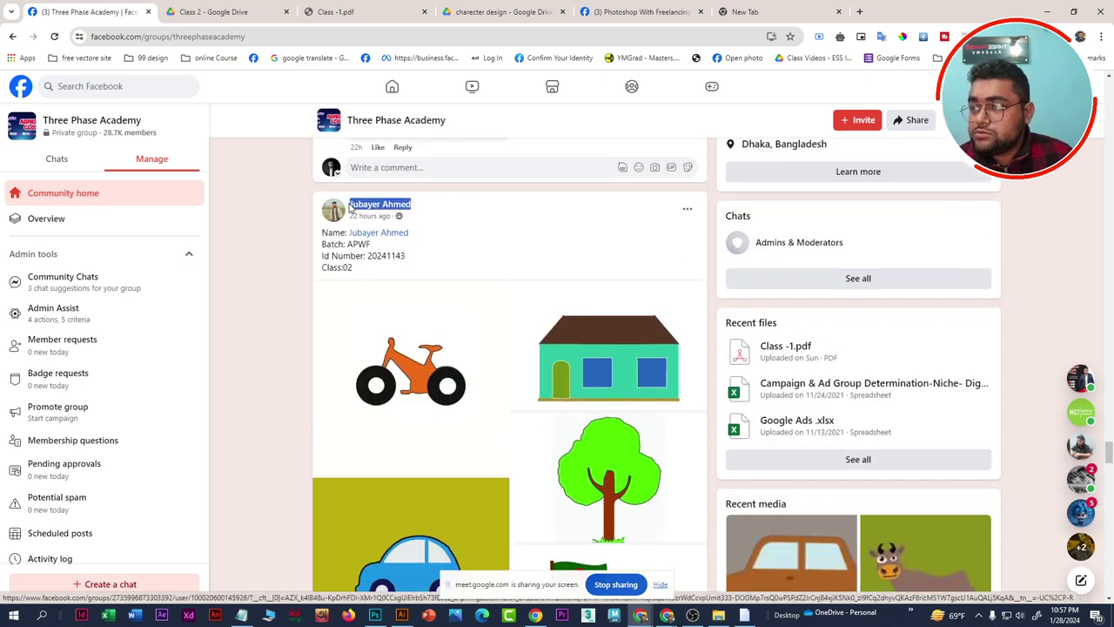
right_click(396, 204)
left_click(449, 334)
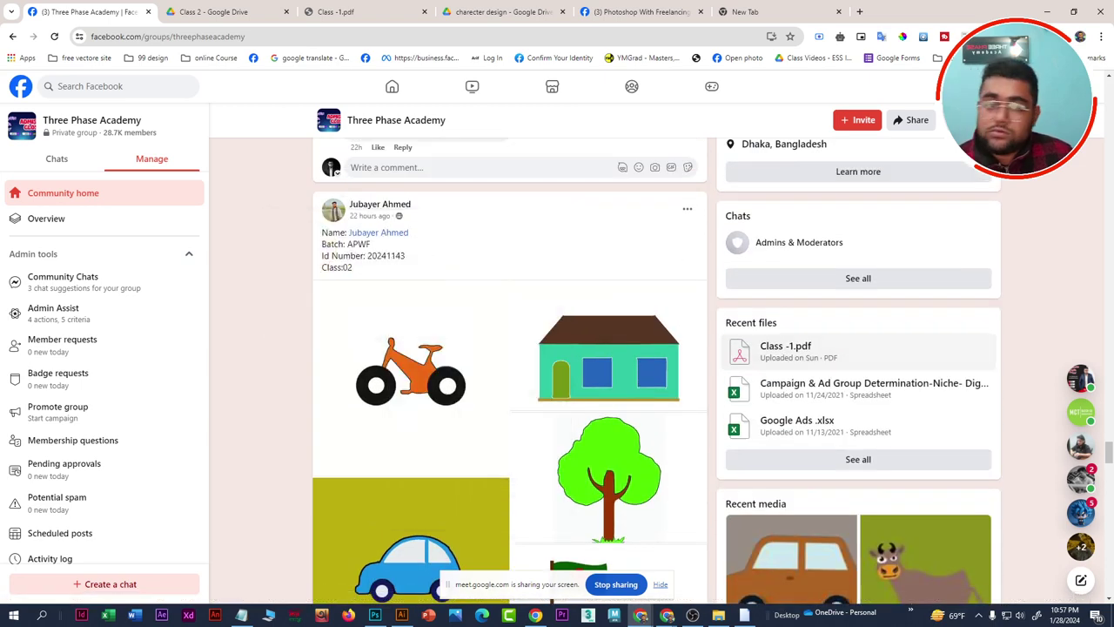
key("alt+Tab")
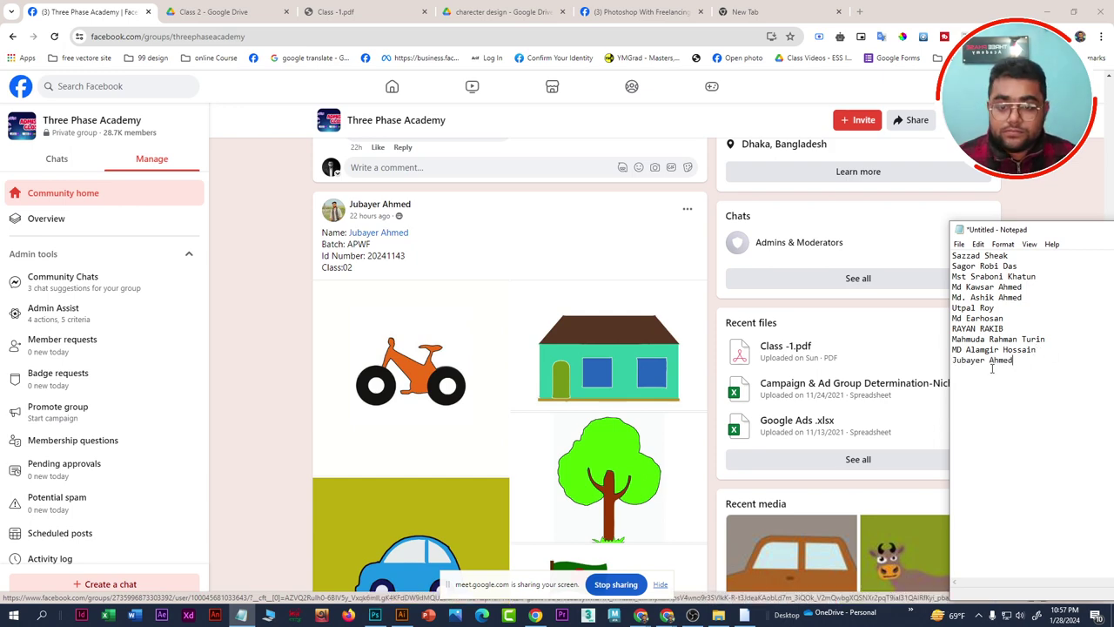
Scroll to the next post with flag, house, sun, tree and green car drawings
scroll(530, 375, "down", 3)
scroll(530, 376, "down", 6)
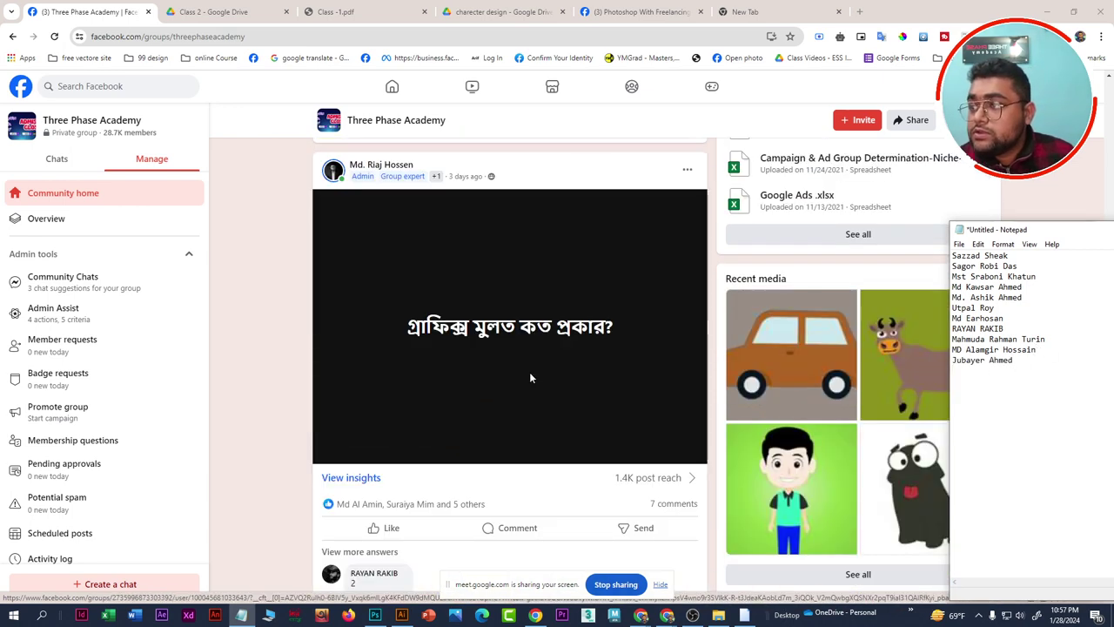
scroll(531, 374, "down", 2)
scroll(533, 372, "down", 3)
scroll(534, 371, "down", 1)
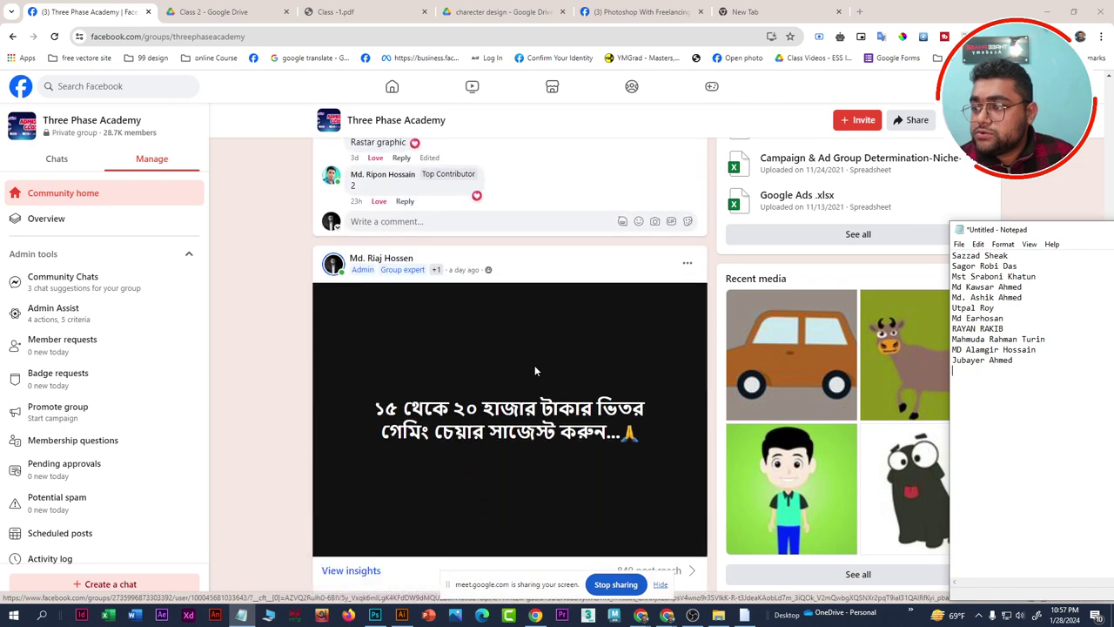
scroll(535, 369, "down", 5)
scroll(536, 368, "up", 1)
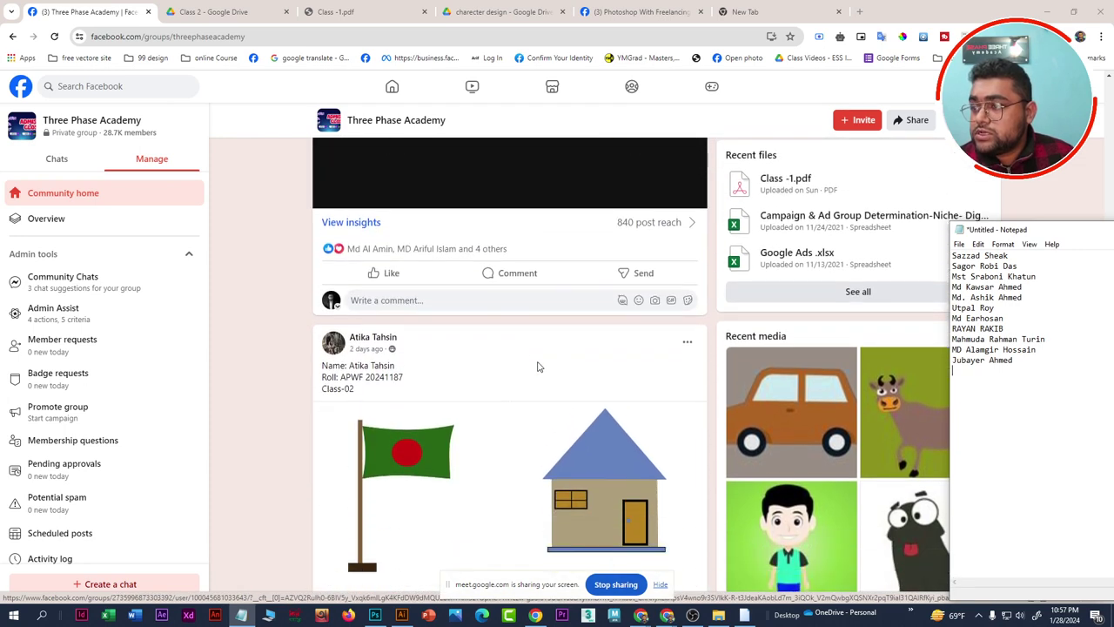
scroll(538, 366, "down", 2)
scroll(538, 366, "down", 1)
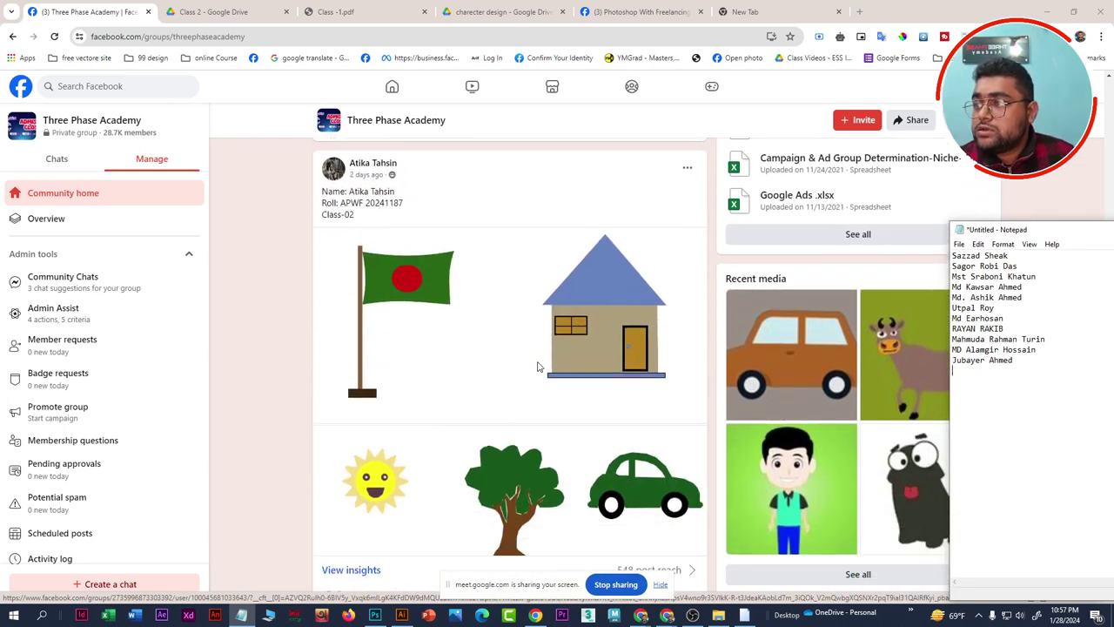
Copy the homework post author's name into the Notepad list, dismissing the RunDLL error
left_click_drag(397, 165, 349, 165)
right_click(361, 162)
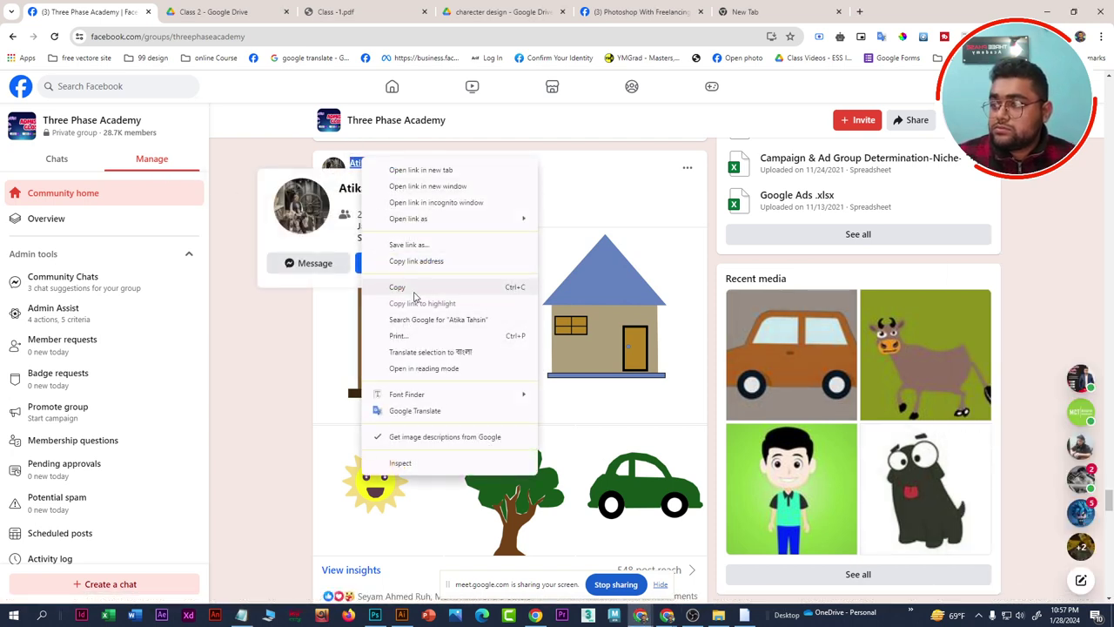
left_click(396, 287)
key("alt+Tab")
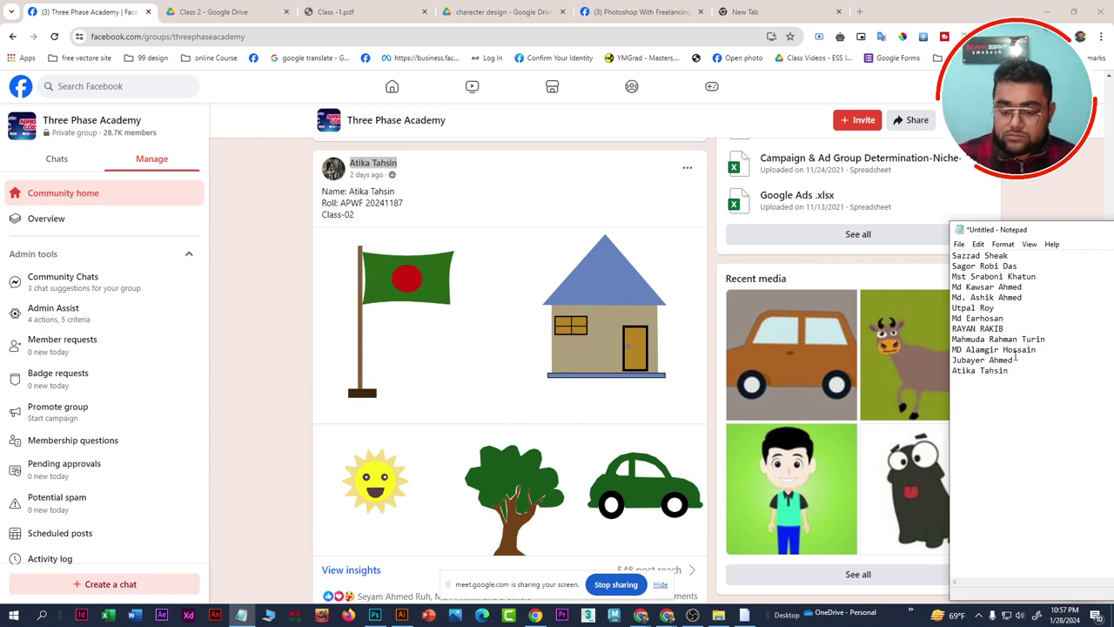
scroll(759, 338, "down", 3)
scroll(604, 324, "up", 2)
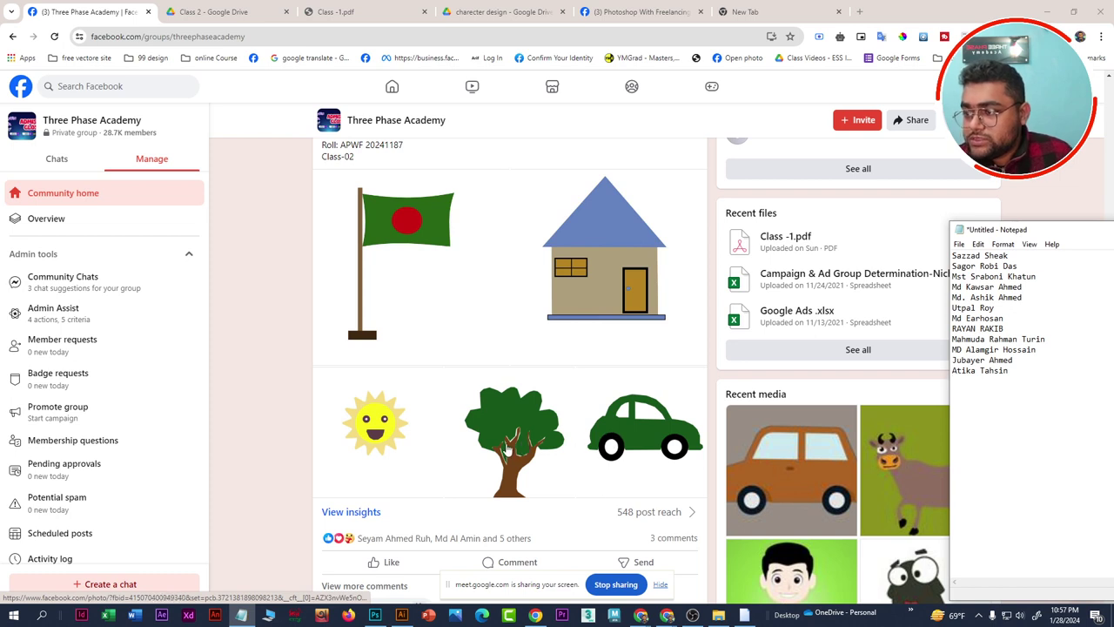
scroll(510, 448, "up", 1)
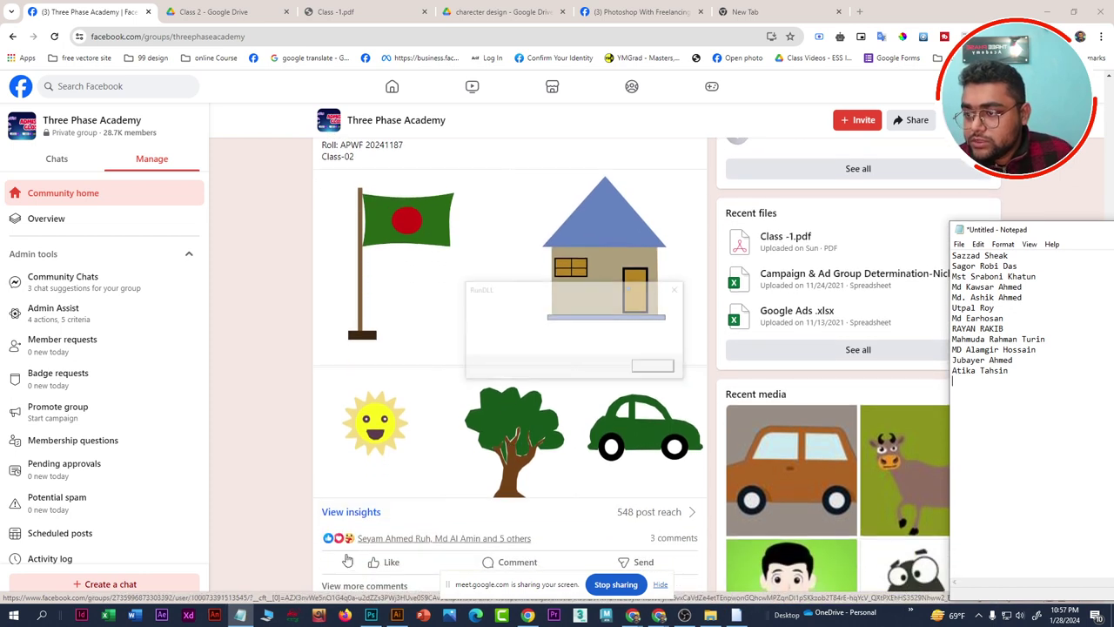
left_click(654, 368)
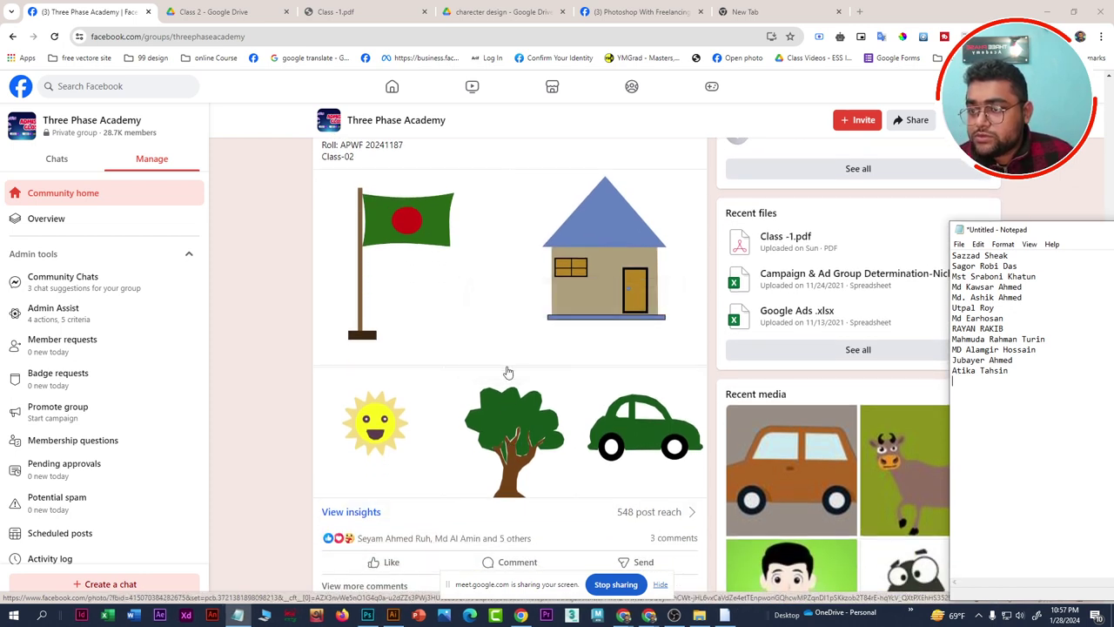
scroll(391, 374, "up", 1)
scroll(391, 377, "down", 2)
scroll(391, 377, "down", 1)
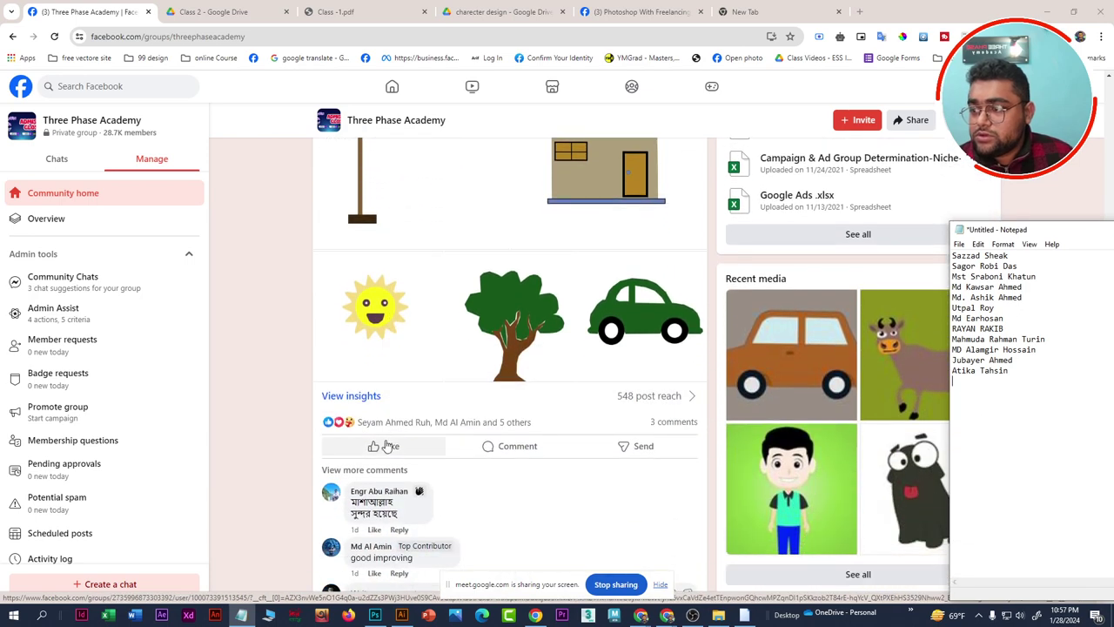
React with Love to the drawing post and scroll down to the admin's red announcement post
mouse_move(384, 446)
left_click(363, 422)
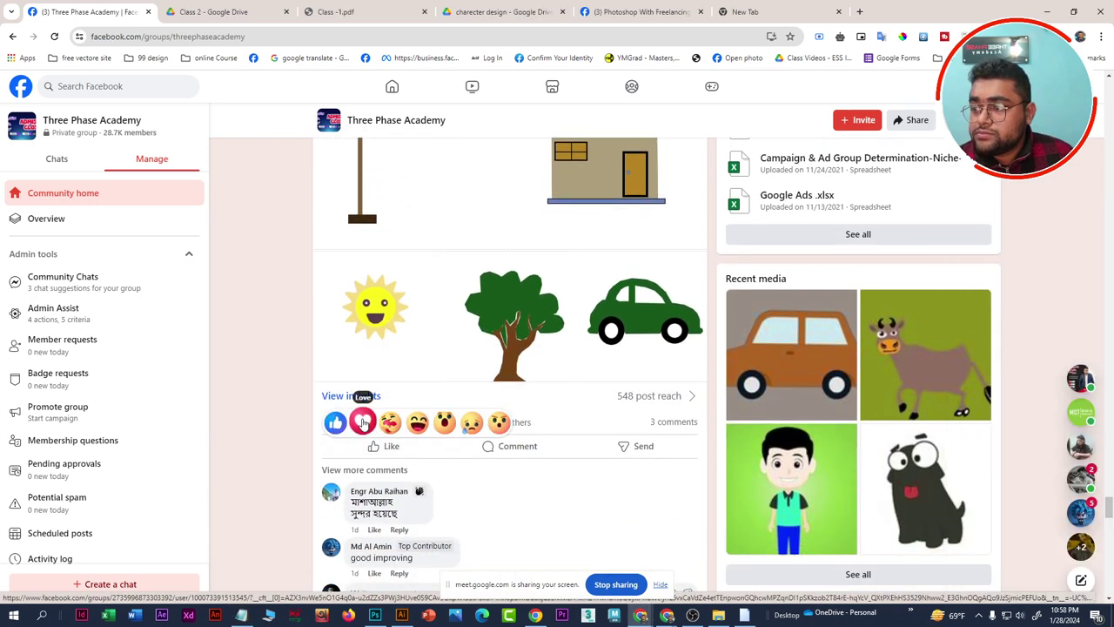
scroll(518, 400, "up", 2)
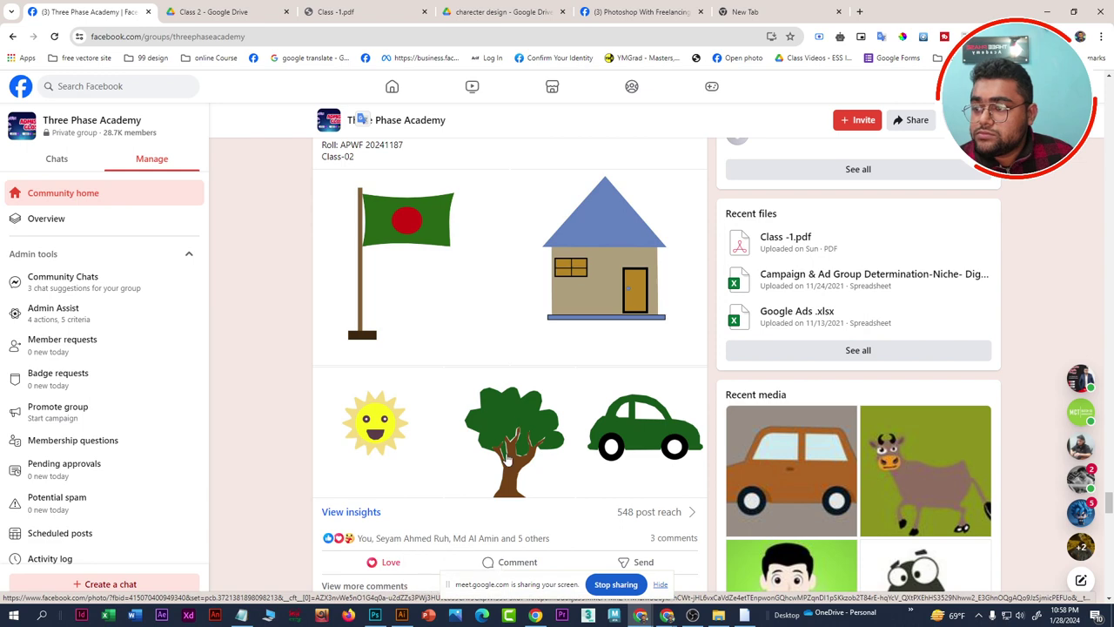
scroll(505, 460, "up", 1)
scroll(410, 409, "down", 2)
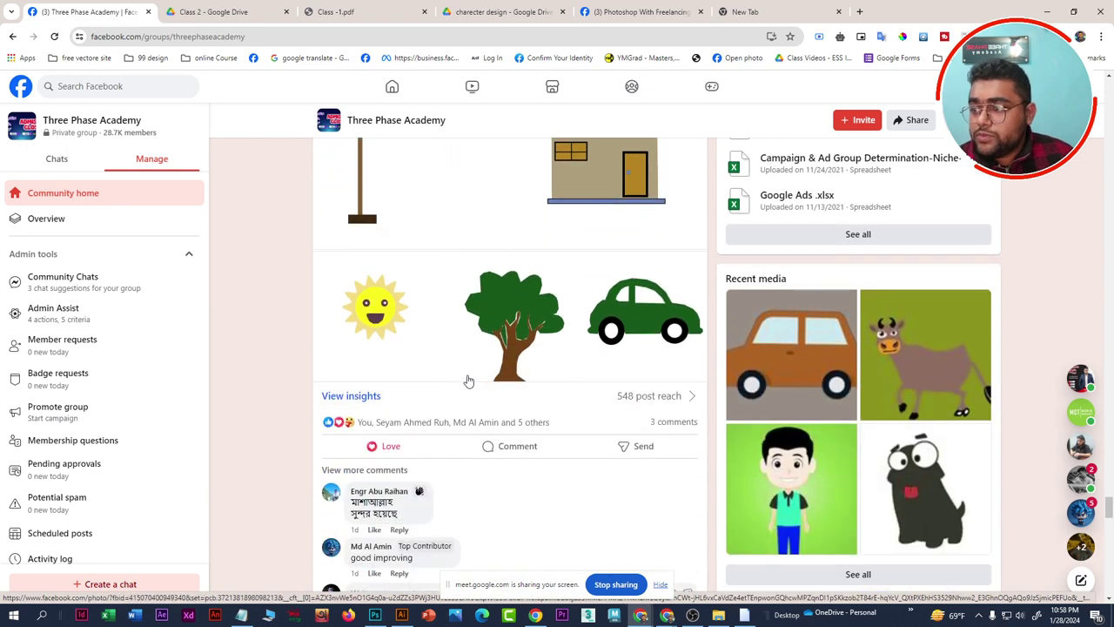
scroll(490, 373, "down", 3)
scroll(490, 372, "down", 3)
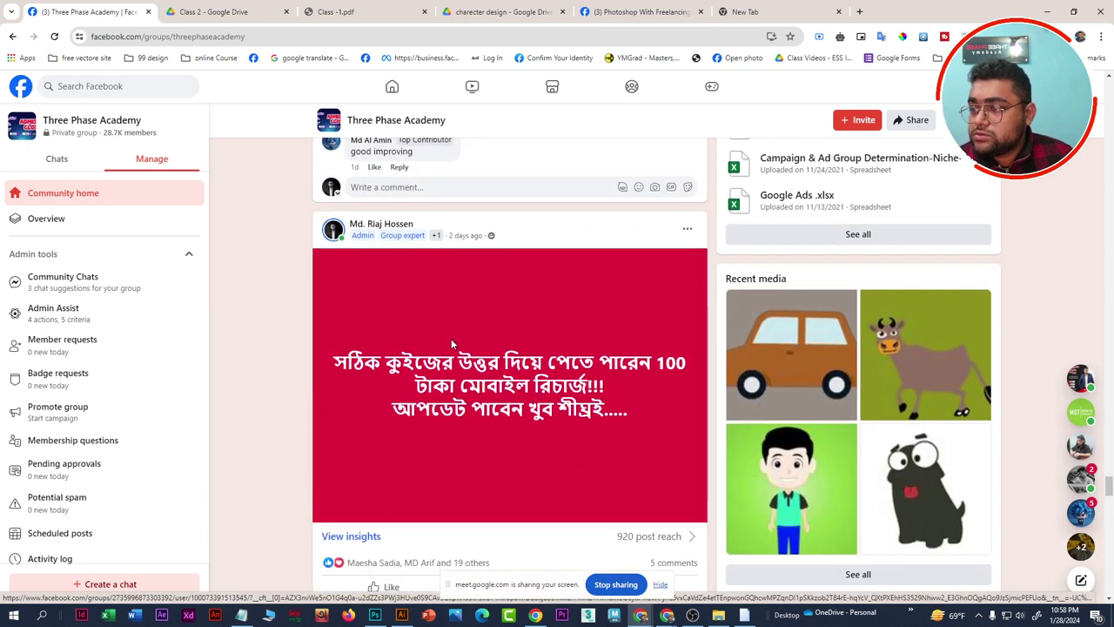
scroll(451, 344, "down", 2)
scroll(451, 341, "down", 4)
scroll(451, 342, "down", 4)
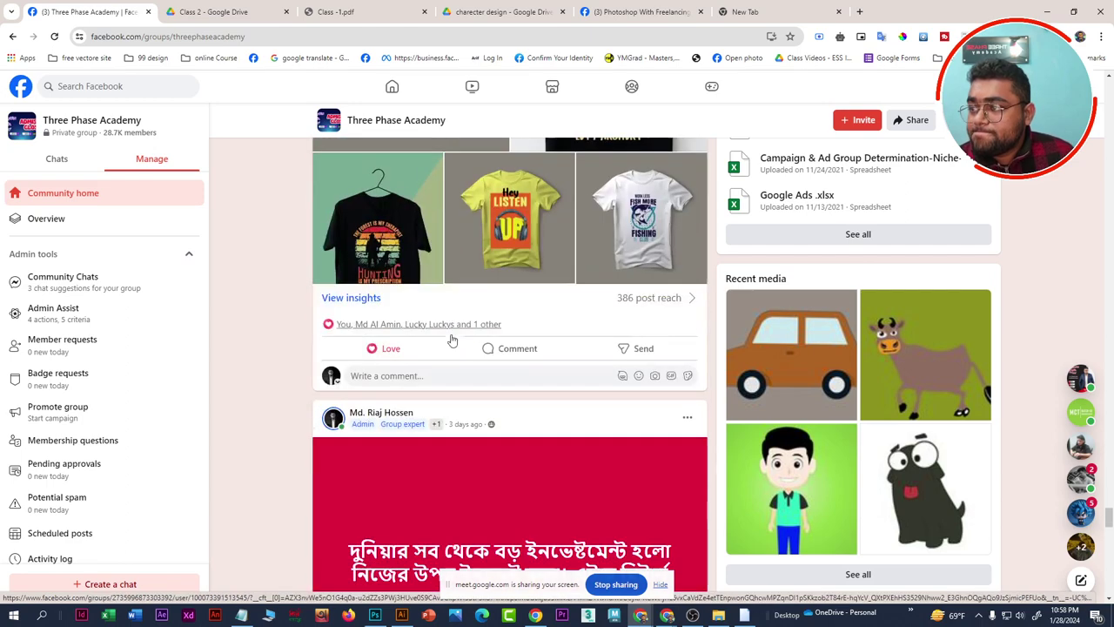
scroll(451, 340, "up", 3)
scroll(451, 339, "down", 4)
scroll(451, 339, "up", 2)
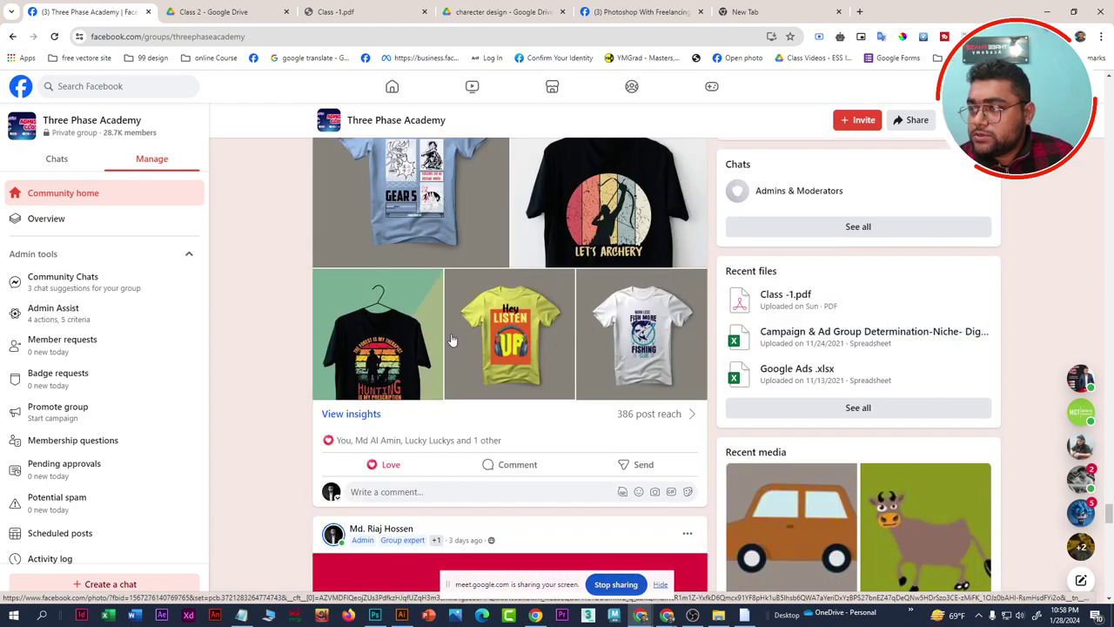
scroll(451, 339, "down", 2)
scroll(451, 340, "down", 2)
scroll(451, 337, "down", 1)
scroll(450, 335, "down", 1)
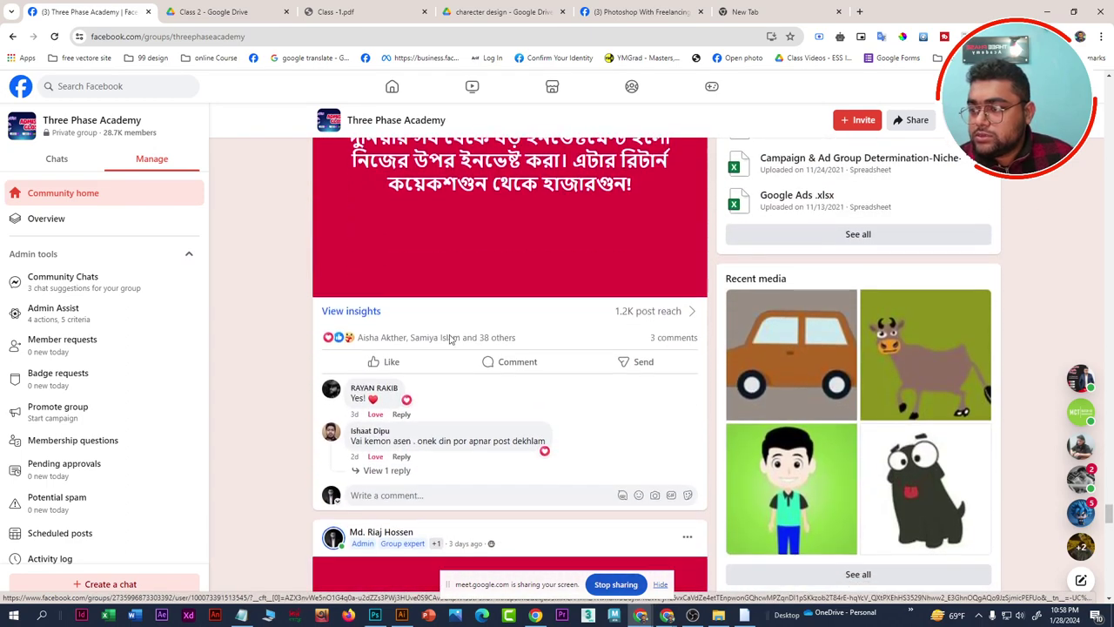
scroll(449, 338, "down", 4)
scroll(449, 341, "down", 1)
scroll(448, 339, "down", 4)
scroll(447, 338, "up", 1)
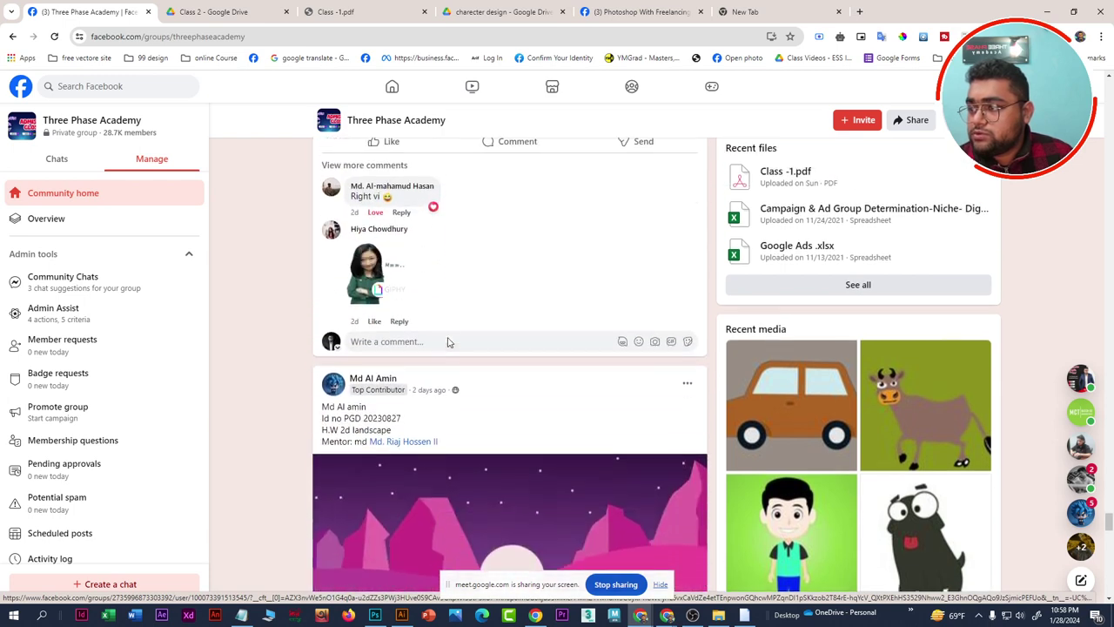
scroll(446, 338, "down", 1)
scroll(465, 355, "down", 1)
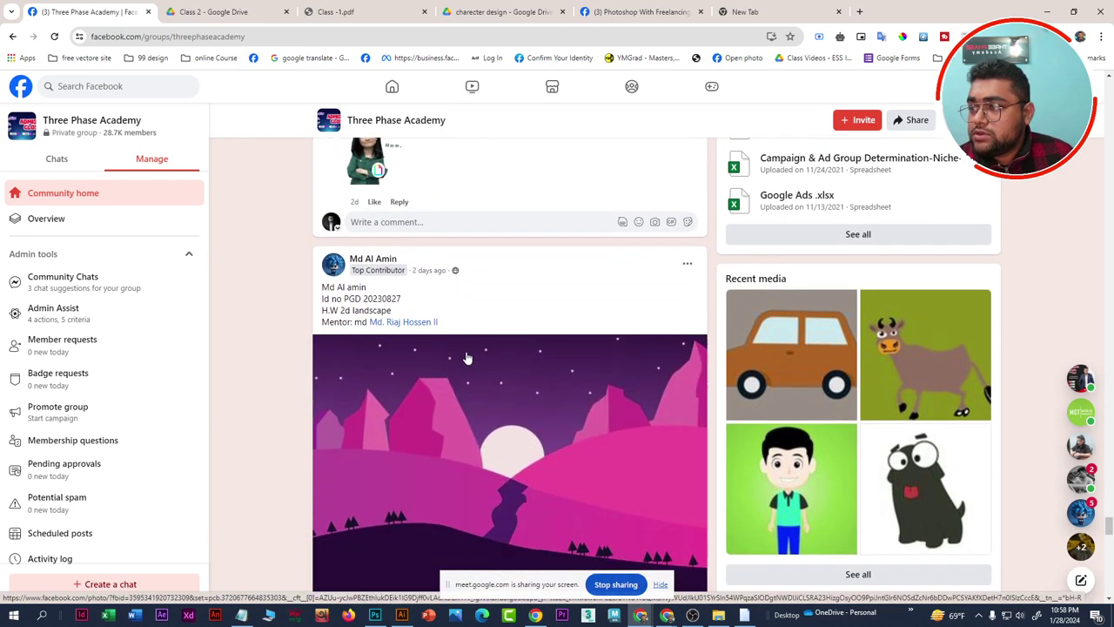
scroll(467, 359, "down", 3)
scroll(467, 357, "down", 2)
scroll(468, 353, "down", 1)
scroll(467, 352, "down", 1)
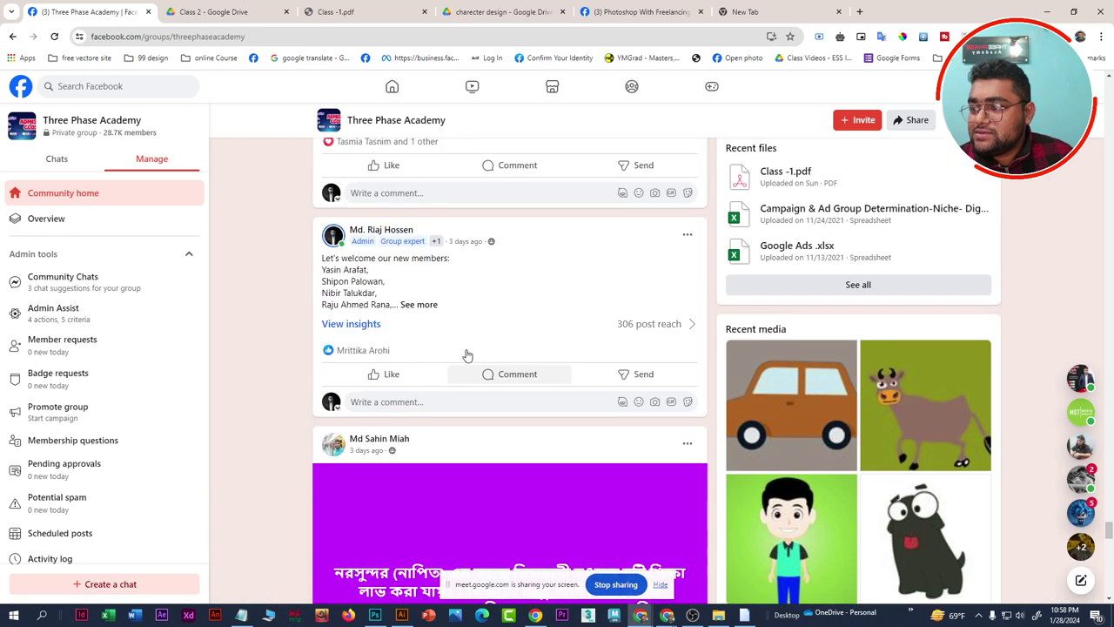
scroll(466, 350, "down", 1)
scroll(467, 350, "up", 1)
scroll(455, 368, "up", 4)
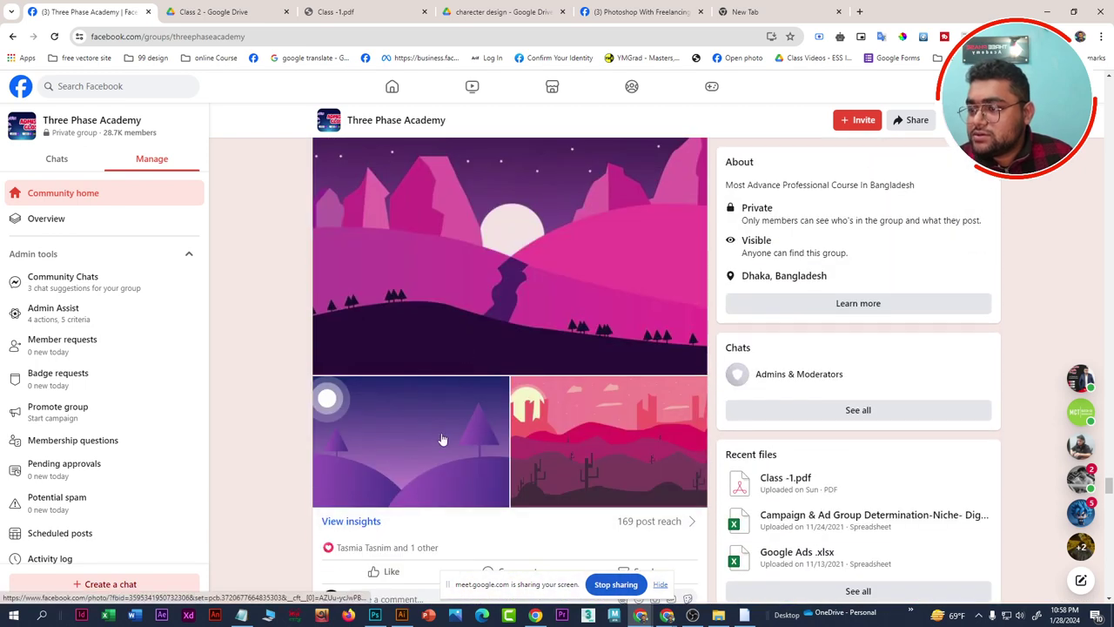
scroll(448, 426, "up", 4)
scroll(457, 414, "up", 1)
scroll(457, 413, "down", 8)
scroll(457, 413, "up", 1)
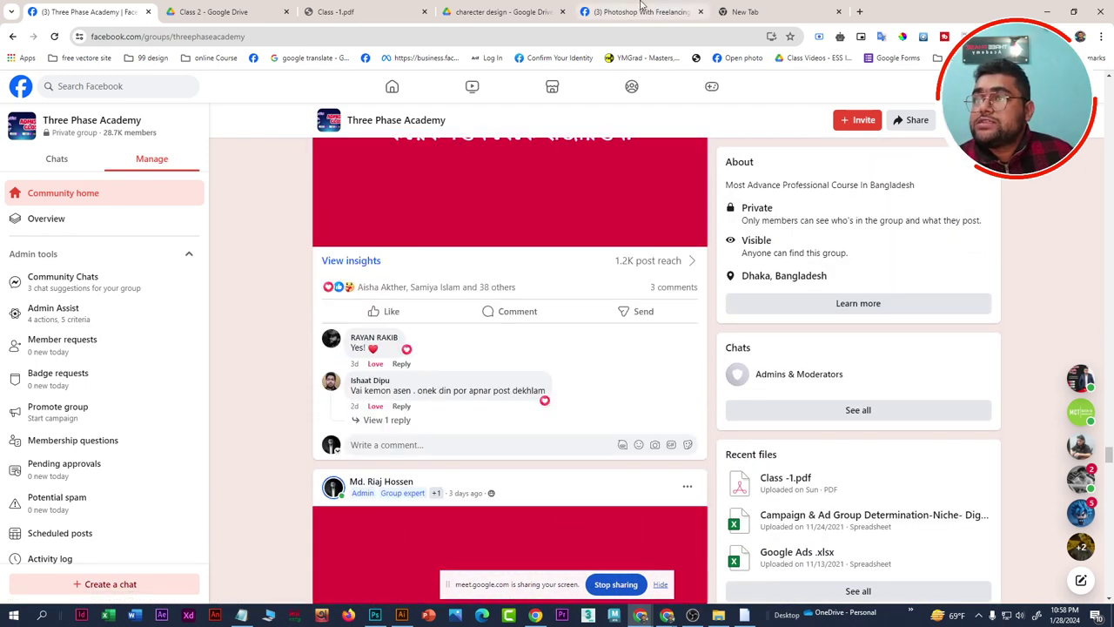
Go to the Photoshop With Freelancing group's community home and open its Class 2 Google Drive link
left_click(641, 12)
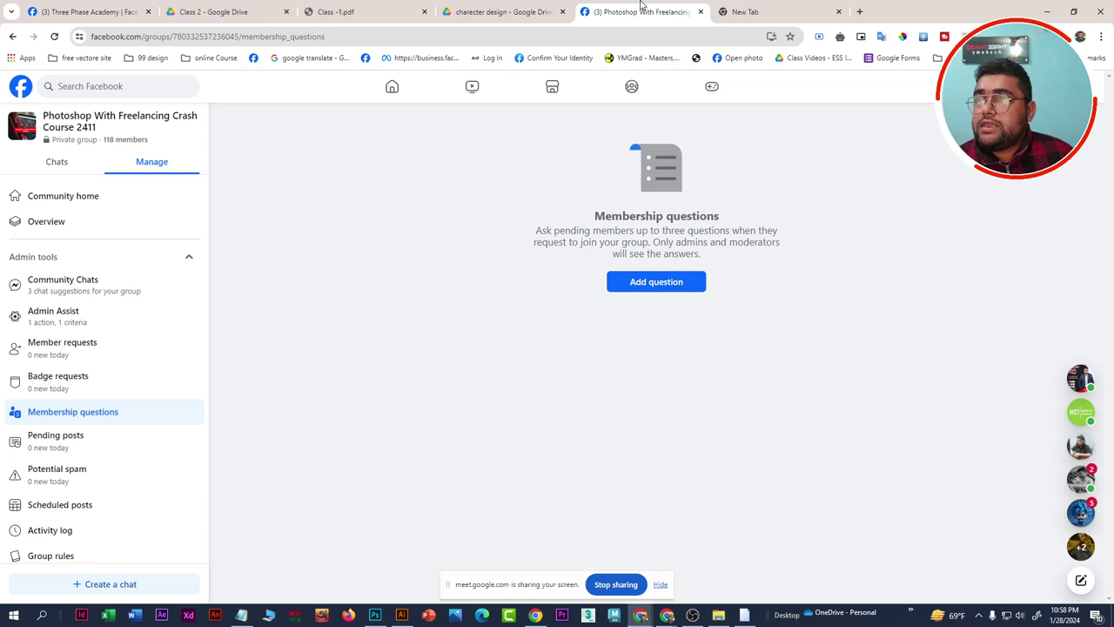
left_click(138, 204)
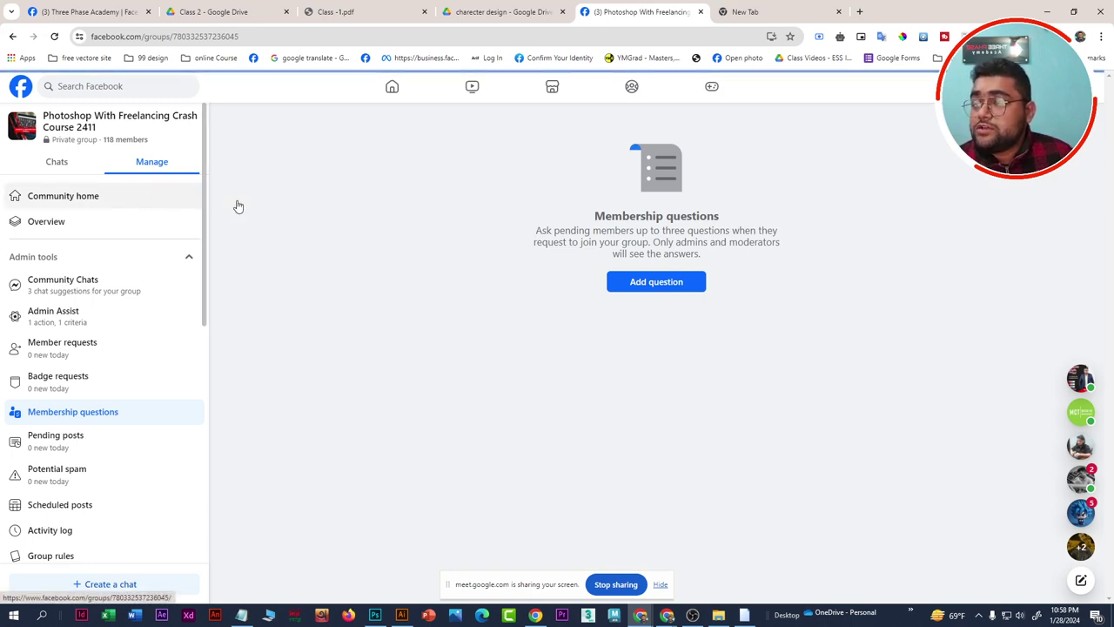
scroll(399, 387, "down", 3)
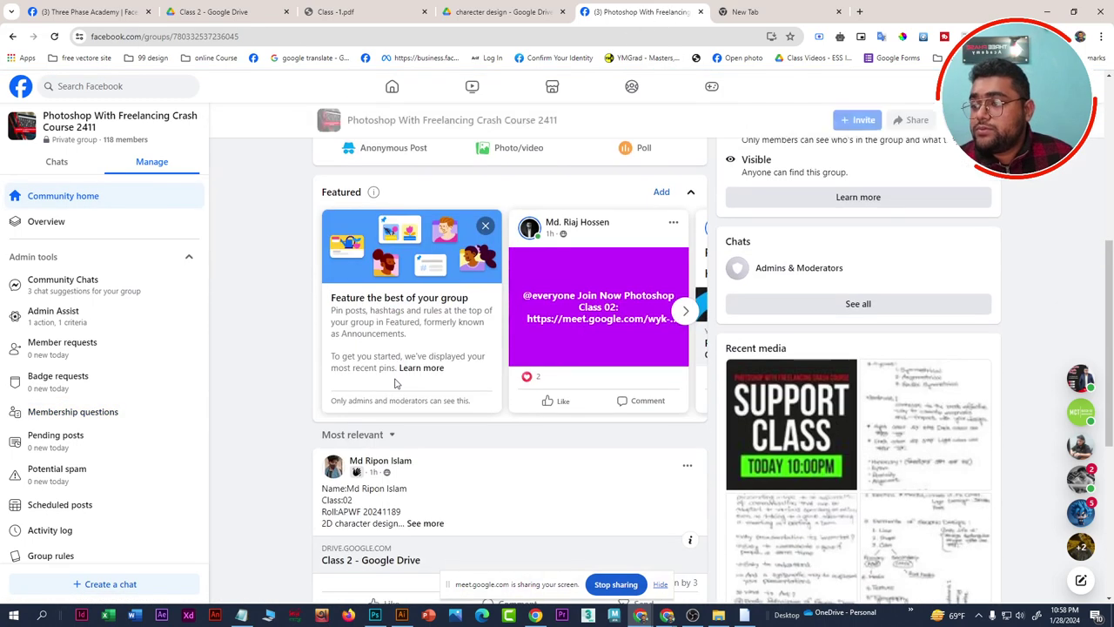
scroll(452, 425, "down", 1)
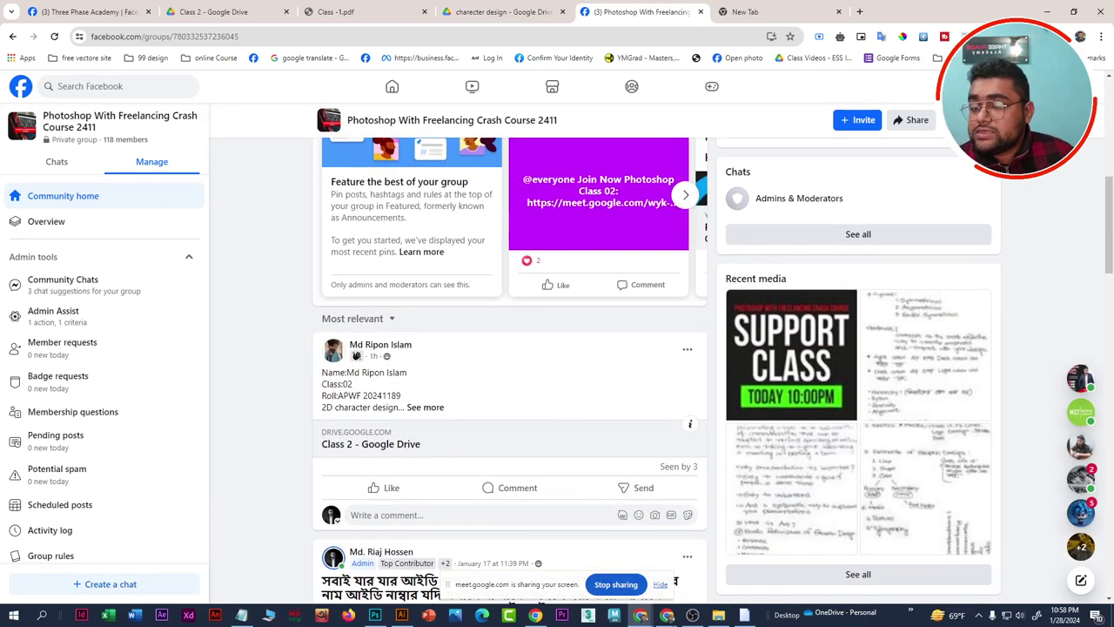
key("alt+Tab")
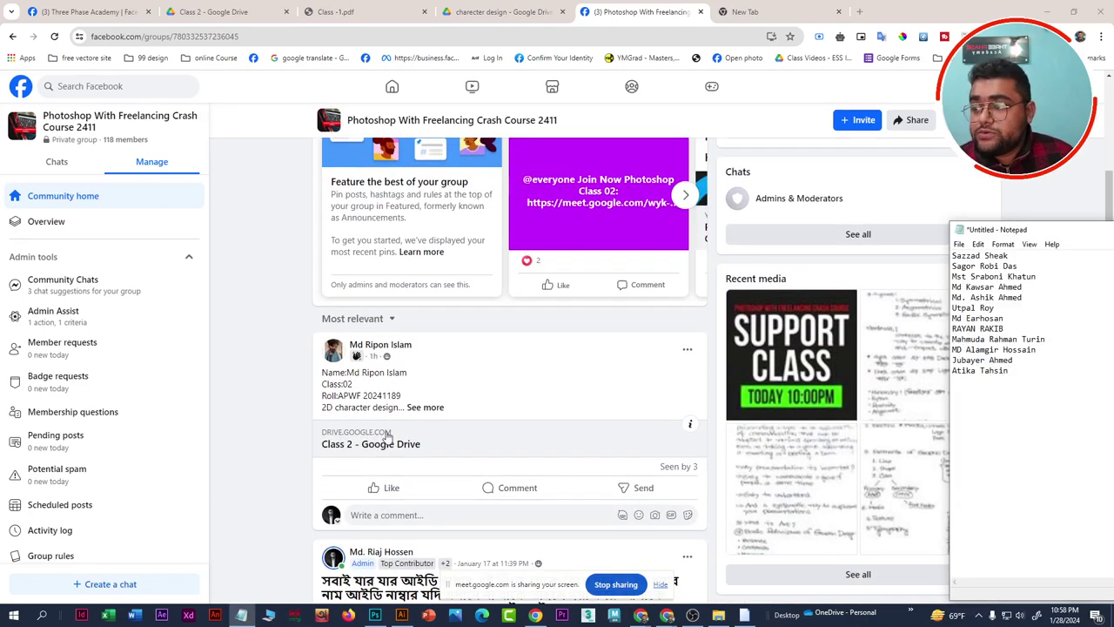
left_click(405, 434)
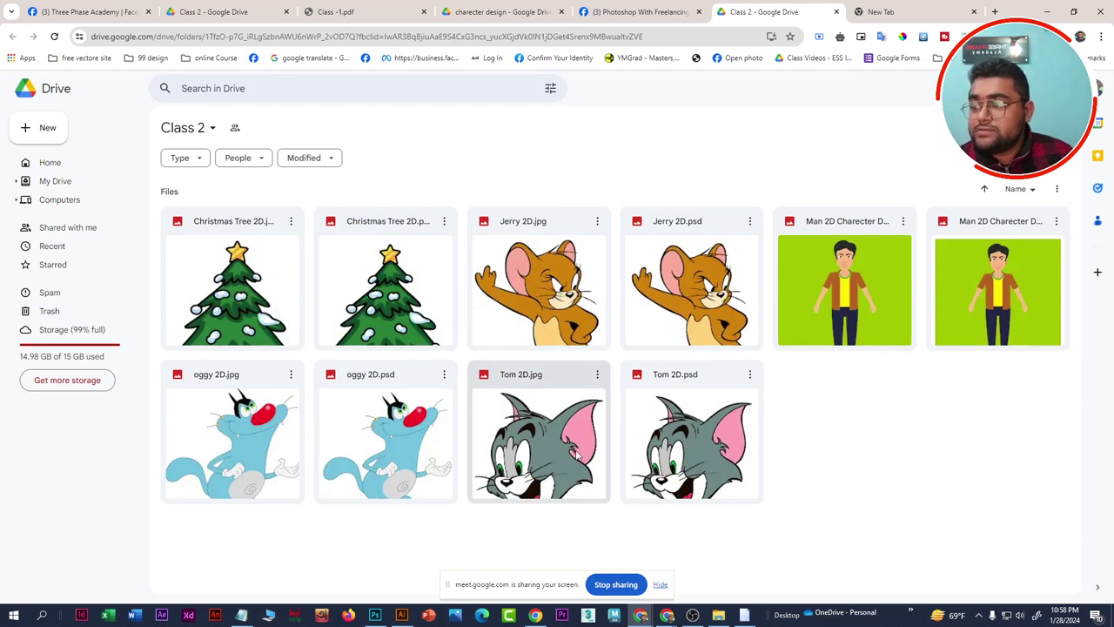
Preview Man 2D Charecter Design.psd and Jerry 2D.psd in the Class 2 Drive folder
double_click(995, 285)
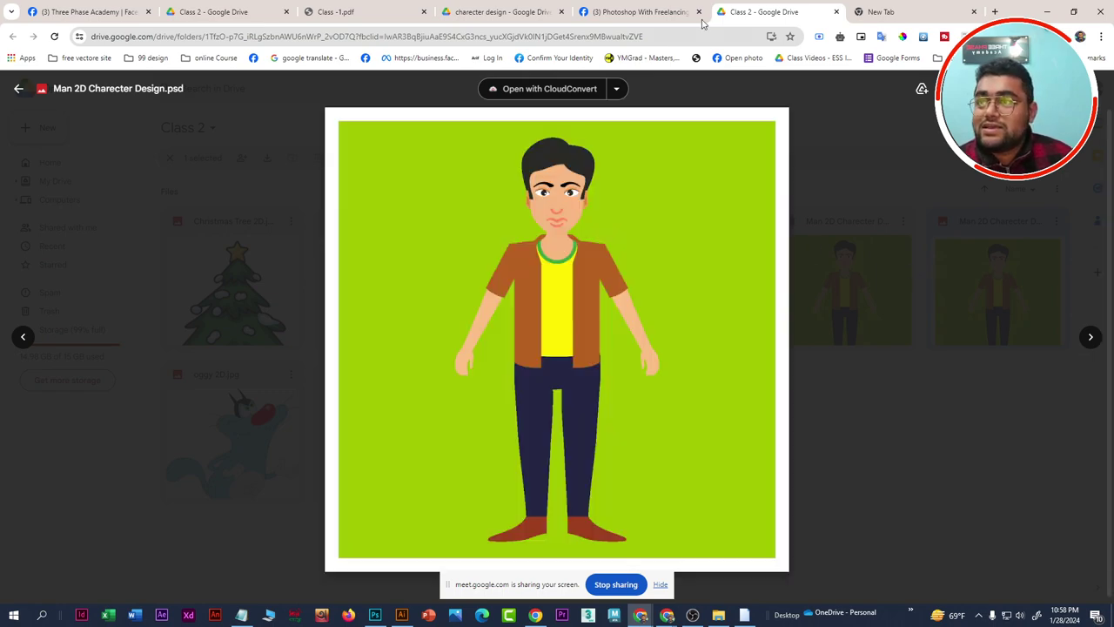
left_click(688, 16)
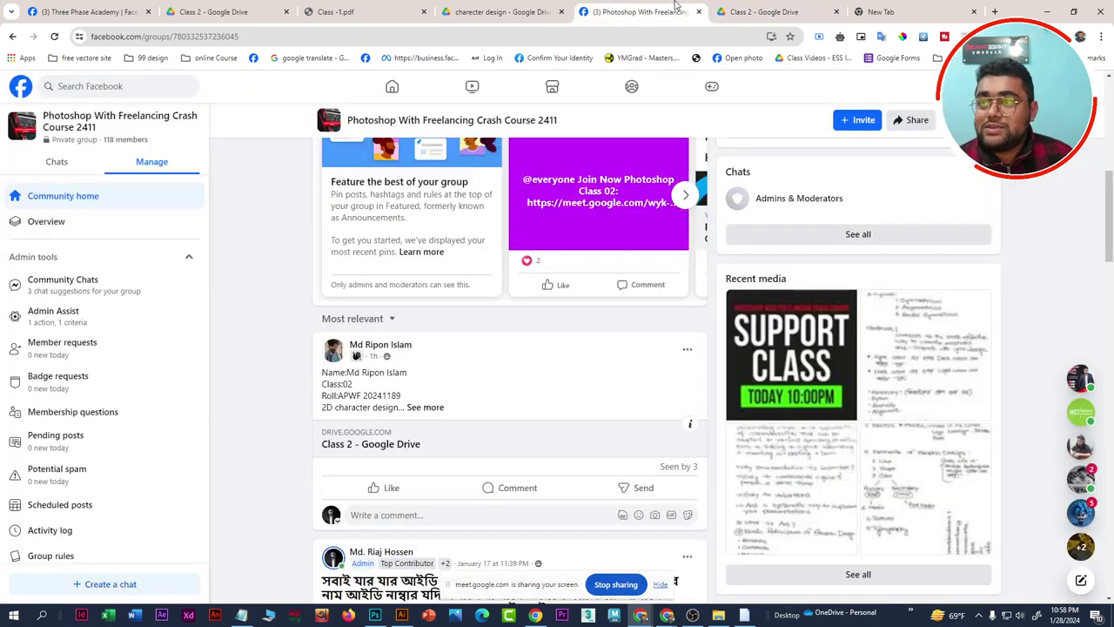
left_click(756, 9)
left_click(862, 328)
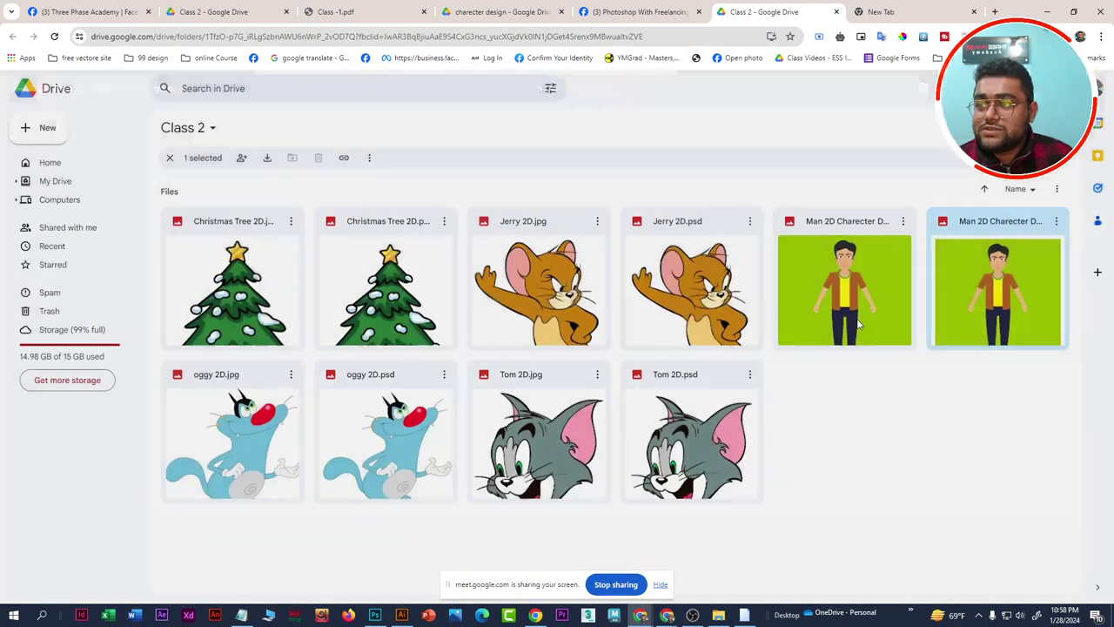
double_click(694, 292)
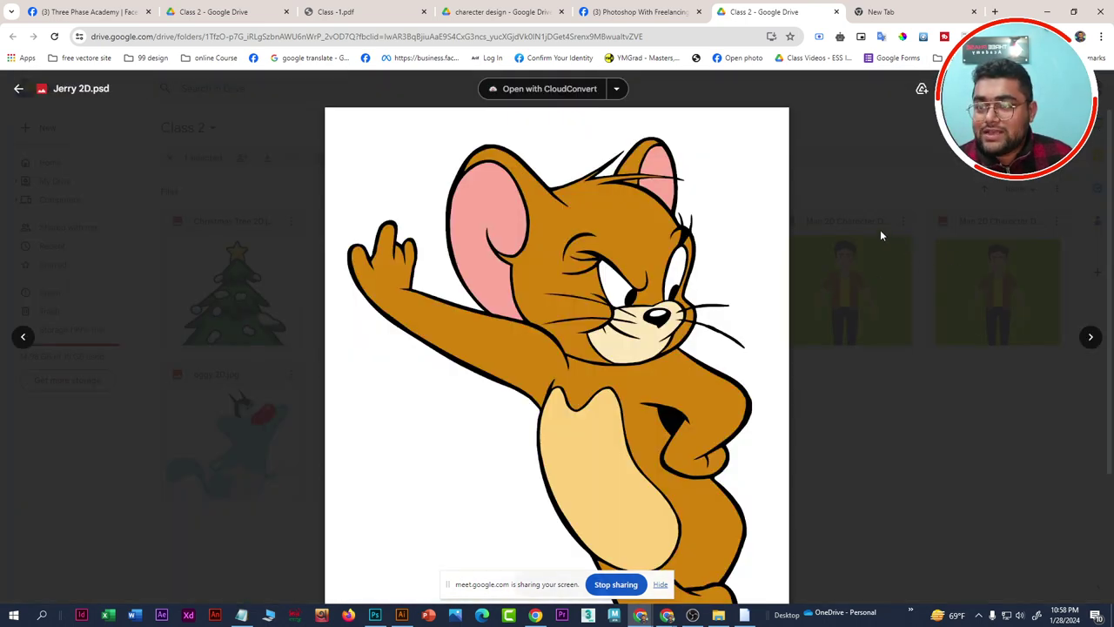
left_click(865, 182)
Preview Christmas Tree 2D.psd, Tom 2D.psd and oggy 2D.psd, then return to the Facebook group
left_click(380, 324)
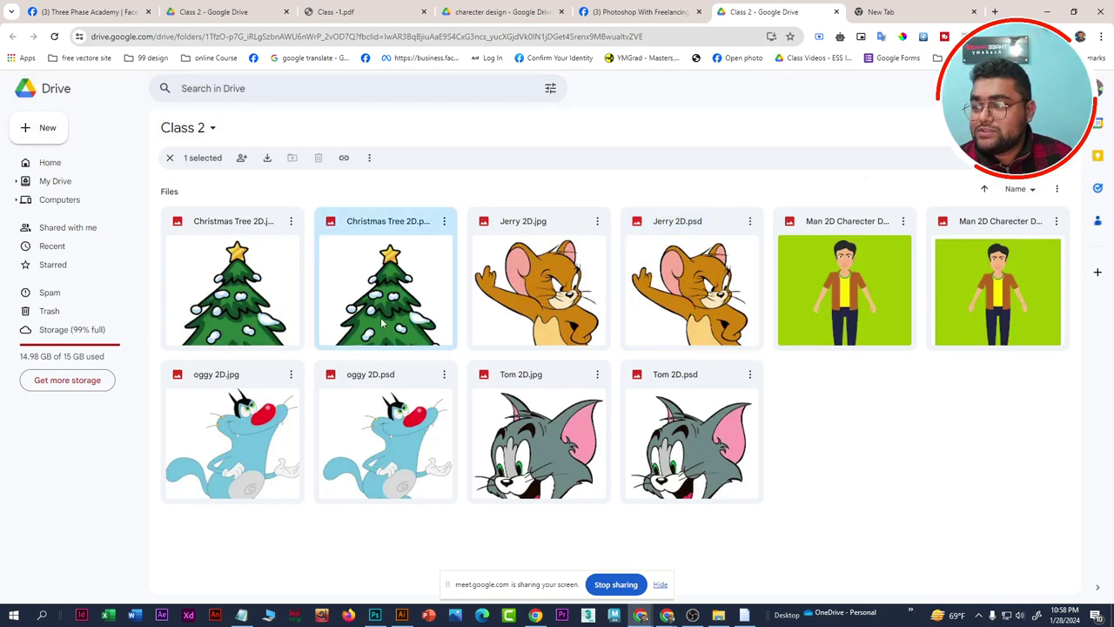
double_click(380, 323)
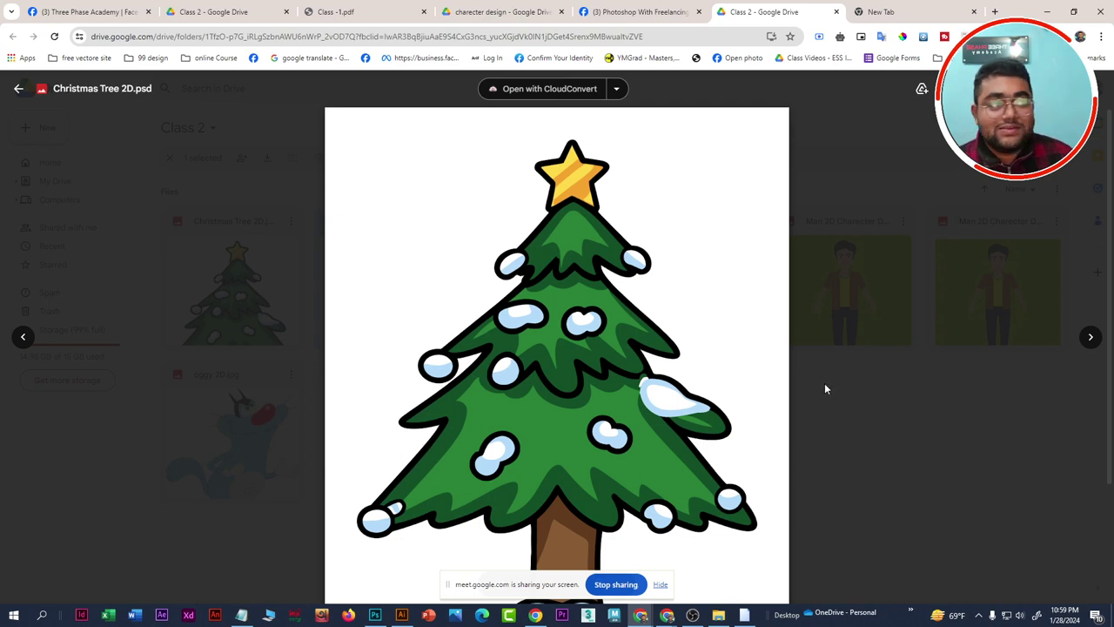
left_click(825, 388)
double_click(666, 452)
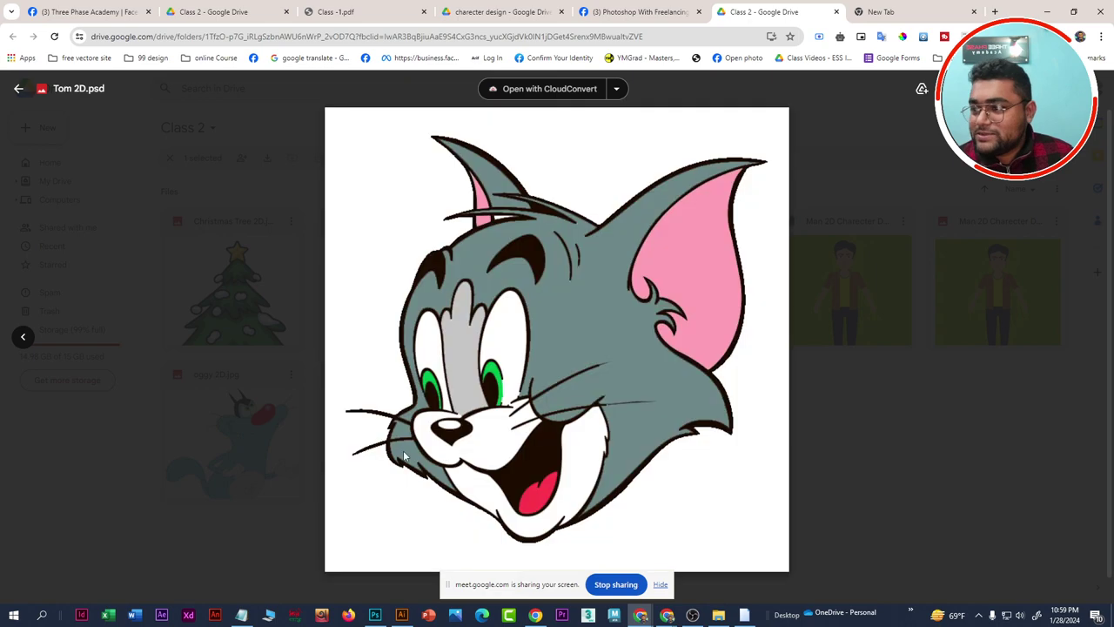
left_click(835, 402)
double_click(362, 425)
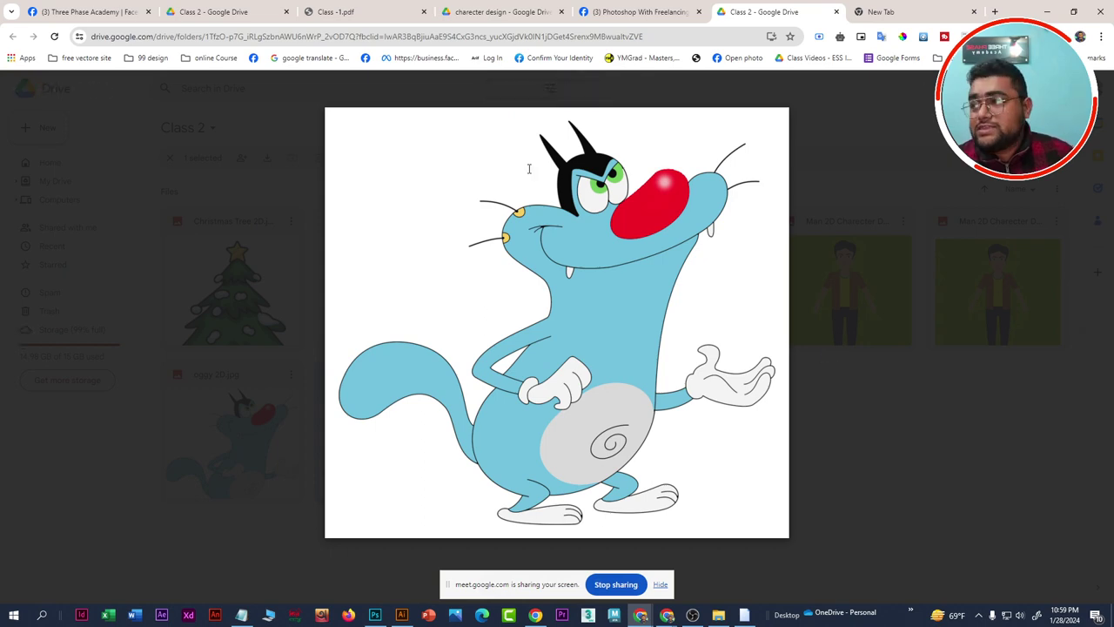
left_click(626, 10)
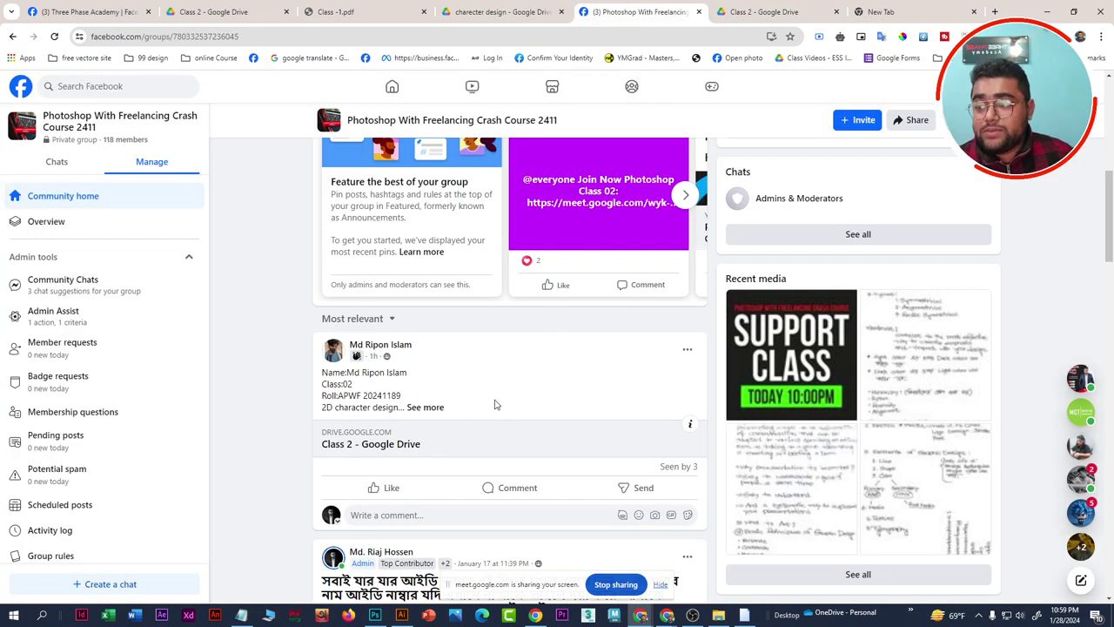
Return to the crash course group and give the Class 2 homework post a Care reaction
key("ctrl+1")
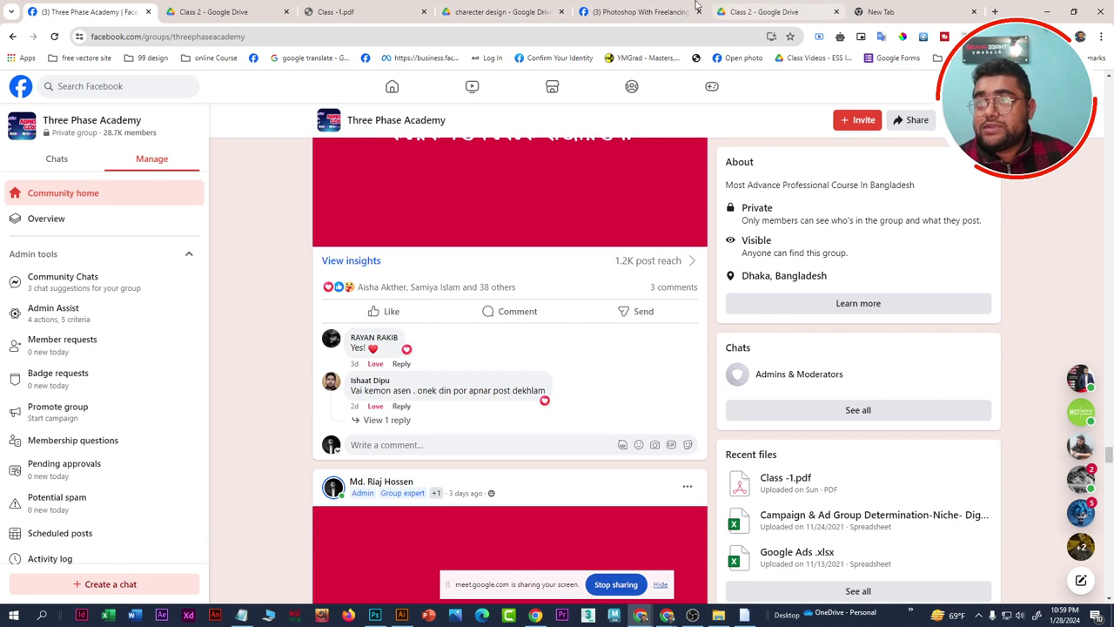
left_click(644, 11)
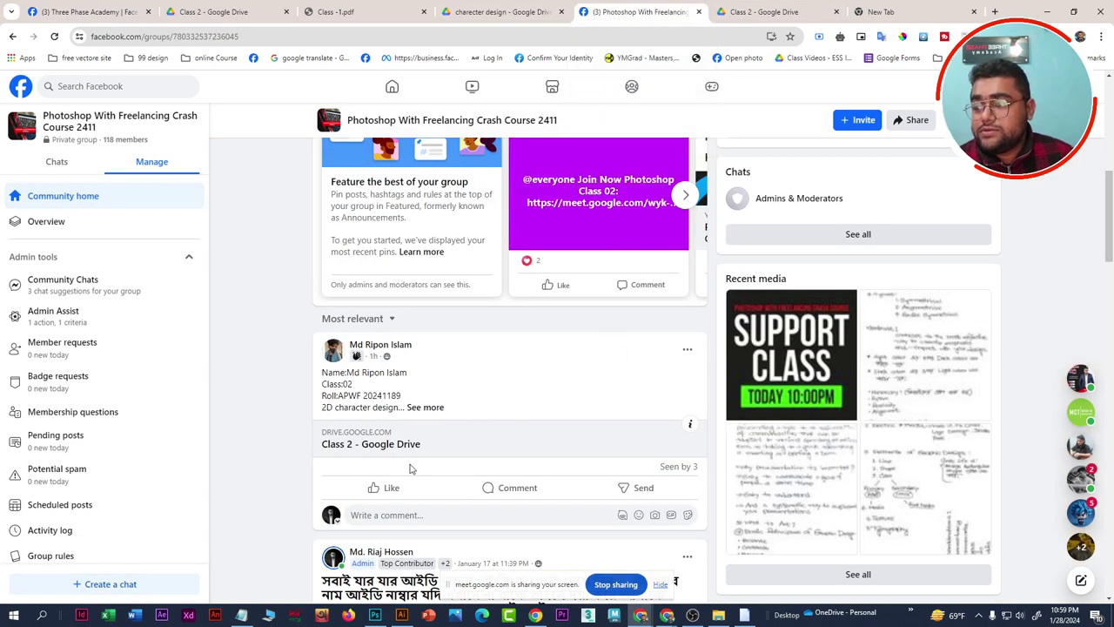
mouse_move(384, 486)
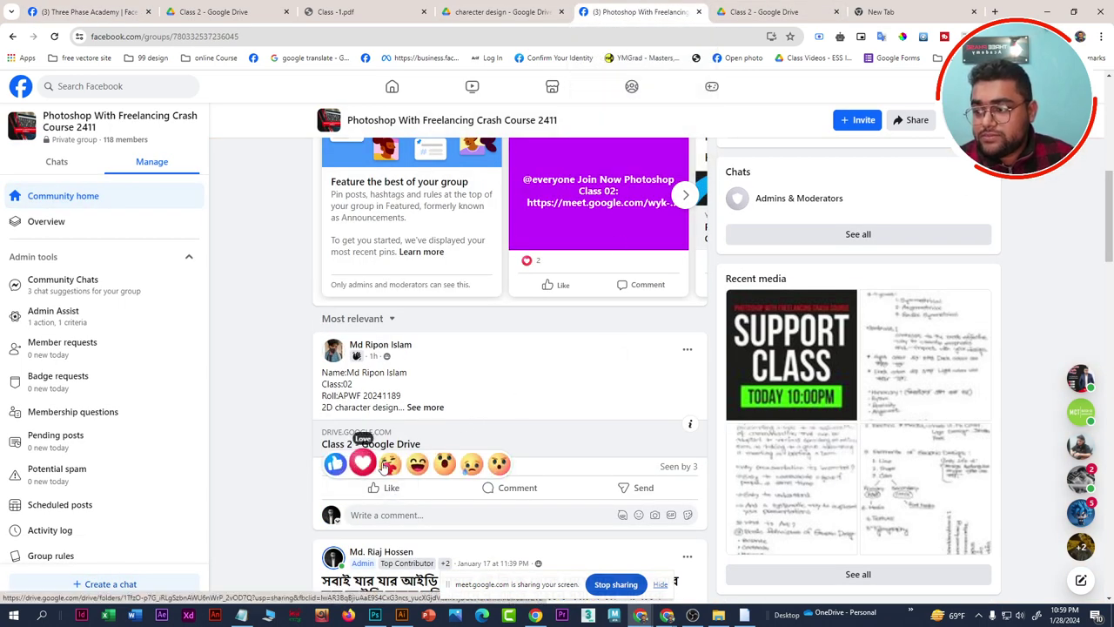
left_click(389, 464)
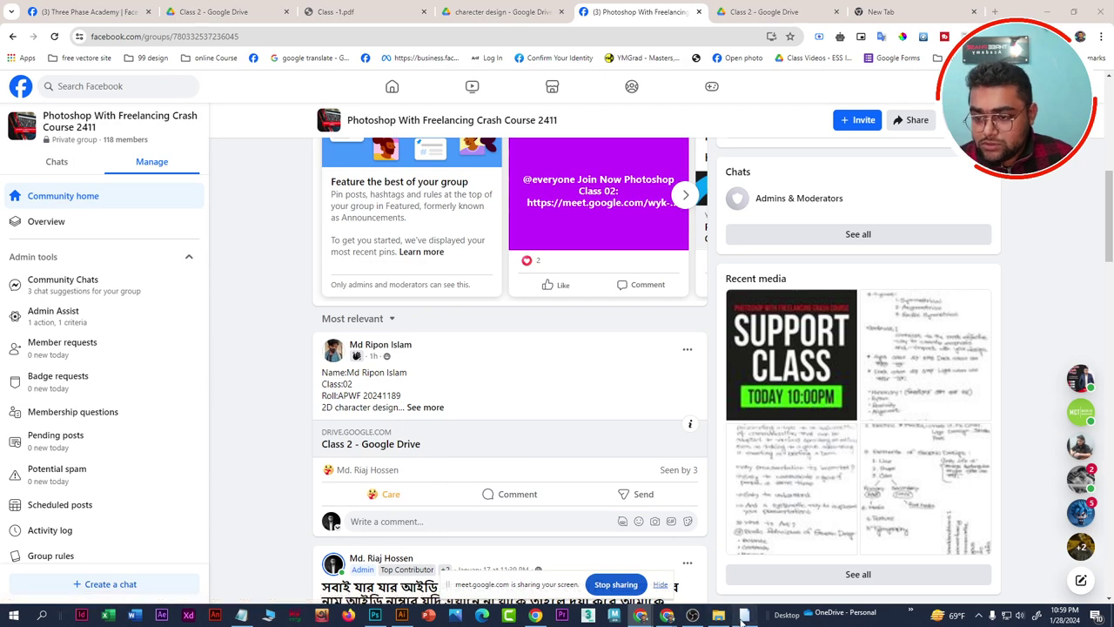
Copy the post author's name and paste it as the last line of the Notepad list
left_click(660, 360)
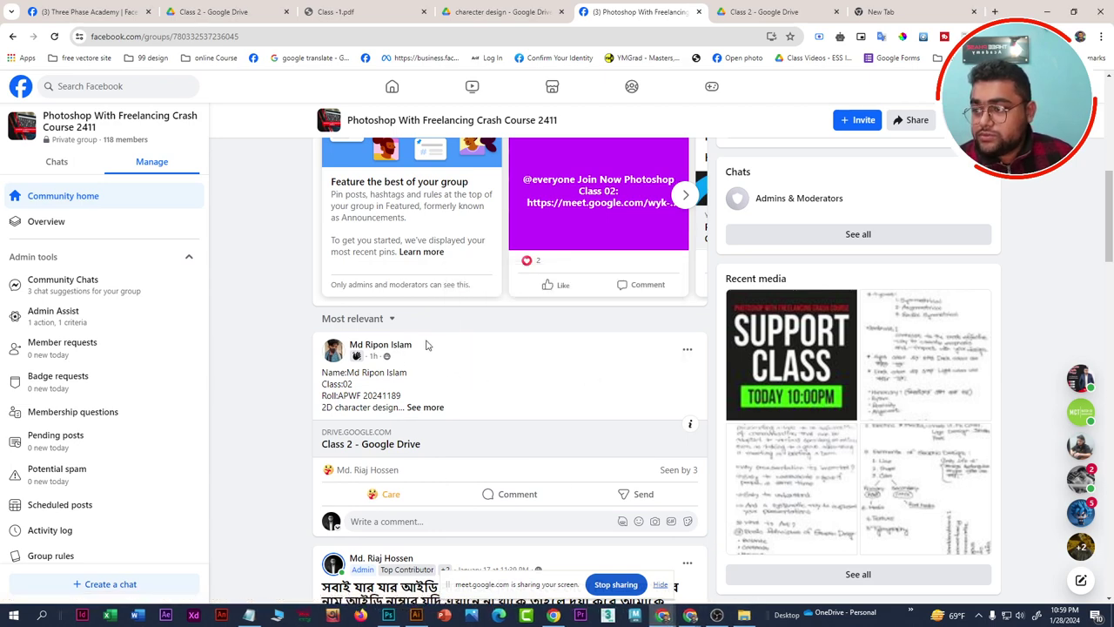
left_click_drag(426, 343, 364, 344)
right_click(374, 347)
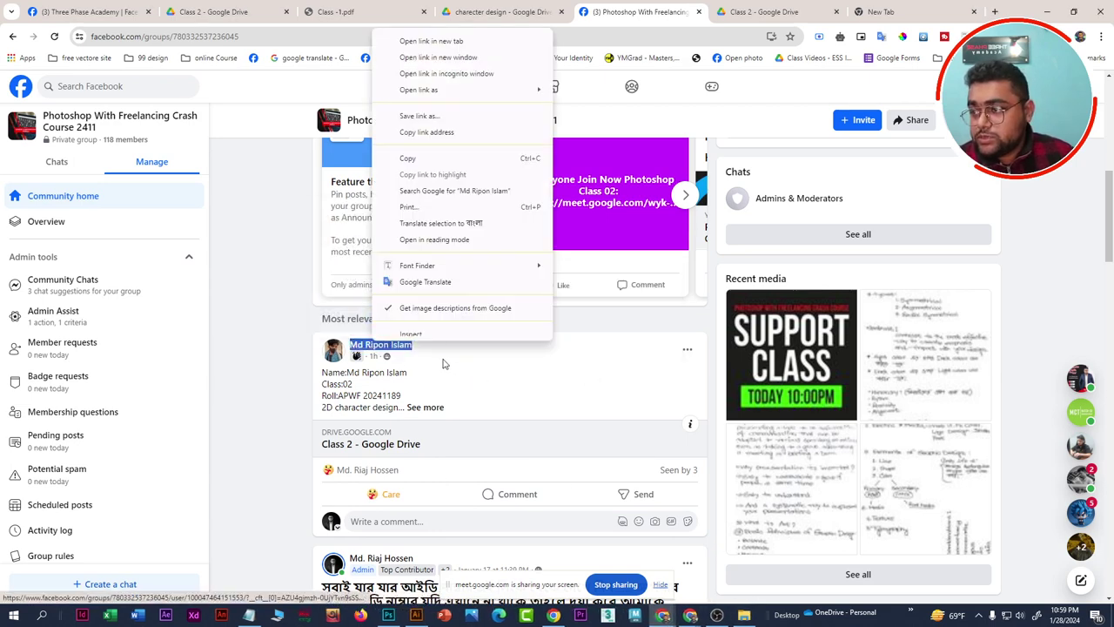
left_click(426, 171)
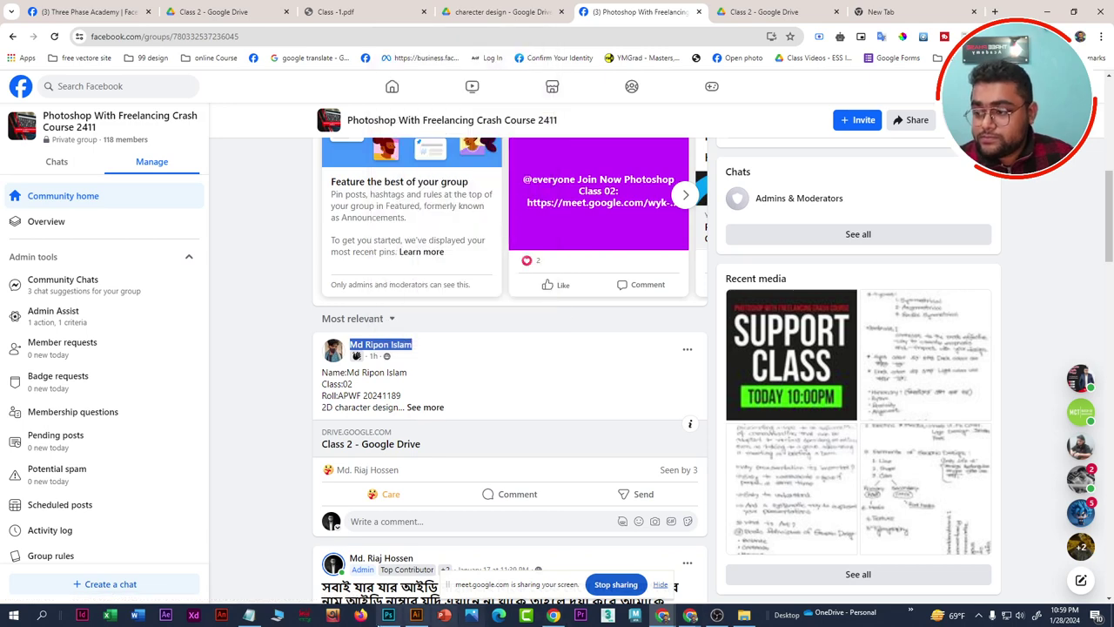
left_click(252, 617)
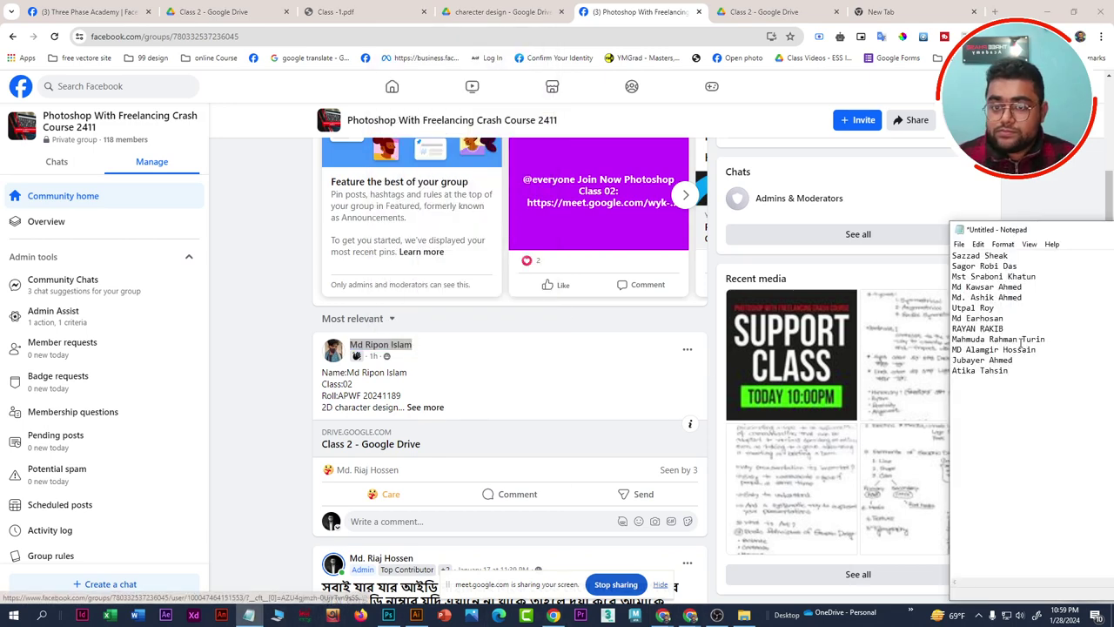
key("ctrl+v")
scroll(465, 347, "down", 3)
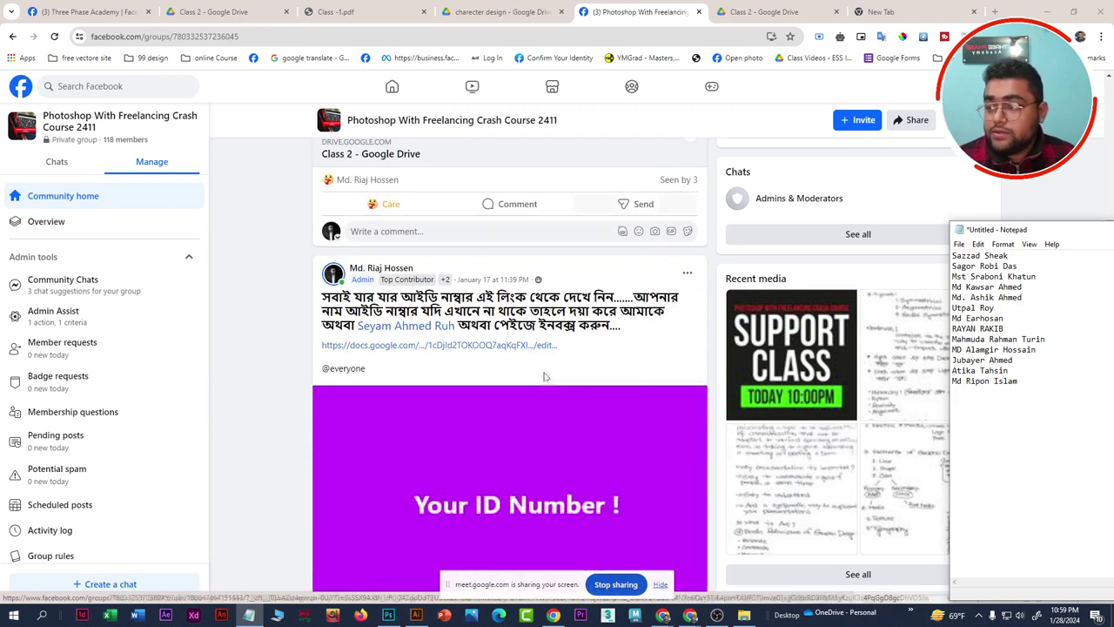
scroll(465, 347, "down", 1)
scroll(464, 347, "down", 4)
scroll(465, 348, "down", 1)
scroll(466, 344, "down", 1)
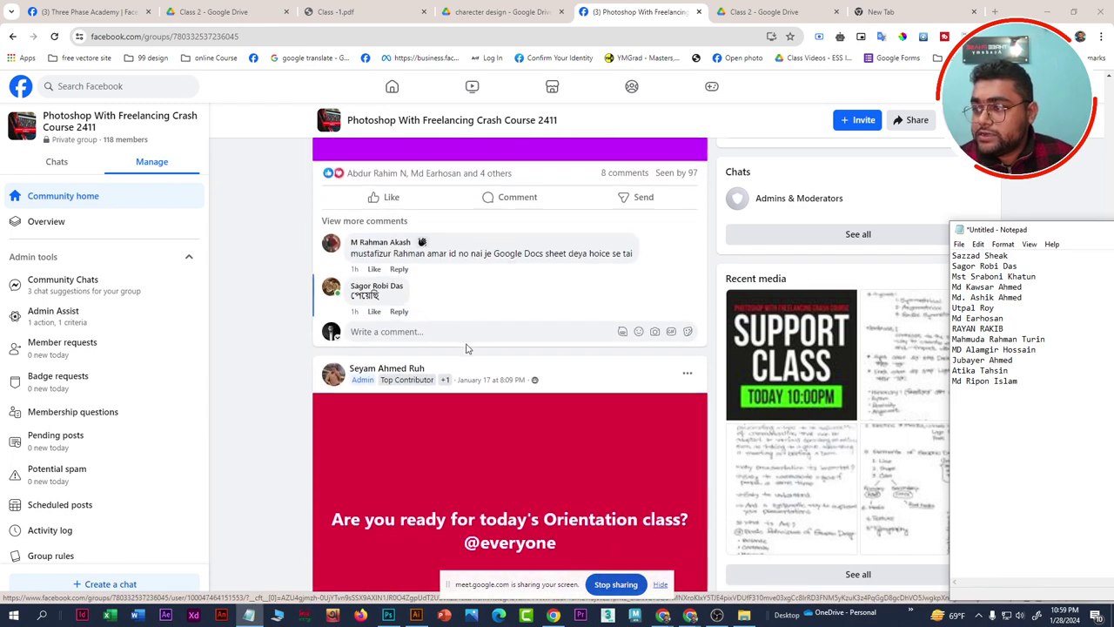
scroll(469, 342, "down", 1)
scroll(468, 342, "down", 4)
scroll(470, 339, "down", 4)
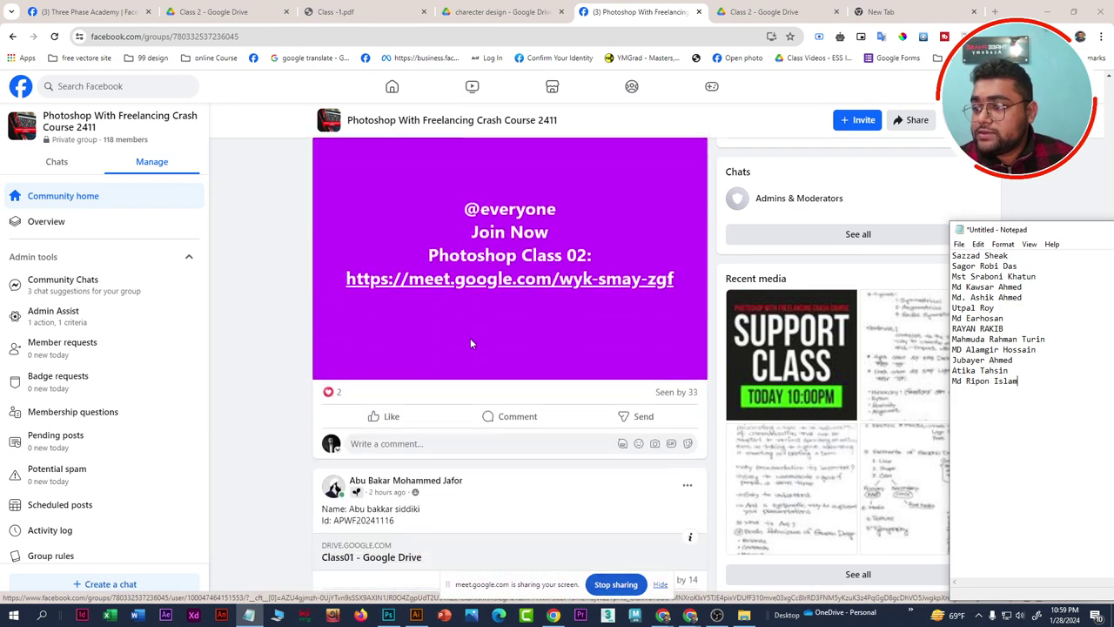
scroll(470, 339, "down", 1)
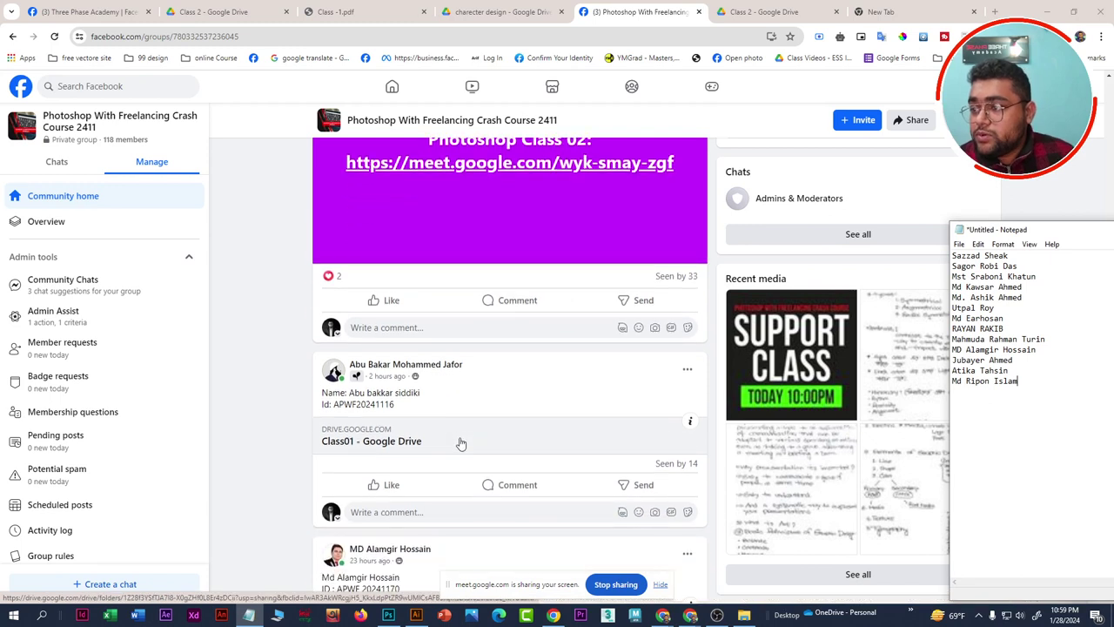
Open the post's Class01 Drive folder, browse the 13-slide class 01.pptx, and return to Facebook
left_click(454, 445)
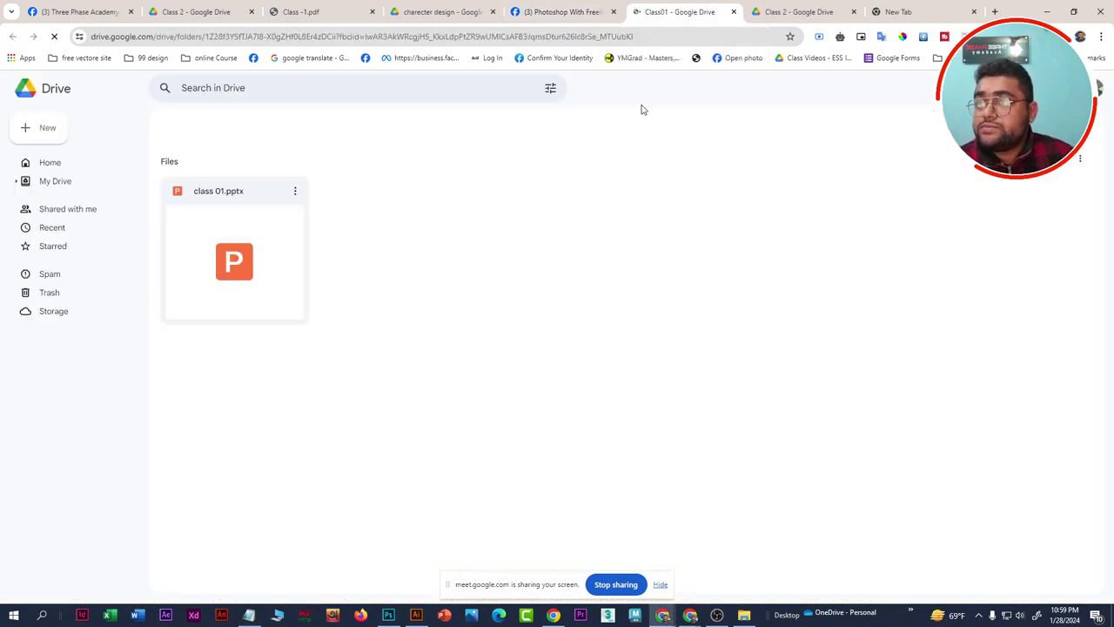
double_click(281, 271)
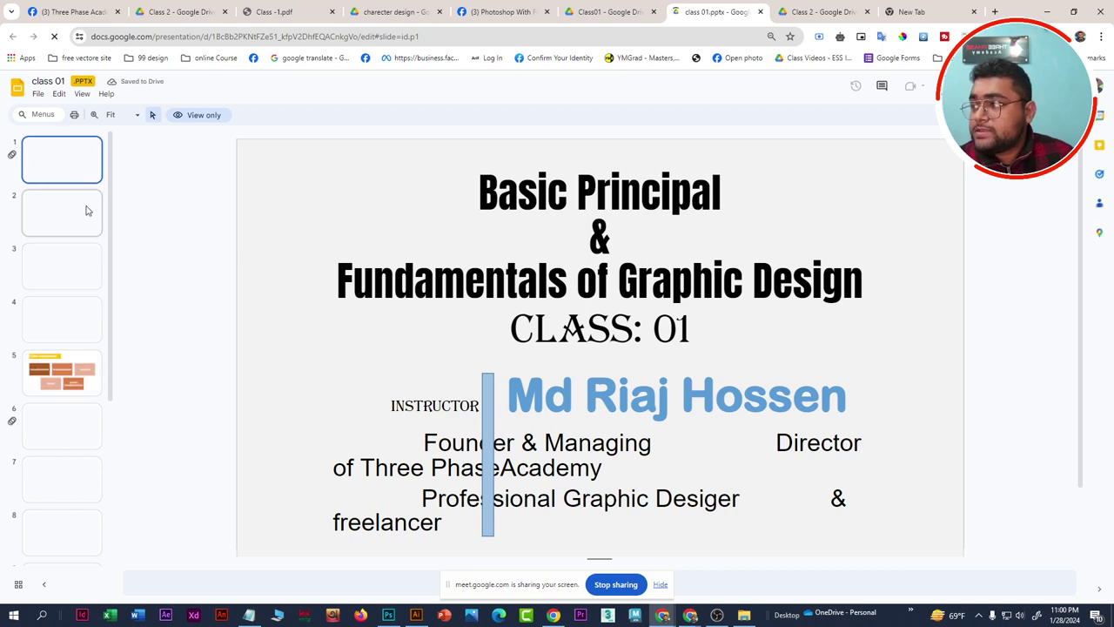
scroll(110, 341, "down", 1)
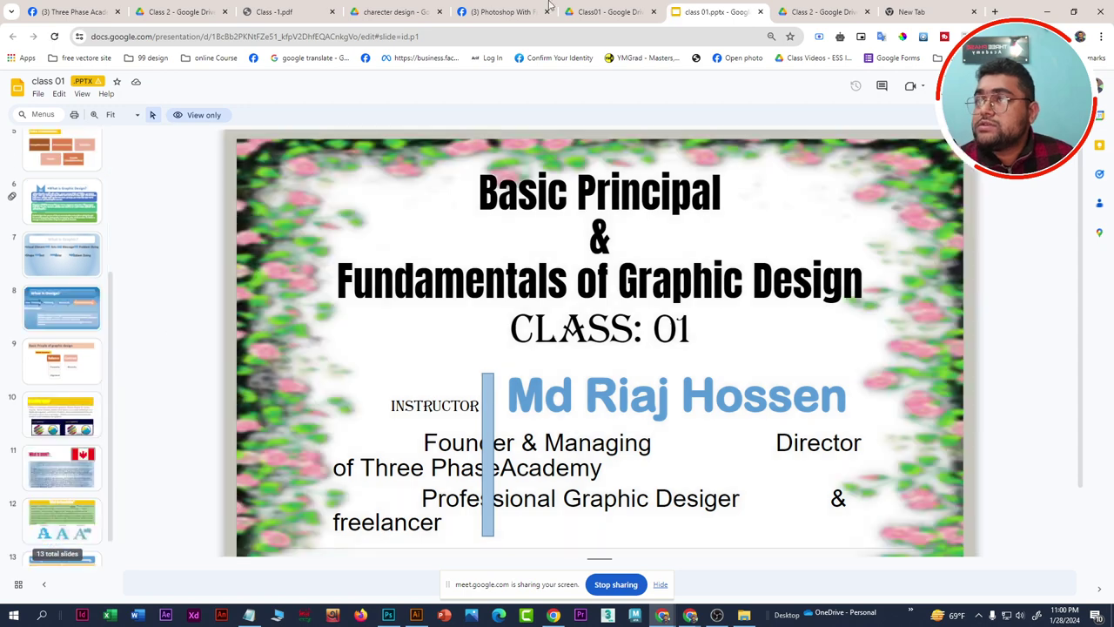
left_click(633, 7)
left_click(503, 11)
scroll(493, 374, "down", 1)
scroll(493, 374, "down", 2)
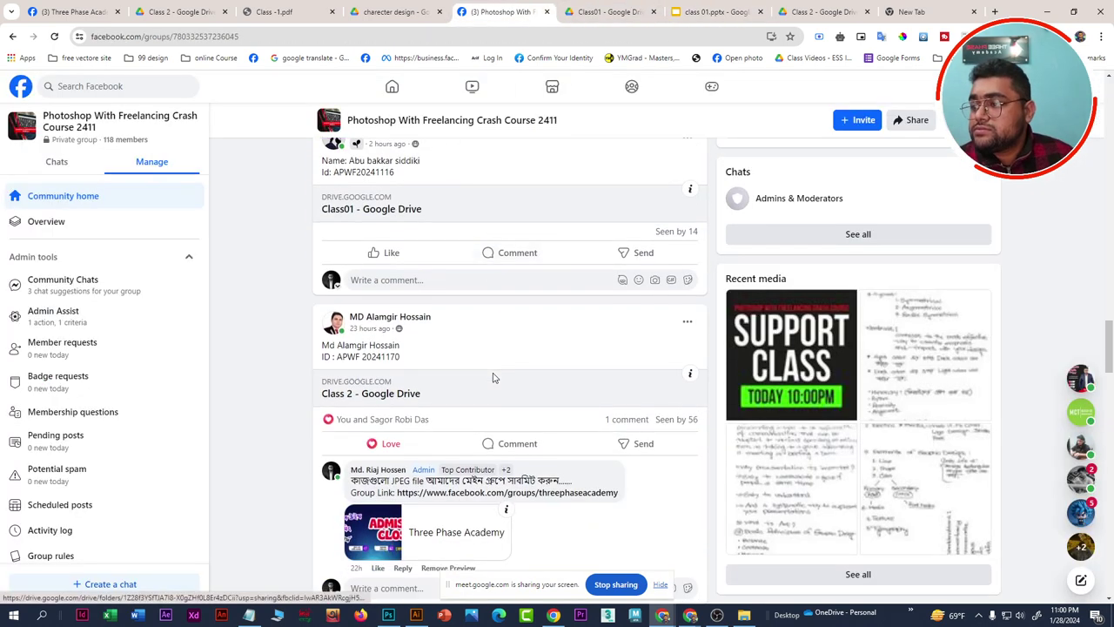
scroll(487, 374, "down", 1)
Check a submitter's linked Untitled folder of nine IMG_20240126 images, then return to Facebook
scroll(387, 383, "down", 4)
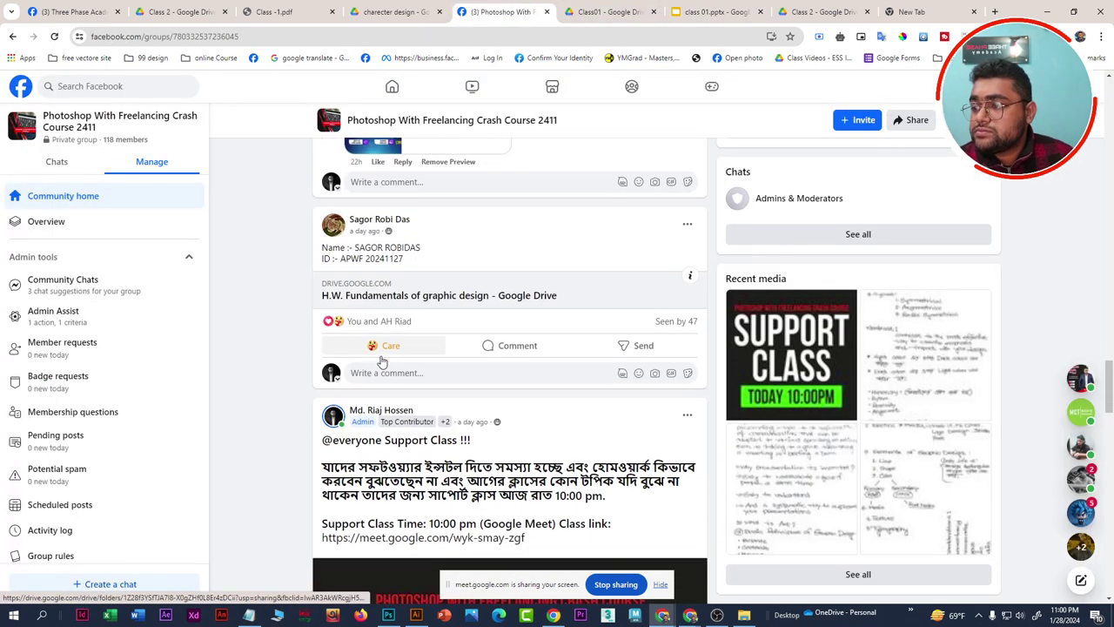
scroll(387, 366, "down", 1)
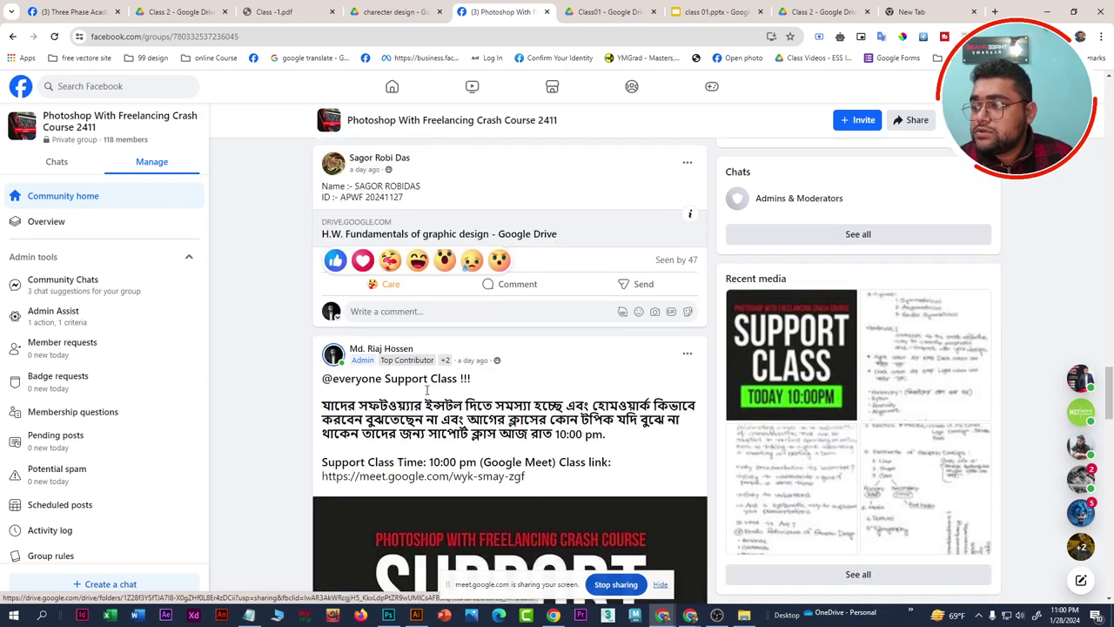
scroll(410, 379, "down", 4)
scroll(427, 389, "down", 3)
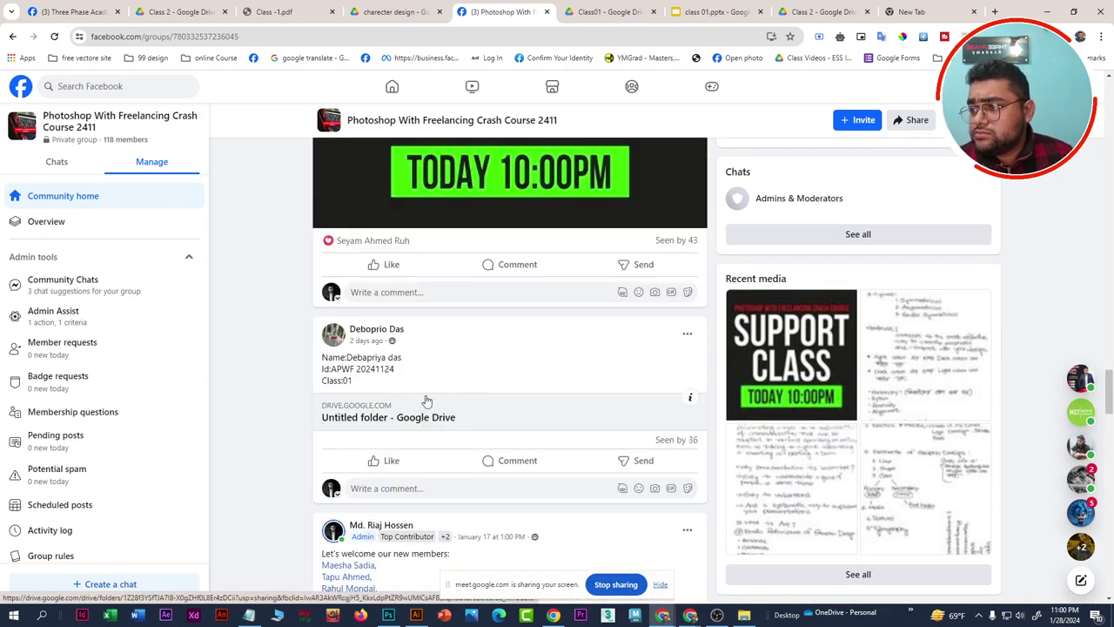
left_click(427, 418)
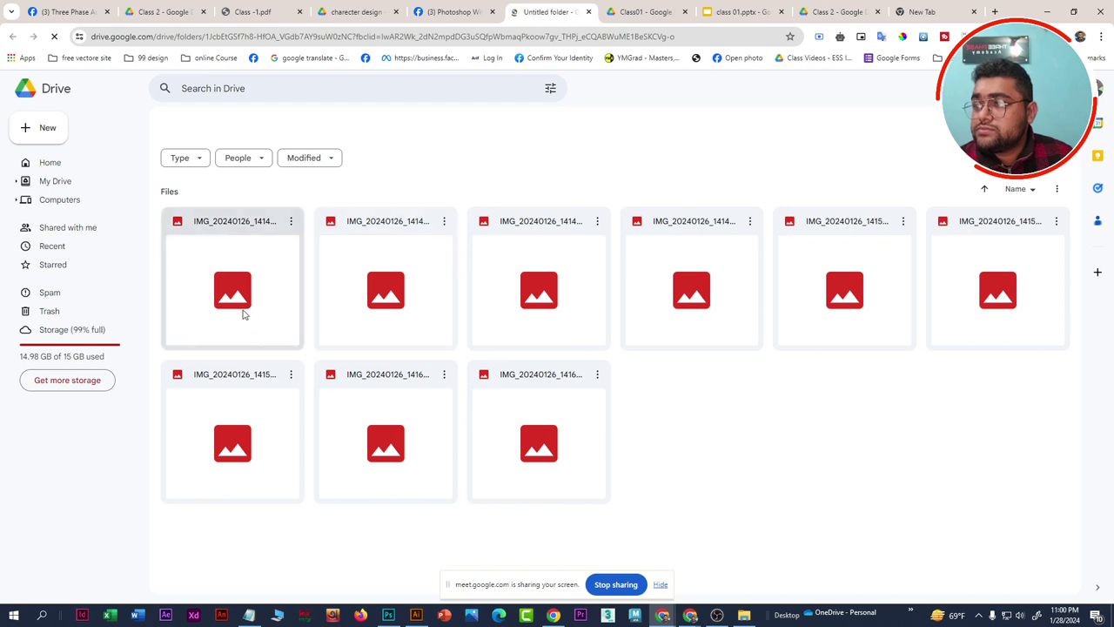
left_click(453, 12)
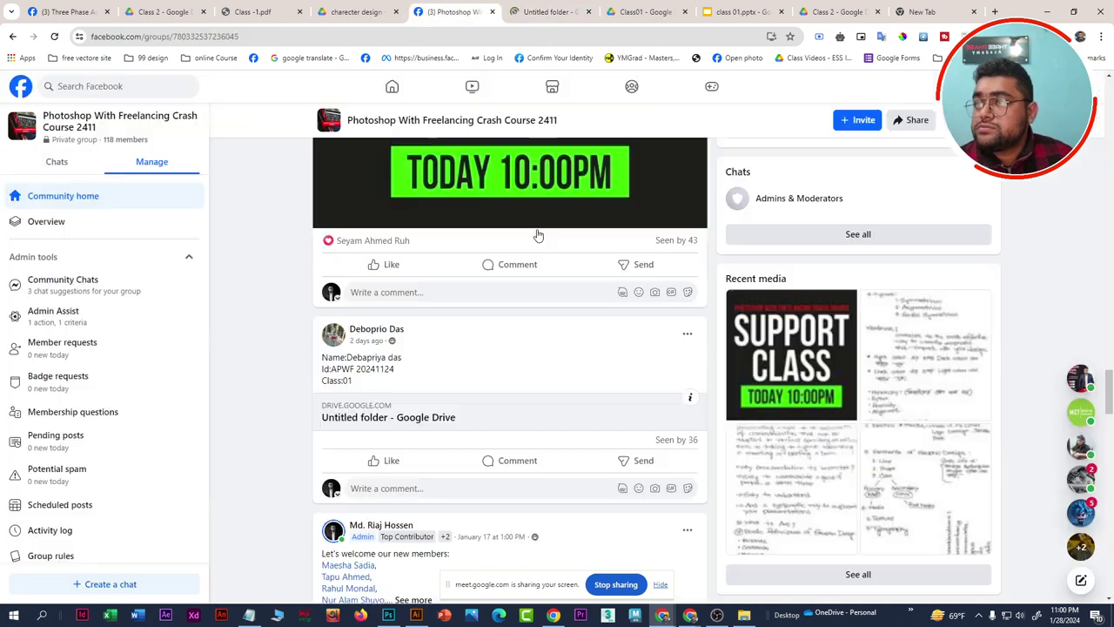
Scroll the group feed down to the 'Ps Class HomeWork' post
scroll(578, 372, "down", 2)
scroll(577, 369, "down", 1)
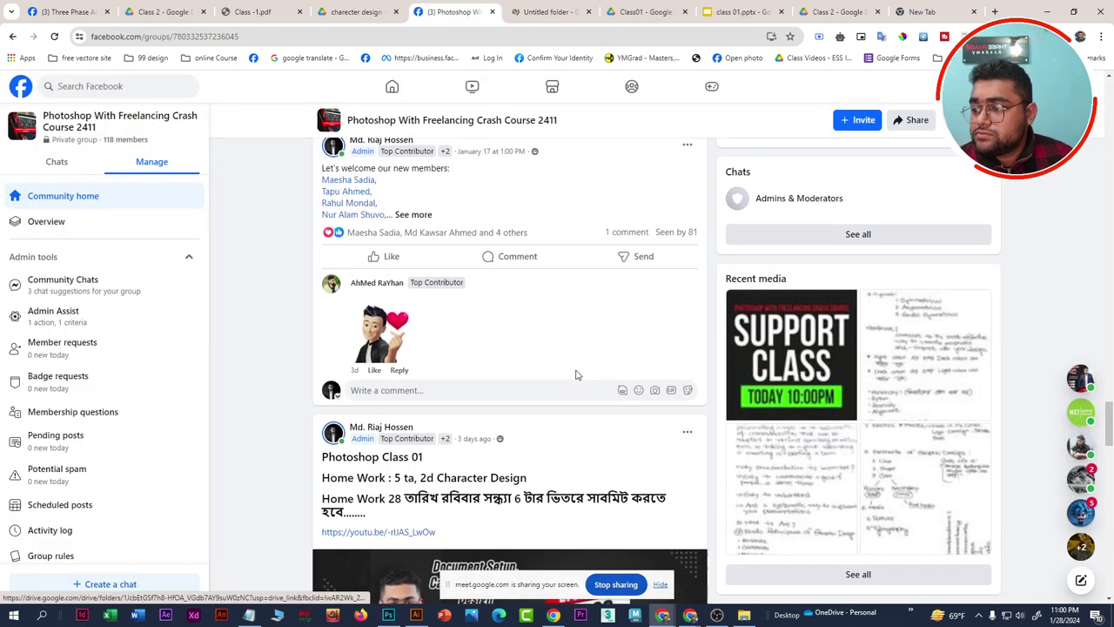
scroll(575, 366, "down", 2)
scroll(575, 367, "down", 4)
scroll(575, 365, "down", 2)
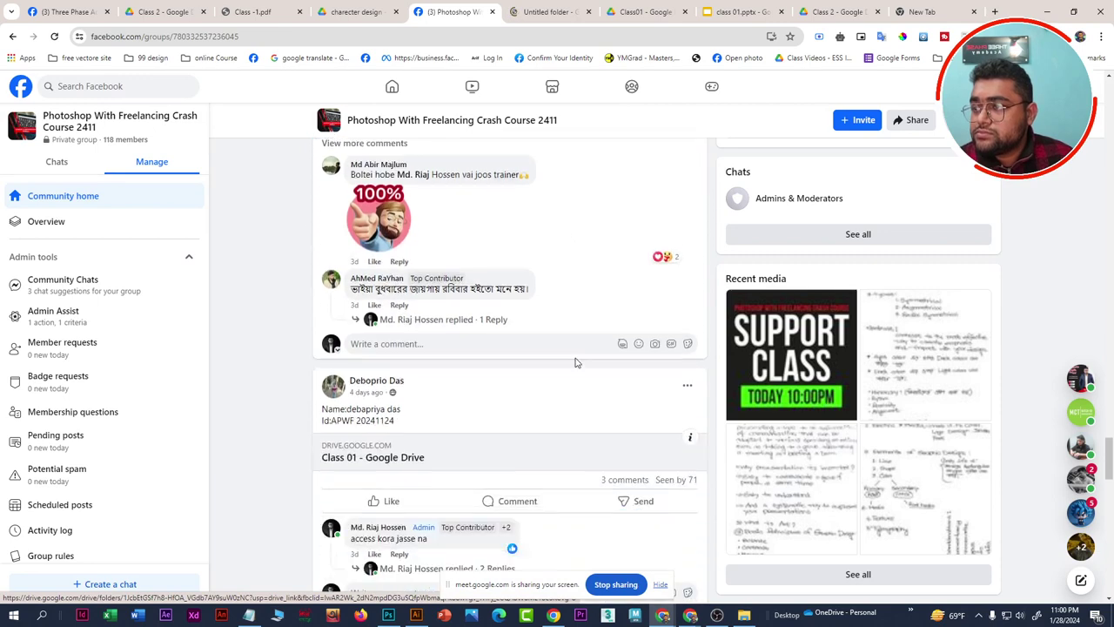
scroll(578, 355, "down", 3)
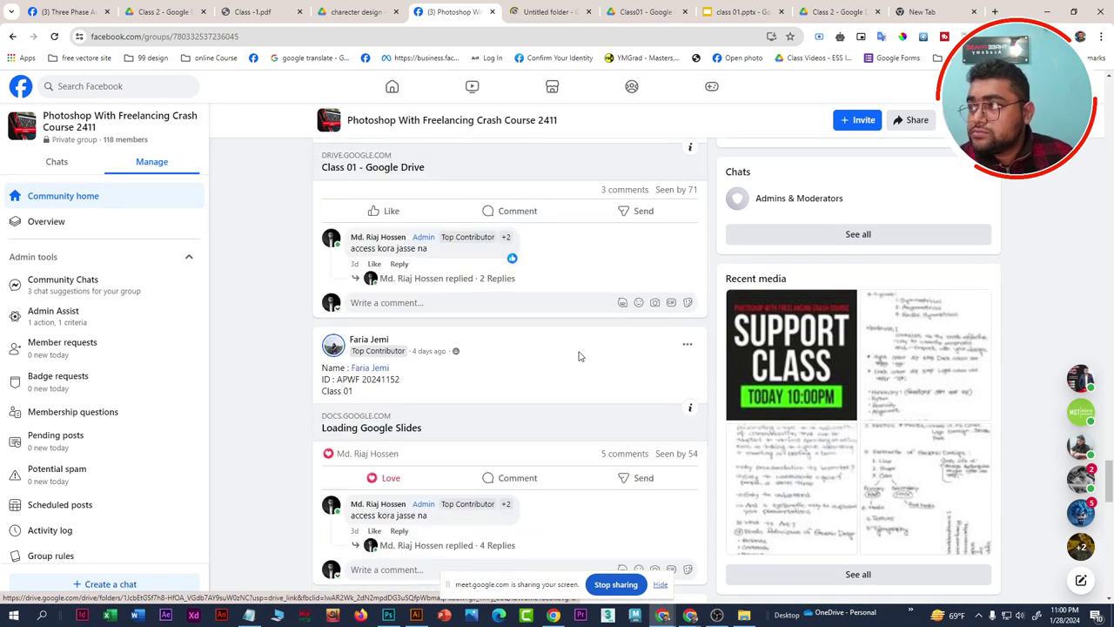
scroll(579, 355, "down", 1)
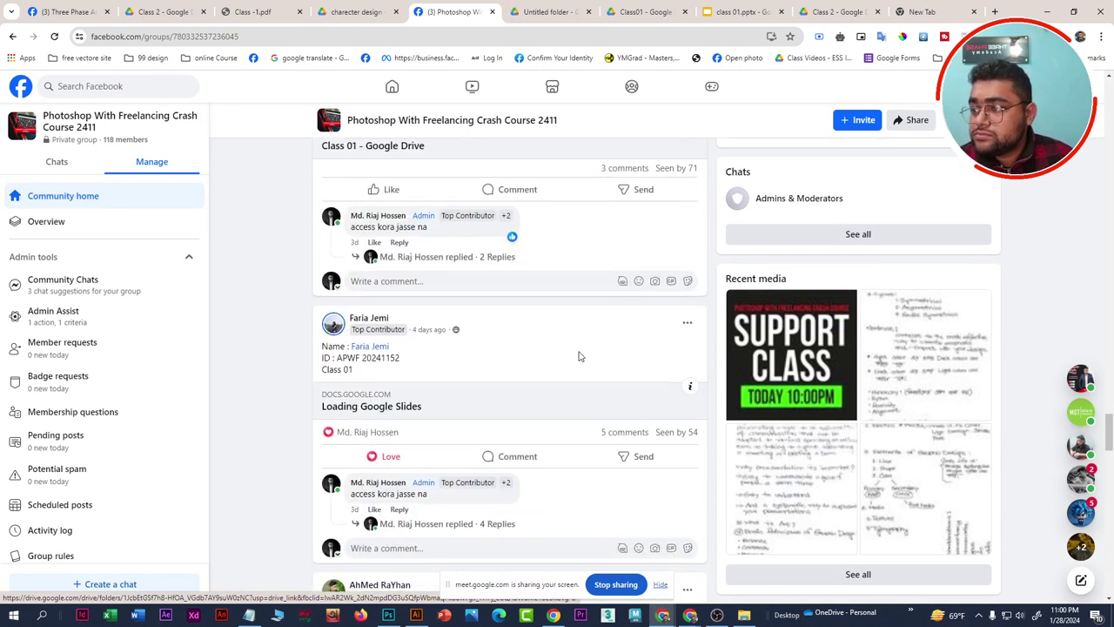
scroll(580, 355, "down", 3)
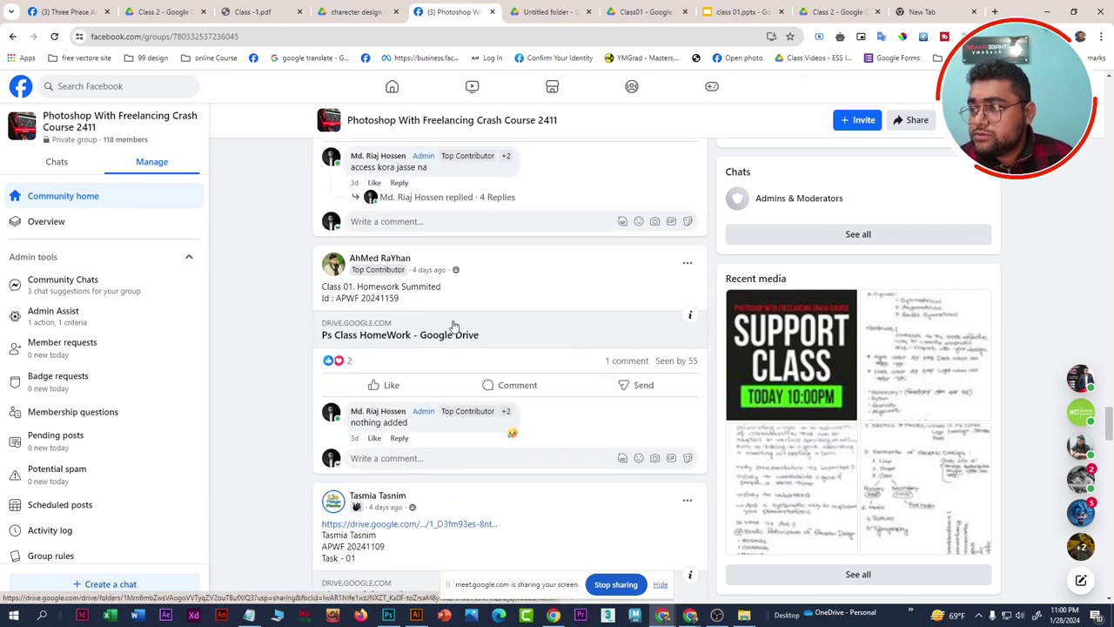
Open the 'Ps Class HomeWork' Drive link's Class 1.pptx, find it empty, and return to Facebook
left_click(438, 333)
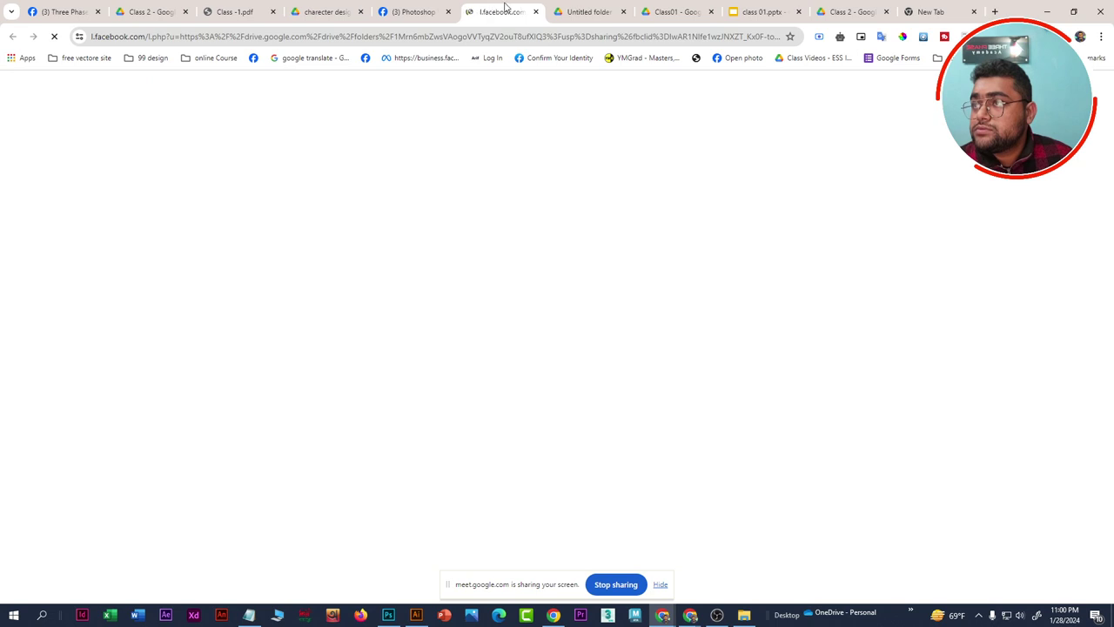
left_click_drag(505, 7, 444, 5)
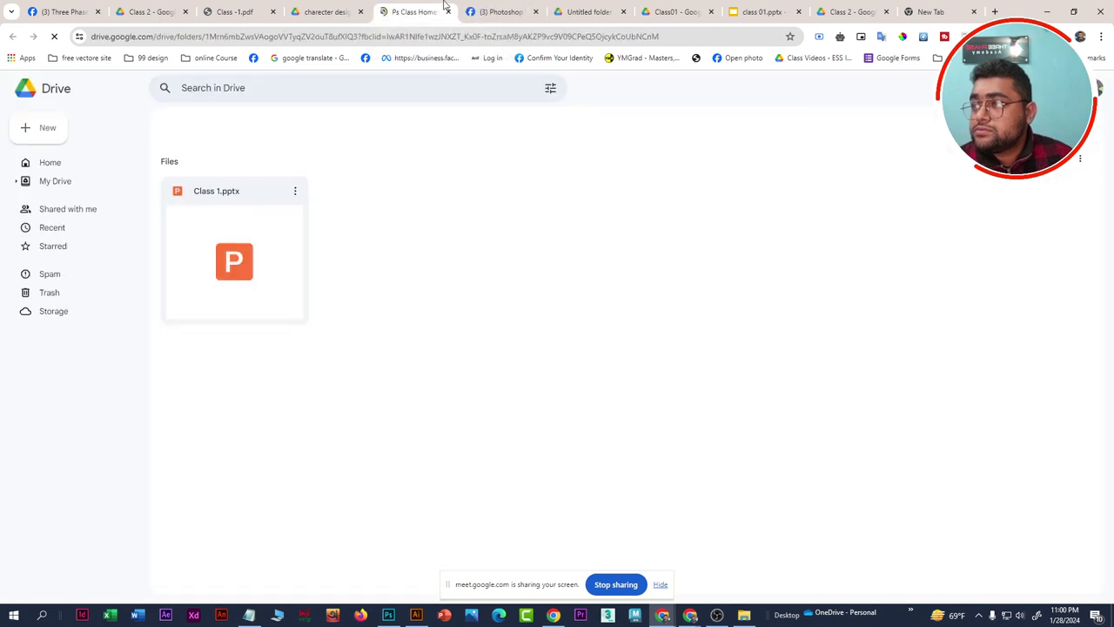
double_click(253, 246)
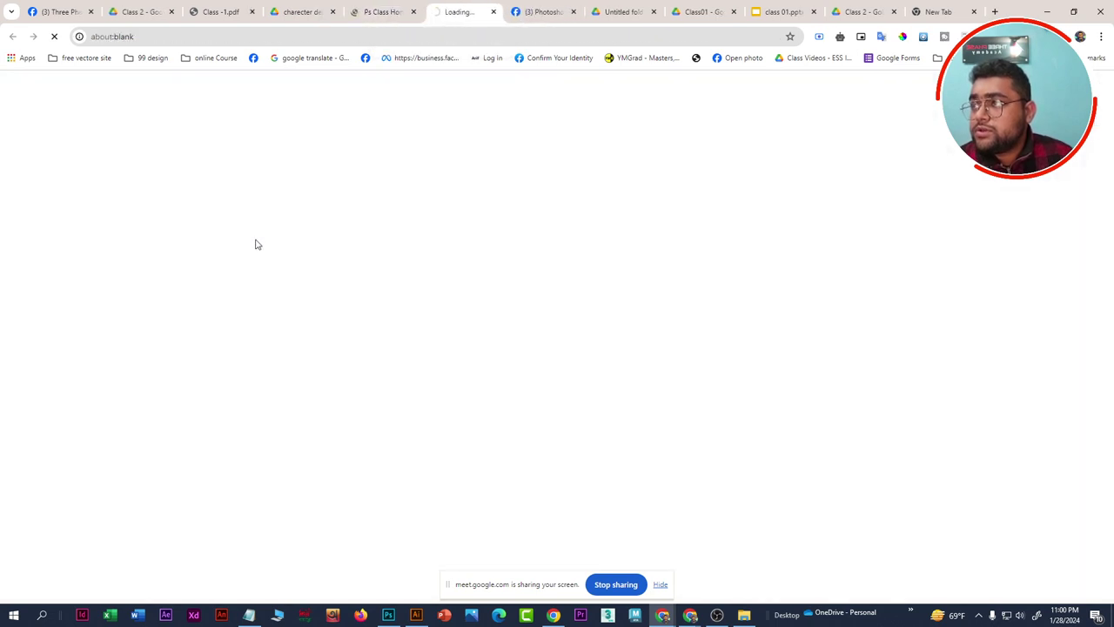
left_click(386, 5)
left_click(459, 5)
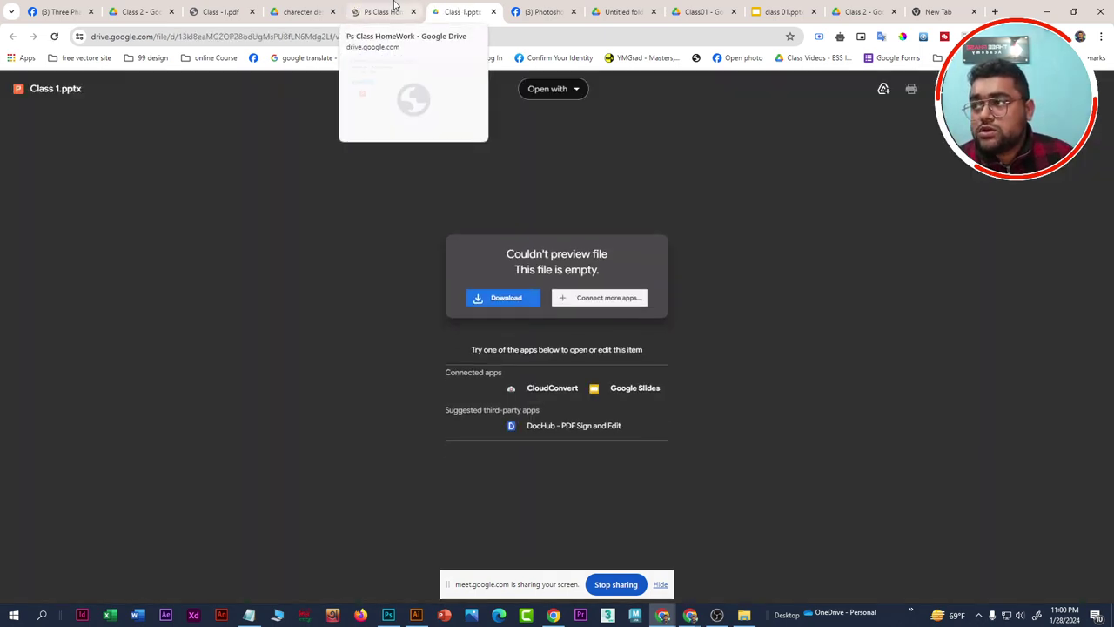
left_click(394, 11)
left_click(542, 11)
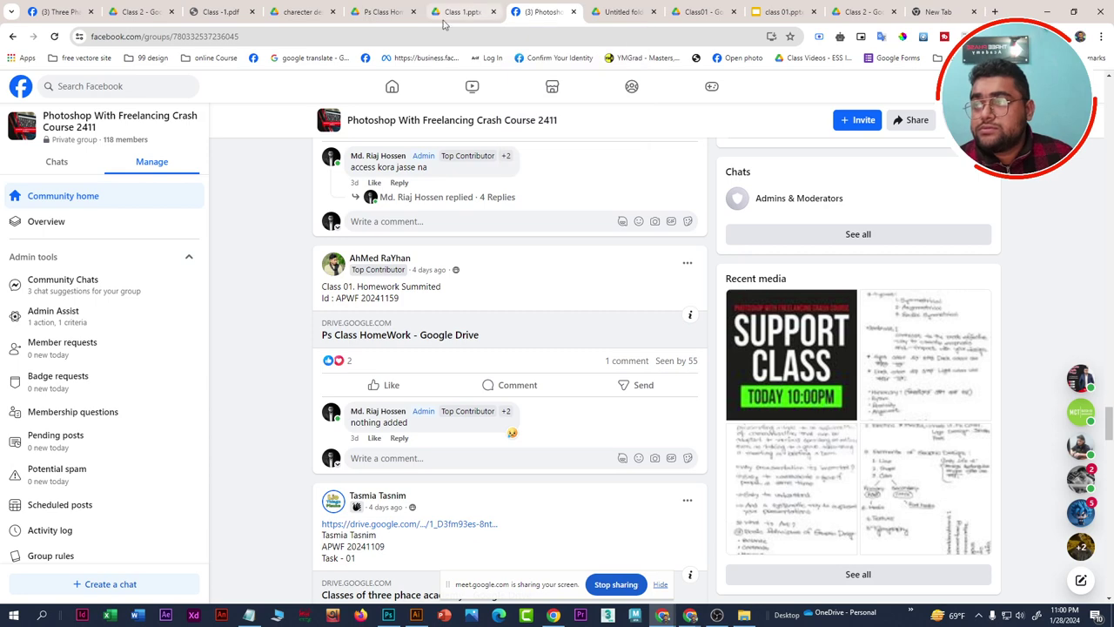
Scroll further down the homework group feed
scroll(427, 447, "down", 2)
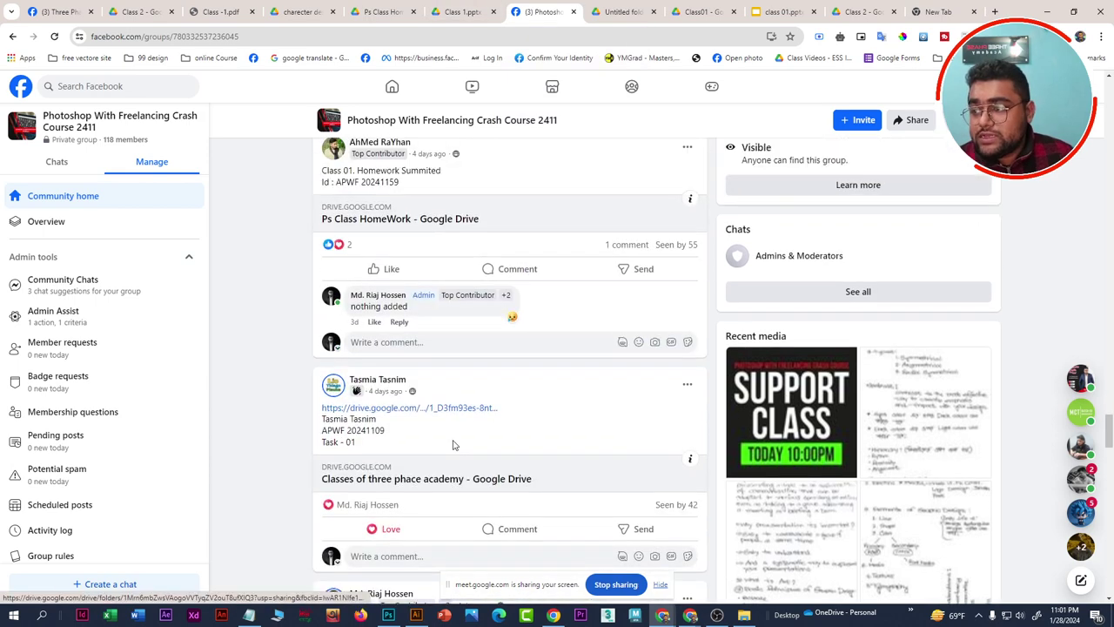
scroll(453, 445, "down", 2)
scroll(453, 445, "down", 1)
scroll(453, 442, "down", 3)
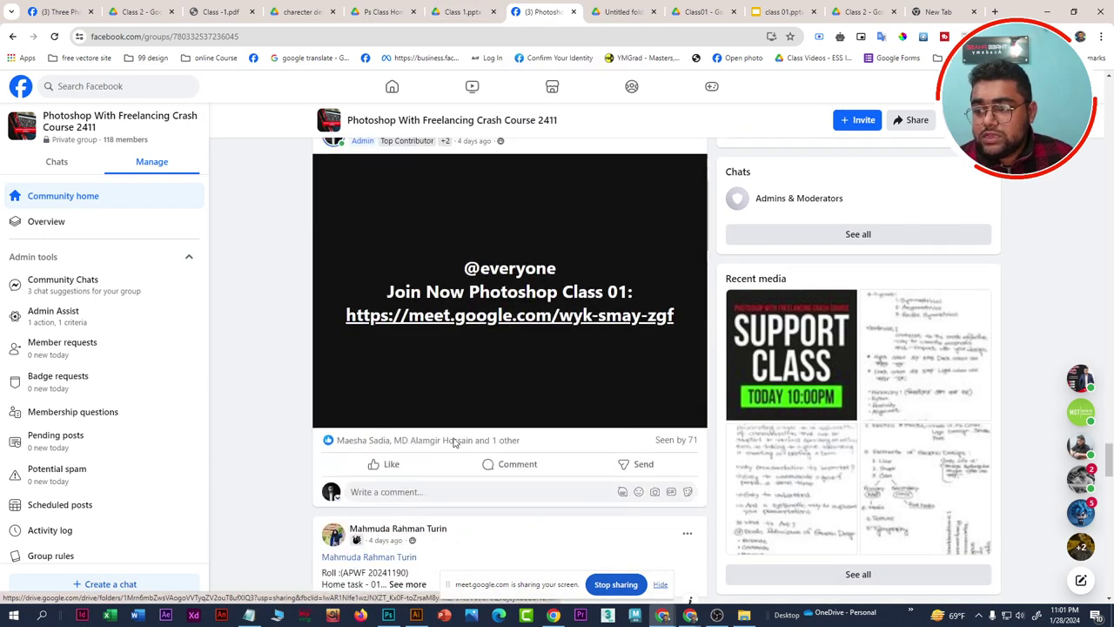
scroll(453, 442, "down", 3)
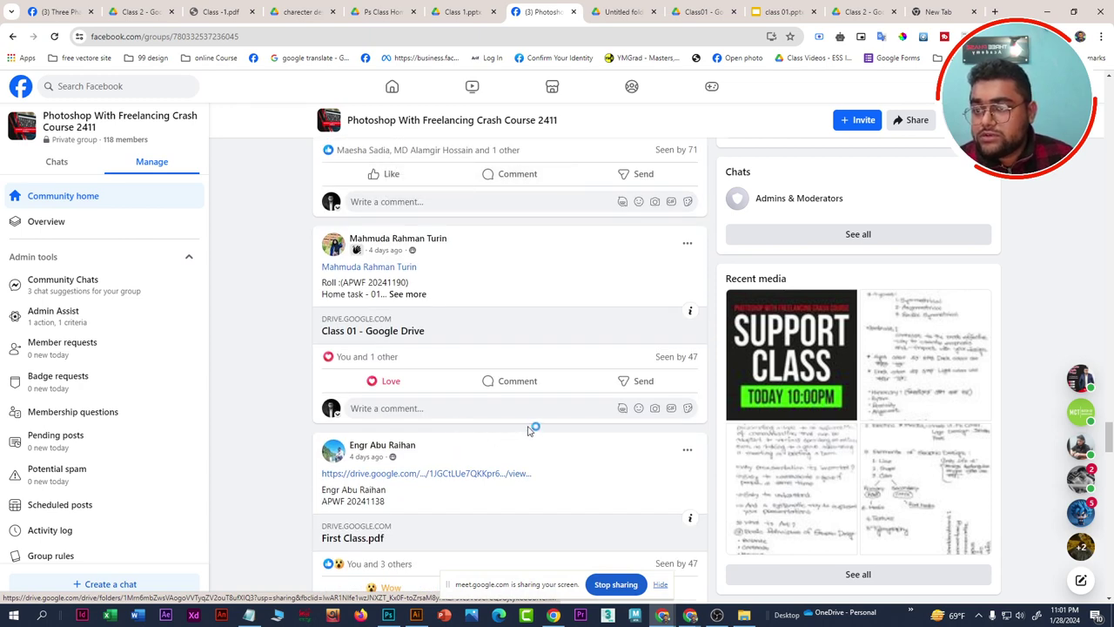
Check the thirteen collected names in Notepad, then bring Chrome back to the front
key("alt+Tab")
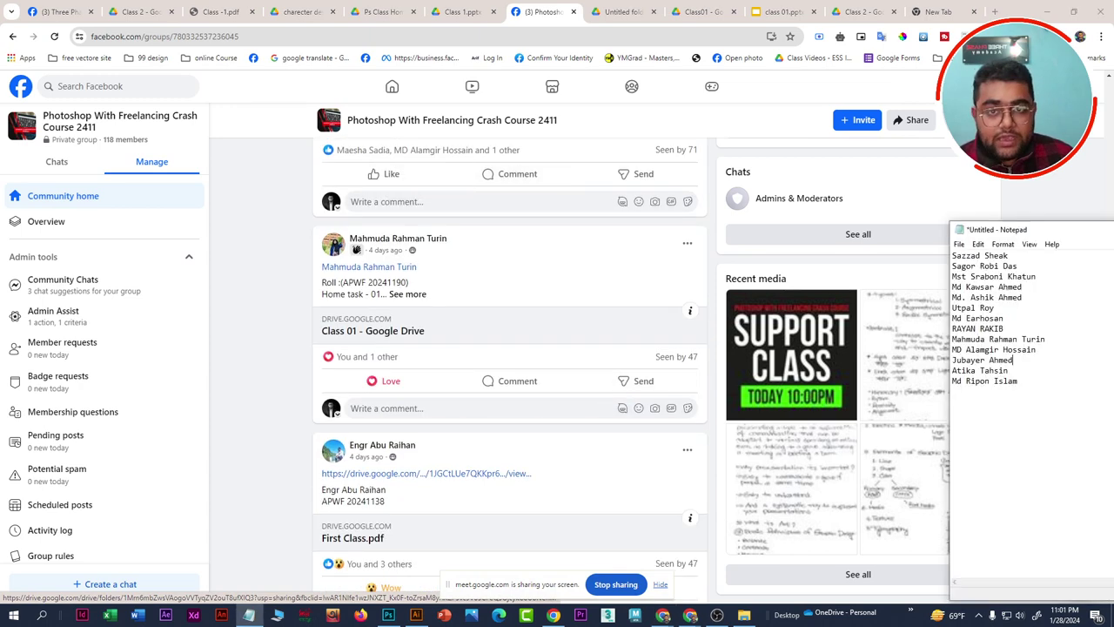
left_click_drag(1013, 376, 955, 266)
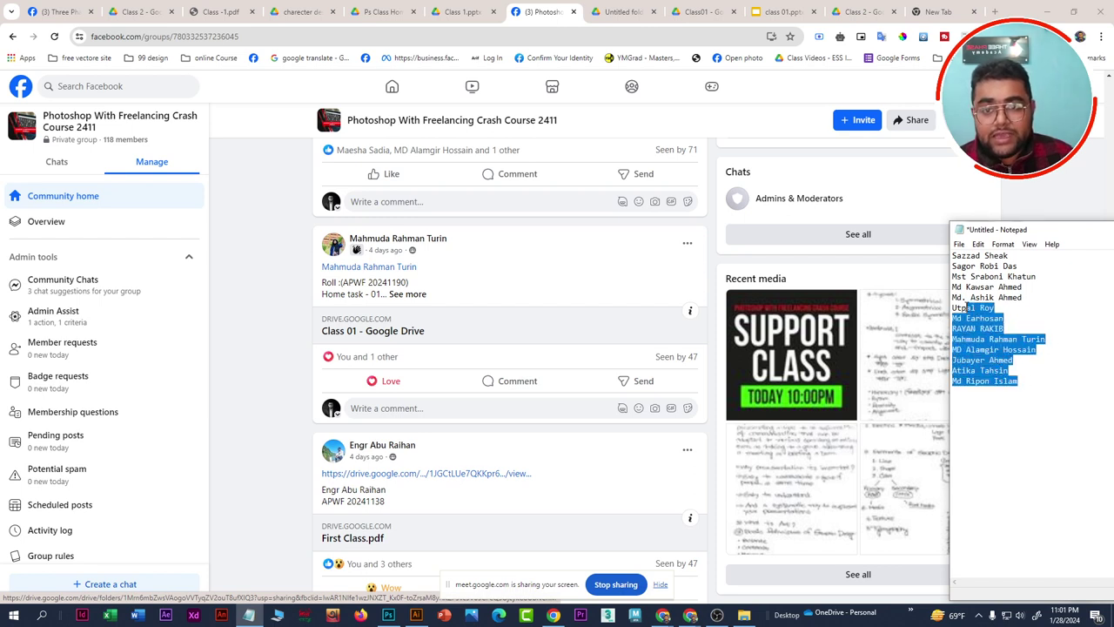
left_click(999, 275)
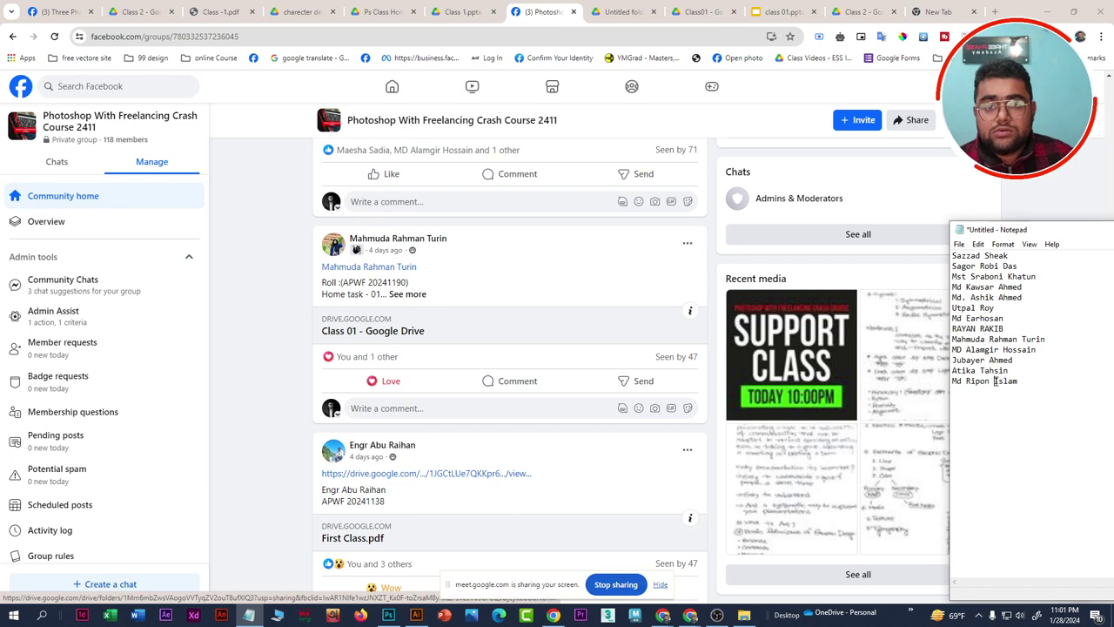
left_click(995, 11)
Close the extra blank tab and bring the wheelofnames.com window into view
left_click(995, 11)
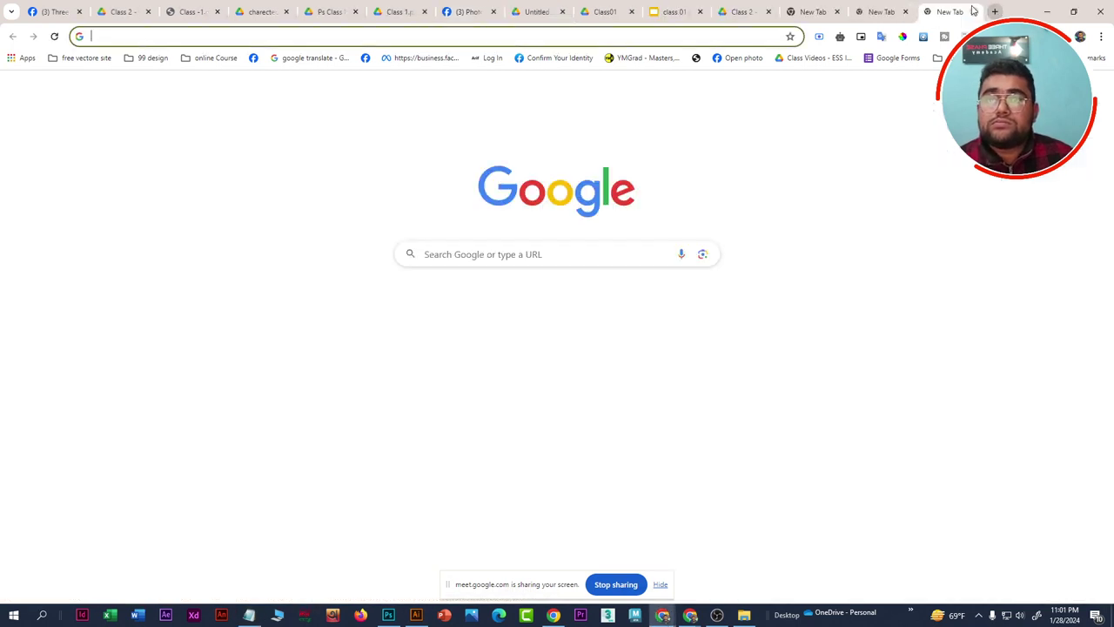
left_click(974, 11)
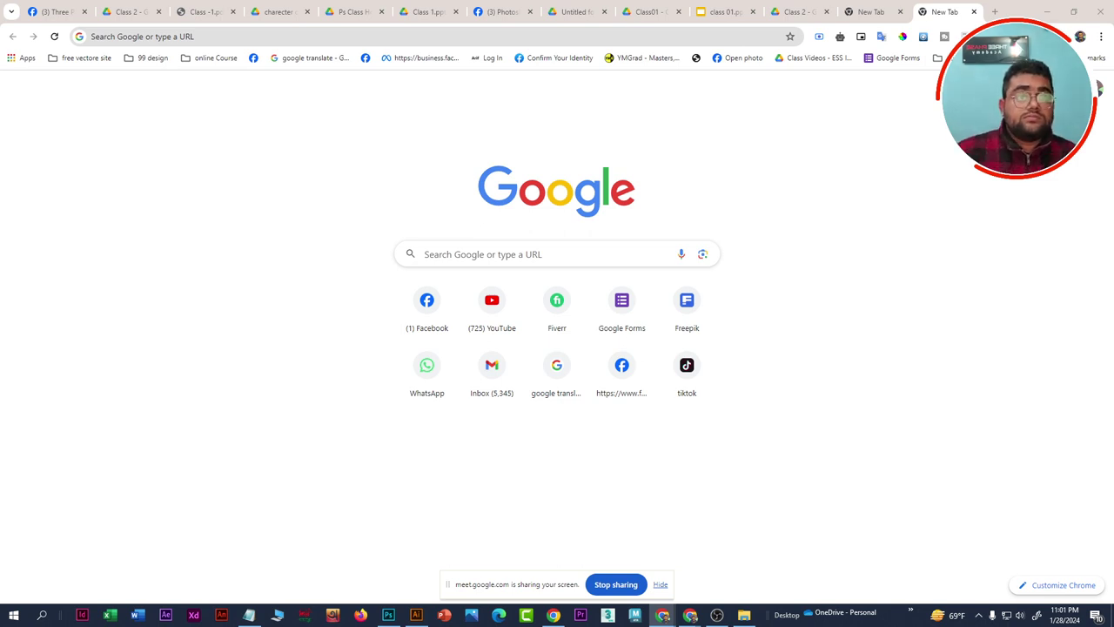
mouse_move(1113, 47)
left_mouse_down()
mouse_move(778, 55)
mouse_move(592, 2)
left_mouse_up()
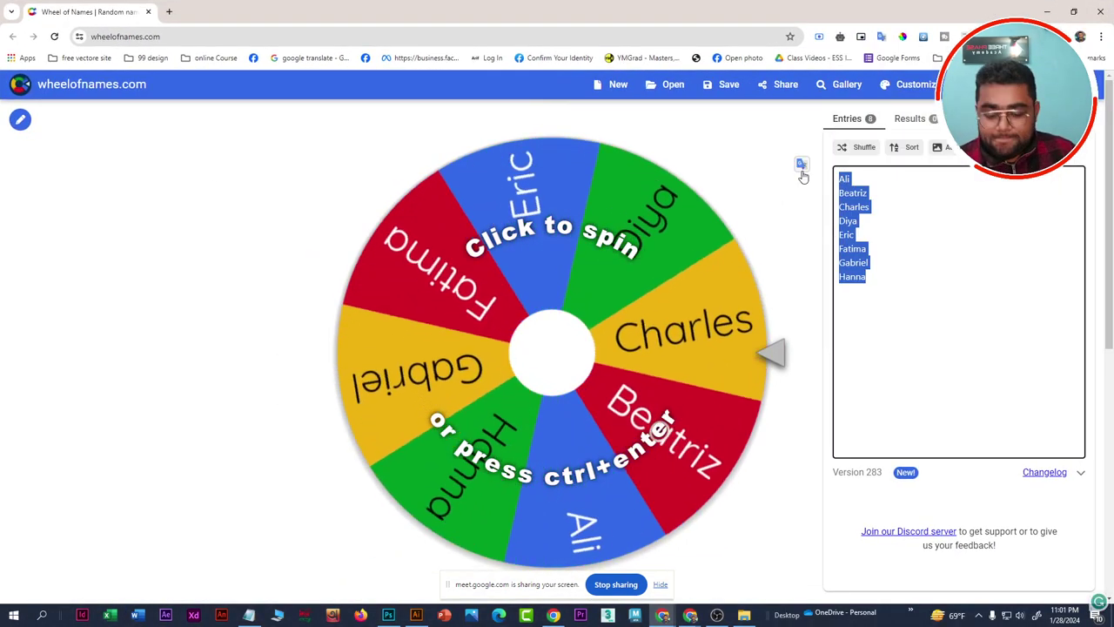
Replace the wheel's default entries with the 13 student names copied from Notepad
key("BackSpace")
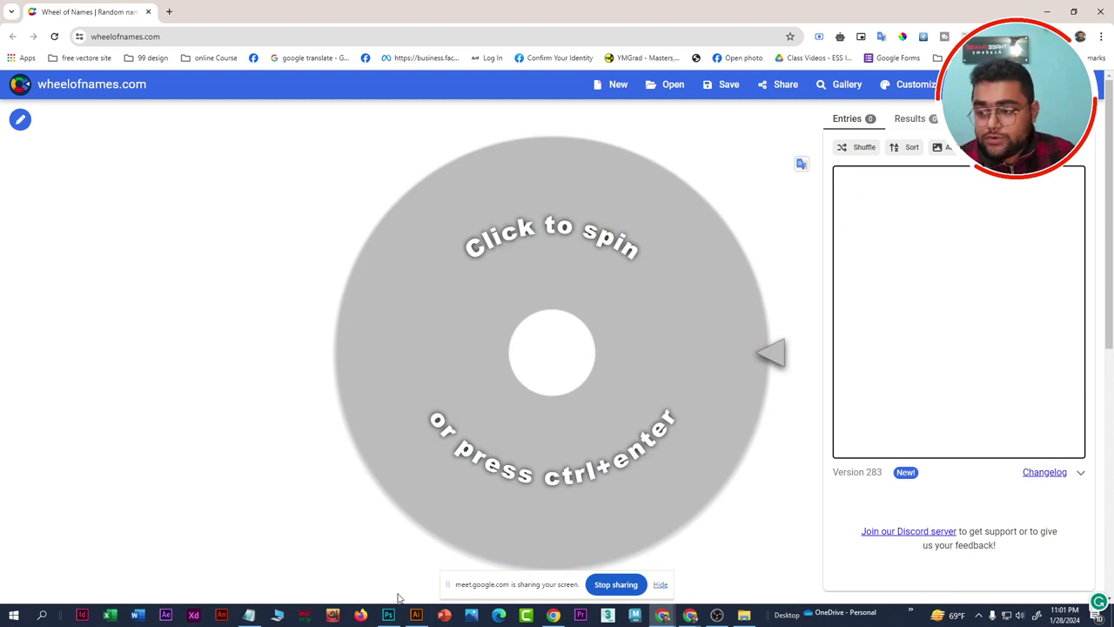
left_click(250, 614)
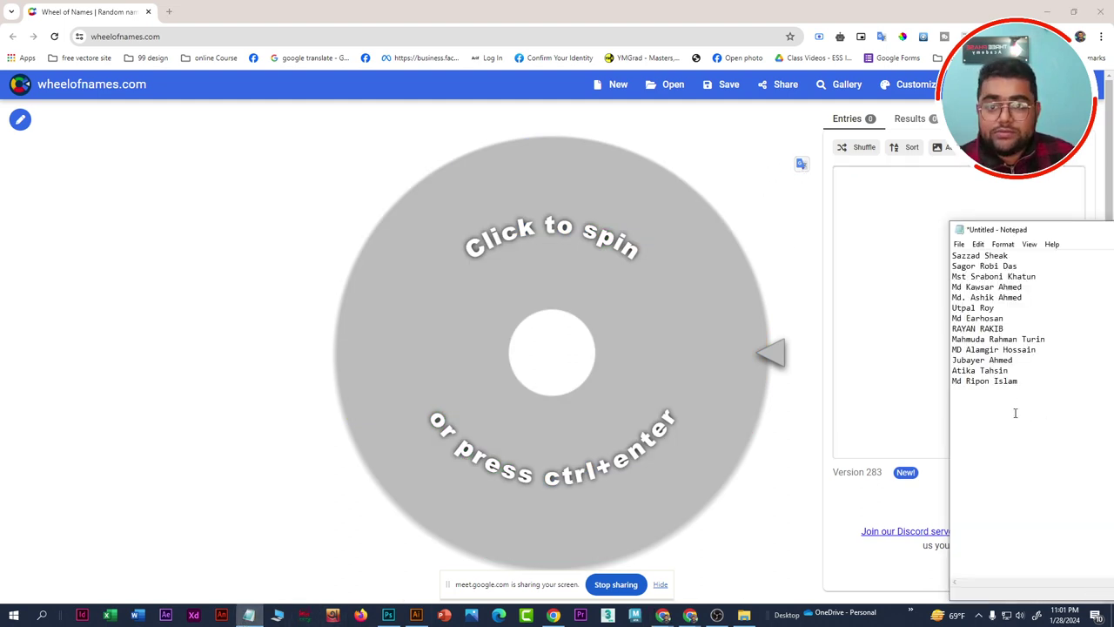
left_click_drag(1028, 382, 957, 254)
right_click(973, 265)
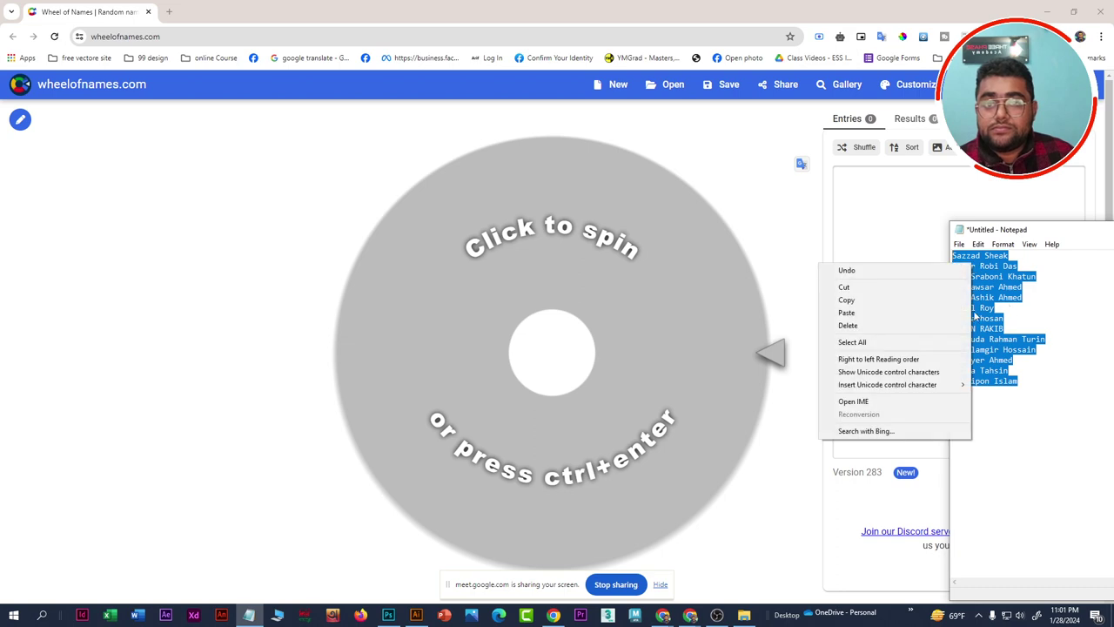
left_click(877, 302)
left_click(866, 228)
right_click(865, 229)
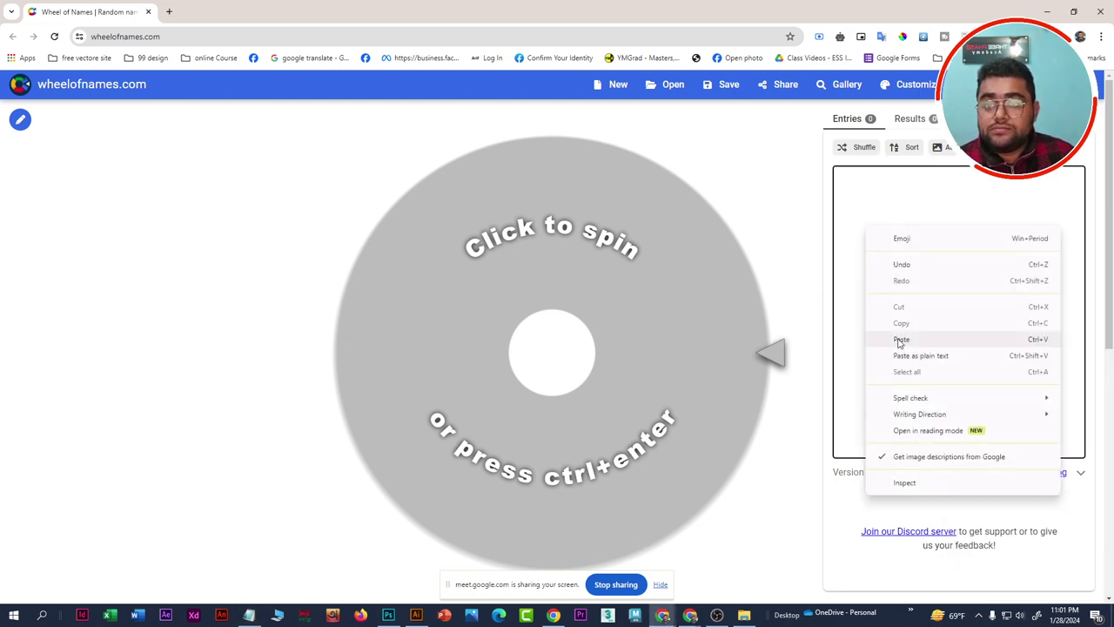
left_click(904, 339)
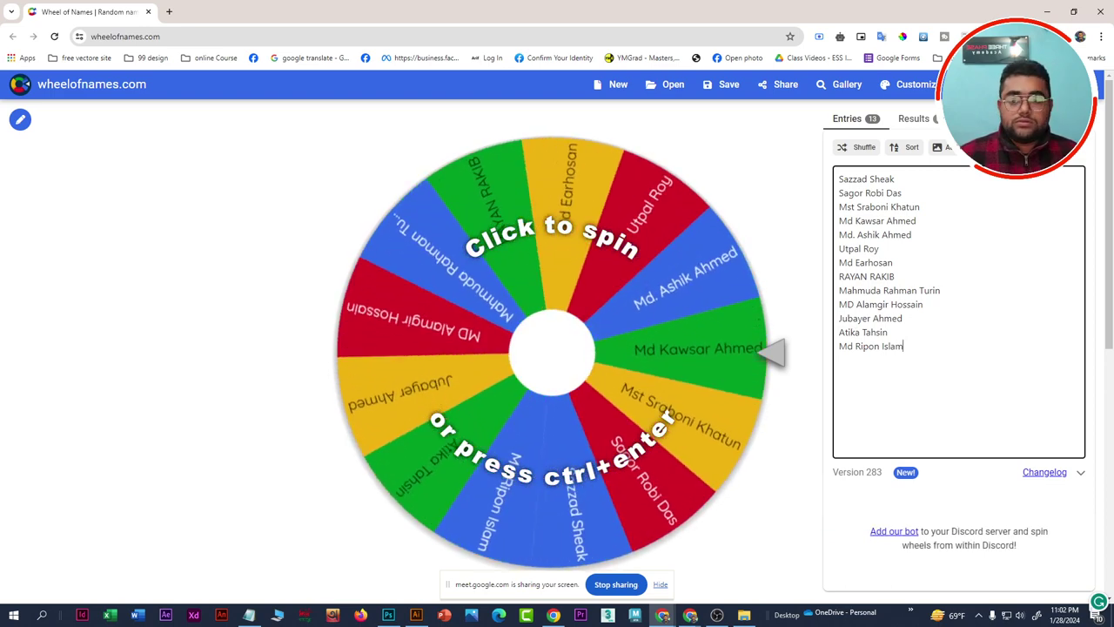
Switch to Wheel of Names and spin the thirteen-name wheel to draw the first winner
key("alt+Tab")
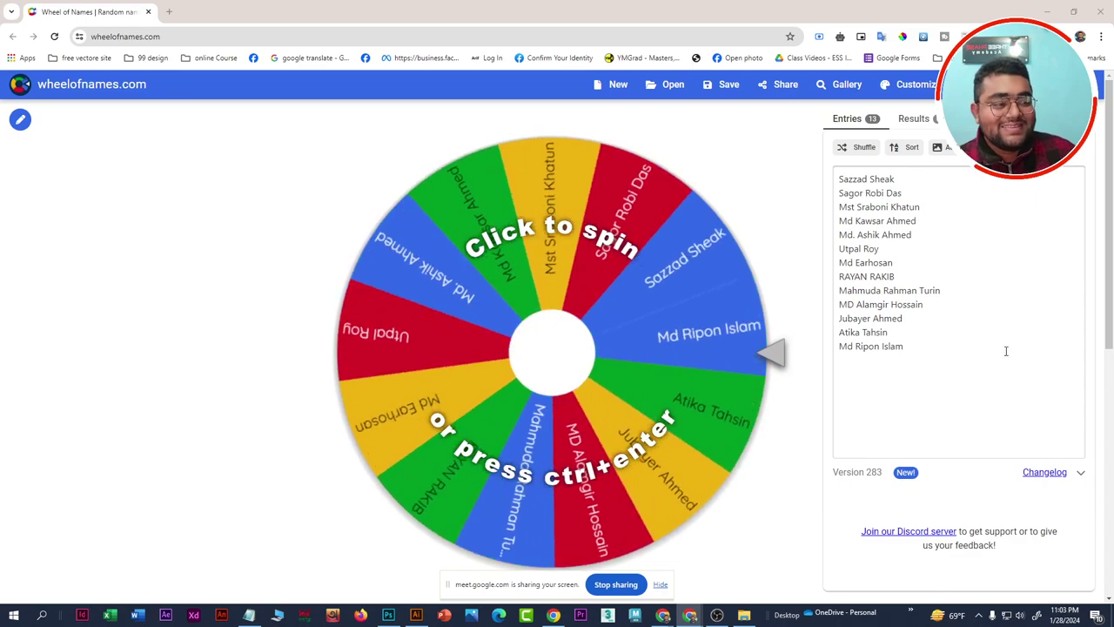
left_click(566, 363)
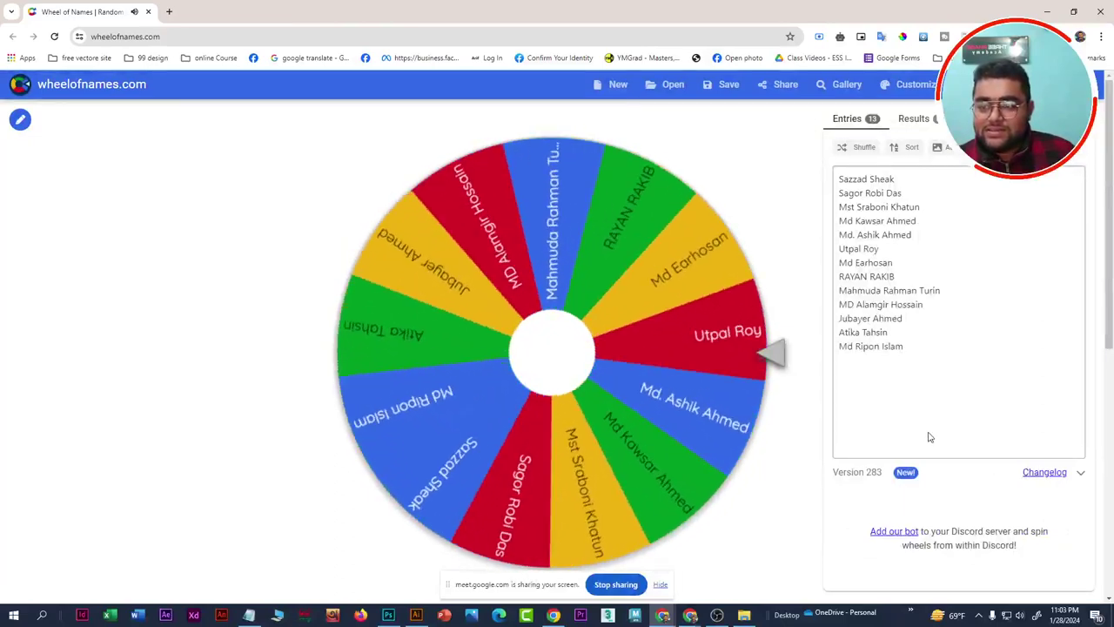
scroll(928, 437, "down", 1)
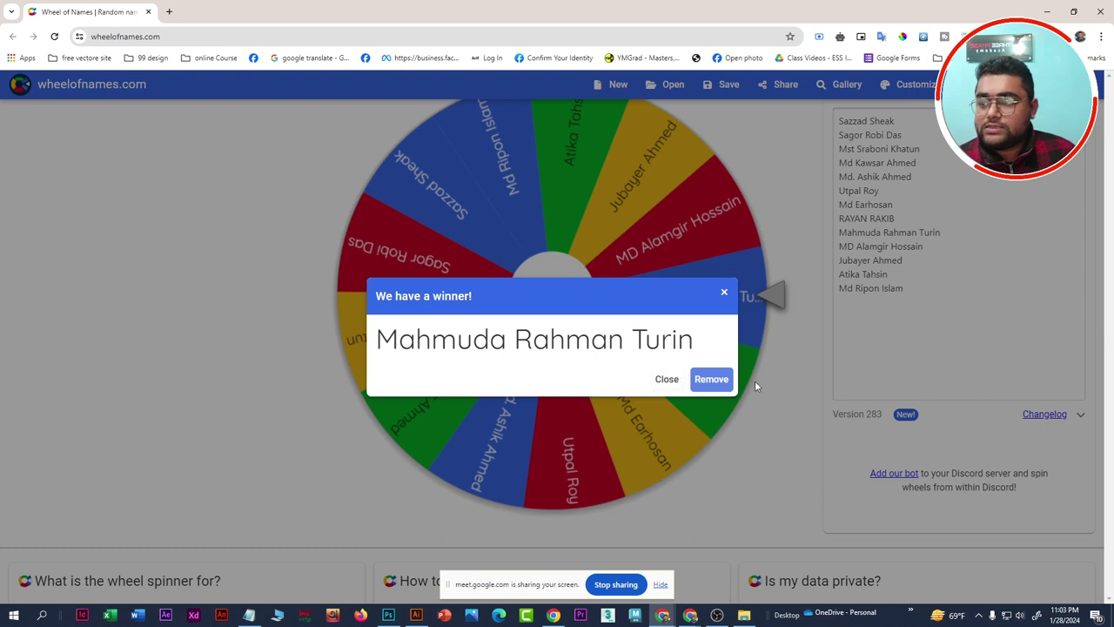
Remove the first two winners and spin the remaining eleven names for a third winner
left_click(709, 383)
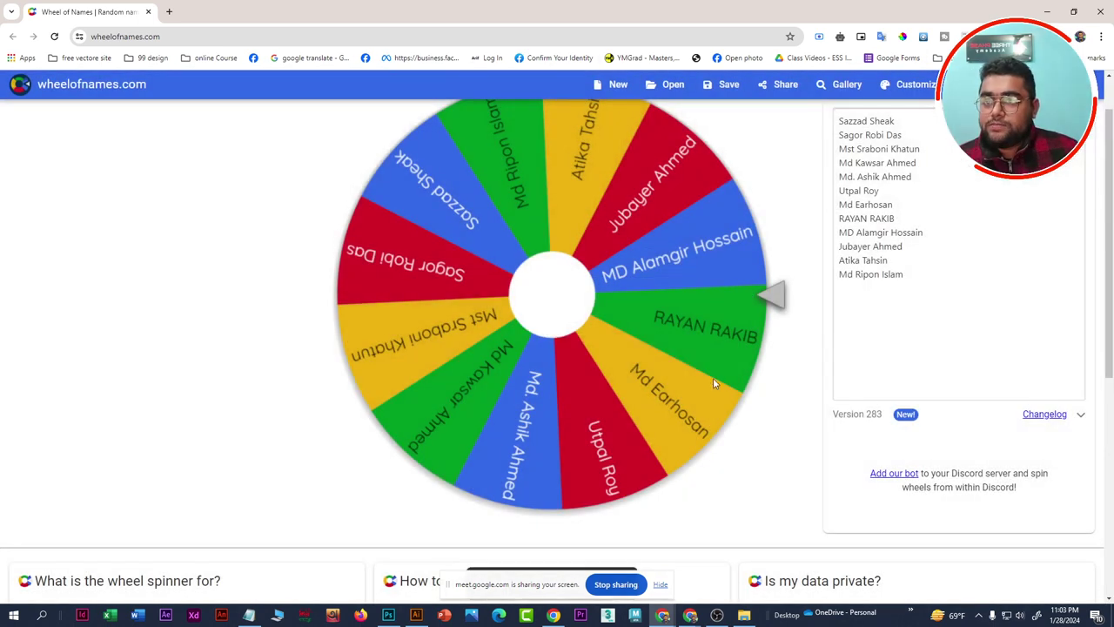
left_click(557, 298)
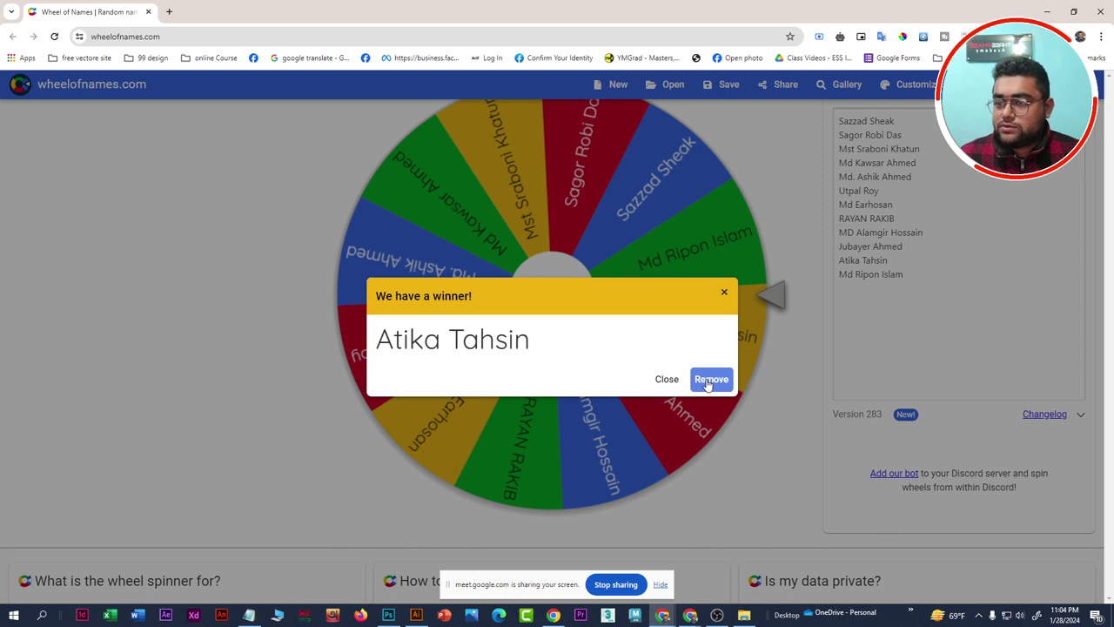
left_click(710, 380)
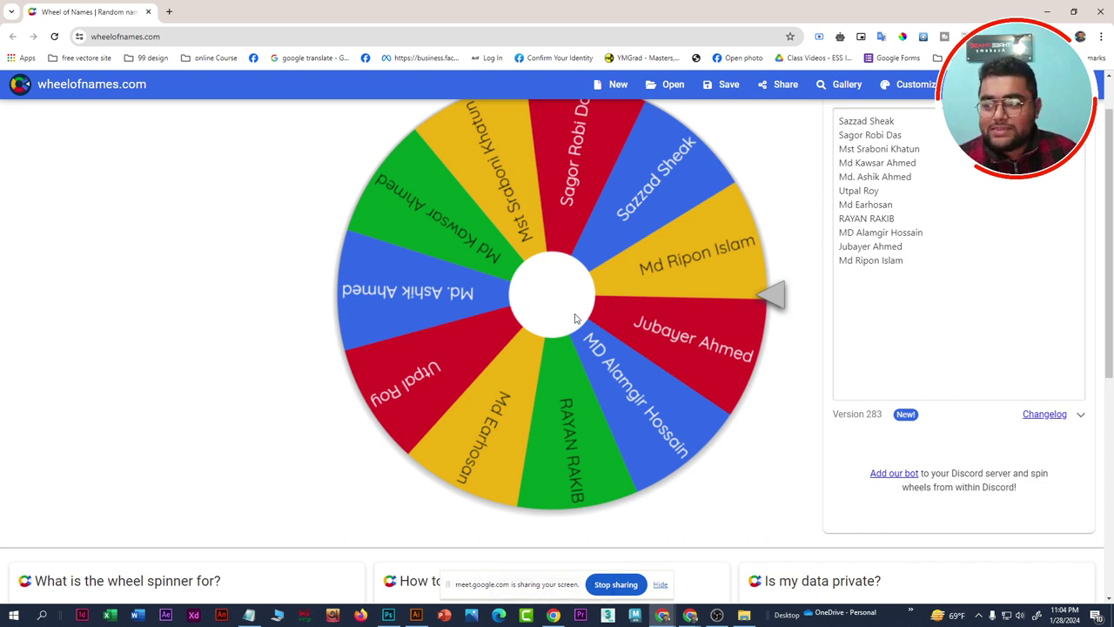
left_click(574, 318)
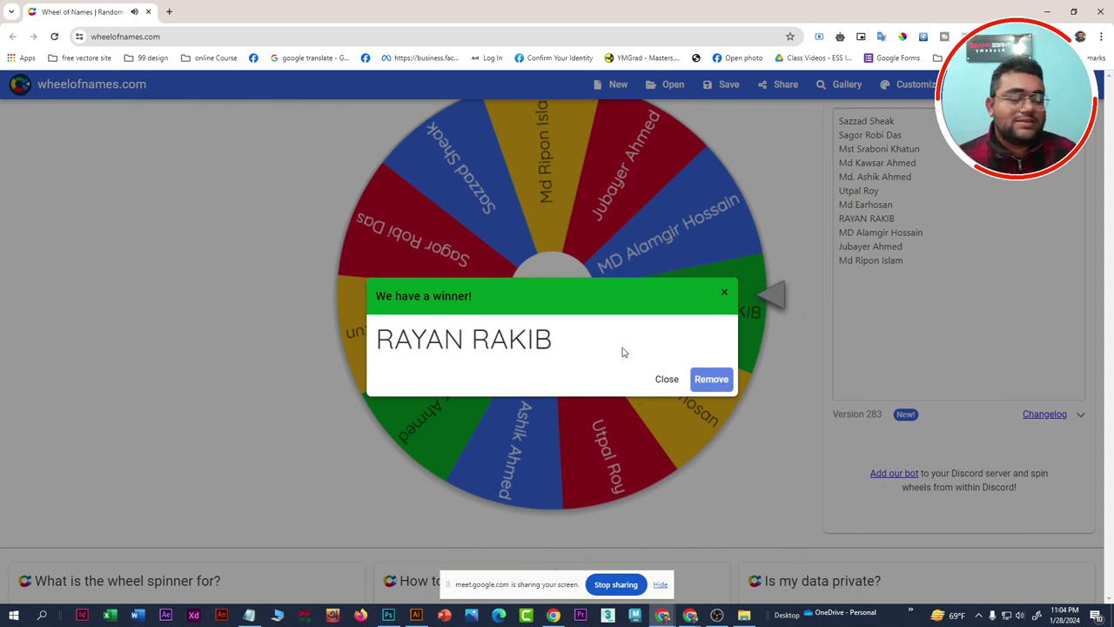
Copy a full-screen screenshot of the third winner announcement, then remove that winner
key("Print")
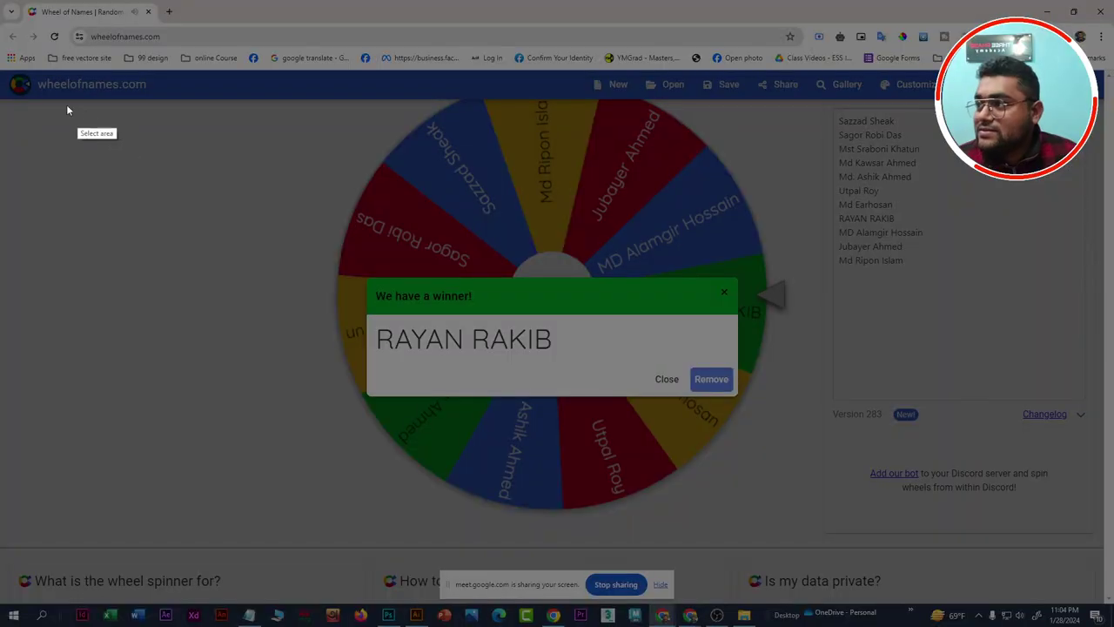
mouse_move(0, 0)
left_mouse_down()
mouse_move(194, 200)
mouse_move(1112, 609)
left_mouse_up()
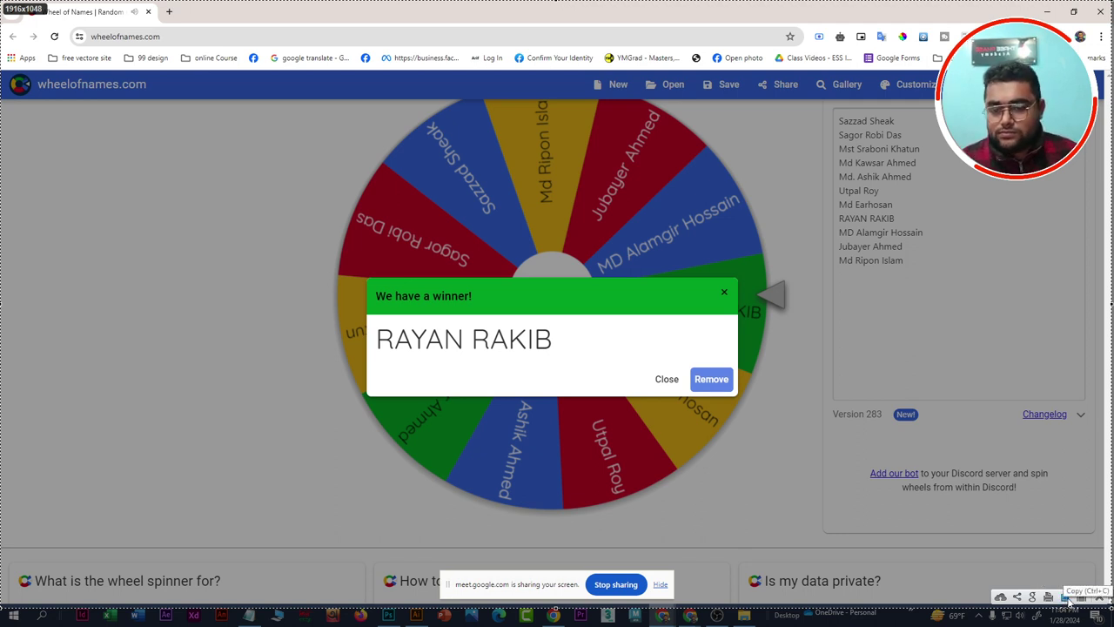
left_click(1065, 597)
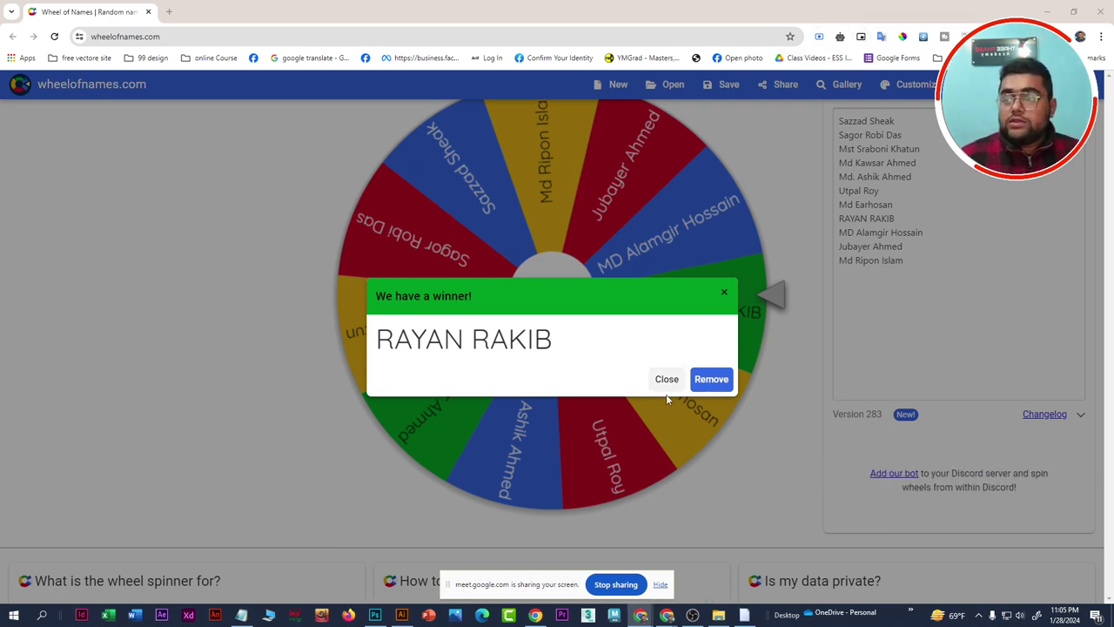
left_click(709, 381)
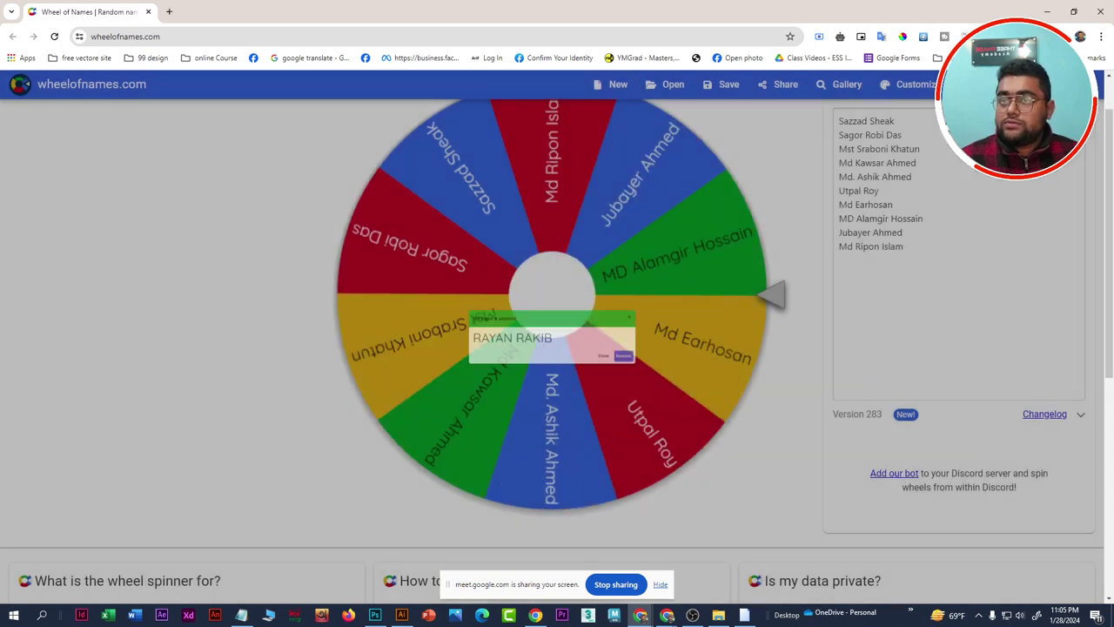